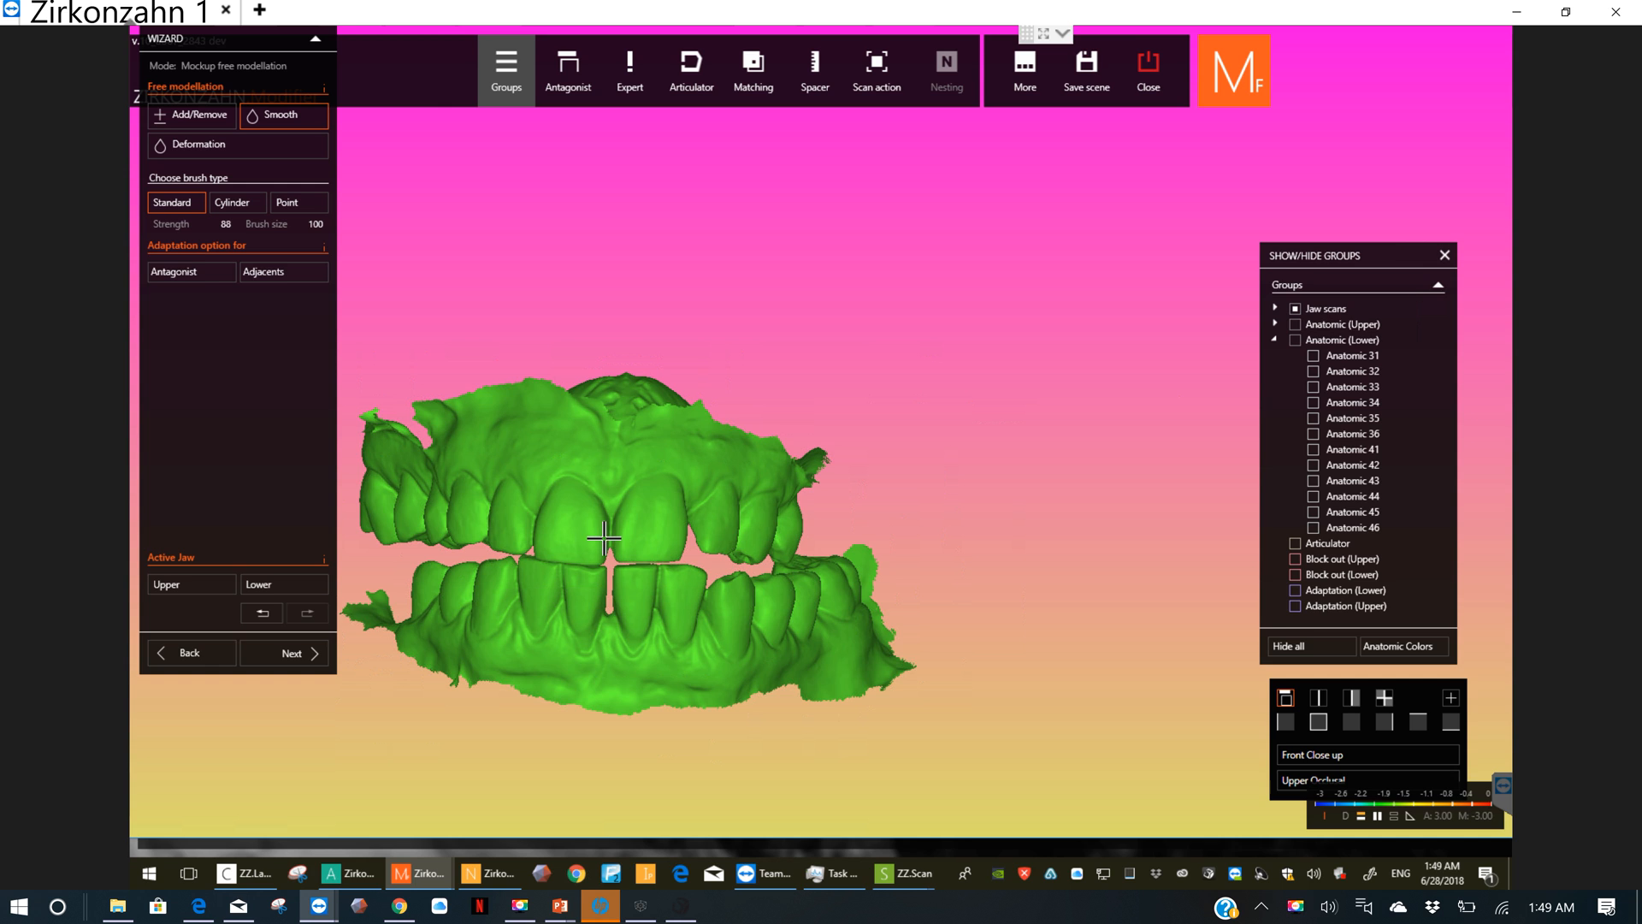
# Step: Show the lower and upper Adaptation groups without the jaw scans and inspect both mockups from the front, occlusal and lingual sides
pyautogui.scroll(2, 598, 539)
pyautogui.moveTo(589, 516); pyautogui.dragTo(923, 441, button='middle')
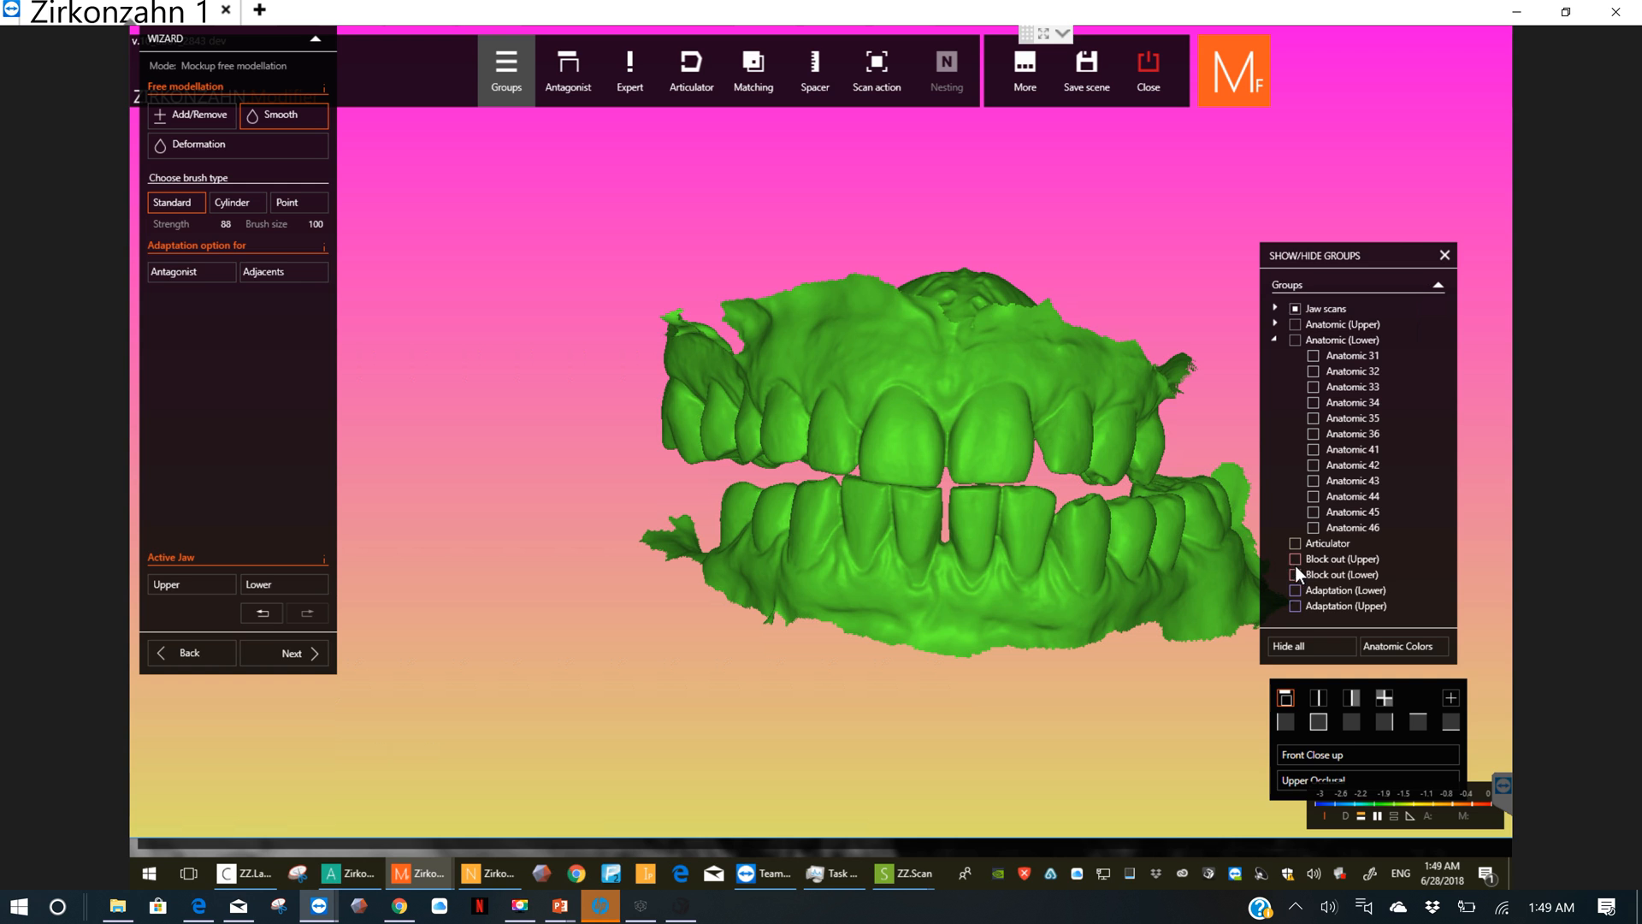
pyautogui.click(1299, 589)
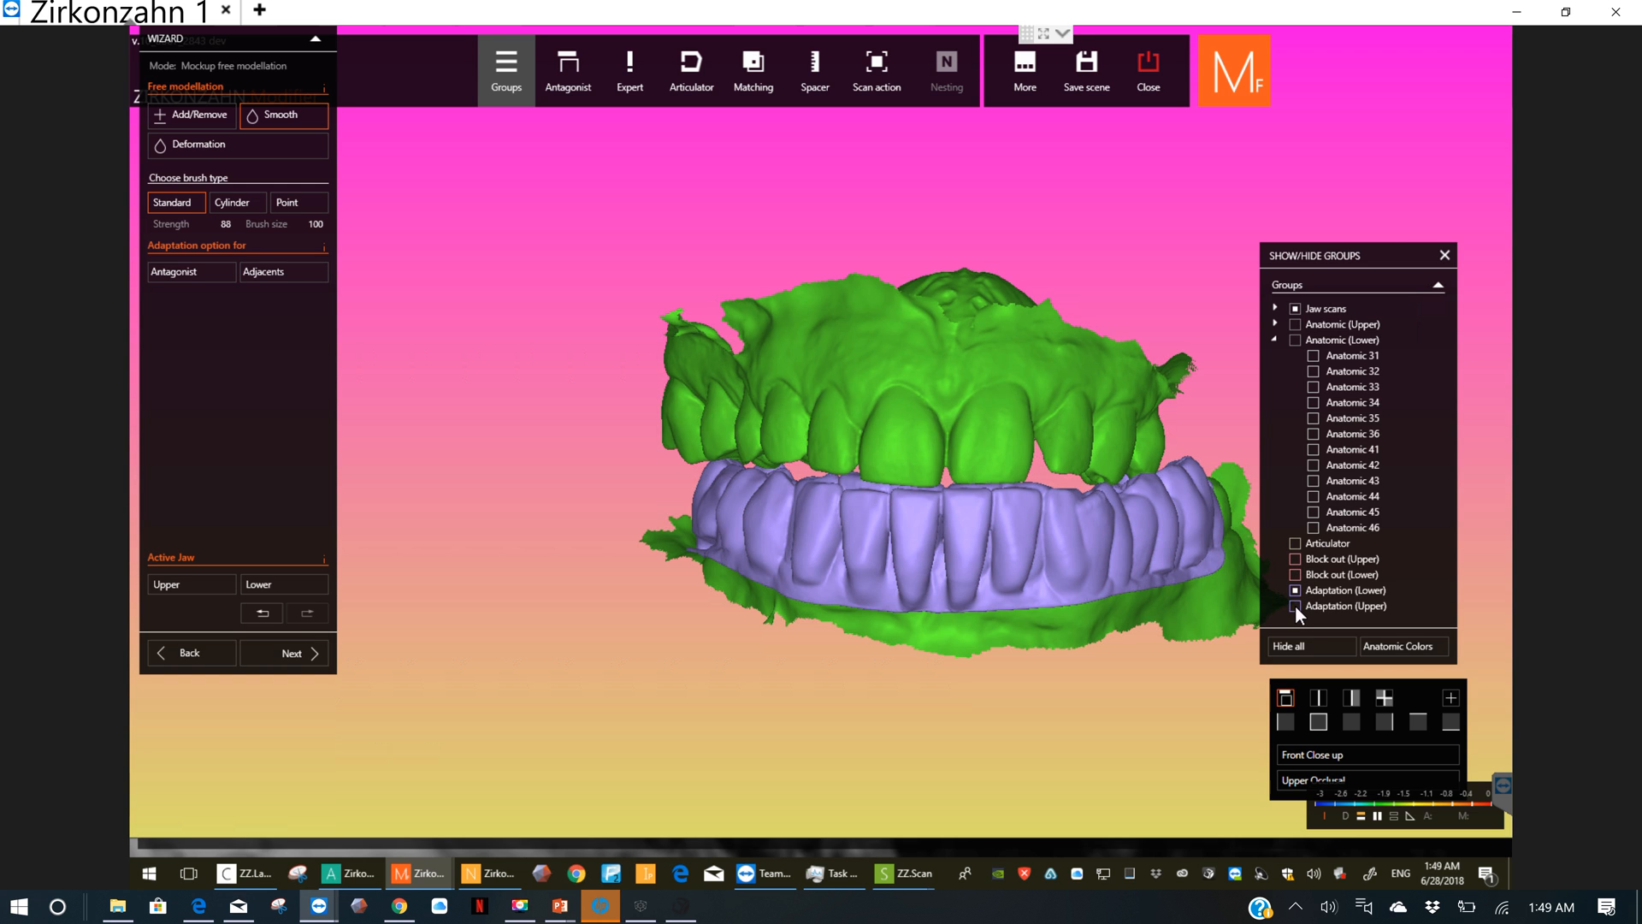
pyautogui.click(1295, 606)
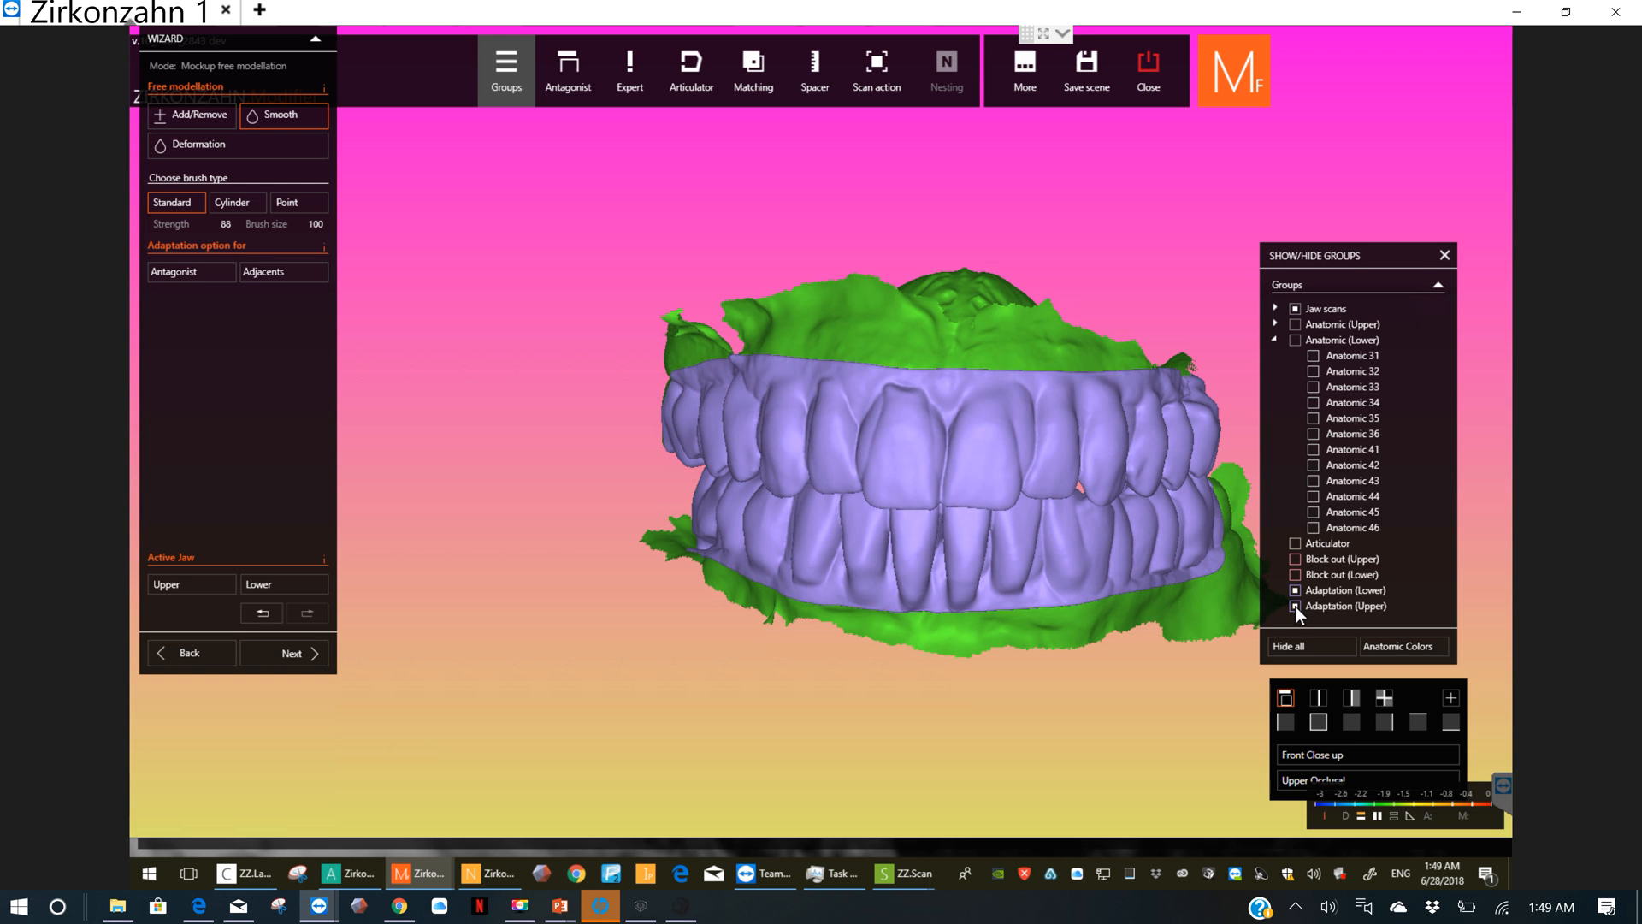
pyautogui.middleClick(963, 340)
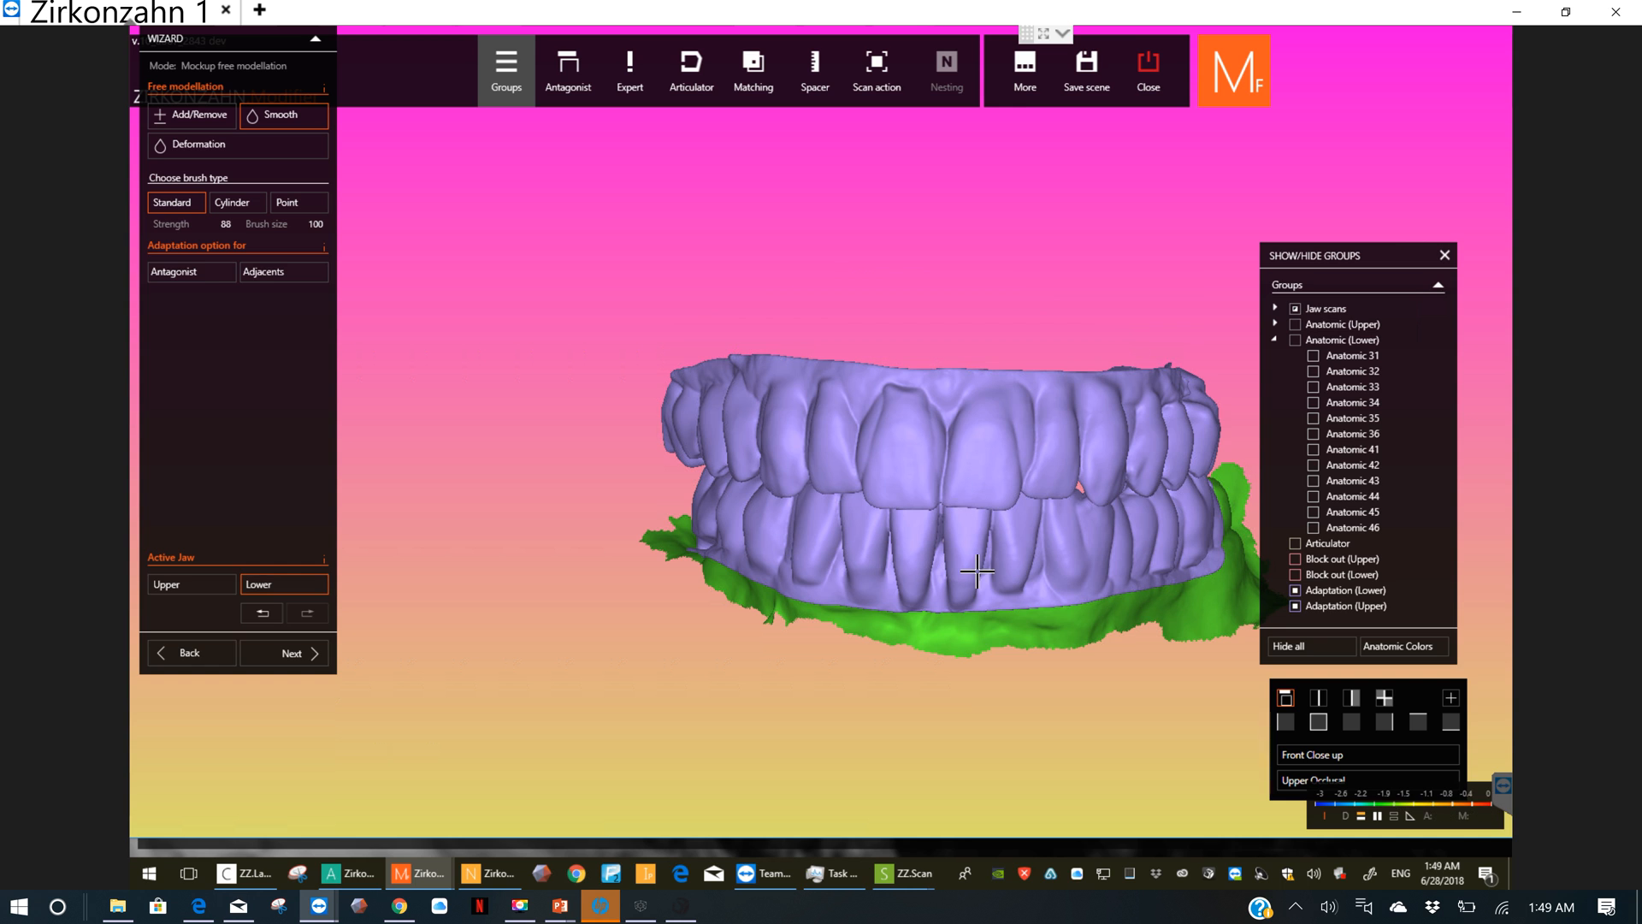
pyautogui.middleClick(984, 641)
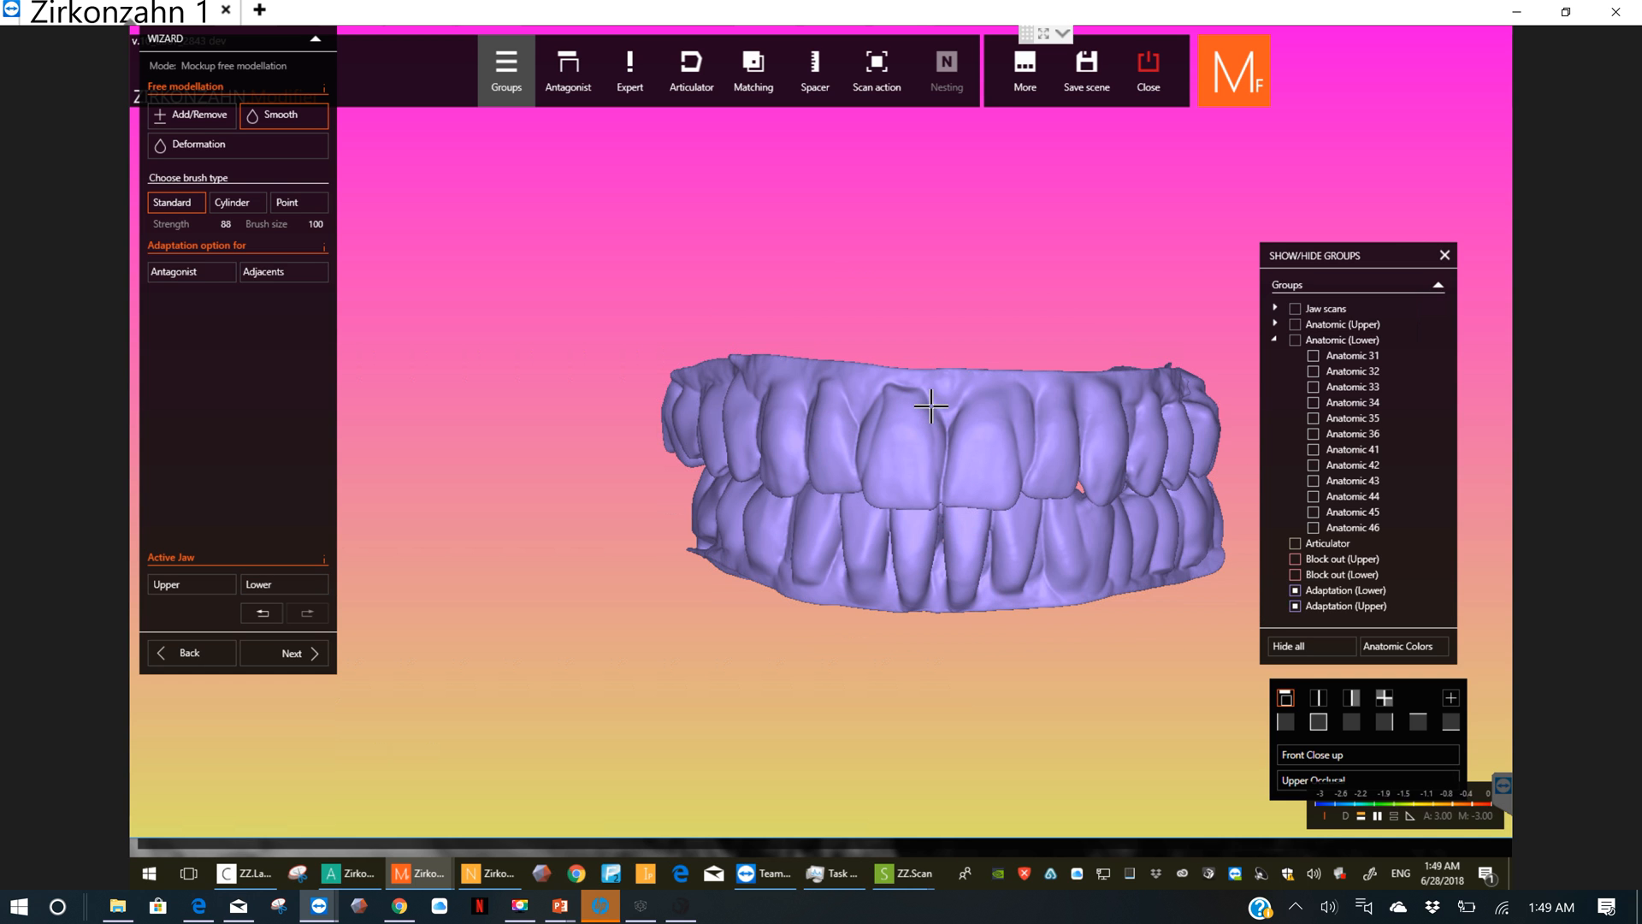
pyautogui.moveTo(931, 429); pyautogui.dragTo(924, 535, button='right')
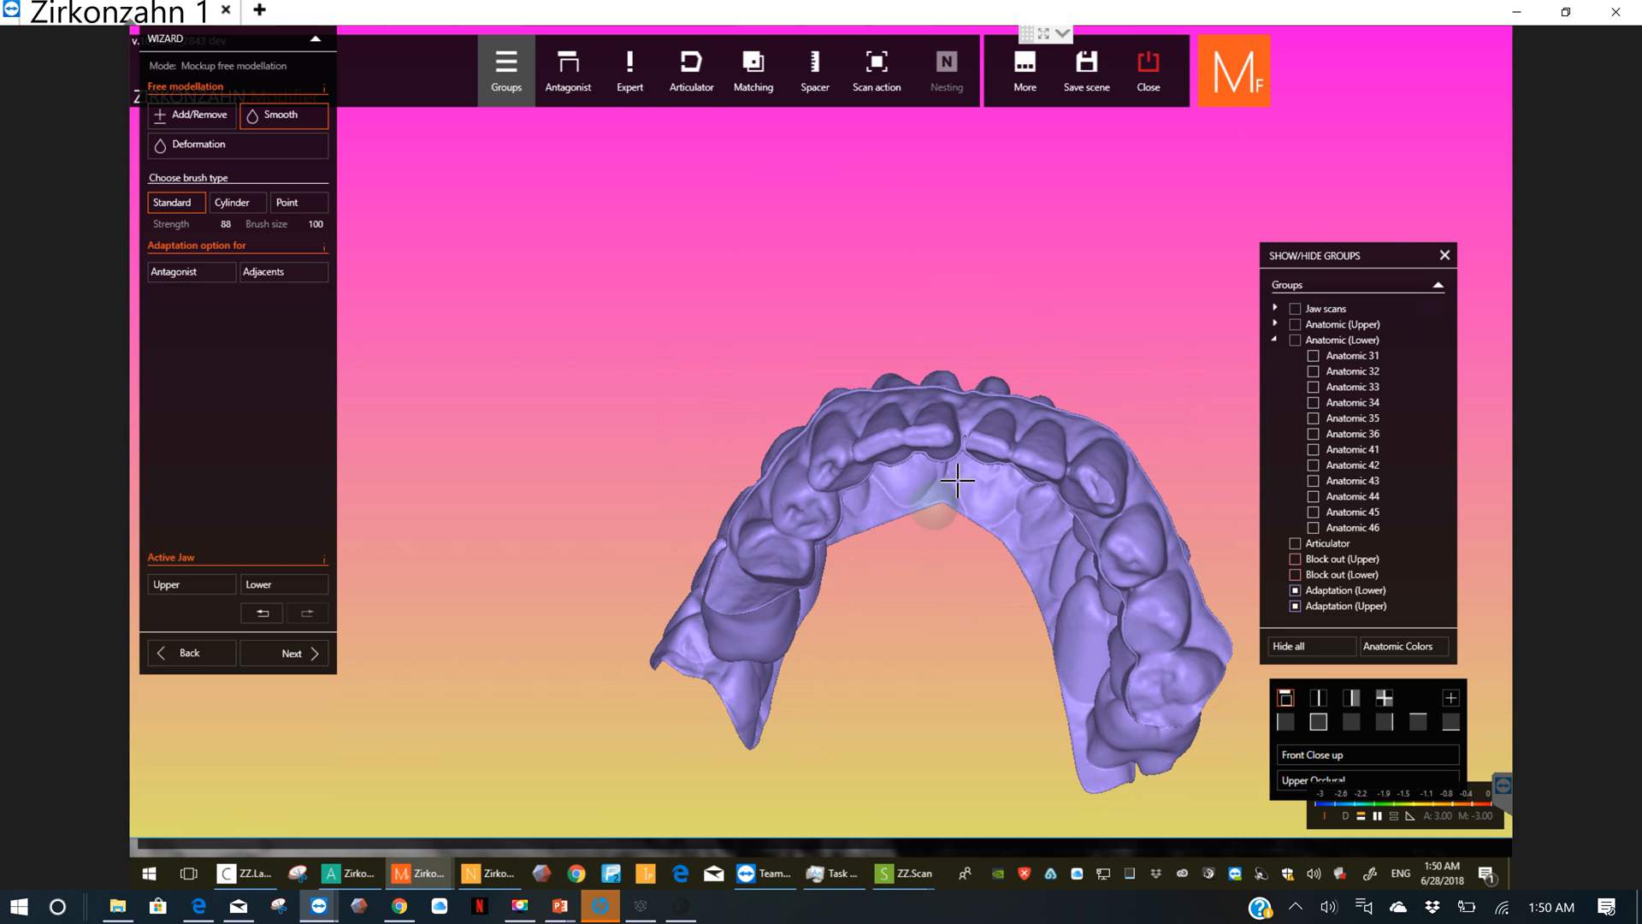
pyautogui.moveTo(957, 482); pyautogui.dragTo(758, 499, button='right')
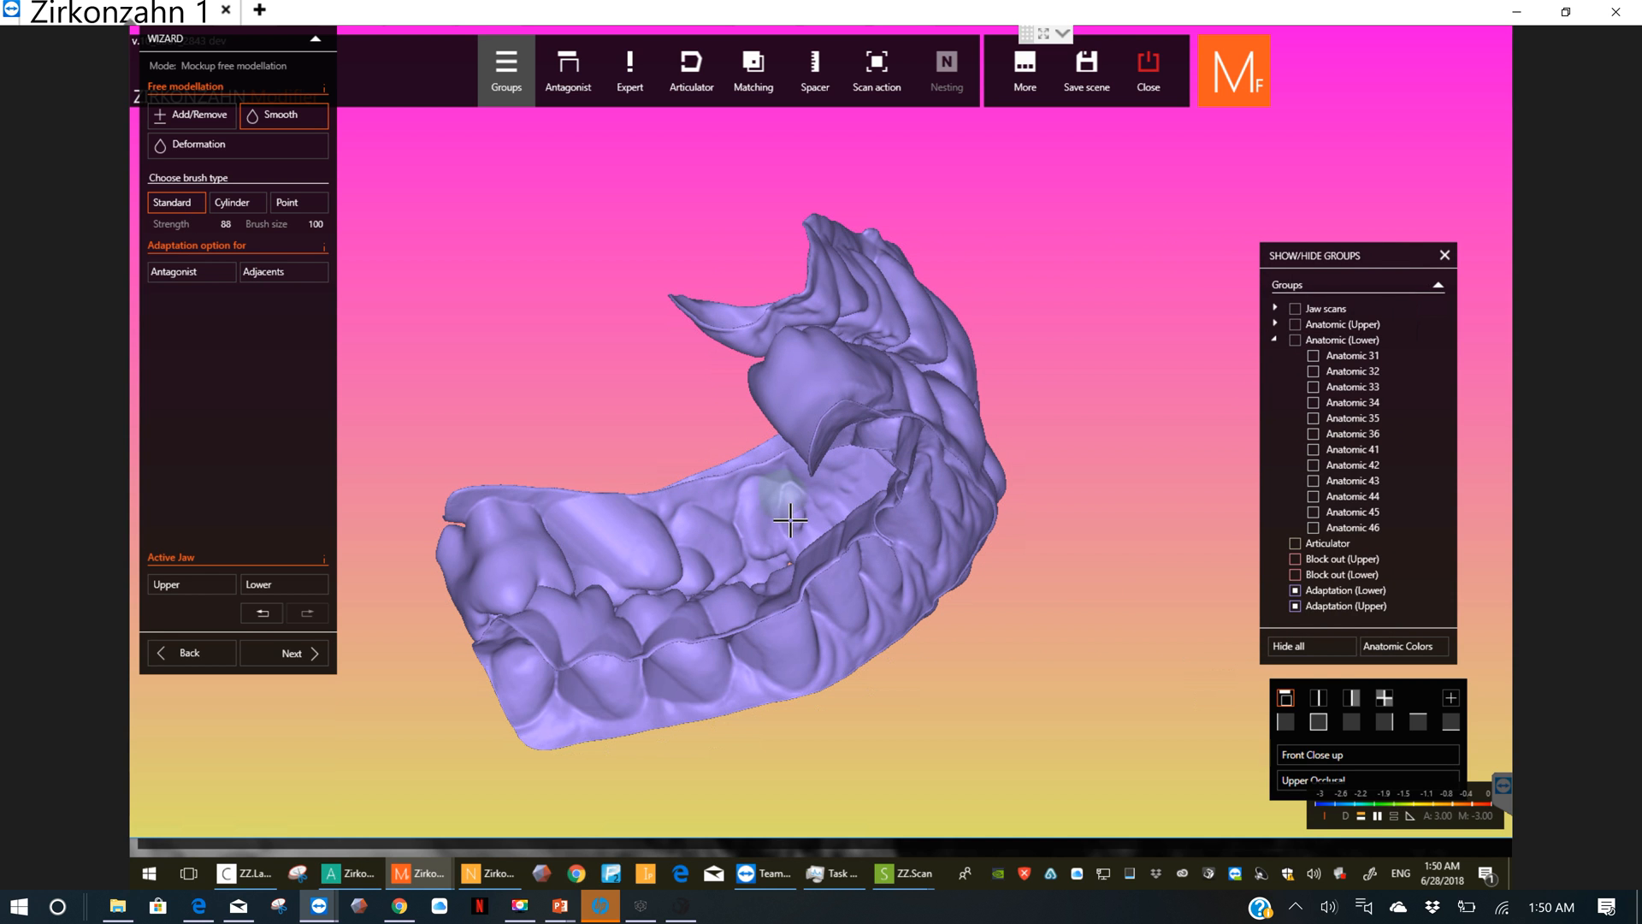
pyautogui.moveTo(816, 500); pyautogui.dragTo(843, 522, button='right')
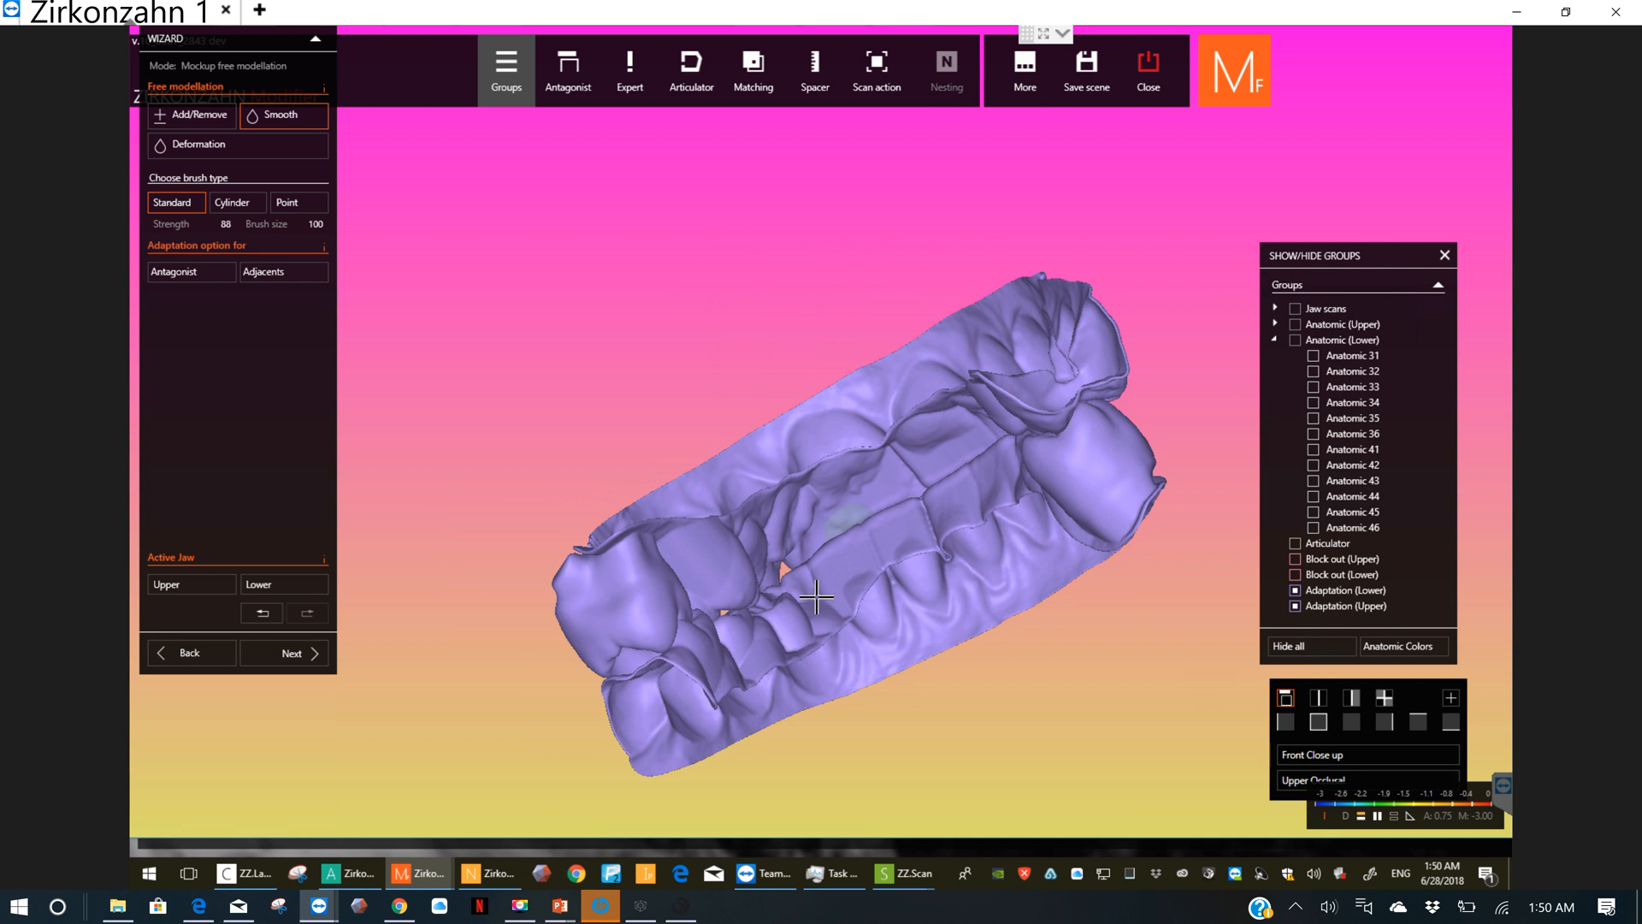
pyautogui.moveTo(869, 594); pyautogui.dragTo(1050, 486, button='right')
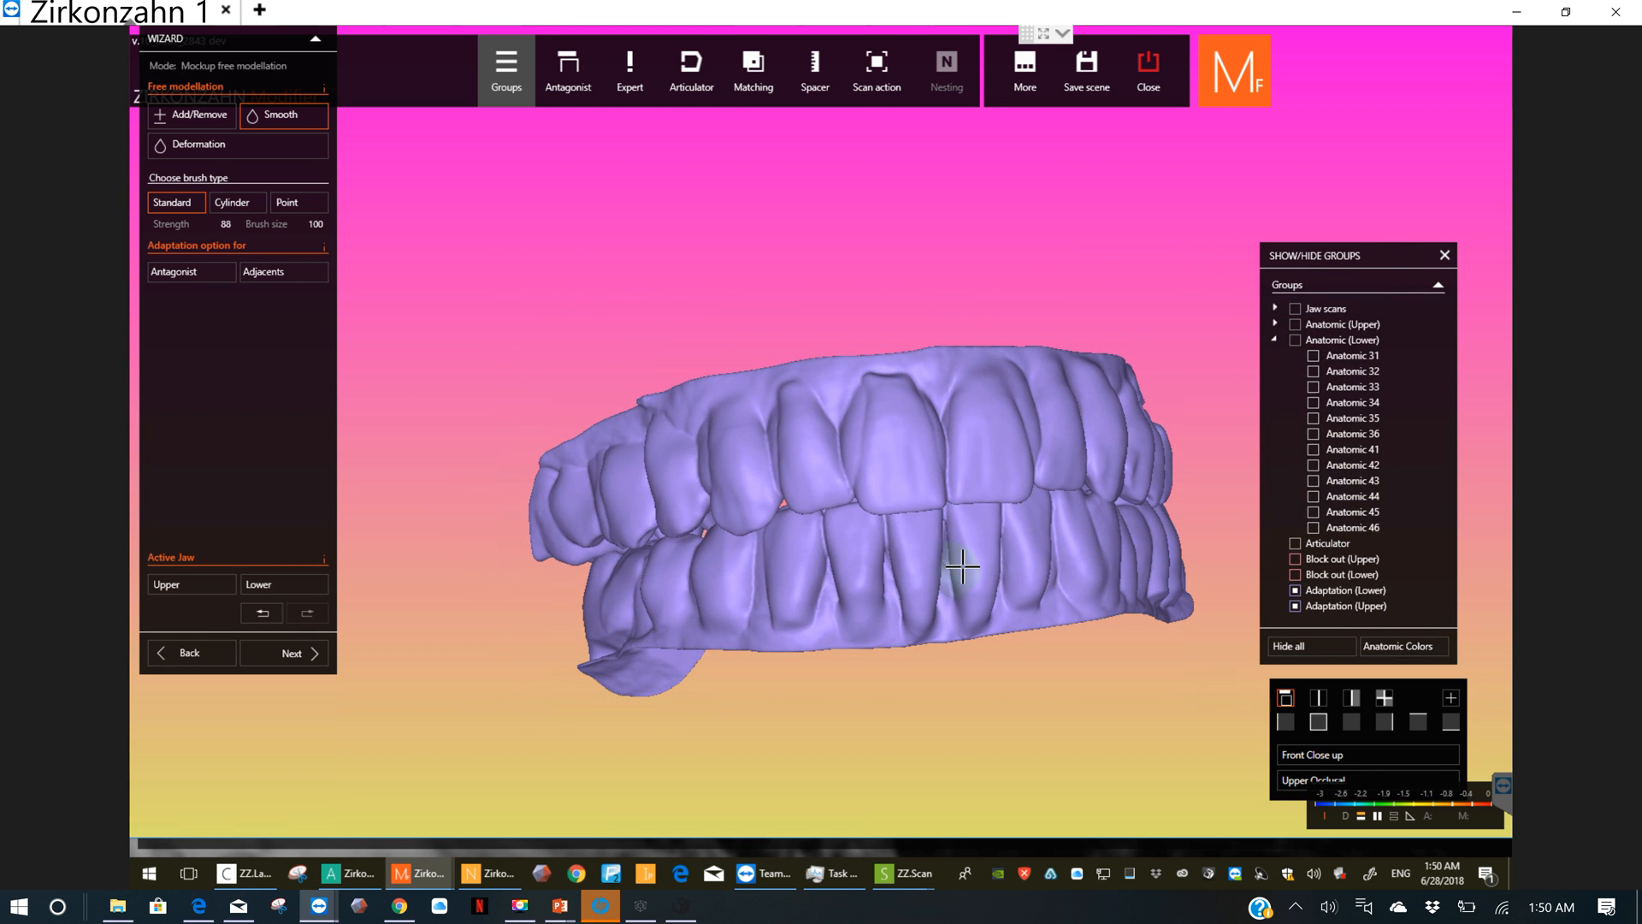
# Step: Switch to the other Zirkonzahn.Modifier window and create a new project with the Setup construction
pyautogui.moveTo(416, 876)
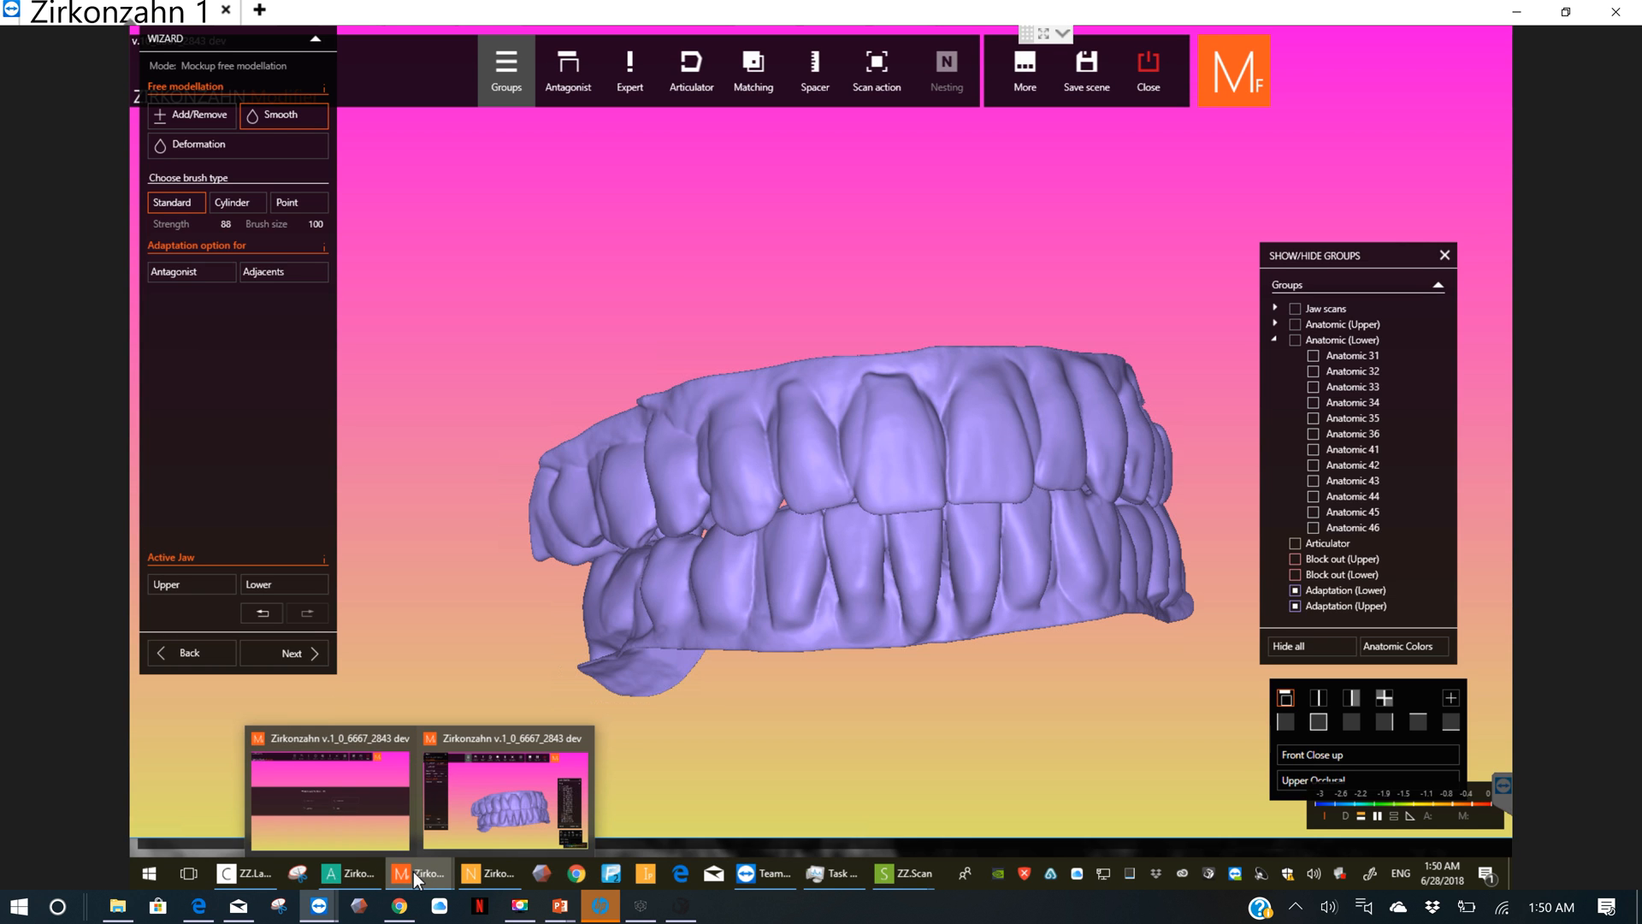
pyautogui.rightClick(414, 872)
pyautogui.click(429, 787)
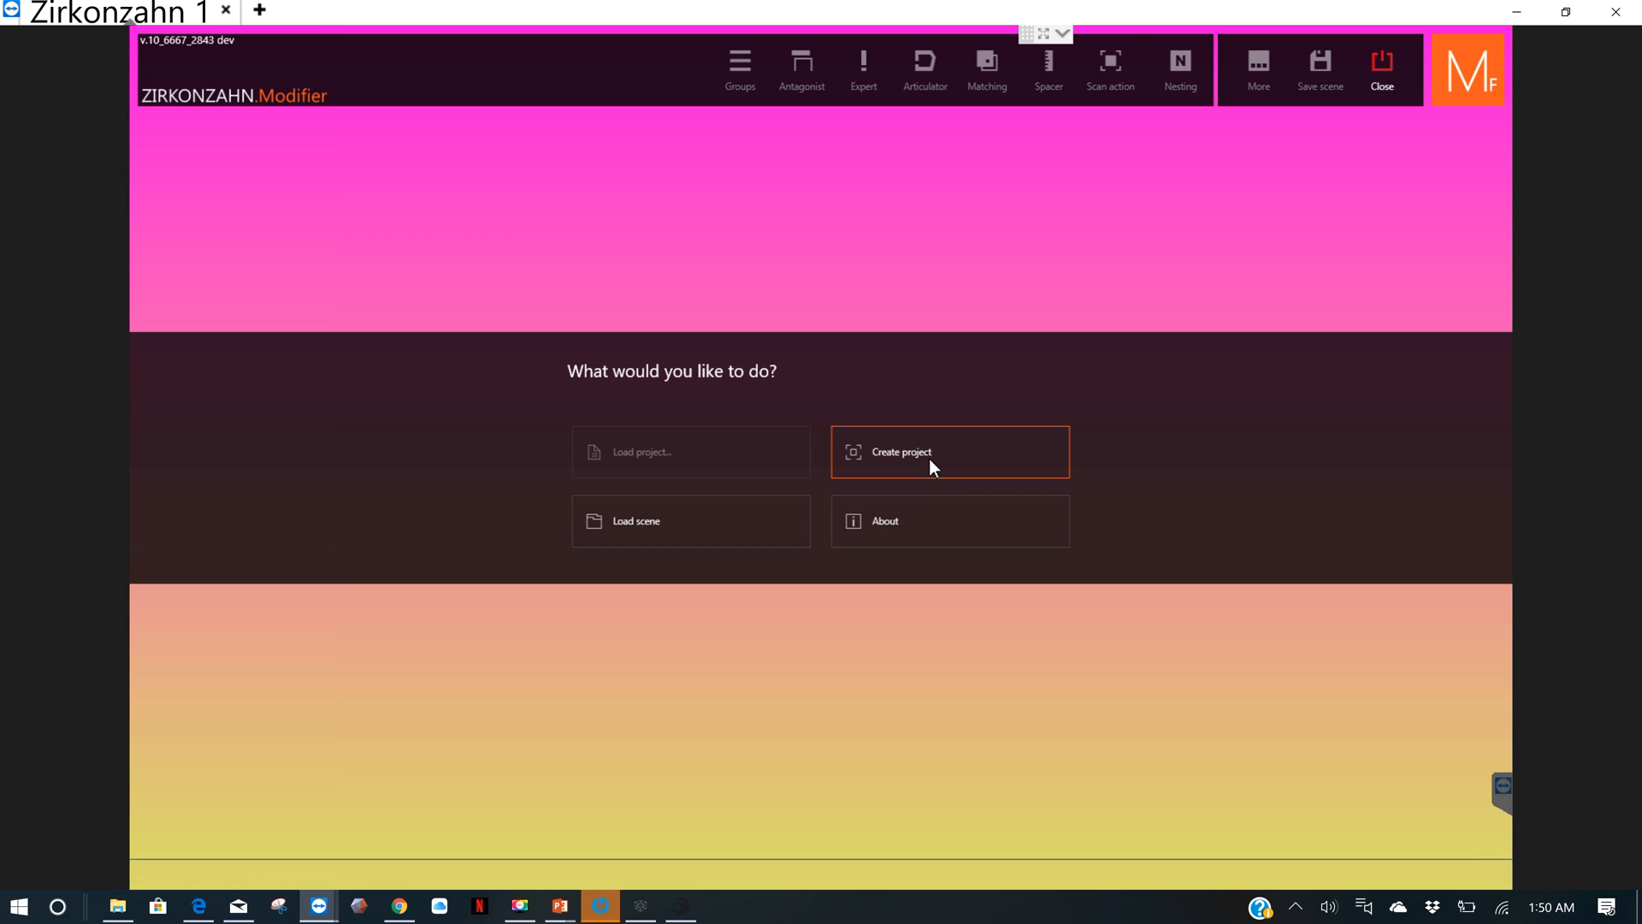
pyautogui.click(929, 458)
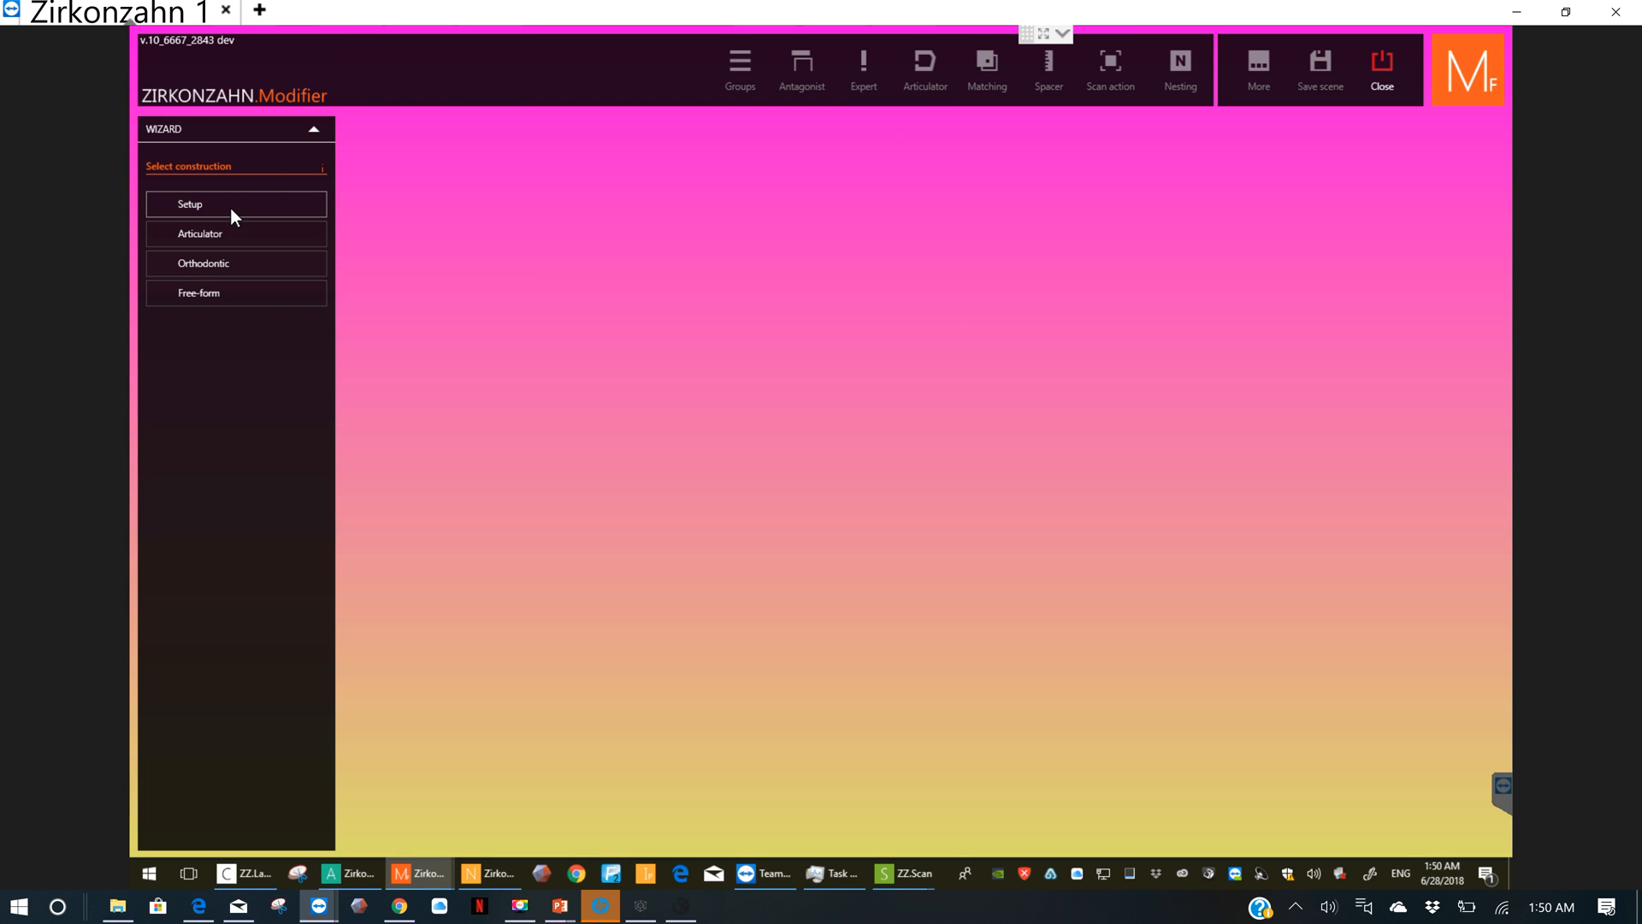
pyautogui.click(233, 213)
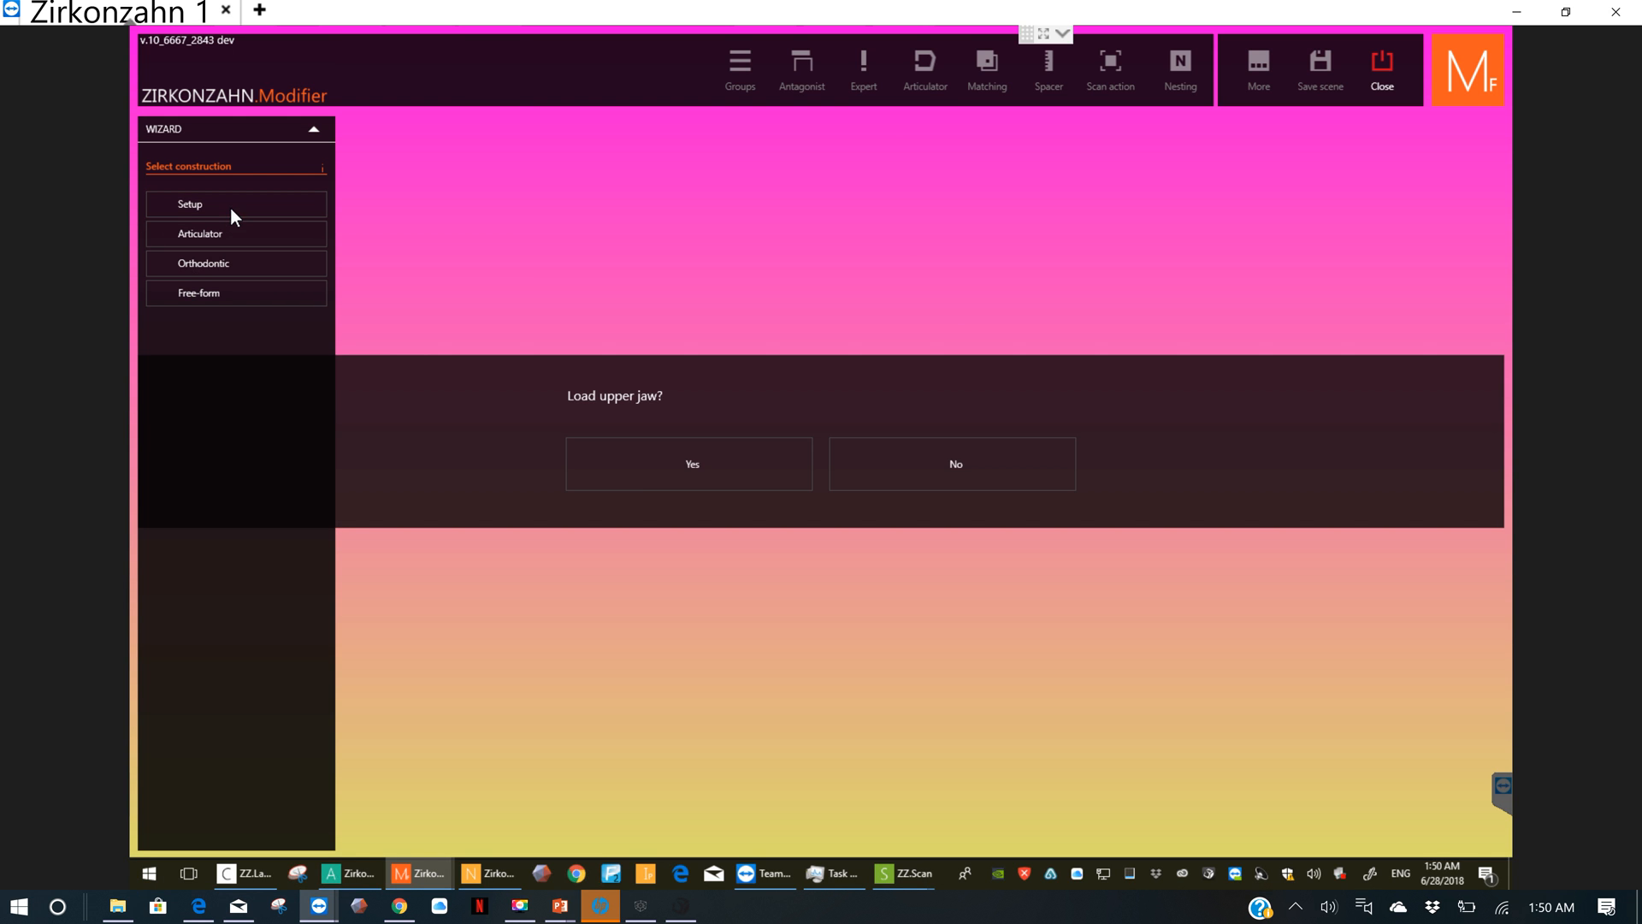
# Step: Load "upper jaw" as the upper jaw scan and "l j" as the lower jaw scan from the aligned xyz folder
pyautogui.click(663, 473)
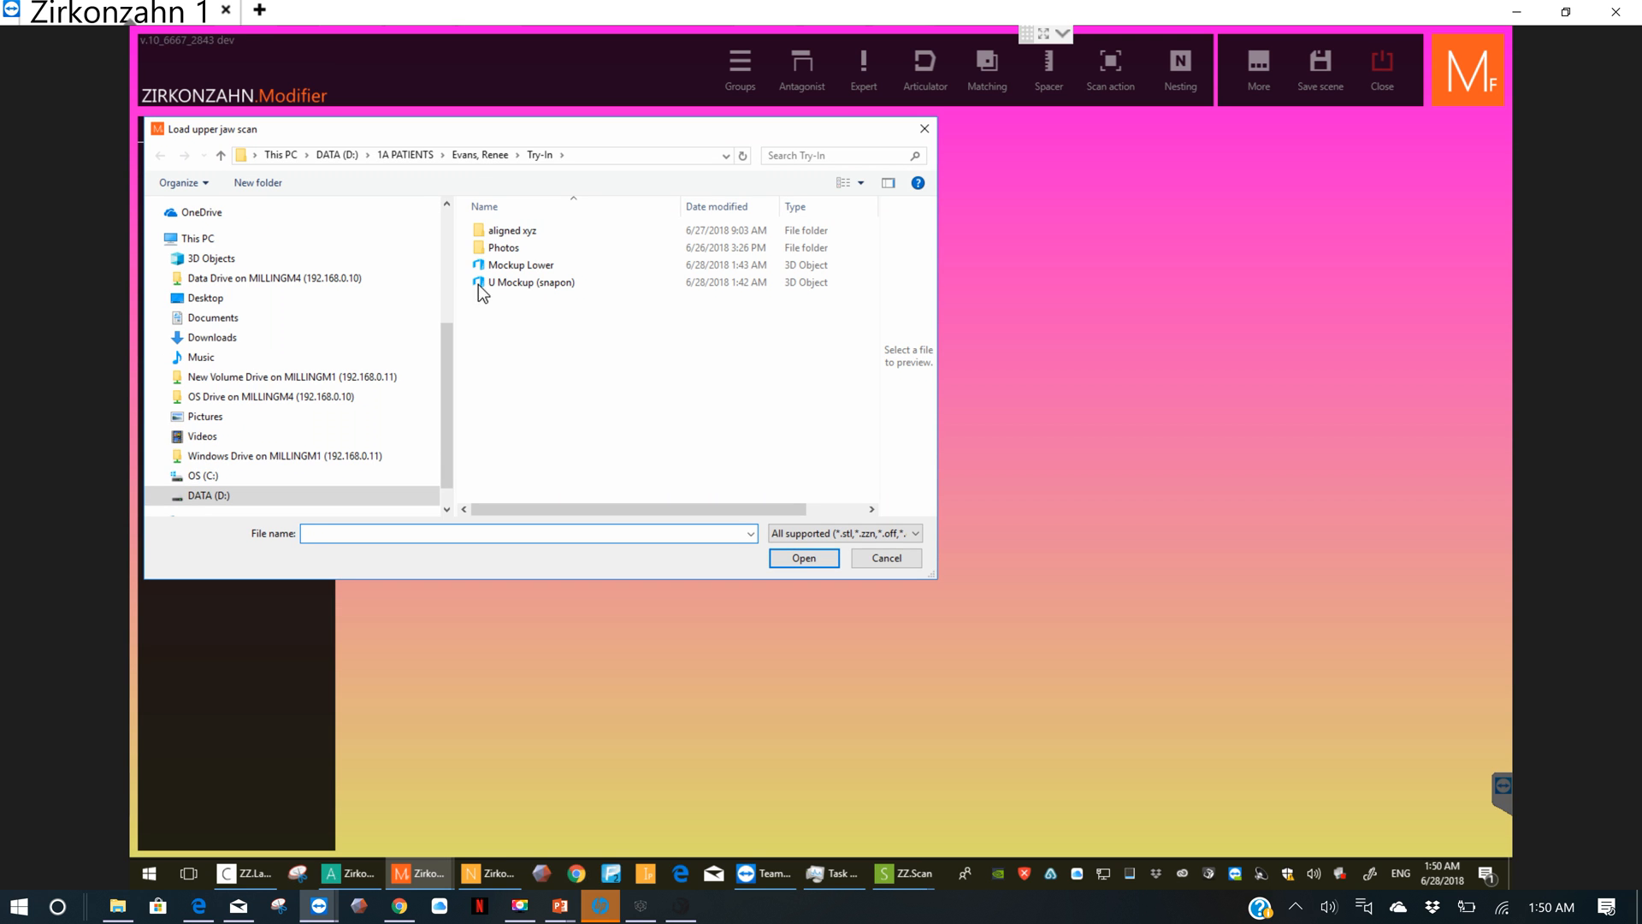
pyautogui.click(545, 241)
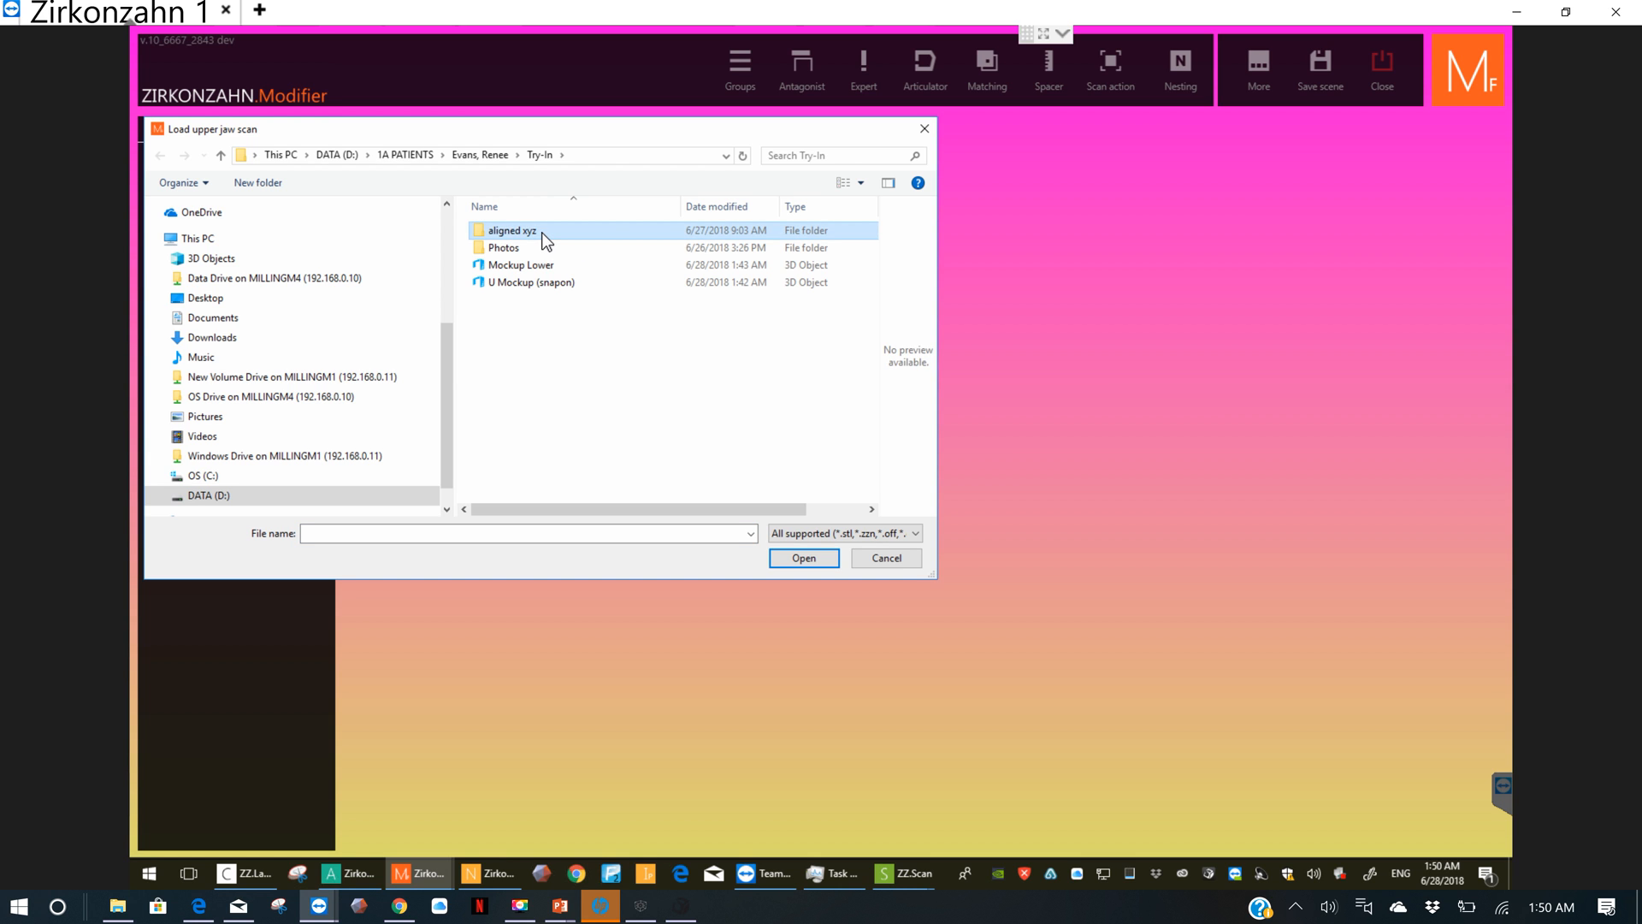
pyautogui.doubleClick(545, 241)
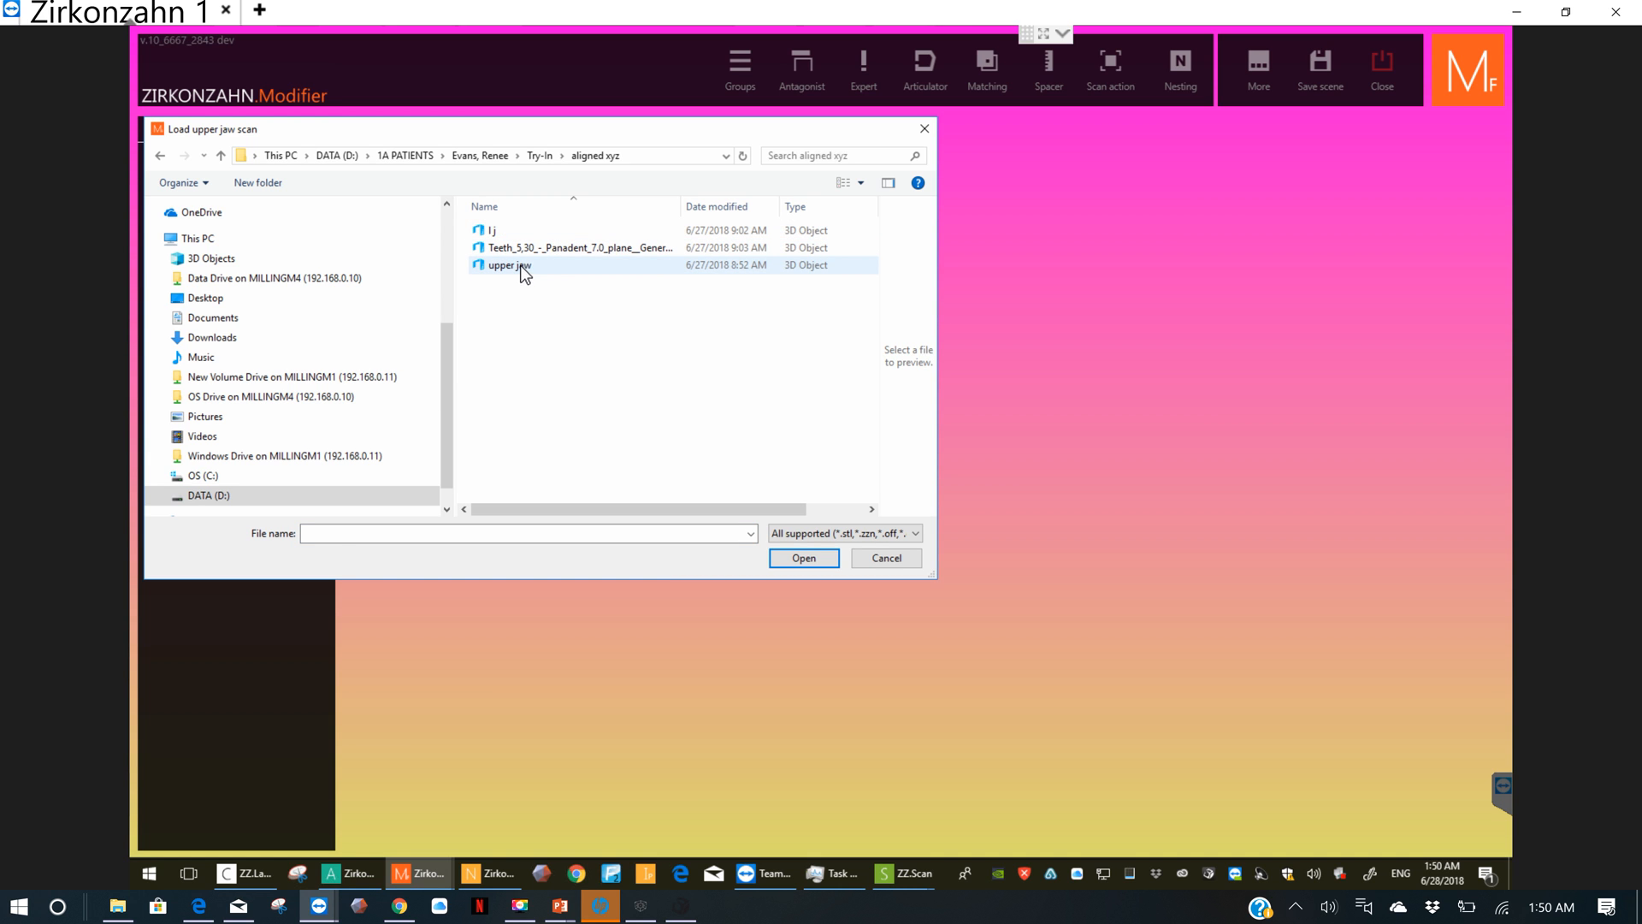
pyautogui.doubleClick(522, 267)
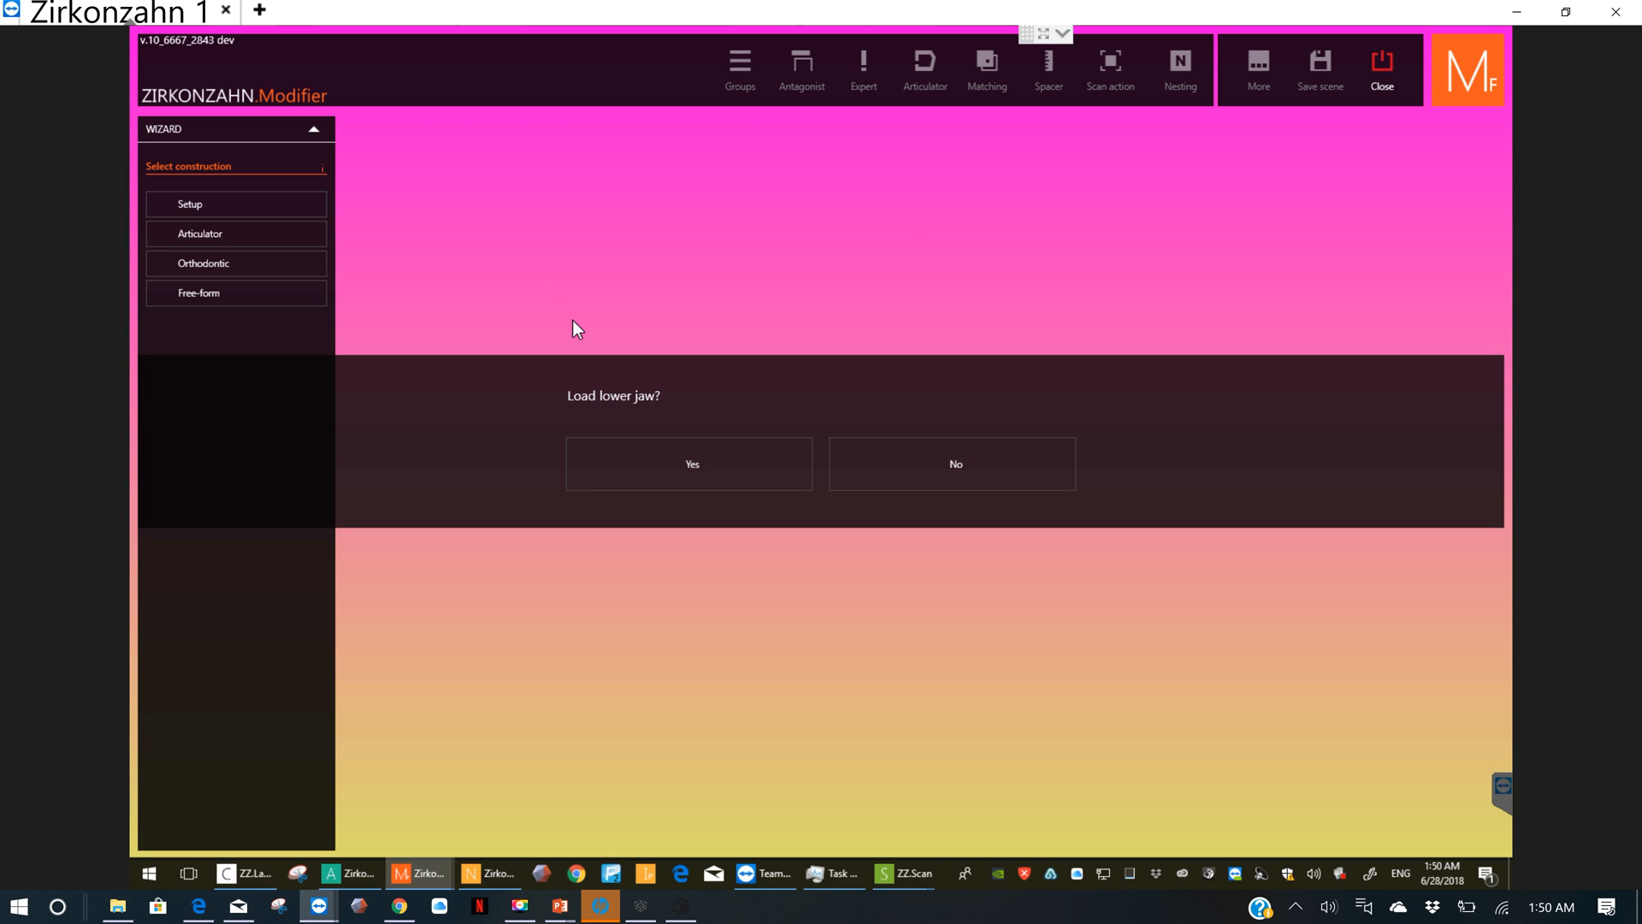
pyautogui.click(741, 471)
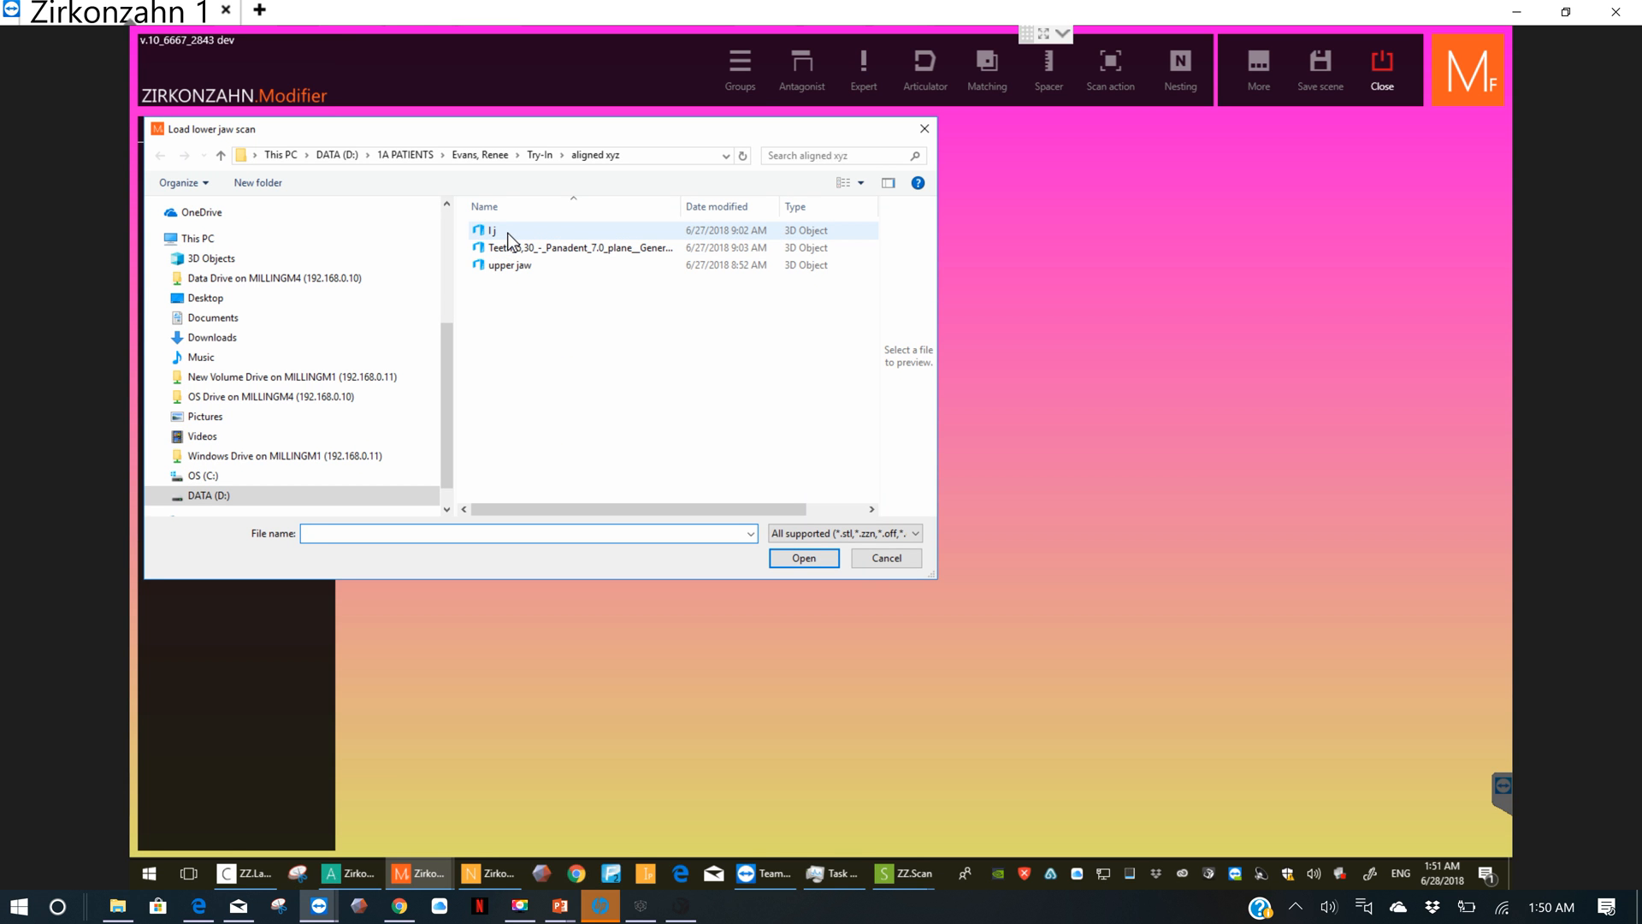
pyautogui.doubleClick(508, 235)
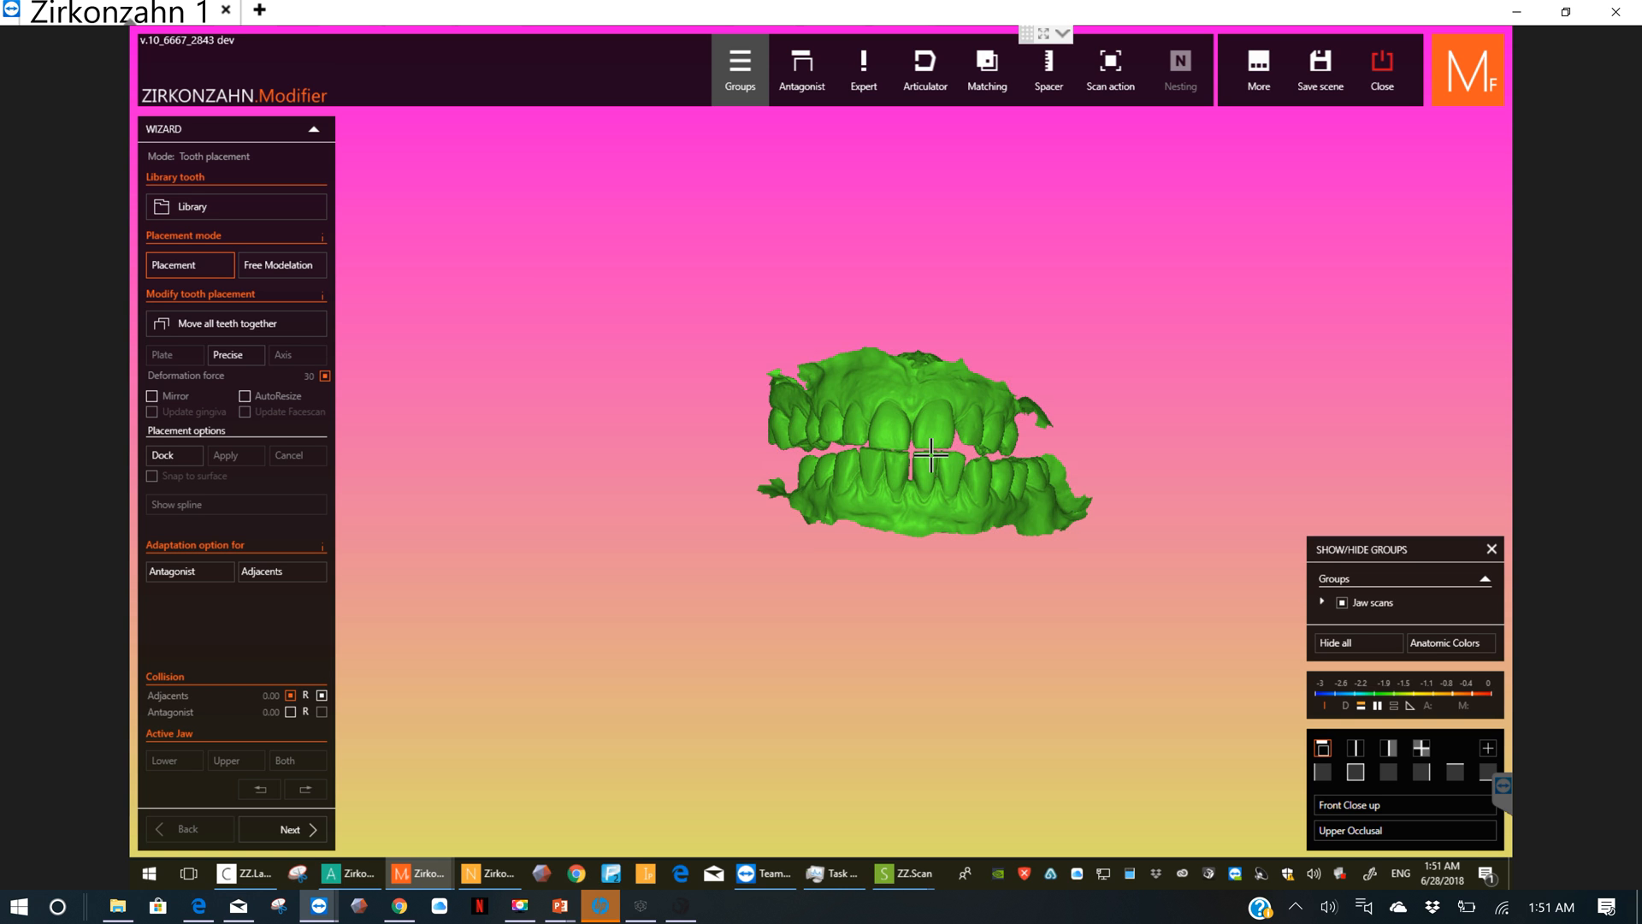
# Step: Start Cast Mounting for the articulator and inspect how the jaw models sit in it
pyautogui.scroll(1, 931, 454)
pyautogui.scroll(2, 924, 451)
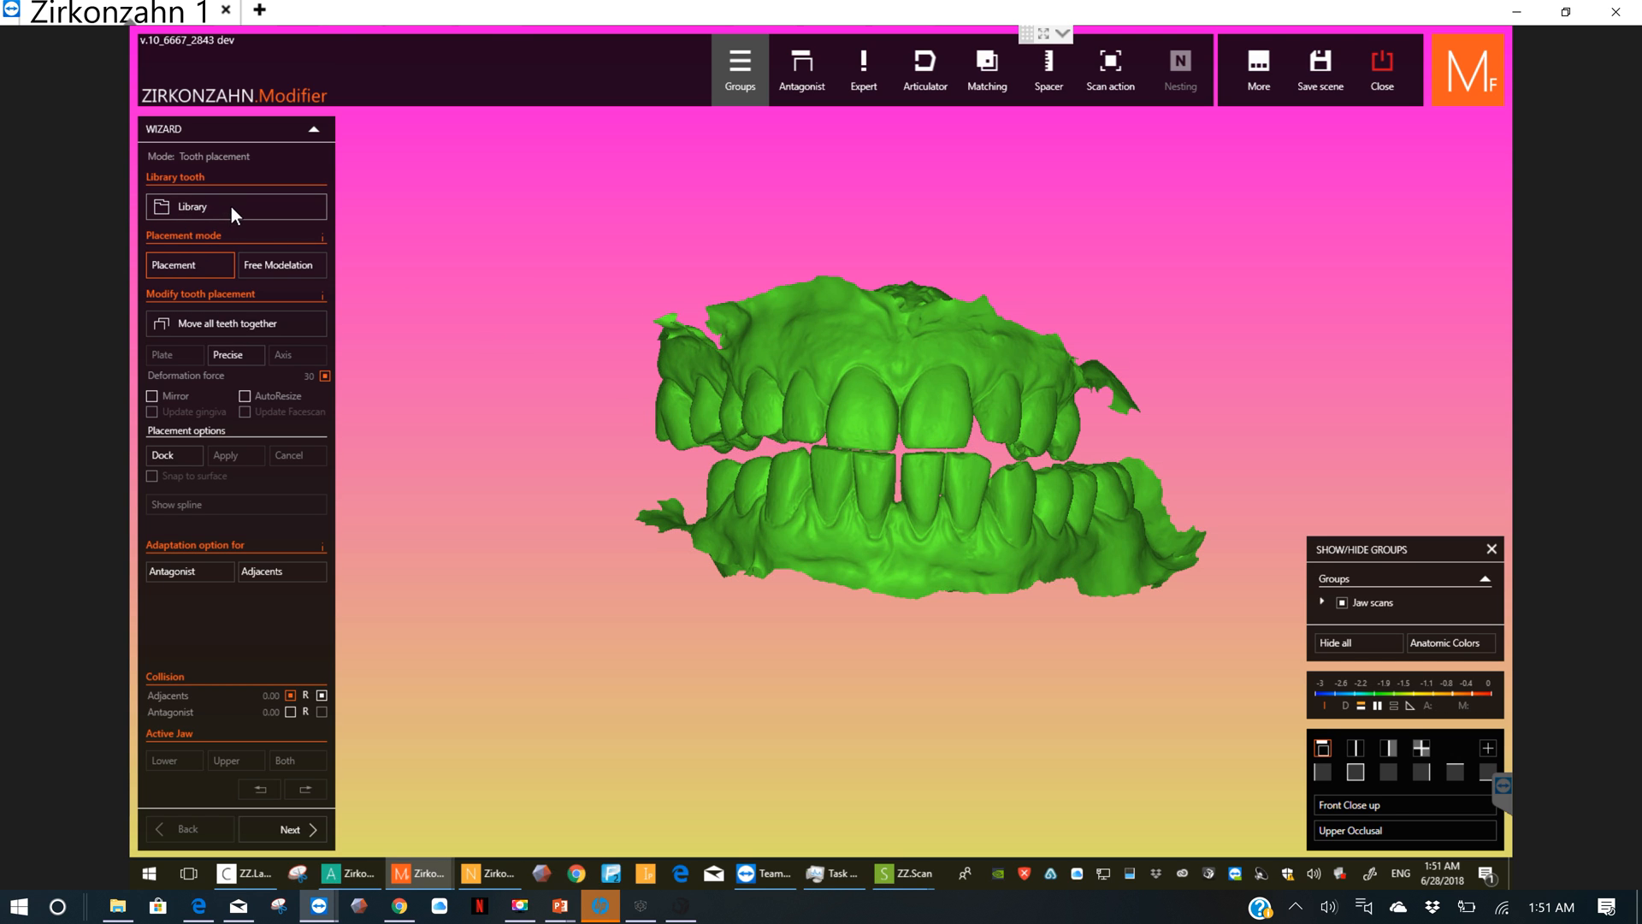
pyautogui.click(932, 89)
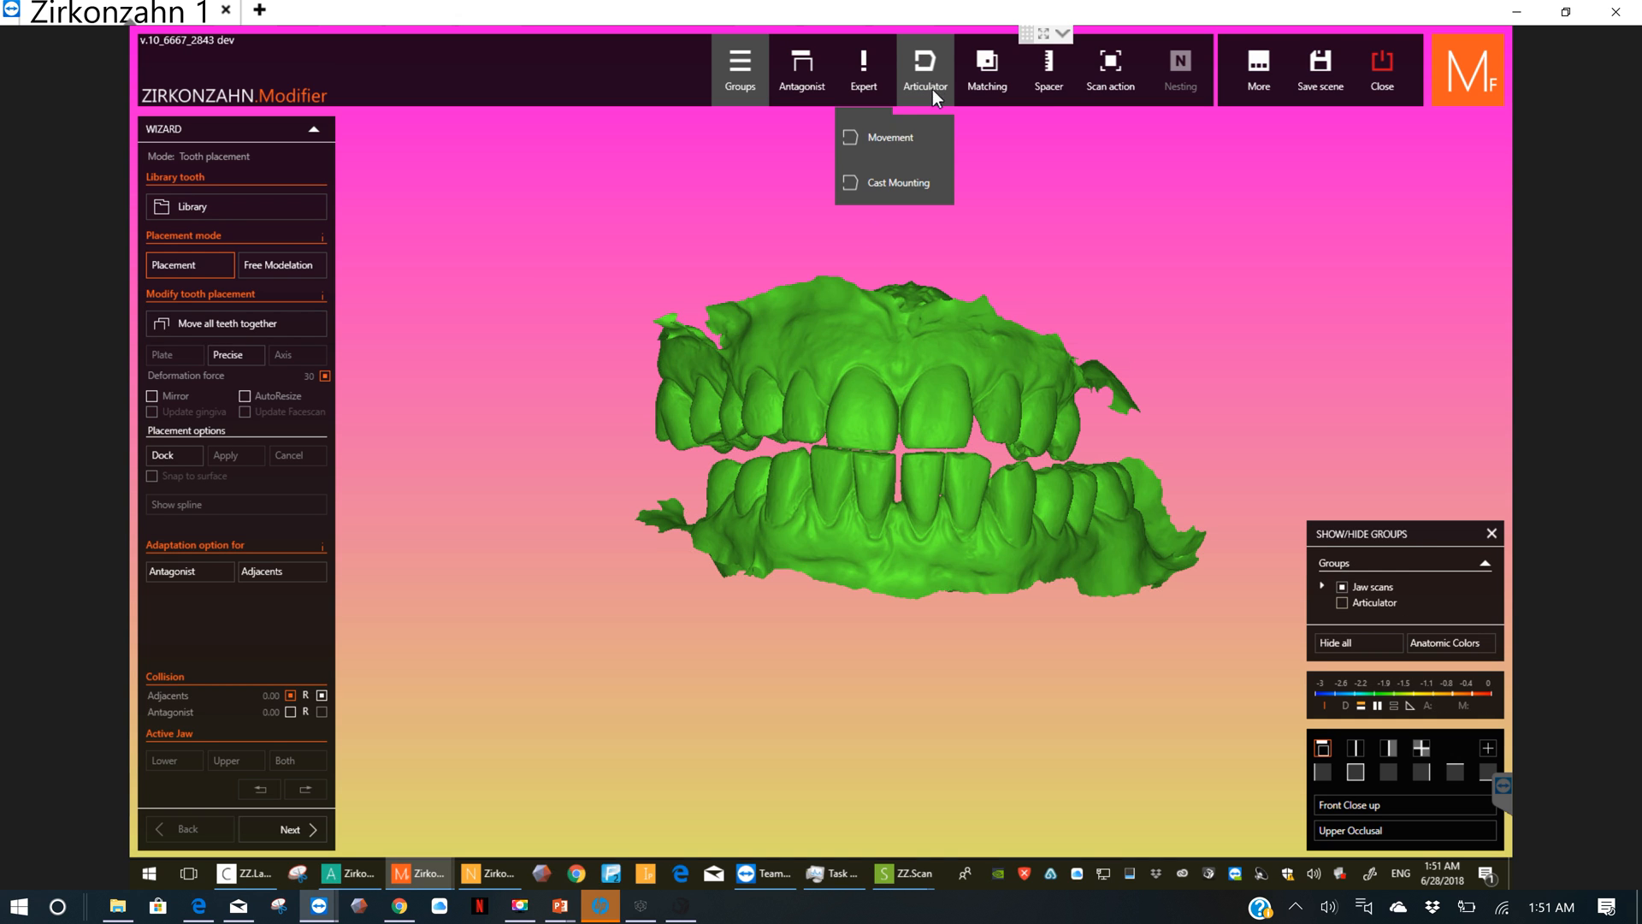
pyautogui.click(927, 187)
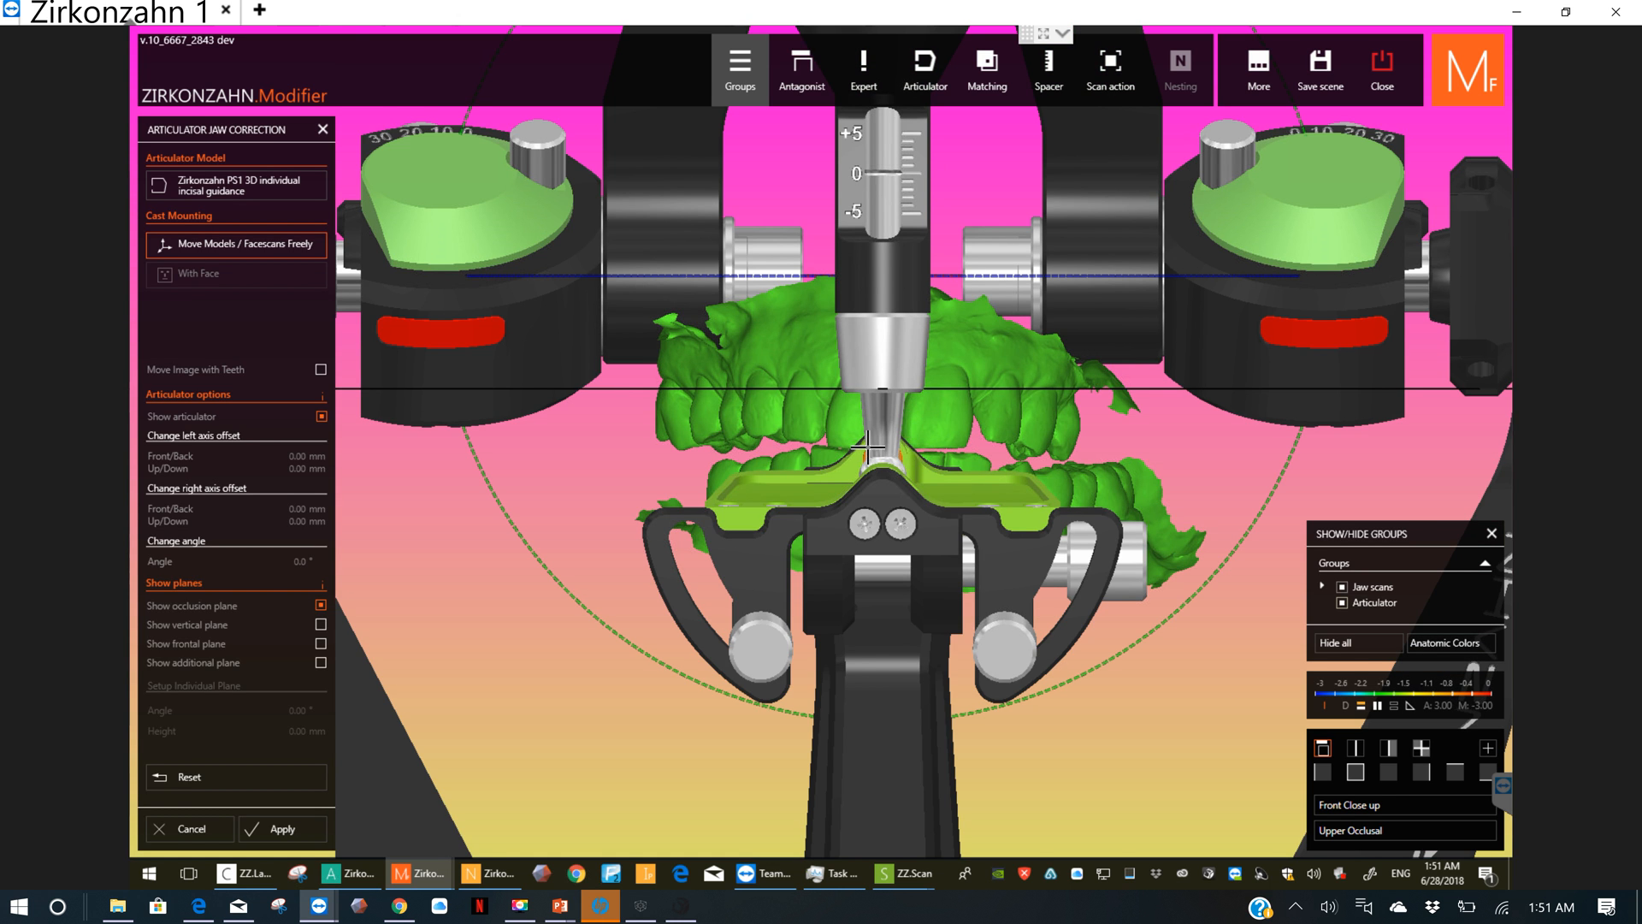
pyautogui.moveTo(883, 458); pyautogui.dragTo(1069, 637, button='right')
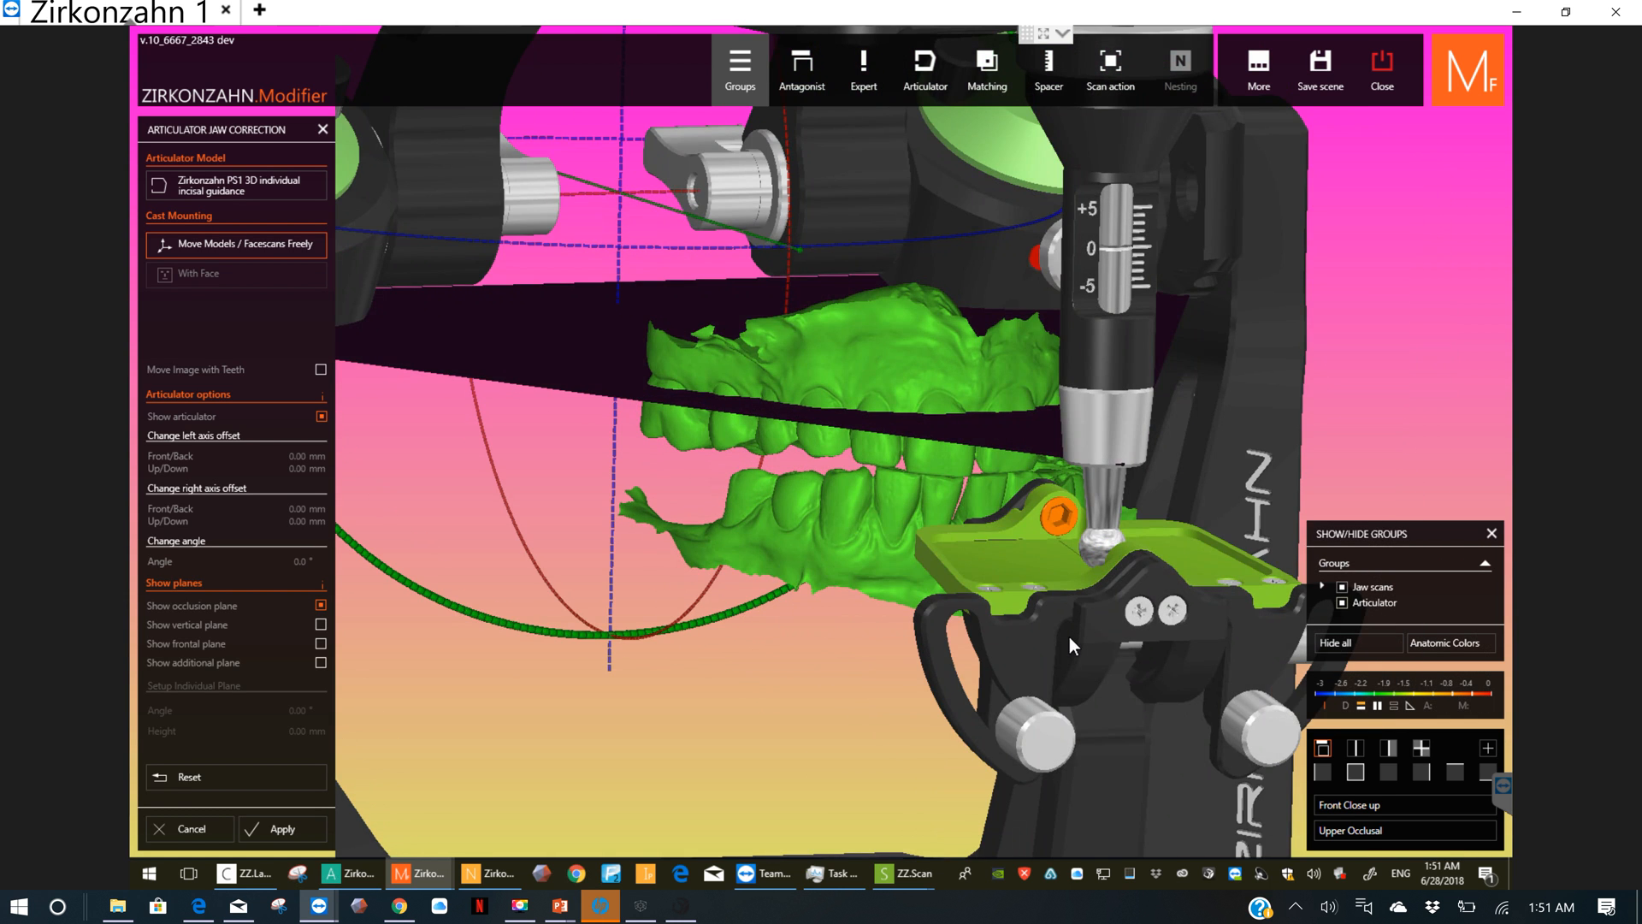
pyautogui.click(1355, 772)
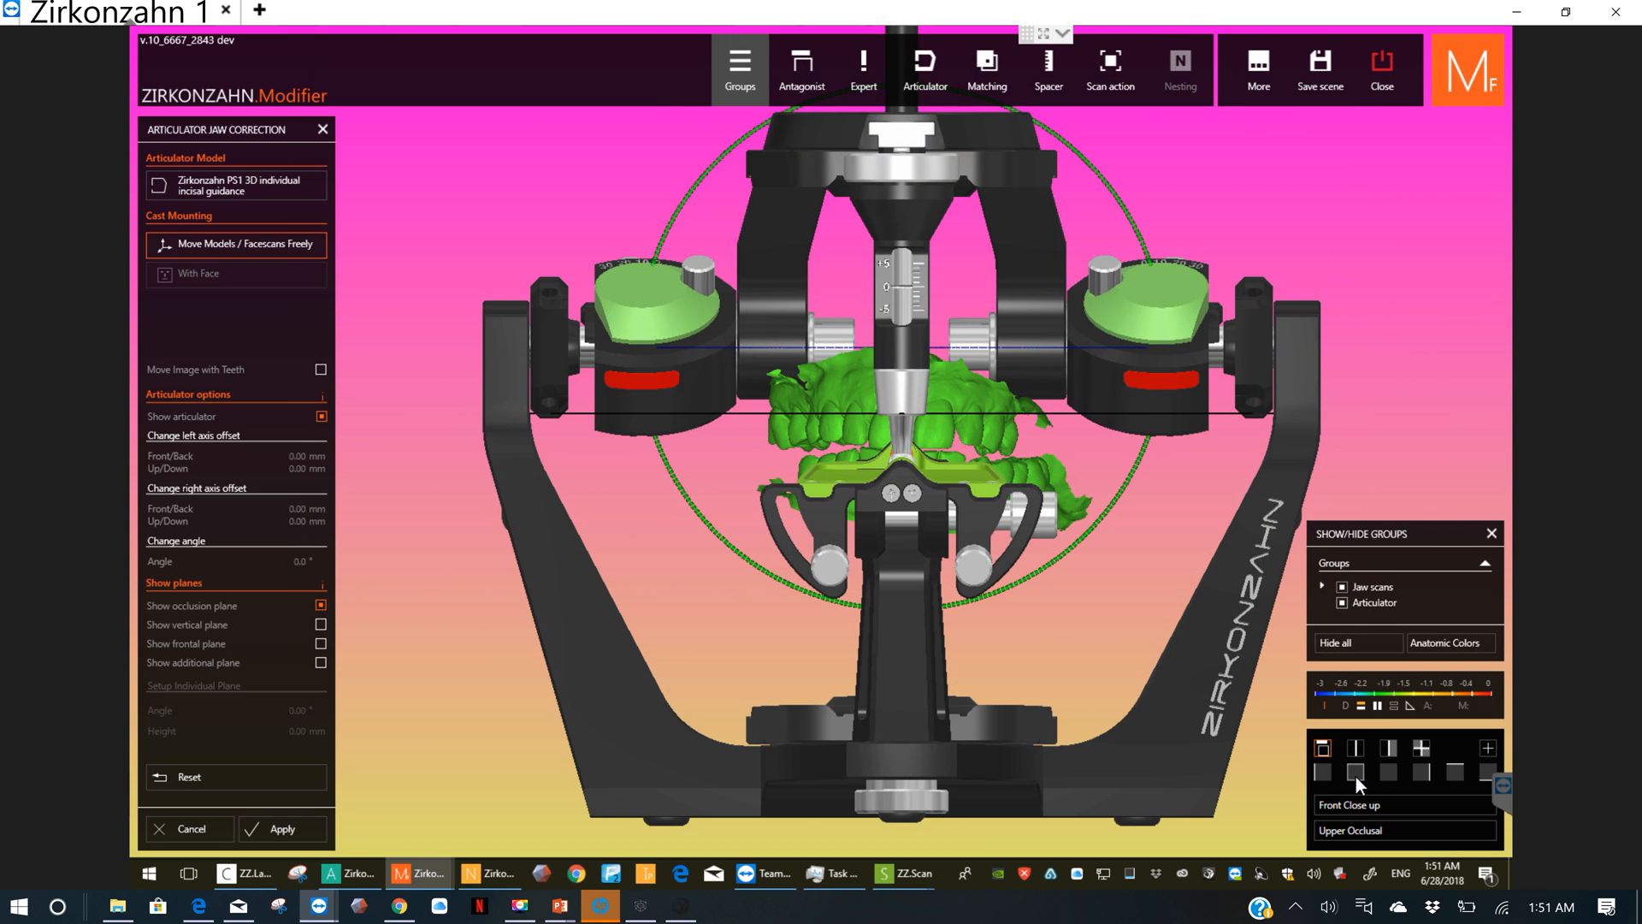
# Step: Rotate the jaw models slightly counter-clockwise in the articulator, as seen from the front
pyautogui.scroll(2, 1022, 413)
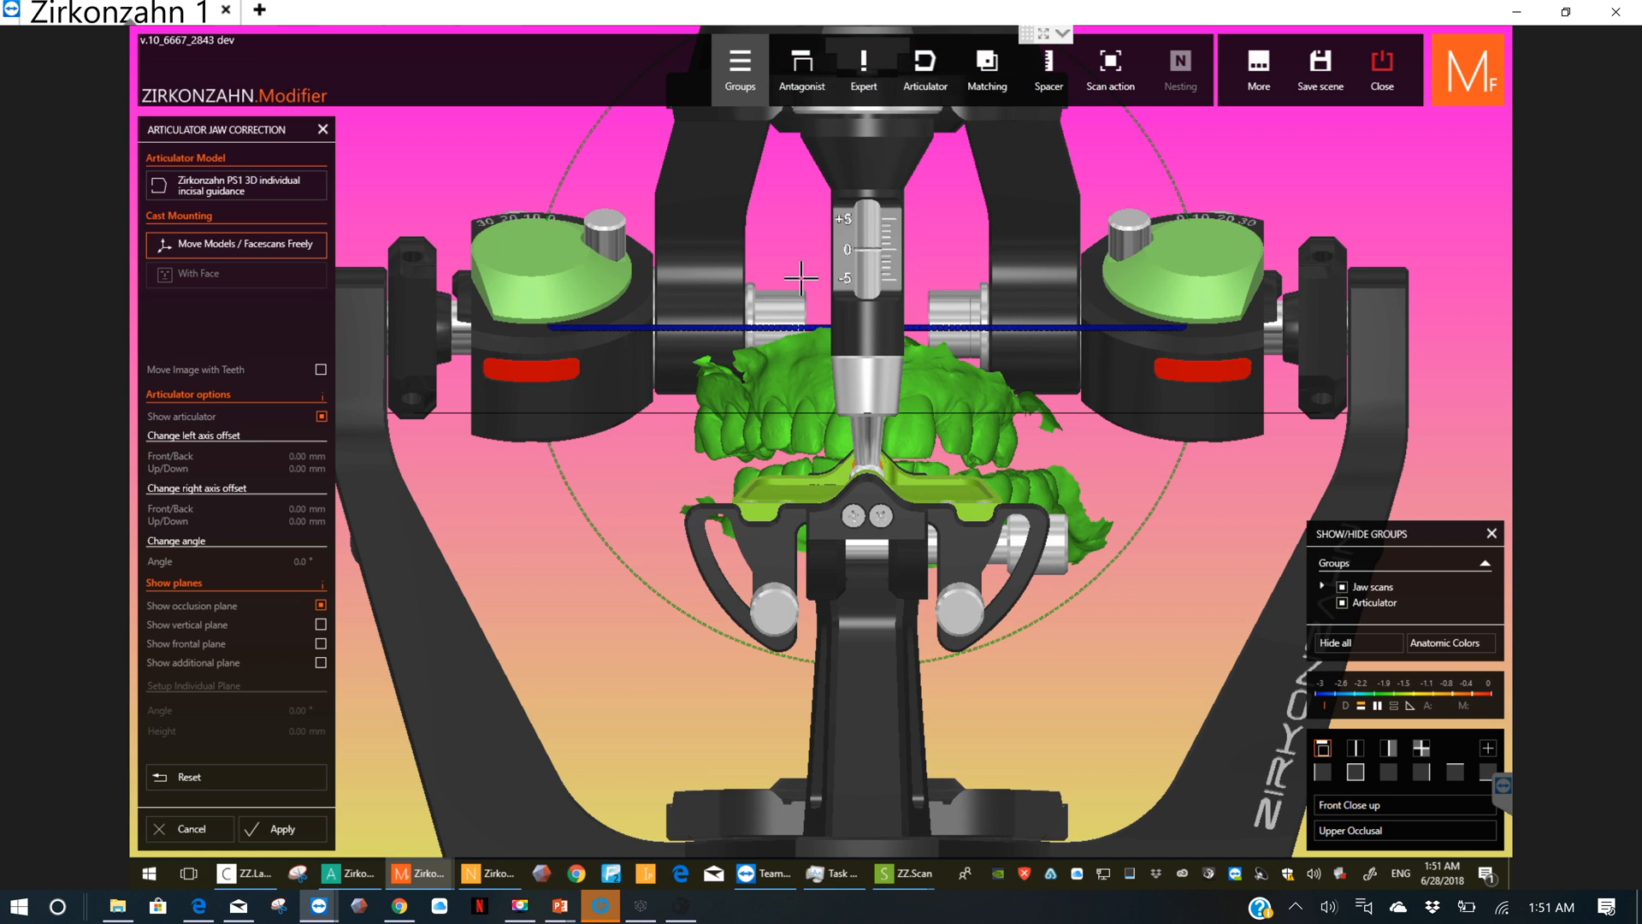
pyautogui.scroll(1, 795, 316)
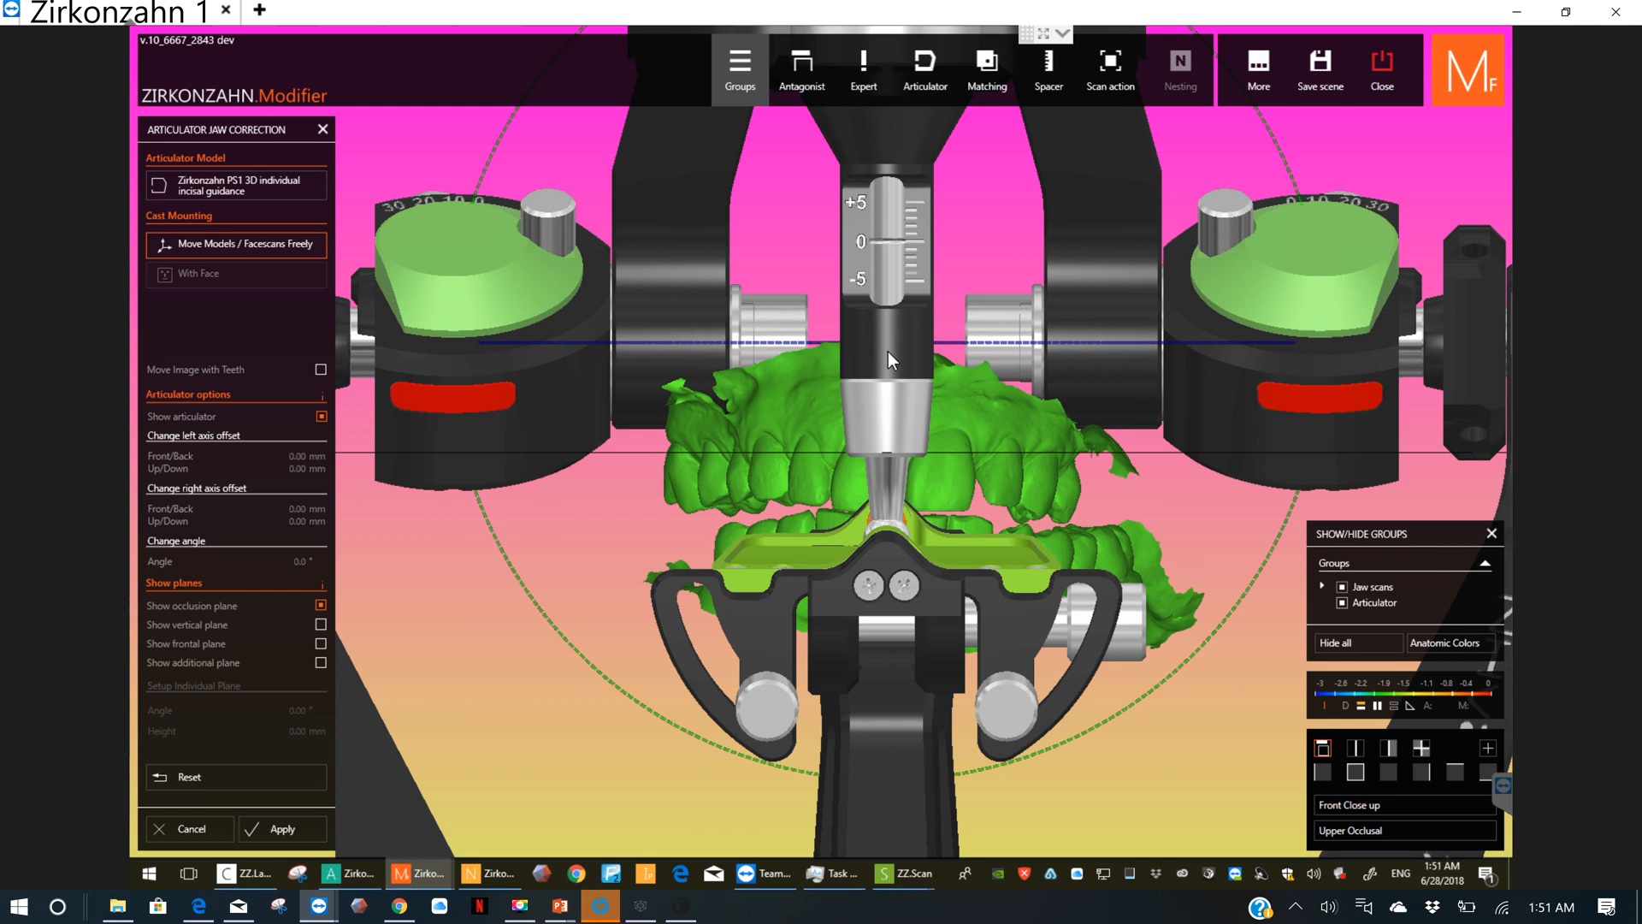
pyautogui.moveTo(888, 351); pyautogui.dragTo(1013, 483, button='right')
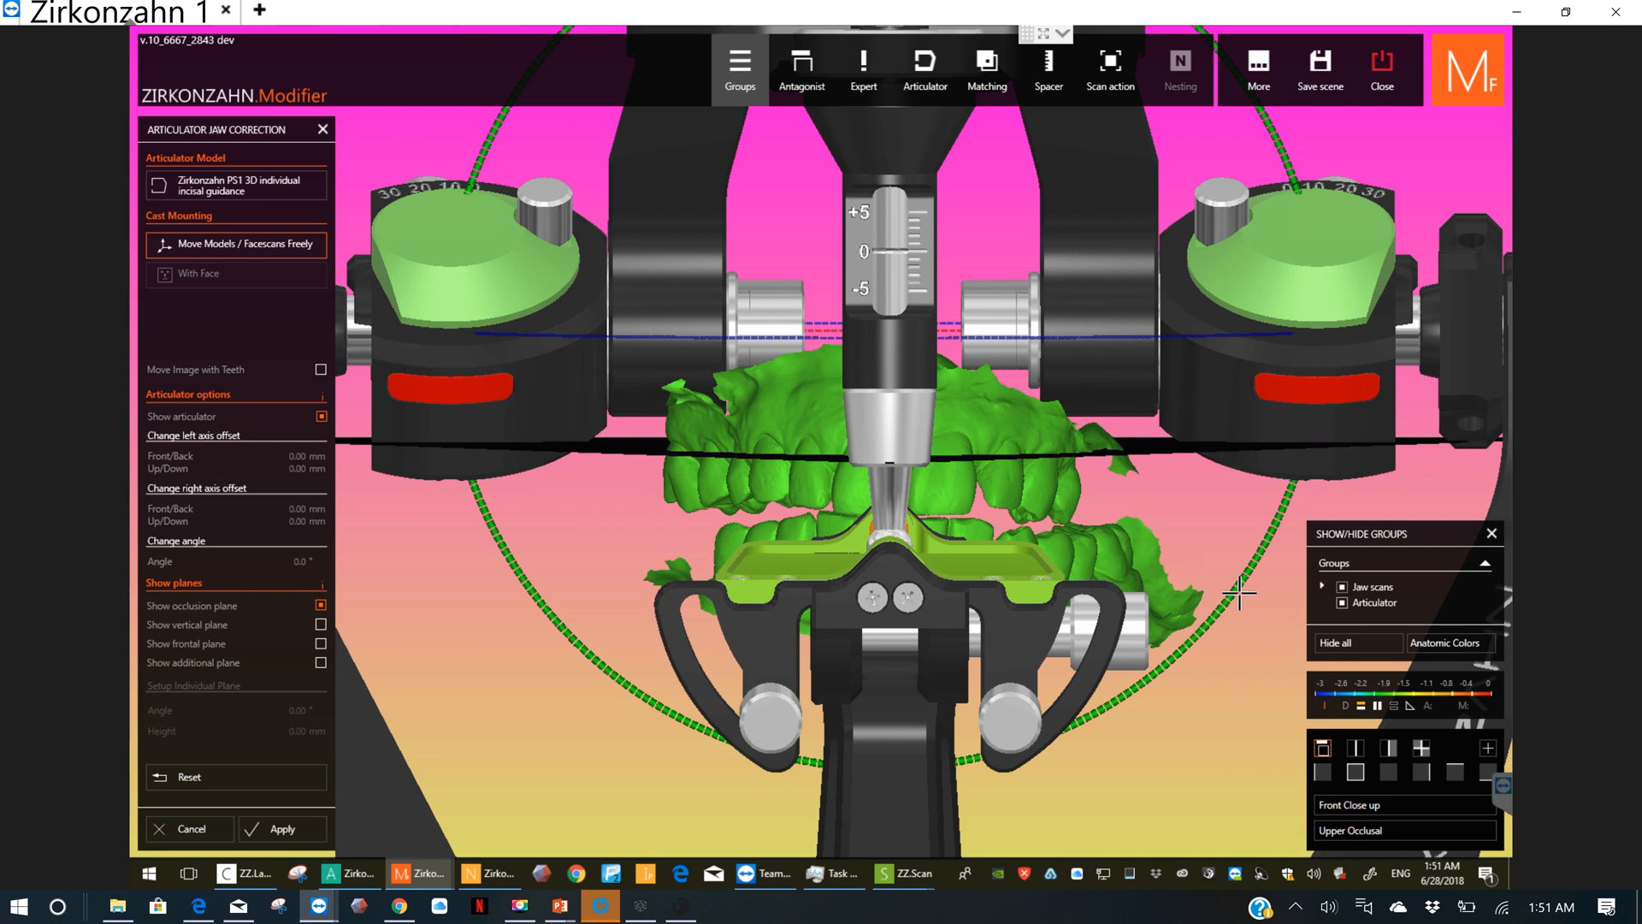
pyautogui.moveTo(1242, 590); pyautogui.dragTo(1258, 582)
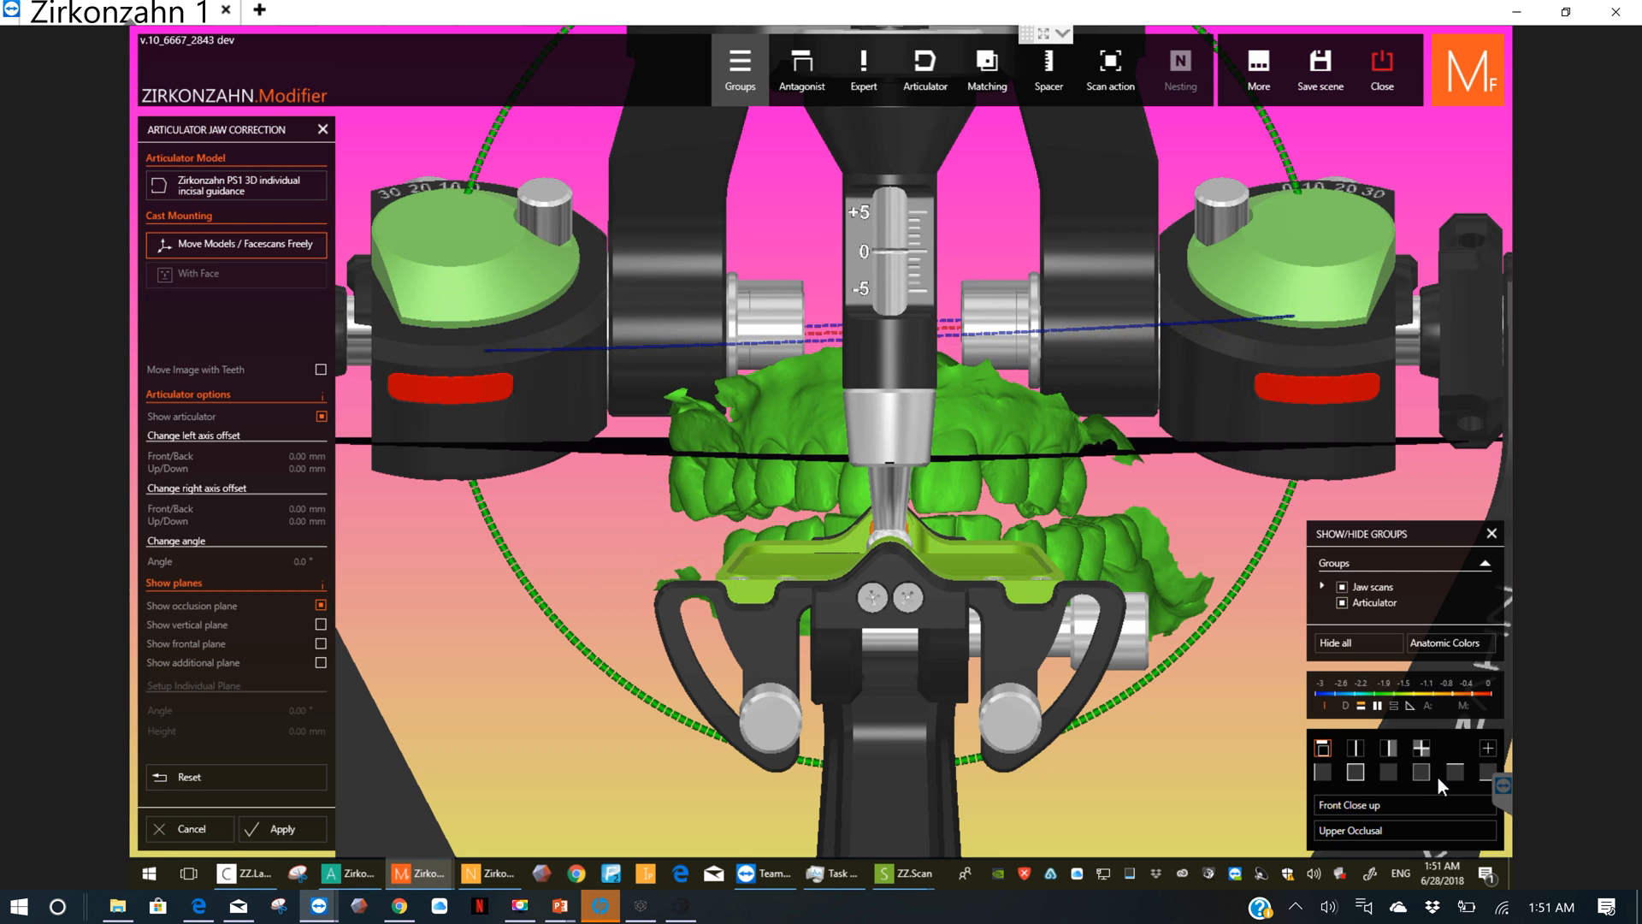
# Step: Fine-tune the jaw models' side tilt from behind the articulator until their transverse axis is parallel to the occlusion plane
pyautogui.click(1393, 771)
pyautogui.scroll(2, 998, 436)
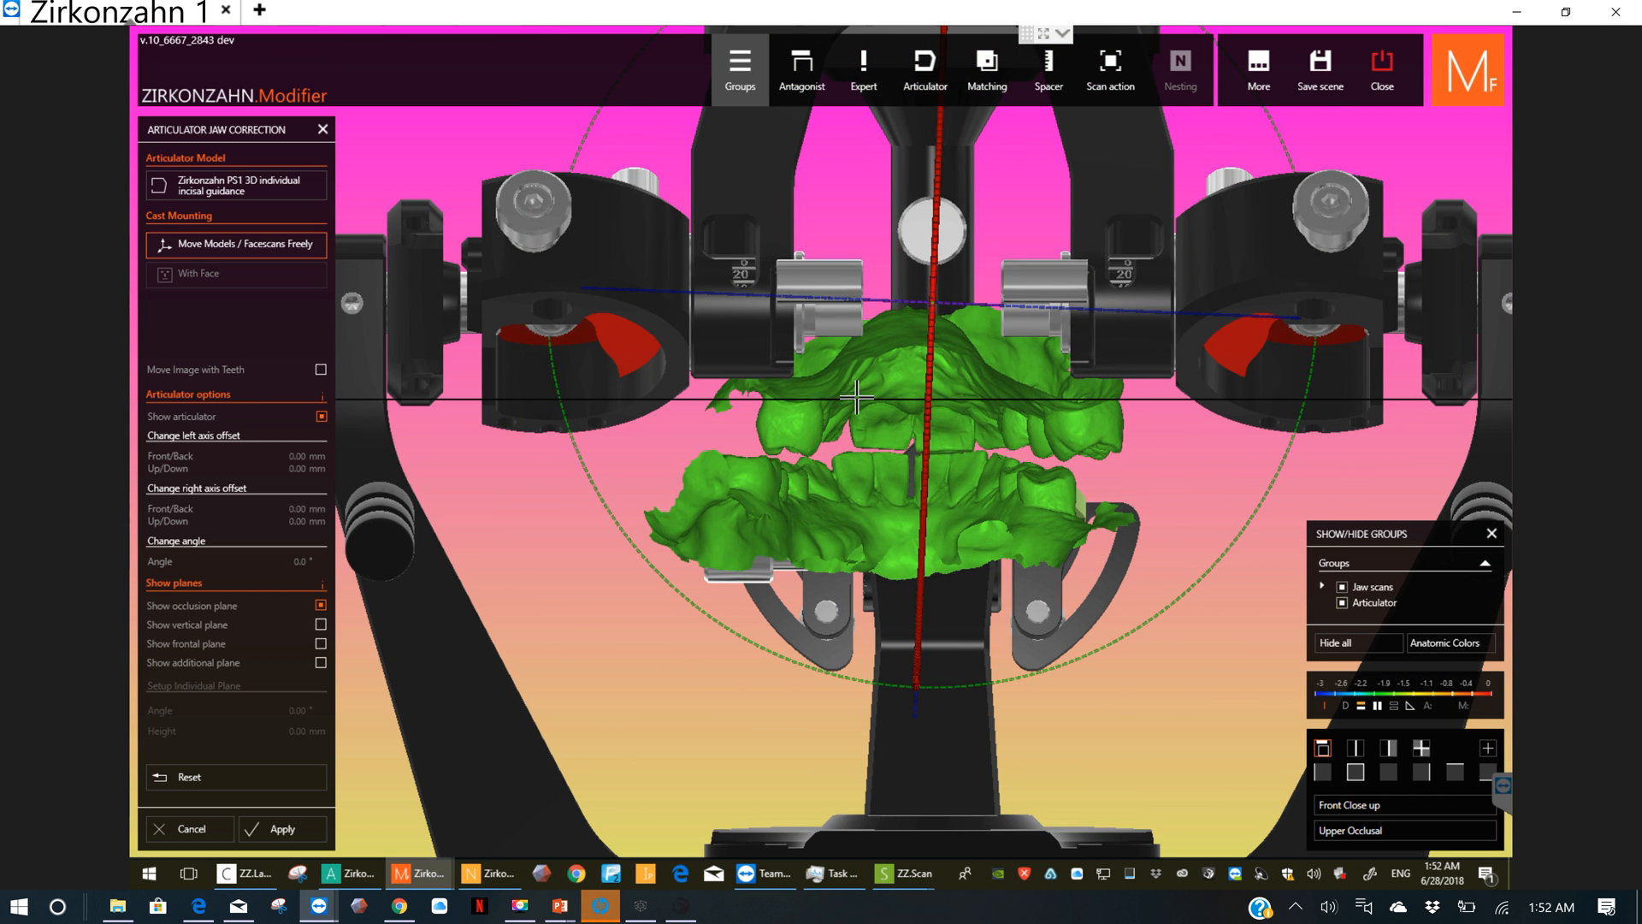
pyautogui.scroll(1, 869, 393)
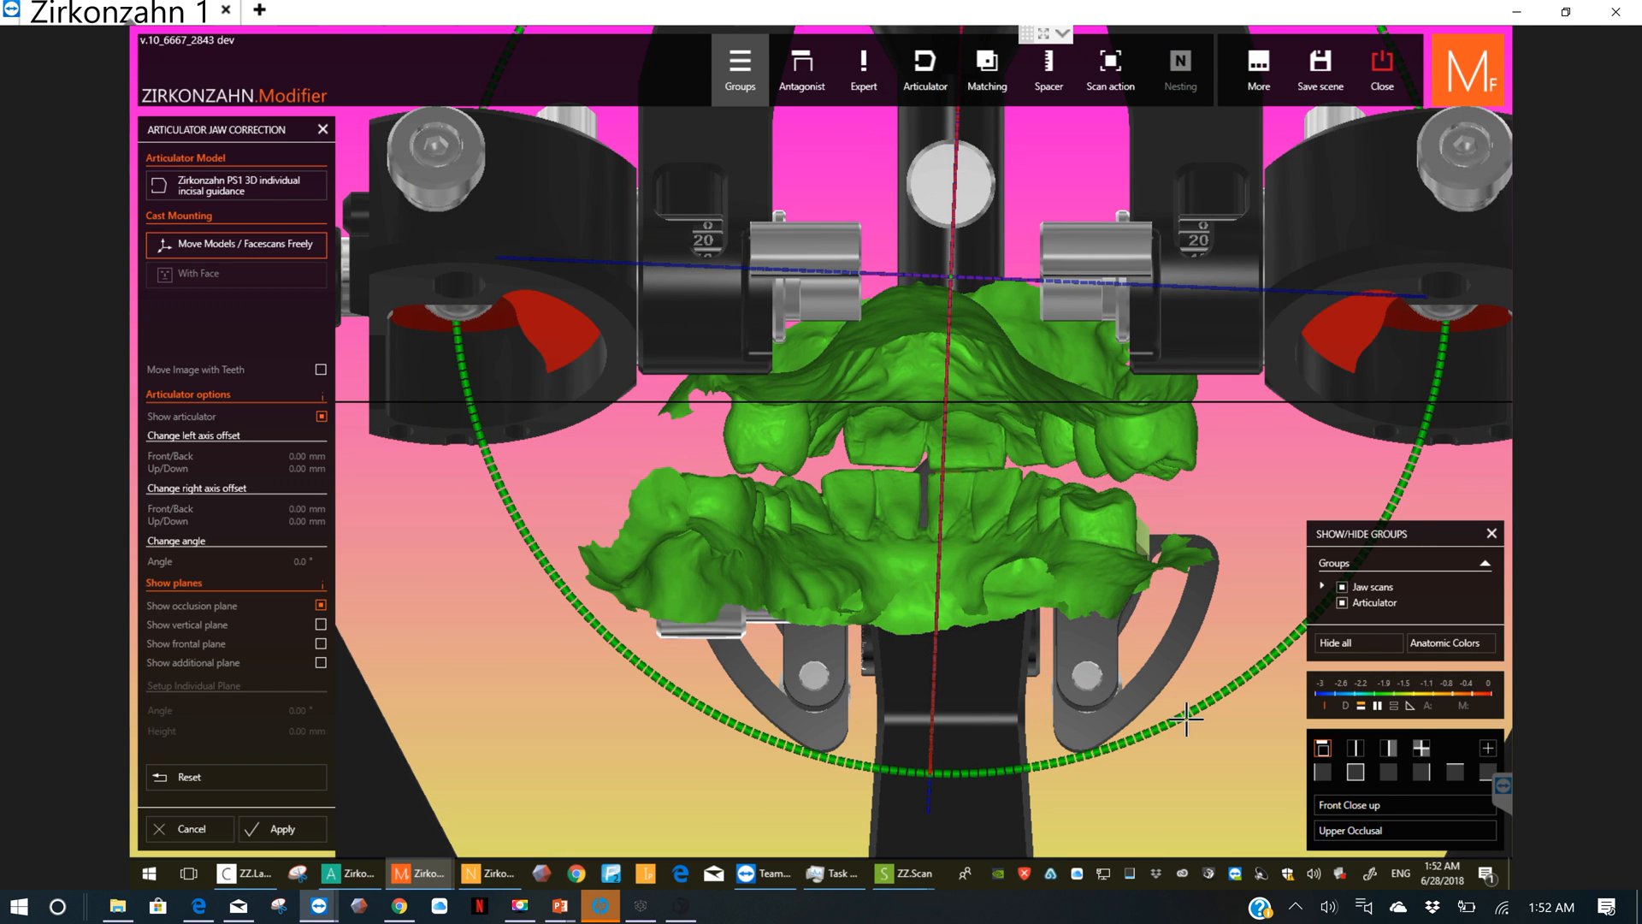
pyautogui.moveTo(1189, 719); pyautogui.dragTo(1214, 707)
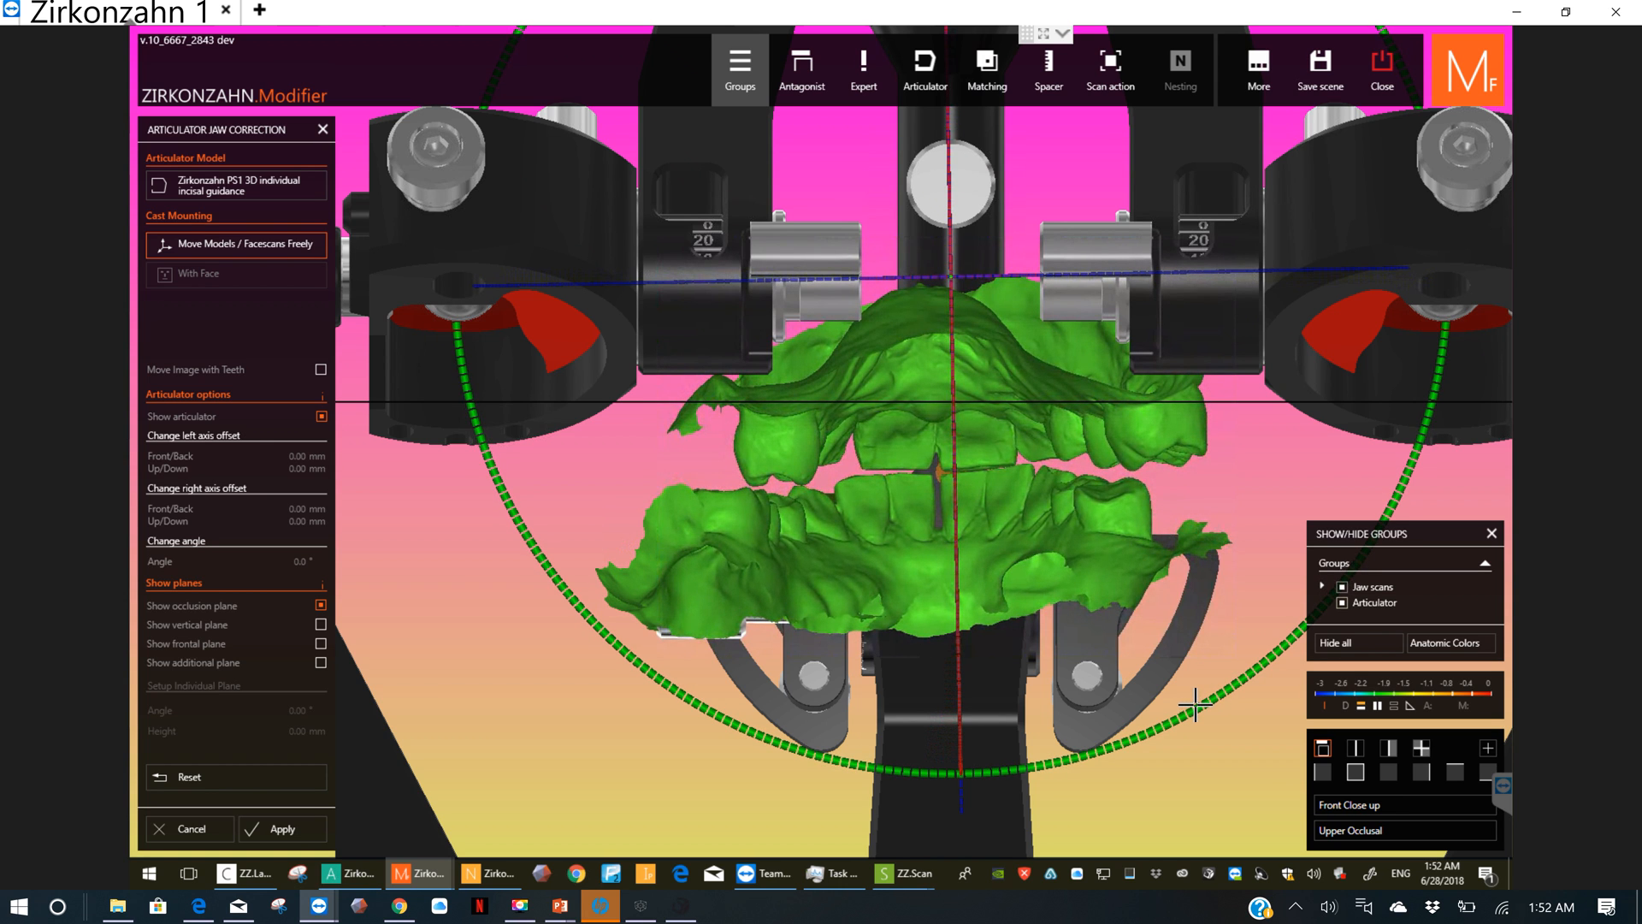
pyautogui.moveTo(1195, 706); pyautogui.dragTo(1192, 708)
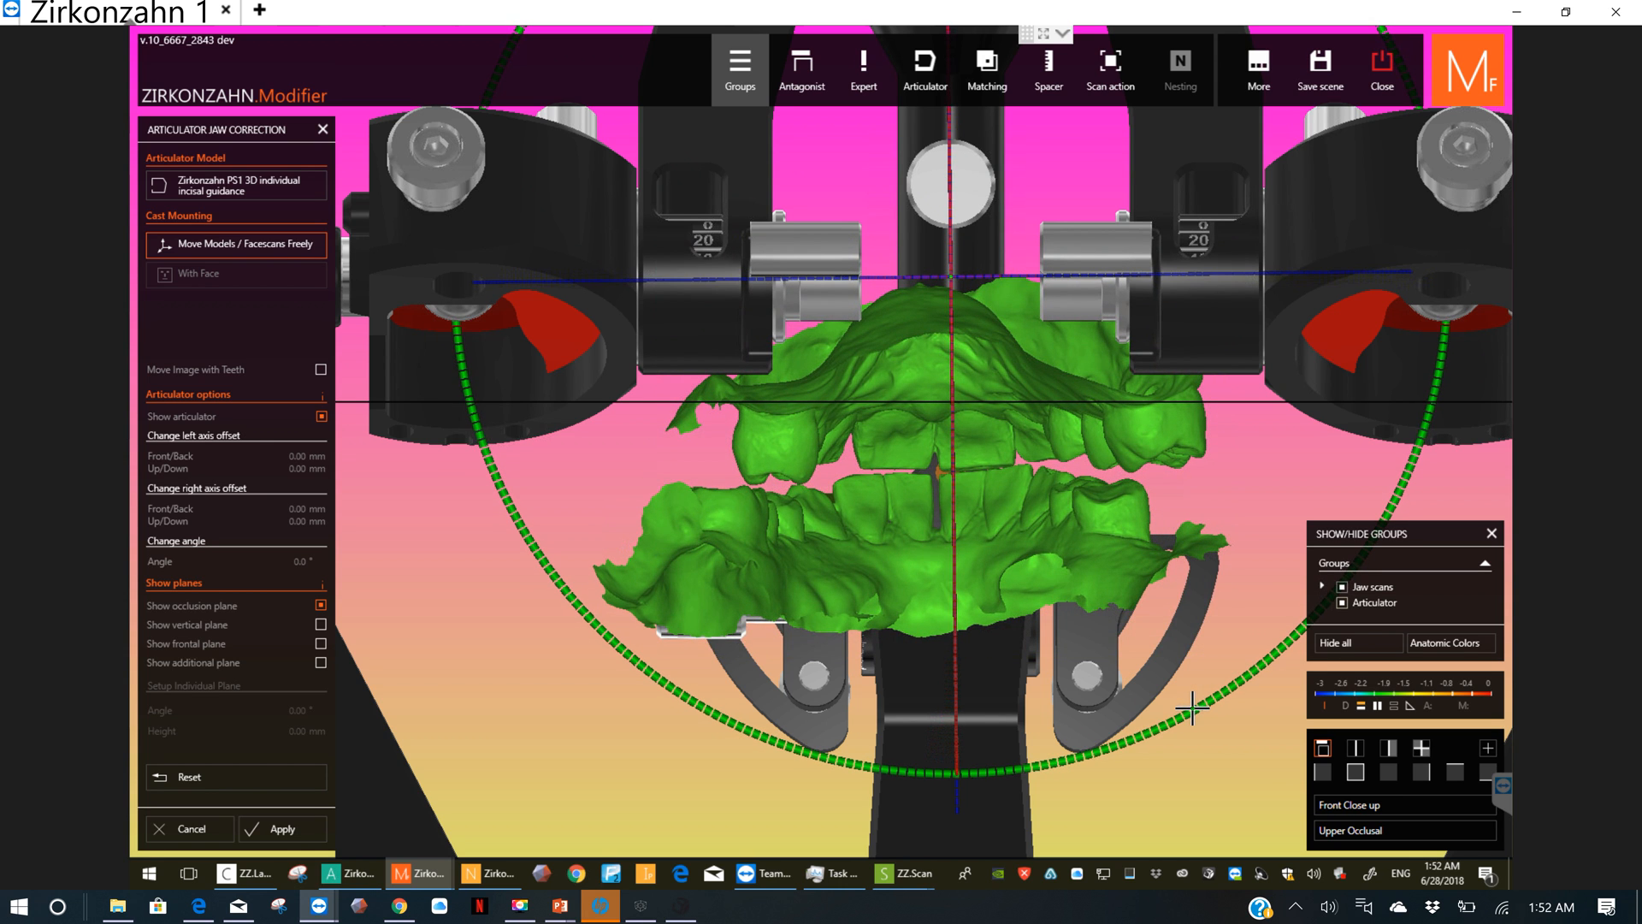
pyautogui.moveTo(1187, 708); pyautogui.dragTo(1166, 694)
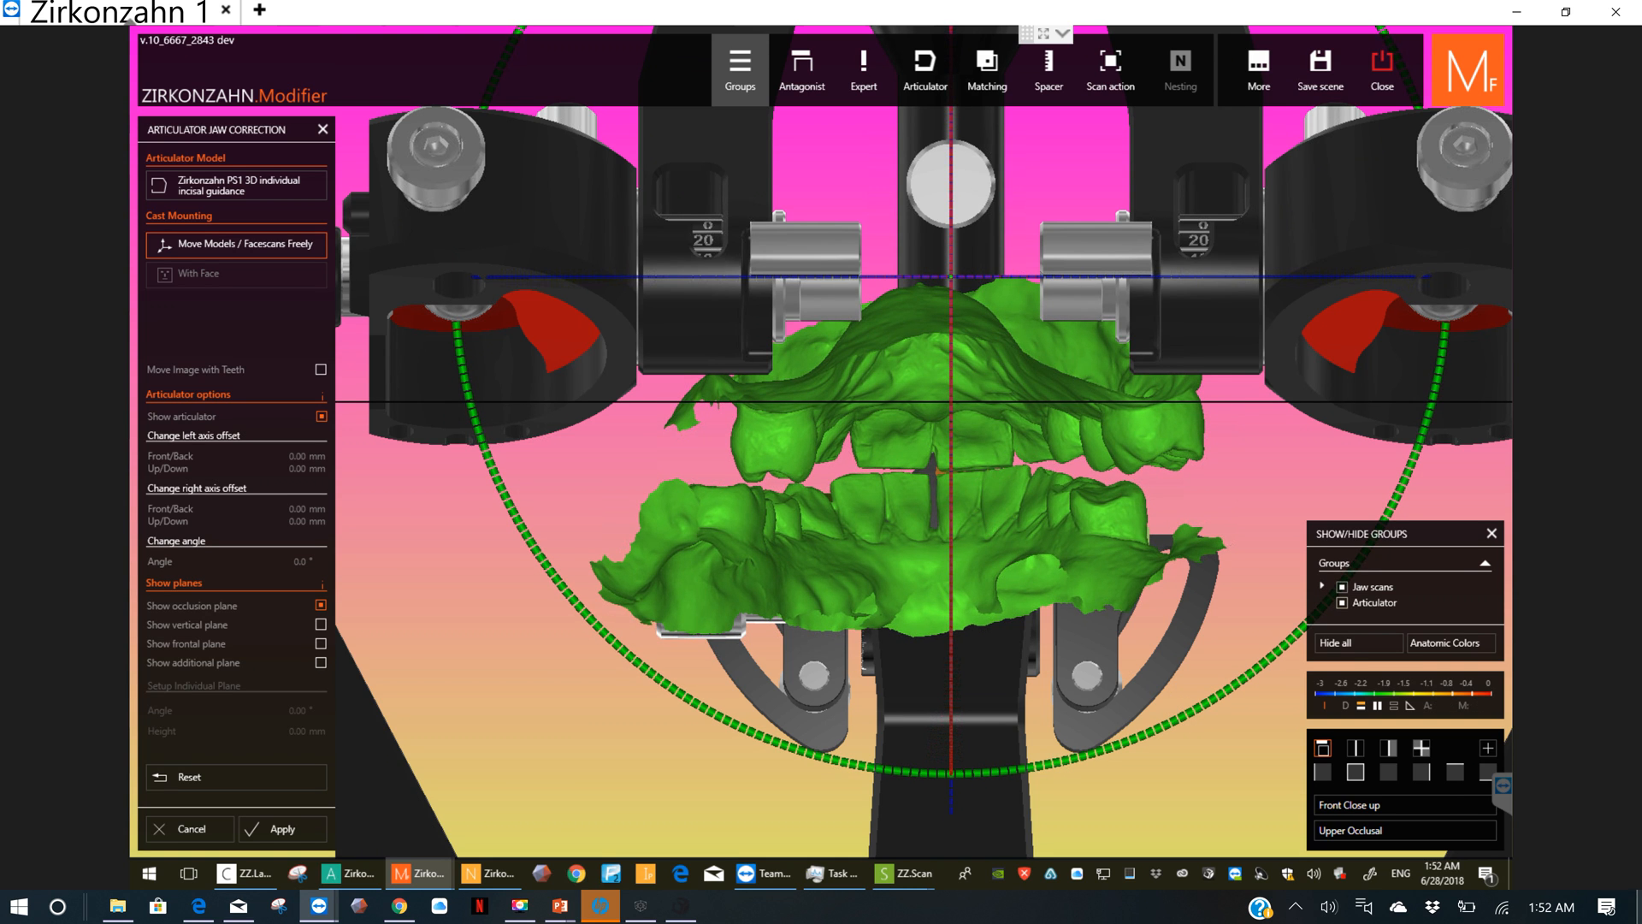
# Step: Tilt the leveled jaw models a little counter-clockwise again, as seen from the articulator's front
pyautogui.click(1360, 773)
pyautogui.scroll(3, 948, 459)
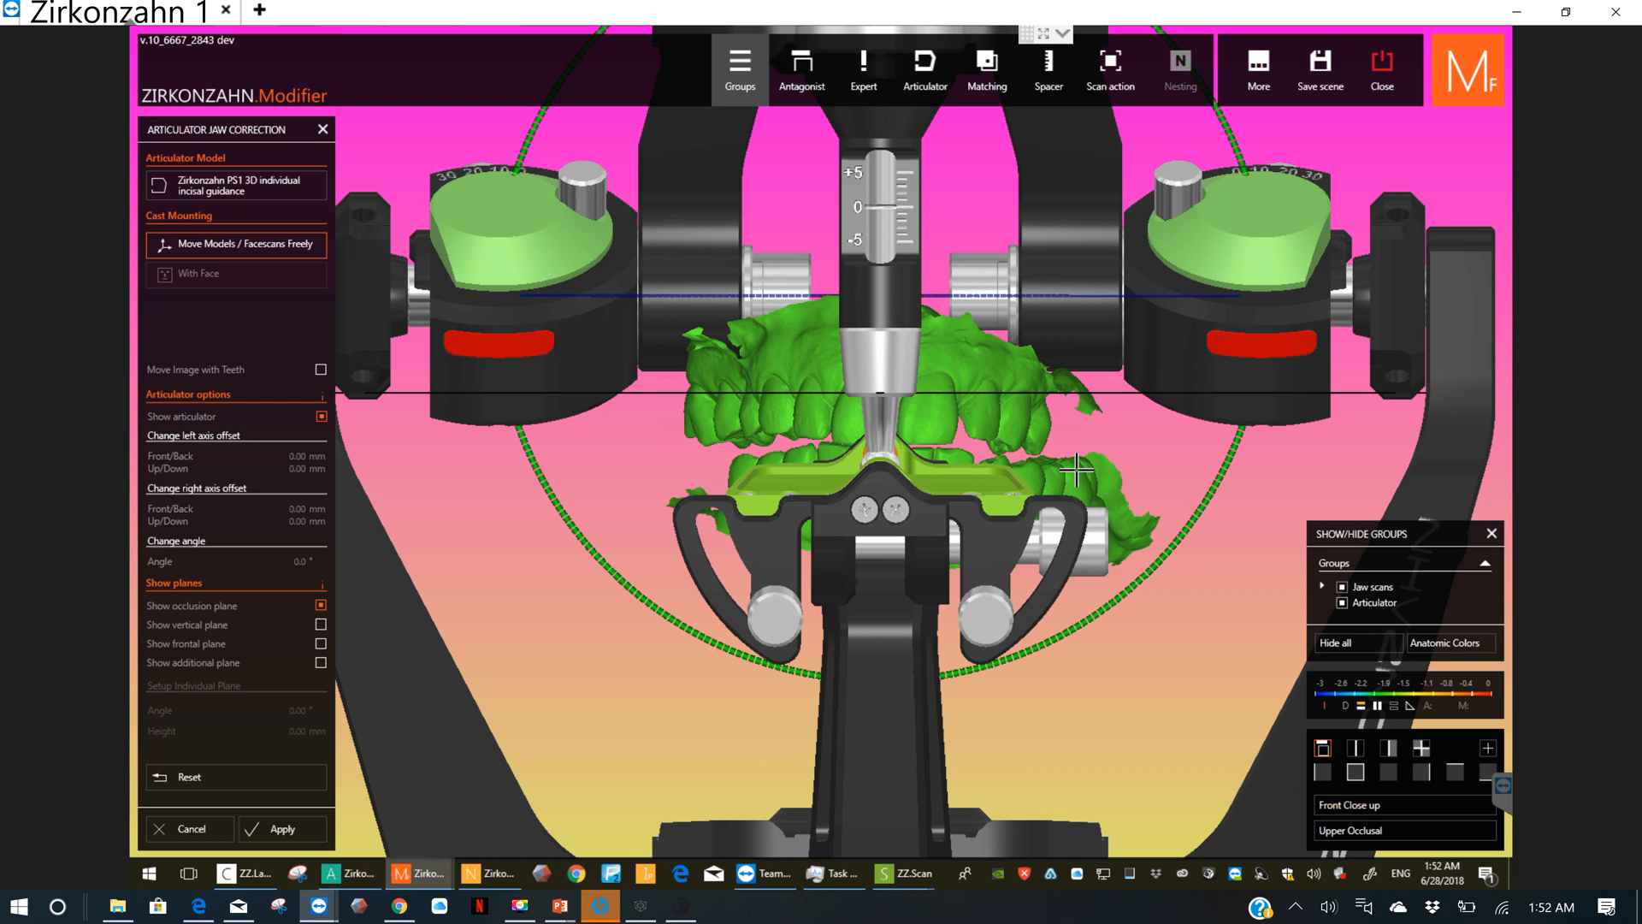
pyautogui.moveTo(1190, 520); pyautogui.dragTo(1197, 517)
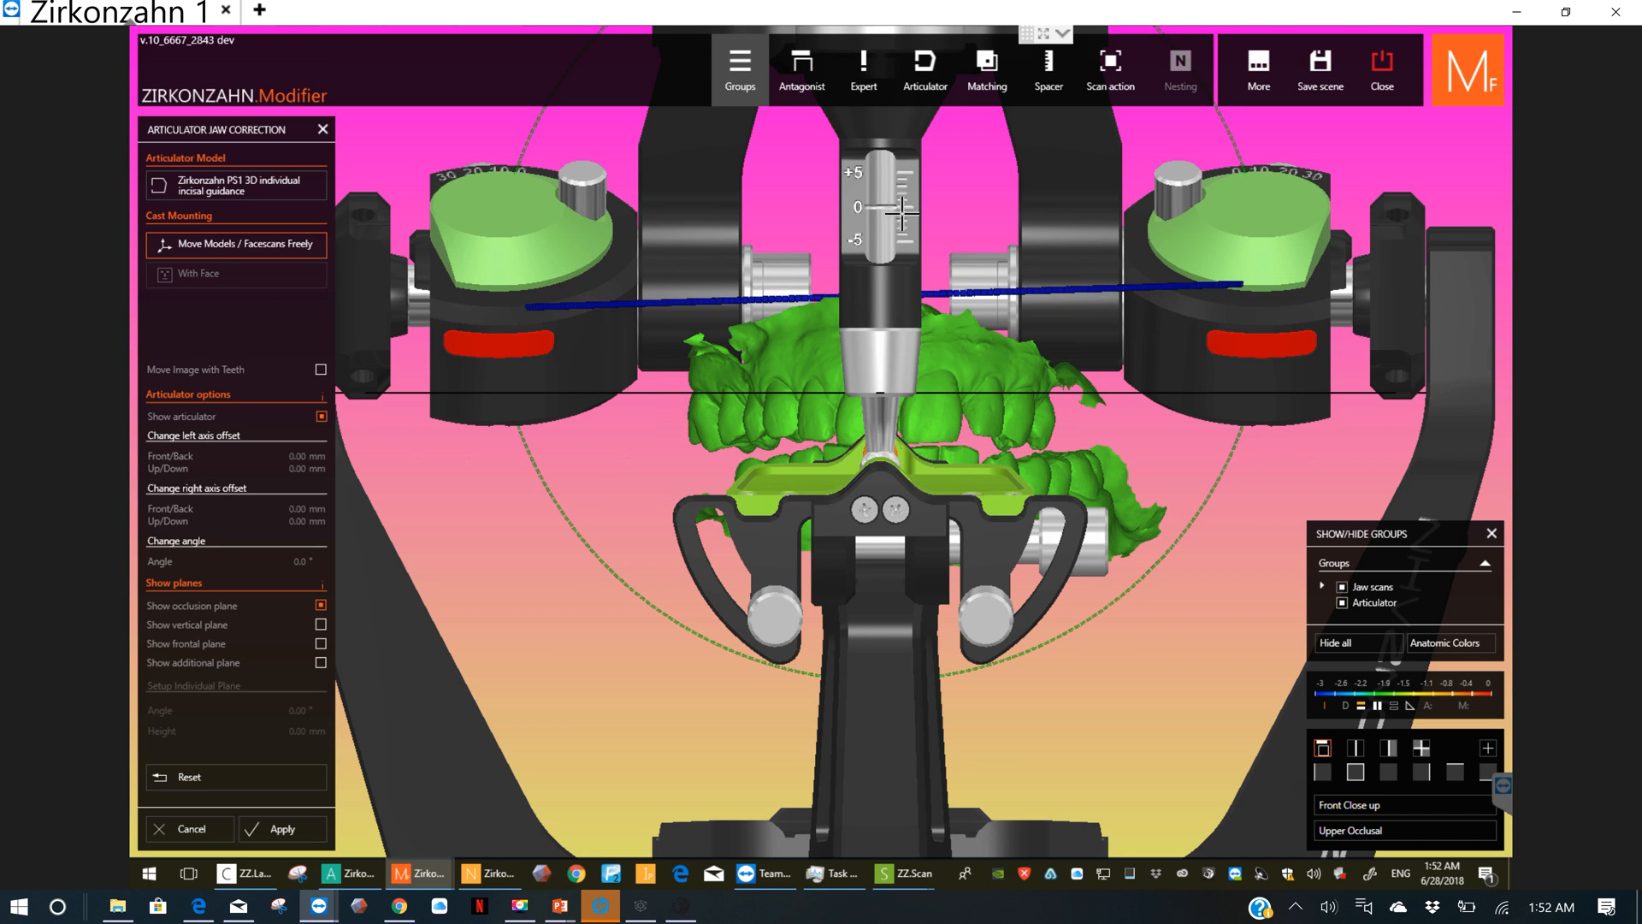
# Step: Hide the incisal pin parts and then the whole articulator so only the jaw scans remain in view
pyautogui.click(902, 213)
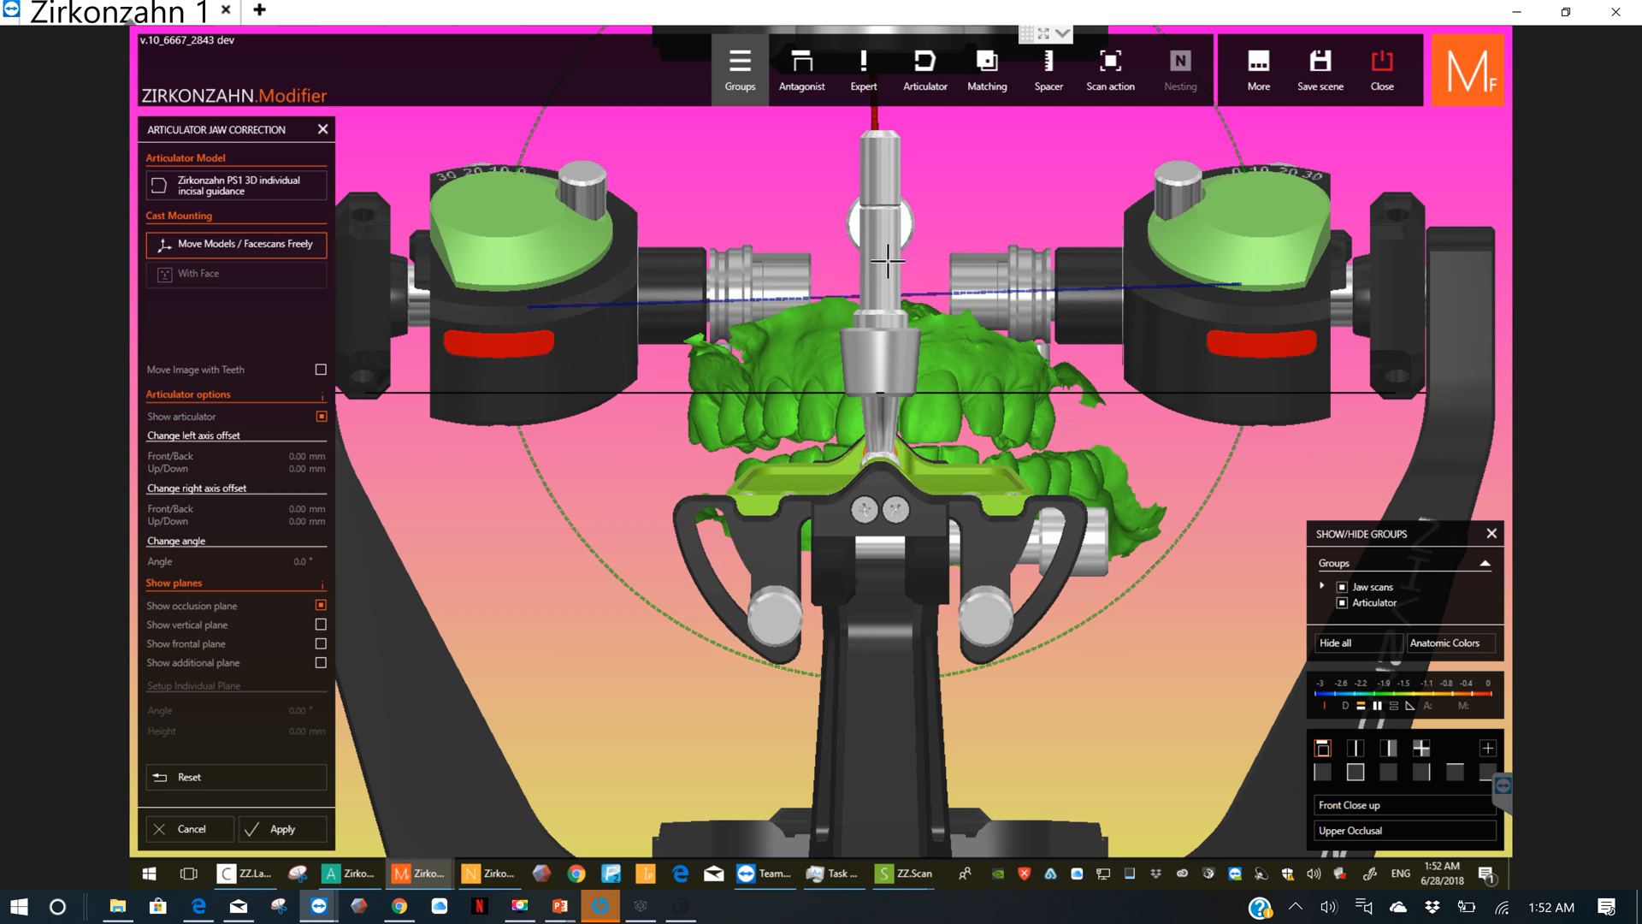
pyautogui.click(888, 261)
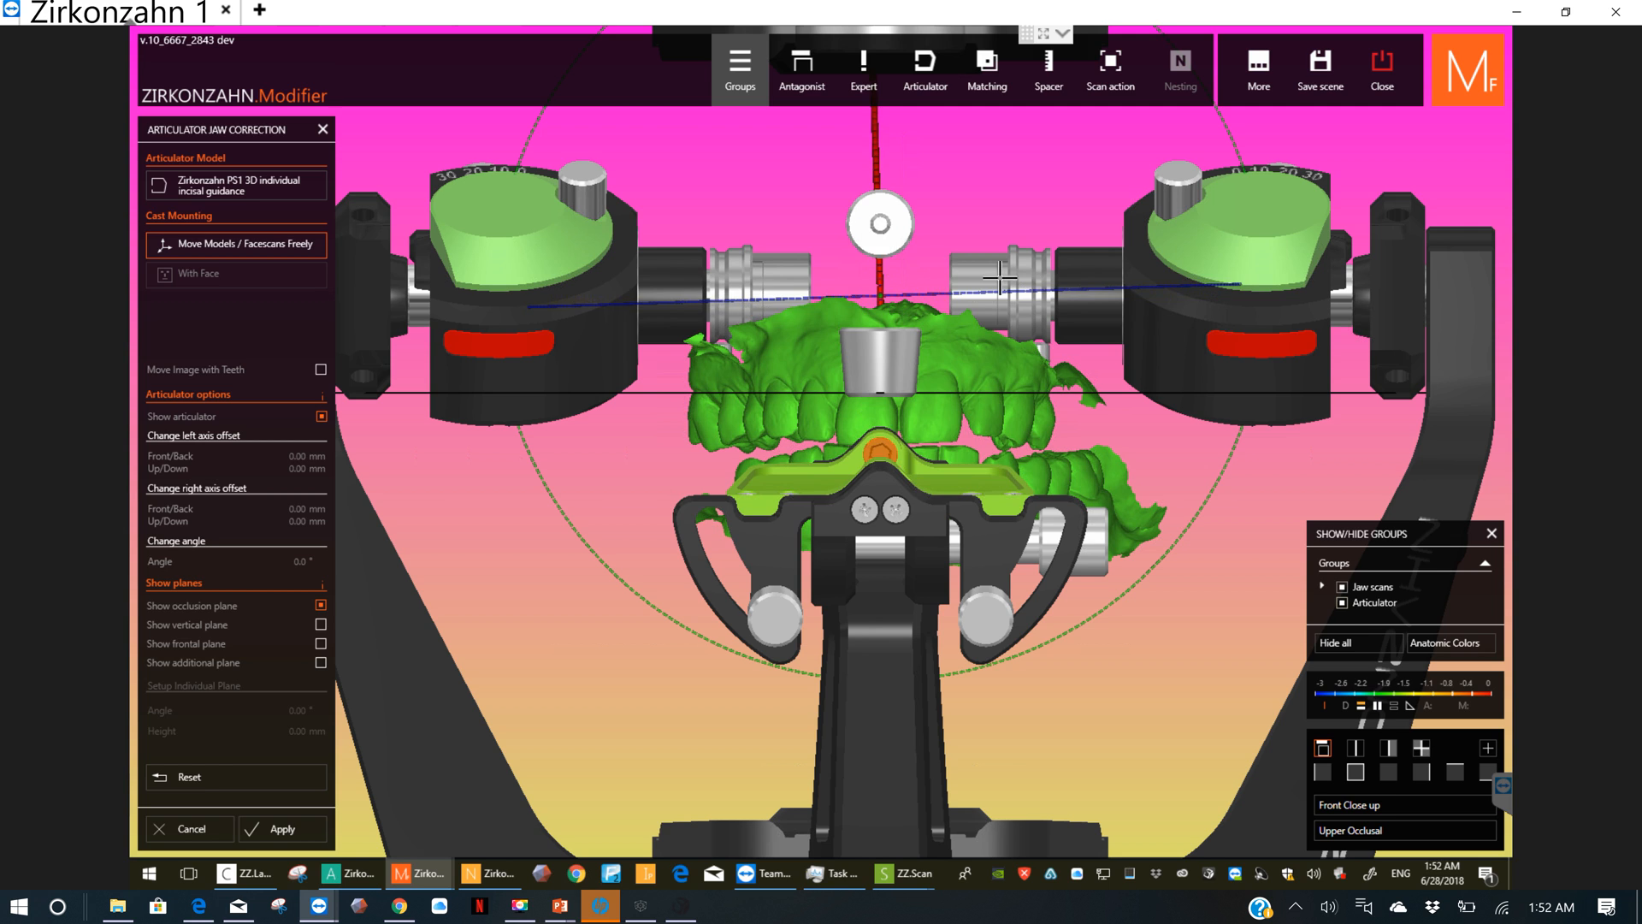
pyautogui.click(1342, 603)
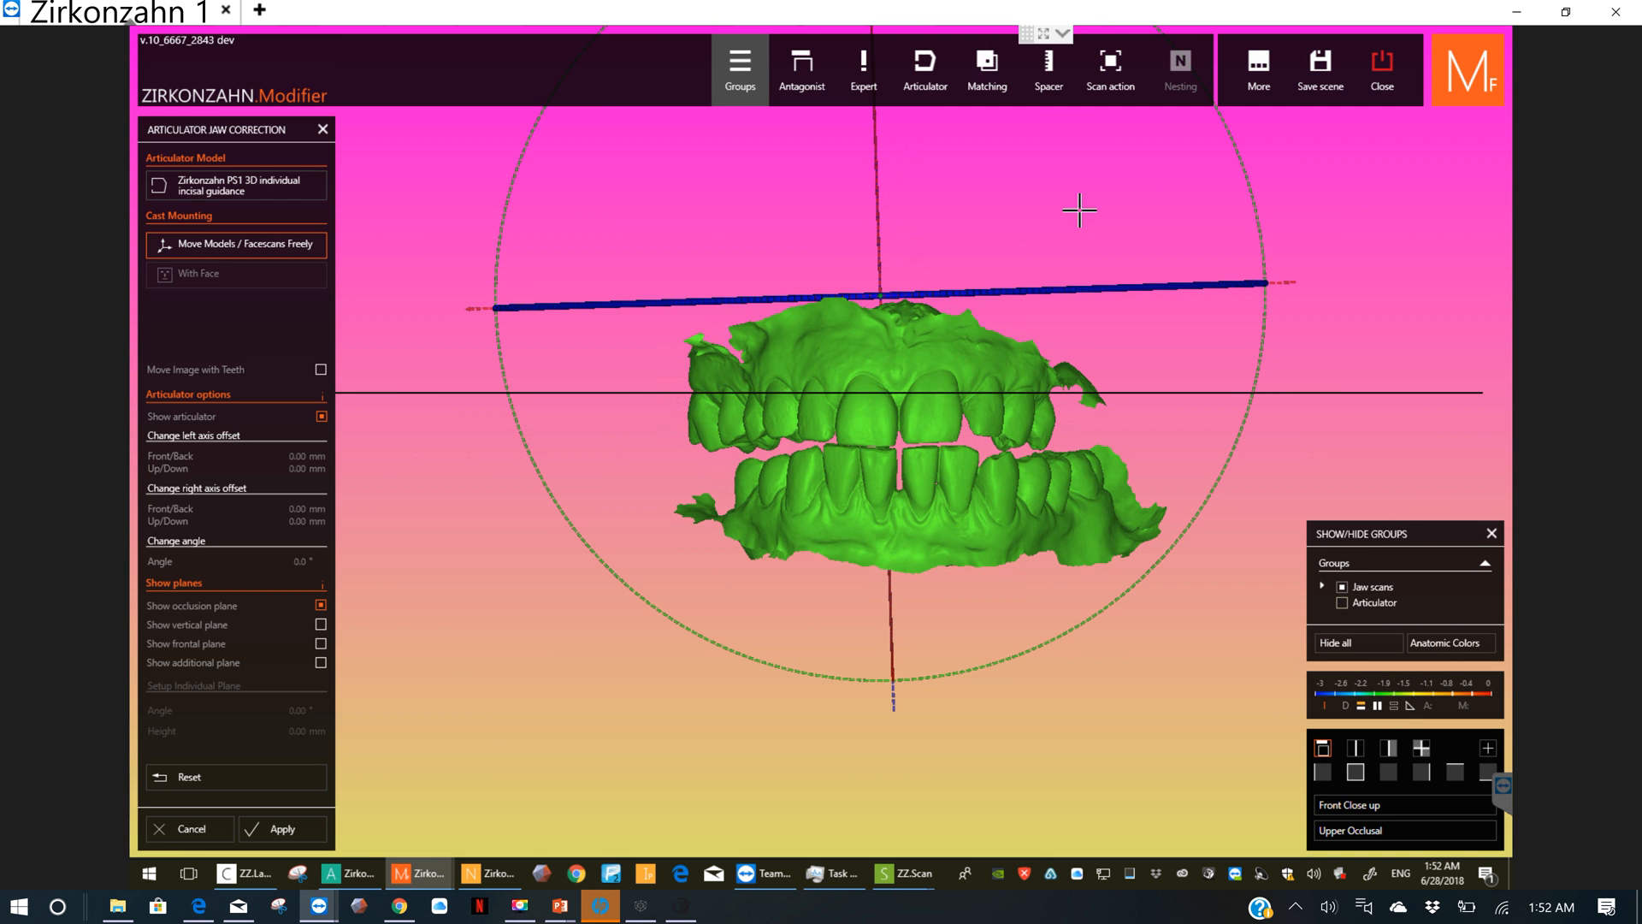
# Step: Turn on the additional, frontal and vertical planes alongside the occlusion plane
pyautogui.click(322, 662)
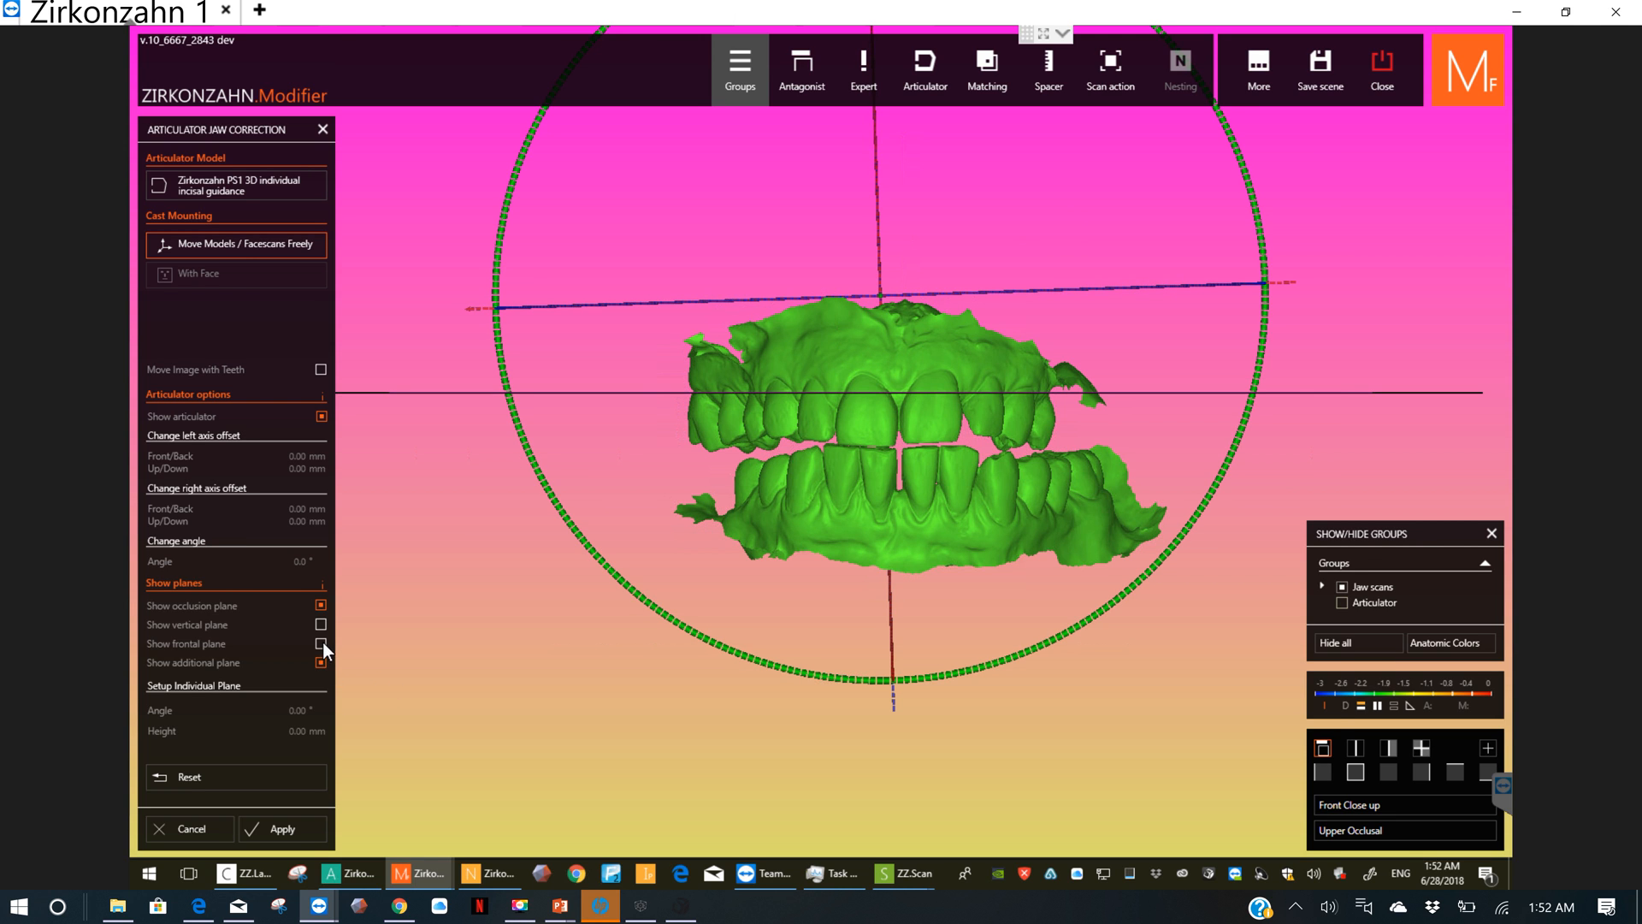
pyautogui.click(322, 642)
pyautogui.click(322, 623)
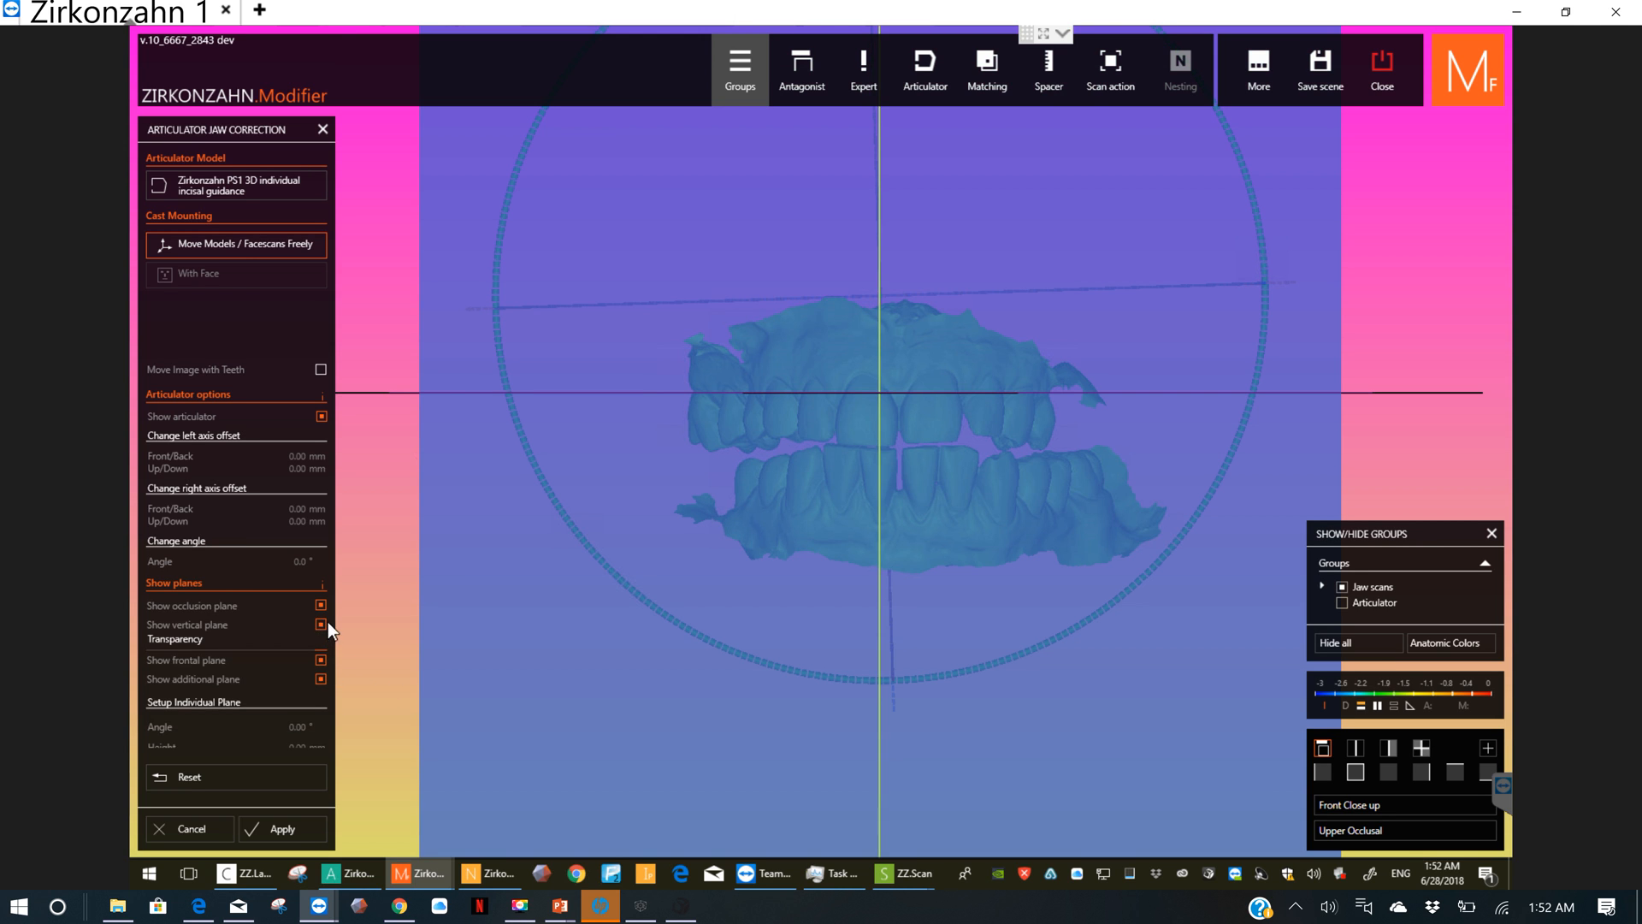
# Step: Try to bring the jaw models sideways toward the vertical midplane by tilting them slightly, as seen from below
pyautogui.moveTo(953, 392); pyautogui.dragTo(1172, 660, button='right')
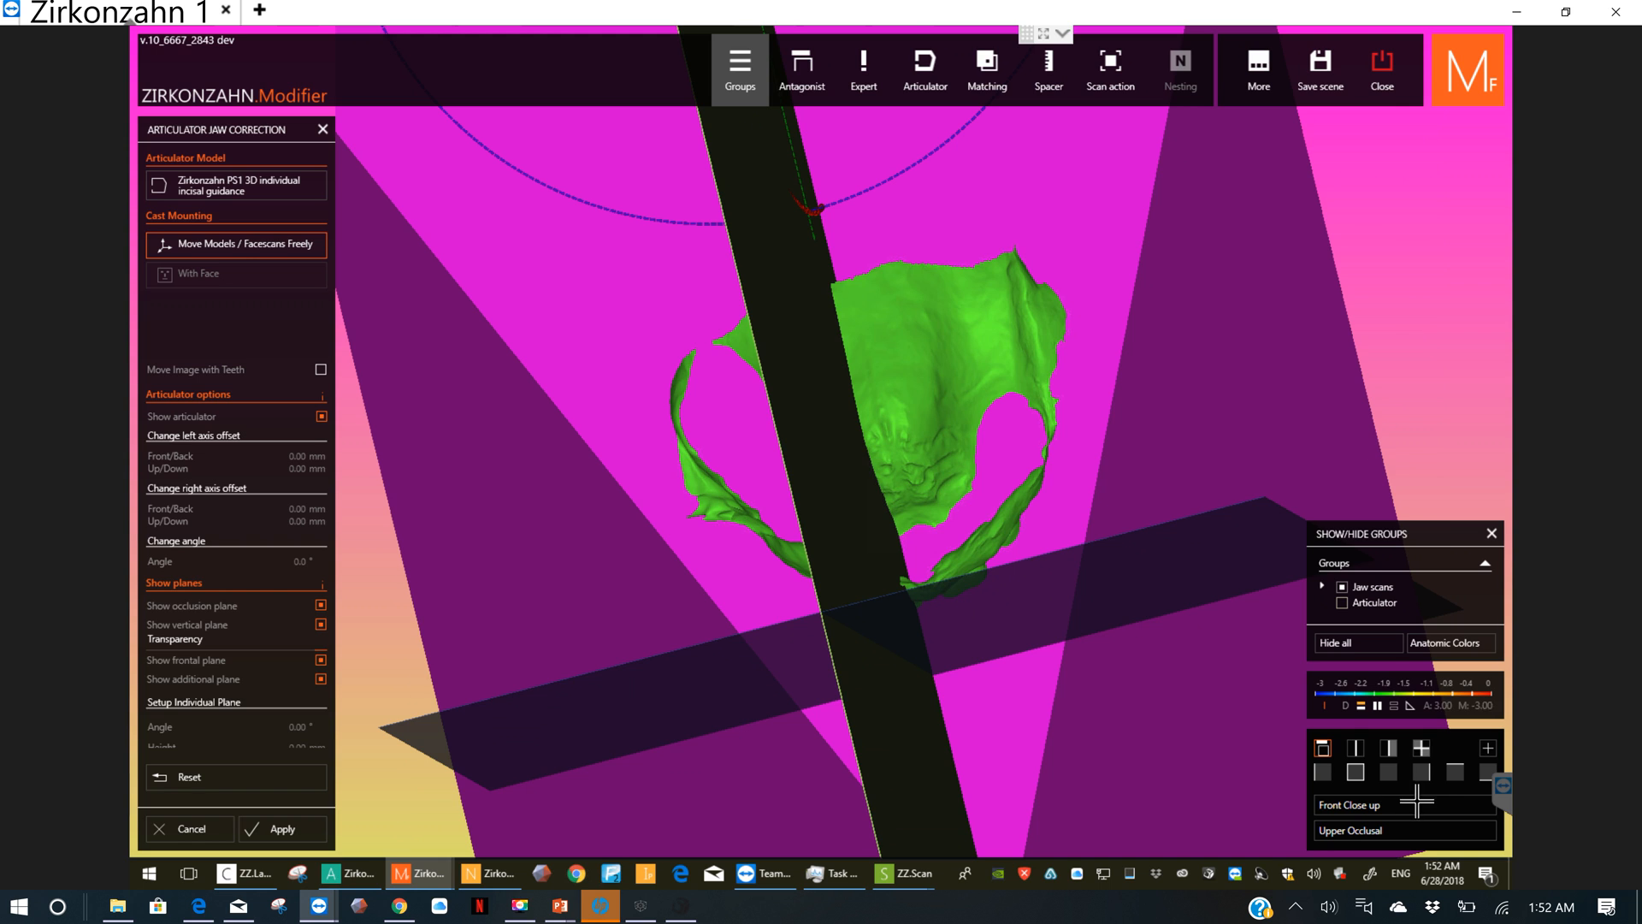
pyautogui.click(1488, 778)
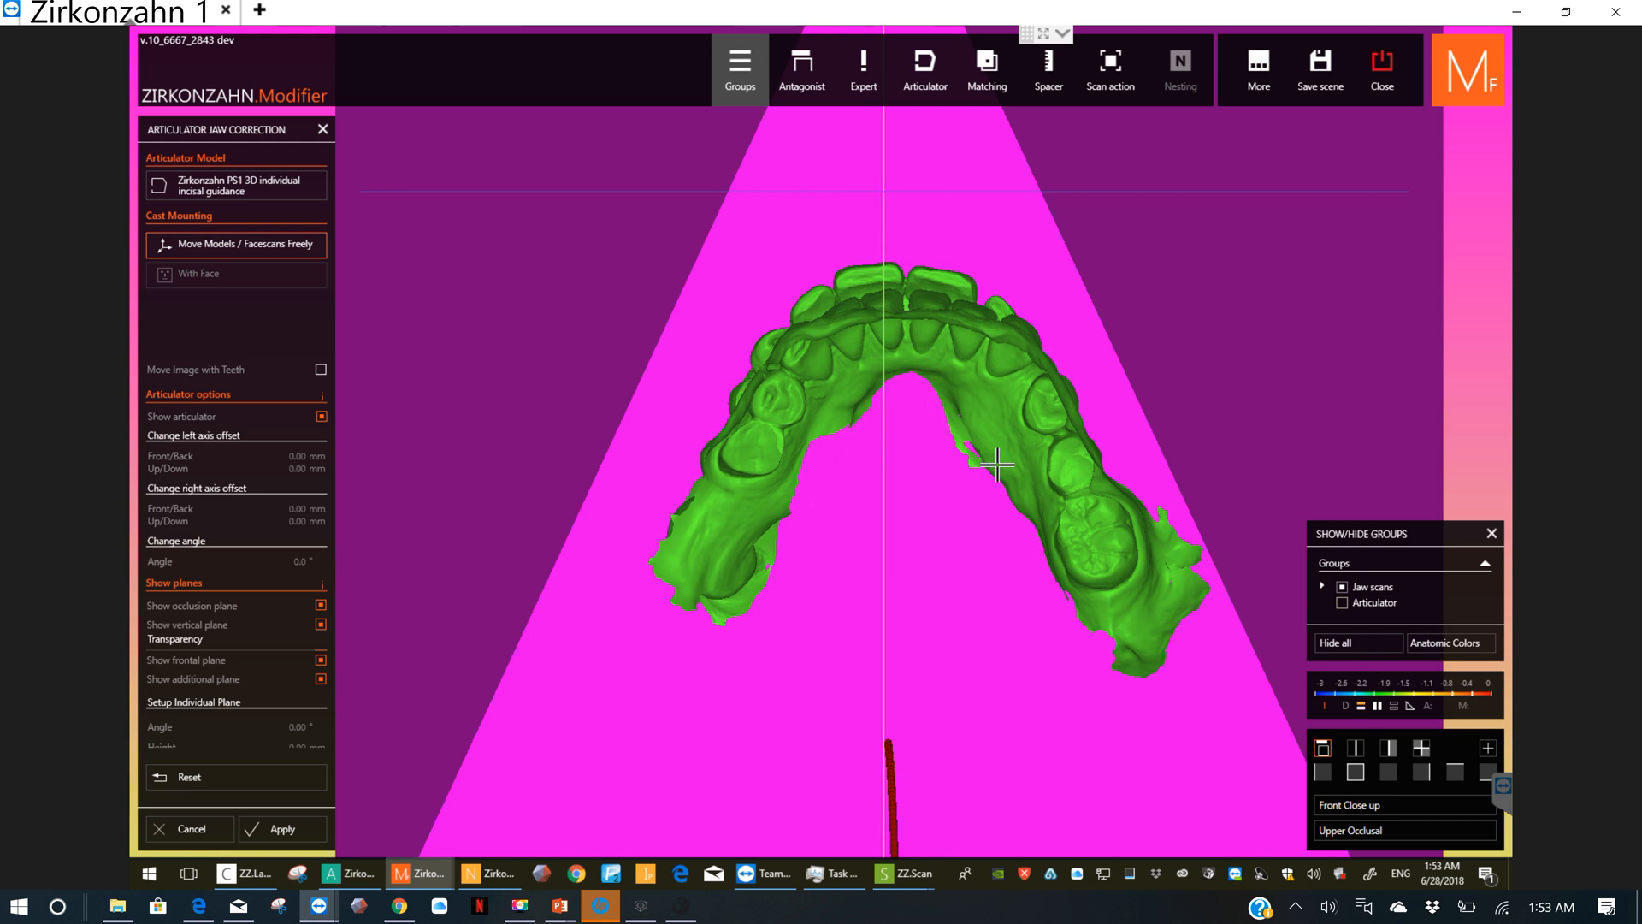
pyautogui.scroll(-3, 997, 462)
pyautogui.scroll(-2, 996, 462)
pyautogui.click(865, 615)
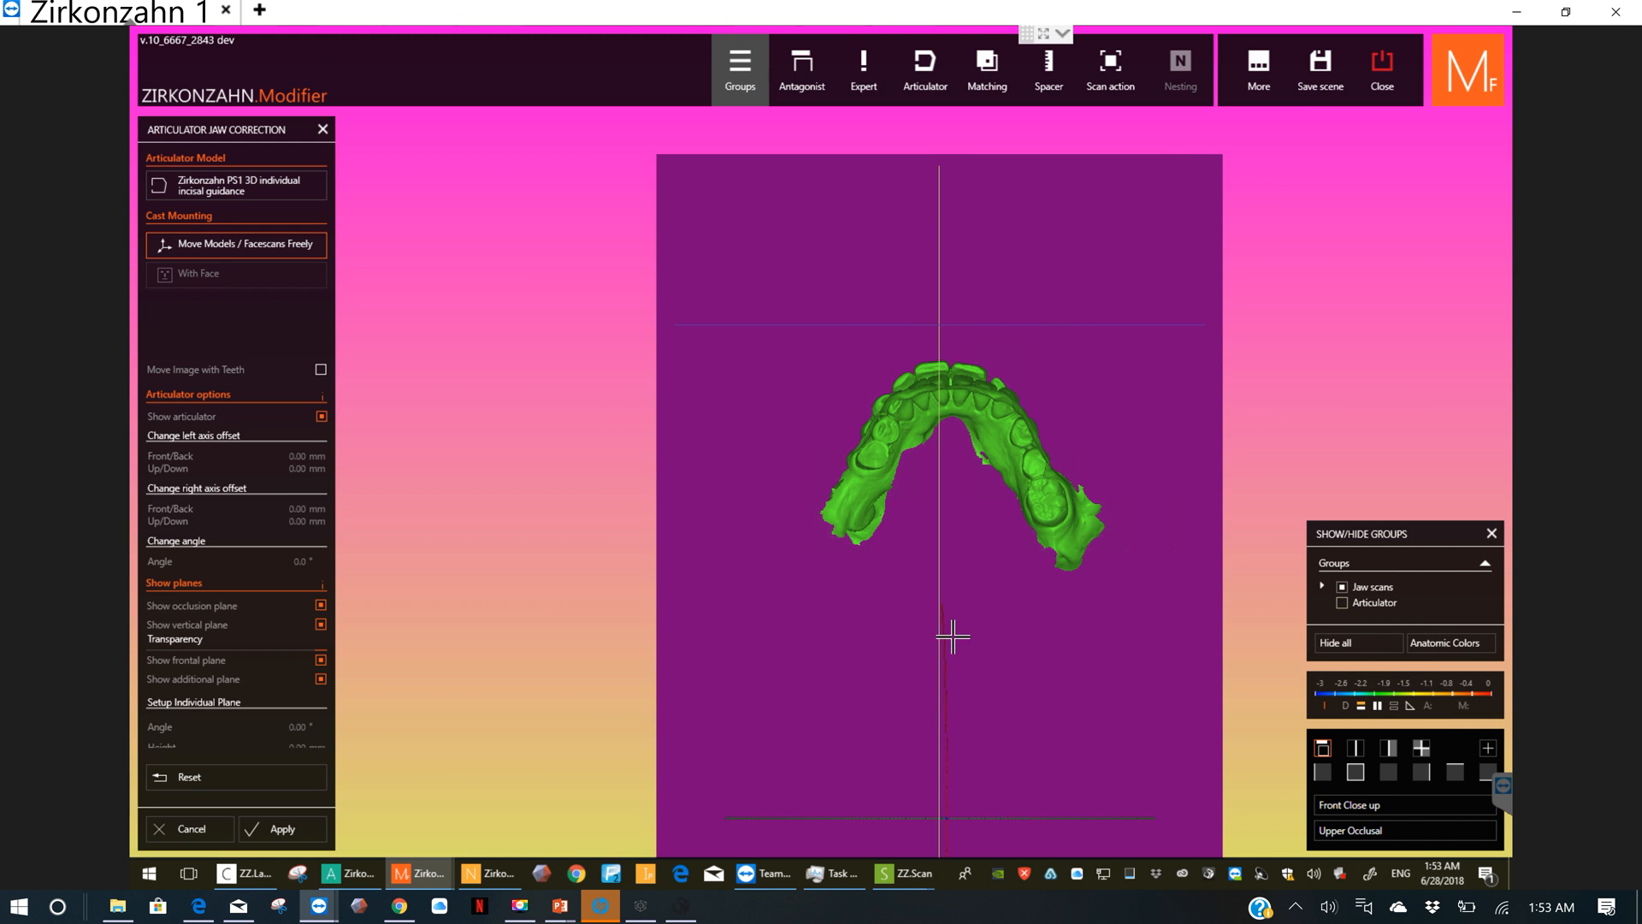
pyautogui.scroll(-2, 969, 683)
pyautogui.scroll(2, 957, 791)
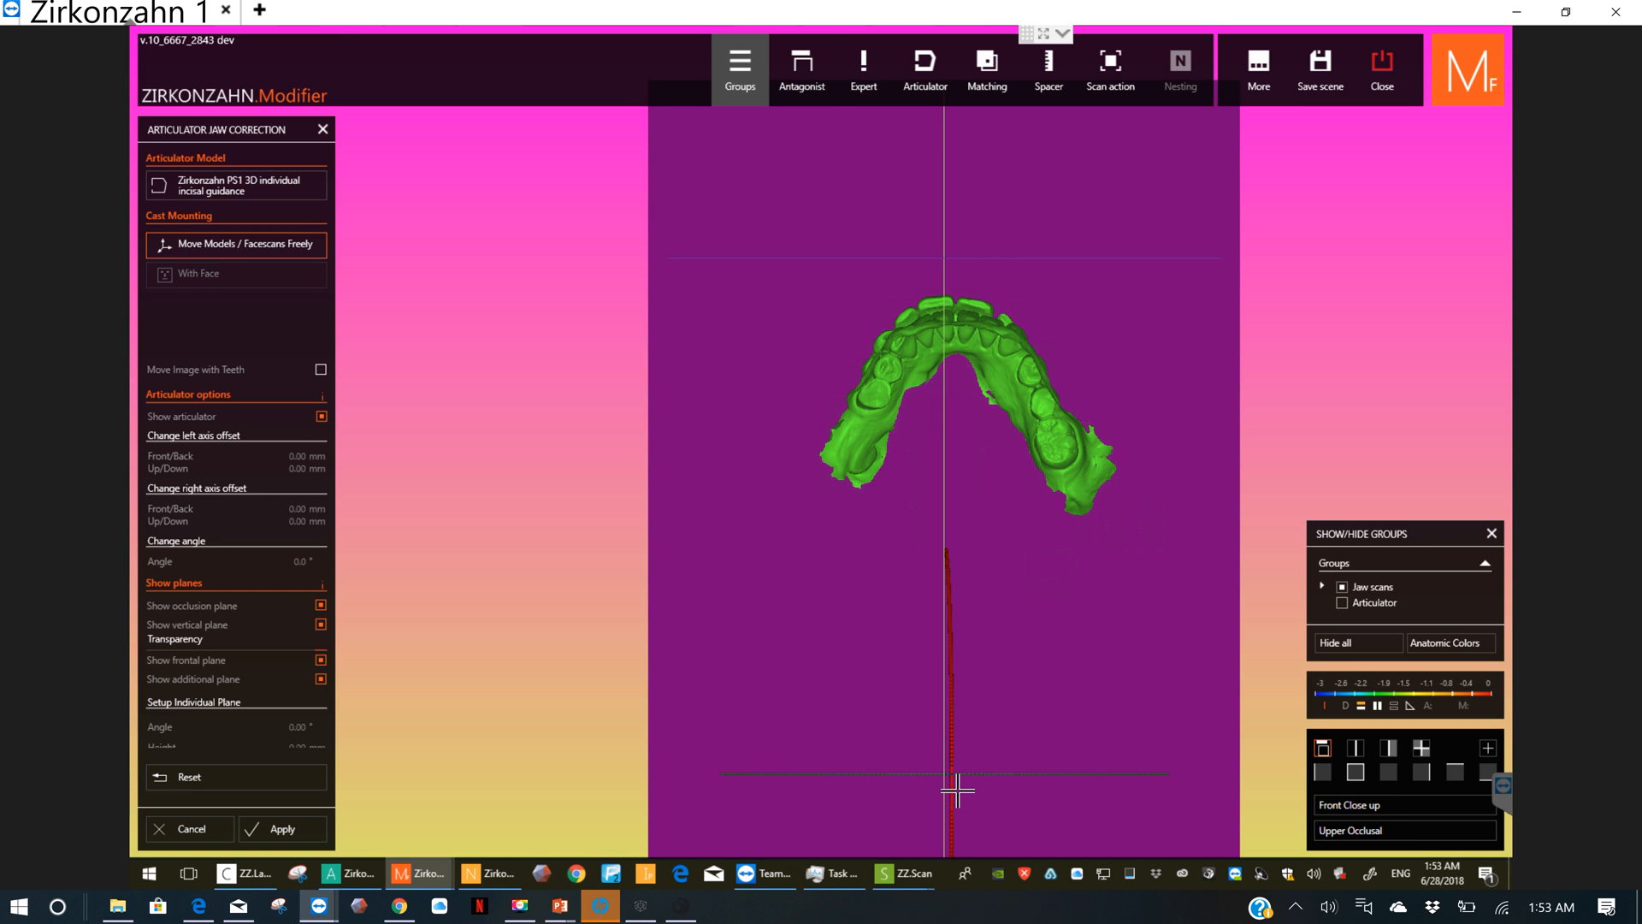
pyautogui.middleClick(957, 791)
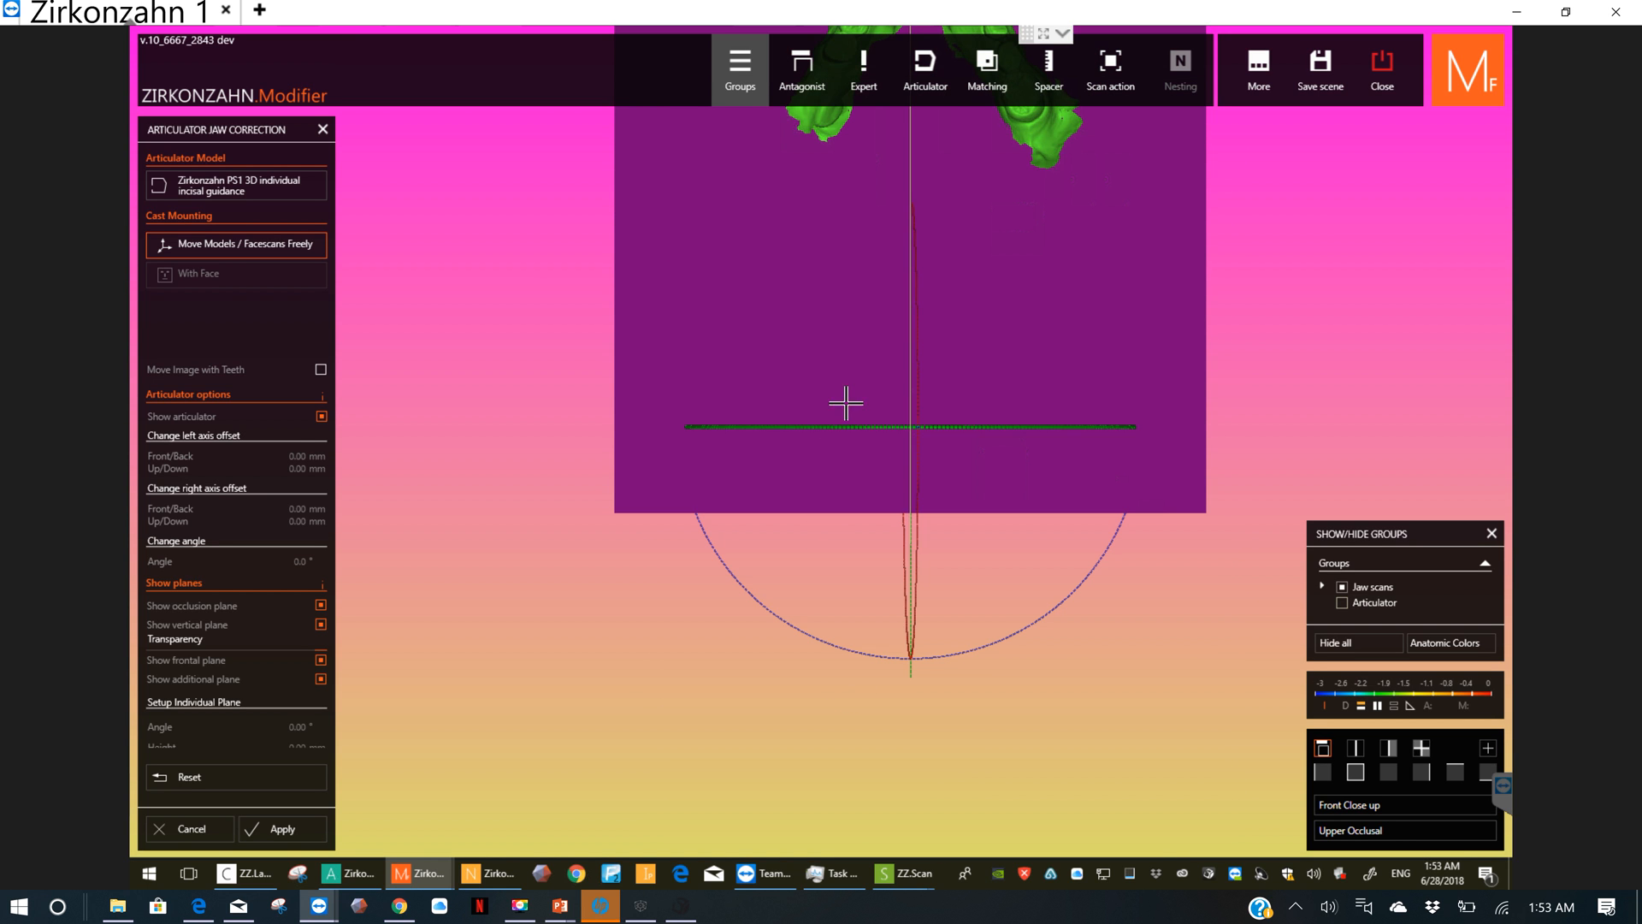
pyautogui.middleClick(832, 351)
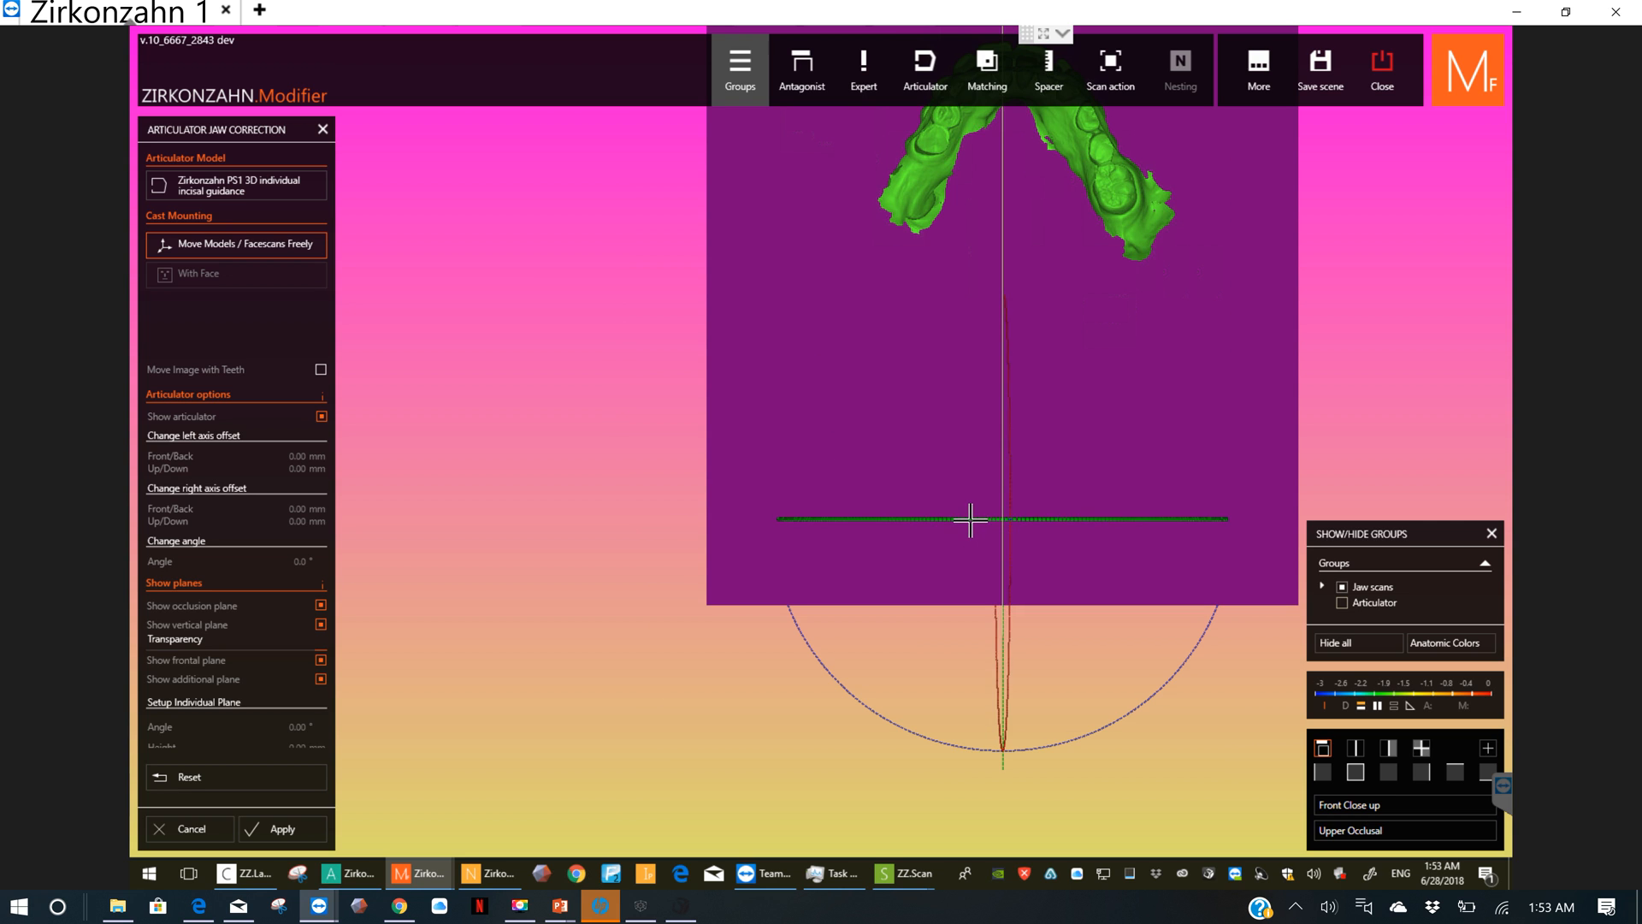
pyautogui.middleClick(935, 422)
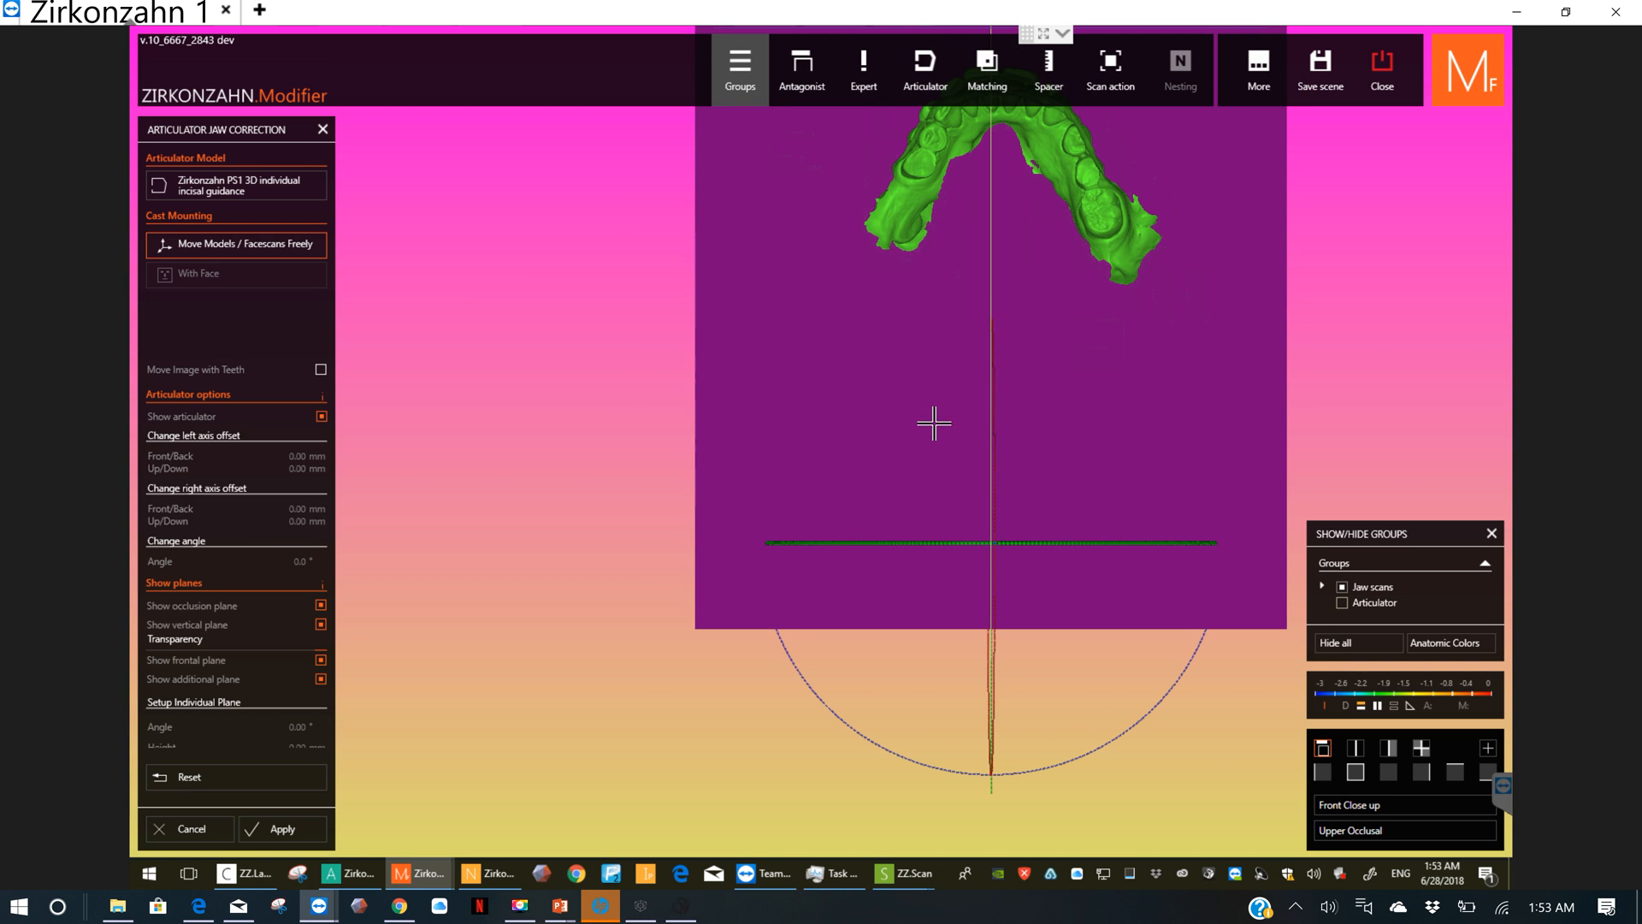
pyautogui.middleClick(931, 430)
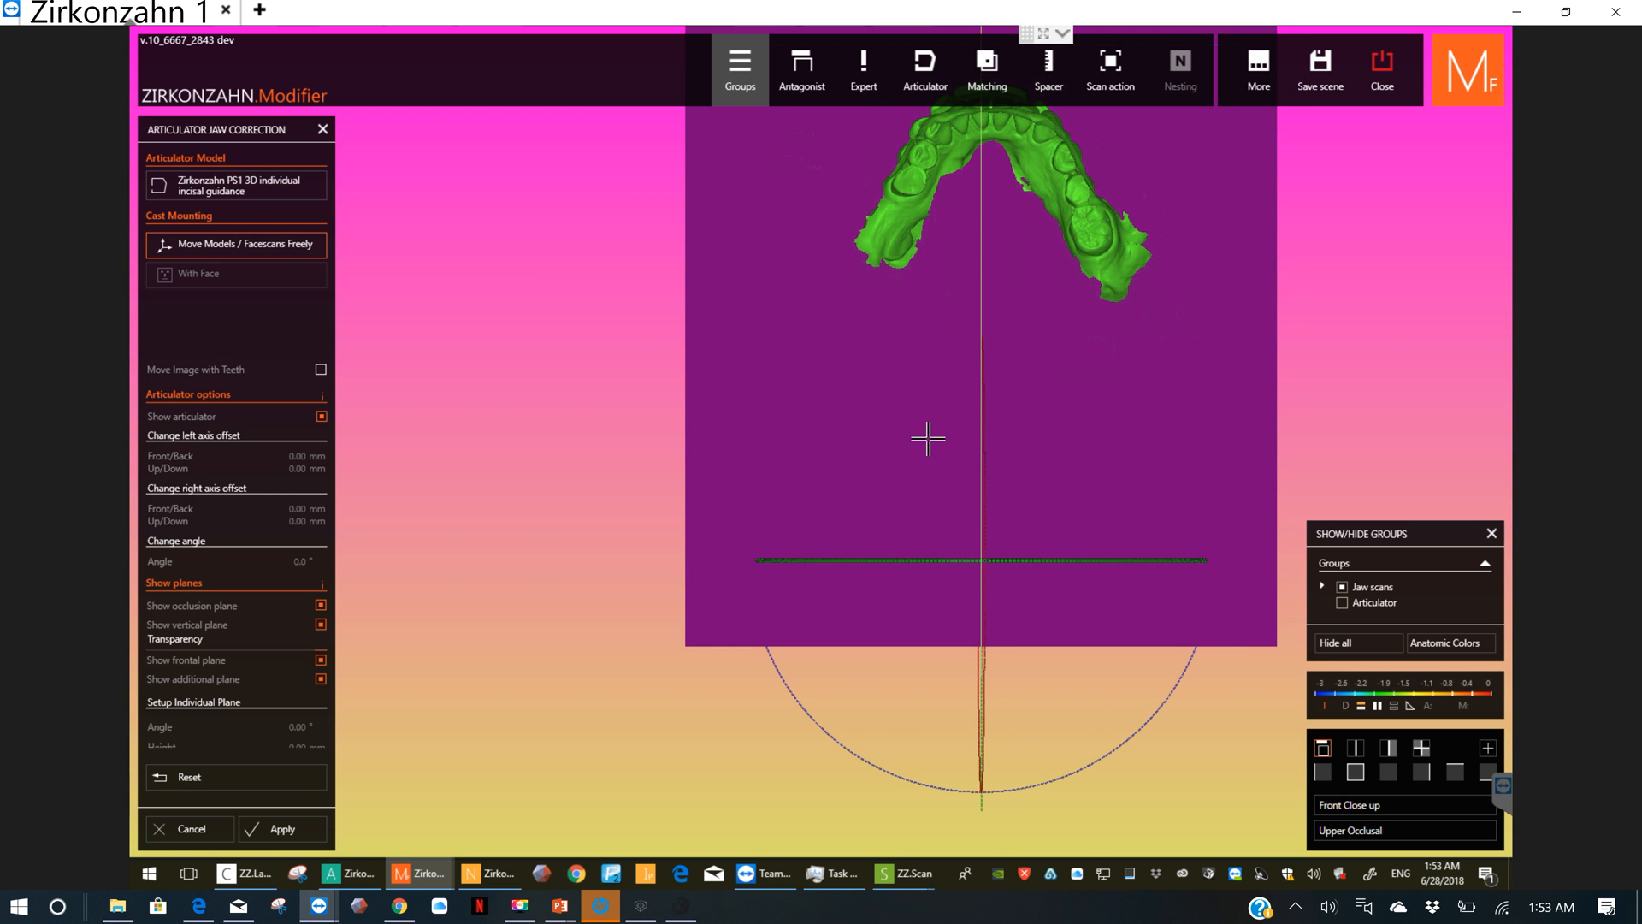
pyautogui.middleClick(909, 358)
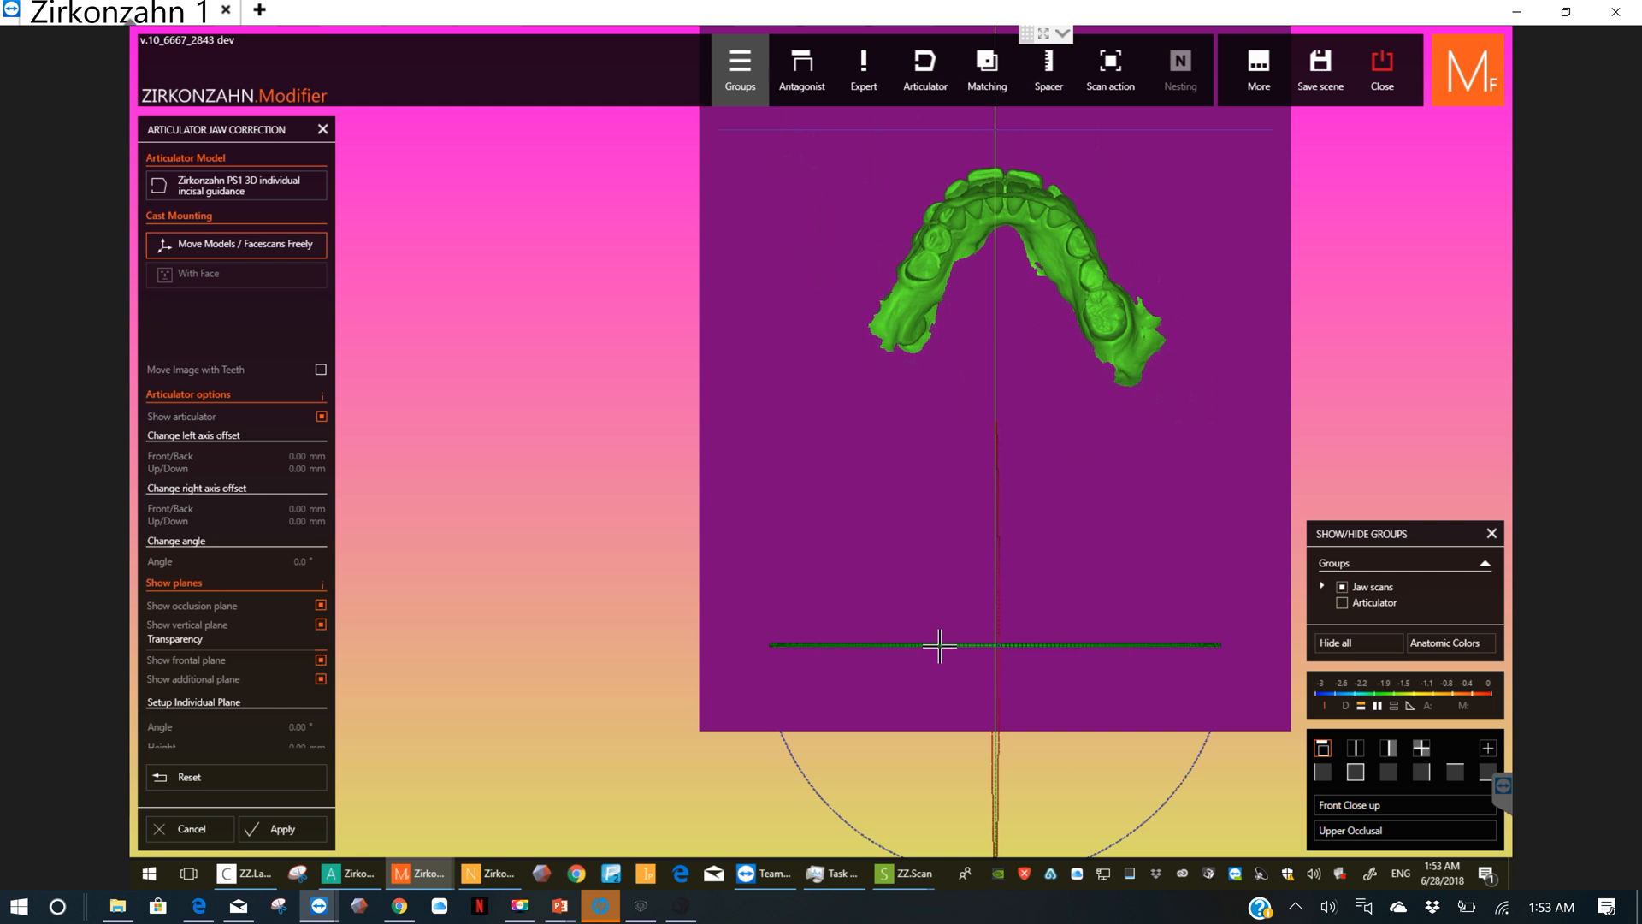
pyautogui.moveTo(939, 645); pyautogui.dragTo(921, 645)
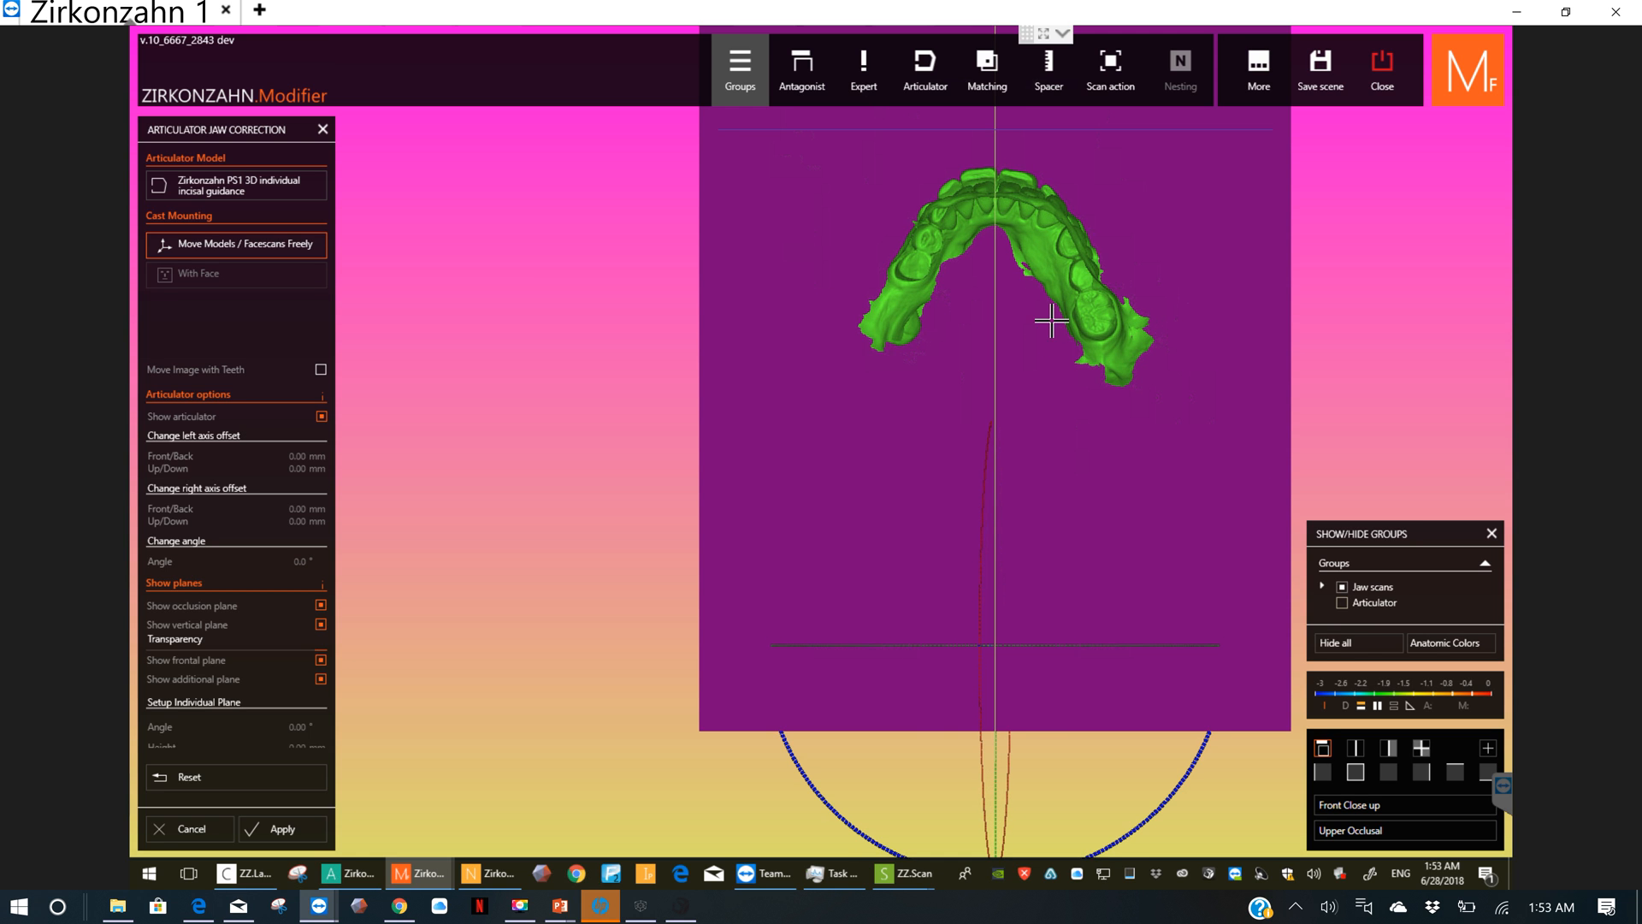
# Step: Rotate the jaw models counter-clockwise from the front until their transverse axis is roughly level with the occlusion plane
pyautogui.moveTo(1054, 336); pyautogui.dragTo(1147, 359, button='right')
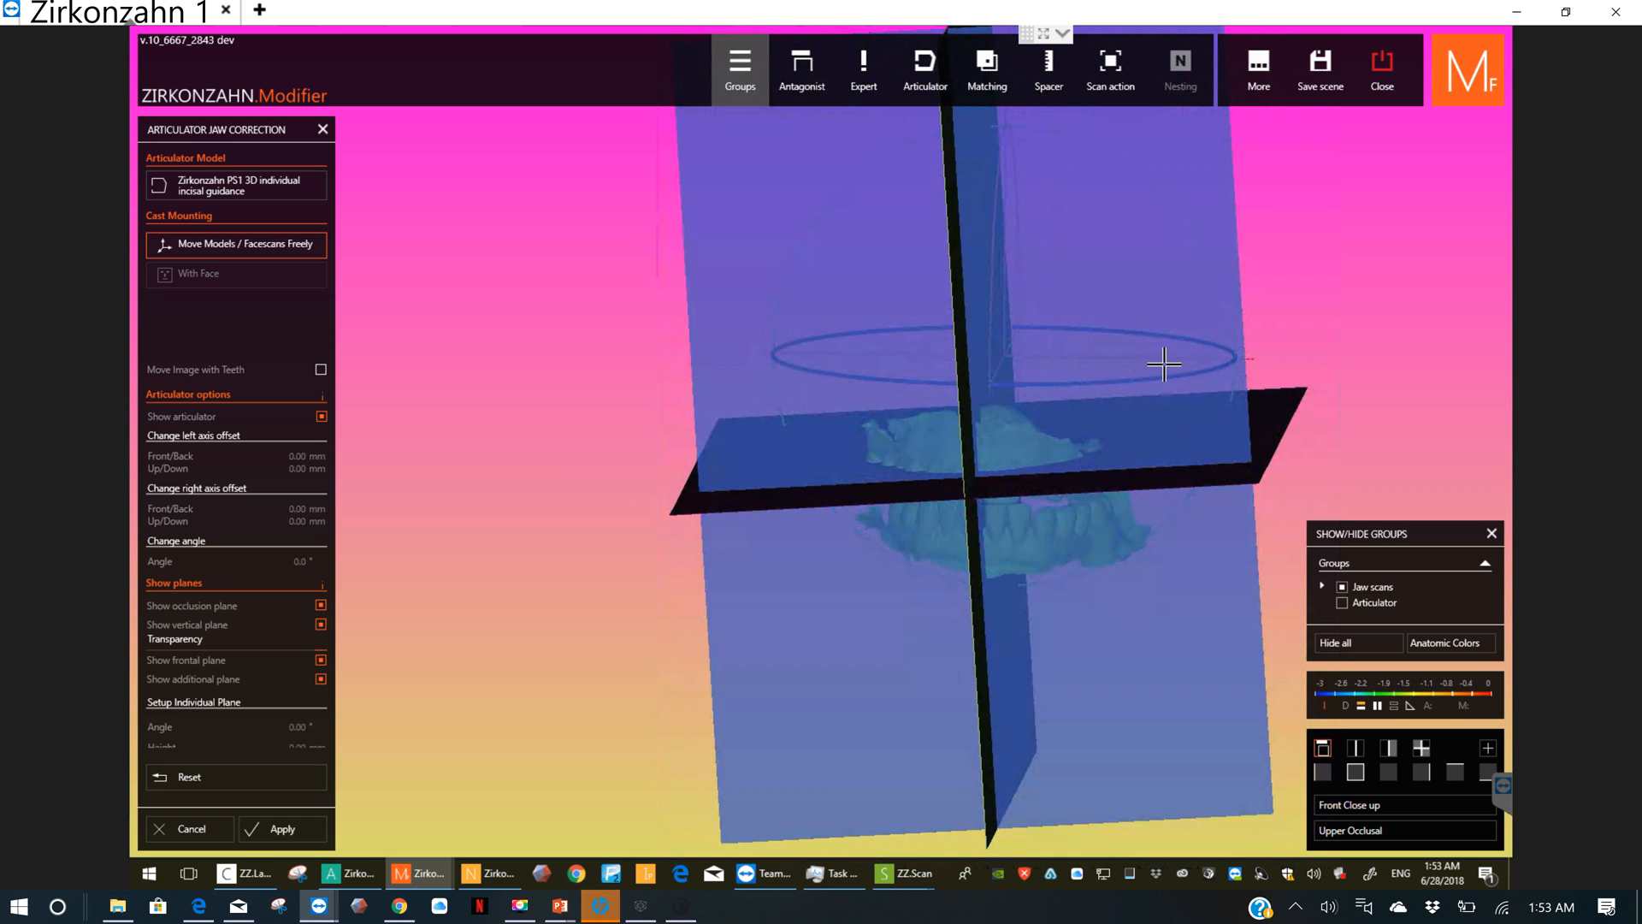
pyautogui.moveTo(1147, 238); pyautogui.dragTo(1133, 437, button='right')
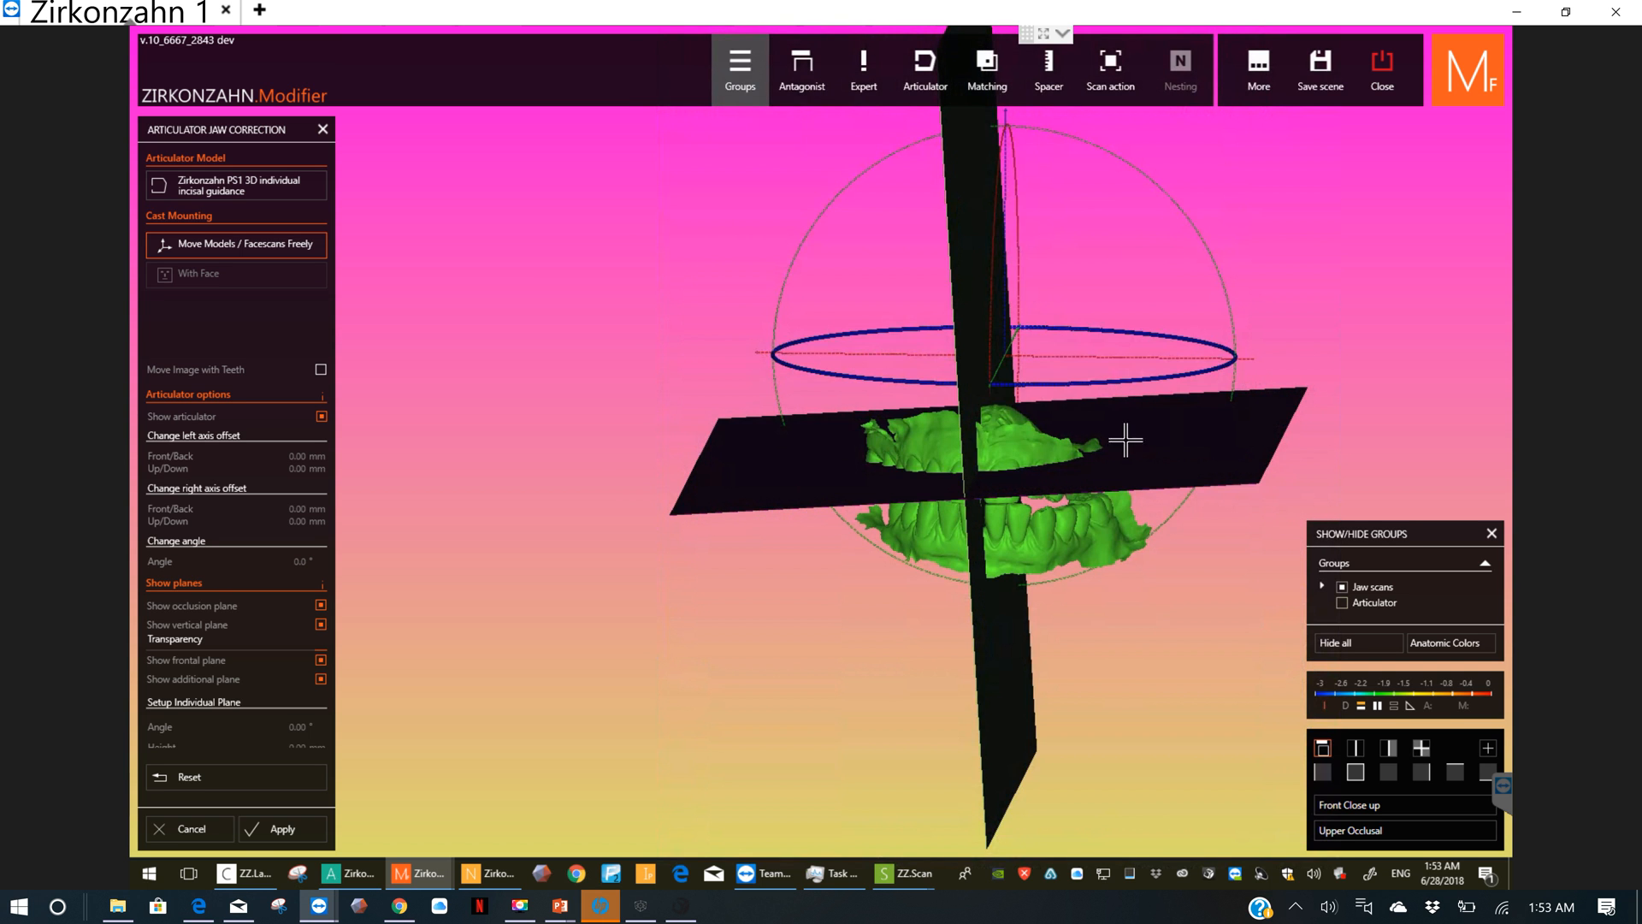
pyautogui.click(1355, 772)
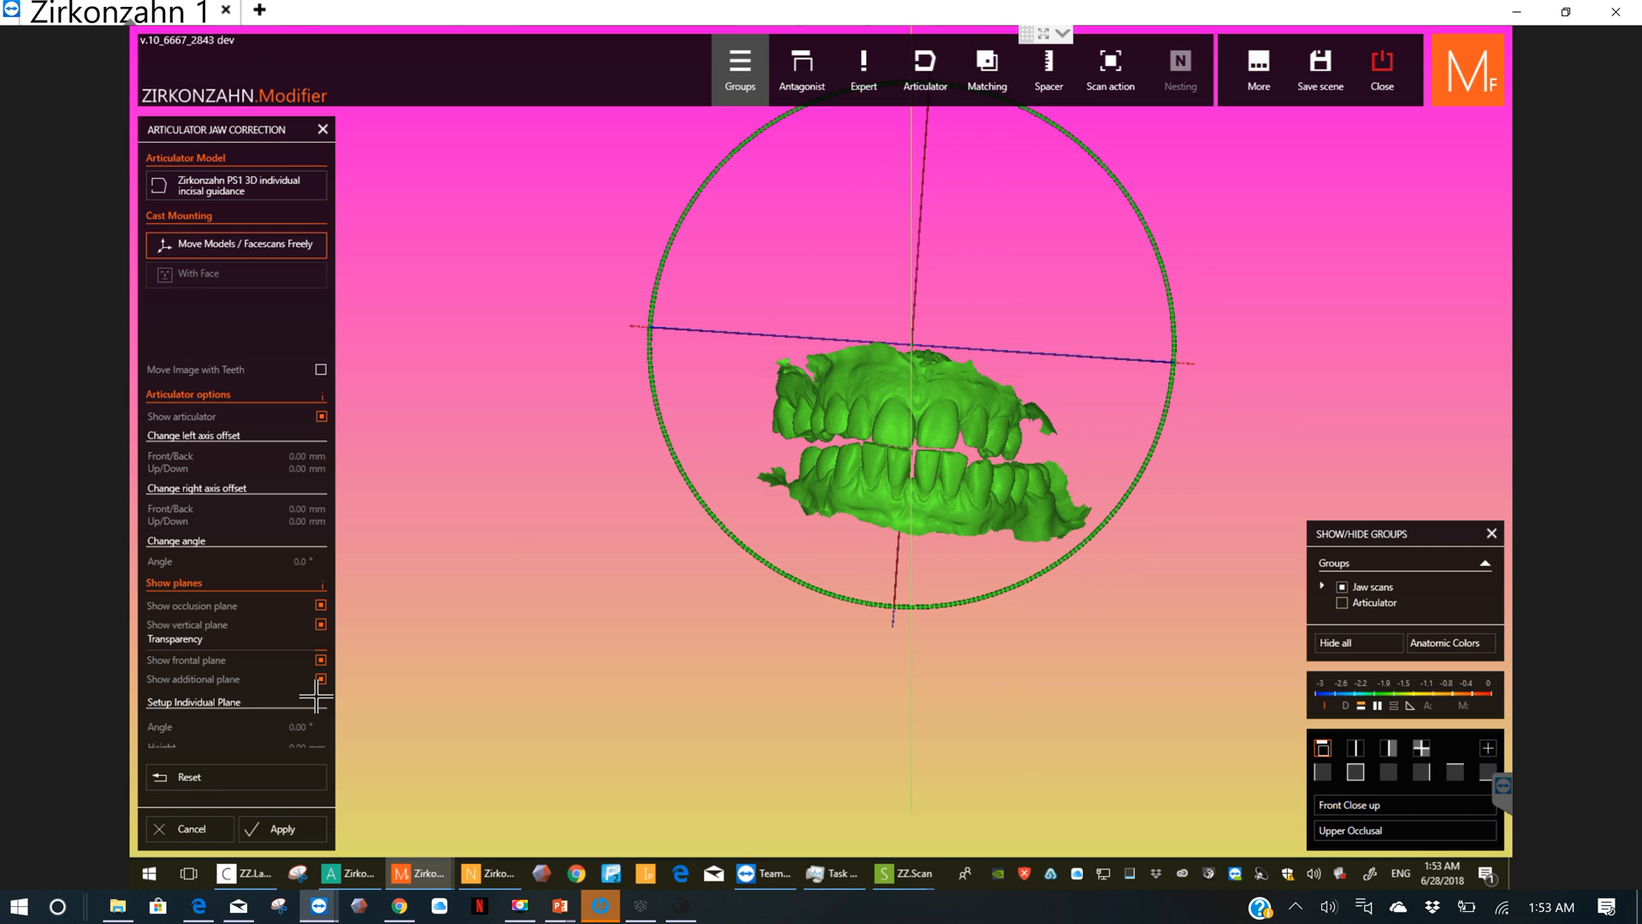
pyautogui.click(1389, 748)
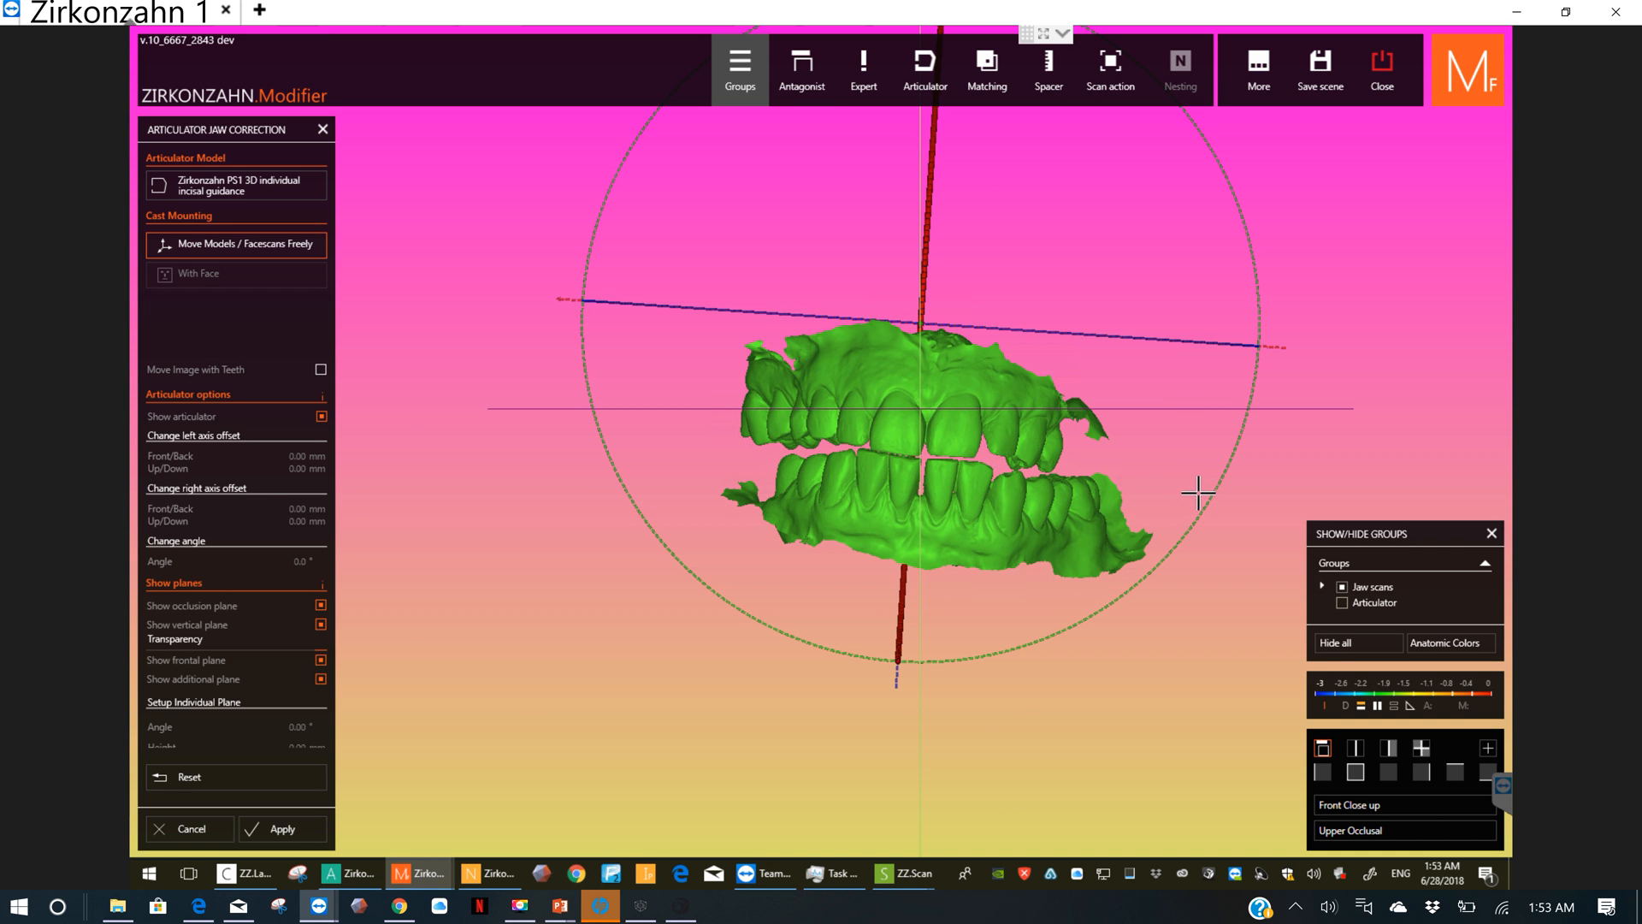
pyautogui.moveTo(1217, 489); pyautogui.dragTo(1229, 472)
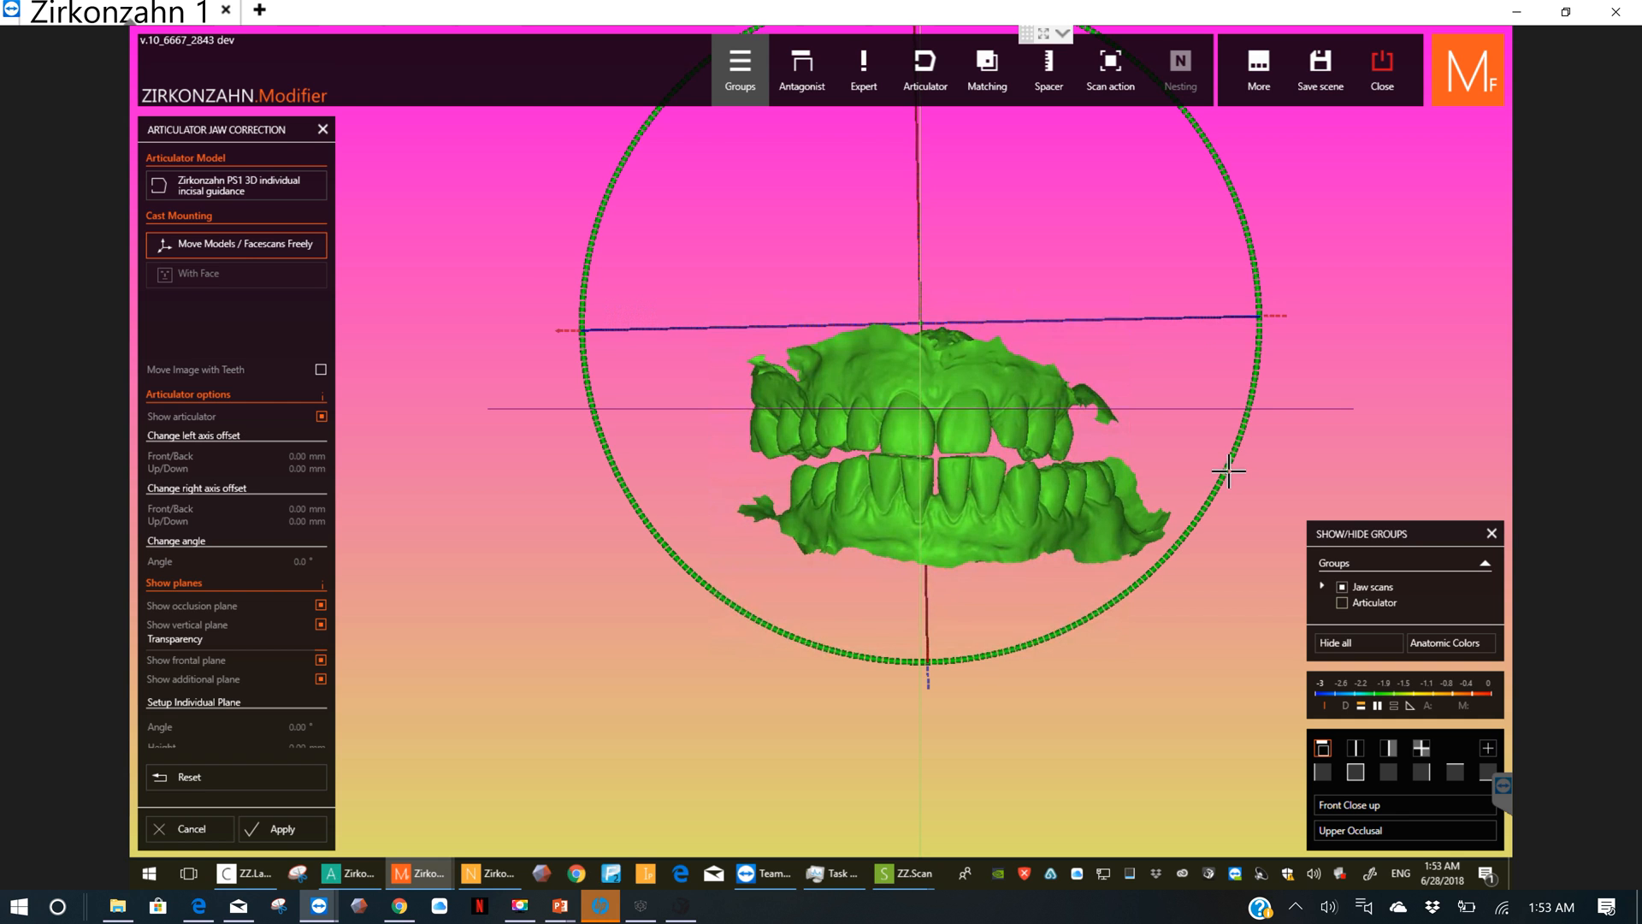
# Step: Turn the jaw models slightly about their vertical axis and shift them sideways until the upper incisor midline meets the vertical plane
pyautogui.moveTo(1210, 318); pyautogui.dragTo(1210, 320)
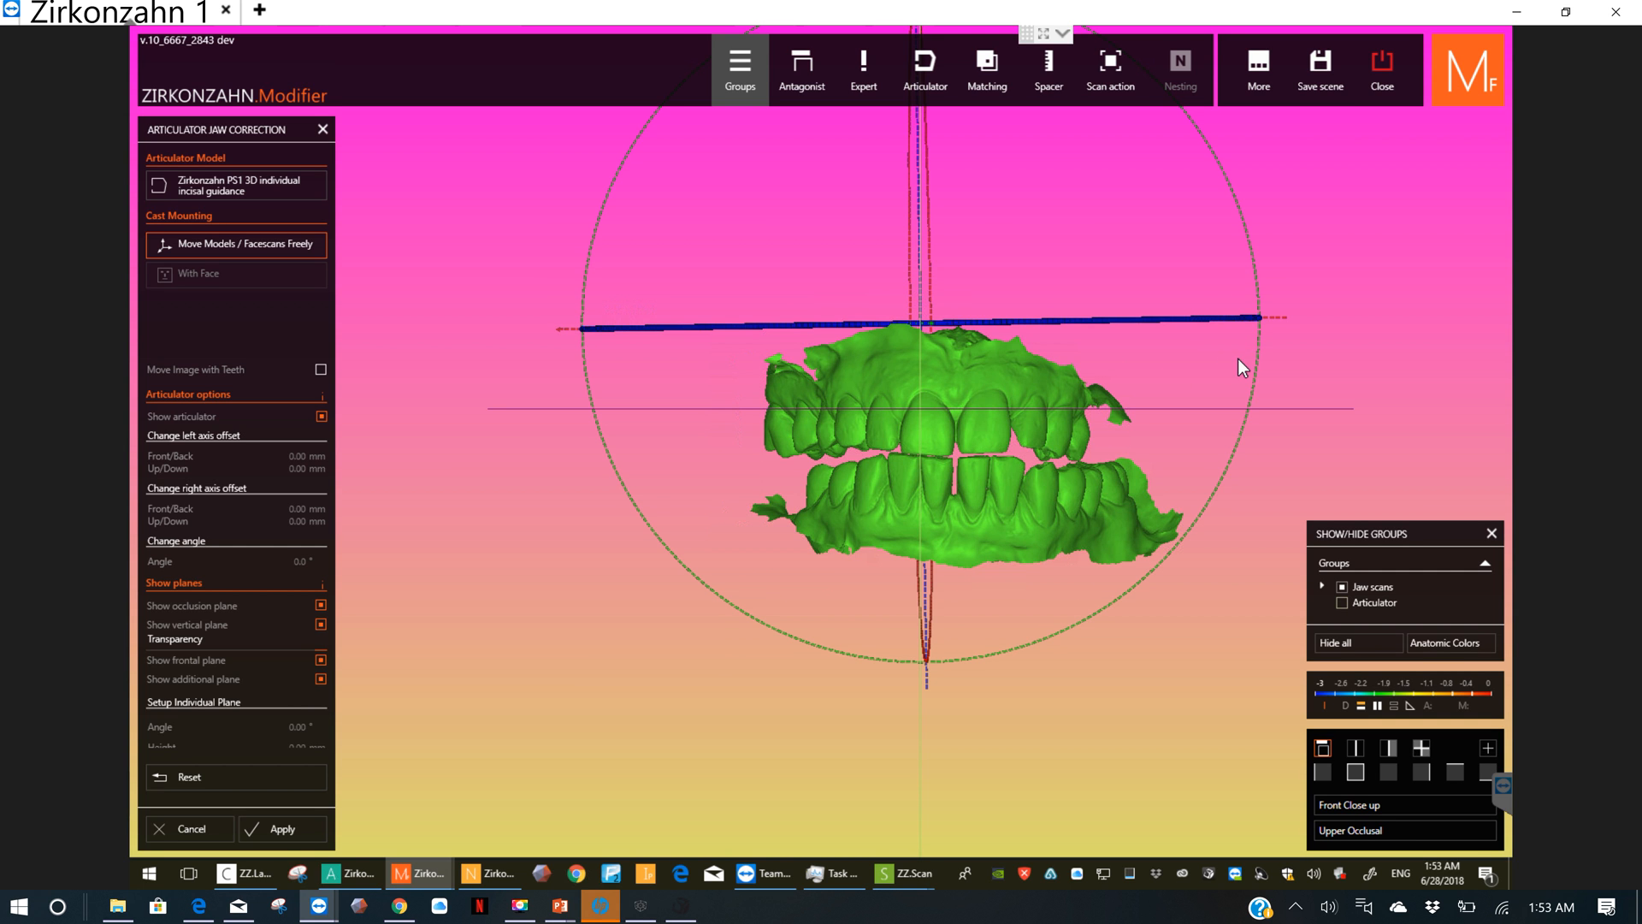
pyautogui.moveTo(1238, 361); pyautogui.dragTo(1210, 324, button='right')
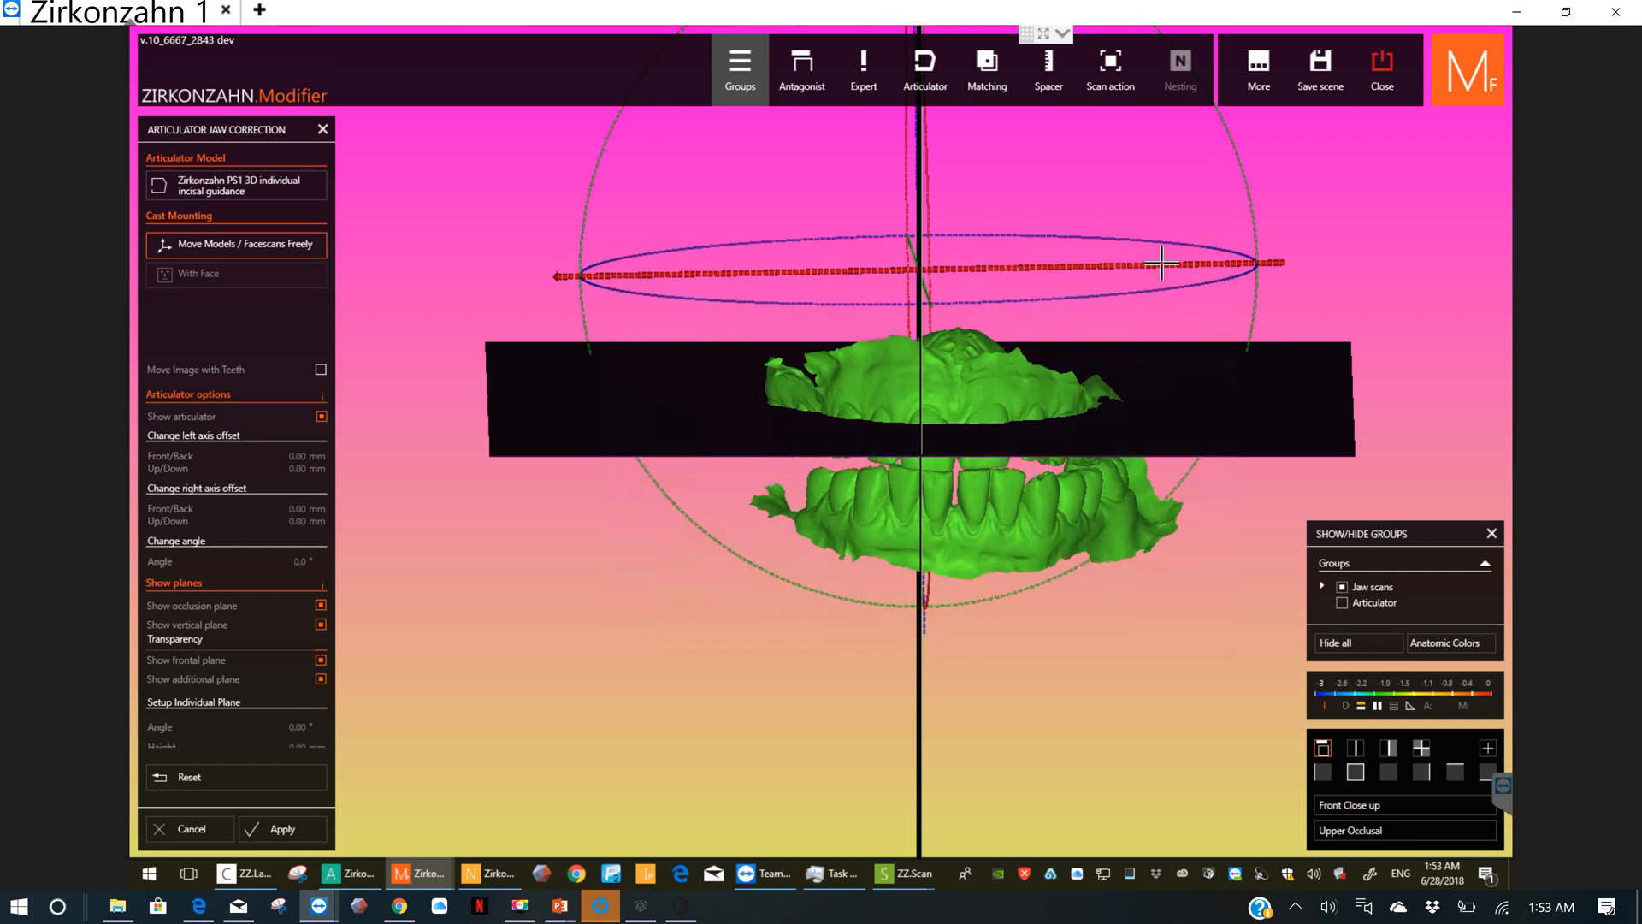
pyautogui.moveTo(1161, 263); pyautogui.dragTo(1107, 283)
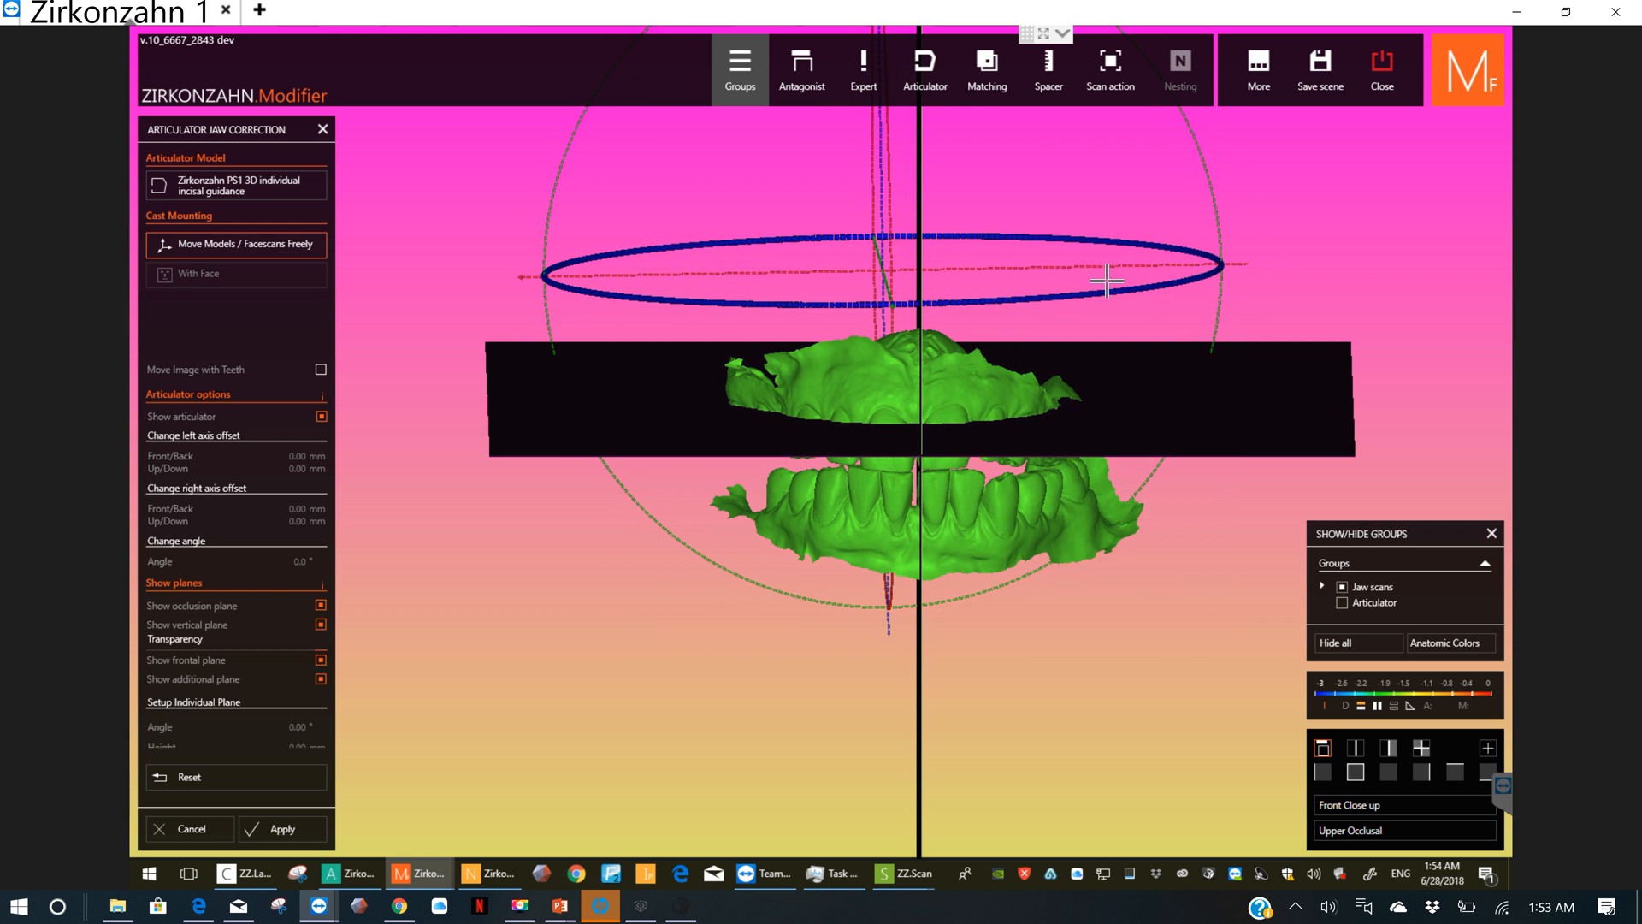
# Step: Turn the jaw models slightly clockwise as seen from above and nudge them sideways to center the palate on the vertical plane
pyautogui.moveTo(1106, 266)
pyautogui.mouseDown(button='right')
pyautogui.moveTo(1103, 293)
pyautogui.moveTo(1092, 249)
pyautogui.moveTo(1082, 325)
pyautogui.moveTo(1112, 313)
pyautogui.moveTo(1096, 231)
pyautogui.moveTo(1101, 244)
pyautogui.mouseUp(button='right')
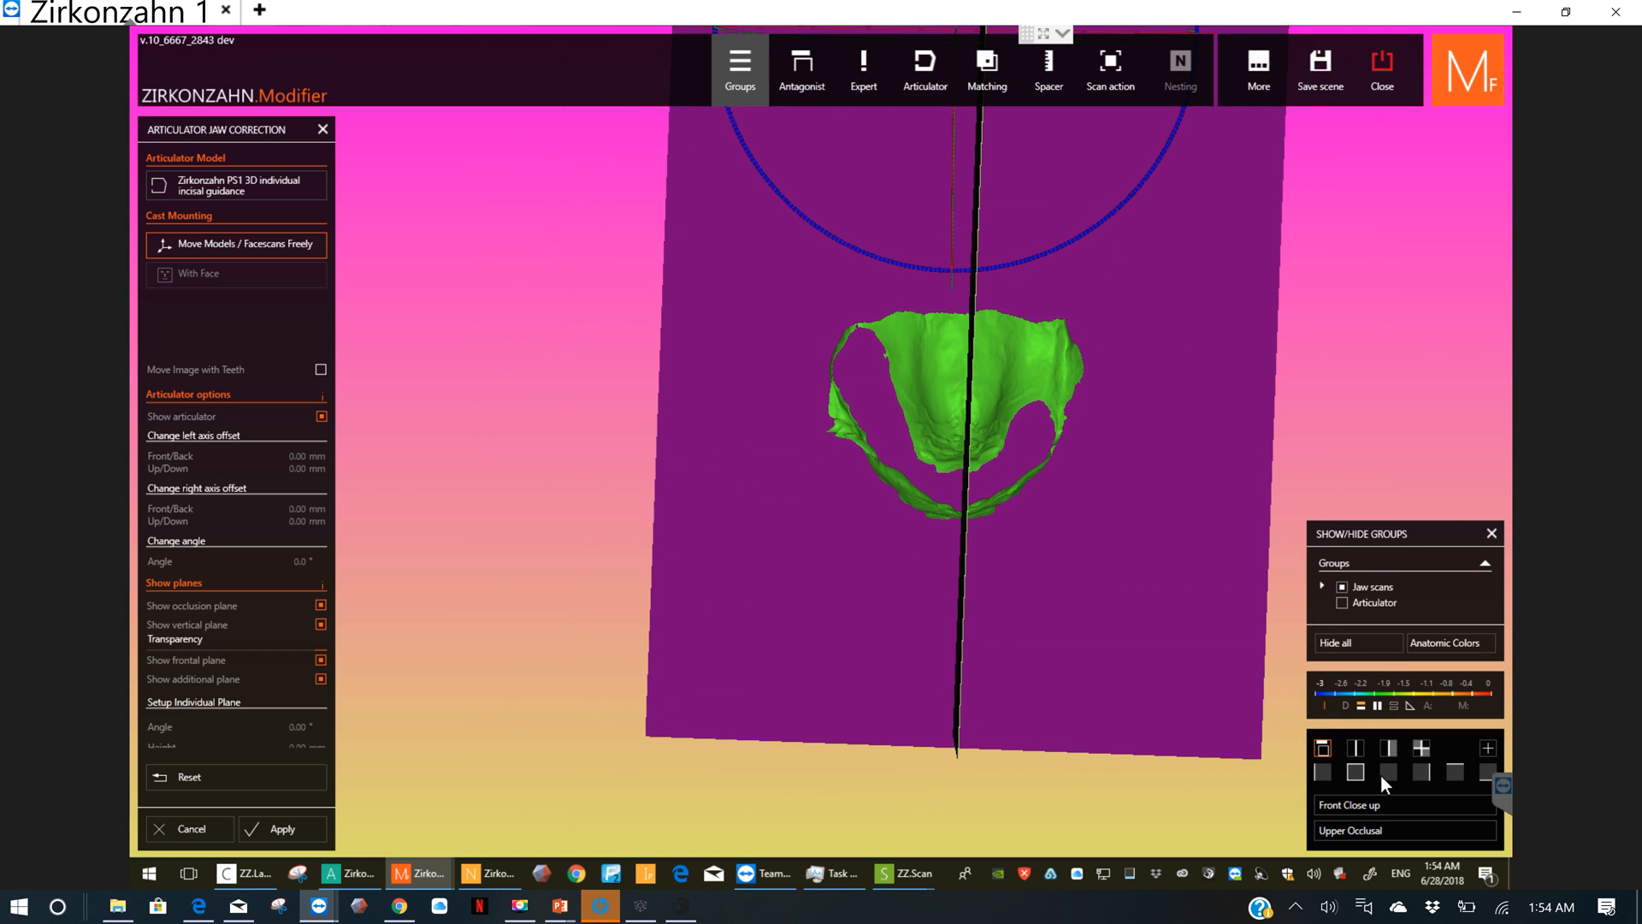
pyautogui.click(1454, 771)
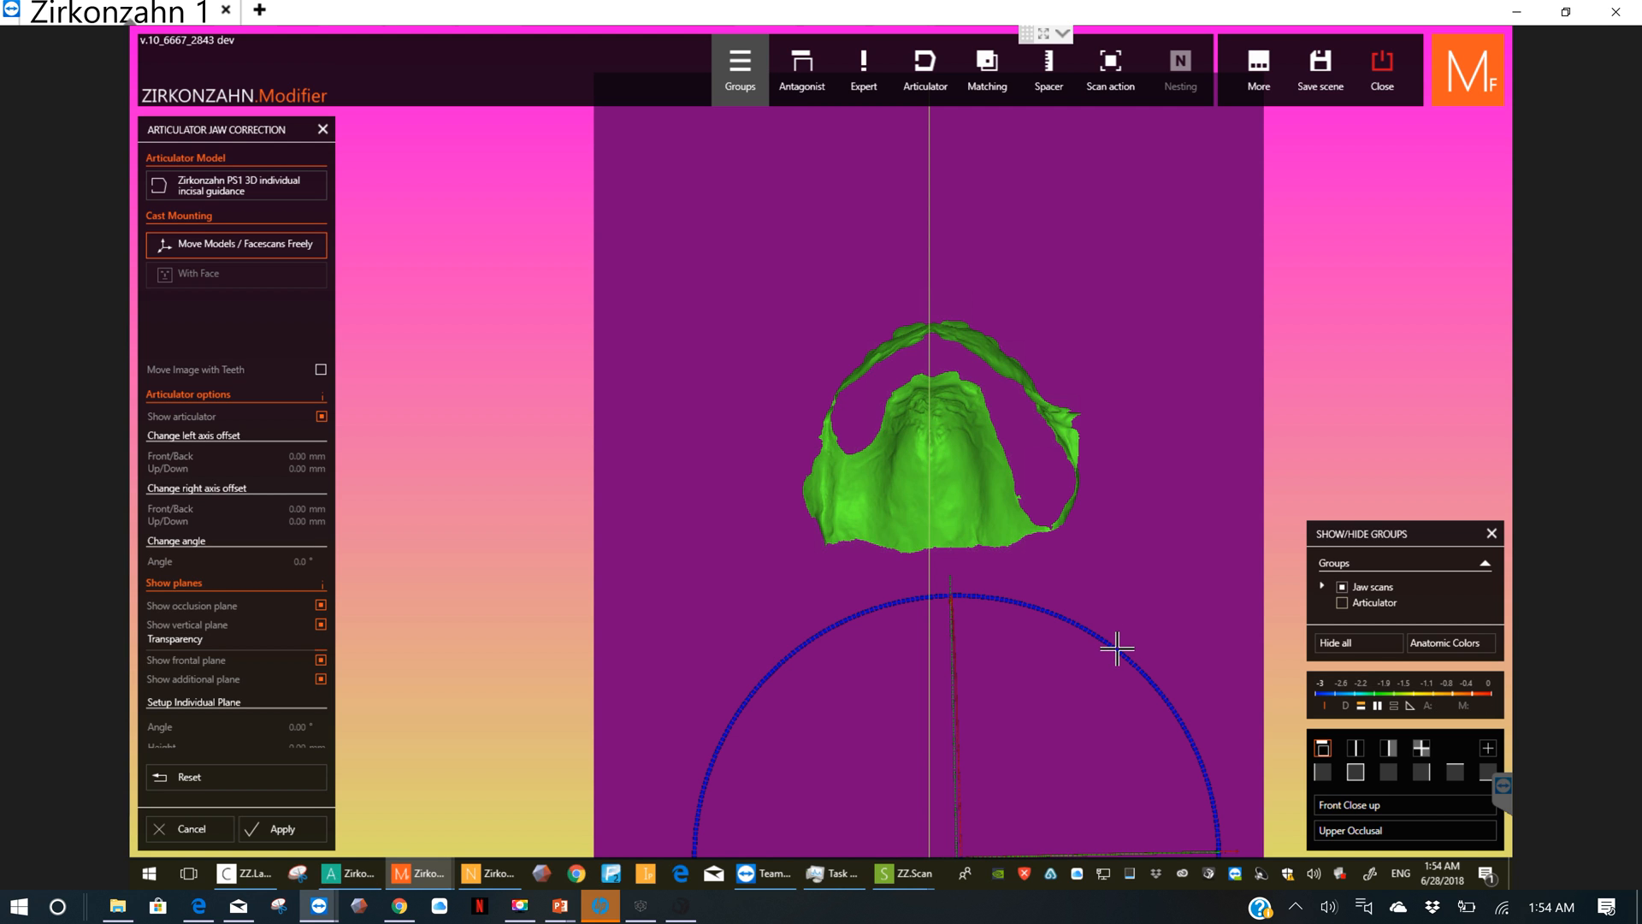
pyautogui.moveTo(1117, 650); pyautogui.dragTo(1119, 654, button='right')
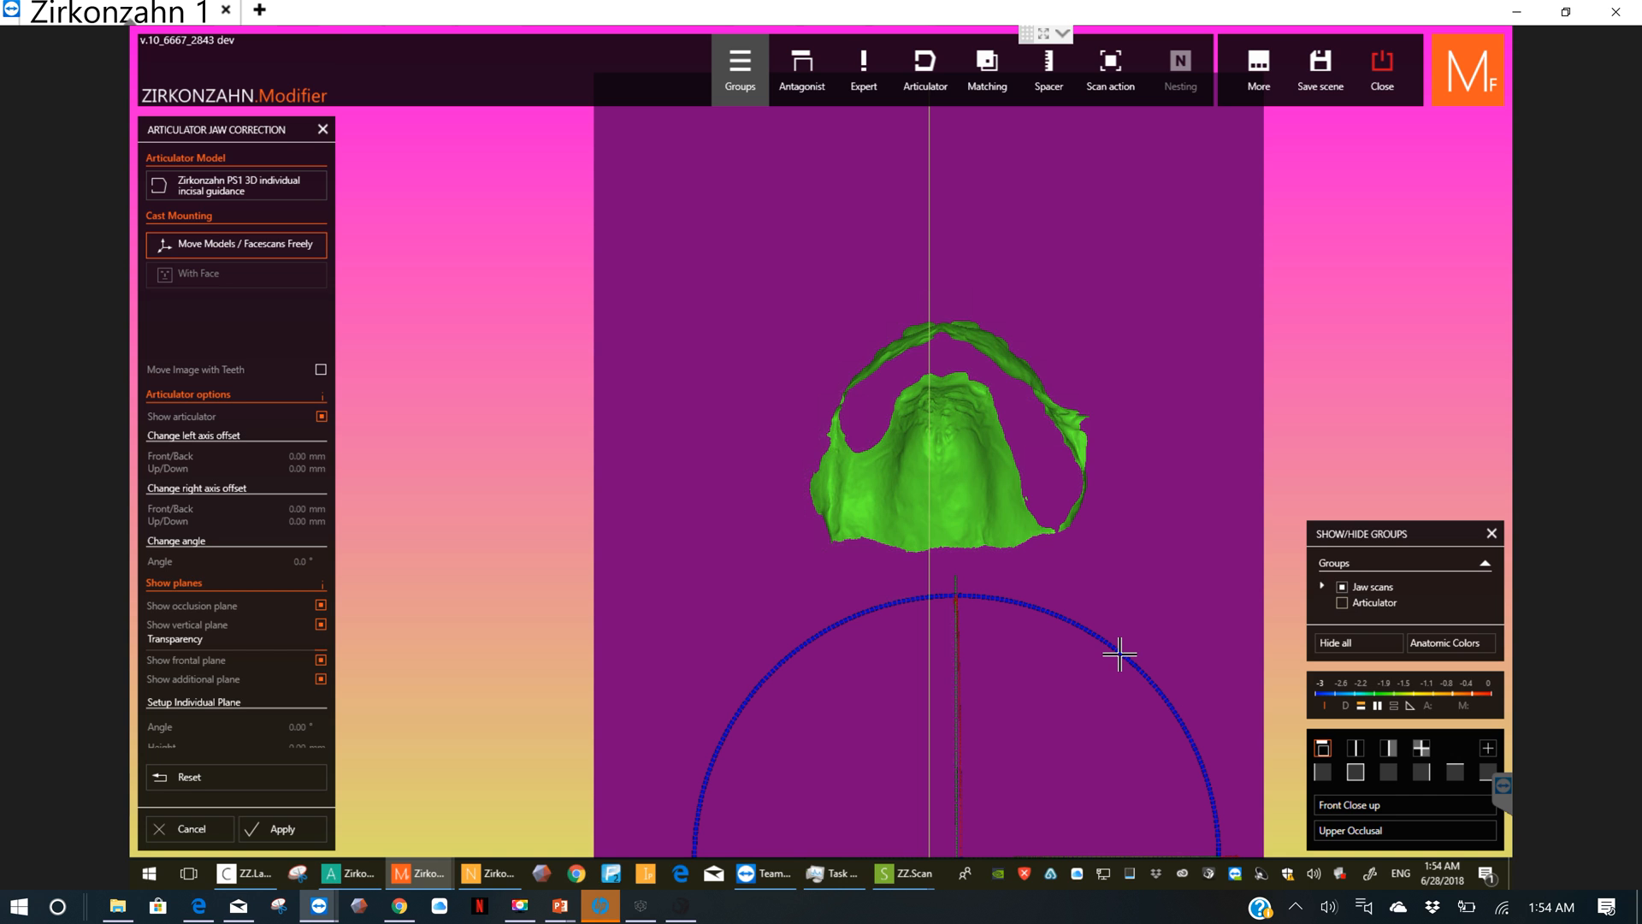
pyautogui.moveTo(1120, 655); pyautogui.dragTo(947, 823, button='right')
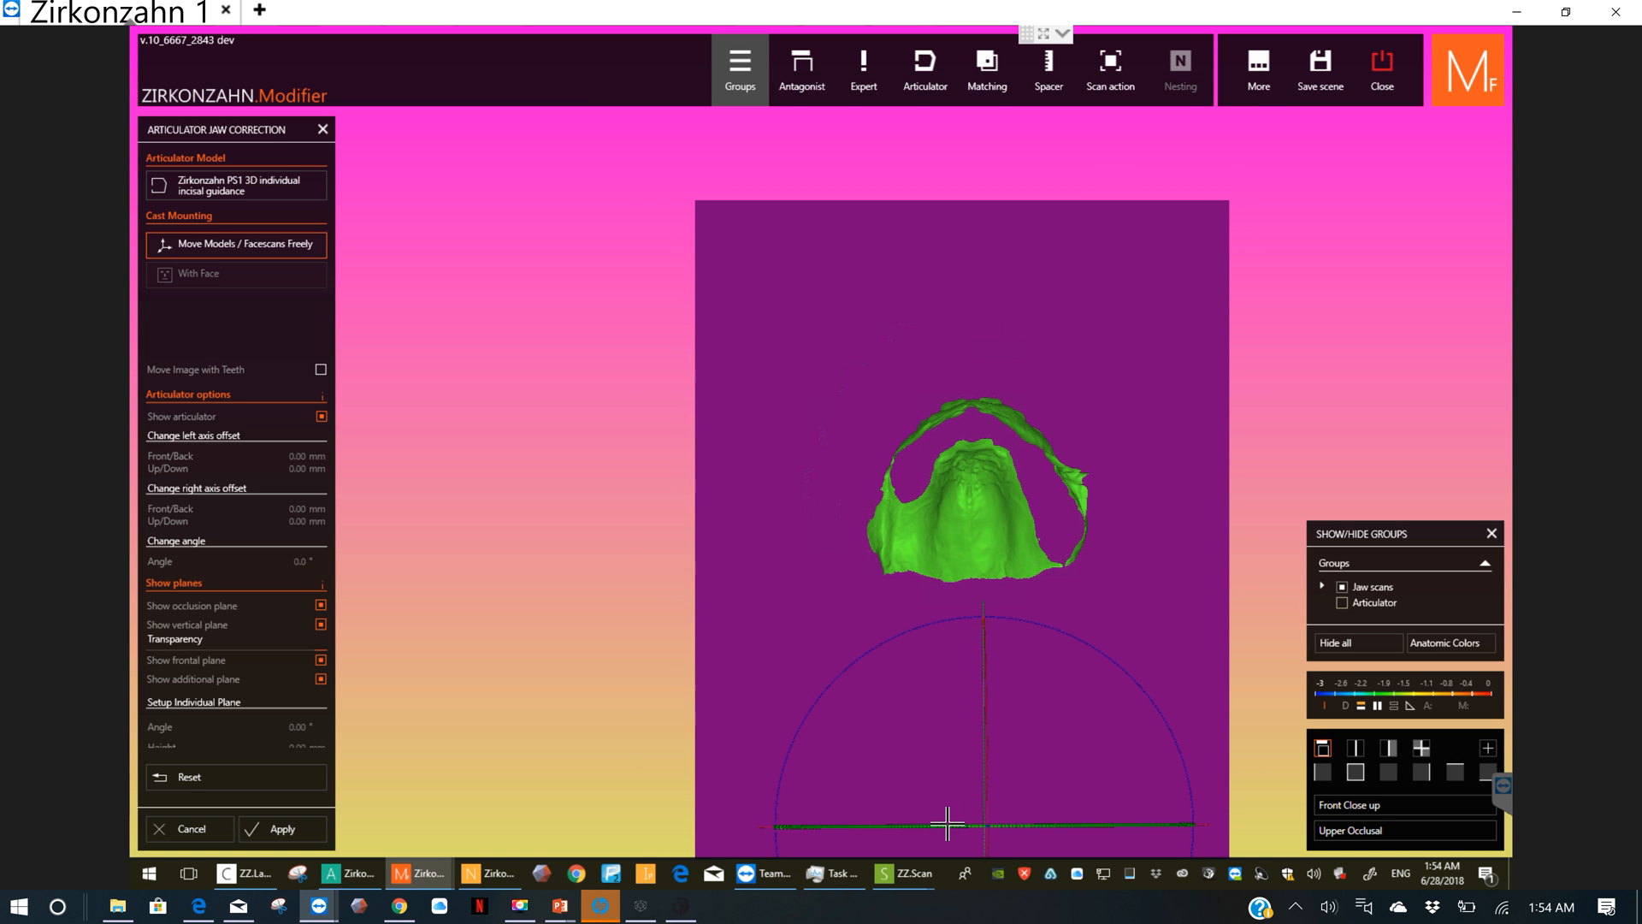
pyautogui.moveTo(927, 744); pyautogui.dragTo(928, 832, button='right')
pyautogui.moveTo(929, 832); pyautogui.dragTo(922, 833)
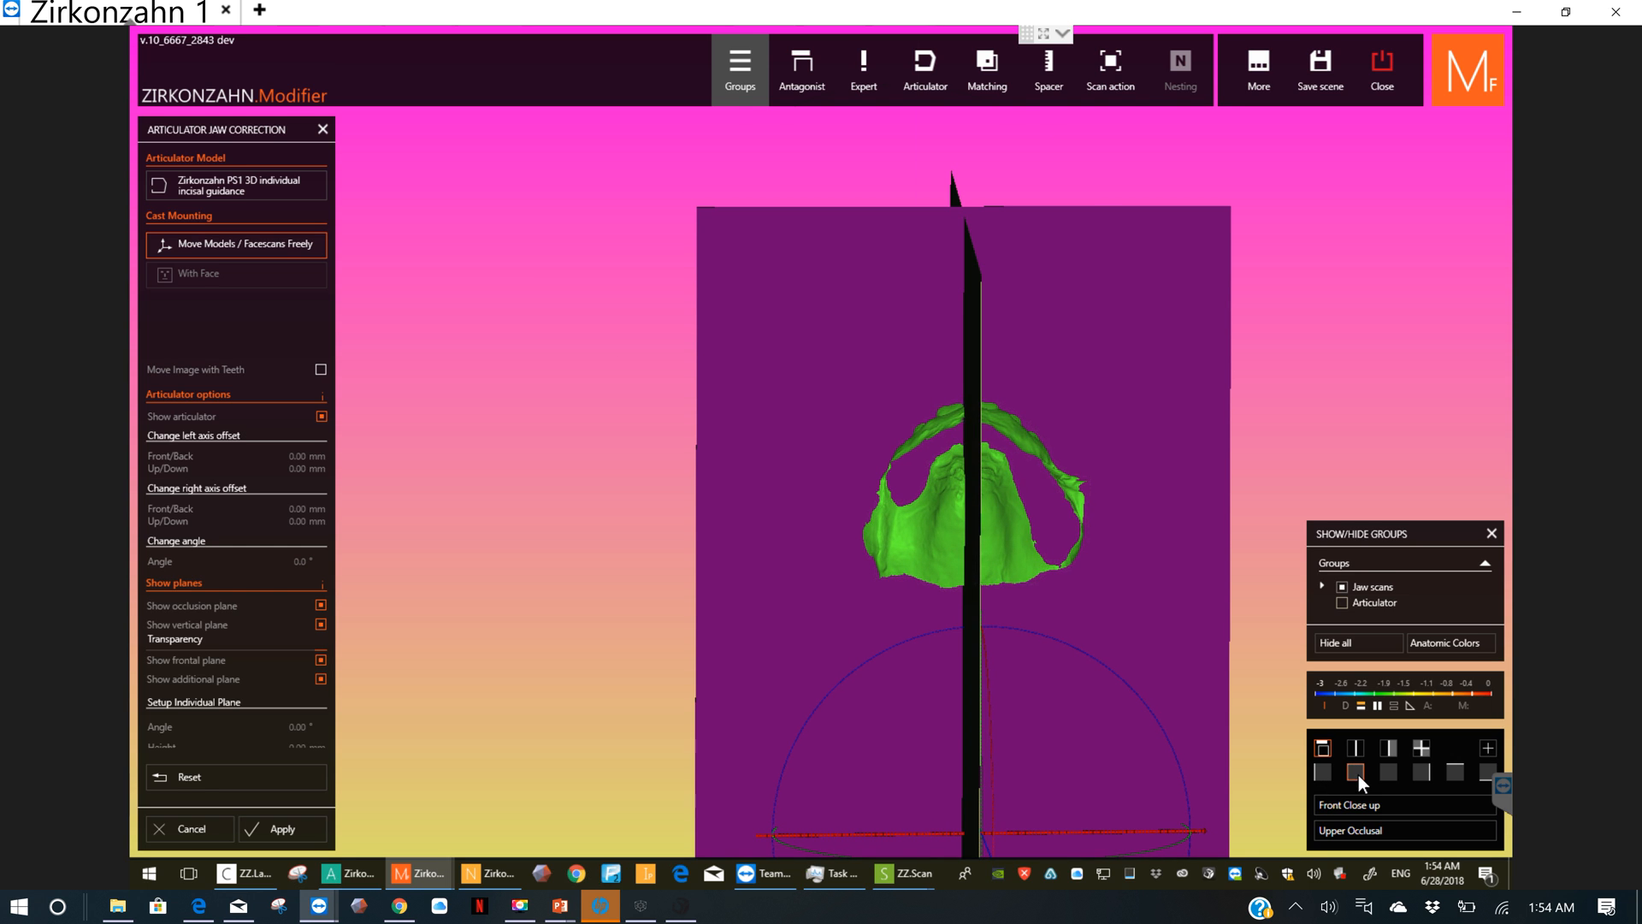
# Step: Raise the jaw models along the vertical axis until the upper teeth sit just above the occlusion plane
pyautogui.click(1358, 775)
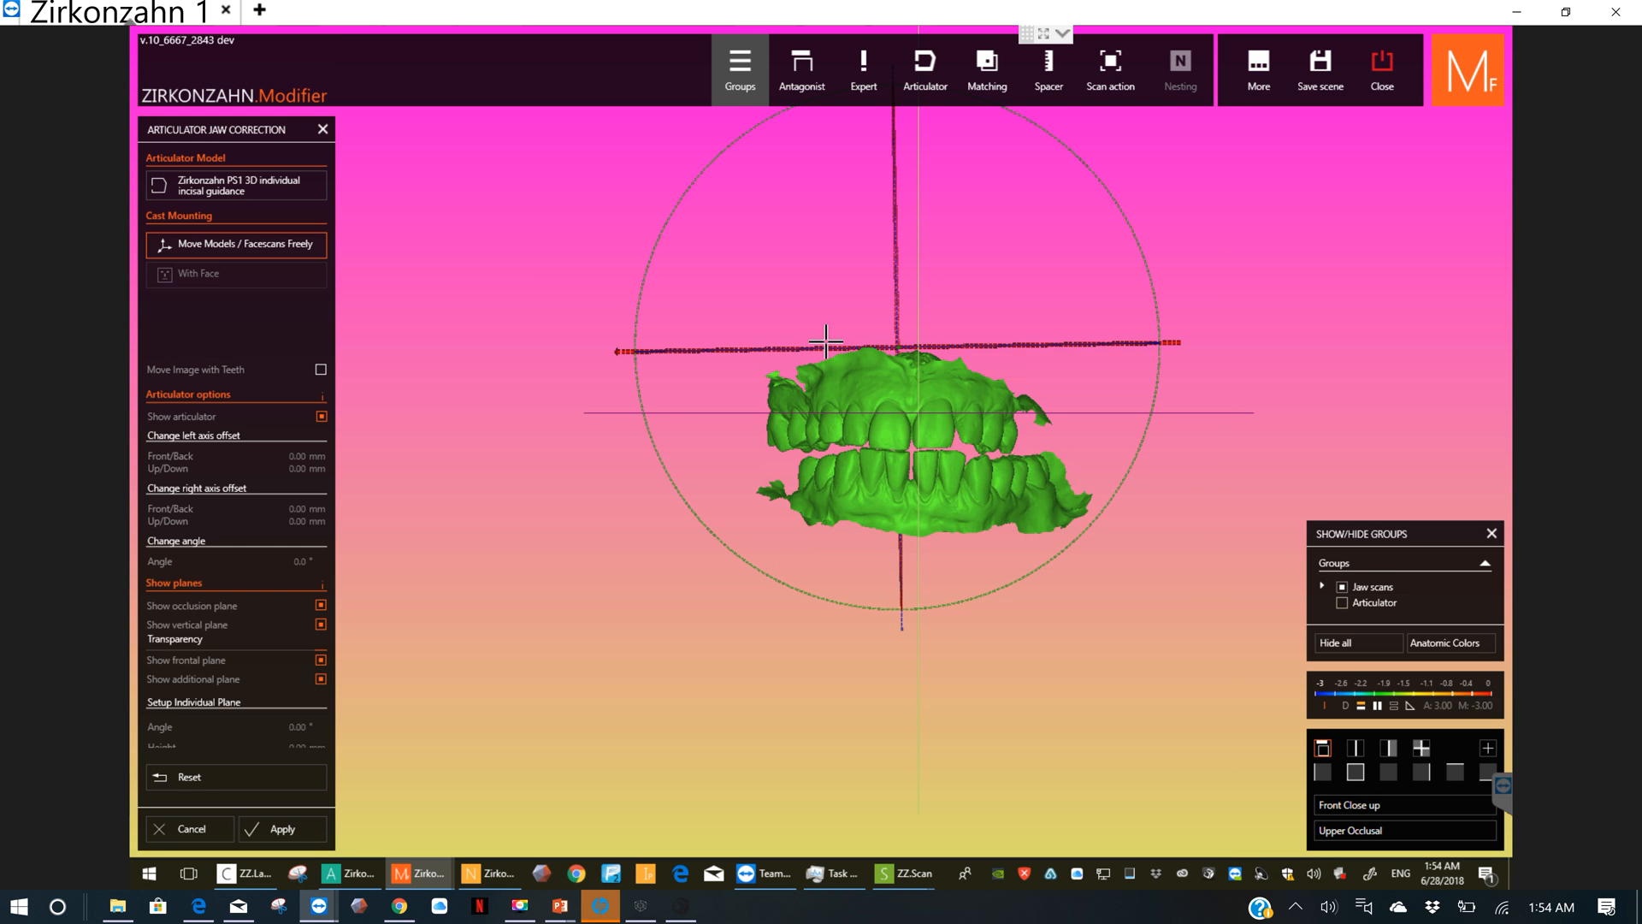
pyautogui.moveTo(840, 348); pyautogui.dragTo(812, 308, button='right')
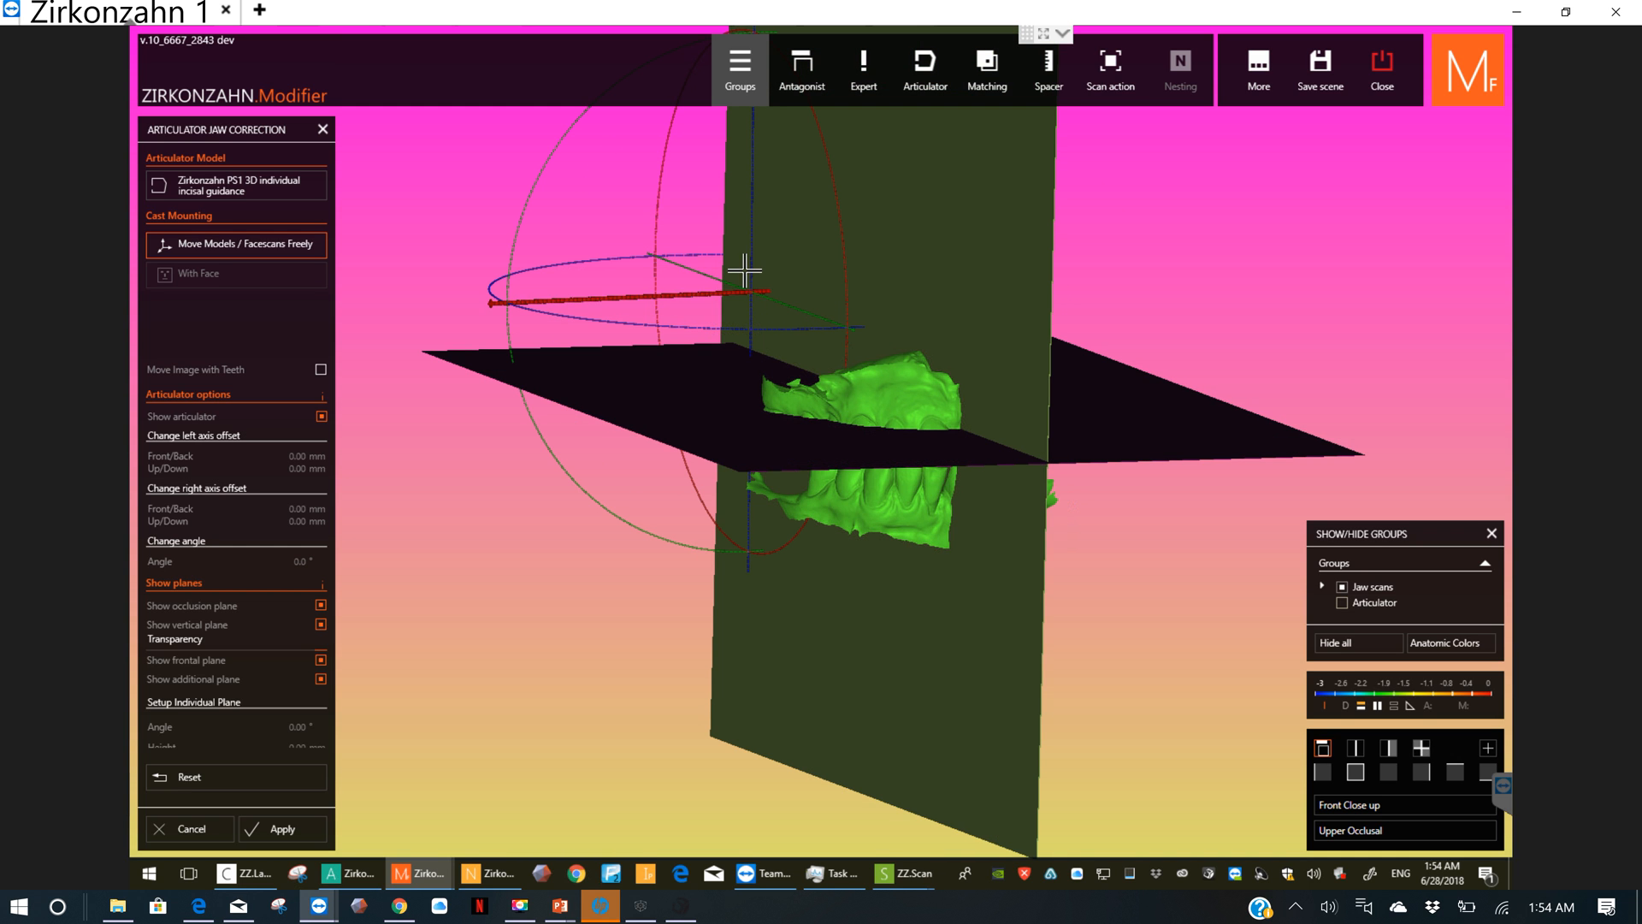
pyautogui.moveTo(754, 264); pyautogui.dragTo(770, 234)
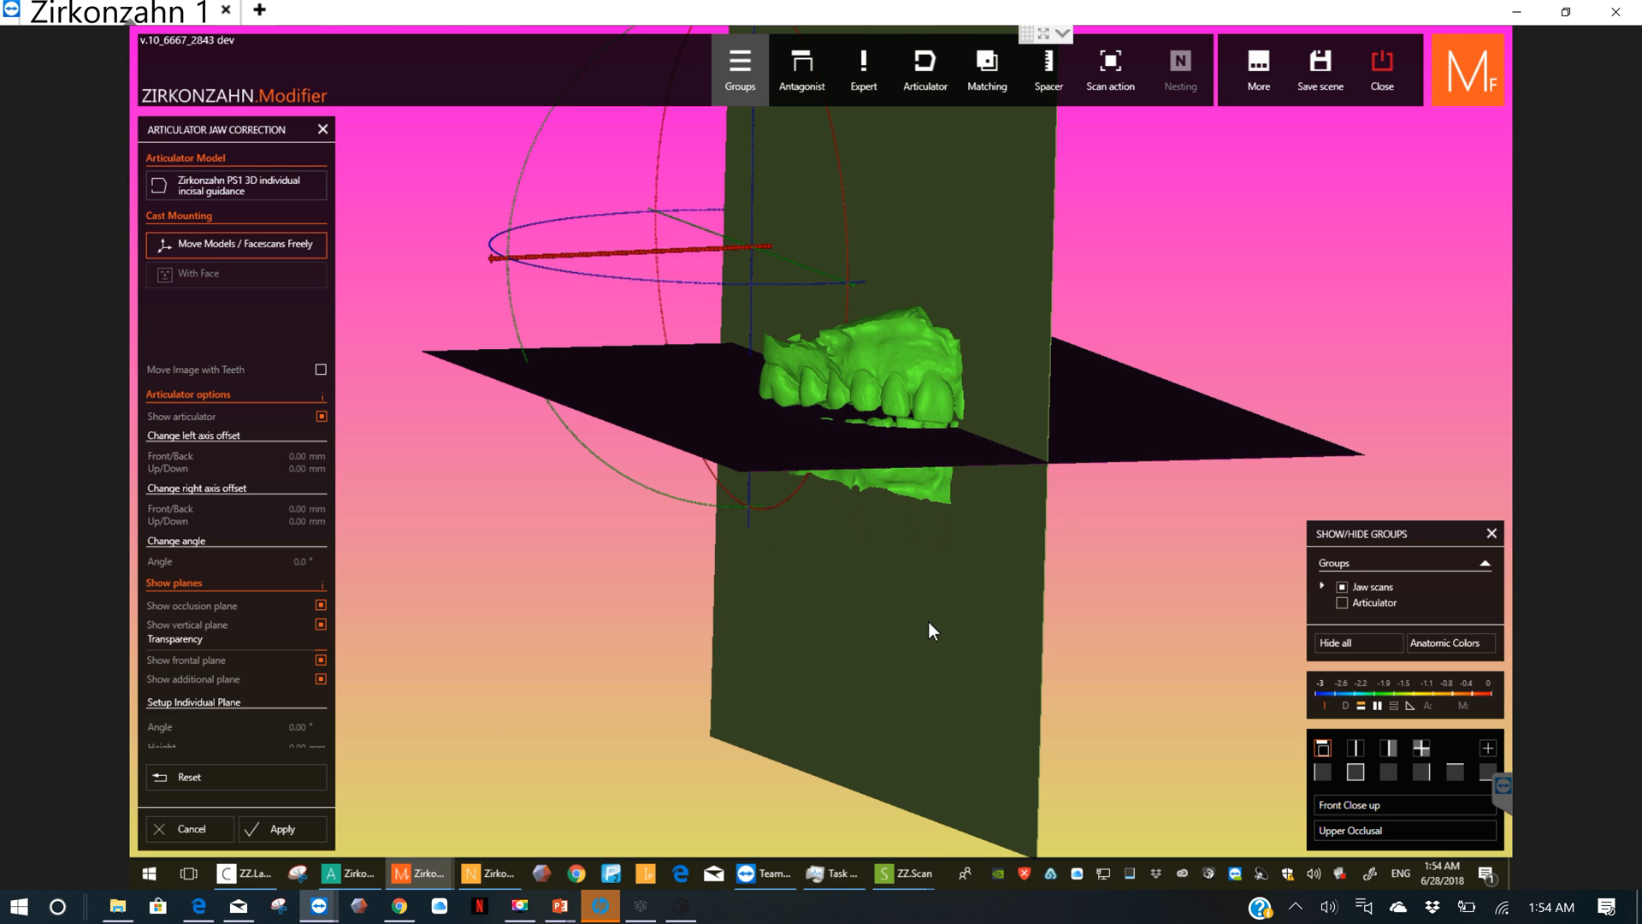
# Step: Show the articulator again and inspect the jaw models against the occlusion plane from the front and the side
pyautogui.click(1342, 602)
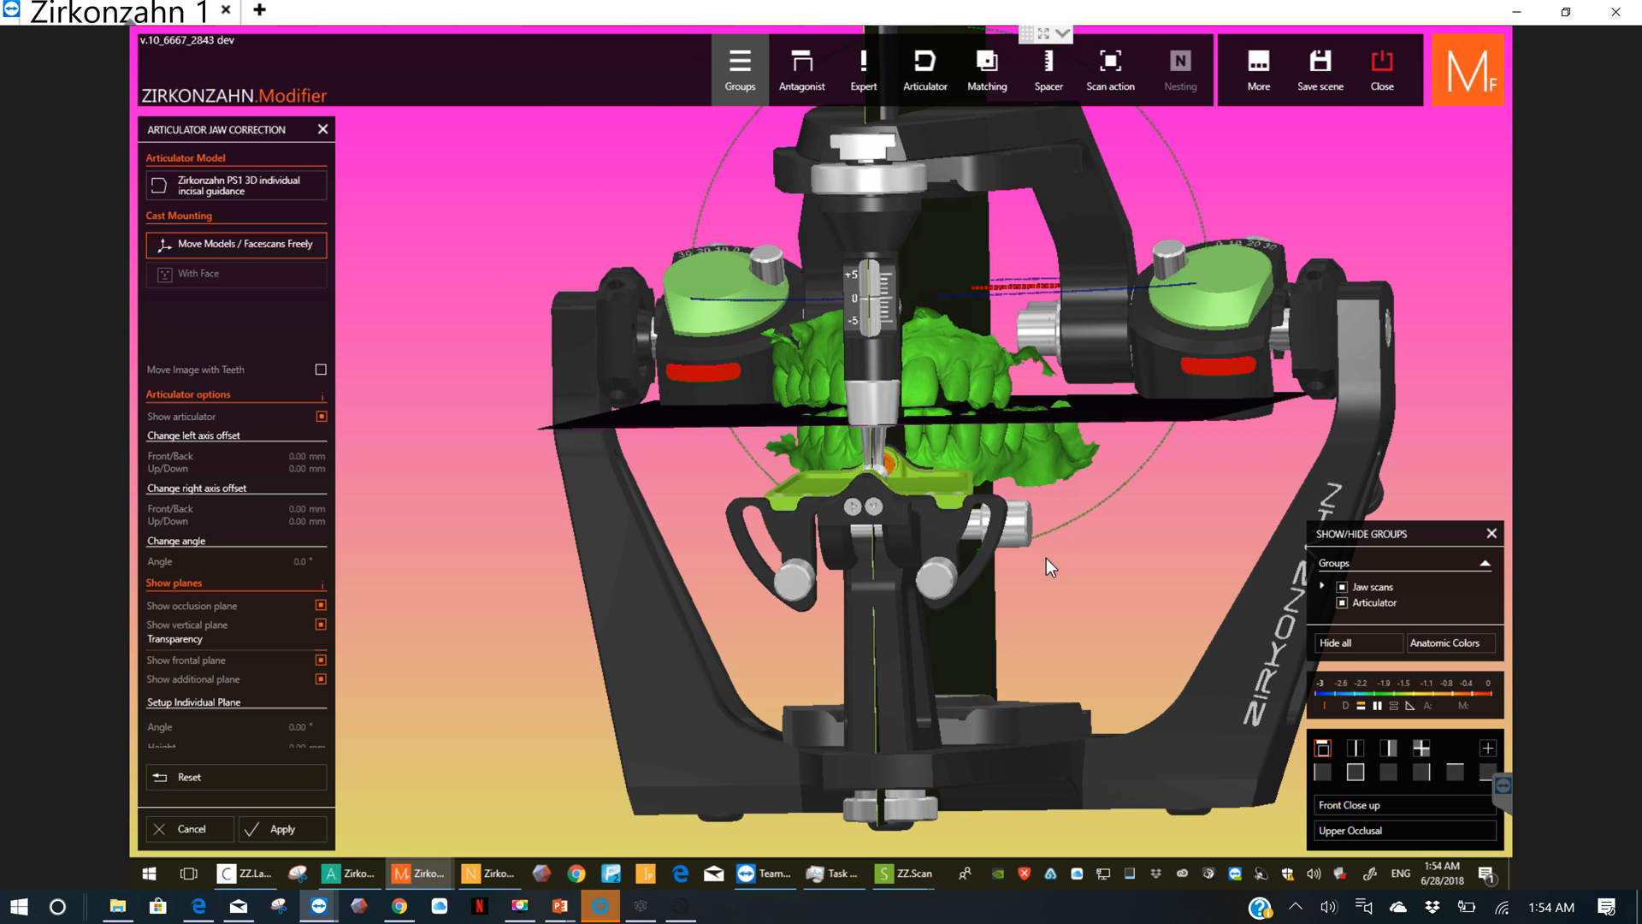
pyautogui.moveTo(1050, 557); pyautogui.dragTo(1115, 559, button='right')
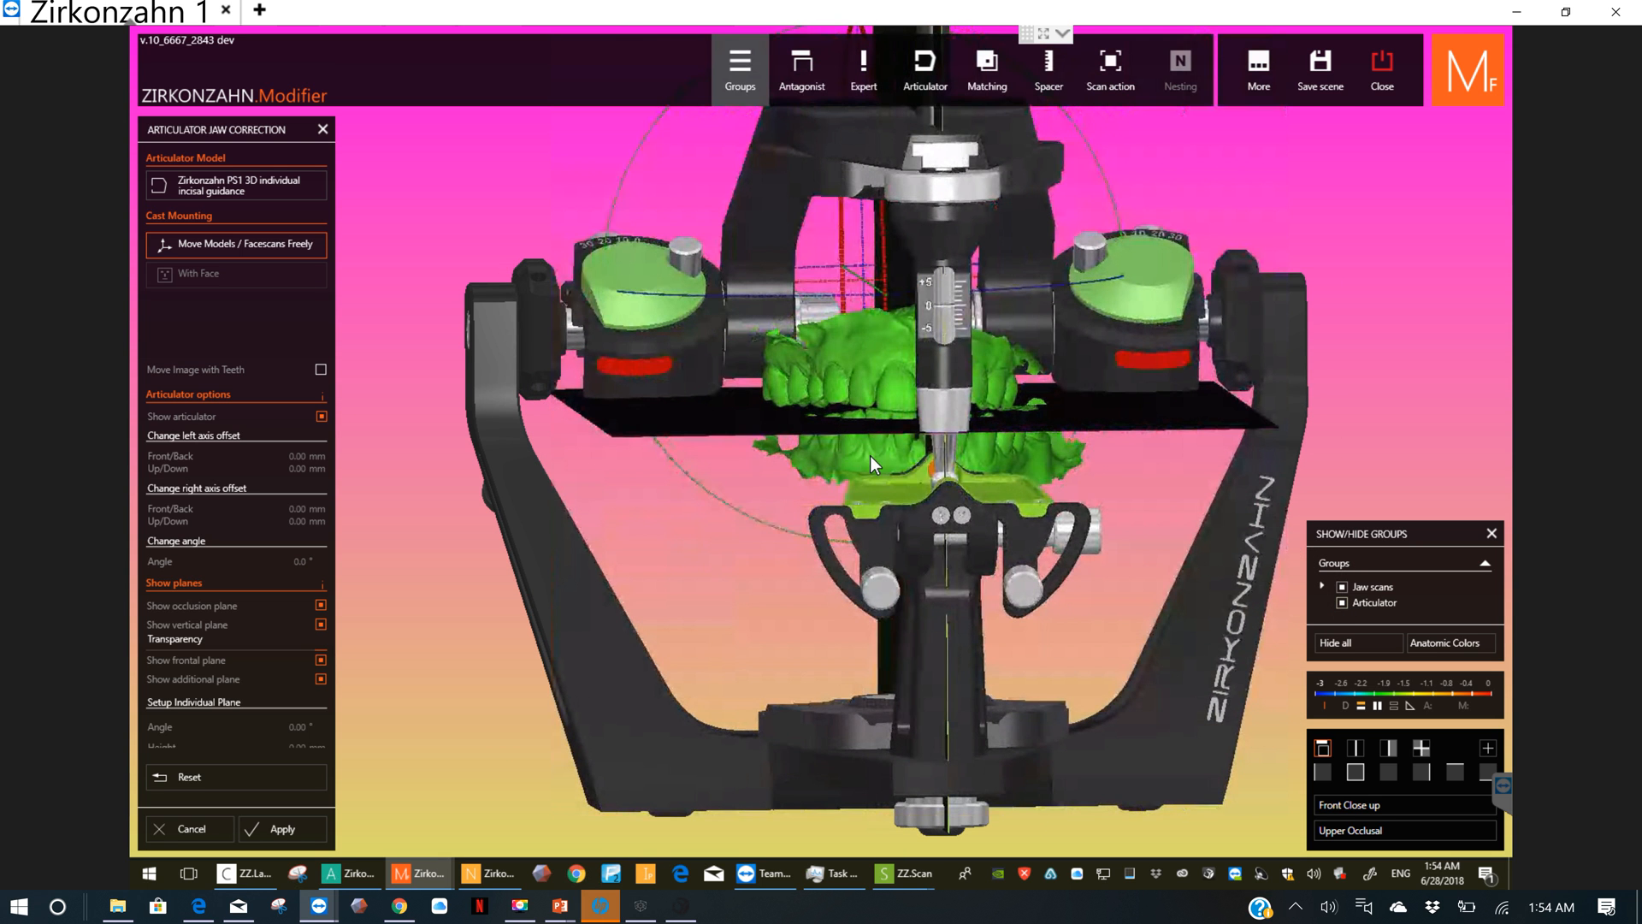
pyautogui.moveTo(870, 455); pyautogui.dragTo(954, 424, button='right')
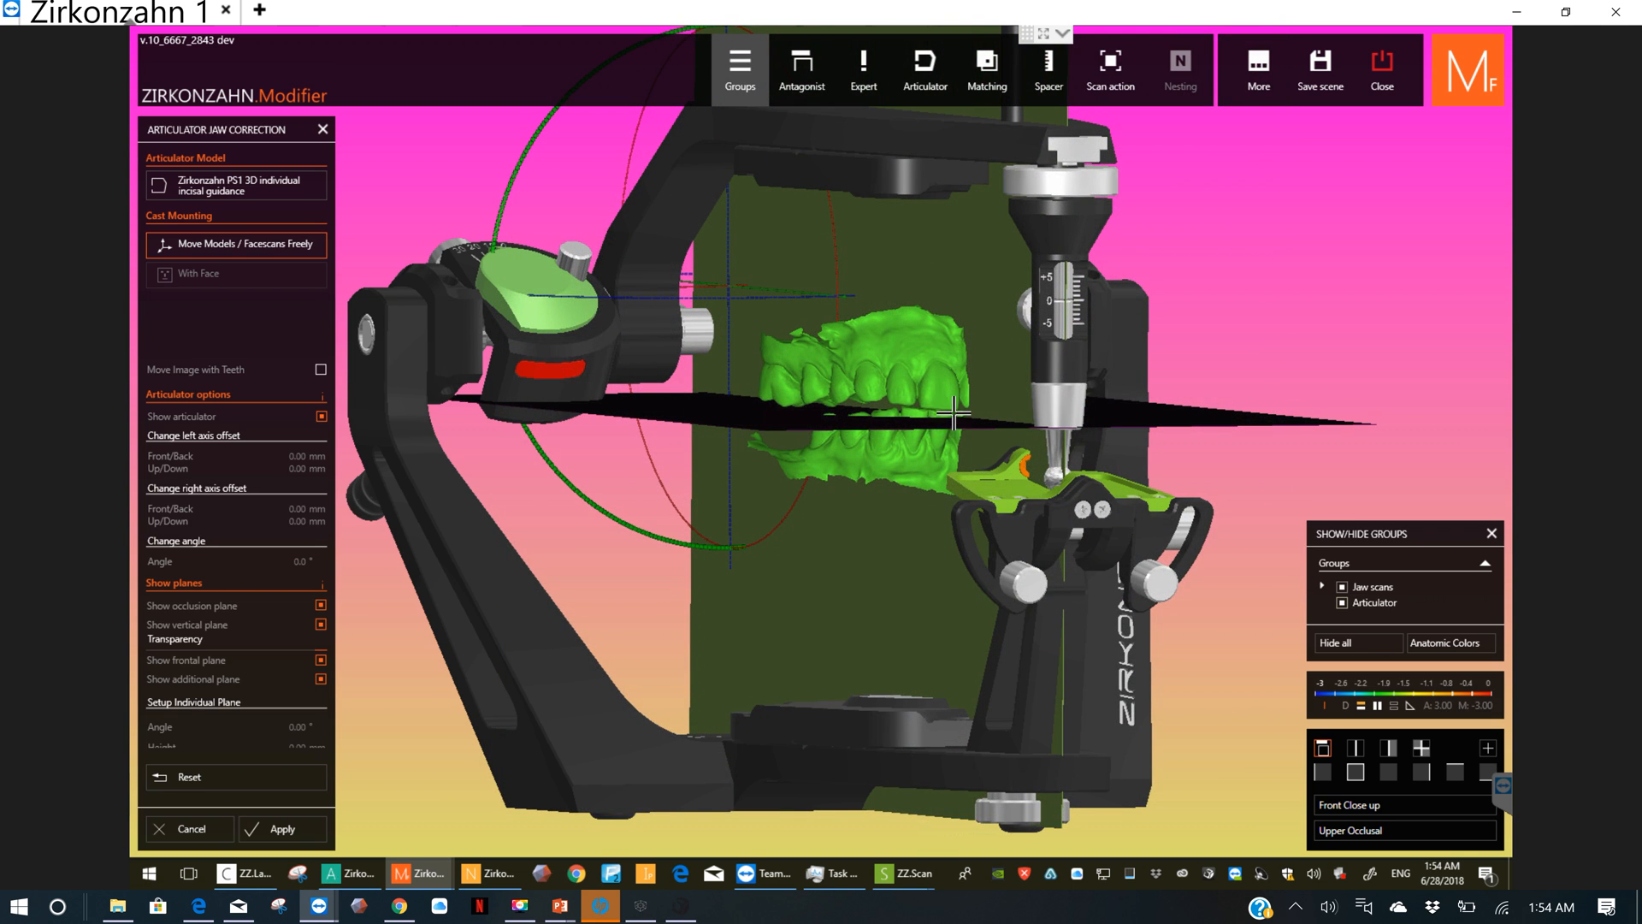
pyautogui.moveTo(881, 489); pyautogui.dragTo(762, 362, button='right')
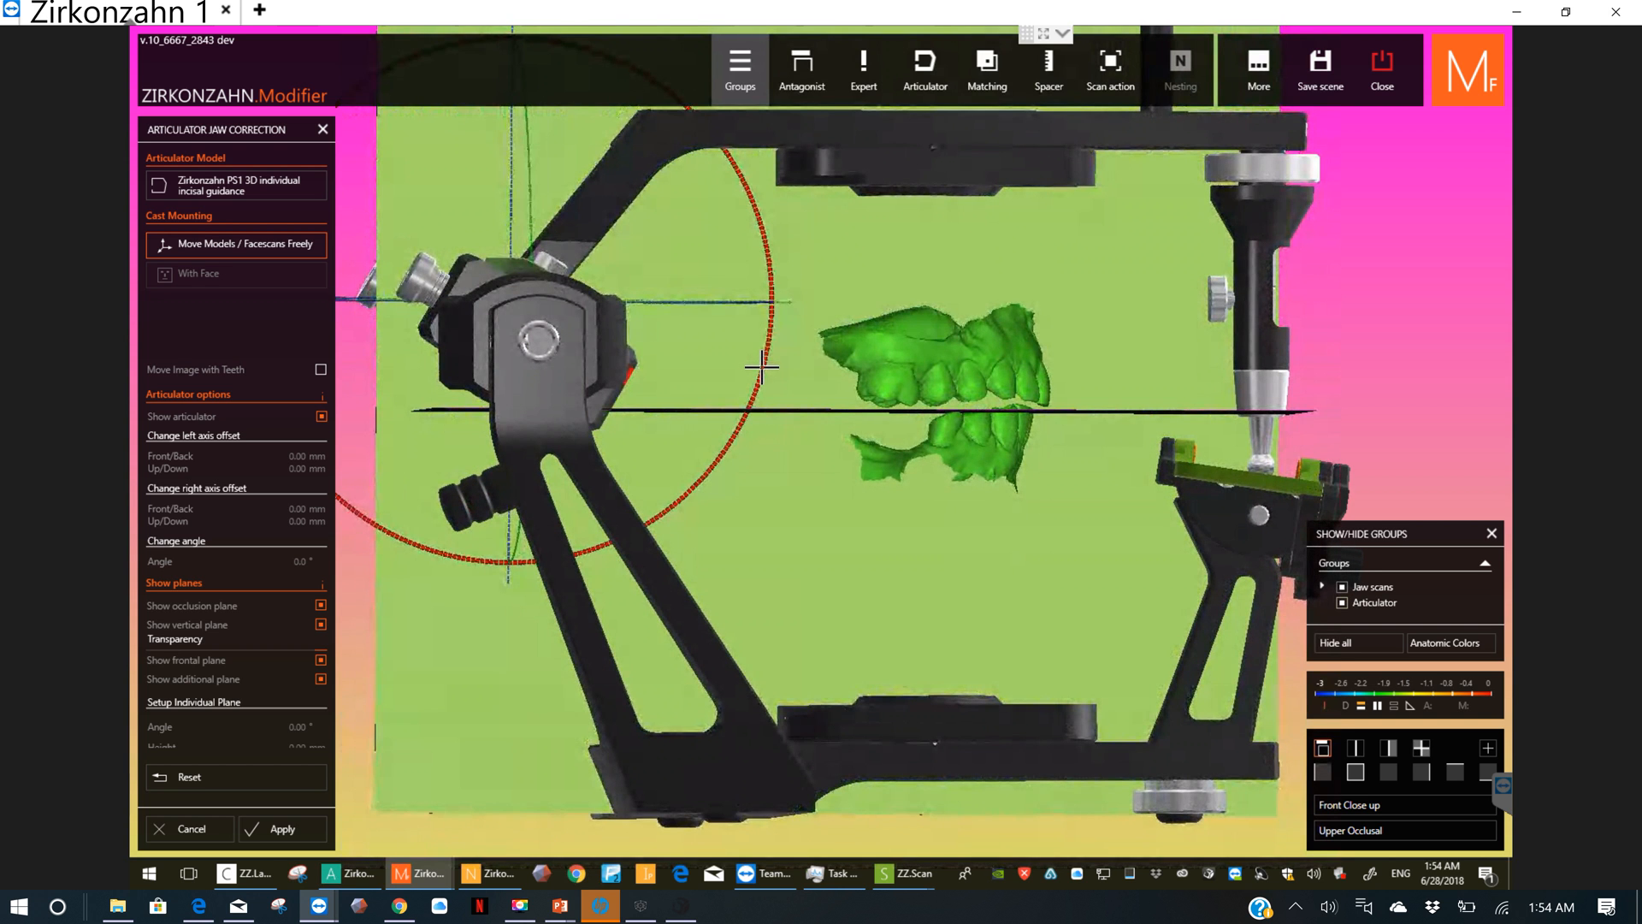
# Step: Tilt the jaw models slightly, raise them to just above the occlusion plane, and nudge them sideways in the front view
pyautogui.moveTo(762, 367); pyautogui.dragTo(759, 375)
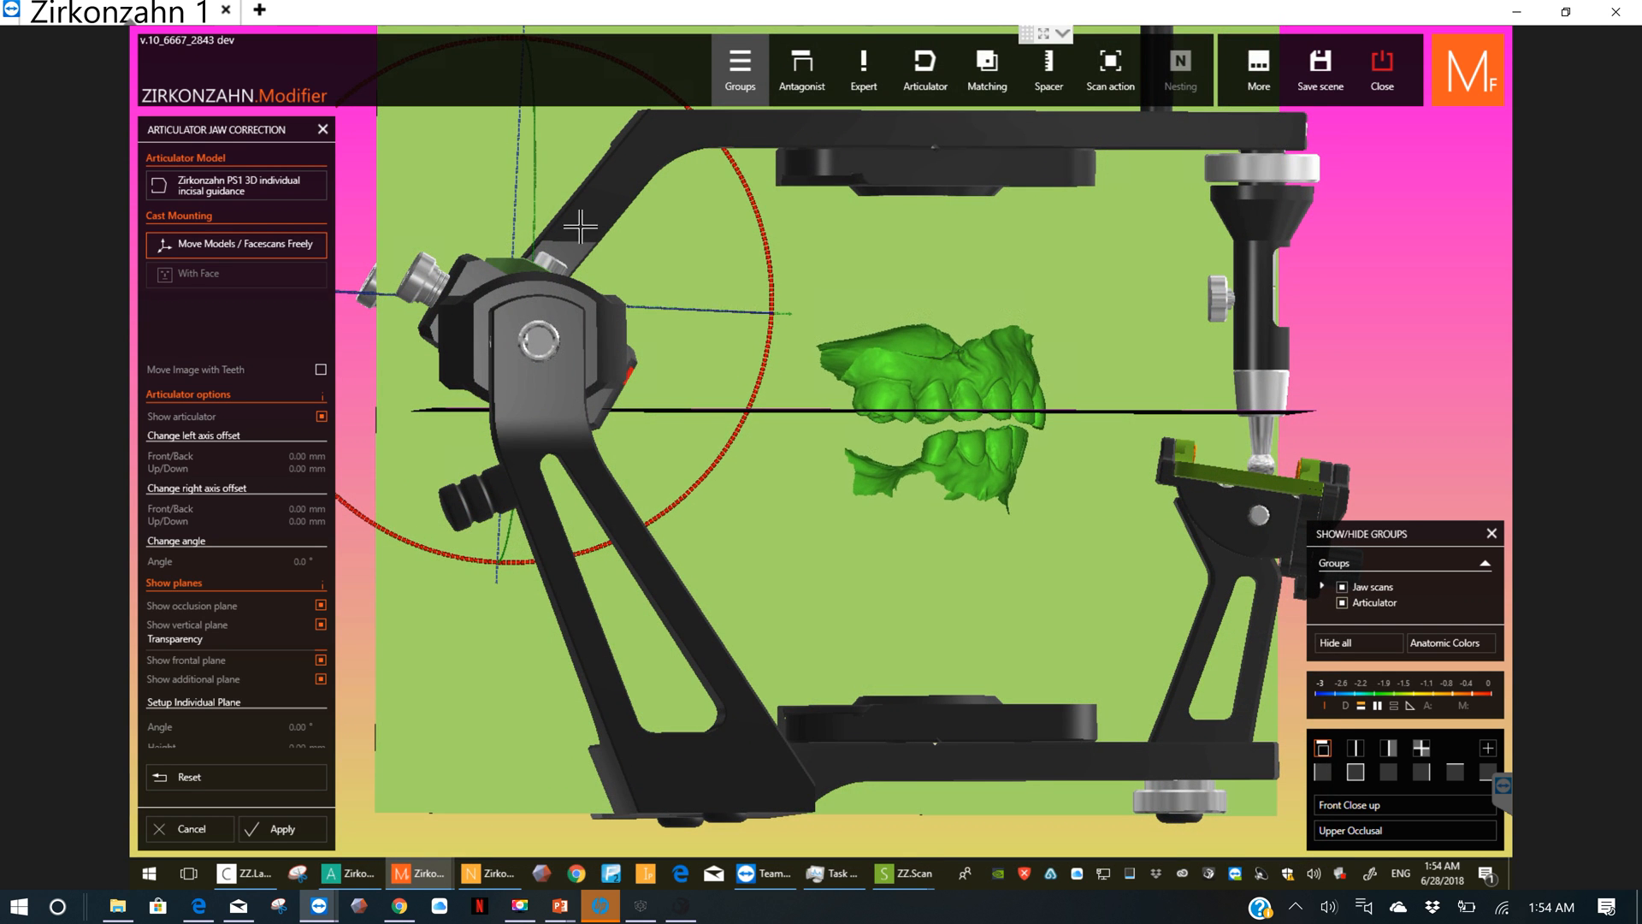
pyautogui.moveTo(514, 216); pyautogui.dragTo(526, 196)
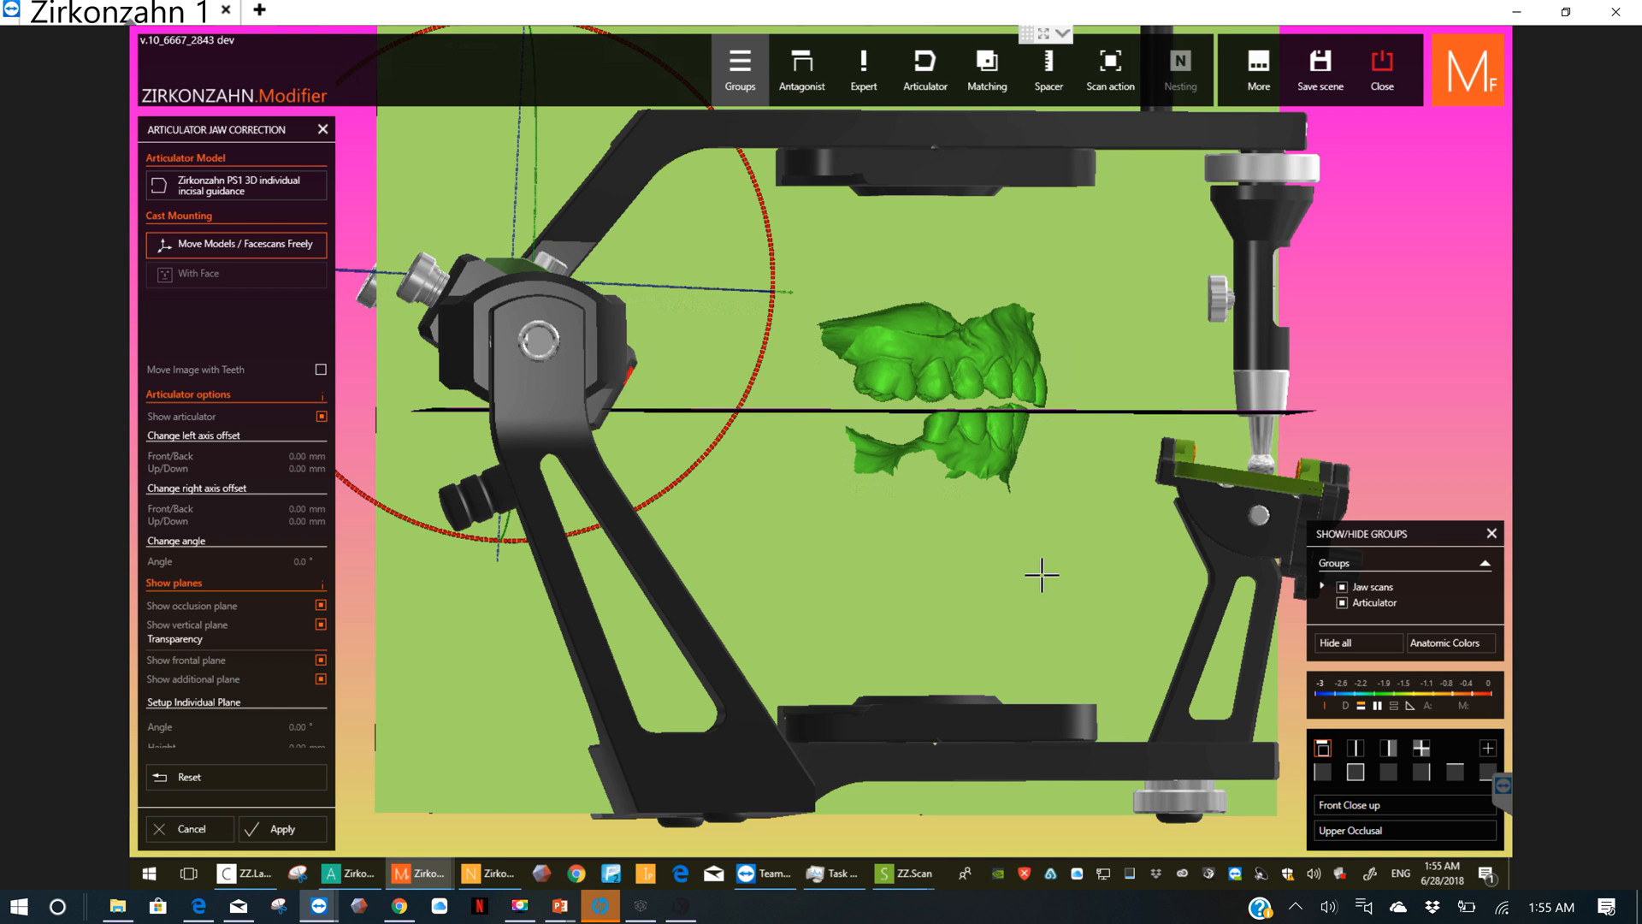
pyautogui.click(1362, 768)
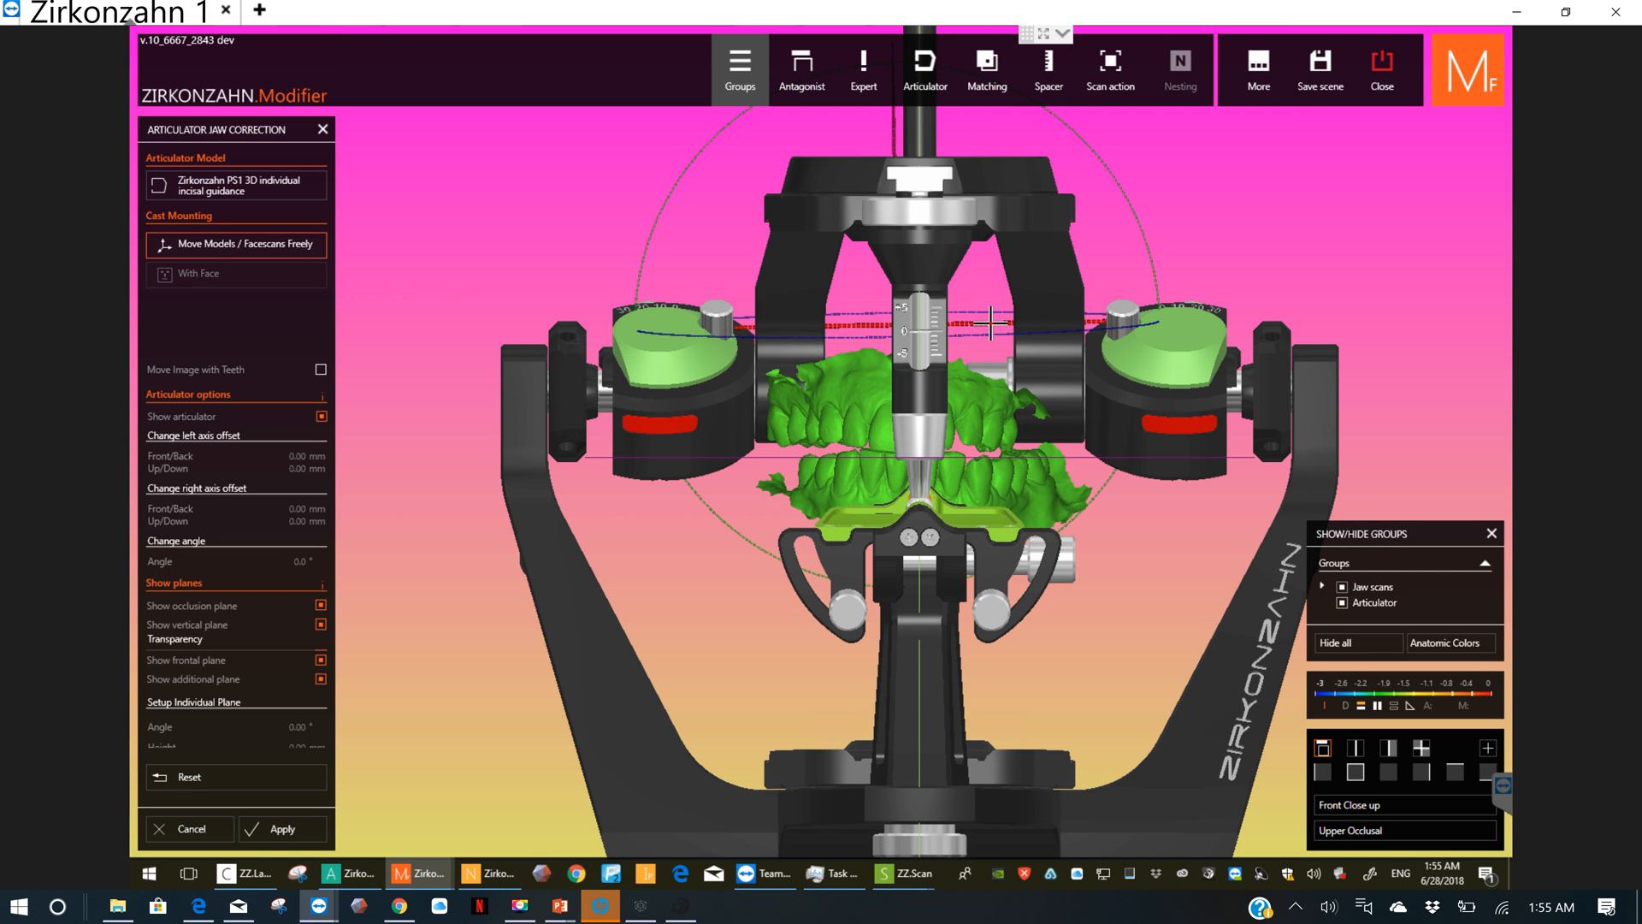
pyautogui.moveTo(990, 323); pyautogui.dragTo(1000, 326)
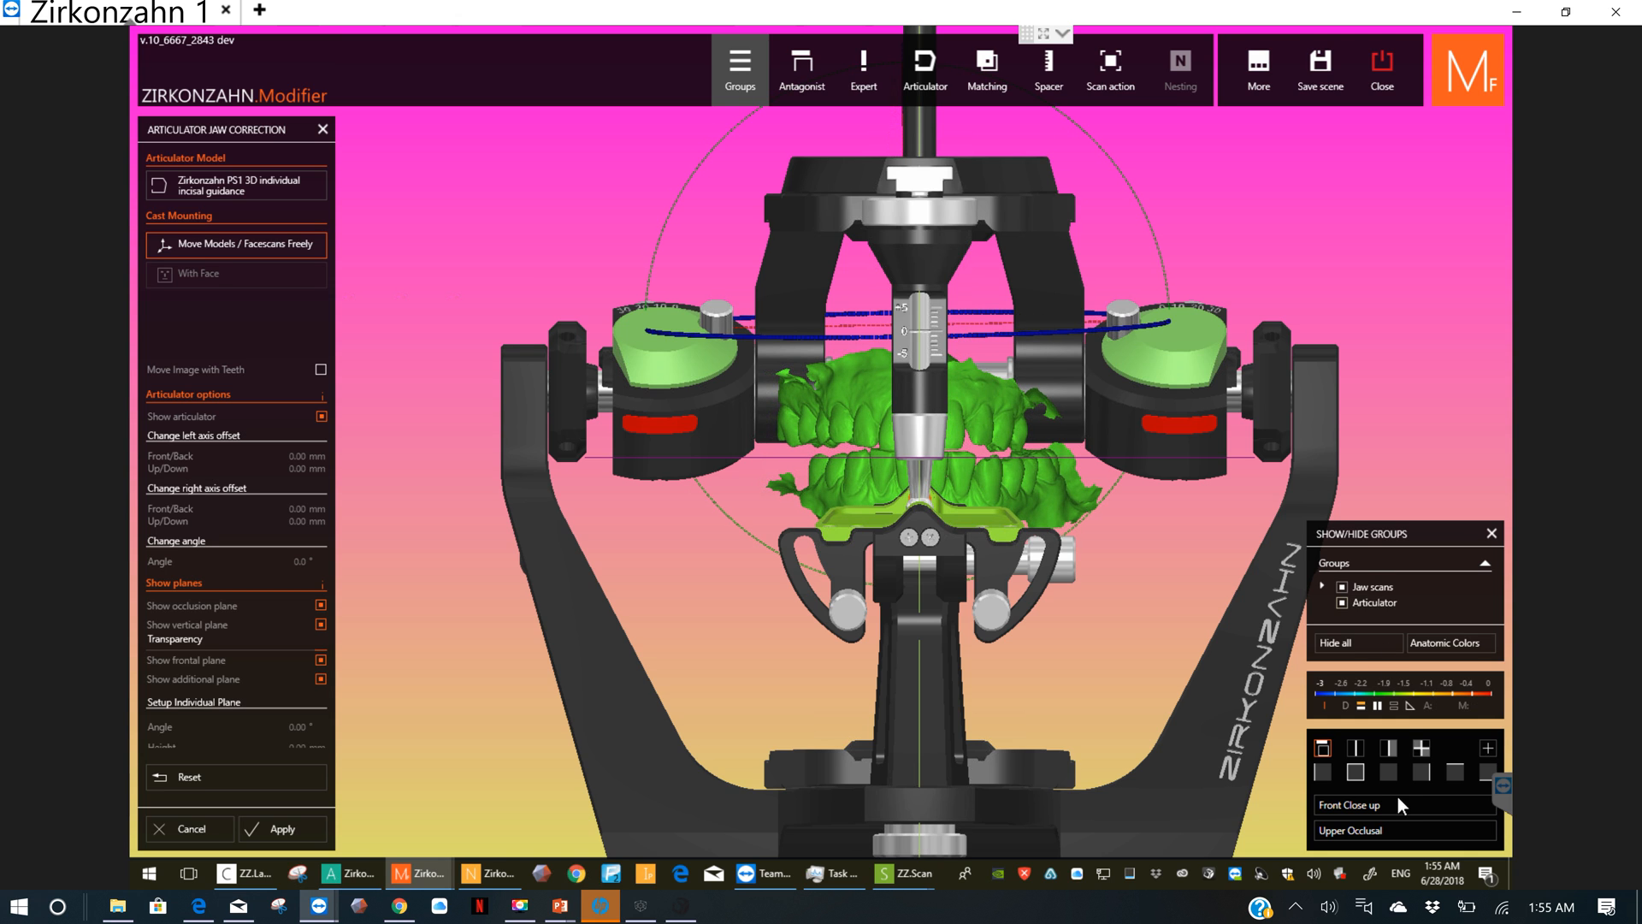
# Step: Hide the articulator's upper arm and mounting plates that cover the upper jaw in the view from above
pyautogui.click(1454, 772)
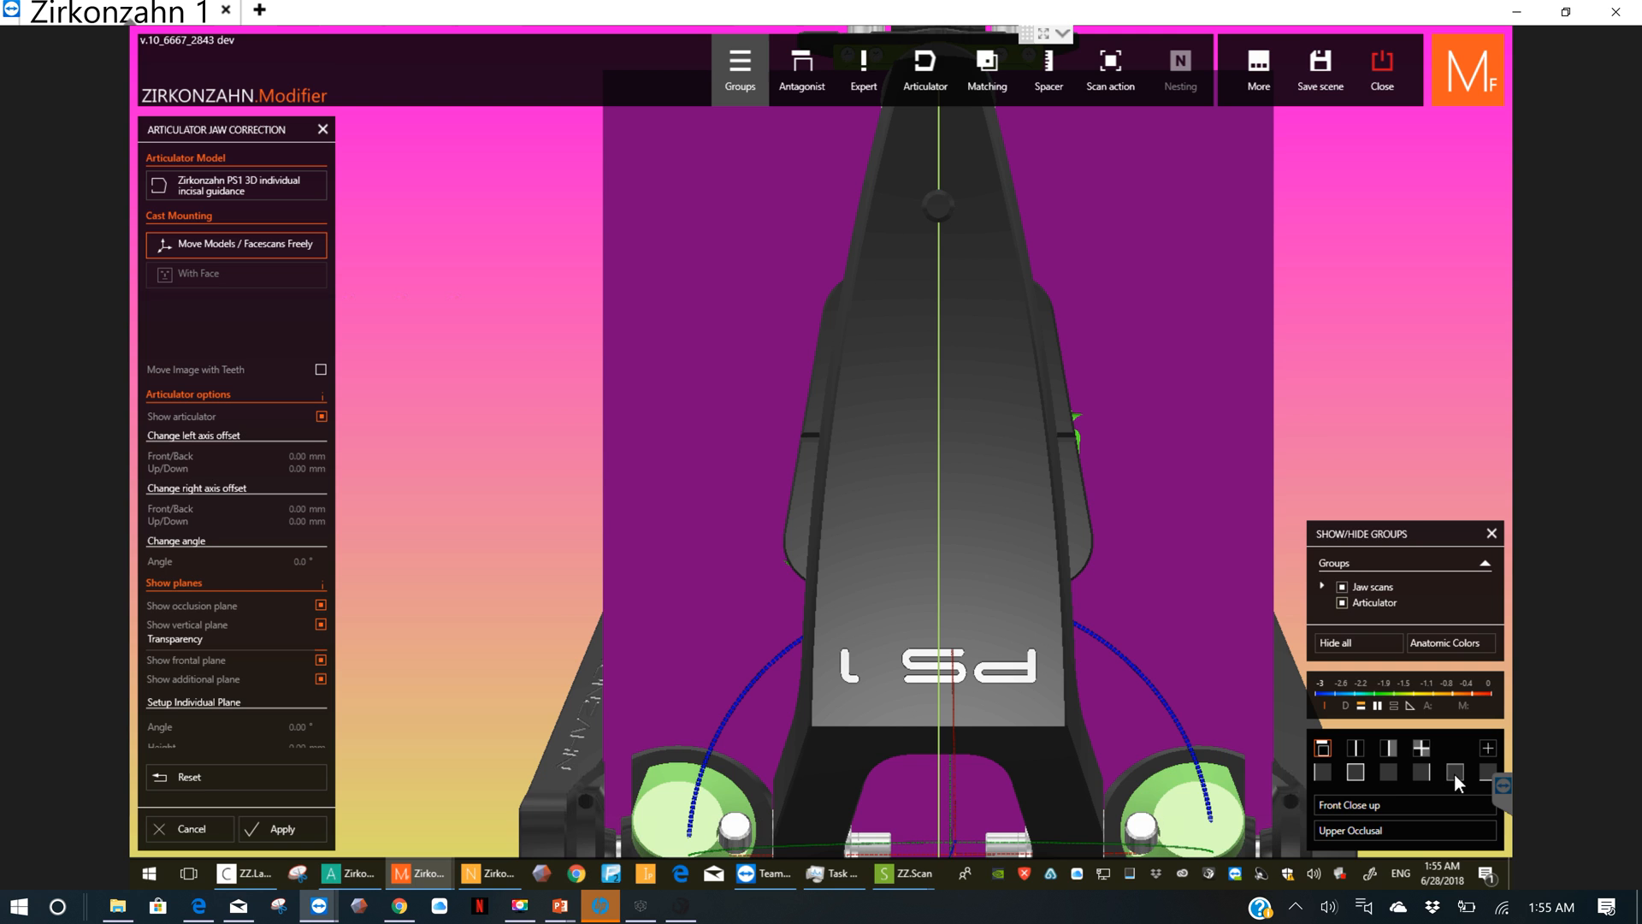
pyautogui.keyDown('ctrl'); pyautogui.click(1011, 590); pyautogui.keyUp('ctrl')
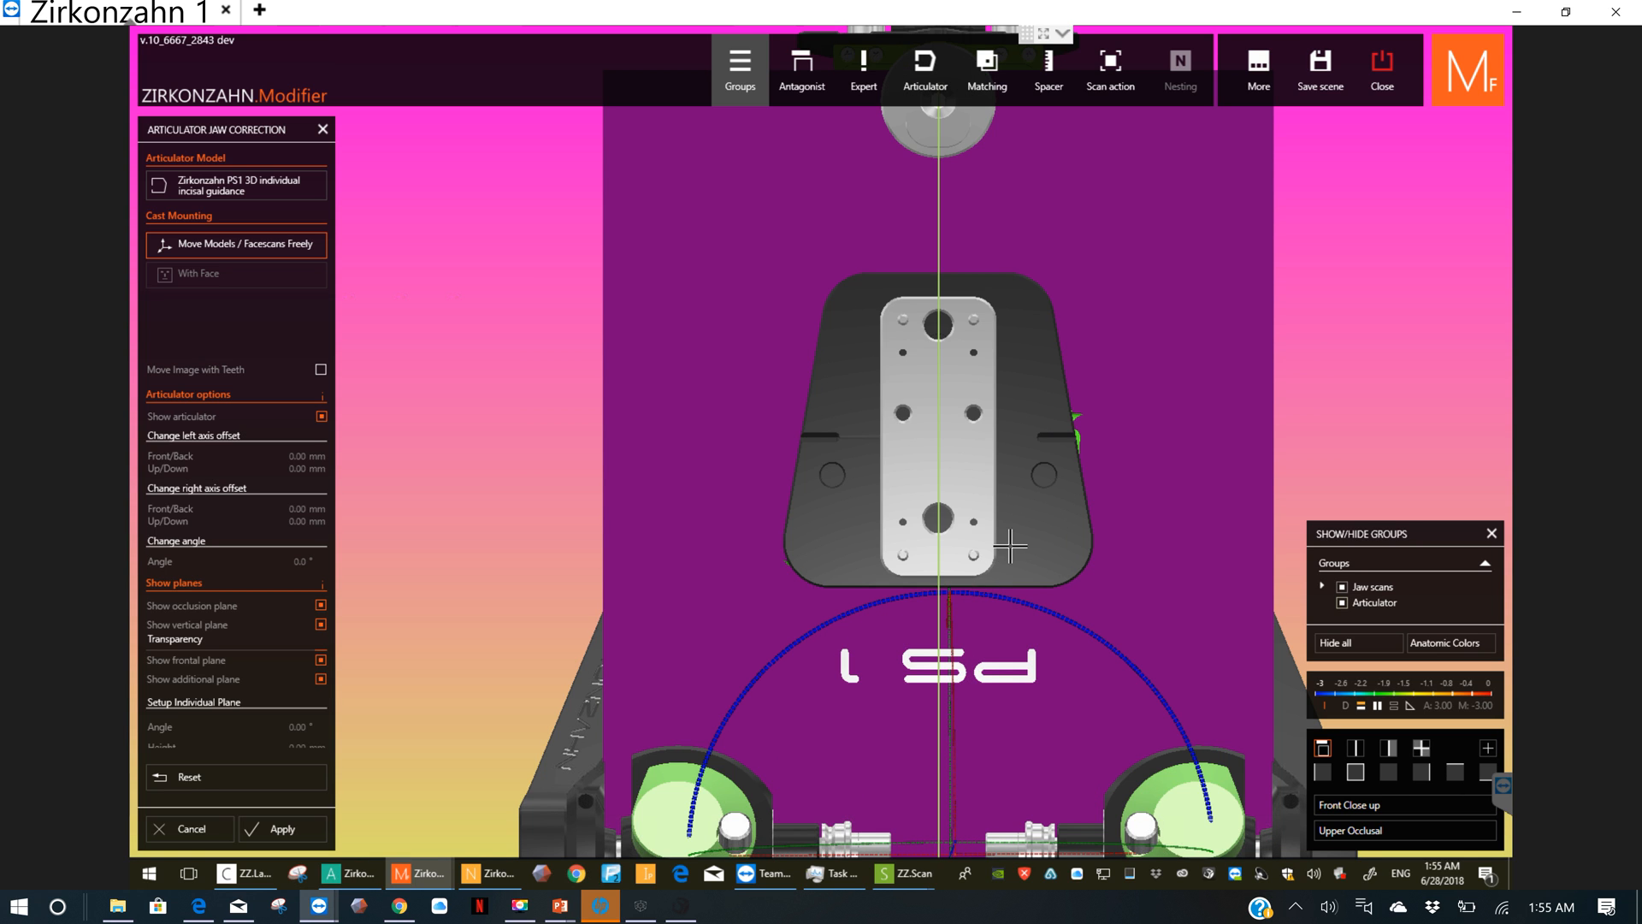
pyautogui.keyDown('ctrl'); pyautogui.click(1011, 546); pyautogui.keyUp('ctrl')
pyautogui.keyDown('ctrl'); pyautogui.click(979, 487); pyautogui.keyUp('ctrl')
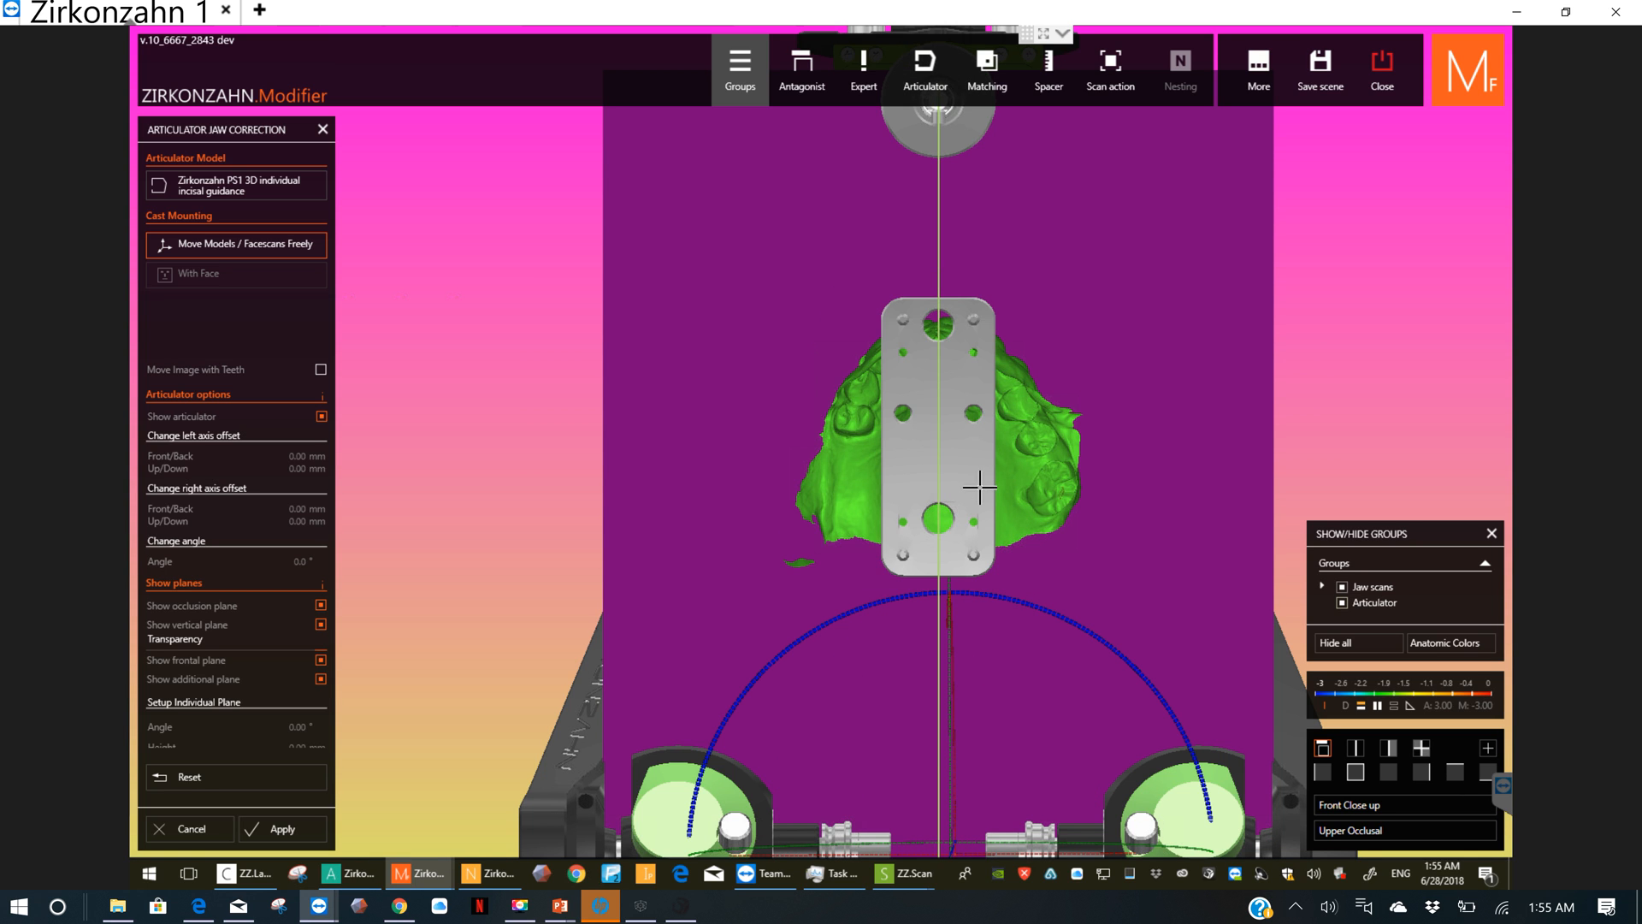
pyautogui.keyDown('ctrl'); pyautogui.click(979, 487); pyautogui.keyUp('ctrl')
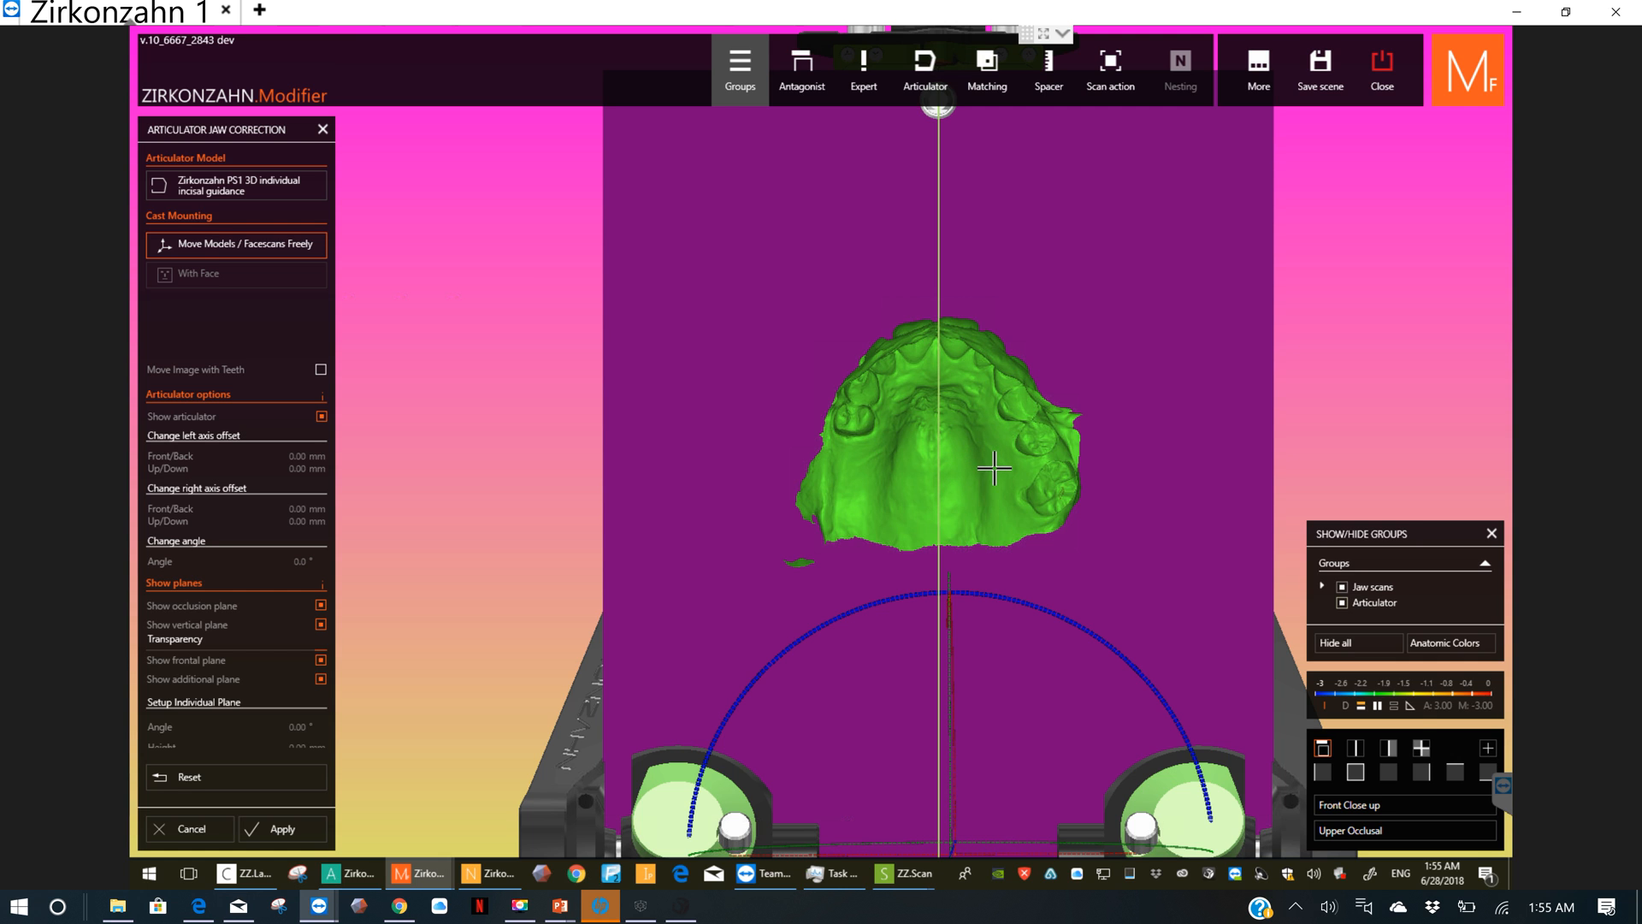
# Step: Check the jaw models against the reference planes from above, the front and the side, and apply the articulator jaw correction
pyautogui.scroll(2, 994, 467)
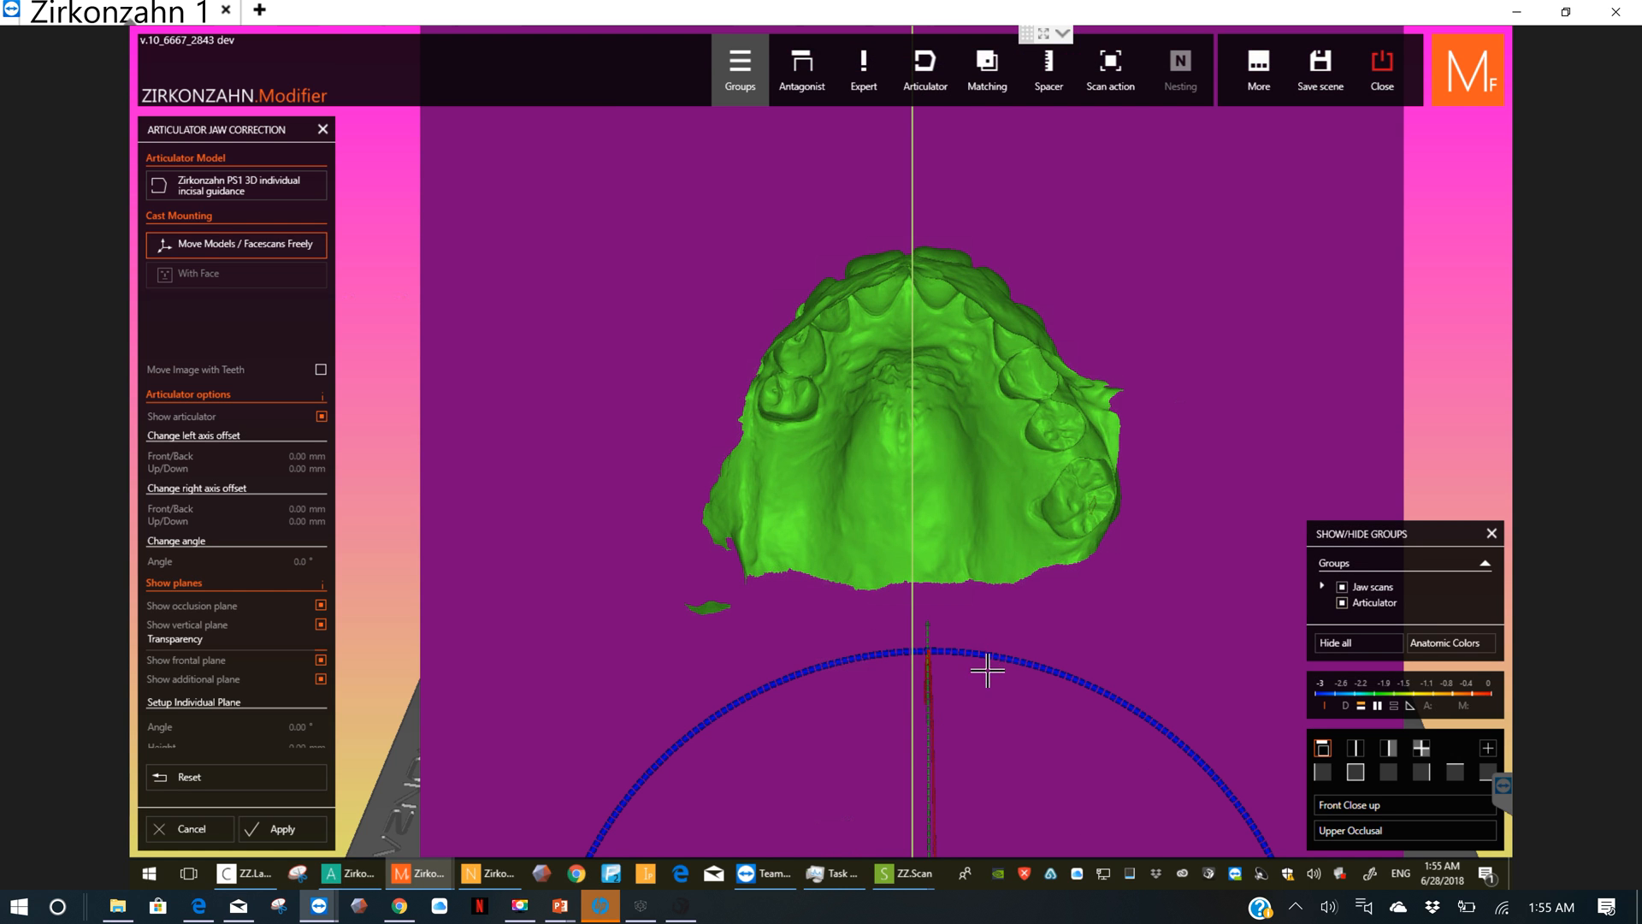
pyautogui.scroll(-2, 988, 676)
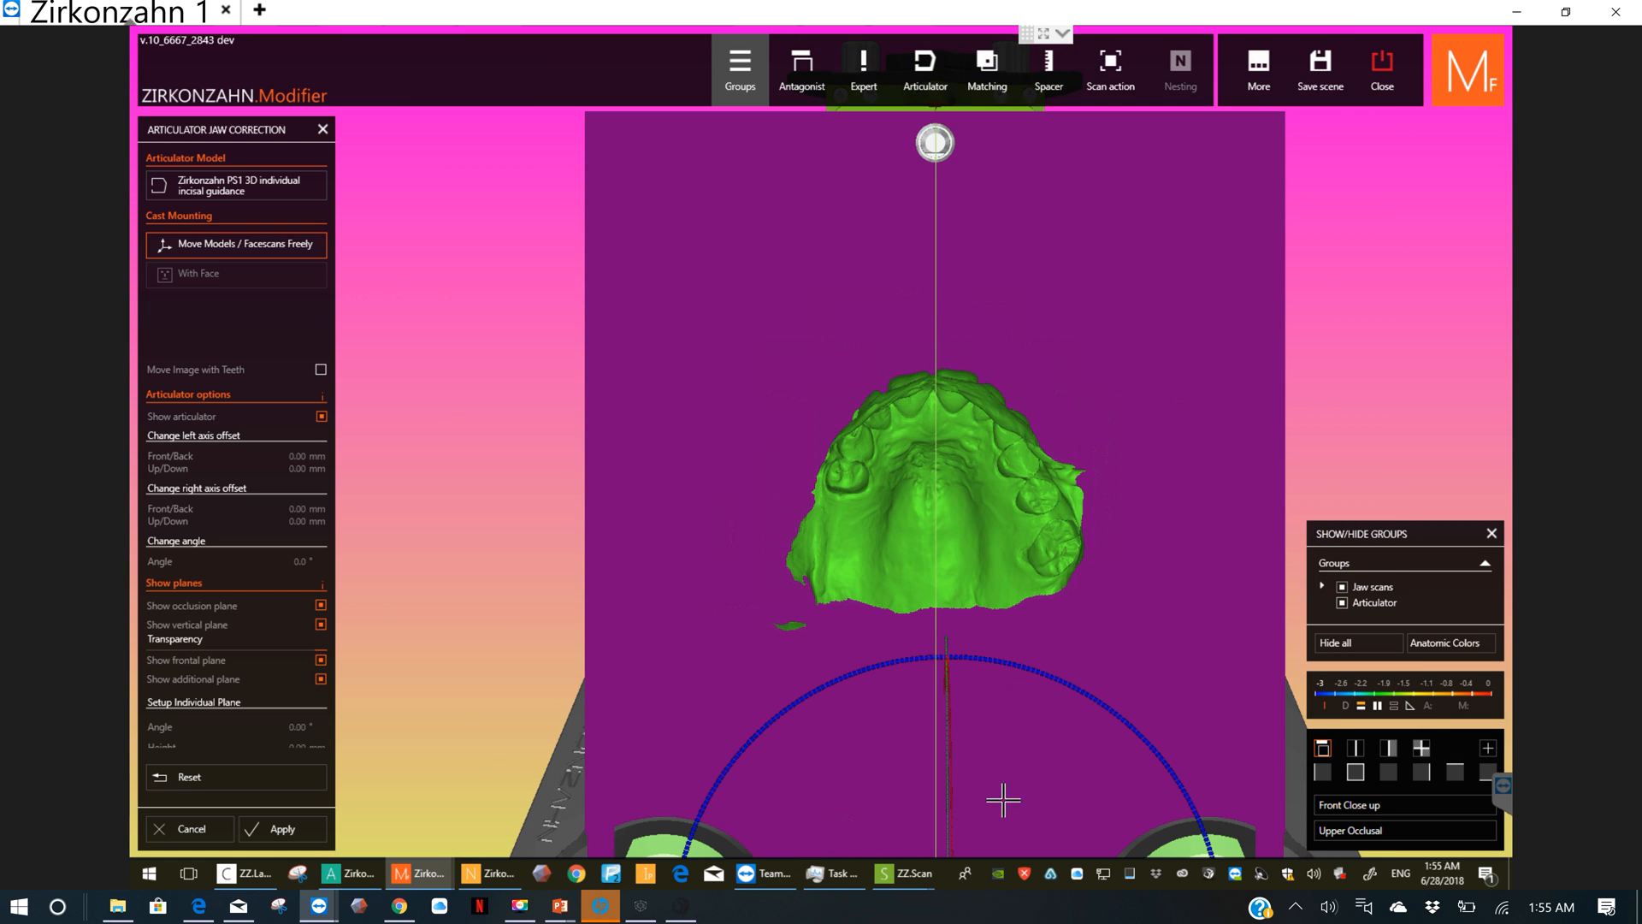
pyautogui.scroll(-2, 1015, 800)
pyautogui.middleClick(1028, 804)
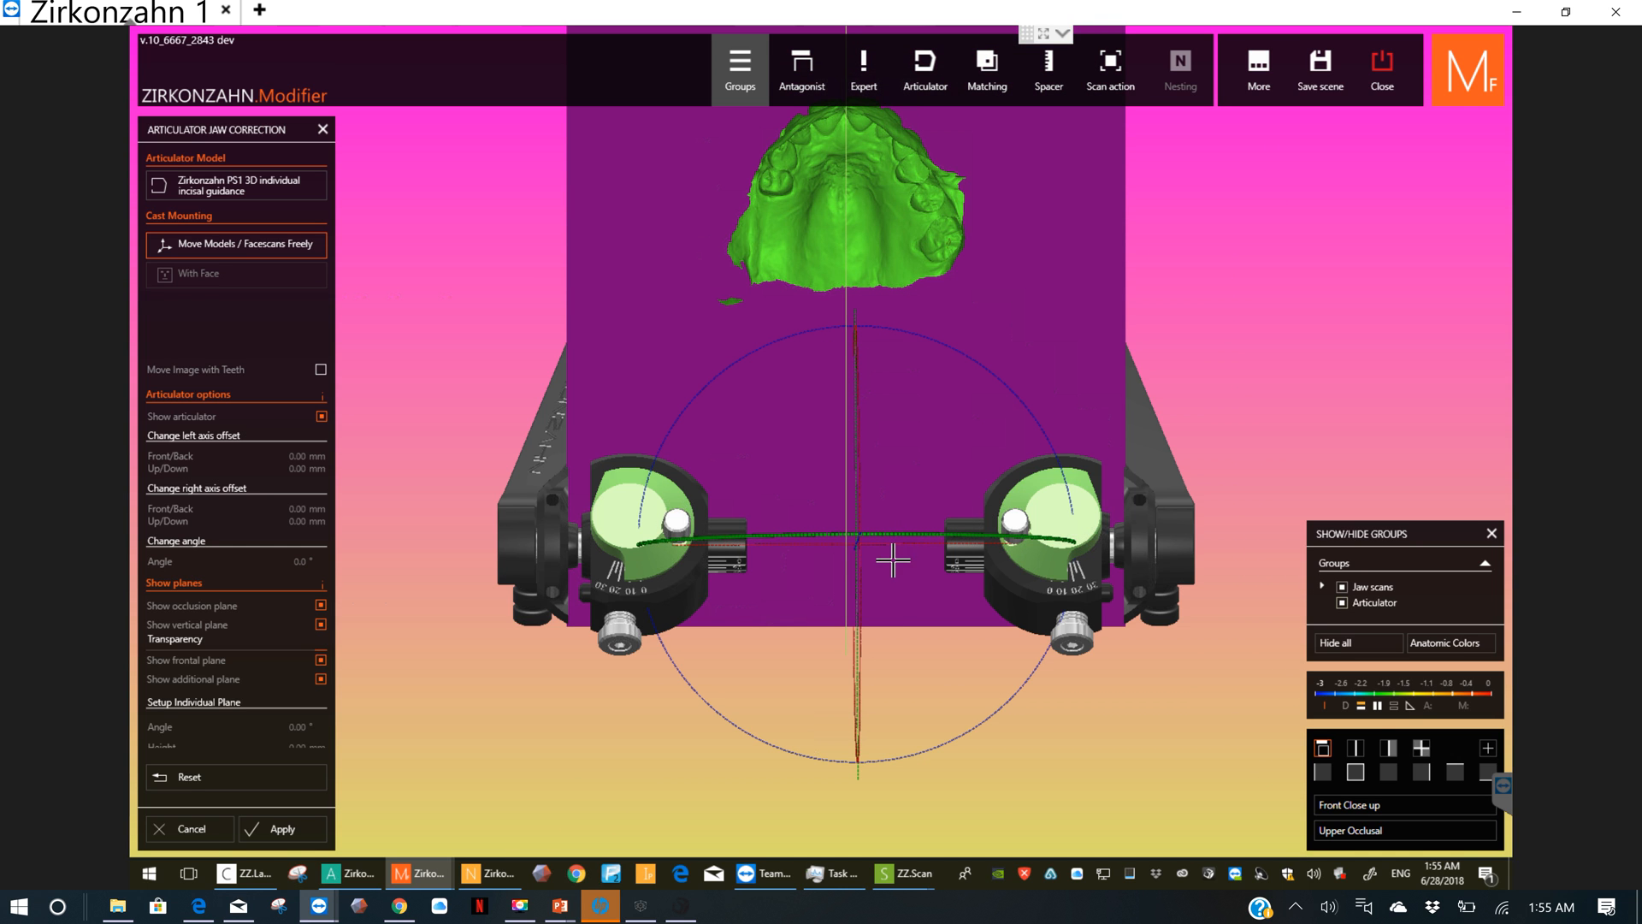
pyautogui.moveTo(893, 580); pyautogui.dragTo(895, 506, button='right')
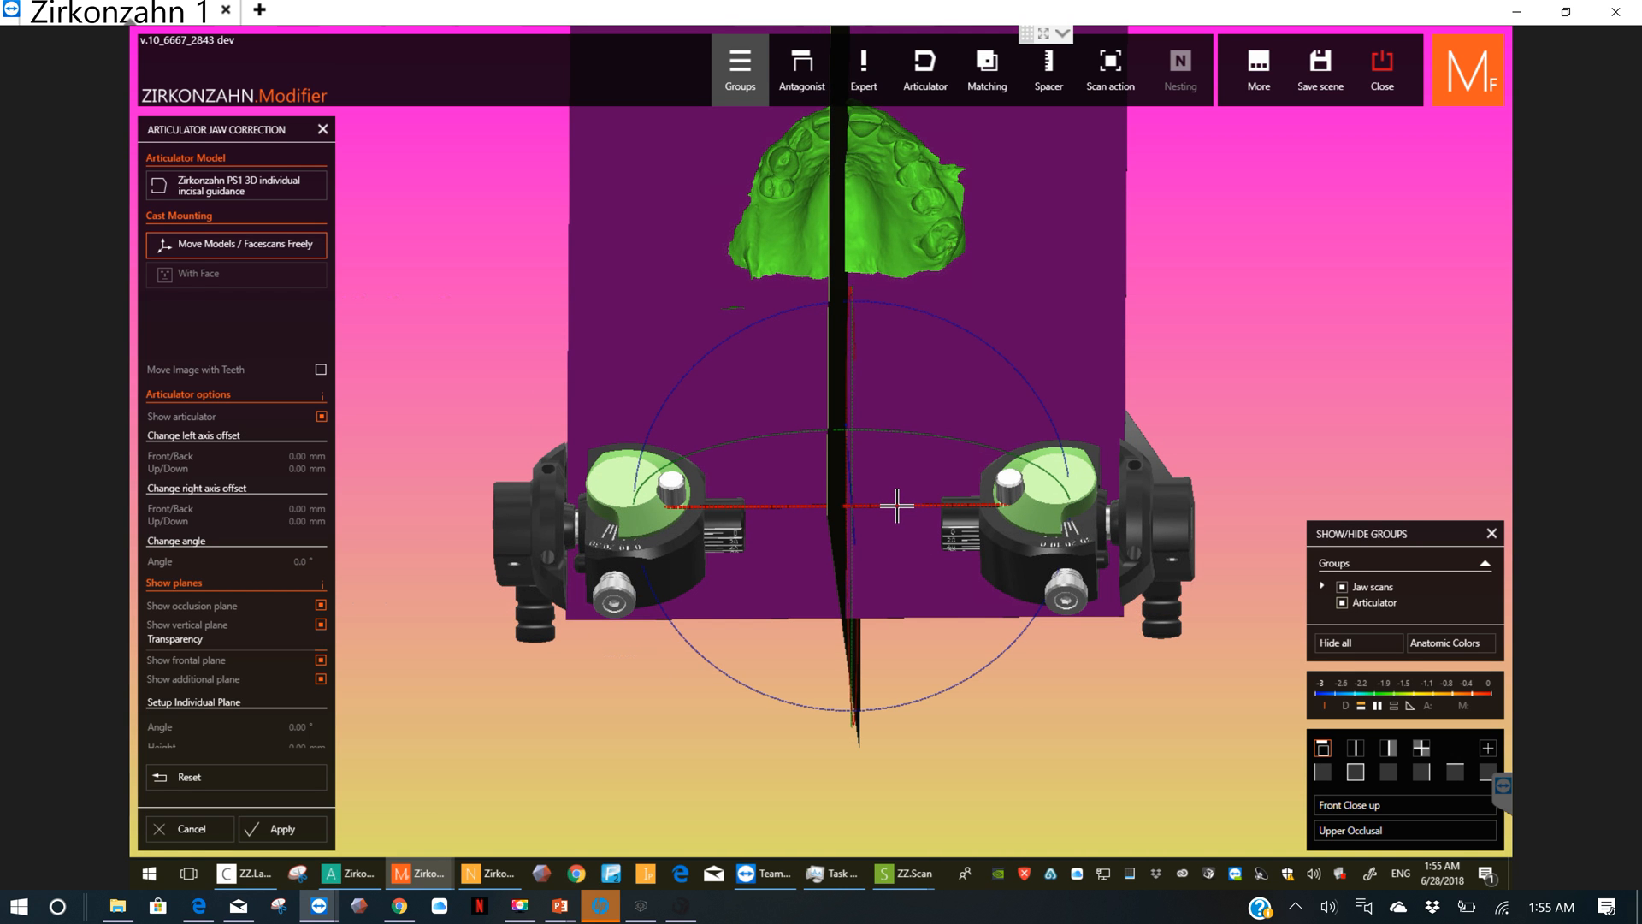
pyautogui.moveTo(929, 425); pyautogui.dragTo(891, 322, button='right')
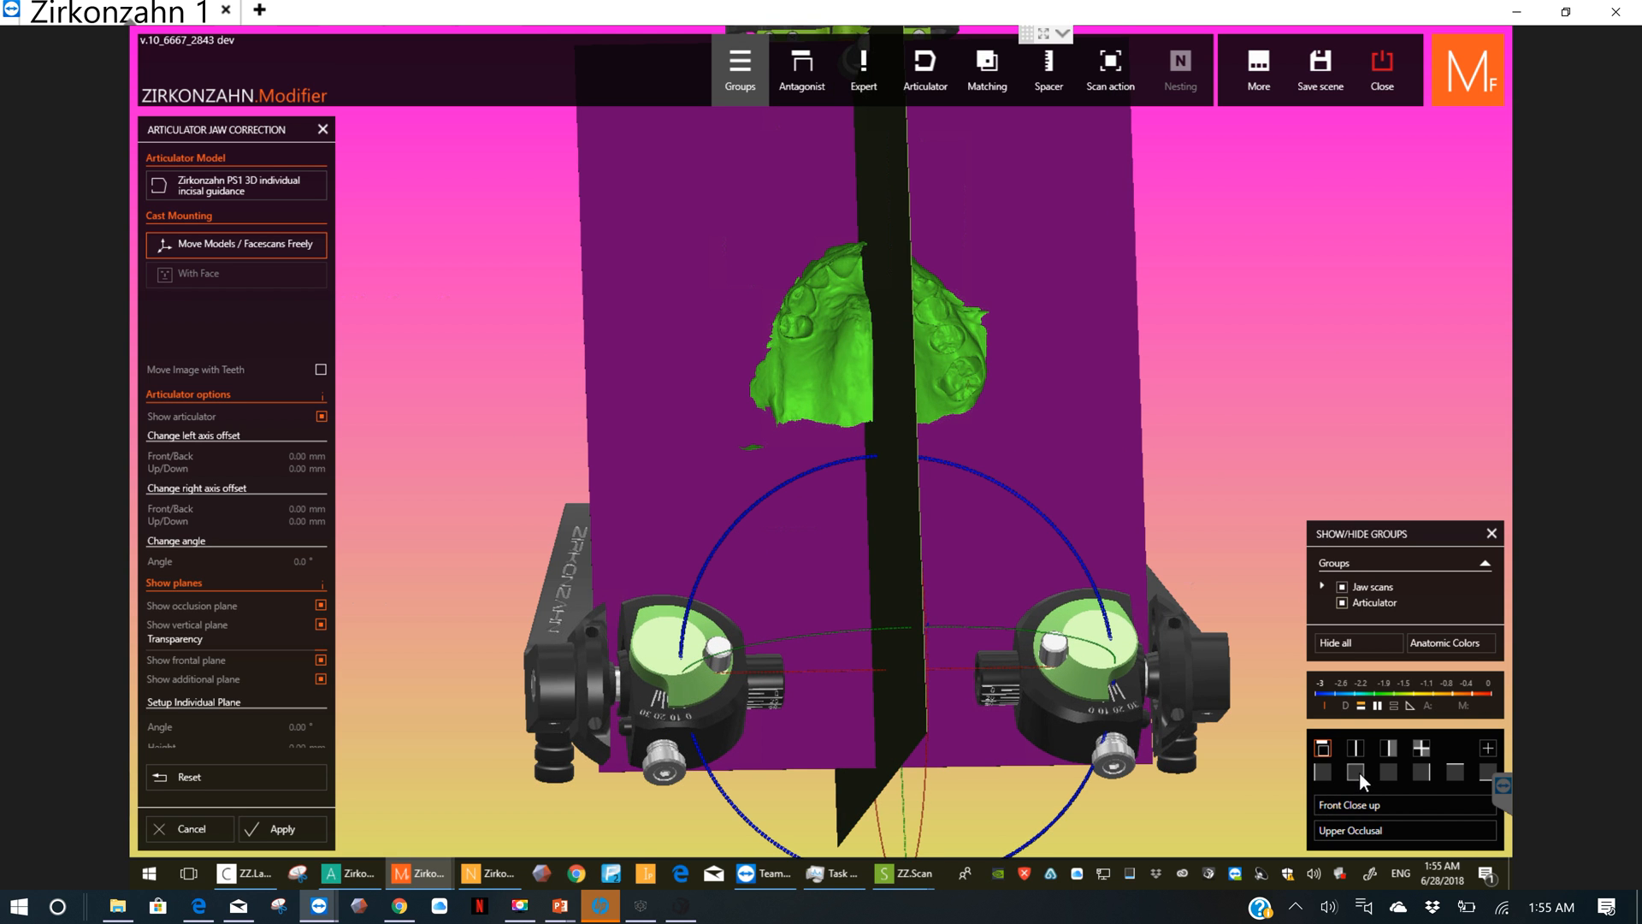
pyautogui.click(1357, 771)
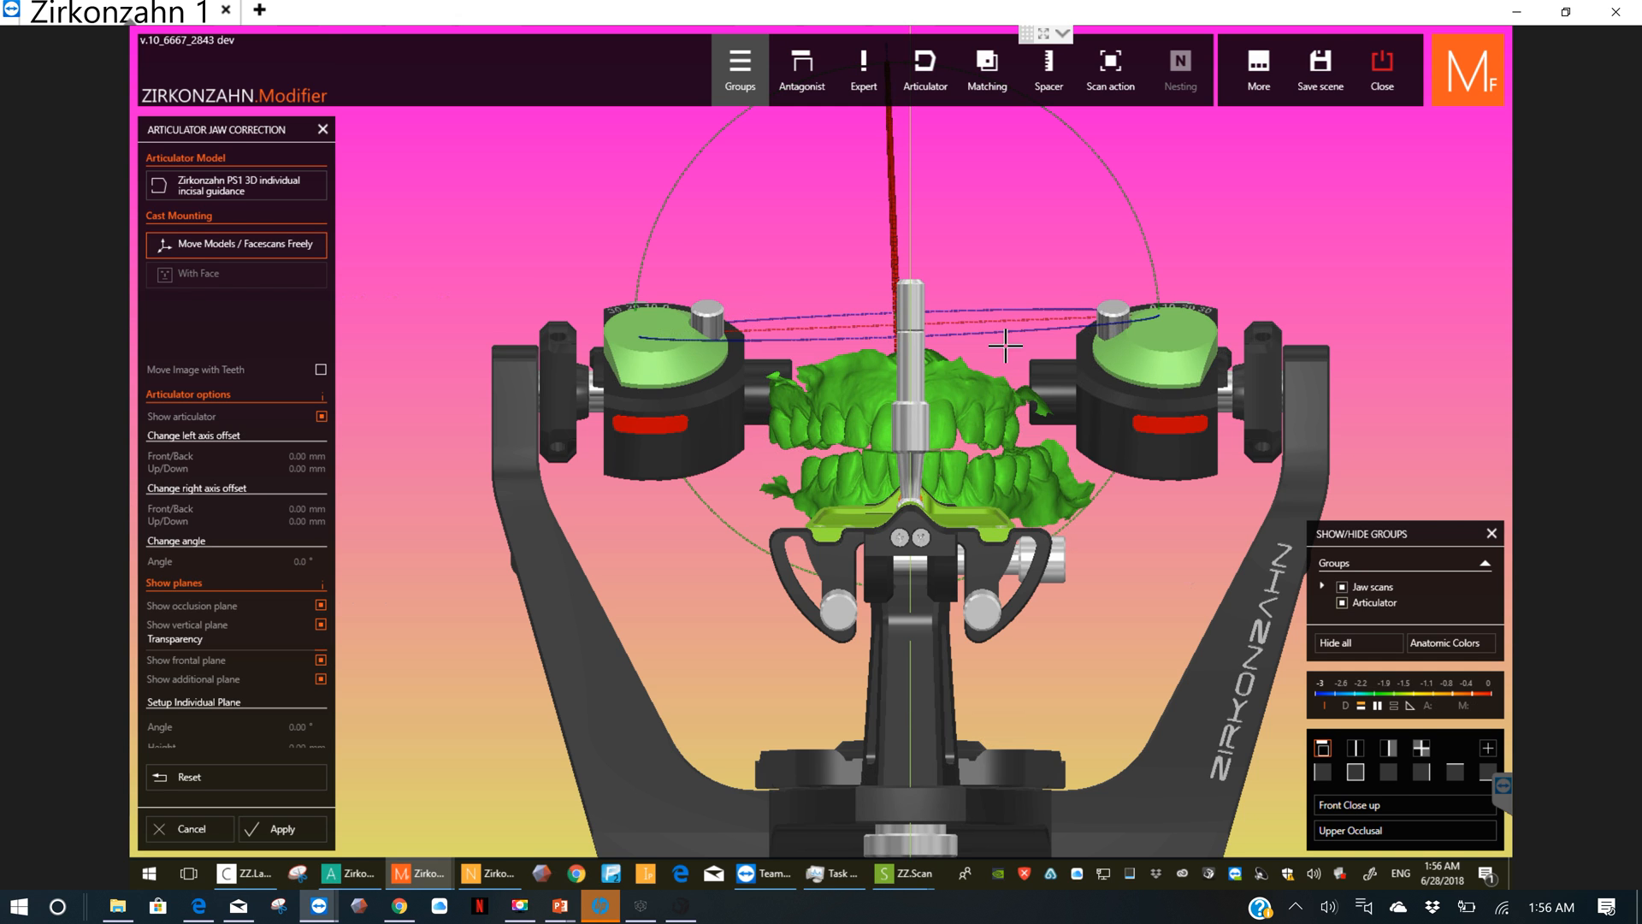
pyautogui.moveTo(1008, 350); pyautogui.dragTo(902, 484, button='right')
pyautogui.rightClick(901, 484)
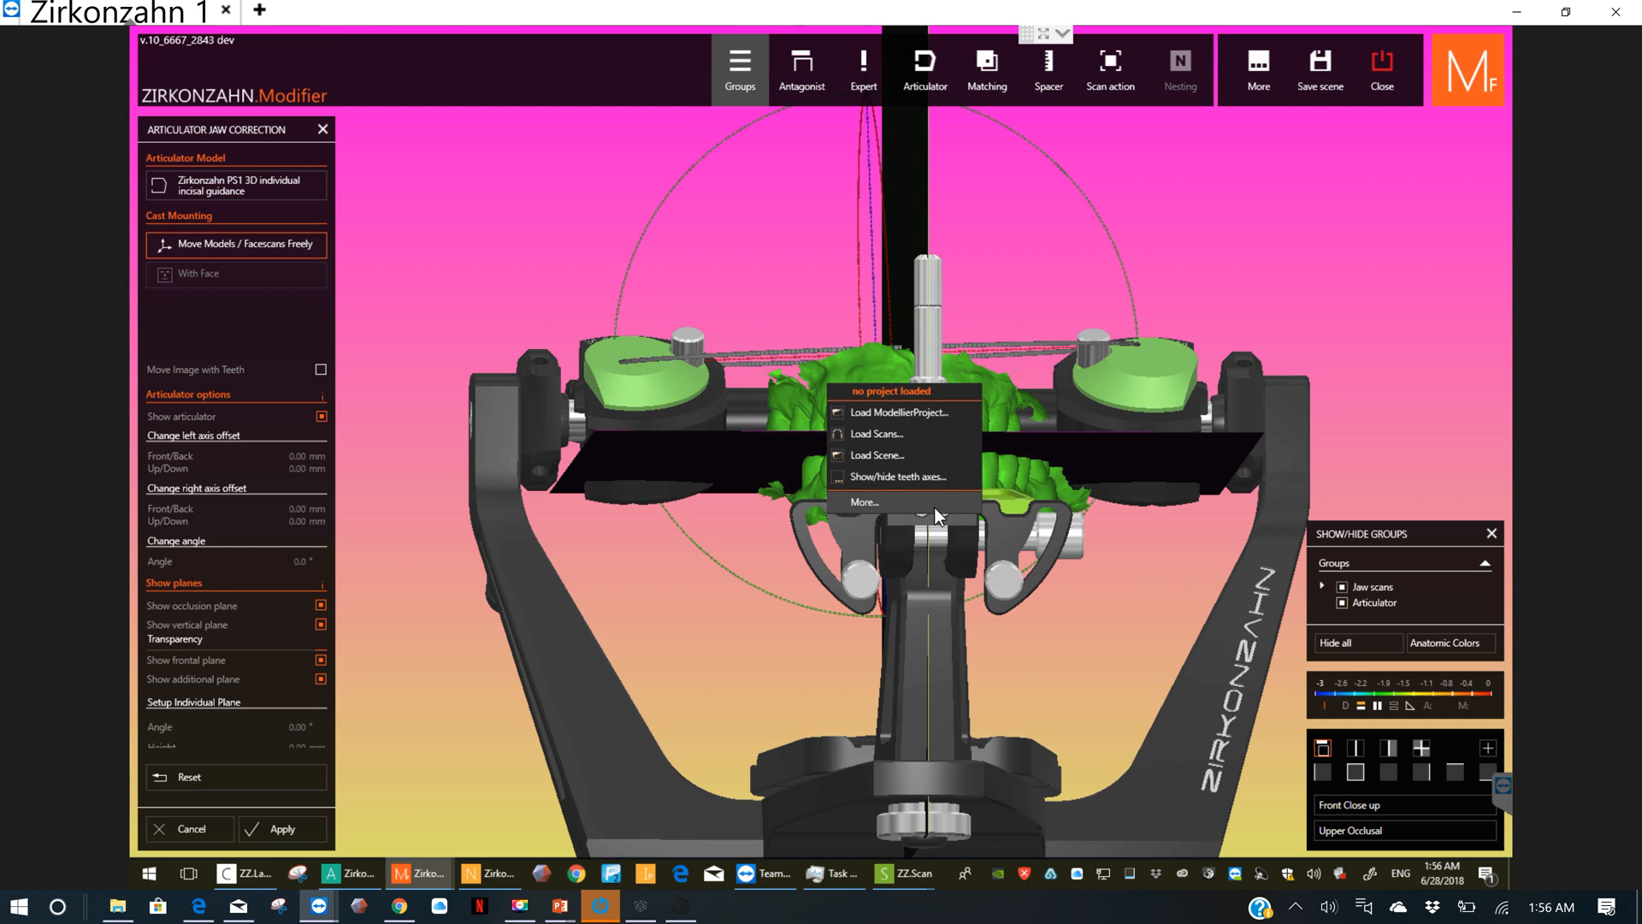
pyautogui.click(708, 691)
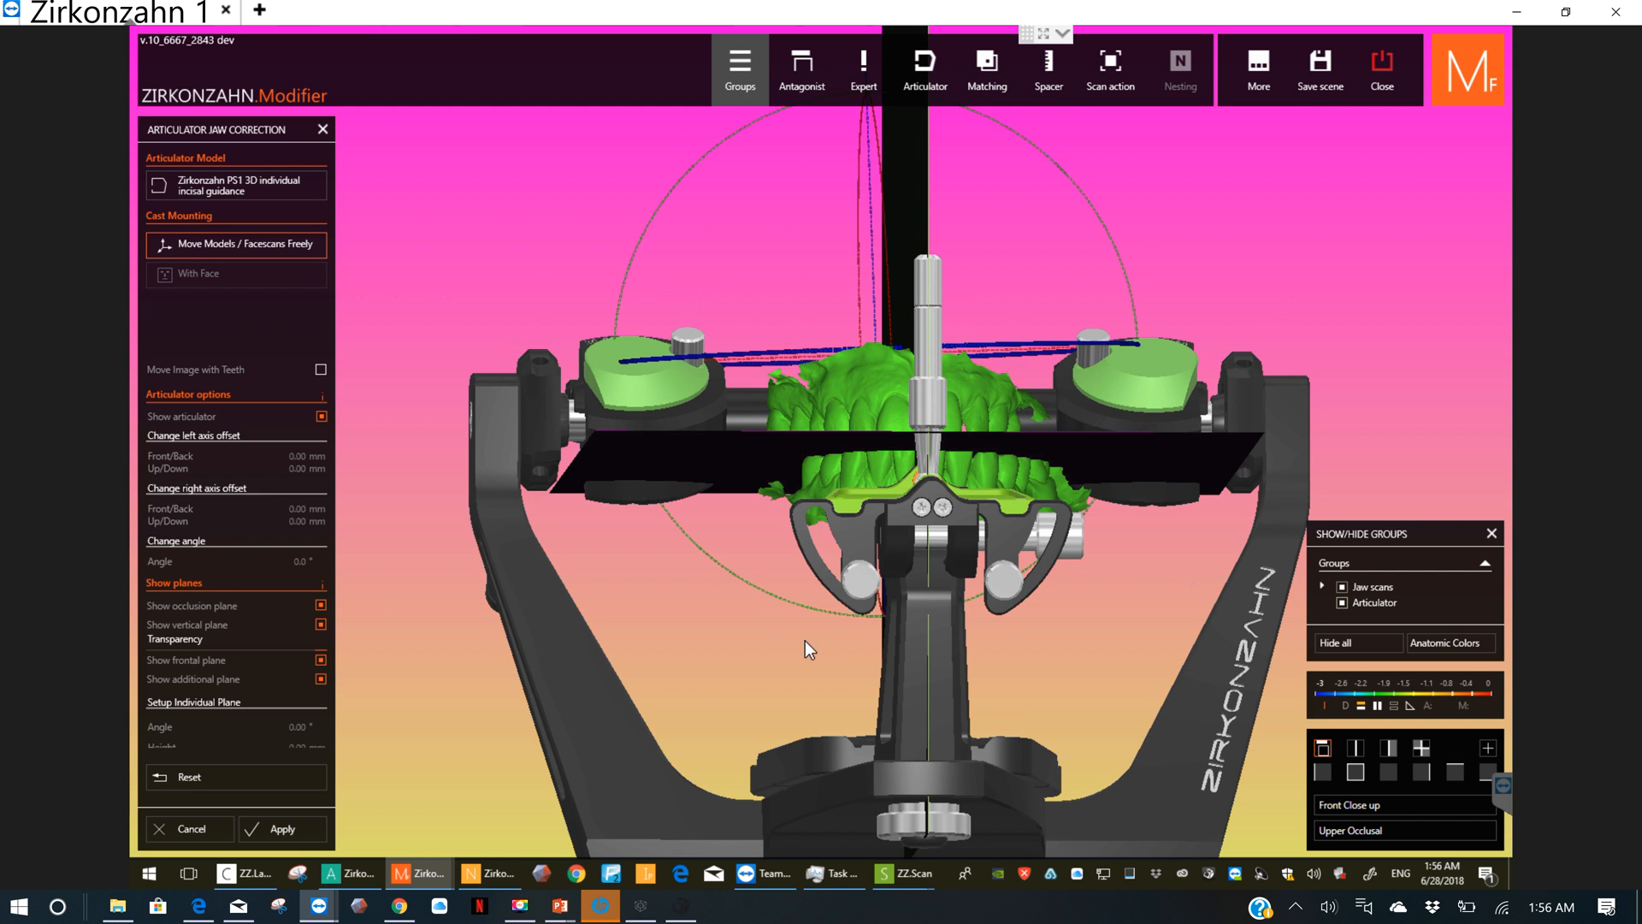
pyautogui.moveTo(804, 640); pyautogui.dragTo(1023, 505, button='right')
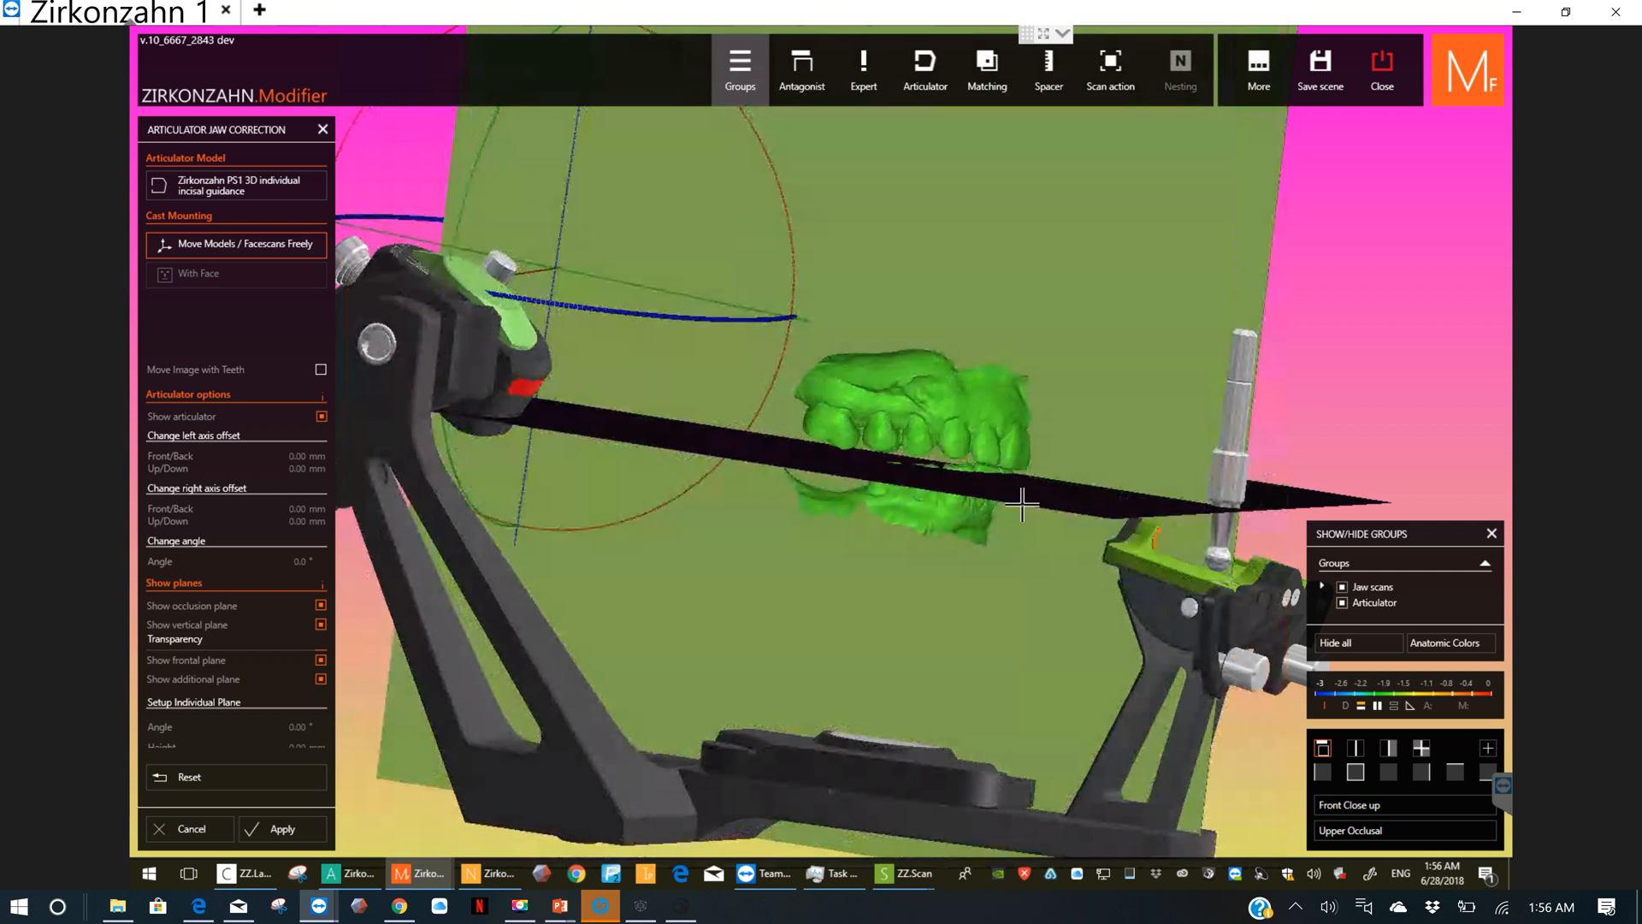
pyautogui.moveTo(853, 575); pyautogui.dragTo(867, 603, button='right')
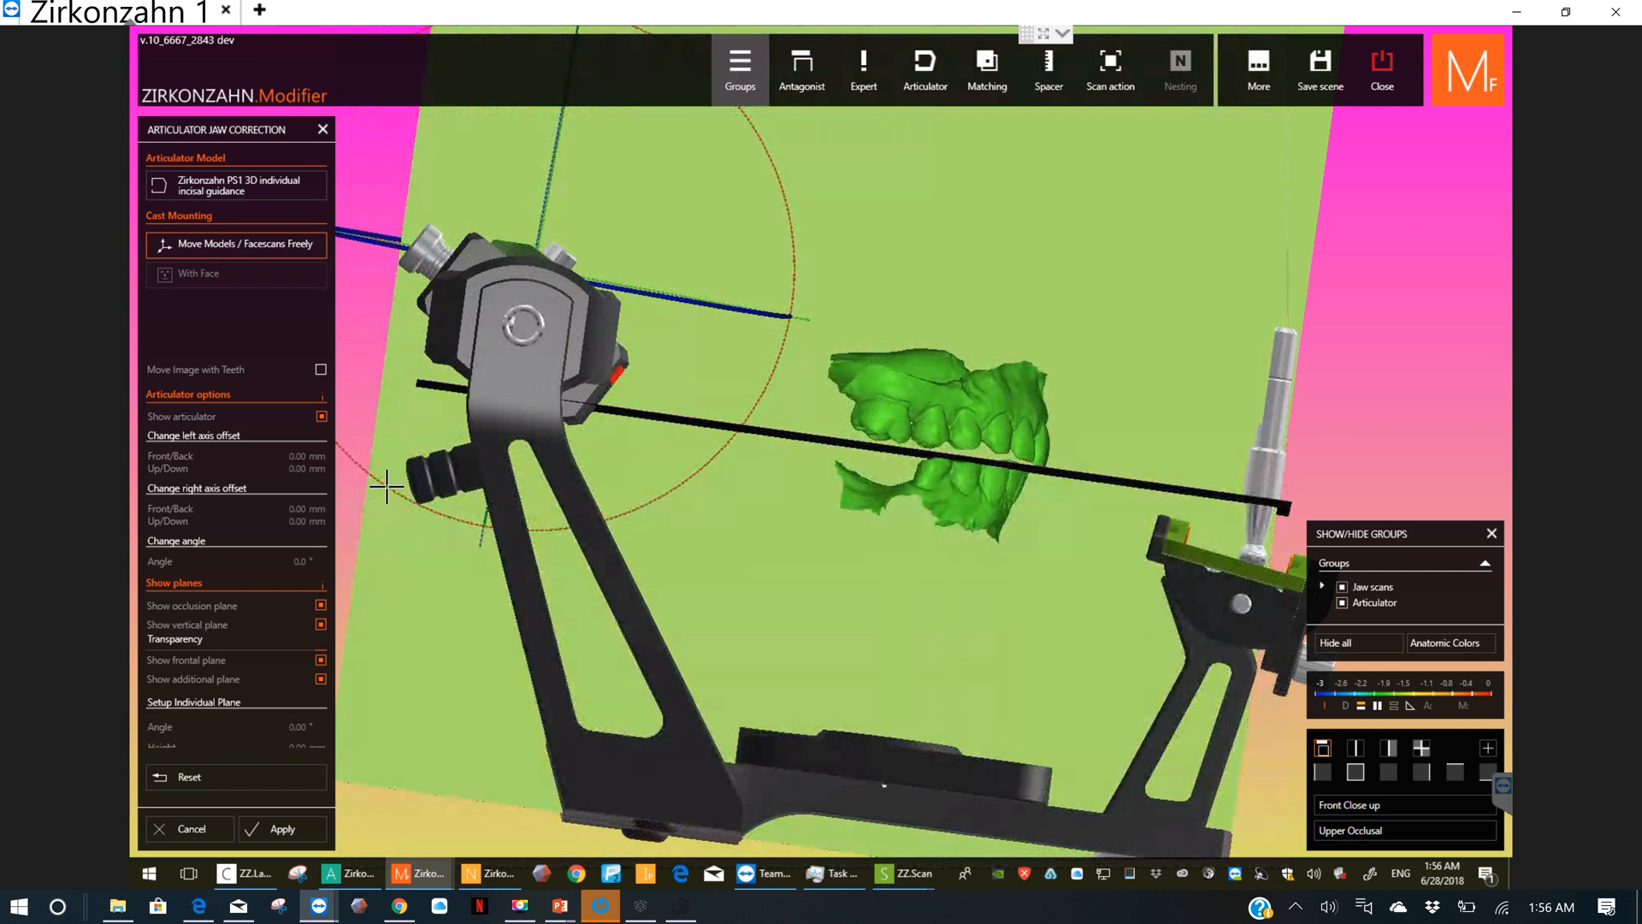
pyautogui.click(274, 829)
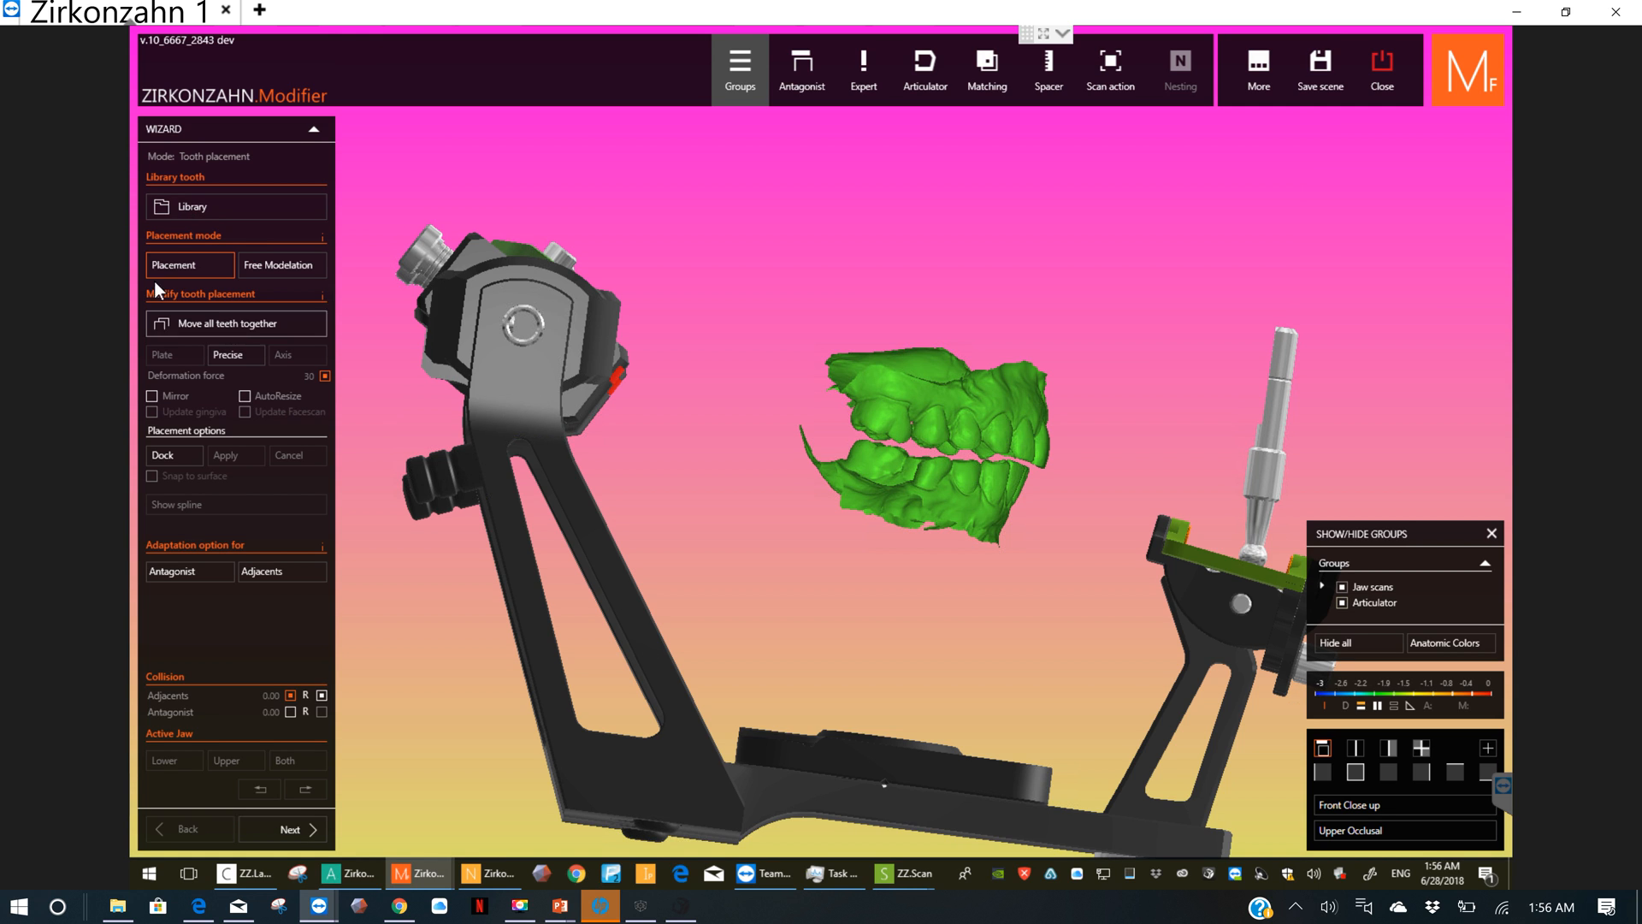
# Step: Load the Claudio Standart setup from the AIDA CLAUDIO tooth library, toggling teeth 16 and 17 but keeping the preset tooth selection
pyautogui.click(202, 214)
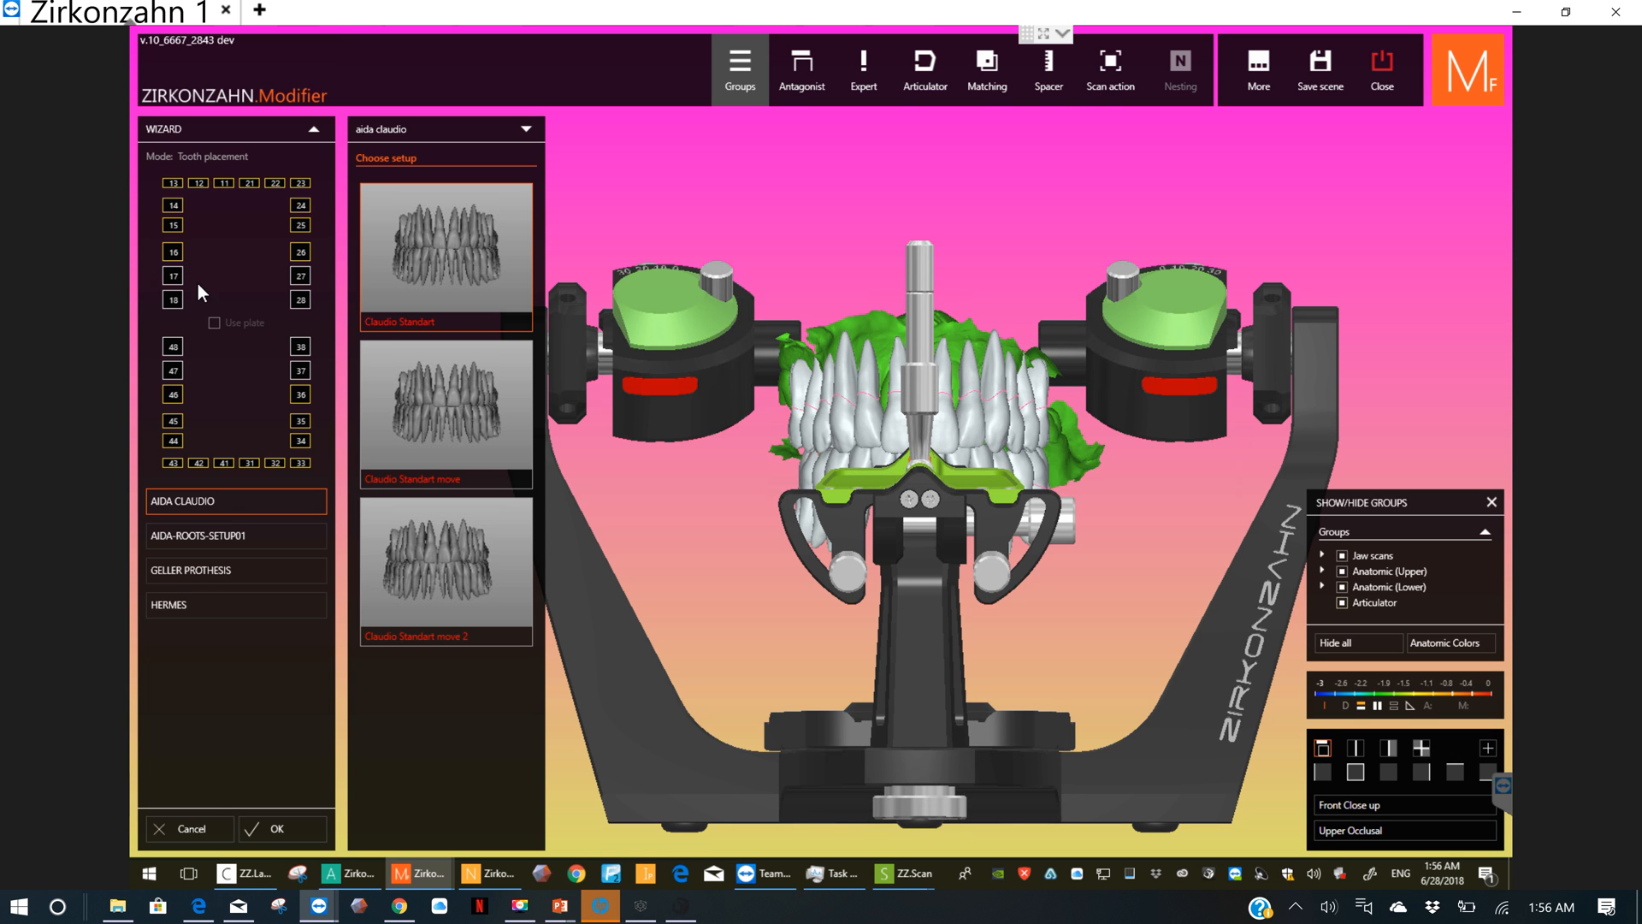
pyautogui.moveTo(715, 434); pyautogui.dragTo(723, 438, button='right')
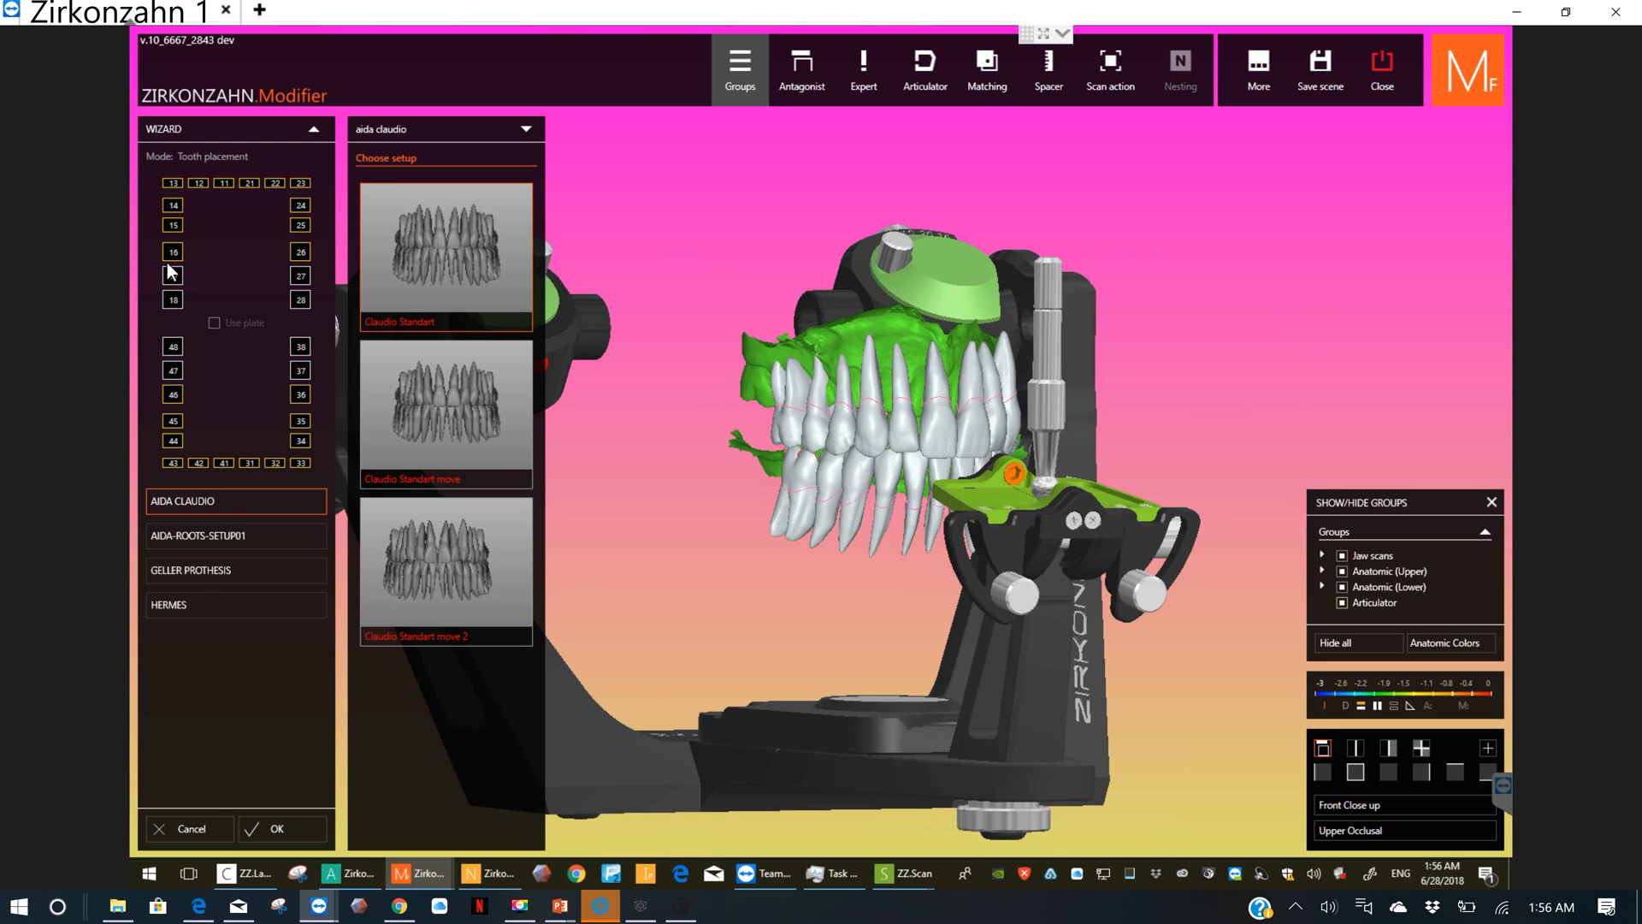
pyautogui.click(174, 251)
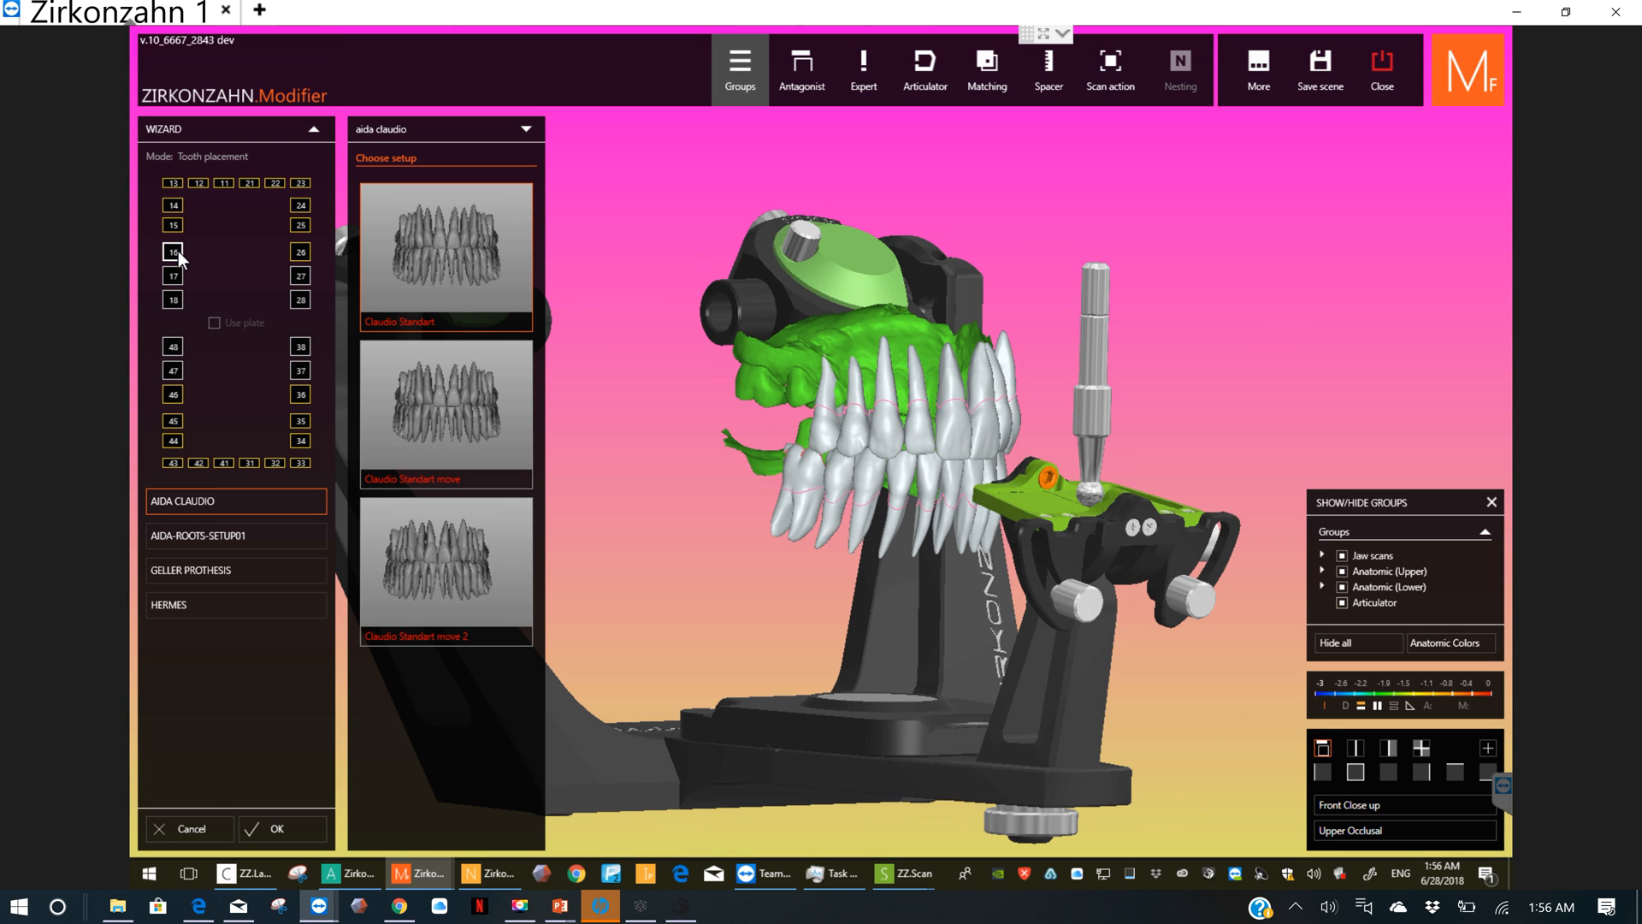
pyautogui.click(176, 251)
pyautogui.click(176, 276)
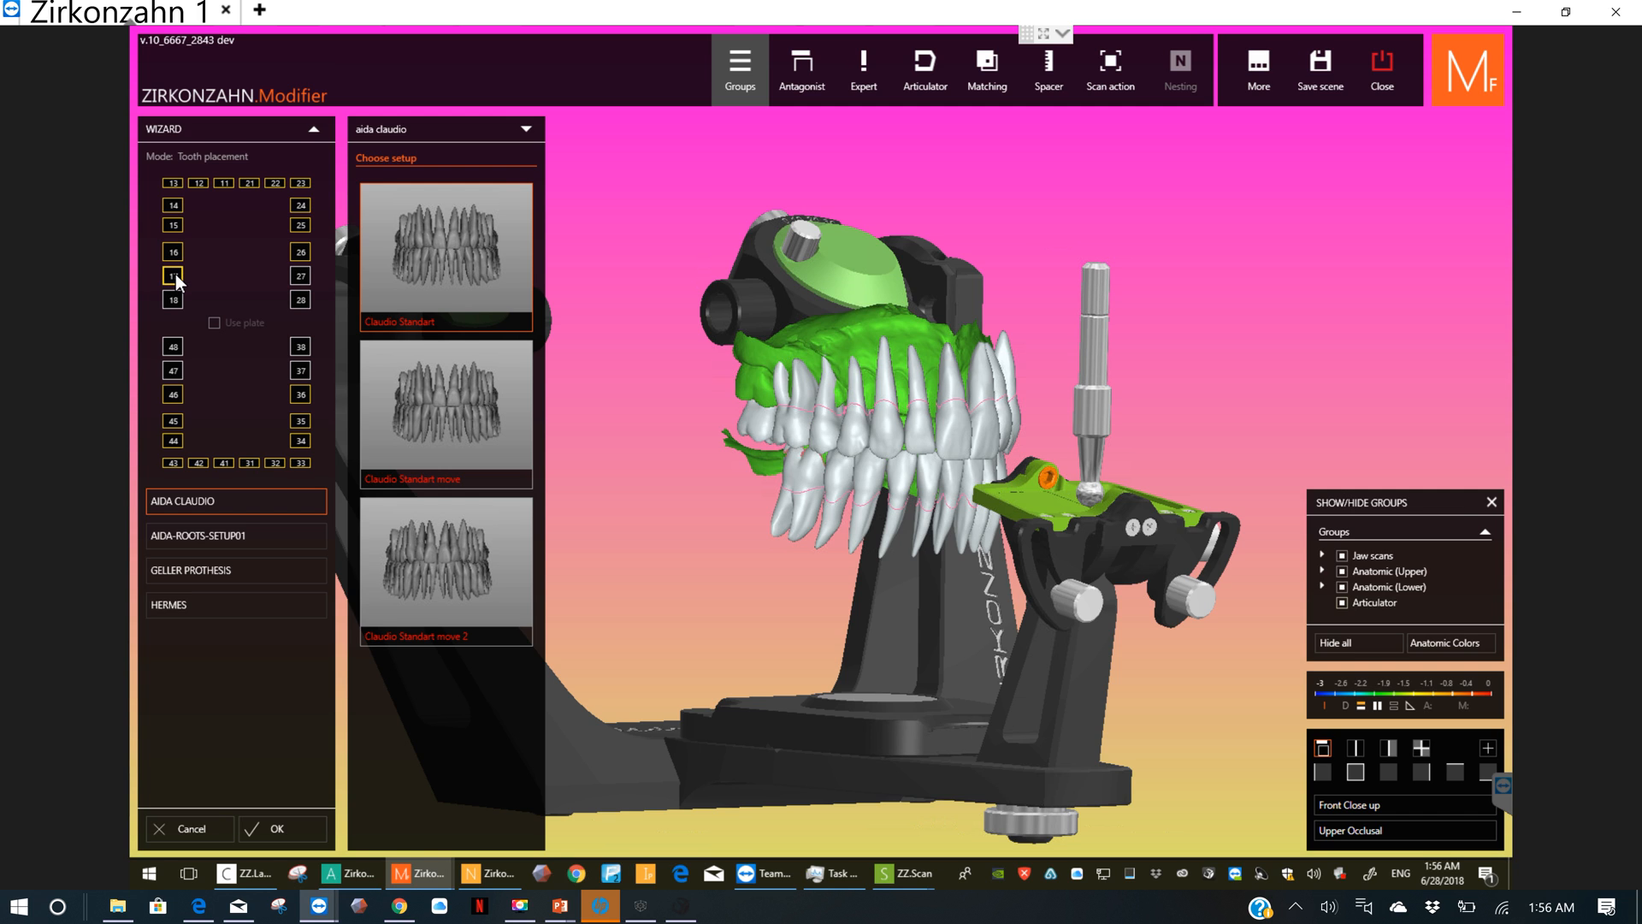
pyautogui.click(176, 276)
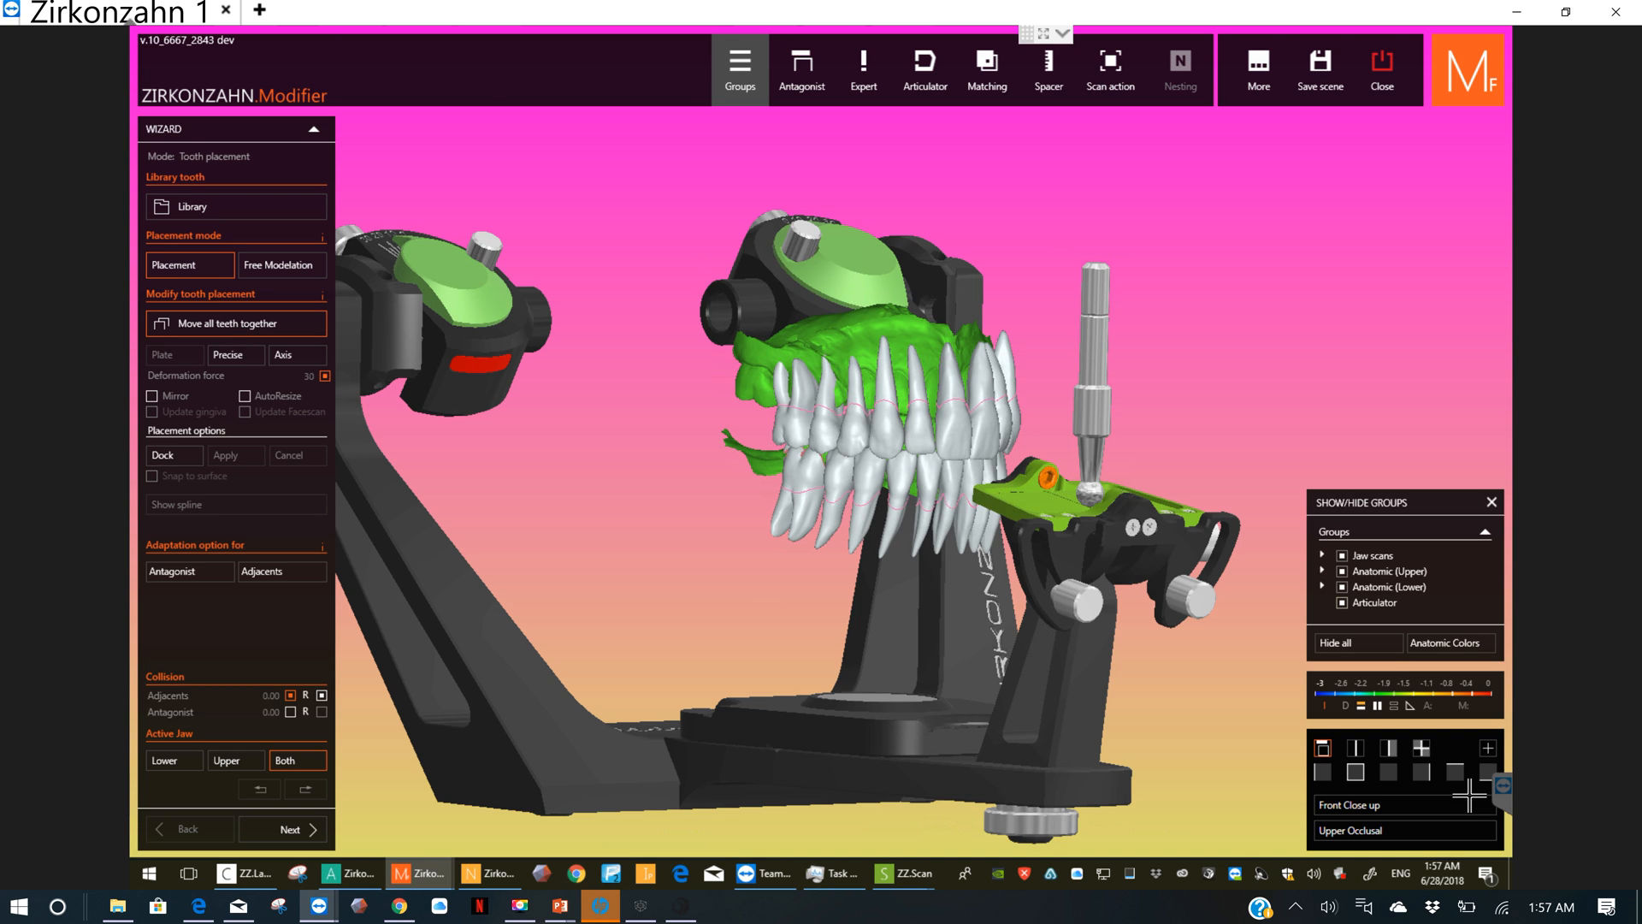
# Step: Hide the articulator and move all library teeth together upward and slightly sideways in the front view
pyautogui.click(1356, 769)
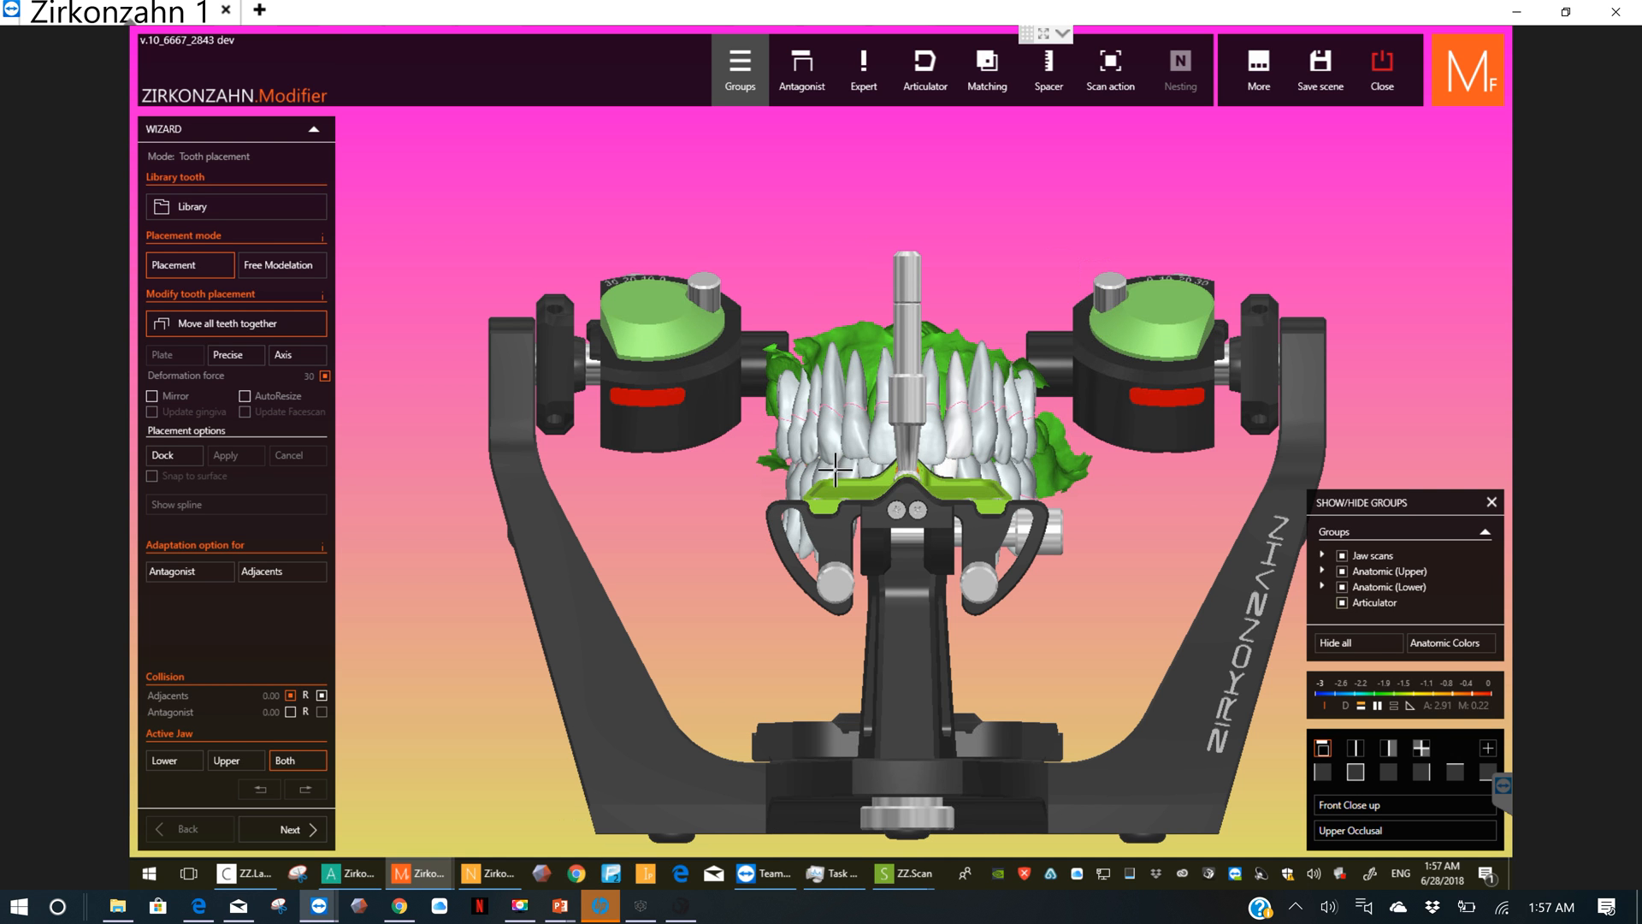
pyautogui.scroll(3, 842, 462)
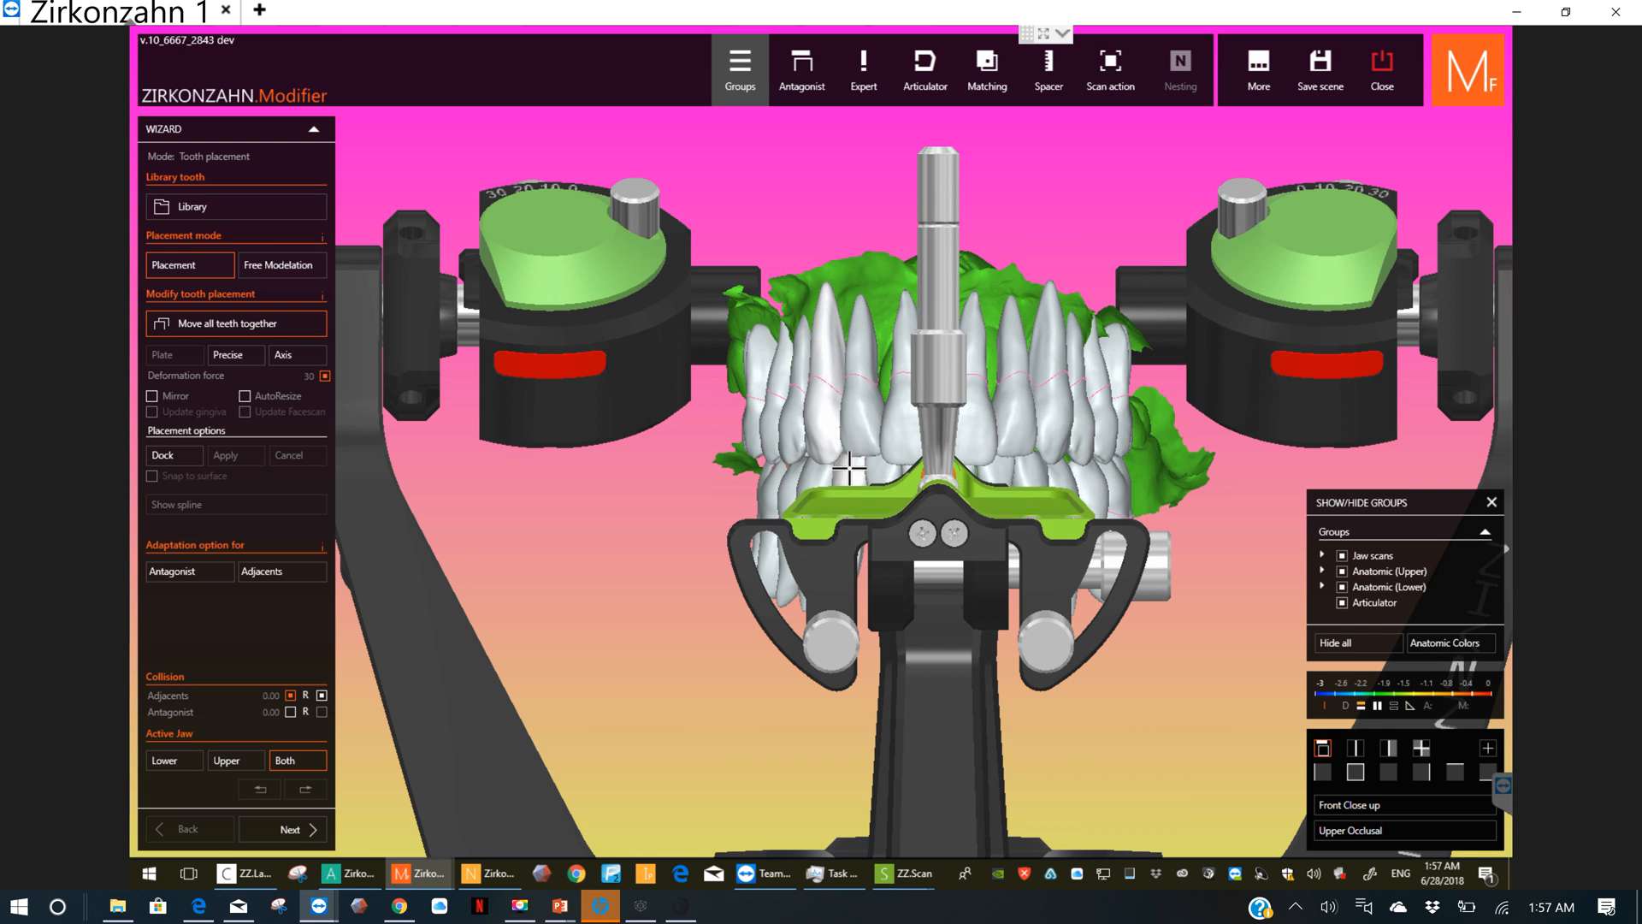
pyautogui.click(1343, 602)
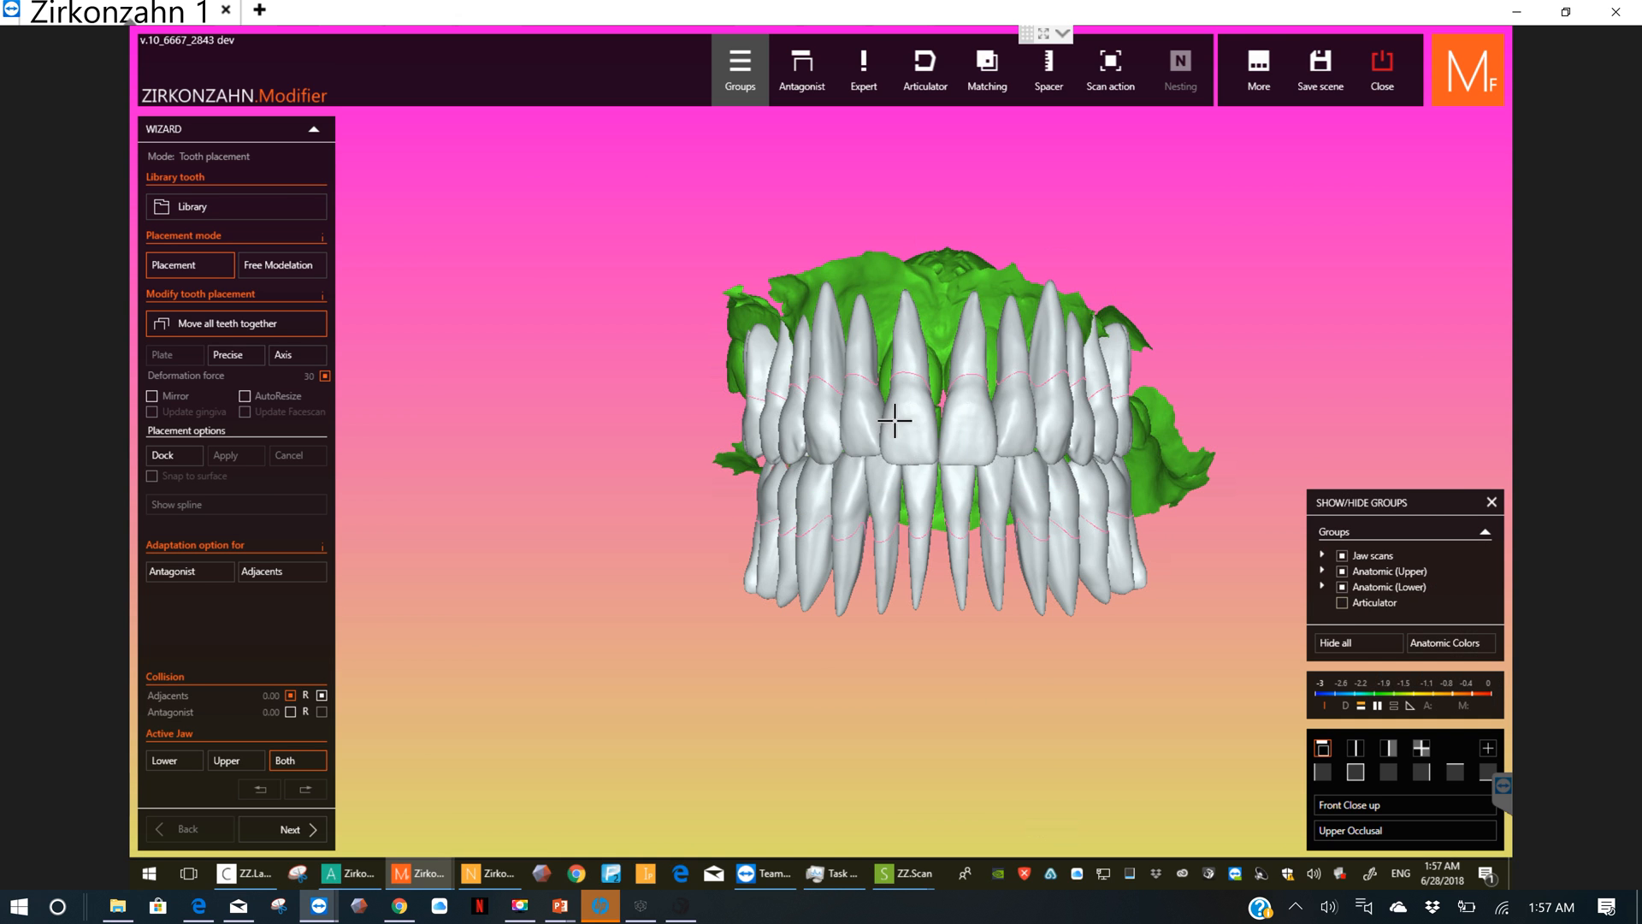
pyautogui.moveTo(960, 427); pyautogui.dragTo(966, 401)
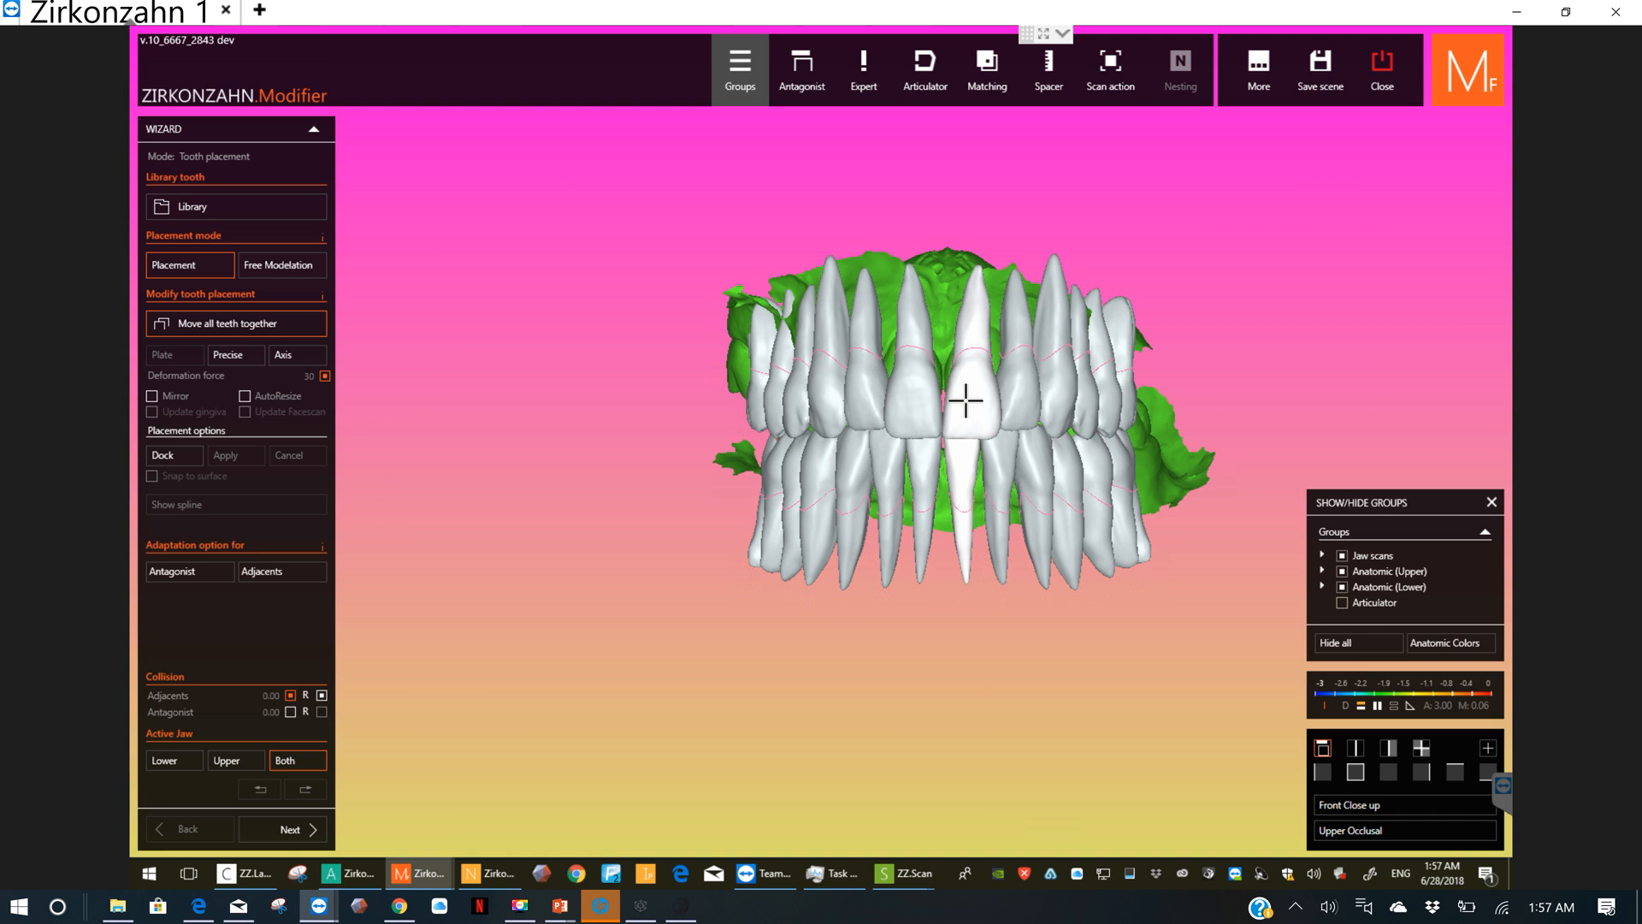
# Step: Make the Anatomic (Upper) and Anatomic (Lower) teeth transparent and raise all teeth slightly against the jaw scans
pyautogui.click(1378, 574)
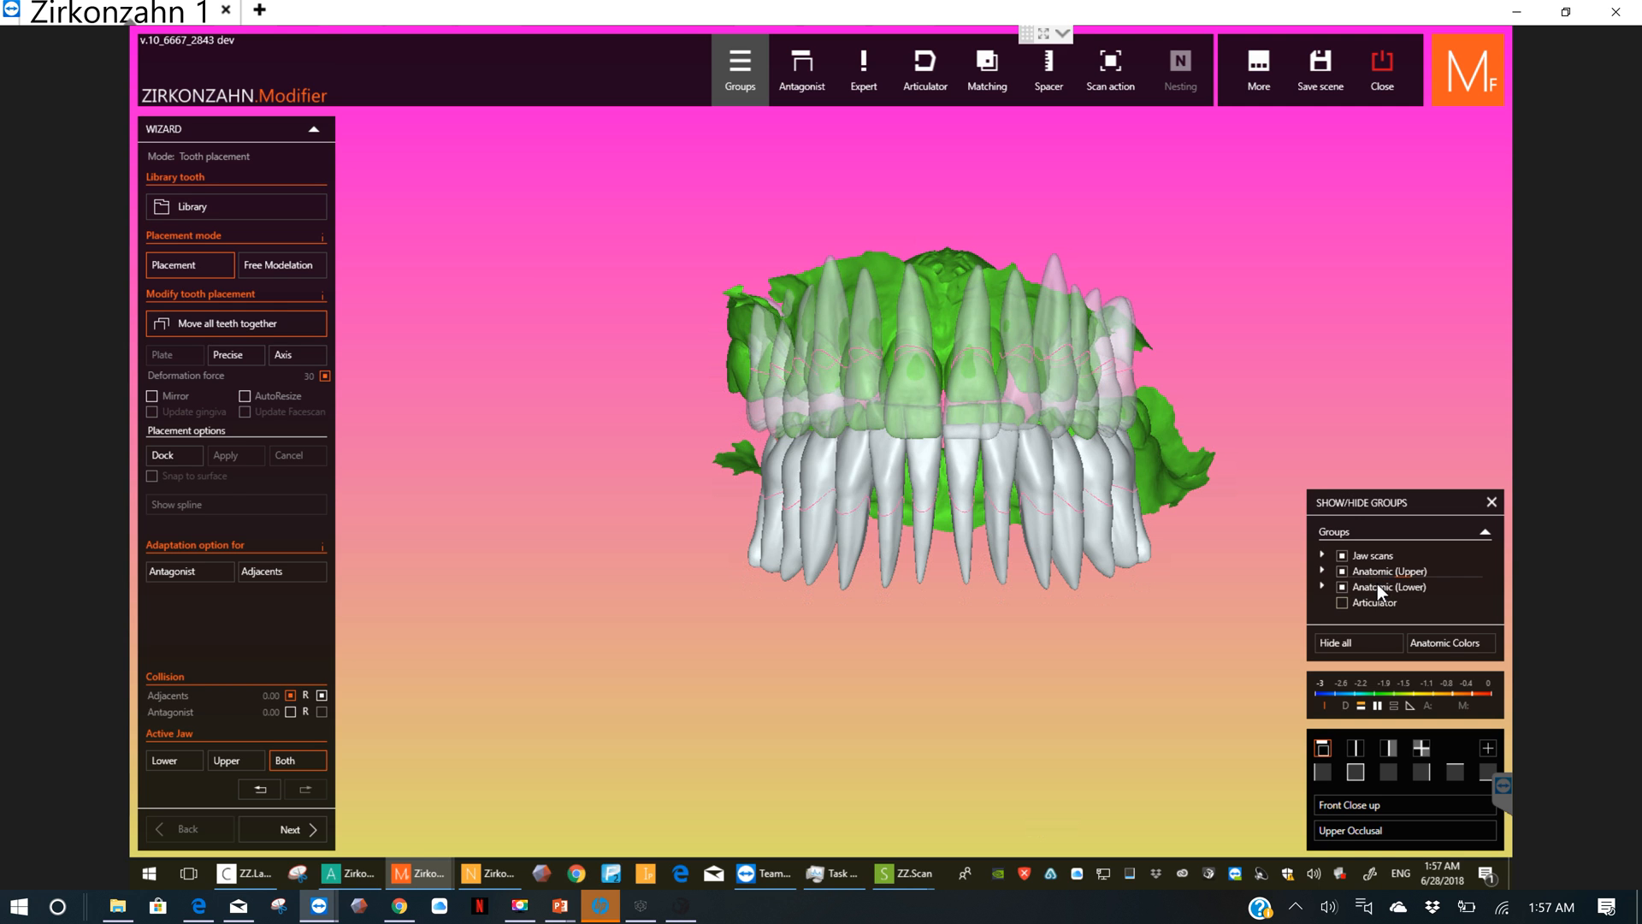
pyautogui.click(1377, 585)
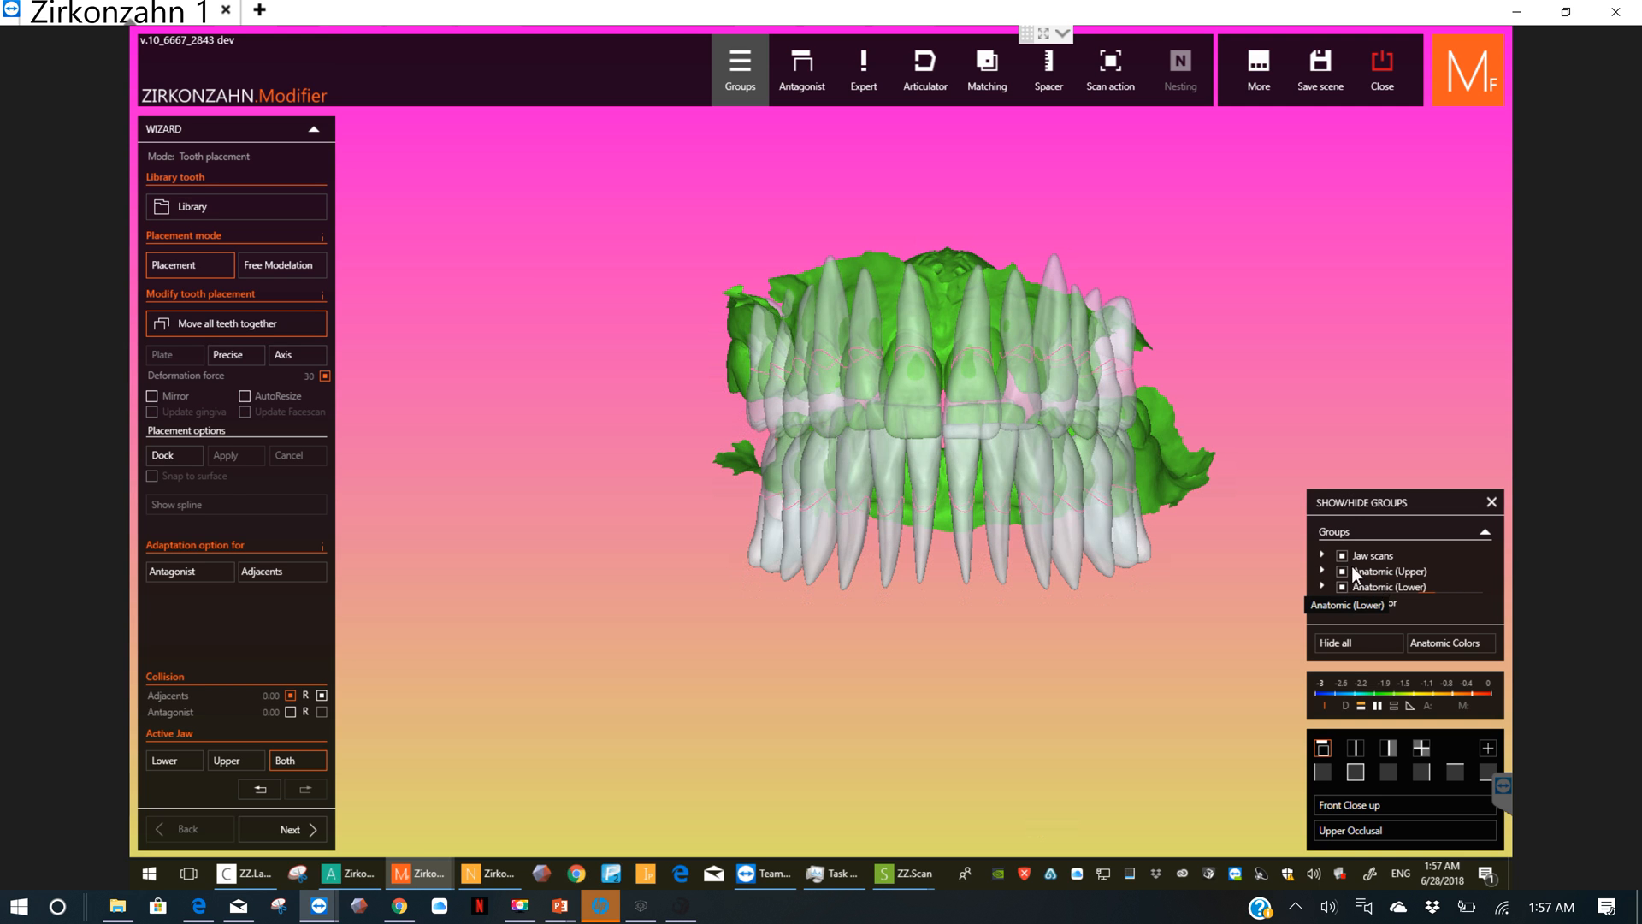
pyautogui.moveTo(965, 419); pyautogui.dragTo(965, 407)
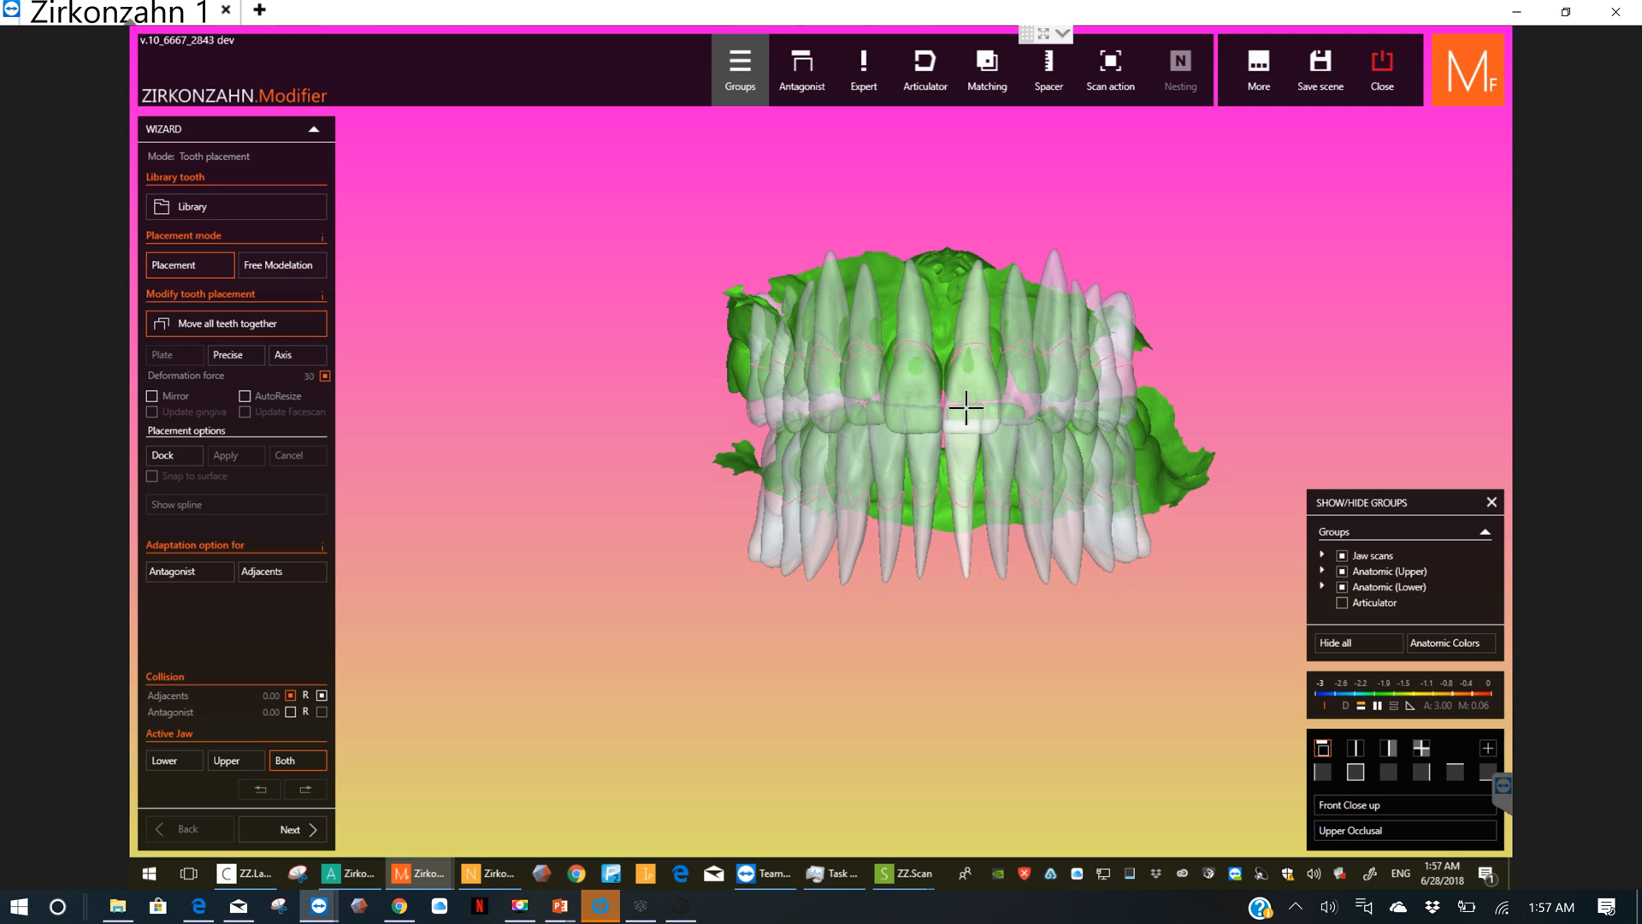
# Step: Shift all library teeth backward in the side view so the front teeth sit closer to the scanned jaws
pyautogui.moveTo(927, 449); pyautogui.dragTo(958, 459, button='right')
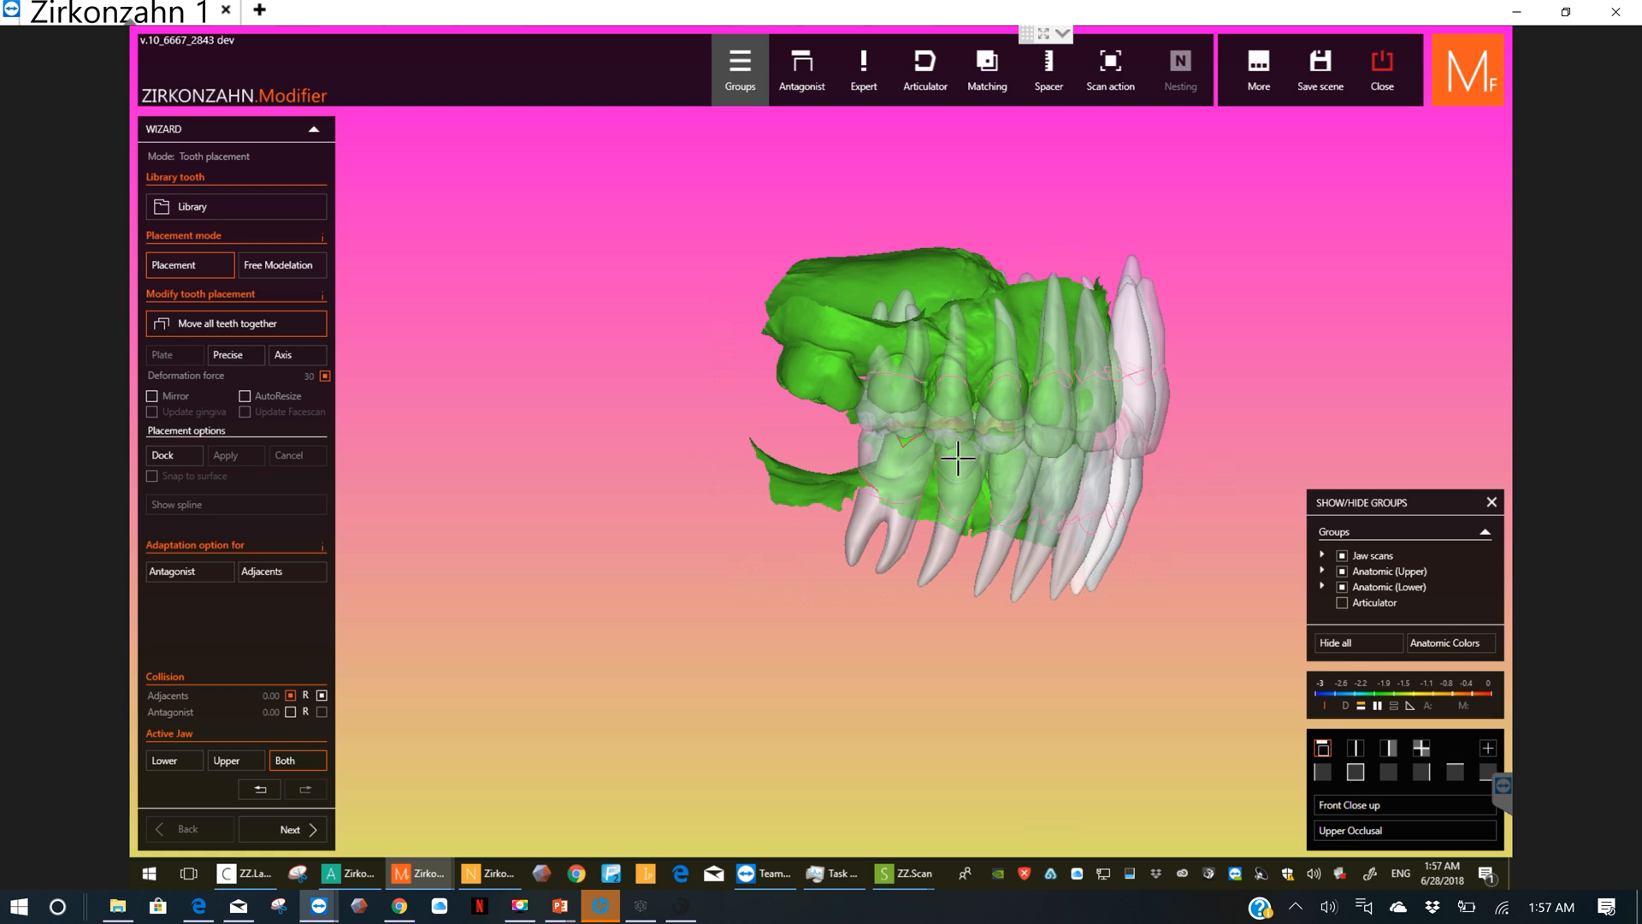
pyautogui.click(1323, 770)
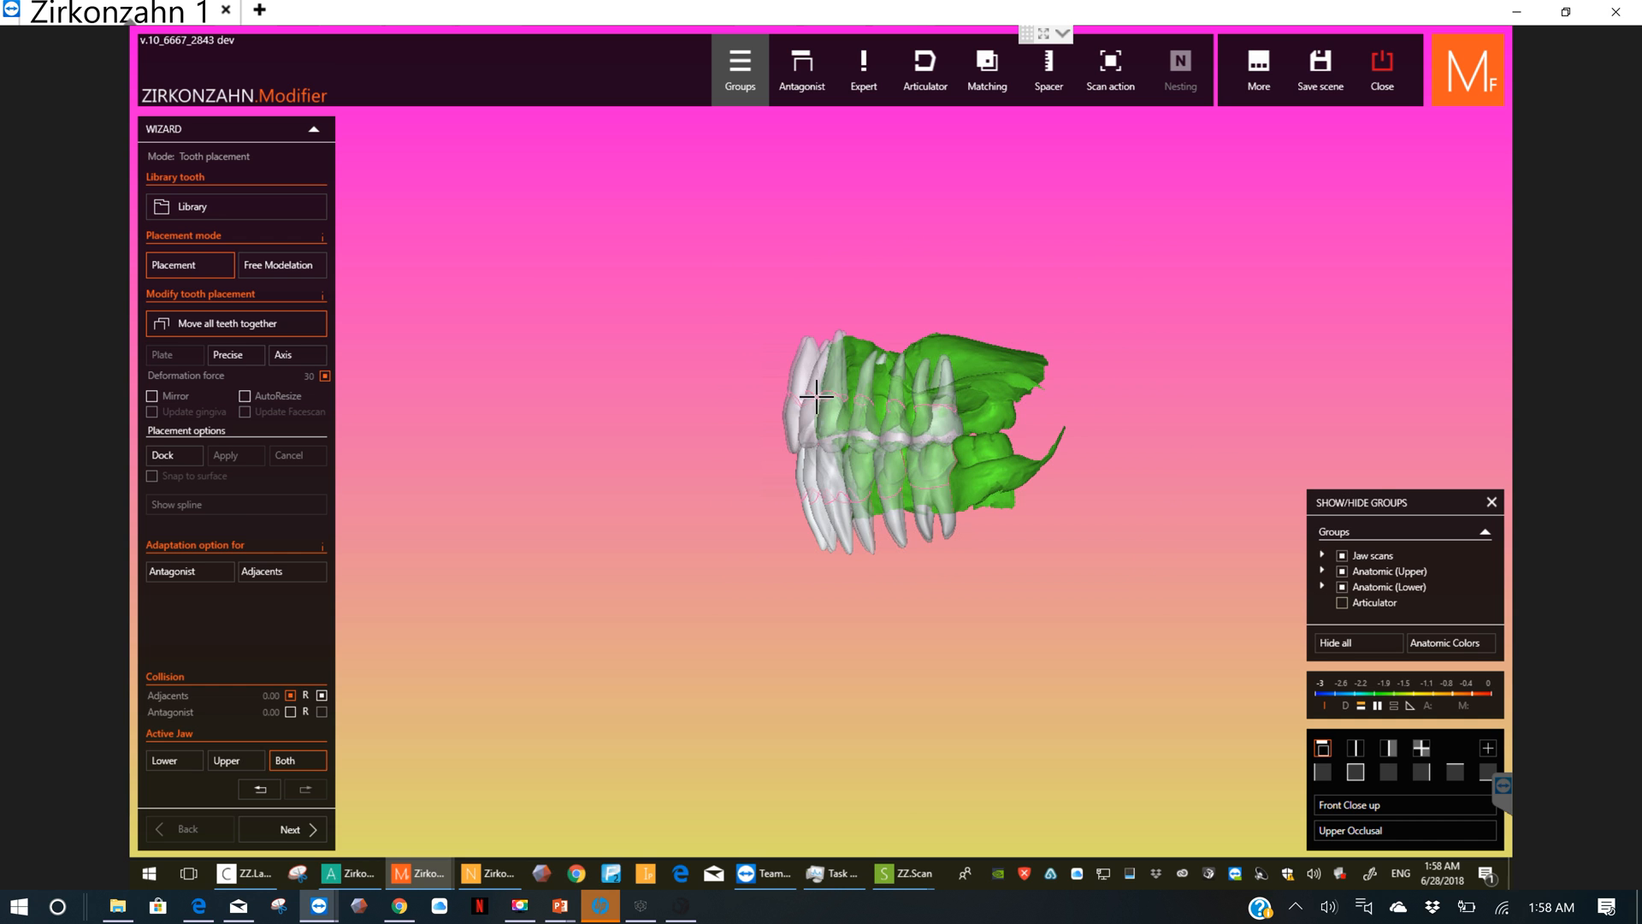
pyautogui.scroll(2, 841, 499)
pyautogui.scroll(2, 842, 496)
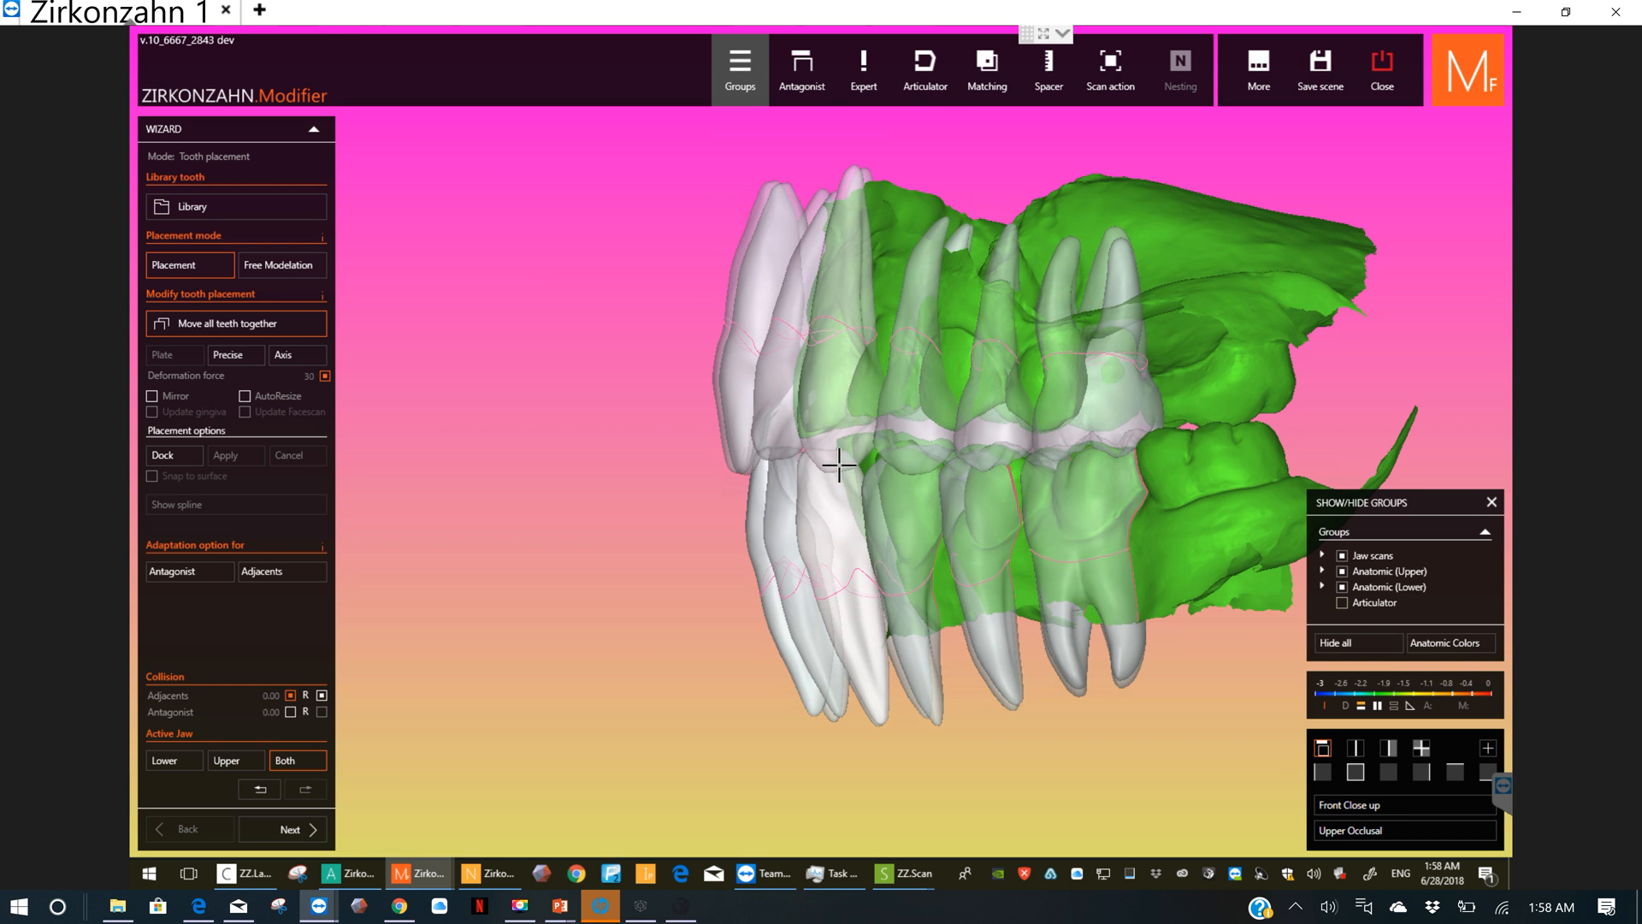
pyautogui.scroll(1, 864, 463)
pyautogui.moveTo(871, 464); pyautogui.dragTo(910, 463)
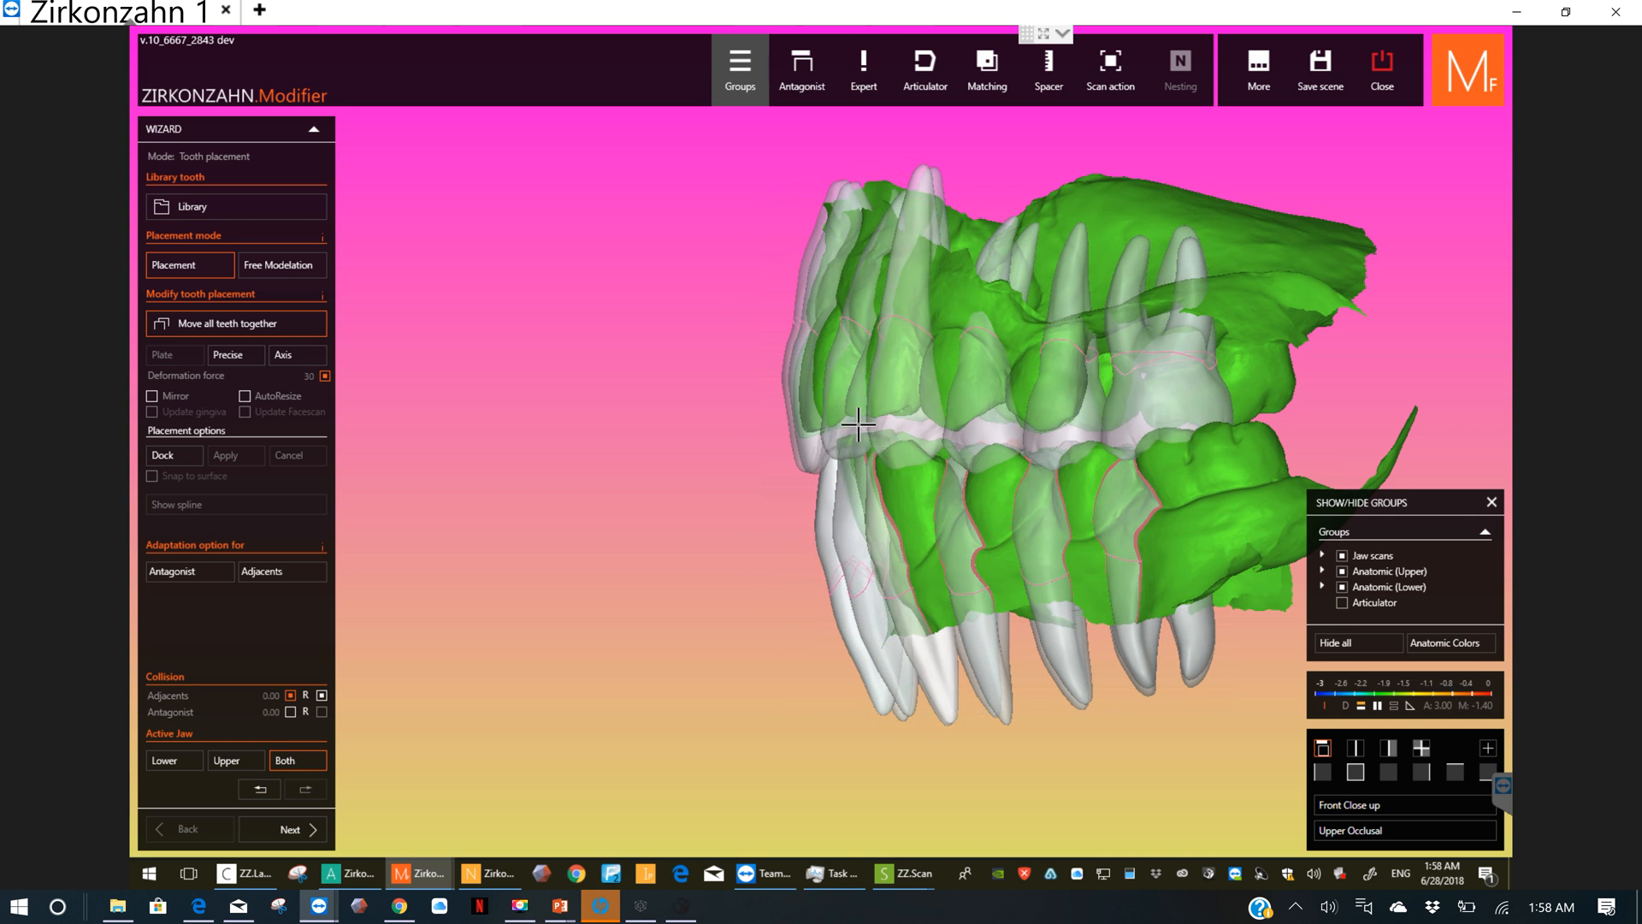
# Step: Raise all library teeth slightly and shift them marginally sideways in the front view to fit the scanned front teeth
pyautogui.moveTo(885, 427); pyautogui.dragTo(1092, 466, button='right')
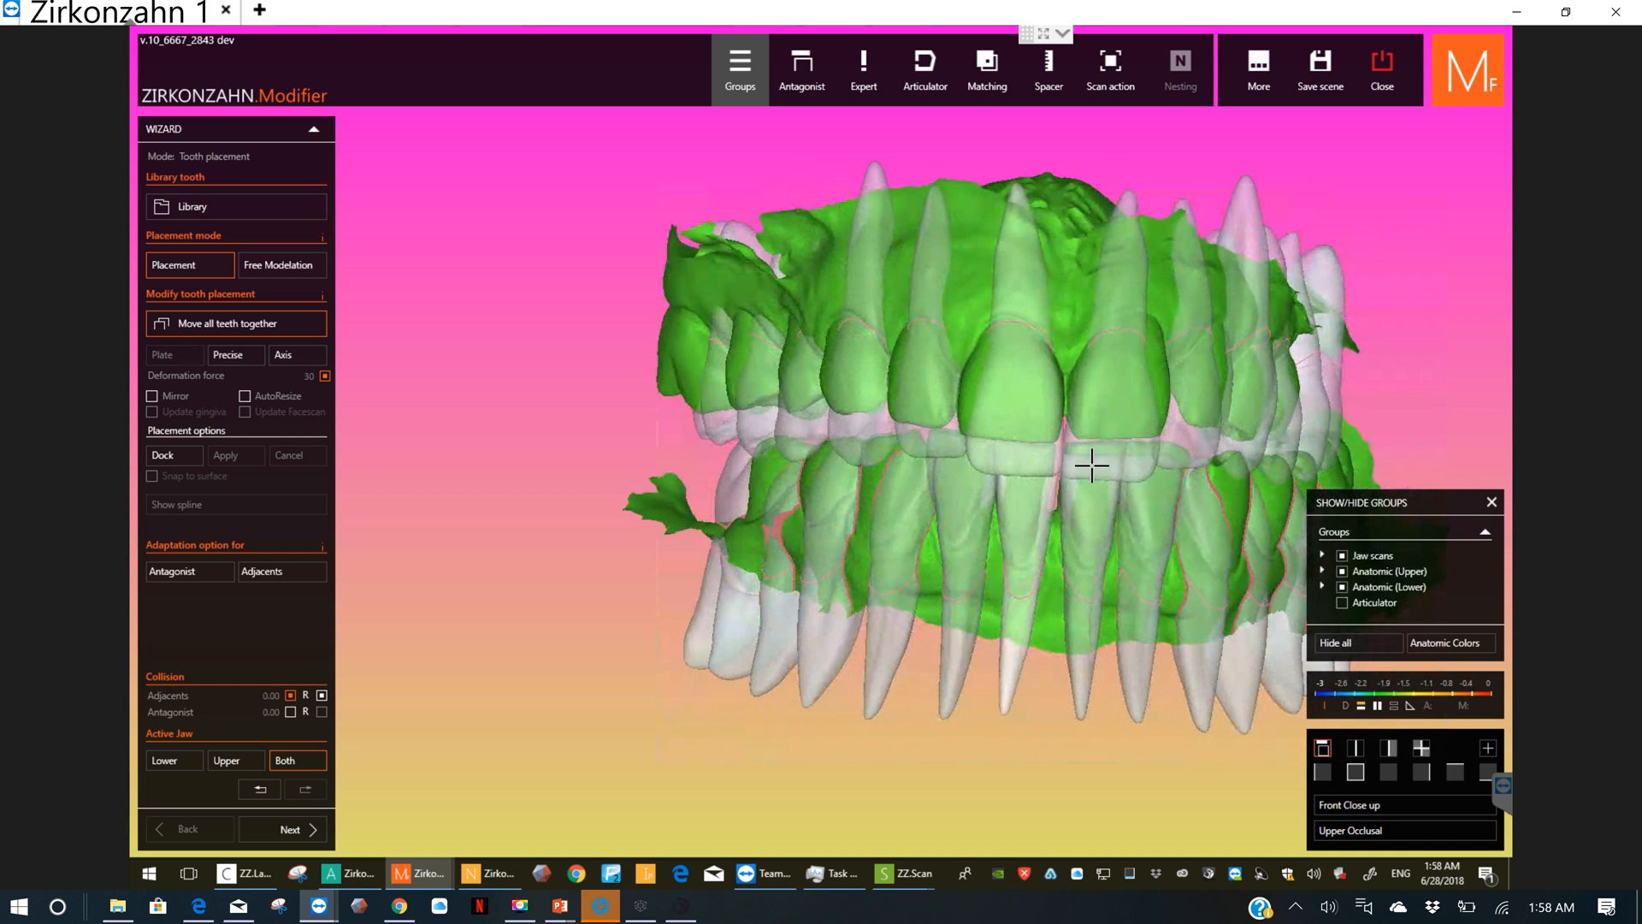
pyautogui.moveTo(1094, 462); pyautogui.dragTo(1093, 456)
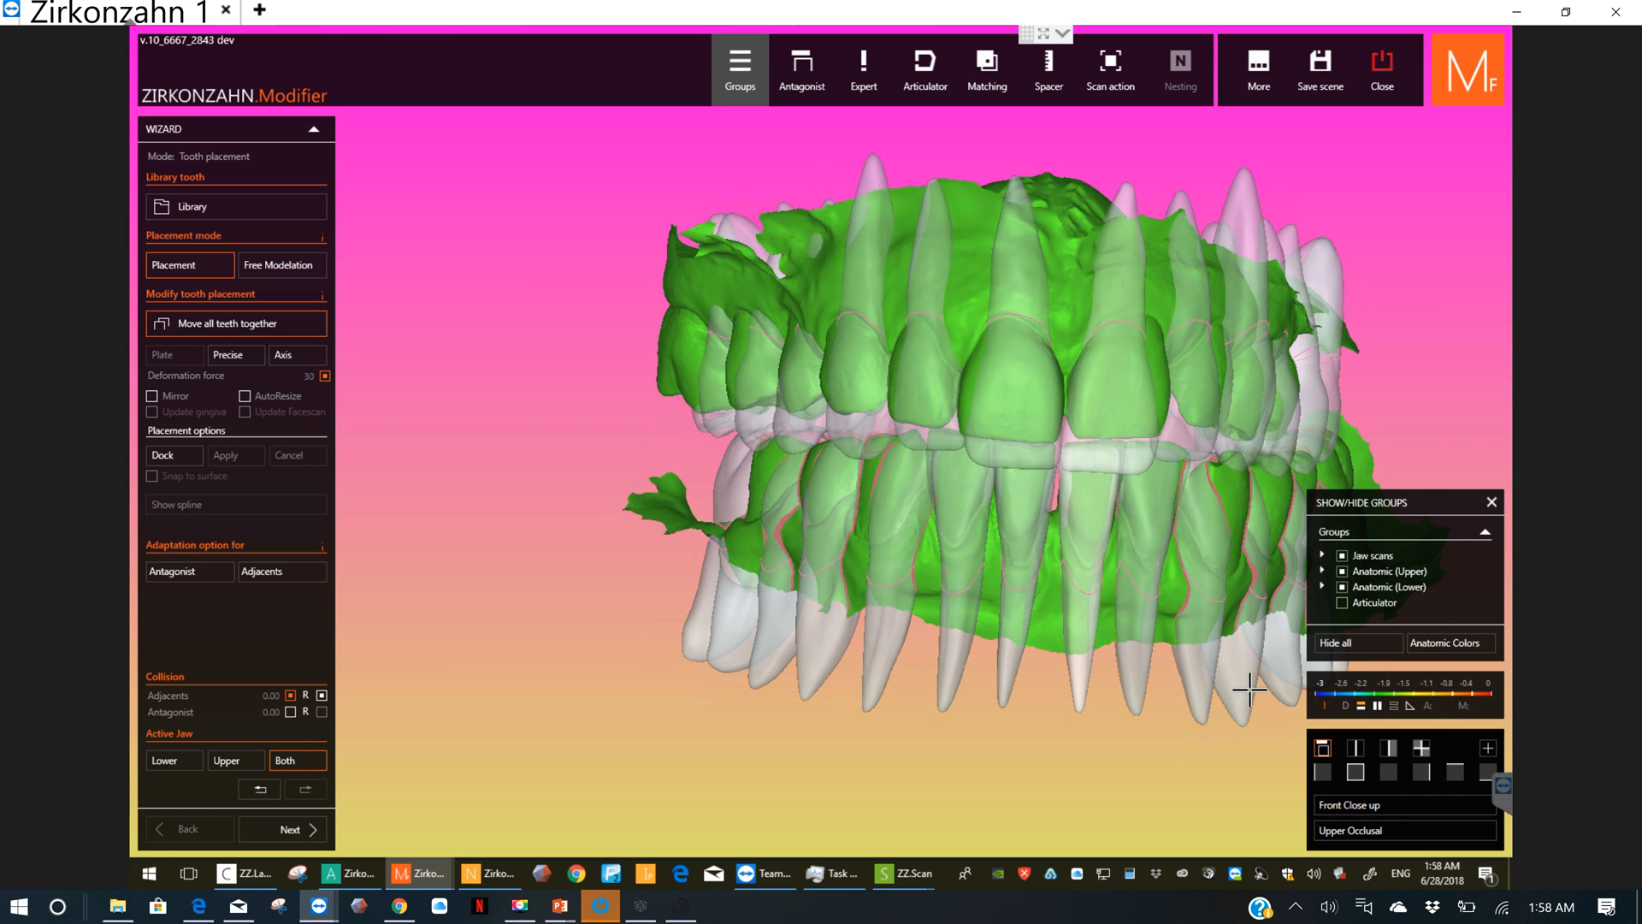
pyautogui.click(1355, 772)
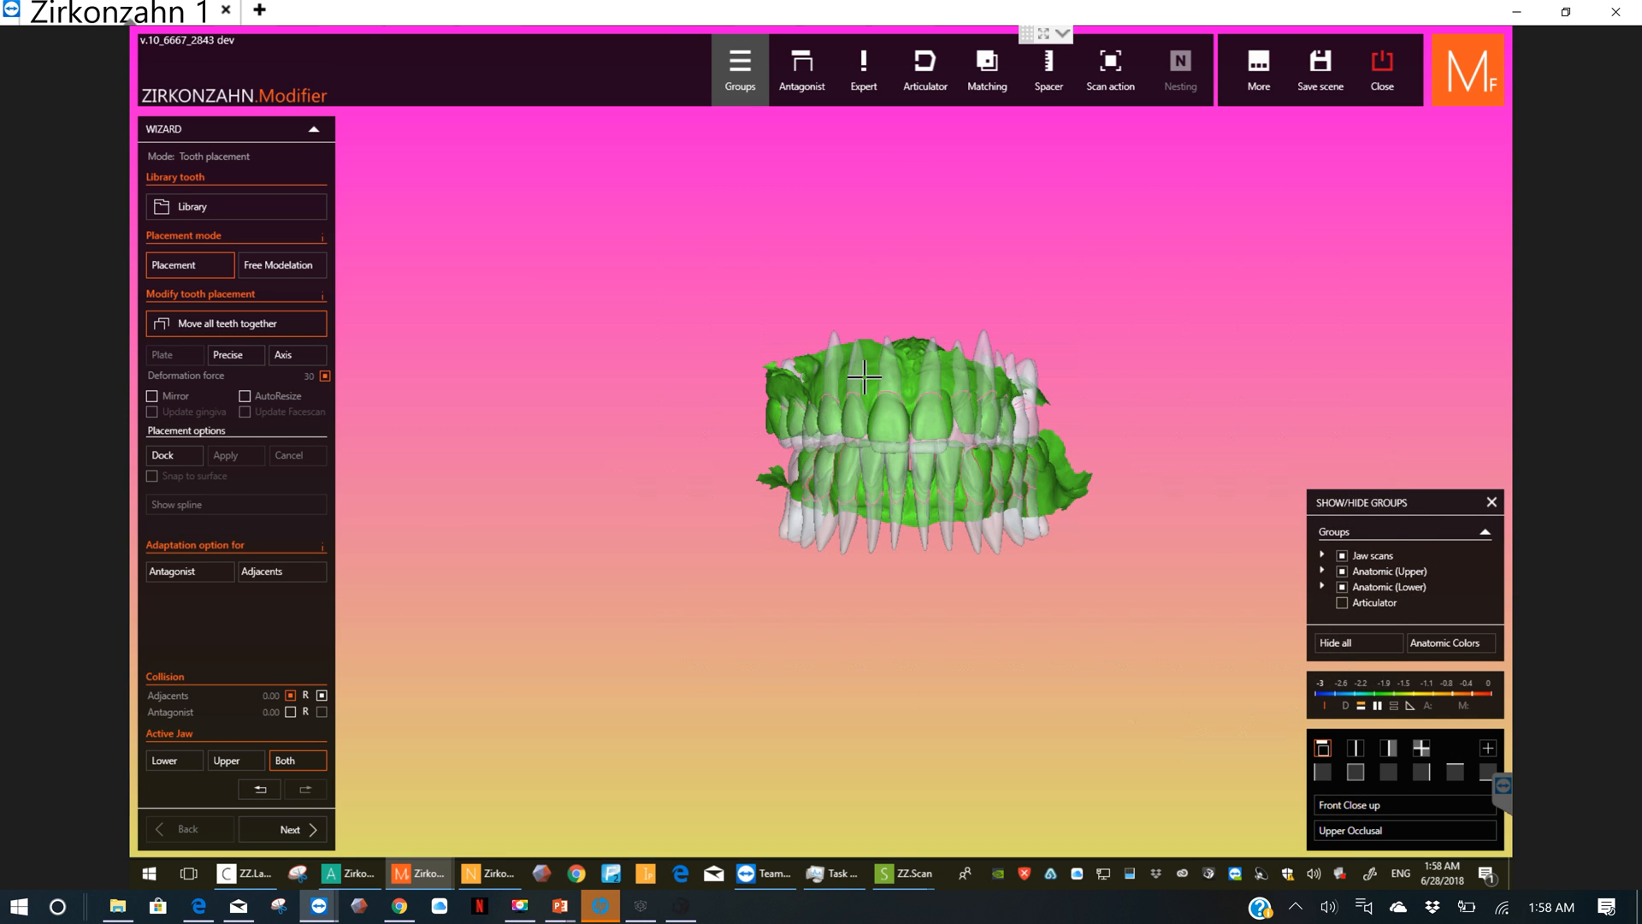
pyautogui.scroll(2, 902, 445)
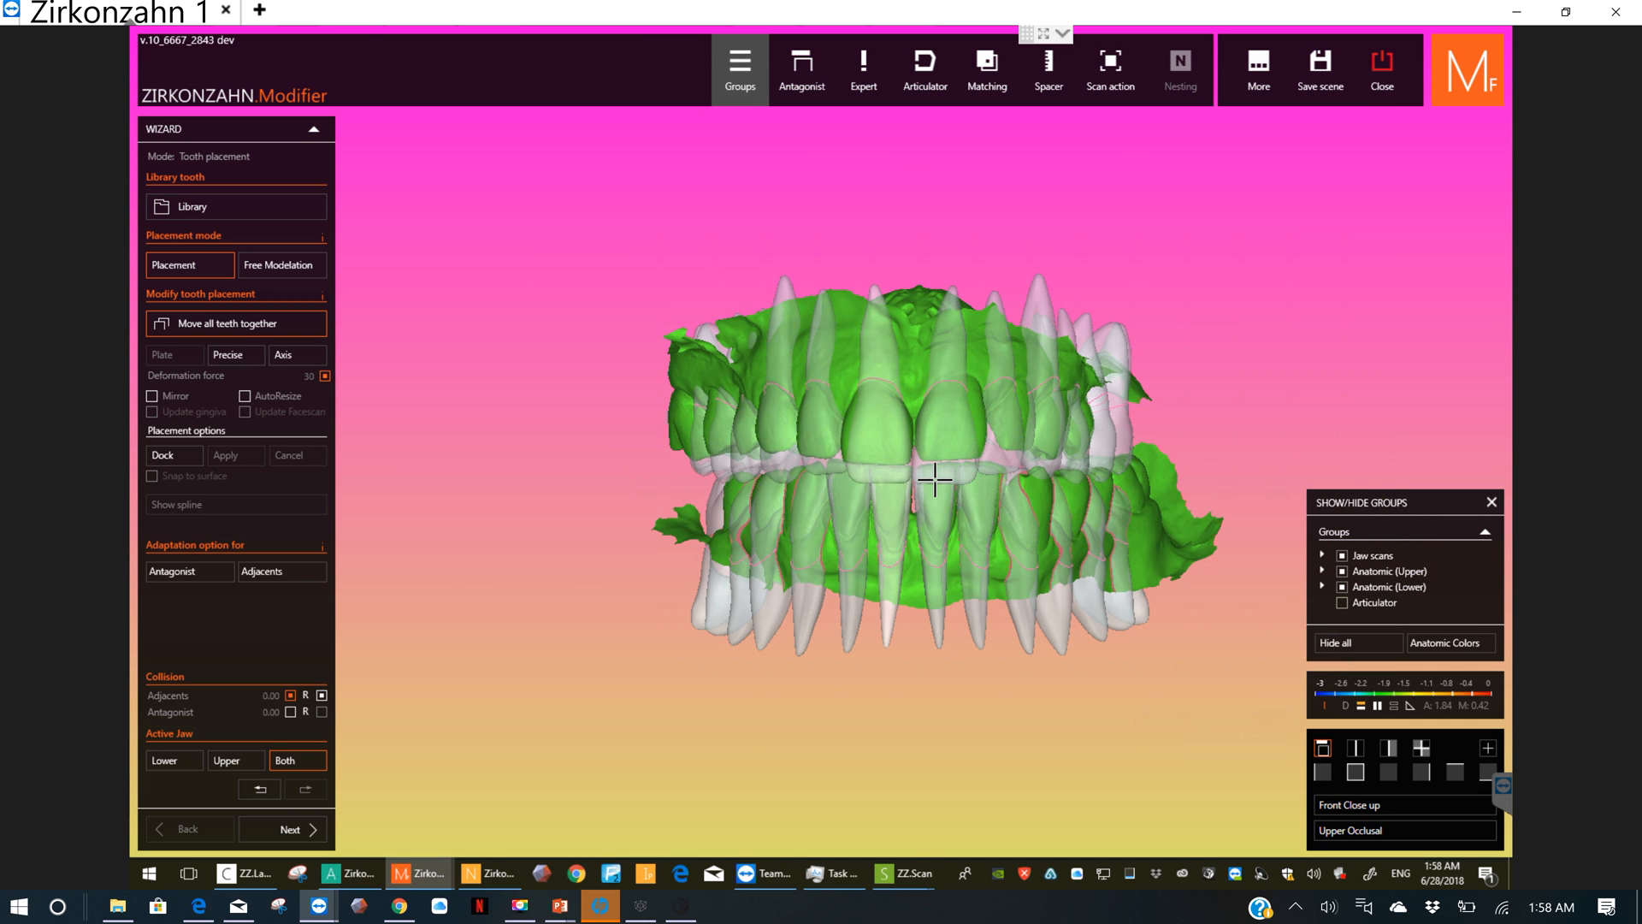
pyautogui.scroll(3, 949, 483)
pyautogui.moveTo(928, 481); pyautogui.dragTo(929, 474)
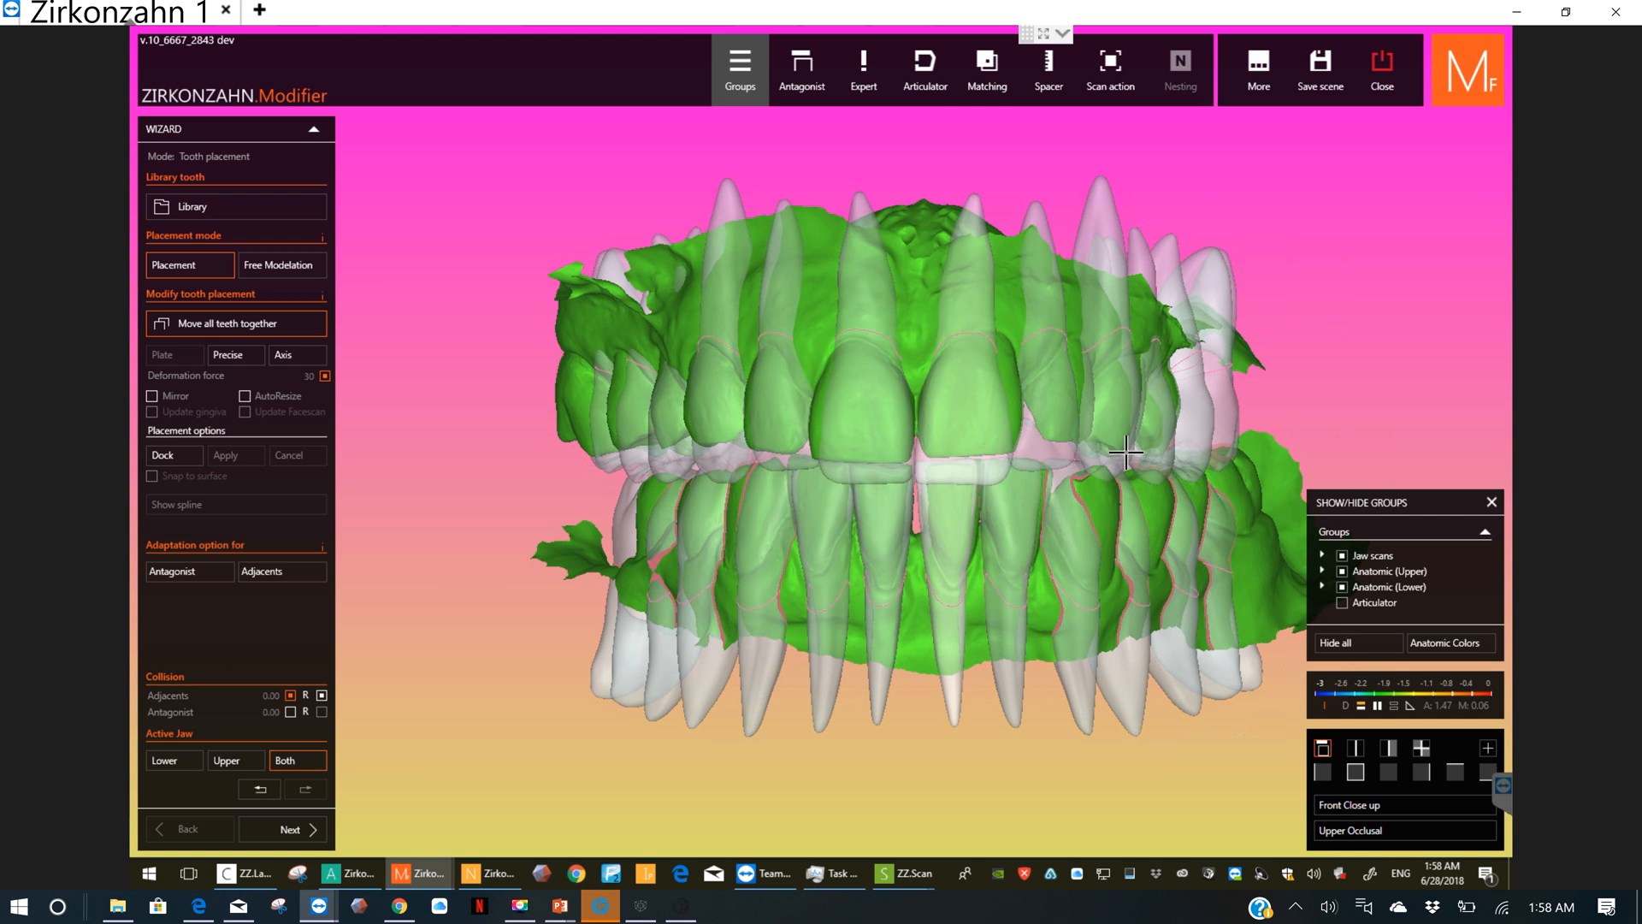
pyautogui.moveTo(950, 423); pyautogui.dragTo(982, 448)
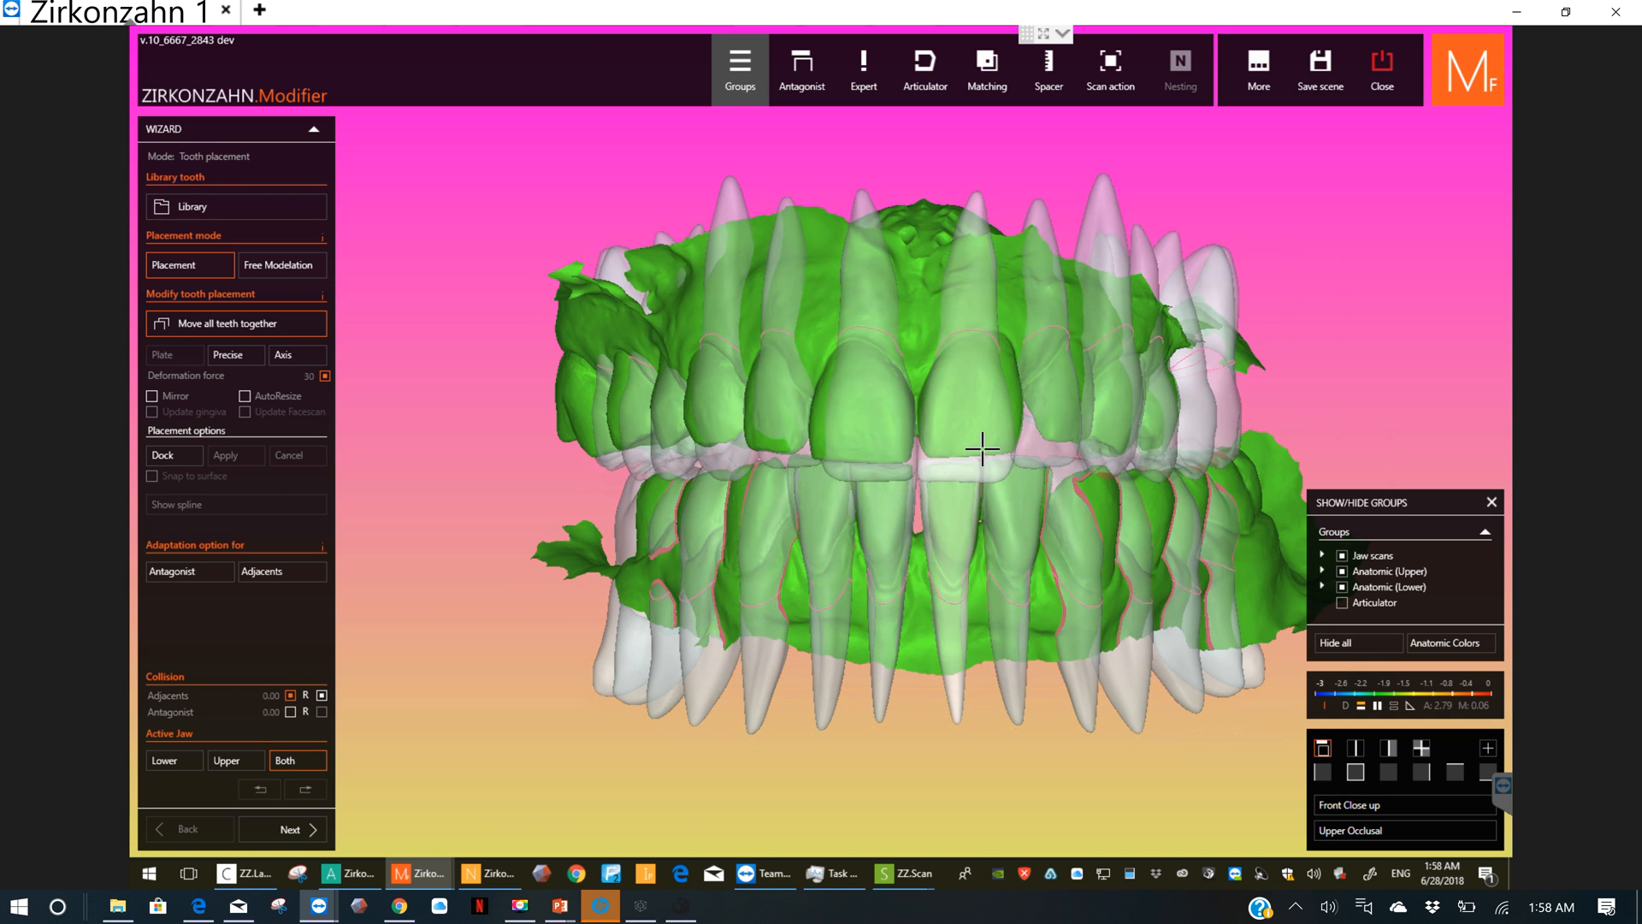
# Step: Make the Anatomic (Lower) and Anatomic (Upper) teeth opaque again and check their position from the side and front
pyautogui.moveTo(759, 610); pyautogui.dragTo(959, 593, button='right')
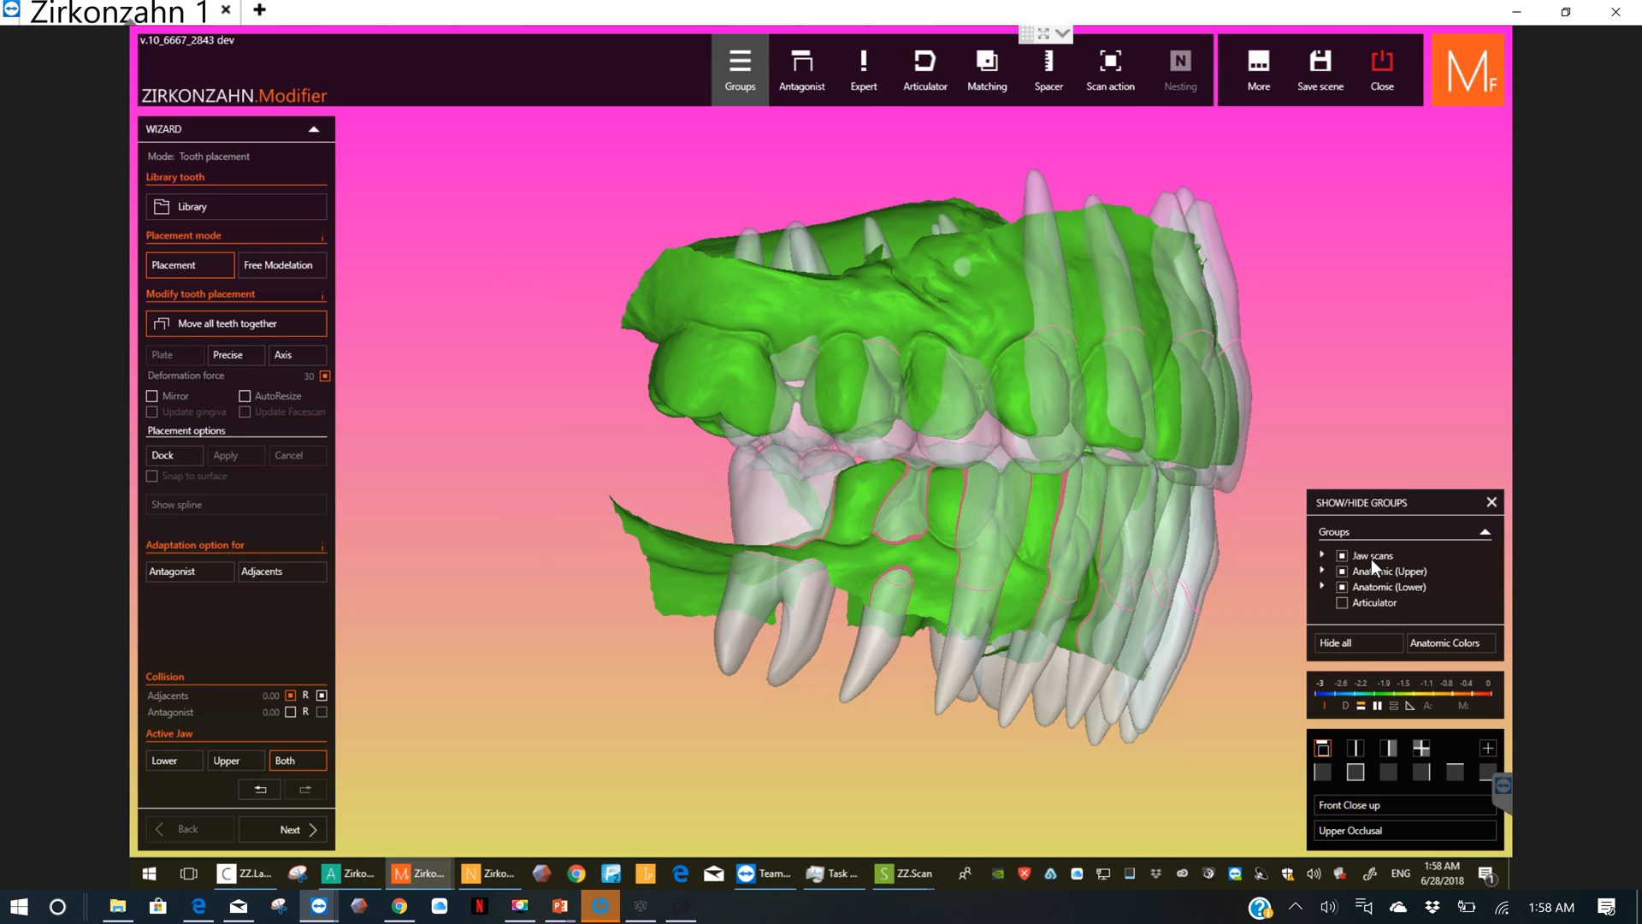
pyautogui.click(1367, 585)
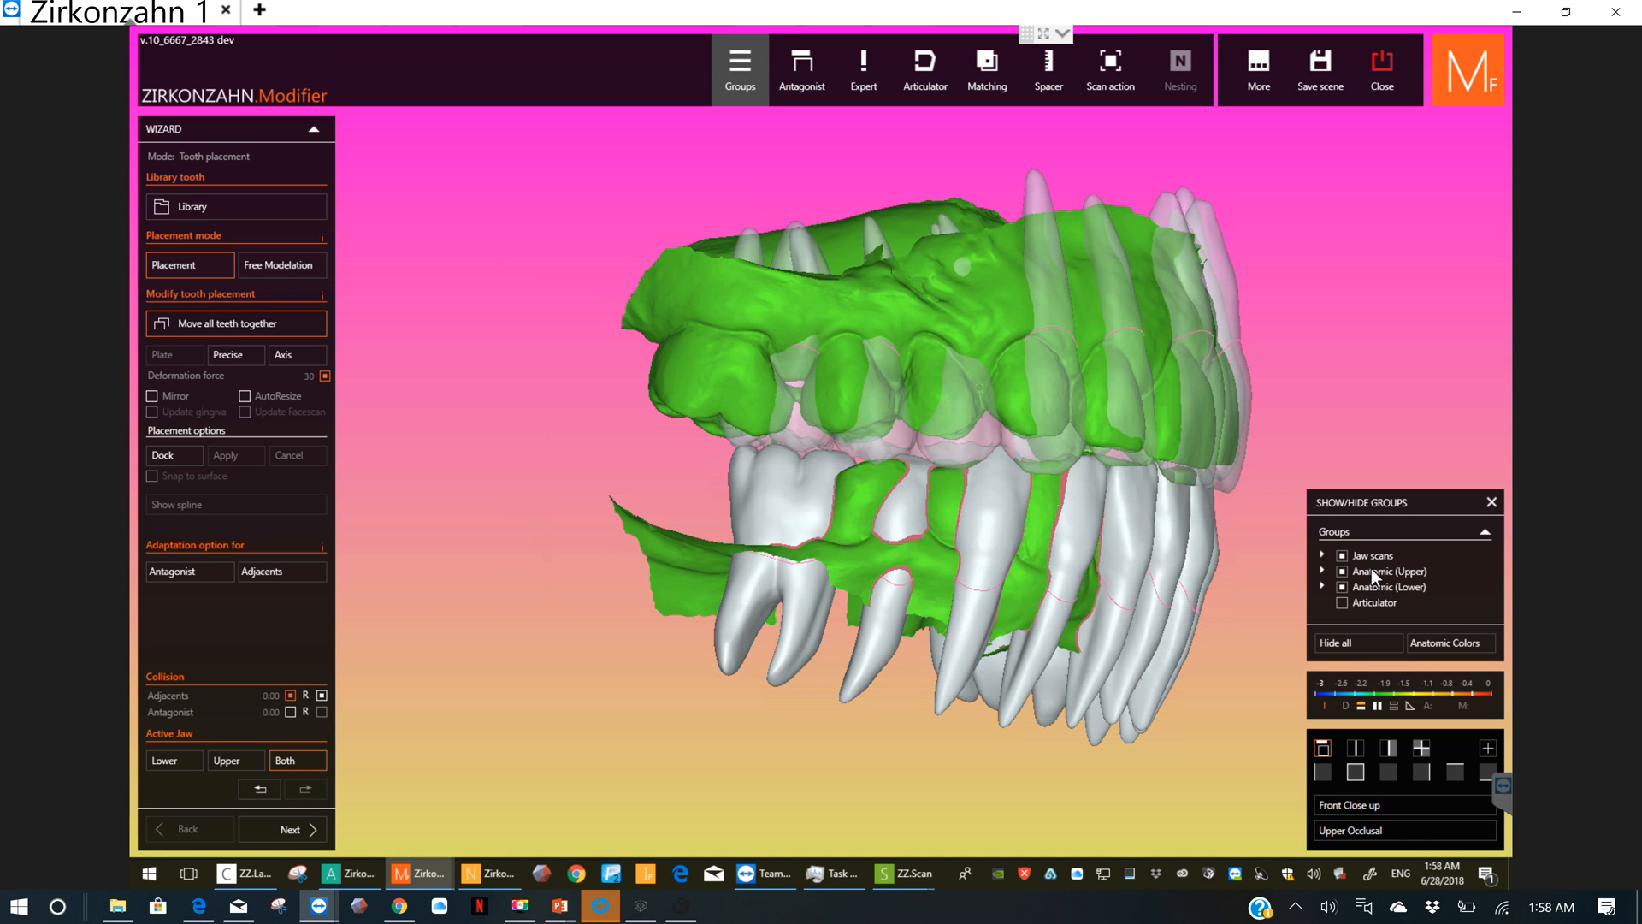
pyautogui.click(1372, 568)
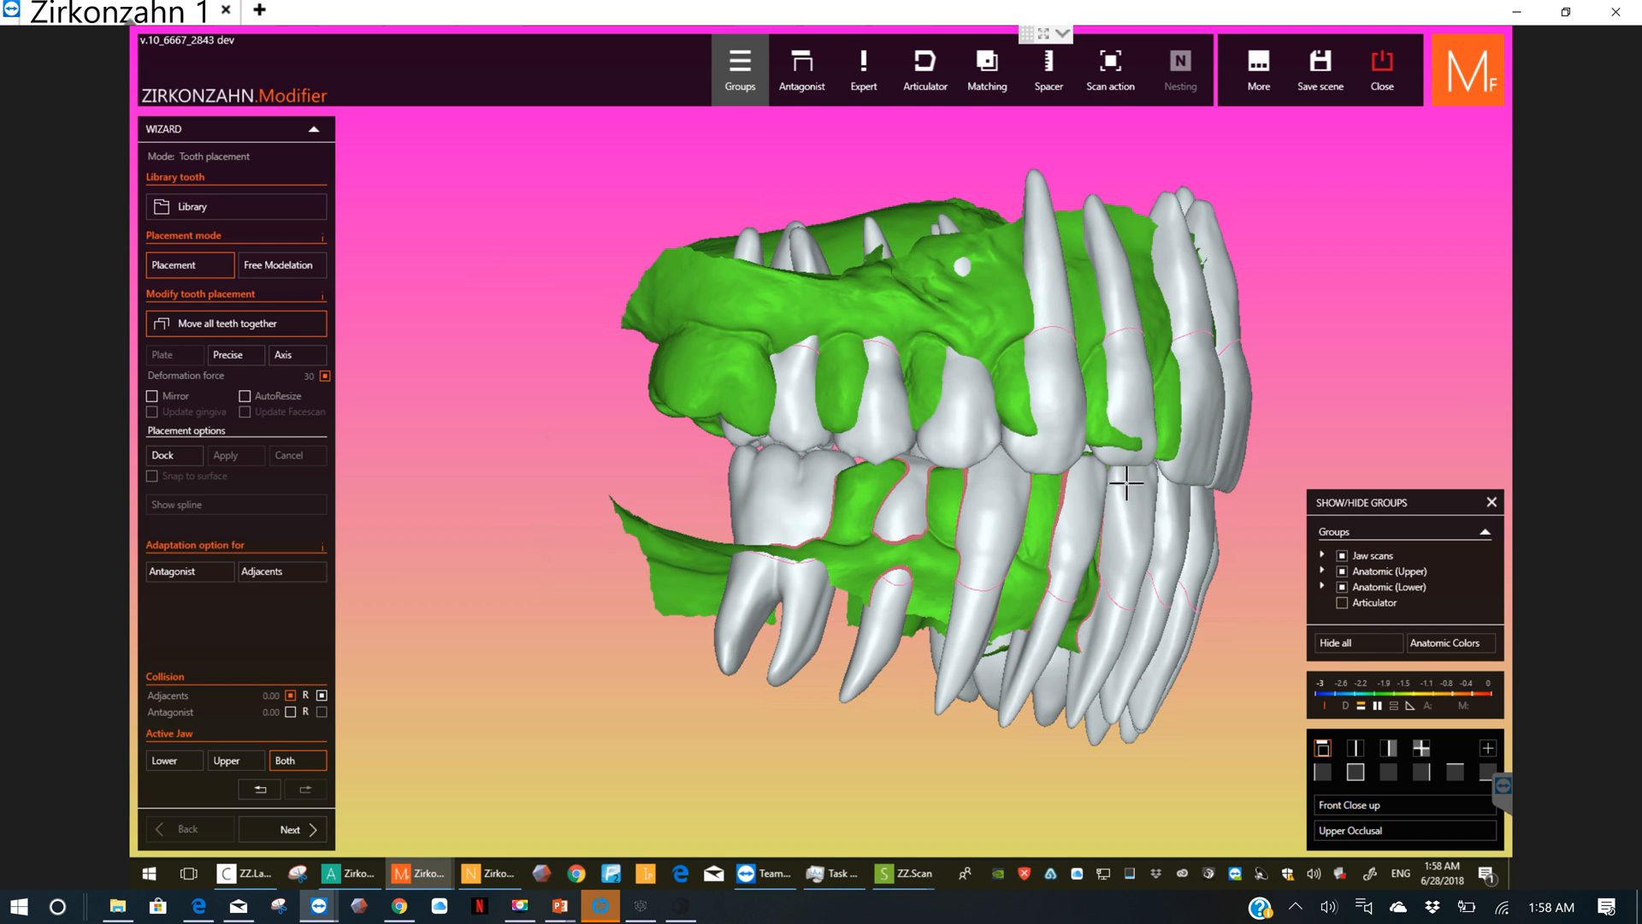
pyautogui.moveTo(1130, 495); pyautogui.dragTo(789, 408, button='right')
pyautogui.moveTo(964, 414); pyautogui.dragTo(942, 465, button='right')
pyautogui.rightClick(941, 465)
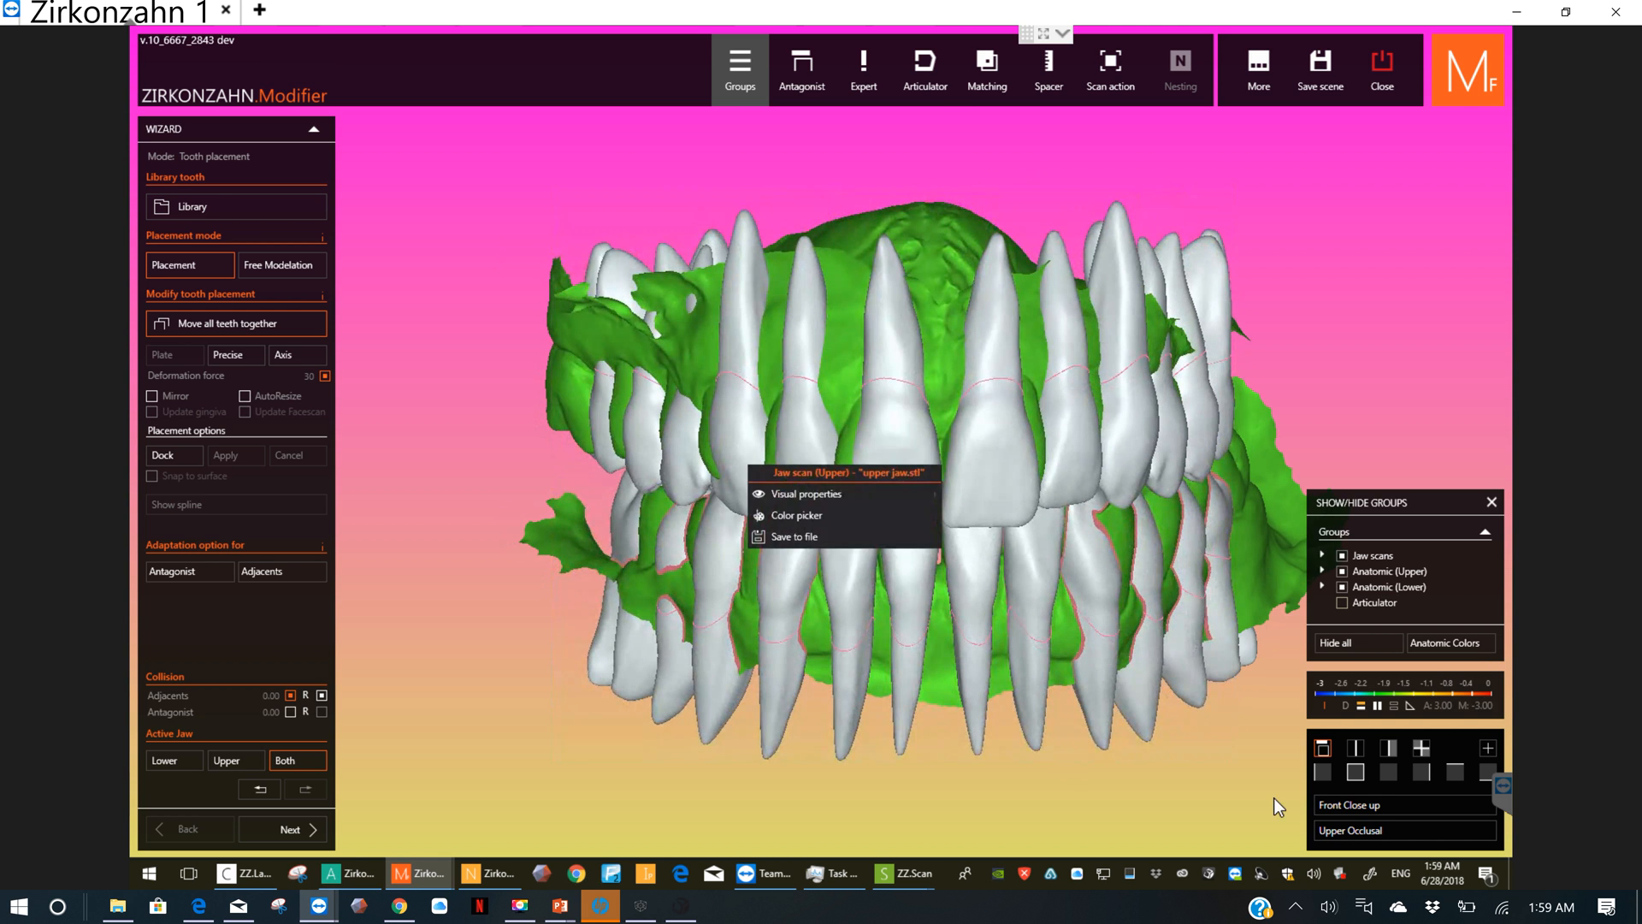
pyautogui.click(1357, 773)
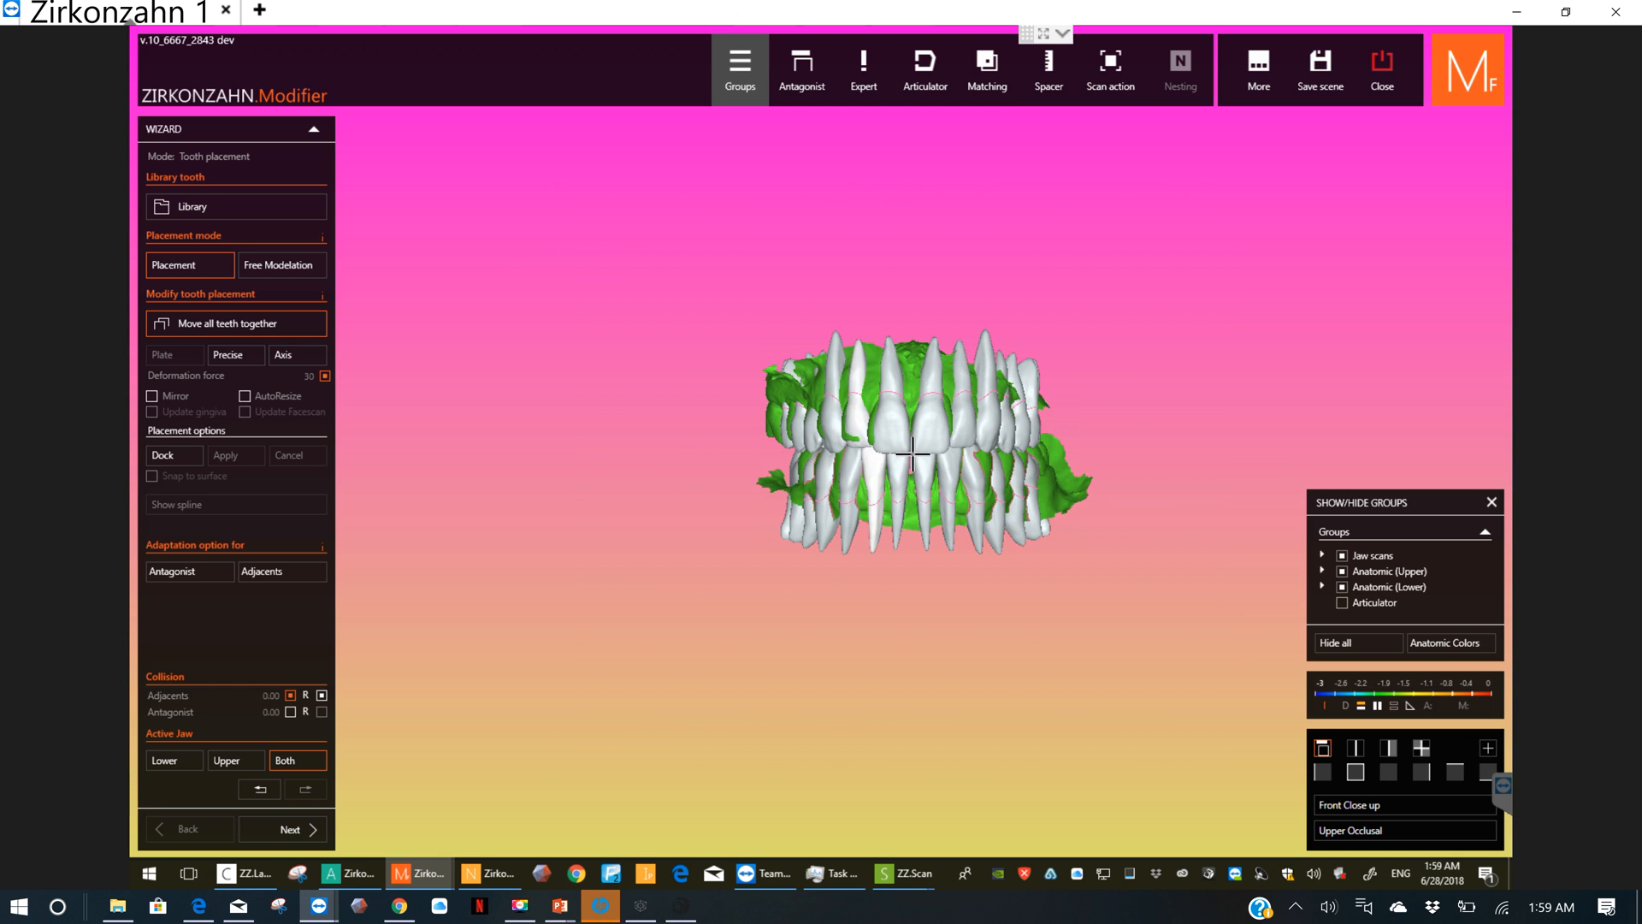
# Step: Try rotating all library teeth together with Precise placement, and undo the rotation to restore their orientation
pyautogui.click(244, 356)
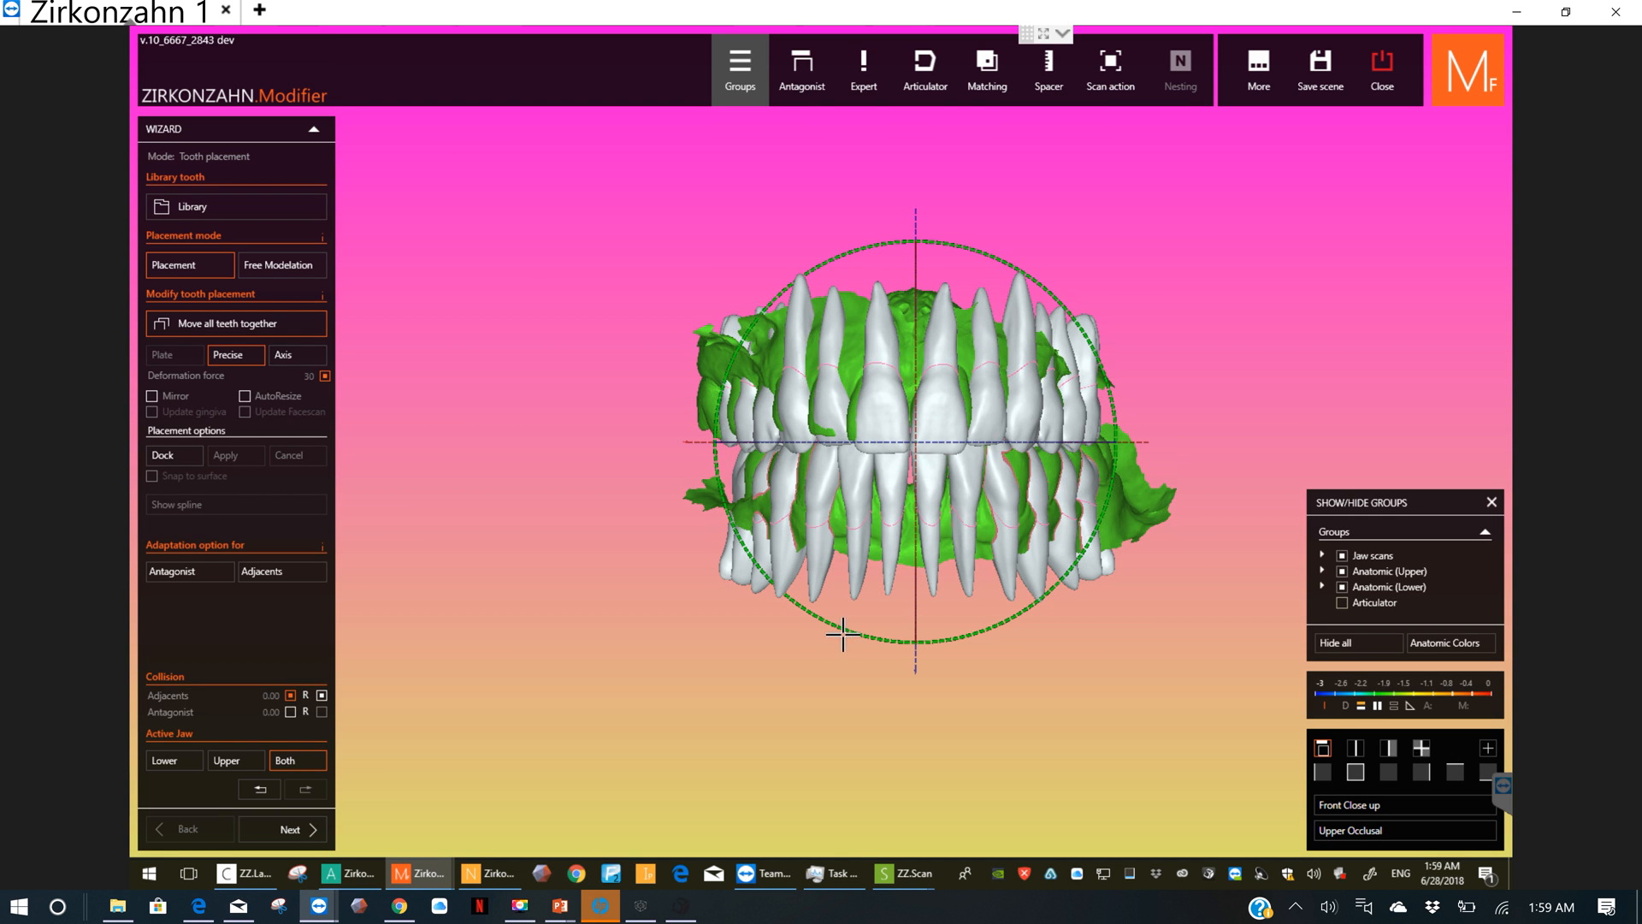
pyautogui.moveTo(839, 630); pyautogui.dragTo(780, 624)
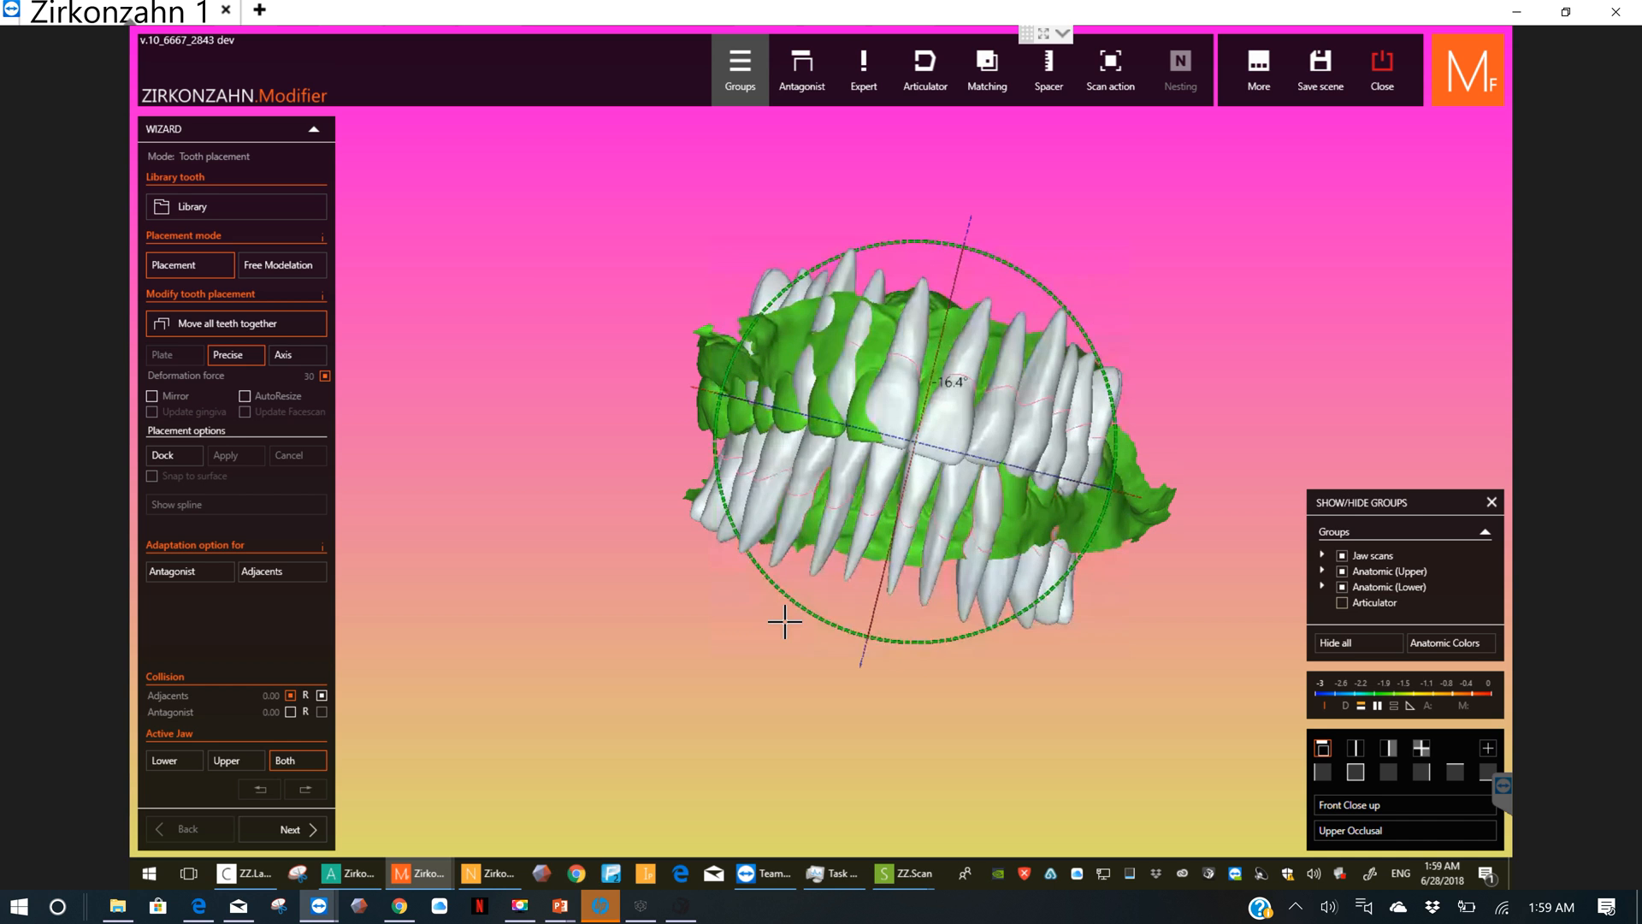
pyautogui.click(255, 790)
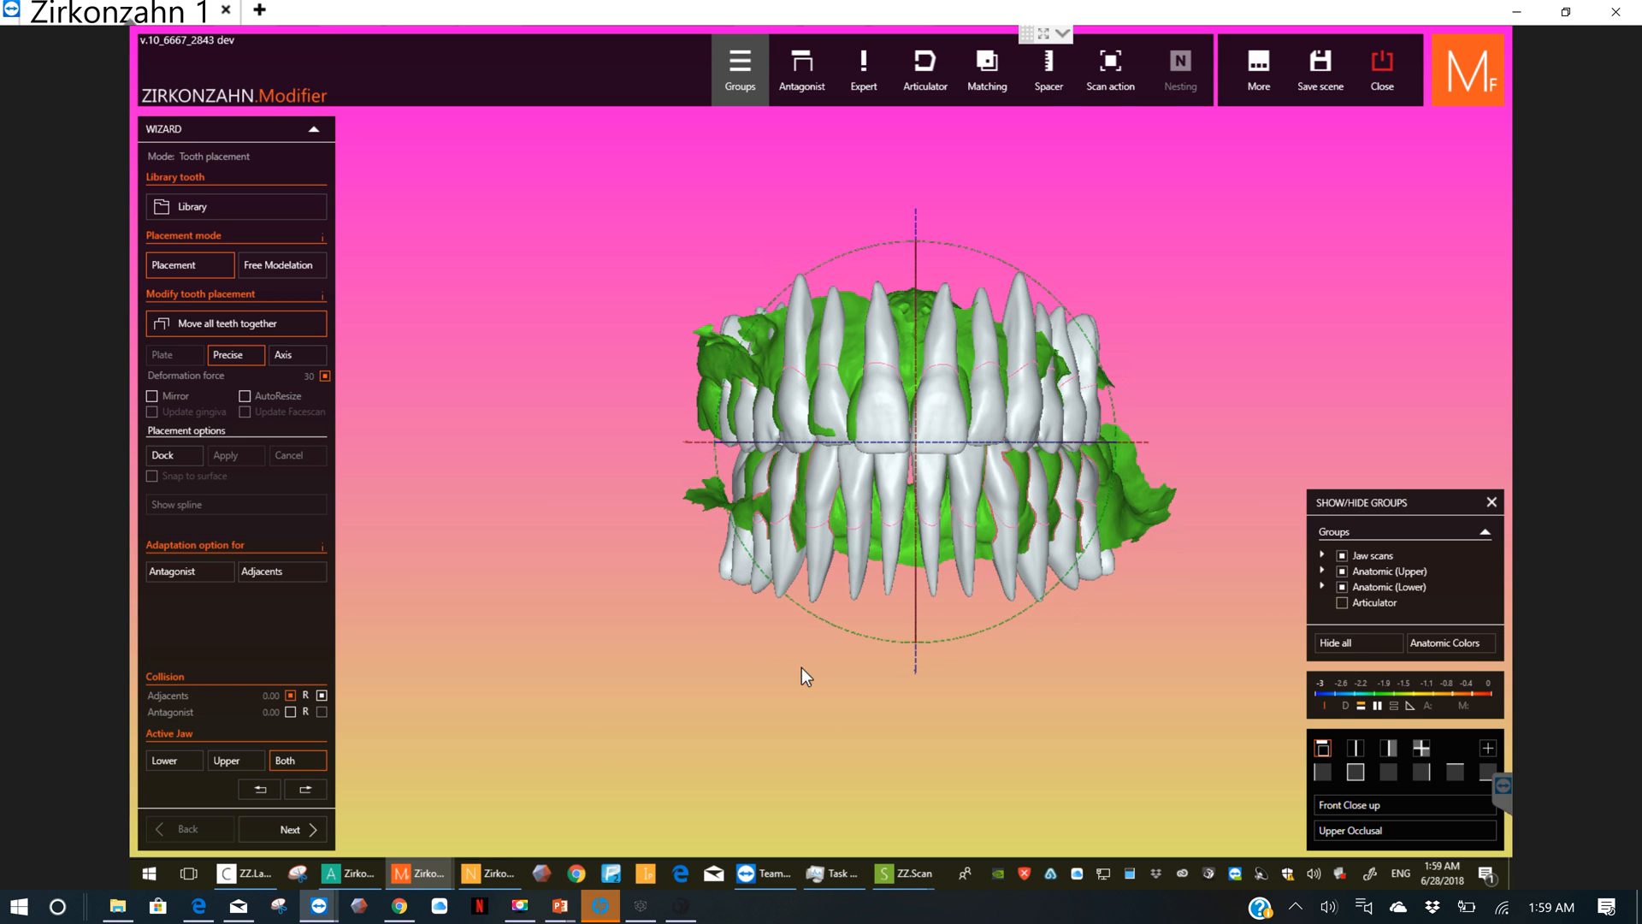
pyautogui.moveTo(808, 669); pyautogui.dragTo(1151, 560)
pyautogui.click(264, 792)
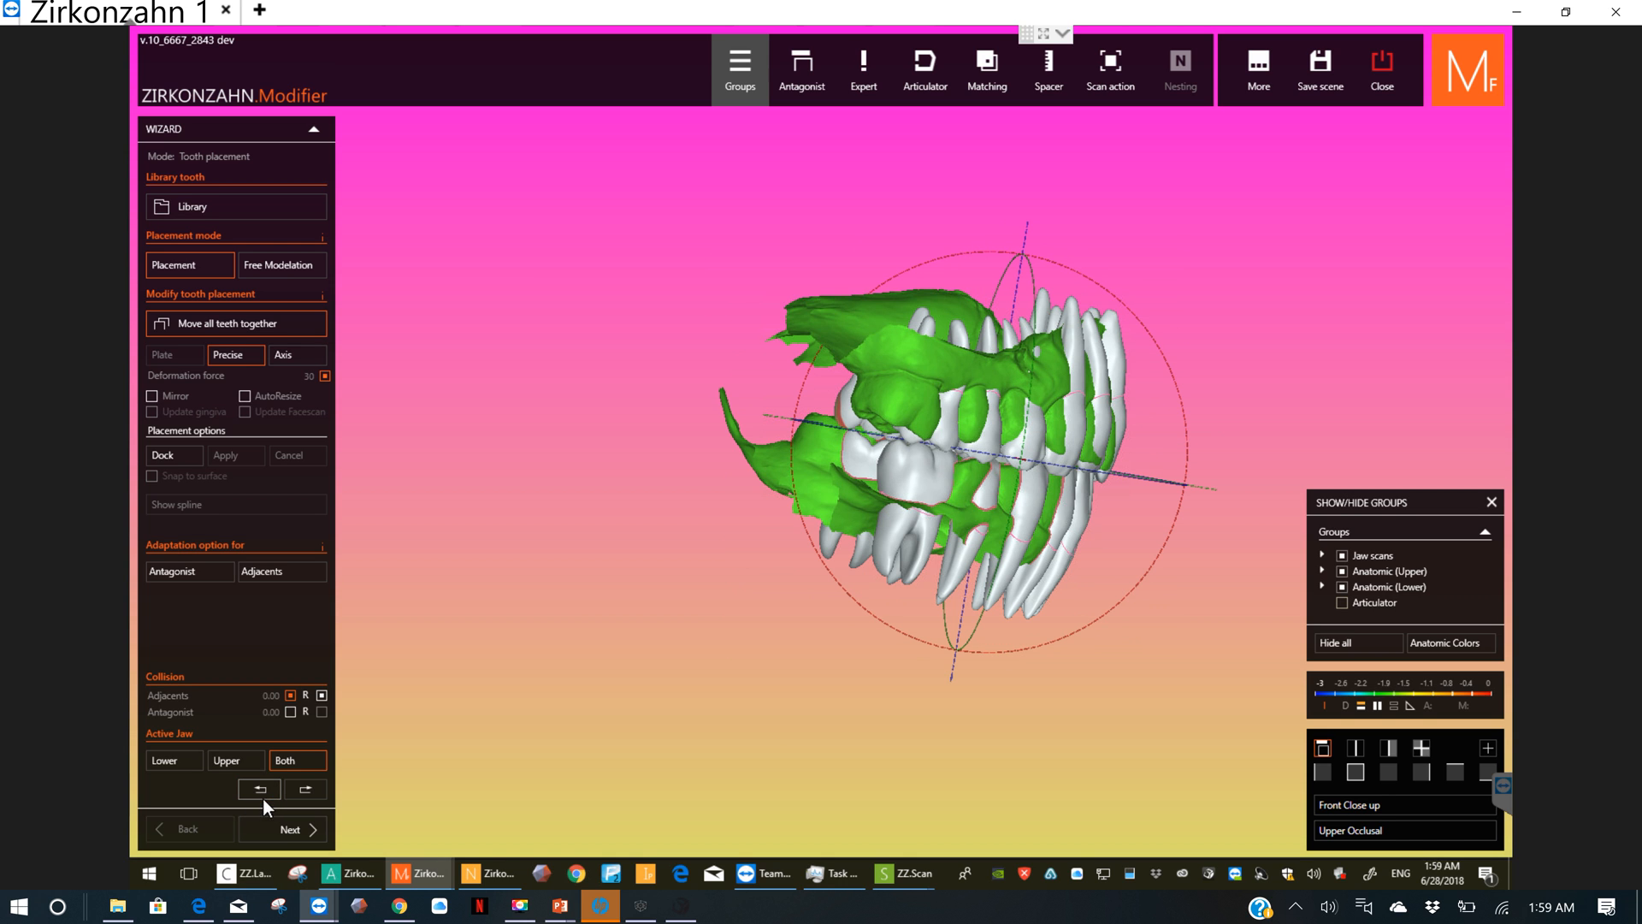
pyautogui.click(1358, 776)
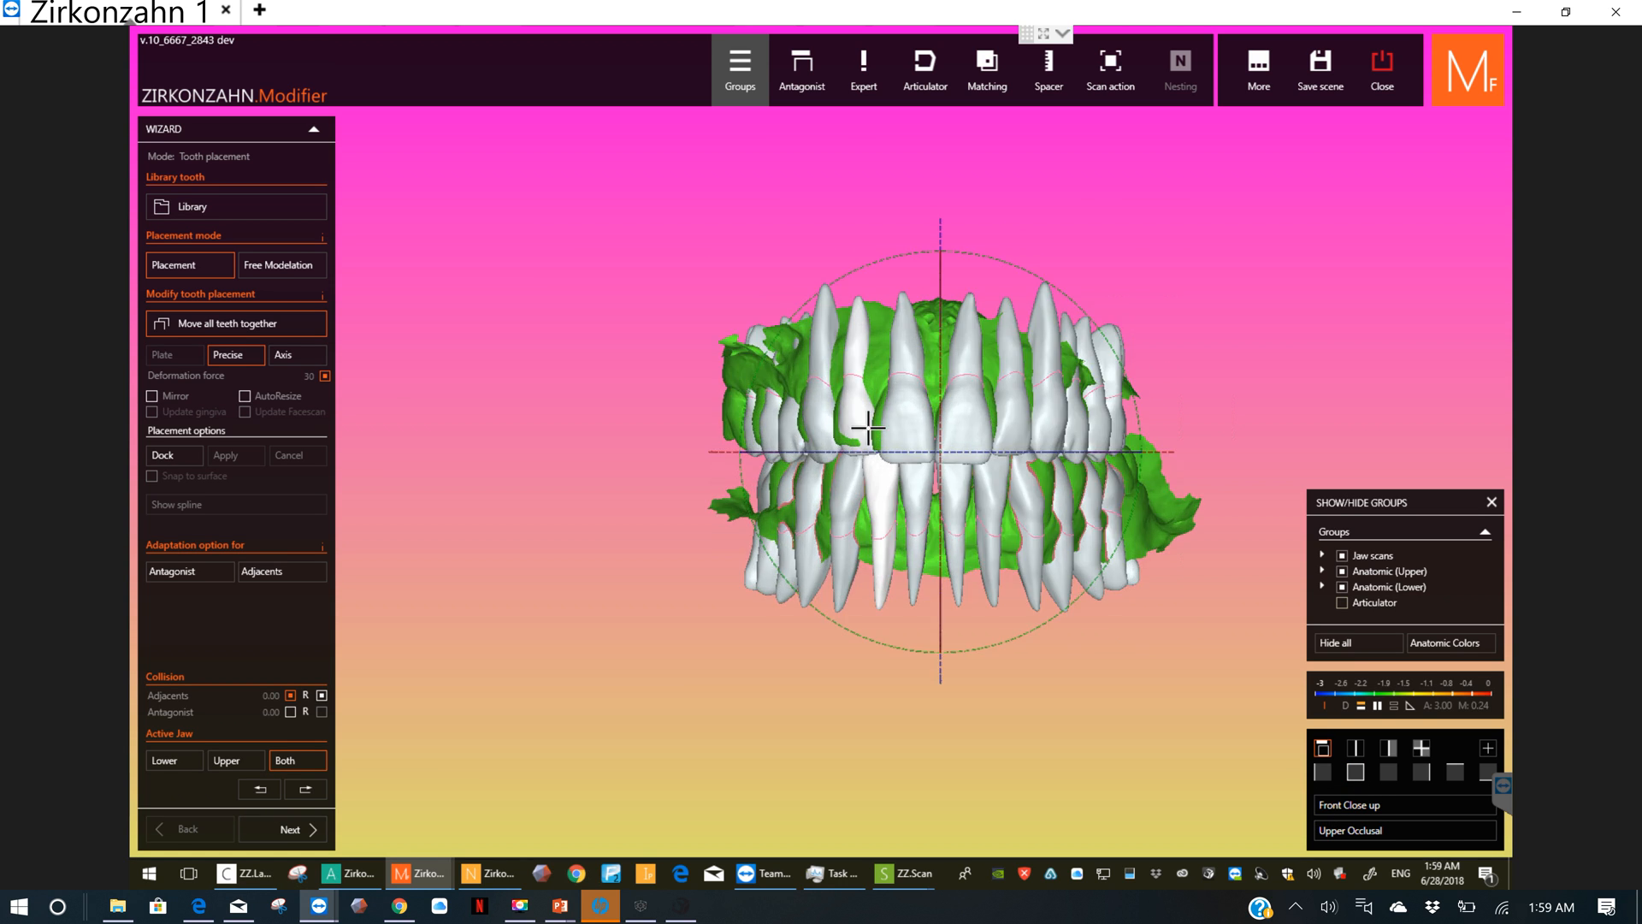
pyautogui.scroll(2, 863, 423)
pyautogui.scroll(2, 931, 428)
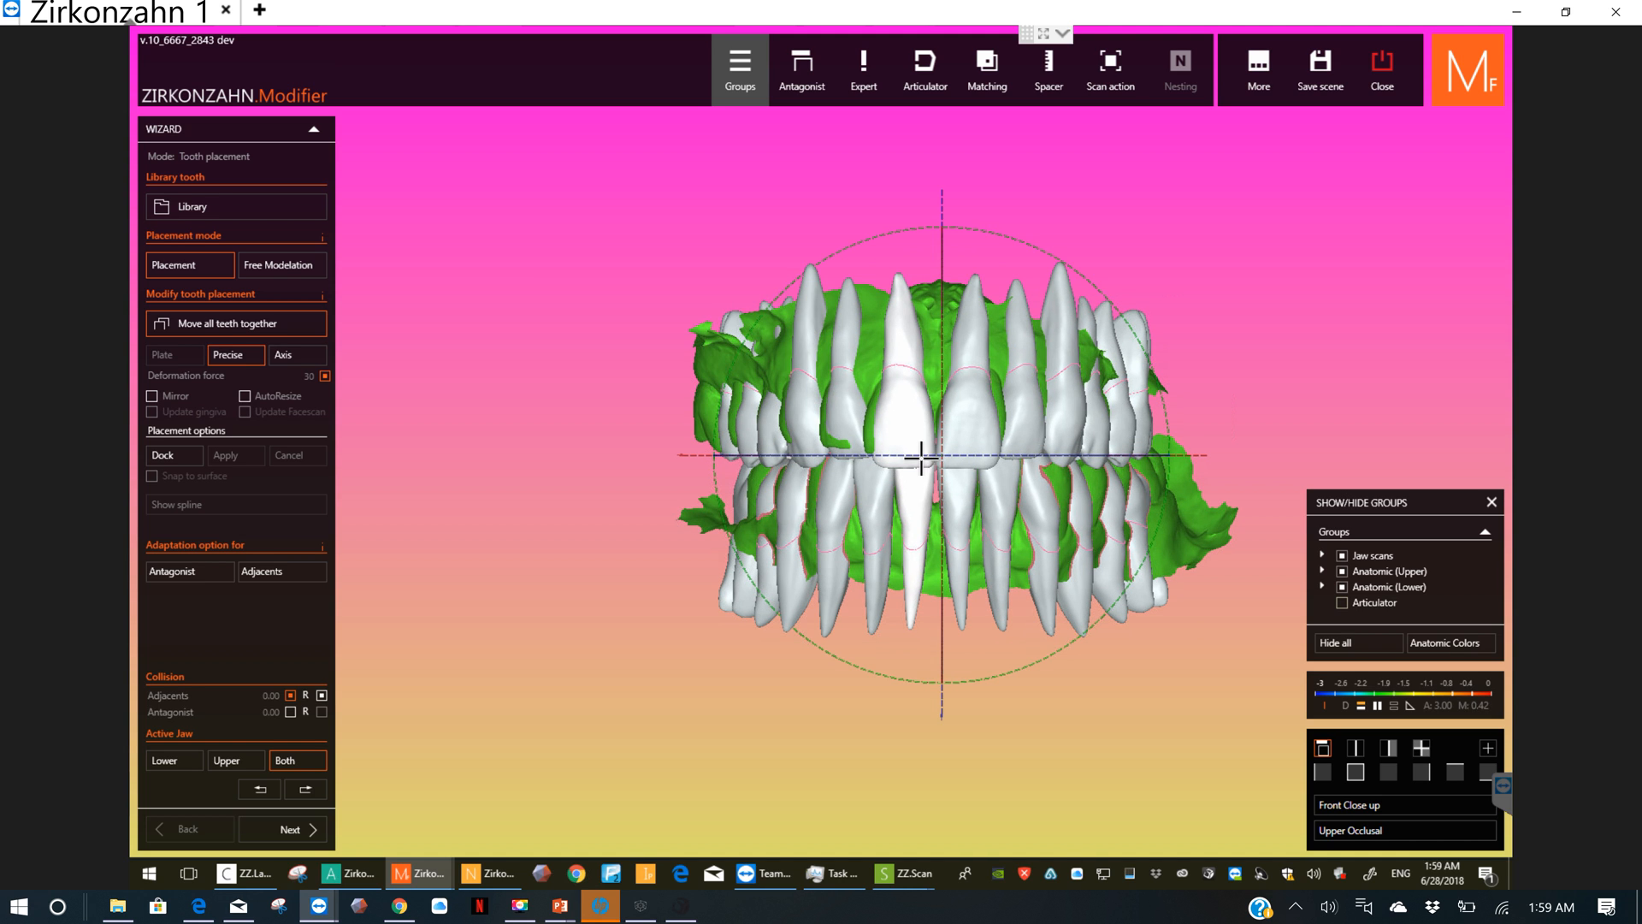
# Step: Tilt all library teeth slightly with Axis placement in the side view so the upper roots lean backward
pyautogui.click(305, 357)
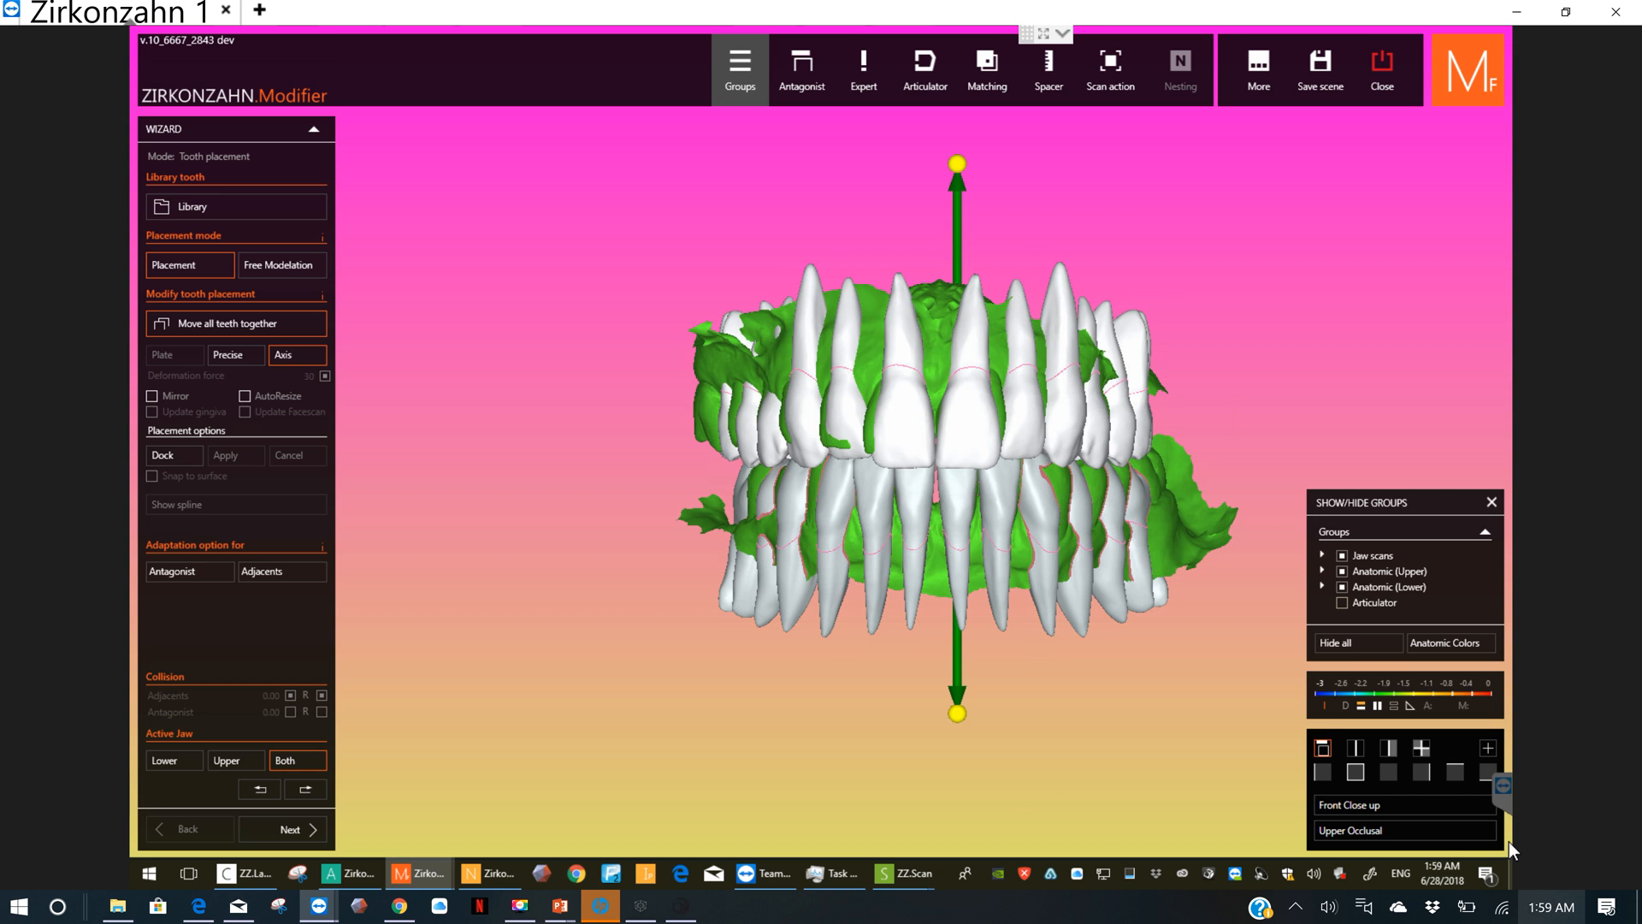
pyautogui.moveTo(626, 689); pyautogui.dragTo(685, 691, button='right')
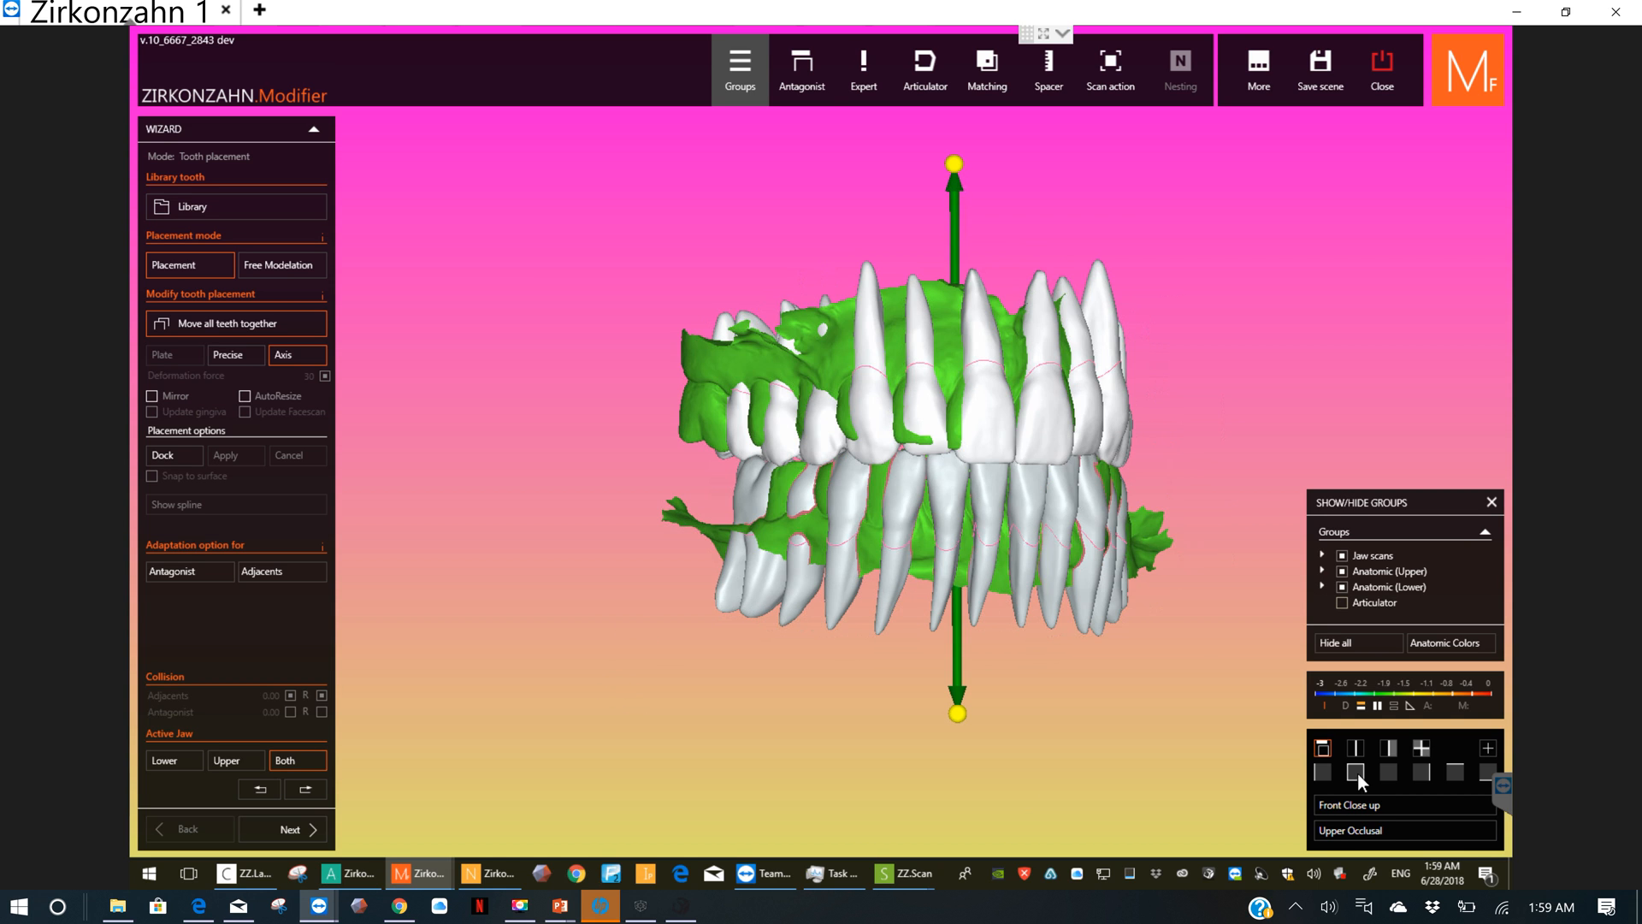
pyautogui.click(1331, 772)
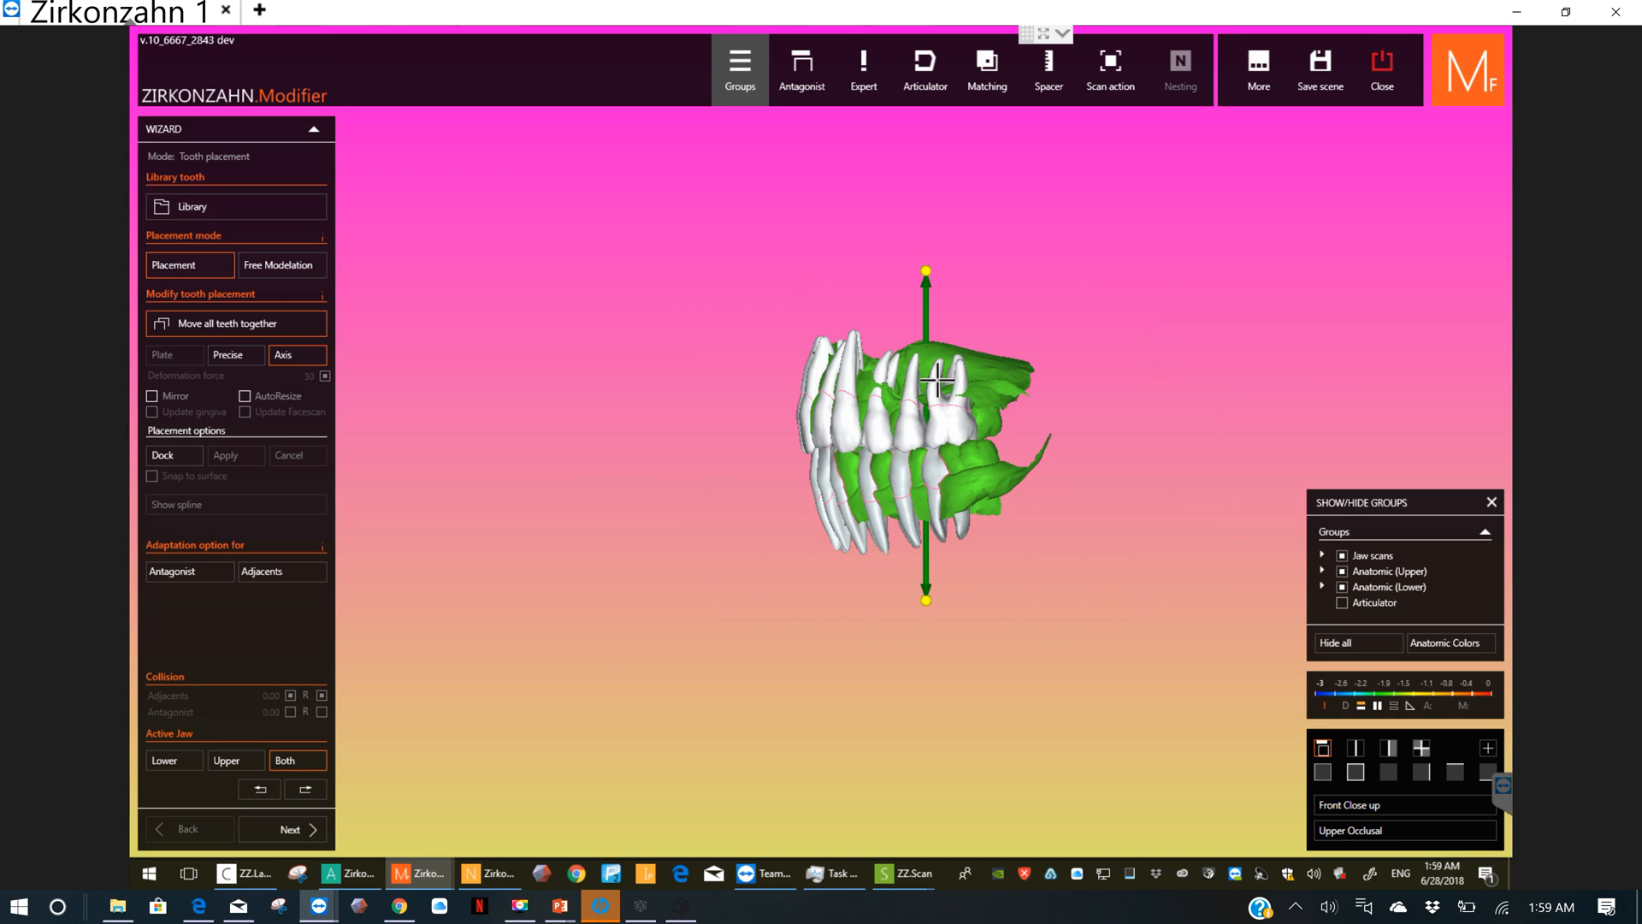
pyautogui.moveTo(926, 266); pyautogui.dragTo(905, 276)
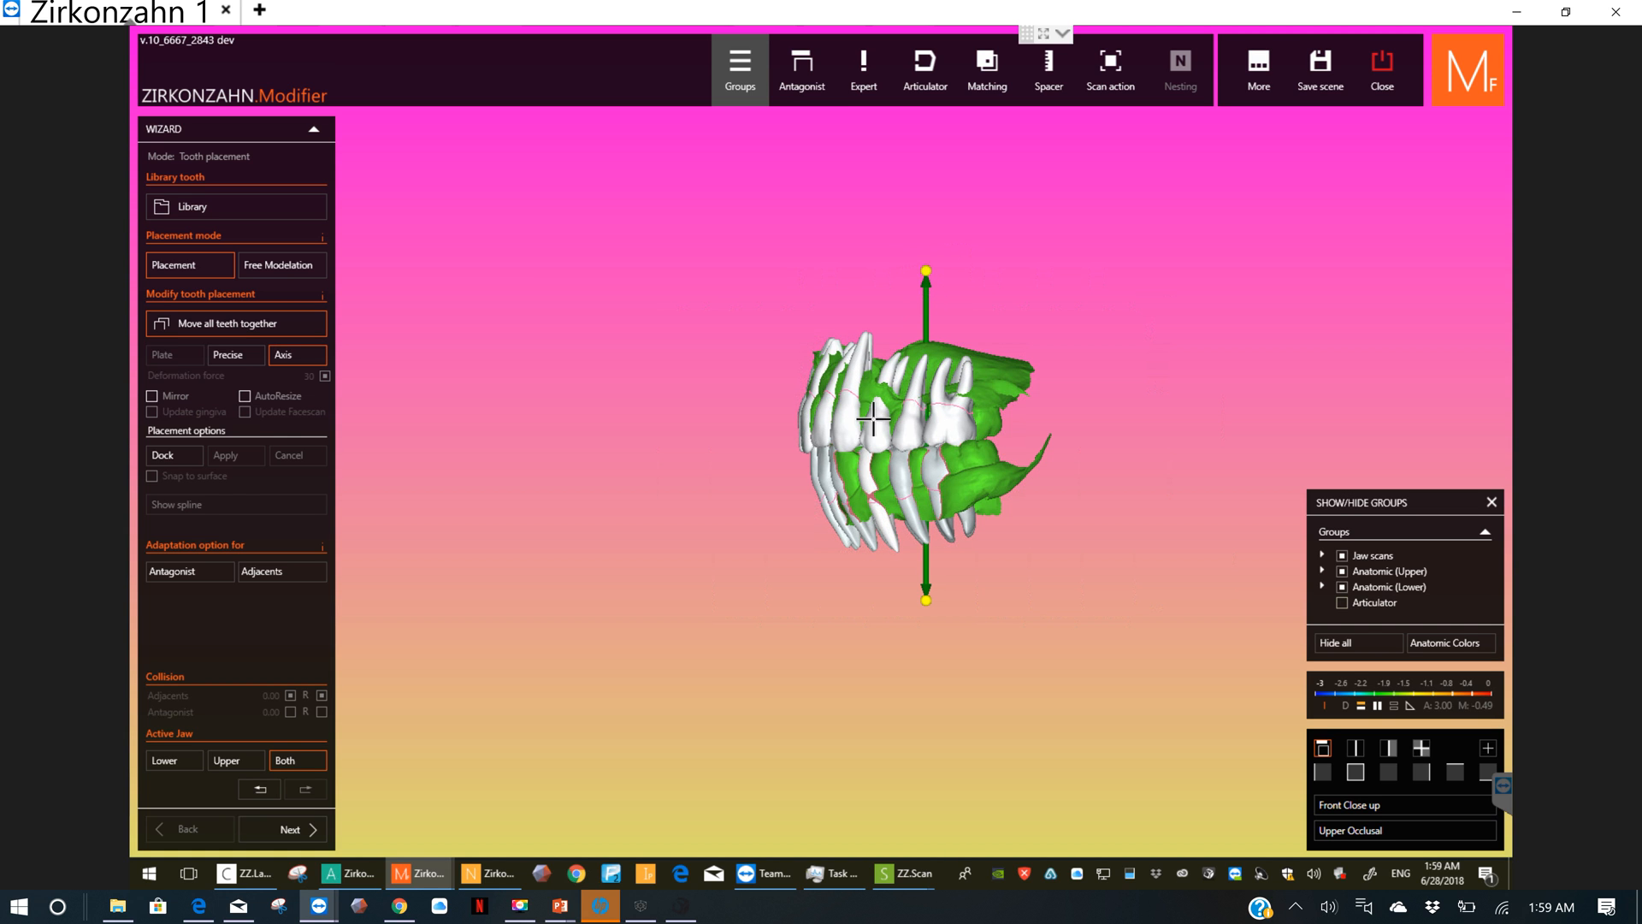
pyautogui.scroll(4, 861, 416)
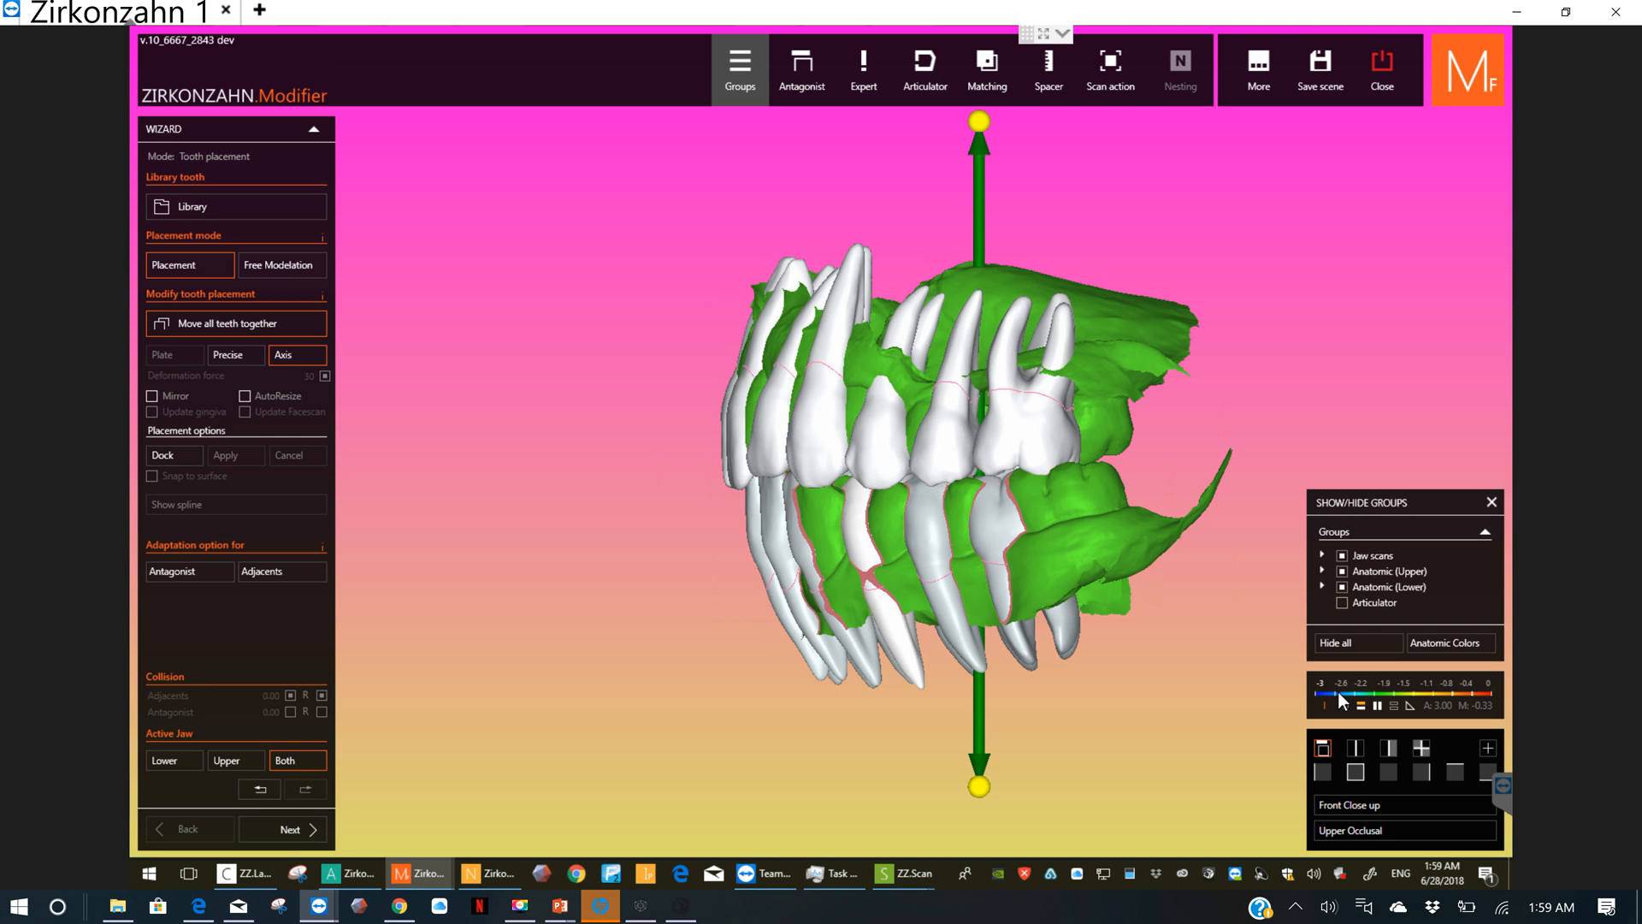
# Step: Tilt all library teeth further with the axis handle from the opposite side, by about -5° in x and -2° in y
pyautogui.click(1356, 771)
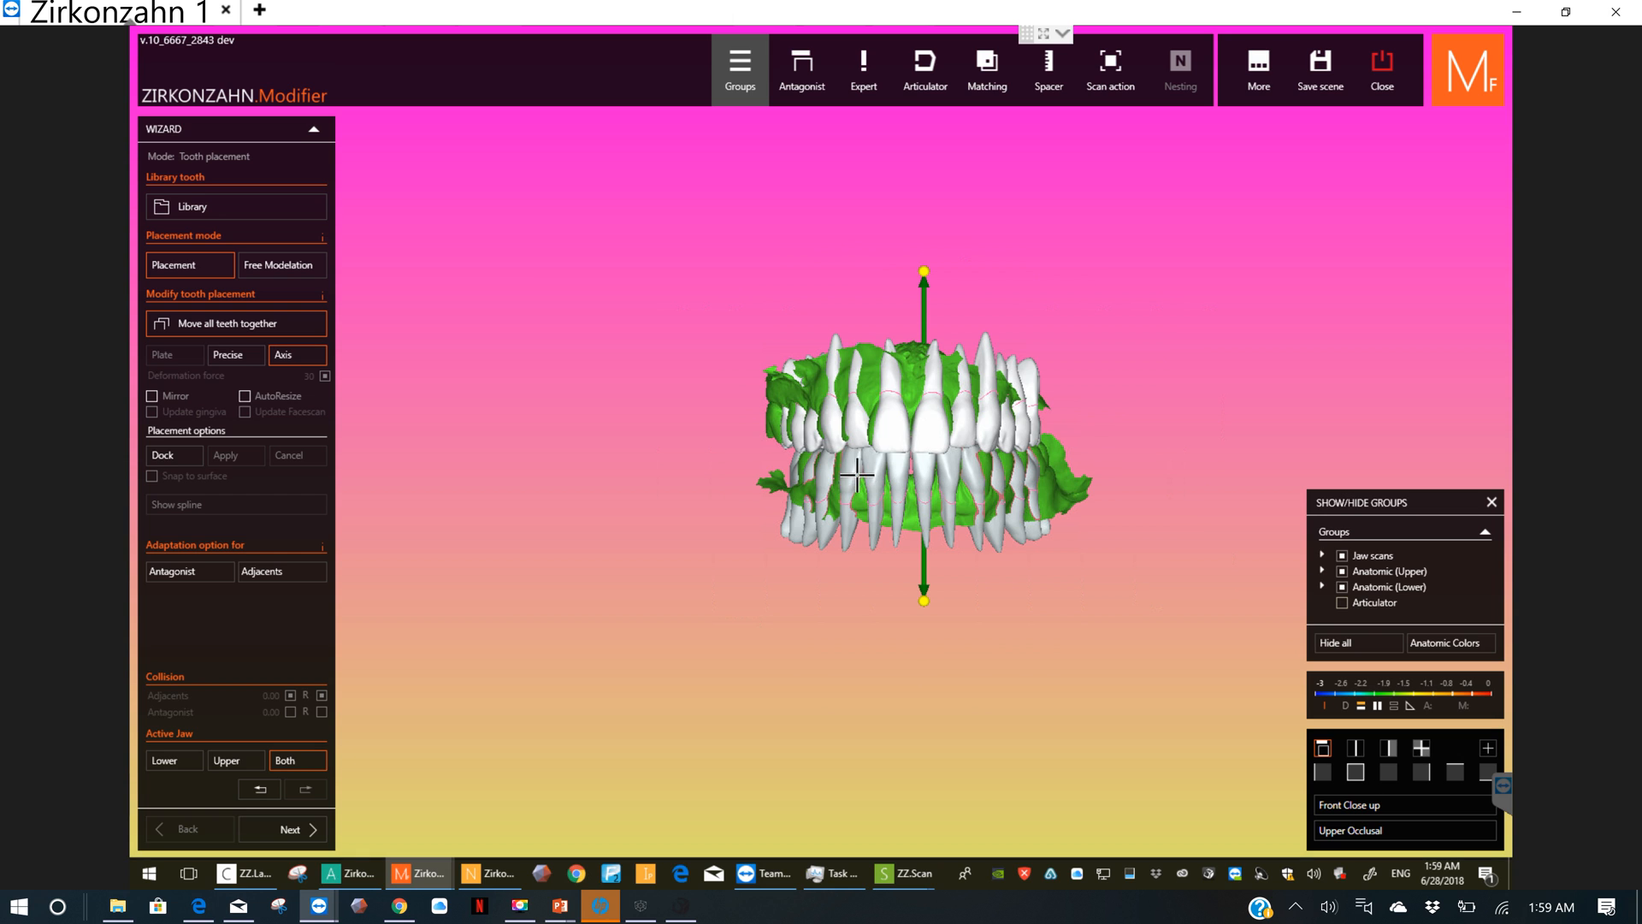
pyautogui.moveTo(909, 471); pyautogui.dragTo(1002, 422, button='right')
pyautogui.scroll(2, 962, 347)
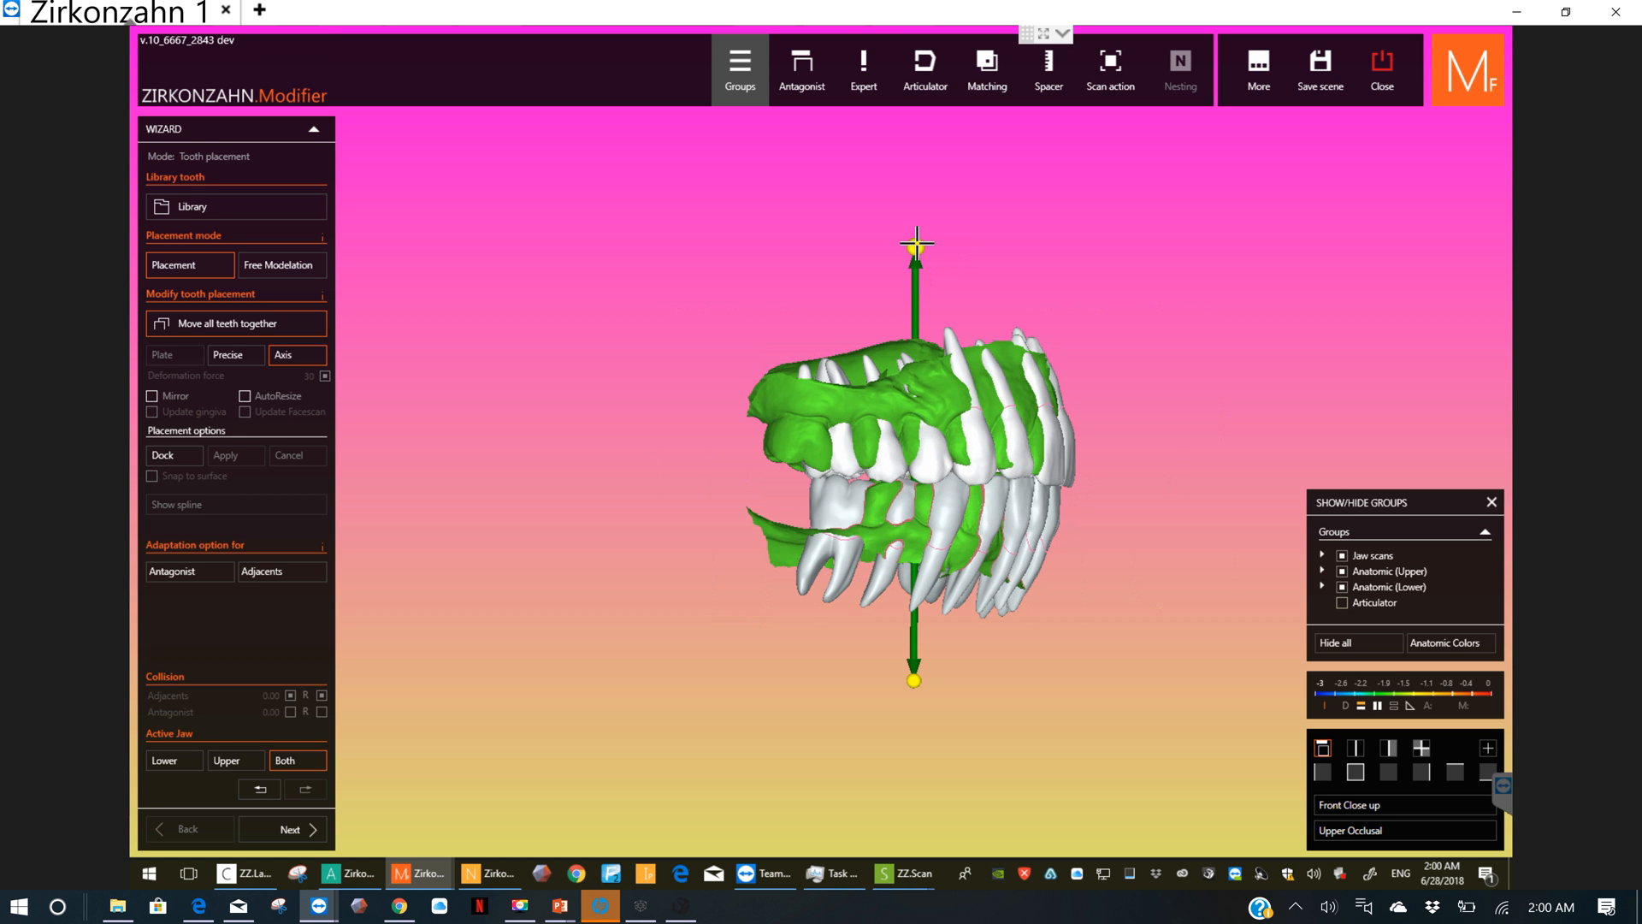
pyautogui.moveTo(916, 245); pyautogui.dragTo(932, 249)
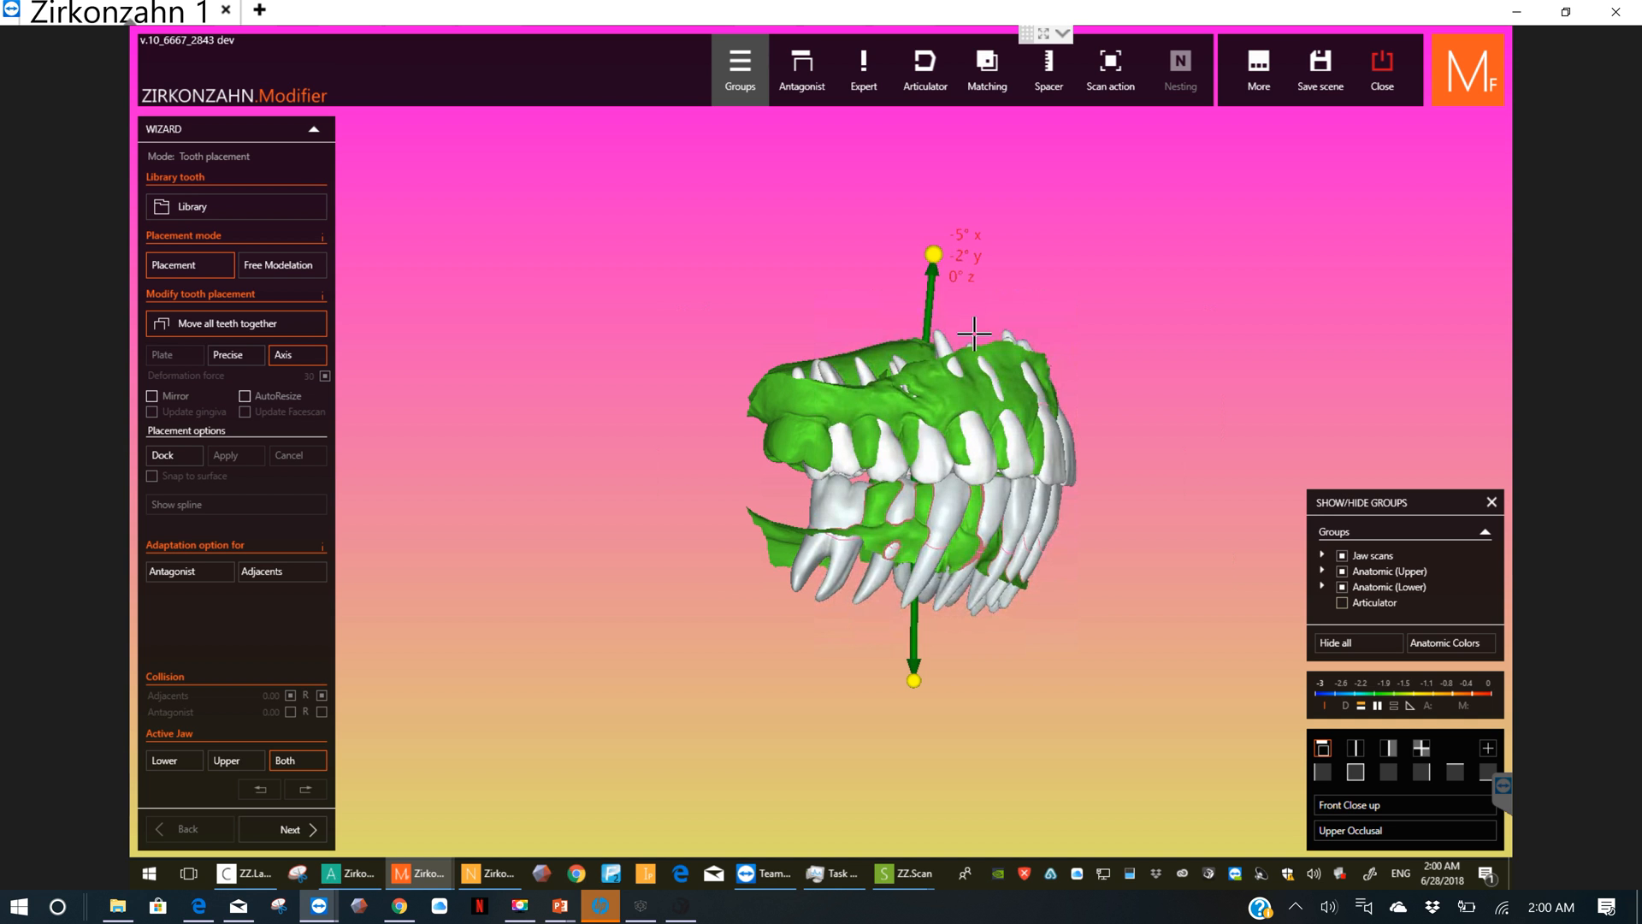
# Step: Inspect the tooth fit from several angles and tip the upper roots of all library teeth slightly forward with the axis handle
pyautogui.scroll(3, 1010, 447)
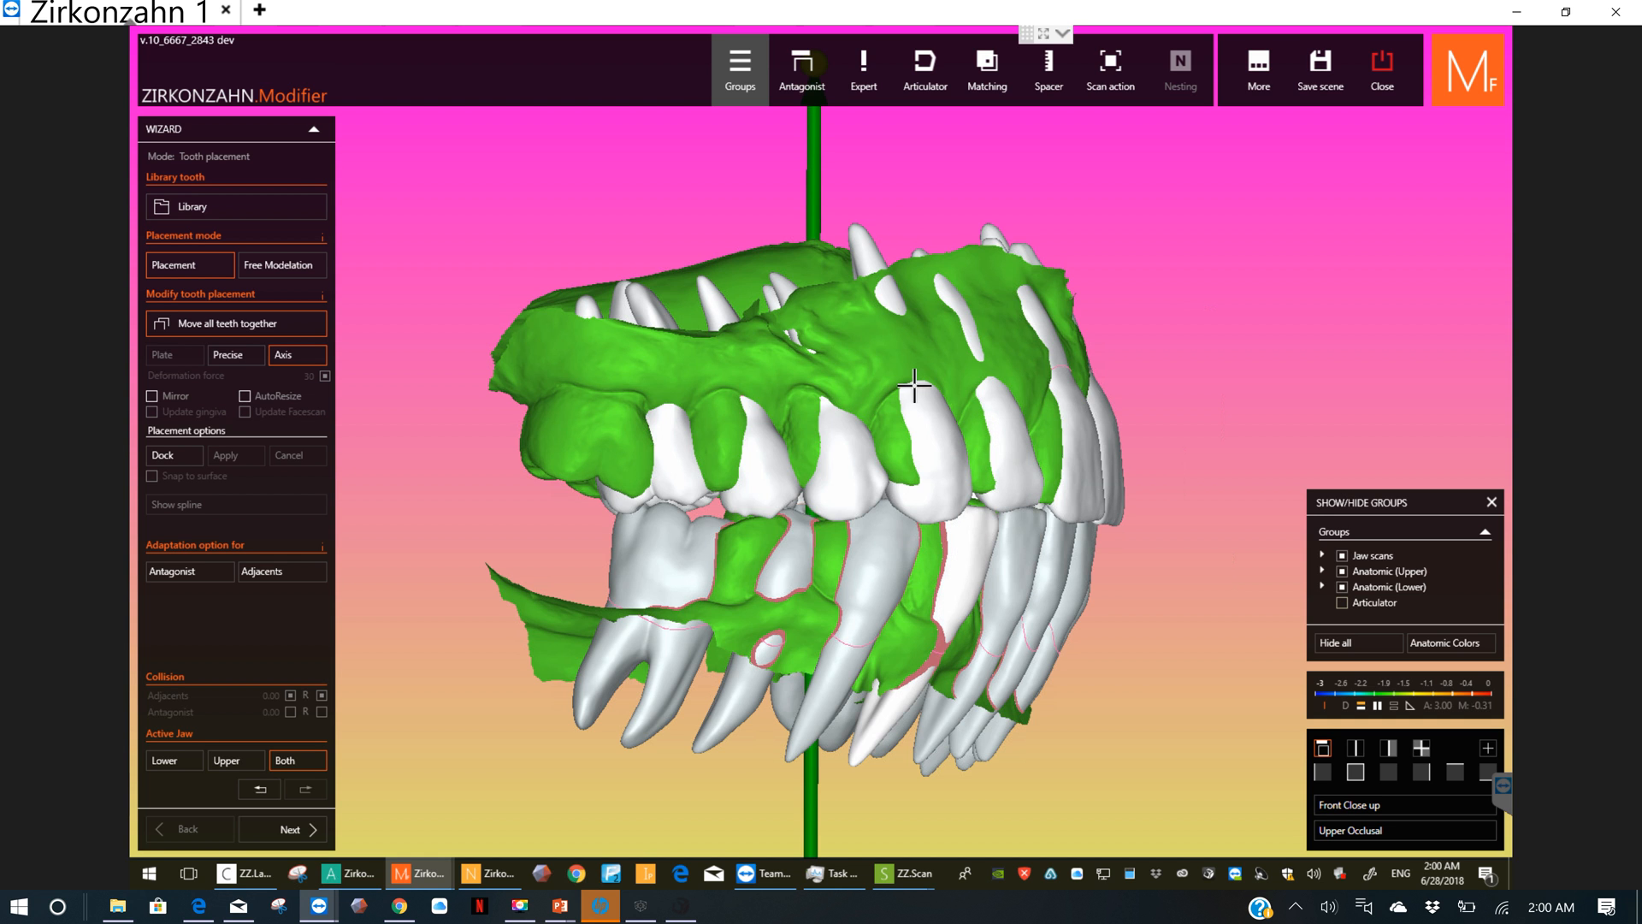
pyautogui.moveTo(1005, 407); pyautogui.dragTo(659, 576, button='right')
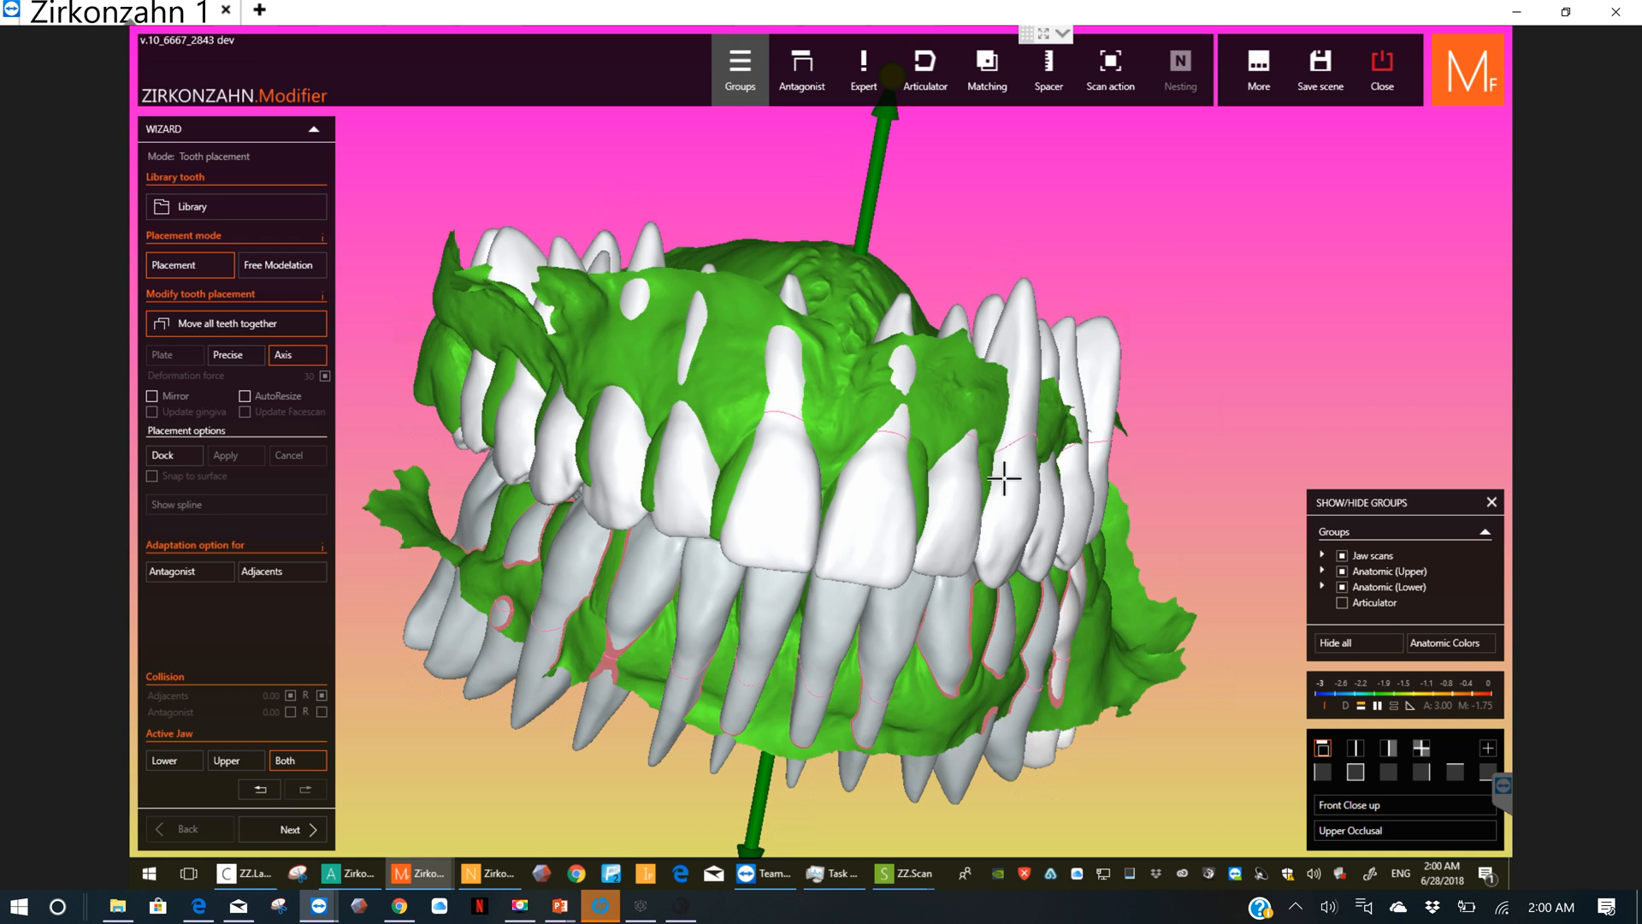
pyautogui.moveTo(960, 469)
pyautogui.mouseDown(button='right')
pyautogui.moveTo(1038, 477)
pyautogui.moveTo(946, 440)
pyautogui.moveTo(771, 462)
pyautogui.moveTo(840, 491)
pyautogui.moveTo(962, 468)
pyautogui.mouseUp(button='right')
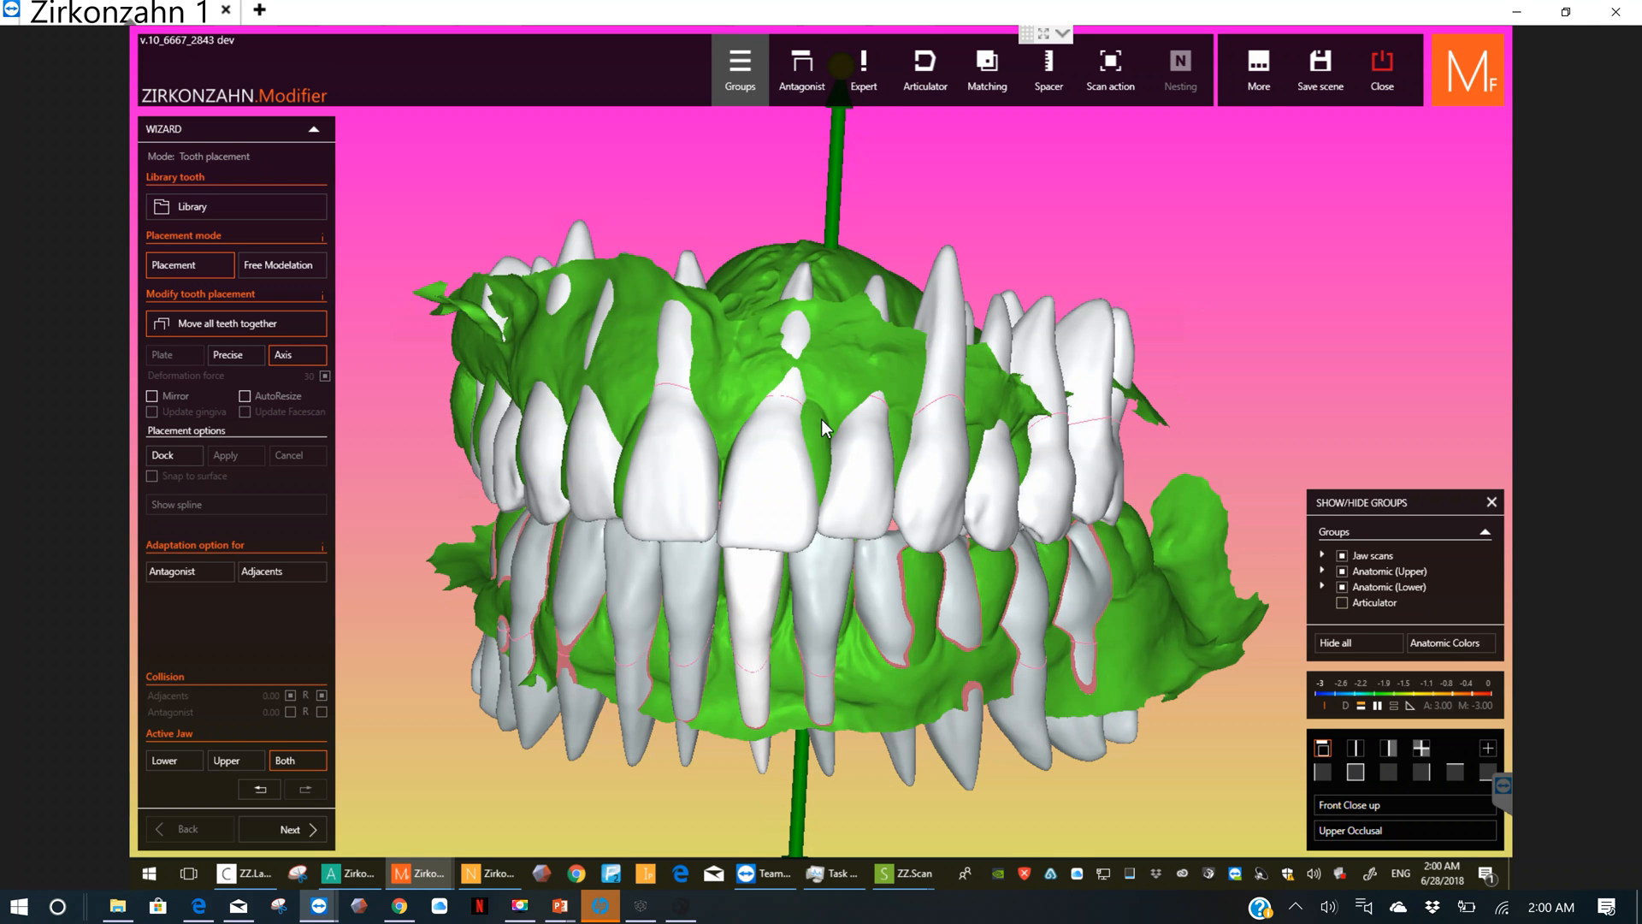
pyautogui.moveTo(821, 419); pyautogui.dragTo(616, 440, button='right')
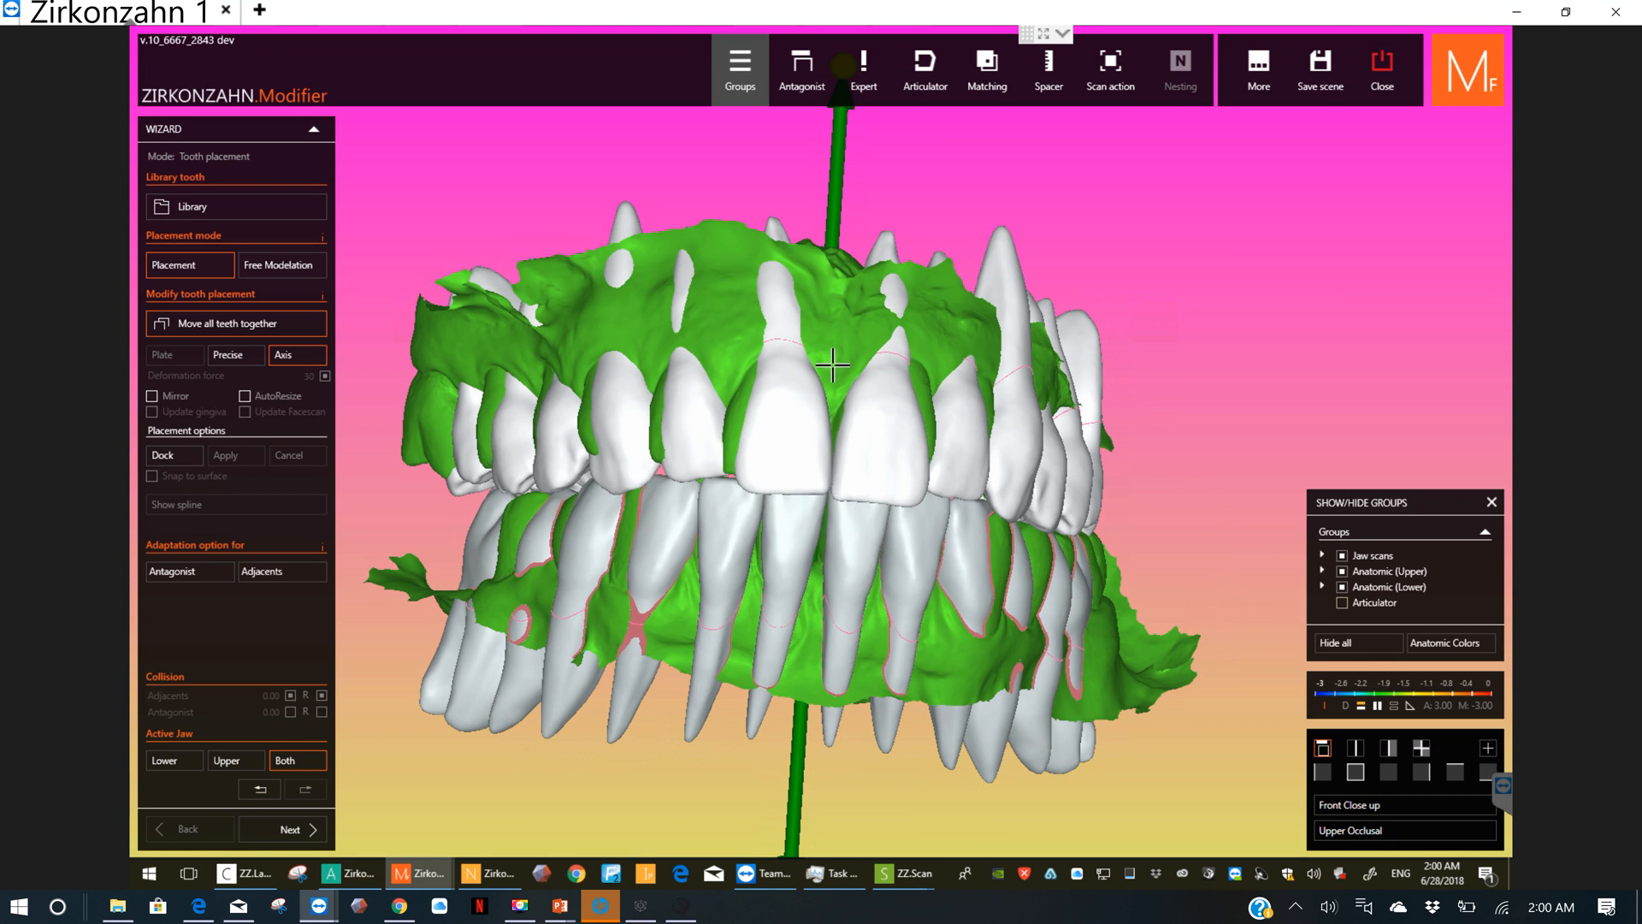
pyautogui.moveTo(828, 377); pyautogui.dragTo(584, 416, button='right')
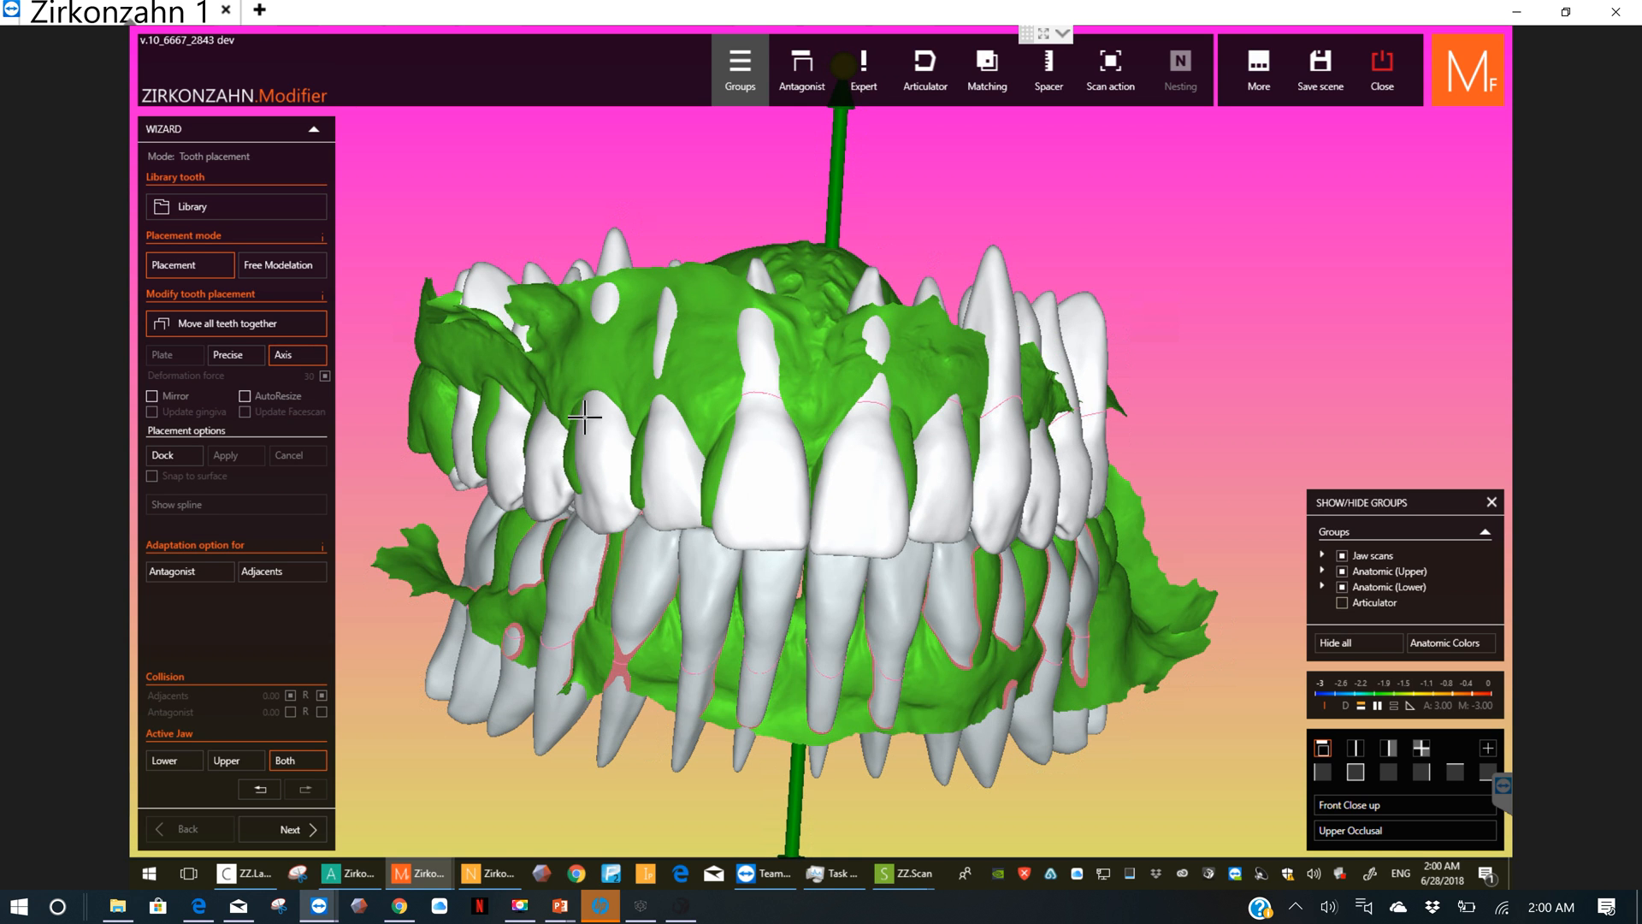
pyautogui.scroll(-2, 813, 394)
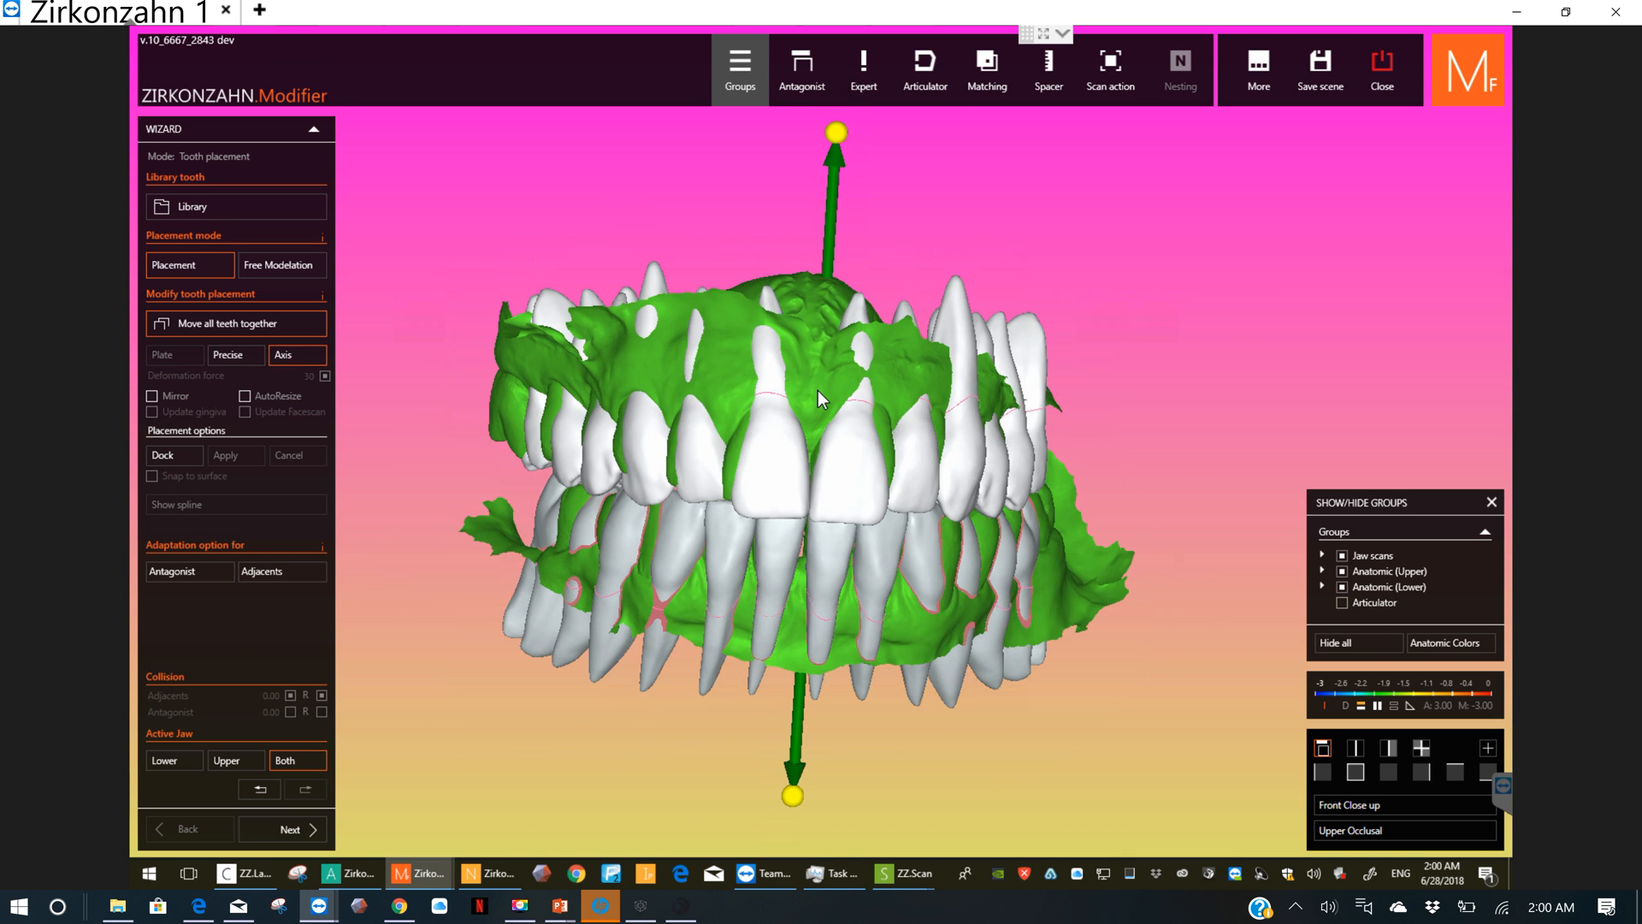
pyautogui.moveTo(843, 392); pyautogui.dragTo(1086, 402, button='right')
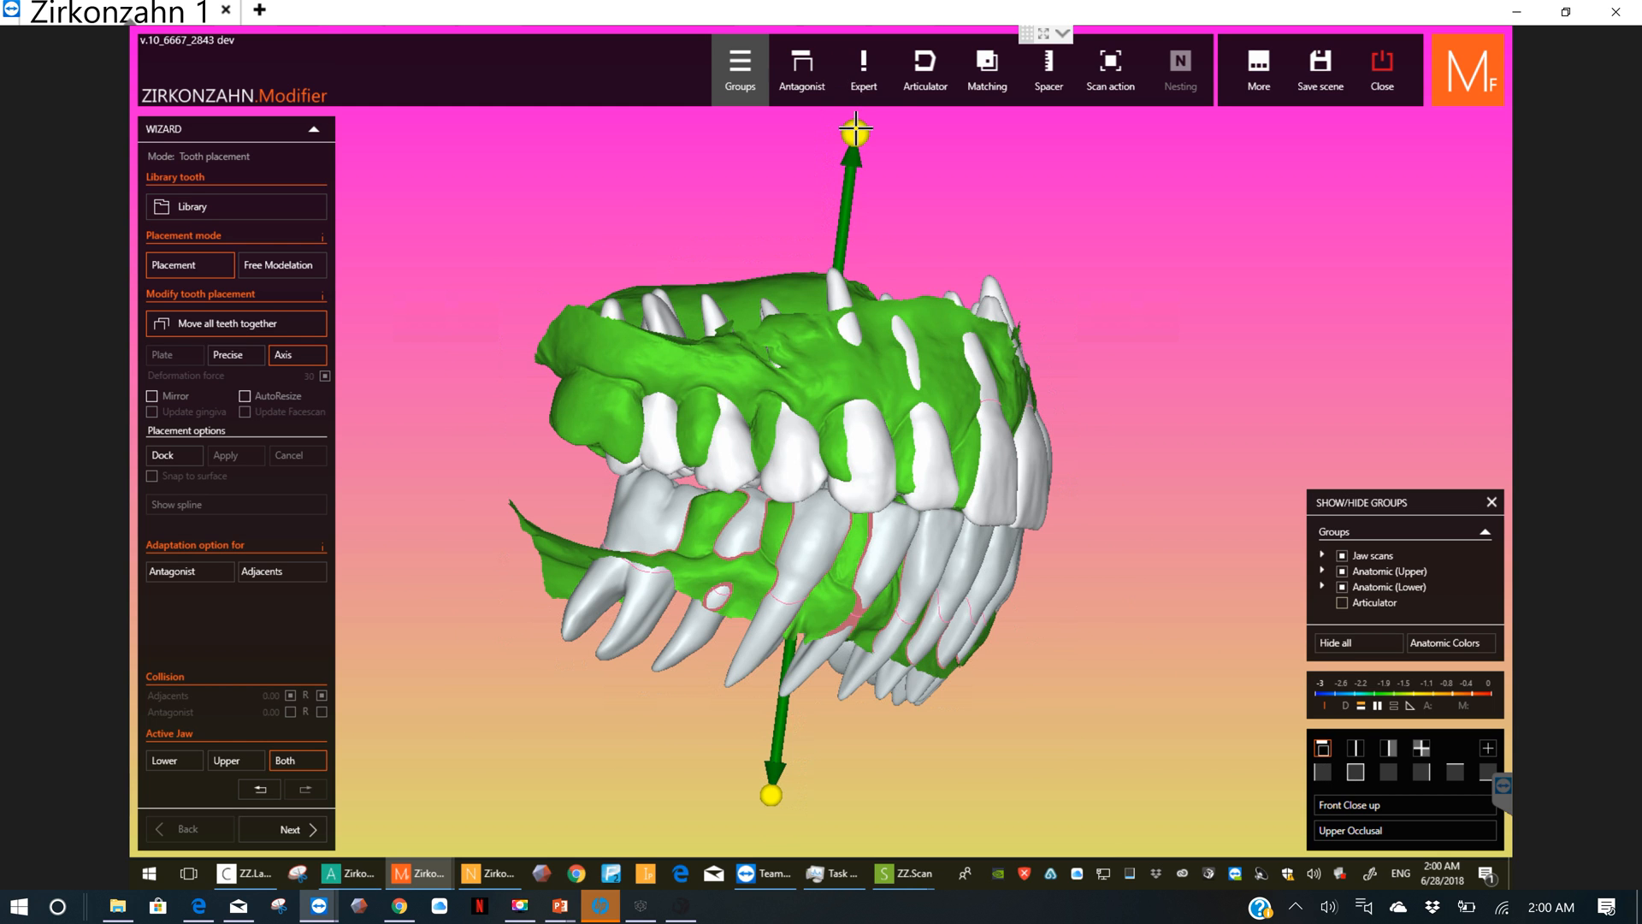
pyautogui.moveTo(866, 128)
pyautogui.moveTo(866, 128); pyautogui.dragTo(834, 130)
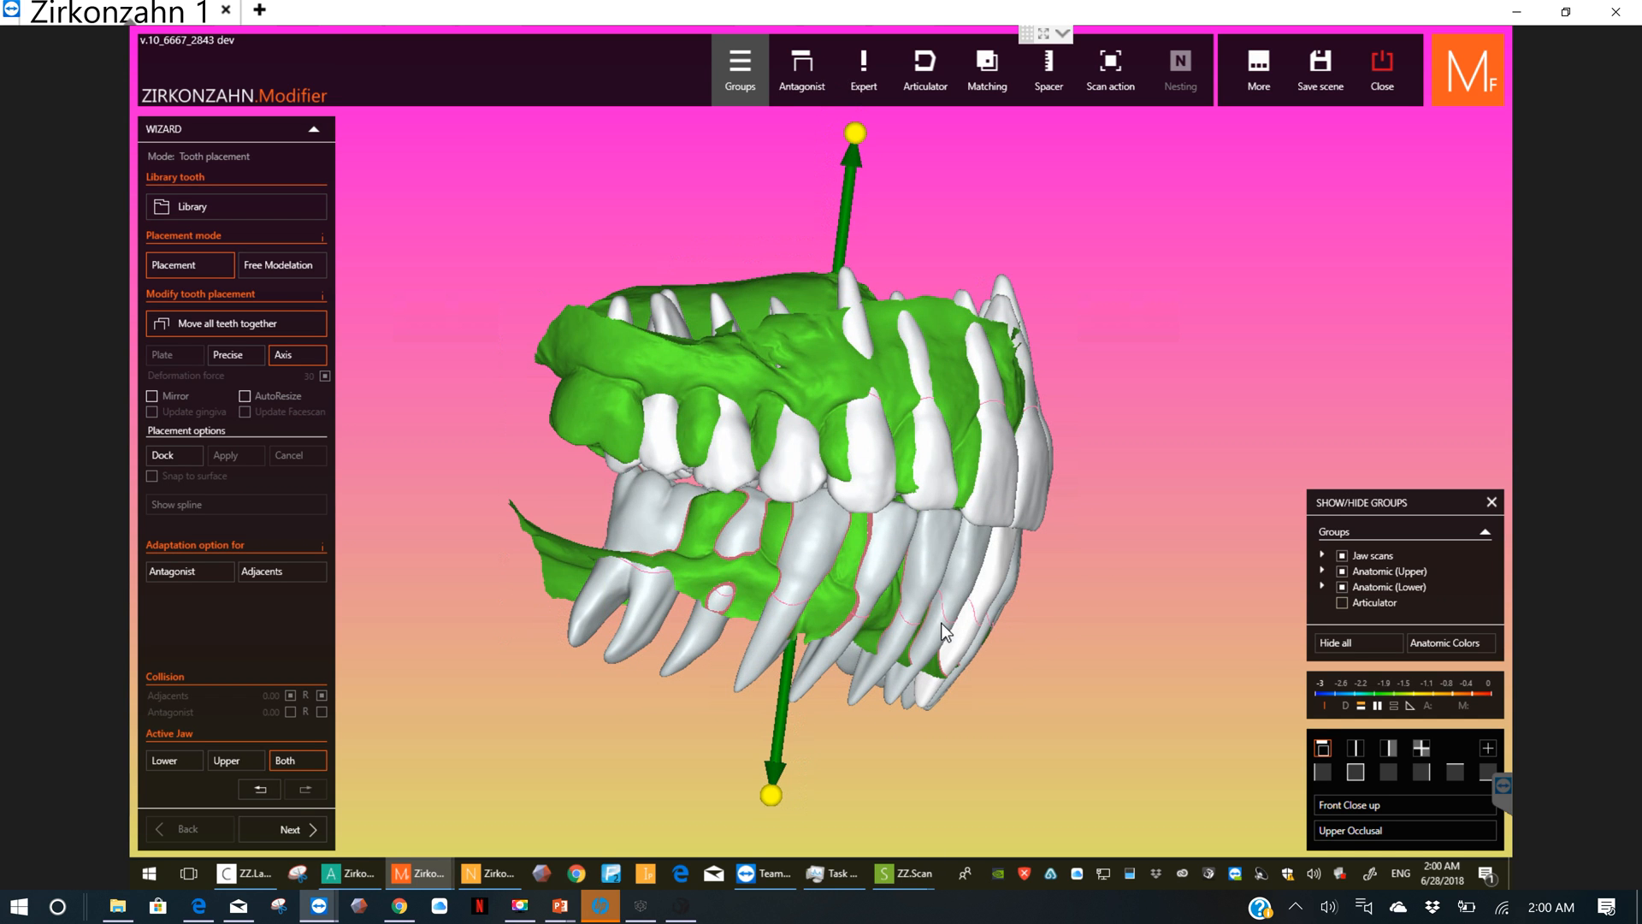
pyautogui.moveTo(941, 623); pyautogui.dragTo(898, 557, button='right')
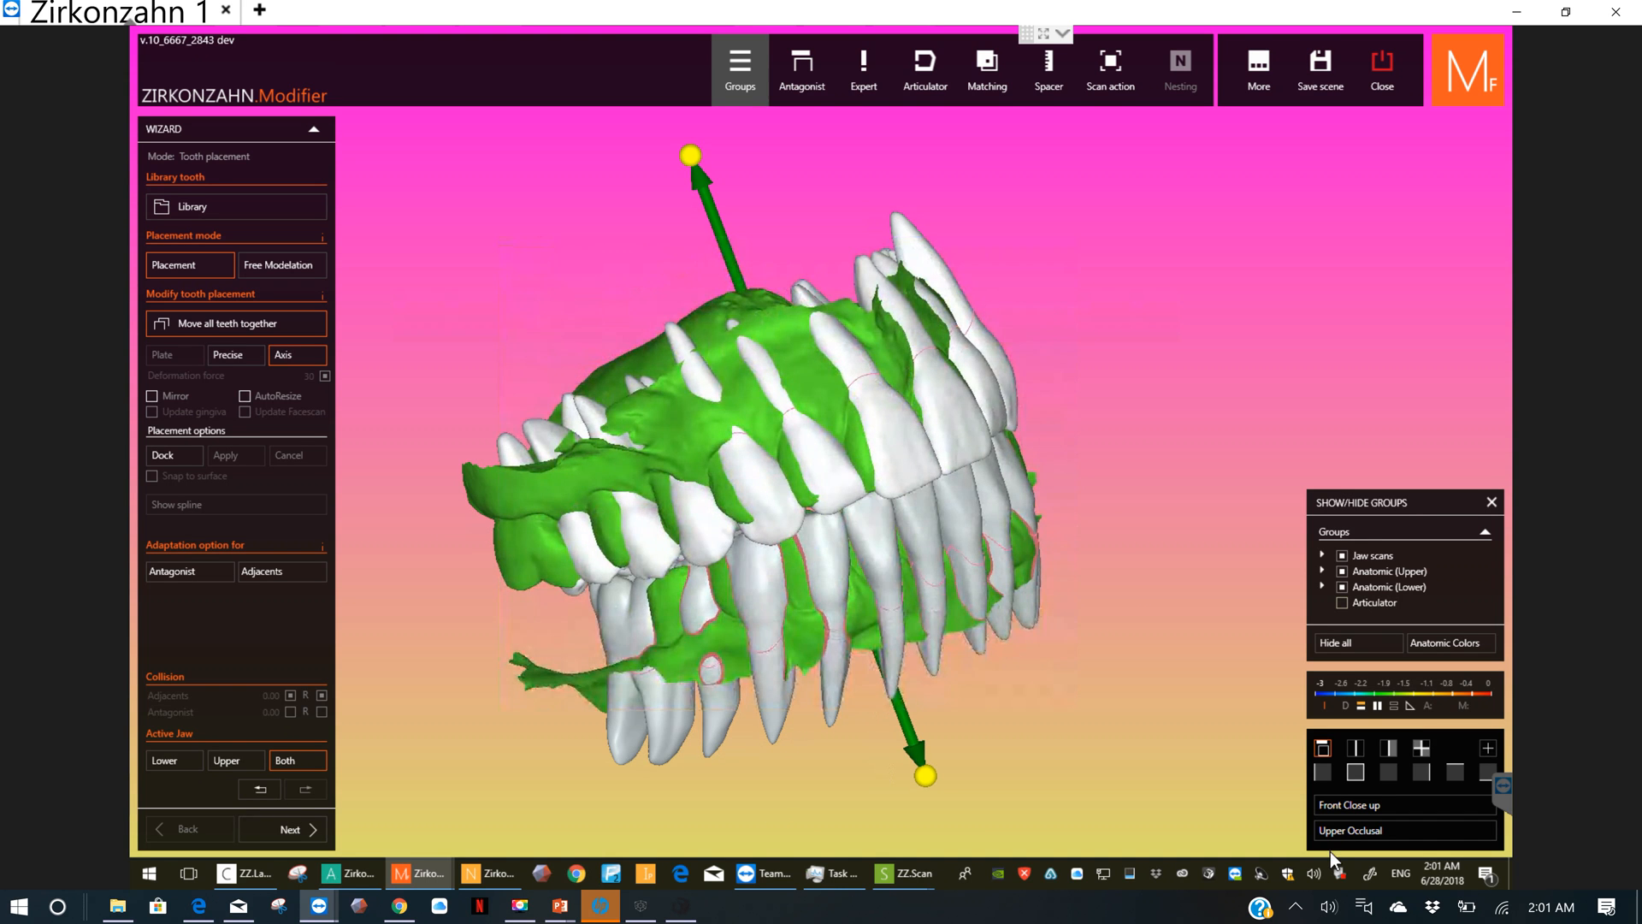
pyautogui.click(1354, 771)
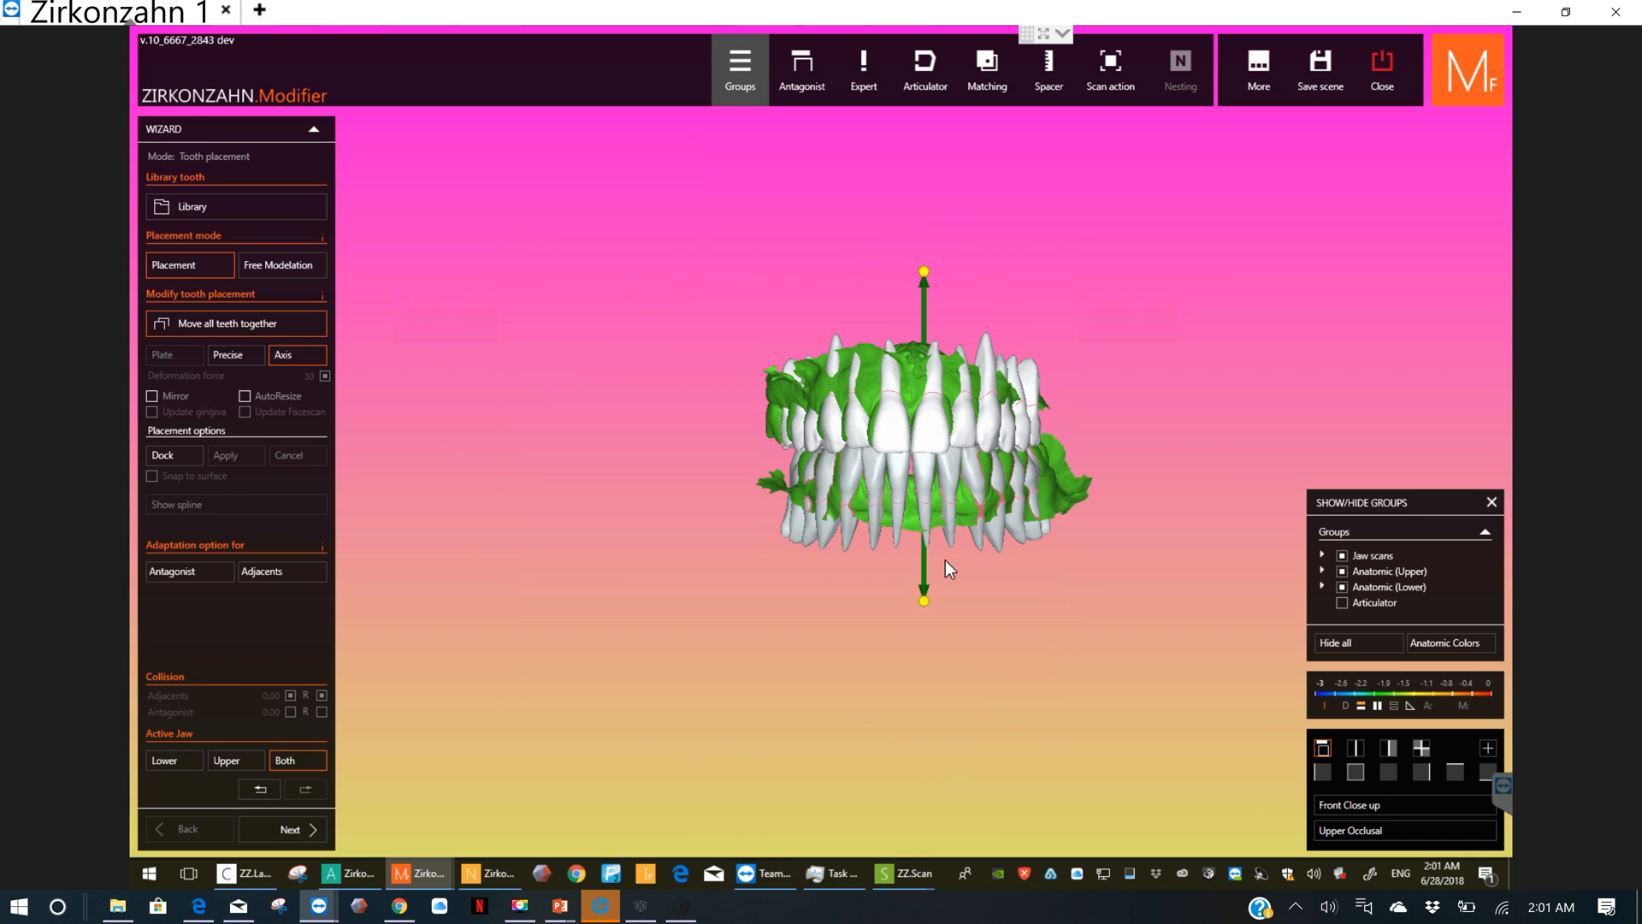
# Step: Try moving a rear upper tooth in free modelling, and return to tooth placement with joint movement of all teeth turned off
pyautogui.scroll(4, 855, 432)
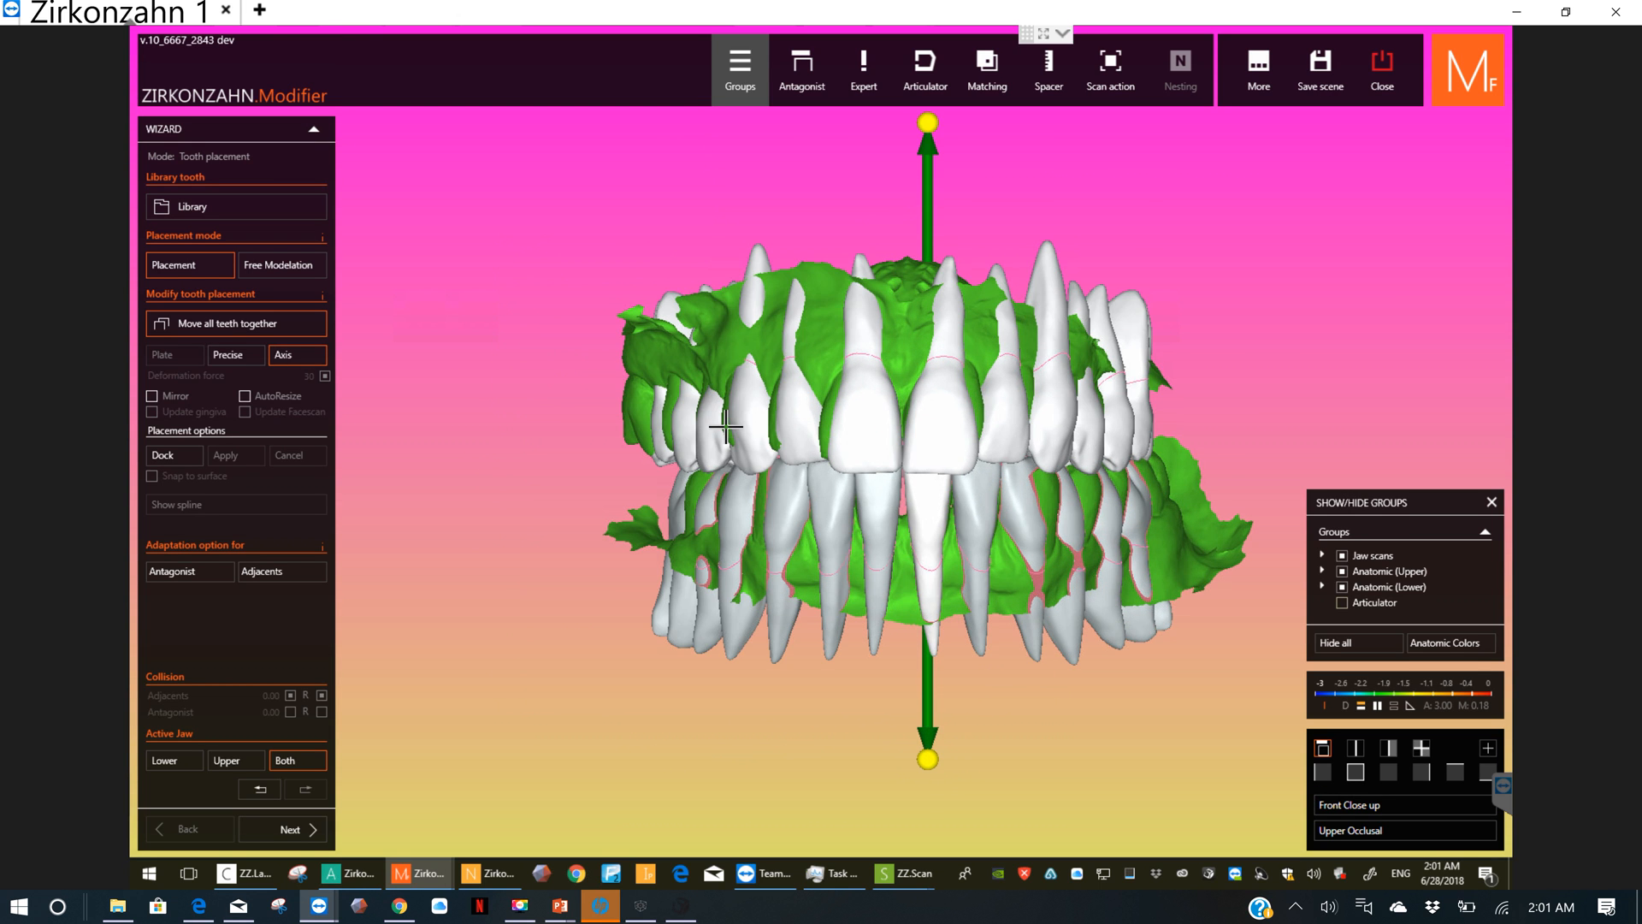
pyautogui.scroll(1, 726, 426)
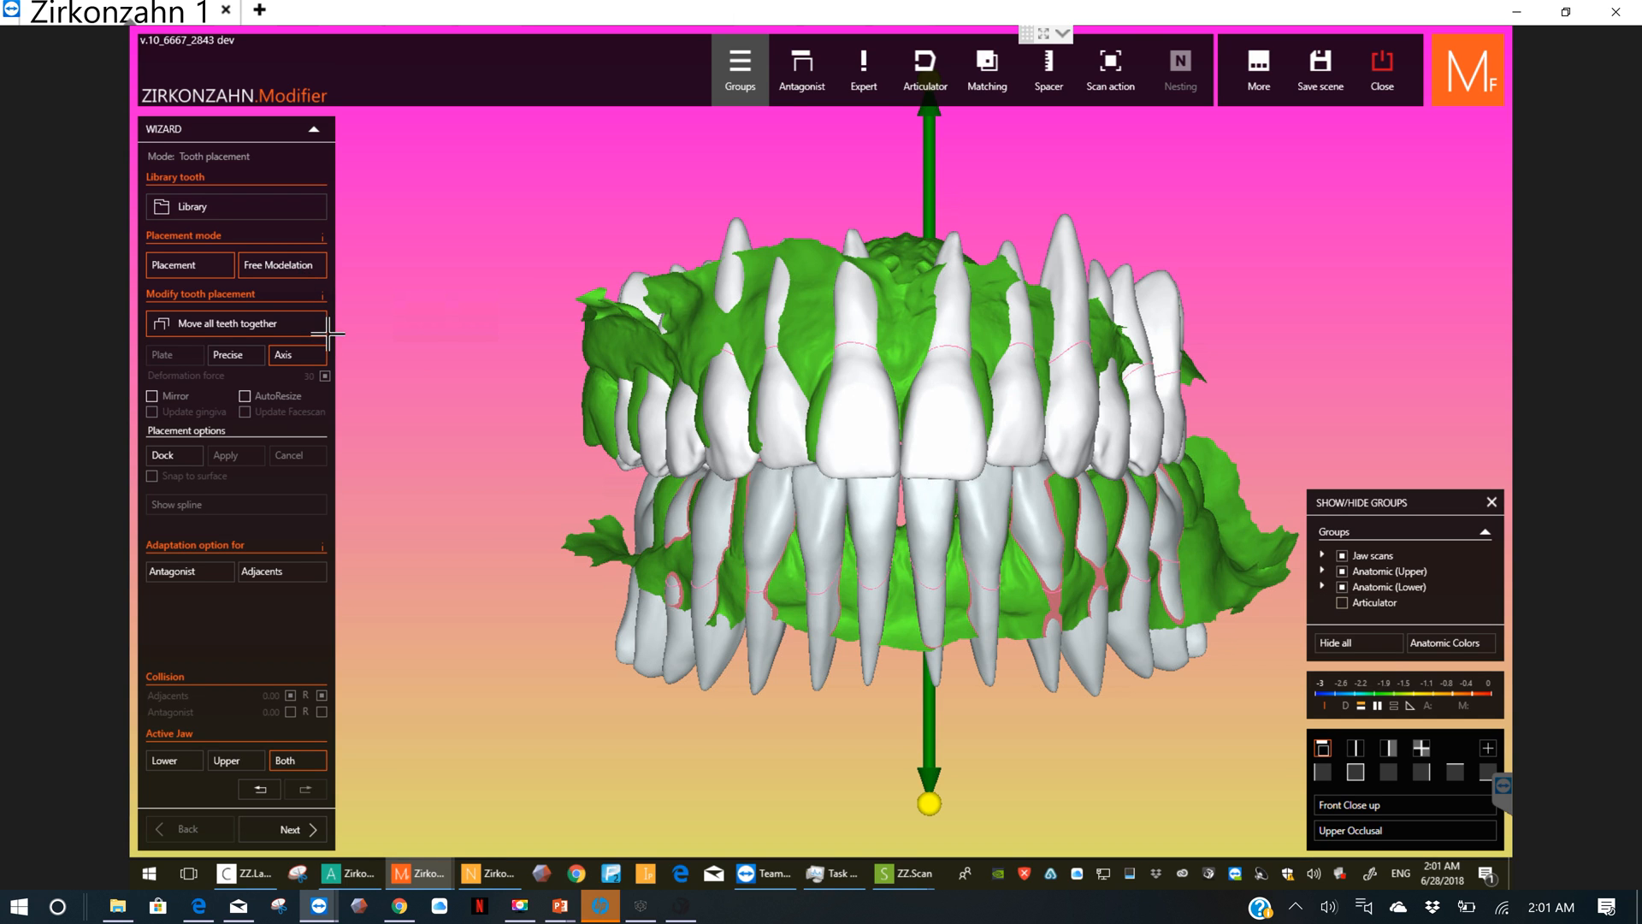
pyautogui.click(288, 272)
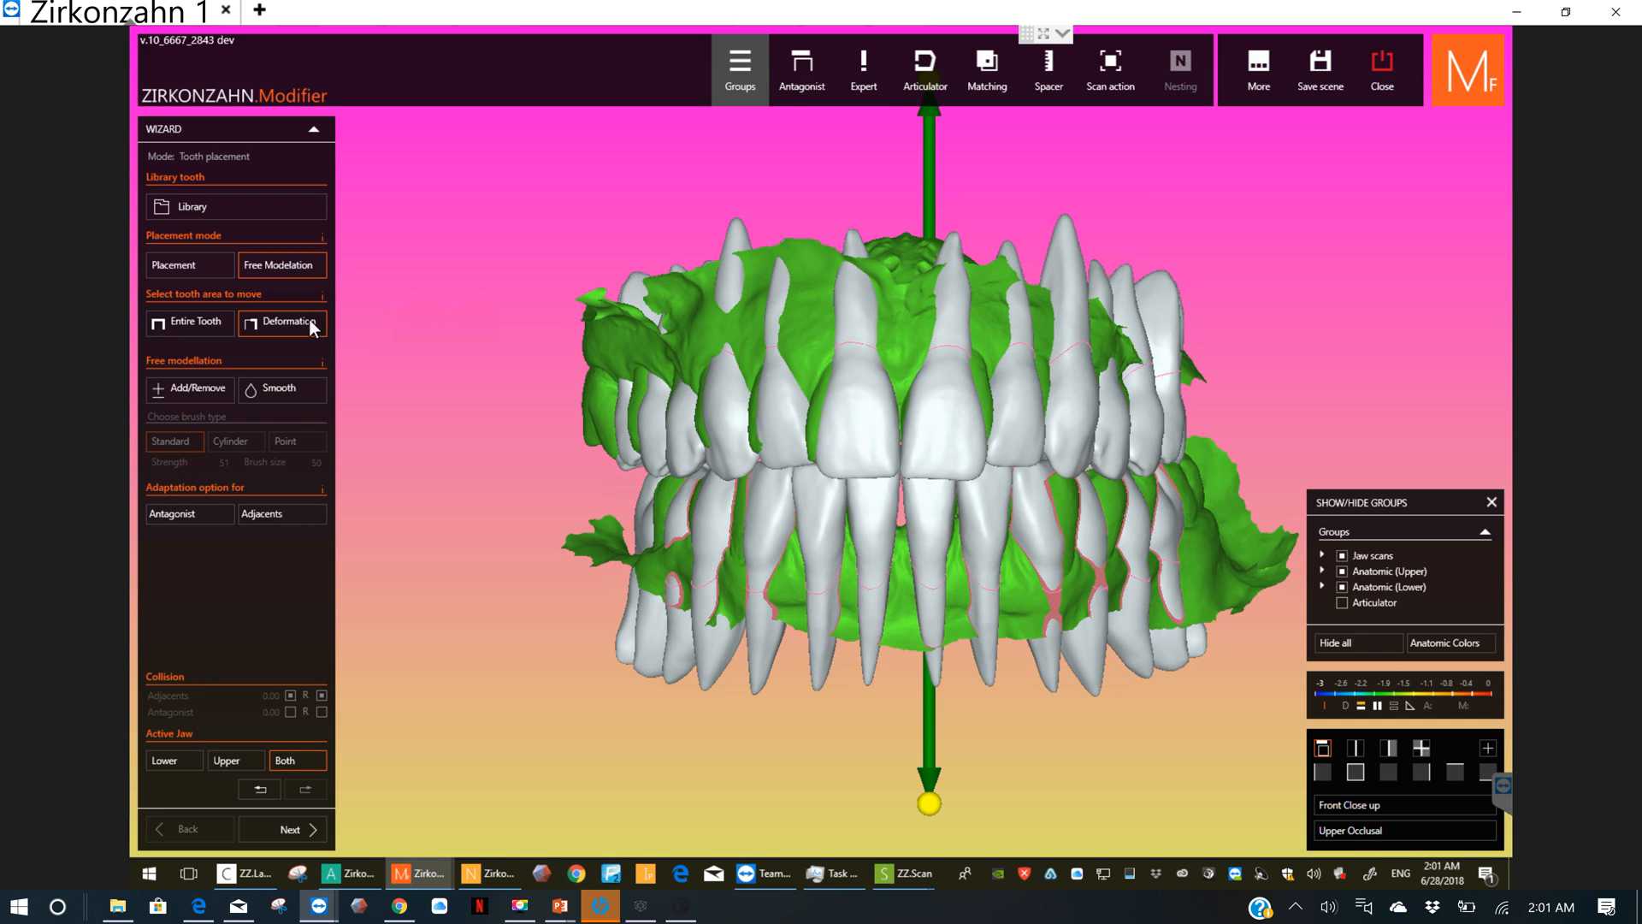
pyautogui.click(212, 326)
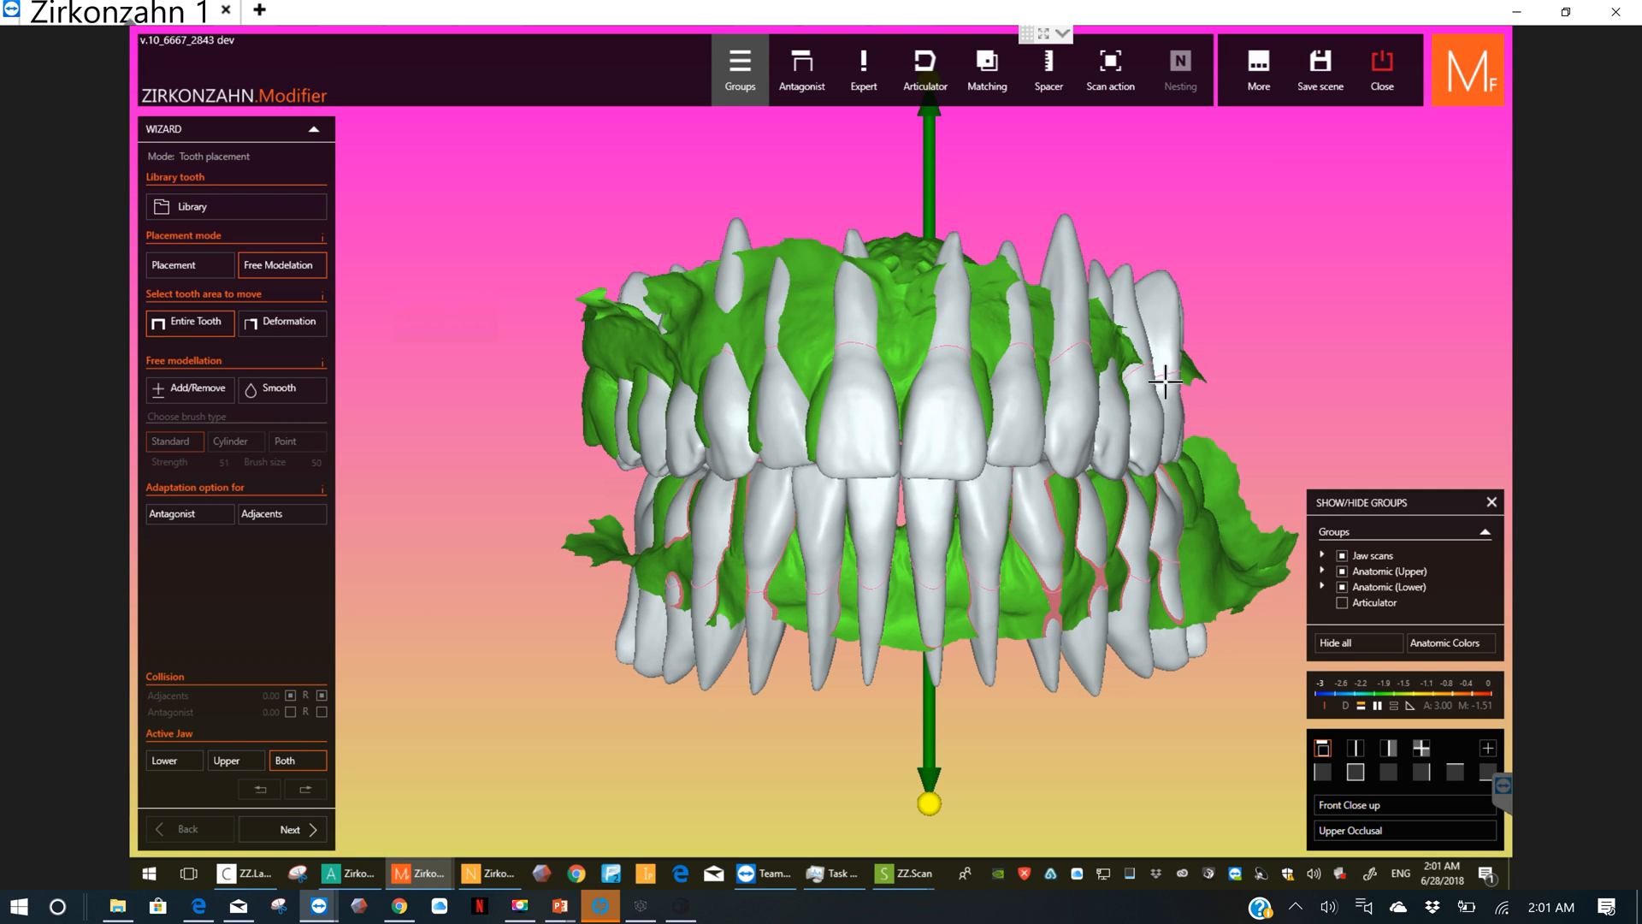
pyautogui.moveTo(1167, 376)
pyautogui.mouseDown()
pyautogui.moveTo(1185, 363)
pyautogui.moveTo(1176, 384)
pyautogui.mouseUp()
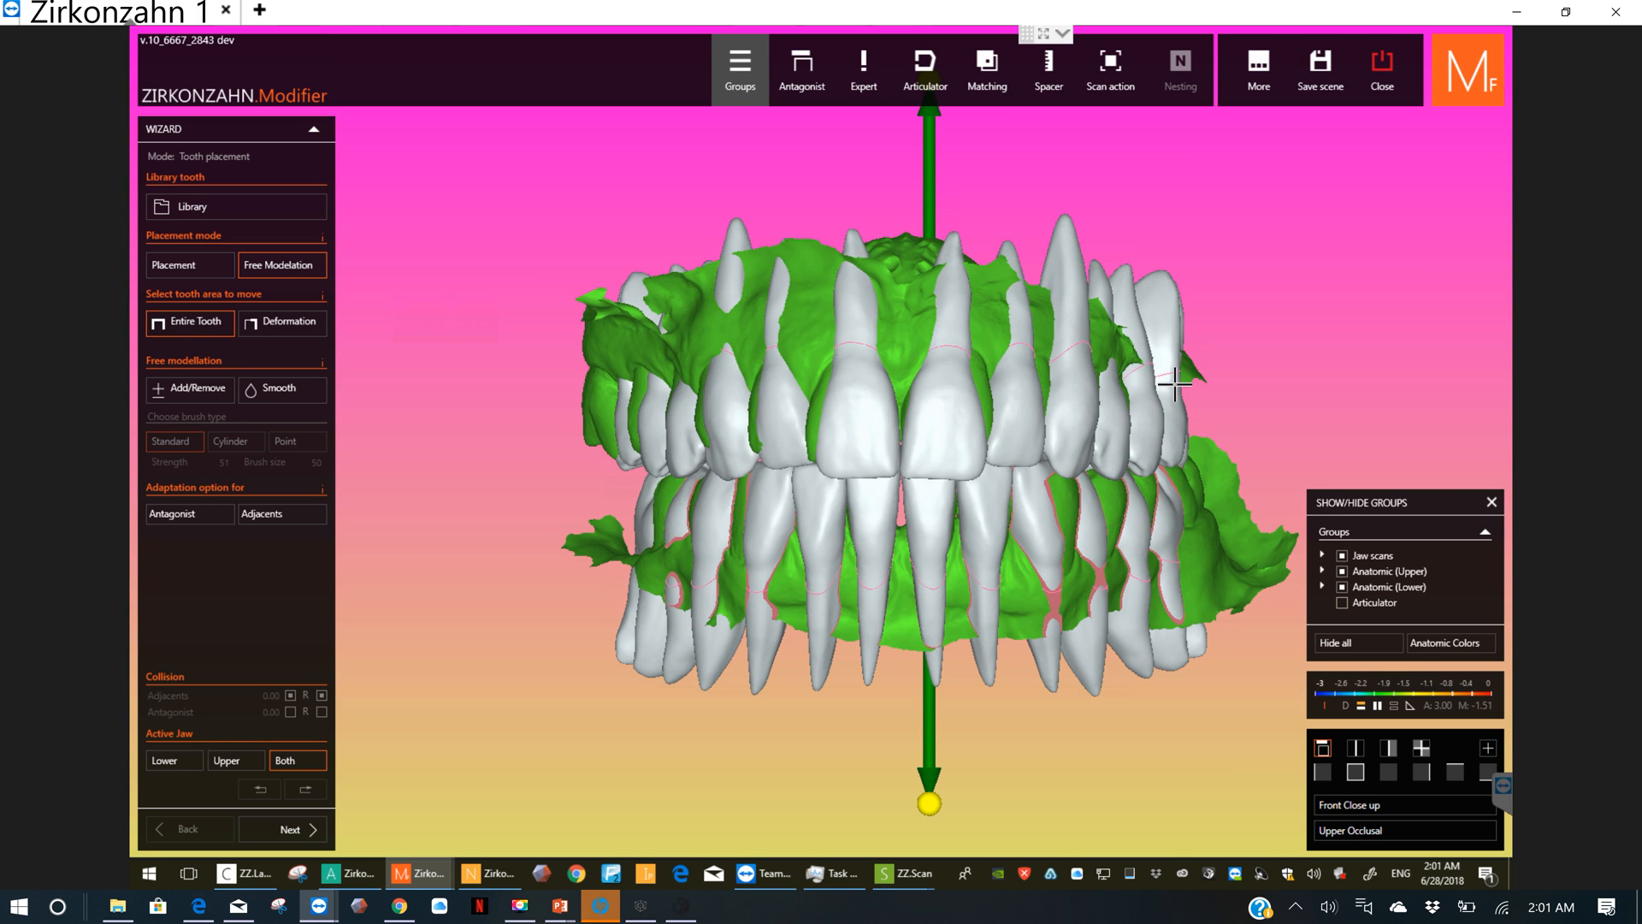
pyautogui.click(300, 325)
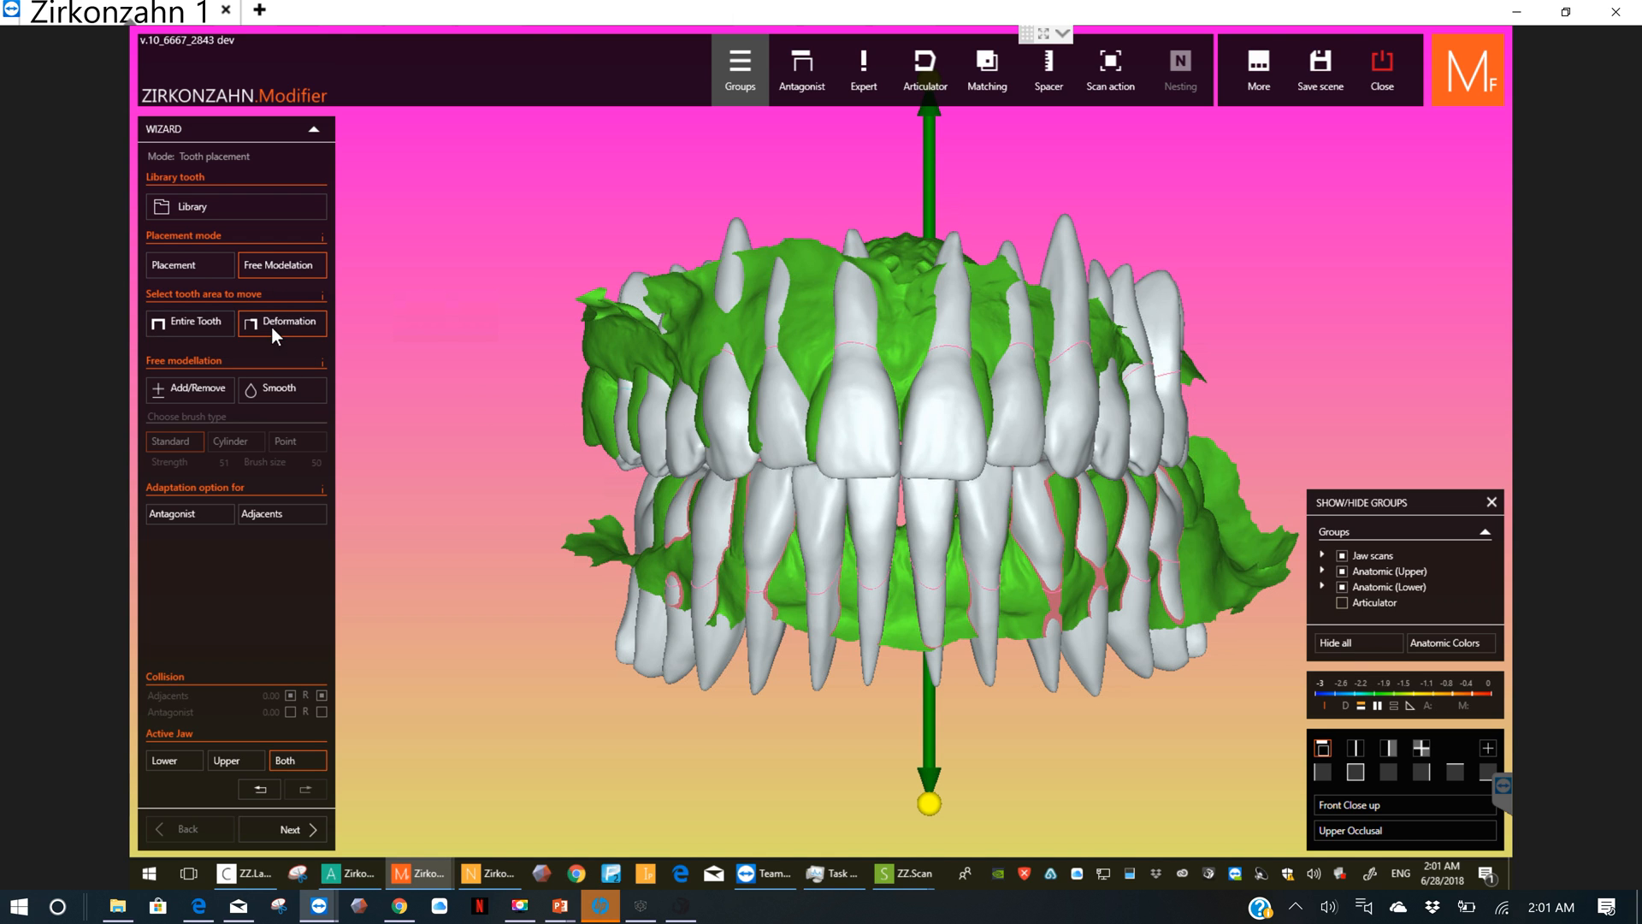
pyautogui.click(204, 264)
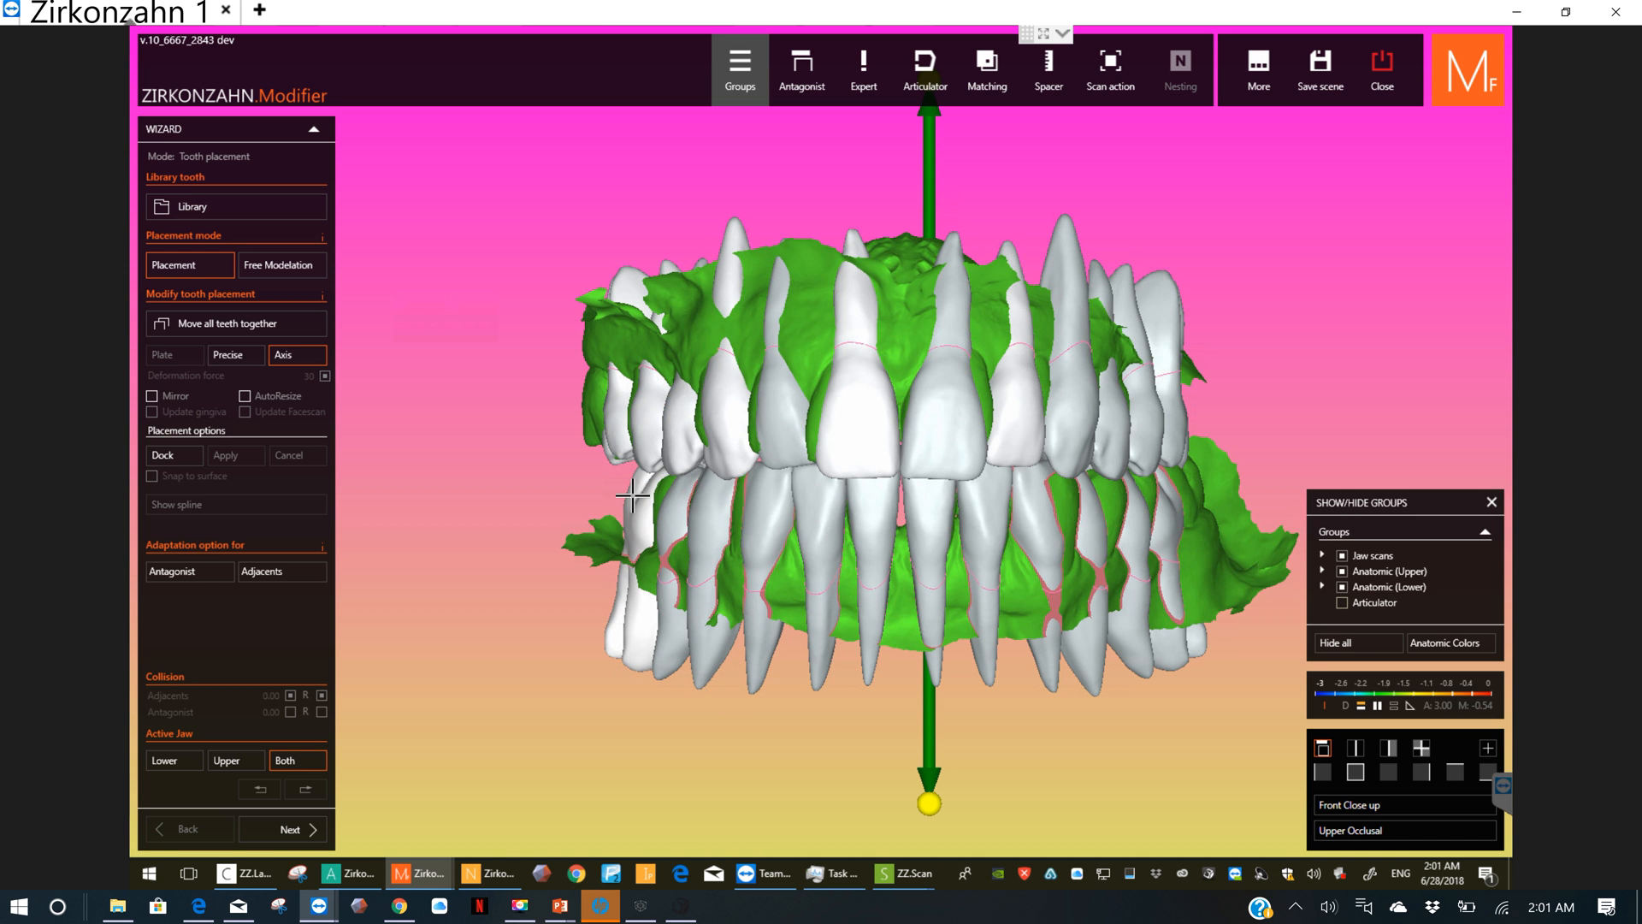
# Step: Nudge the rear upper tooth on the patient's right slightly down and back from the side, and return to the front view
pyautogui.moveTo(637, 495); pyautogui.dragTo(751, 444, button='right')
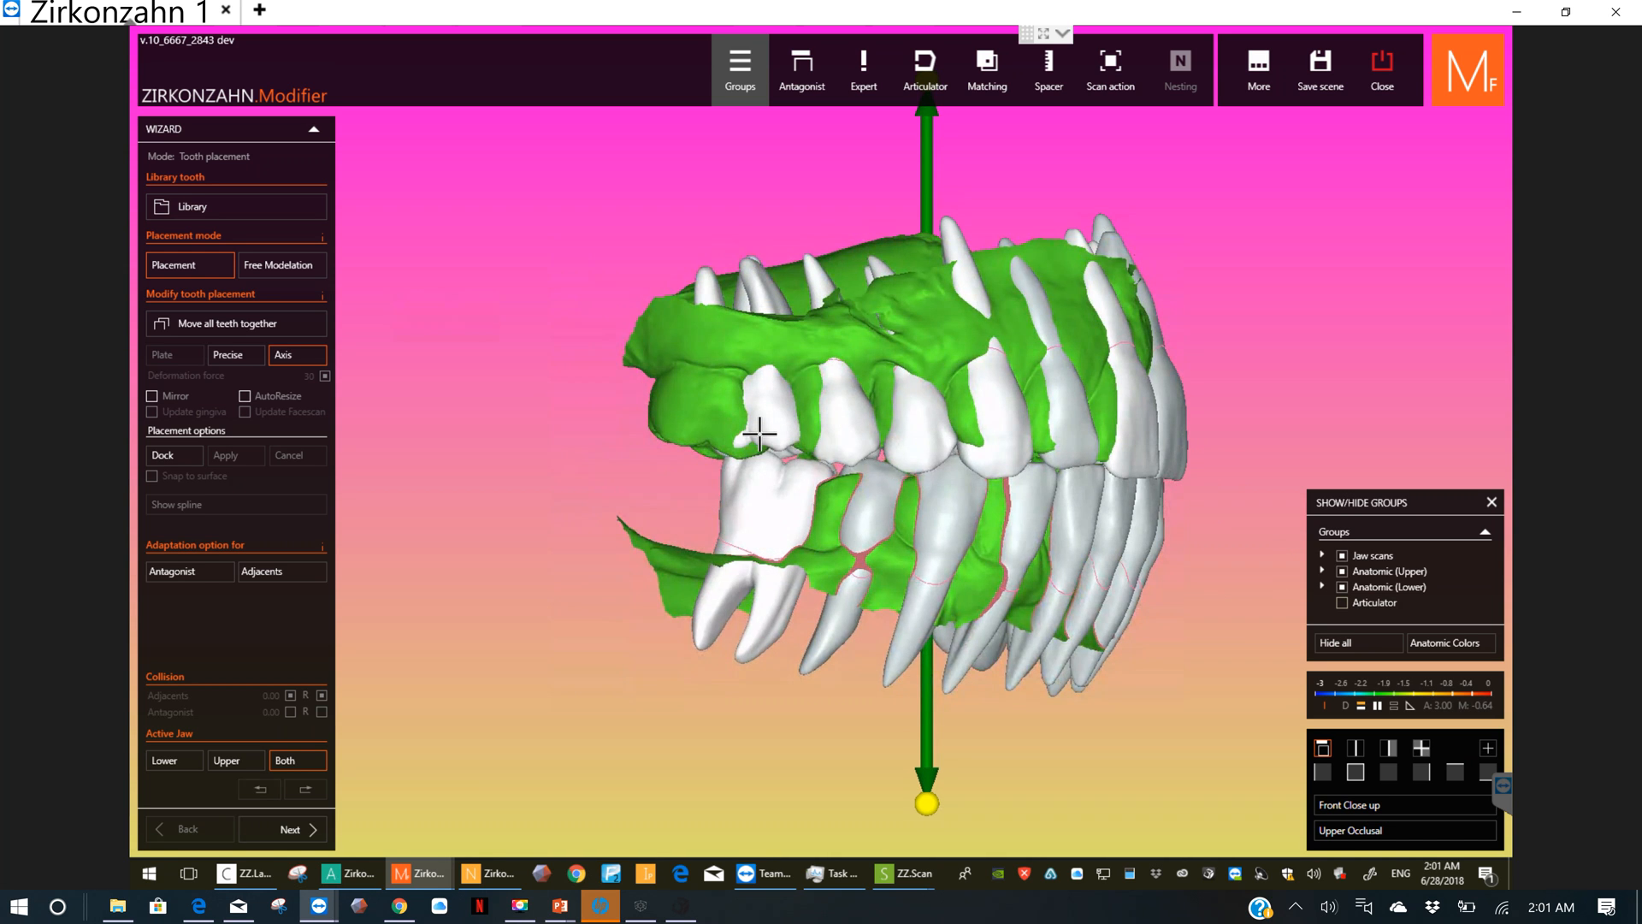
pyautogui.moveTo(757, 433); pyautogui.dragTo(745, 448)
pyautogui.moveTo(899, 513); pyautogui.dragTo(791, 516, button='right')
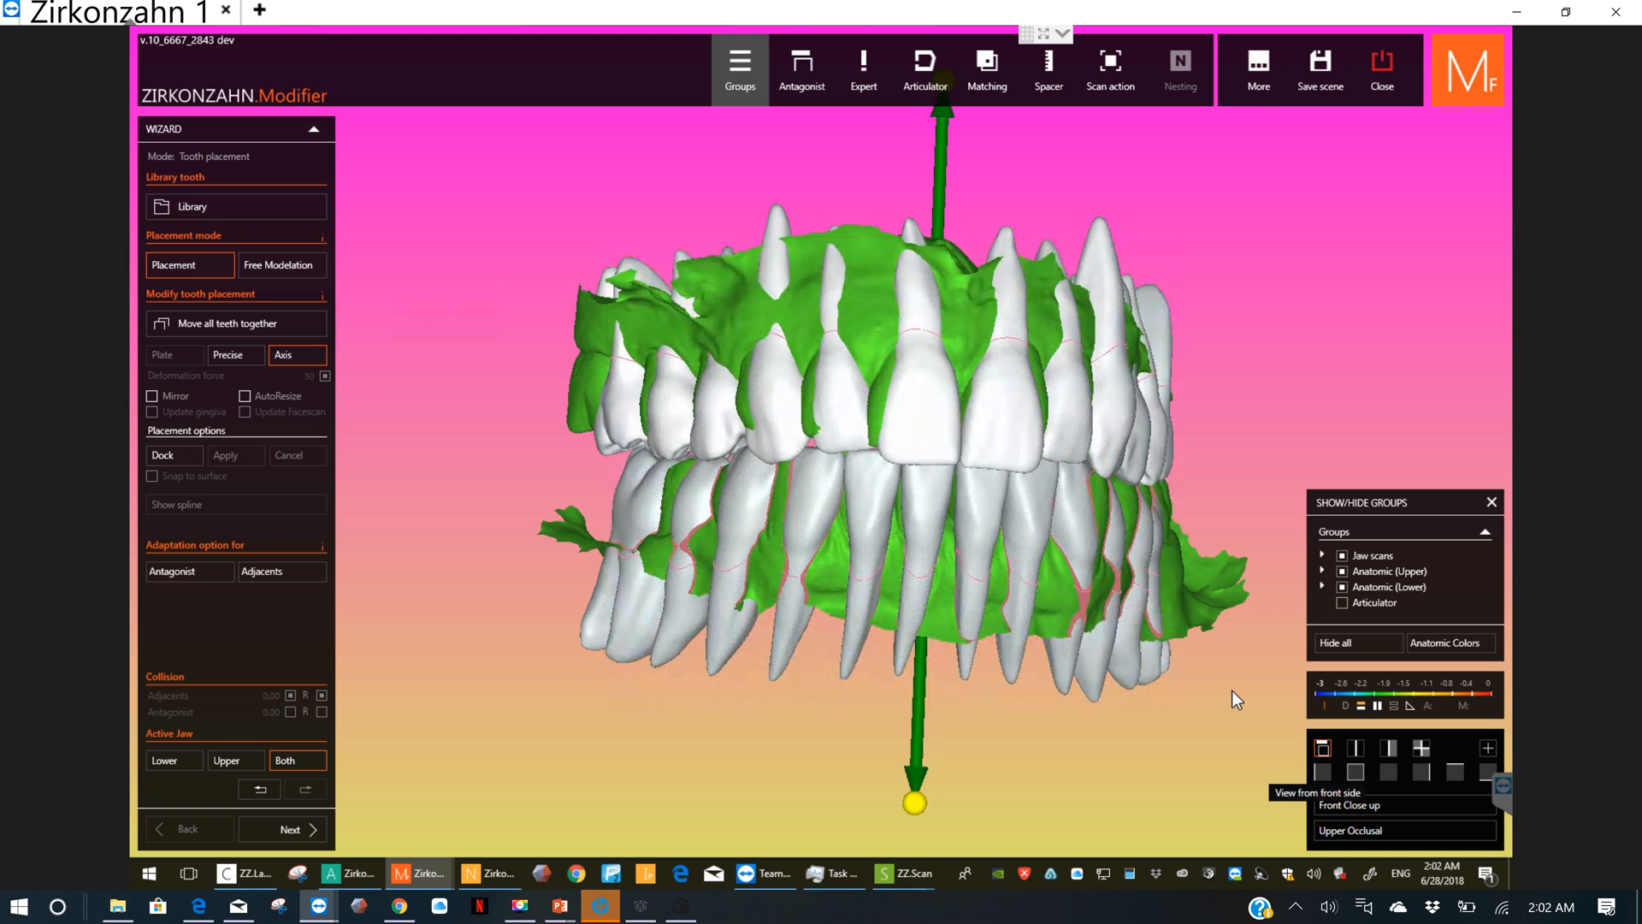
pyautogui.click(1355, 772)
pyautogui.scroll(1, 995, 470)
pyautogui.scroll(2, 995, 470)
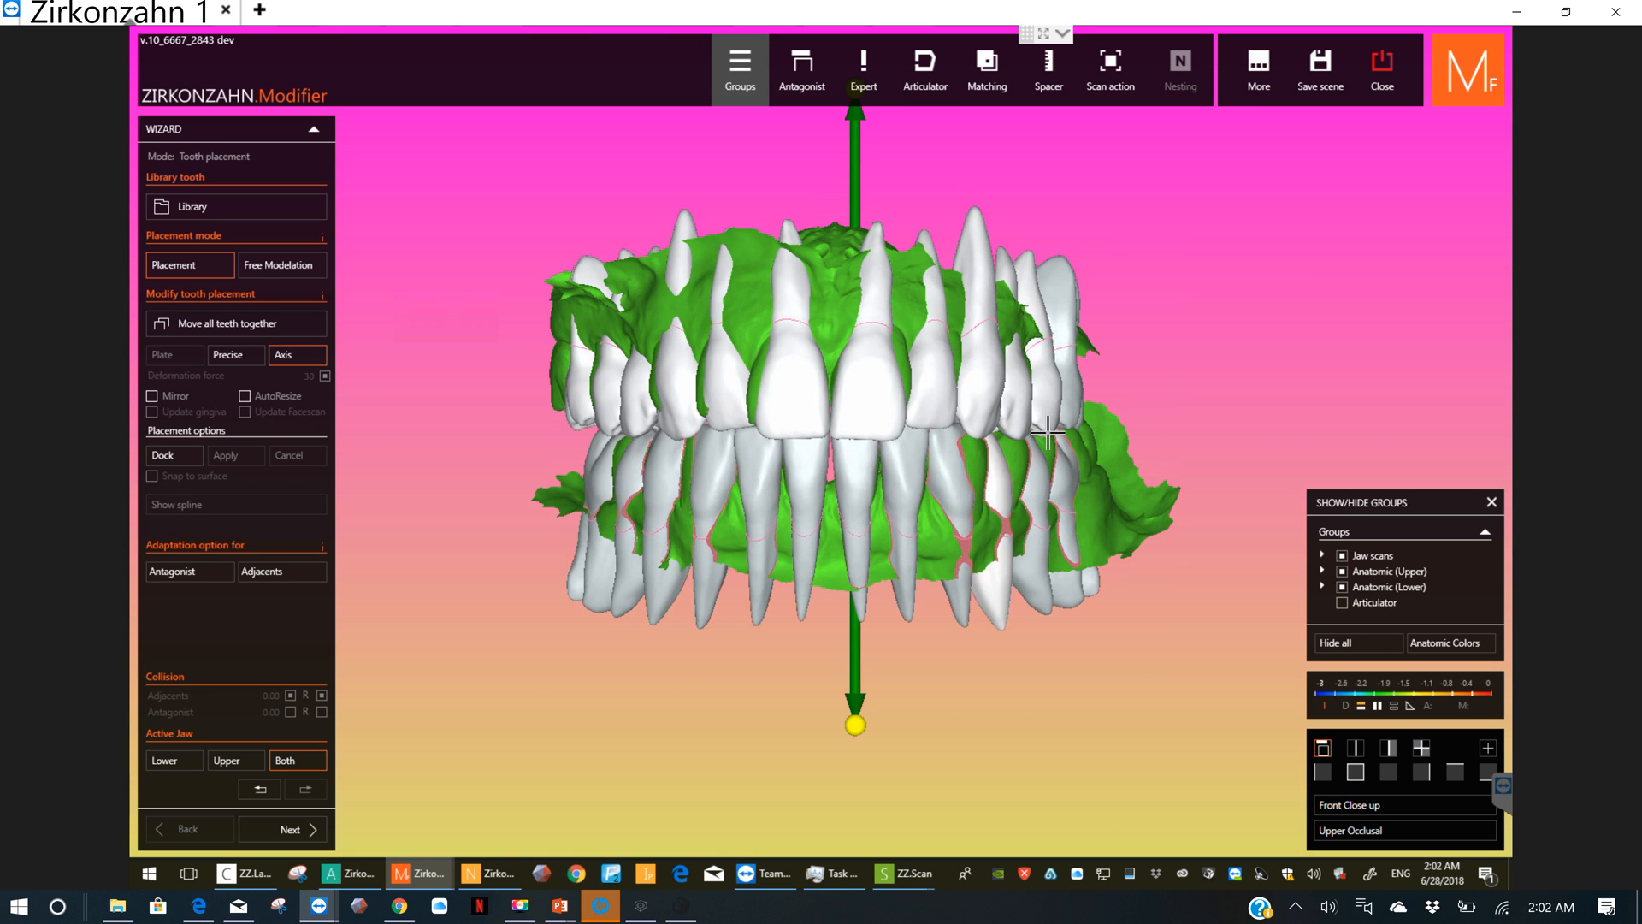
# Step: Shift the upper and lower back teeth on the patient's left slightly in the front view to improve their alignment
pyautogui.moveTo(1081, 394); pyautogui.dragTo(1073, 388)
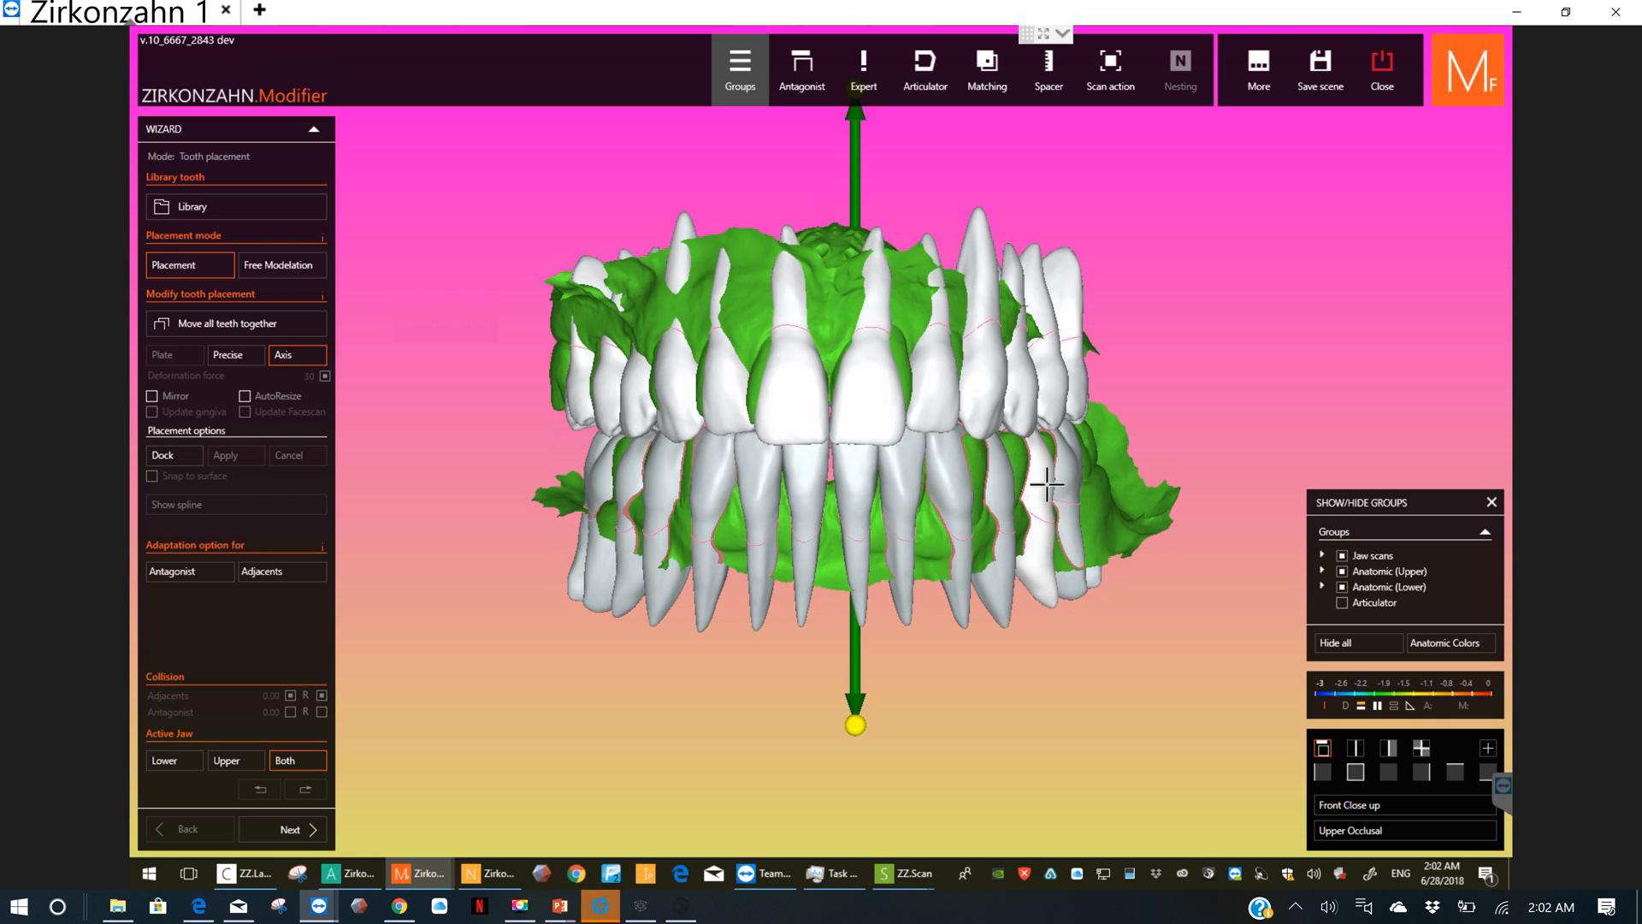
pyautogui.moveTo(1071, 508); pyautogui.dragTo(1051, 507)
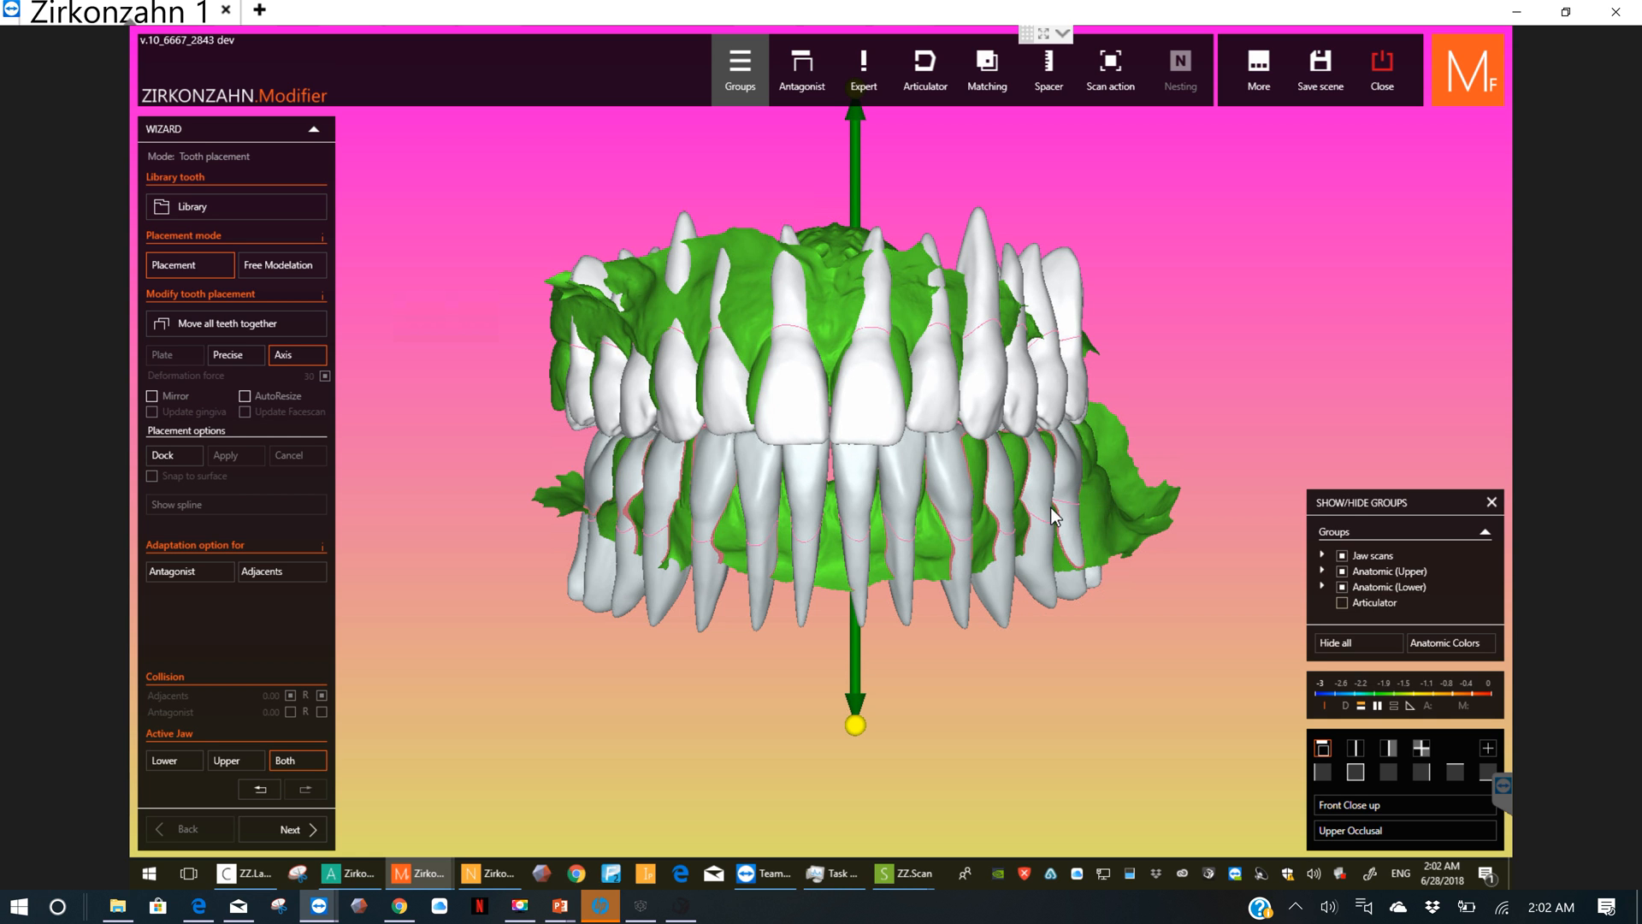
pyautogui.moveTo(1052, 508); pyautogui.dragTo(984, 506, button='right')
# Step: Raise the upper left molar slightly from the side, and fine-tune its position from behind the jaws
pyautogui.moveTo(1126, 505); pyautogui.dragTo(975, 478, button='right')
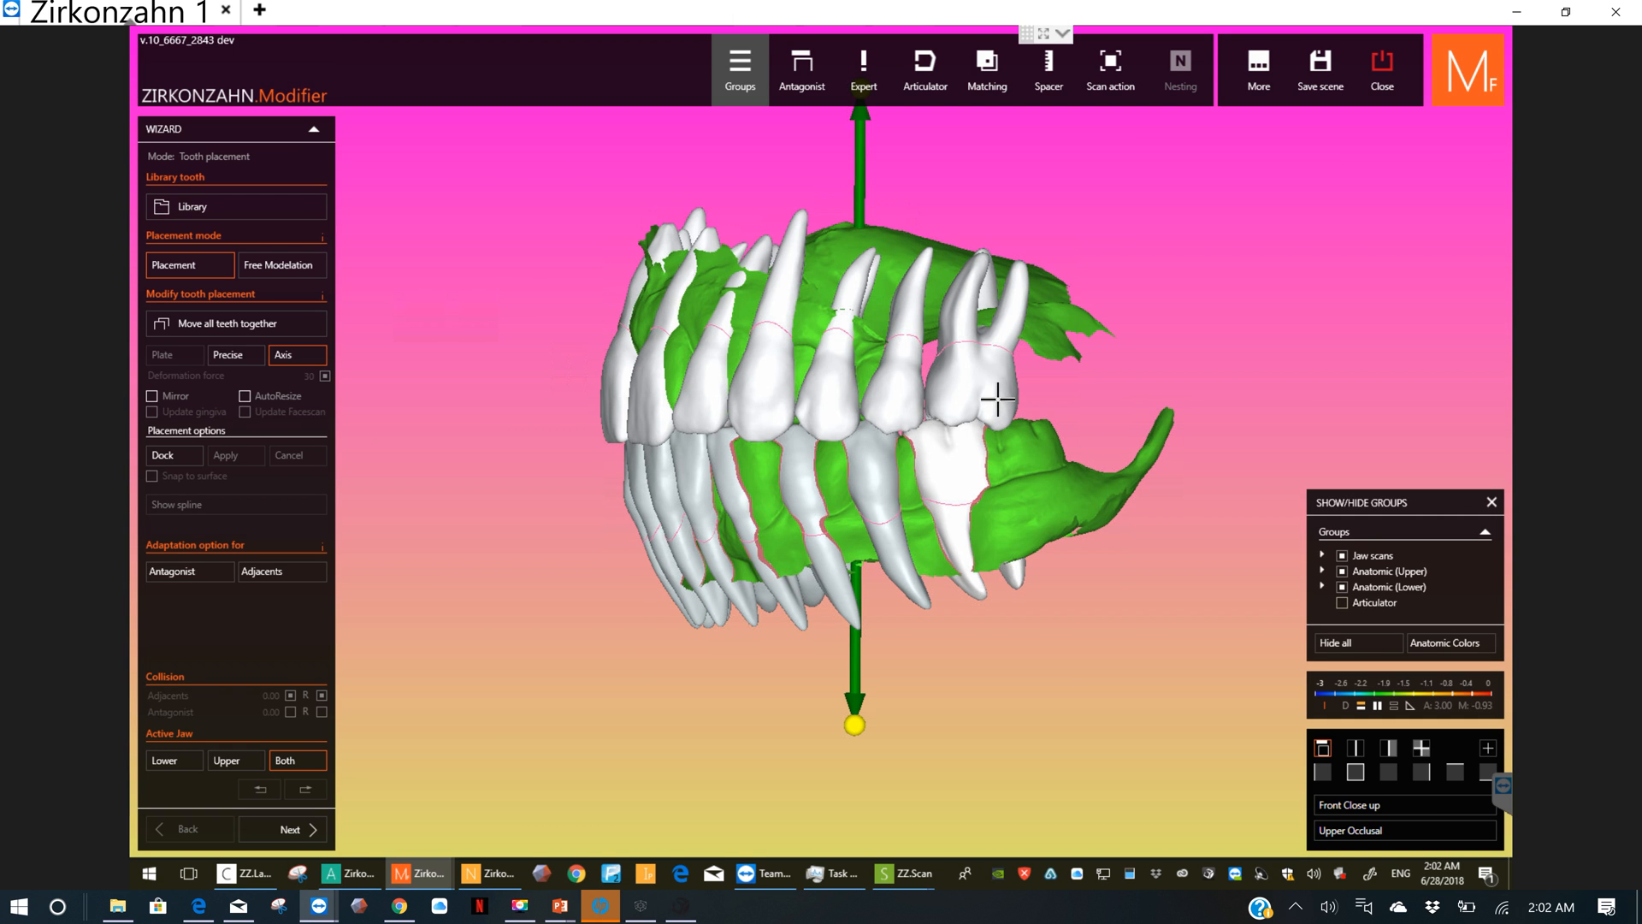
pyautogui.moveTo(997, 399); pyautogui.dragTo(997, 390)
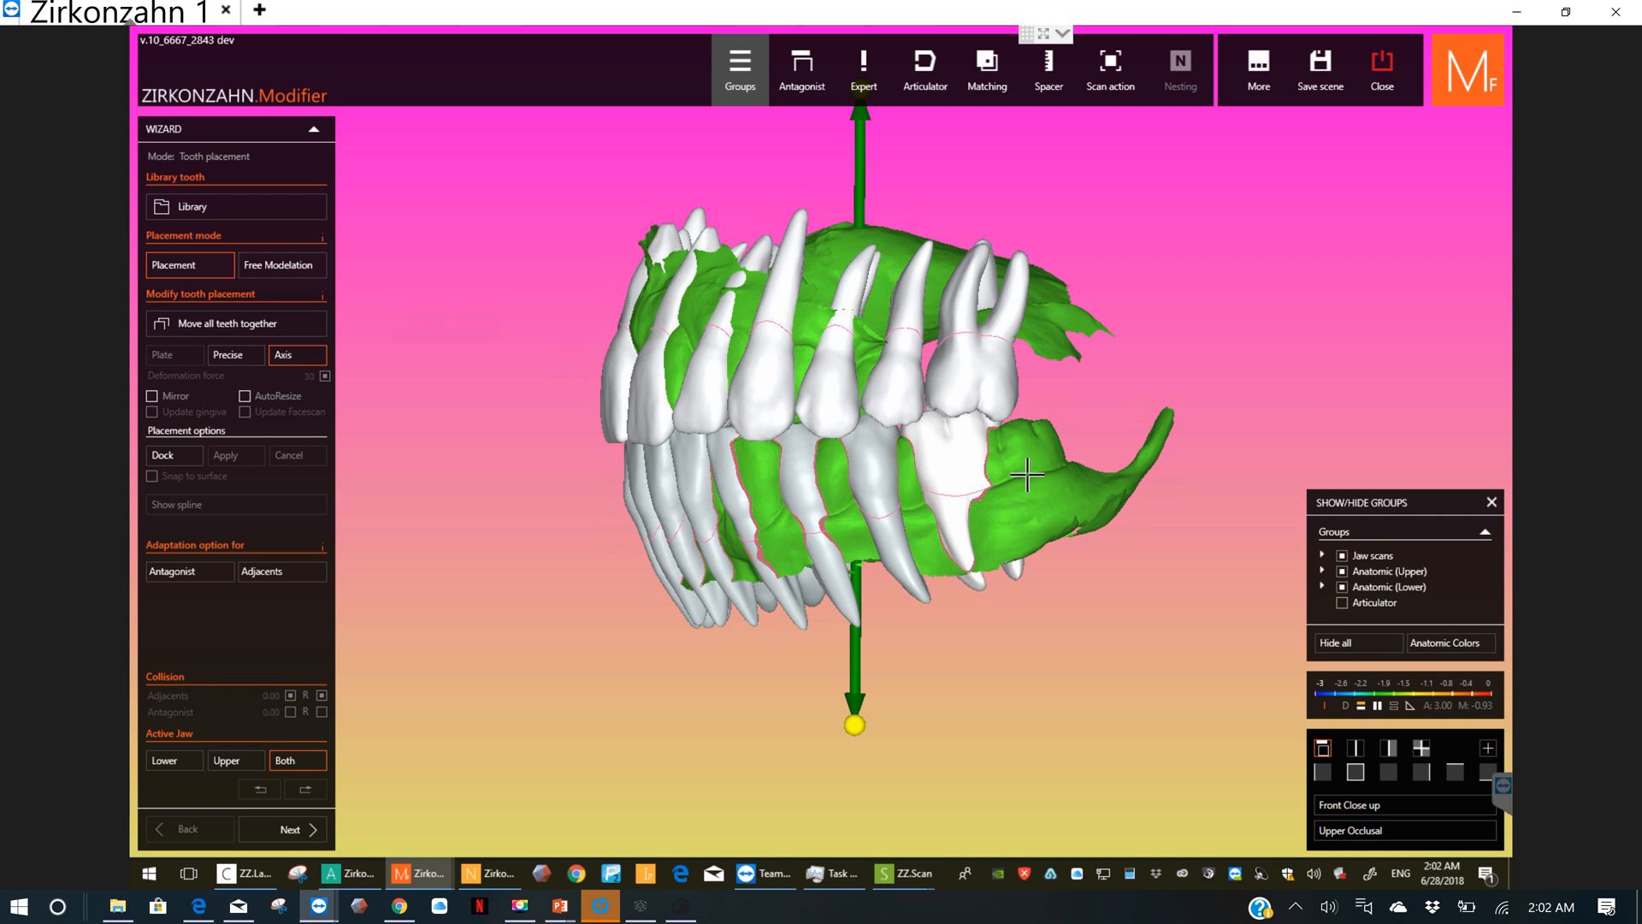
pyautogui.moveTo(1026, 475); pyautogui.dragTo(752, 382, button='right')
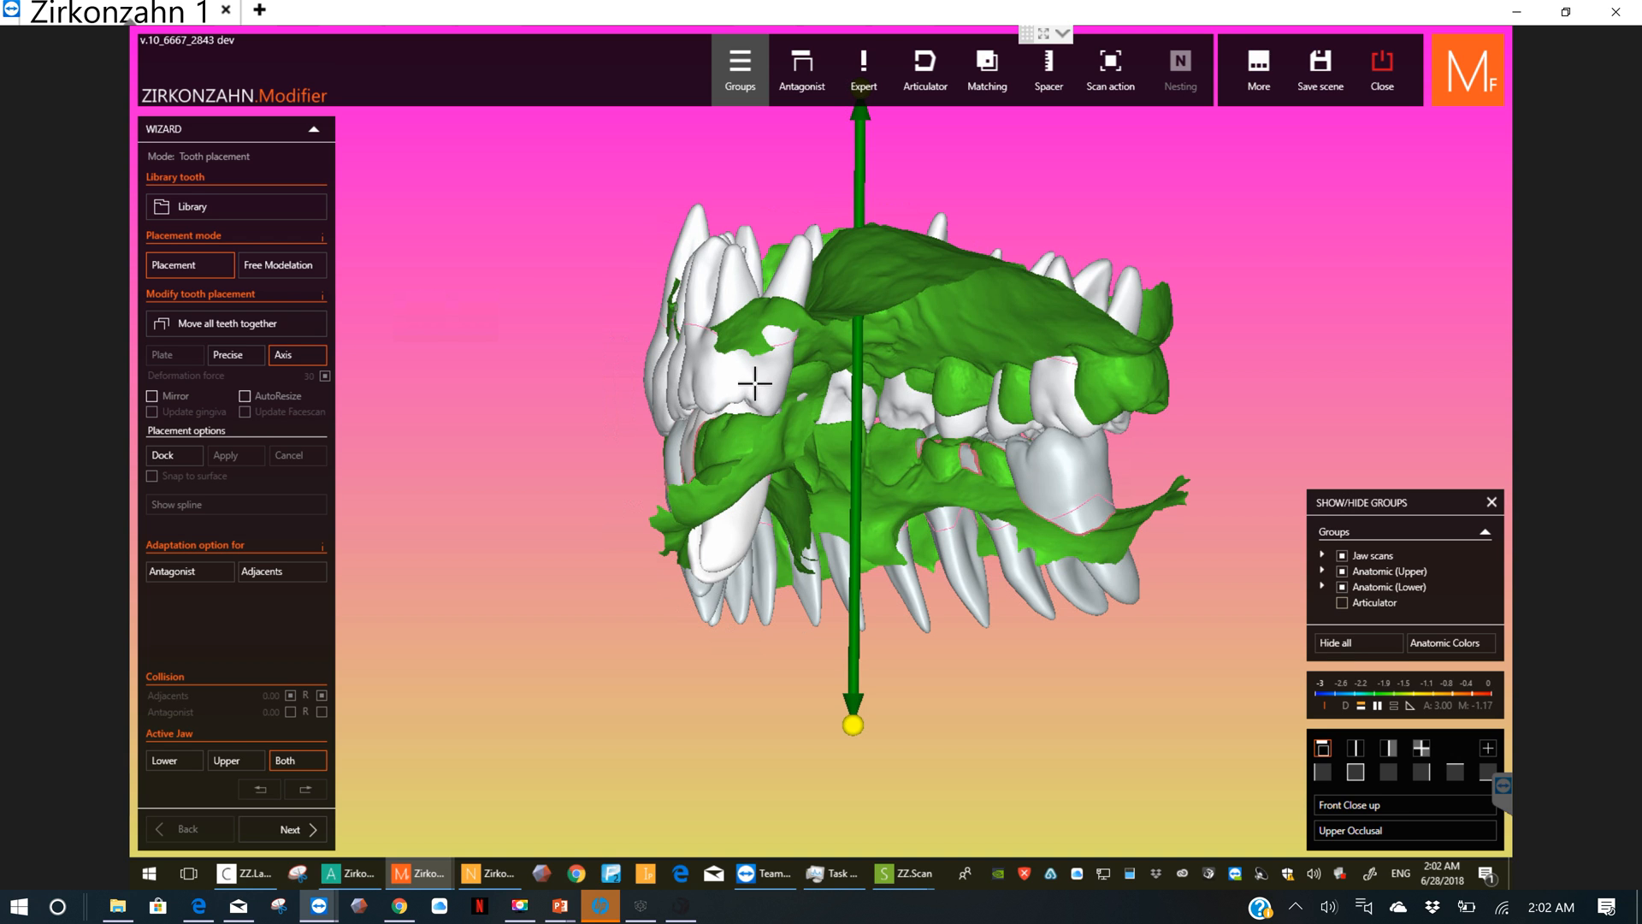
pyautogui.moveTo(754, 383); pyautogui.dragTo(752, 390)
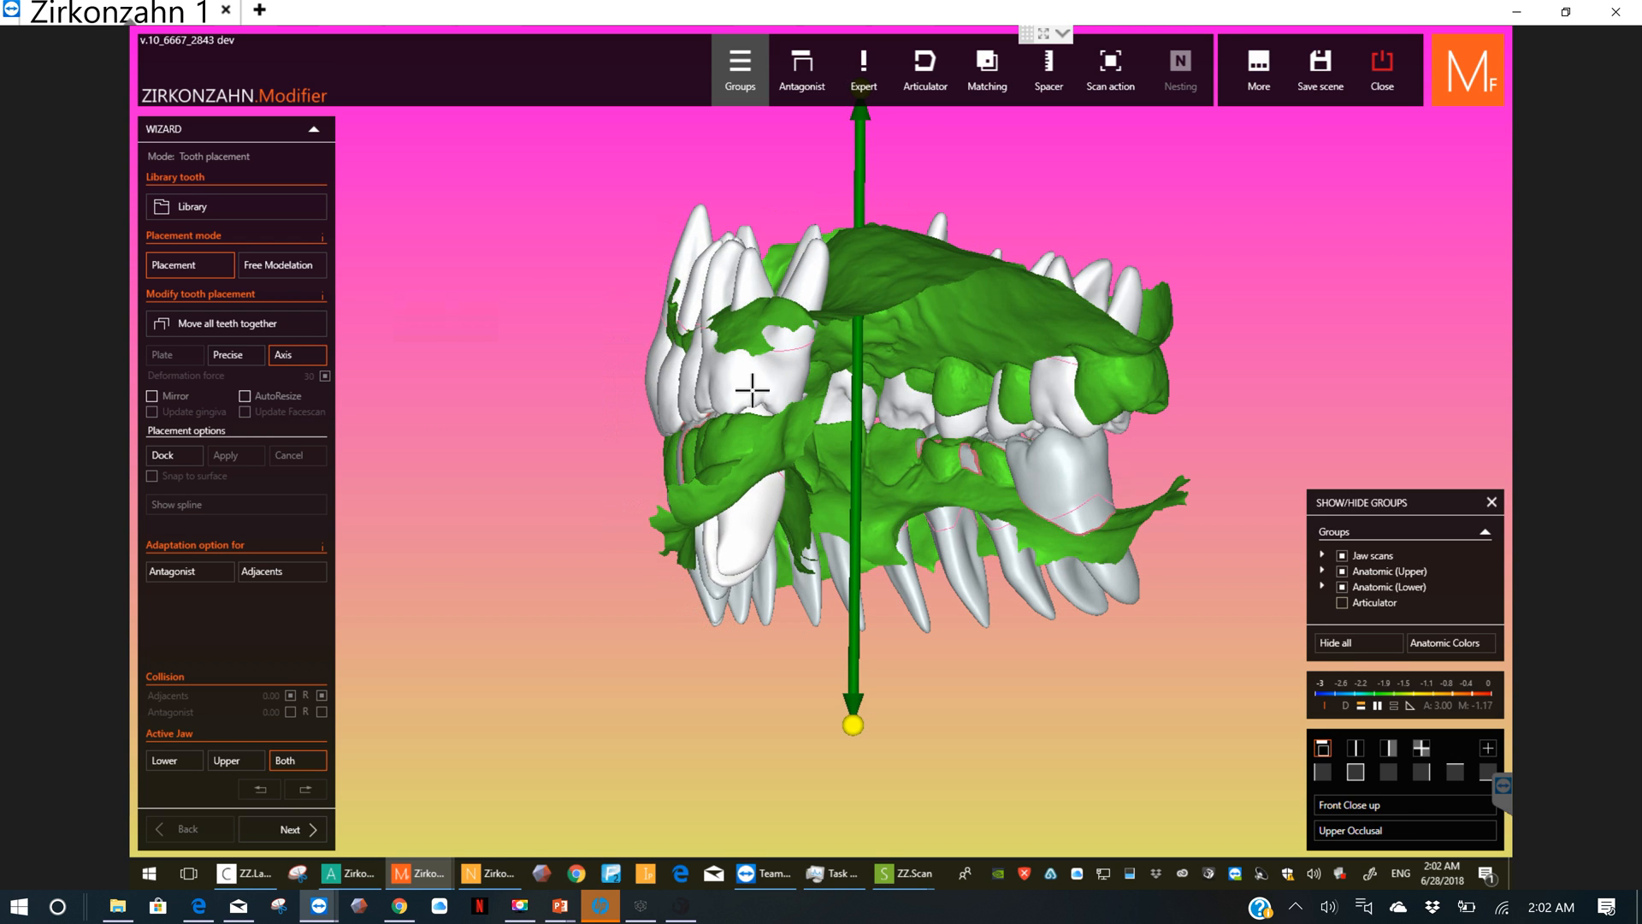
pyautogui.moveTo(712, 460); pyautogui.dragTo(1292, 504, button='right')
# Step: Restore the front view and nudge the rear upper tooth on the patient's left slightly downward
pyautogui.click(1353, 767)
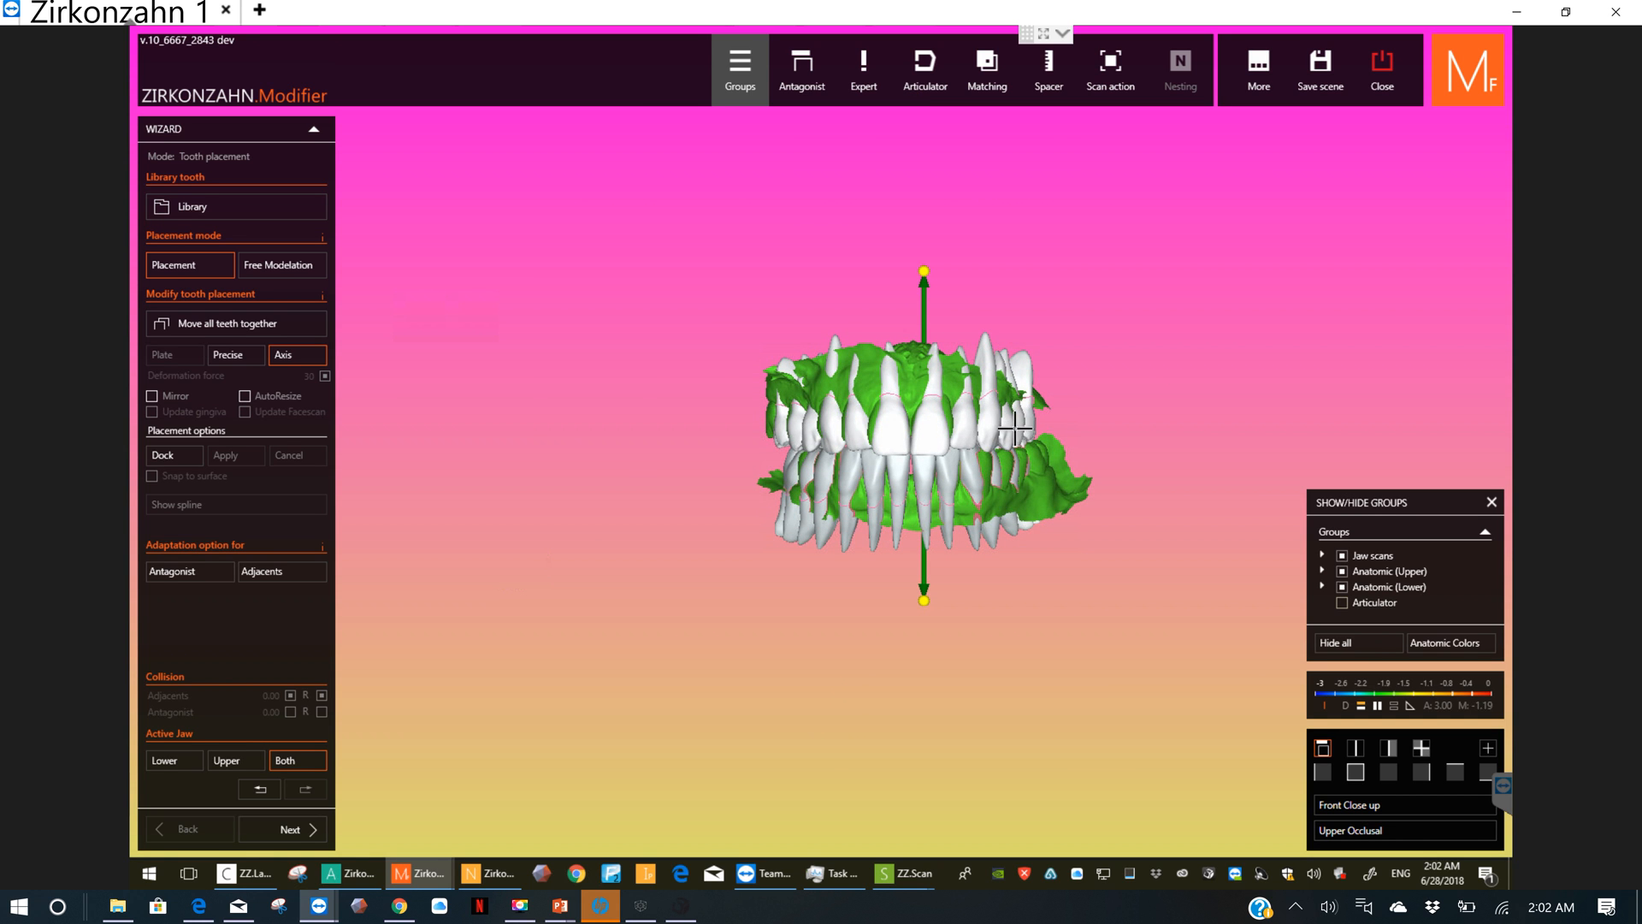
pyautogui.scroll(4, 1042, 416)
pyautogui.moveTo(1050, 411); pyautogui.dragTo(1050, 418)
pyautogui.scroll(2, 1057, 414)
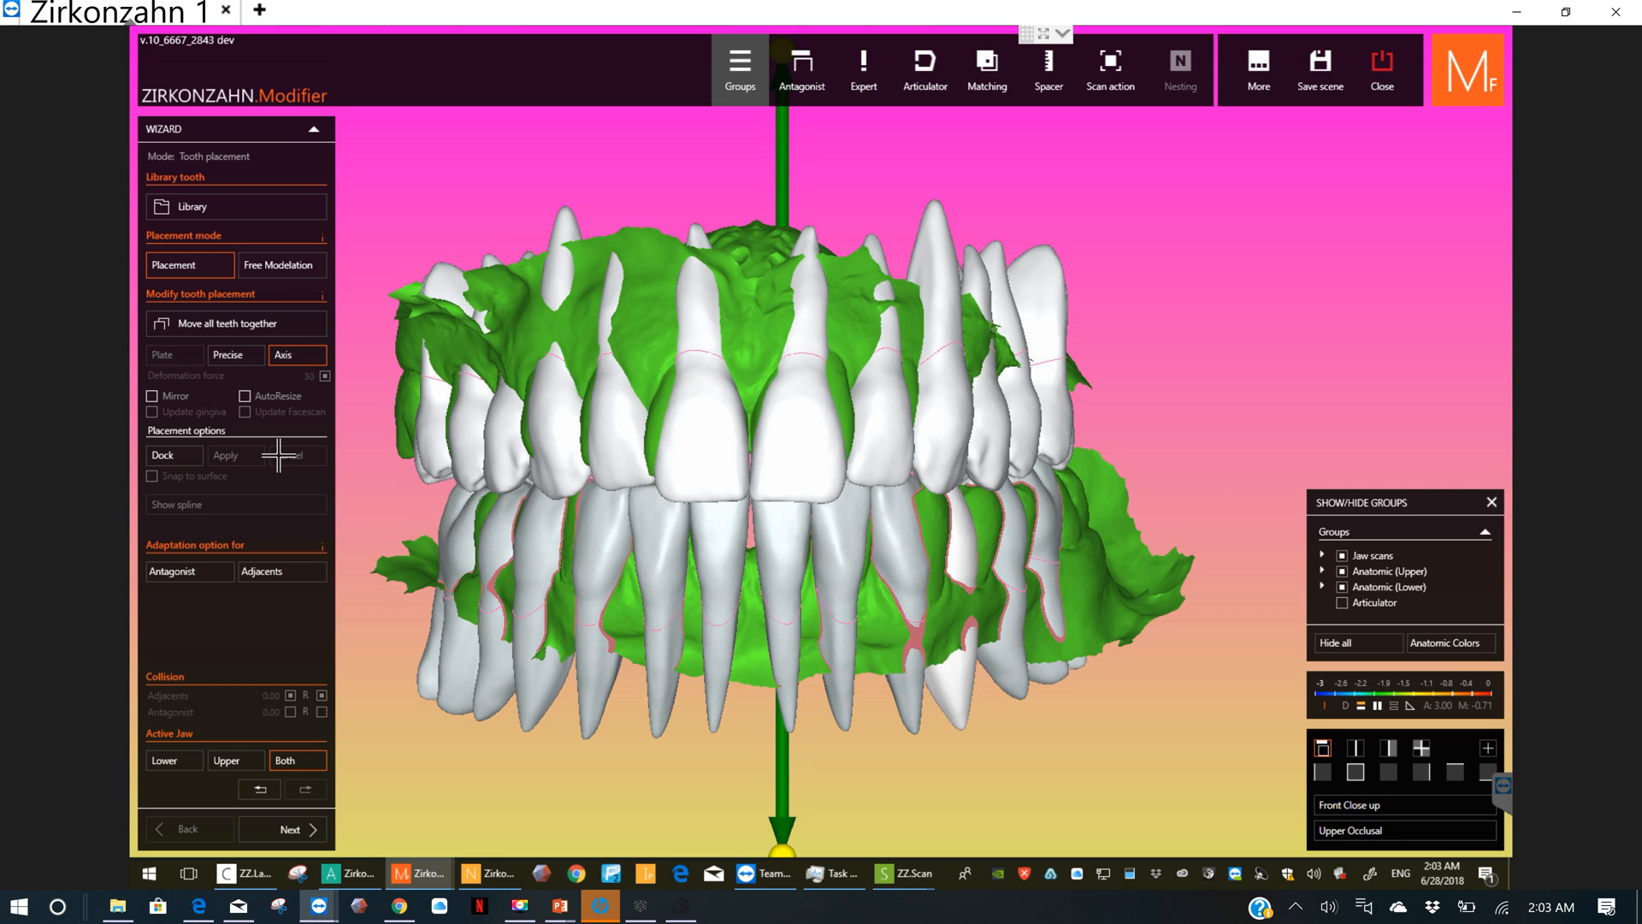
# Step: Prepare Add/Remove free modelling with the Standard brush at strength 86 and brush size 100, in the front view
pyautogui.click(274, 267)
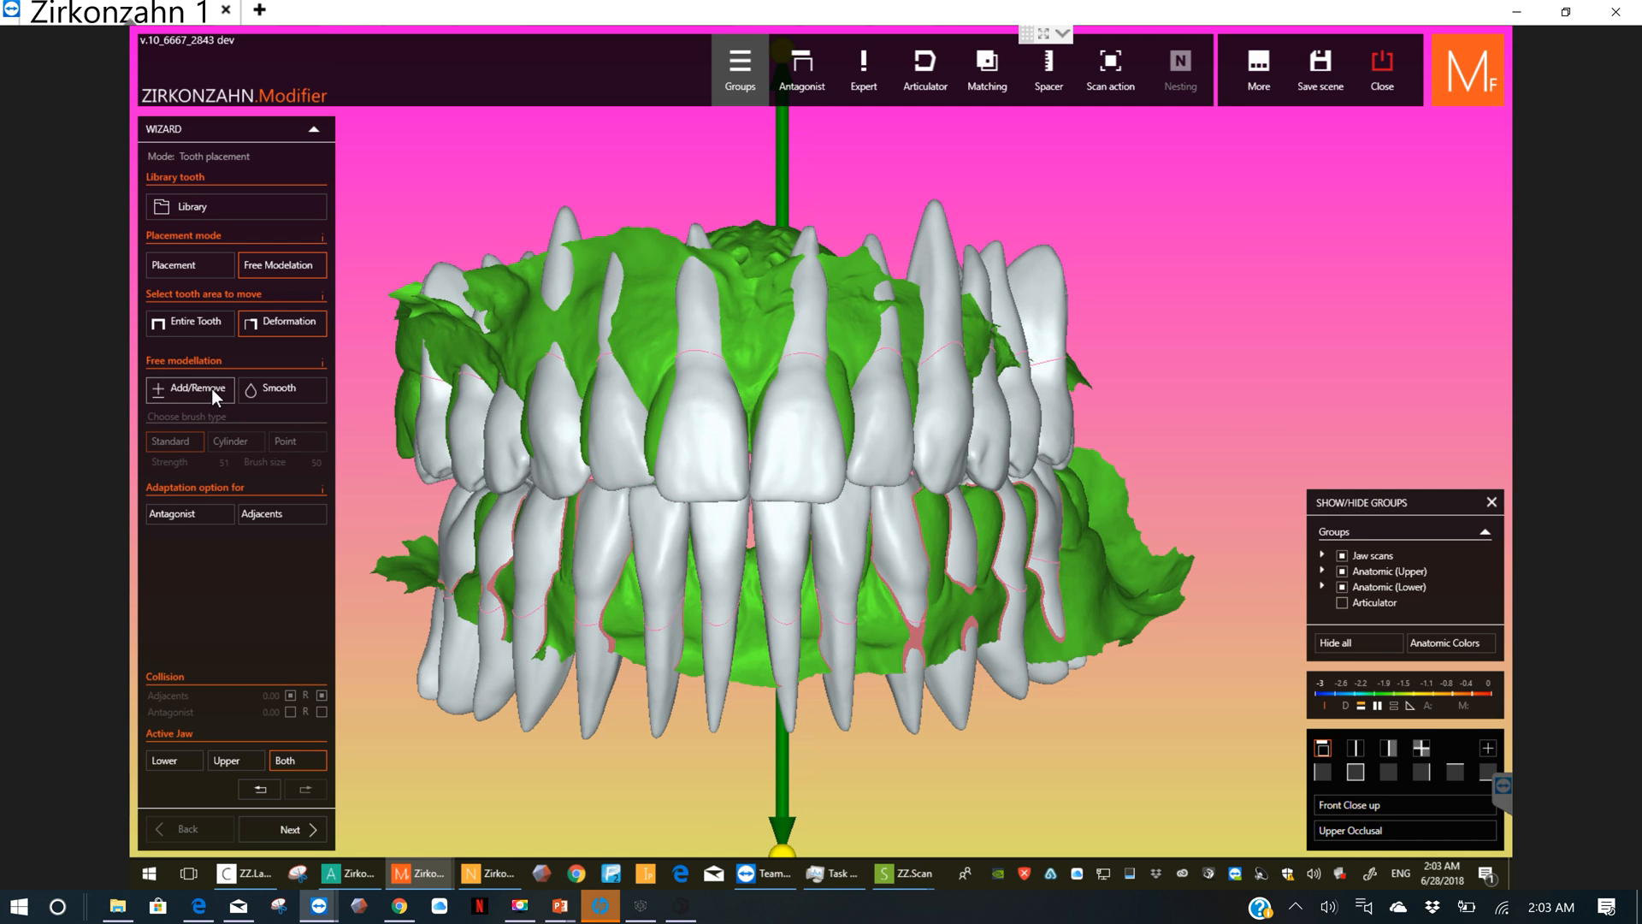
pyautogui.click(212, 388)
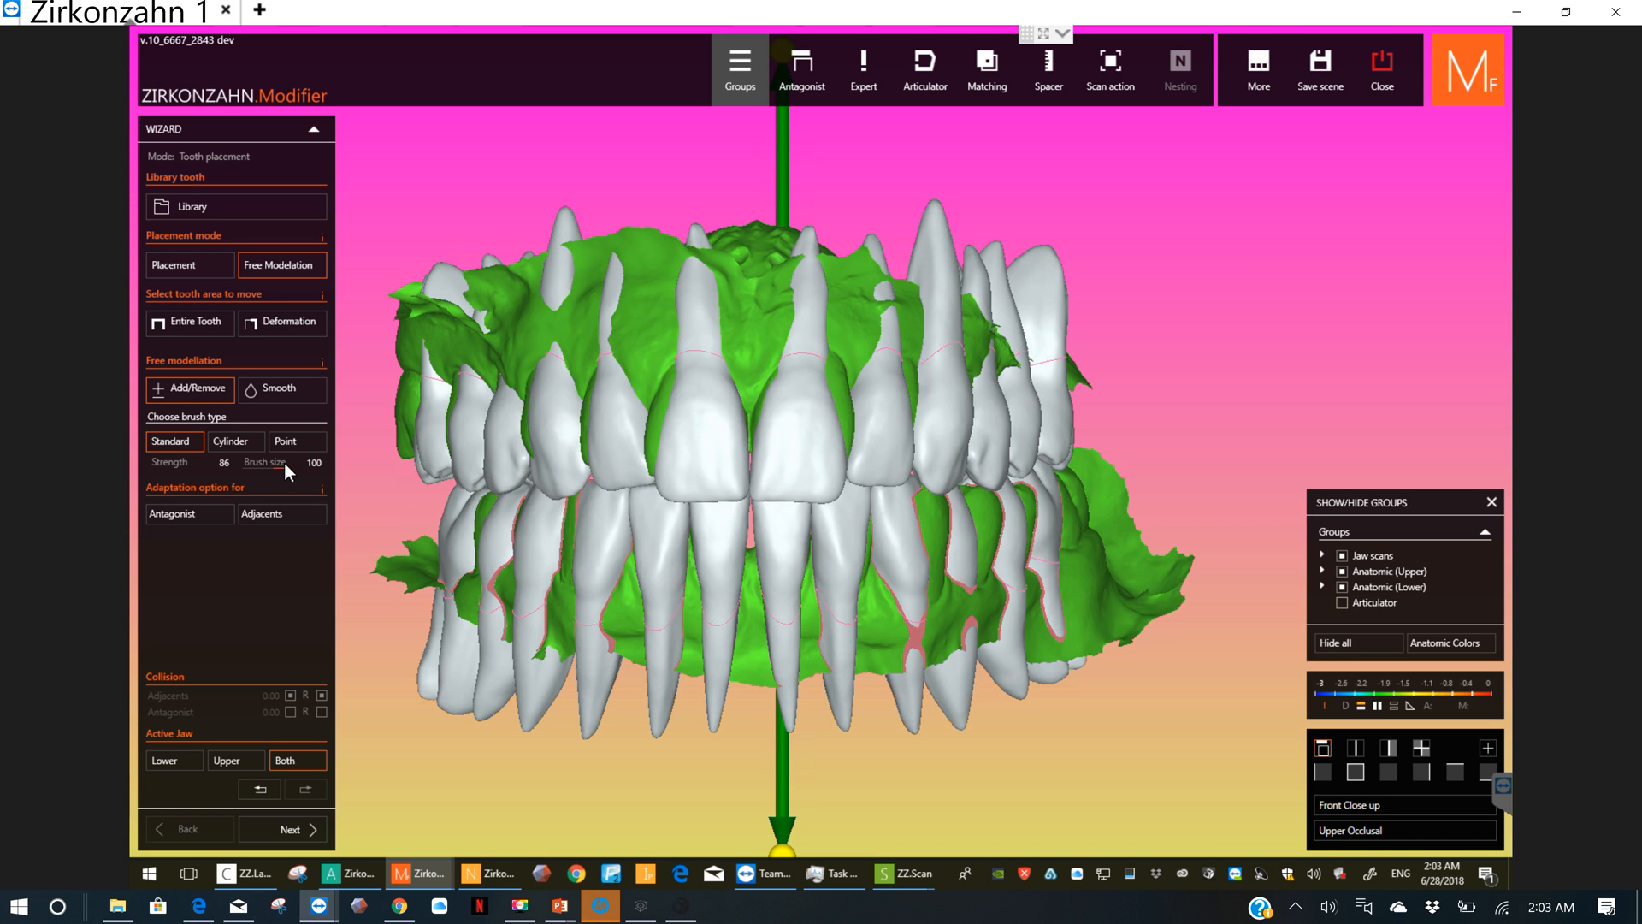
pyautogui.scroll(5, 584, 405)
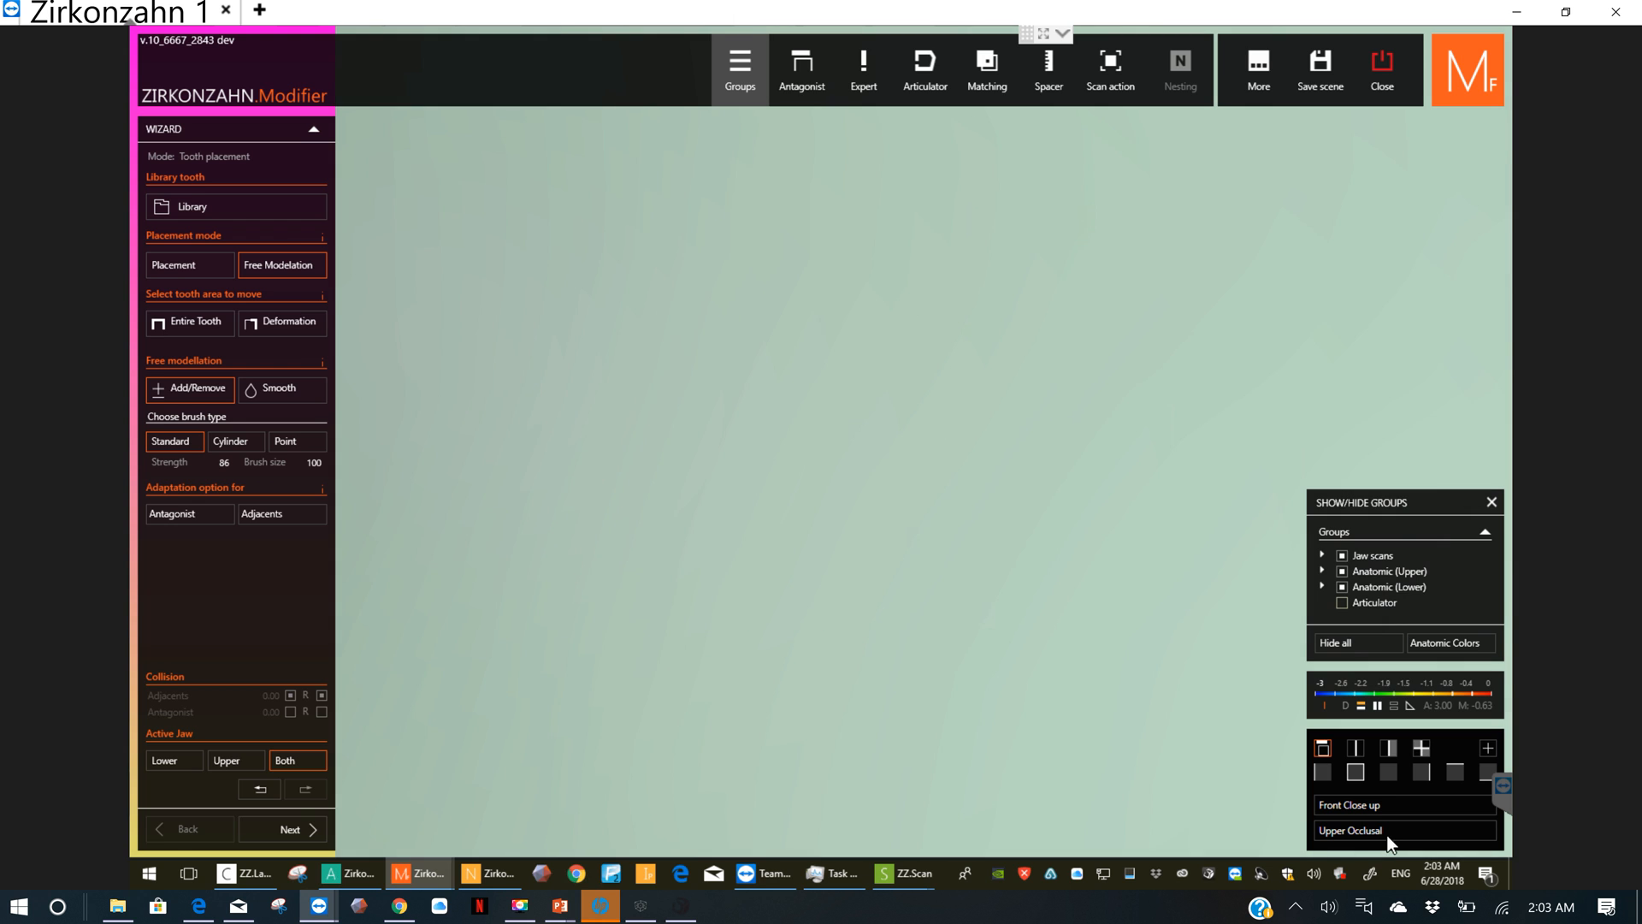
pyautogui.click(1357, 773)
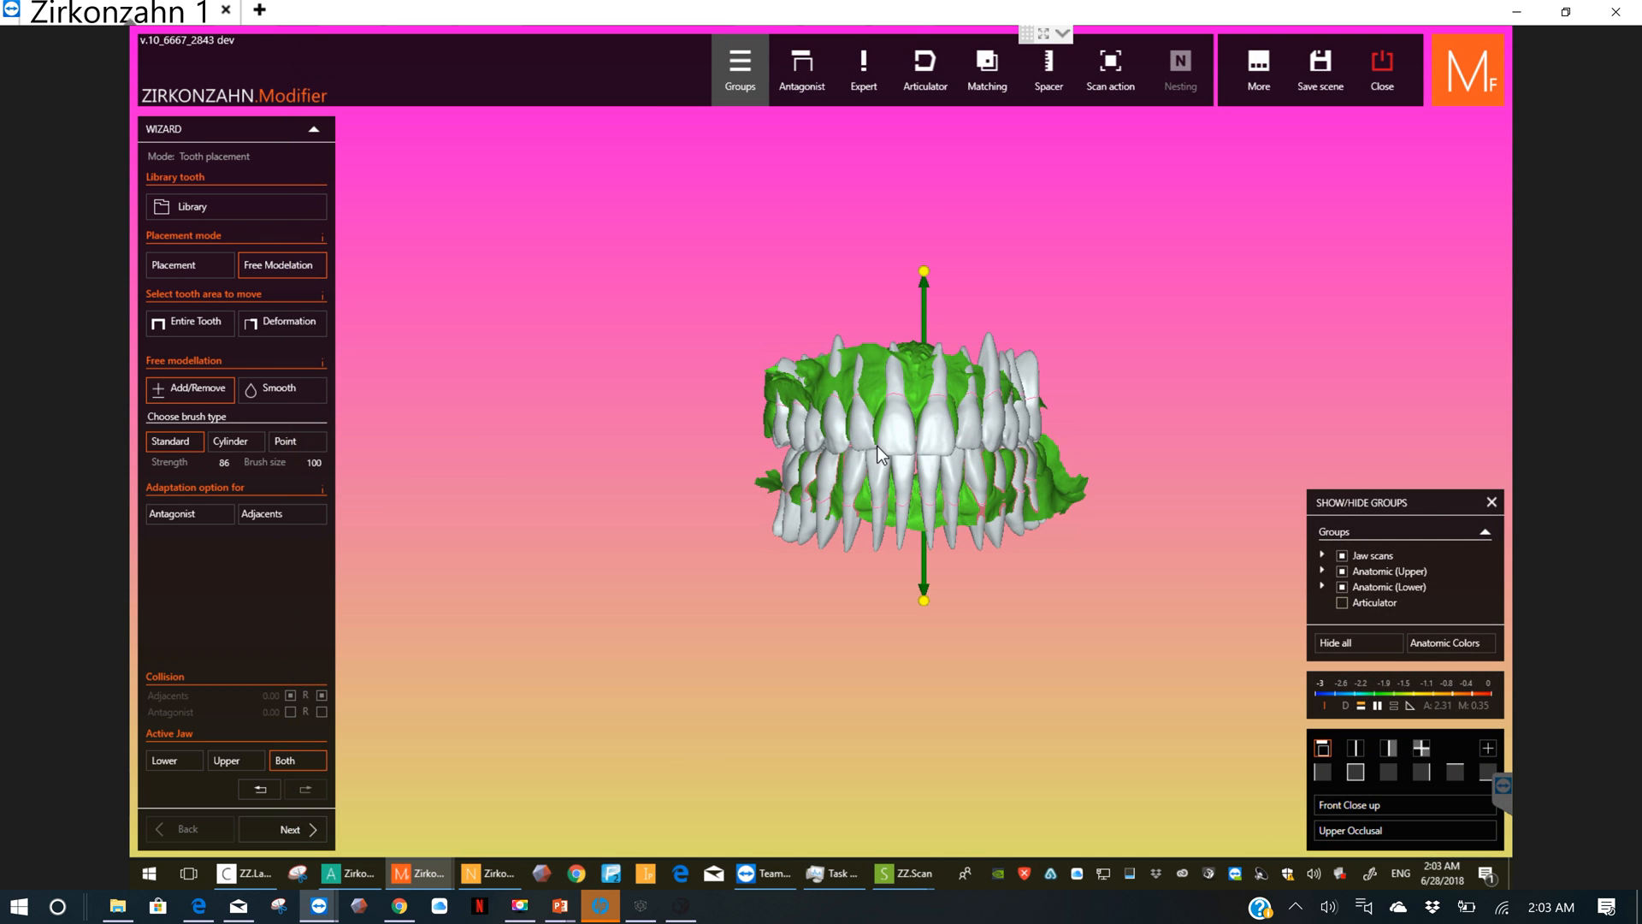
# Step: Brush away the roots protruding through the gum on the patient's upper right, from the molar to the lateral incisor
pyautogui.moveTo(727, 398); pyautogui.dragTo(817, 405, button='right')
pyautogui.scroll(4, 817, 405)
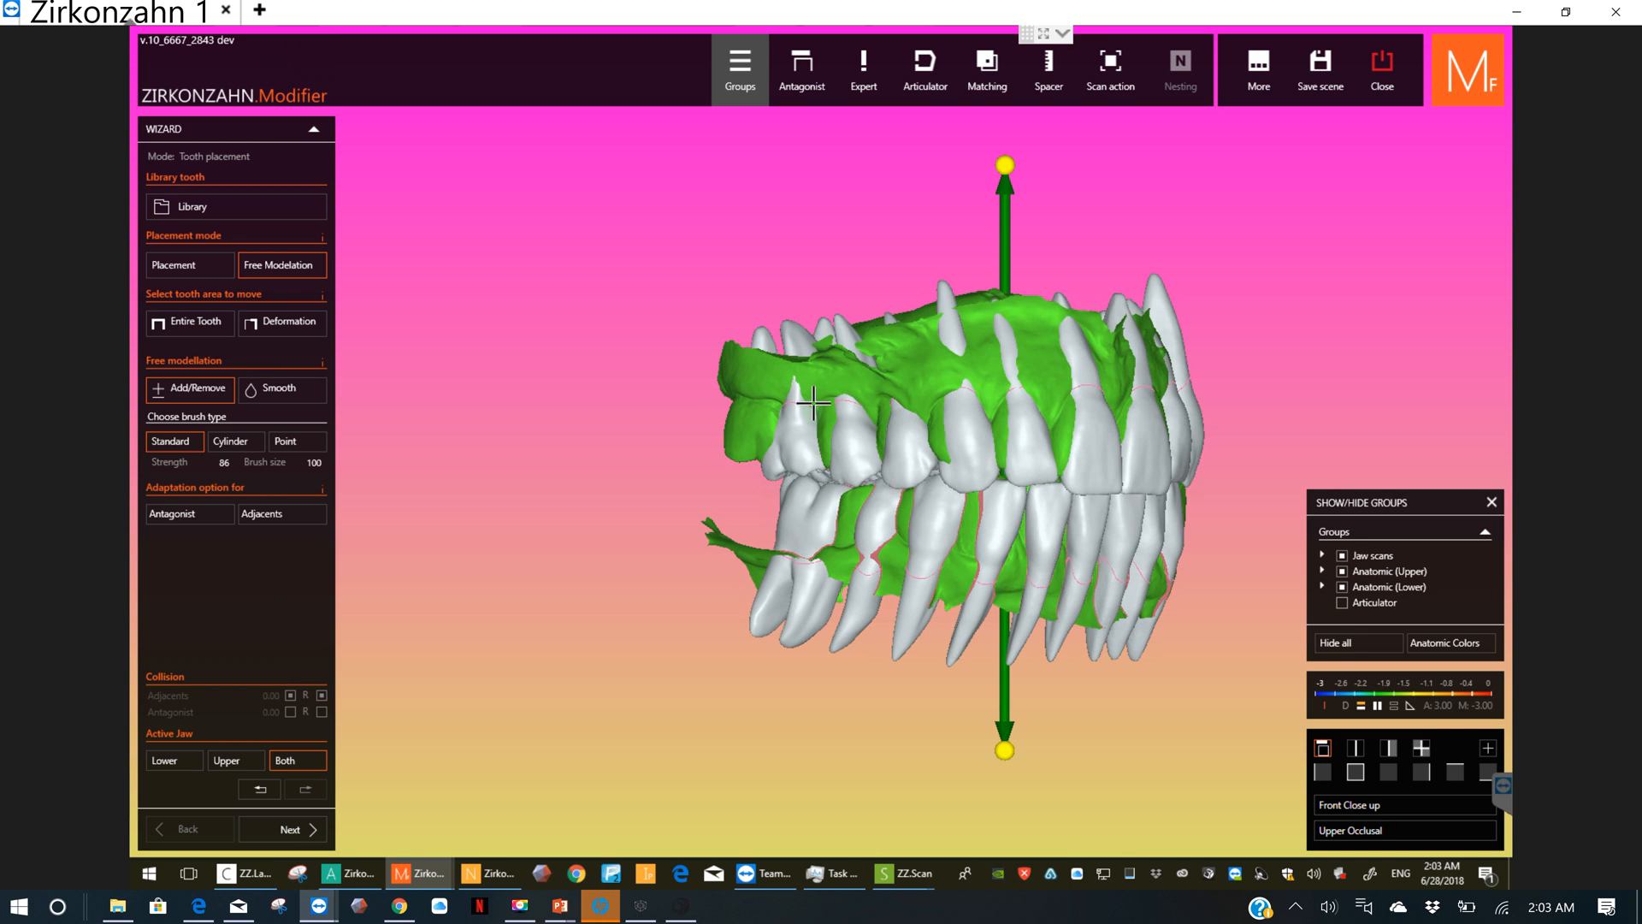
pyautogui.scroll(2, 813, 400)
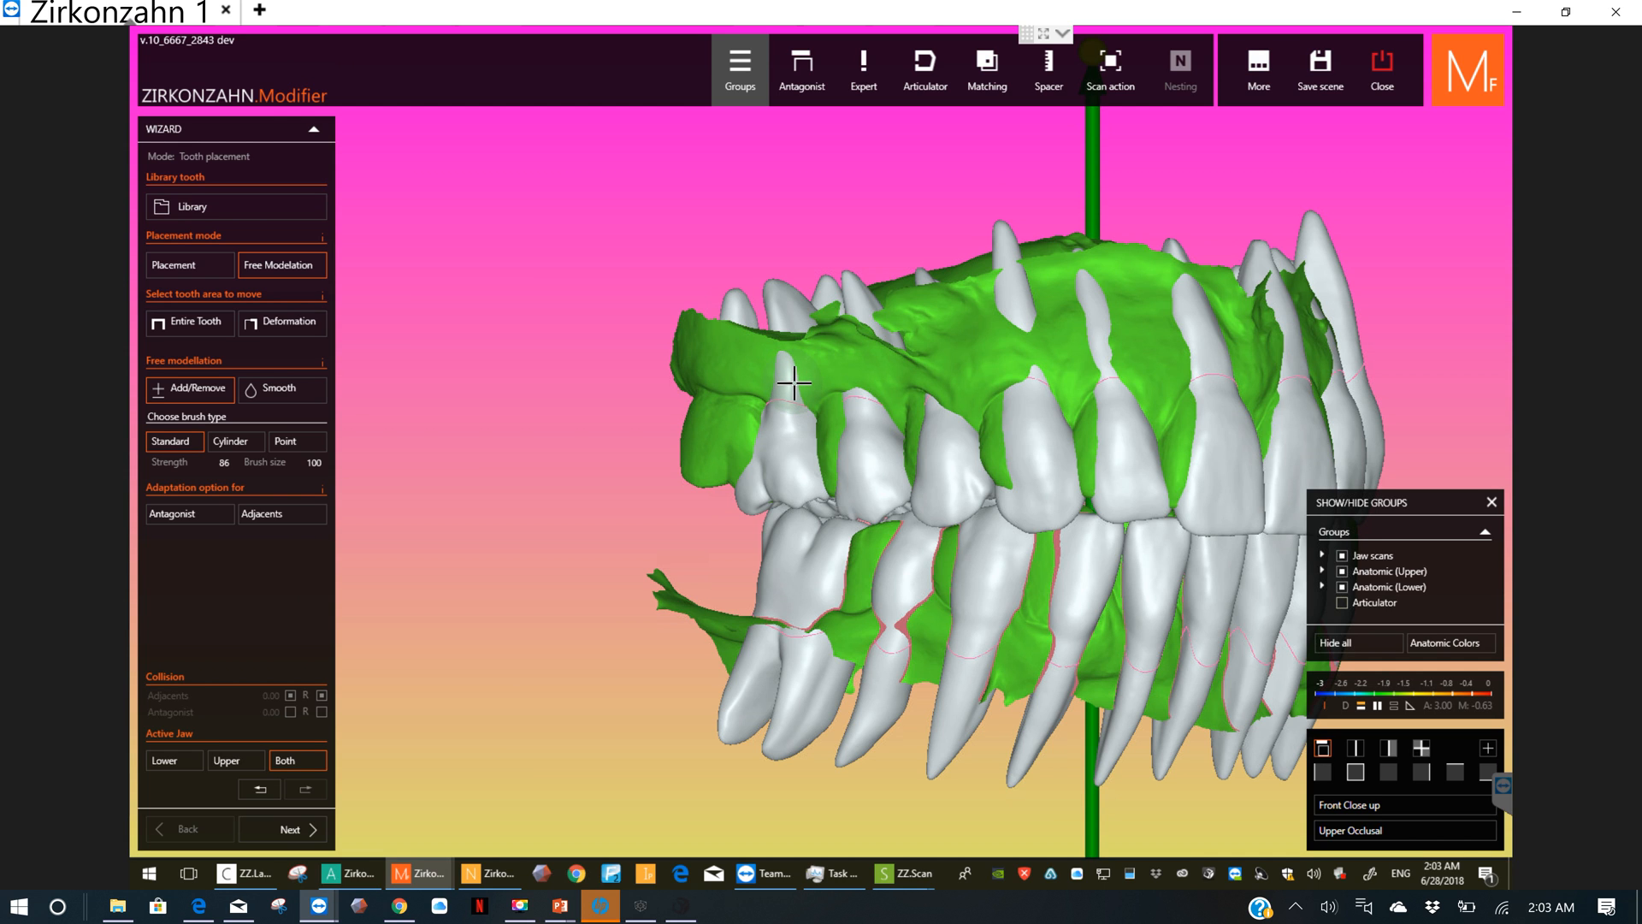
pyautogui.keyDown('shift'); pyautogui.moveTo(789, 374); pyautogui.dragTo(793, 374); pyautogui.keyUp('shift')
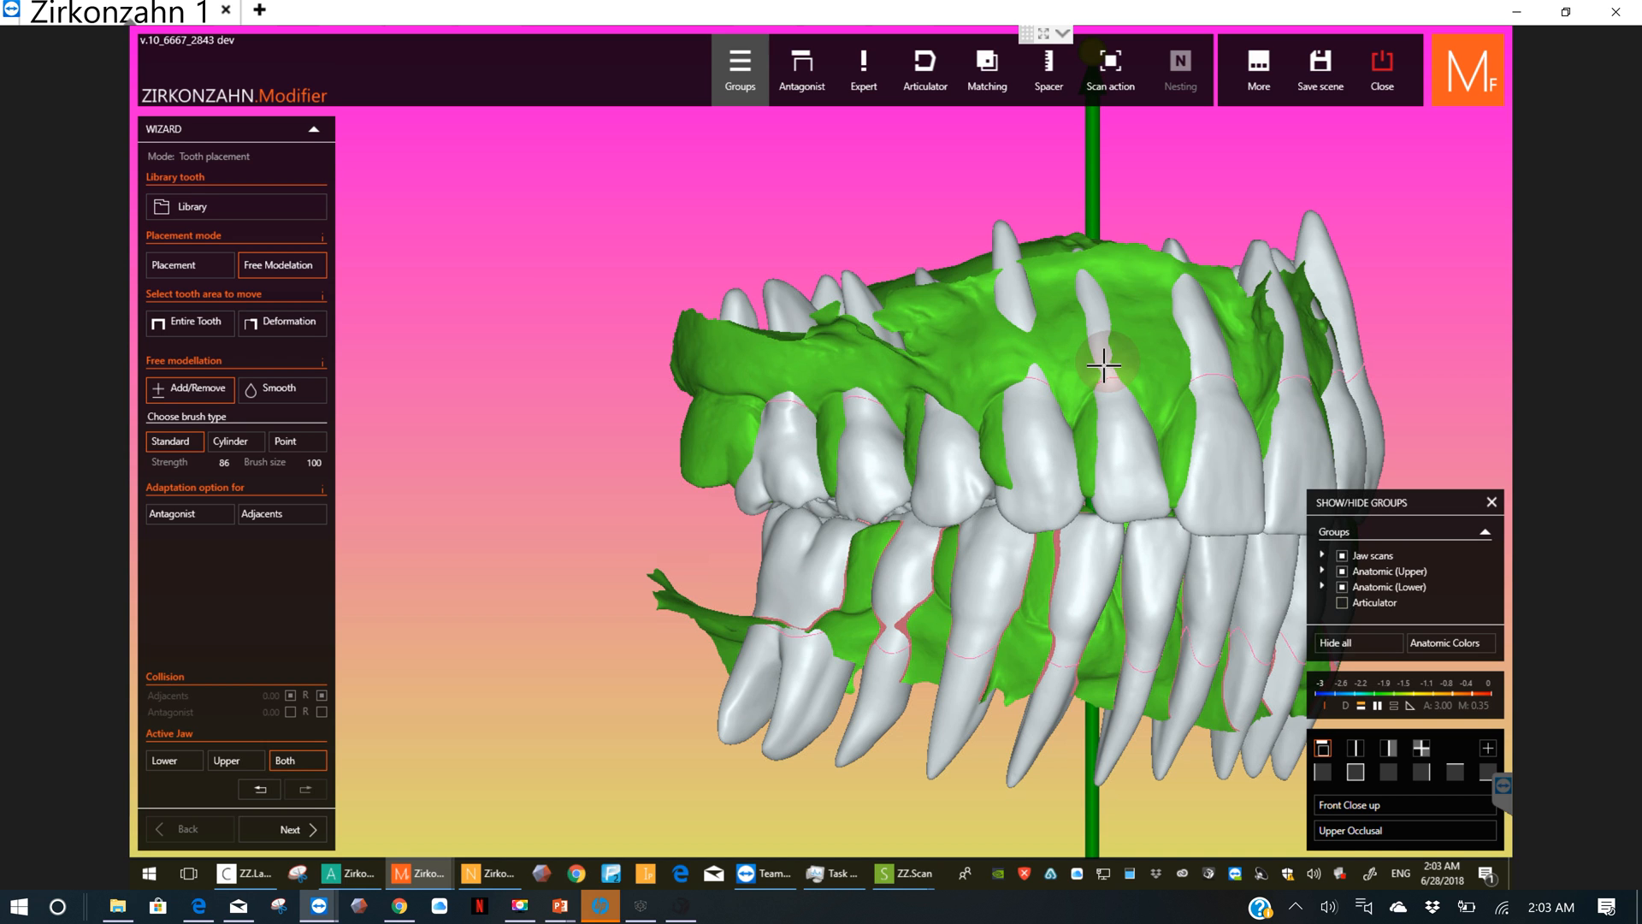
pyautogui.moveTo(1103, 347)
pyautogui.keyDown('shift'); pyautogui.mouseDown()
pyautogui.moveTo(1087, 293)
pyautogui.moveTo(1012, 306)
pyautogui.mouseUp(); pyautogui.keyUp('shift')
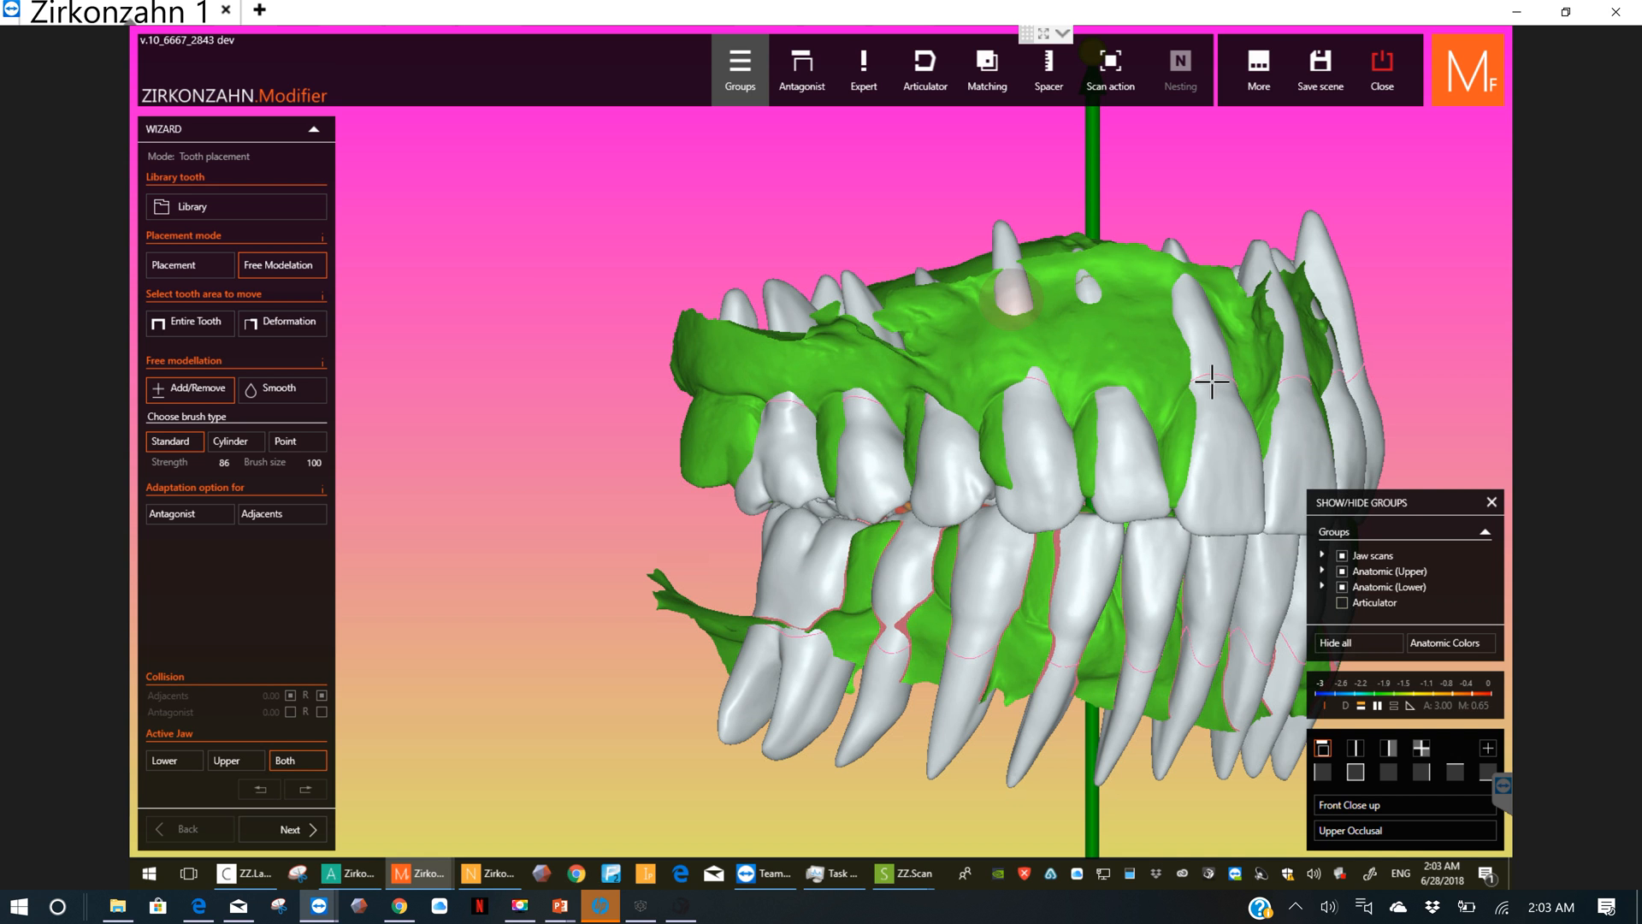
# Step: Brush away the protruding roots of the upper central incisors and the neighbouring front teeth on the patient's left
pyautogui.moveTo(1203, 383)
pyautogui.mouseDown(button='right')
pyautogui.moveTo(1016, 377)
pyautogui.moveTo(946, 435)
pyautogui.mouseUp(button='right')
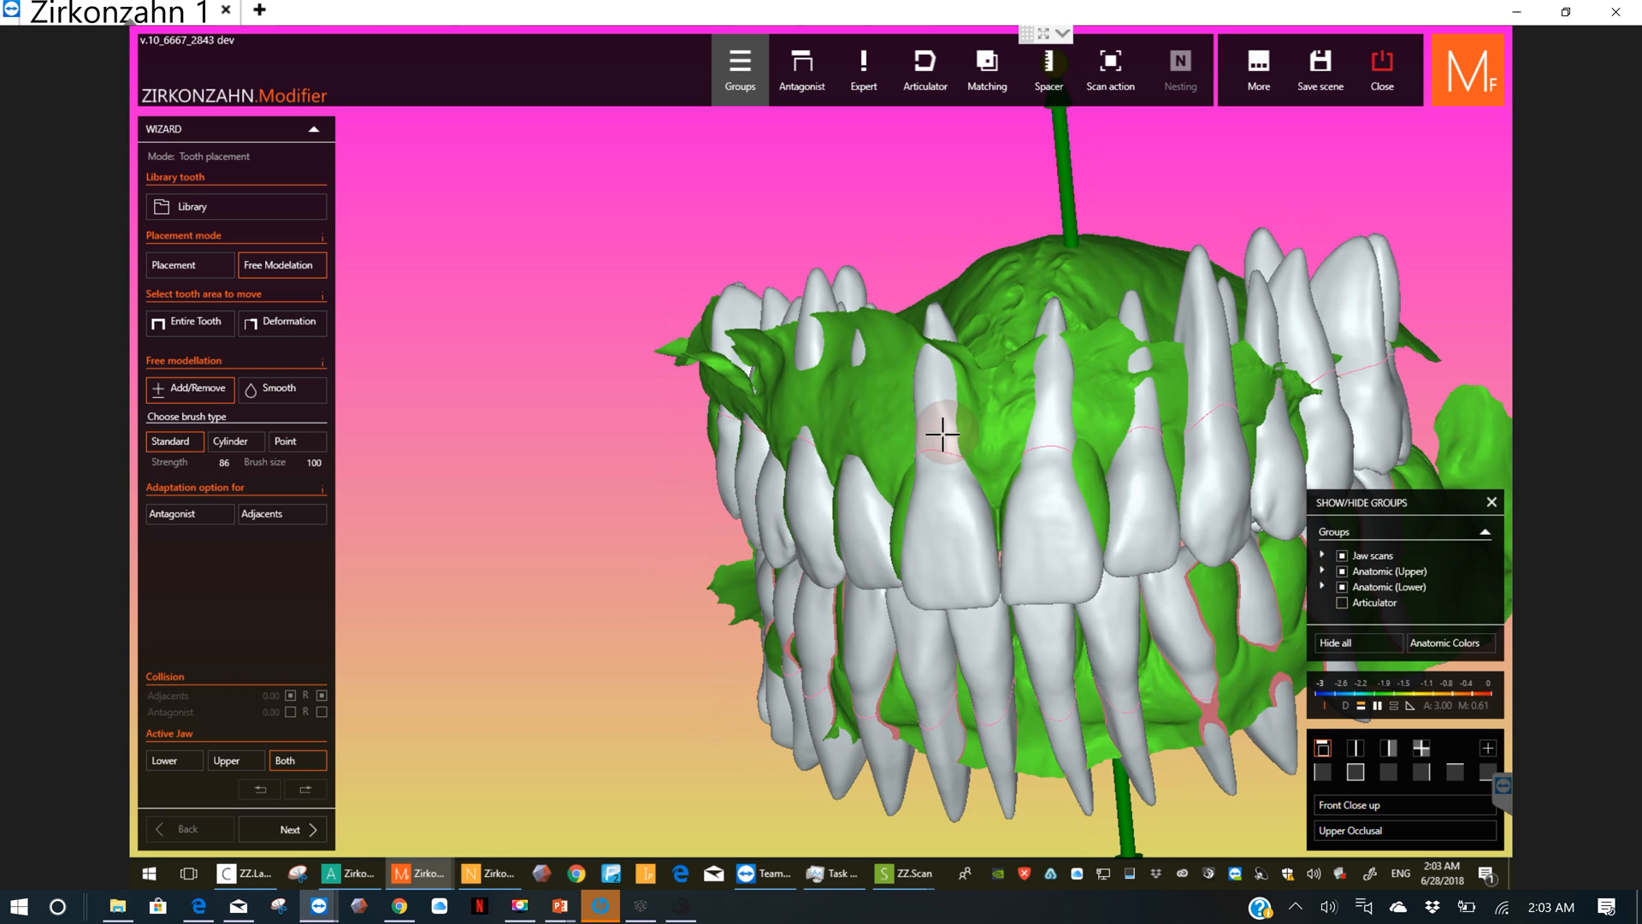
pyautogui.moveTo(944, 434)
pyautogui.mouseDown()
pyautogui.moveTo(936, 366)
pyautogui.moveTo(924, 450)
pyautogui.moveTo(1063, 429)
pyautogui.moveTo(1041, 425)
pyautogui.moveTo(1062, 420)
pyautogui.moveTo(1053, 356)
pyautogui.moveTo(1054, 399)
pyautogui.moveTo(1126, 422)
pyautogui.moveTo(1149, 428)
pyautogui.moveTo(1139, 359)
pyautogui.moveTo(1202, 399)
pyautogui.moveTo(1189, 392)
pyautogui.mouseUp()
pyautogui.moveTo(1189, 391); pyautogui.dragTo(1128, 337, button='right')
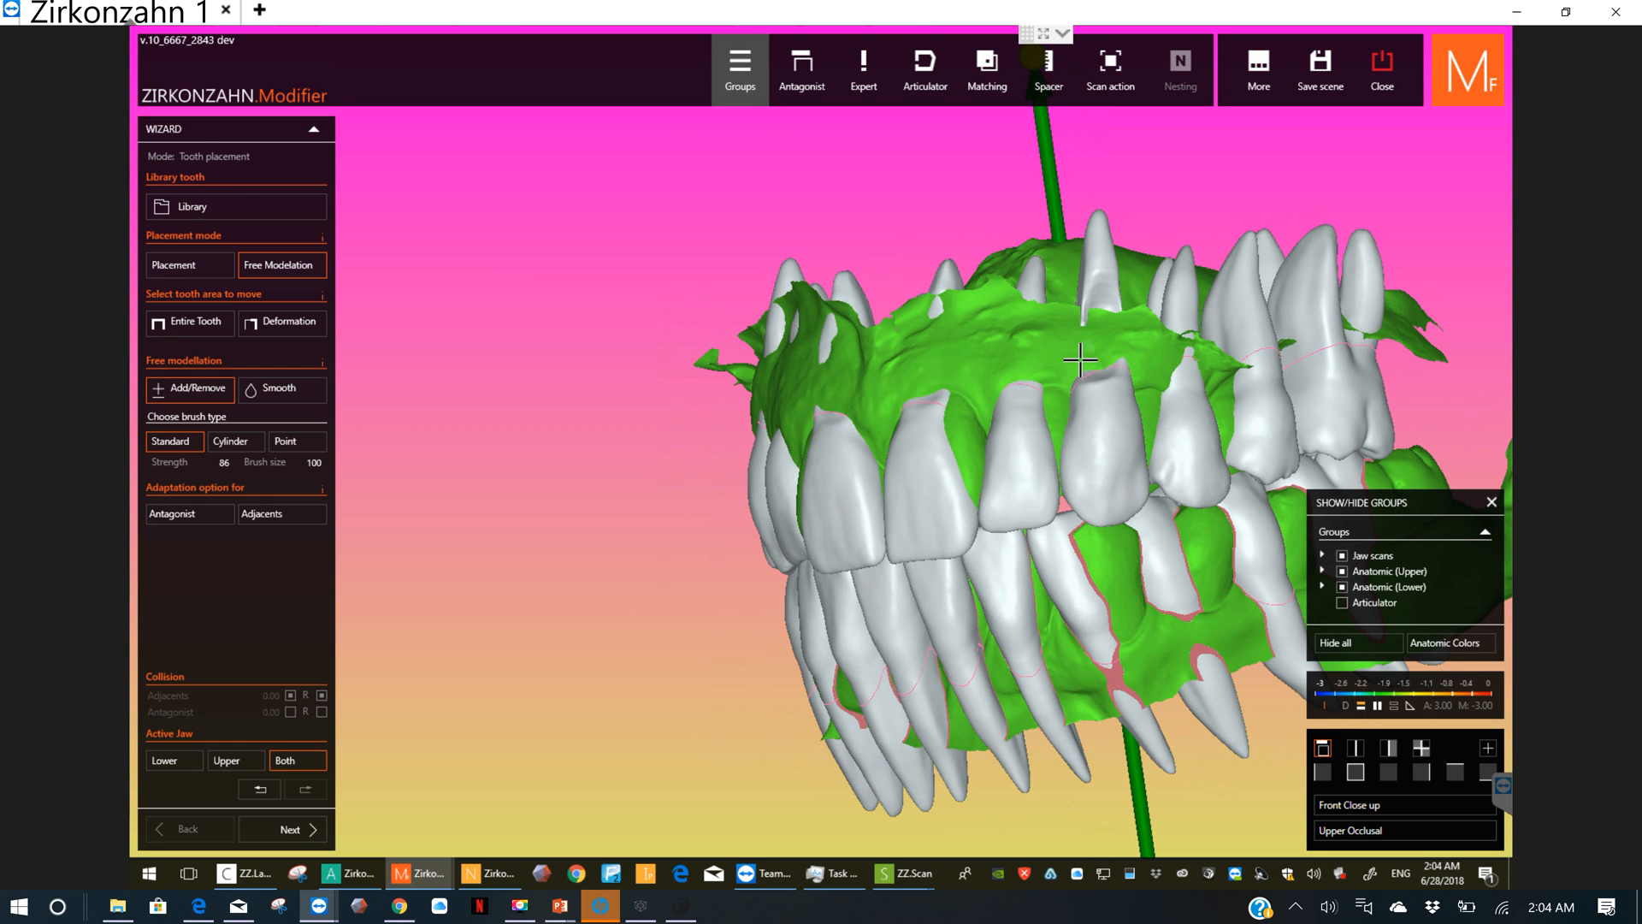
# Step: Trim the remaining root ends of the upper left lateral incisor and first premolar down to the gum surface
pyautogui.moveTo(1081, 359); pyautogui.dragTo(1291, 462, button='right')
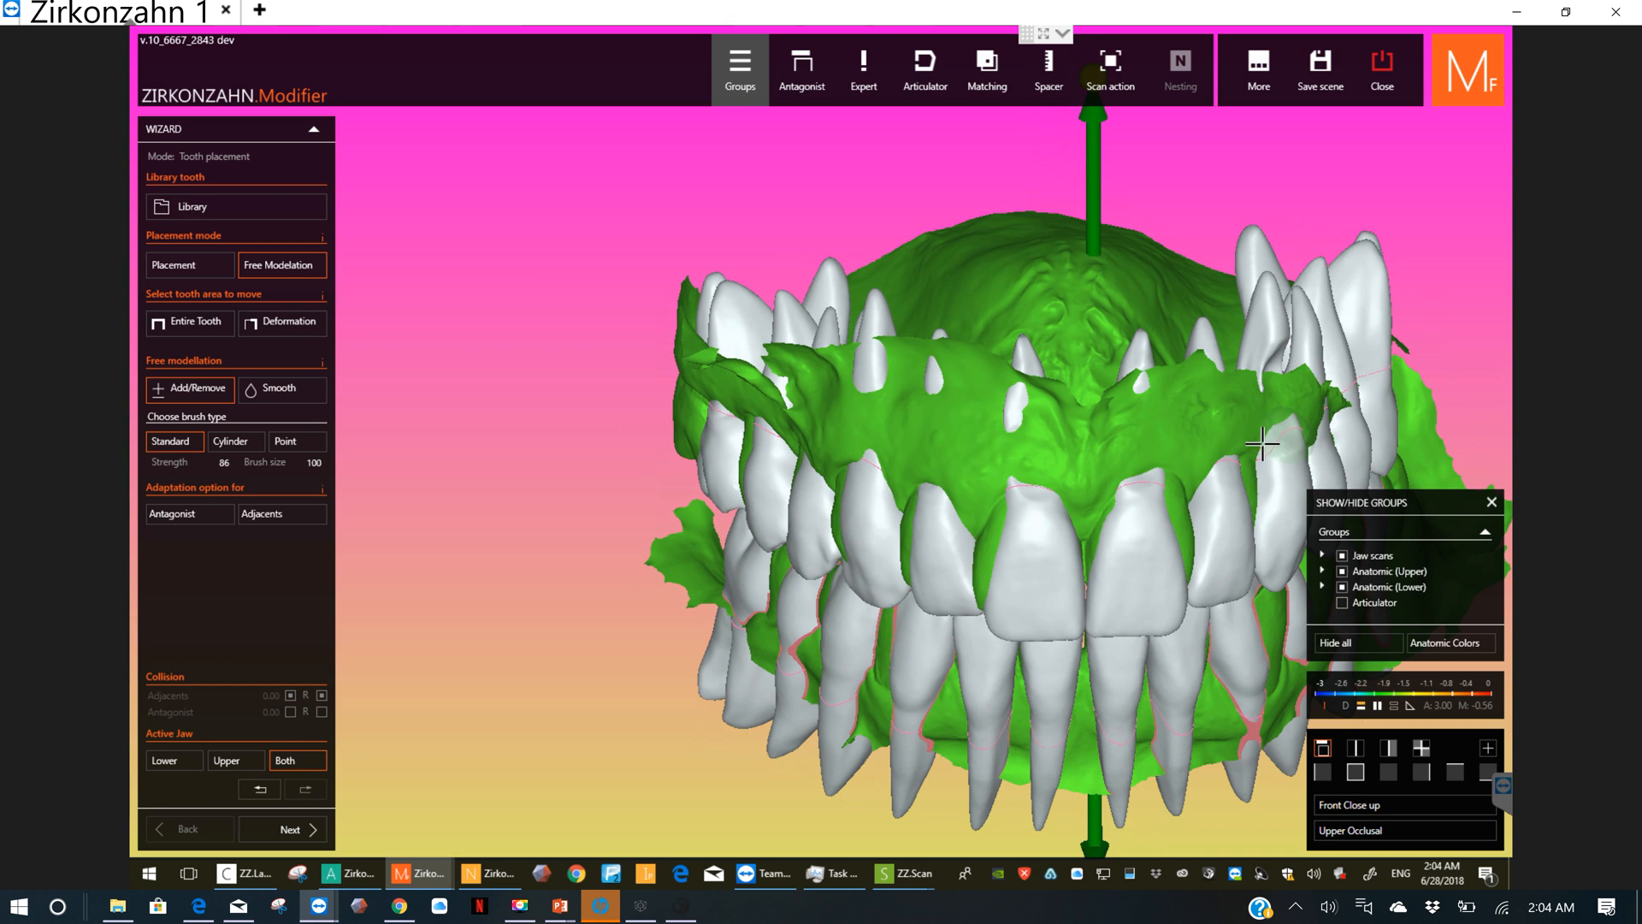
pyautogui.click(1234, 463)
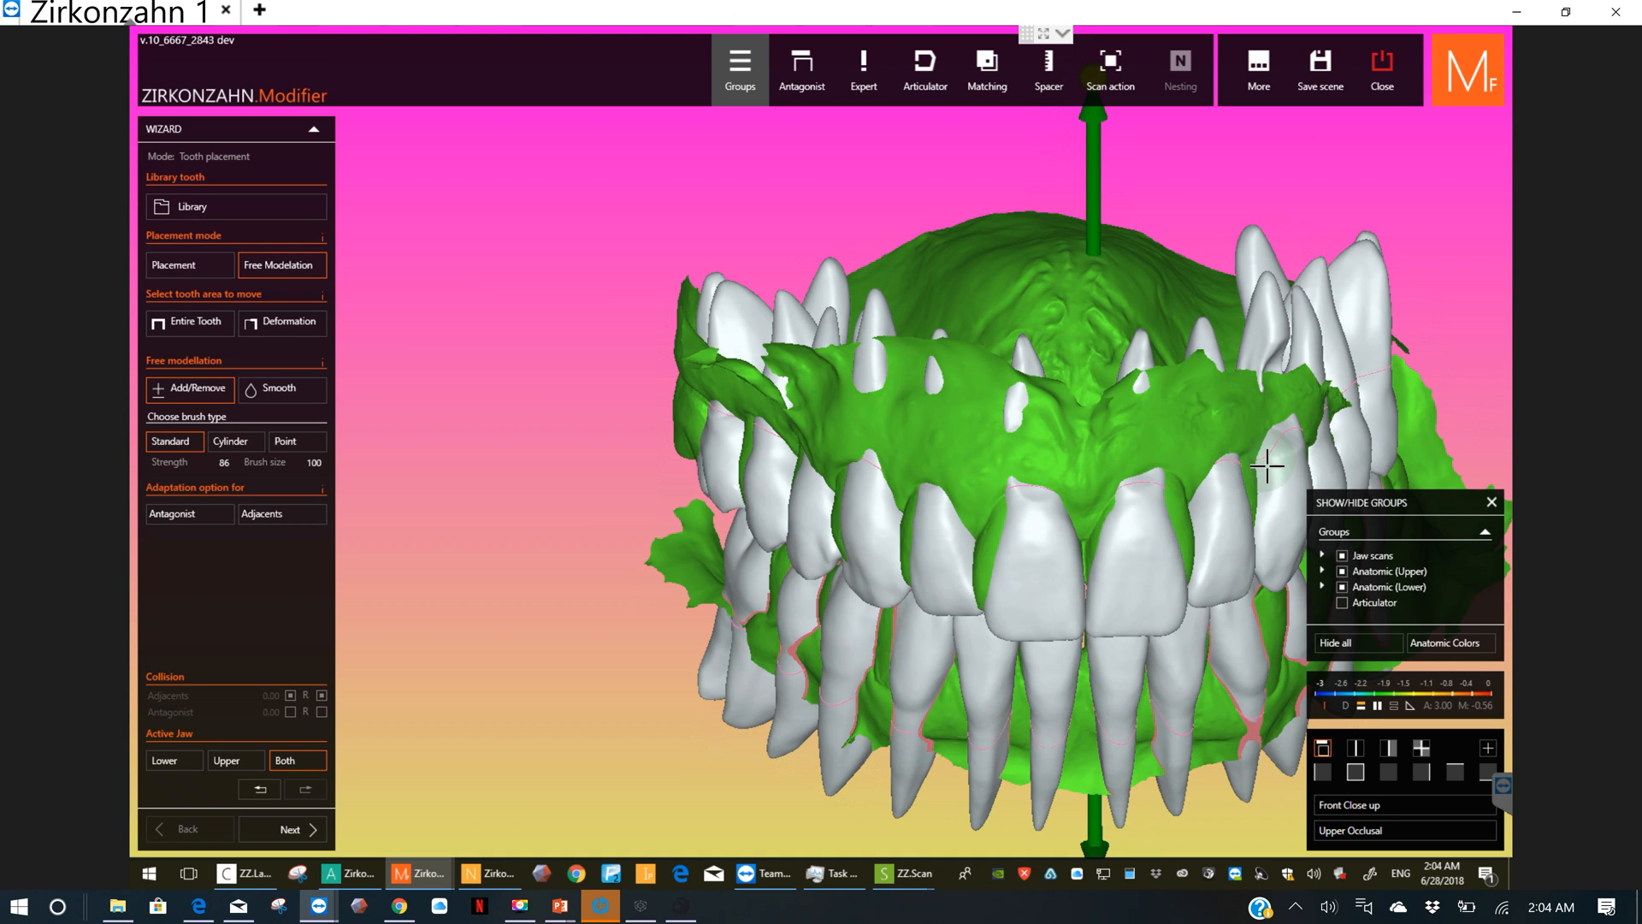
pyautogui.scroll(-1, 1269, 468)
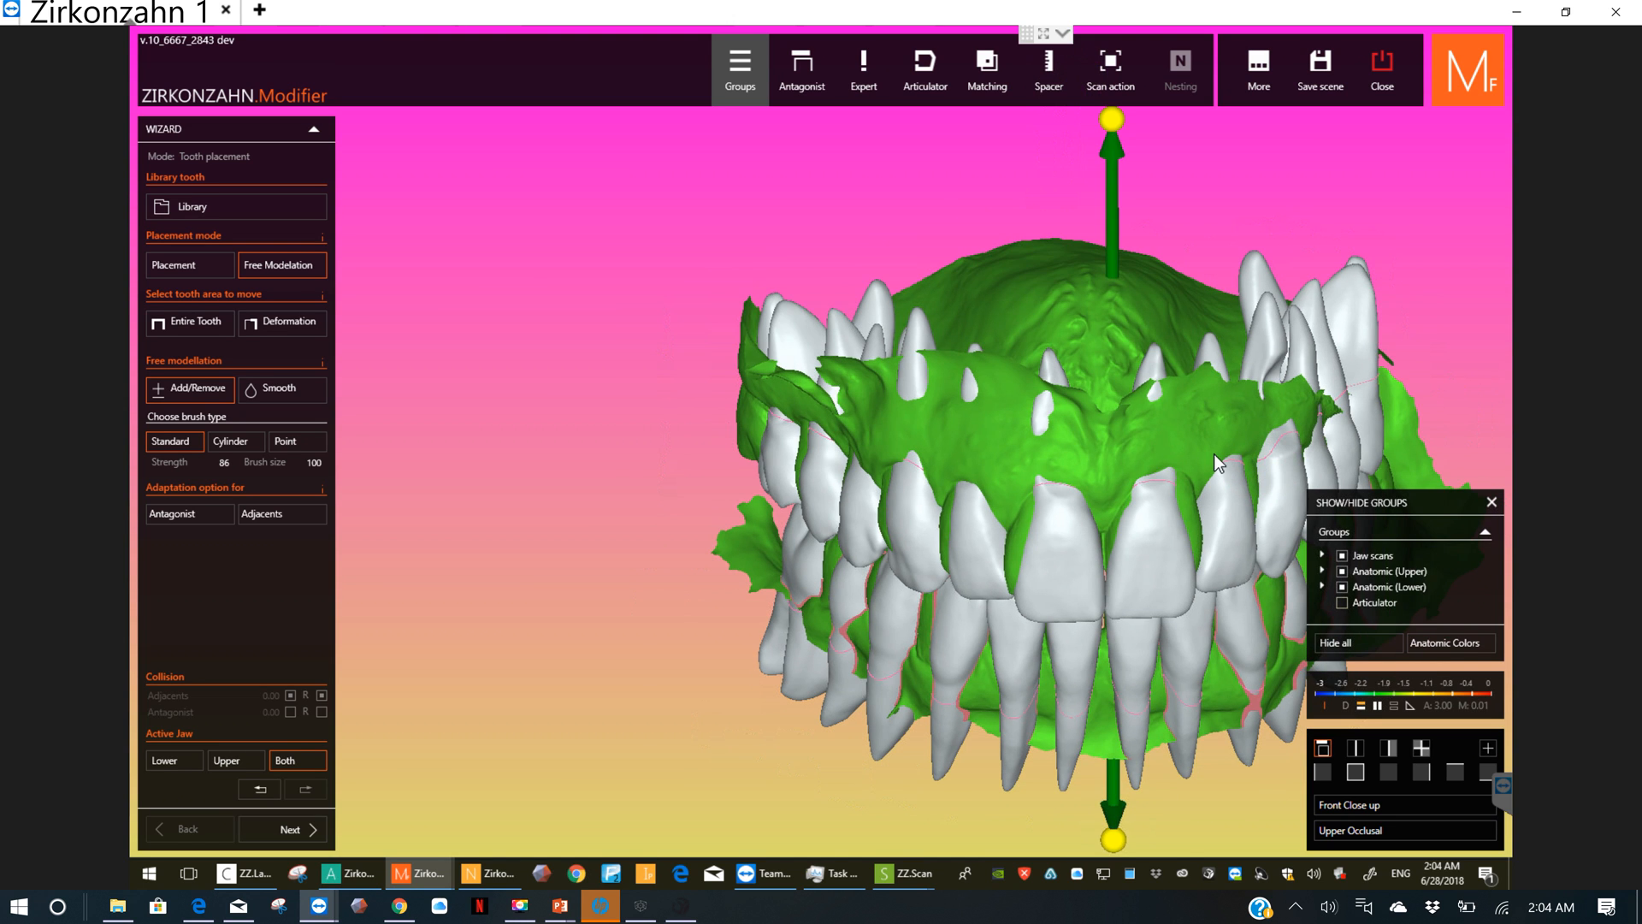
pyautogui.moveTo(1214, 453); pyautogui.dragTo(1165, 462, button='right')
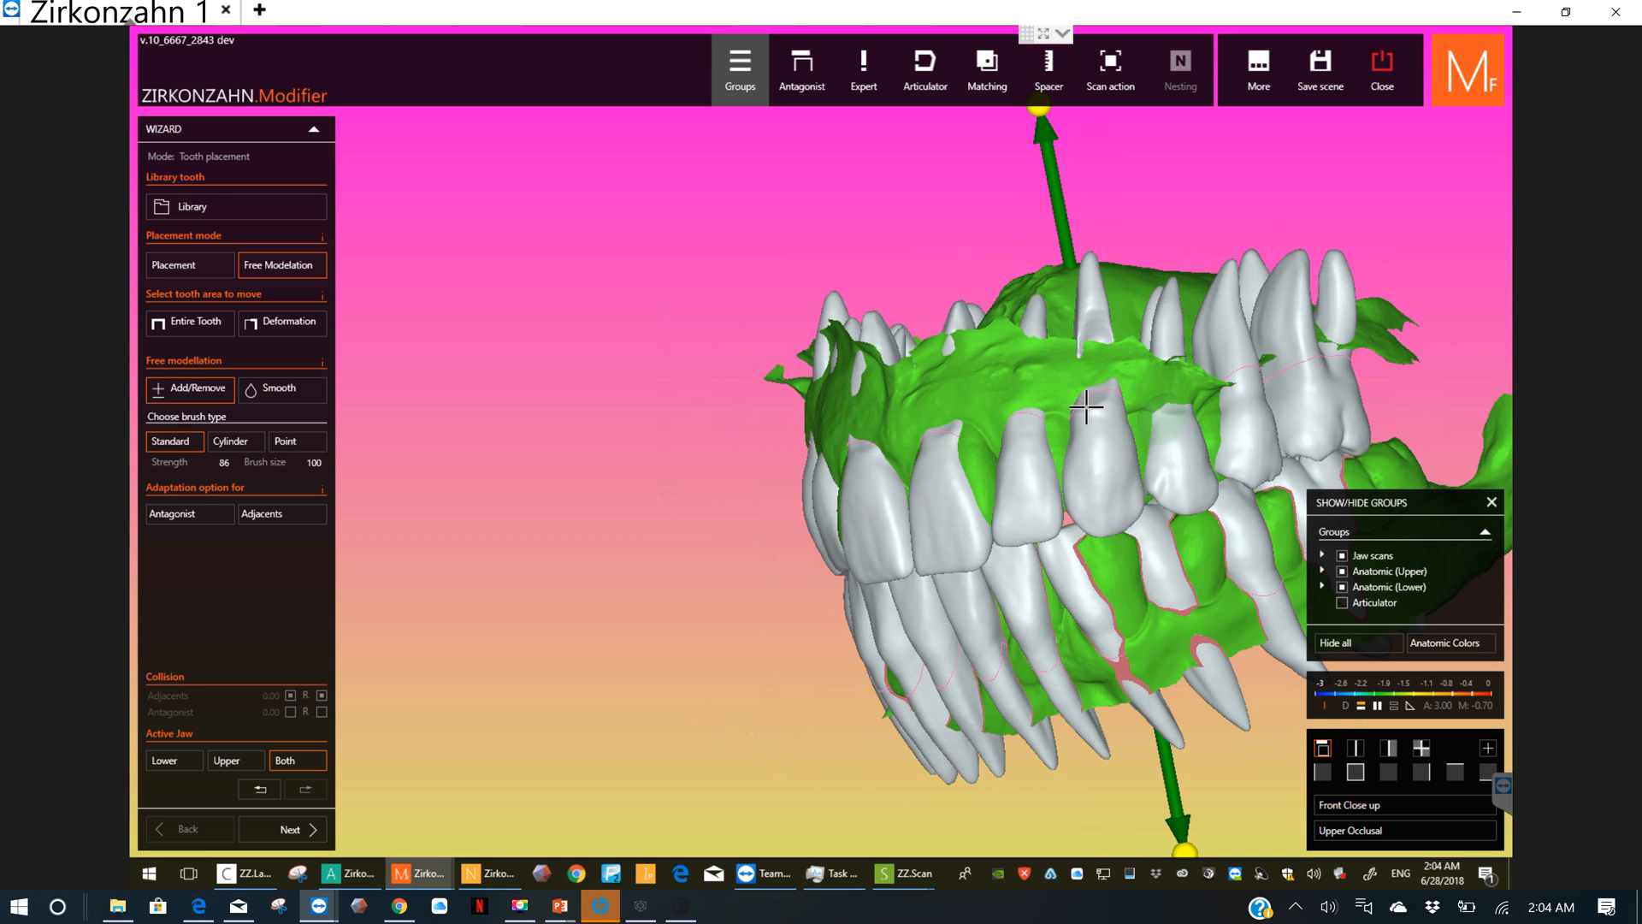
# Step: Brush away the root necks of the upper left second premolar and first molar along the gum edge
pyautogui.moveTo(1086, 407); pyautogui.dragTo(1155, 431, button='right')
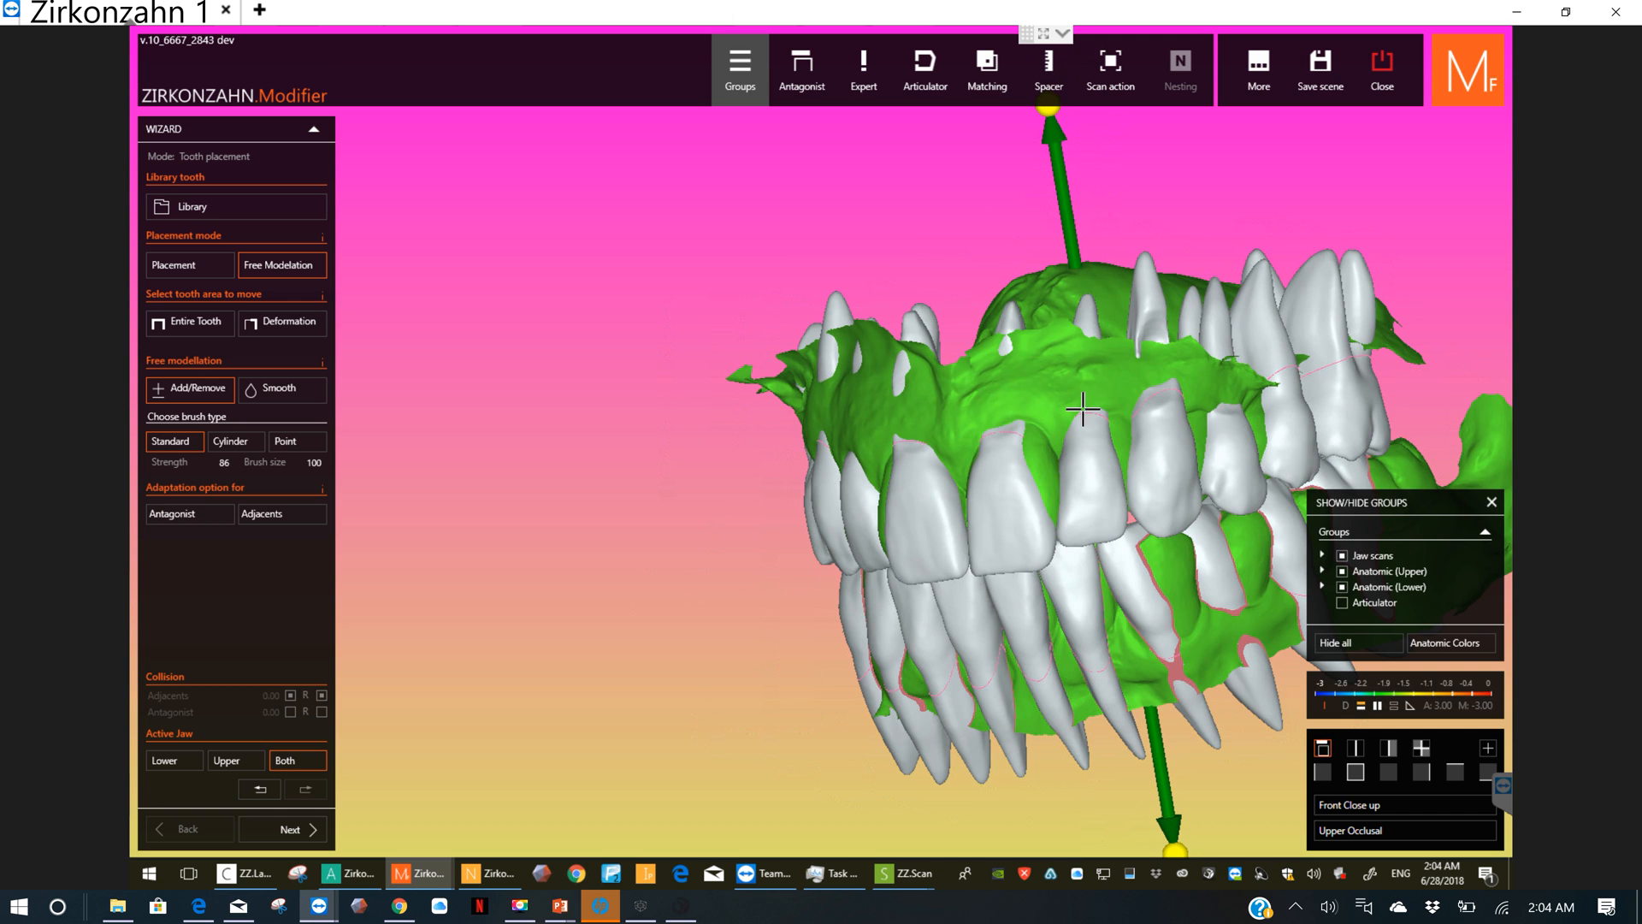
pyautogui.moveTo(1173, 414); pyautogui.dragTo(1233, 416, button='right')
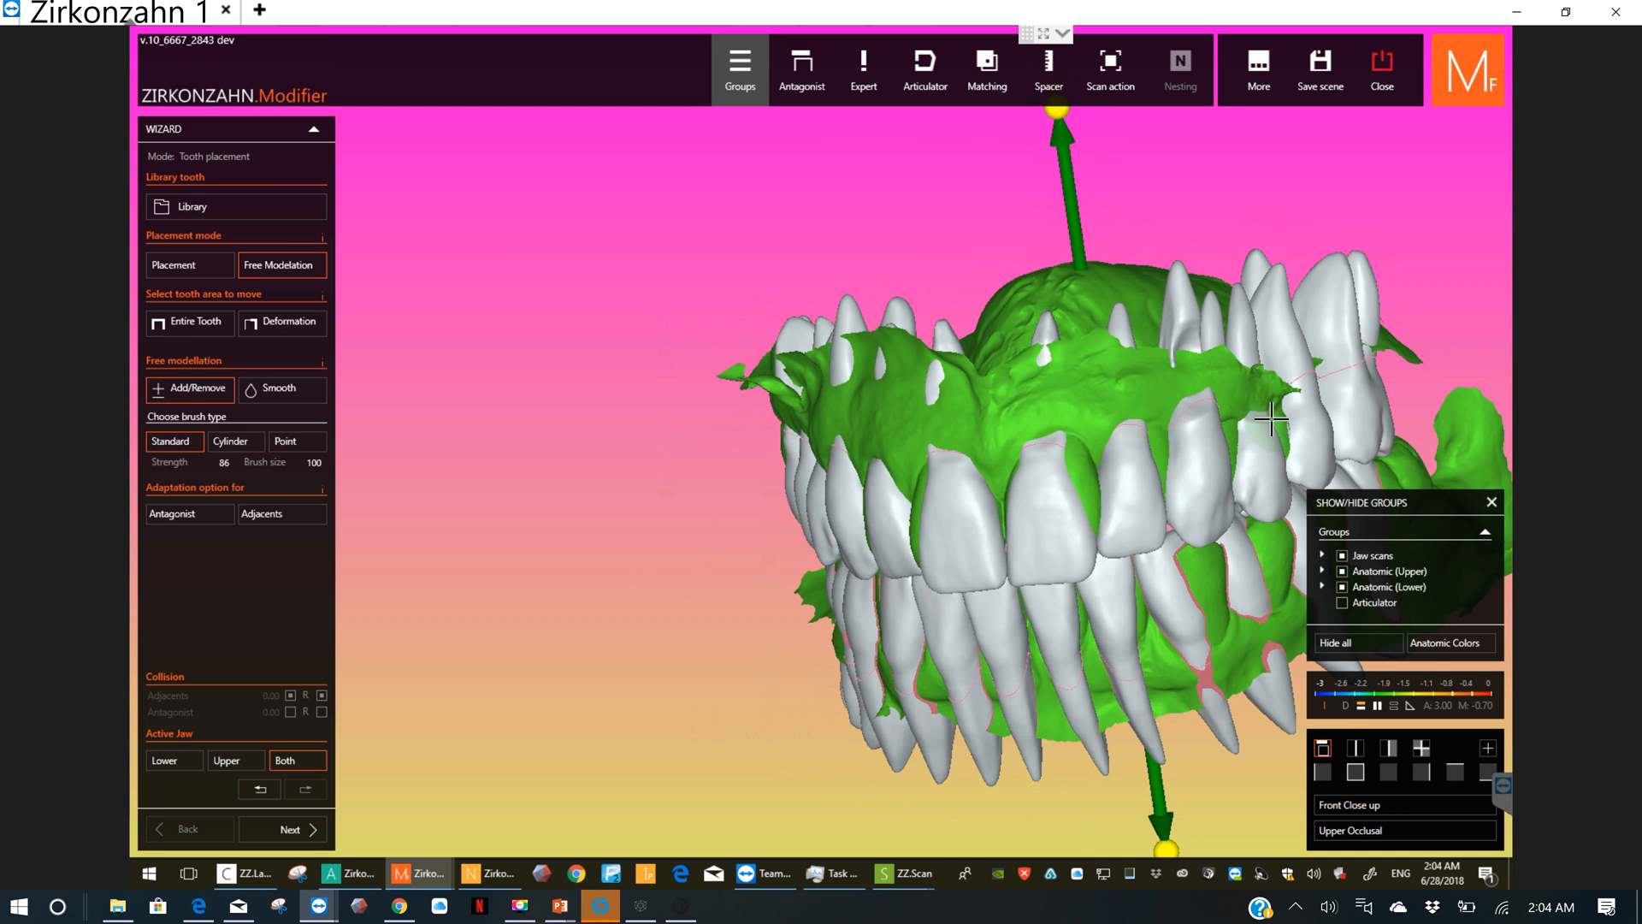
pyautogui.moveTo(1231, 418); pyautogui.dragTo(1215, 405, button='right')
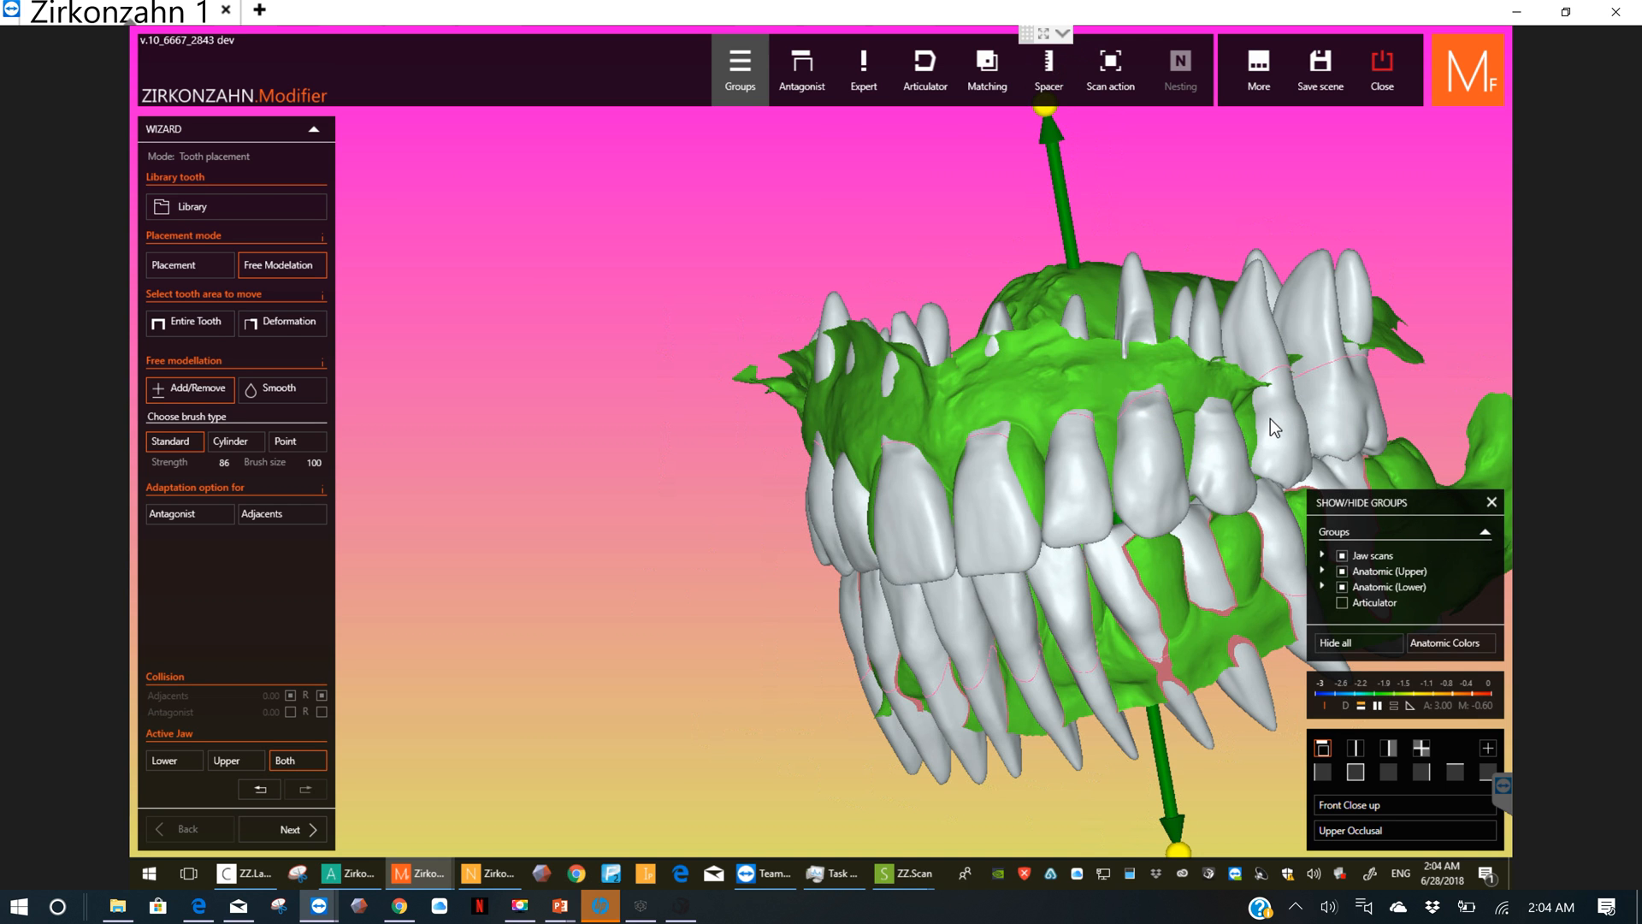
pyautogui.moveTo(1351, 428); pyautogui.dragTo(1220, 400, button='right')
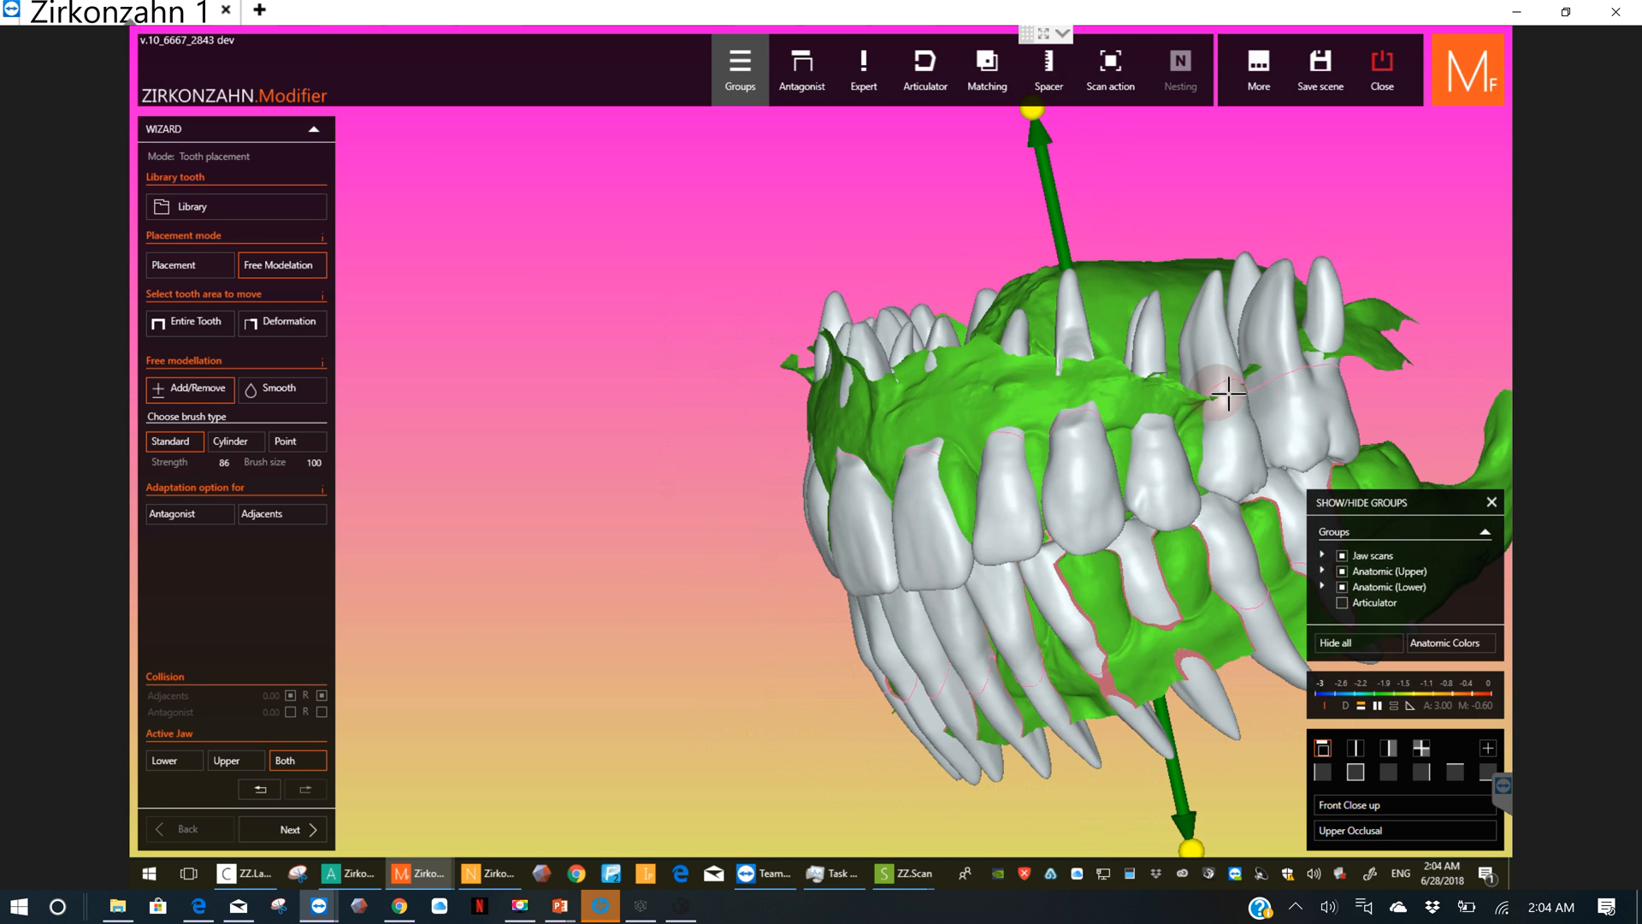
pyautogui.scroll(2, 1239, 389)
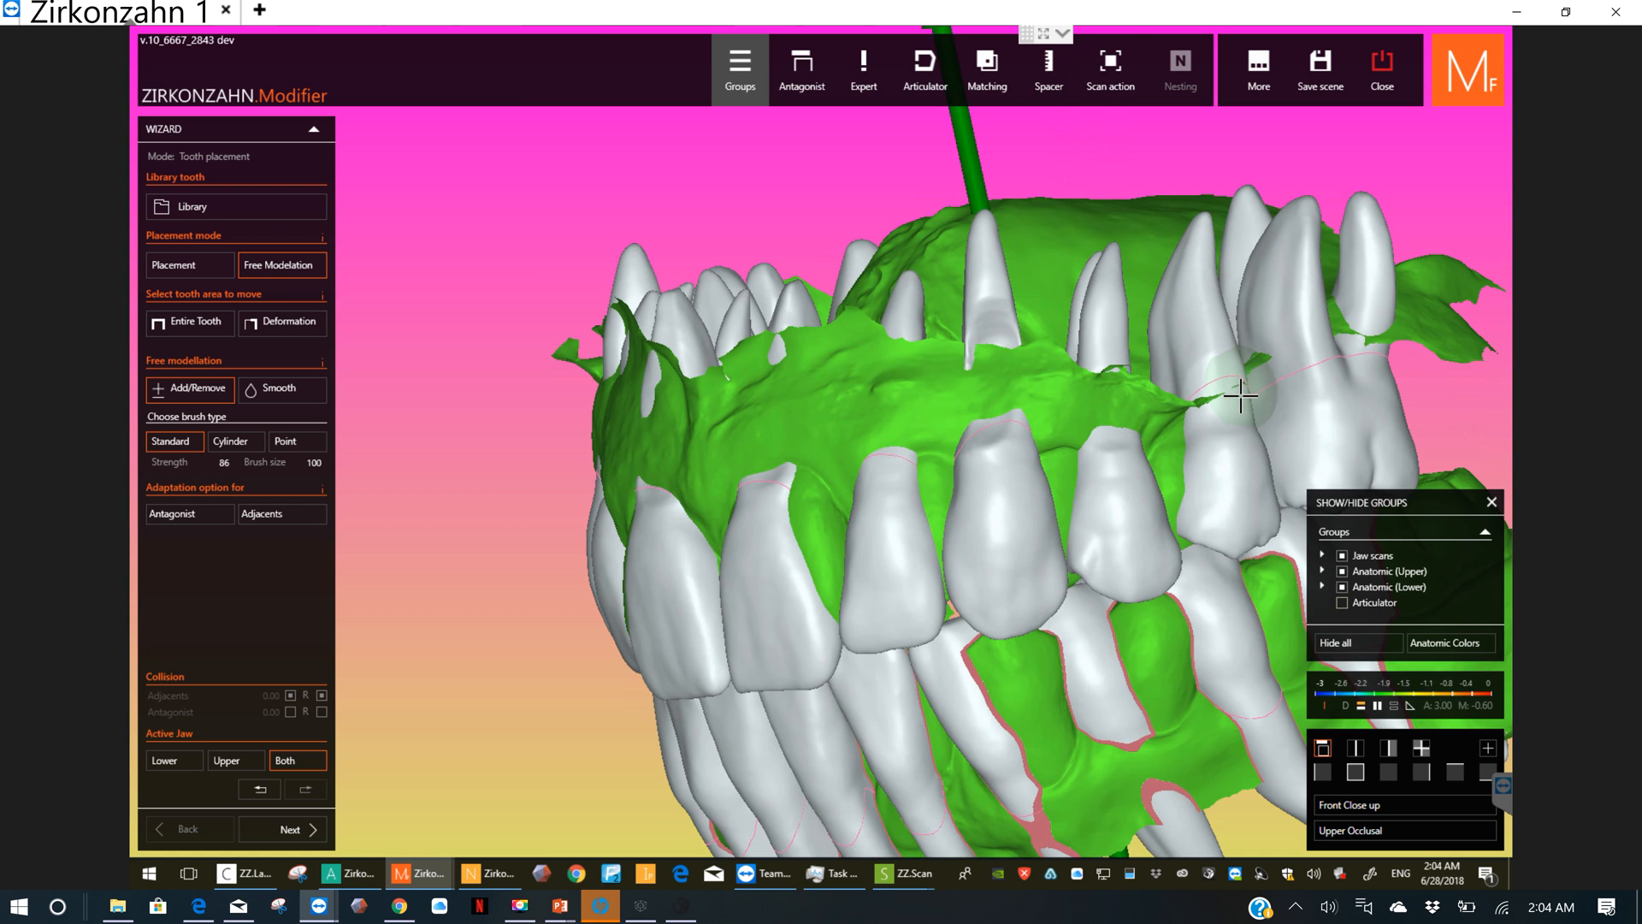
pyautogui.scroll(2, 1231, 428)
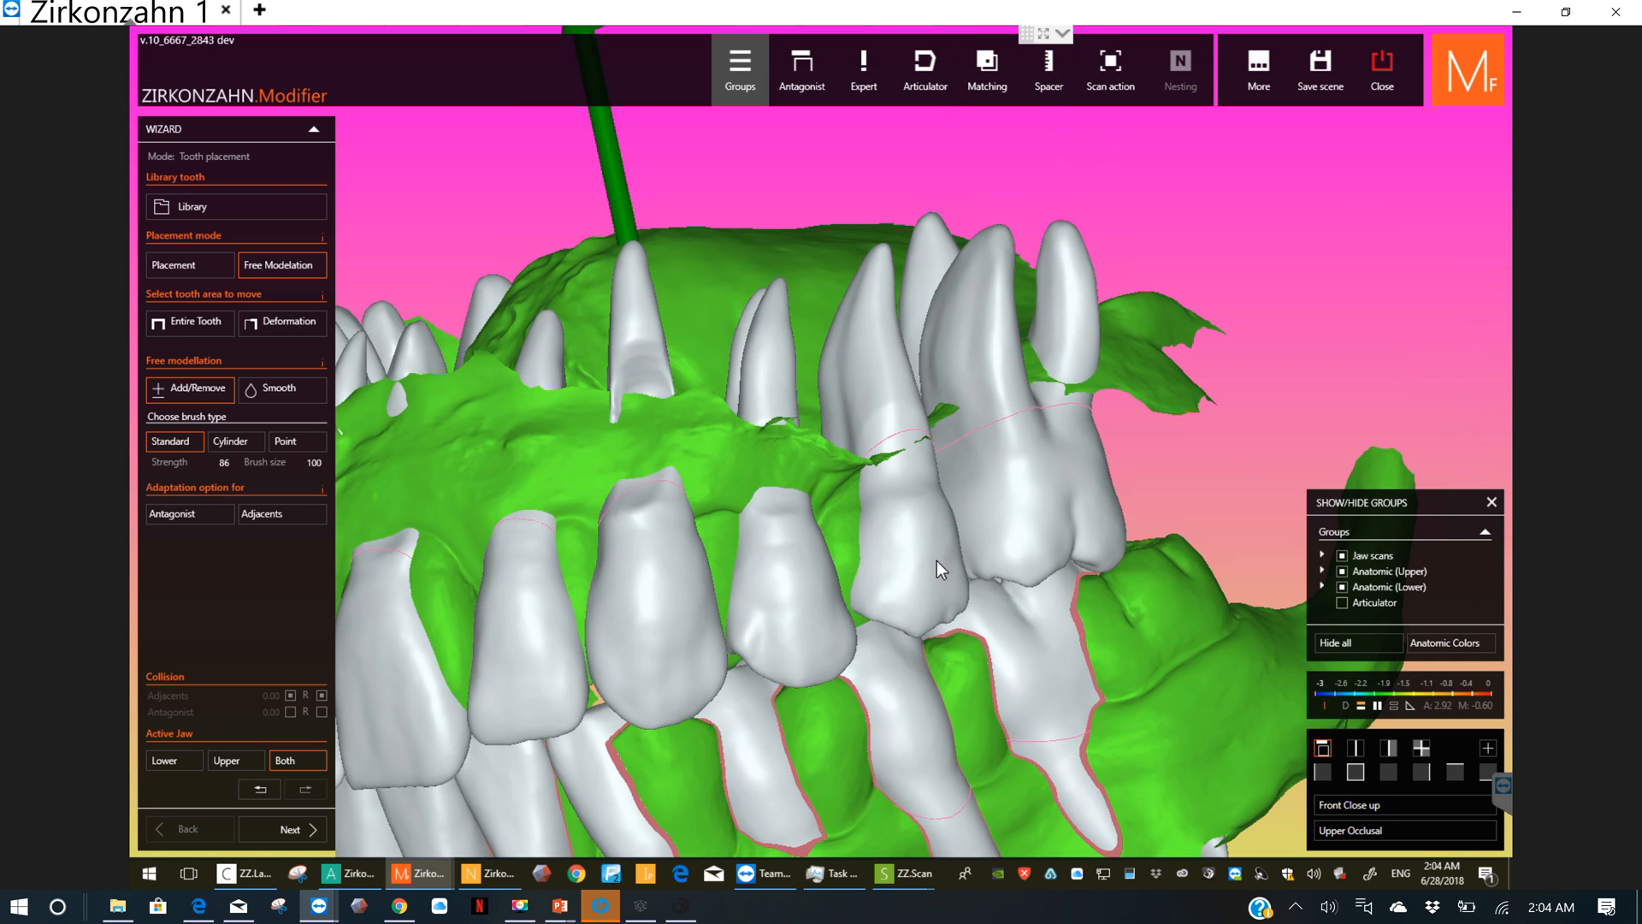
pyautogui.moveTo(936, 561)
pyautogui.mouseDown(button='right')
pyautogui.moveTo(909, 470)
pyautogui.moveTo(935, 473)
pyautogui.moveTo(908, 465)
pyautogui.moveTo(915, 498)
pyautogui.moveTo(924, 447)
pyautogui.moveTo(914, 460)
pyautogui.mouseUp(button='right')
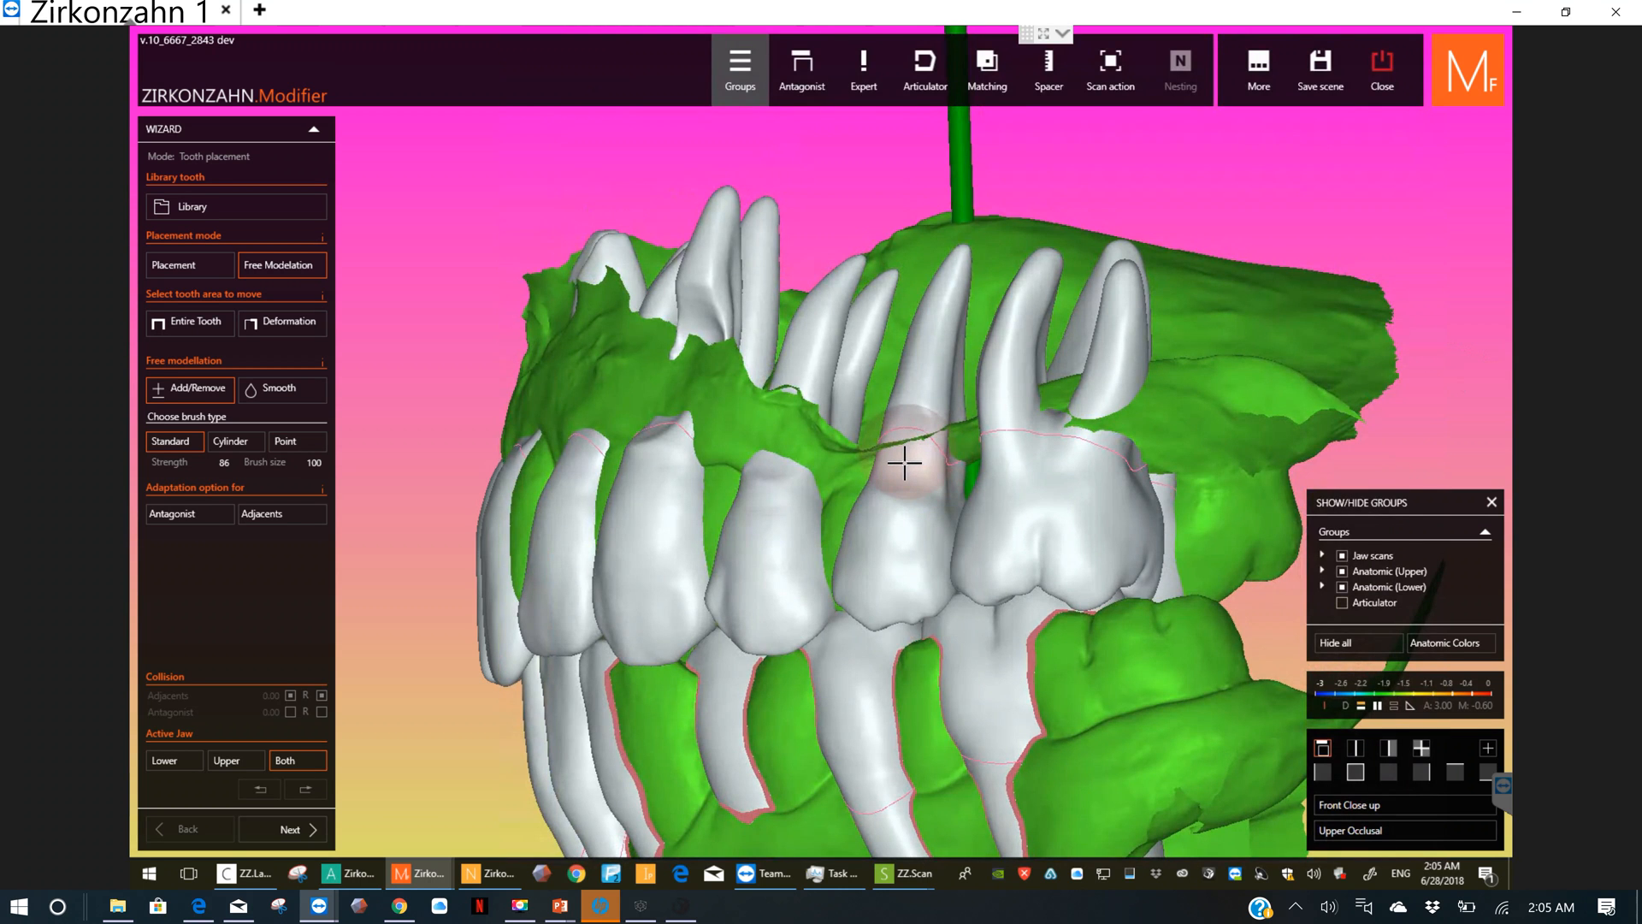
pyautogui.moveTo(1056, 469); pyautogui.dragTo(1015, 439, button='right')
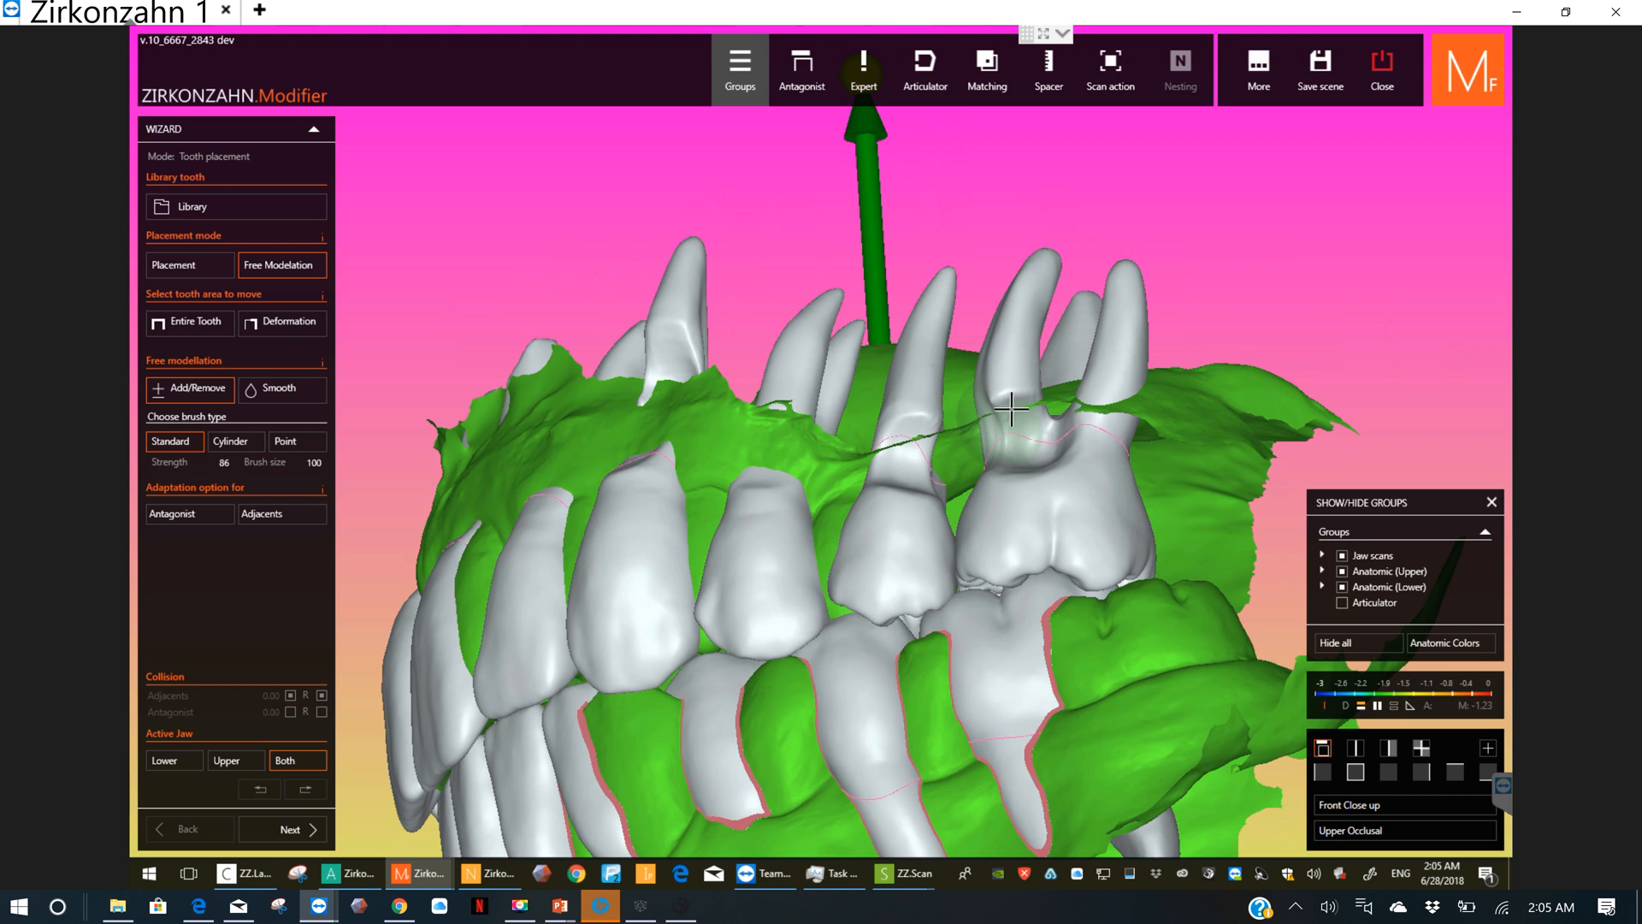
pyautogui.moveTo(1011, 411)
pyautogui.mouseDown()
pyautogui.moveTo(1018, 451)
pyautogui.moveTo(1037, 439)
pyautogui.moveTo(1018, 447)
pyautogui.mouseUp()
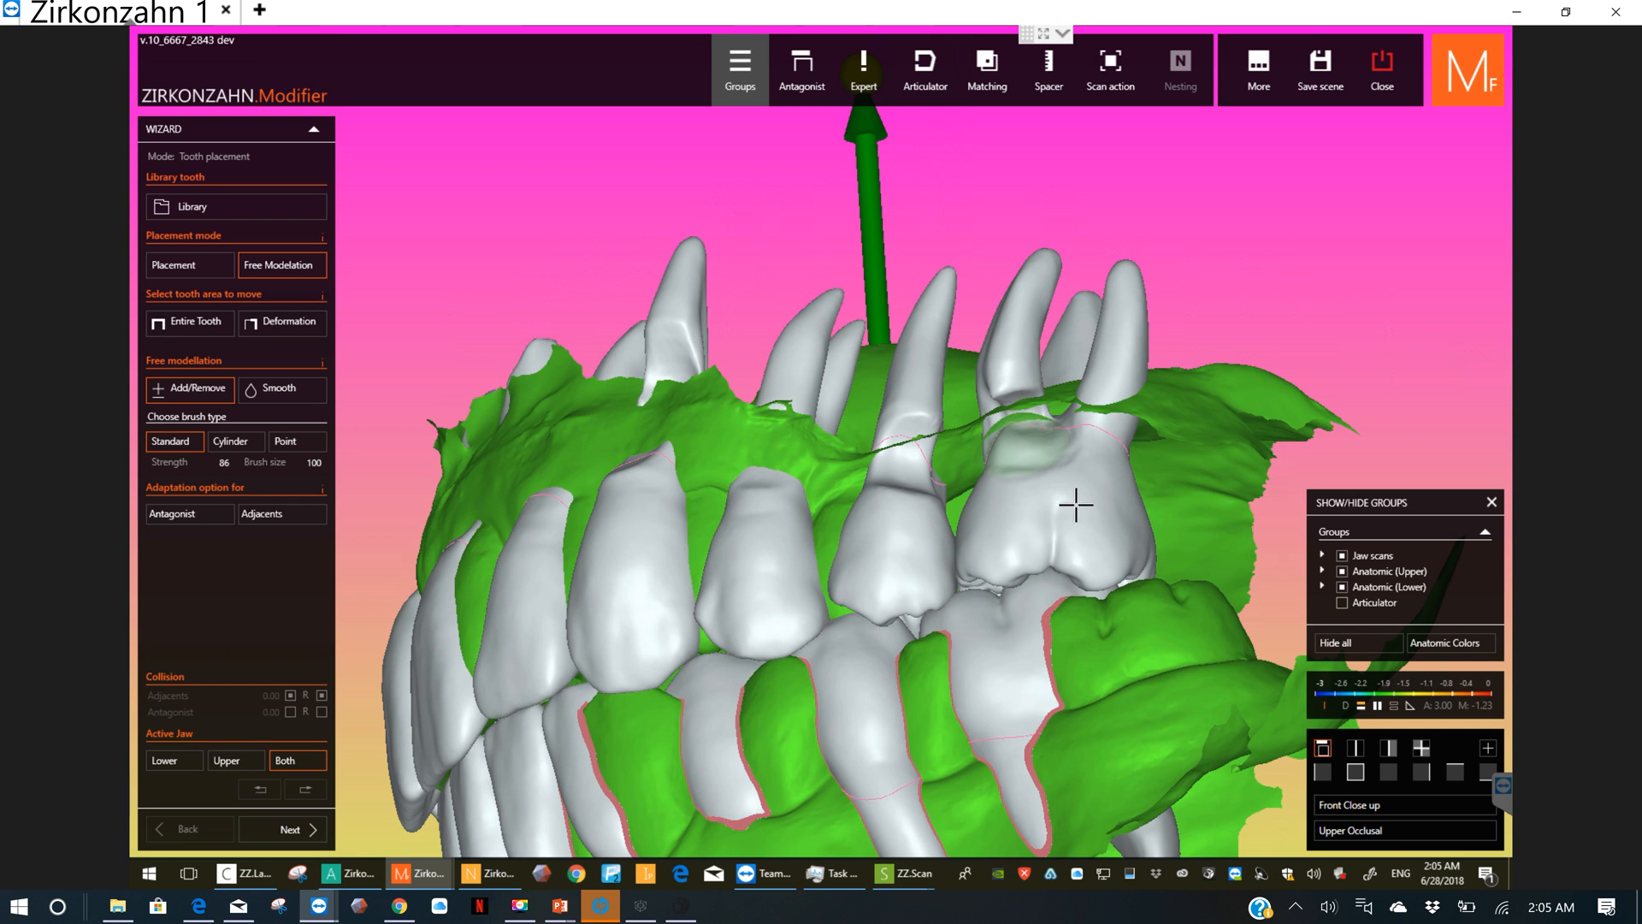
# Step: Brush away the root section of the lower left second premolar that protrudes through the gum
pyautogui.moveTo(1116, 505); pyautogui.dragTo(1094, 810, button='right')
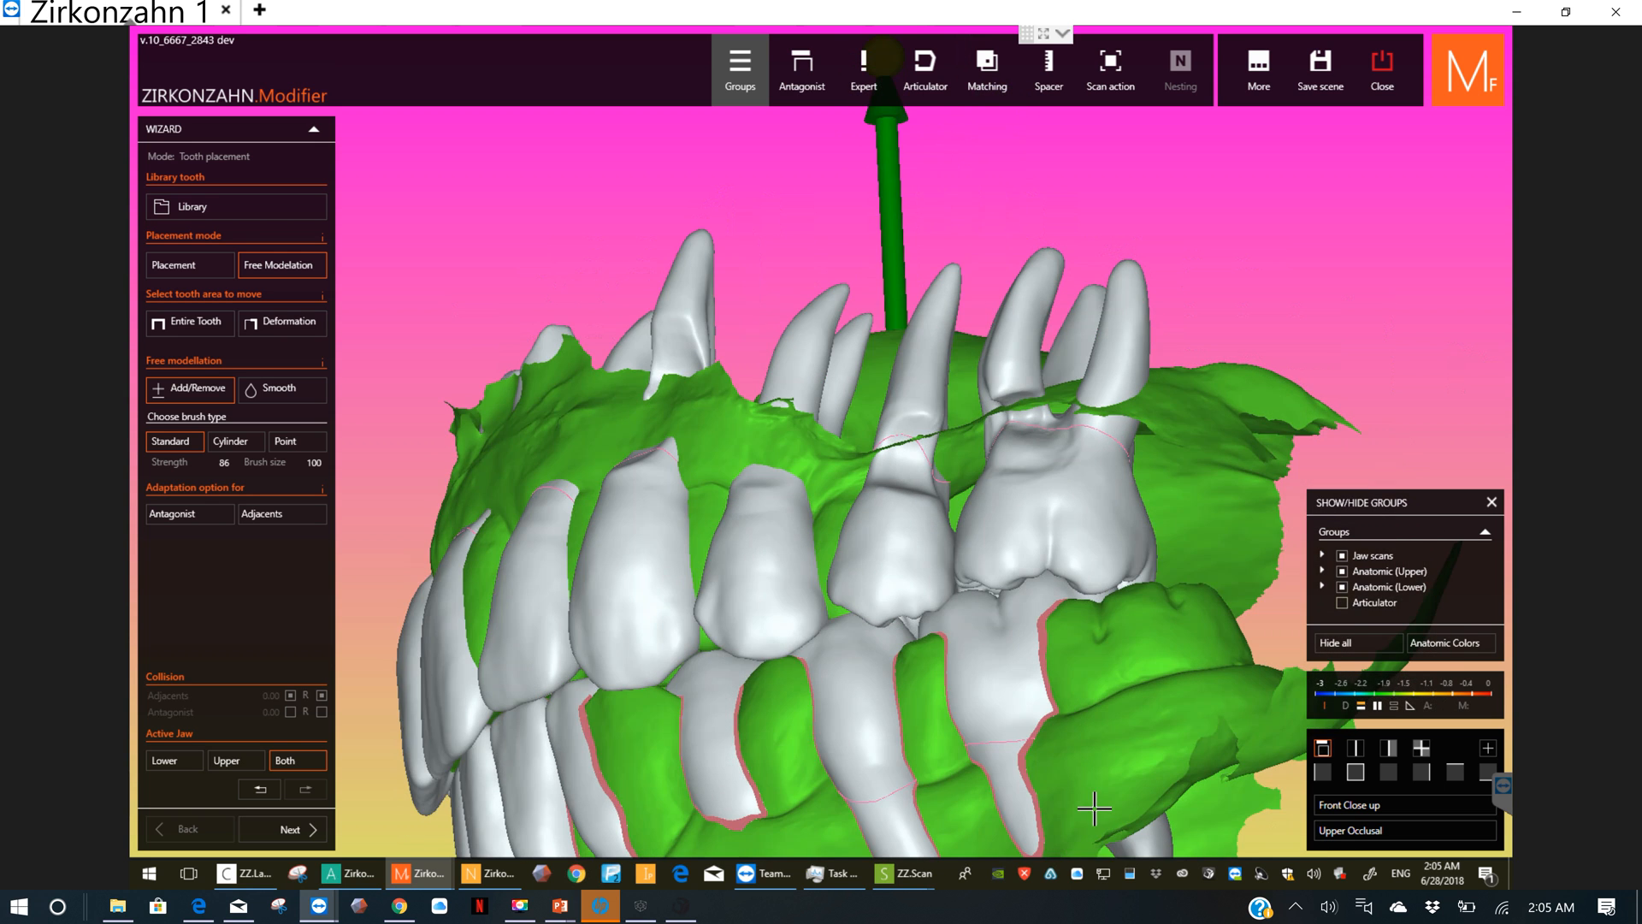
pyautogui.scroll(-2, 1051, 823)
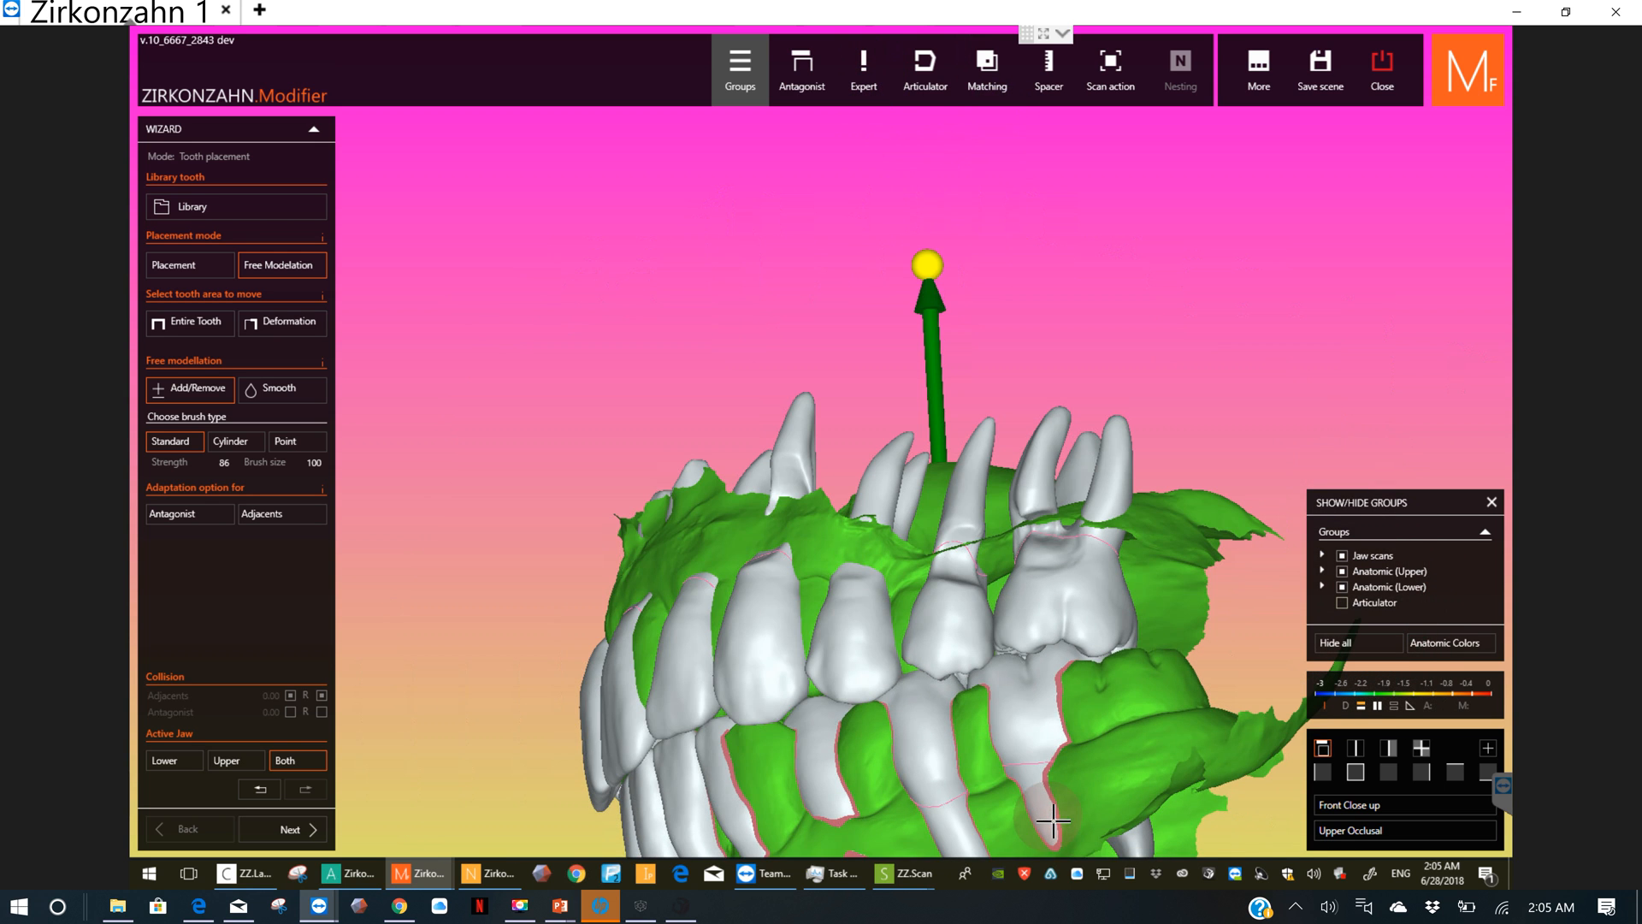
pyautogui.scroll(-1, 1039, 821)
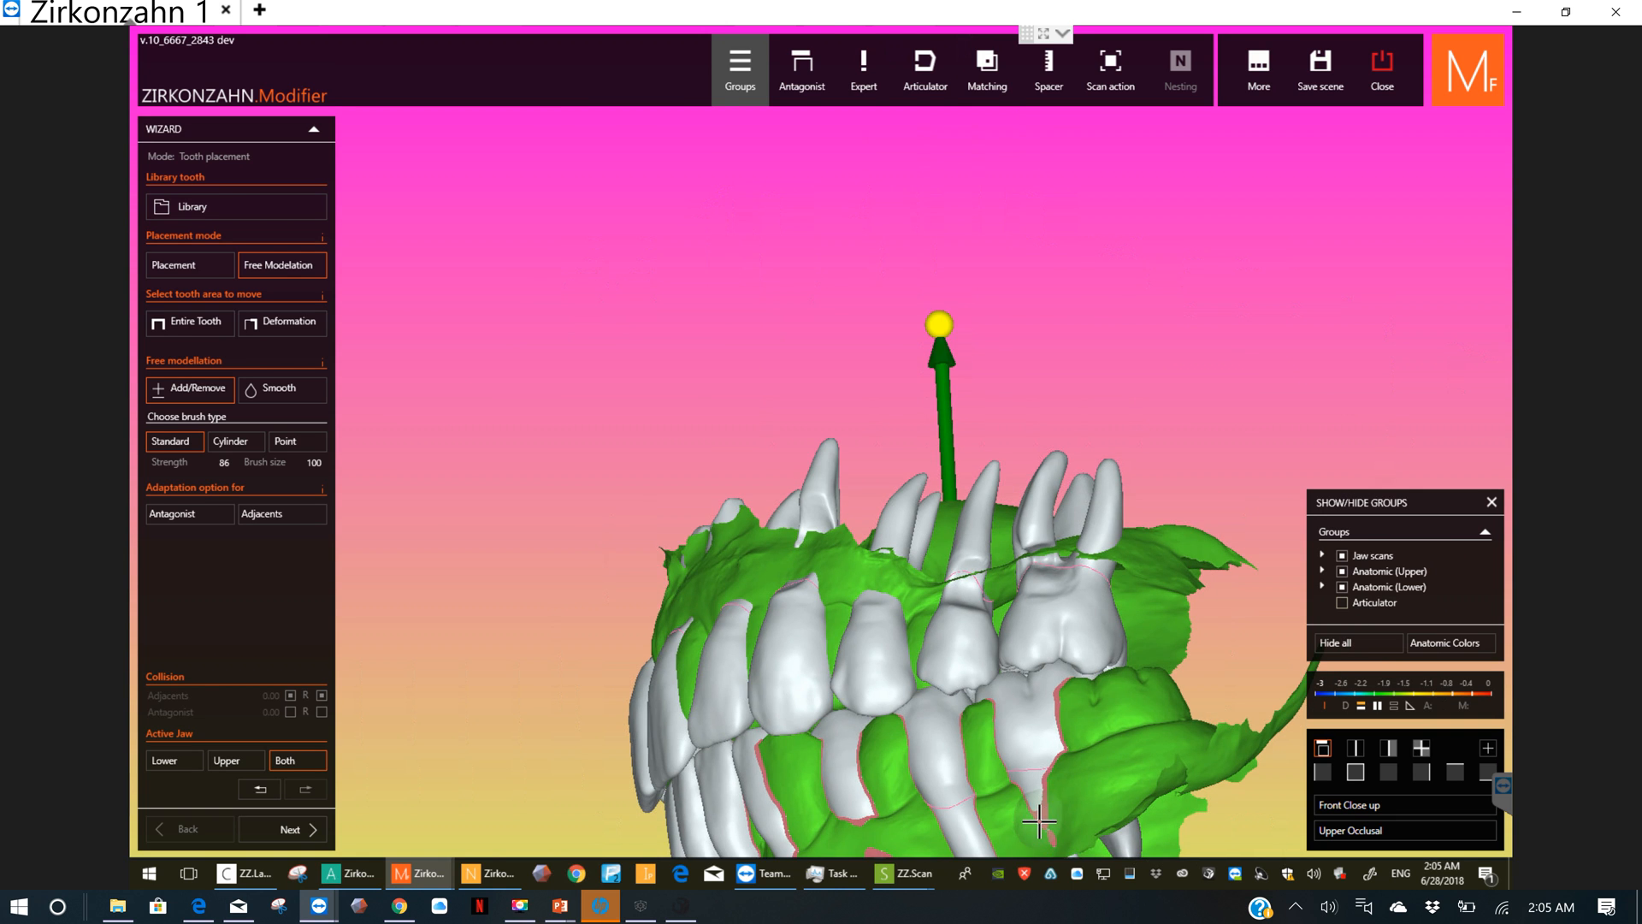
pyautogui.click(1038, 819)
pyautogui.moveTo(1038, 820); pyautogui.dragTo(924, 441, button='middle')
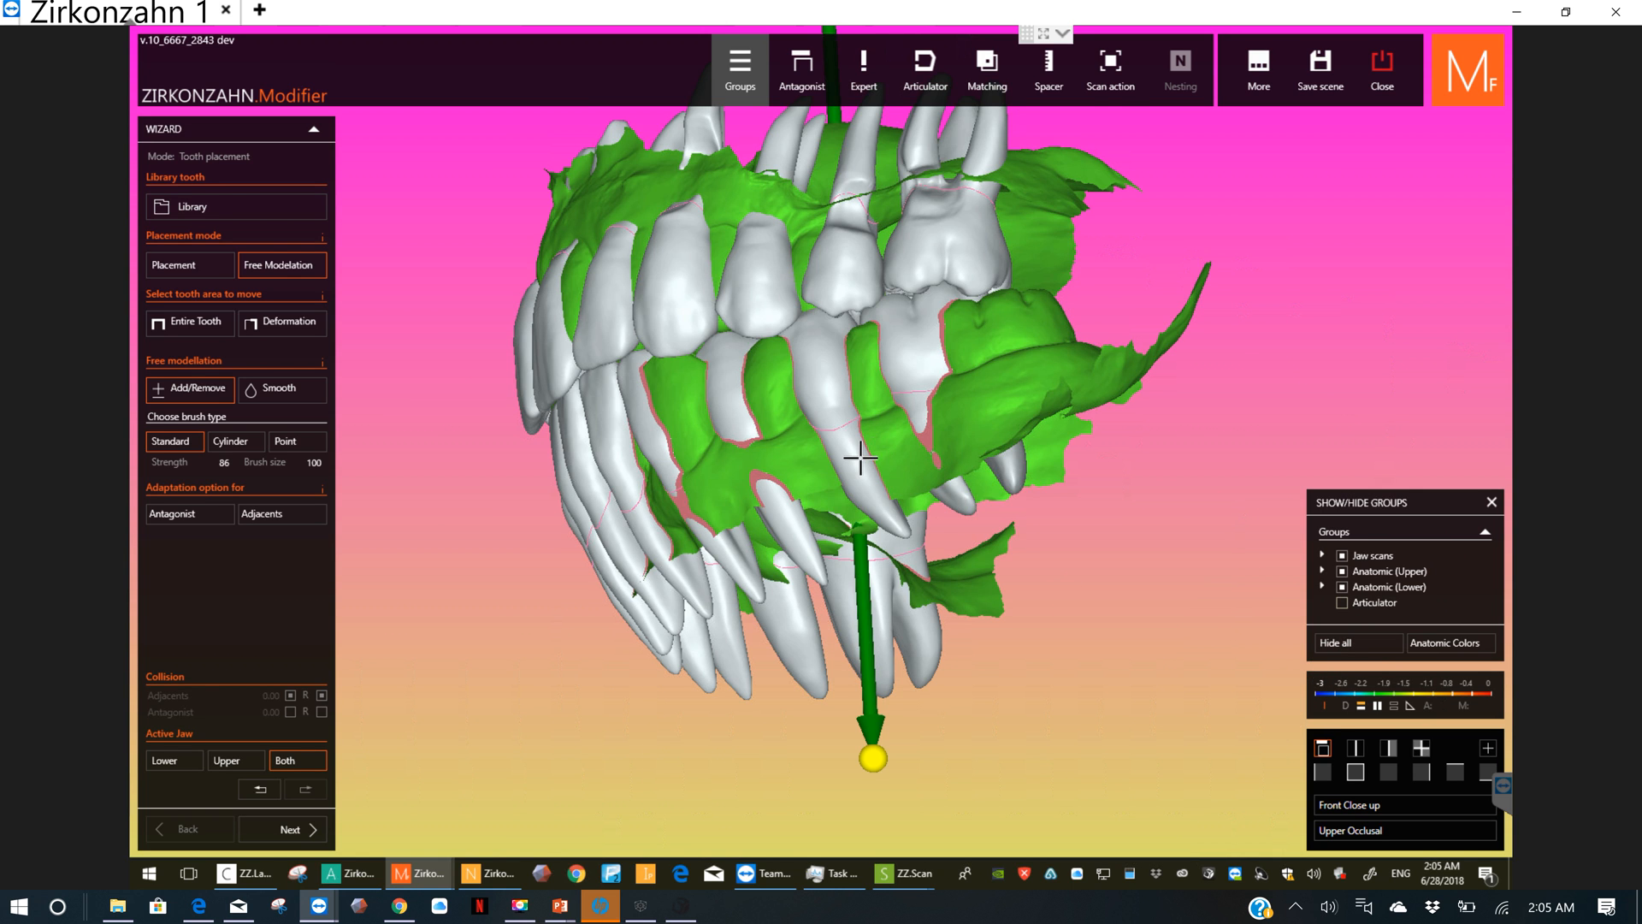
pyautogui.moveTo(856, 457); pyautogui.dragTo(839, 450)
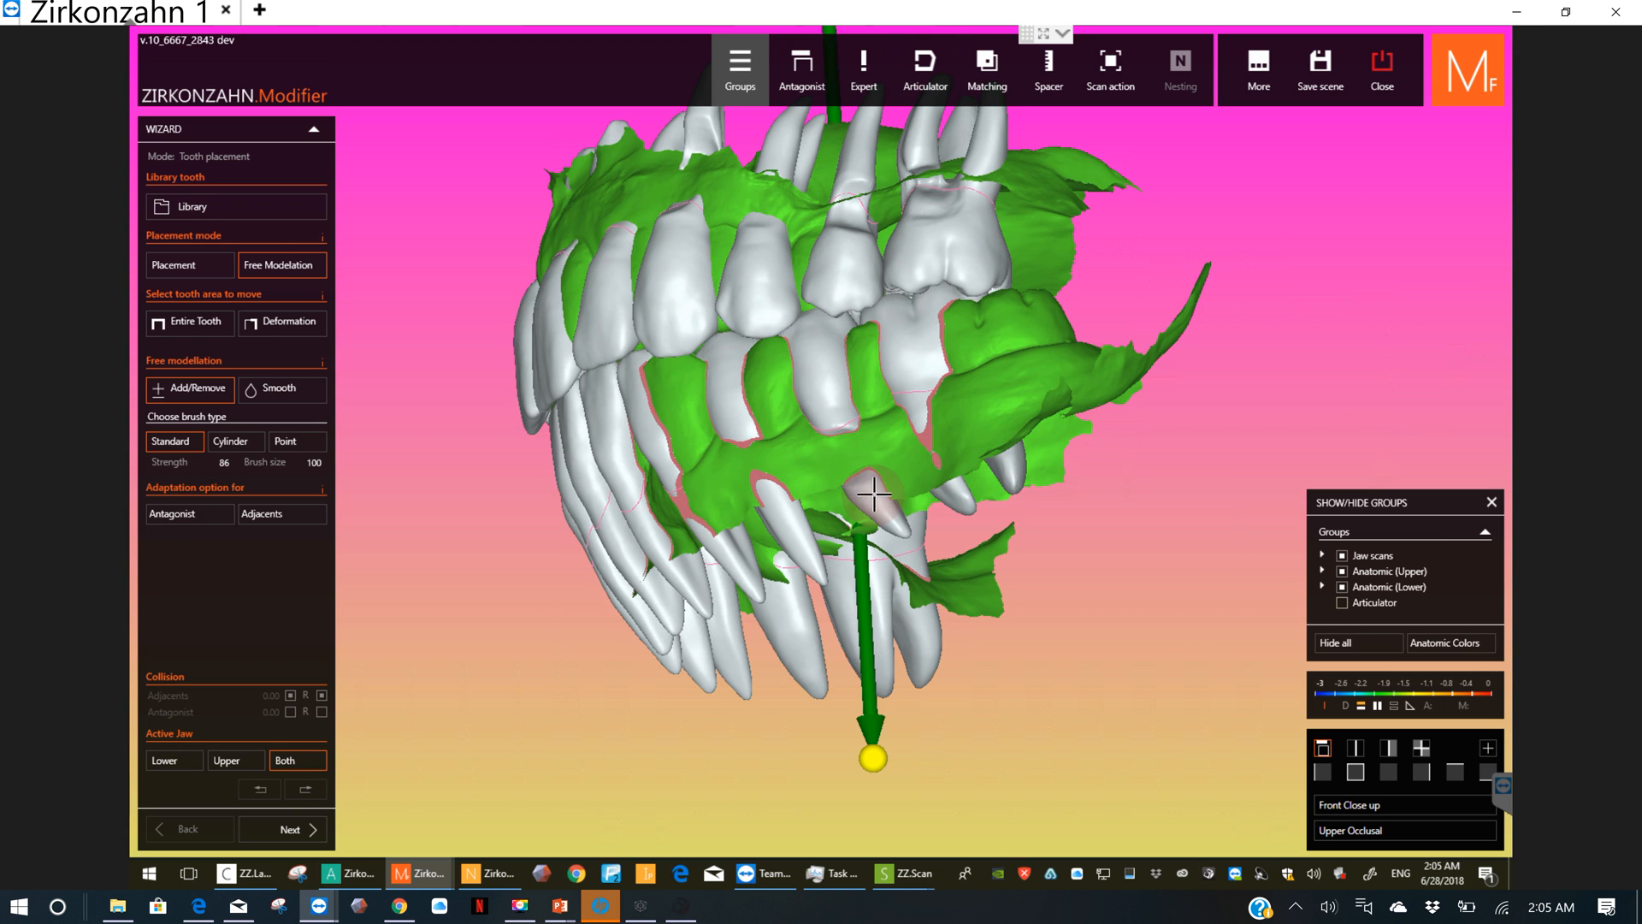
pyautogui.moveTo(919, 456); pyautogui.dragTo(891, 470)
# Step: Brush away the protruding roots of the lower front teeth, from the left canine across to the right central incisor
pyautogui.moveTo(890, 465); pyautogui.dragTo(741, 469, button='right')
pyautogui.moveTo(773, 470); pyautogui.dragTo(802, 480)
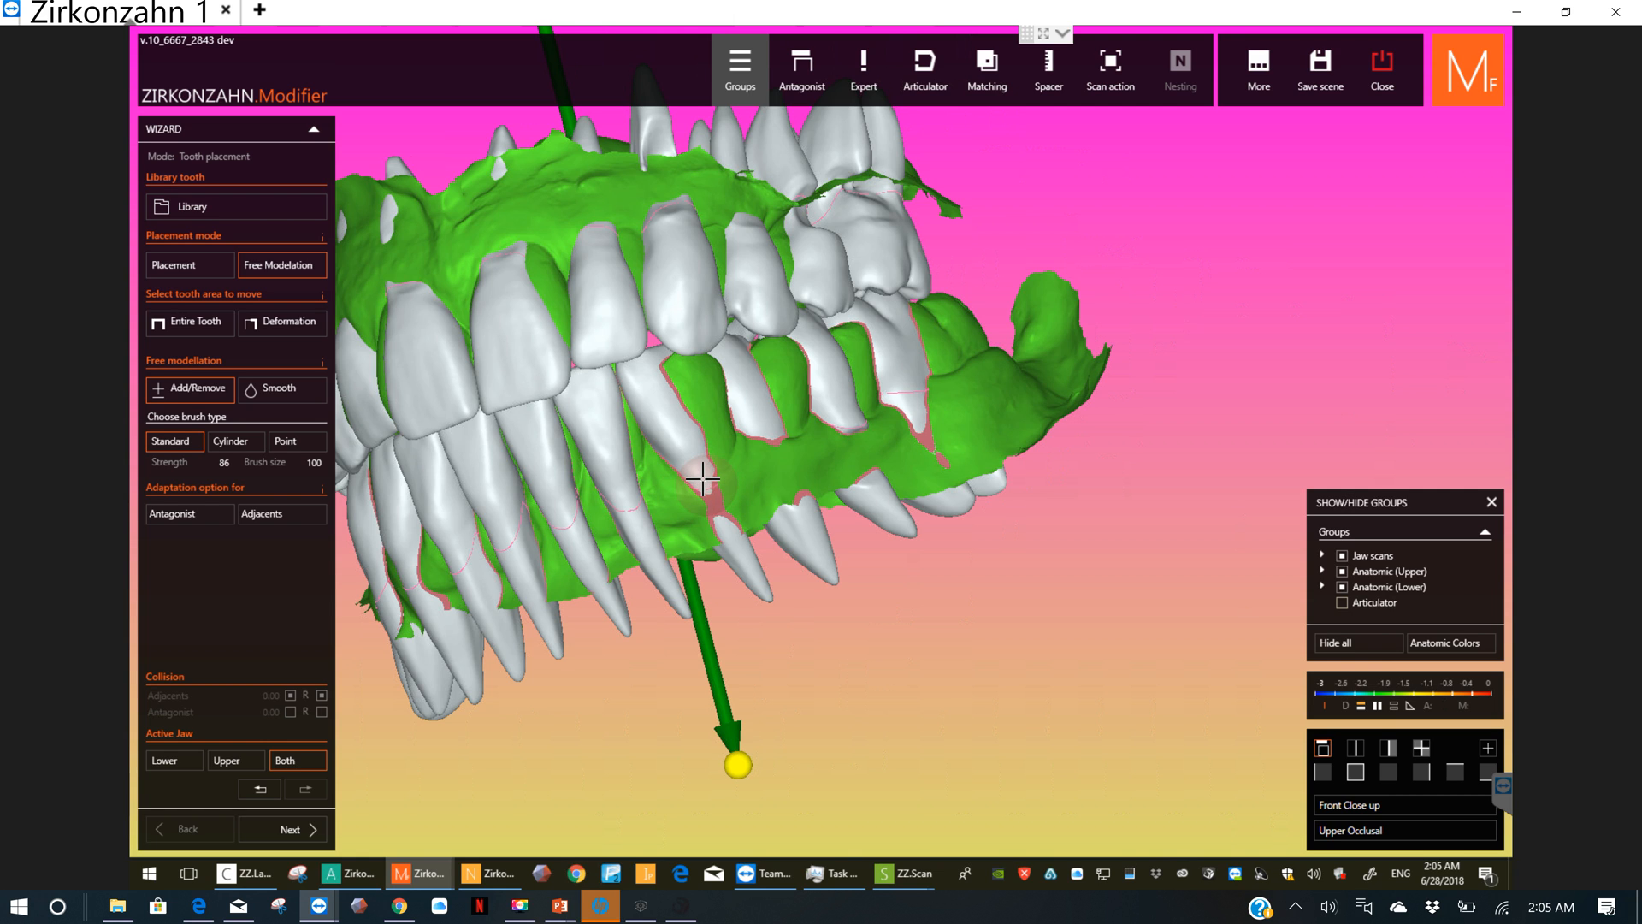
pyautogui.moveTo(708, 484)
pyautogui.mouseDown()
pyautogui.moveTo(719, 547)
pyautogui.moveTo(684, 395)
pyautogui.mouseUp()
pyautogui.moveTo(689, 501); pyautogui.dragTo(718, 520, button='right')
pyautogui.moveTo(709, 519)
pyautogui.mouseDown()
pyautogui.moveTo(657, 544)
pyautogui.moveTo(674, 552)
pyautogui.moveTo(653, 537)
pyautogui.mouseUp()
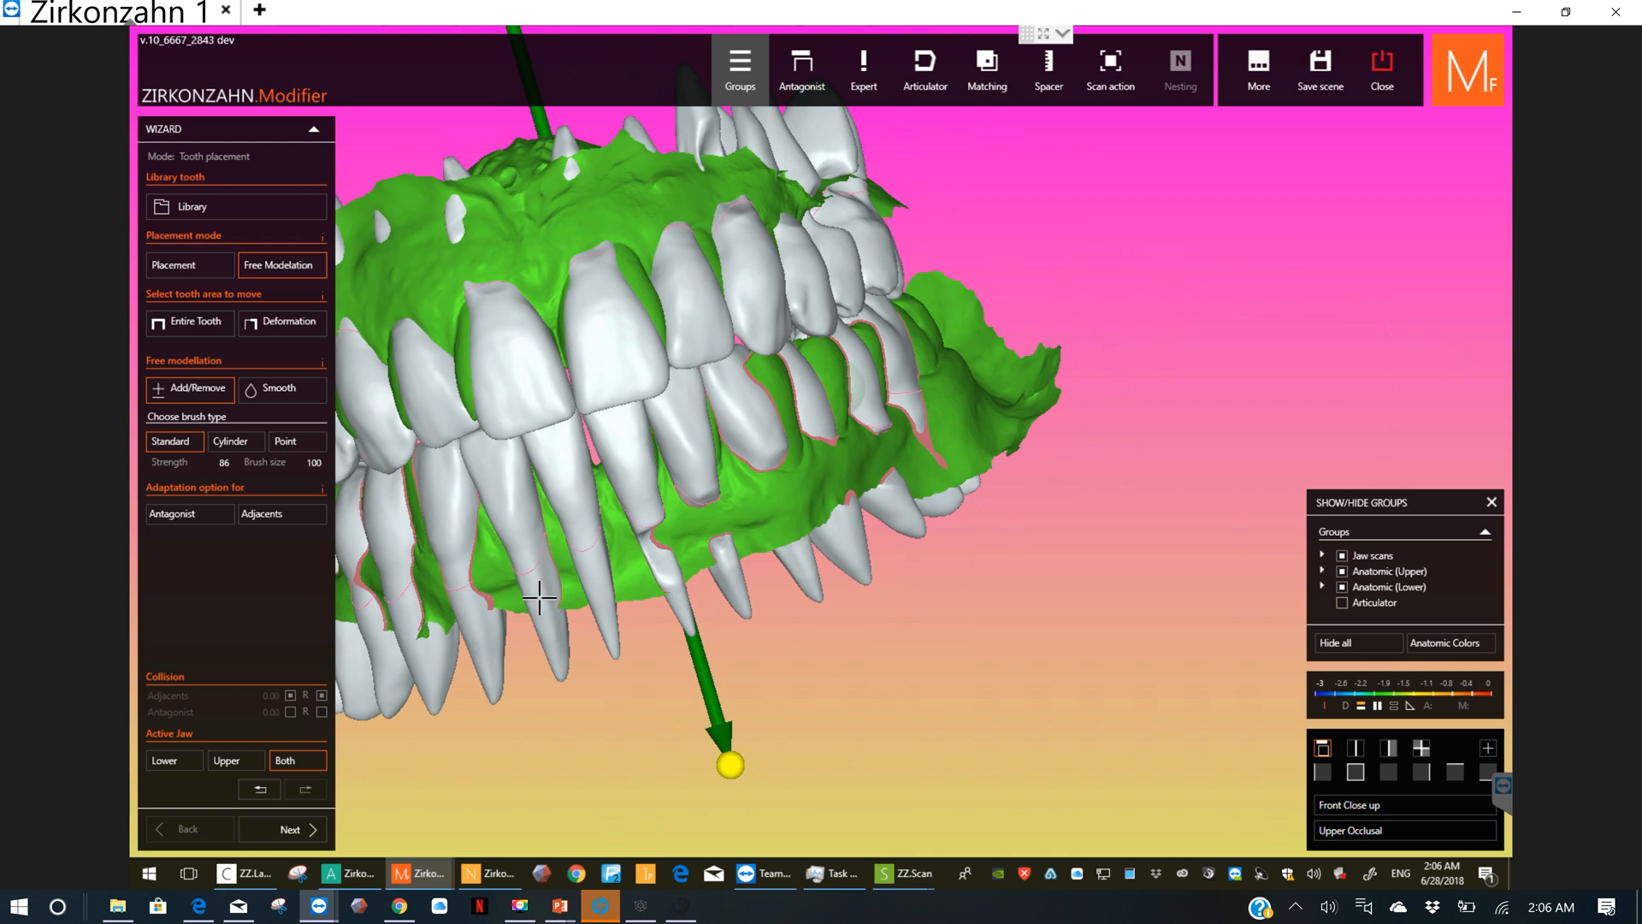
pyautogui.moveTo(648, 539); pyautogui.dragTo(666, 575)
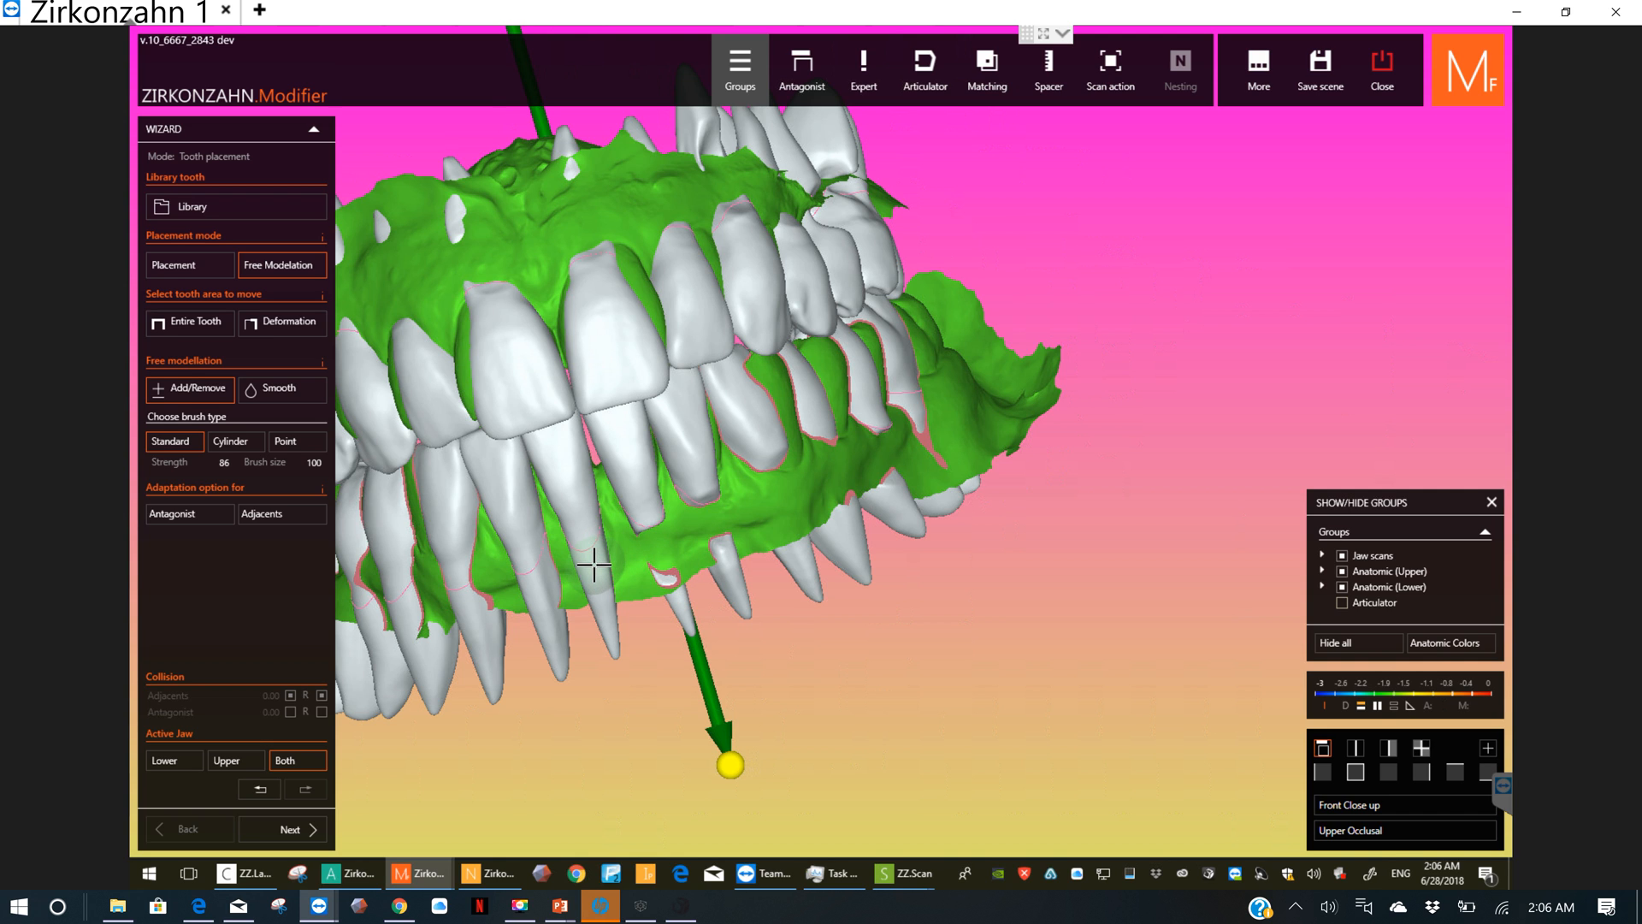
pyautogui.moveTo(594, 564); pyautogui.dragTo(554, 568)
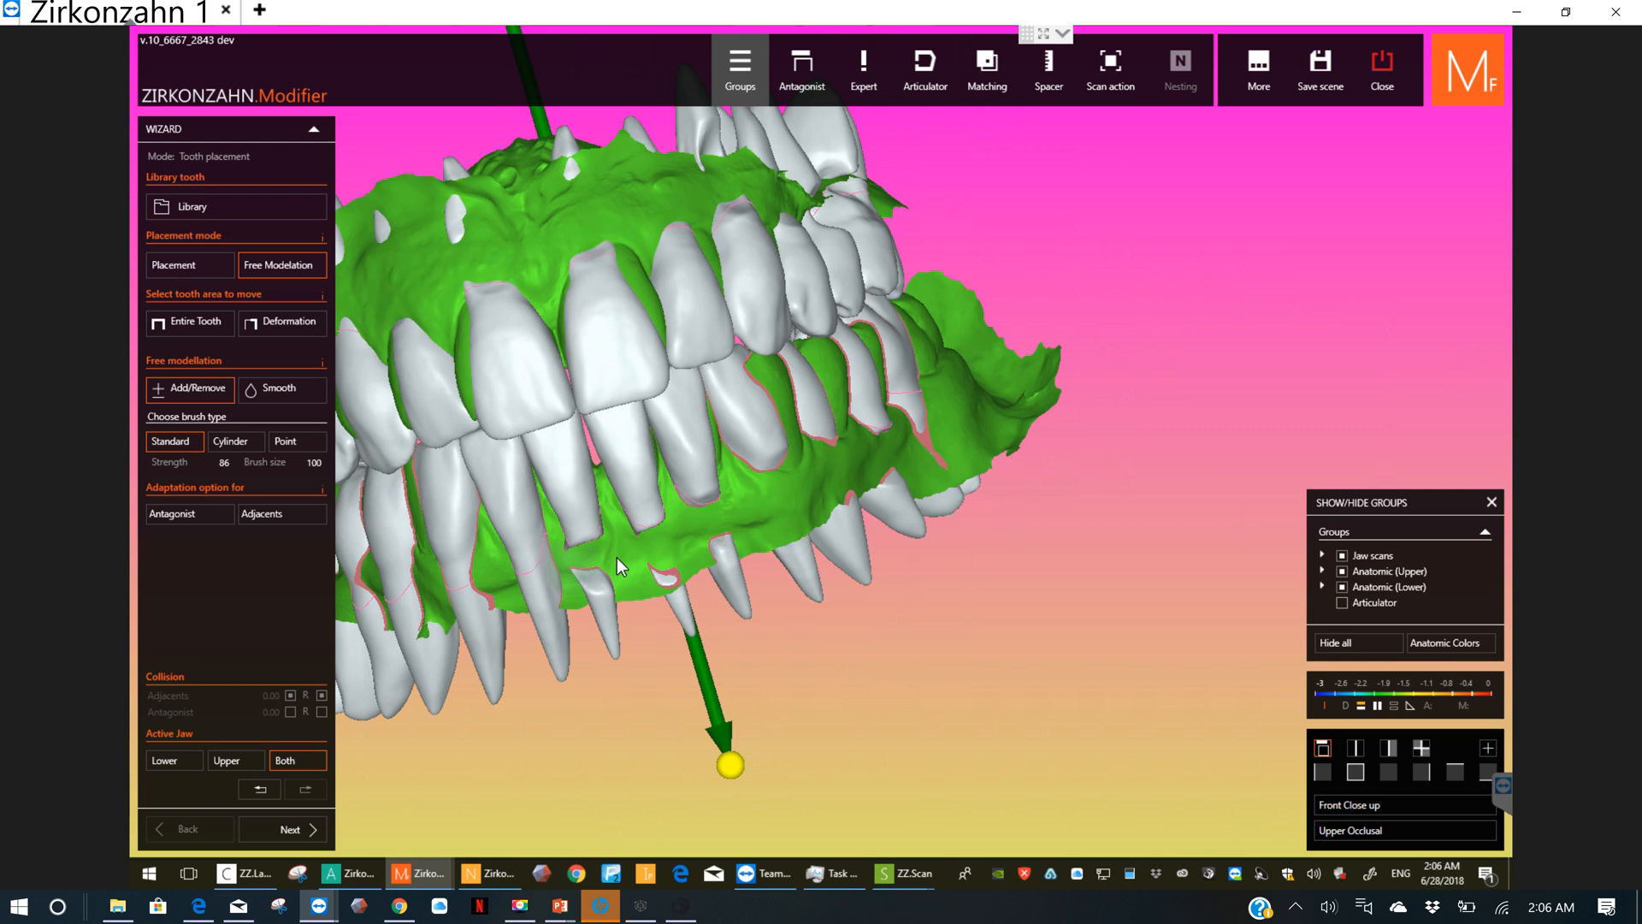
# Step: Brush away the protruding roots on the patient's lower right, from the incisors back to the second premolar
pyautogui.moveTo(619, 567)
pyautogui.mouseDown(button='right')
pyautogui.moveTo(752, 598)
pyautogui.moveTo(1080, 389)
pyautogui.moveTo(1065, 378)
pyautogui.moveTo(964, 421)
pyautogui.mouseUp(button='right')
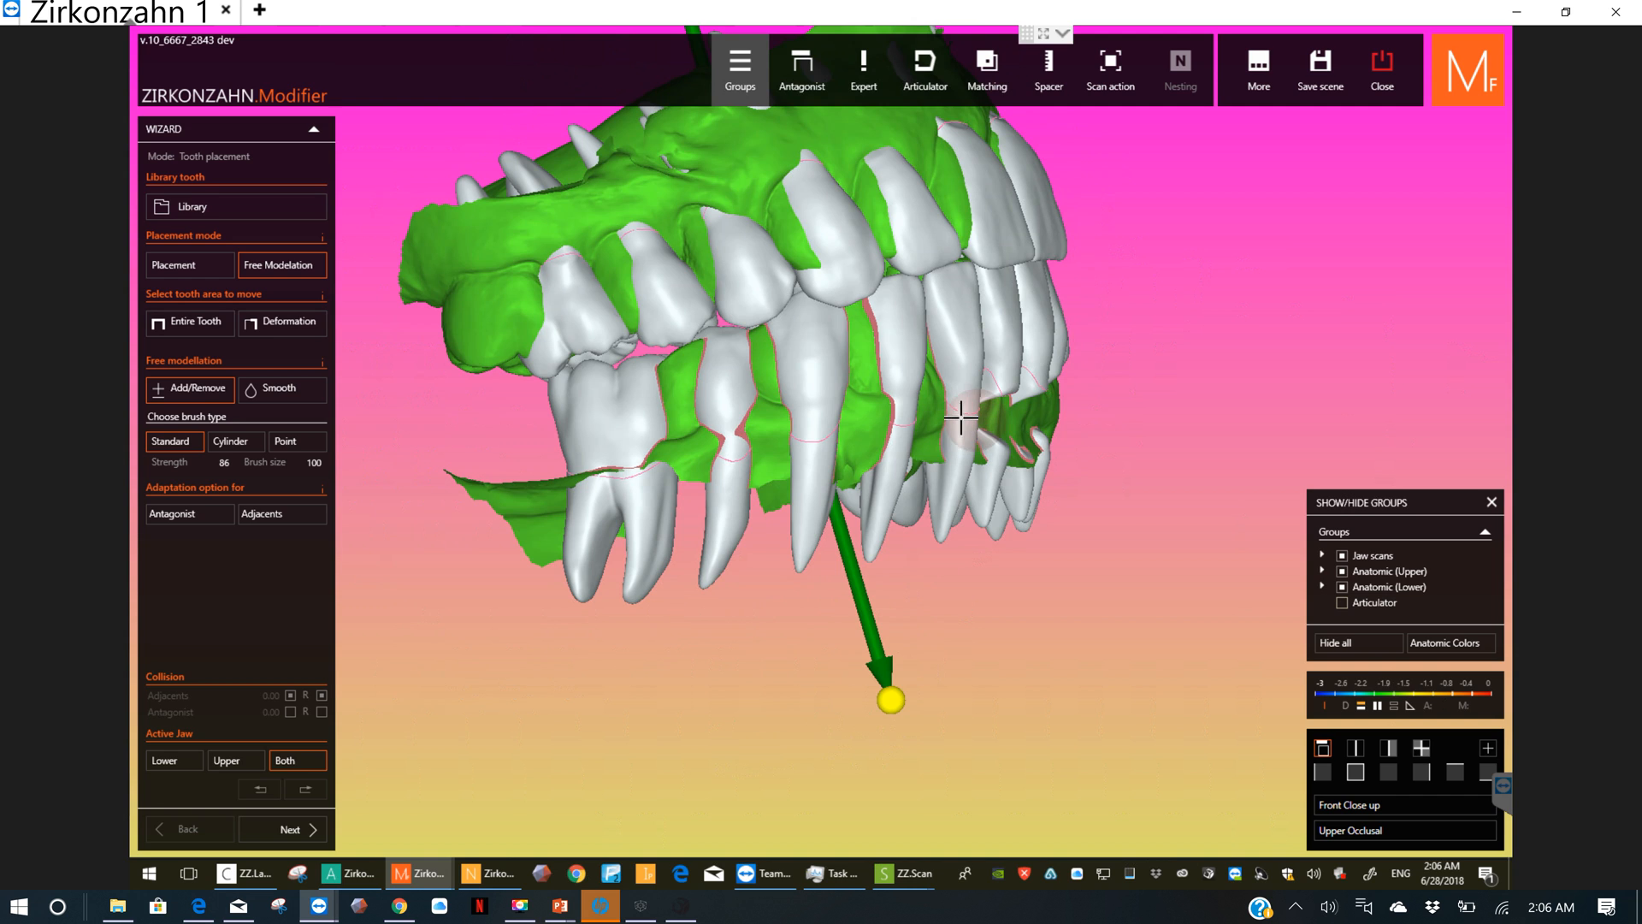
pyautogui.moveTo(968, 420)
pyautogui.mouseDown()
pyautogui.moveTo(986, 424)
pyautogui.moveTo(966, 421)
pyautogui.moveTo(949, 454)
pyautogui.moveTo(958, 433)
pyautogui.moveTo(962, 465)
pyautogui.moveTo(900, 426)
pyautogui.moveTo(814, 453)
pyautogui.moveTo(725, 450)
pyautogui.mouseUp()
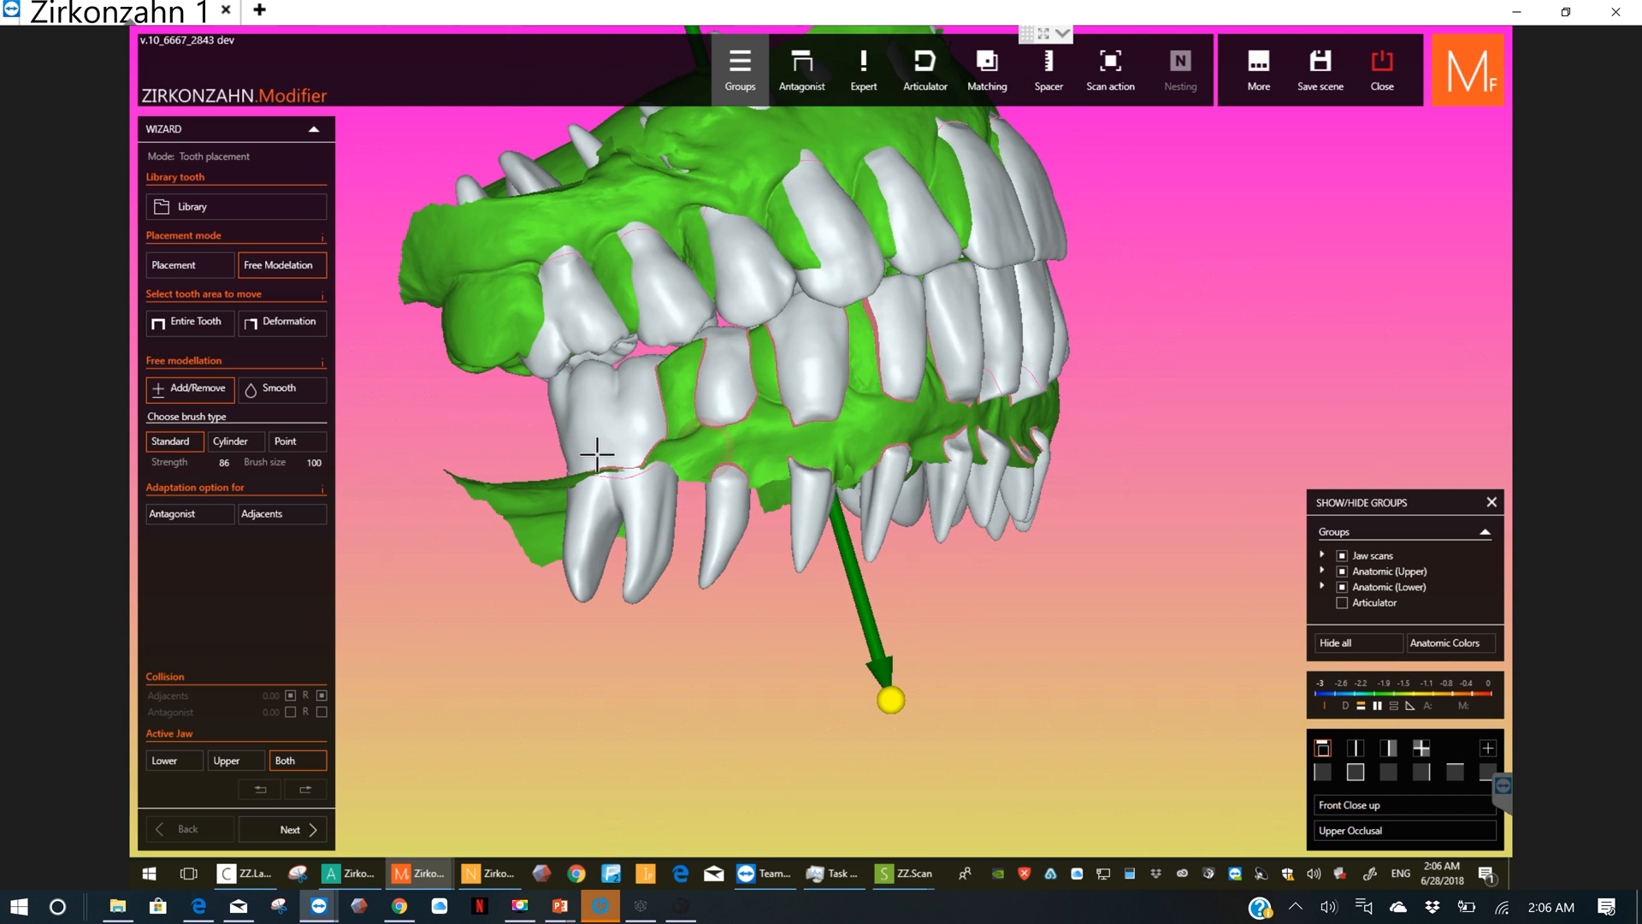
pyautogui.moveTo(705, 515); pyautogui.dragTo(709, 595, button='right')
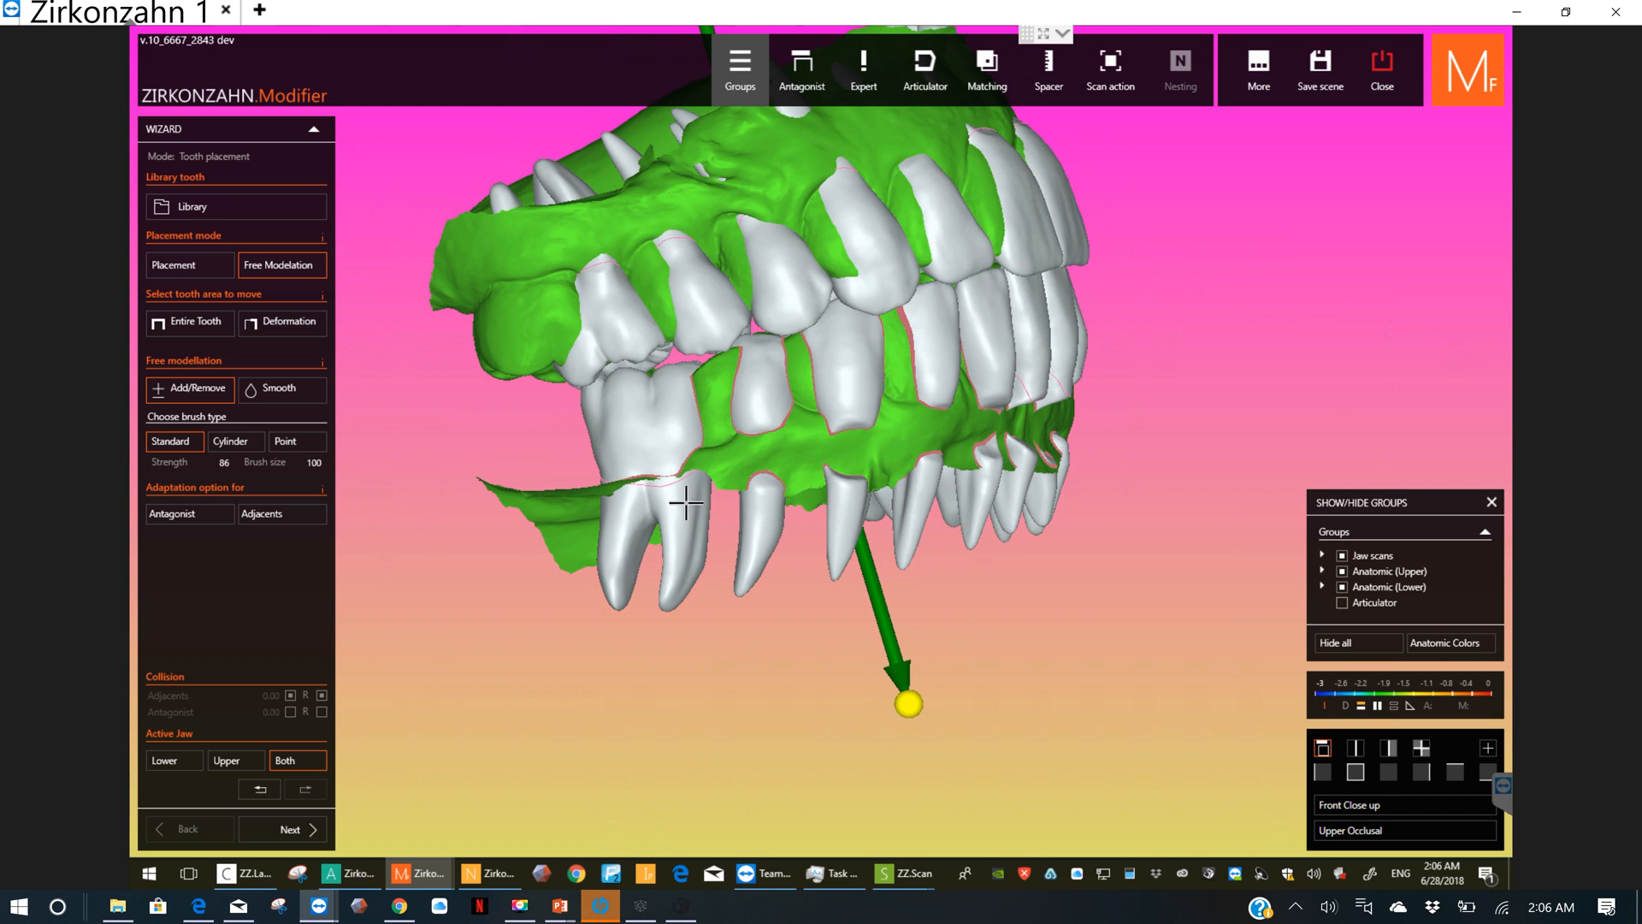
pyautogui.moveTo(689, 499)
pyautogui.mouseDown(button='right')
pyautogui.moveTo(681, 464)
pyautogui.moveTo(741, 523)
pyautogui.moveTo(859, 524)
pyautogui.moveTo(734, 485)
pyautogui.mouseUp(button='right')
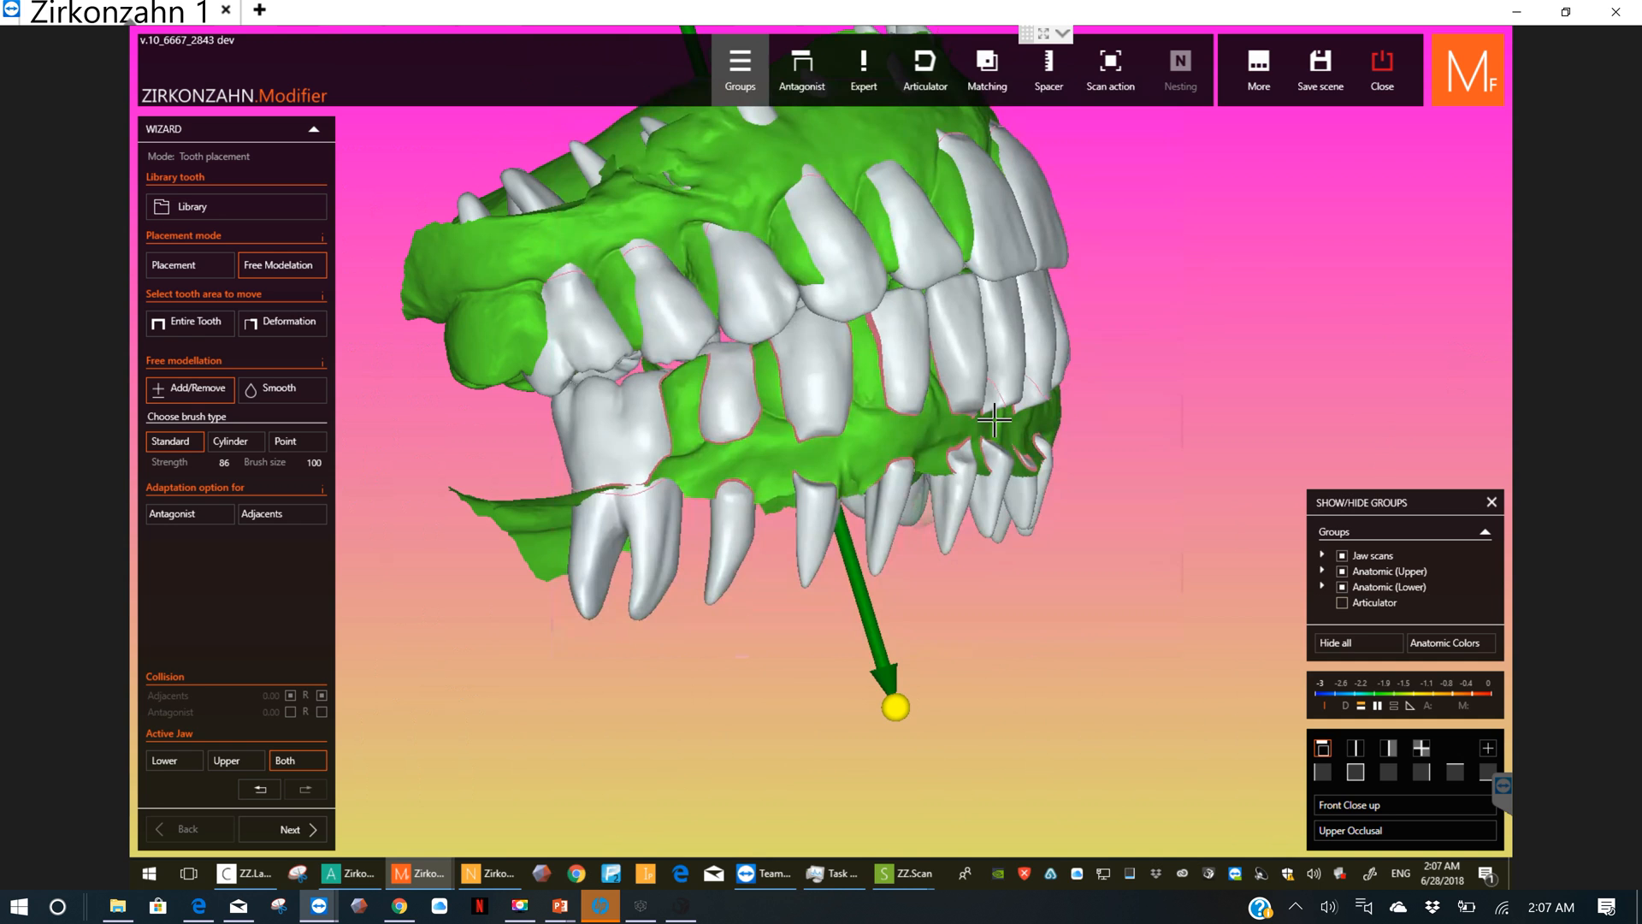
# Step: Switch free modelling to Smooth with the Standard brush and set the brush size to 70 over the lower right teeth
pyautogui.click(279, 387)
pyautogui.click(180, 464)
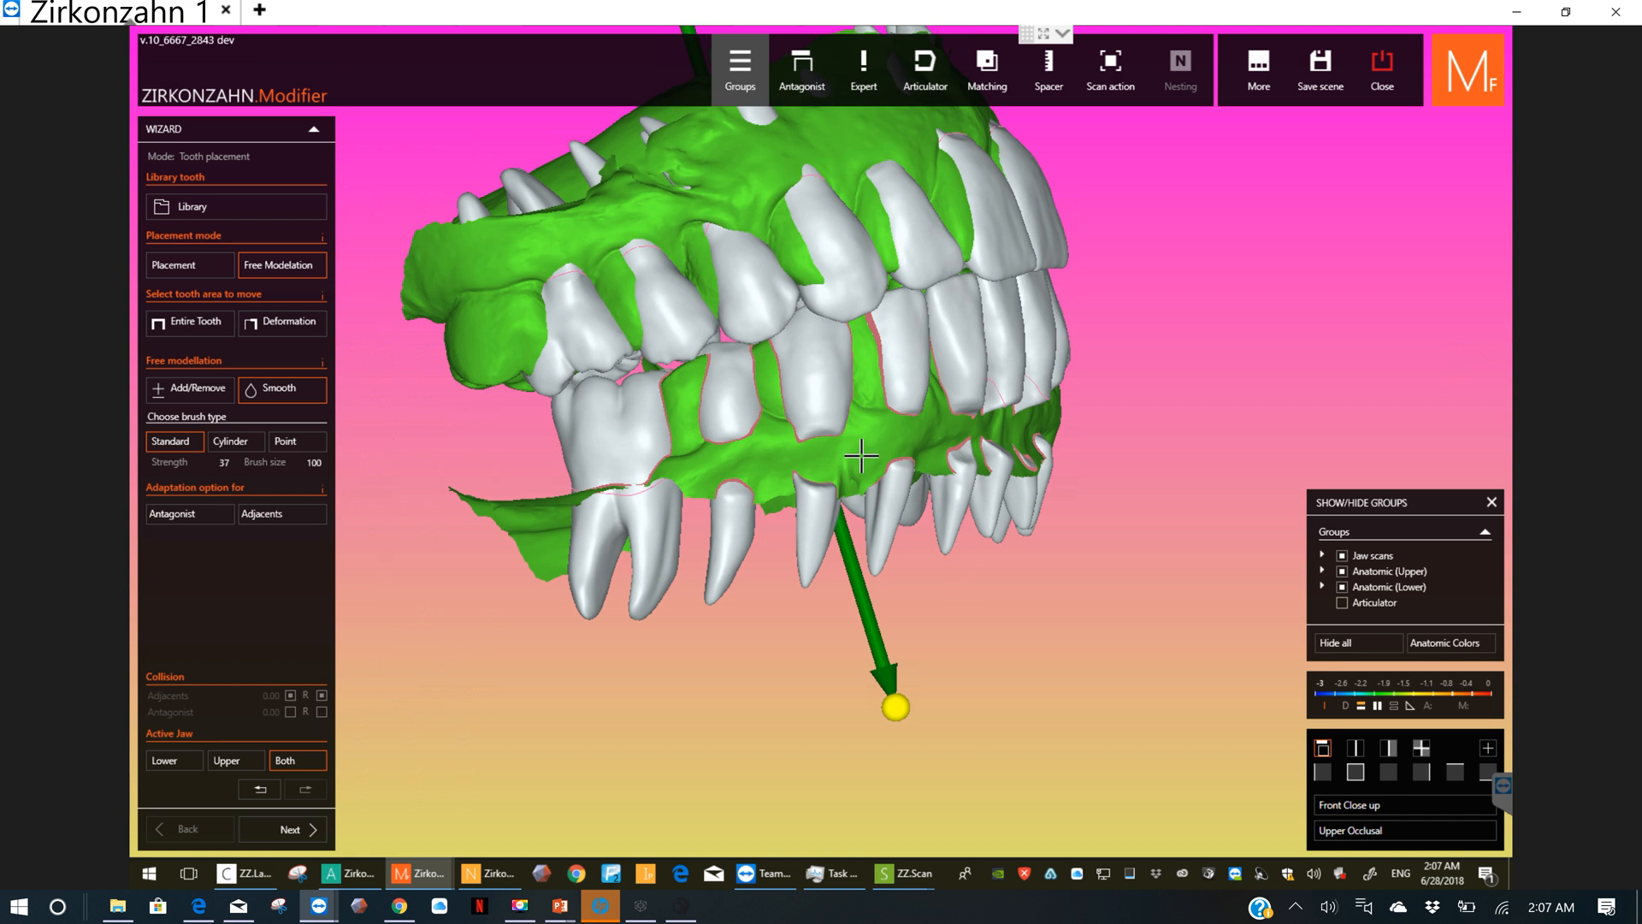
pyautogui.scroll(3, 876, 430)
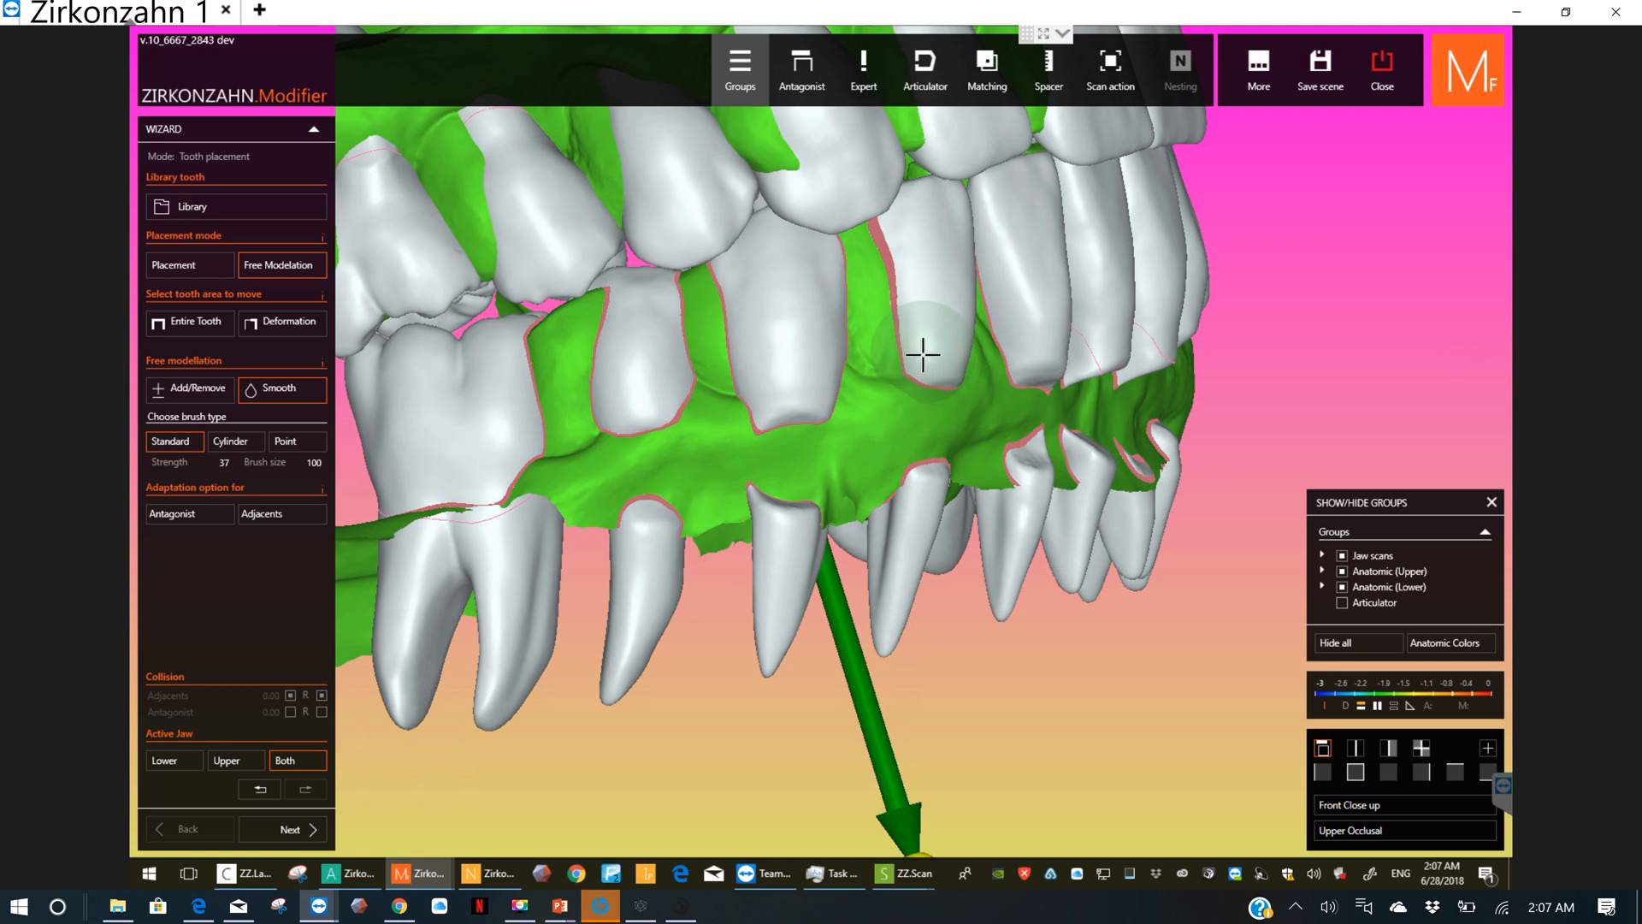
pyautogui.keyDown('shift'); pyautogui.scroll(-5, 924, 355); pyautogui.keyUp('shift')
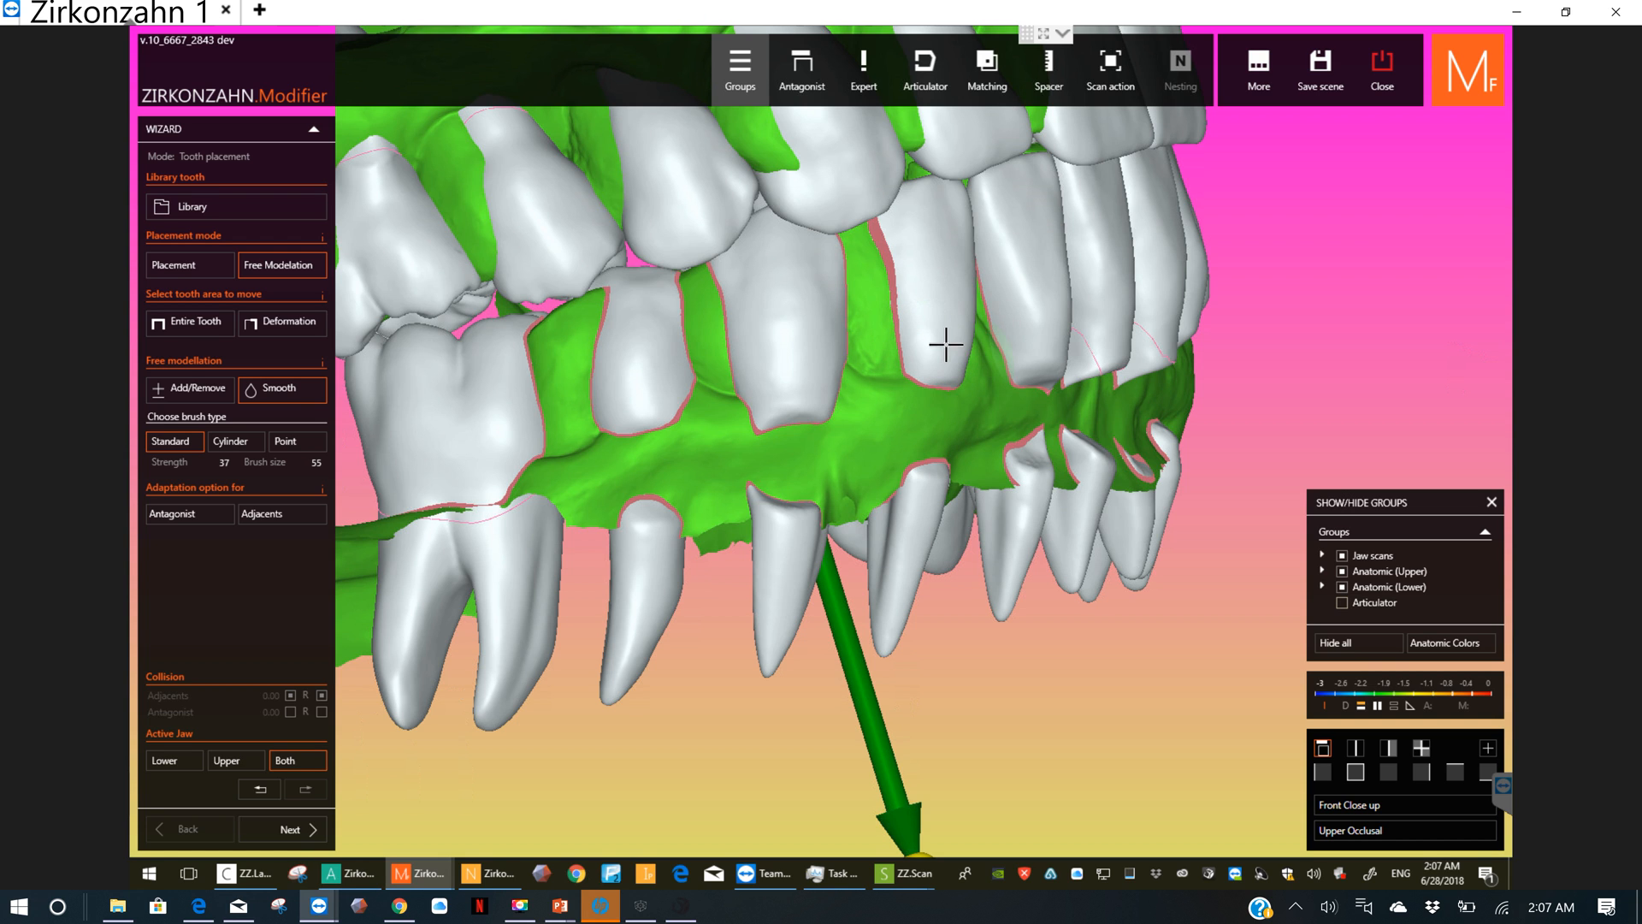
pyautogui.scroll(2, 946, 354)
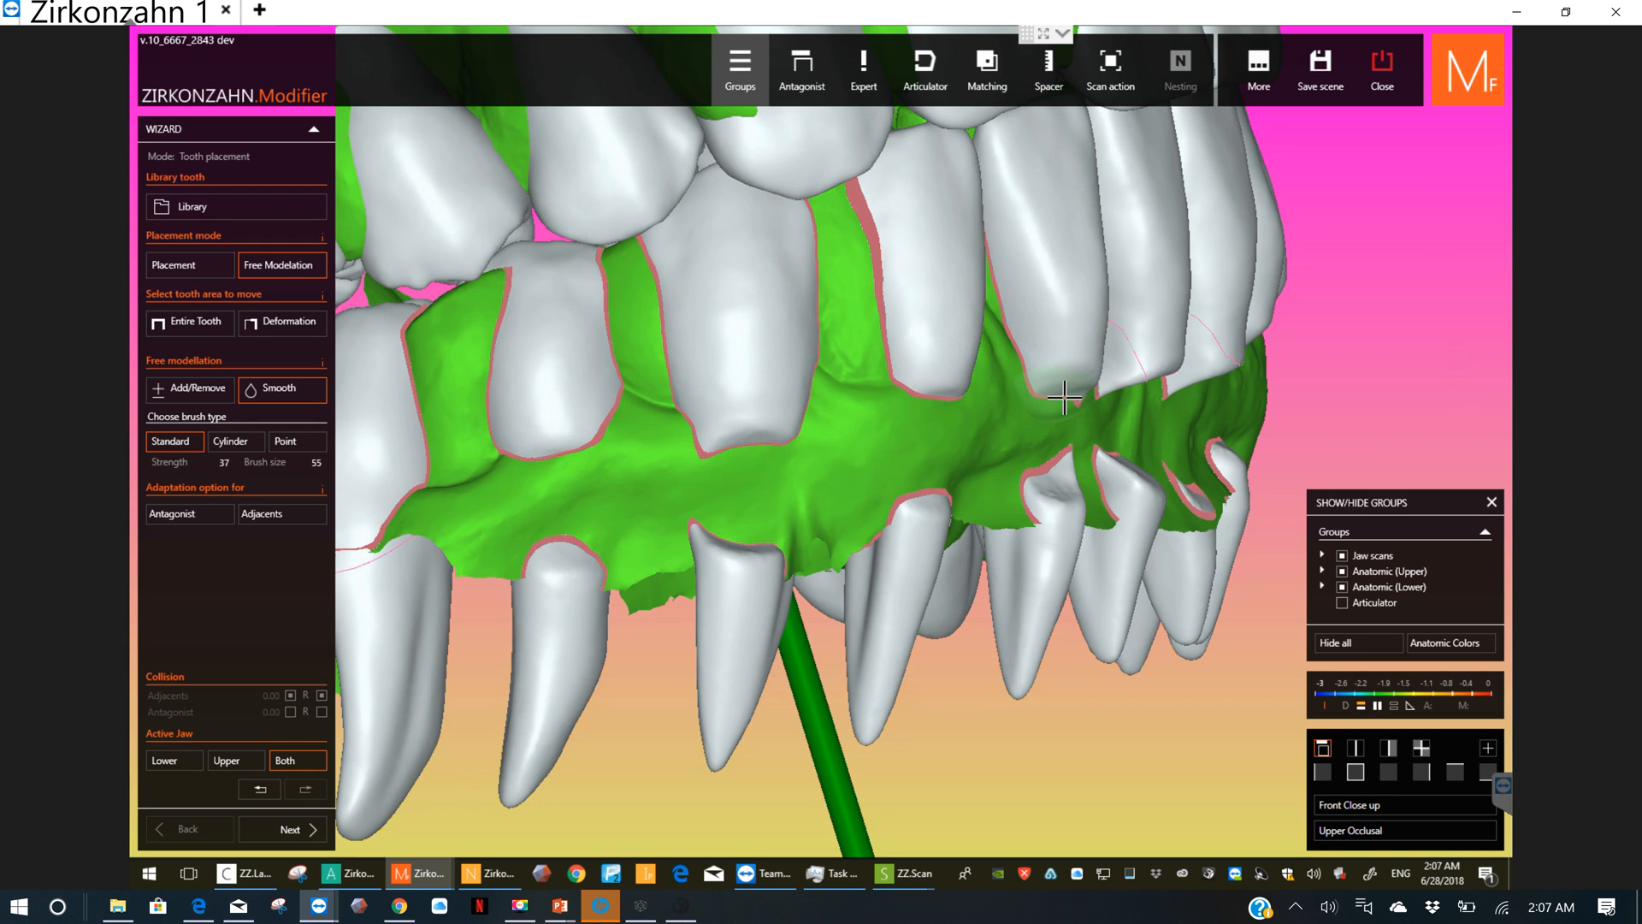
pyautogui.keyDown('ctrl'); pyautogui.scroll(5, 1064, 344); pyautogui.keyUp('ctrl')
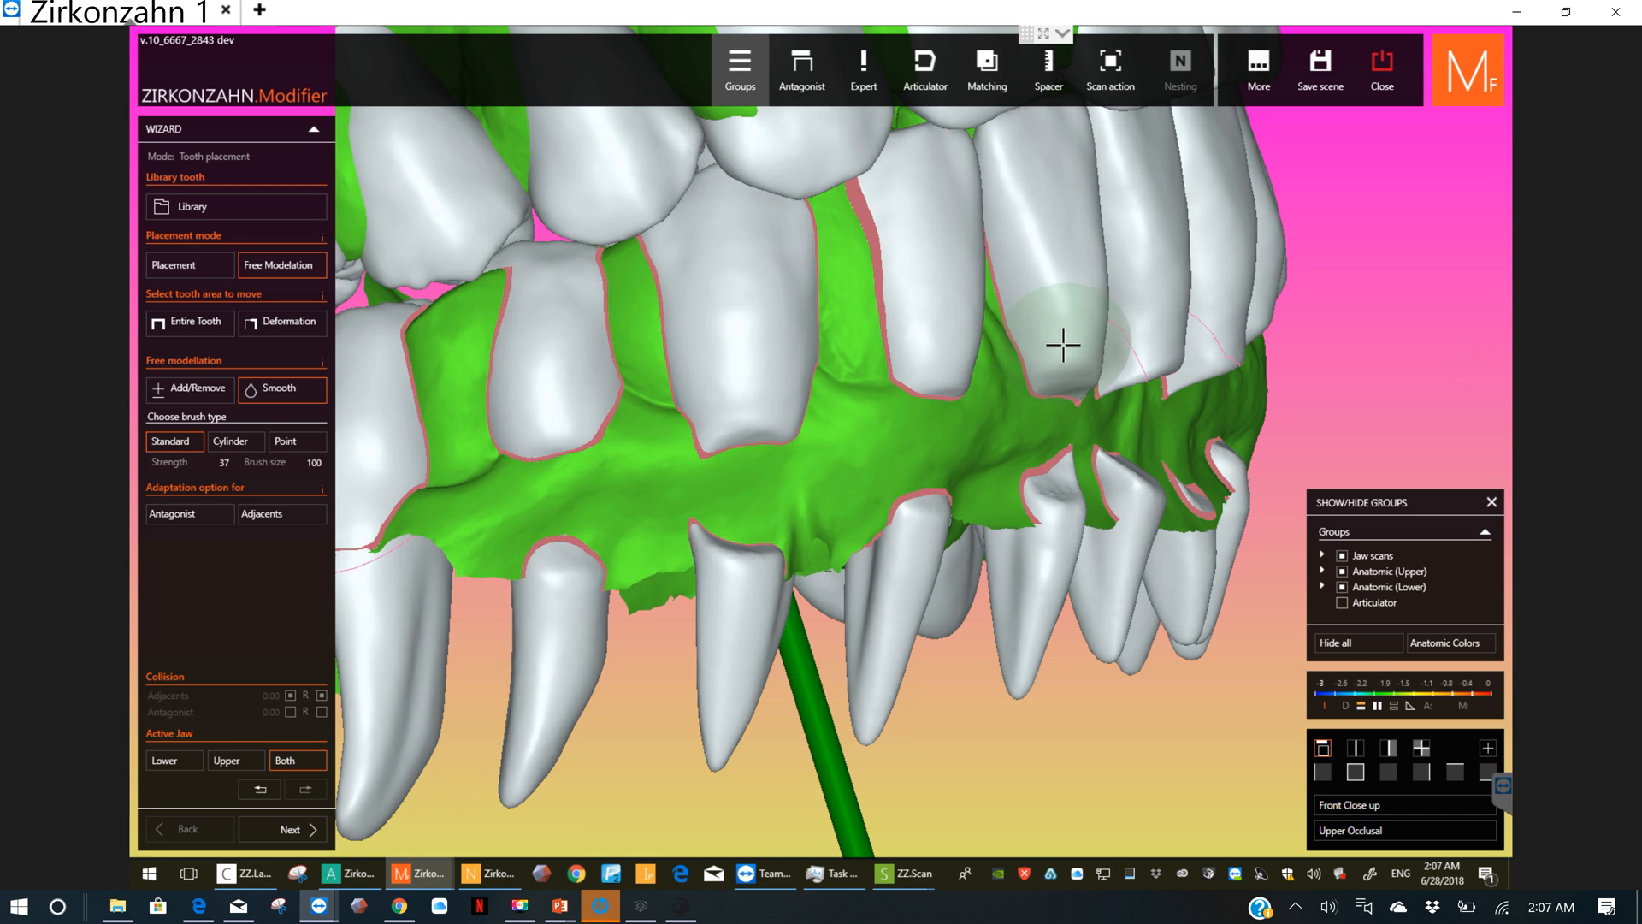
pyautogui.keyDown('ctrl'); pyautogui.scroll(-3, 1057, 330); pyautogui.keyUp('ctrl')
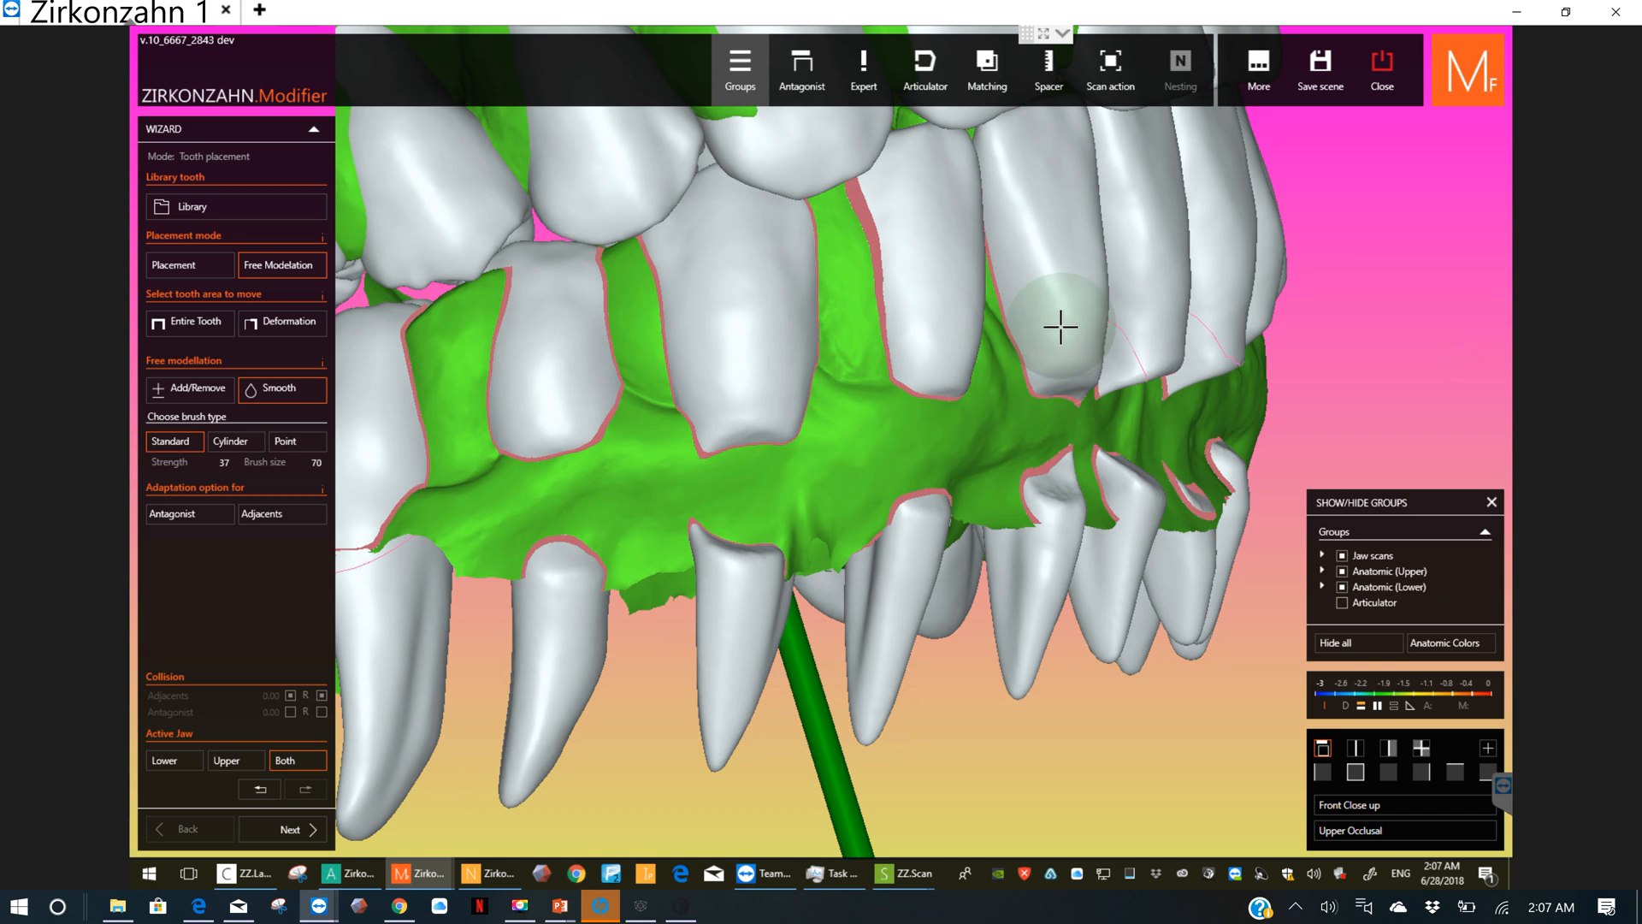
# Step: Set the Smooth brush strength to 71
pyautogui.keyDown('shift'); pyautogui.scroll(2, 1057, 330); pyautogui.keyUp('shift')
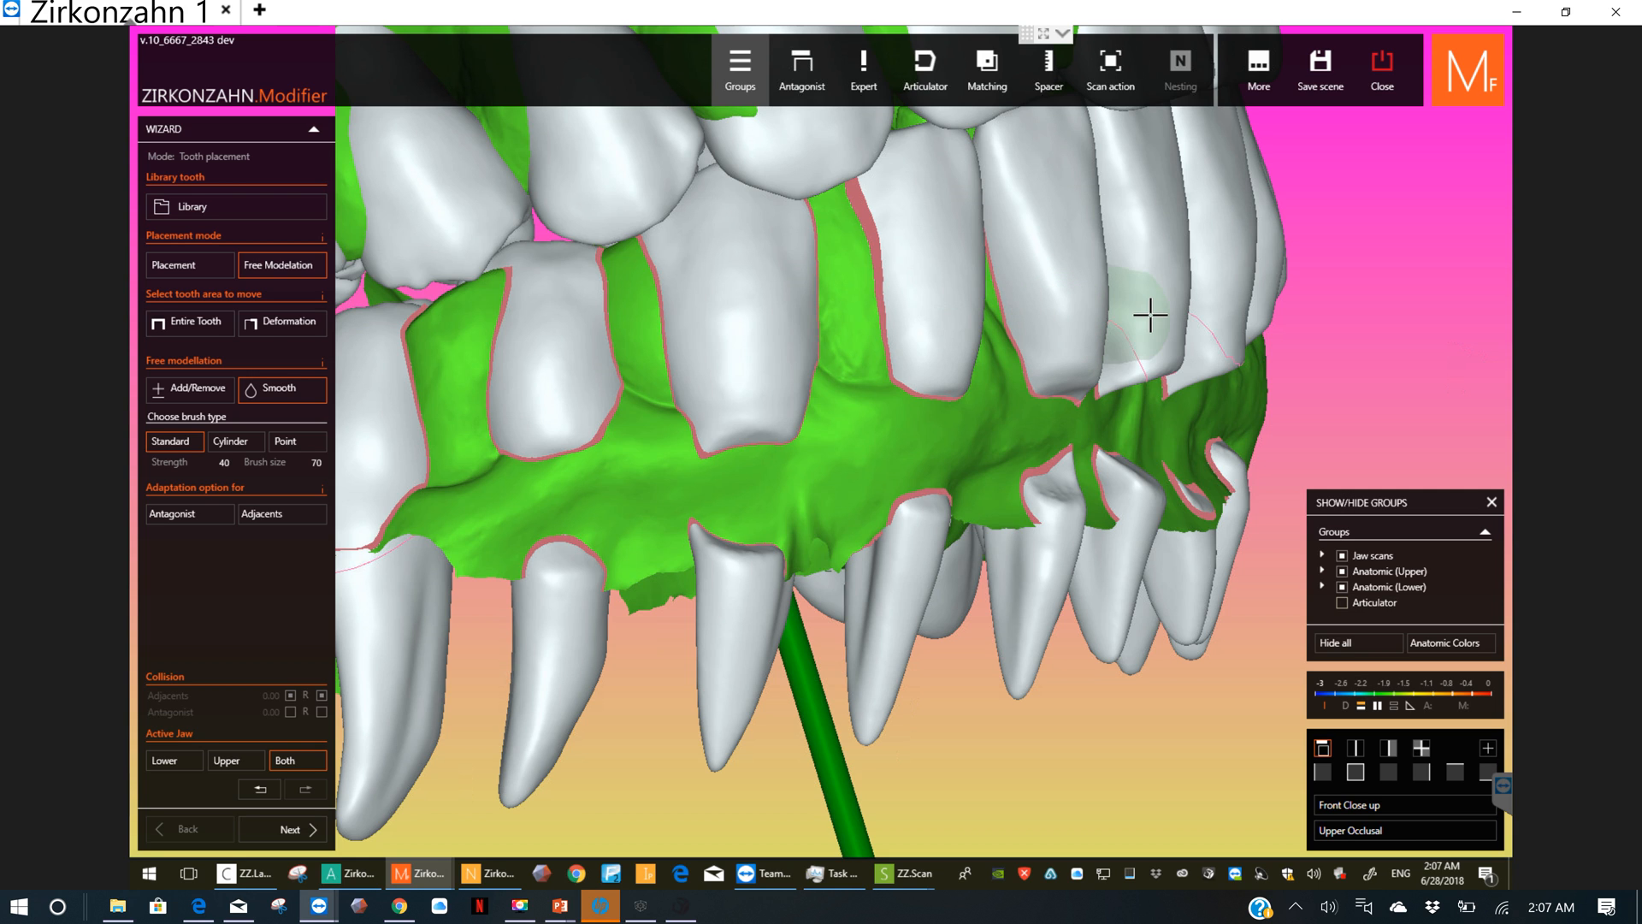
pyautogui.keyDown('shift'); pyautogui.scroll(1, 1150, 315); pyautogui.keyUp('shift')
pyautogui.keyDown('shift'); pyautogui.scroll(-2, 1150, 316); pyautogui.keyUp('shift')
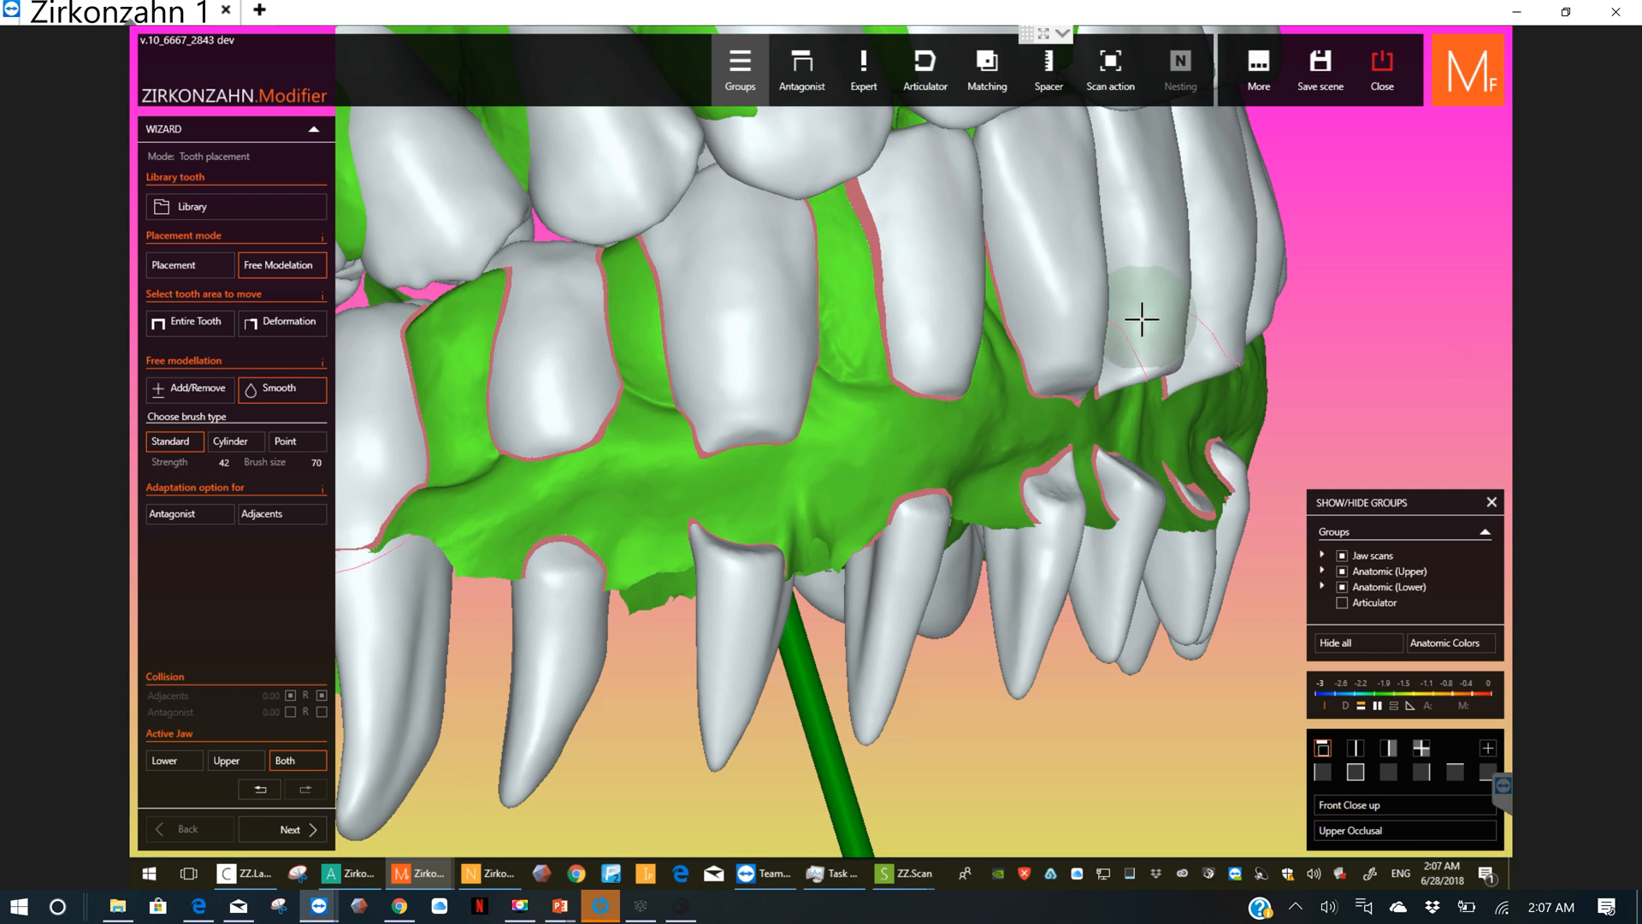
pyautogui.keyDown('shift'); pyautogui.scroll(-3, 1223, 299); pyautogui.keyUp('shift')
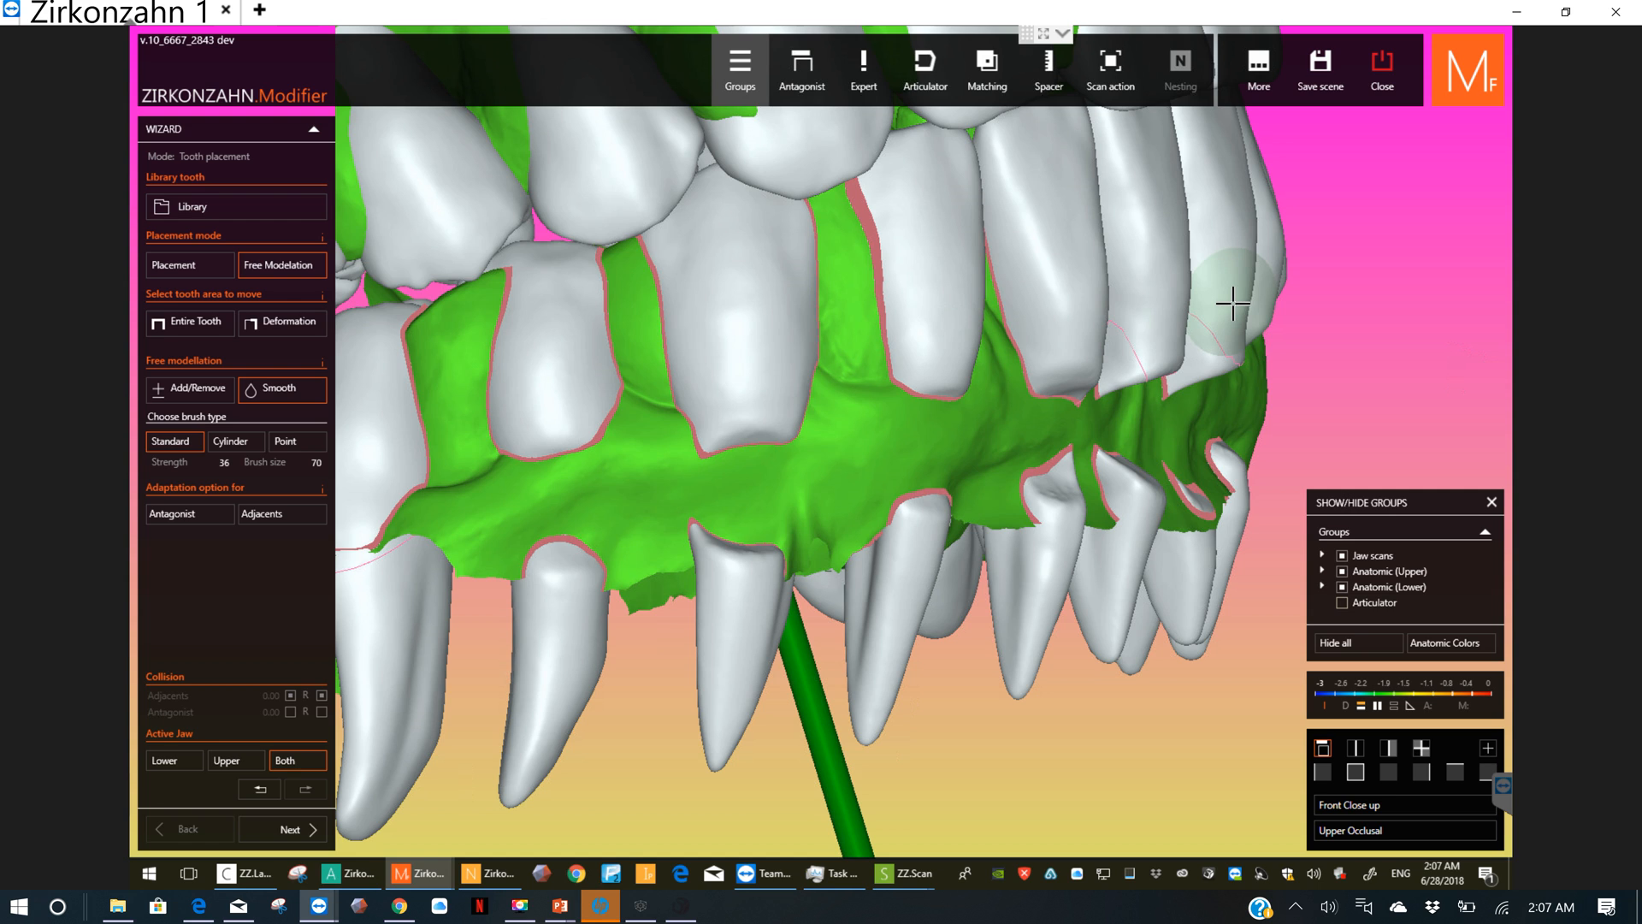
pyautogui.keyDown('shift'); pyautogui.scroll(-3, 1232, 302); pyautogui.keyUp('shift')
pyautogui.keyDown('shift'); pyautogui.scroll(20, 1258, 265); pyautogui.keyUp('shift')
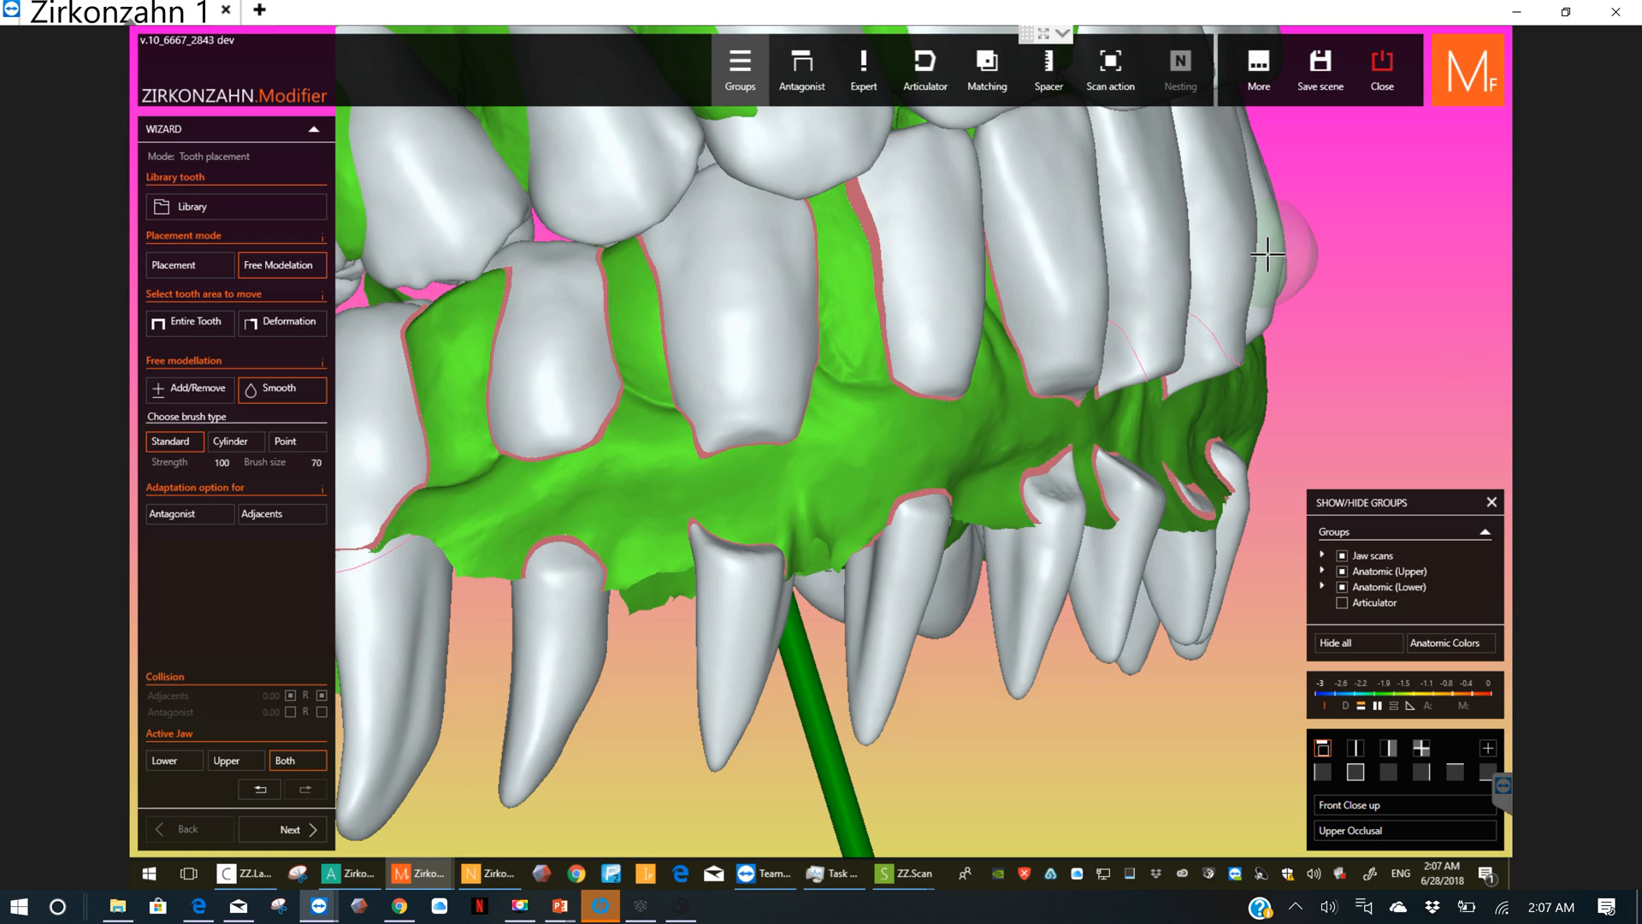
pyautogui.keyDown('shift'); pyautogui.scroll(-2, 1254, 266); pyautogui.keyUp('shift')
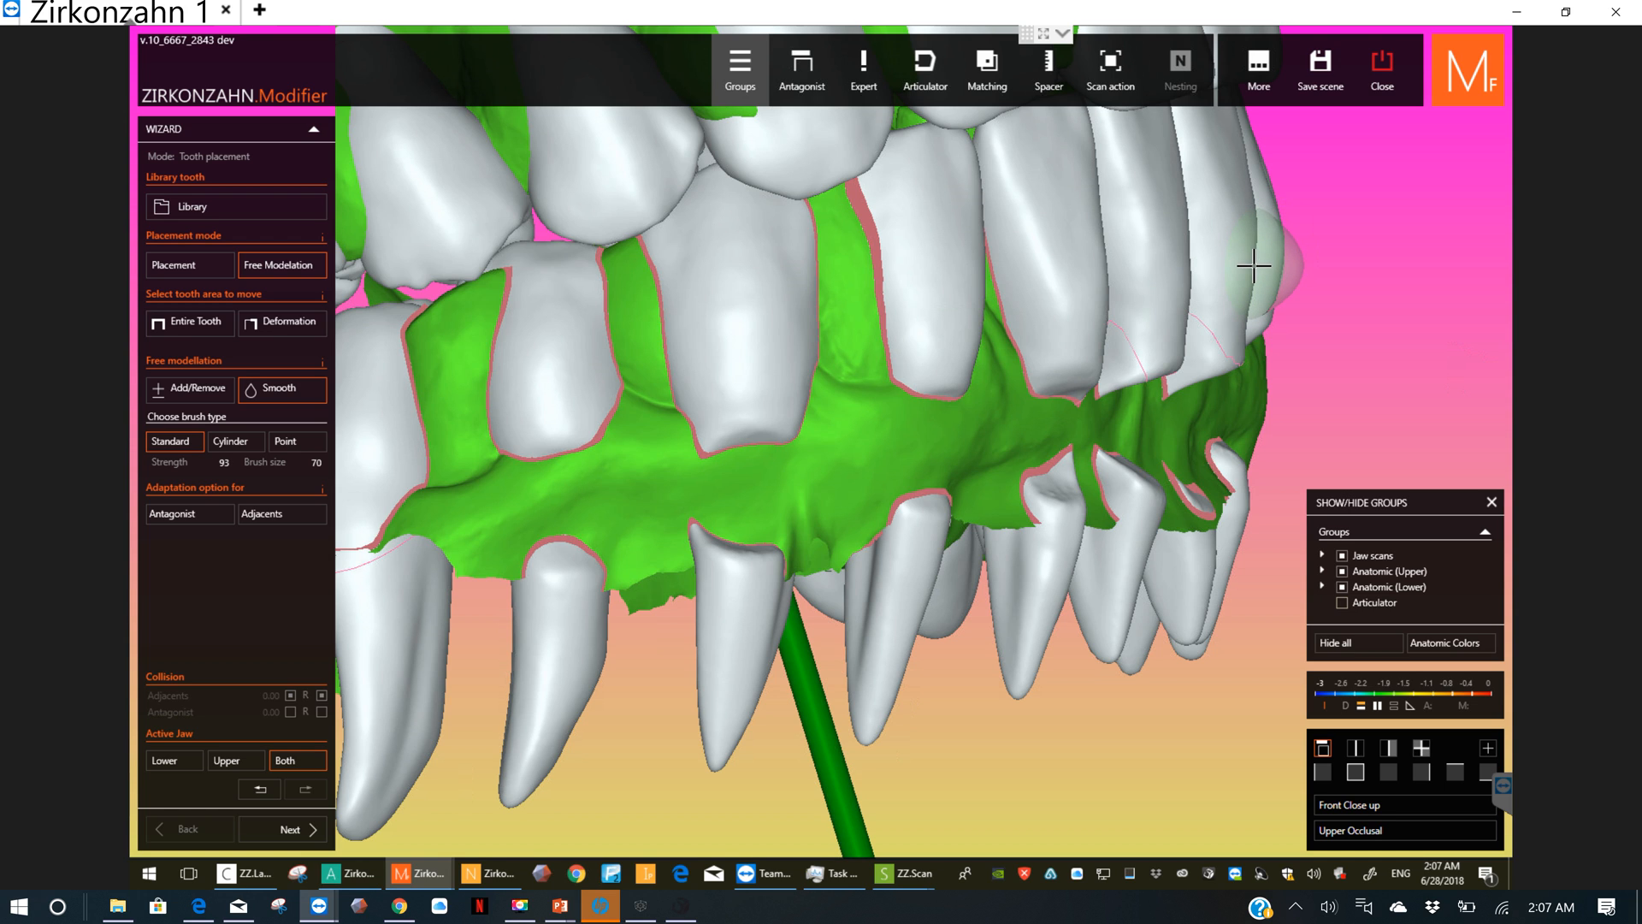
pyautogui.keyDown('shift'); pyautogui.scroll(-20, 1249, 268); pyautogui.keyUp('shift')
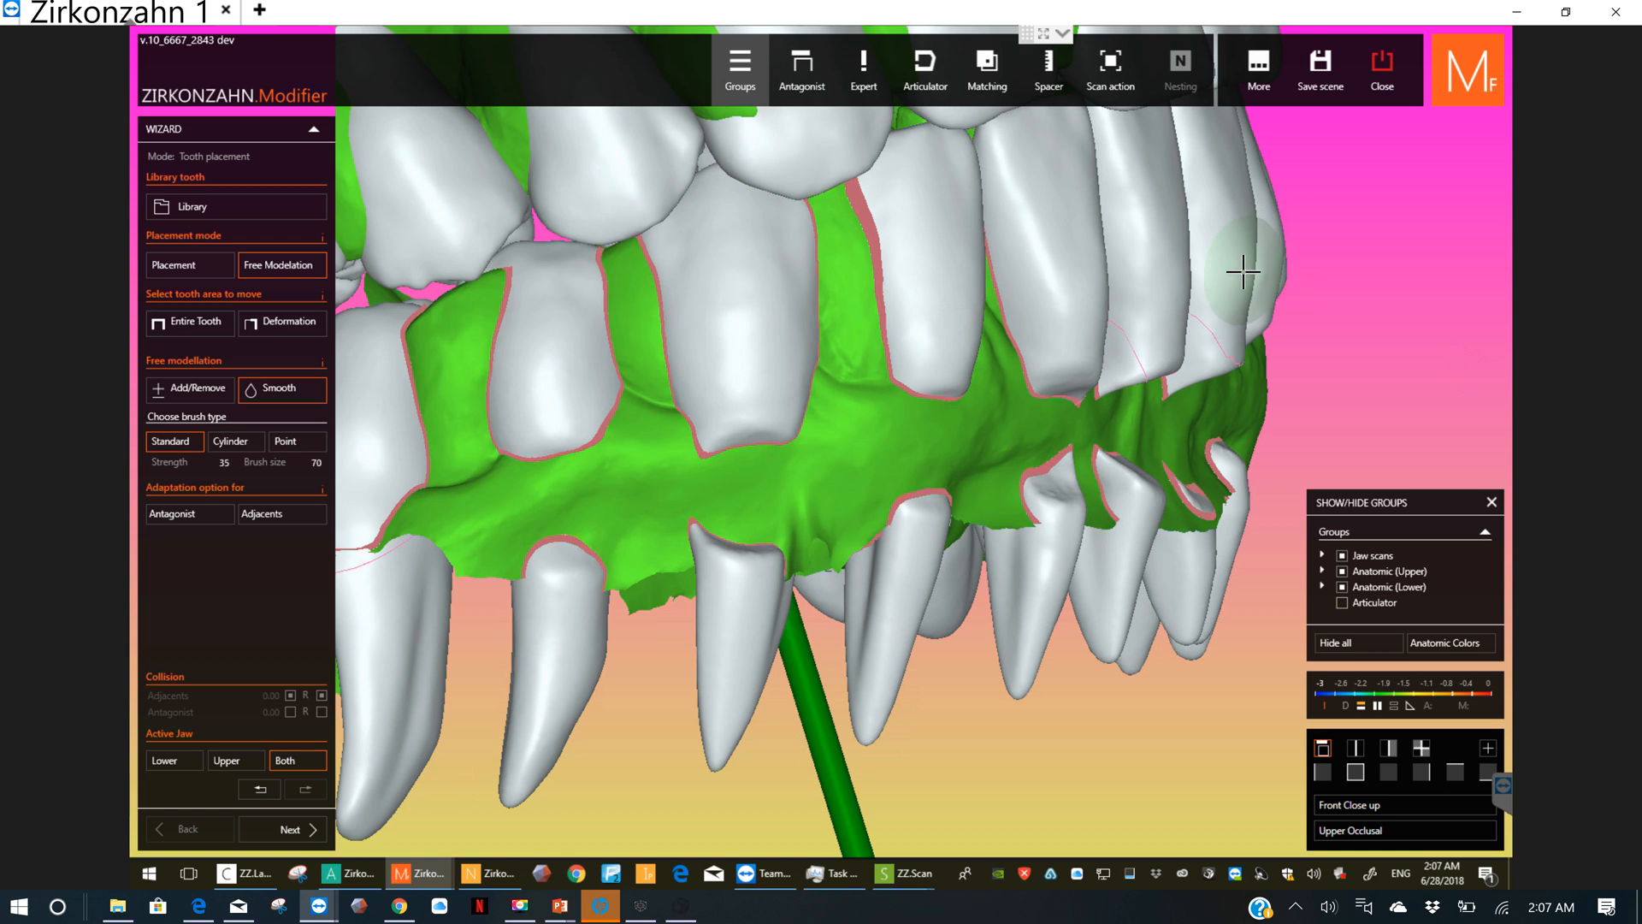
pyautogui.keyDown('shift'); pyautogui.scroll(1, 1241, 272); pyautogui.keyUp('shift')
pyautogui.keyDown('shift'); pyautogui.scroll(15, 1239, 272); pyautogui.keyUp('shift')
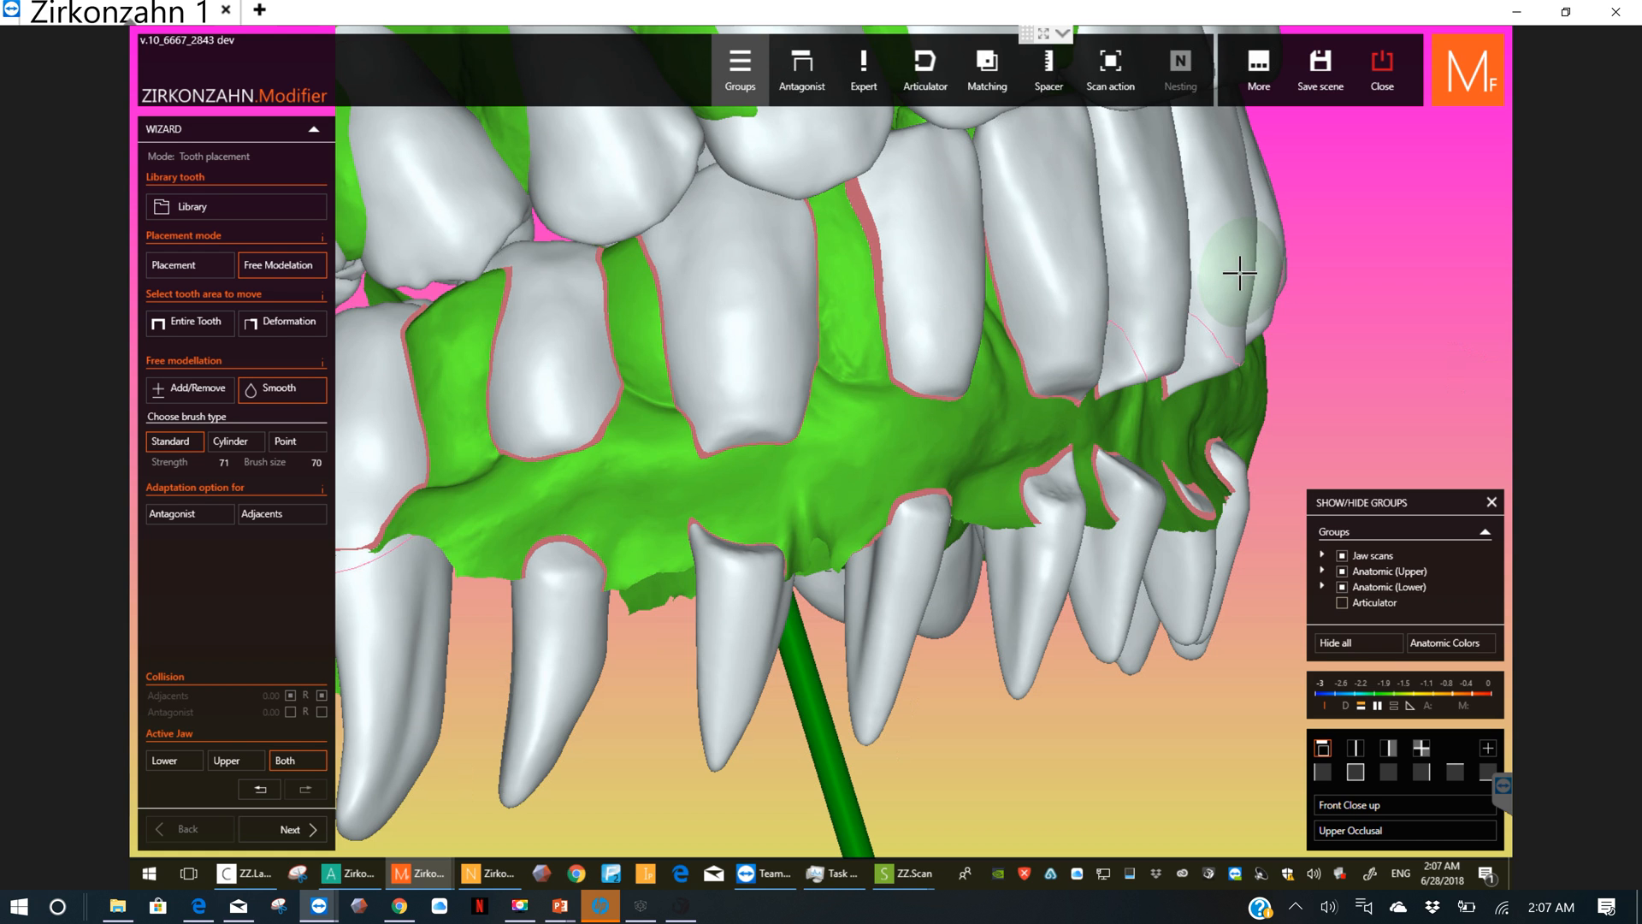
# Step: Raise the Smooth strength to 100 and smooth the gum-side ends of the lower right canine and lateral incisor
pyautogui.keyDown('shift'); pyautogui.scroll(15, 1240, 272); pyautogui.keyUp('shift')
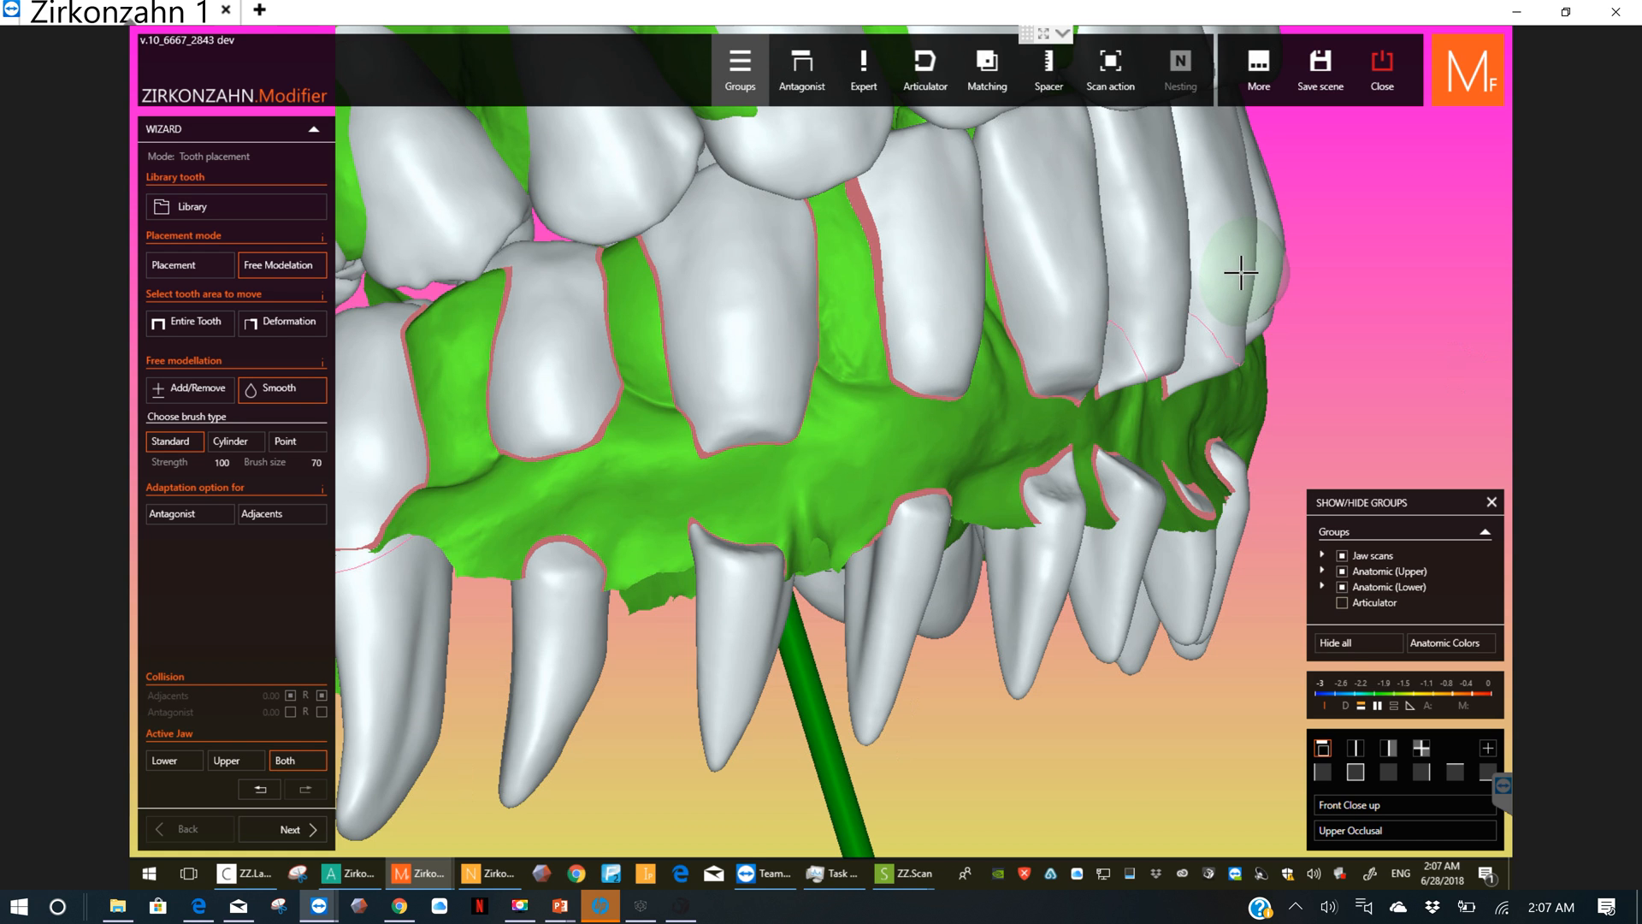
pyautogui.scroll(3, 972, 403)
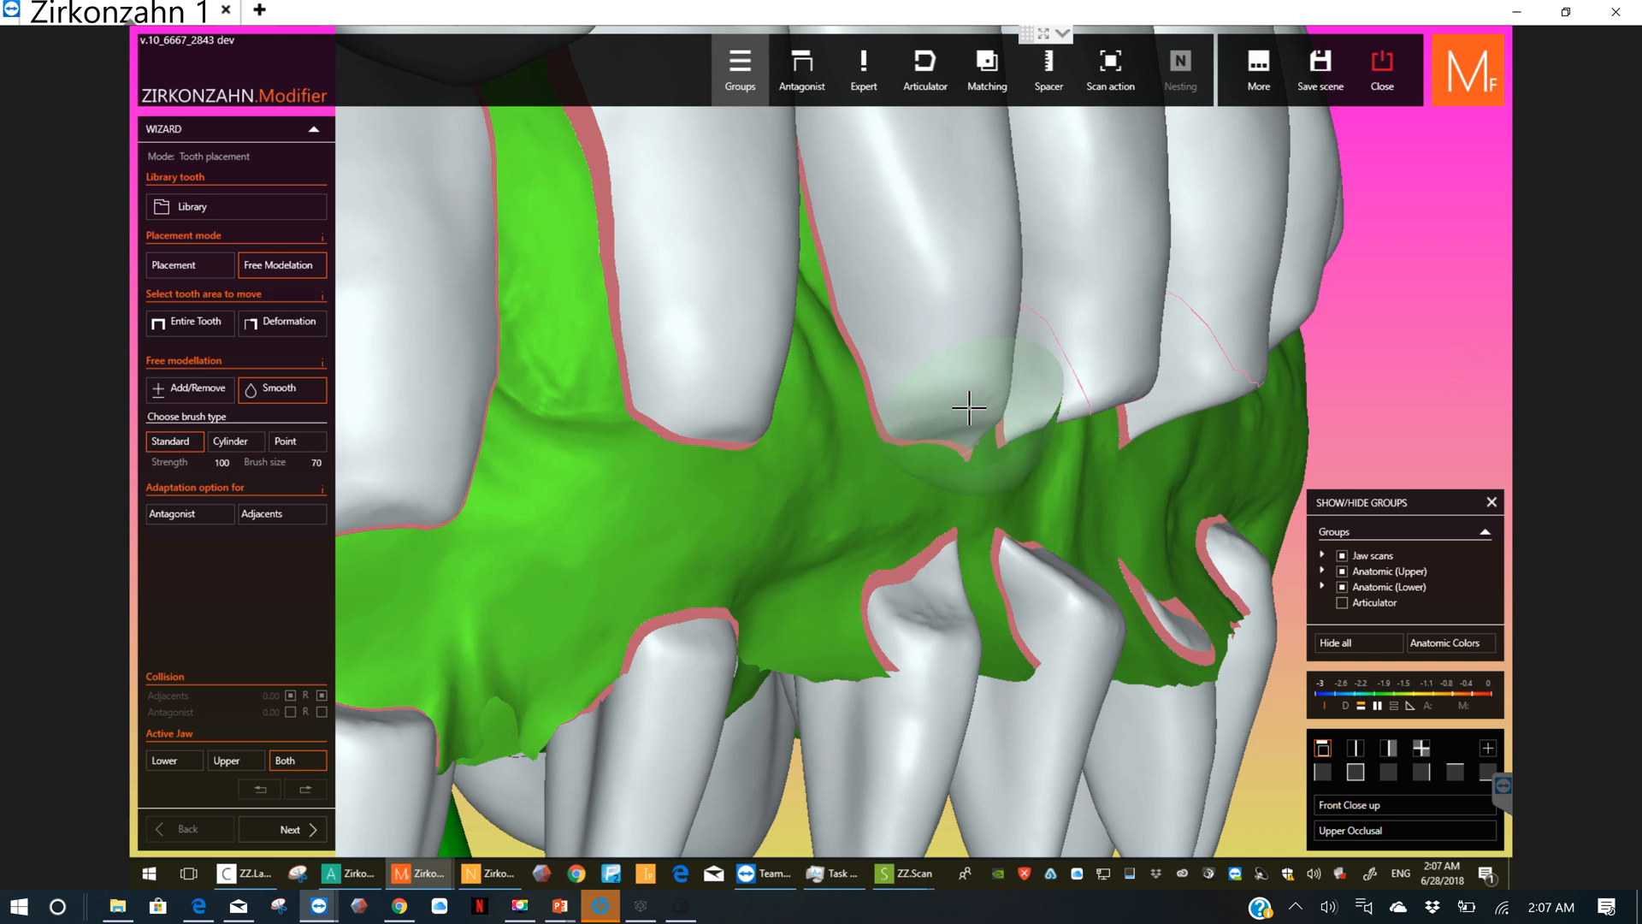
pyautogui.moveTo(969, 408)
pyautogui.mouseDown()
pyautogui.moveTo(942, 403)
pyautogui.moveTo(965, 392)
pyautogui.moveTo(940, 416)
pyautogui.mouseUp()
pyautogui.moveTo(707, 432)
pyautogui.mouseDown()
pyautogui.moveTo(689, 418)
pyautogui.moveTo(722, 419)
pyautogui.moveTo(690, 400)
pyautogui.moveTo(712, 399)
pyautogui.mouseUp()
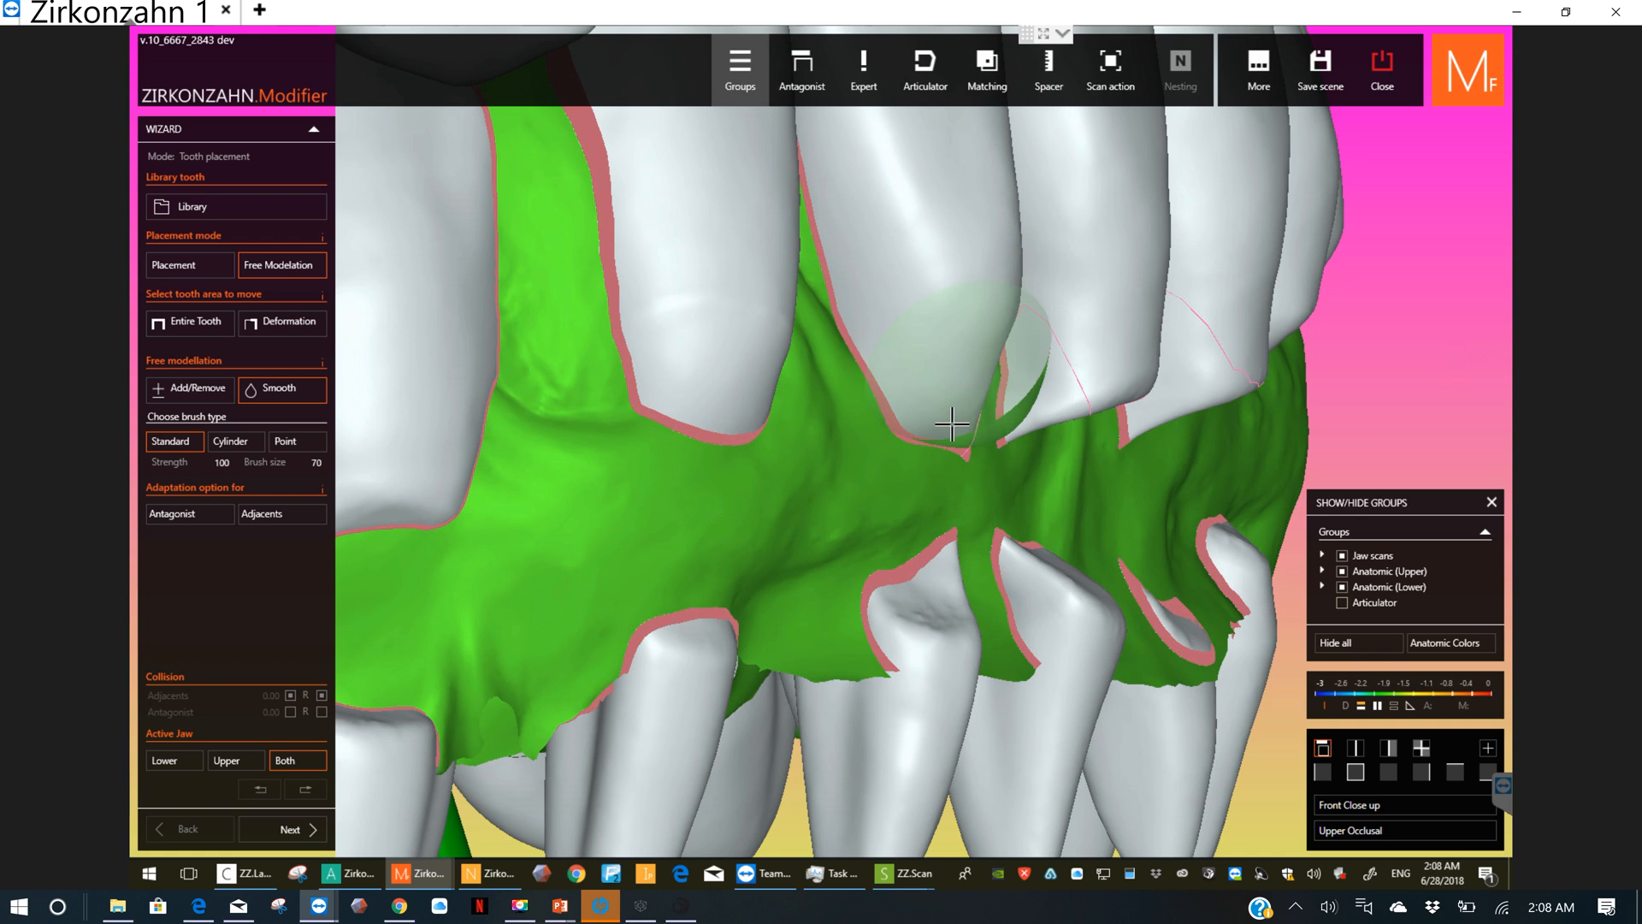
pyautogui.moveTo(952, 424); pyautogui.dragTo(978, 279)
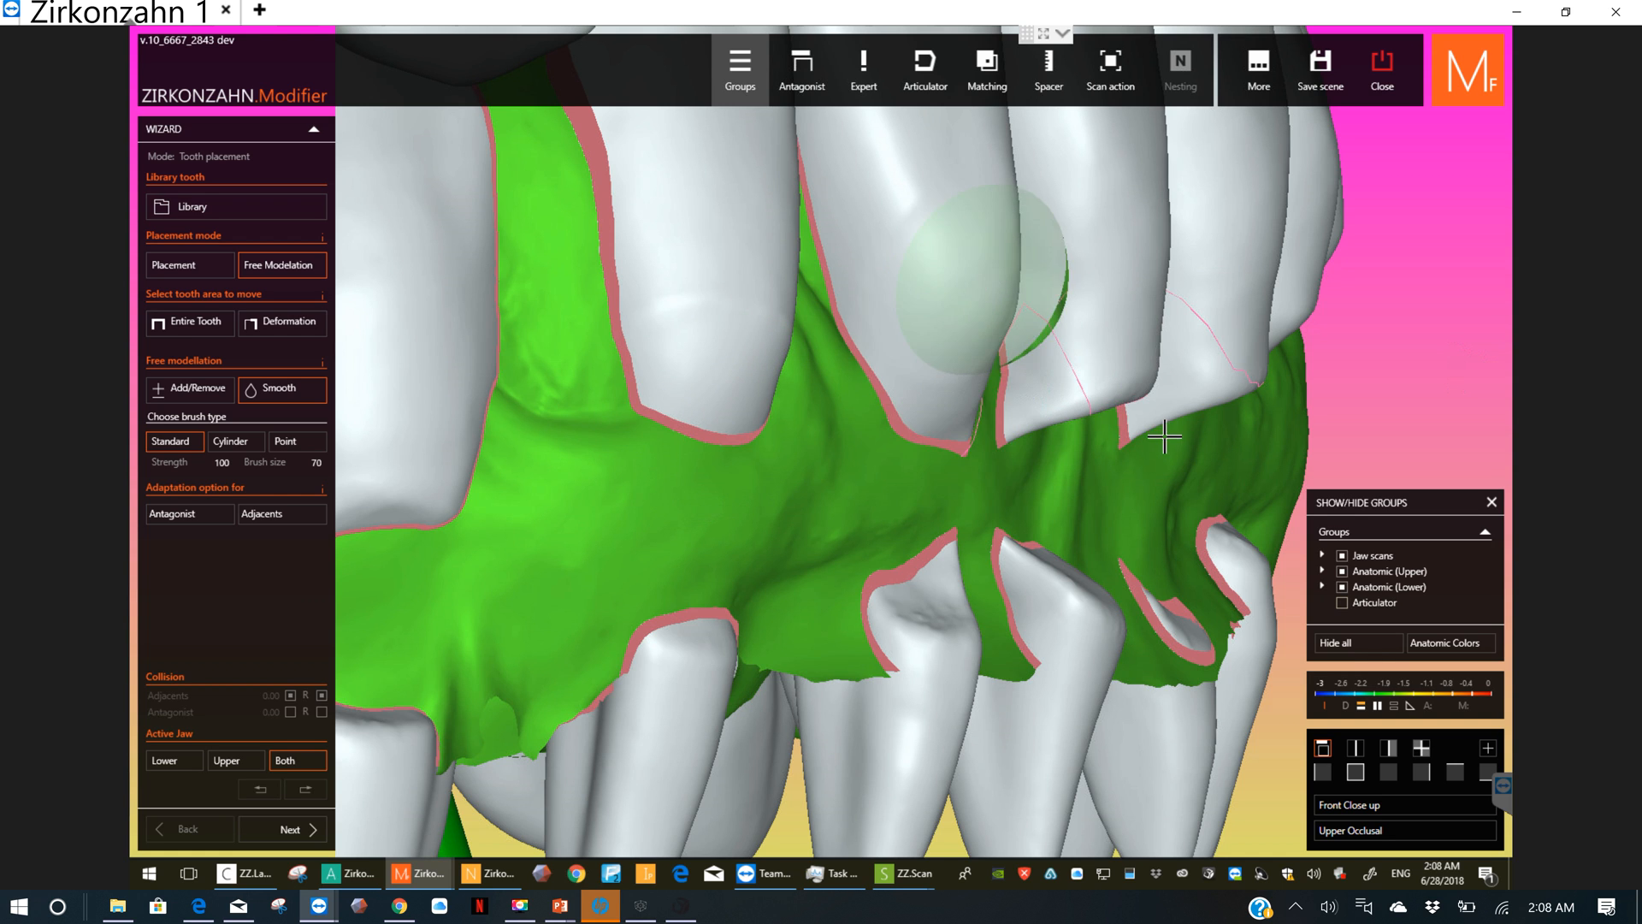
# Step: Smooth the gum-side ends of the lower central incisors and the adjacent left lateral incisor
pyautogui.moveTo(1126, 425); pyautogui.dragTo(781, 425, button='right')
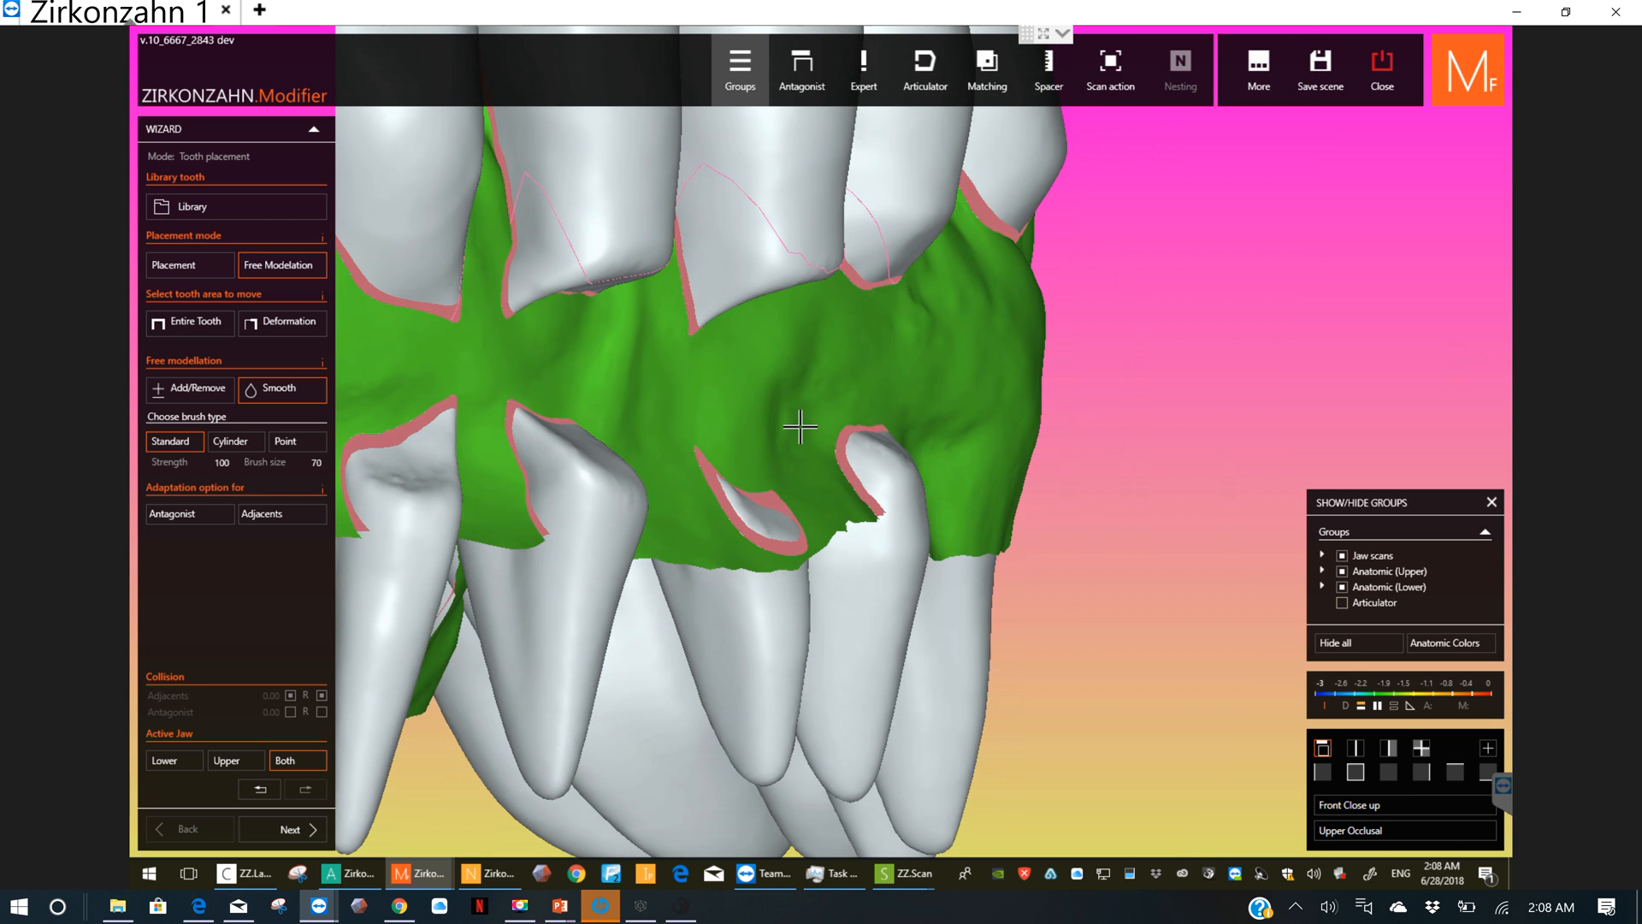
pyautogui.moveTo(953, 377); pyautogui.dragTo(708, 285, button='right')
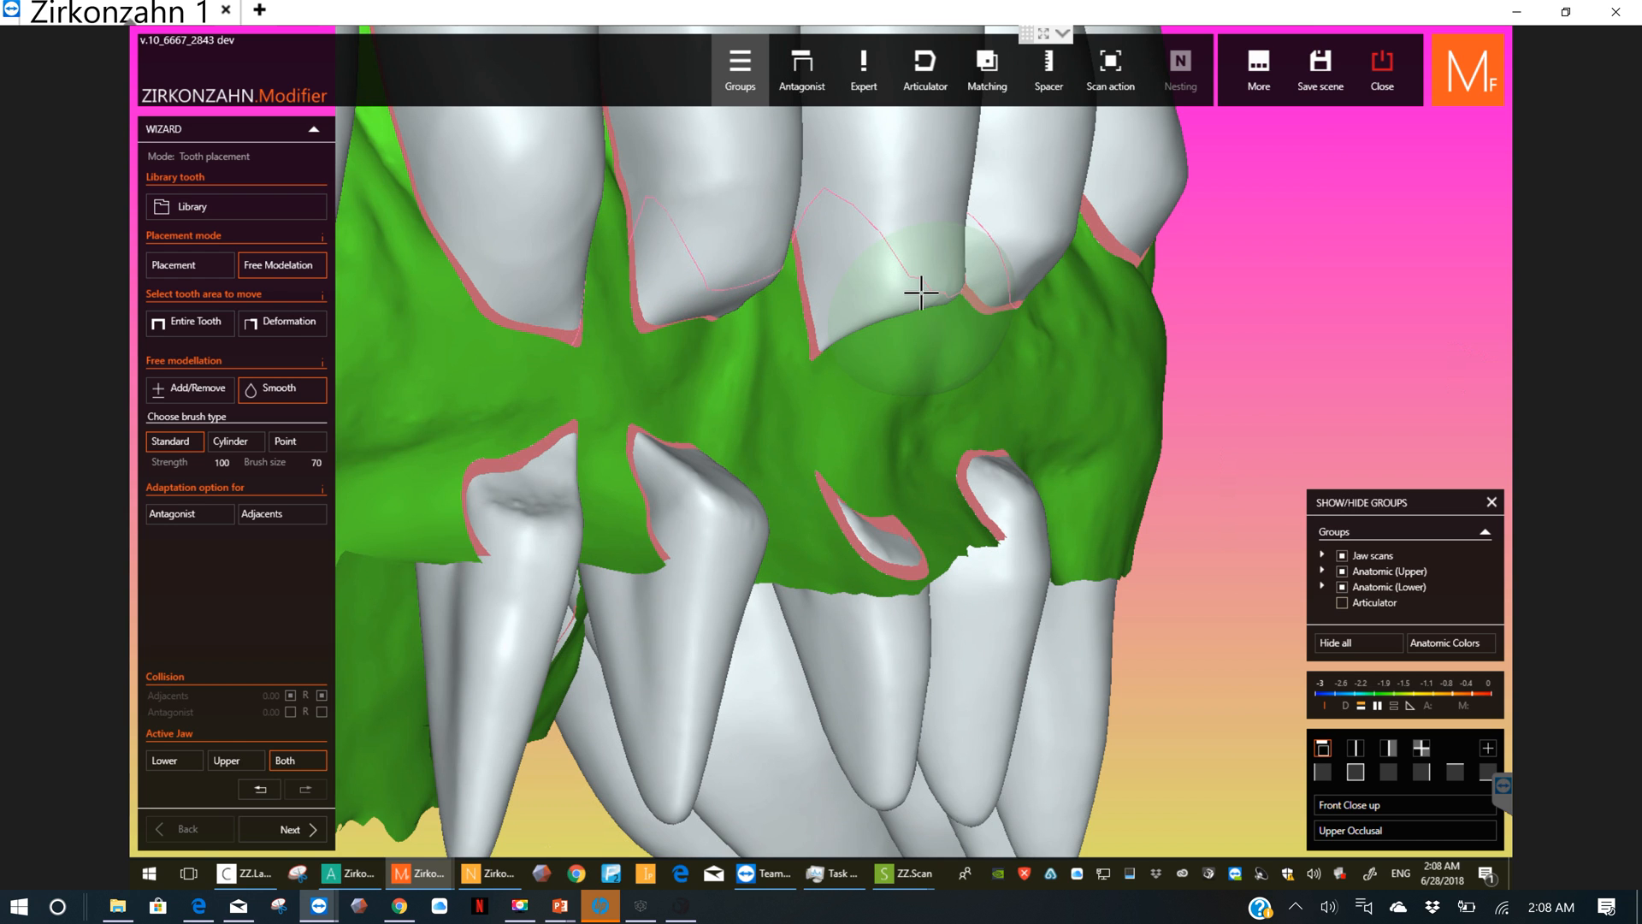
pyautogui.moveTo(847, 314)
pyautogui.mouseDown()
pyautogui.moveTo(886, 275)
pyautogui.moveTo(899, 313)
pyautogui.mouseUp()
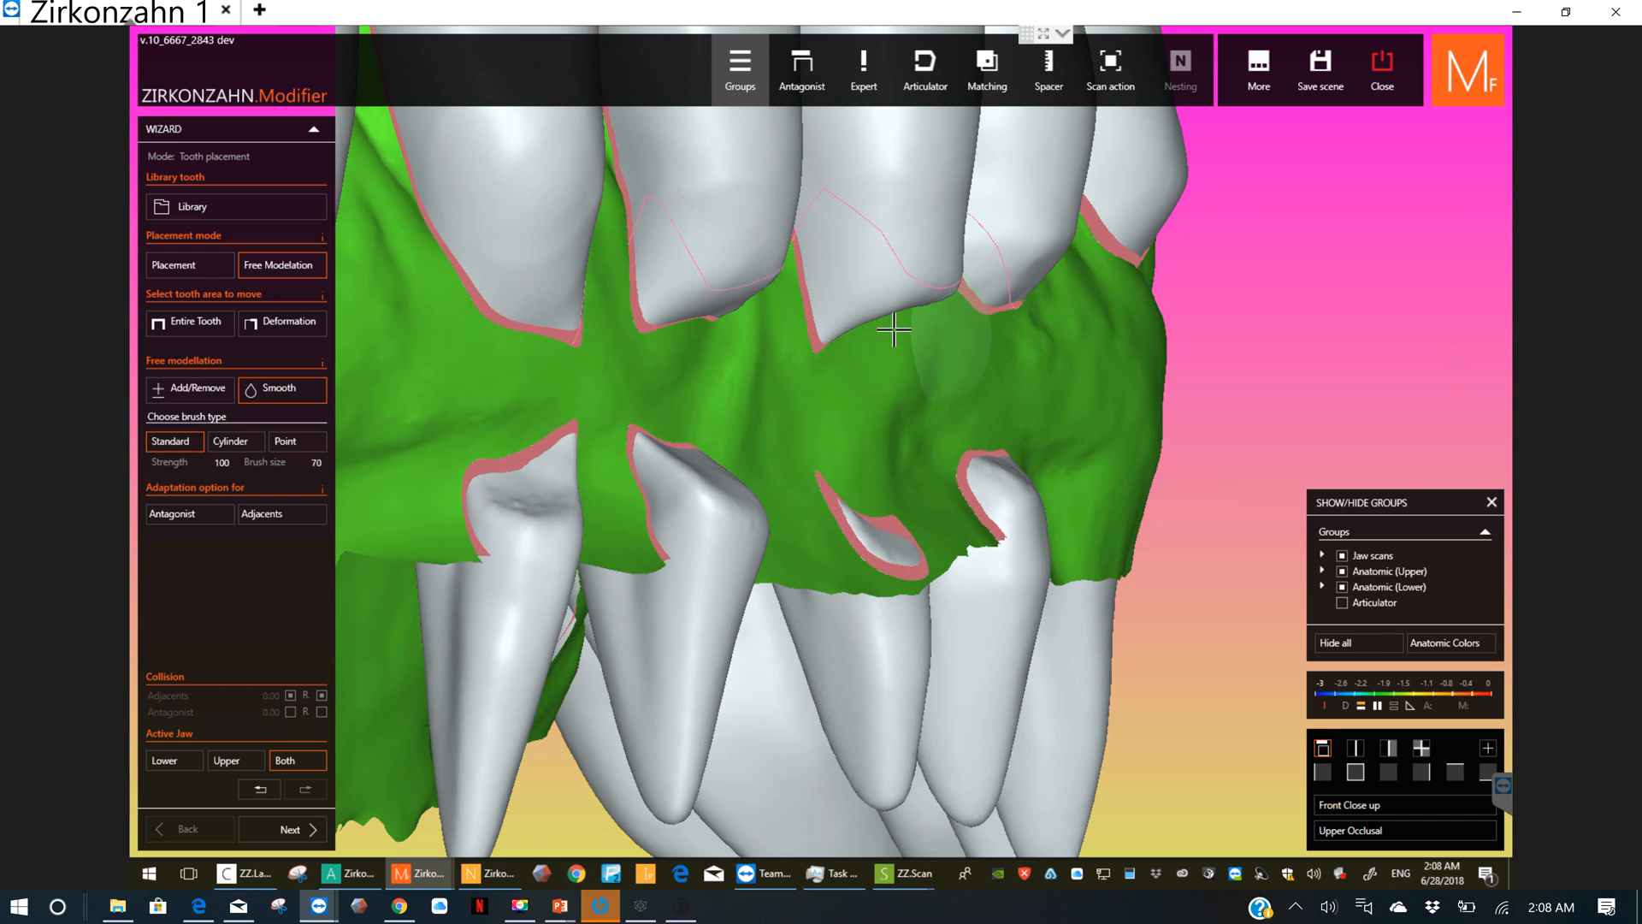
pyautogui.scroll(3, 870, 335)
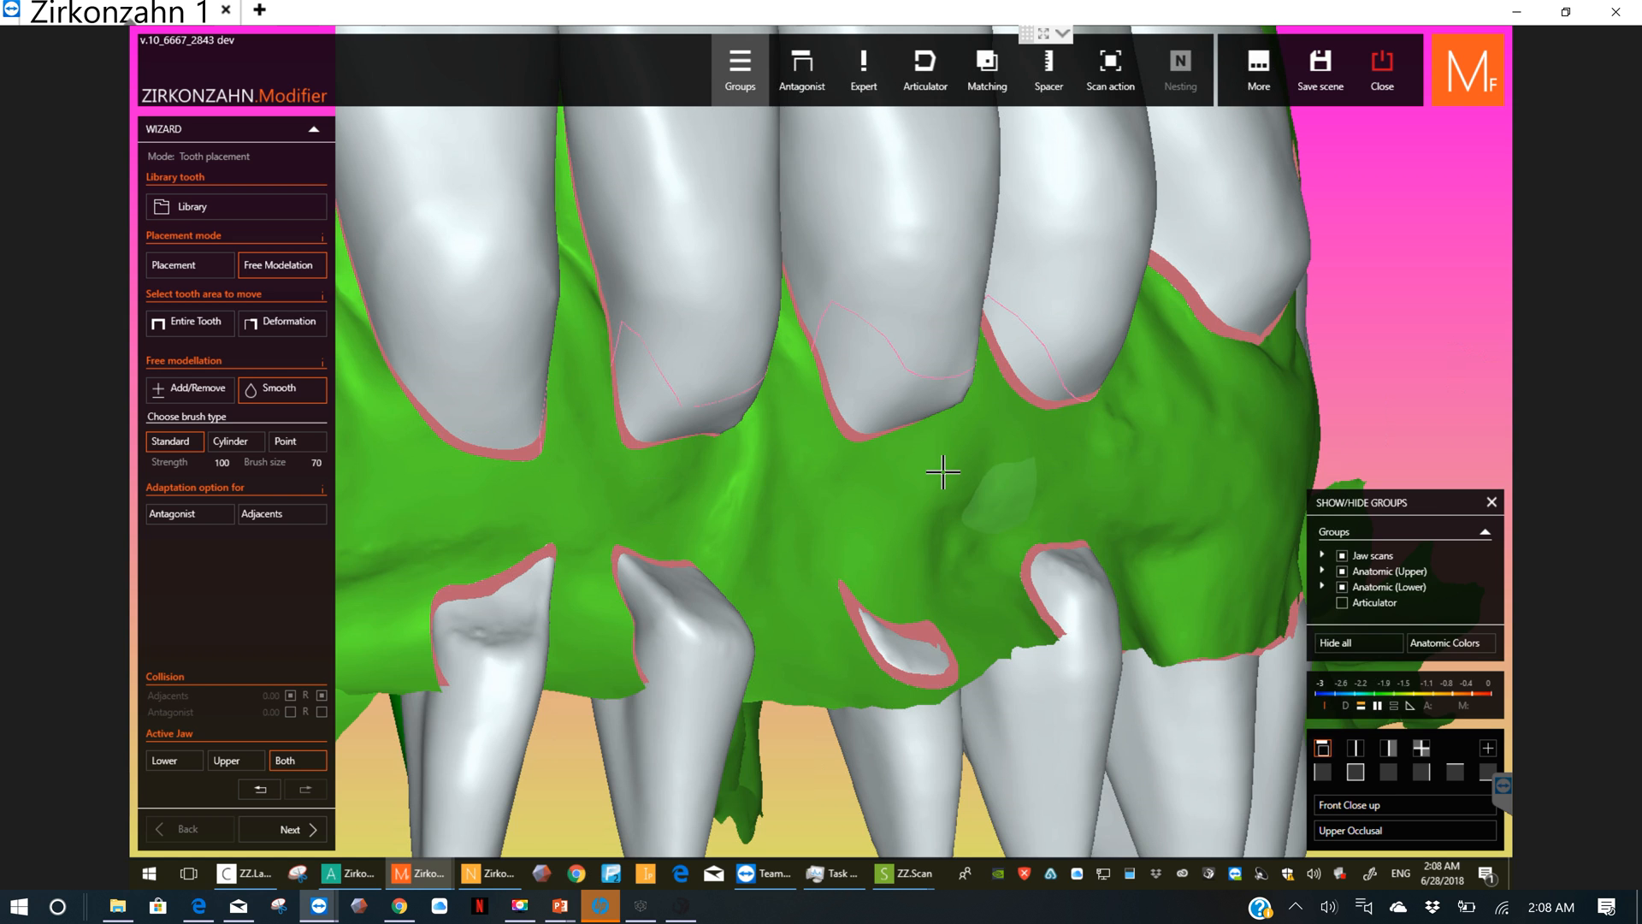
pyautogui.scroll(-2, 944, 472)
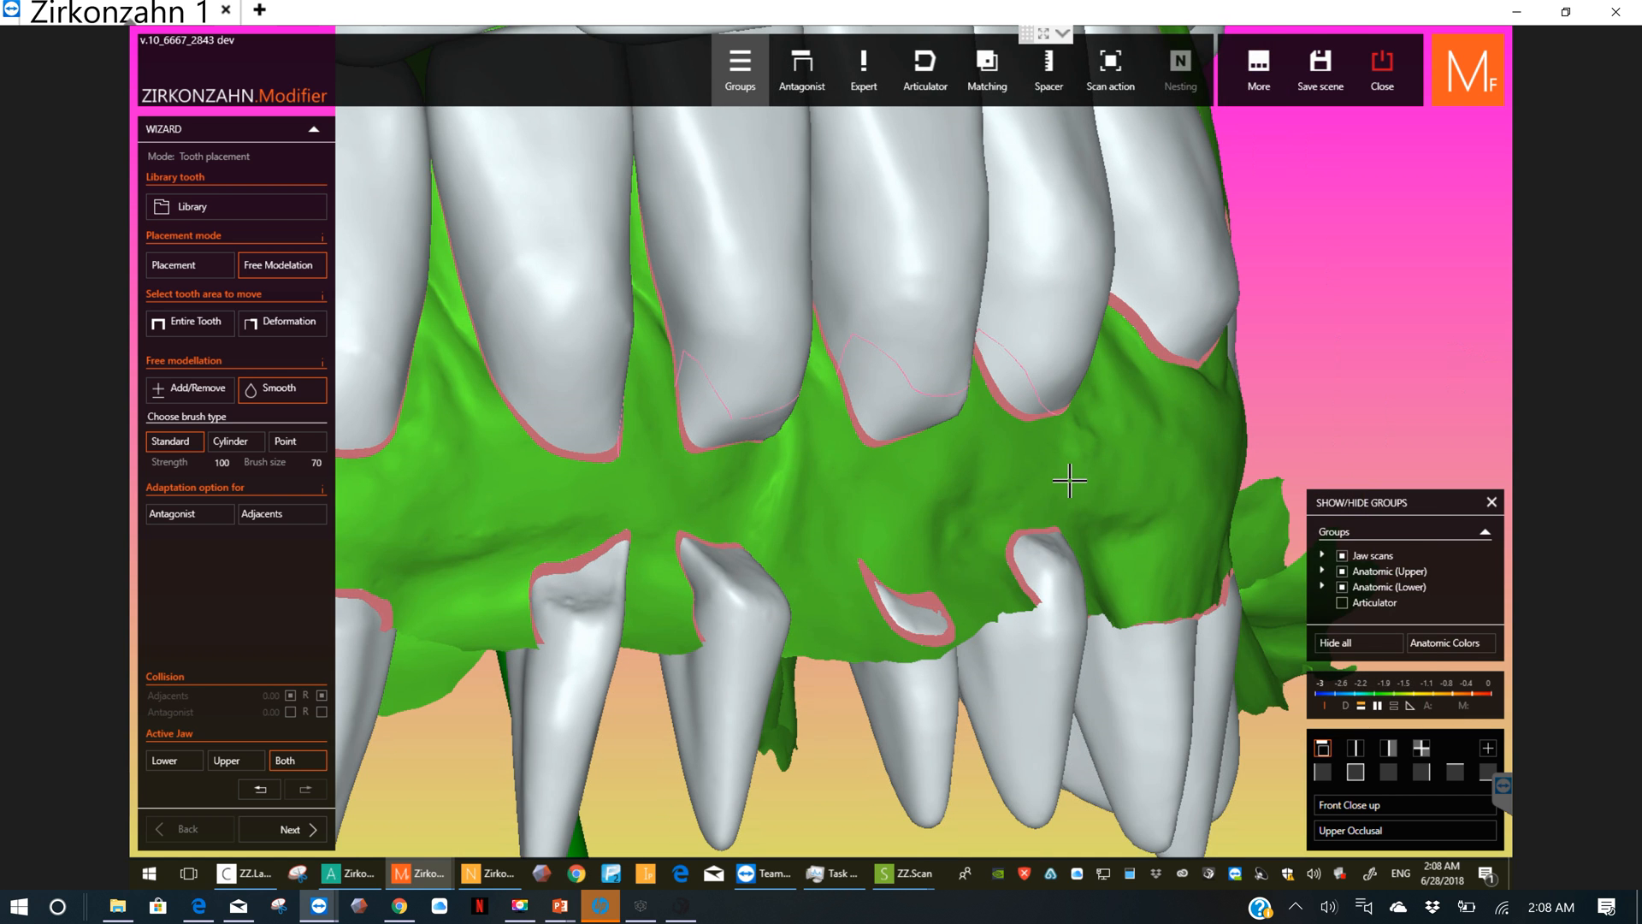
# Step: Smooth the gum-side ends of the rearmost lower left tooth and the lower right premolars
pyautogui.scroll(-4, 1069, 479)
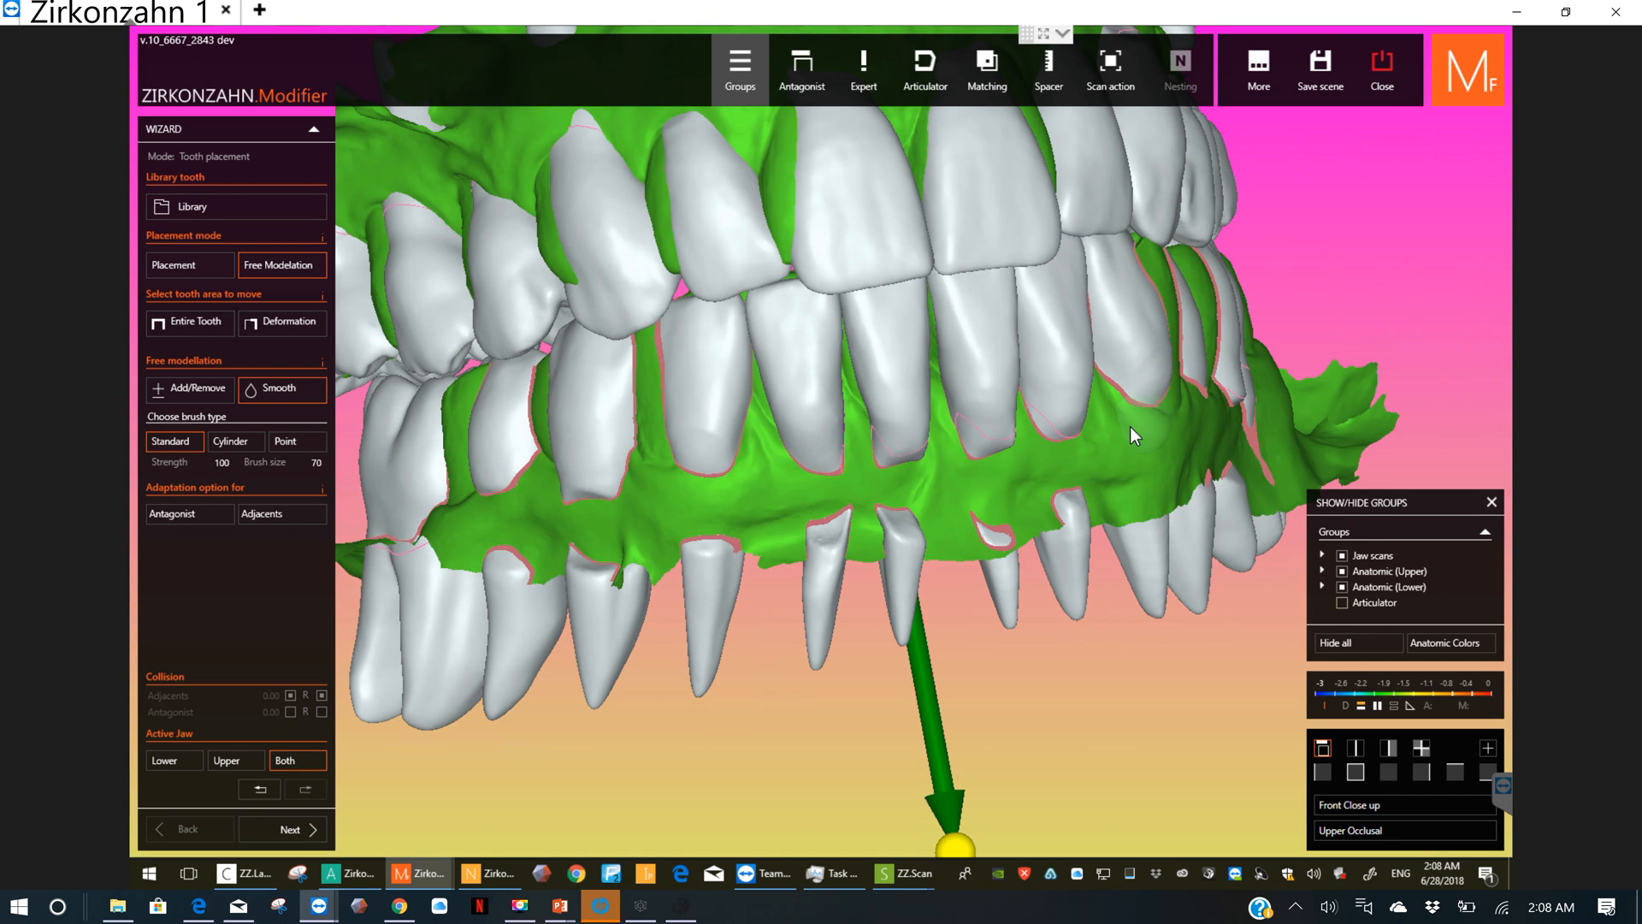
pyautogui.moveTo(1309, 340); pyautogui.dragTo(1266, 364, button='right')
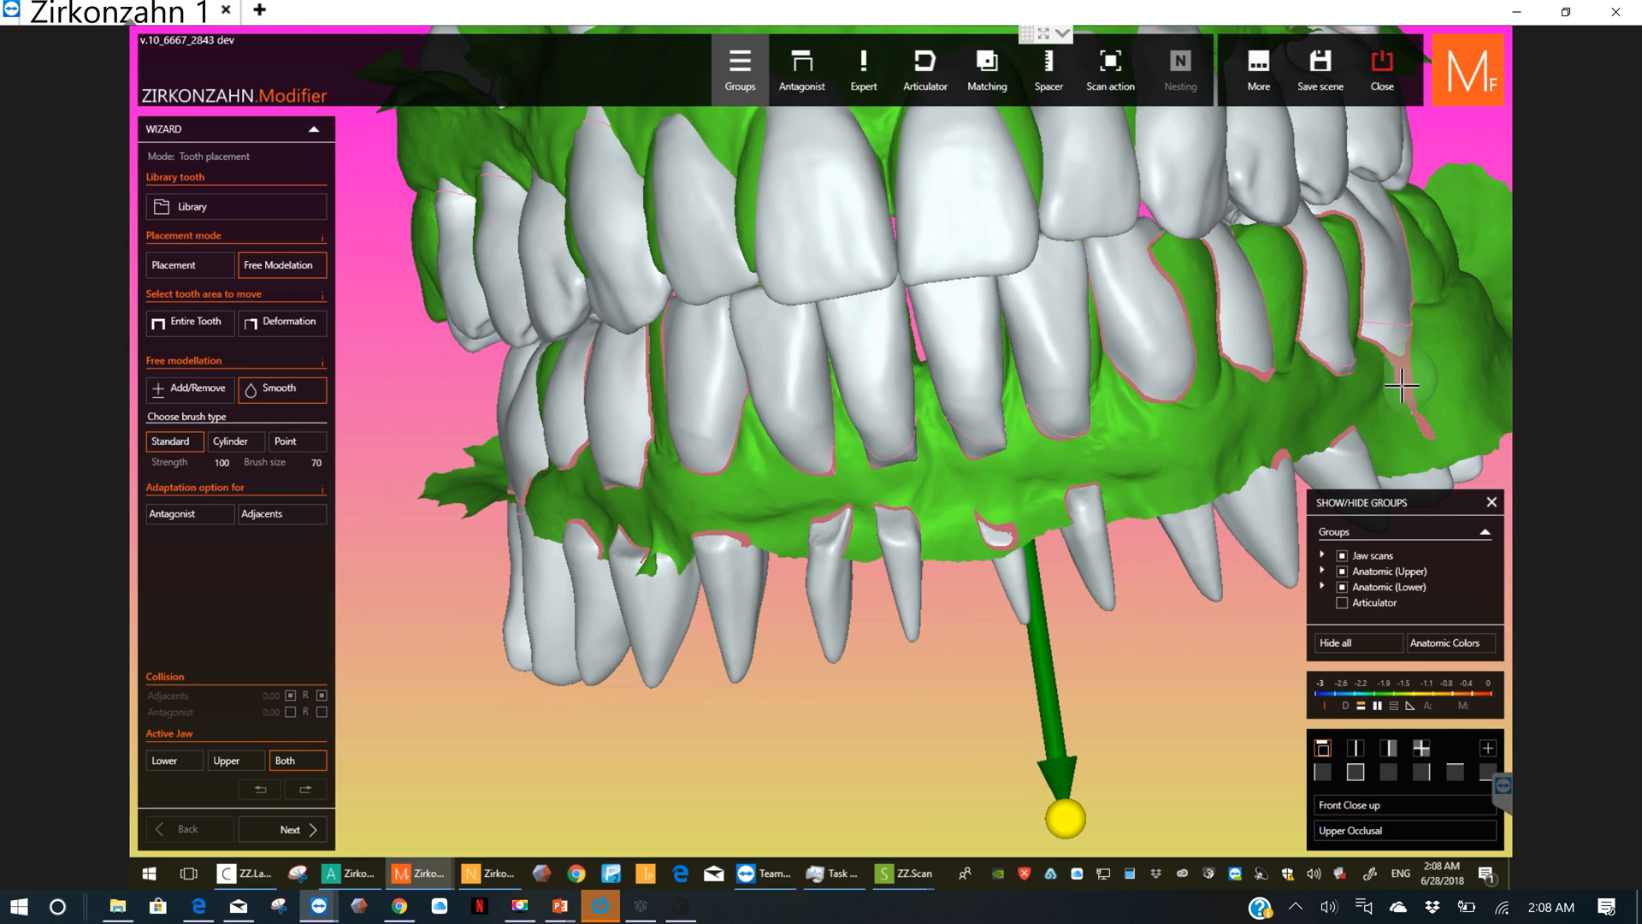
pyautogui.moveTo(1414, 397); pyautogui.dragTo(1405, 352)
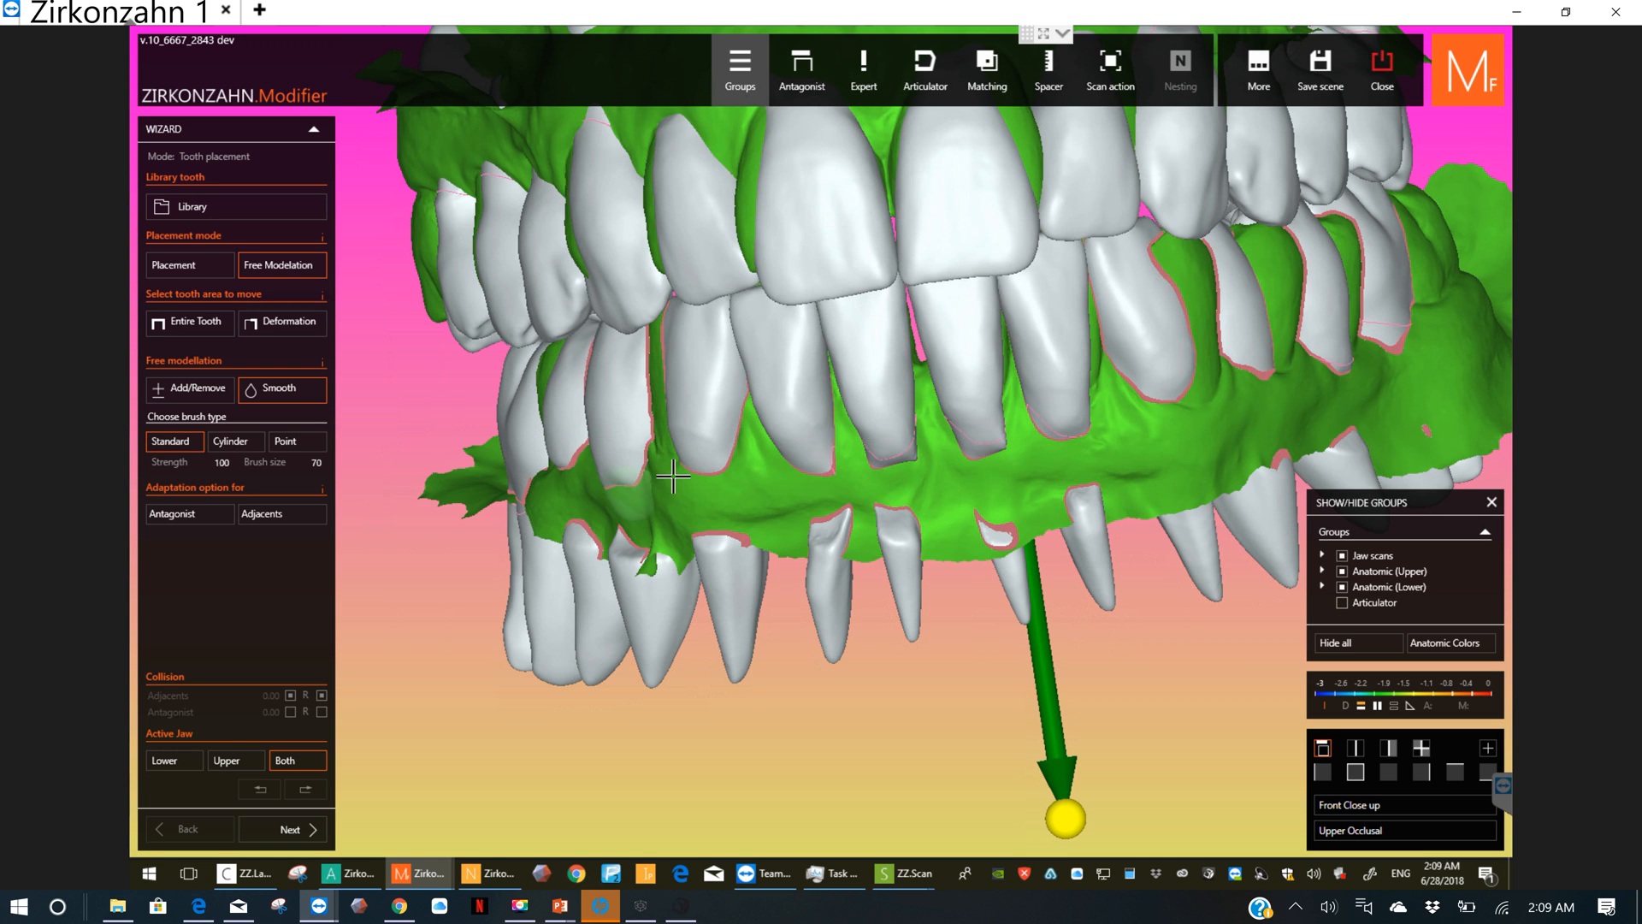
pyautogui.moveTo(613, 453); pyautogui.dragTo(502, 460, button='right')
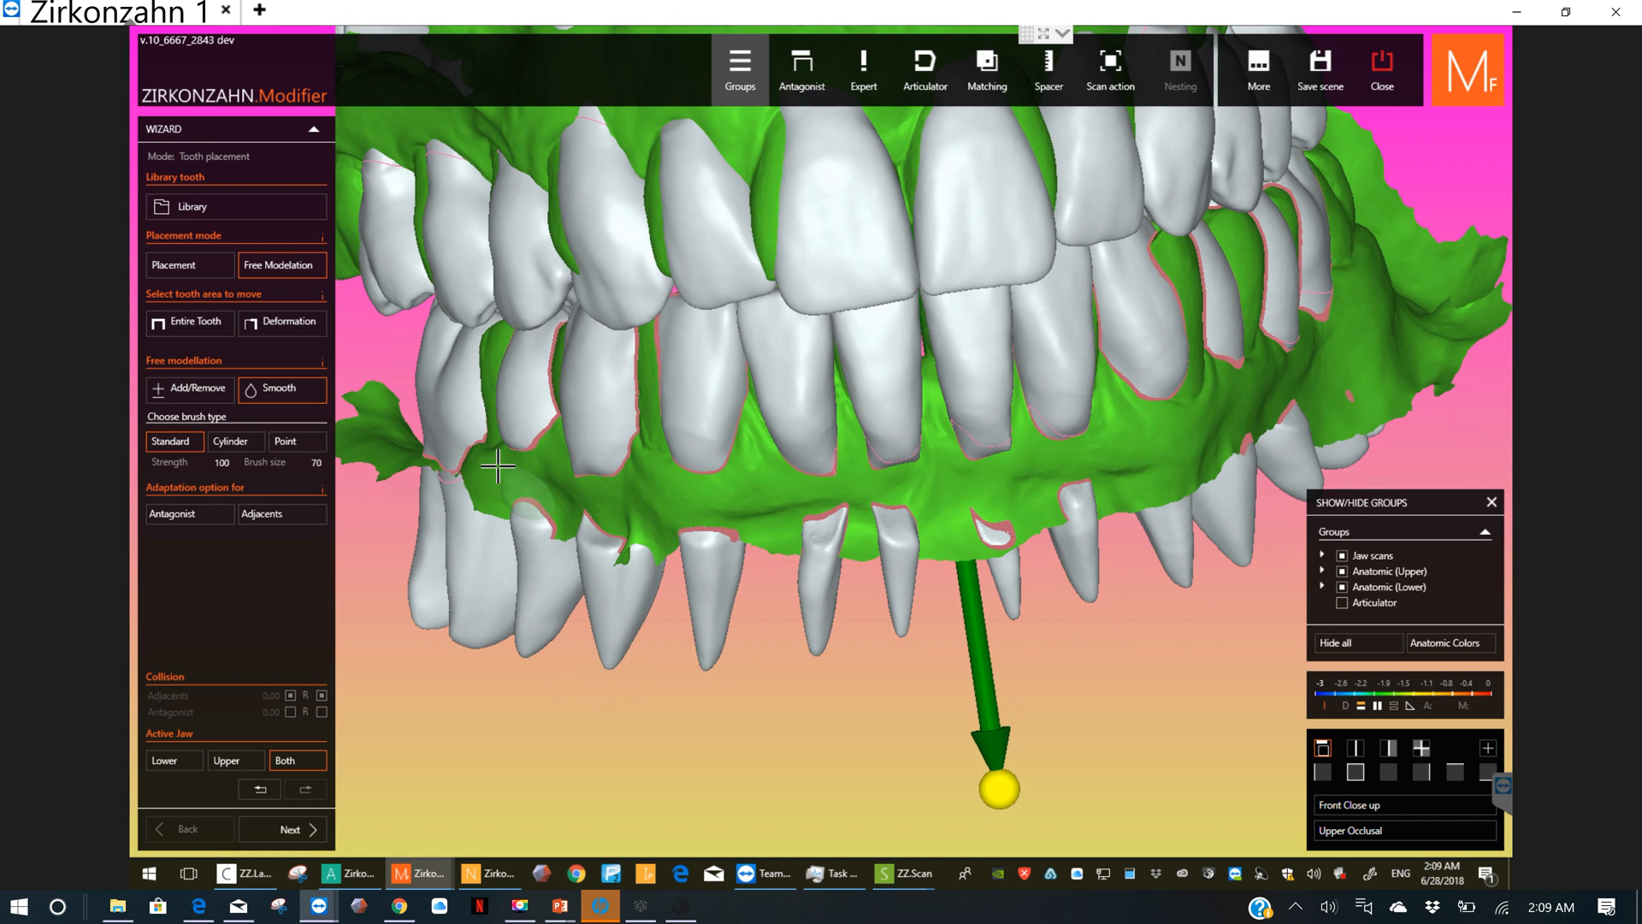
# Step: Smooth the necks of the upper teeth along the gum line, from the right premolars across to the left side
pyautogui.moveTo(527, 261); pyautogui.dragTo(459, 234, button='right')
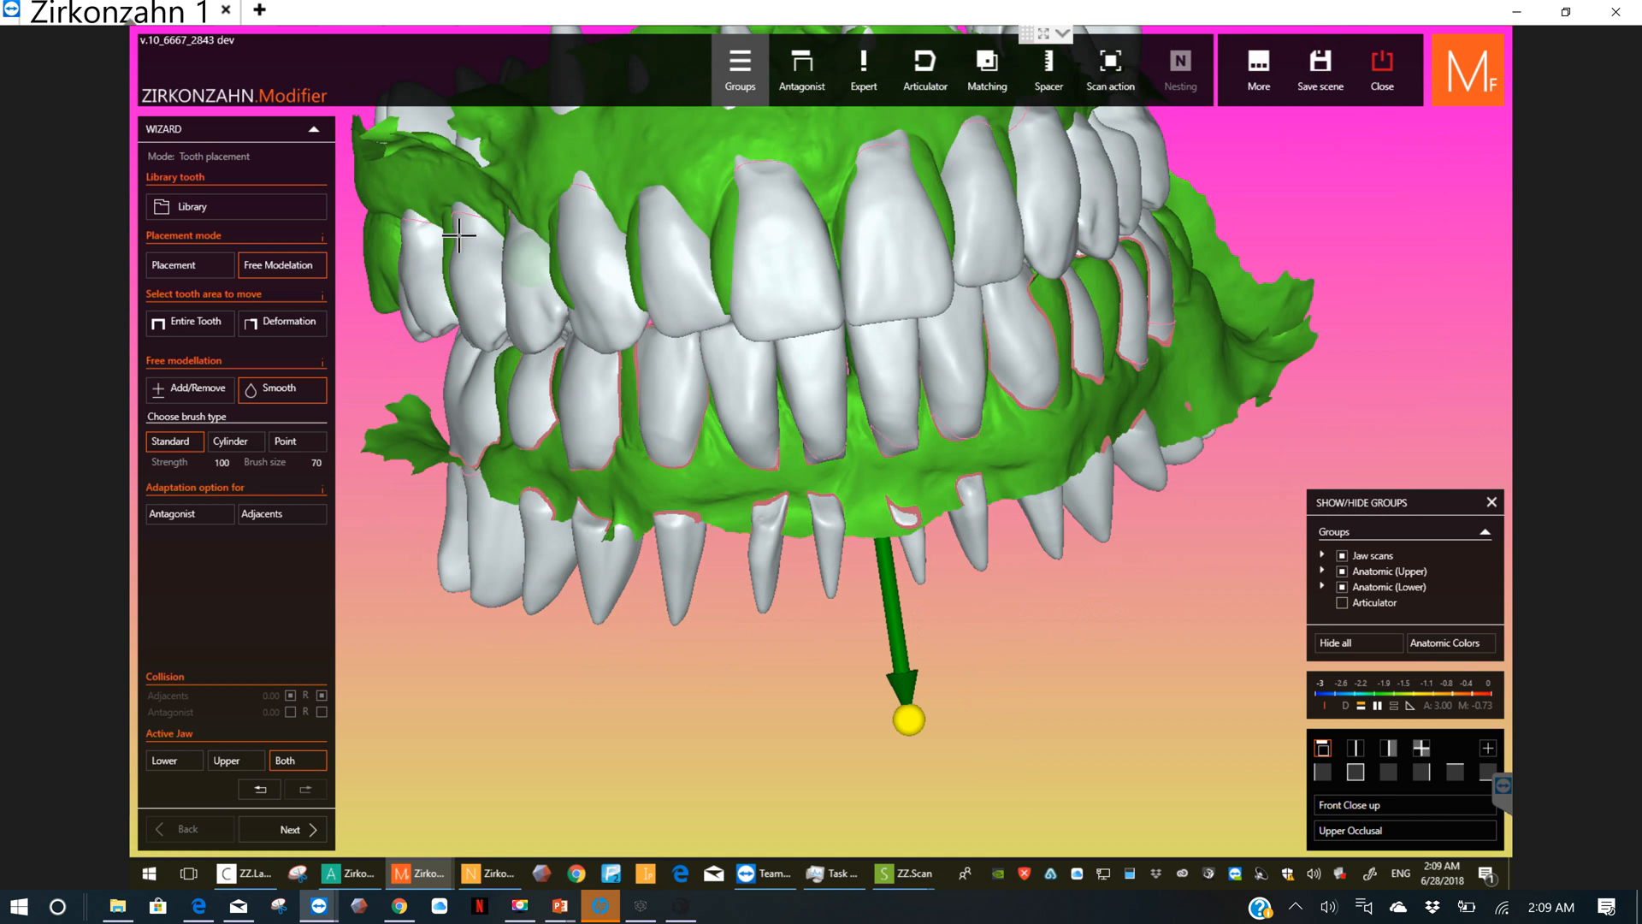
pyautogui.moveTo(537, 246); pyautogui.dragTo(540, 238, button='right')
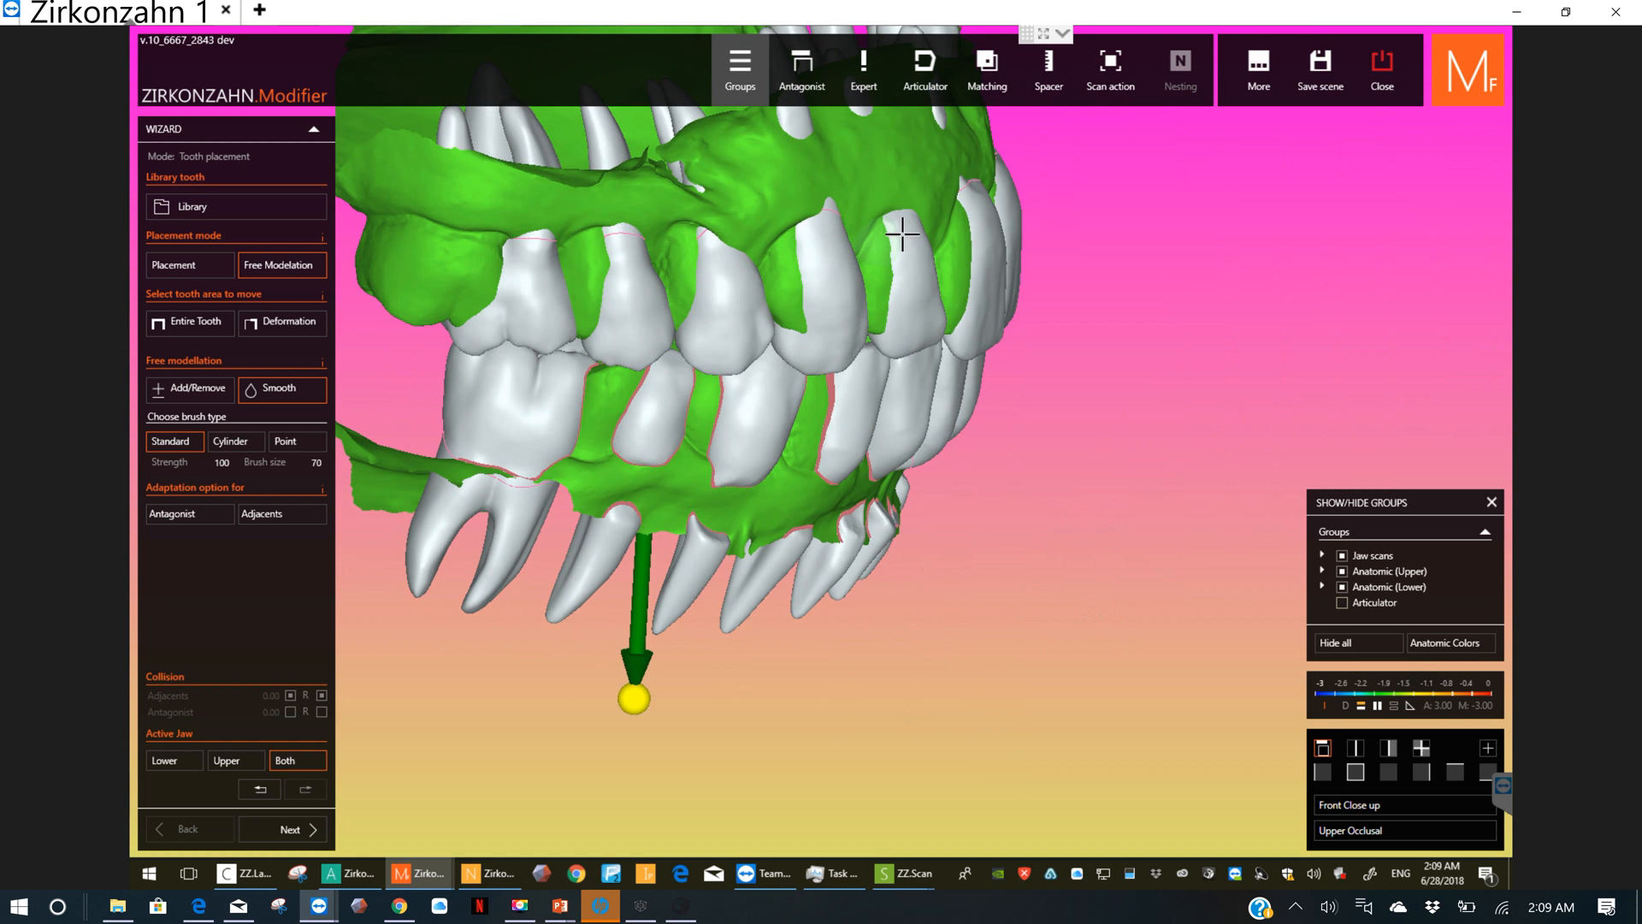
pyautogui.moveTo(903, 233)
pyautogui.mouseDown(button='right')
pyautogui.moveTo(830, 220)
pyautogui.moveTo(831, 193)
pyautogui.mouseUp(button='right')
pyautogui.moveTo(823, 181); pyautogui.dragTo(809, 179)
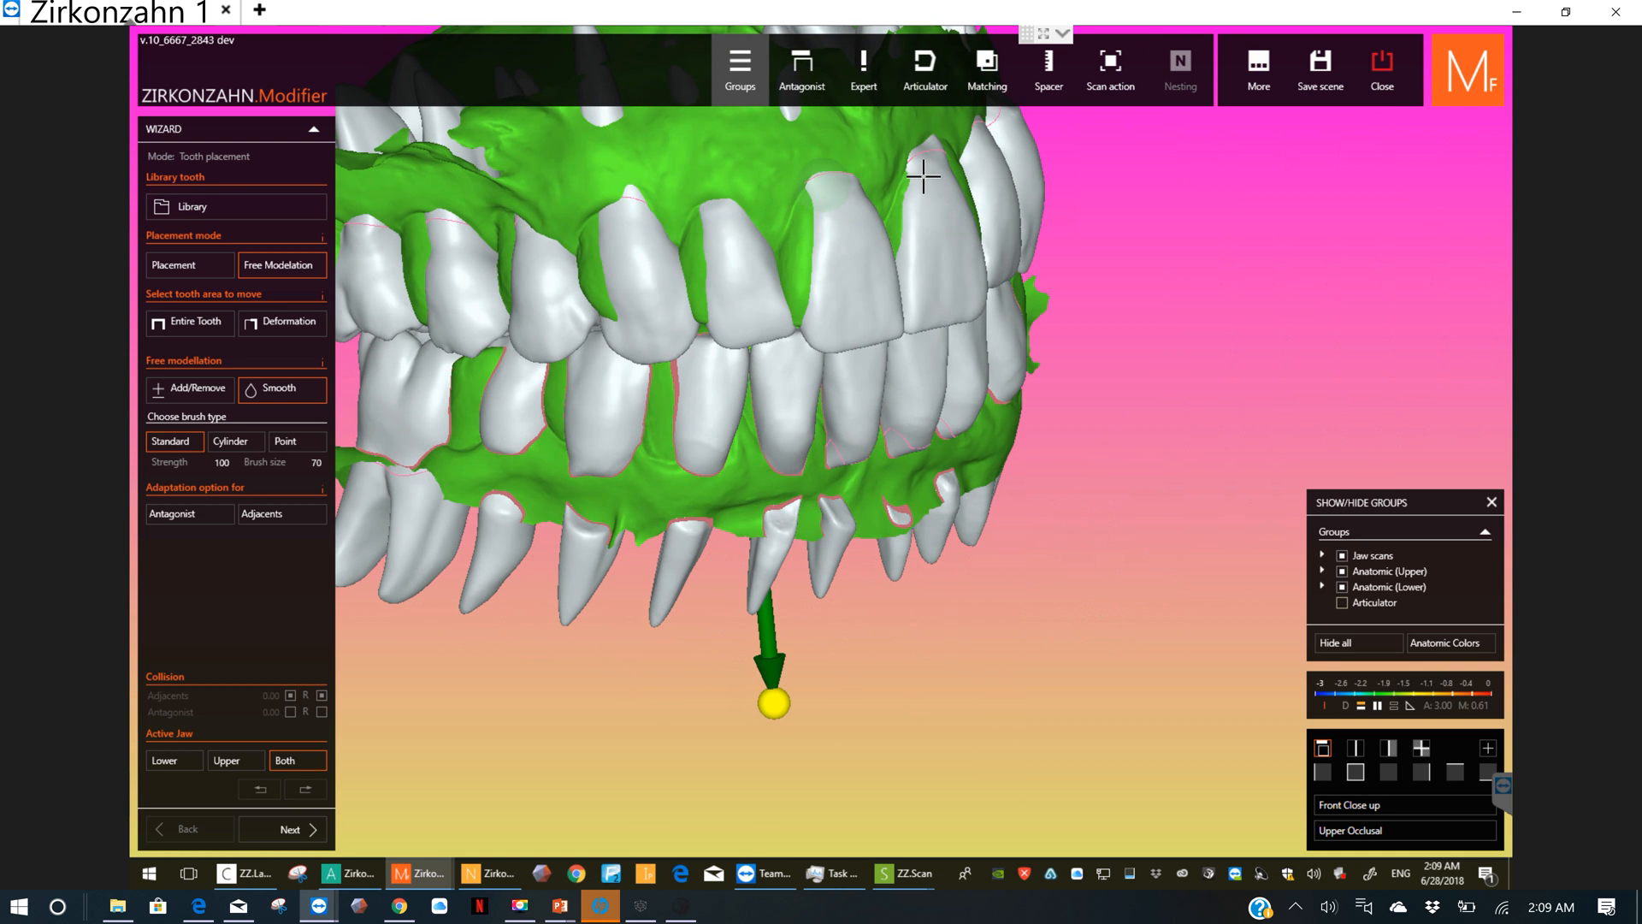
pyautogui.moveTo(925, 156)
pyautogui.mouseDown(button='right')
pyautogui.moveTo(955, 332)
pyautogui.moveTo(886, 343)
pyautogui.moveTo(998, 183)
pyautogui.moveTo(1074, 210)
pyautogui.mouseUp(button='right')
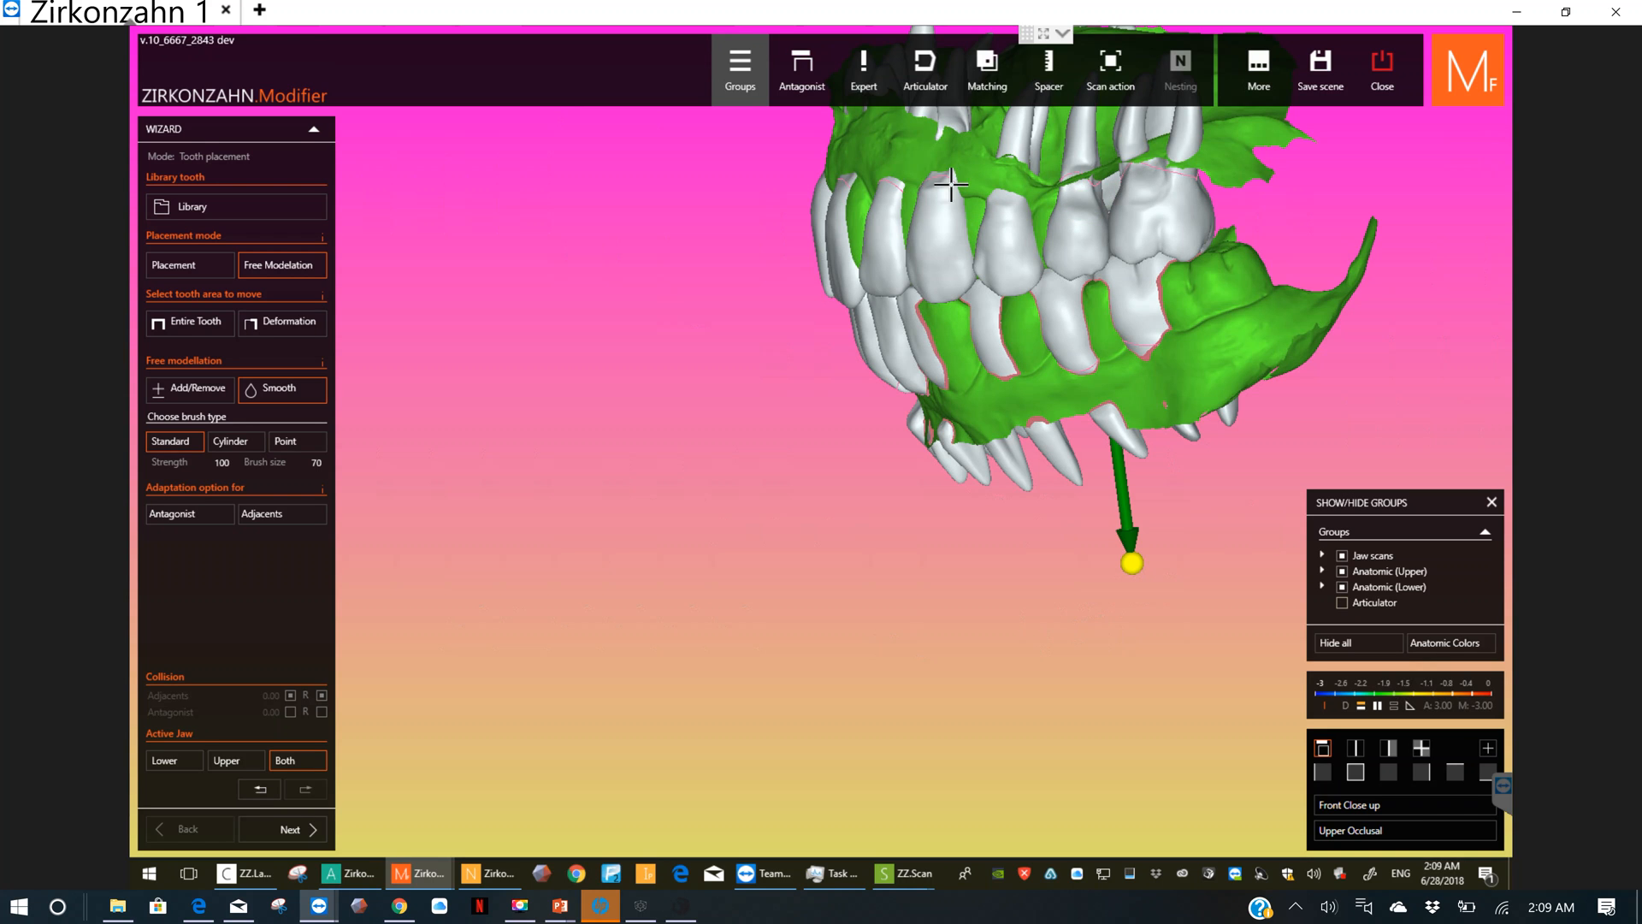
pyautogui.moveTo(950, 182); pyautogui.dragTo(925, 176)
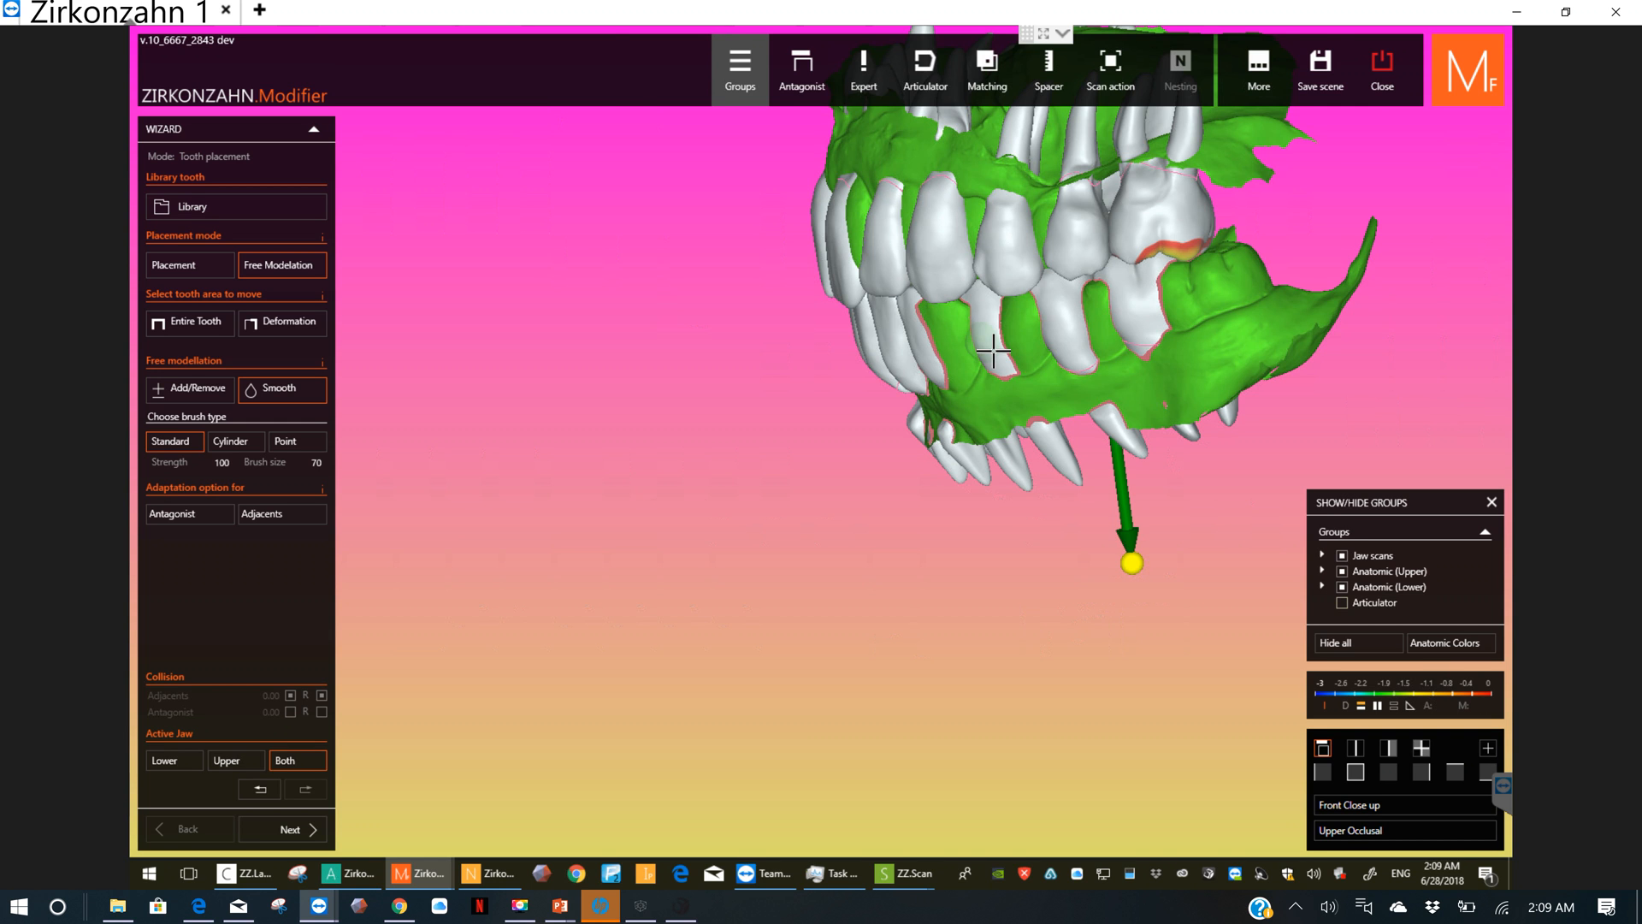
pyautogui.moveTo(994, 352); pyautogui.dragTo(1065, 367, button='right')
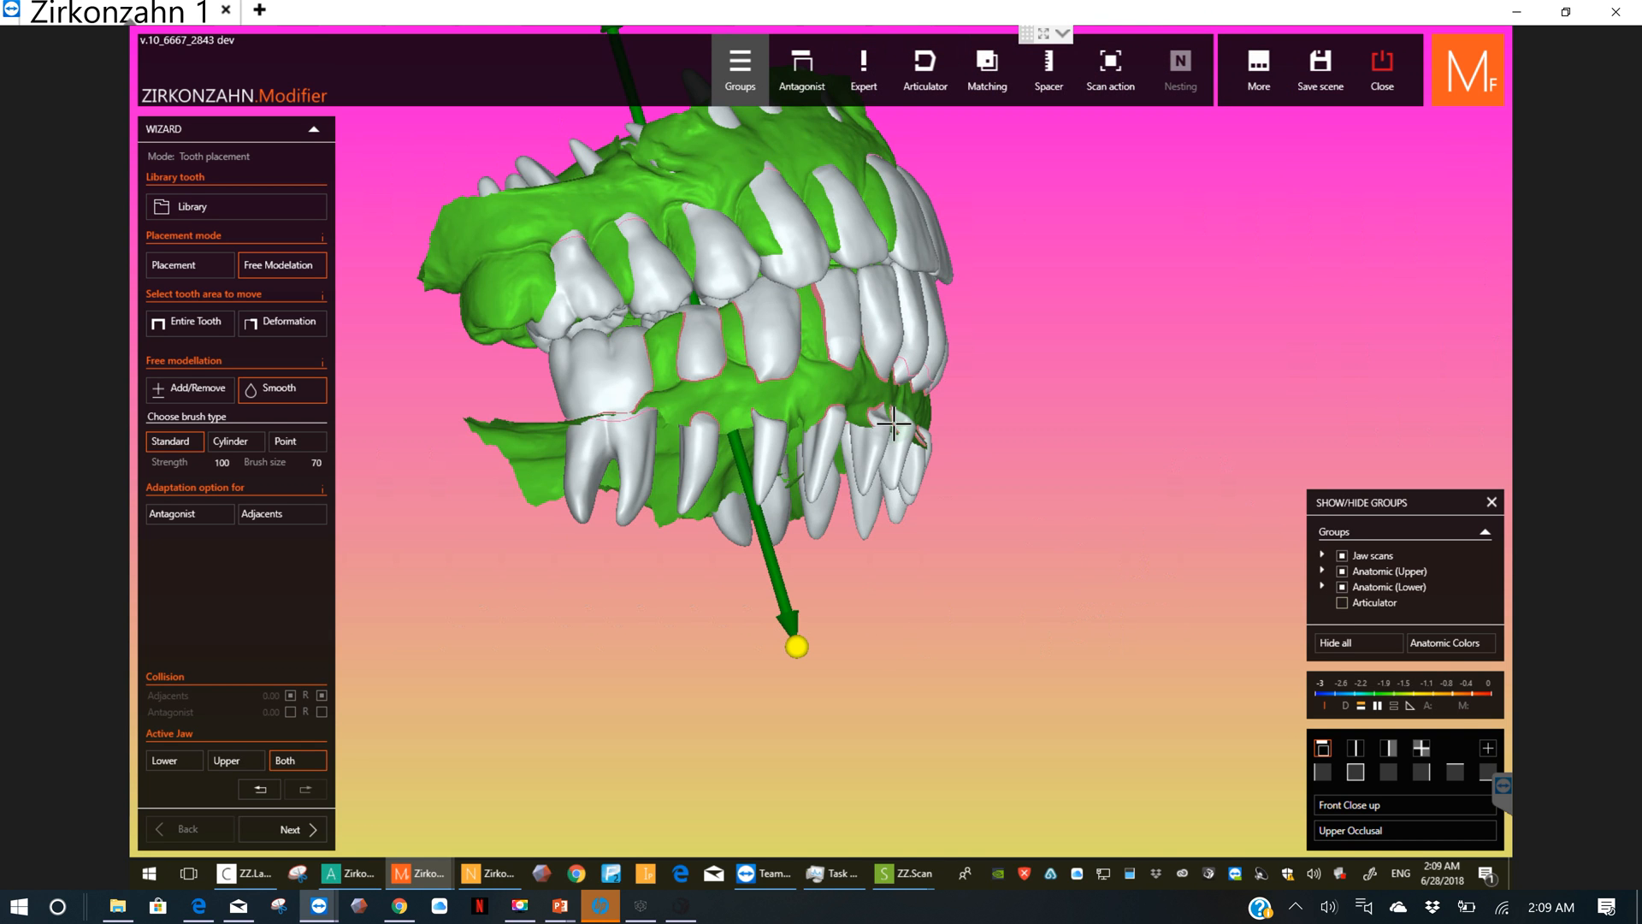
pyautogui.moveTo(893, 423); pyautogui.dragTo(870, 449, button='right')
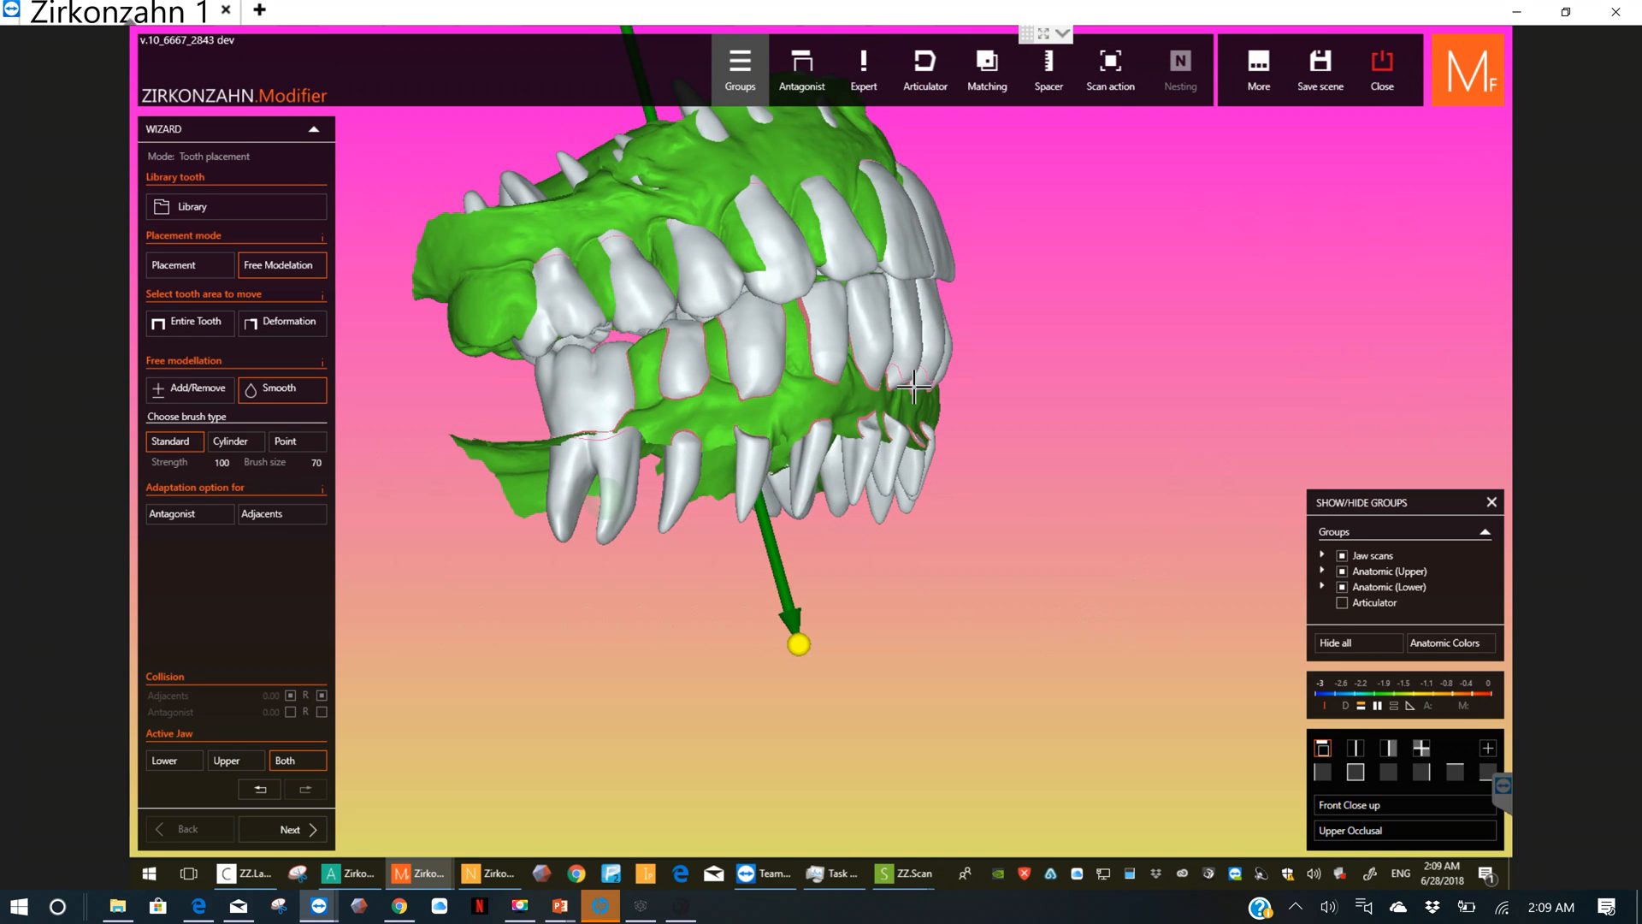
pyautogui.moveTo(912, 390); pyautogui.dragTo(765, 385, button='right')
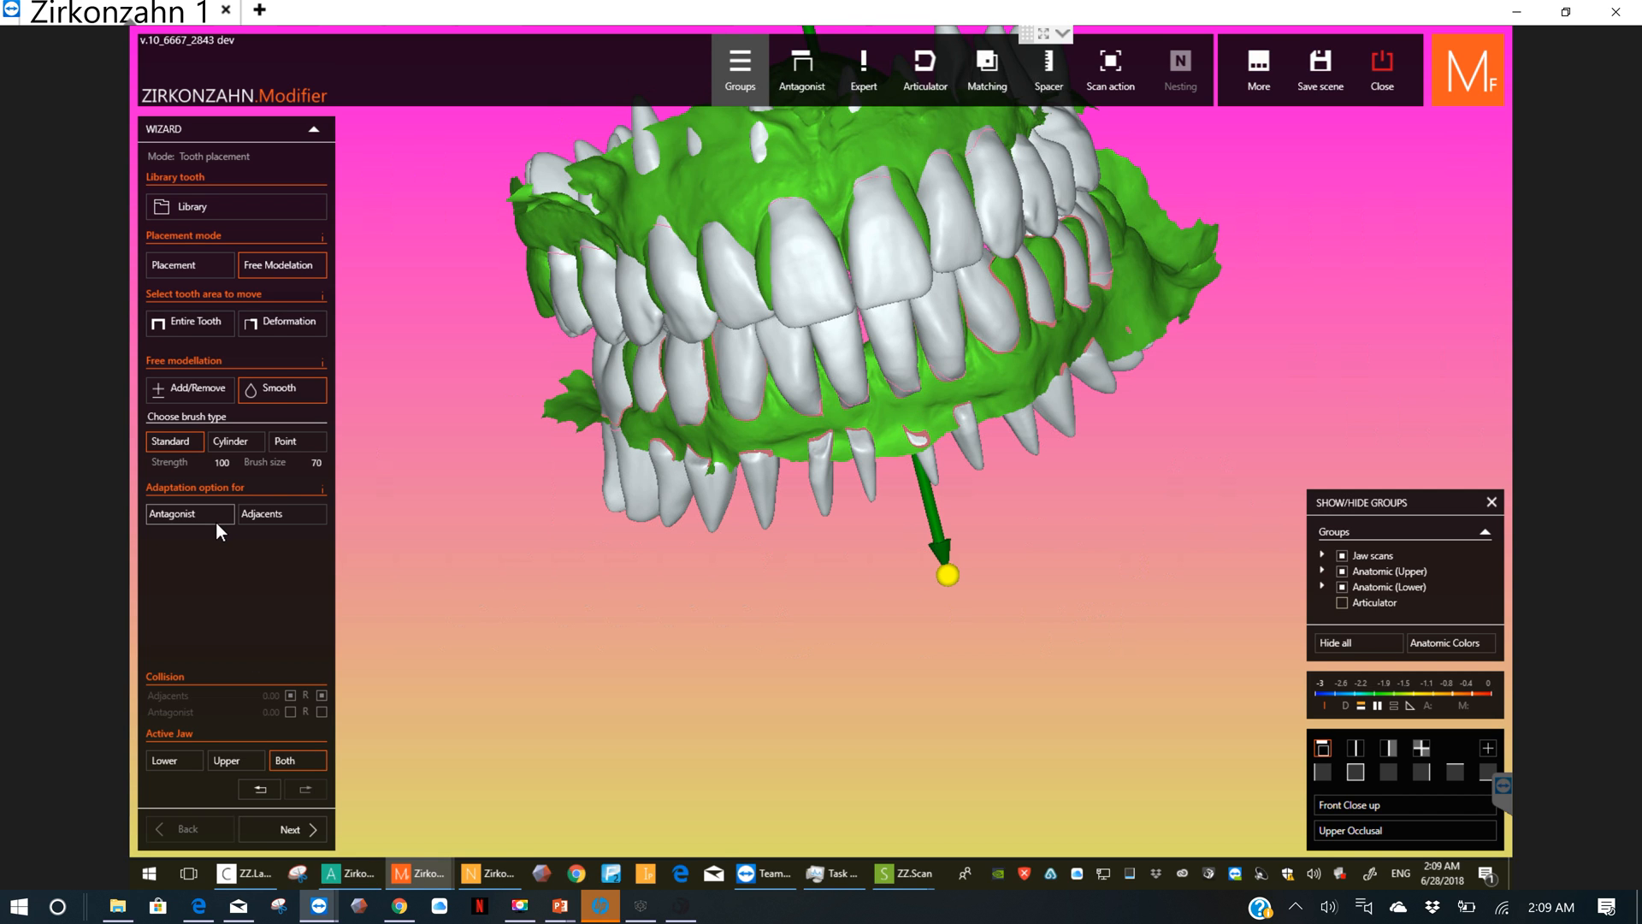
# Step: Finish the tooth placement, check the setup from both sides, and choose Prosthesis as the construction type
pyautogui.click(295, 830)
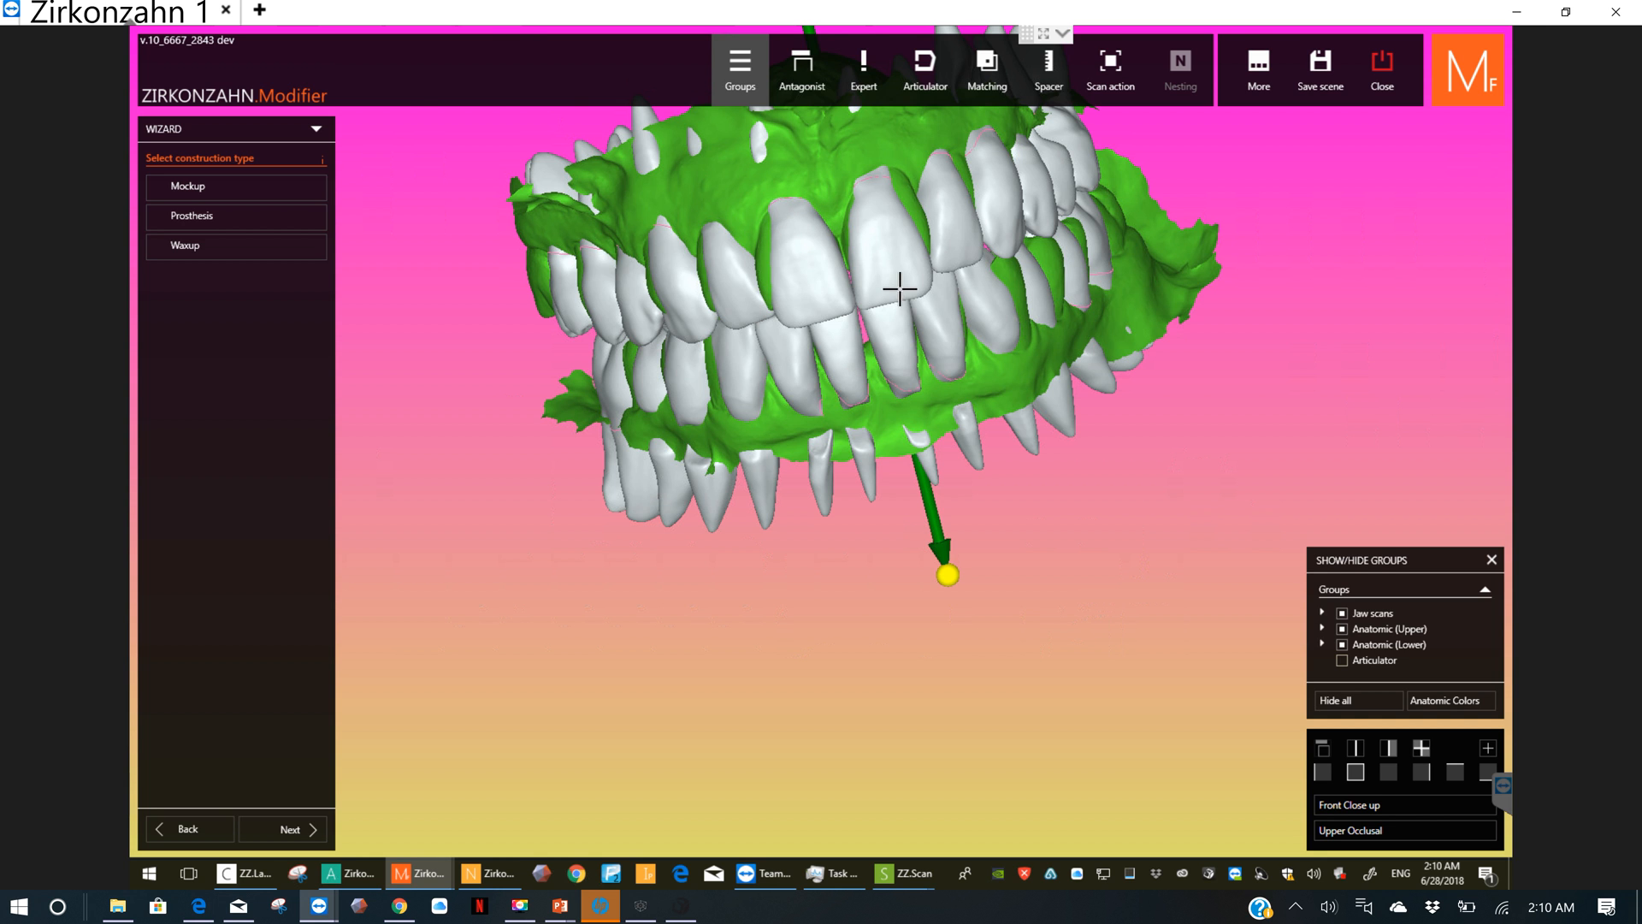
pyautogui.scroll(3, 898, 285)
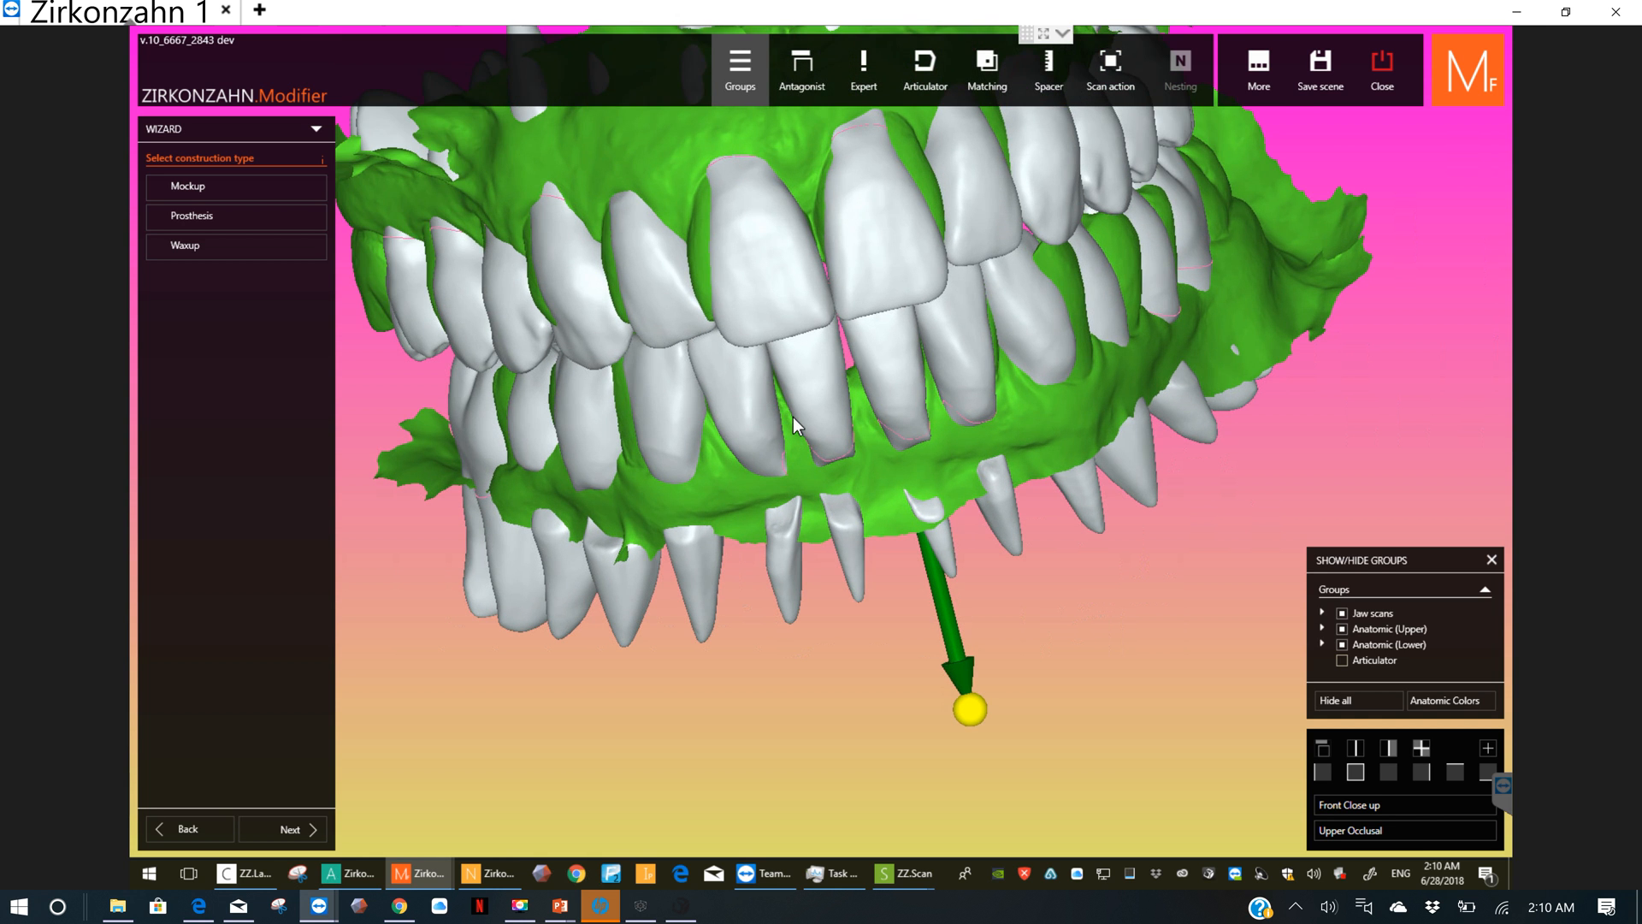
pyautogui.moveTo(793, 418)
pyautogui.mouseDown(button='right')
pyautogui.moveTo(762, 454)
pyautogui.moveTo(767, 429)
pyautogui.mouseUp(button='right')
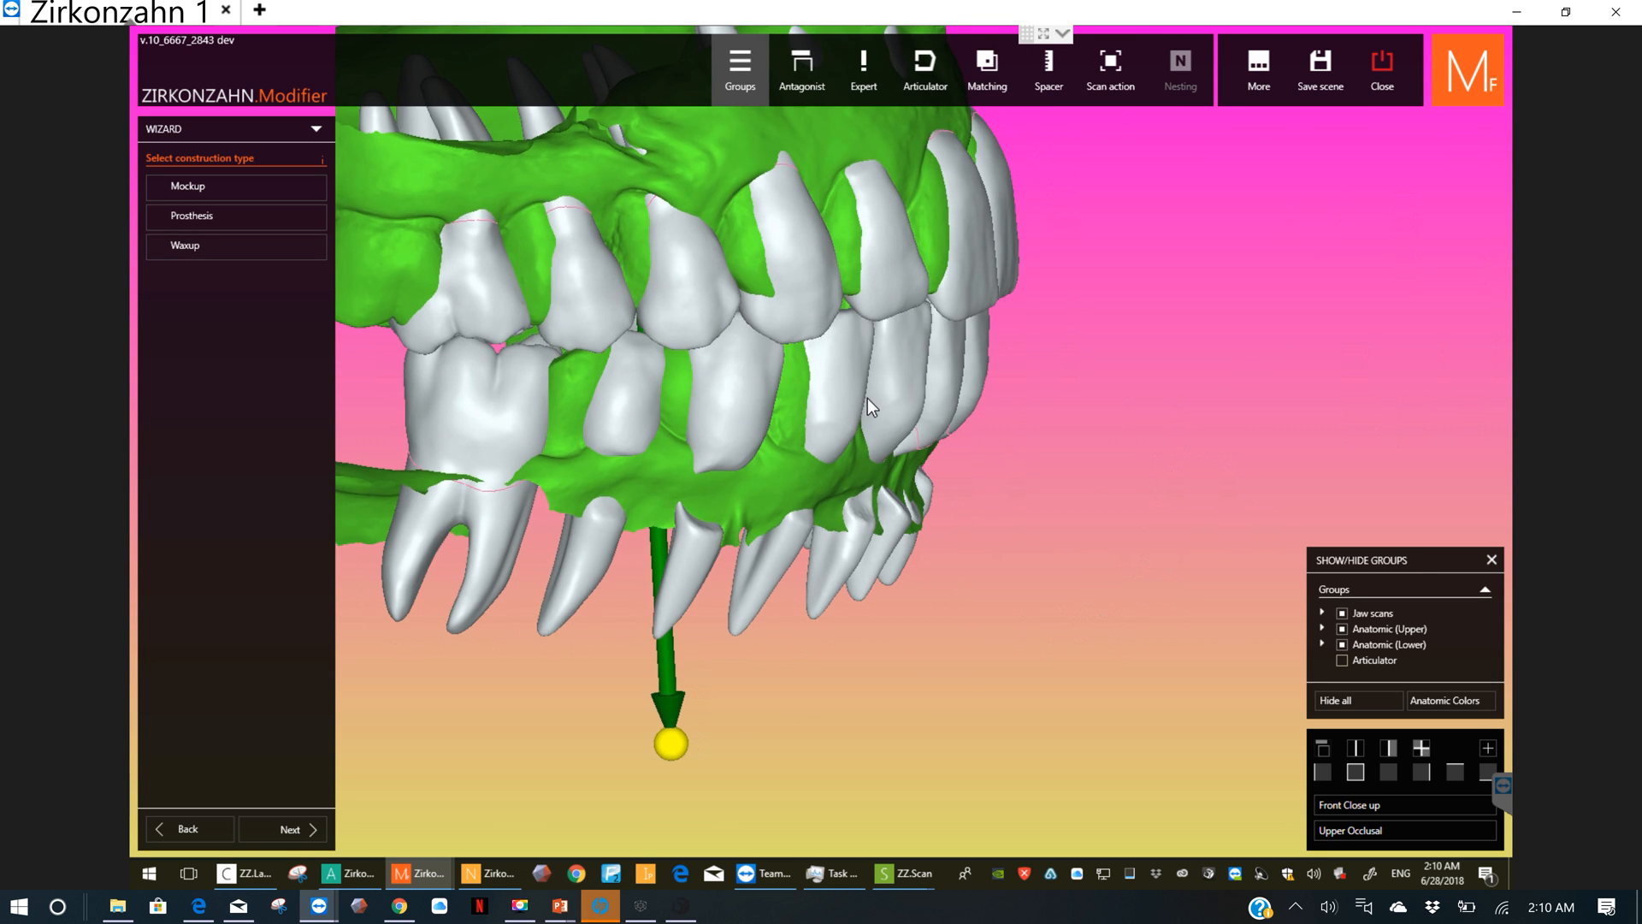
pyautogui.moveTo(881, 400); pyautogui.dragTo(899, 207, button='right')
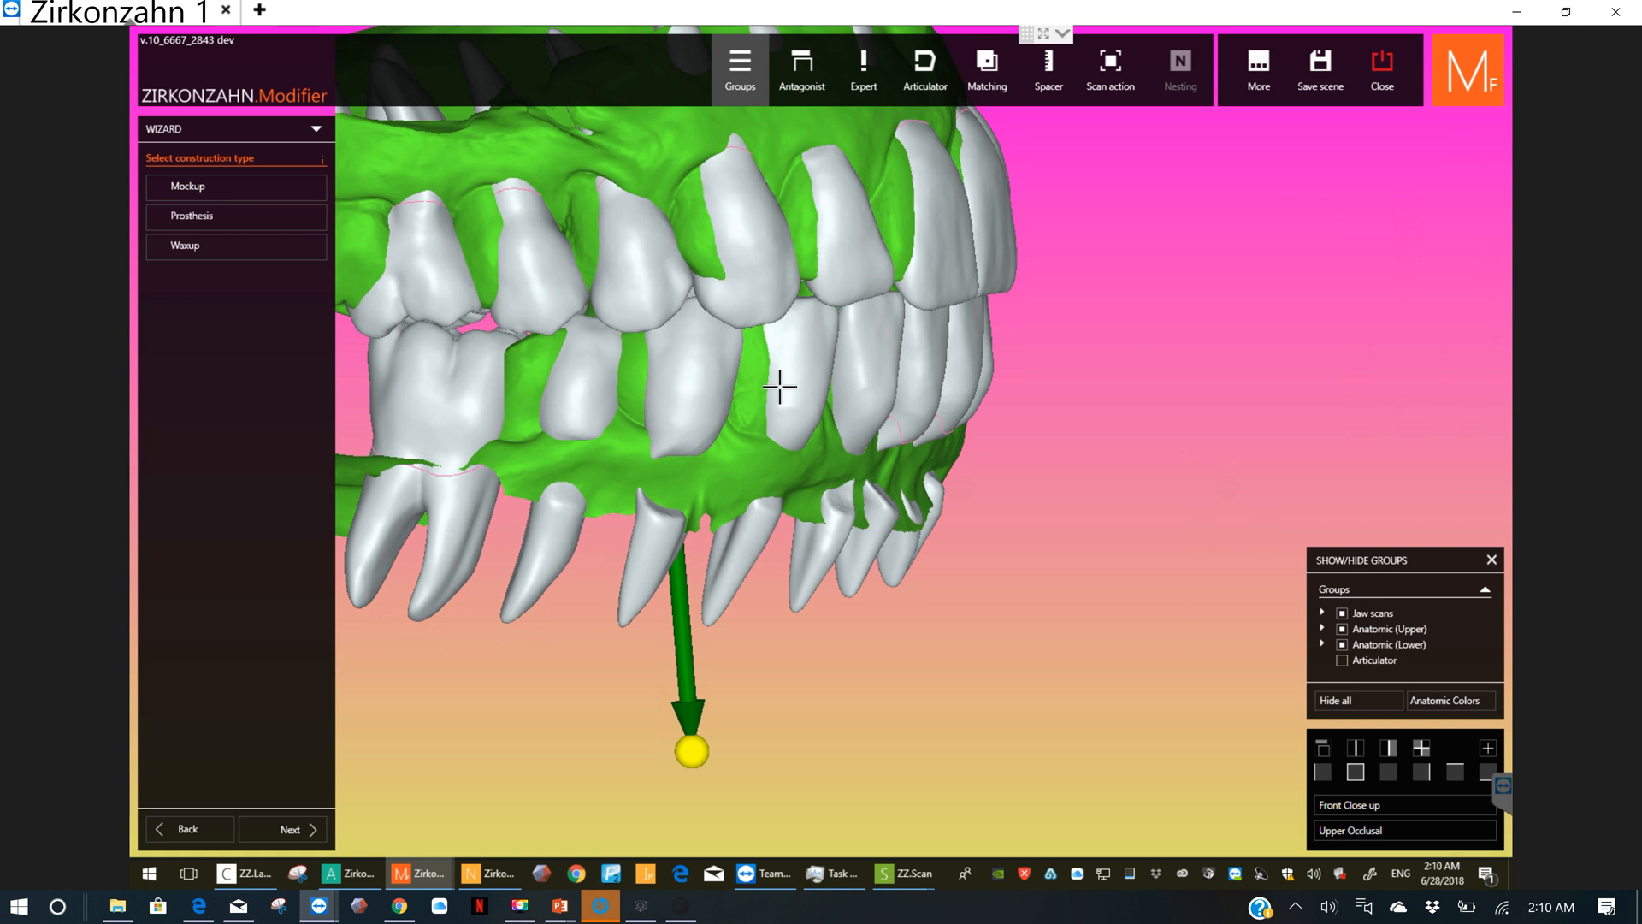
pyautogui.moveTo(770, 385); pyautogui.dragTo(880, 316, button='right')
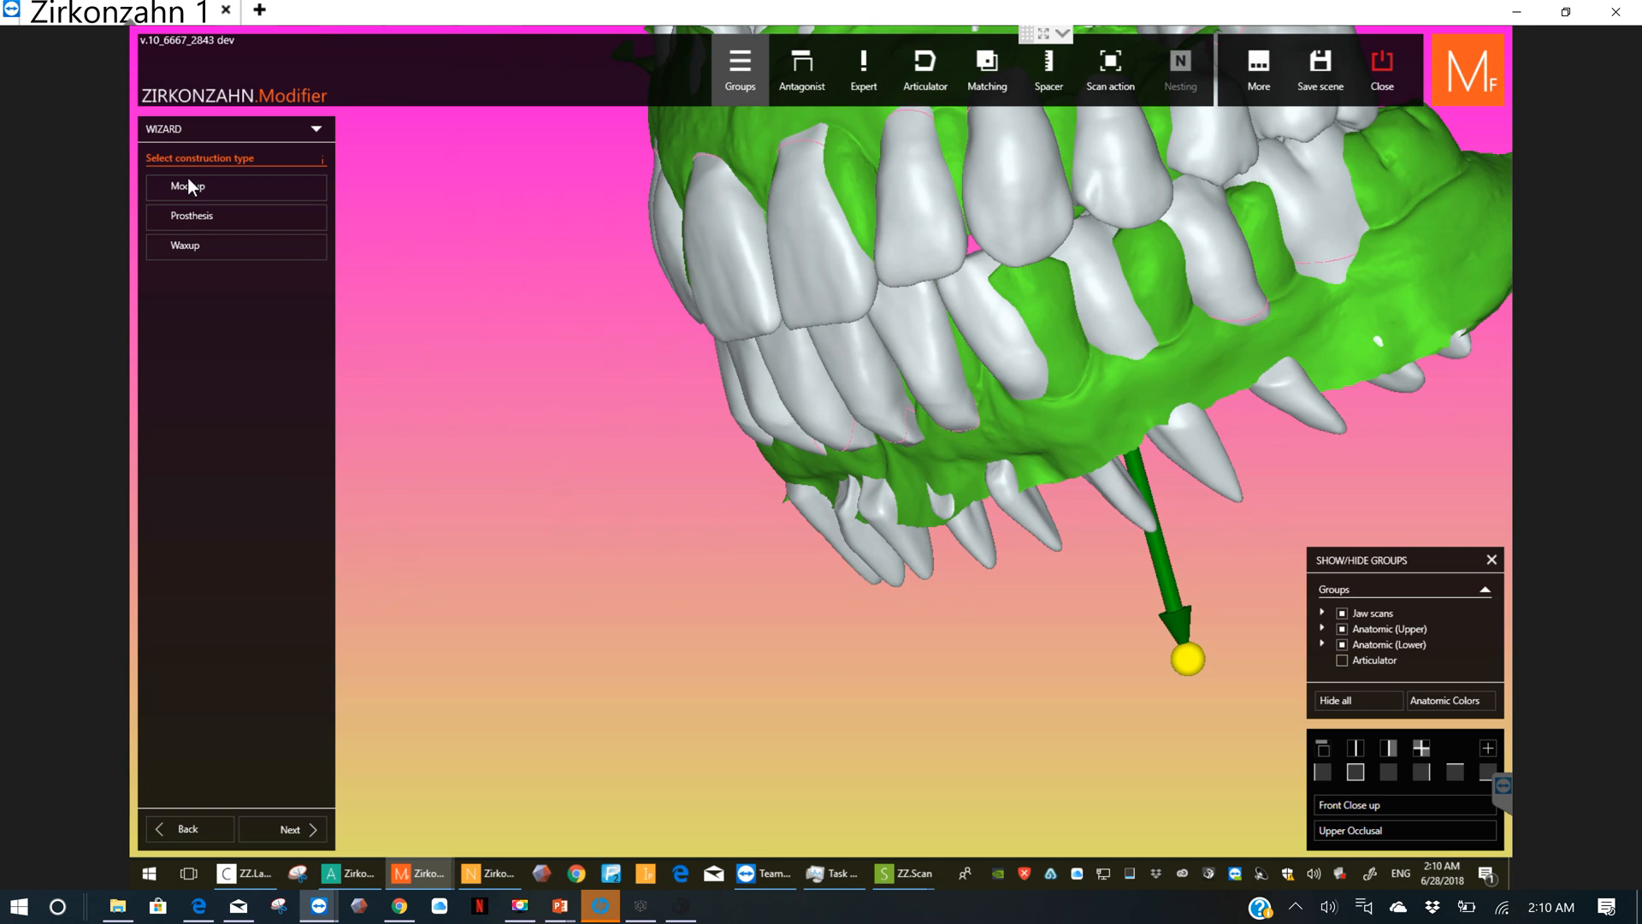
pyautogui.click(187, 212)
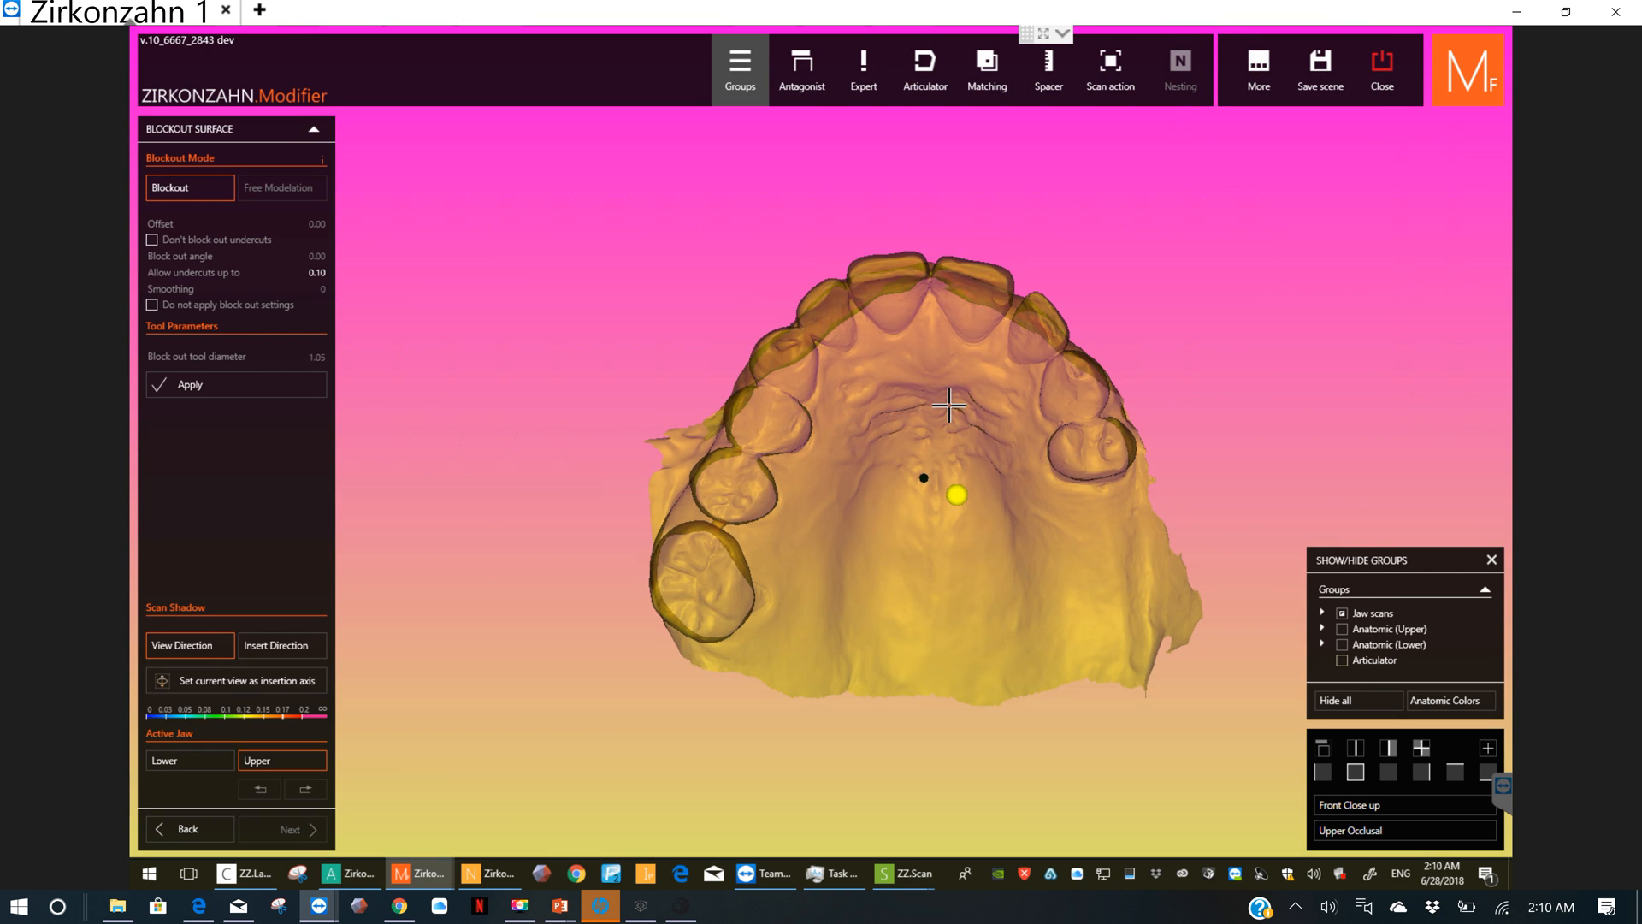
# Step: Tilt the upper jaw scan towards the front teeth to find an insertion direction and set that view as the insertion axis
pyautogui.moveTo(949, 414); pyautogui.dragTo(792, 394, button='right')
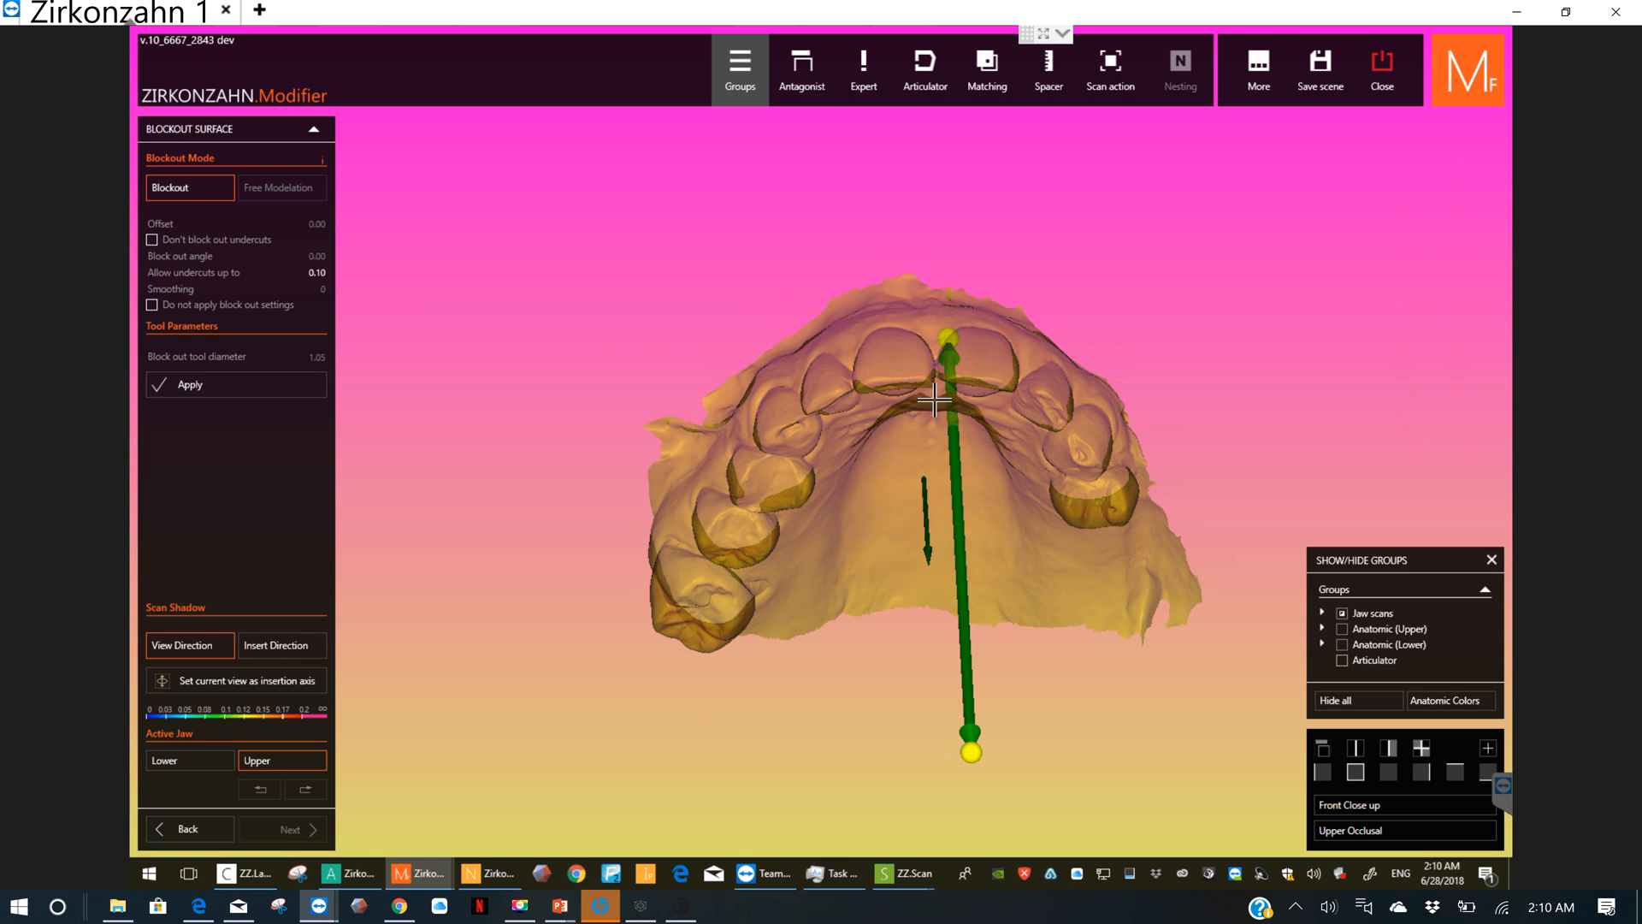
pyautogui.moveTo(898, 370); pyautogui.dragTo(901, 363, button='right')
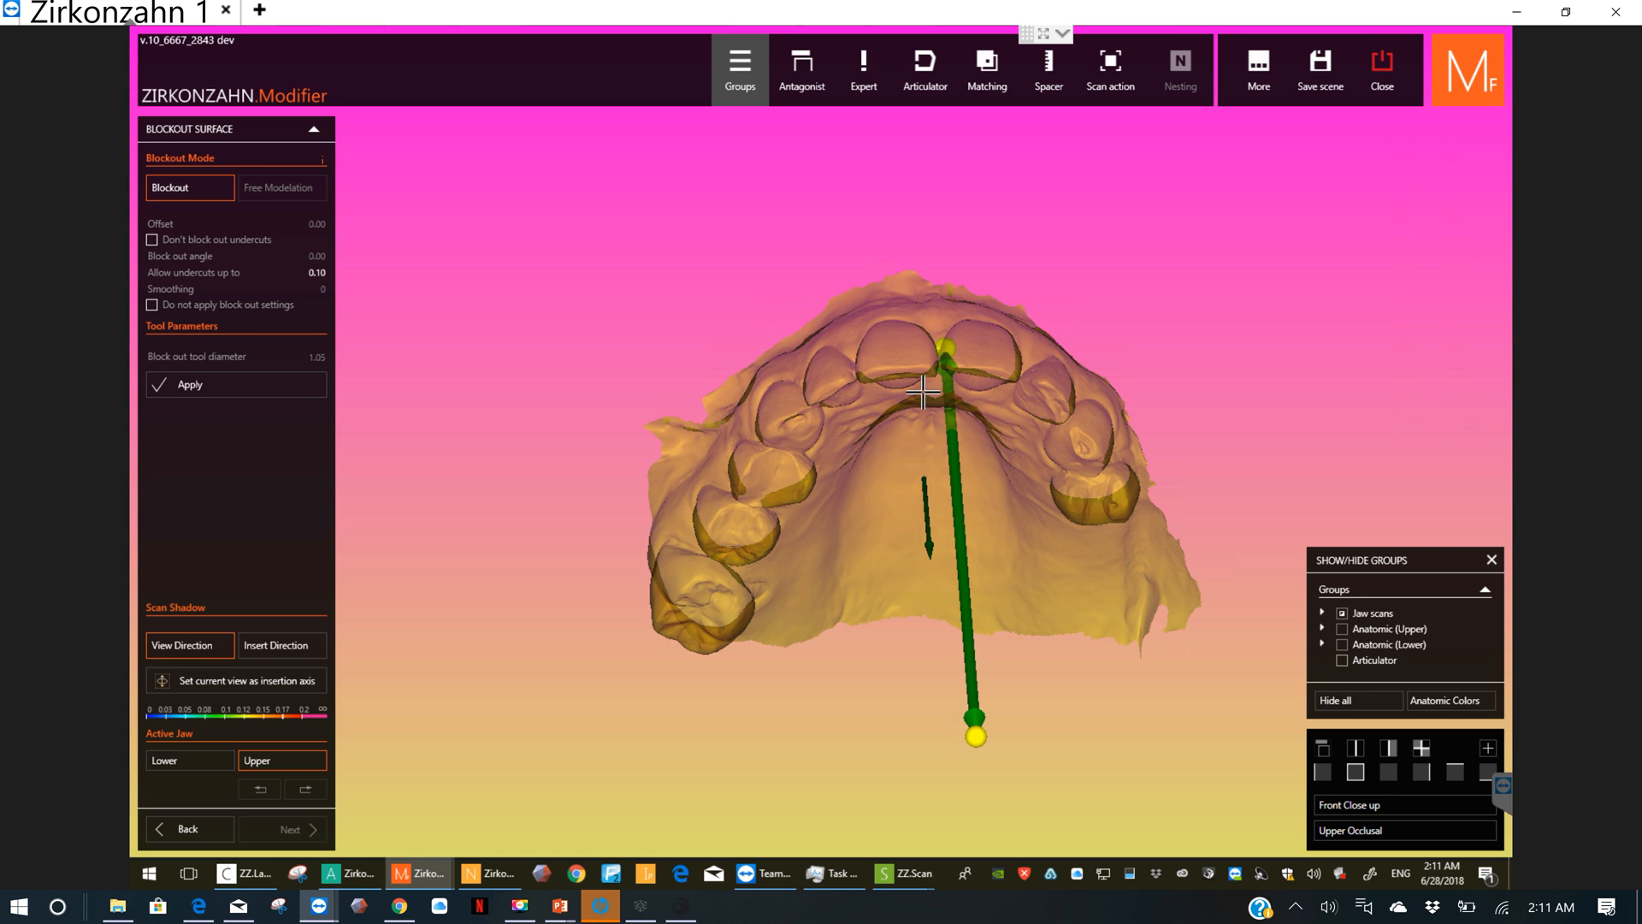
pyautogui.moveTo(924, 388); pyautogui.dragTo(989, 317, button='right')
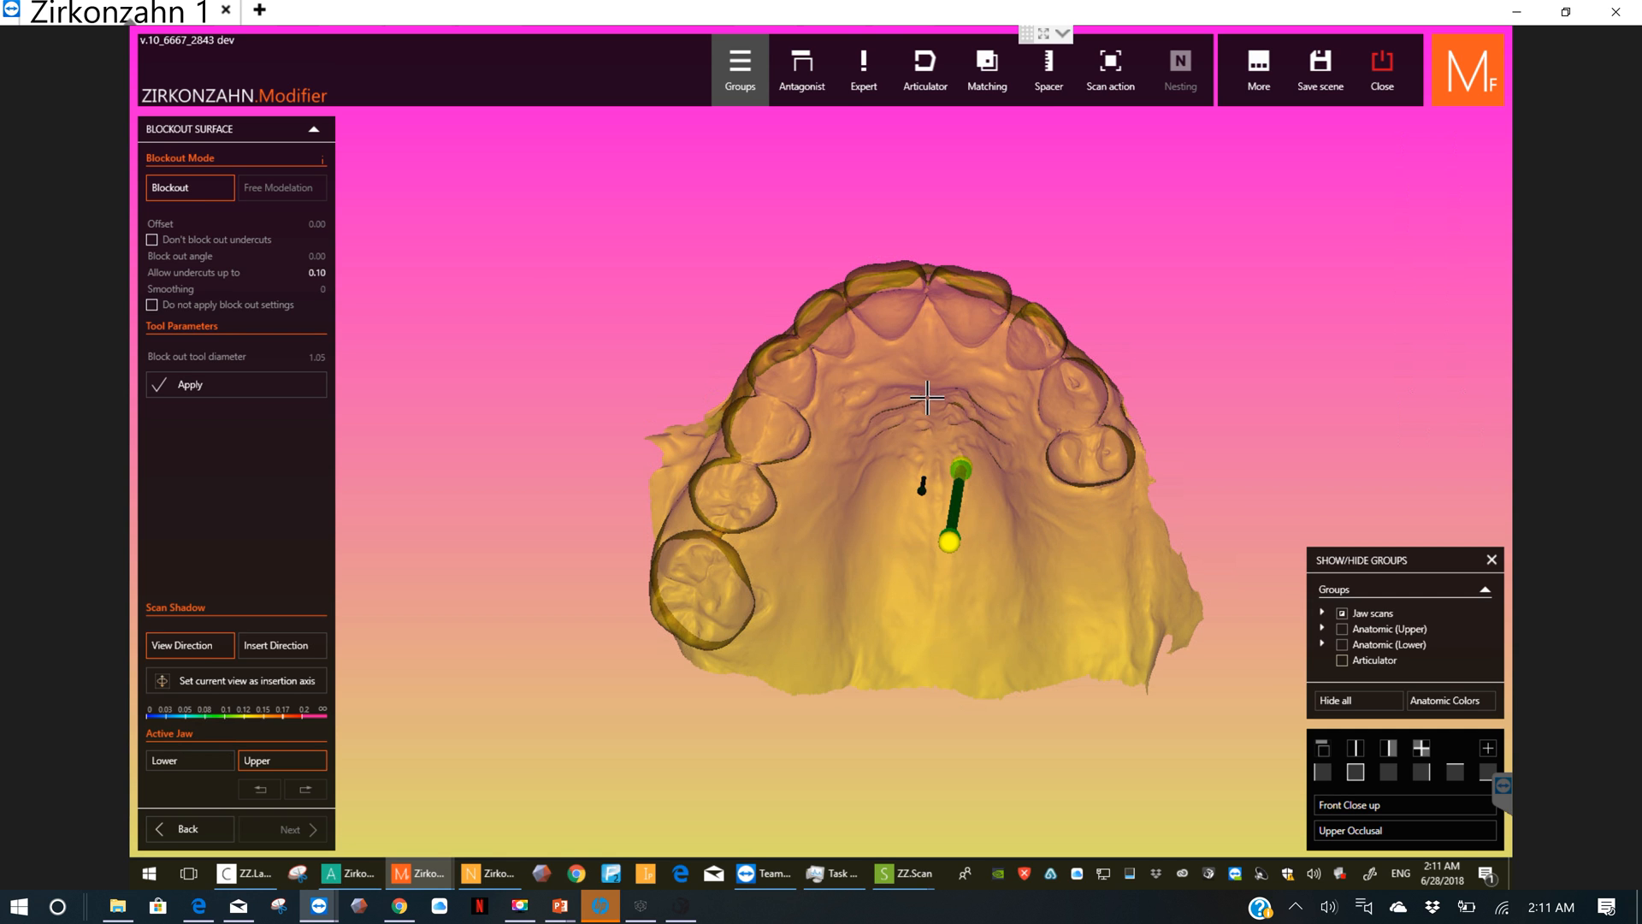
pyautogui.moveTo(926, 414); pyautogui.dragTo(691, 518, button='right')
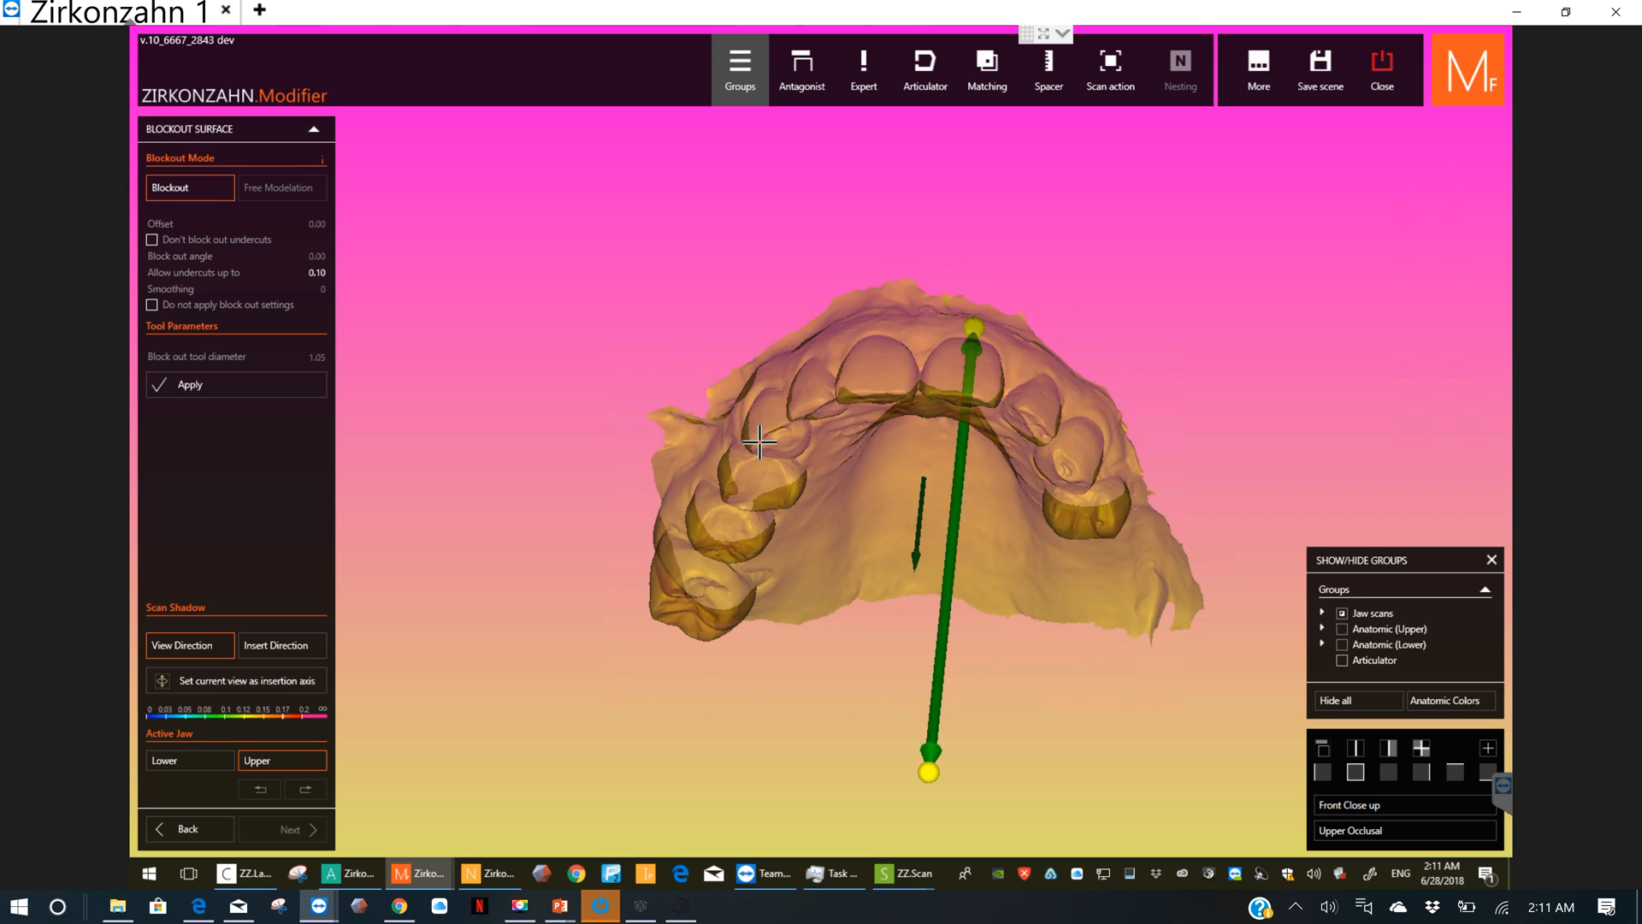
pyautogui.moveTo(948, 388); pyautogui.dragTo(990, 380, button='right')
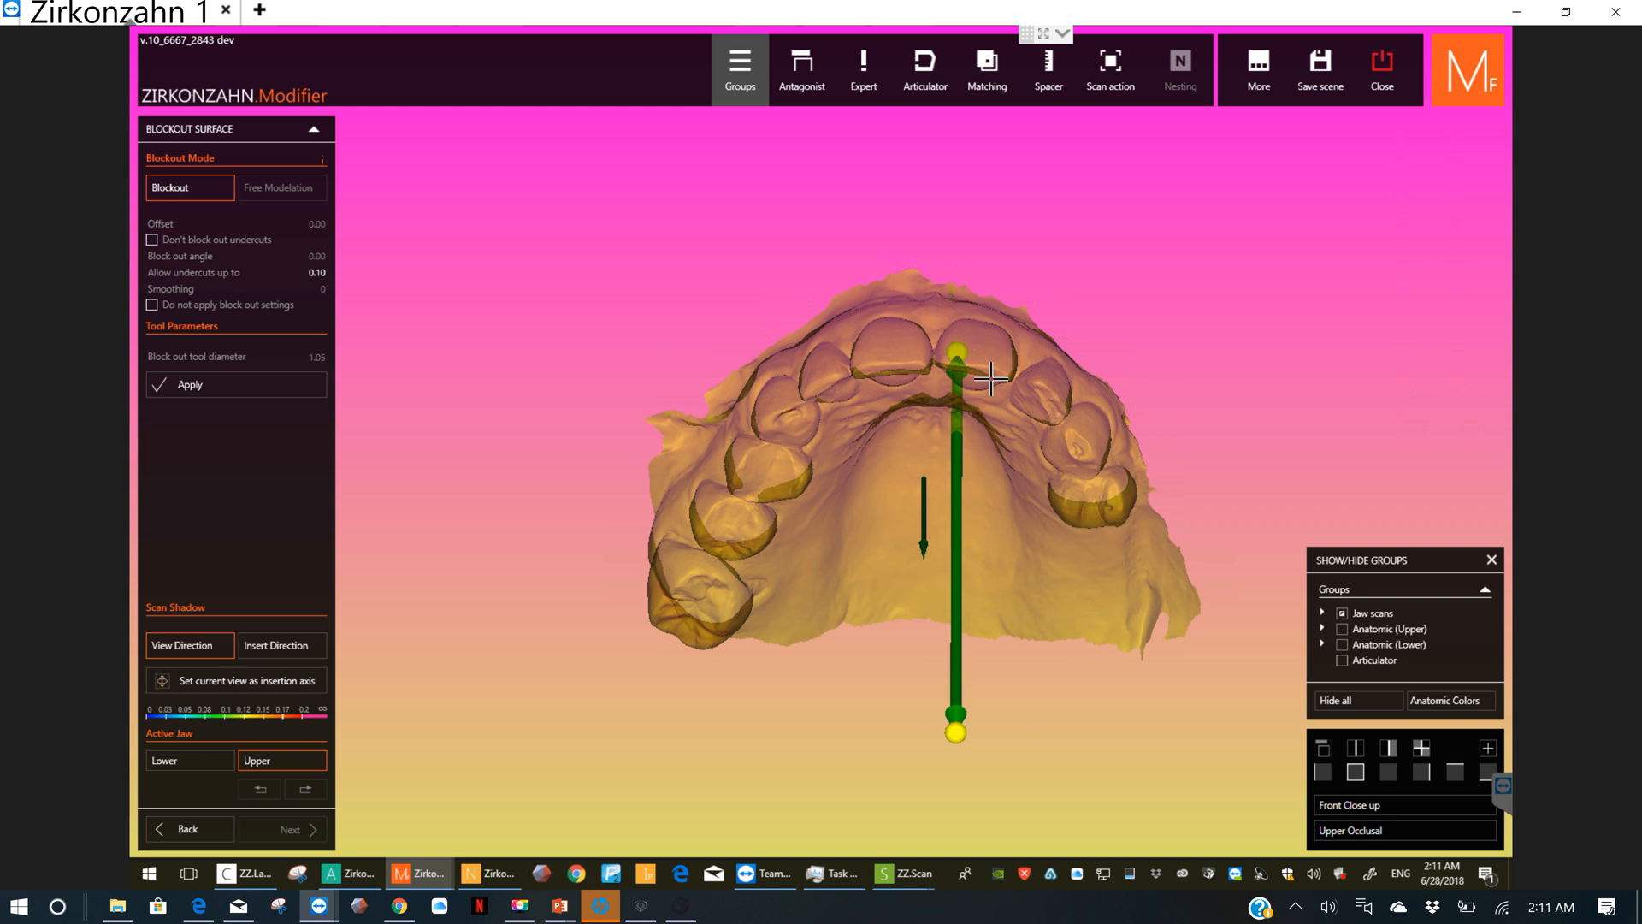
pyautogui.moveTo(991, 379); pyautogui.dragTo(990, 374, button='right')
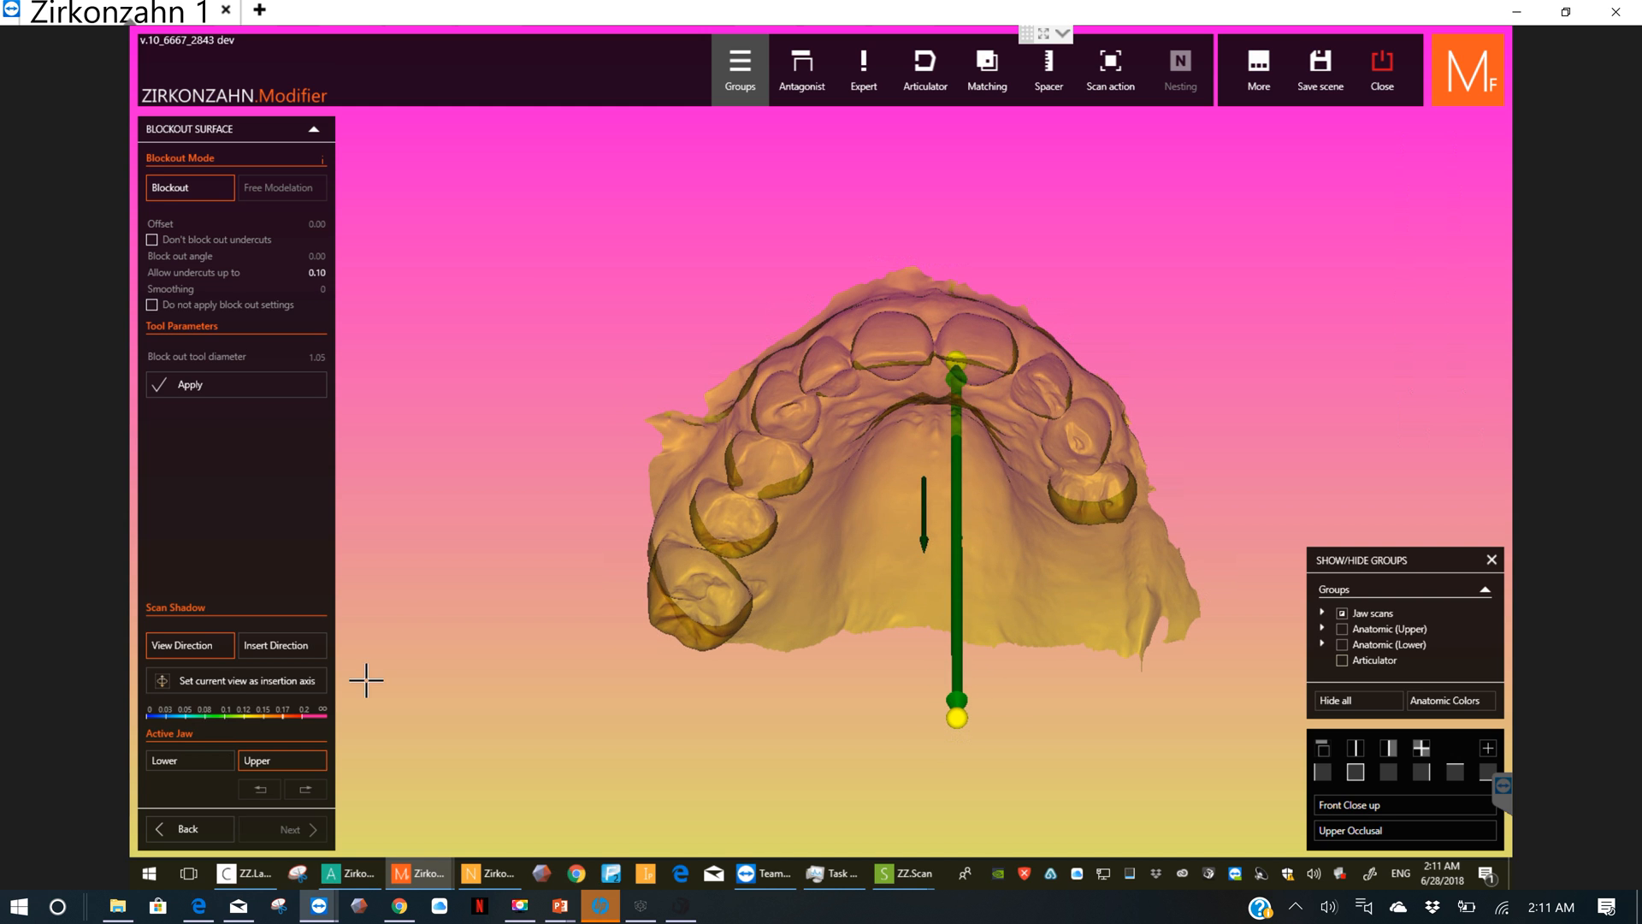
pyautogui.click(285, 683)
# Step: Apply the block-out to the upper jaw scan
pyautogui.click(171, 259)
pyautogui.moveTo(173, 259); pyautogui.dragTo(171, 259)
pyautogui.click(183, 384)
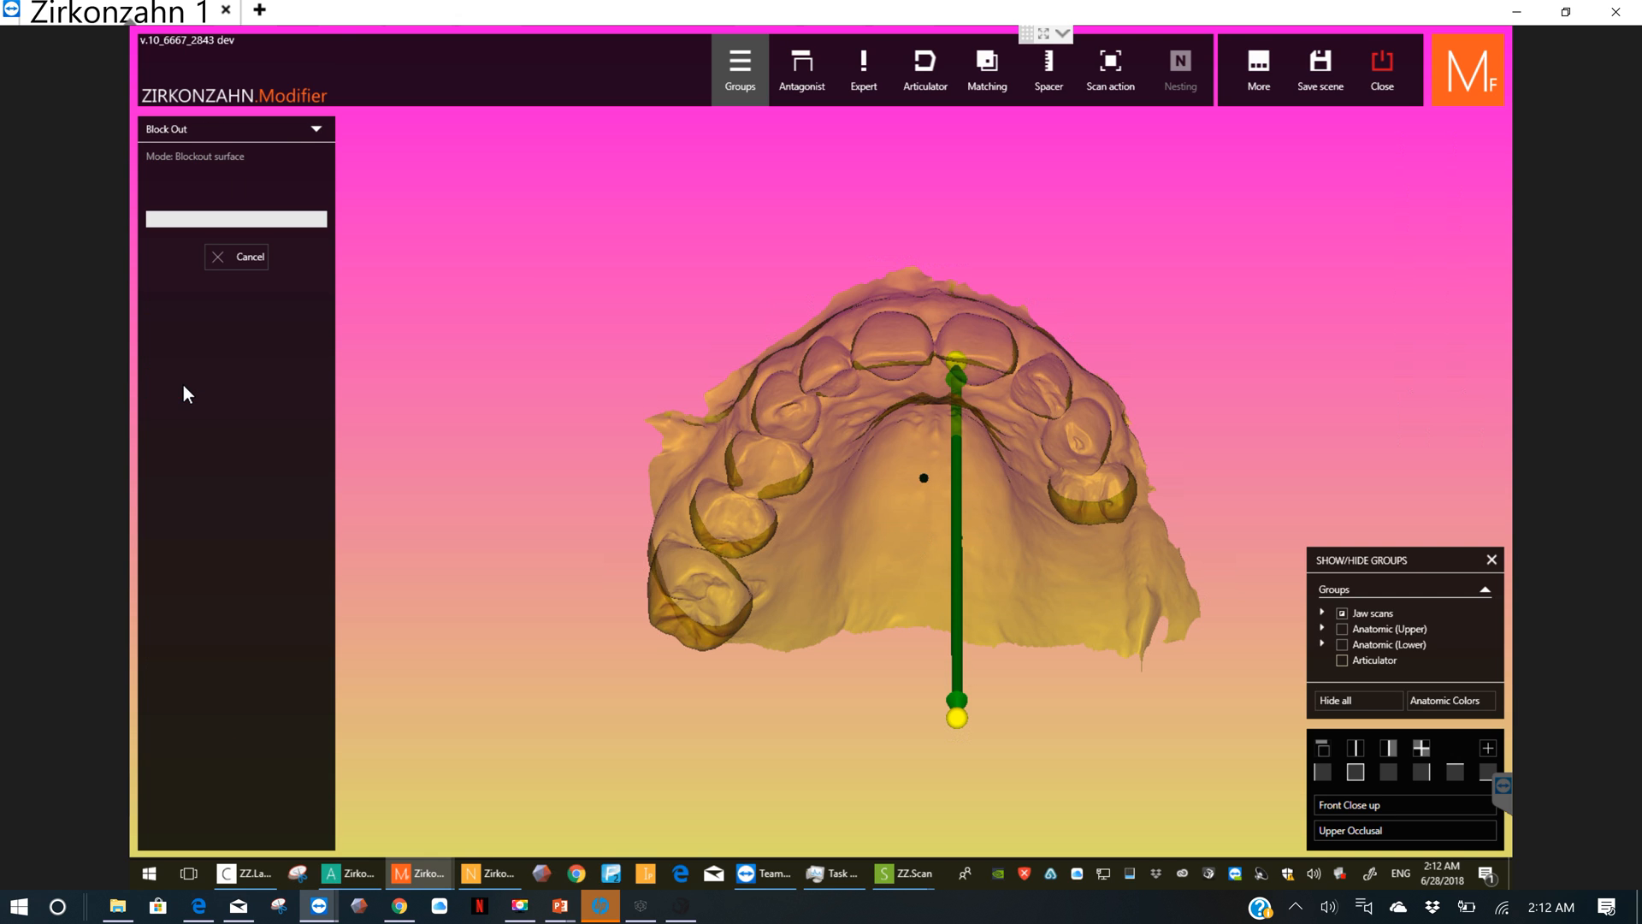
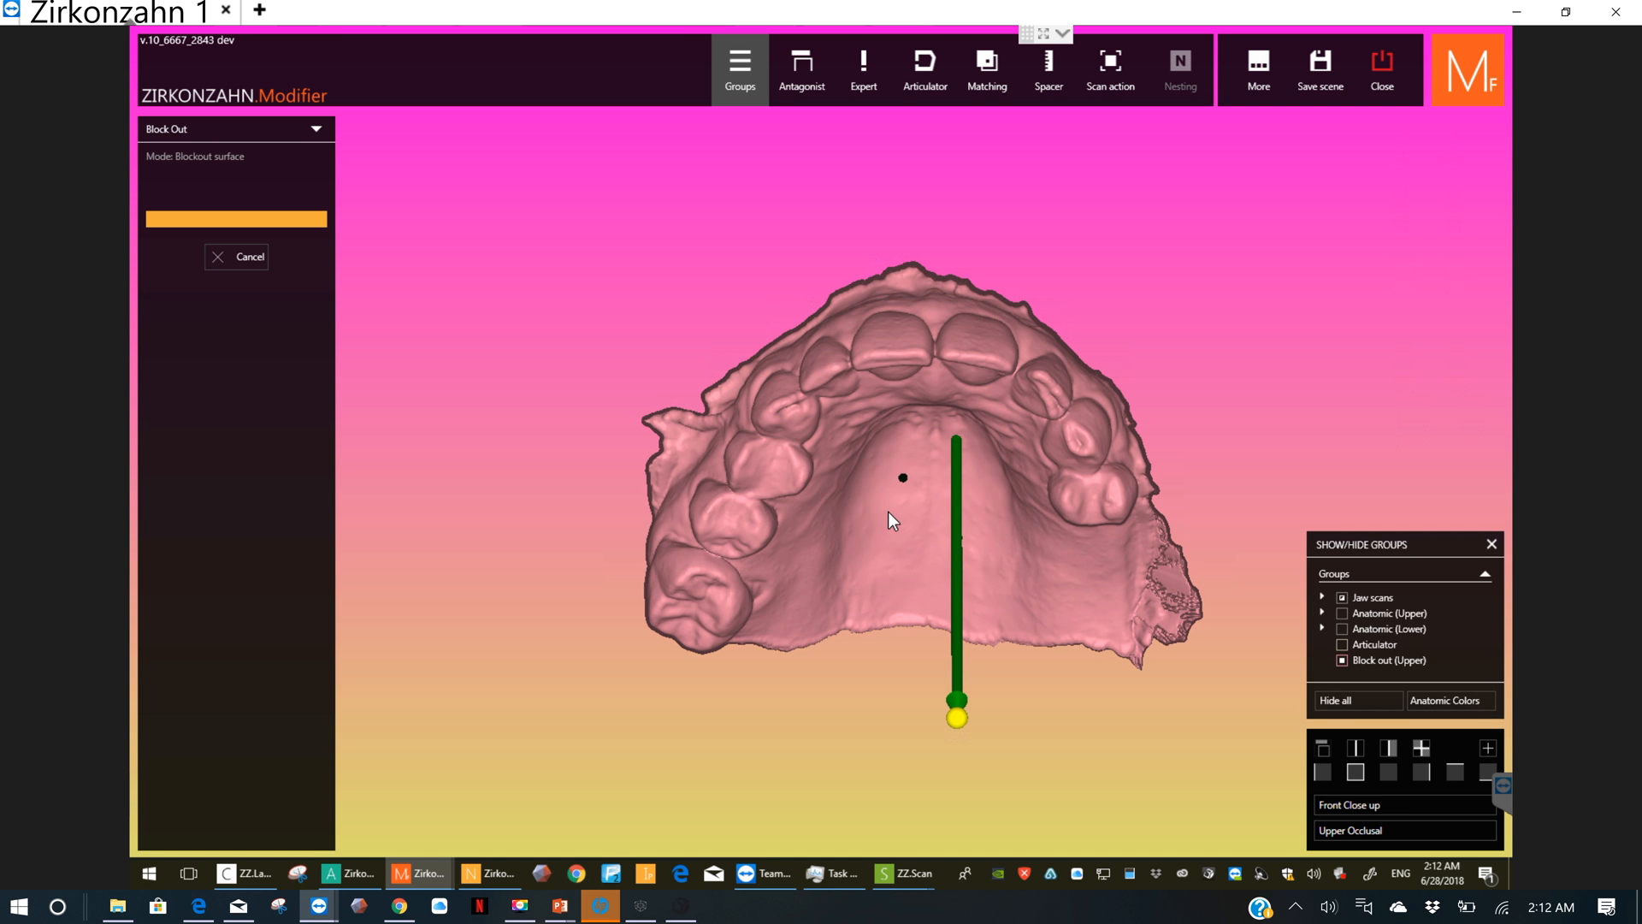
# Step: Examine the undercut colours on the blocked-out upper jaw from the side and from the occlusal direction
pyautogui.moveTo(887, 512); pyautogui.dragTo(951, 487, button='right')
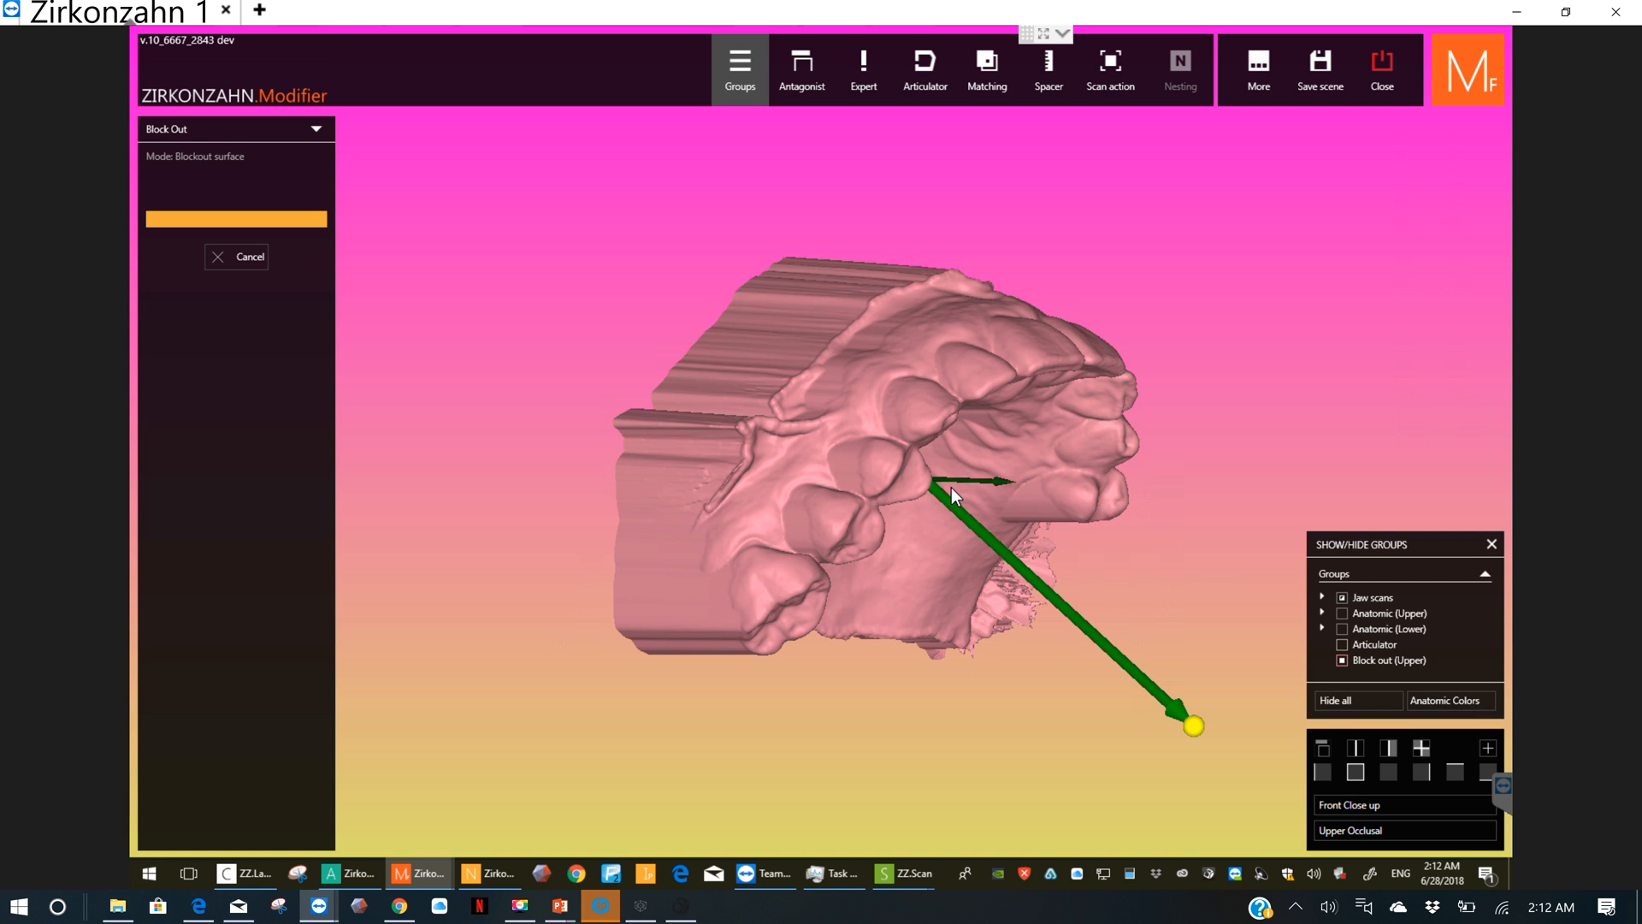
pyautogui.moveTo(920, 378); pyautogui.dragTo(973, 423, button='right')
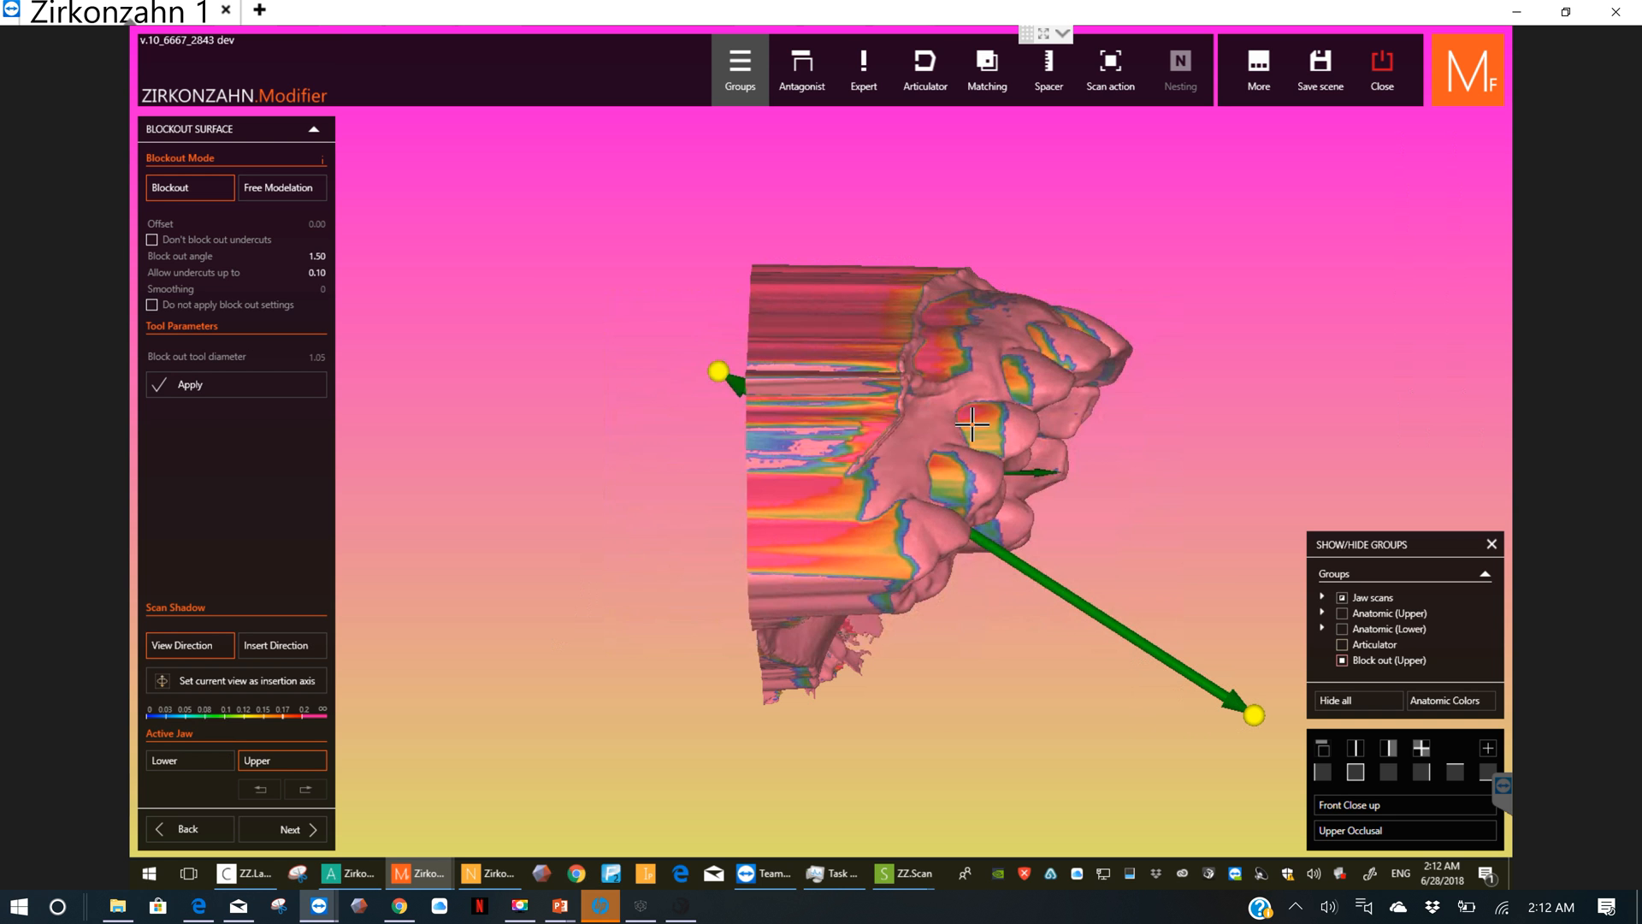
pyautogui.scroll(5, 917, 425)
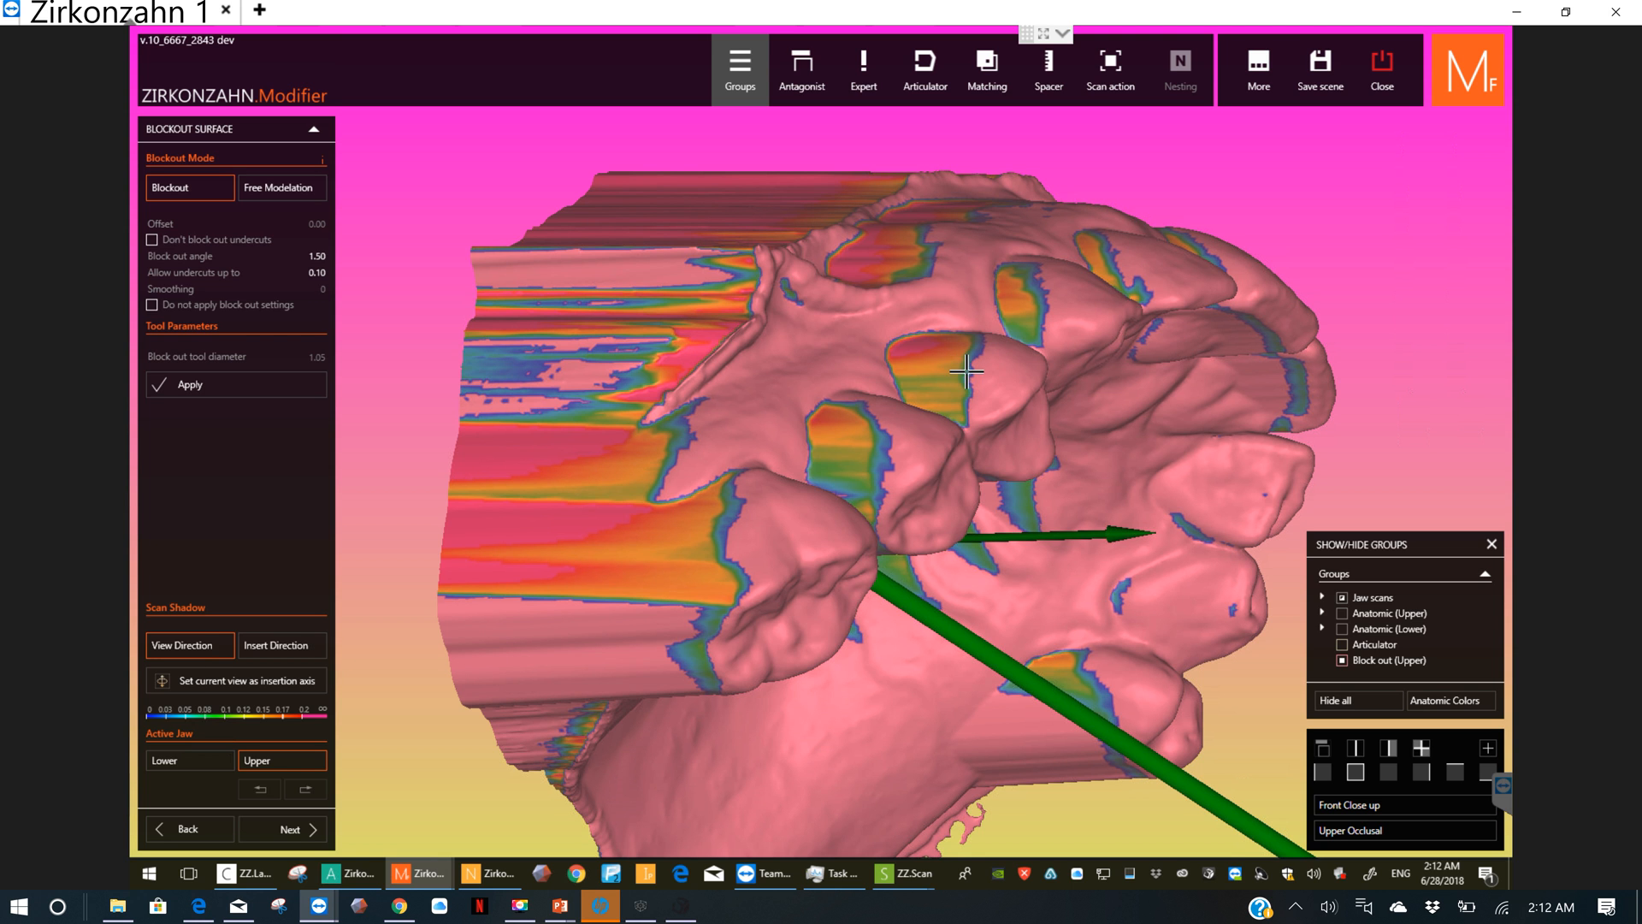
pyautogui.moveTo(939, 345); pyautogui.dragTo(207, 261, button='right')
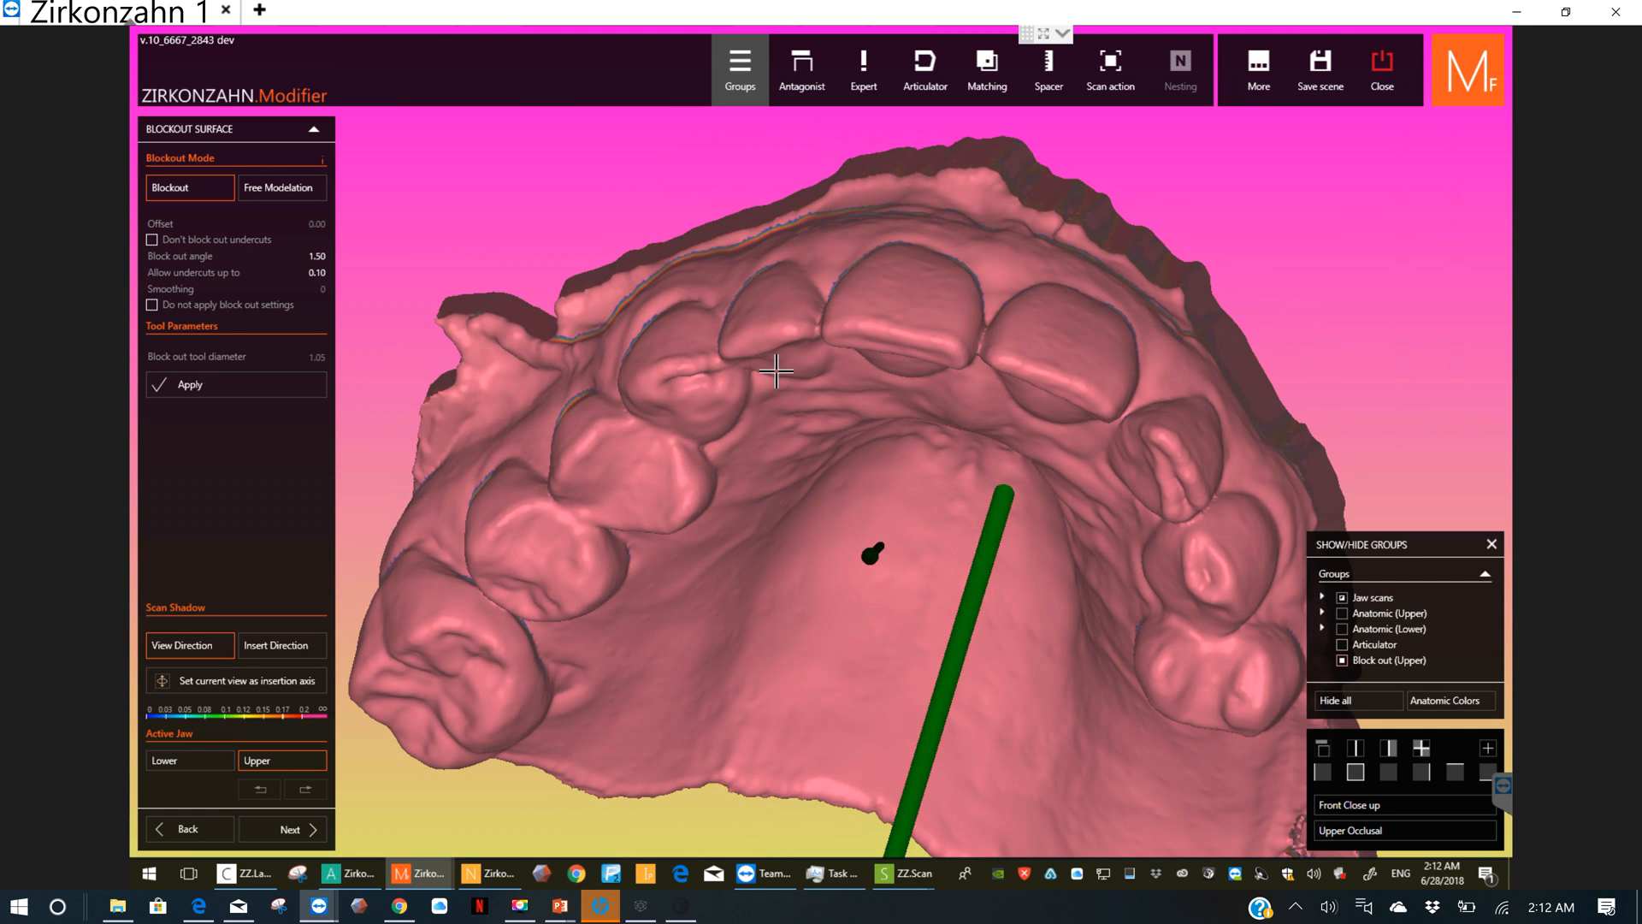
pyautogui.moveTo(776, 371); pyautogui.dragTo(948, 474, button='right')
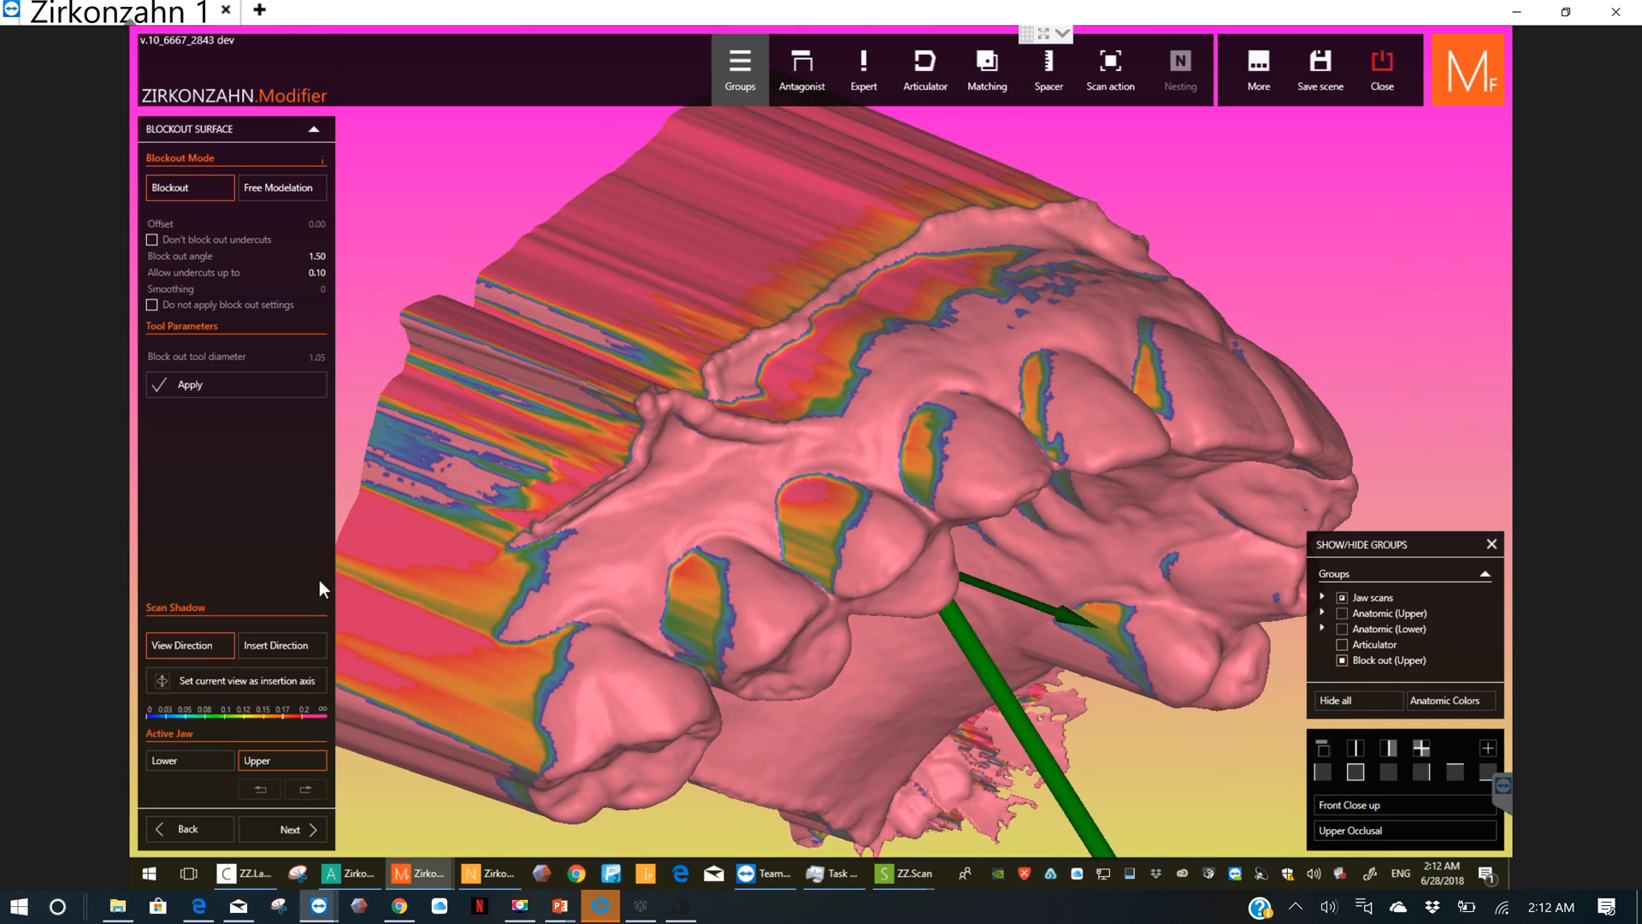
# Step: Make the lower jaw active, tilt it to a suitable insertion direction, and set that view as its insertion axis
pyautogui.click(205, 761)
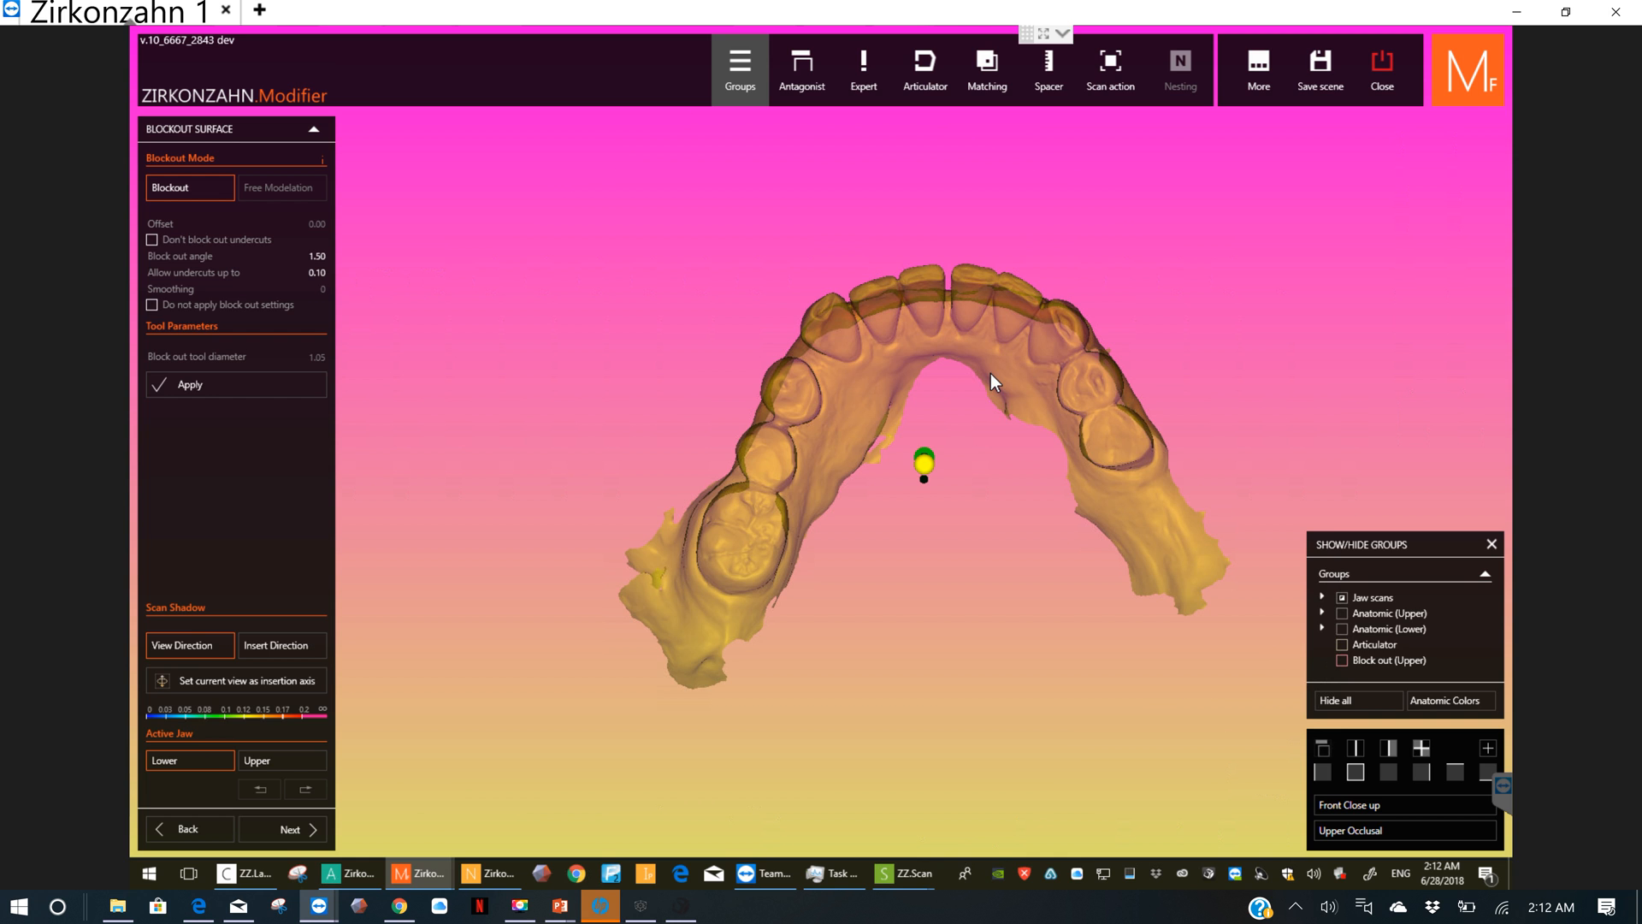
pyautogui.moveTo(988, 383)
pyautogui.mouseDown(button='right')
pyautogui.moveTo(948, 363)
pyautogui.moveTo(985, 372)
pyautogui.mouseUp(button='right')
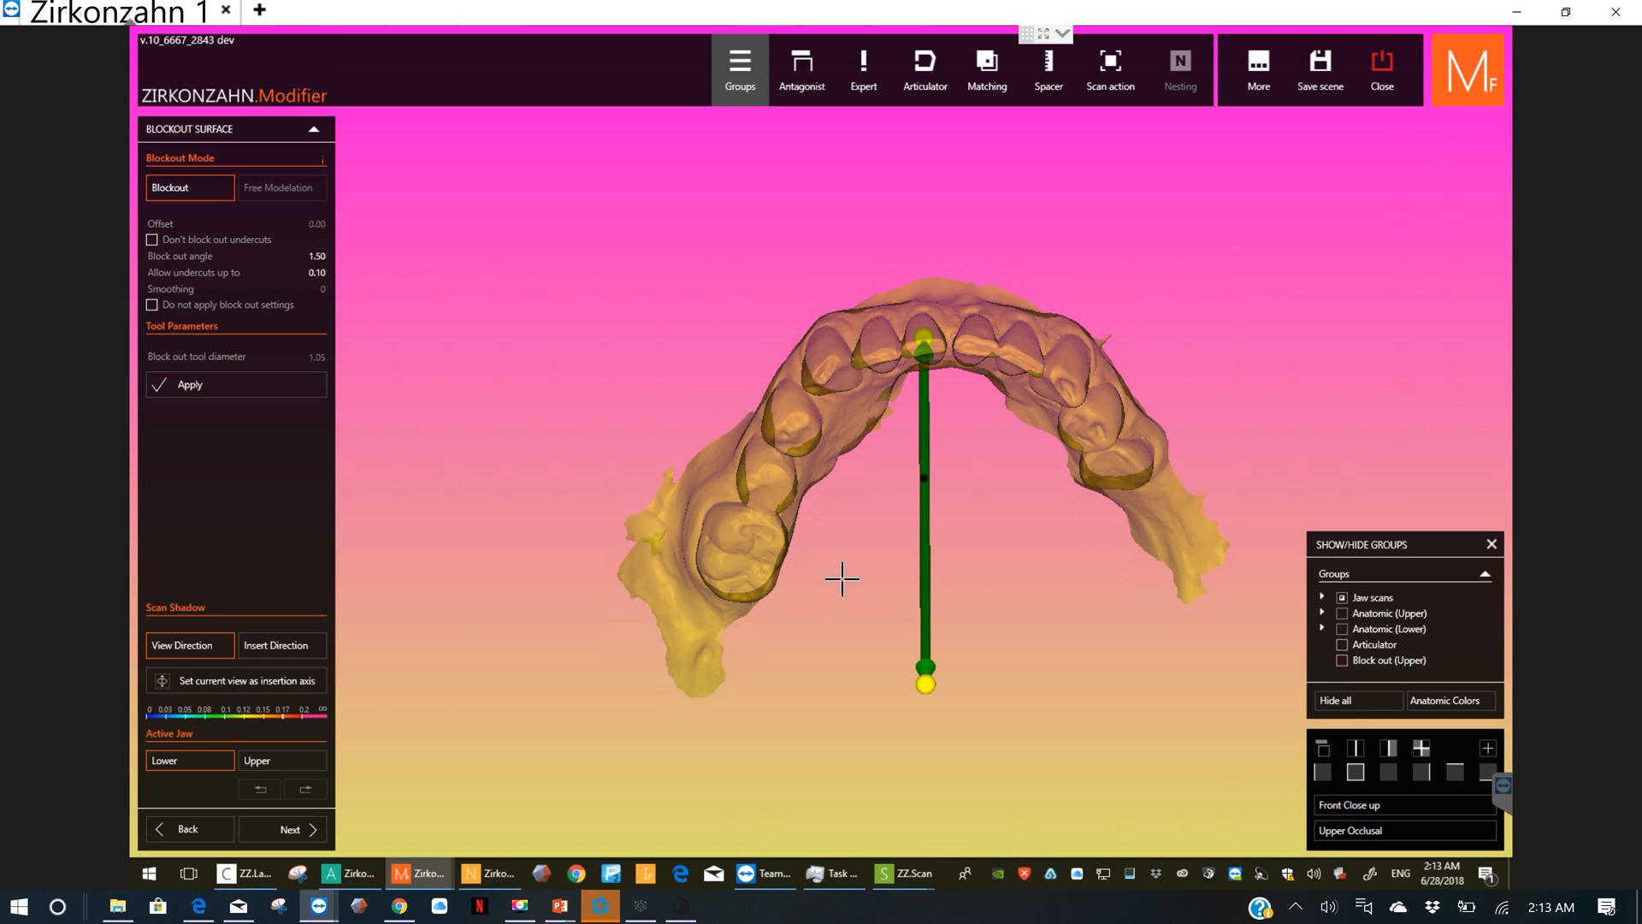
pyautogui.moveTo(863, 581); pyautogui.dragTo(1026, 504, button='right')
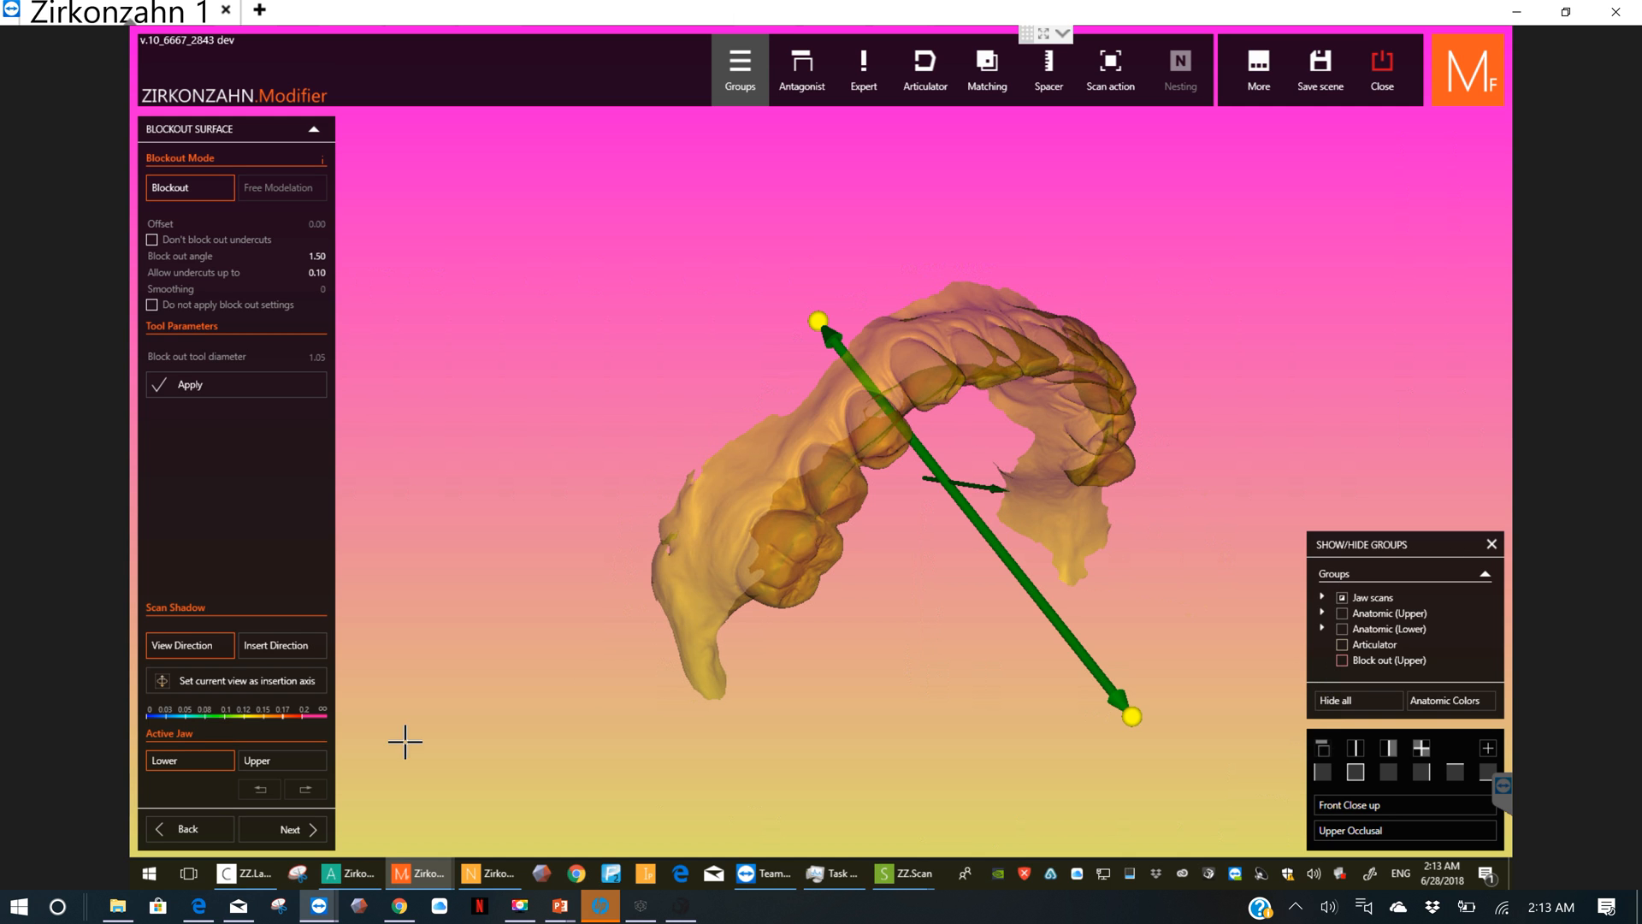
pyautogui.click(291, 679)
pyautogui.moveTo(809, 546); pyautogui.dragTo(994, 395, button='right')
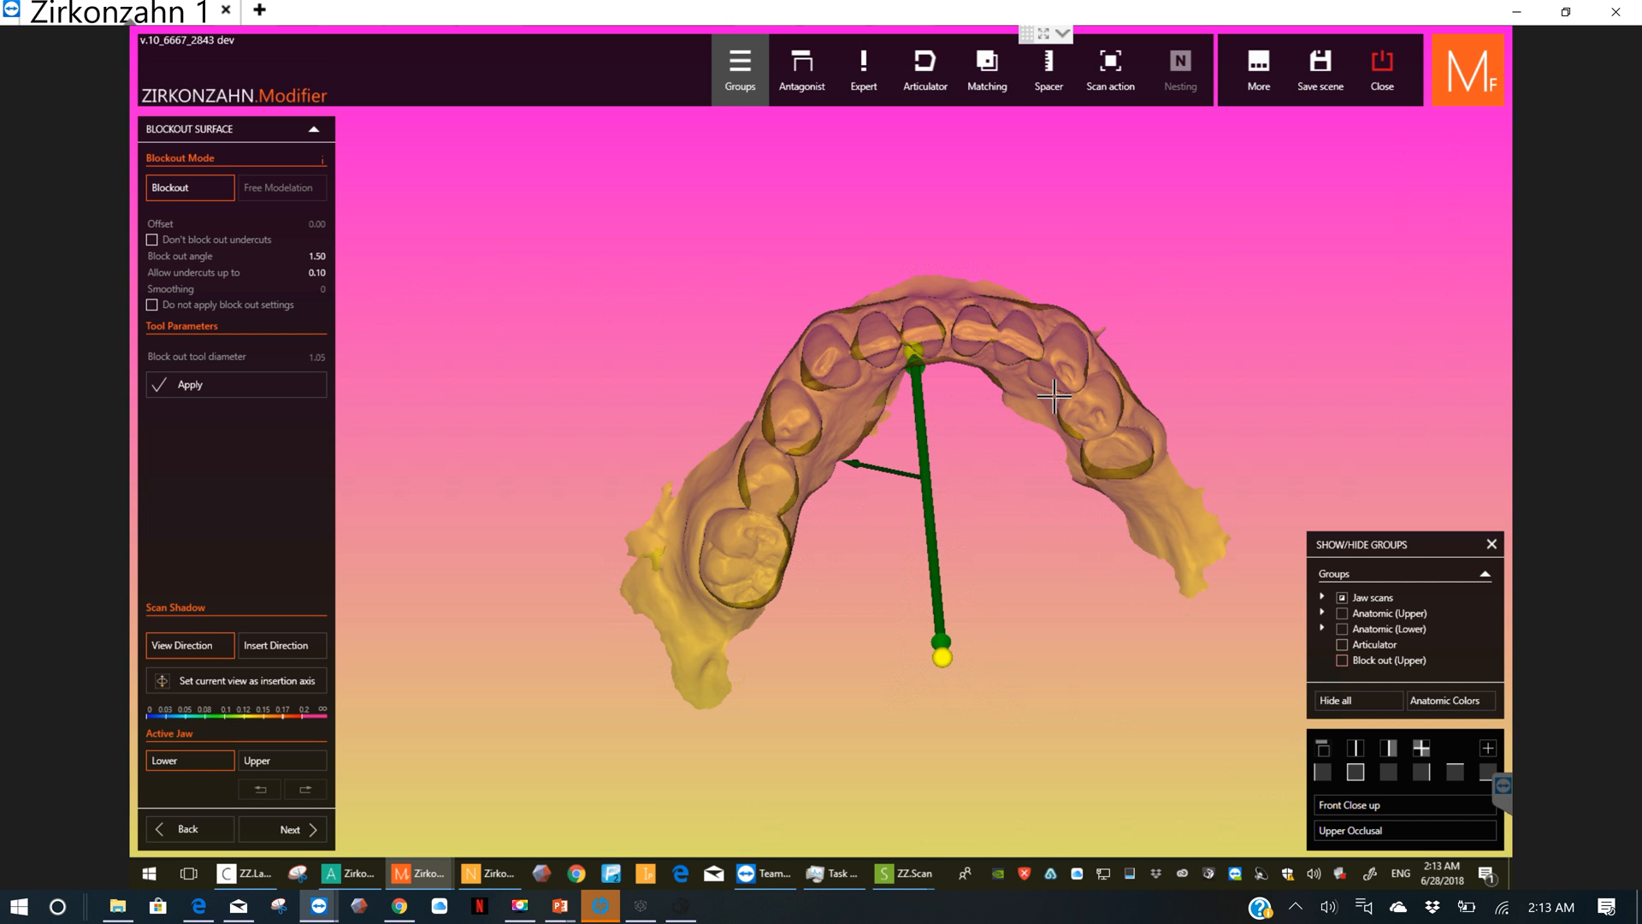
pyautogui.click(285, 675)
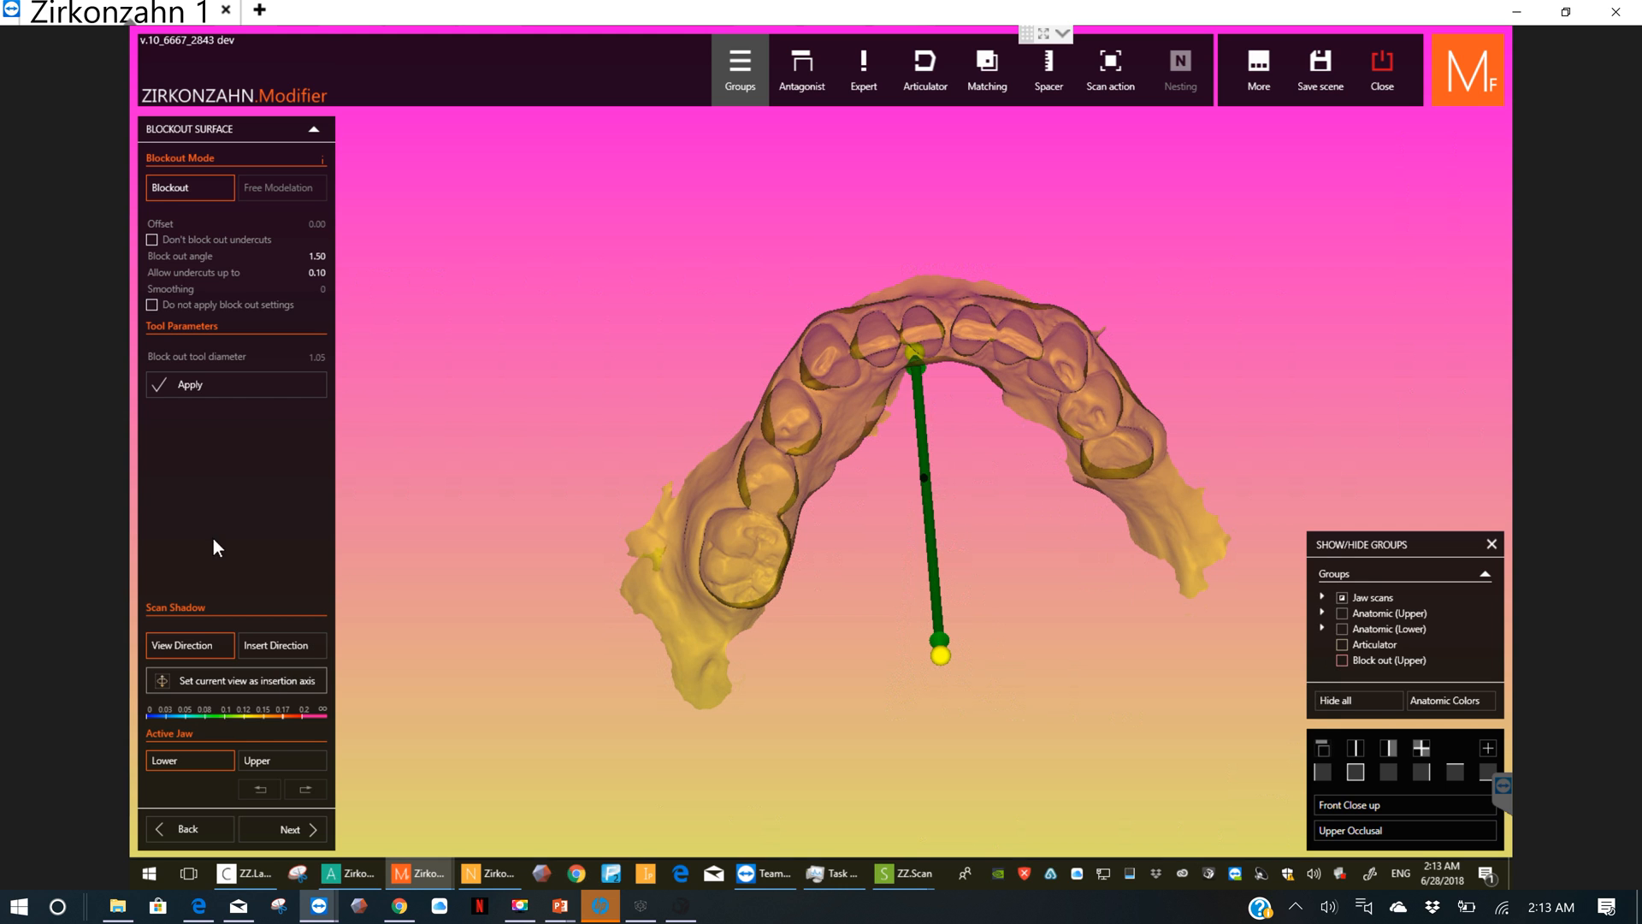
# Step: Apply the lower jaw's block-out with a block-out angle of 3.56, check the result, and continue to the mockup margin stage
pyautogui.click(193, 257)
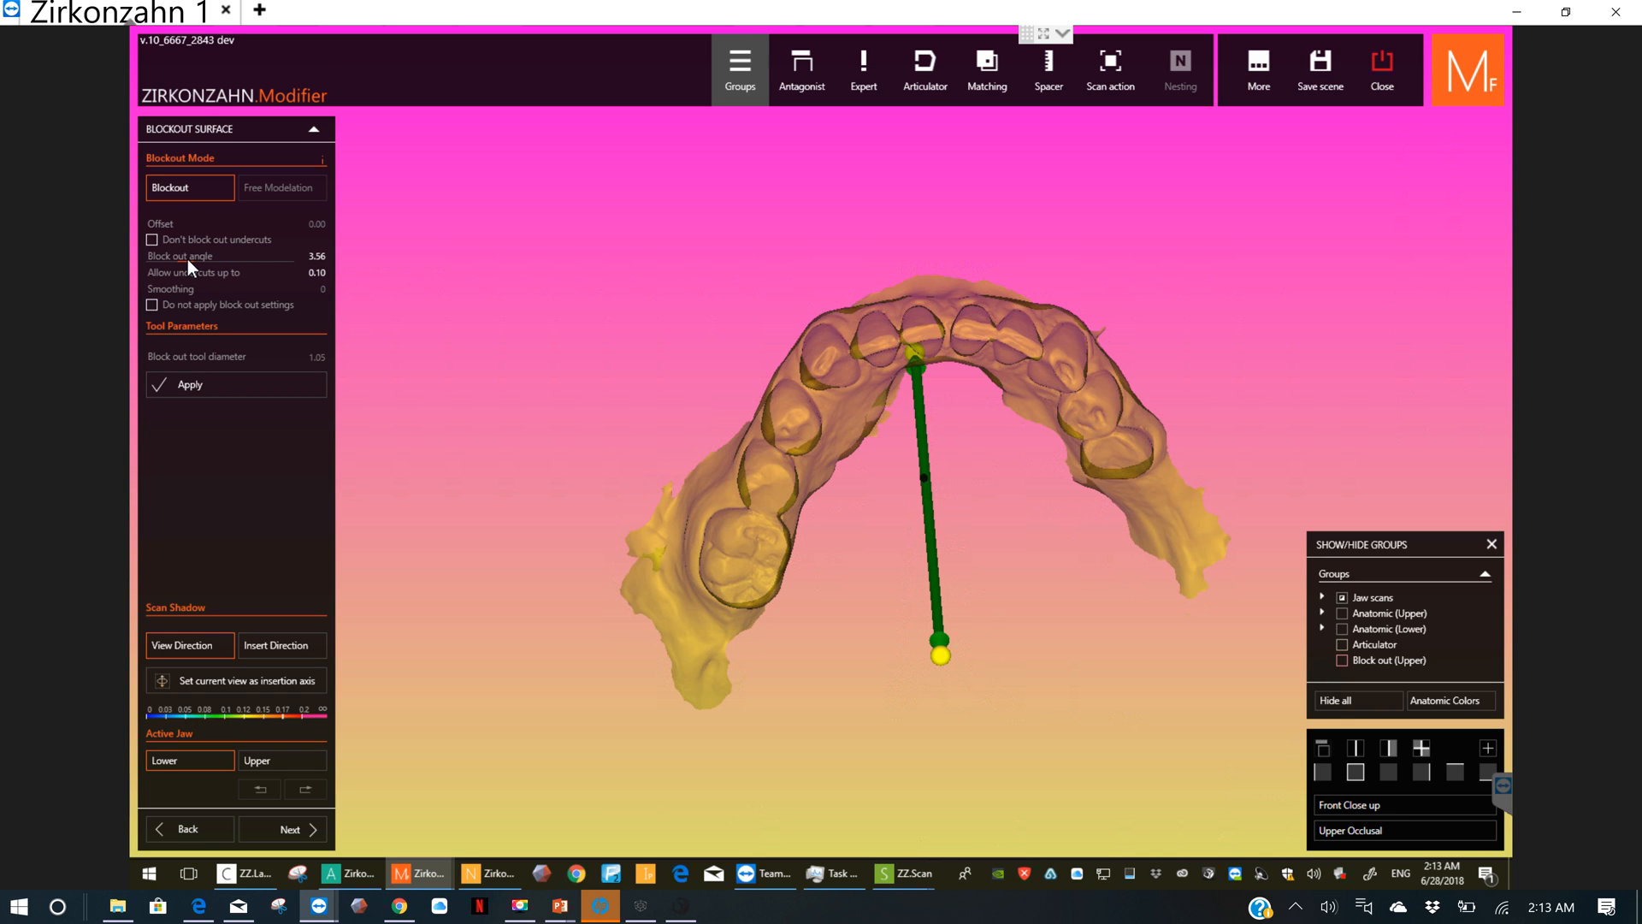
pyautogui.click(224, 386)
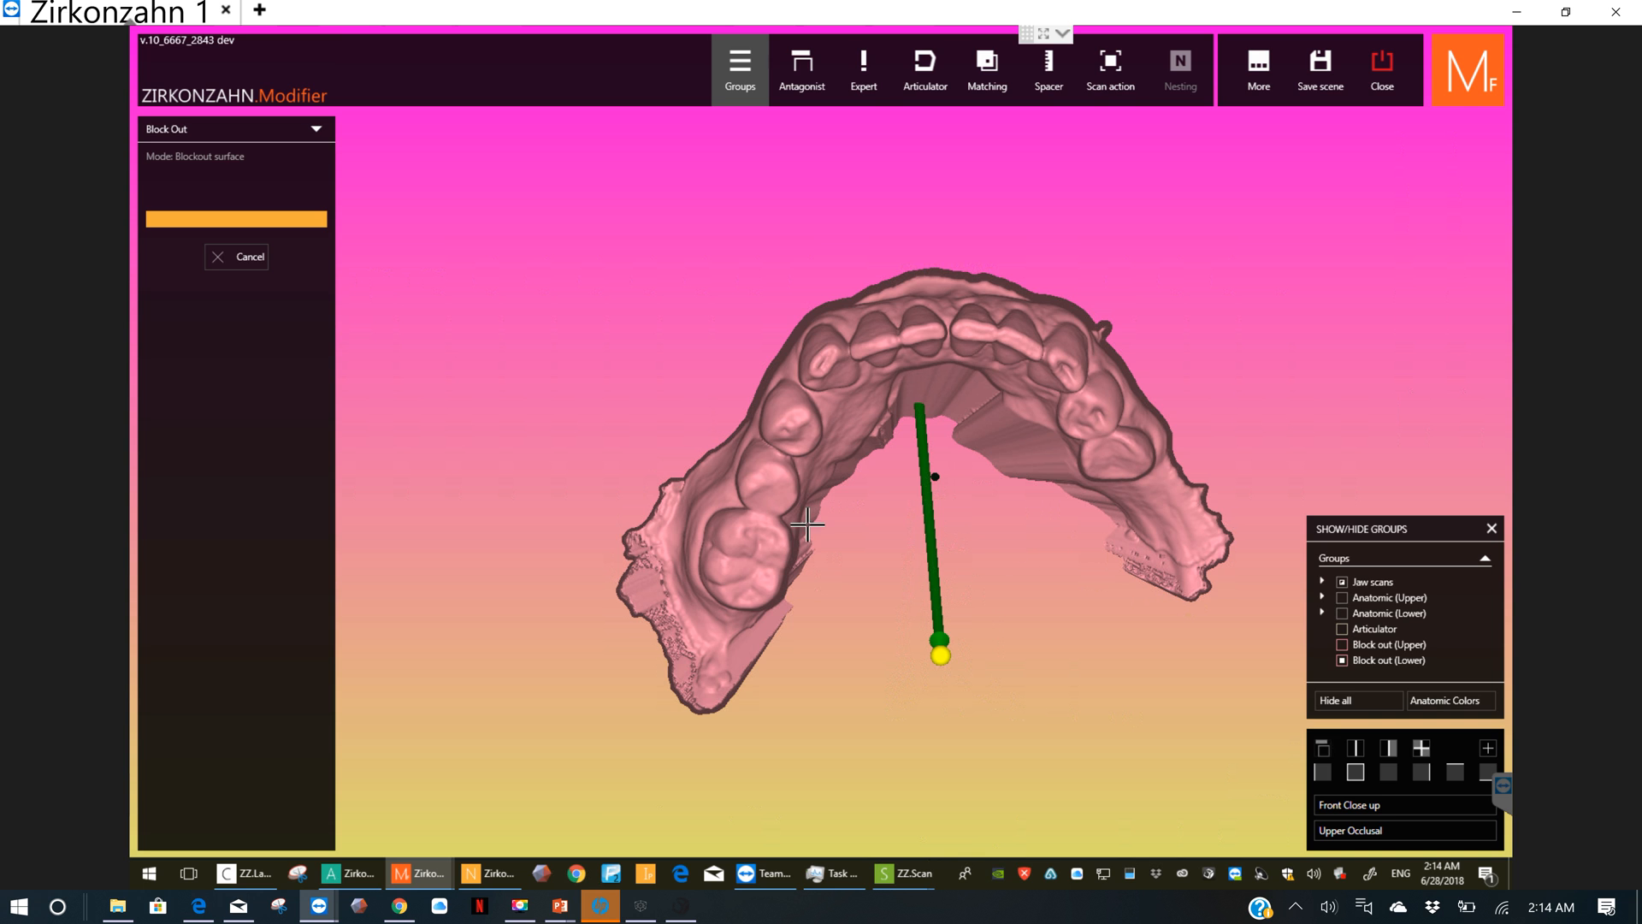
pyautogui.moveTo(796, 537)
pyautogui.mouseDown(button='right')
pyautogui.moveTo(815, 542)
pyautogui.moveTo(807, 496)
pyautogui.moveTo(768, 474)
pyautogui.moveTo(950, 563)
pyautogui.moveTo(941, 587)
pyautogui.moveTo(606, 721)
pyautogui.mouseUp(button='right')
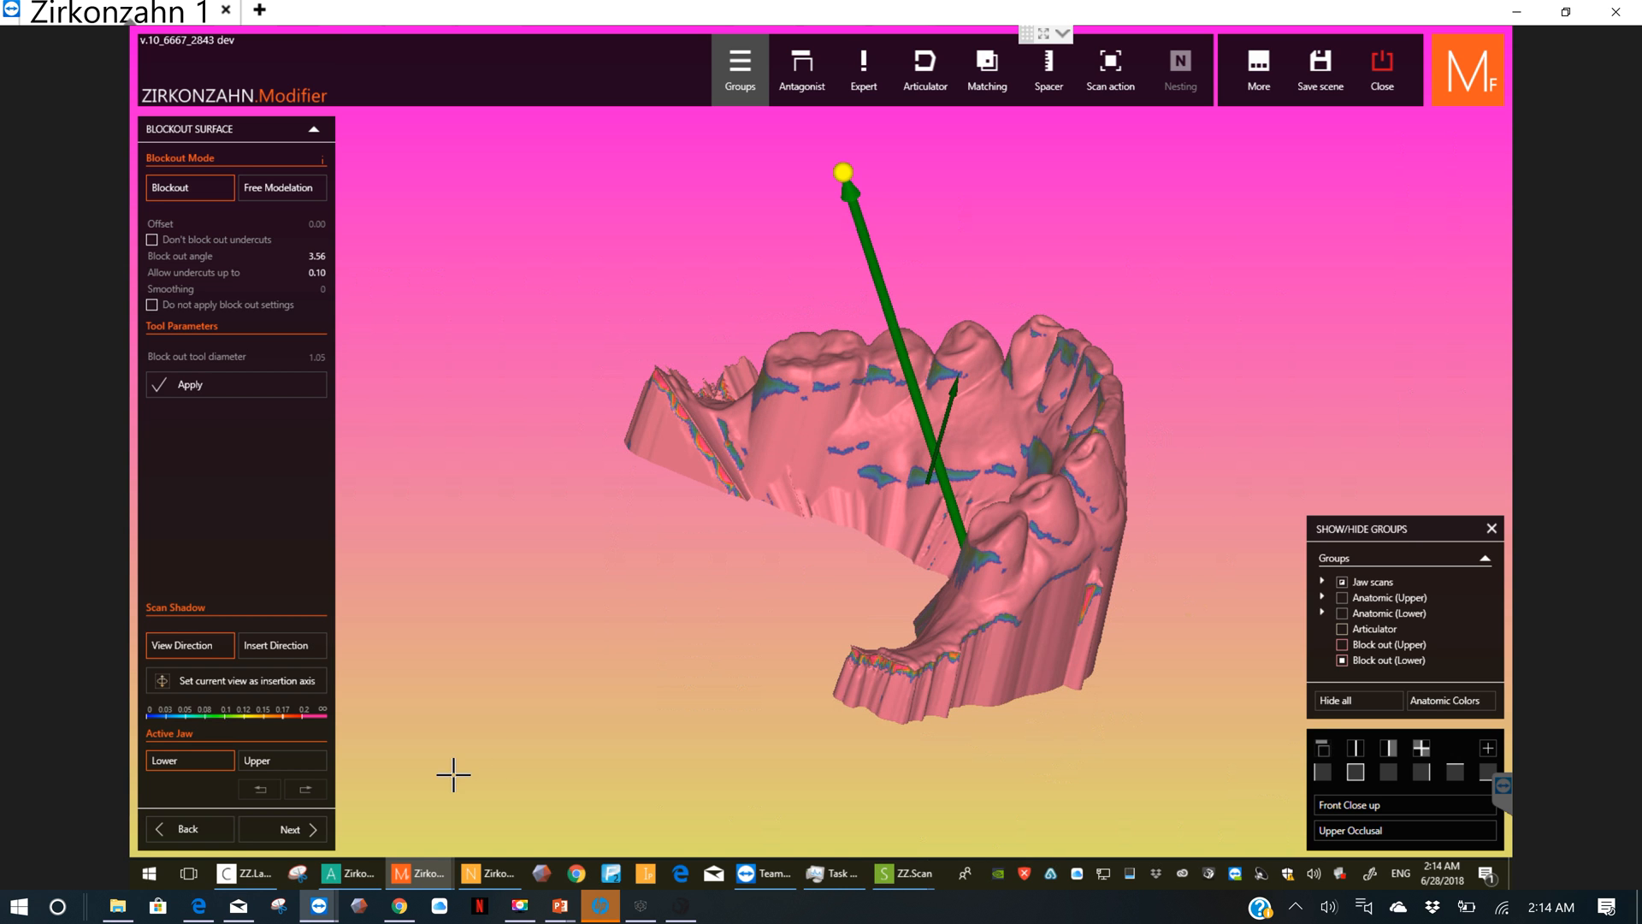
pyautogui.click(285, 829)
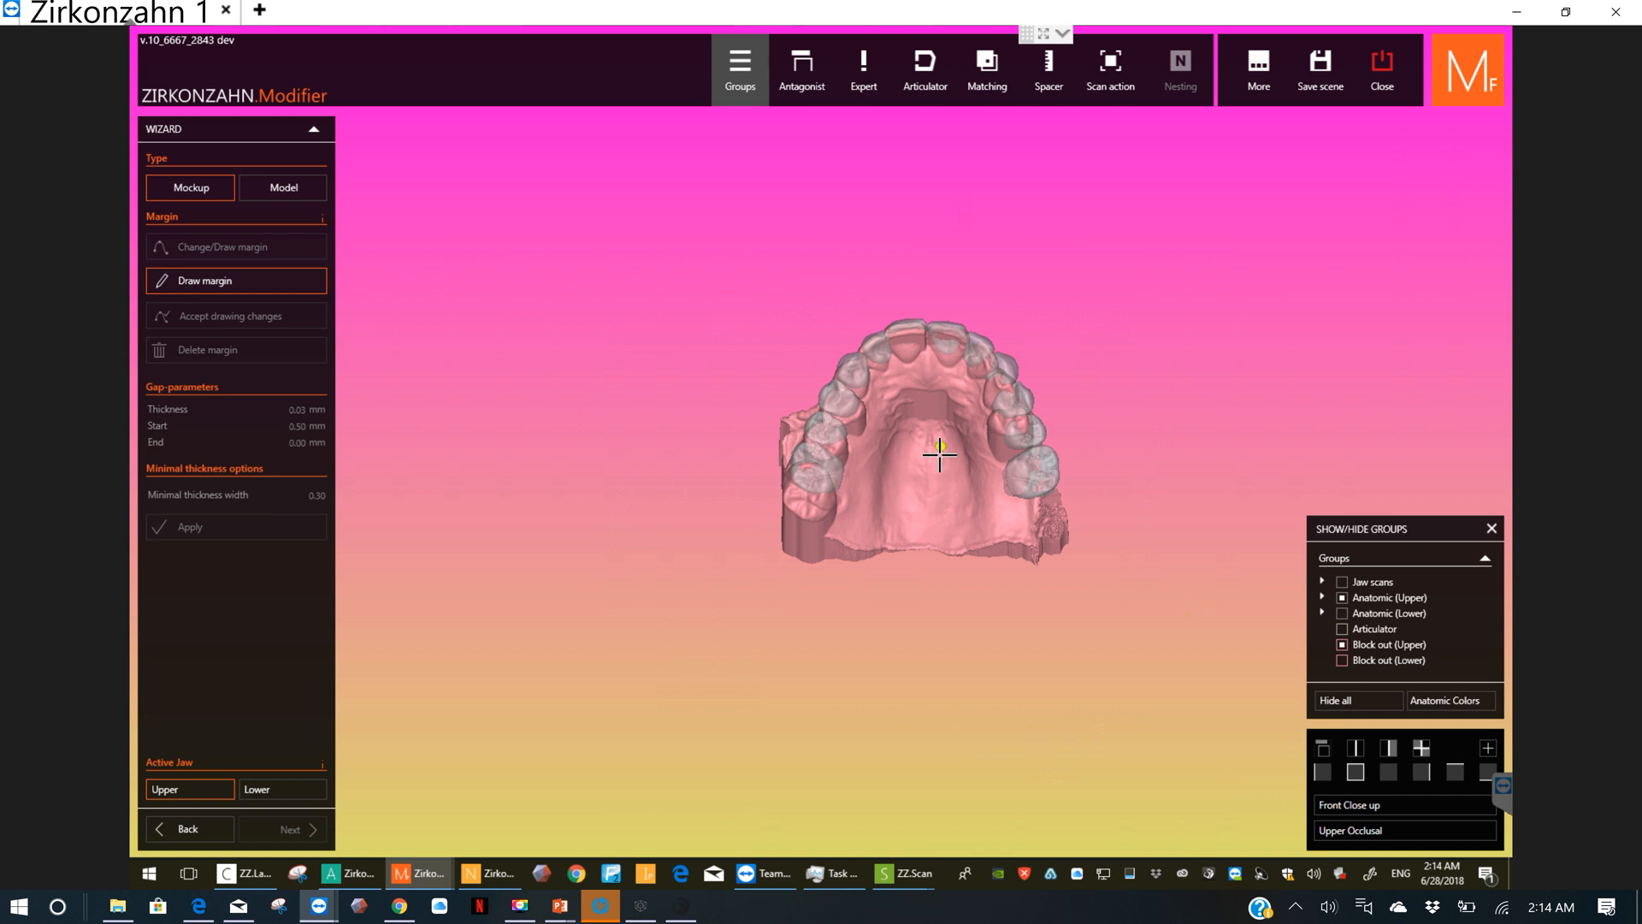
# Step: Switch to the other Modifier scene, examine its modelled upper and lower mockups from all sides, and return to the margin scene
pyautogui.scroll(2, 940, 454)
pyautogui.scroll(2, 958, 367)
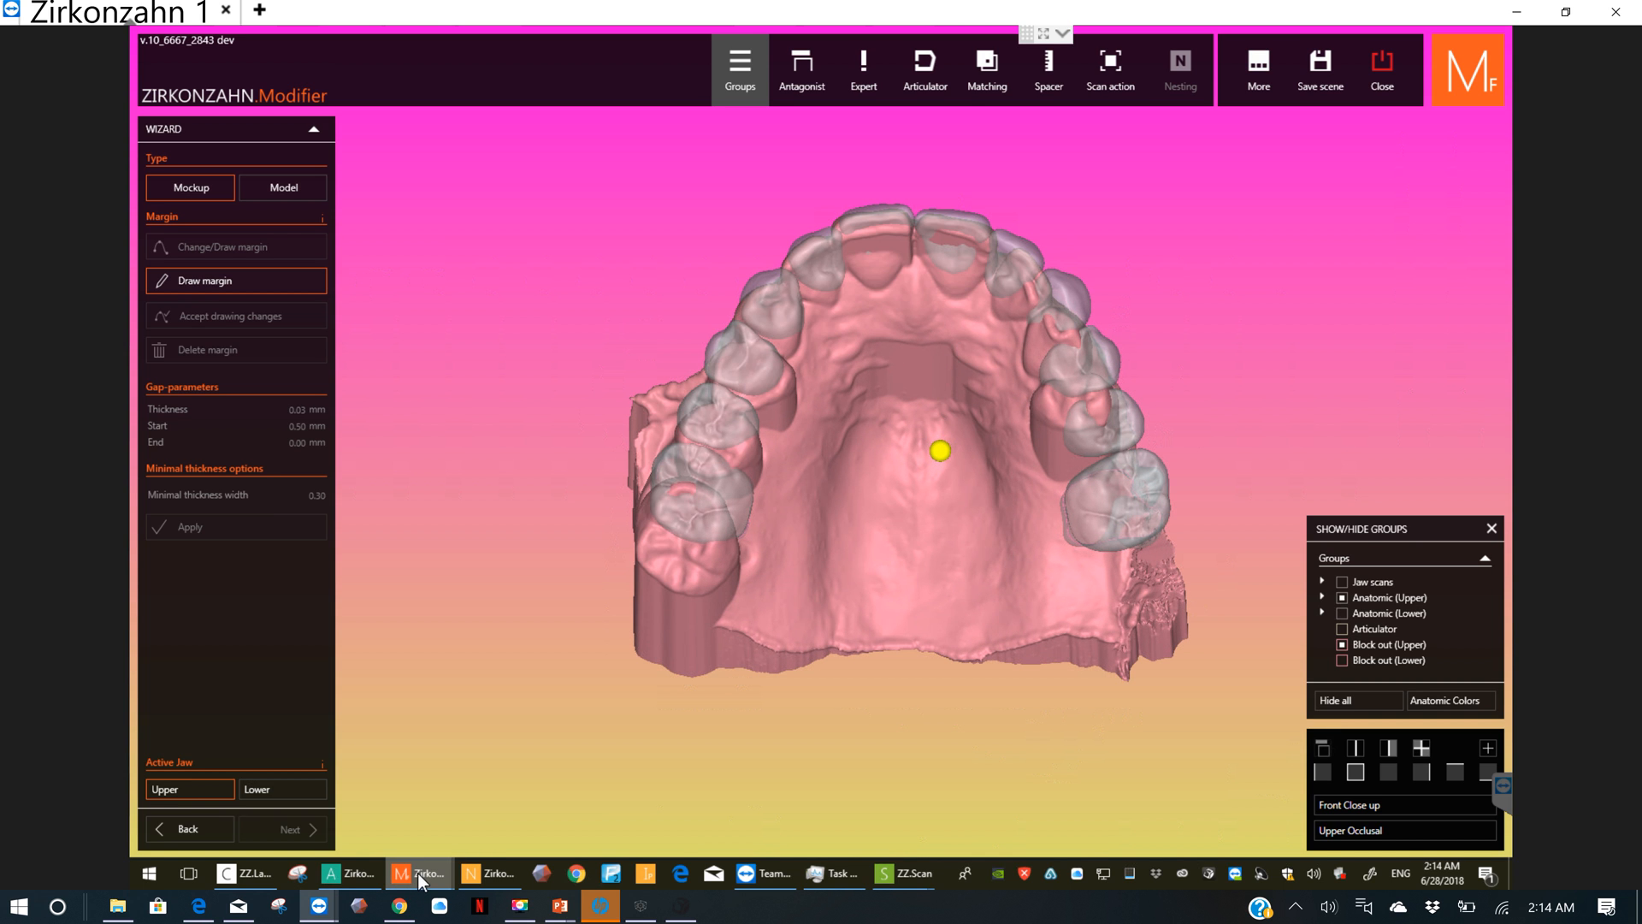
pyautogui.moveTo(418, 872)
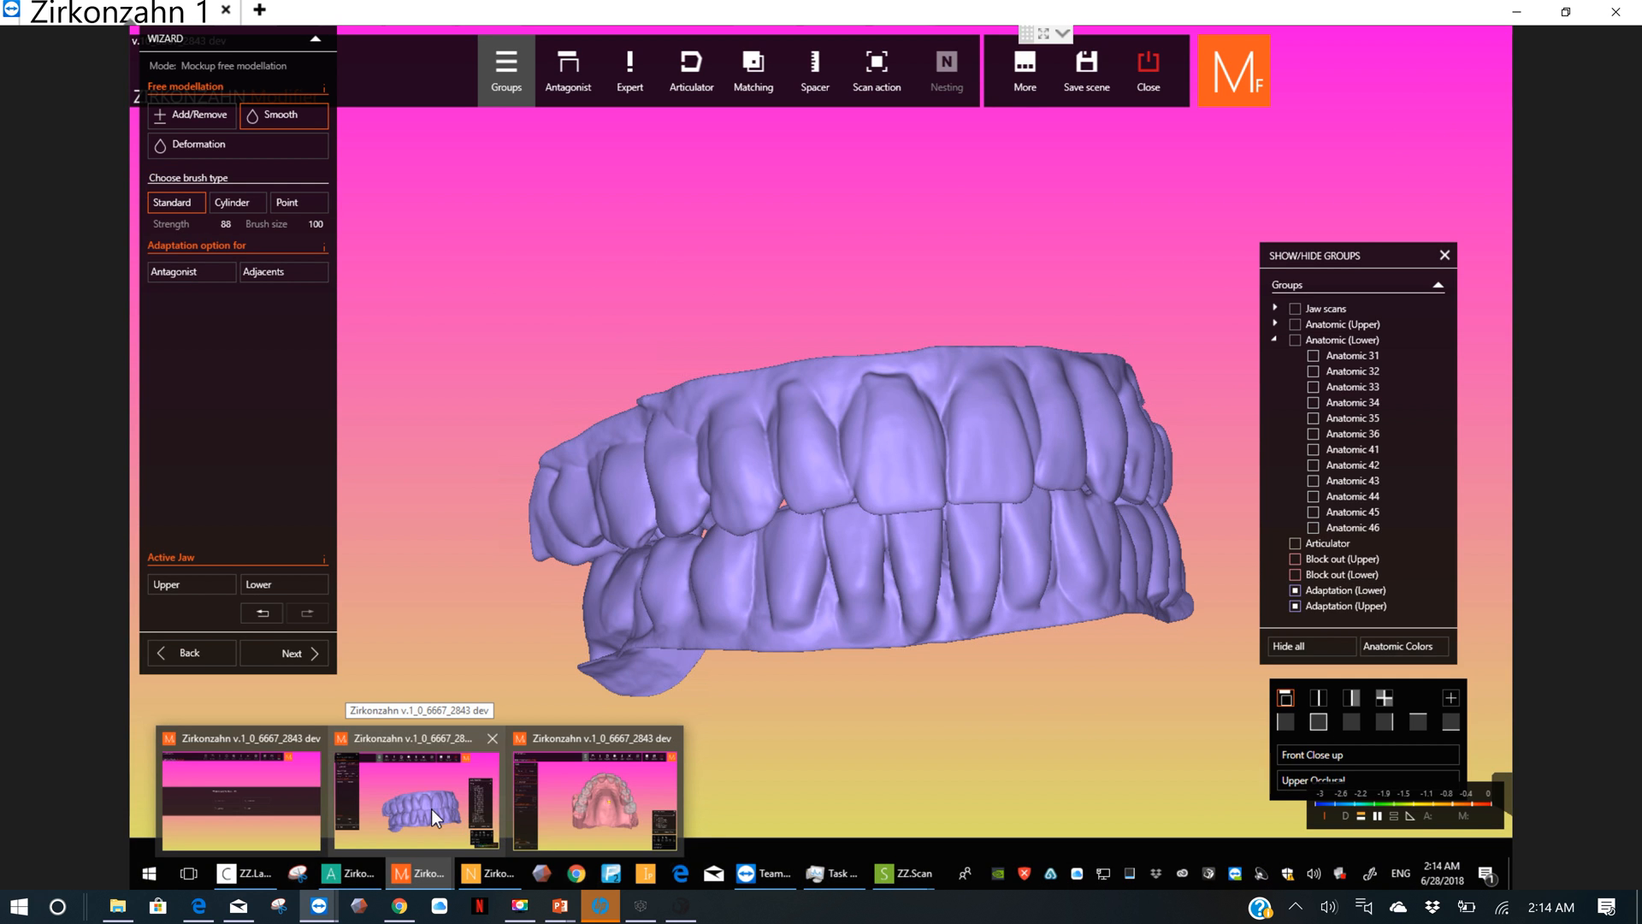
pyautogui.click(431, 808)
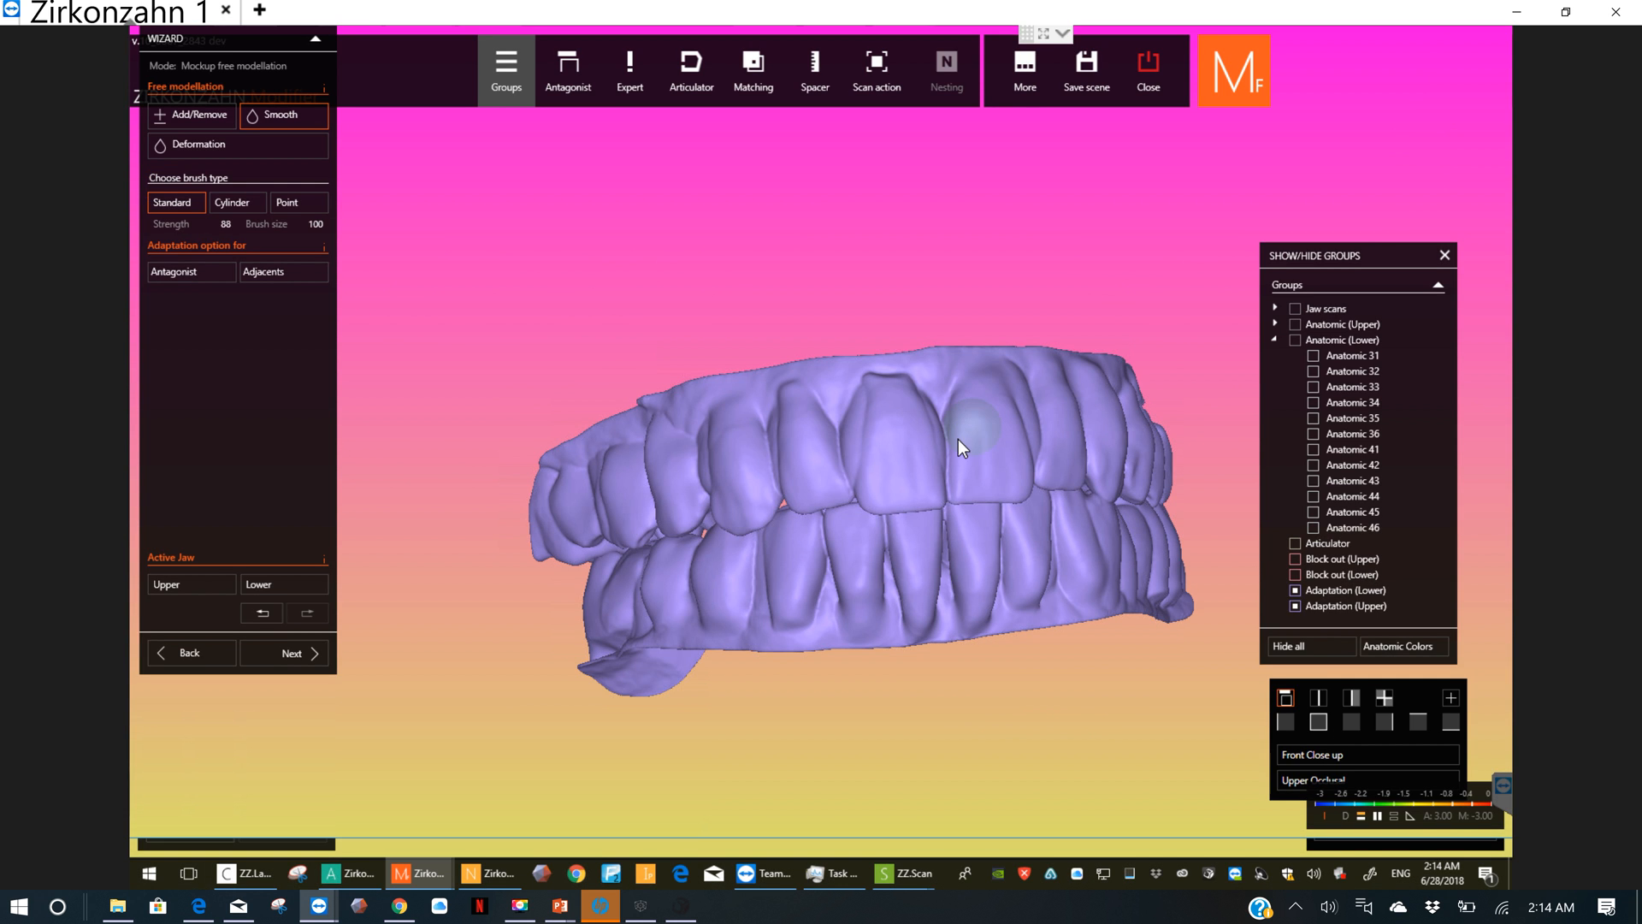
pyautogui.moveTo(959, 440); pyautogui.dragTo(815, 444, button='right')
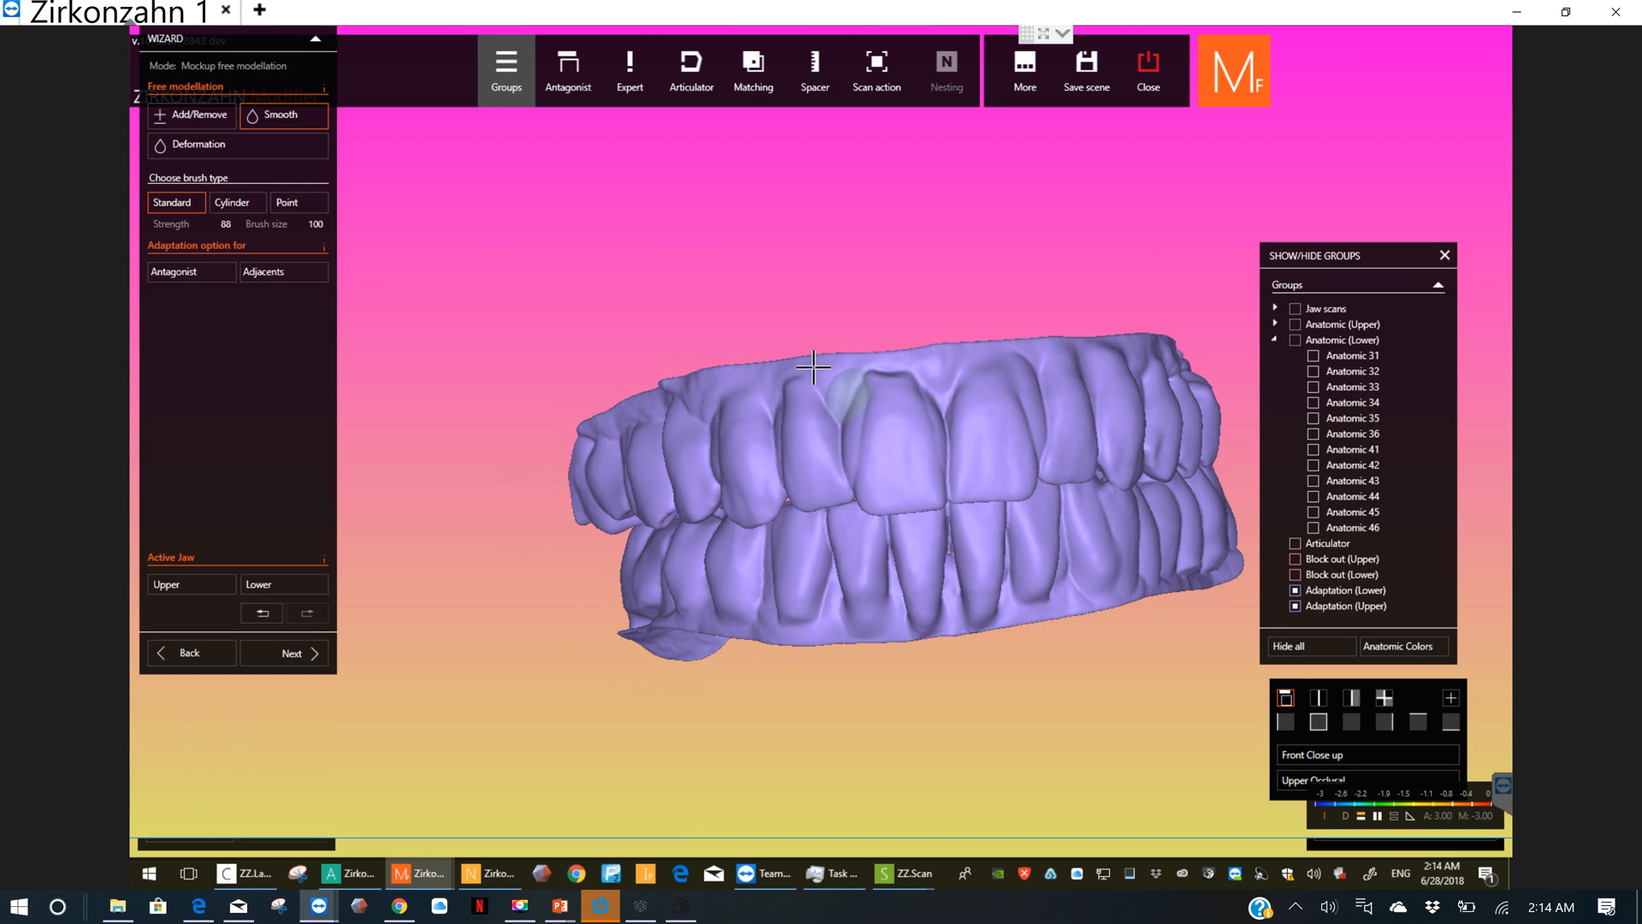
pyautogui.moveTo(871, 437)
pyautogui.mouseDown(button='right')
pyautogui.moveTo(874, 463)
pyautogui.moveTo(854, 375)
pyautogui.moveTo(897, 427)
pyautogui.moveTo(896, 366)
pyautogui.moveTo(867, 597)
pyautogui.moveTo(916, 556)
pyautogui.mouseUp(button='right')
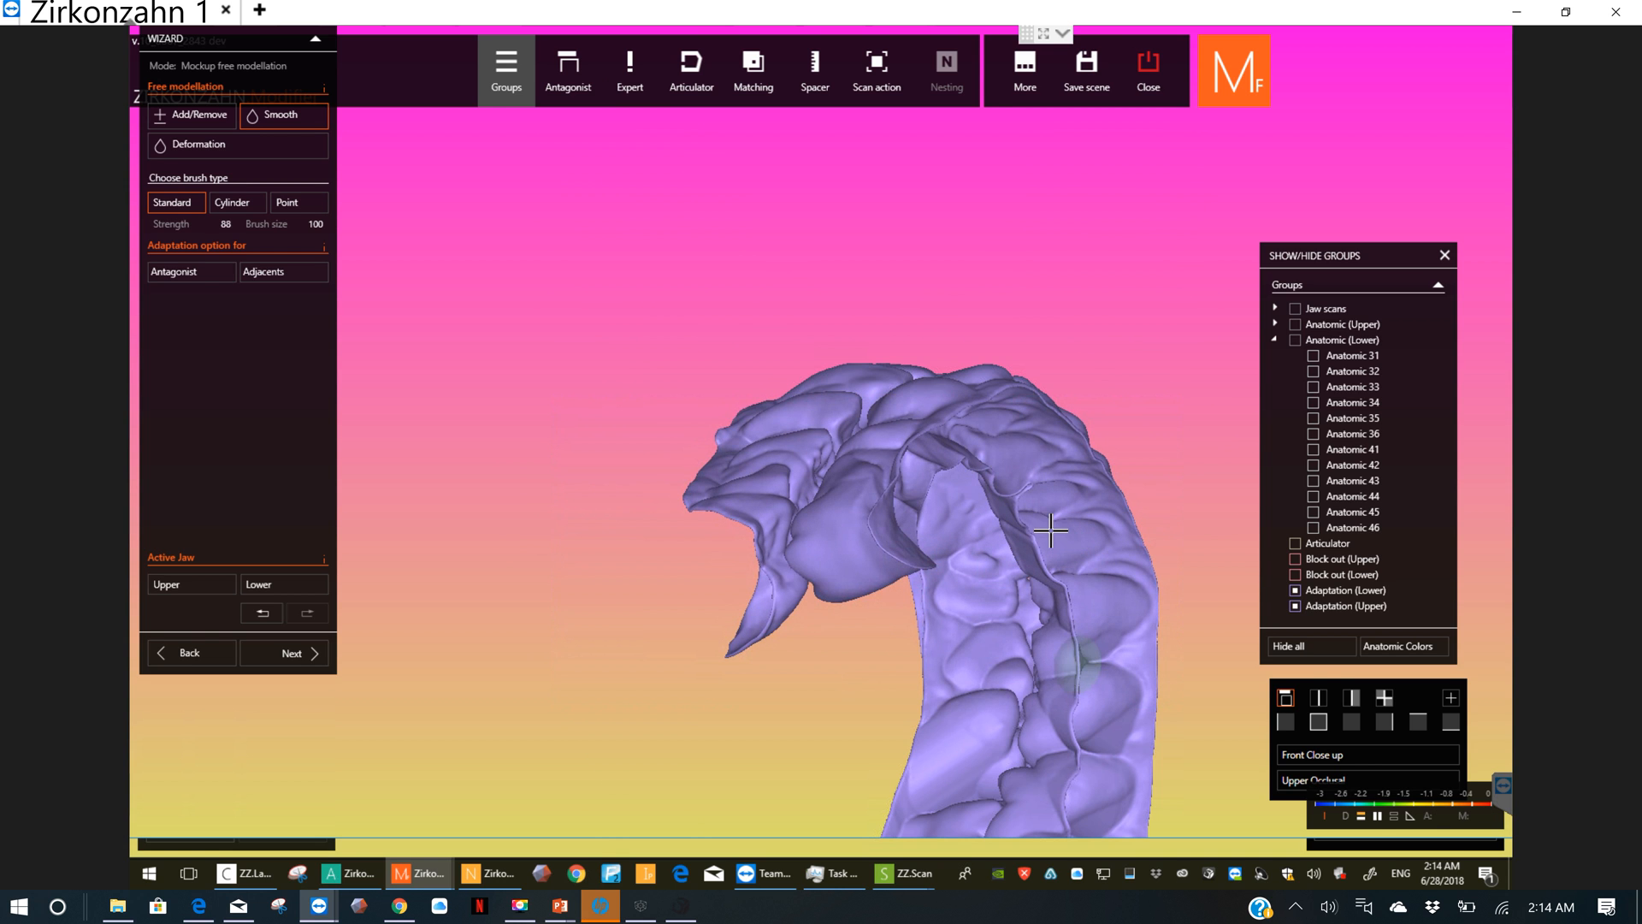
pyautogui.moveTo(1038, 551); pyautogui.dragTo(870, 506, button='right')
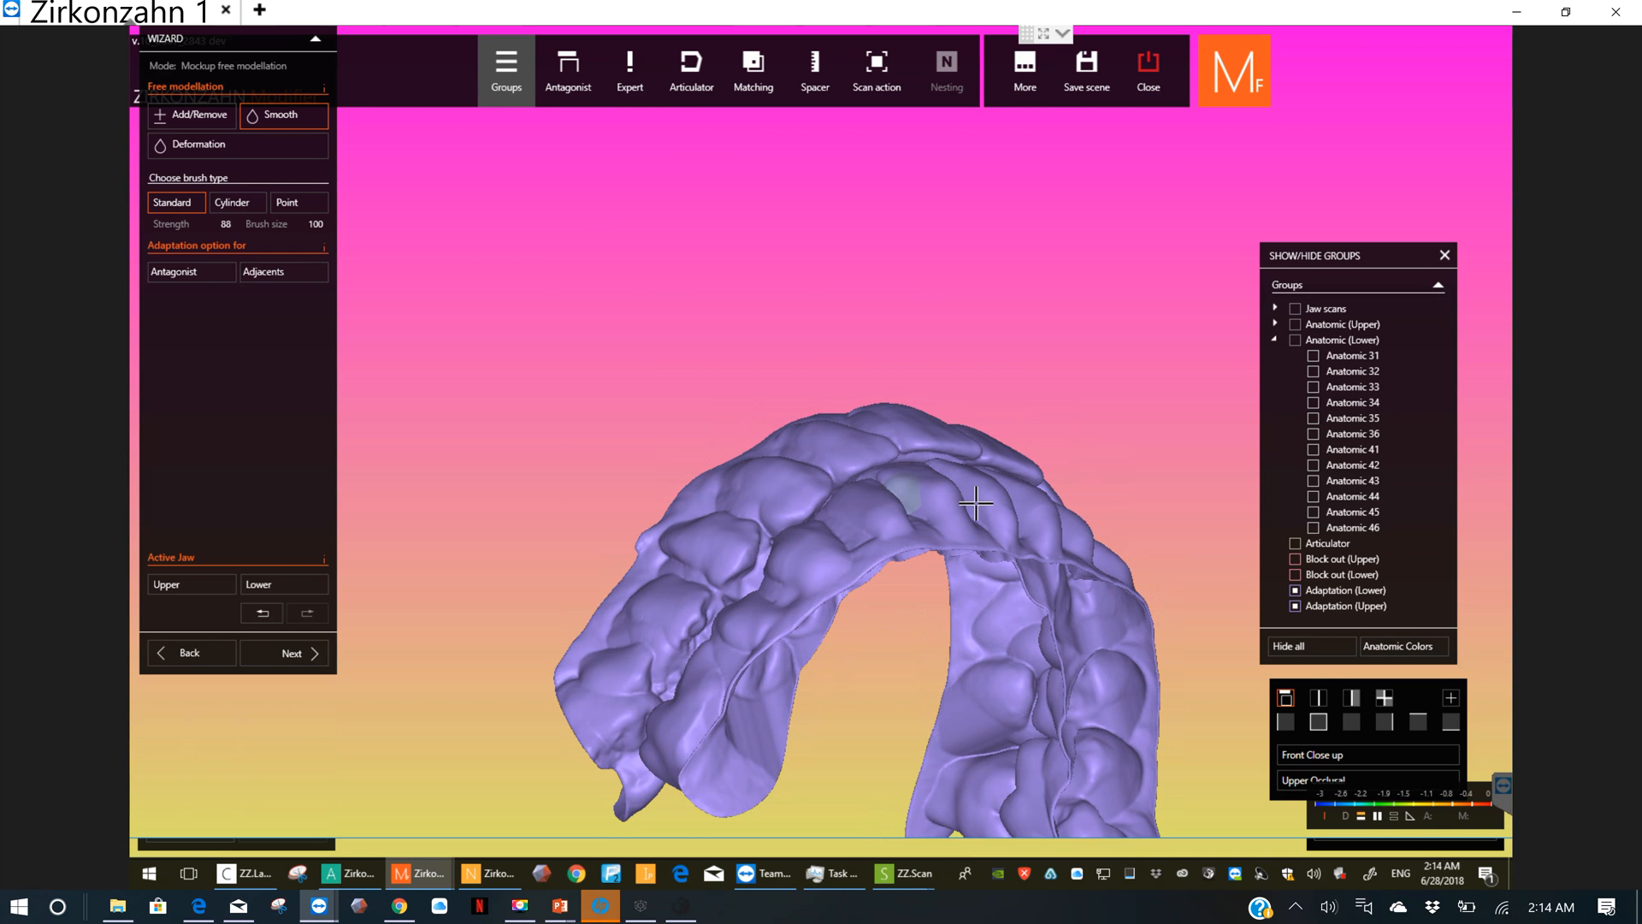
pyautogui.moveTo(967, 525); pyautogui.dragTo(946, 381, button='right')
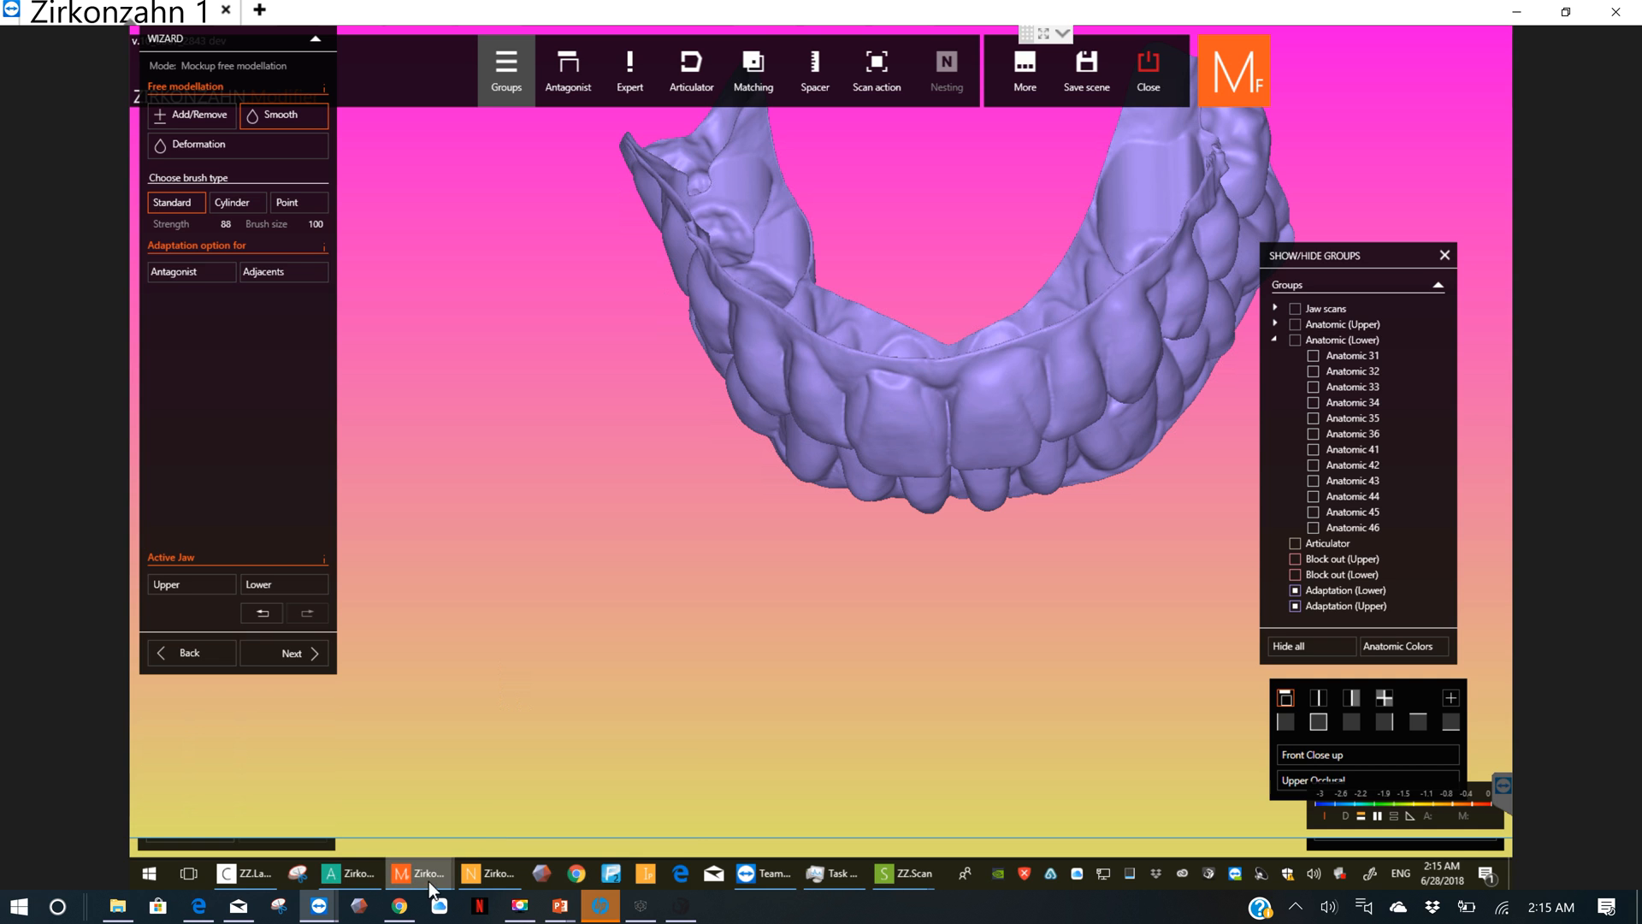
pyautogui.moveTo(430, 878)
pyautogui.click(583, 804)
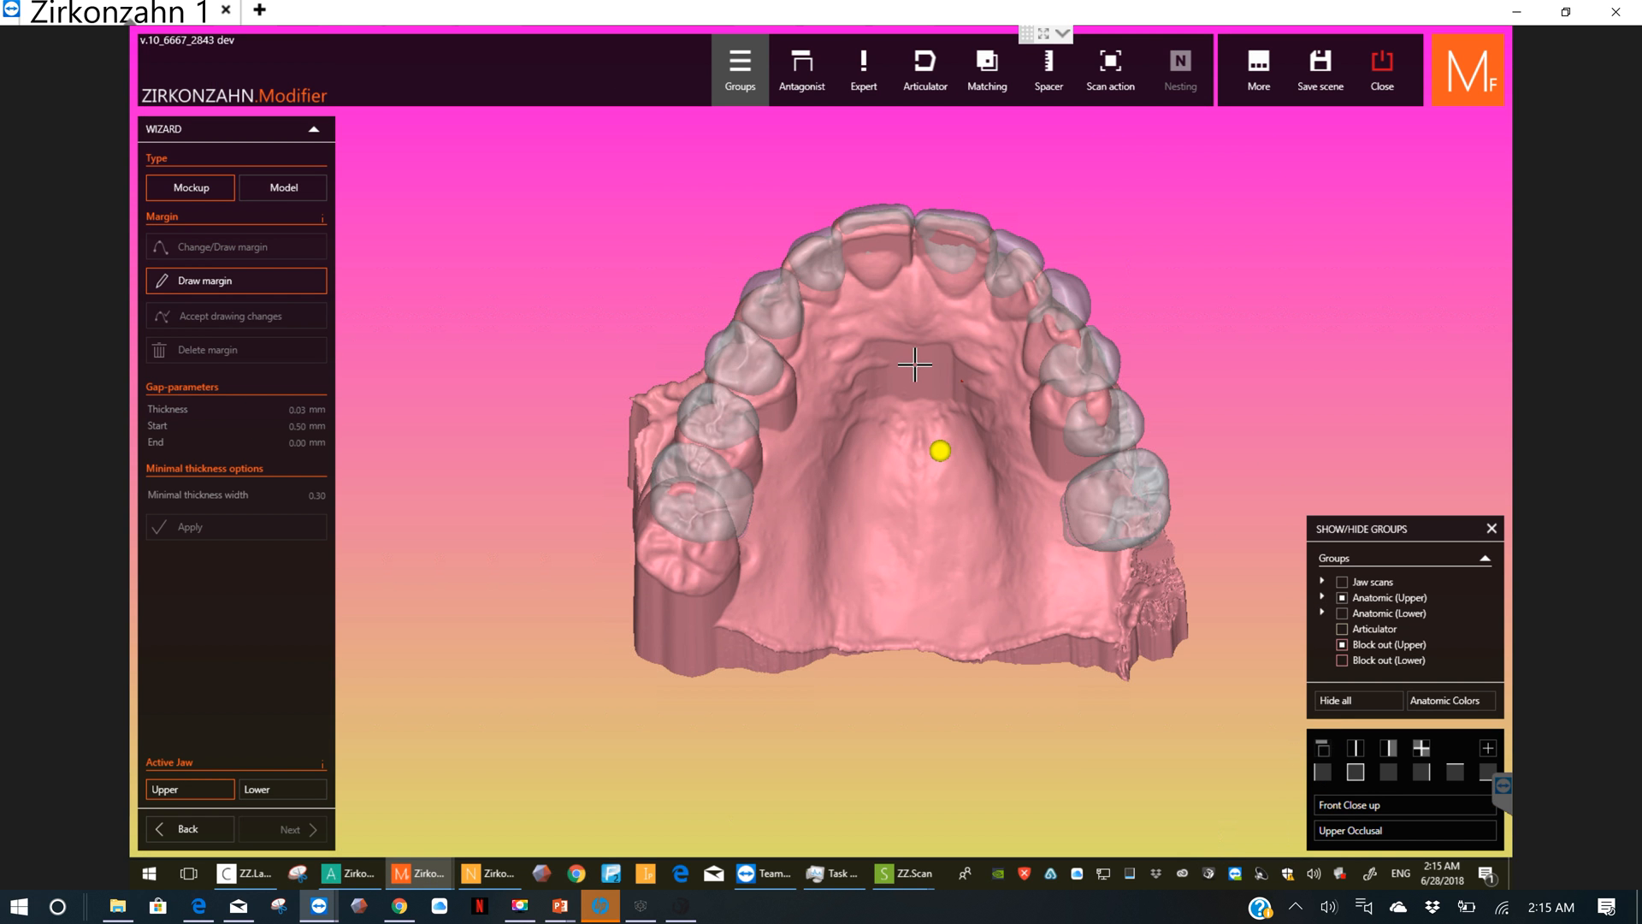
# Step: Draw the upper mockup's margin on the outer gum above the teeth, from the right posterior side across the front to the left premolars
pyautogui.moveTo(923, 368); pyautogui.dragTo(923, 480, button='right')
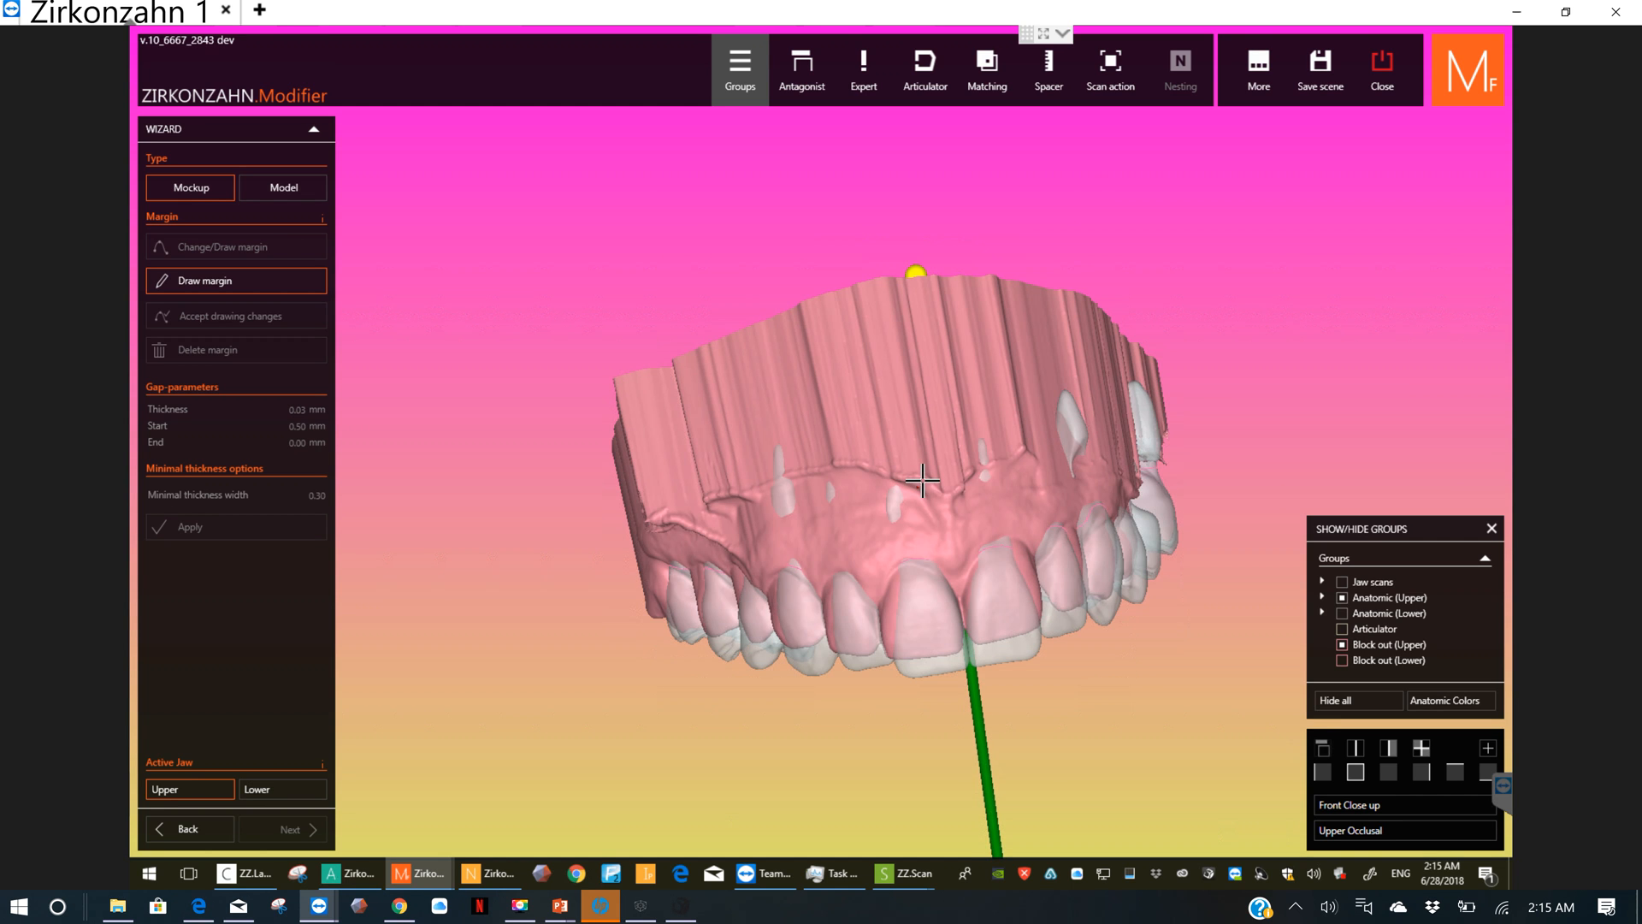
pyautogui.moveTo(778, 537); pyautogui.dragTo(738, 540, button='right')
pyautogui.click(743, 538)
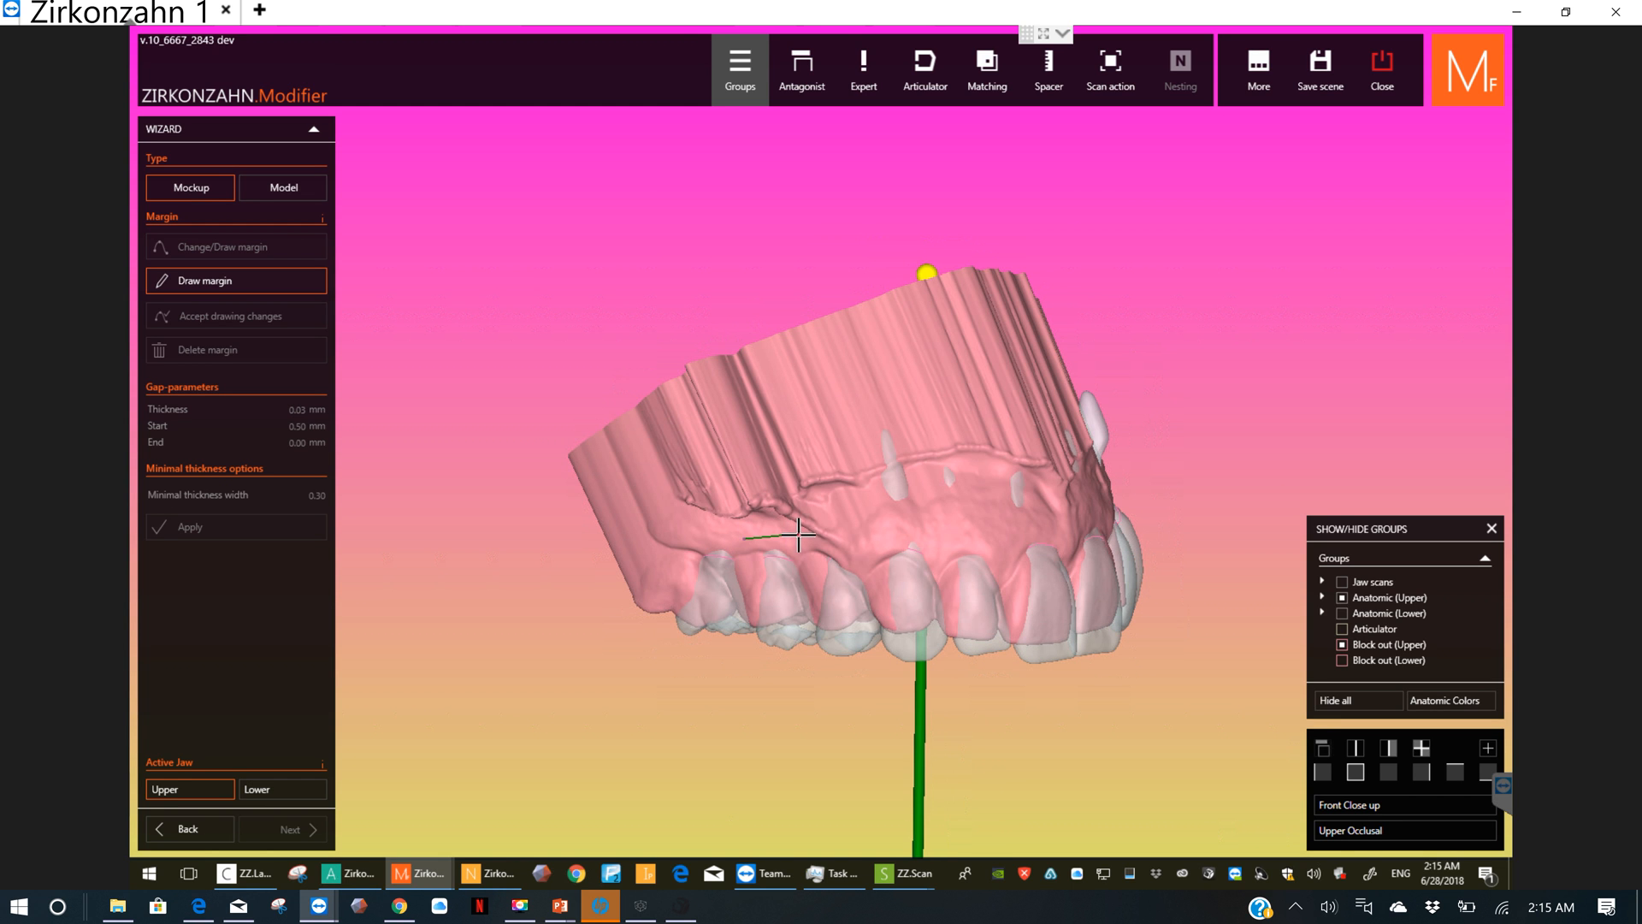
pyautogui.moveTo(915, 529); pyautogui.dragTo(1061, 529)
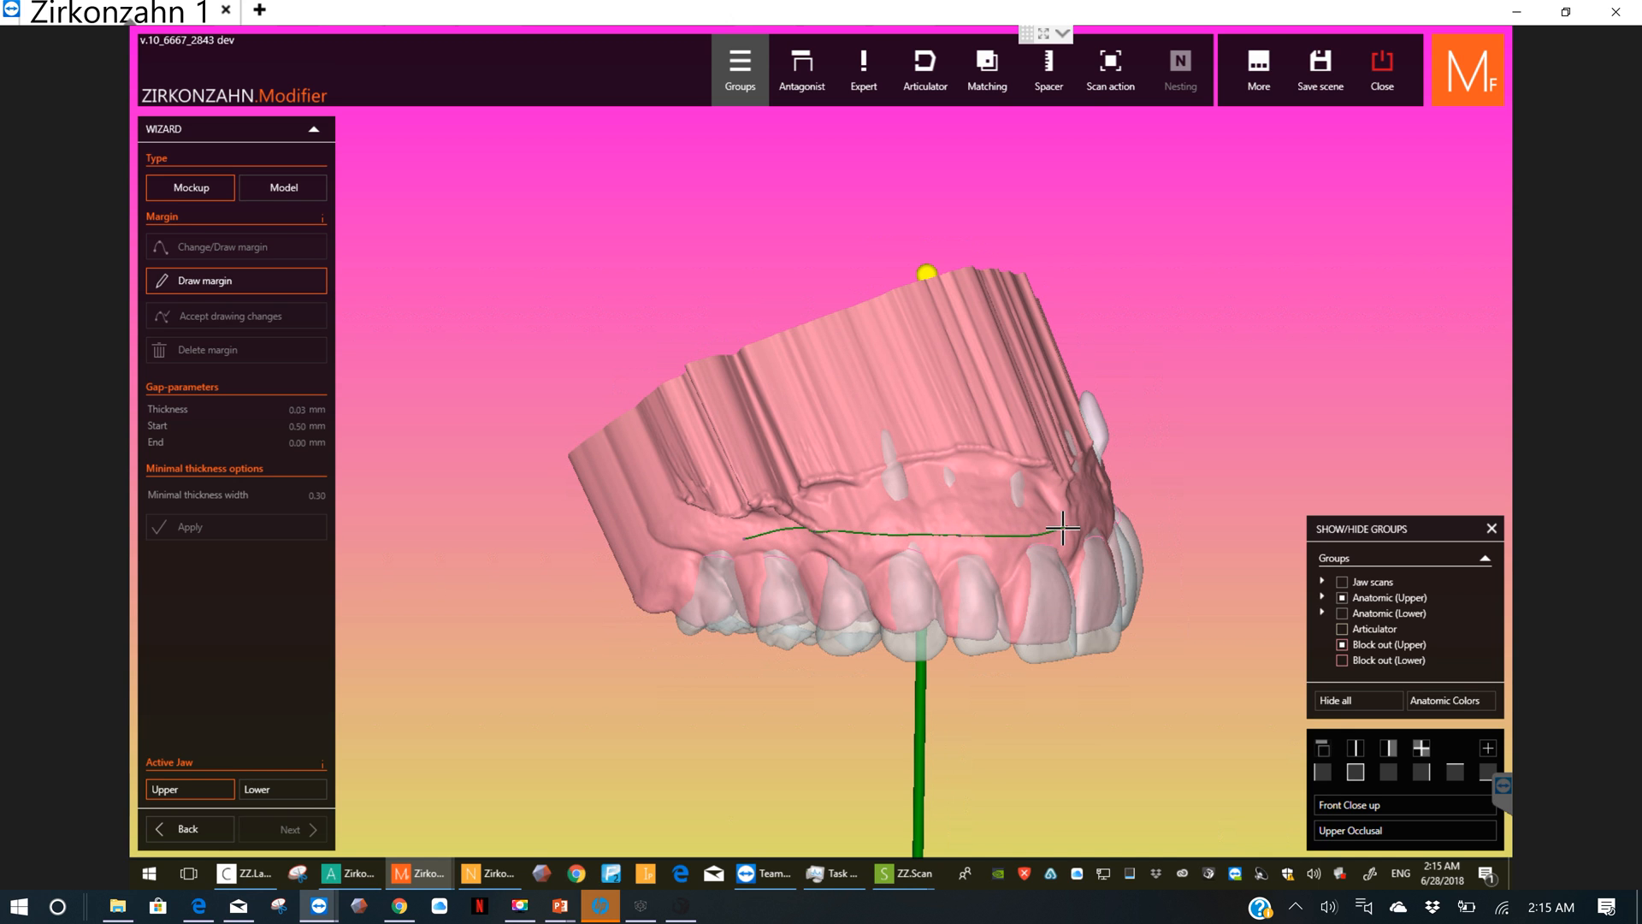
pyautogui.moveTo(1040, 532); pyautogui.dragTo(891, 556, button='right')
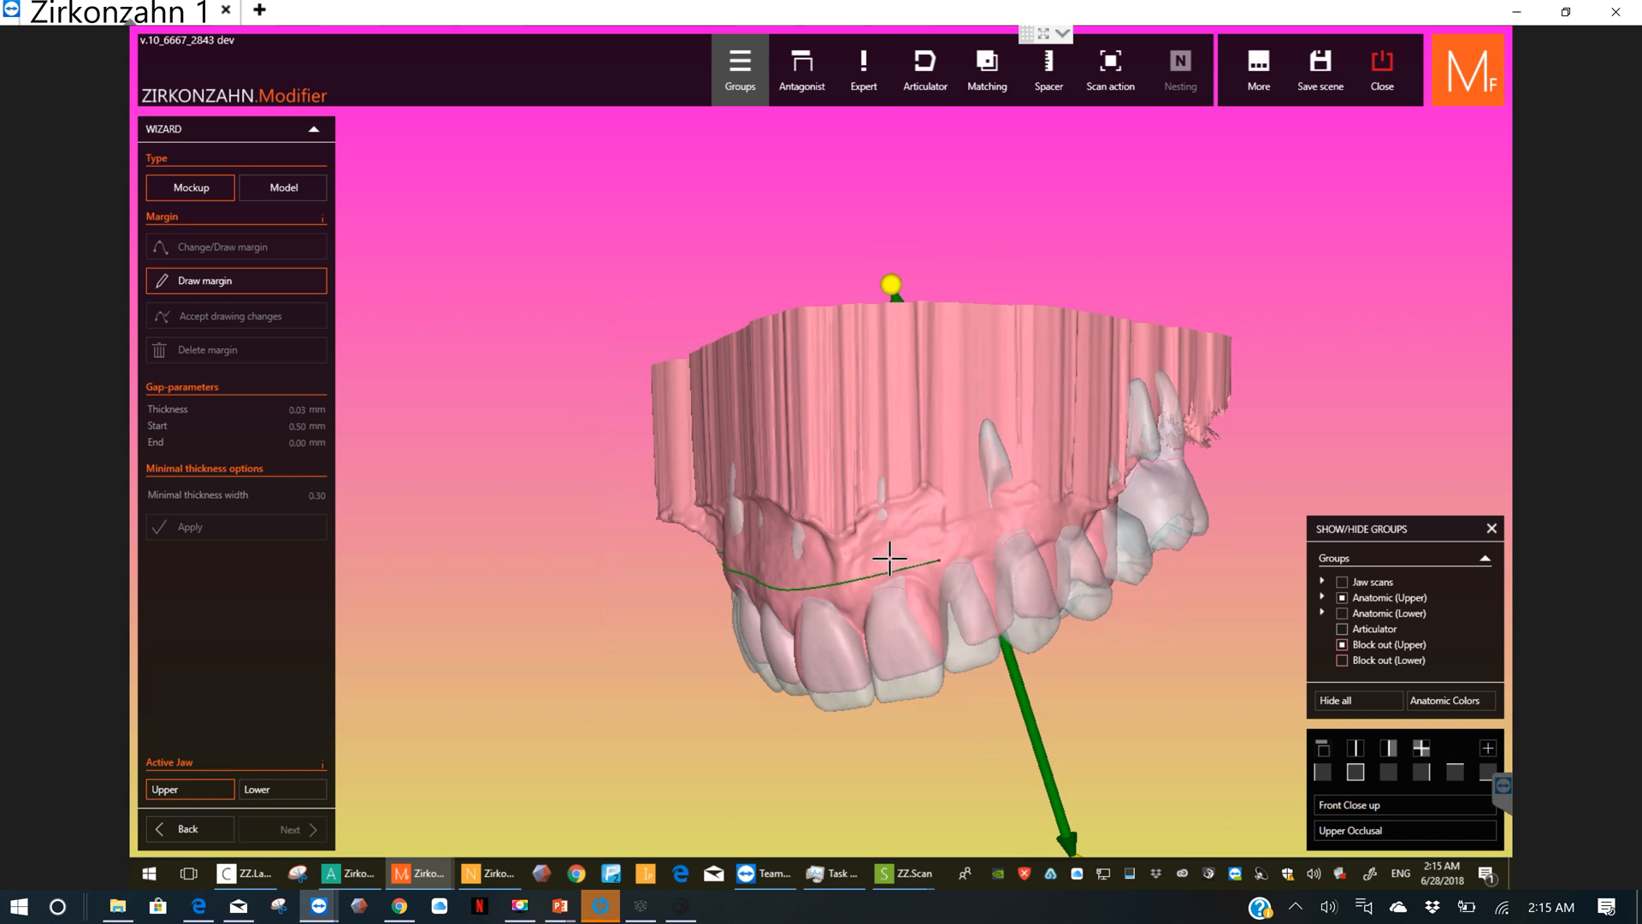
pyautogui.moveTo(890, 558); pyautogui.dragTo(1095, 498)
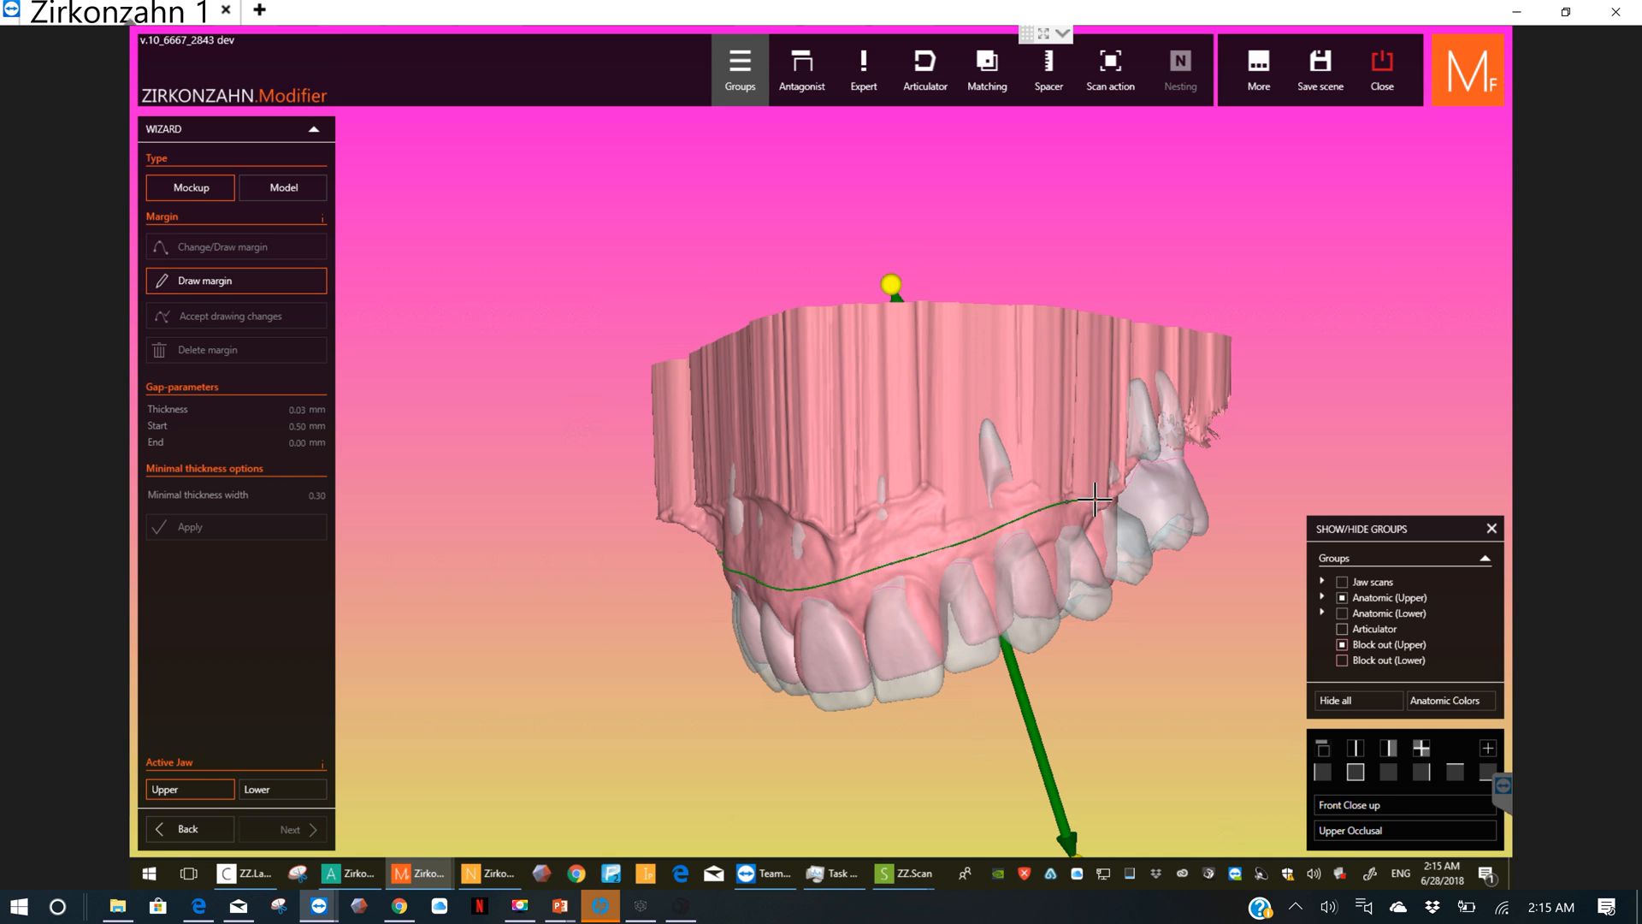
# Step: Carry the margin back along the outer gum to the last left molar and around it onto the palate
pyautogui.moveTo(1093, 500); pyautogui.dragTo(1035, 500, button='right')
pyautogui.moveTo(966, 504); pyautogui.dragTo(1030, 484)
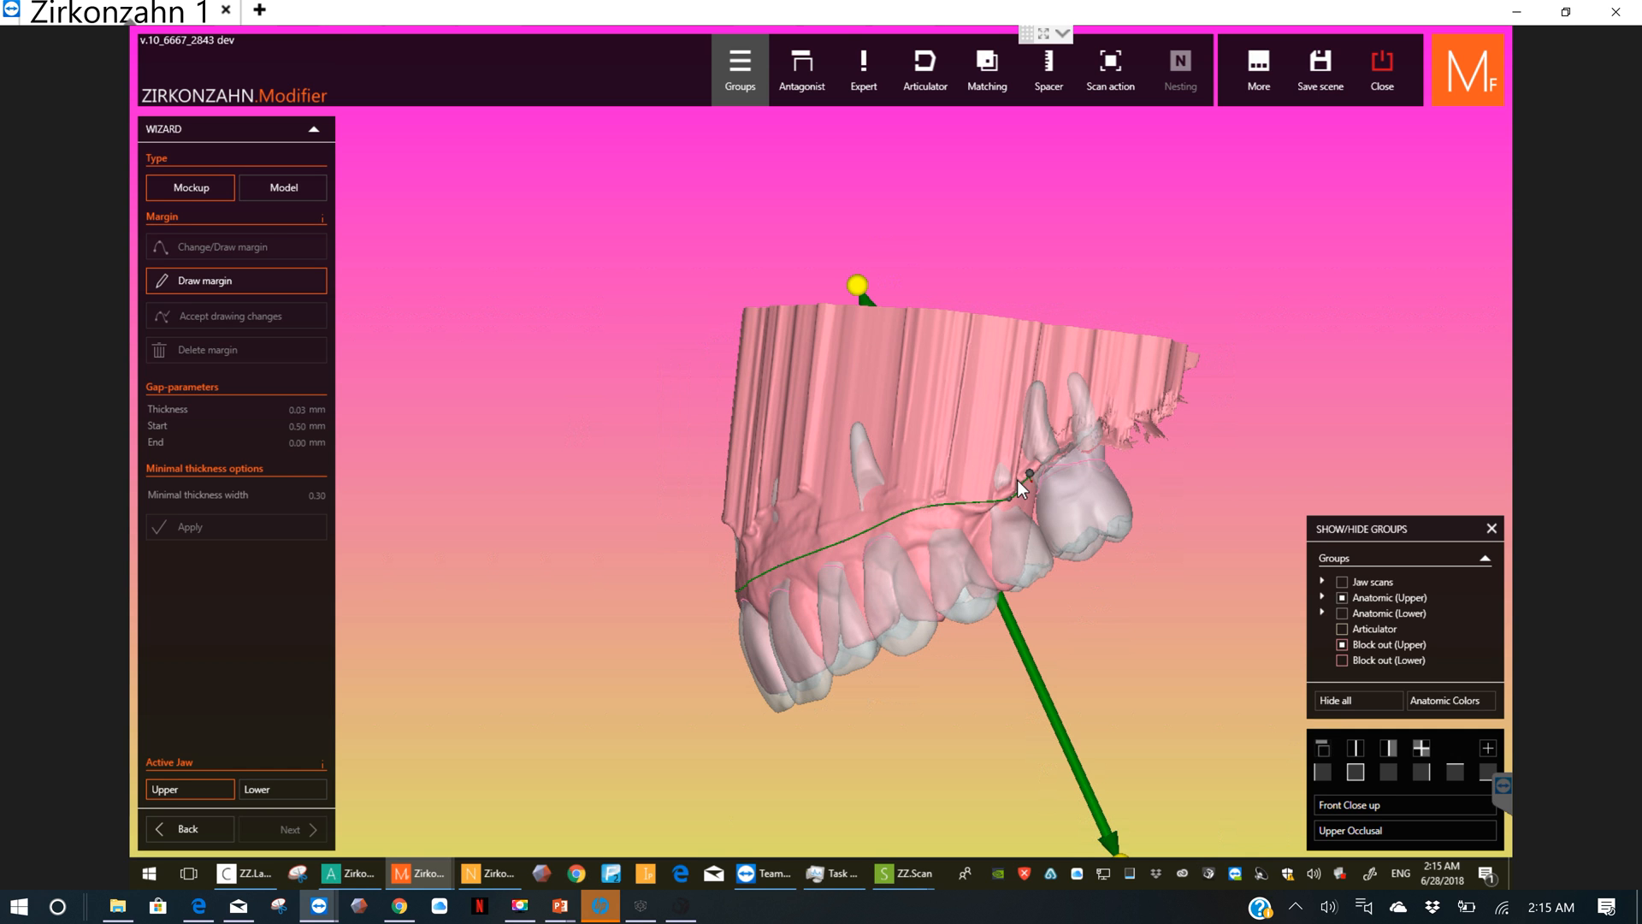
pyautogui.moveTo(1018, 479); pyautogui.dragTo(973, 473, button='right')
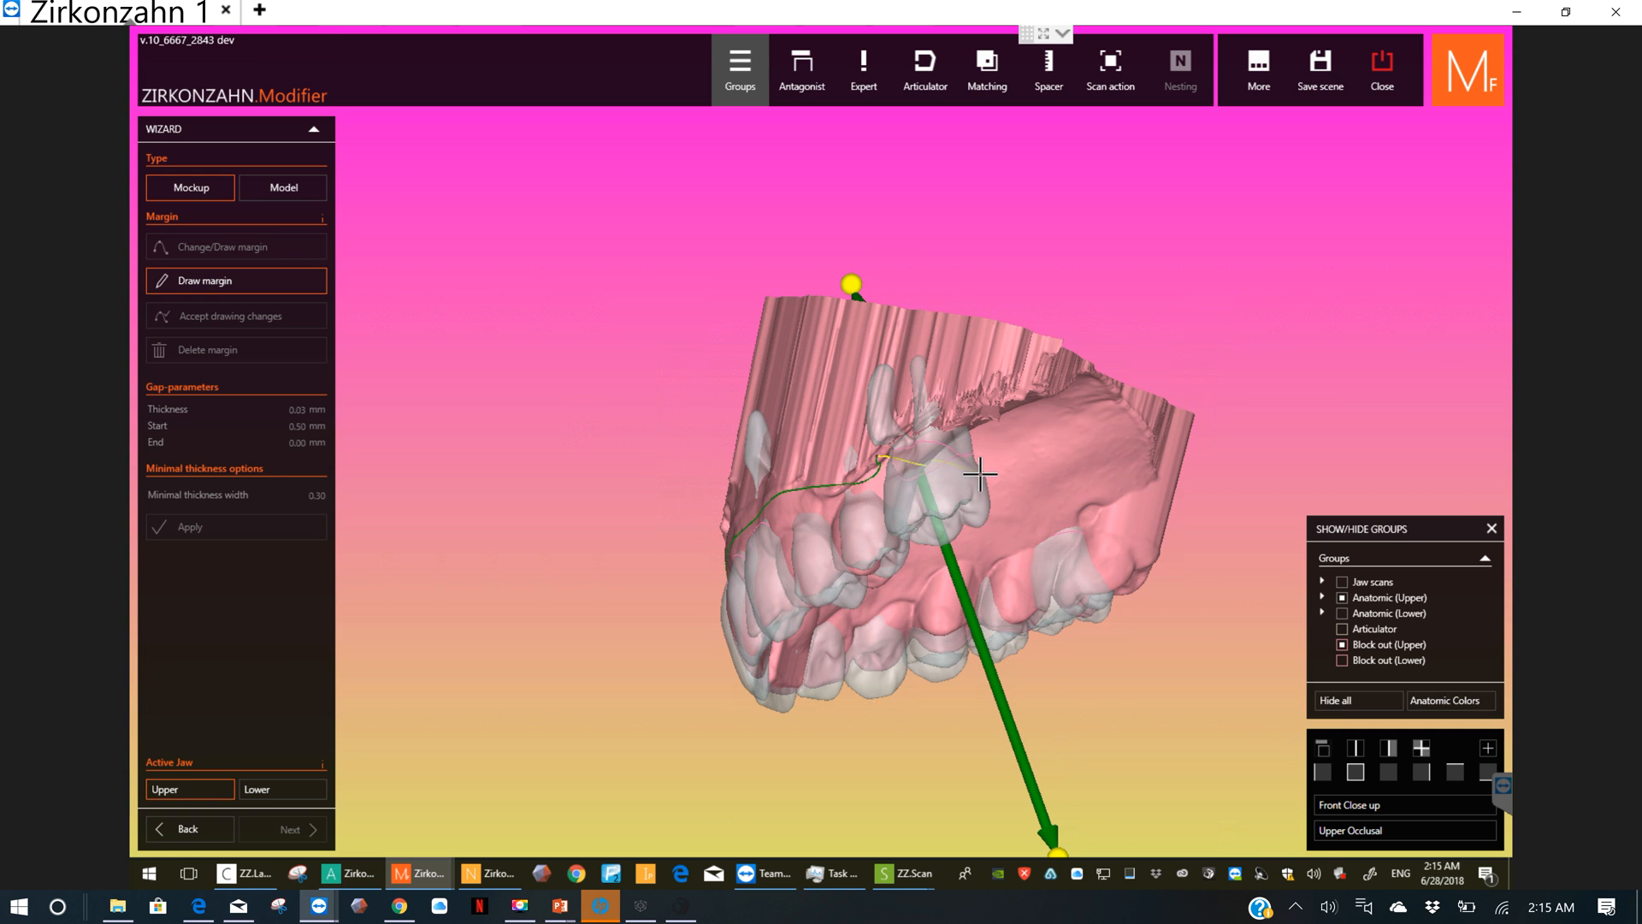
pyautogui.moveTo(987, 481); pyautogui.dragTo(990, 493)
pyautogui.moveTo(983, 480); pyautogui.dragTo(961, 460, button='right')
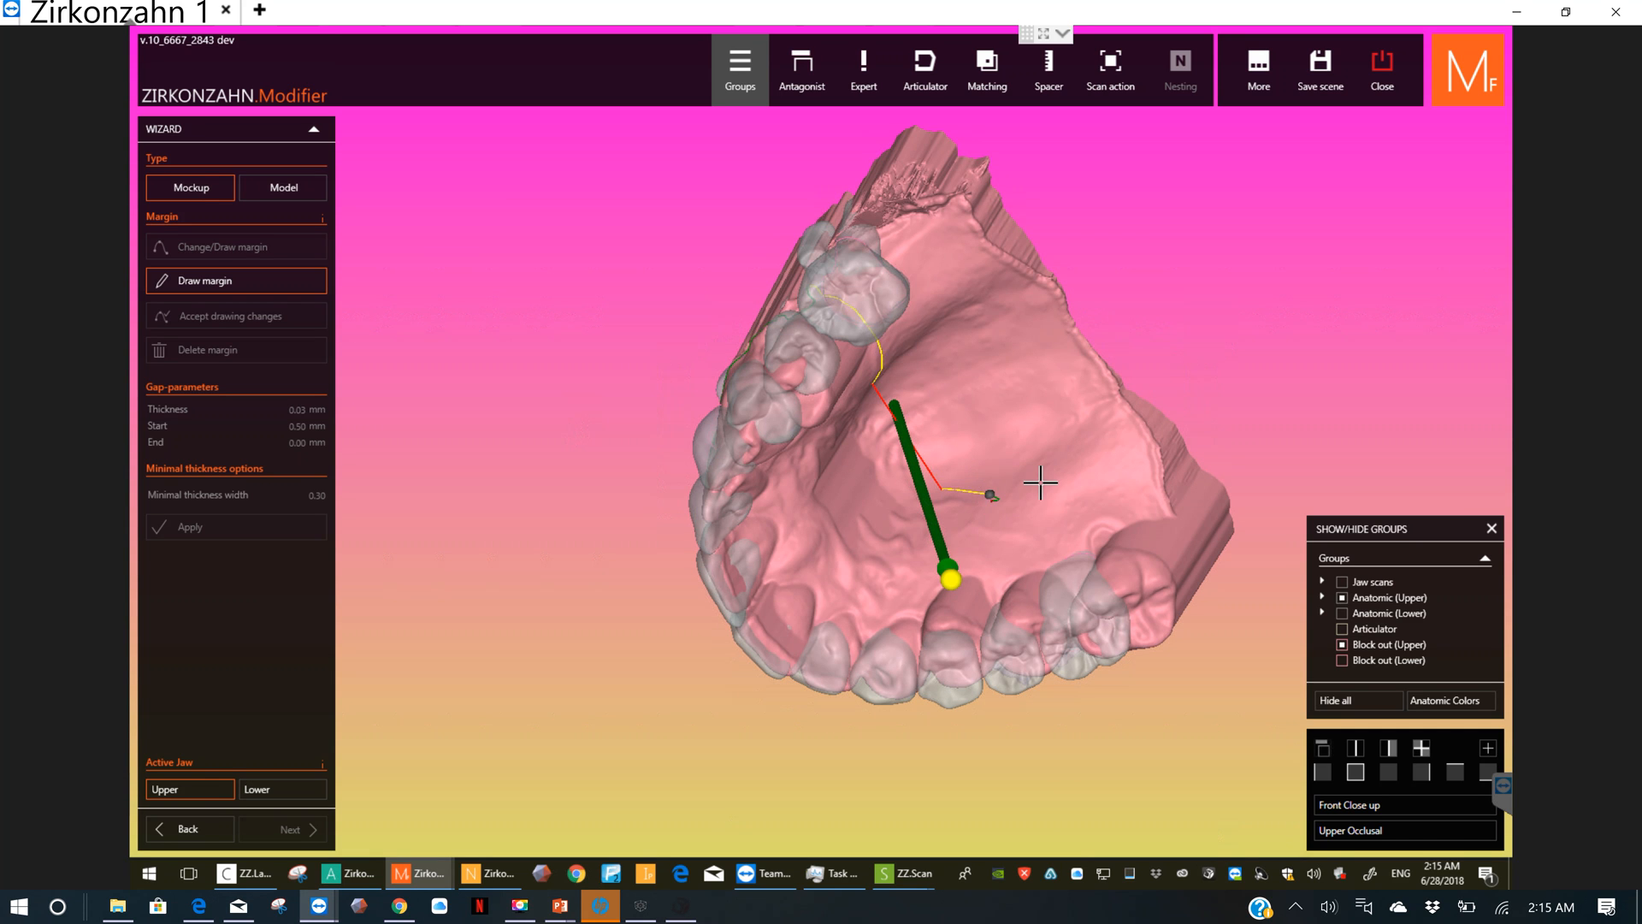
# Step: Continue the margin across the palate, along the inner side of the left teeth and behind the front teeth
pyautogui.rightClick(1040, 481)
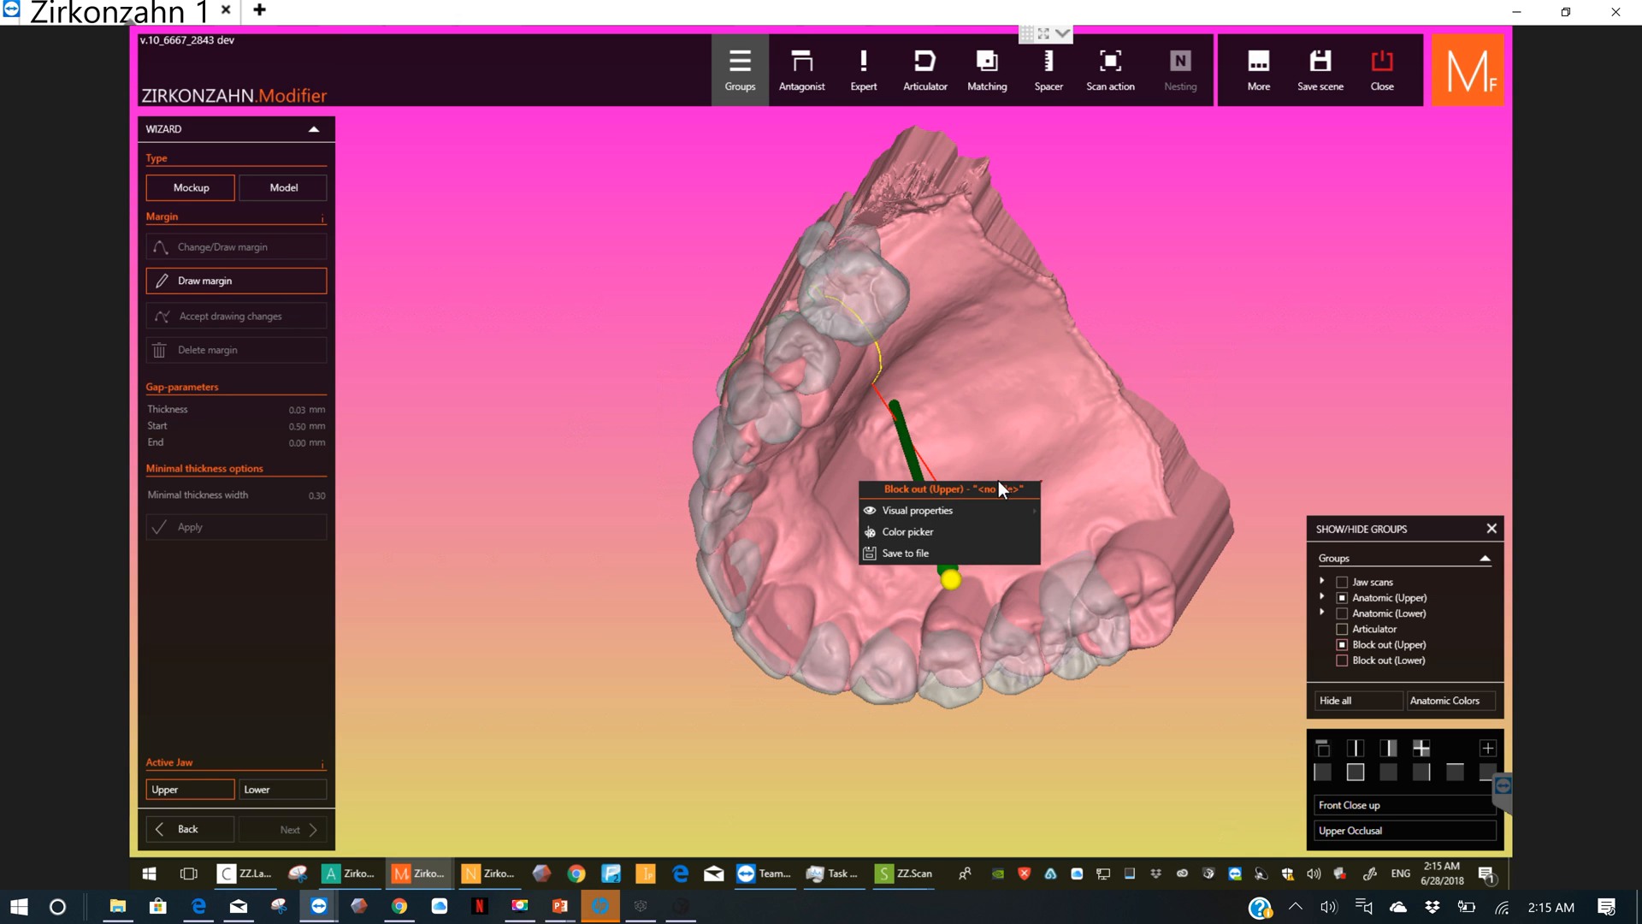
pyautogui.click(1011, 444)
pyautogui.click(1010, 443)
pyautogui.click(927, 394)
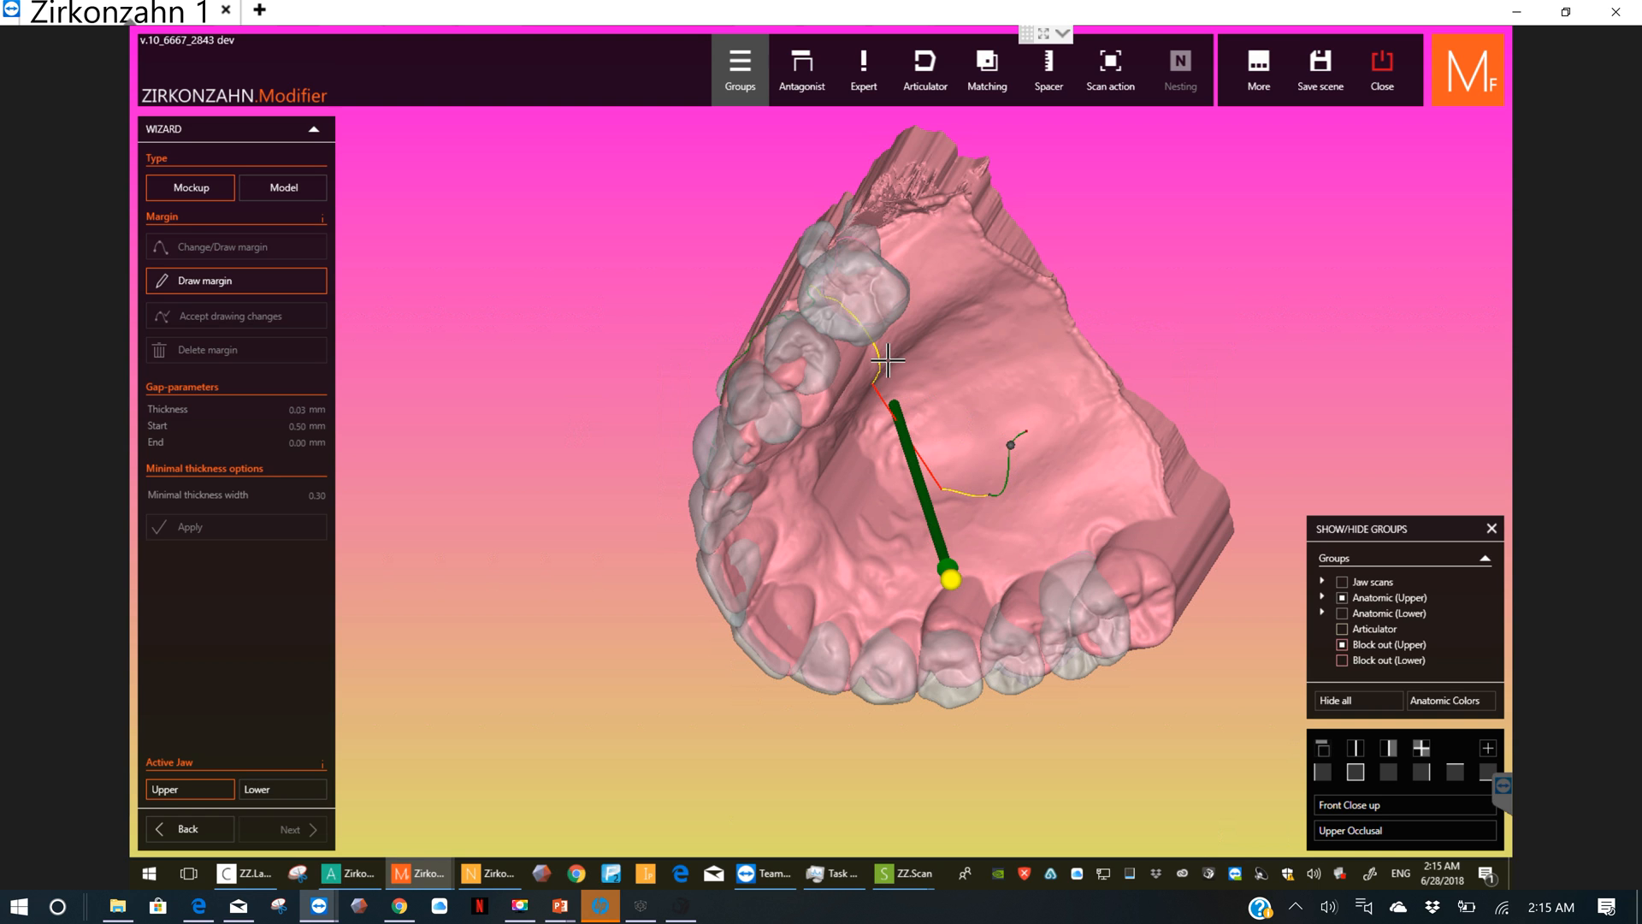
pyautogui.click(952, 292)
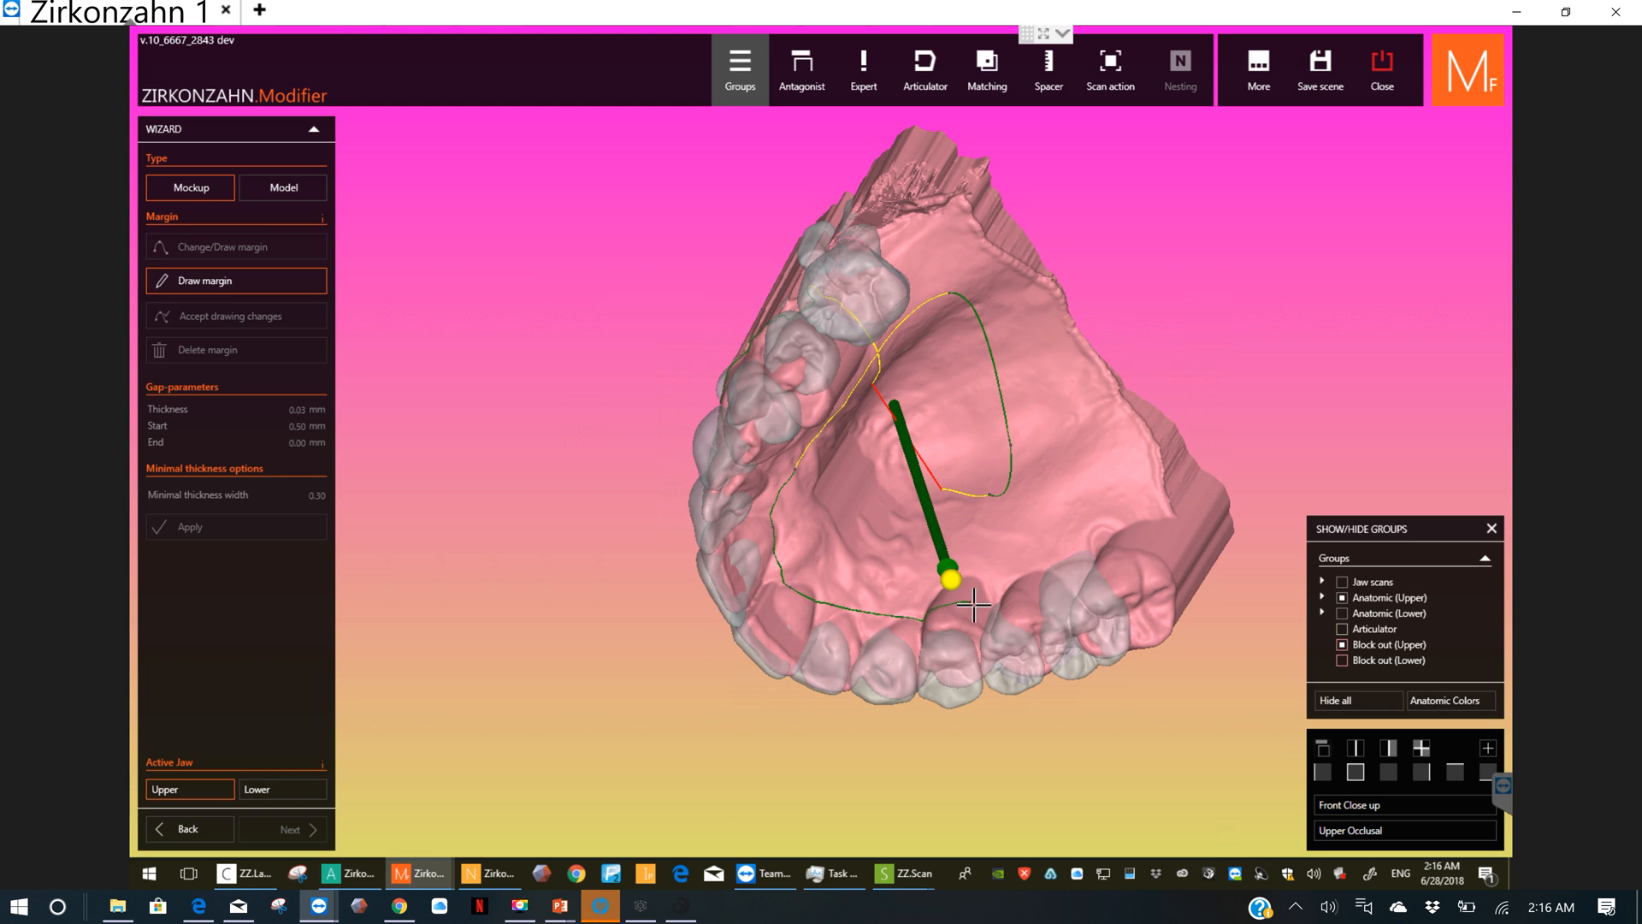
# Step: Continue the upper margin along the inner side of the right teeth, around the last right molar, and close it on the outer gum
pyautogui.moveTo(974, 605); pyautogui.dragTo(1037, 575, button='right')
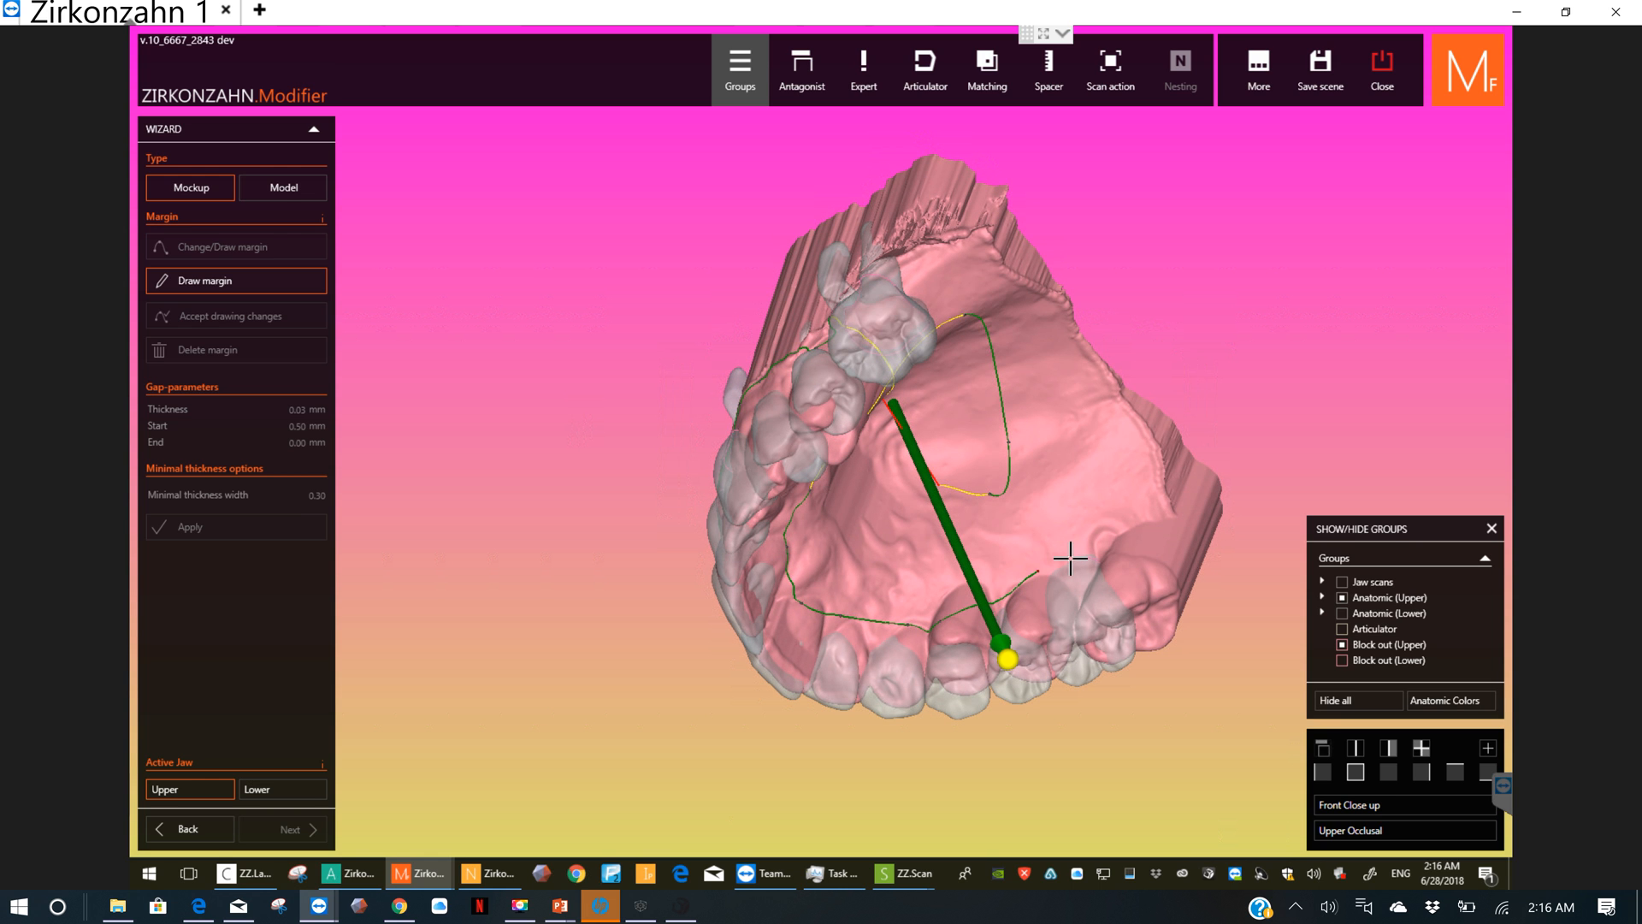
pyautogui.click(1124, 575)
pyautogui.moveTo(1114, 572); pyautogui.dragTo(1118, 510, button='right')
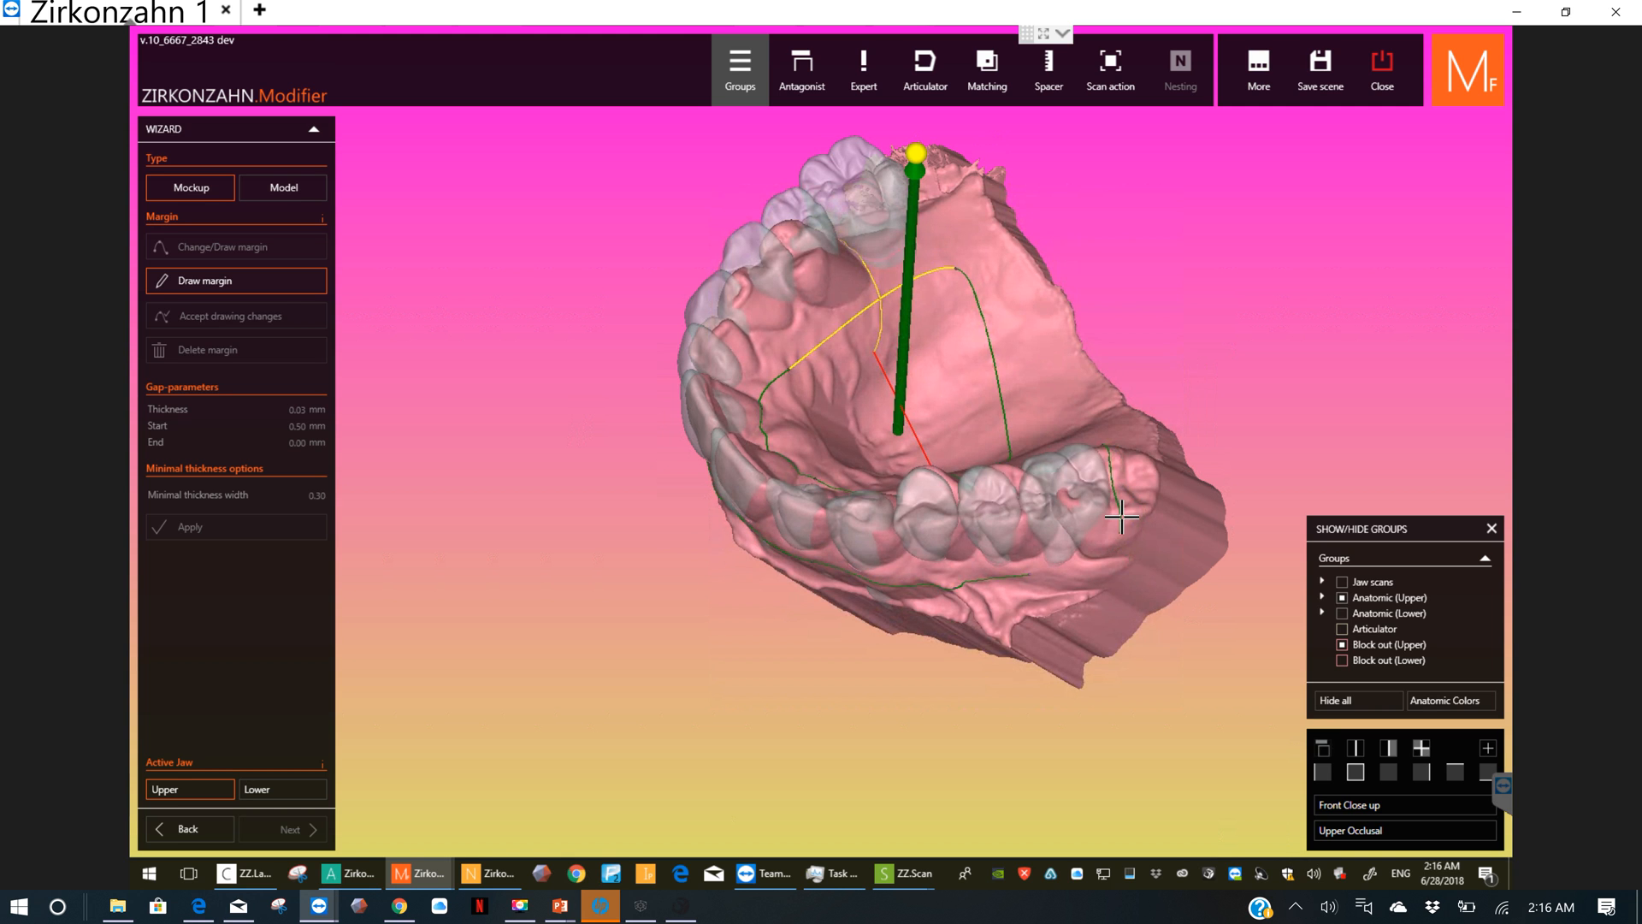
pyautogui.click(1122, 520)
pyautogui.moveTo(1112, 537); pyautogui.dragTo(1126, 475, button='right')
pyautogui.click(1114, 473)
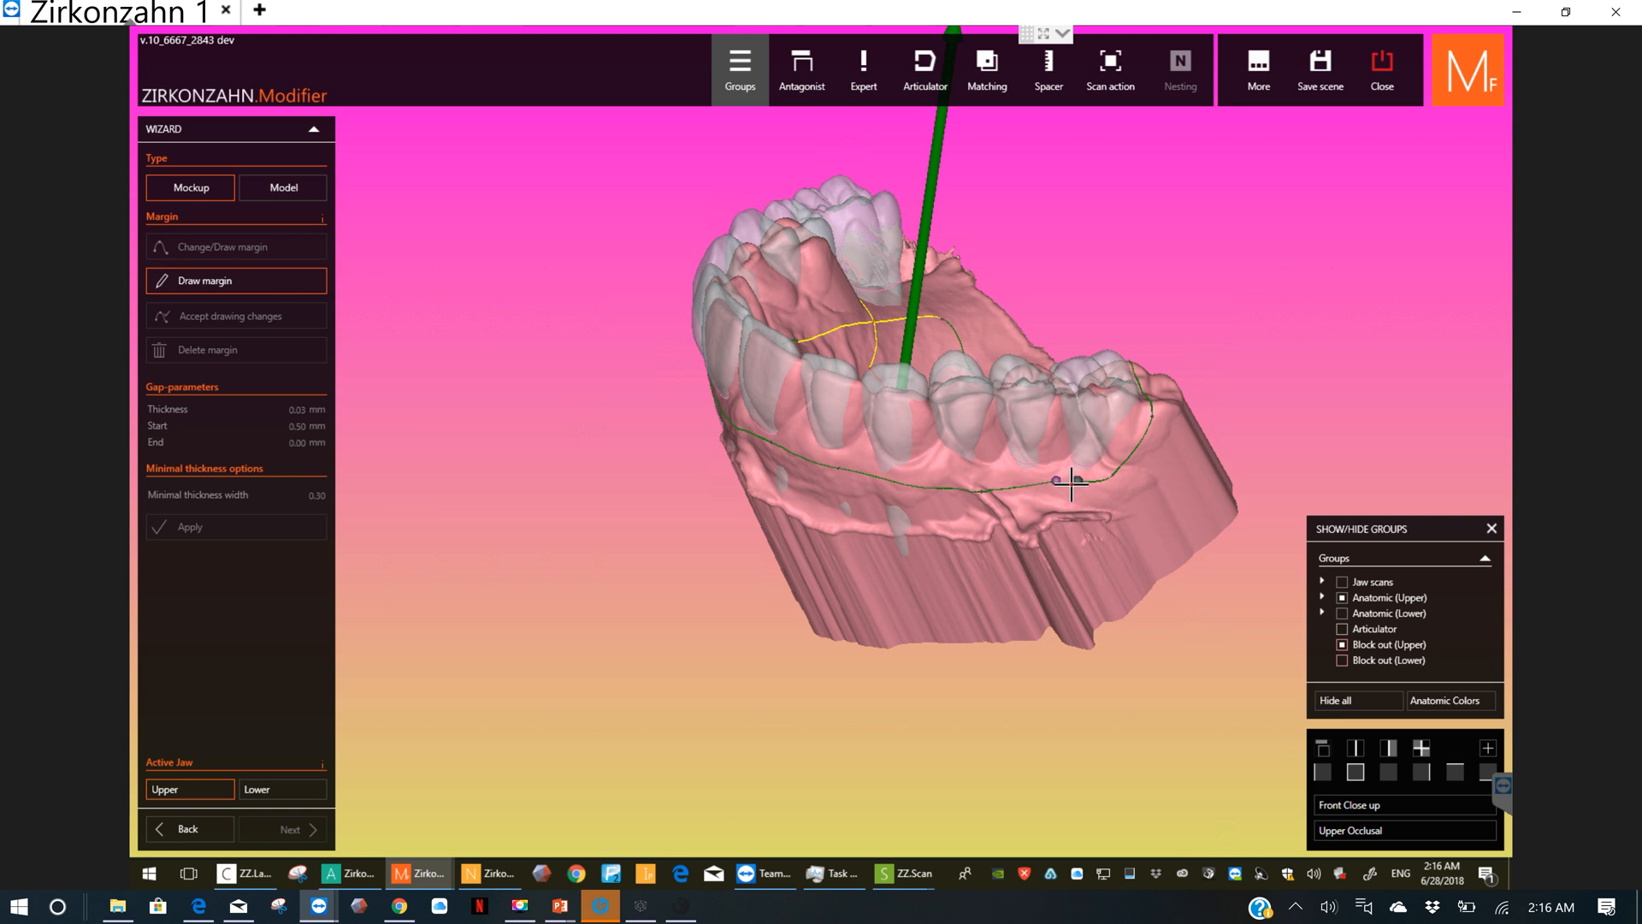
pyautogui.click(1071, 484)
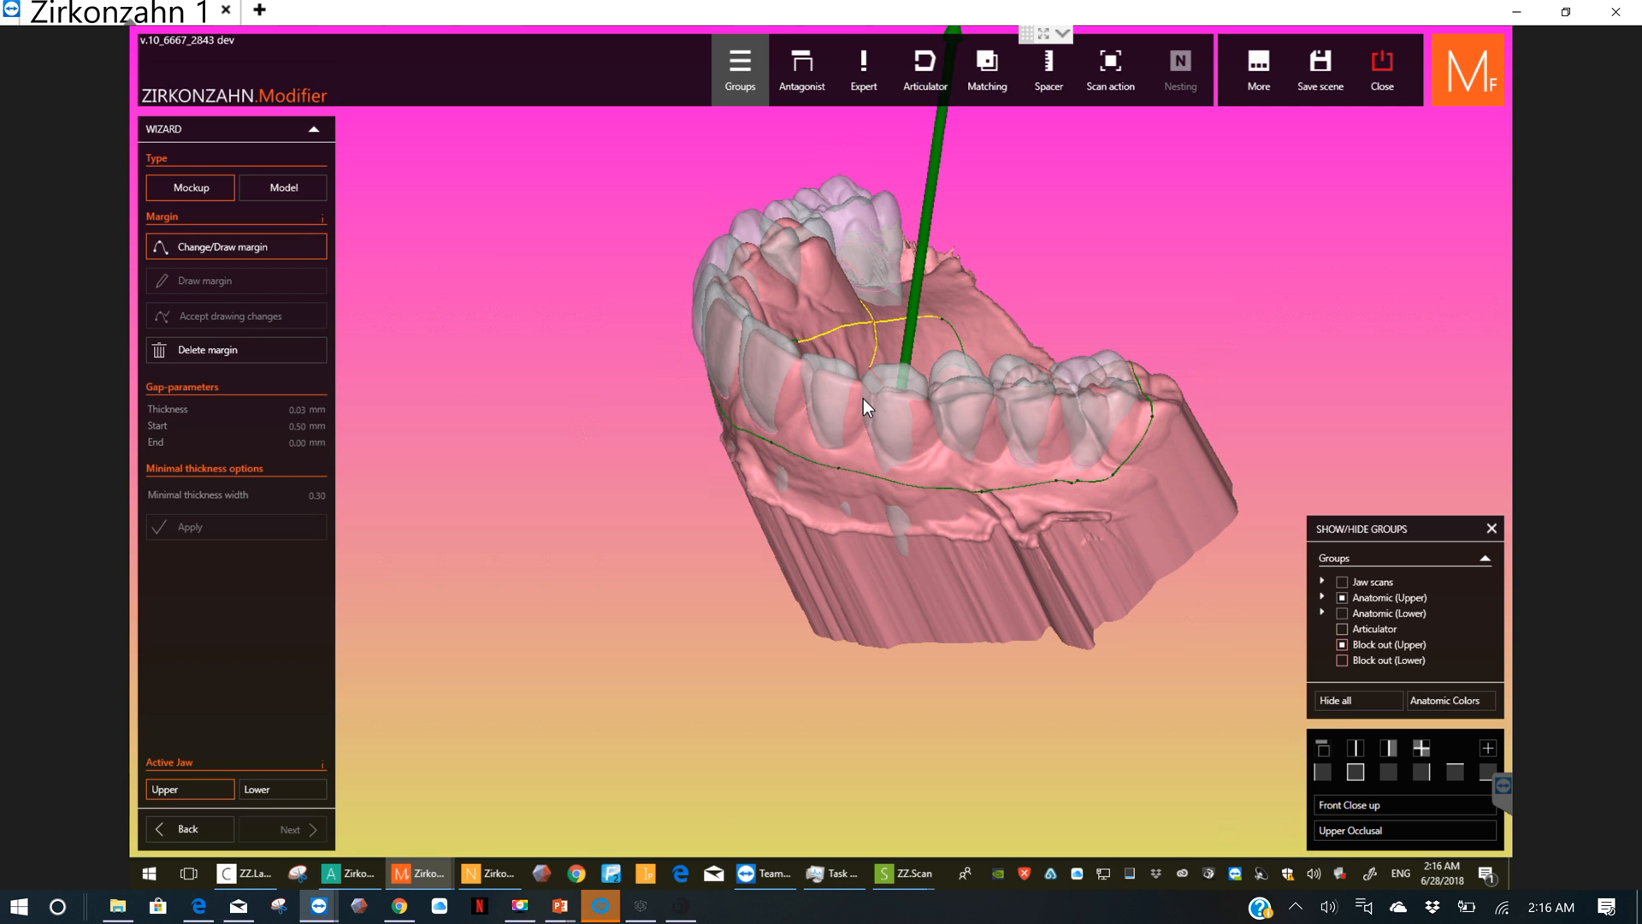
# Step: Reshape the margin on the palate so it follows the inner side of the left teeth and loops around the last left molar
pyautogui.moveTo(864, 398); pyautogui.dragTo(886, 382, button='right')
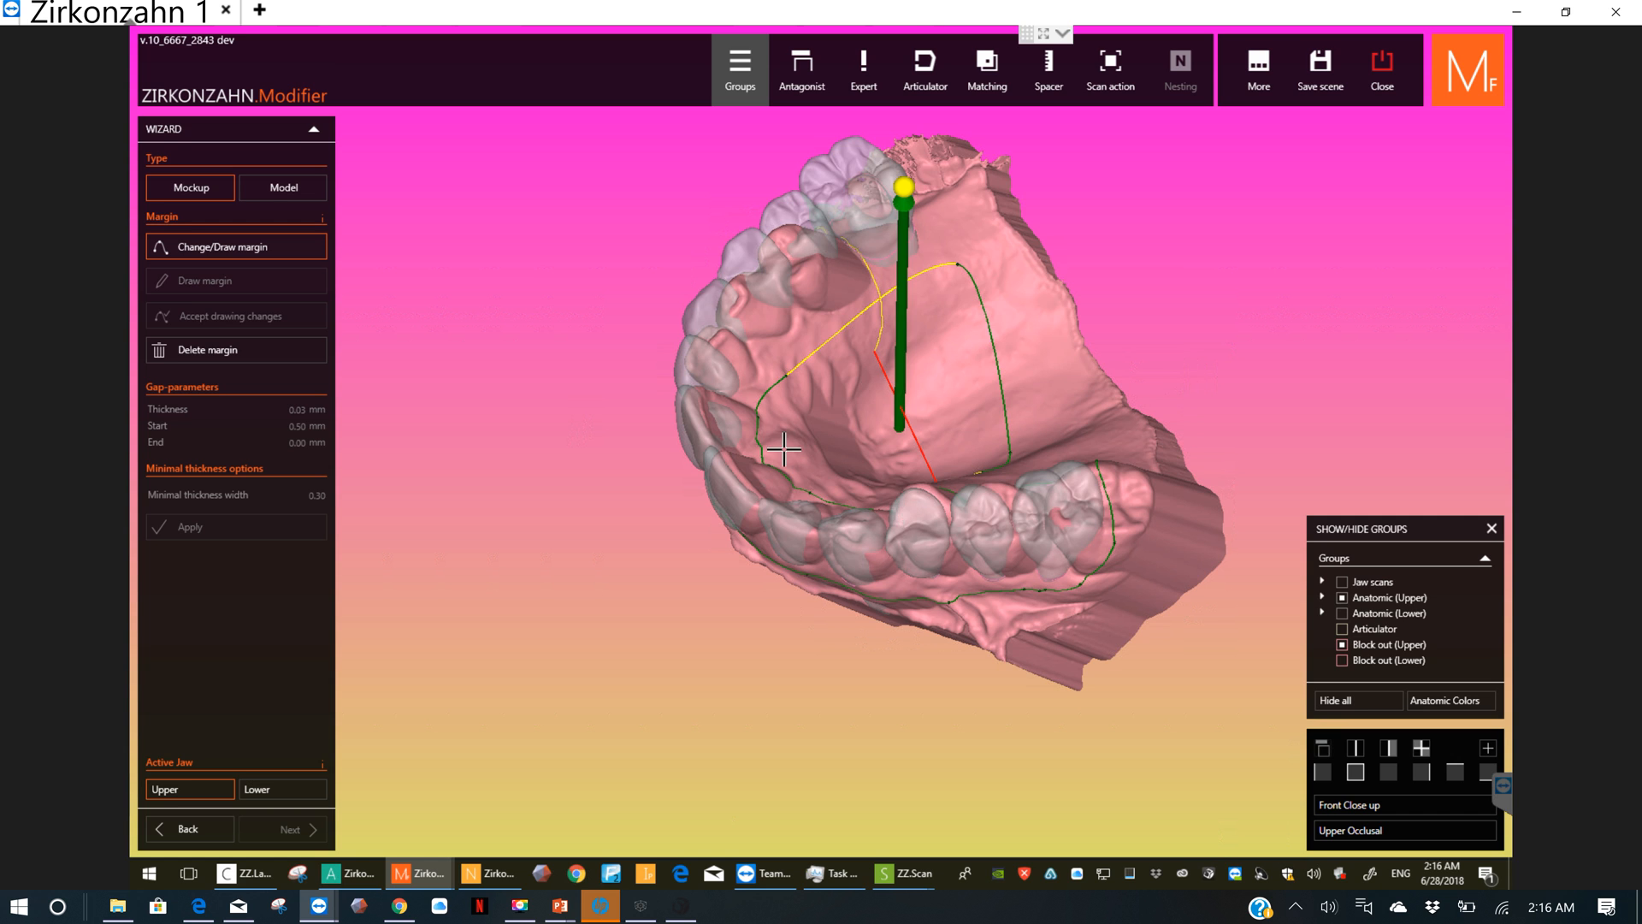
pyautogui.moveTo(784, 449); pyautogui.dragTo(787, 393, button='right')
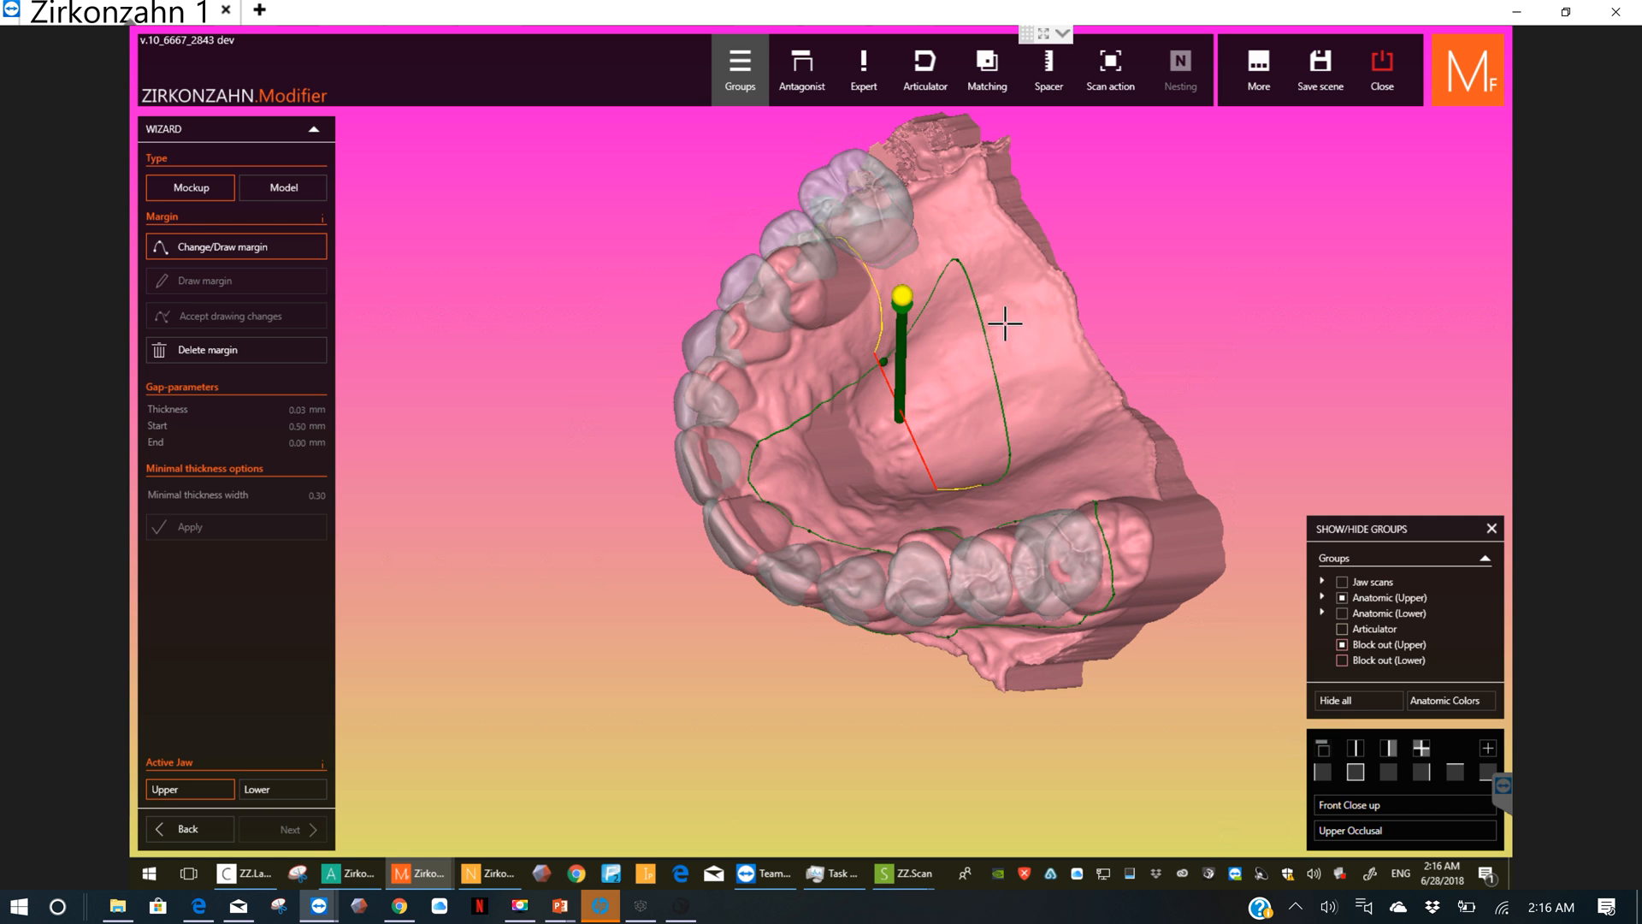
pyautogui.moveTo(1005, 323); pyautogui.dragTo(784, 364)
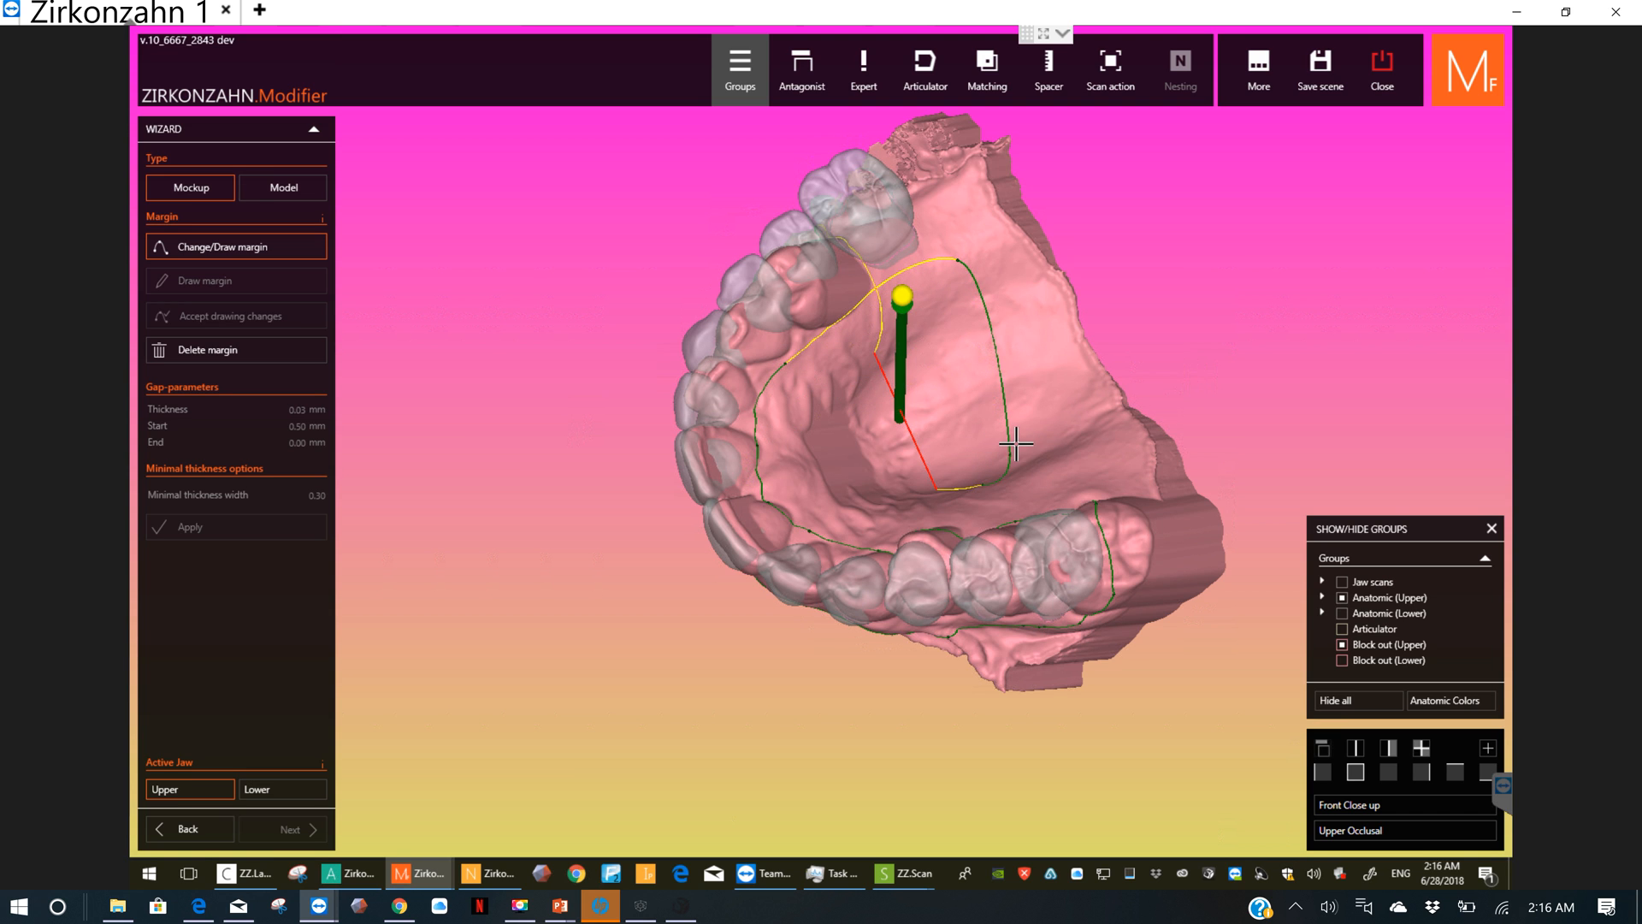
pyautogui.moveTo(1001, 451); pyautogui.dragTo(961, 326)
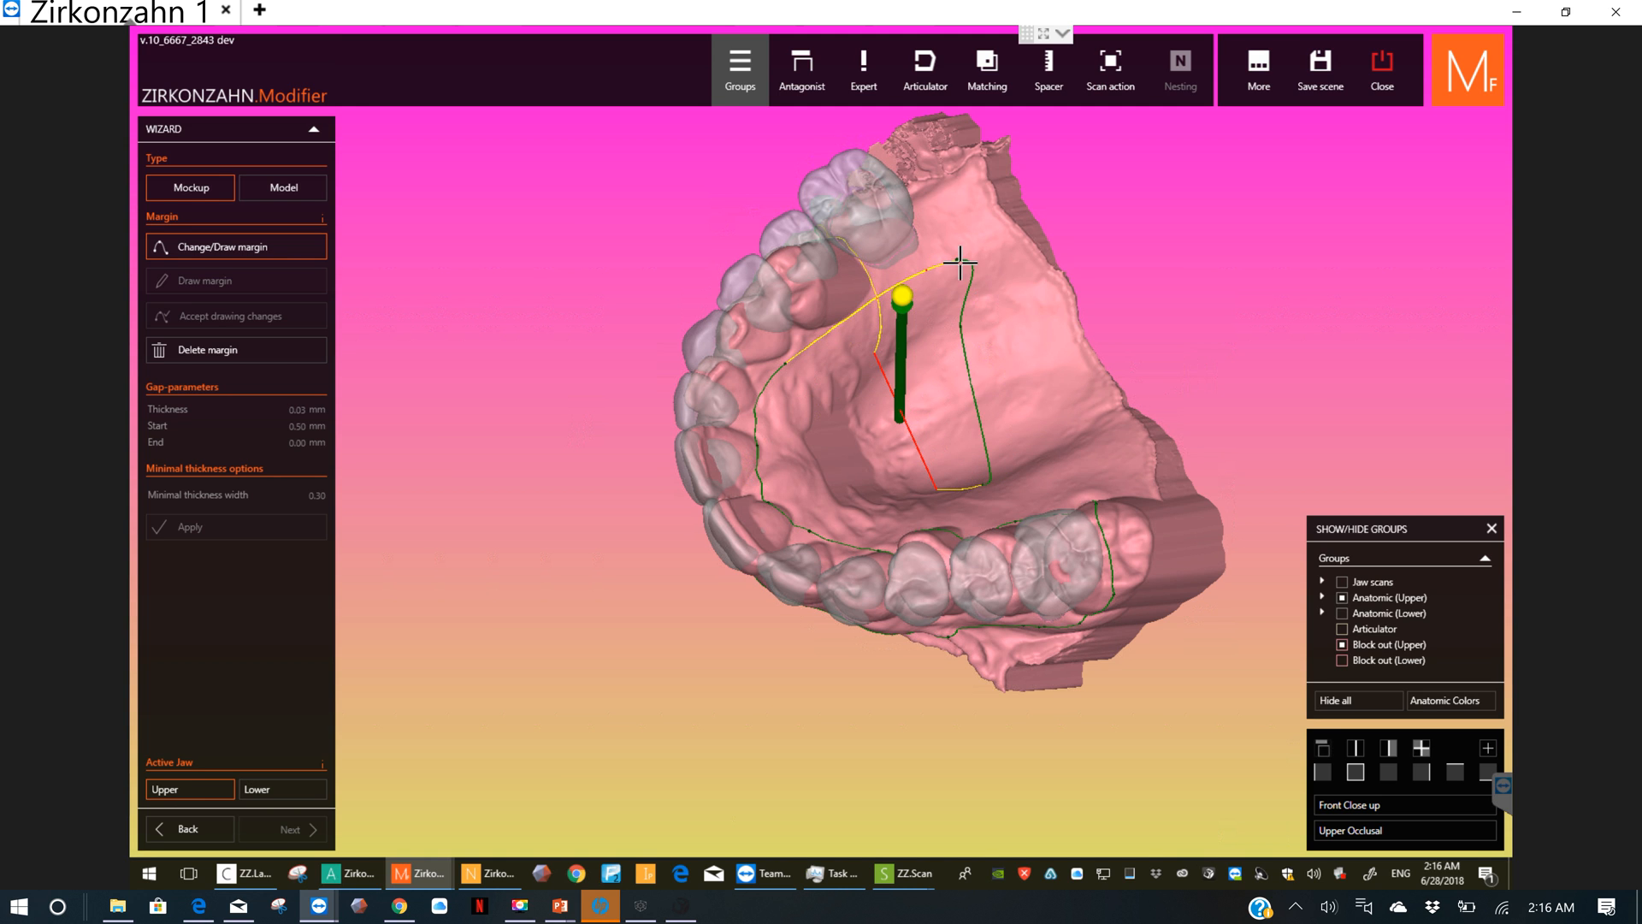
pyautogui.moveTo(959, 260); pyautogui.dragTo(840, 298)
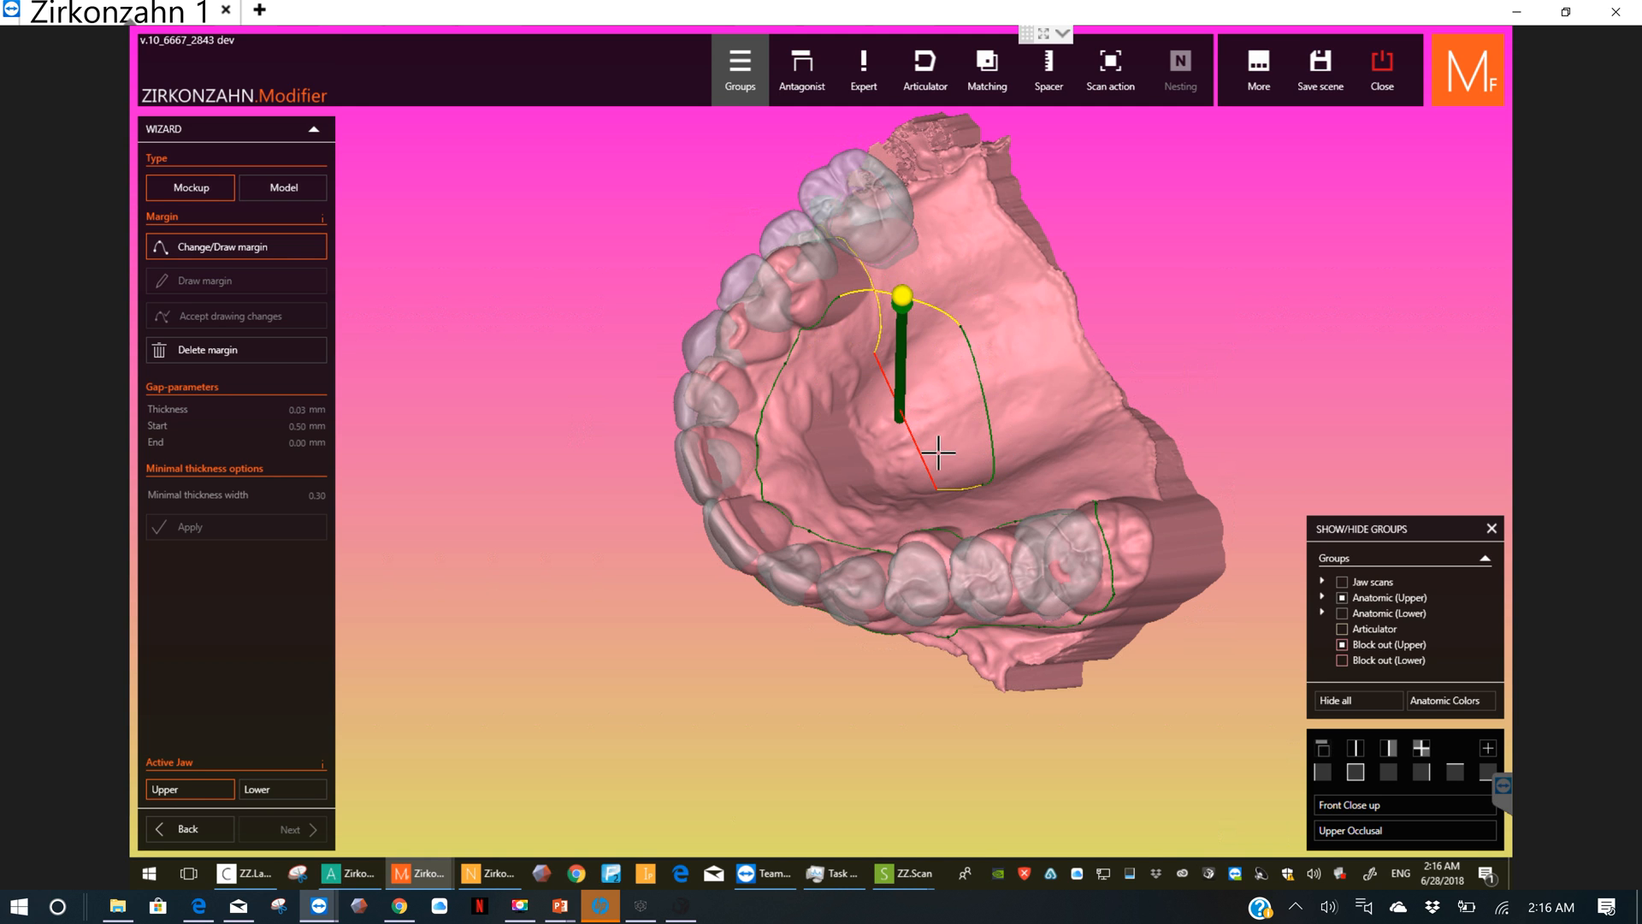
pyautogui.click(982, 484)
pyautogui.moveTo(978, 371); pyautogui.dragTo(923, 194)
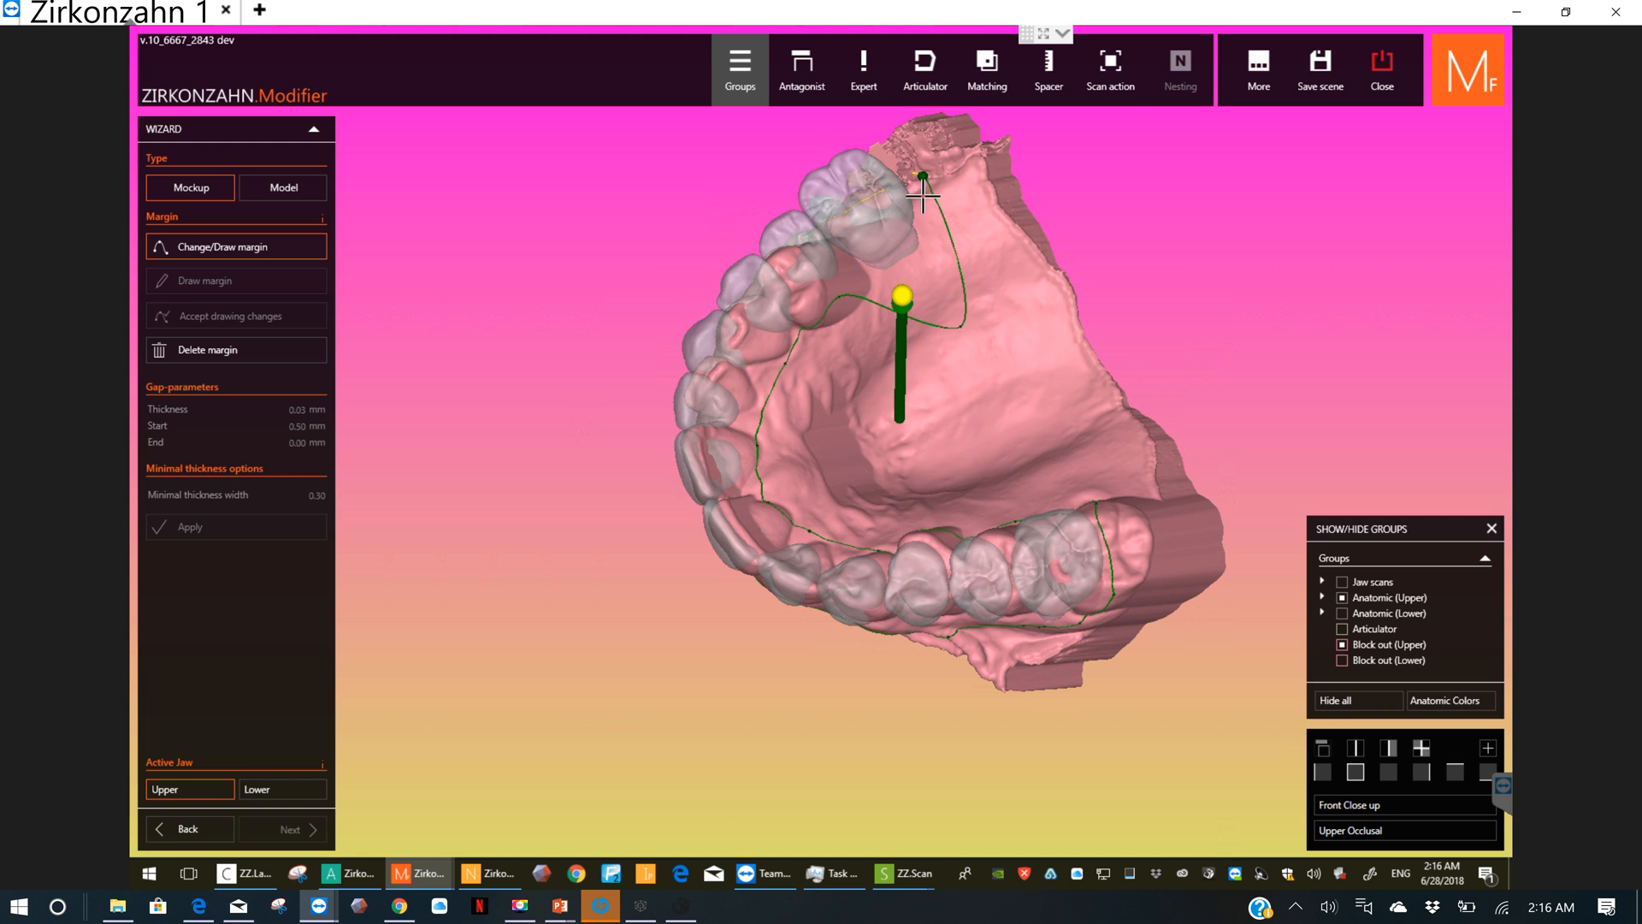
pyautogui.moveTo(959, 327); pyautogui.dragTo(926, 264)
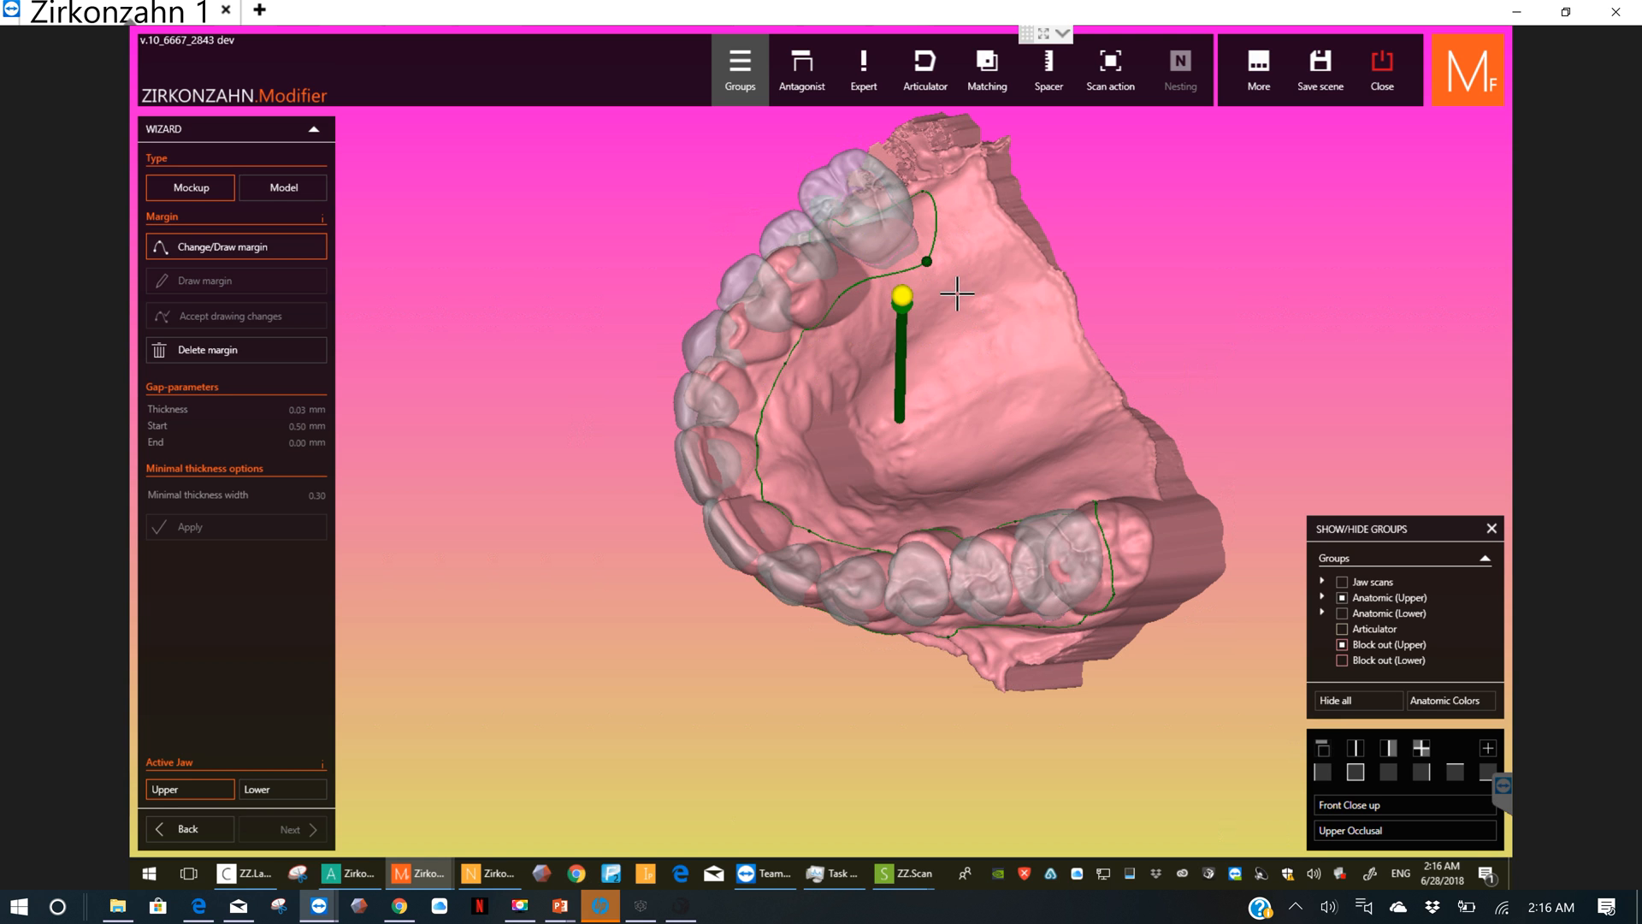
pyautogui.moveTo(993, 316)
pyautogui.mouseDown(button='right')
pyautogui.moveTo(997, 334)
pyautogui.moveTo(964, 292)
pyautogui.mouseUp(button='right')
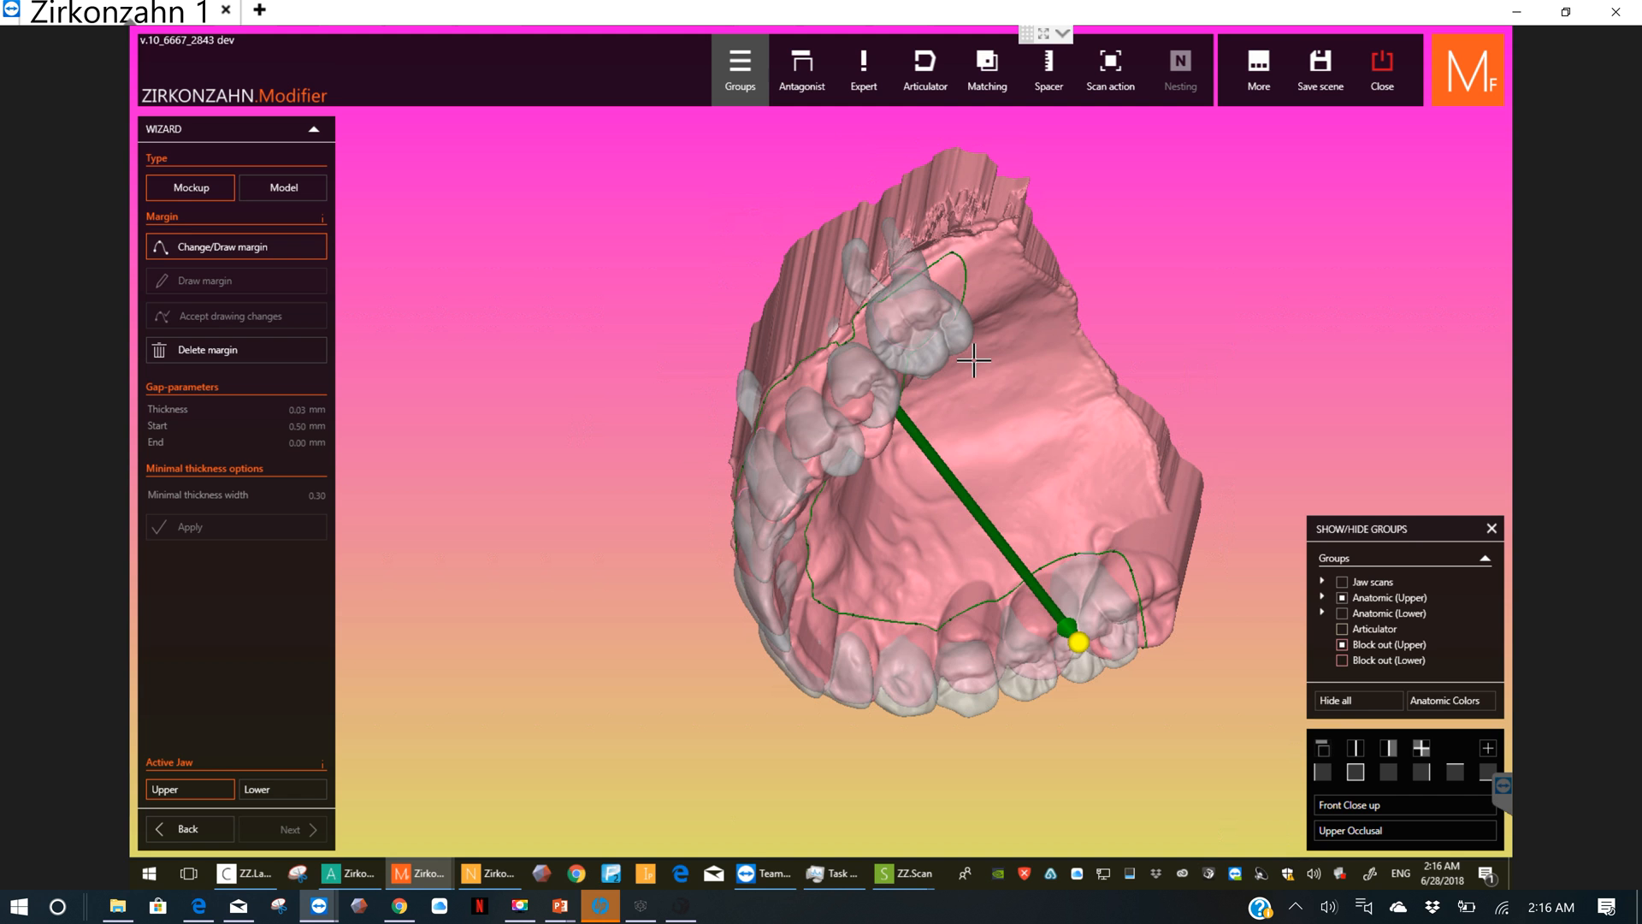
# Step: Adjust the margin points on the outer gum above the left posterior teeth and behind the last left molar
pyautogui.moveTo(974, 362); pyautogui.dragTo(1018, 476, button='right')
pyautogui.scroll(3, 1019, 477)
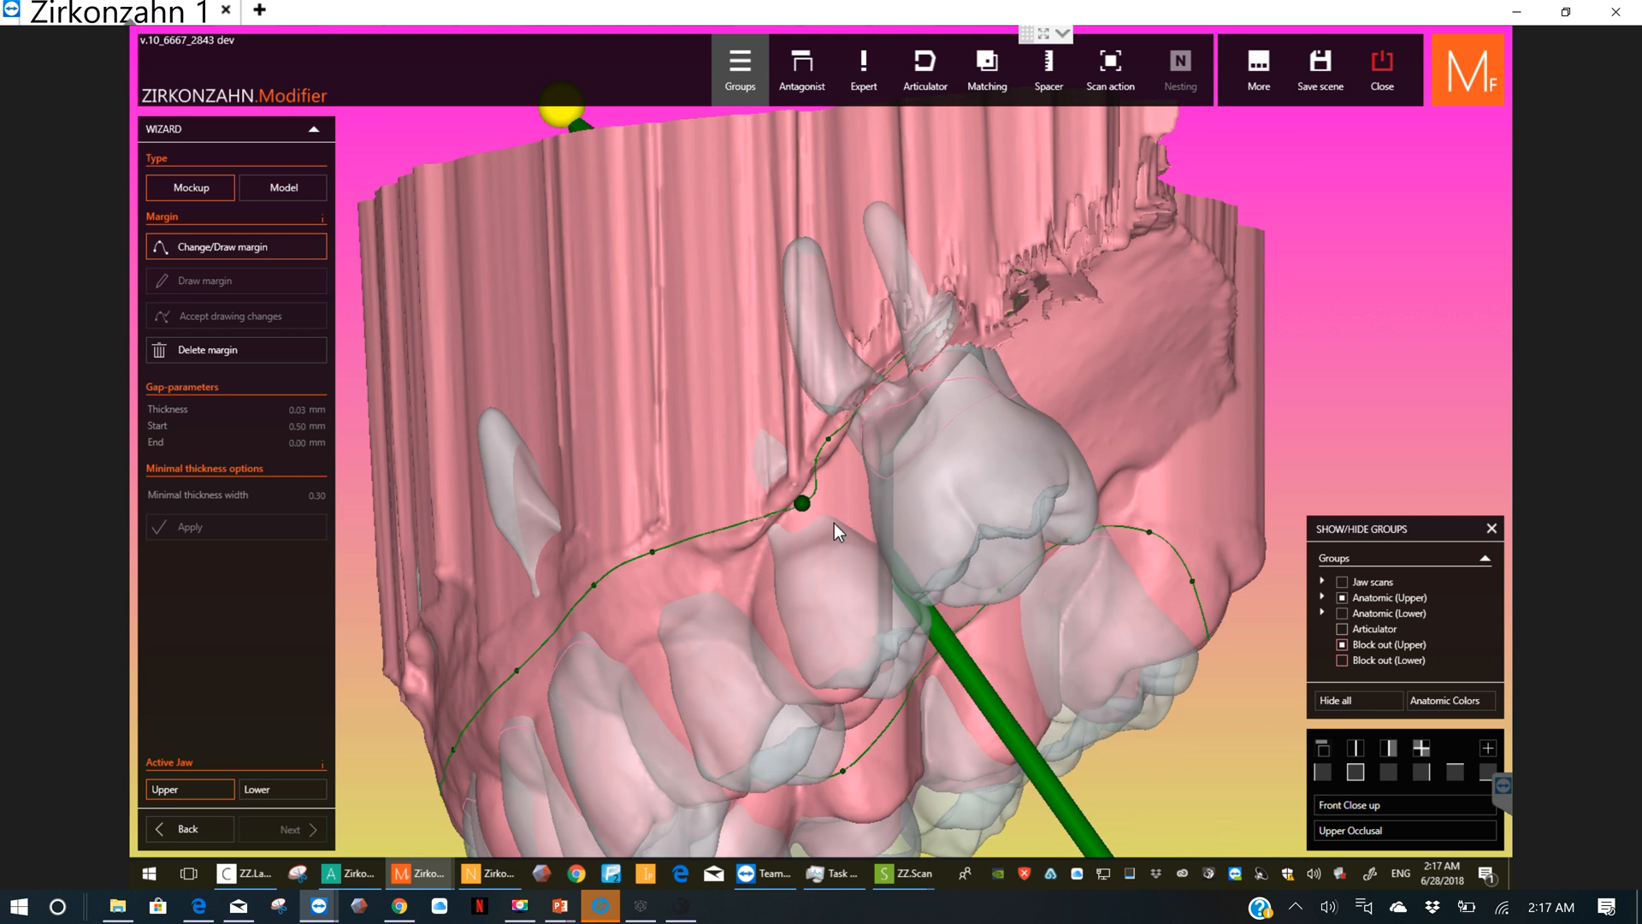
pyautogui.moveTo(834, 521); pyautogui.dragTo(832, 434, button='right')
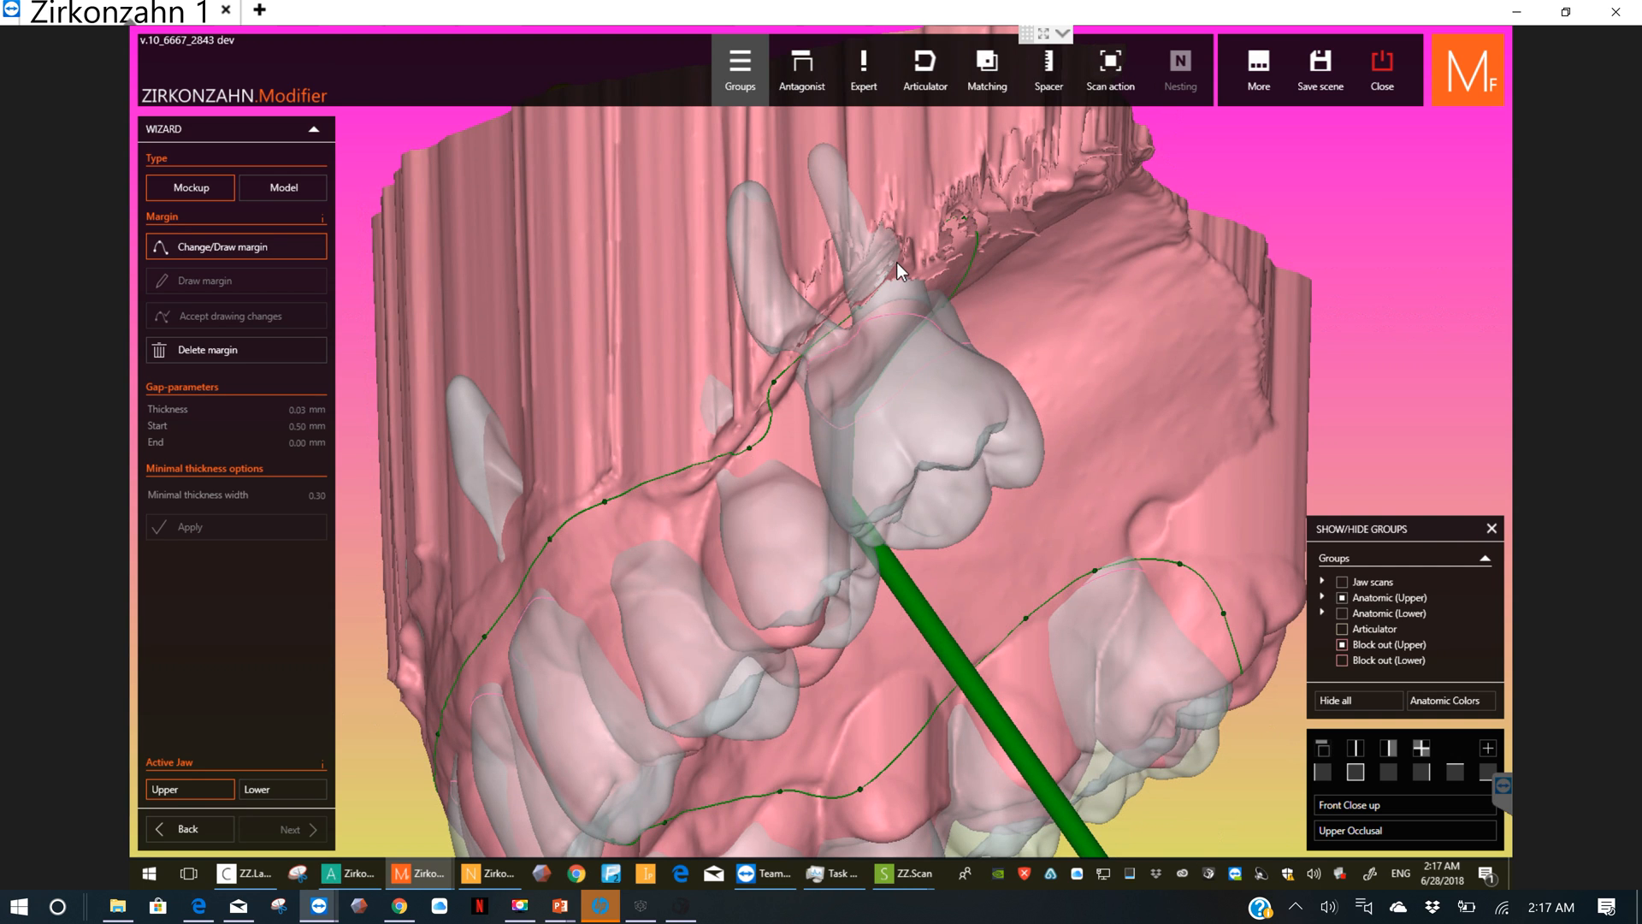
pyautogui.moveTo(896, 262); pyautogui.dragTo(872, 525, button='right')
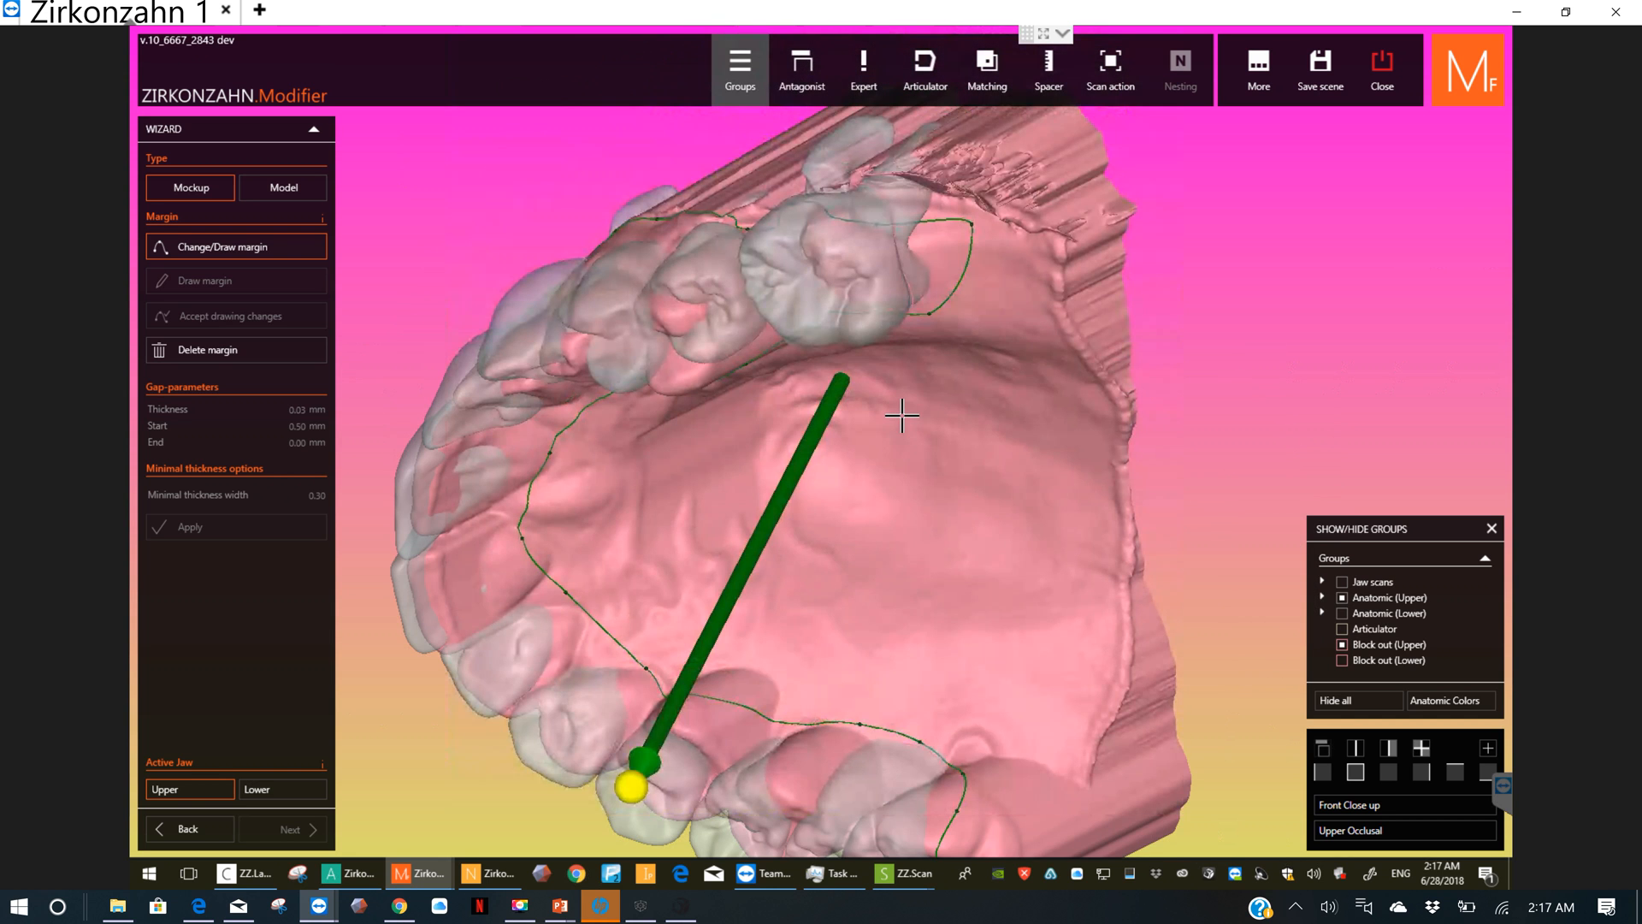
pyautogui.moveTo(972, 224); pyautogui.dragTo(936, 259)
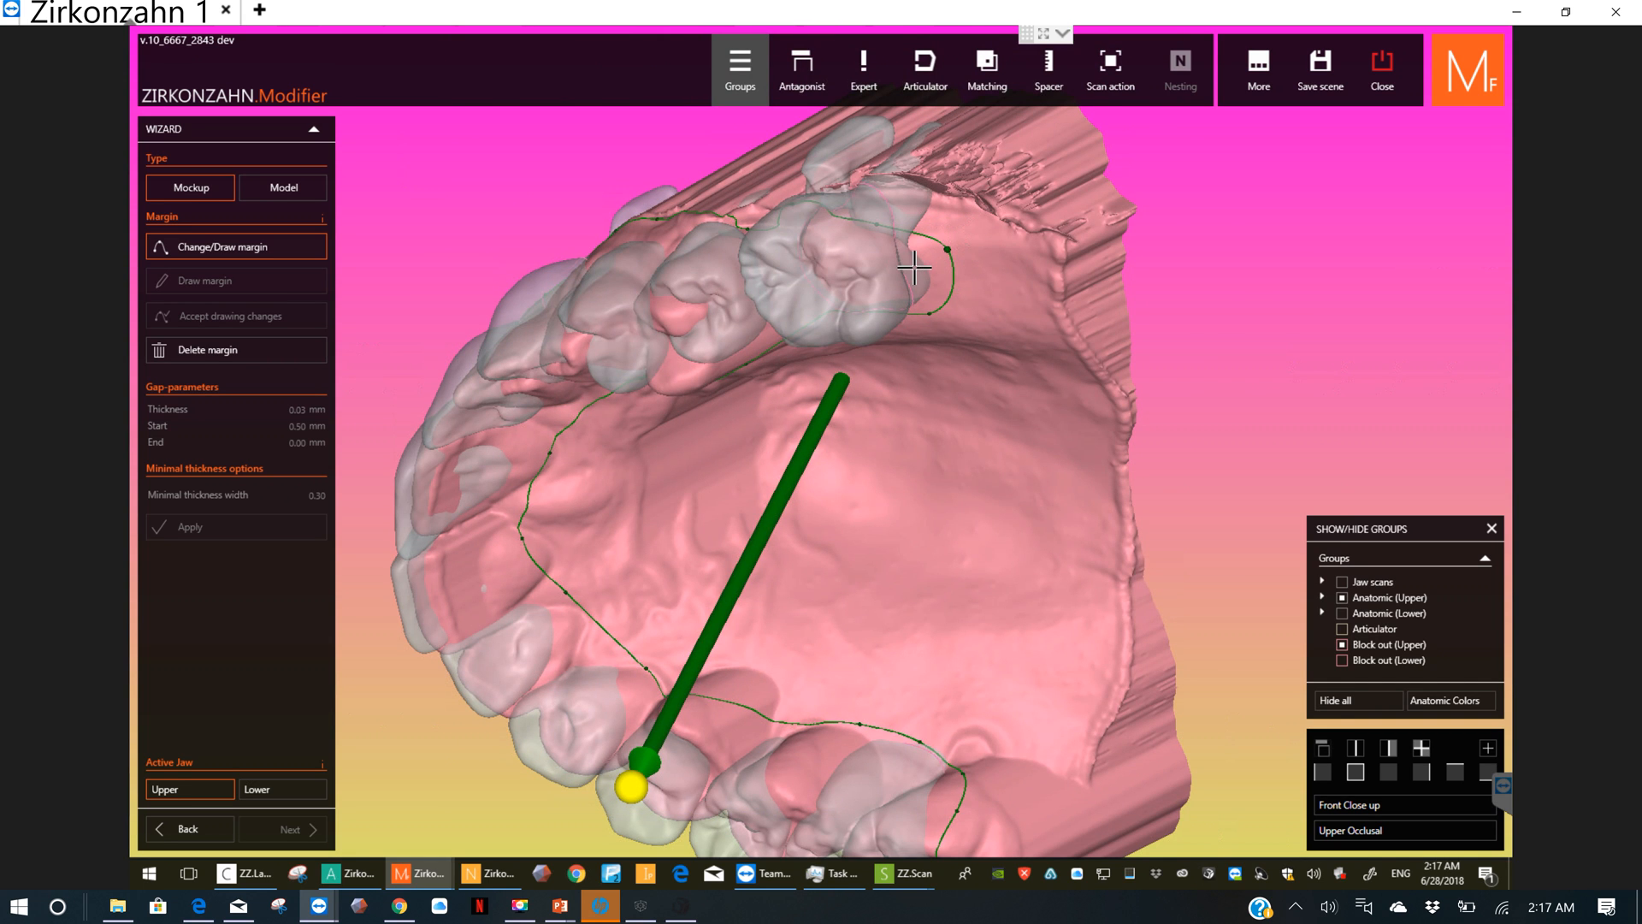
pyautogui.moveTo(952, 286); pyautogui.dragTo(1044, 371, button='right')
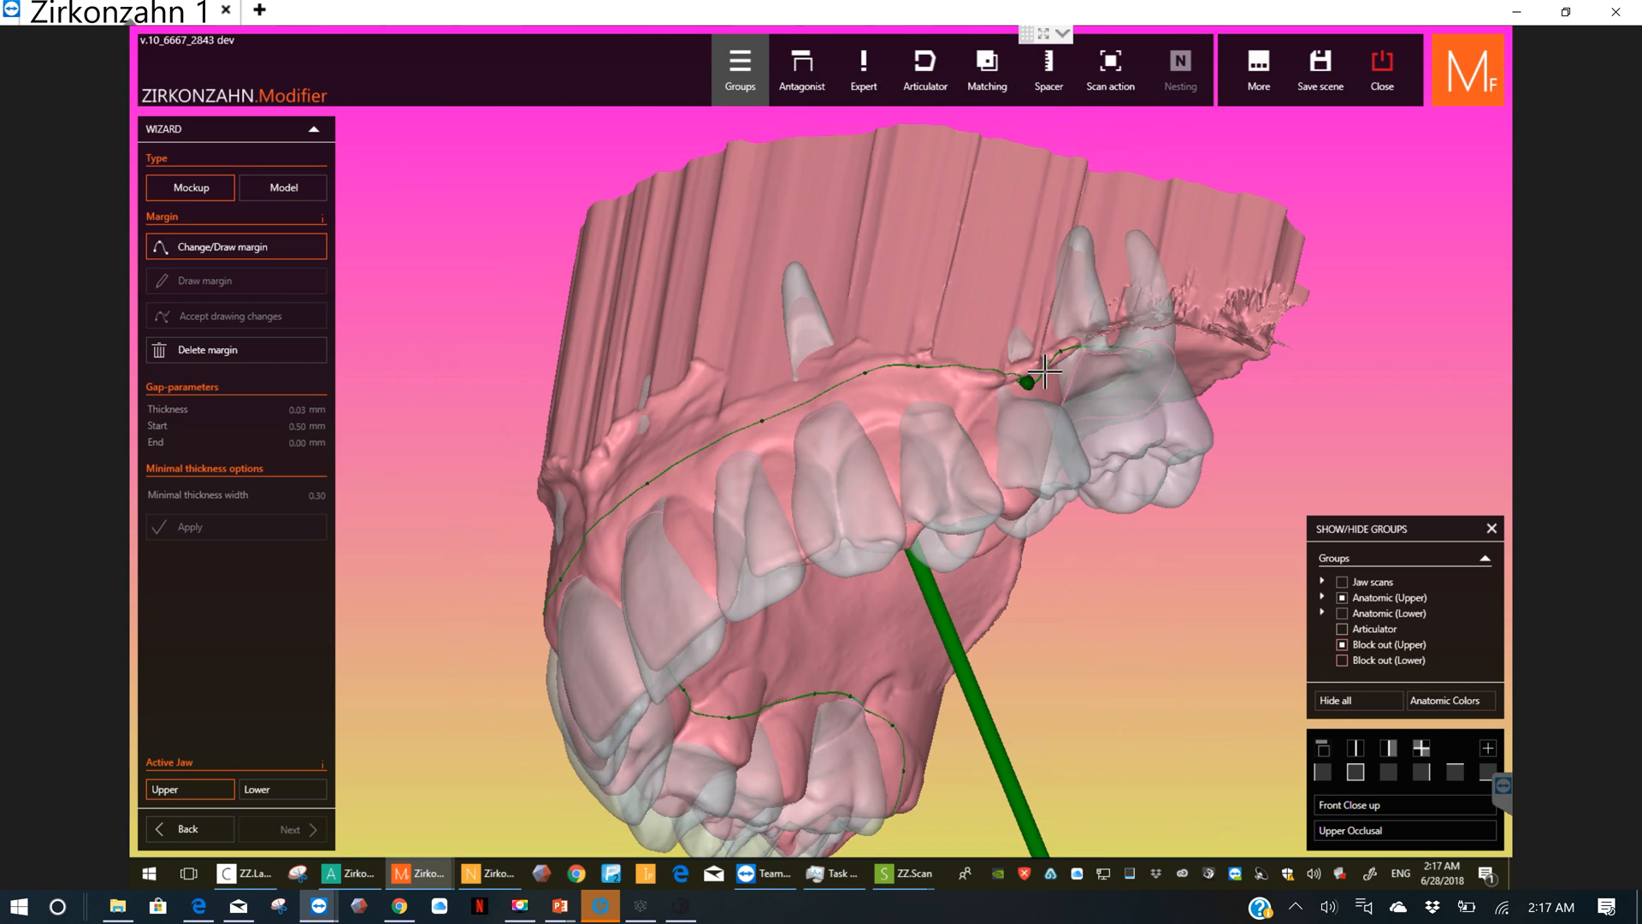
pyautogui.moveTo(1027, 381); pyautogui.dragTo(1006, 375)
pyautogui.moveTo(1116, 347); pyautogui.dragTo(1180, 329)
pyautogui.moveTo(1061, 402); pyautogui.dragTo(1039, 365, button='right')
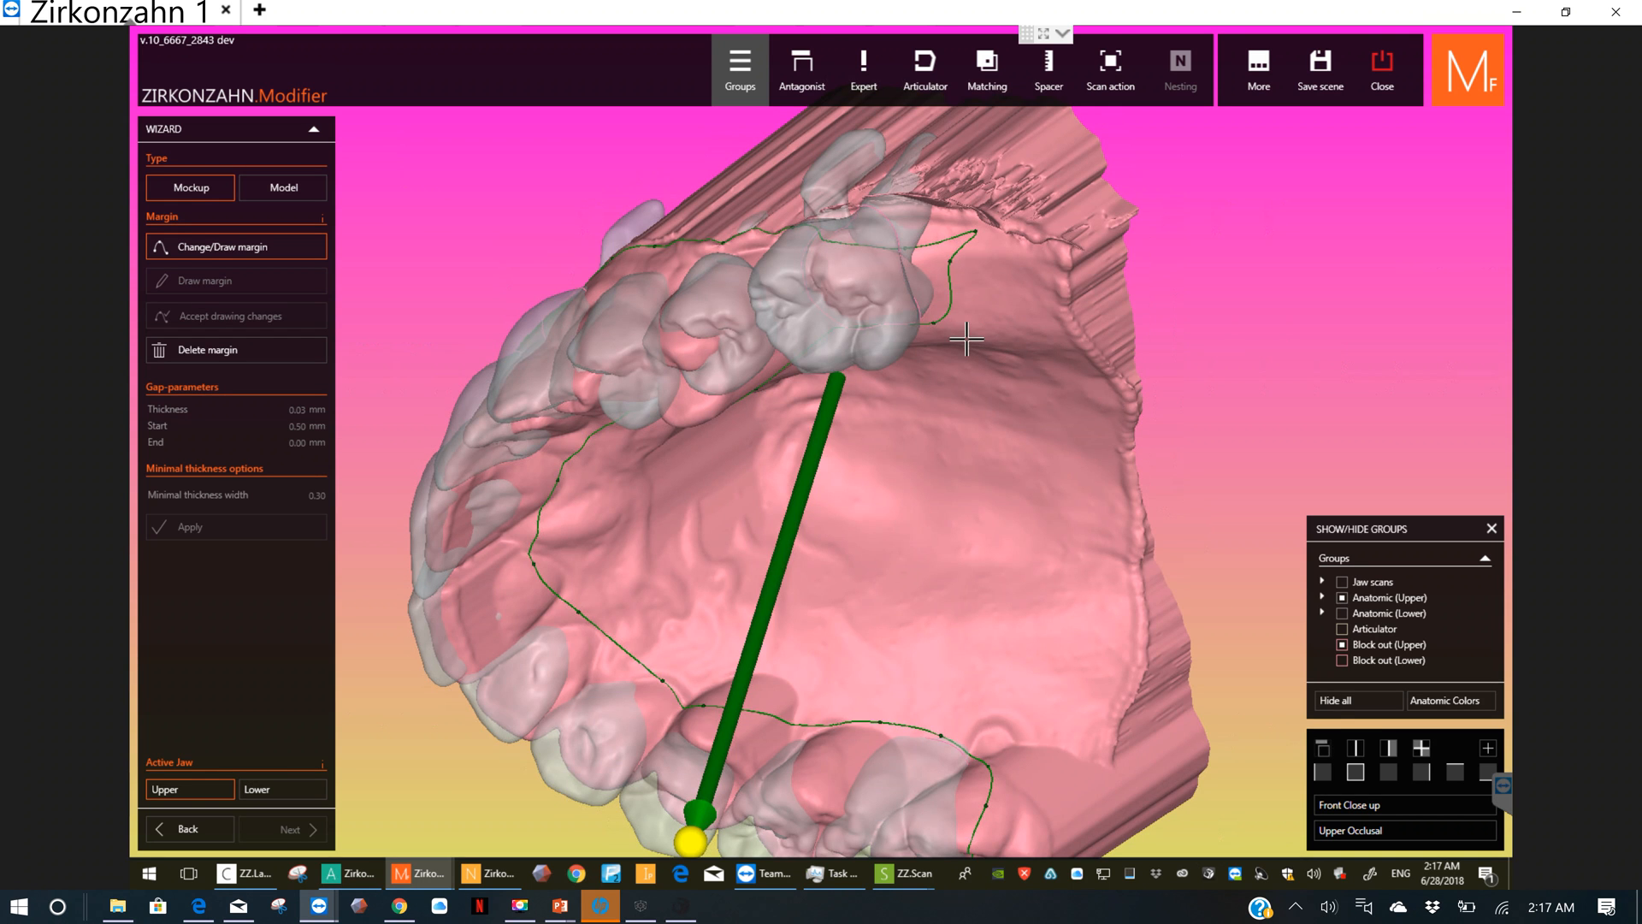
# Step: Smooth the margin into a tight curve behind the last left molar and on its palatal side
pyautogui.scroll(2, 866, 232)
pyautogui.scroll(3, 941, 274)
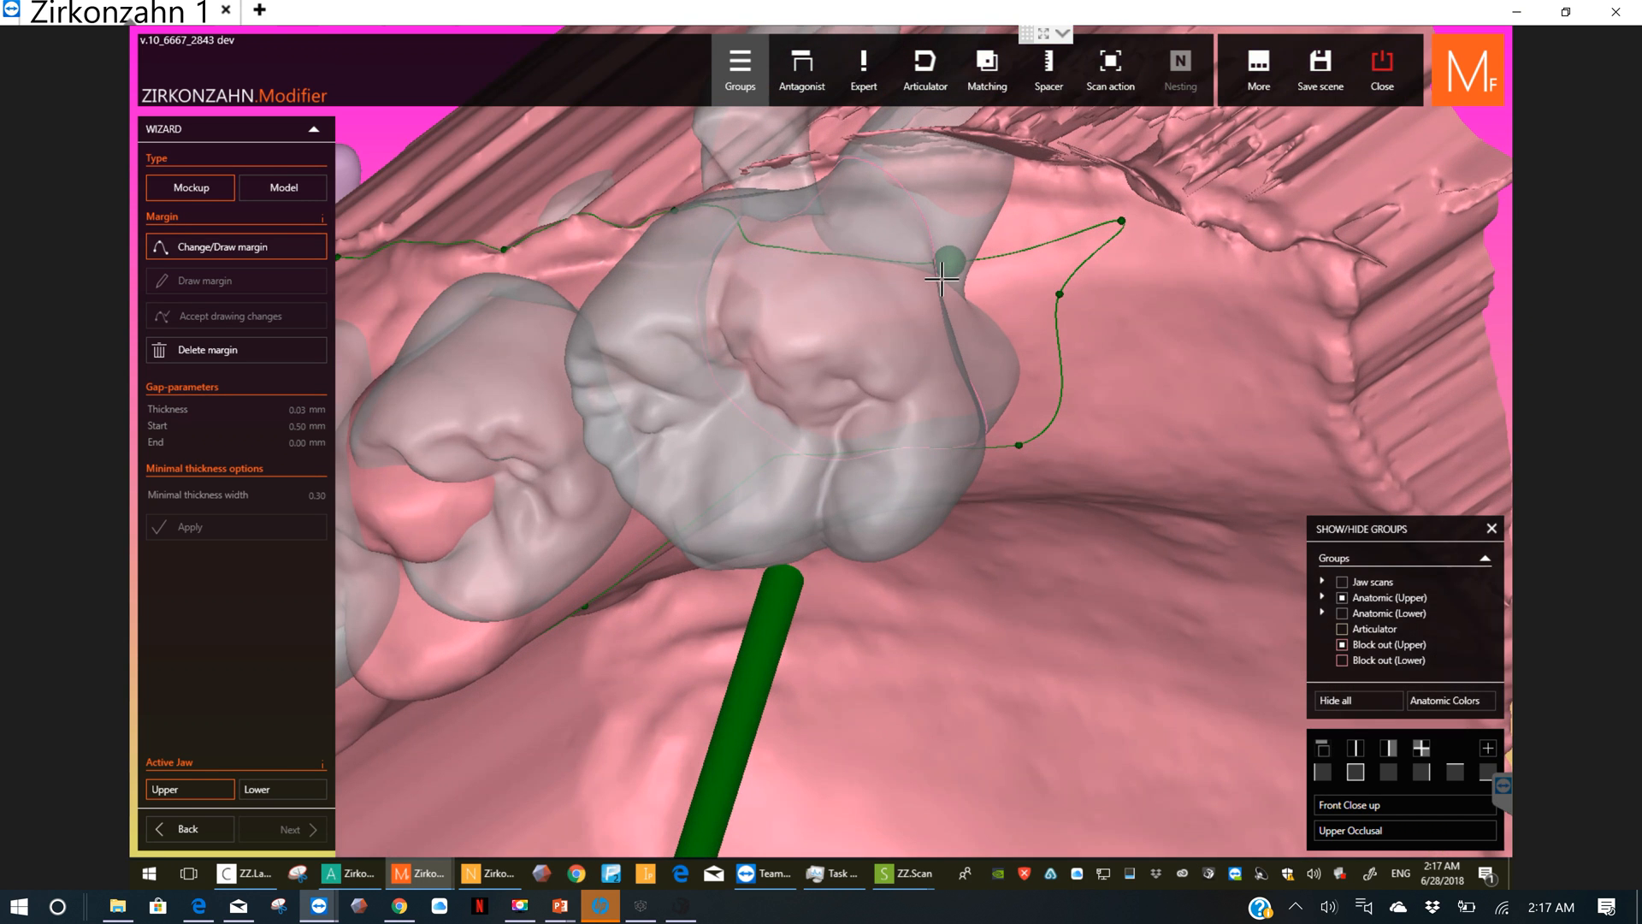
pyautogui.moveTo(947, 265); pyautogui.dragTo(969, 191)
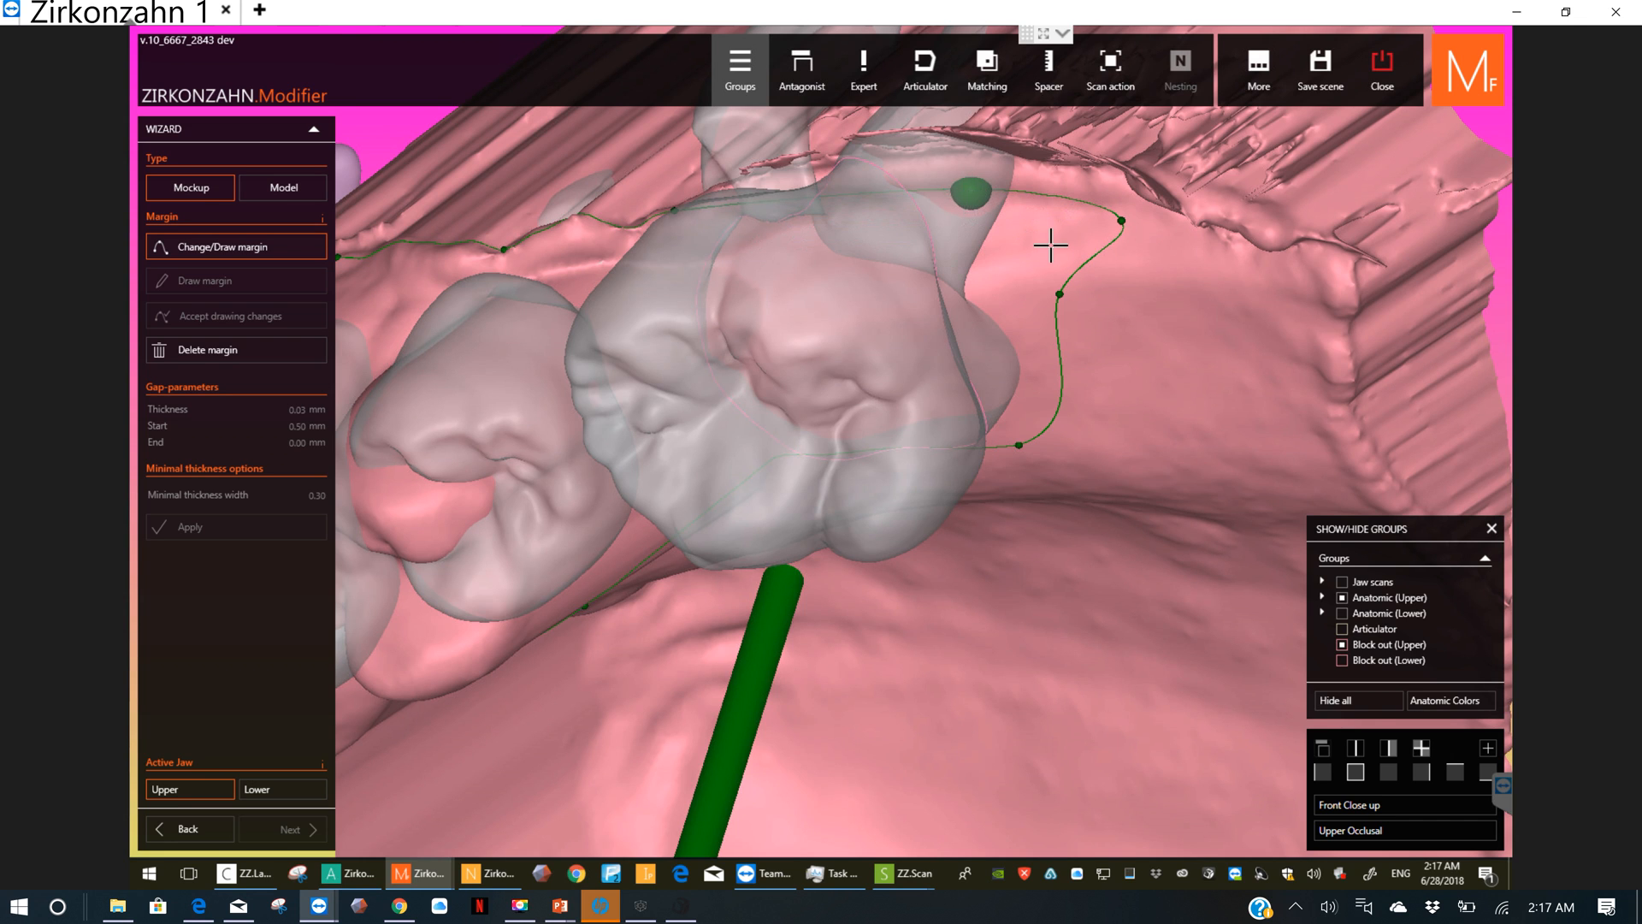
pyautogui.click(1061, 239)
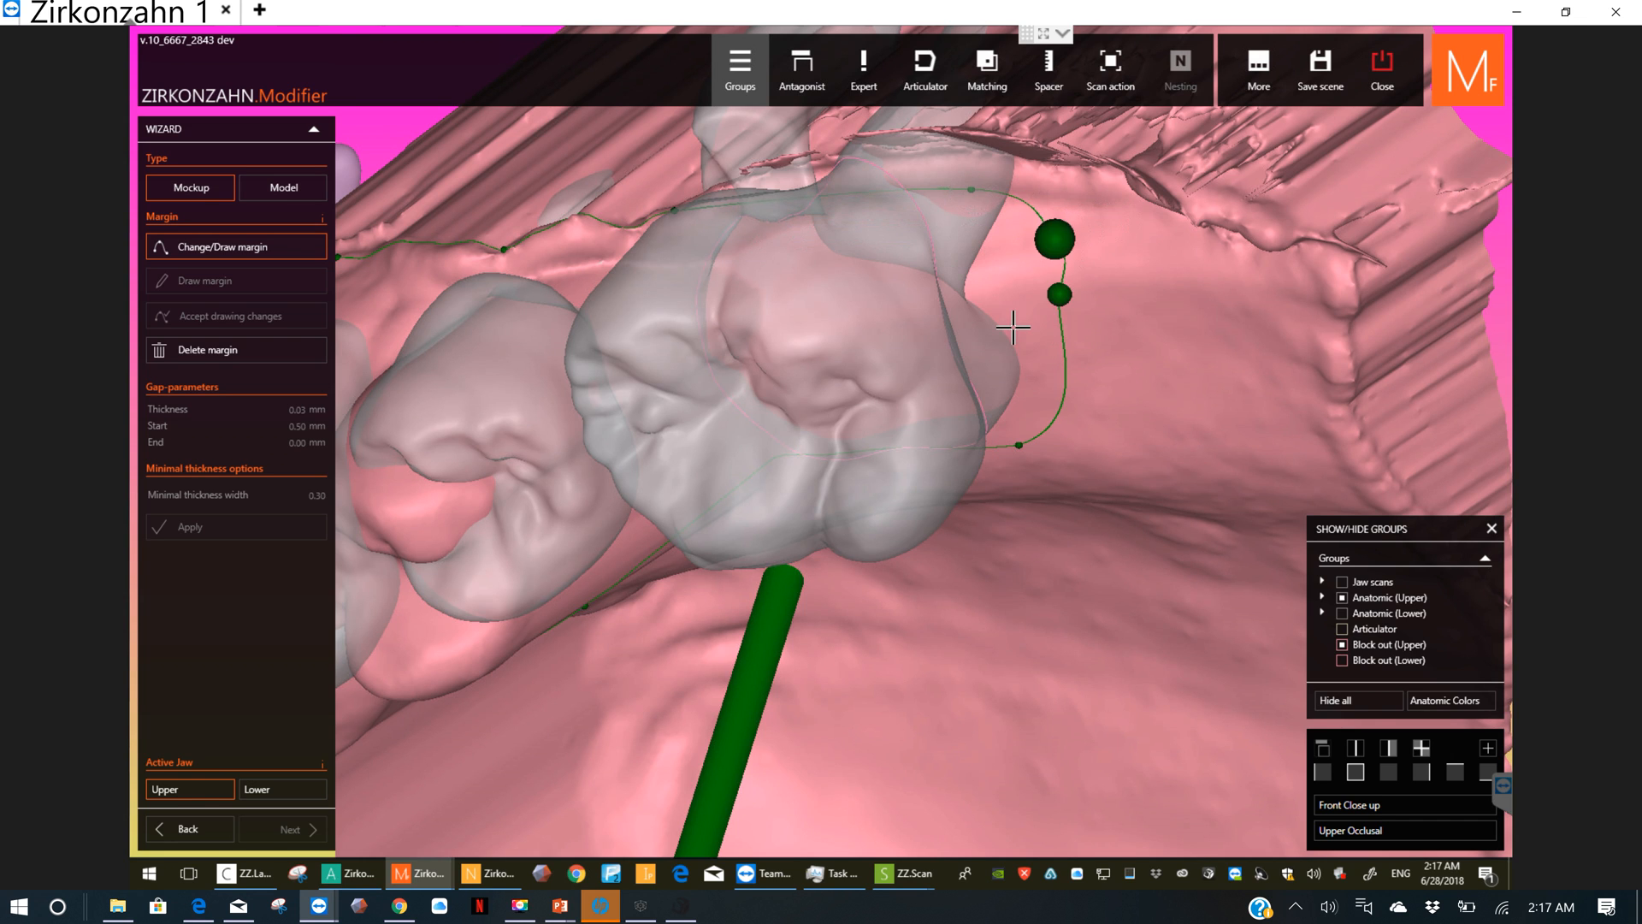
pyautogui.moveTo(1022, 293); pyautogui.dragTo(822, 181, button='right')
pyautogui.scroll(-5, 778, 229)
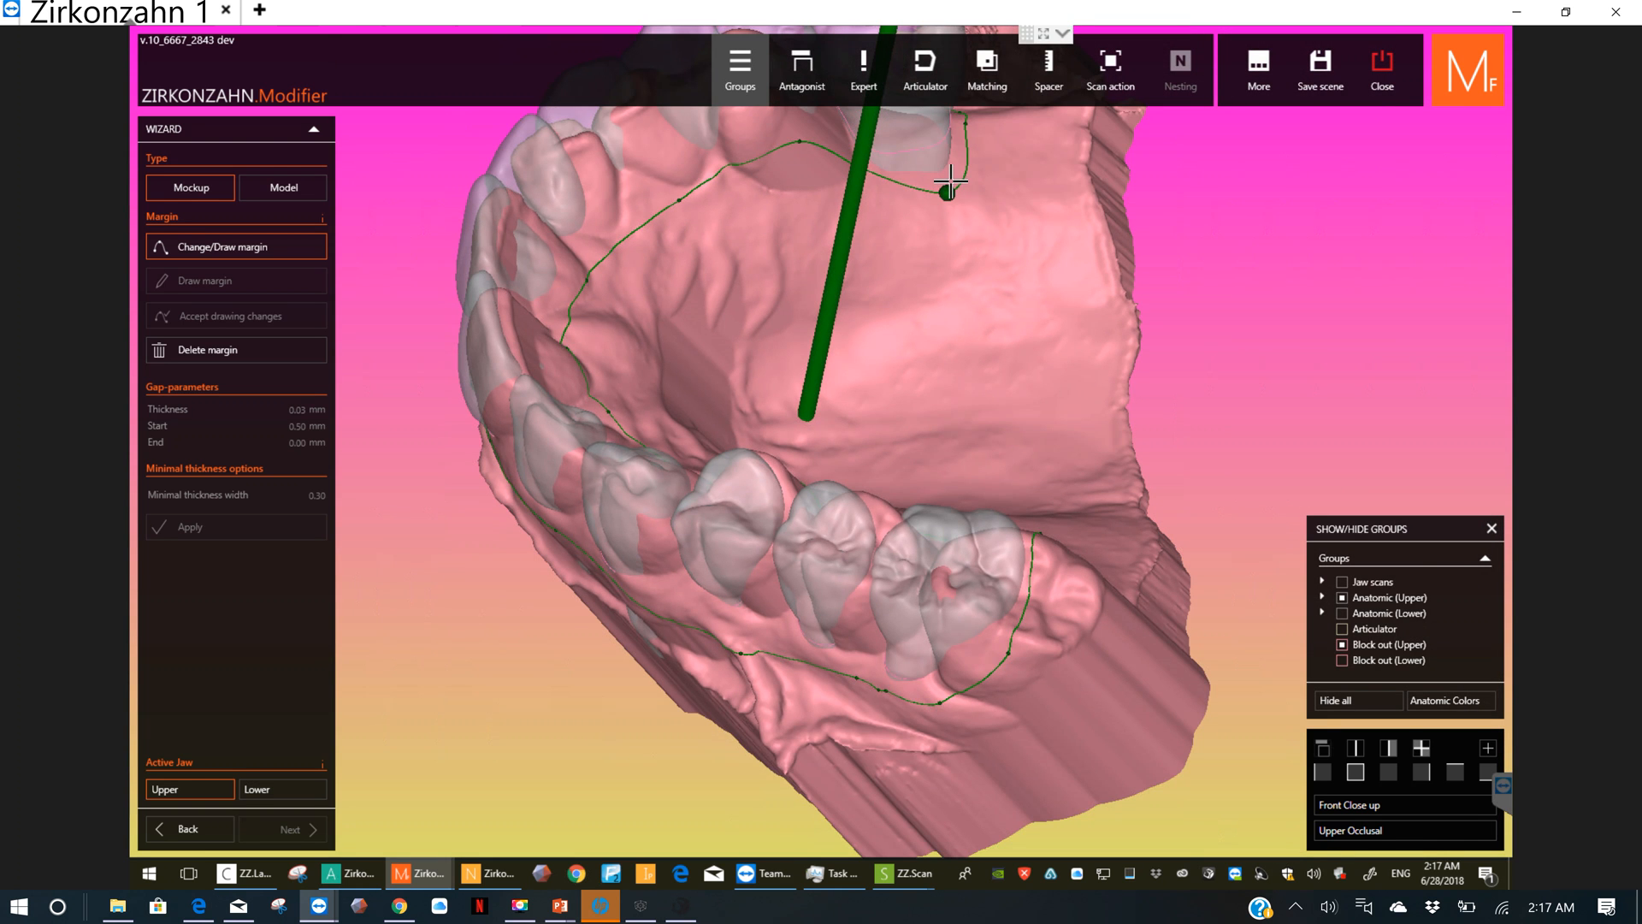
pyautogui.click(950, 177)
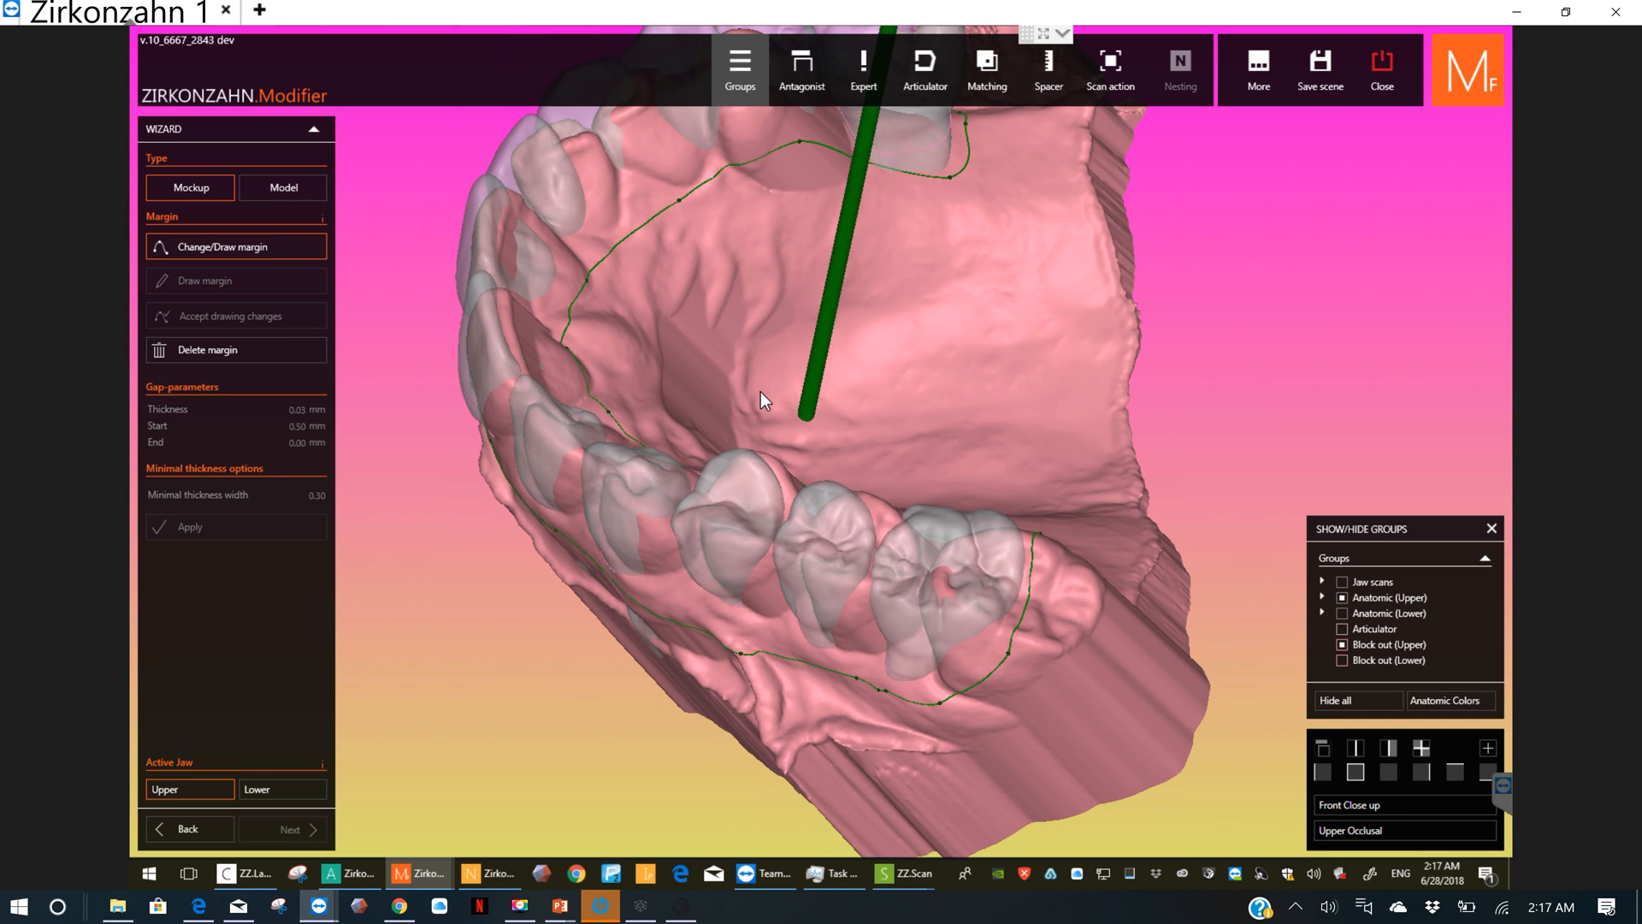
# Step: Fine-tune the margin point on the outer gum between the left premolar and the last left molar
pyautogui.moveTo(778, 398); pyautogui.dragTo(802, 462, button='right')
pyautogui.moveTo(680, 287); pyautogui.dragTo(847, 290, button='right')
pyautogui.scroll(3, 821, 321)
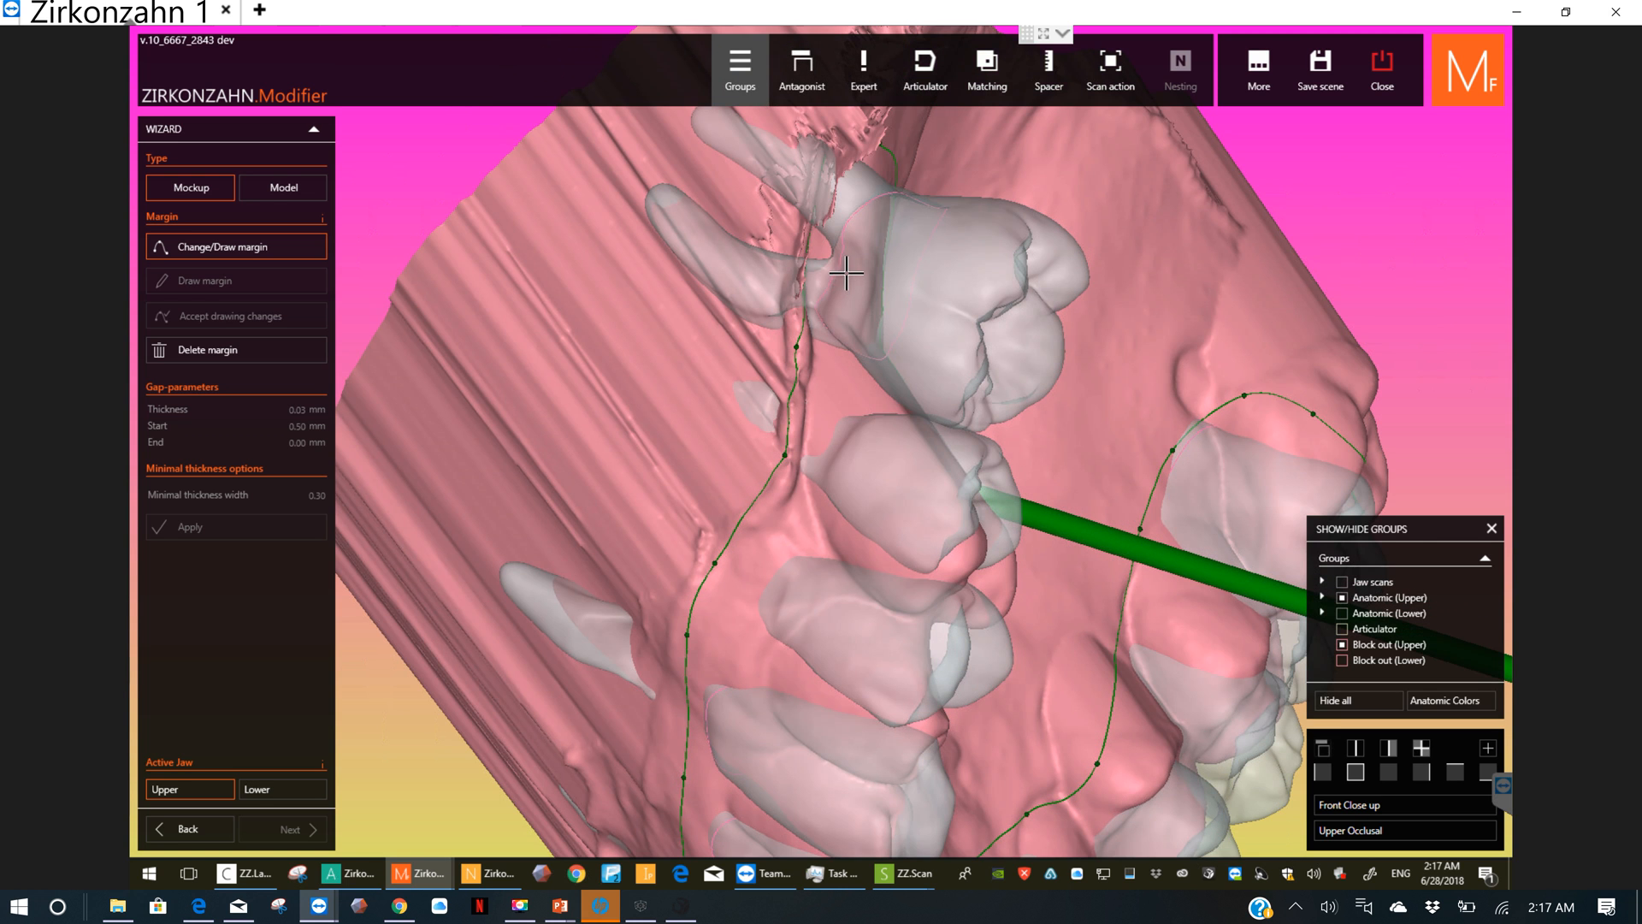
pyautogui.moveTo(798, 346)
pyautogui.mouseDown()
pyautogui.moveTo(791, 301)
pyautogui.moveTo(794, 332)
pyautogui.mouseUp()
# Step: Delete the upper margin and start a new one on the outer gum above the left premolars
pyautogui.click(206, 347)
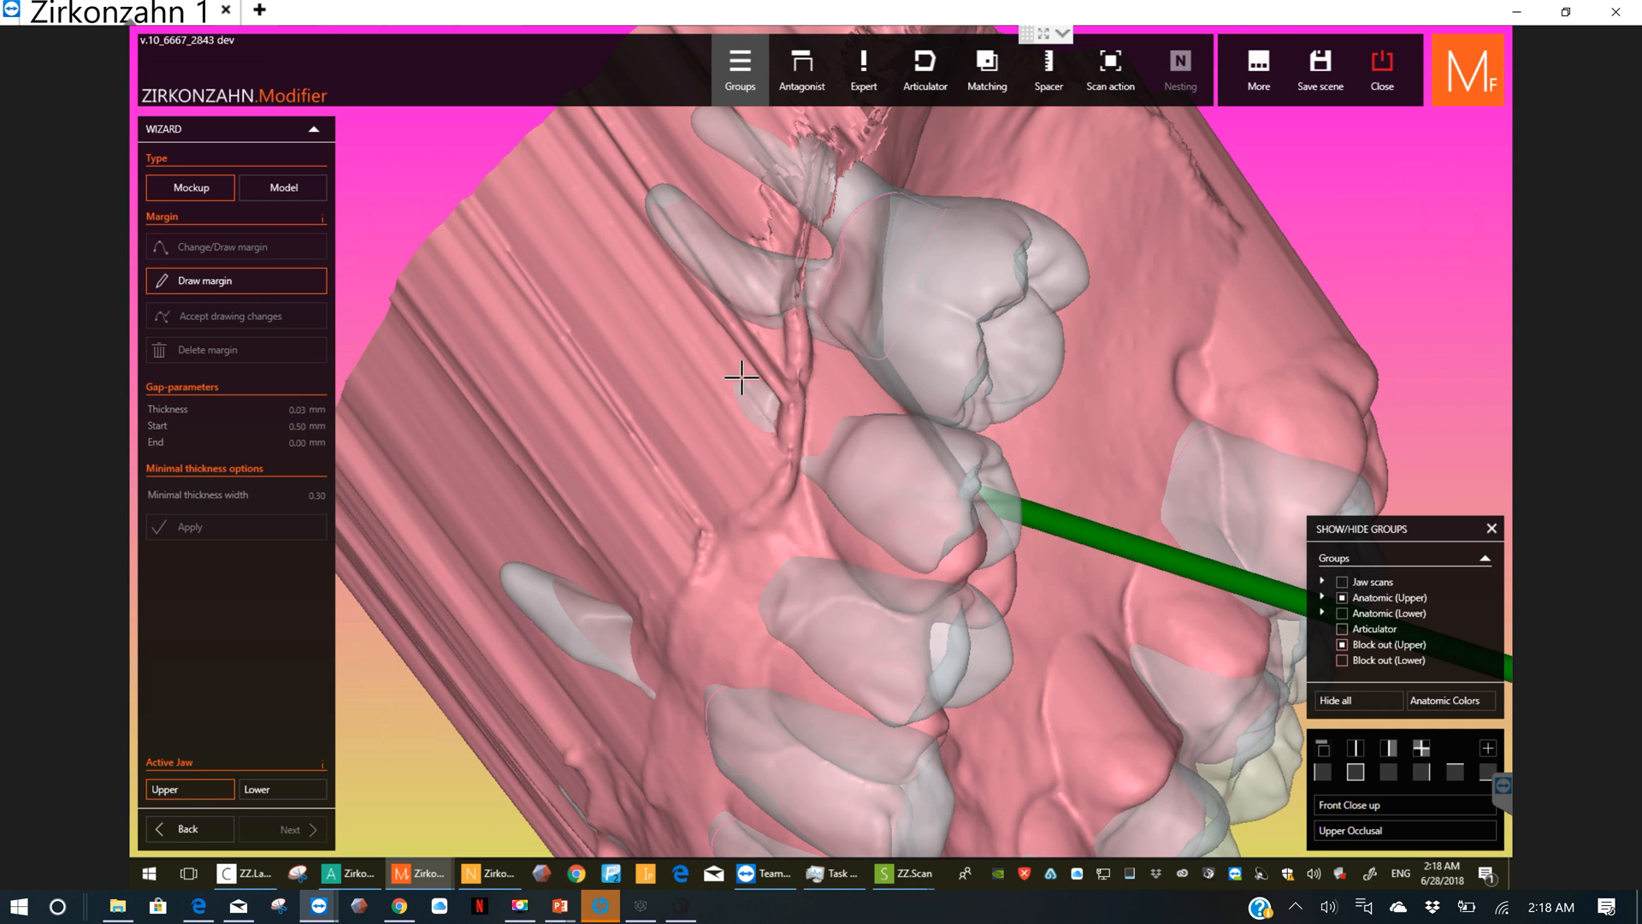
pyautogui.click(751, 428)
pyautogui.moveTo(731, 460); pyautogui.dragTo(730, 447, button='right')
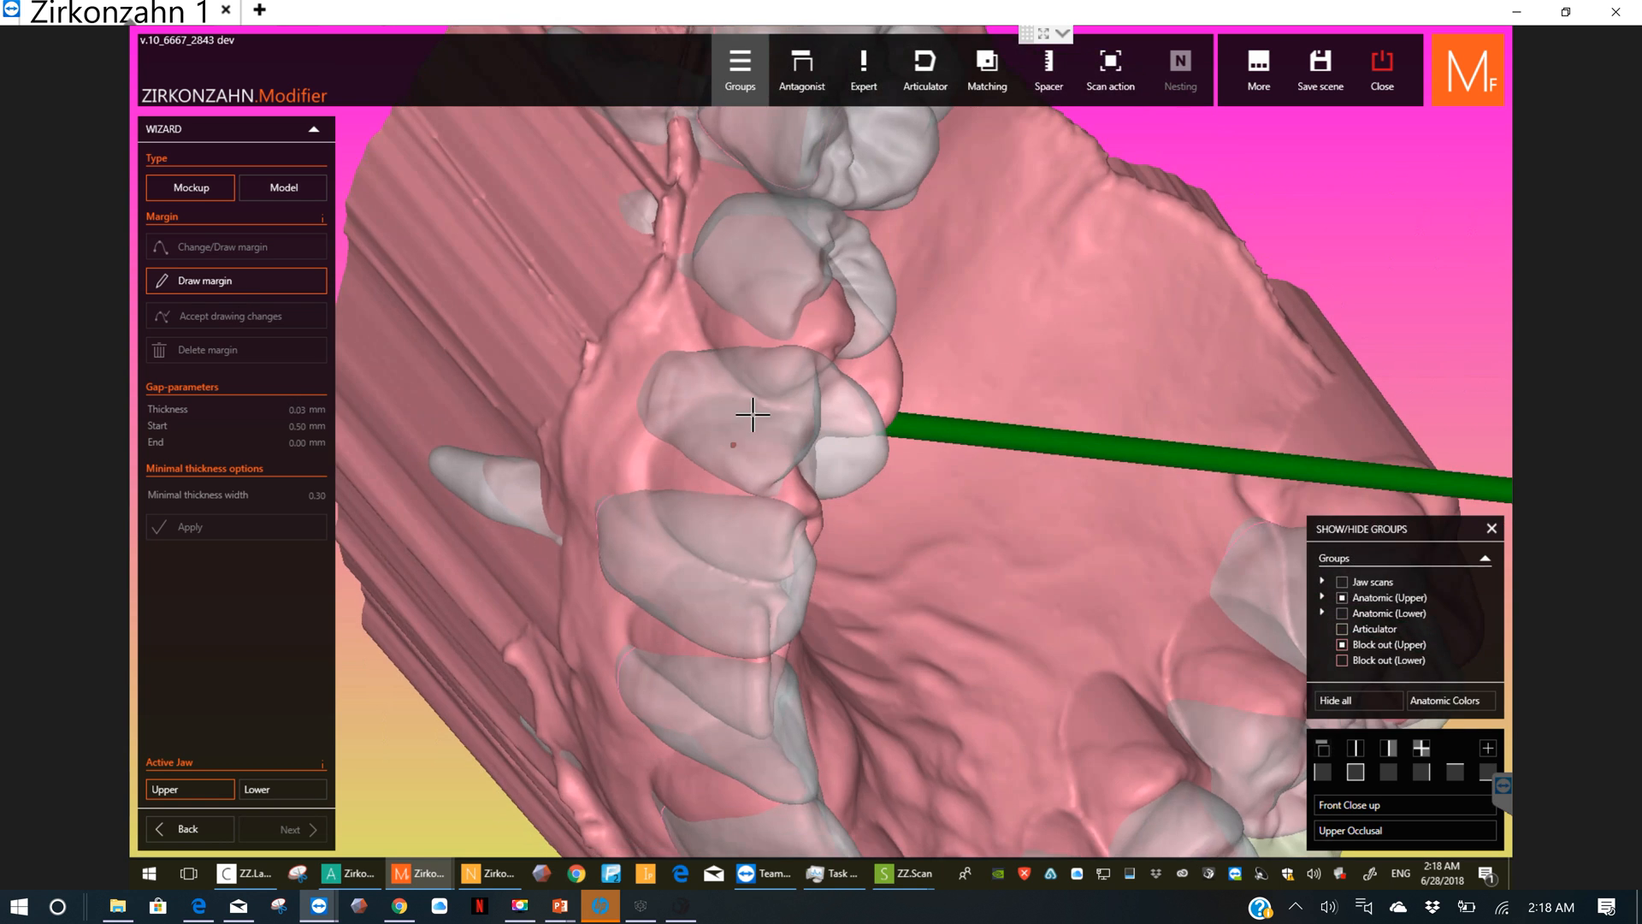
pyautogui.click(752, 414)
pyautogui.scroll(-2, 860, 342)
pyautogui.scroll(-3, 728, 376)
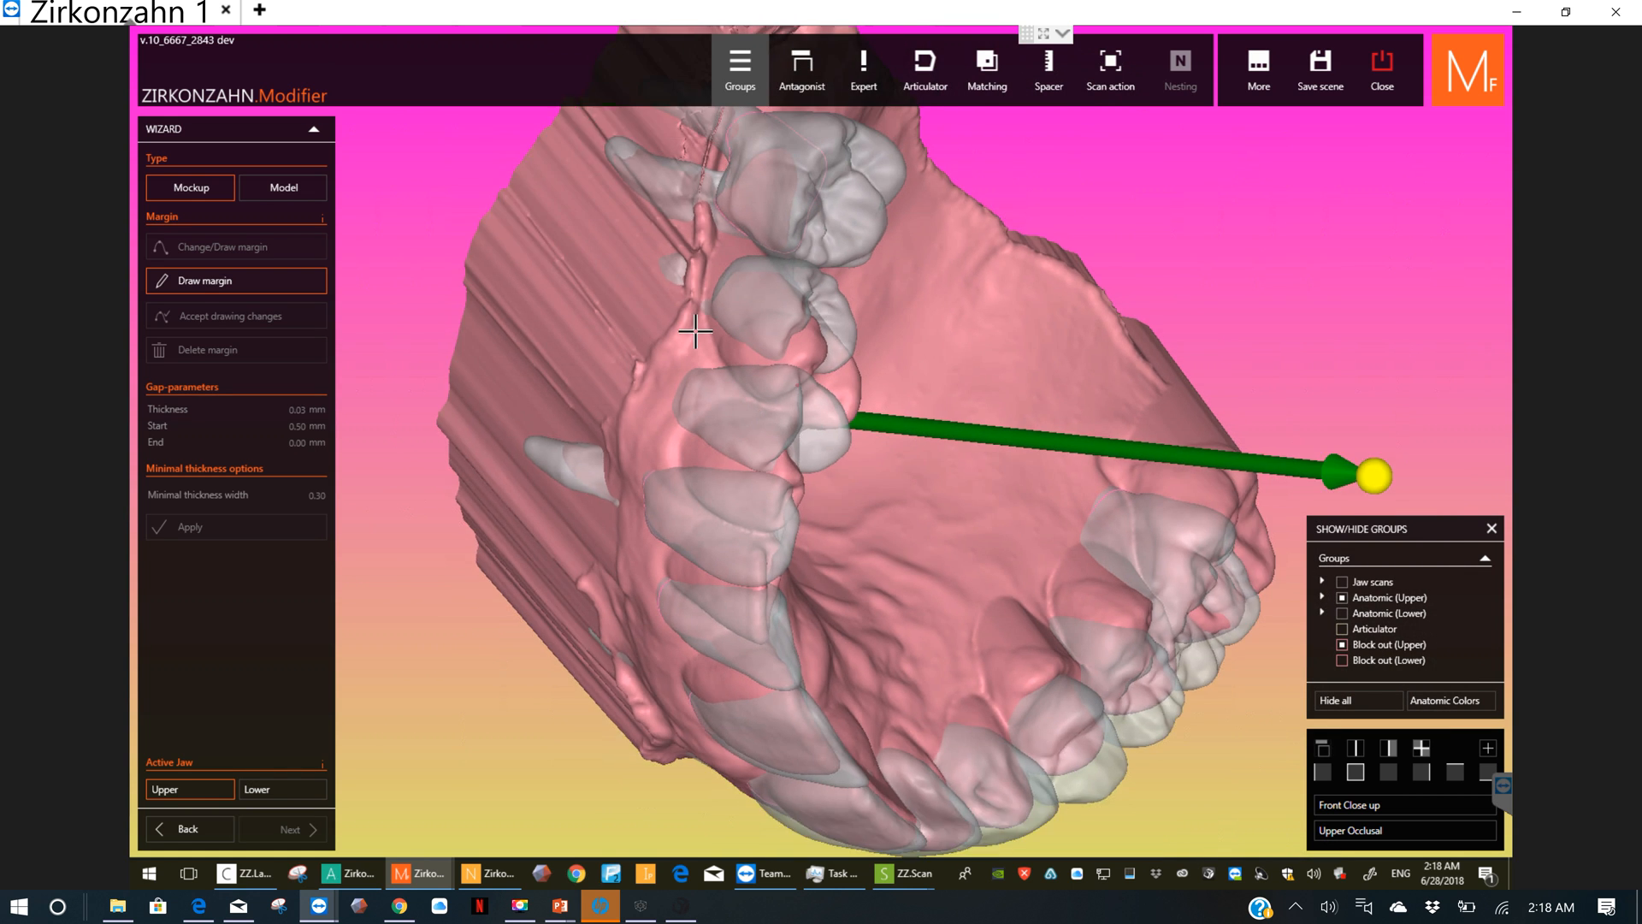
pyautogui.click(730, 349)
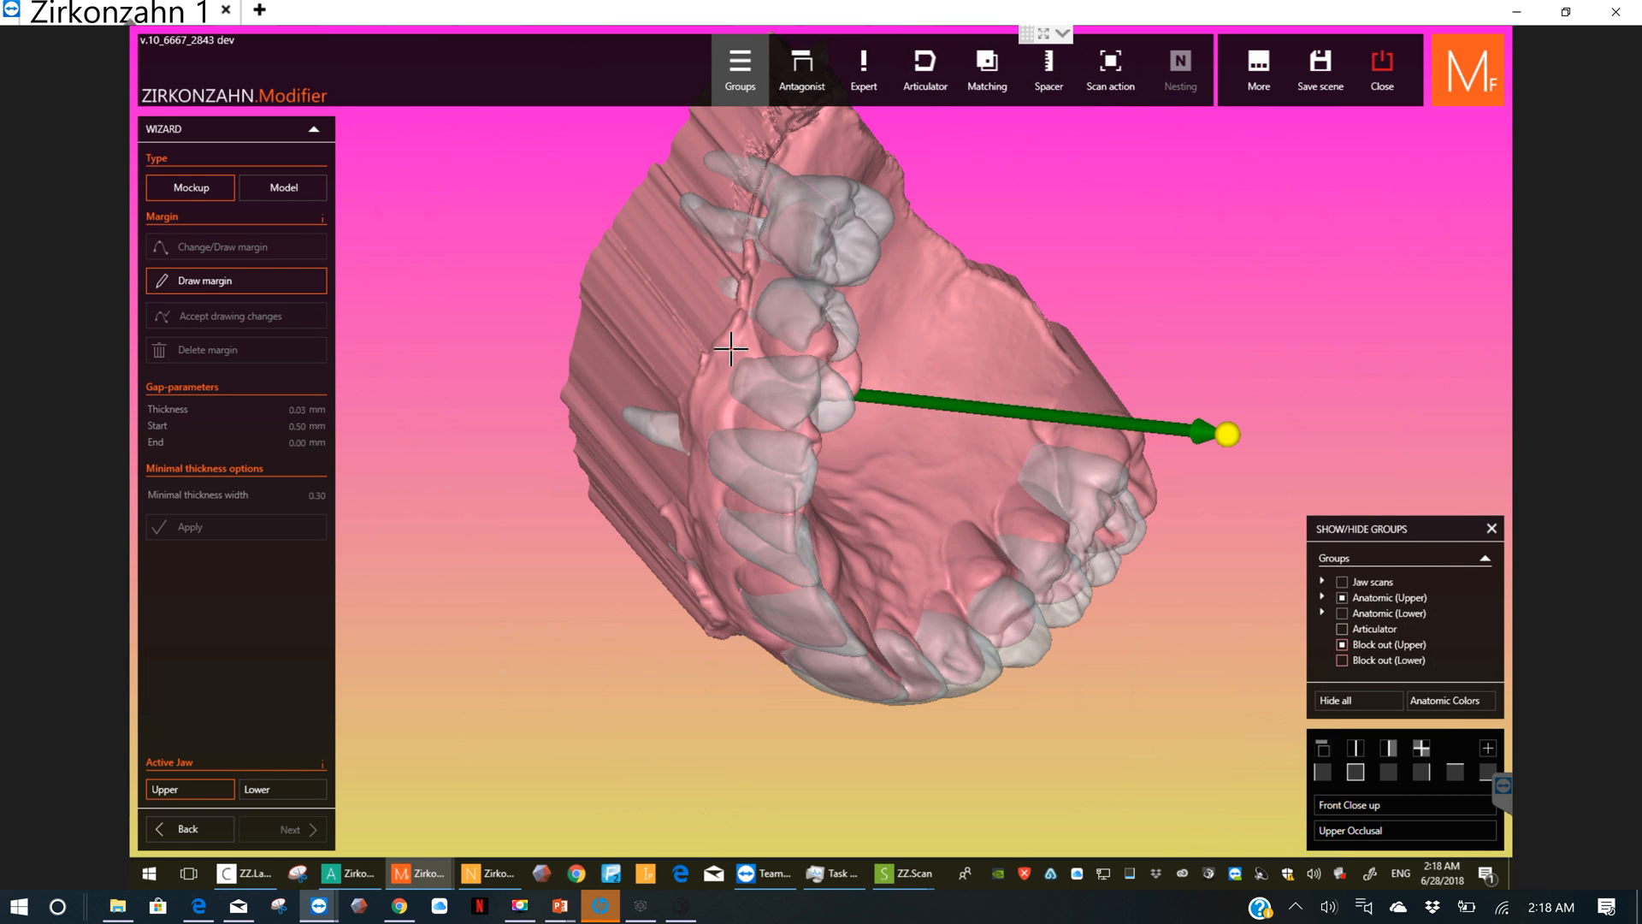
pyautogui.moveTo(732, 380); pyautogui.dragTo(821, 356, button='right')
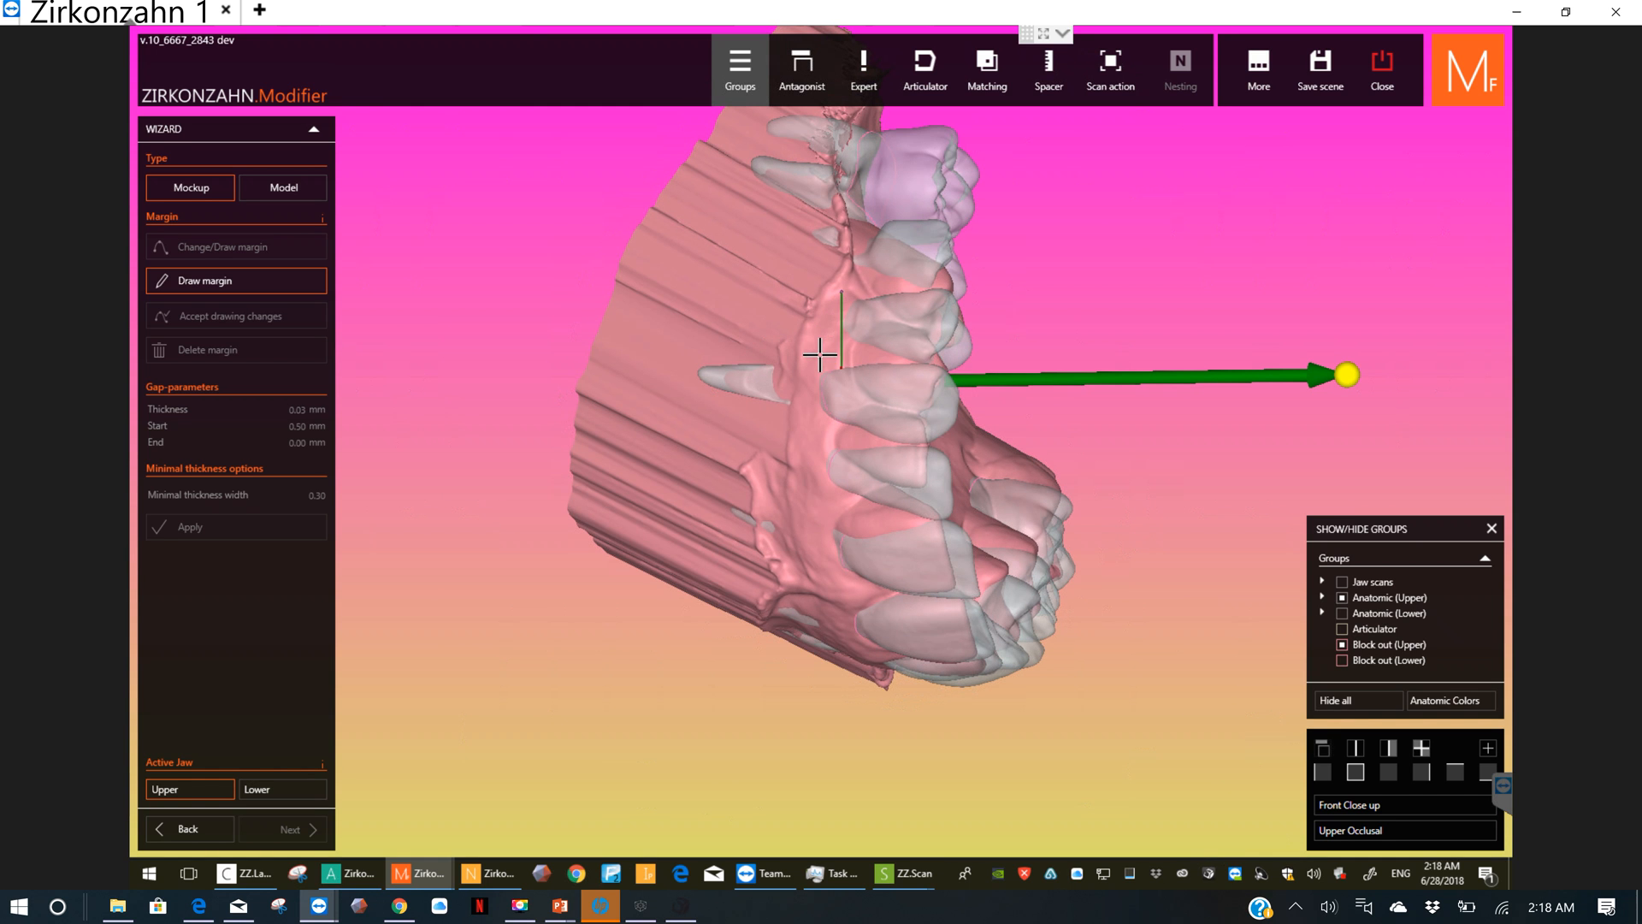
# Step: Carry the new margin along the outer gum from the left premolars forward and across the front teeth
pyautogui.click(796, 431)
pyautogui.click(802, 498)
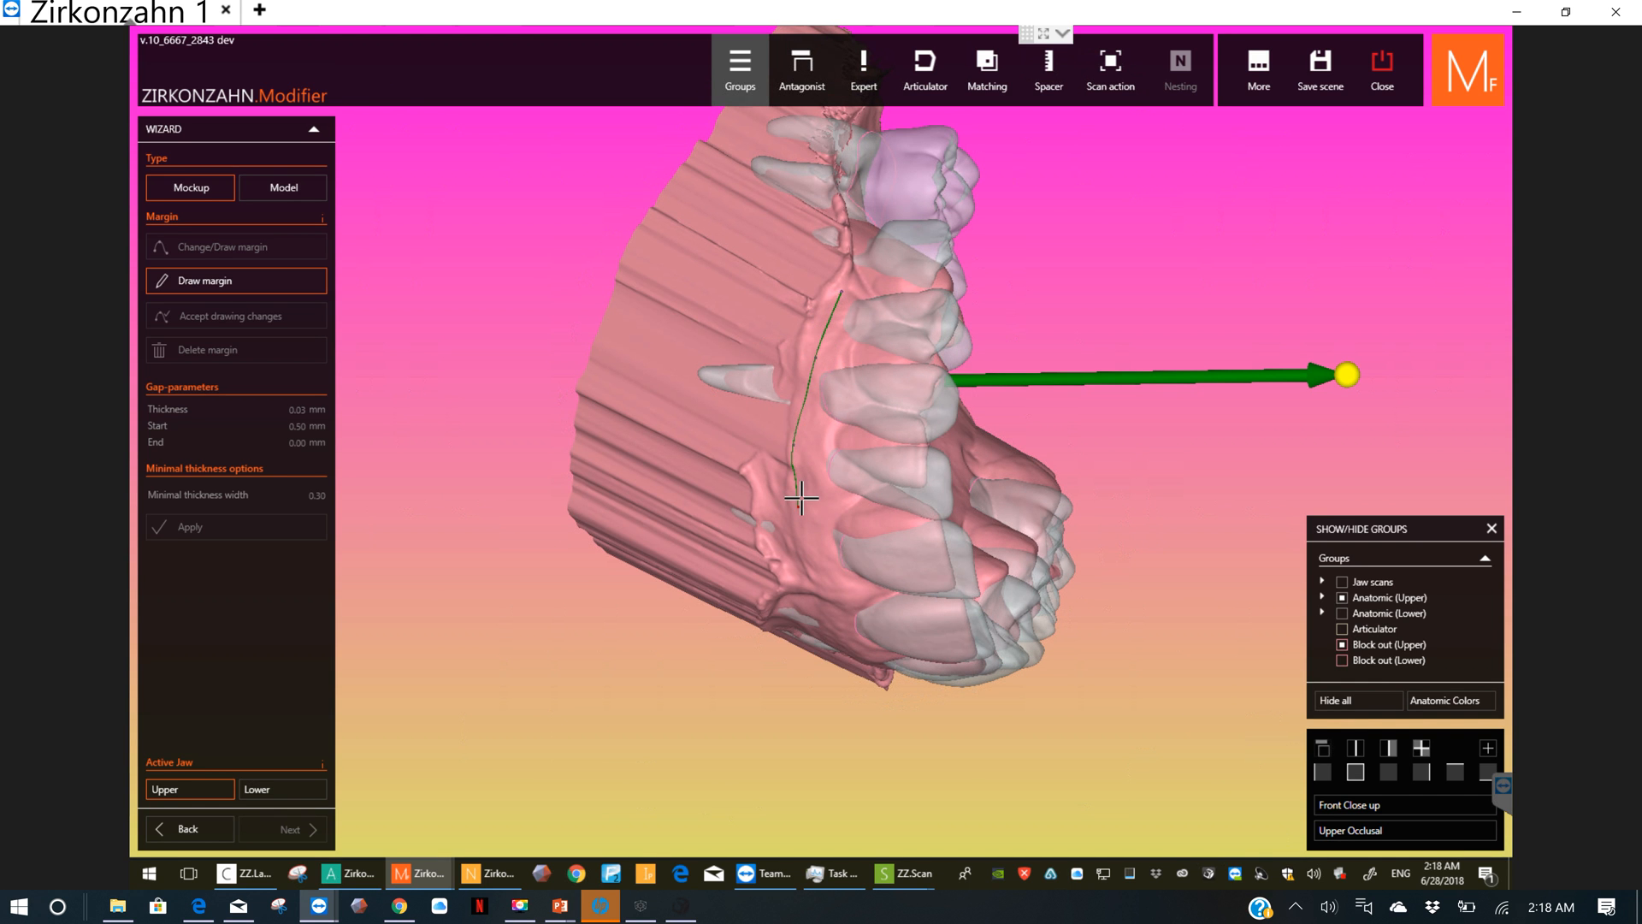
pyautogui.moveTo(801, 498); pyautogui.dragTo(937, 252, button='right')
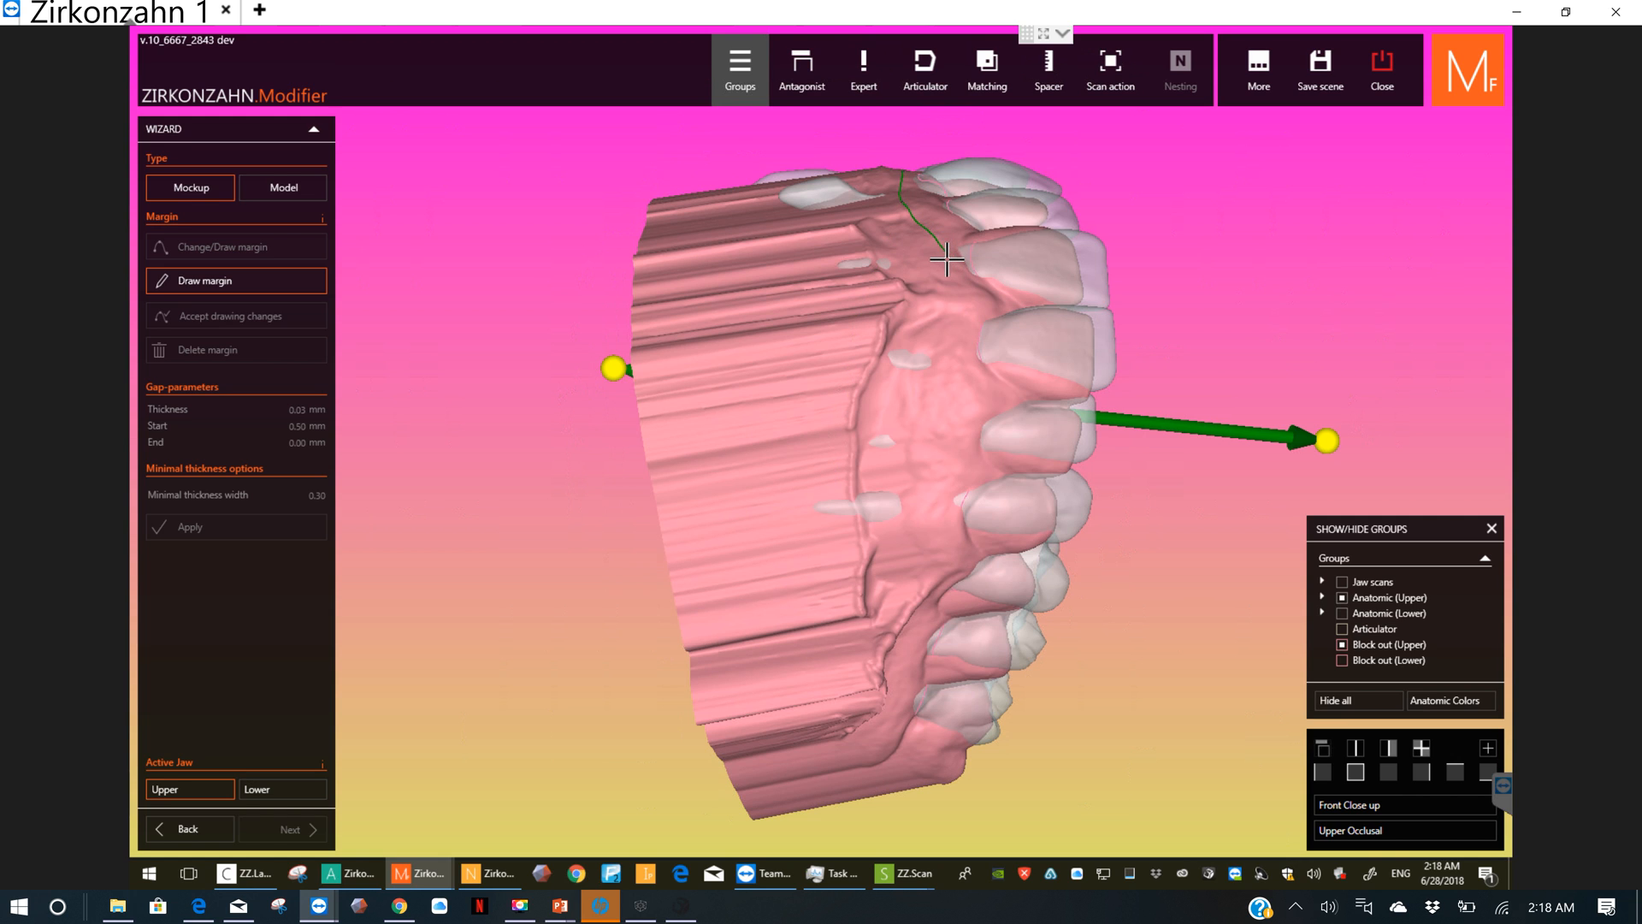
pyautogui.click(962, 330)
pyautogui.click(950, 382)
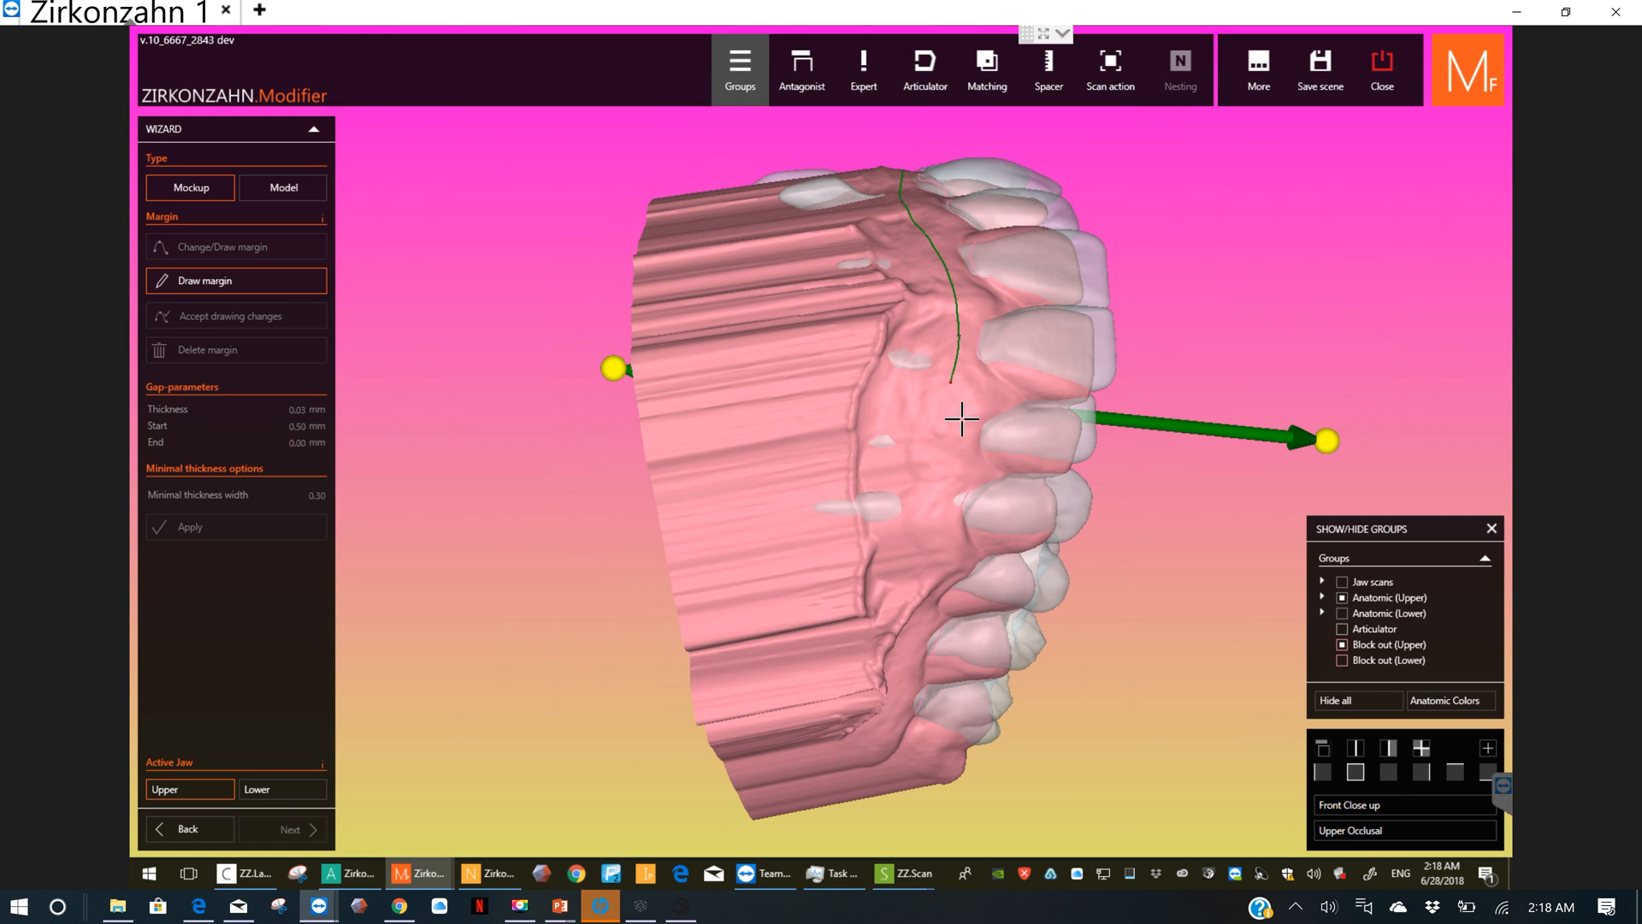
pyautogui.click(943, 509)
# Step: Extend the margin back along the right outer gum and around the last right molar onto the palate
pyautogui.moveTo(916, 535); pyautogui.dragTo(960, 392, button='right')
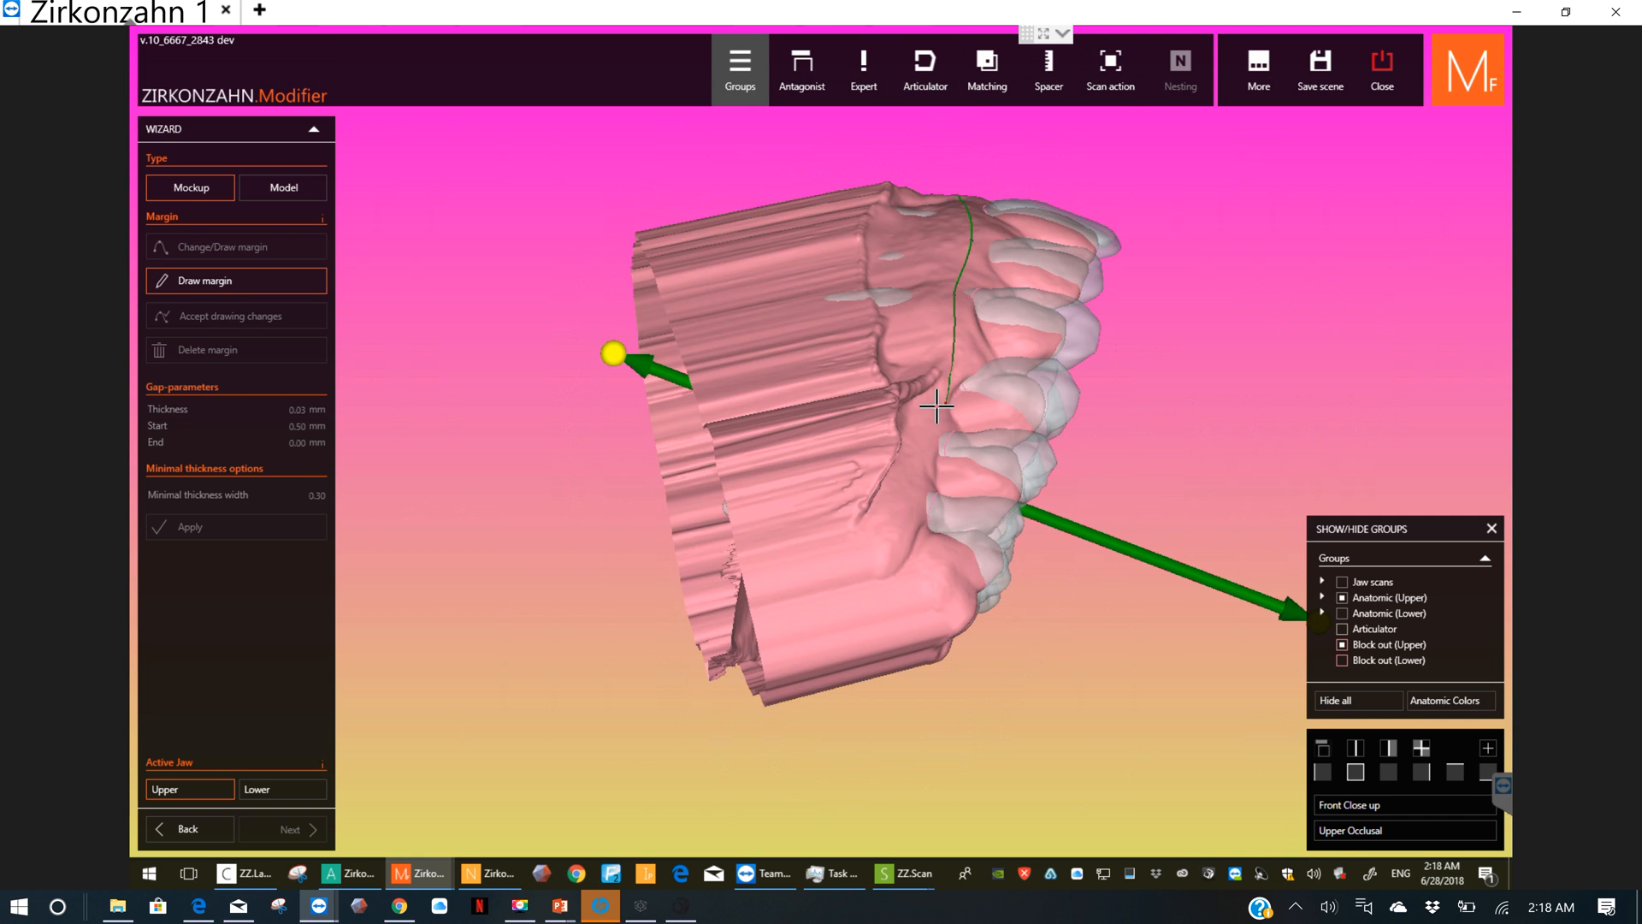
pyautogui.click(935, 403)
pyautogui.click(927, 456)
pyautogui.click(926, 563)
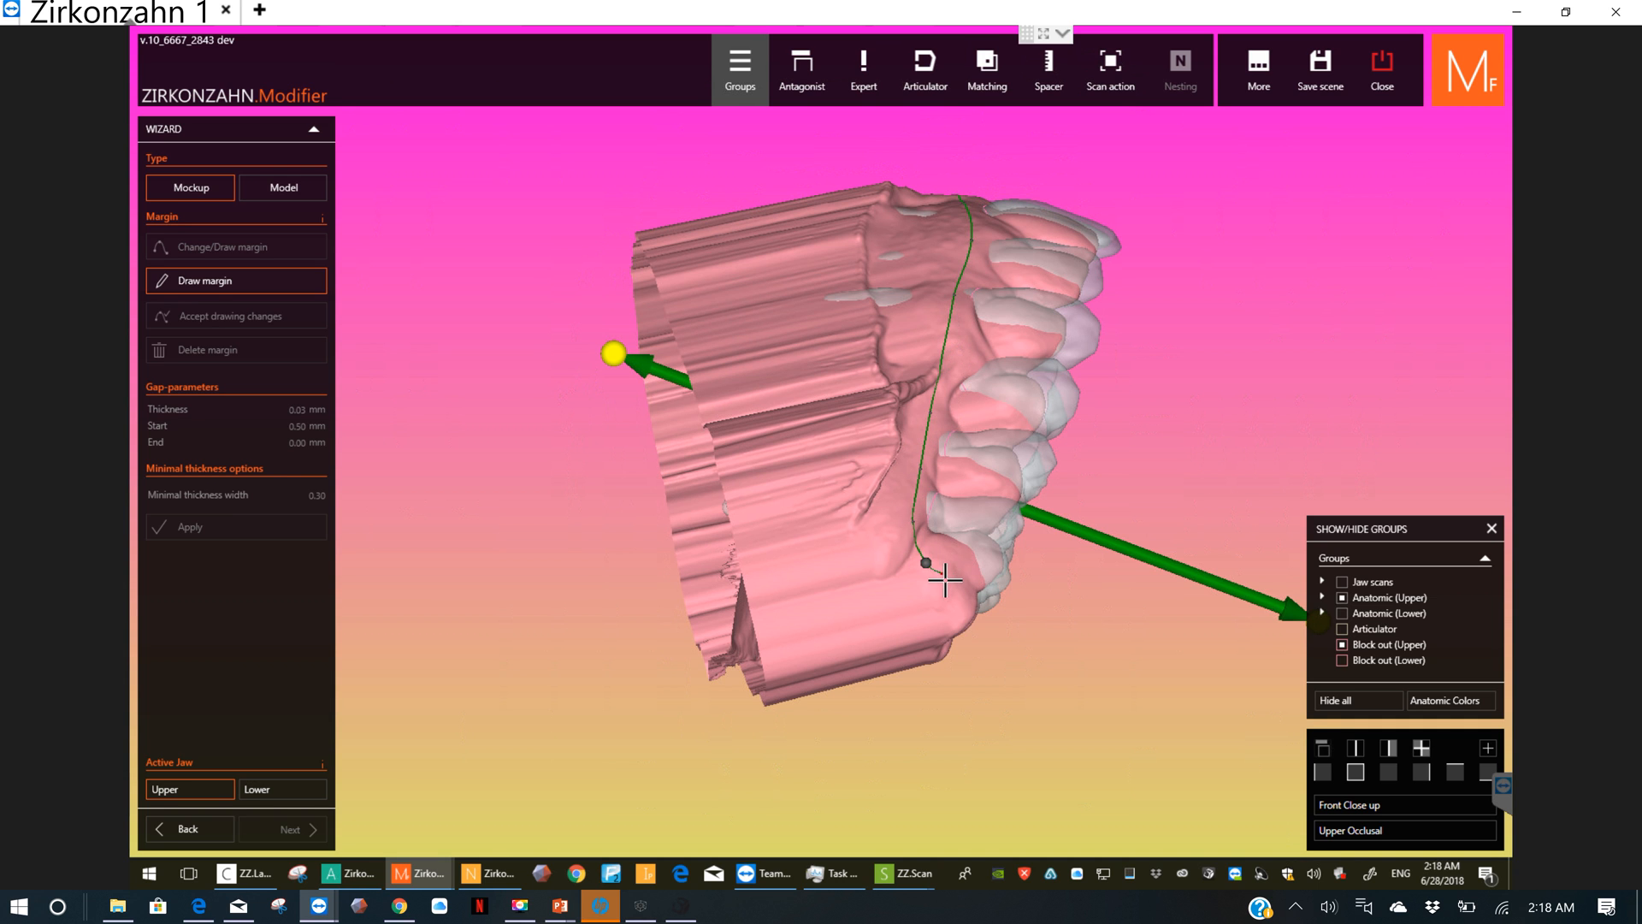
pyautogui.moveTo(898, 562); pyautogui.dragTo(778, 547, button='right')
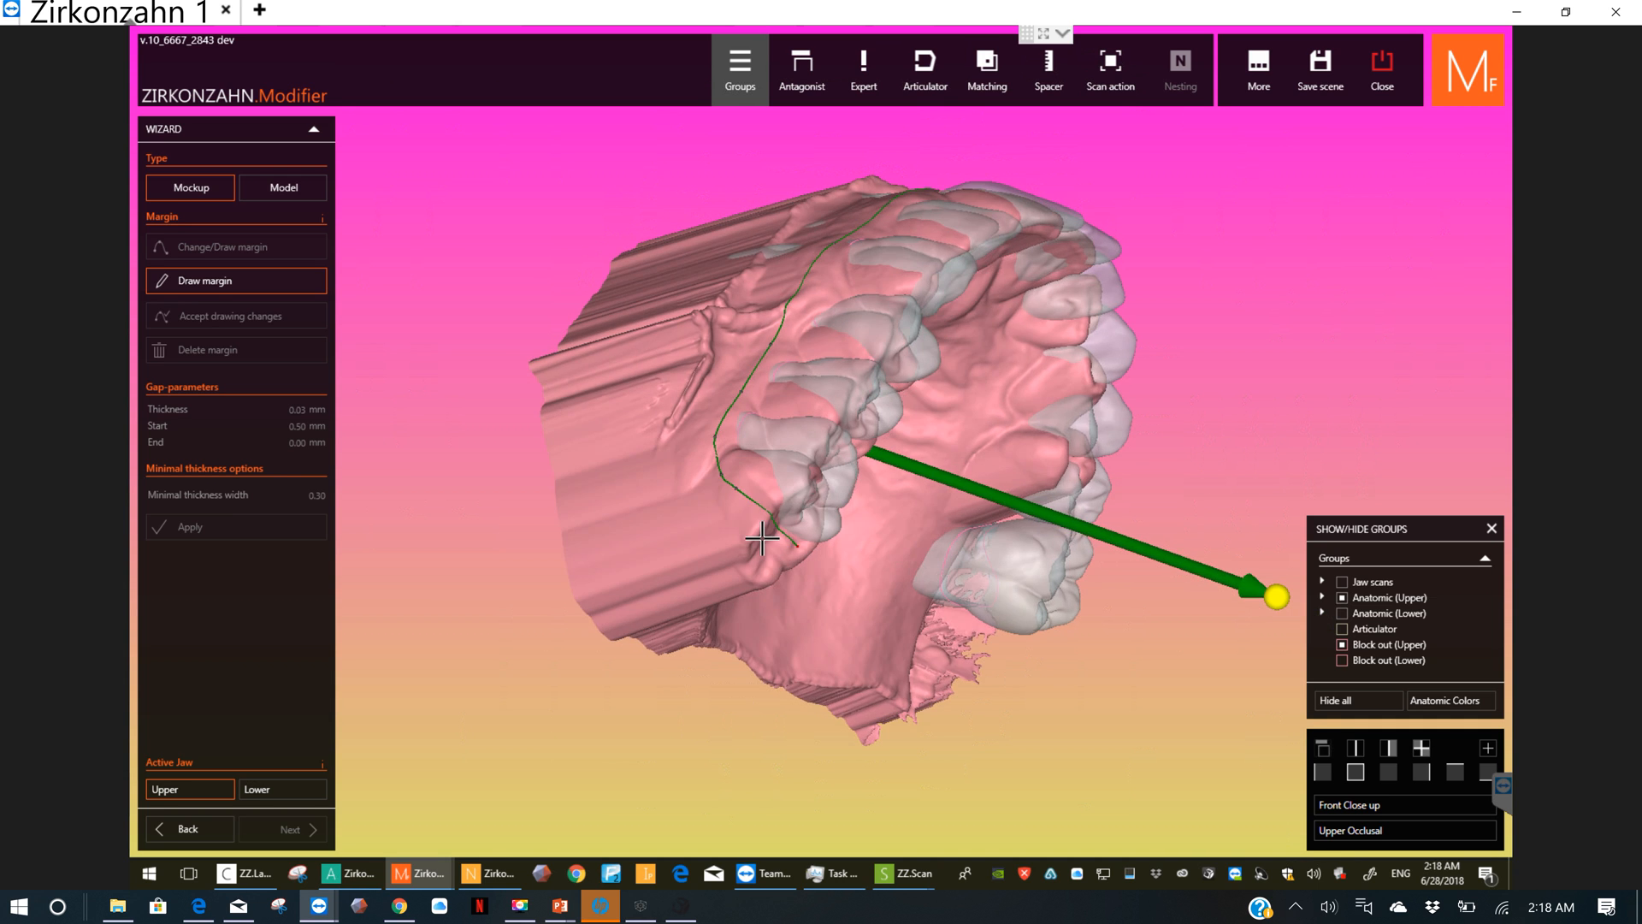
pyautogui.click(775, 543)
pyautogui.moveTo(772, 542); pyautogui.dragTo(568, 450, button='right')
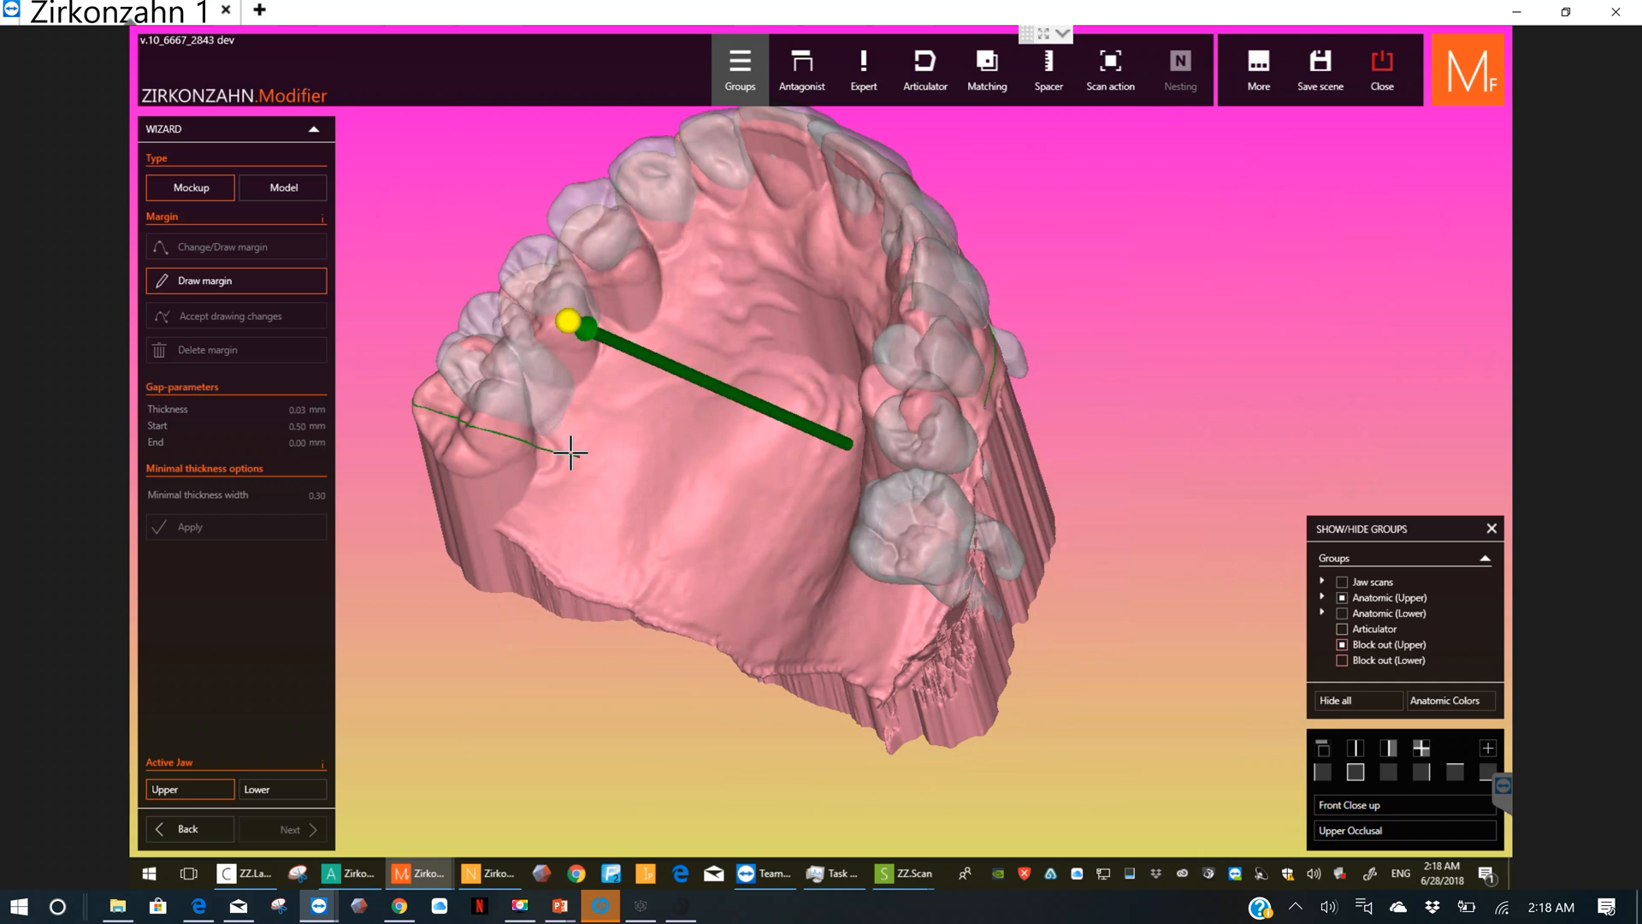
# Step: Carry the upper margin along the palate from the last right molar forward to behind the front teeth
pyautogui.click(597, 385)
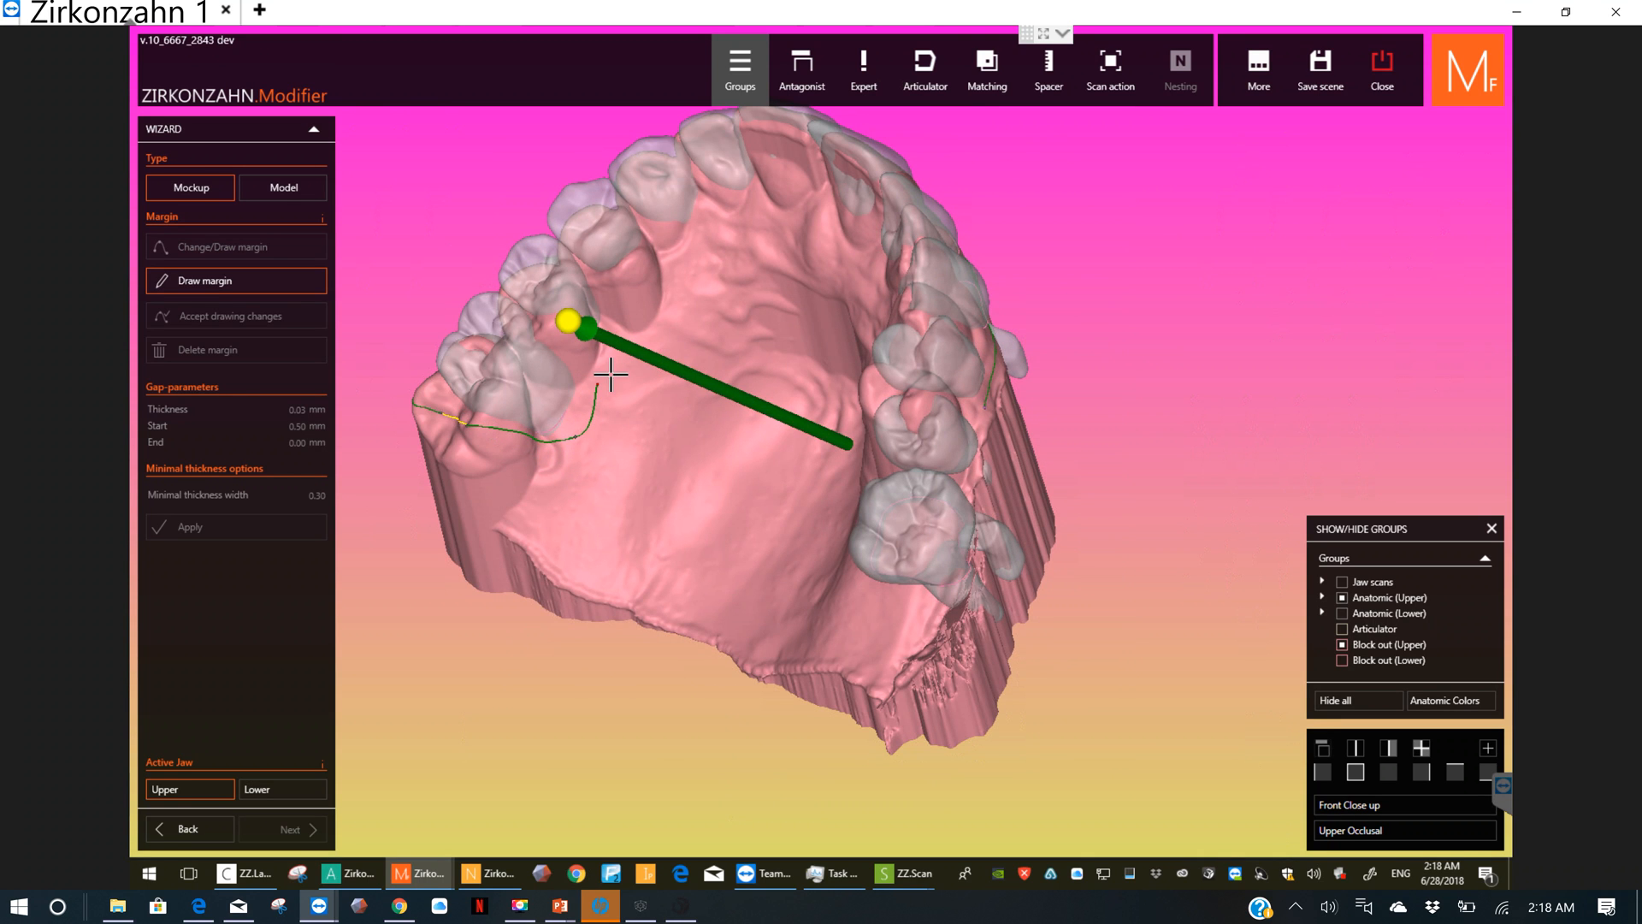
pyautogui.click(635, 306)
pyautogui.click(662, 271)
pyautogui.click(740, 221)
pyautogui.click(771, 206)
pyautogui.moveTo(788, 228); pyautogui.dragTo(830, 249, button='right')
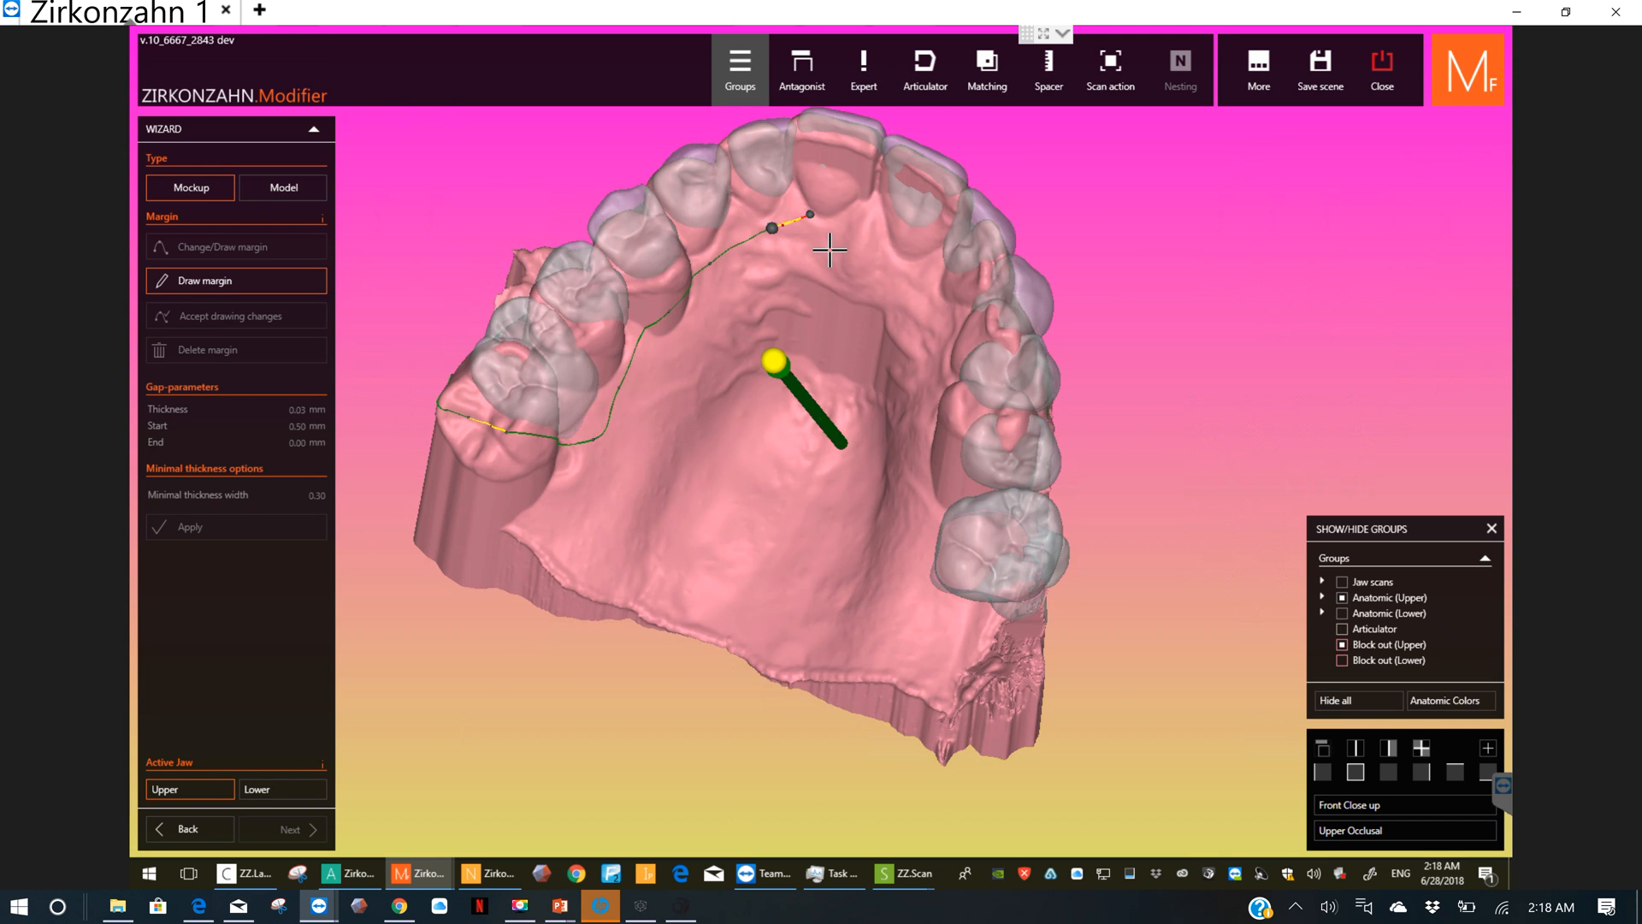
# Step: Continue the margin along the palatal side of the left teeth back to the last left molar
pyautogui.click(927, 289)
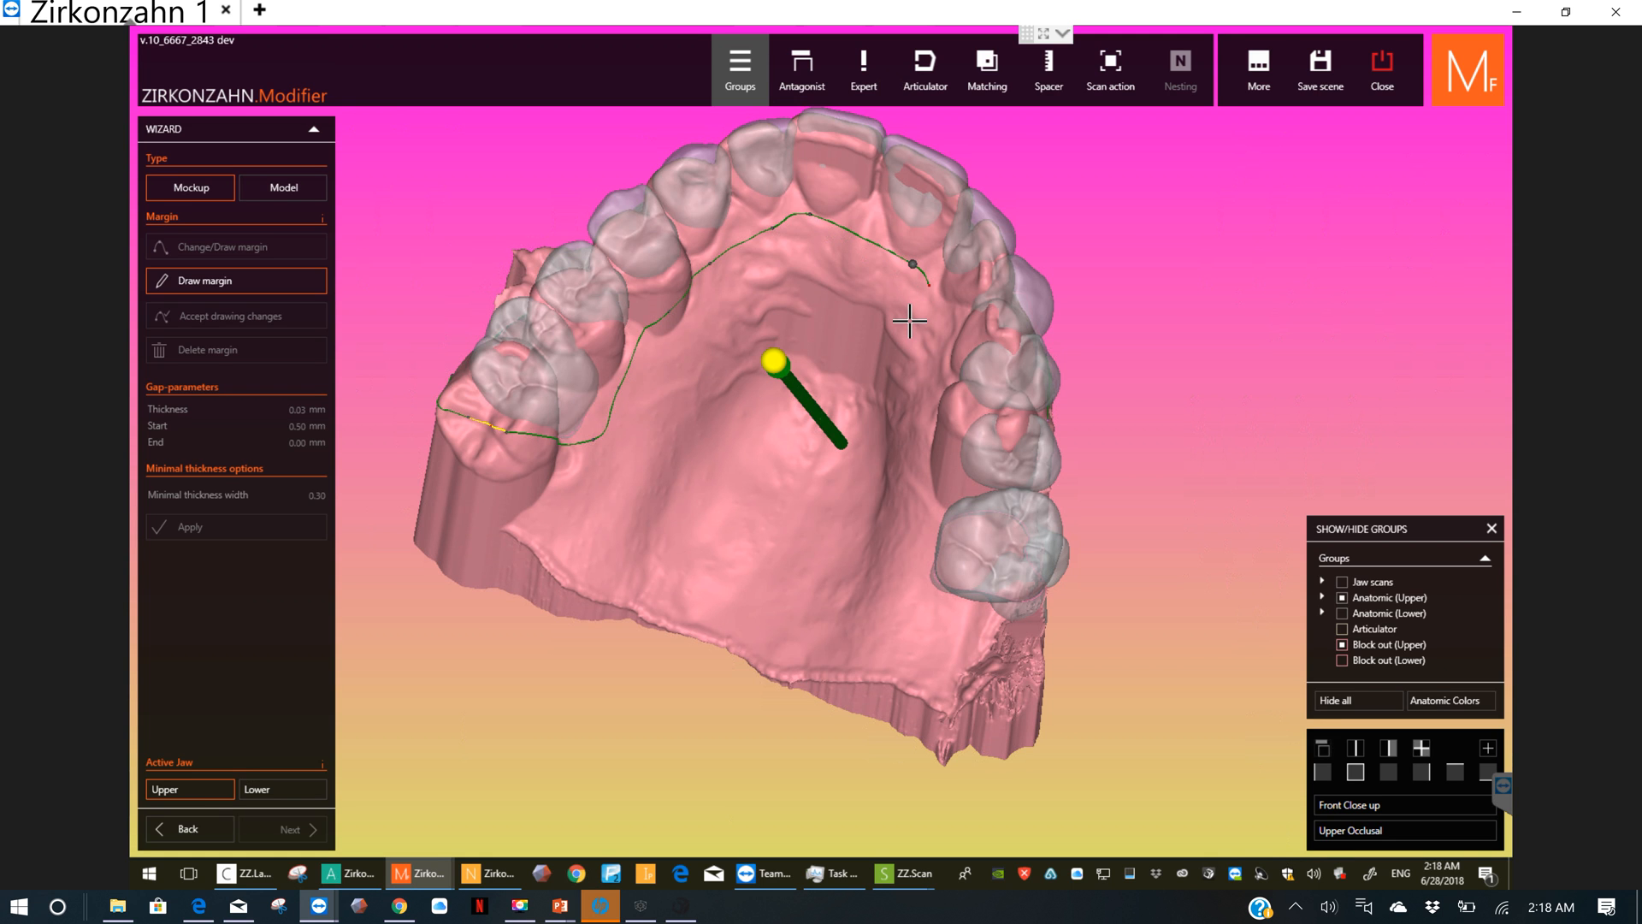
pyautogui.moveTo(941, 344); pyautogui.dragTo(977, 370, button='right')
pyautogui.click(978, 370)
pyautogui.click(967, 445)
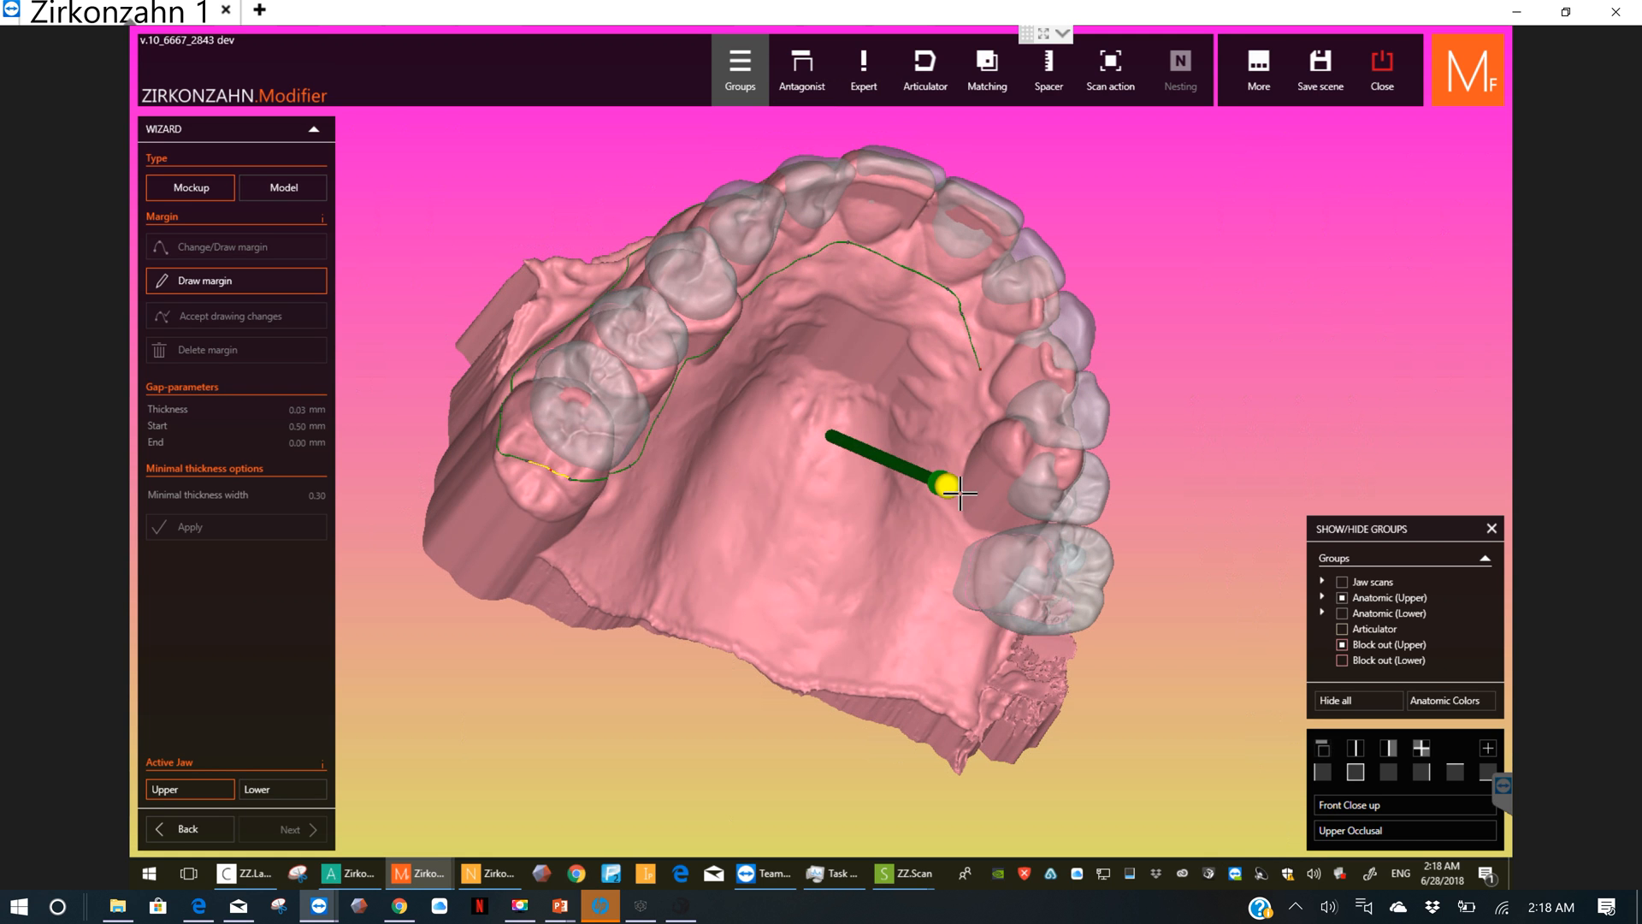
pyautogui.click(945, 558)
# Step: Lead the margin around the back of the last left molar and close it at its start on the outer gum
pyautogui.click(950, 630)
pyautogui.moveTo(931, 638); pyautogui.dragTo(928, 654, button='right')
pyautogui.click(976, 648)
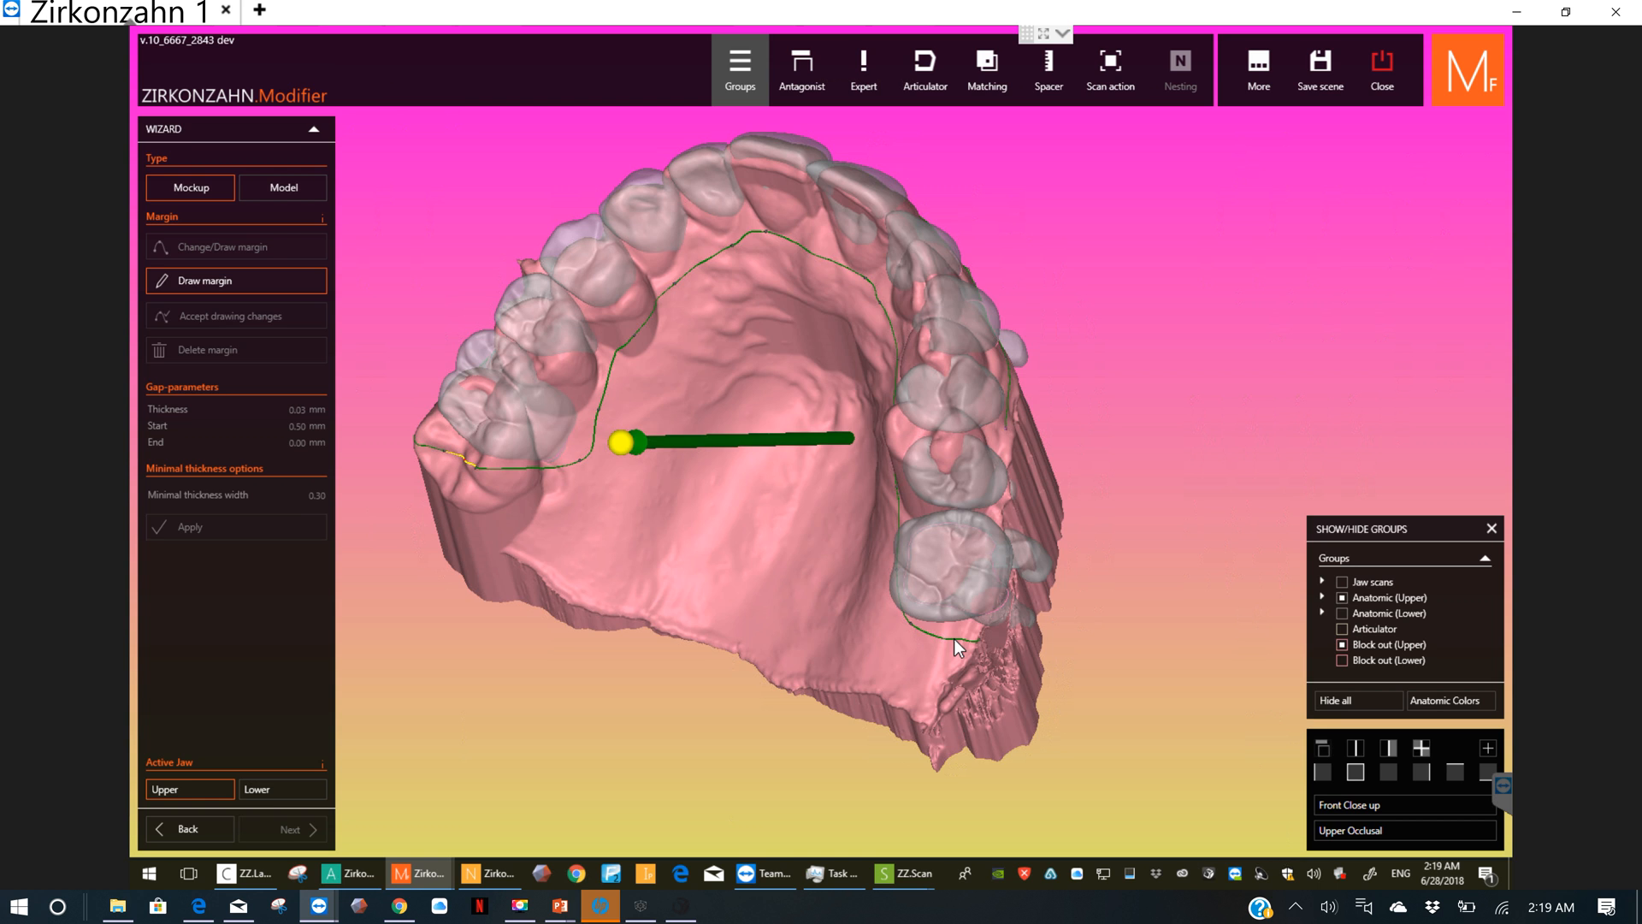
pyautogui.moveTo(953, 638); pyautogui.dragTo(899, 633, button='right')
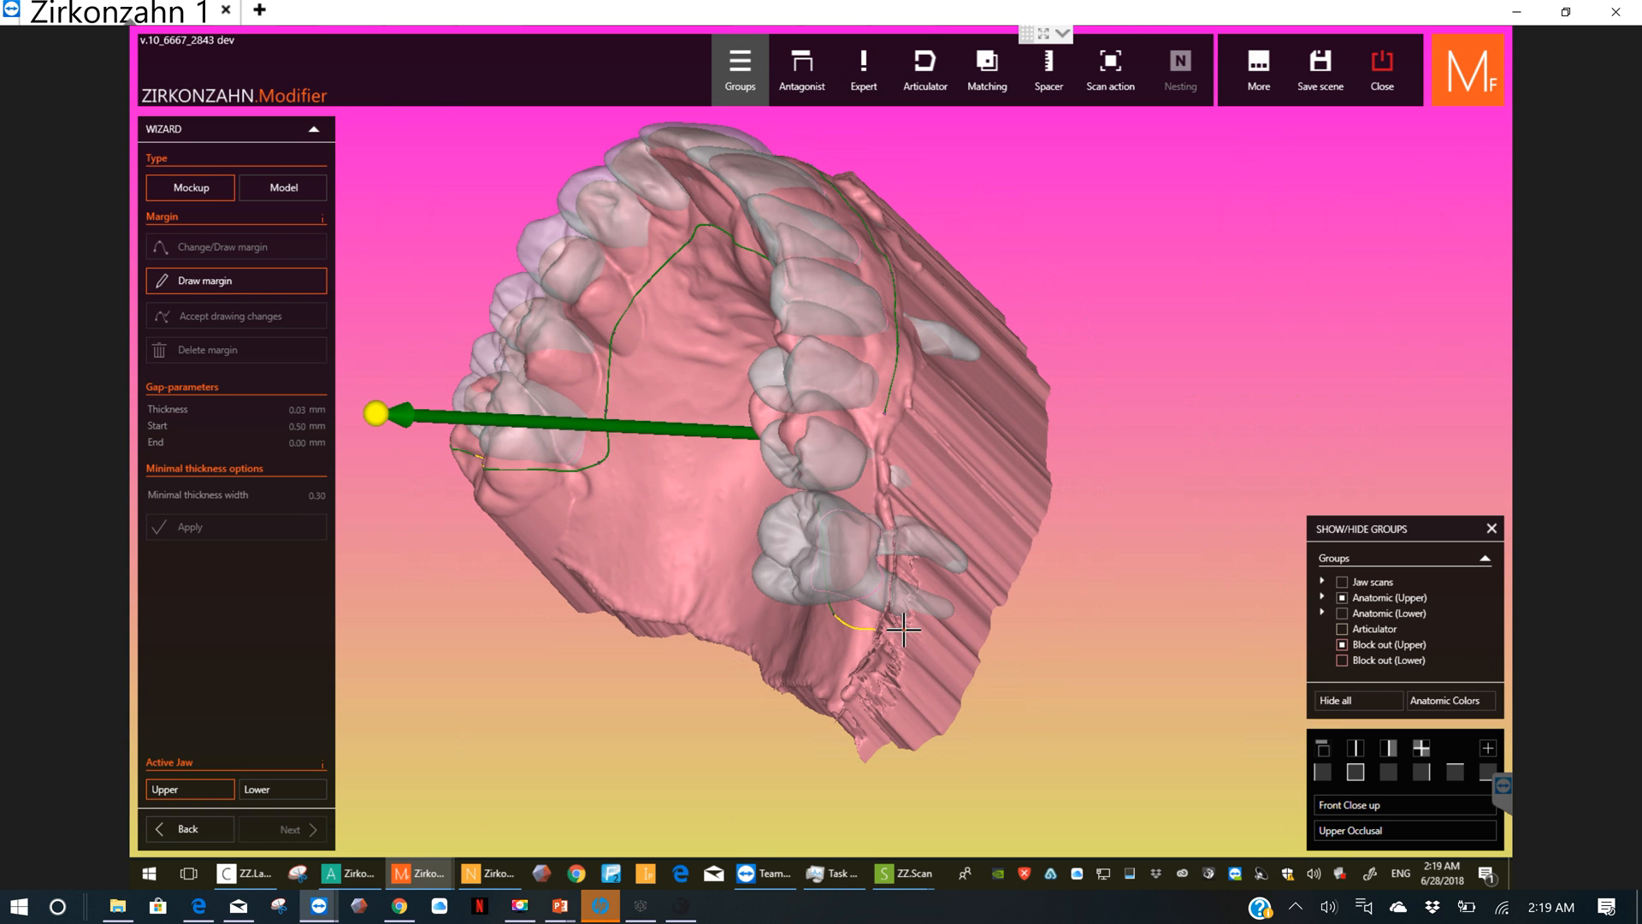
pyautogui.click(988, 582)
pyautogui.click(947, 504)
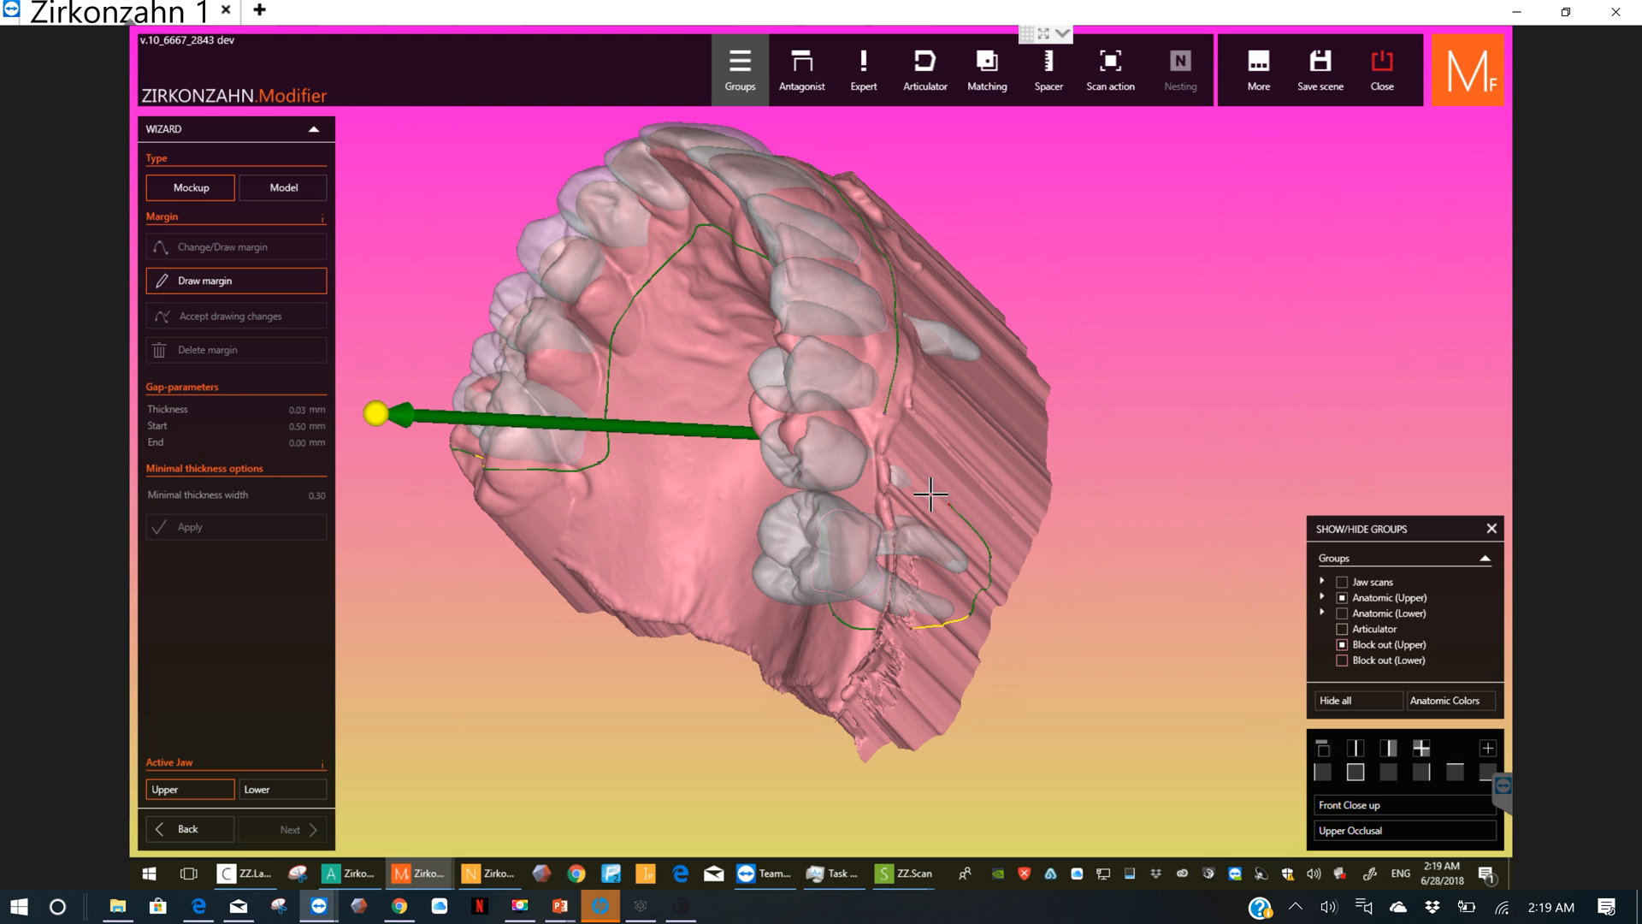
pyautogui.doubleClick(891, 419)
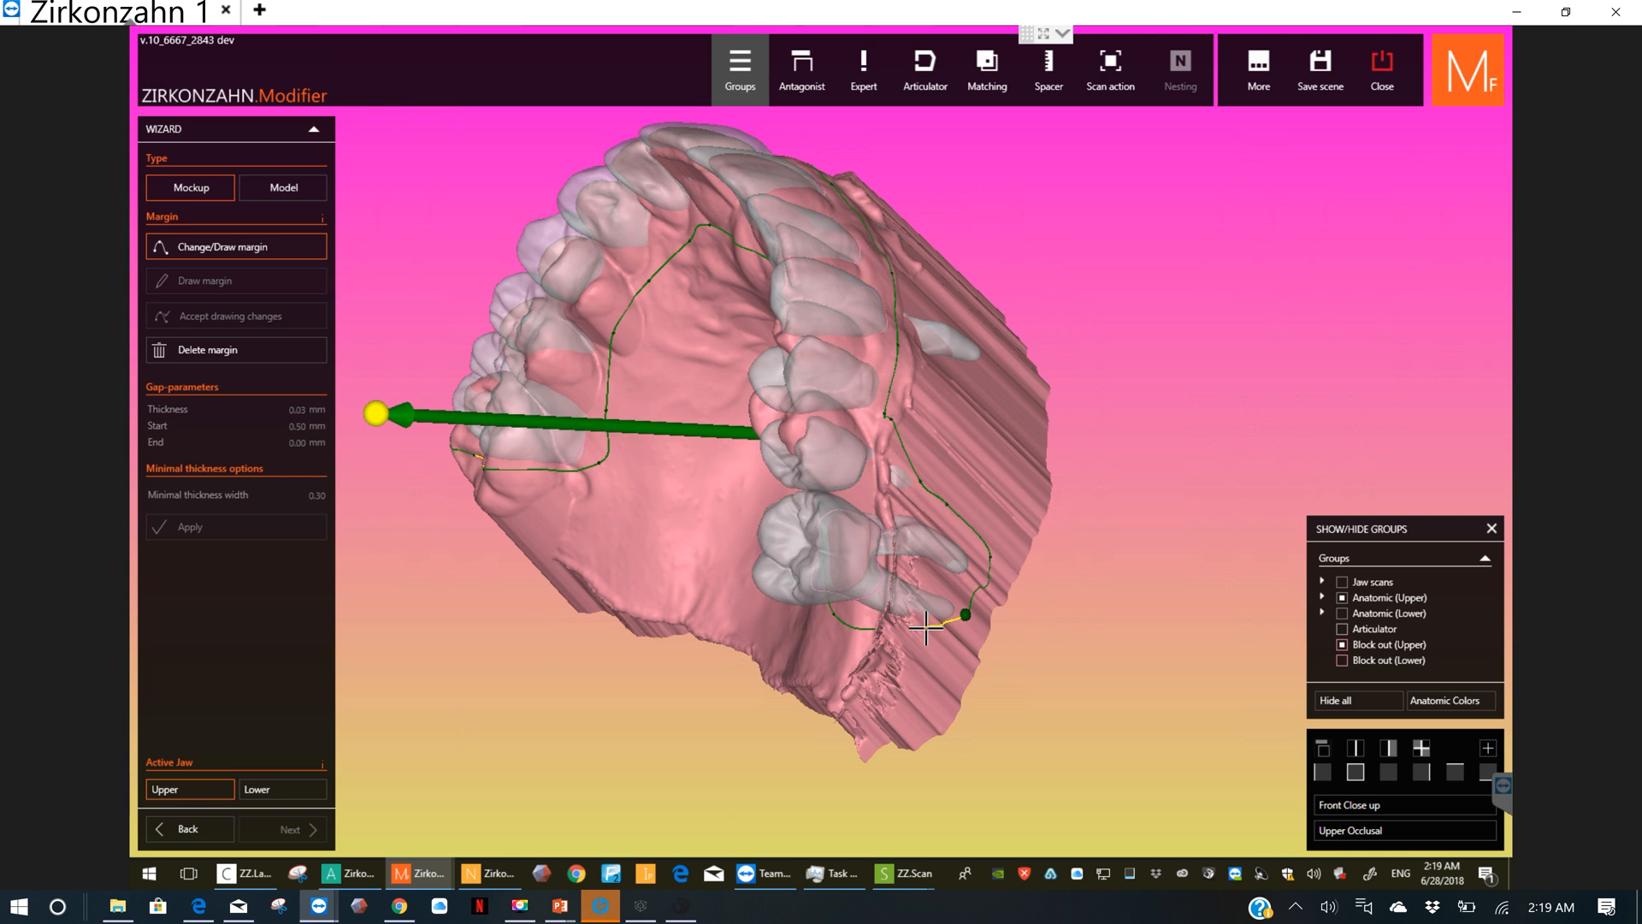
# Step: Add margin points behind the last left molar and pull the line off the ragged scan edge toward the tooth
pyautogui.moveTo(937, 636); pyautogui.dragTo(930, 631)
pyautogui.click(874, 627)
pyautogui.click(926, 634)
pyautogui.moveTo(901, 635); pyautogui.dragTo(894, 641)
pyautogui.moveTo(869, 675); pyautogui.dragTo(943, 635, button='right')
pyautogui.scroll(5, 957, 634)
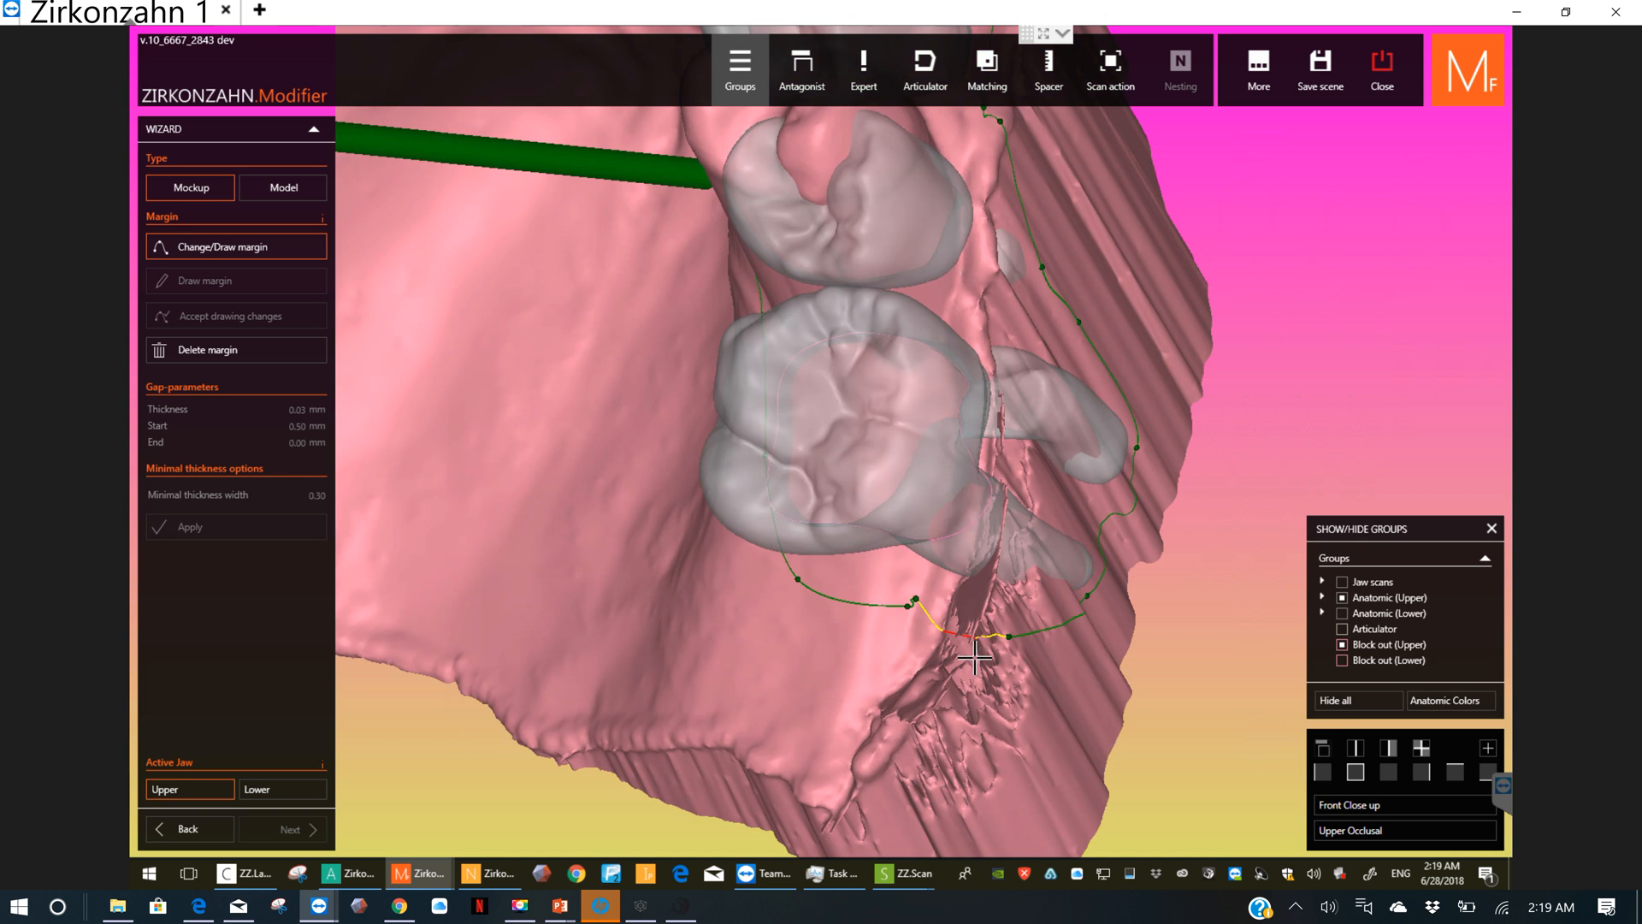
pyautogui.scroll(3, 975, 656)
pyautogui.click(1040, 613)
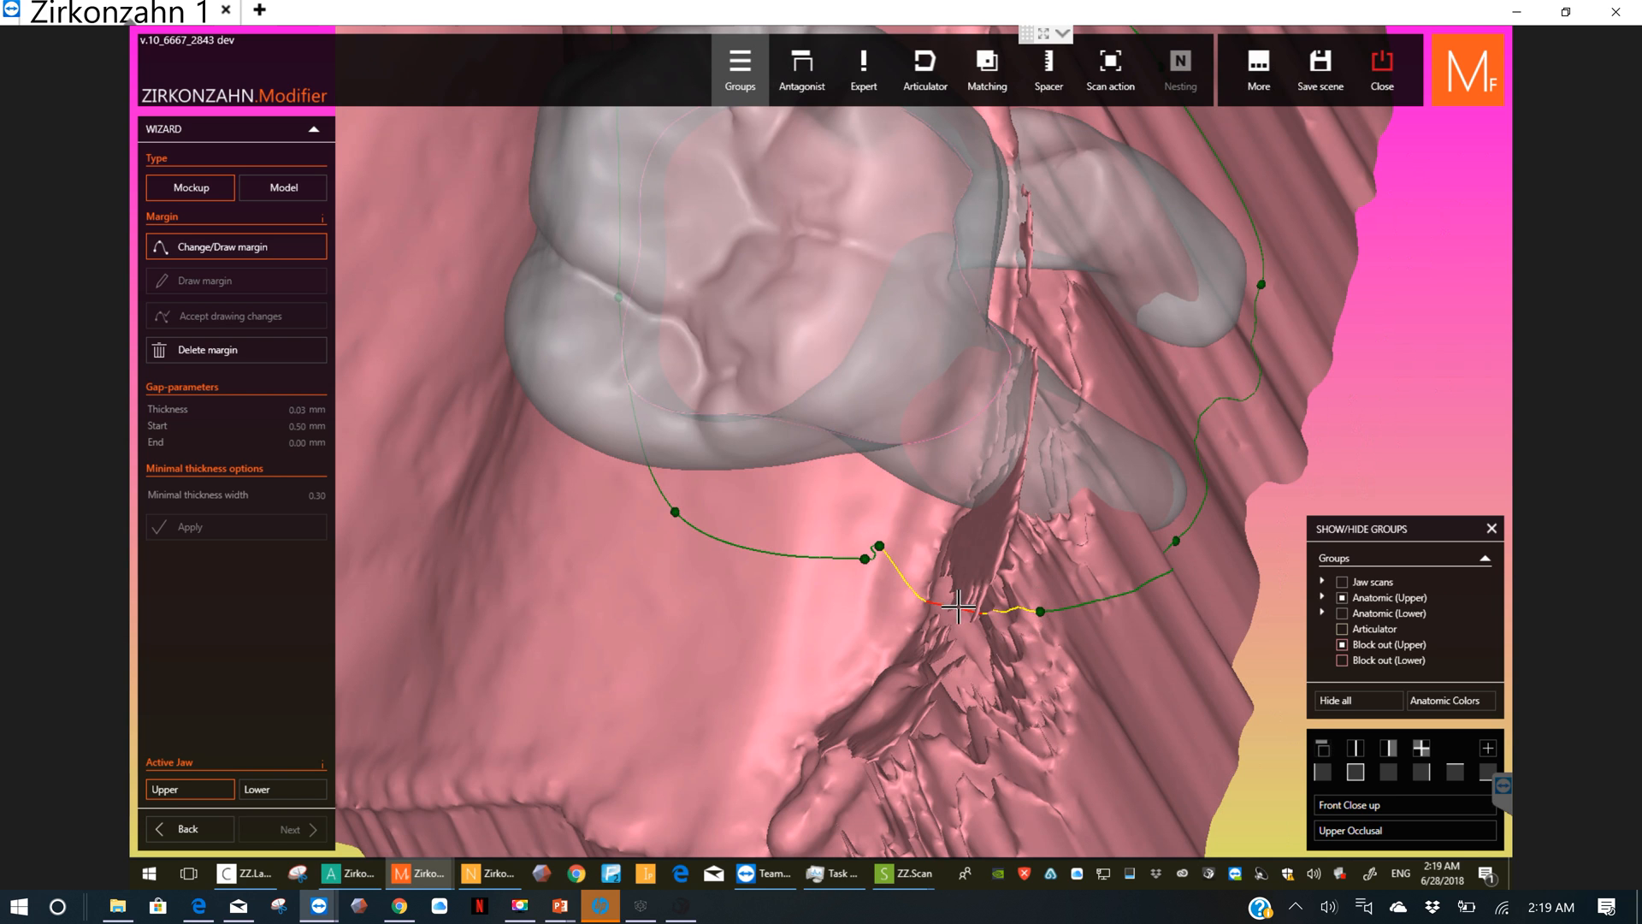
pyautogui.click(919, 591)
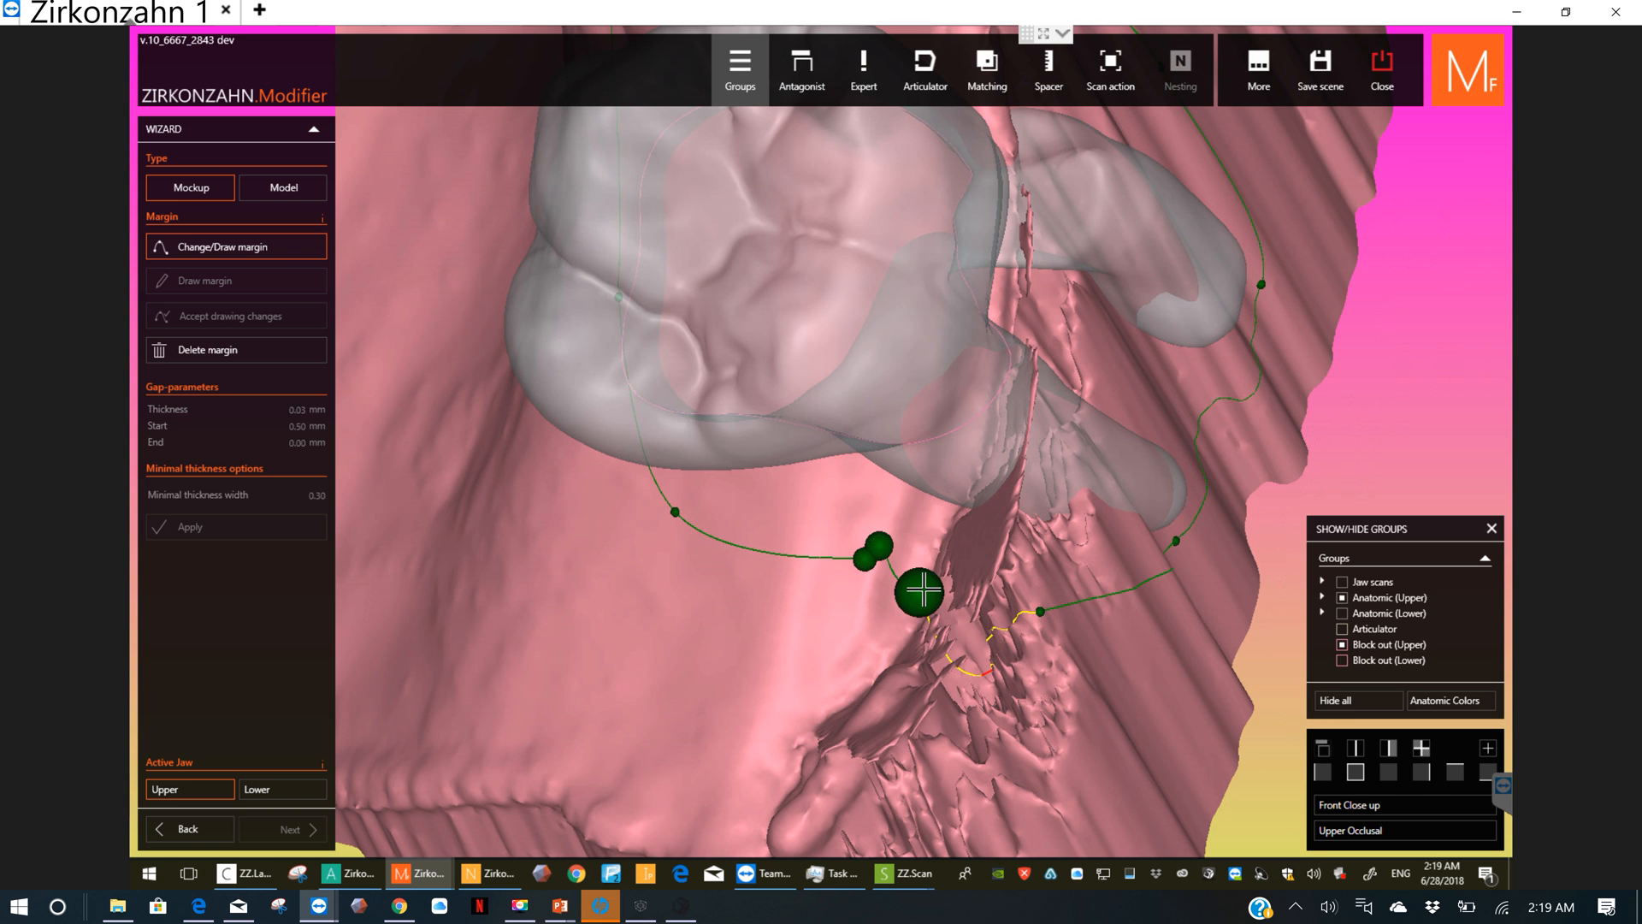
pyautogui.moveTo(922, 590); pyautogui.dragTo(975, 447)
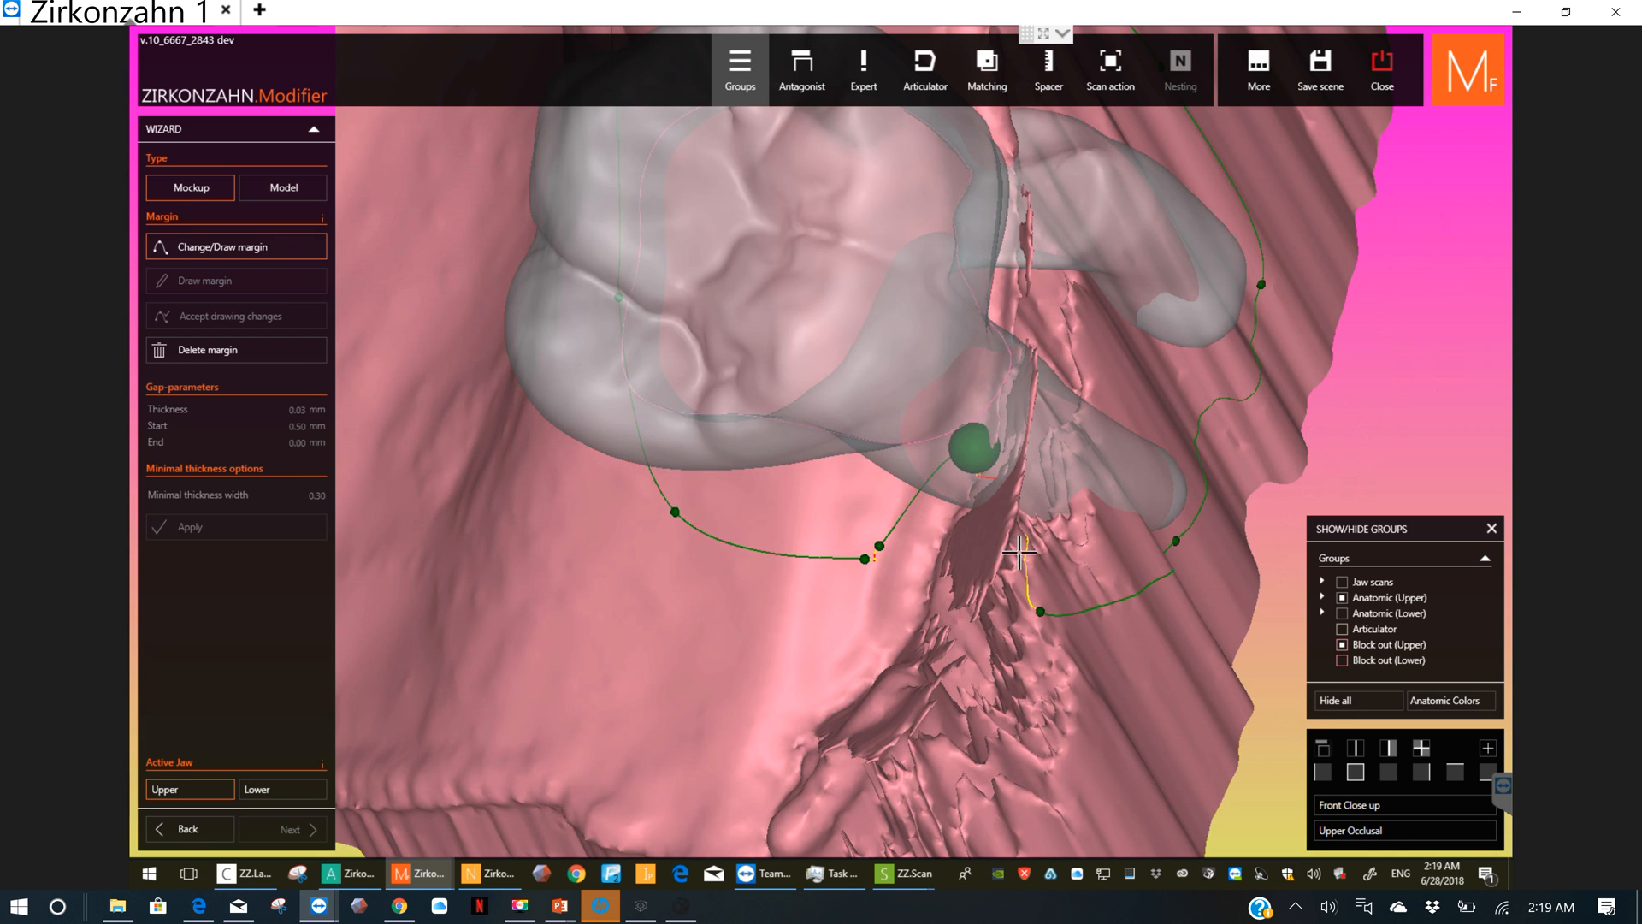
# Step: Move the outer margin points beside the last left molar in between its roots, adding a point to smooth the line
pyautogui.moveTo(1041, 596); pyautogui.dragTo(990, 295)
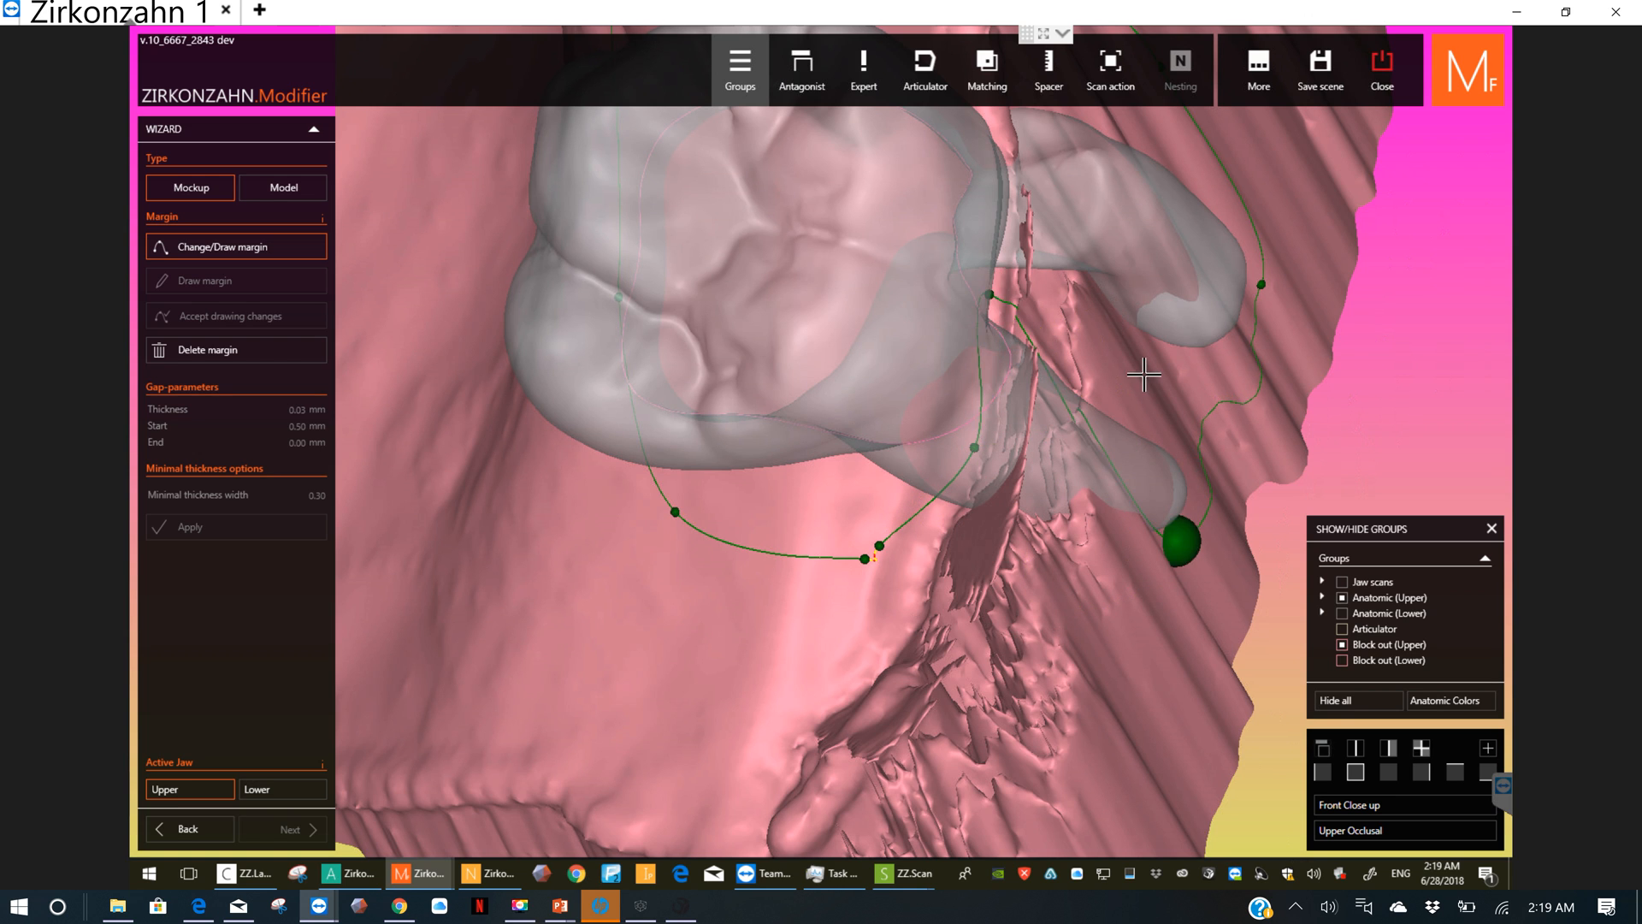
pyautogui.moveTo(1177, 540); pyautogui.dragTo(1067, 304)
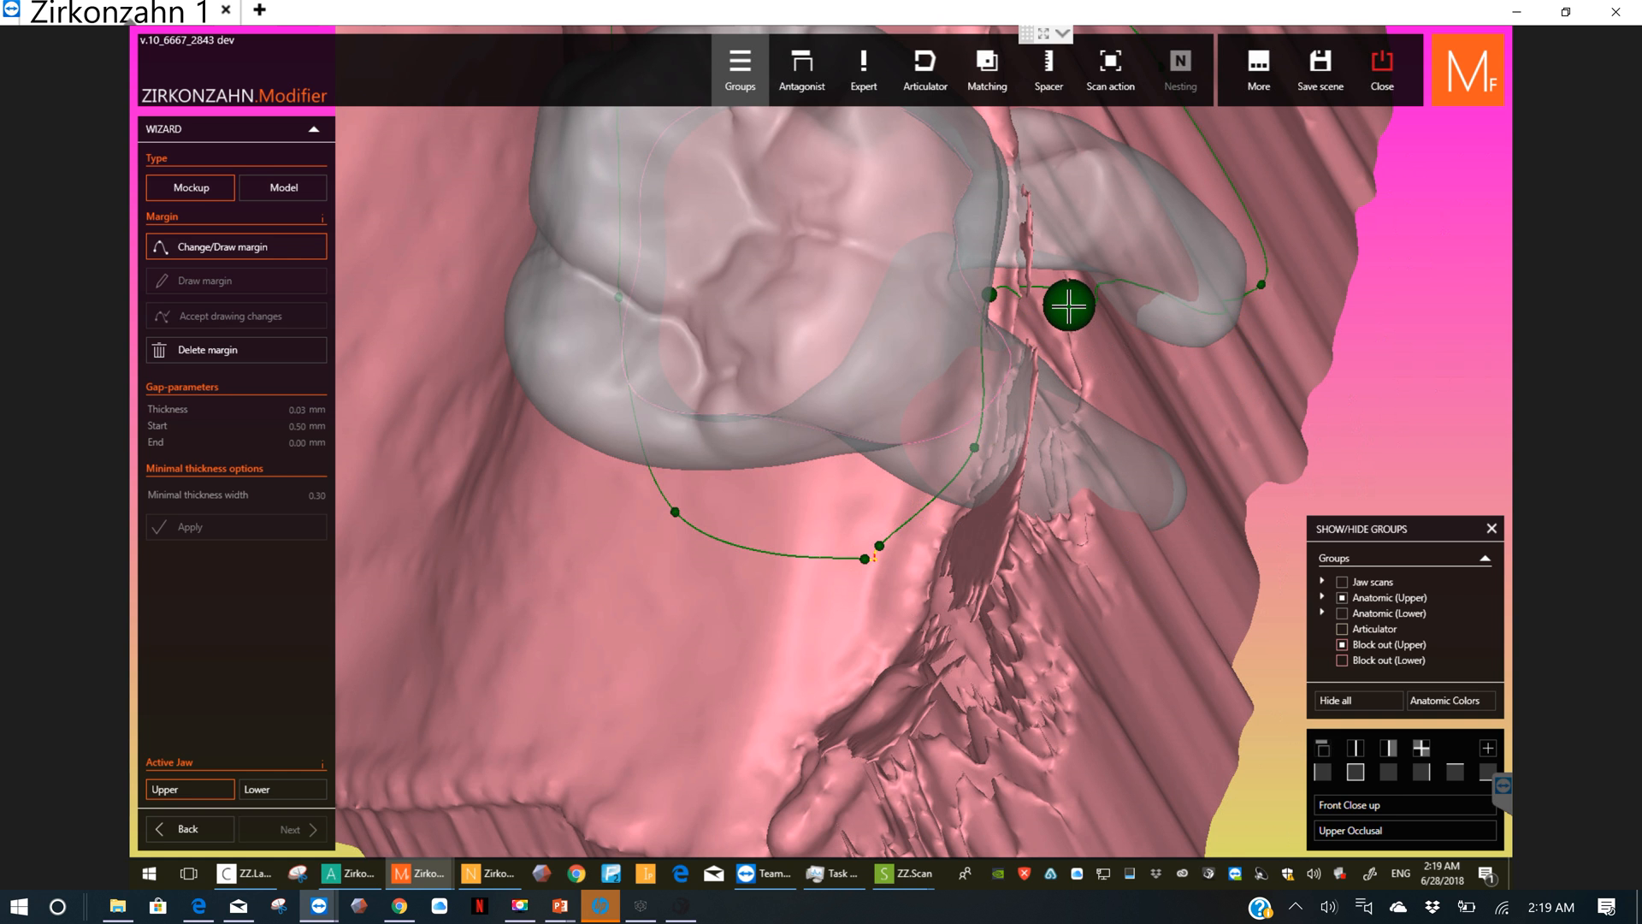
pyautogui.moveTo(1242, 339); pyautogui.dragTo(1162, 348, button='right')
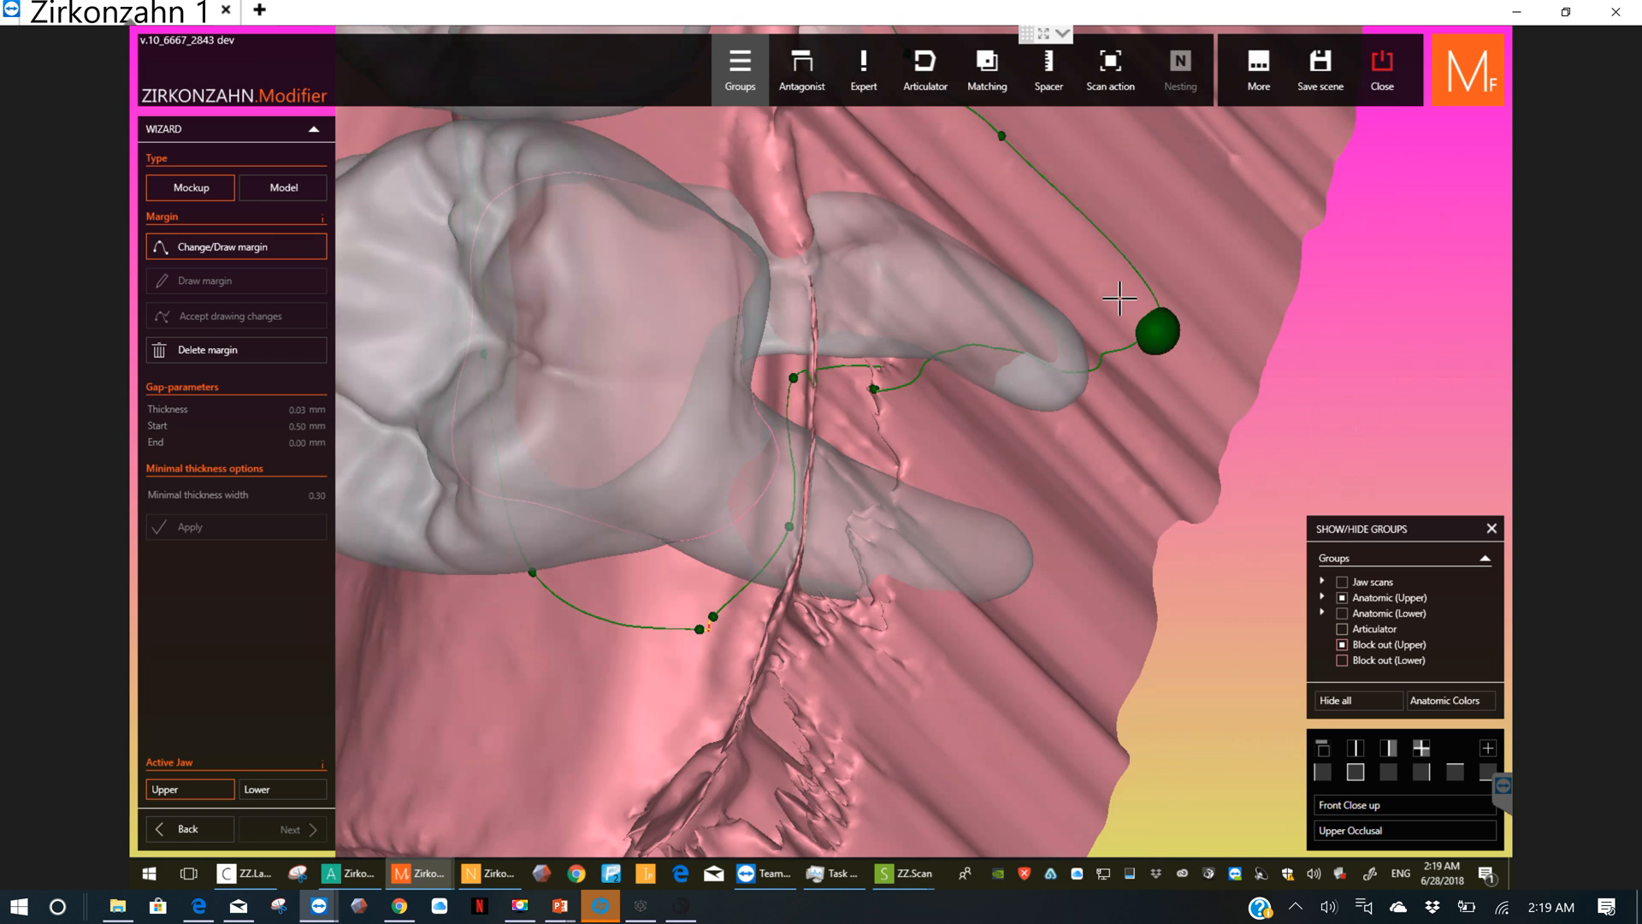
pyautogui.moveTo(1156, 329); pyautogui.dragTo(928, 198)
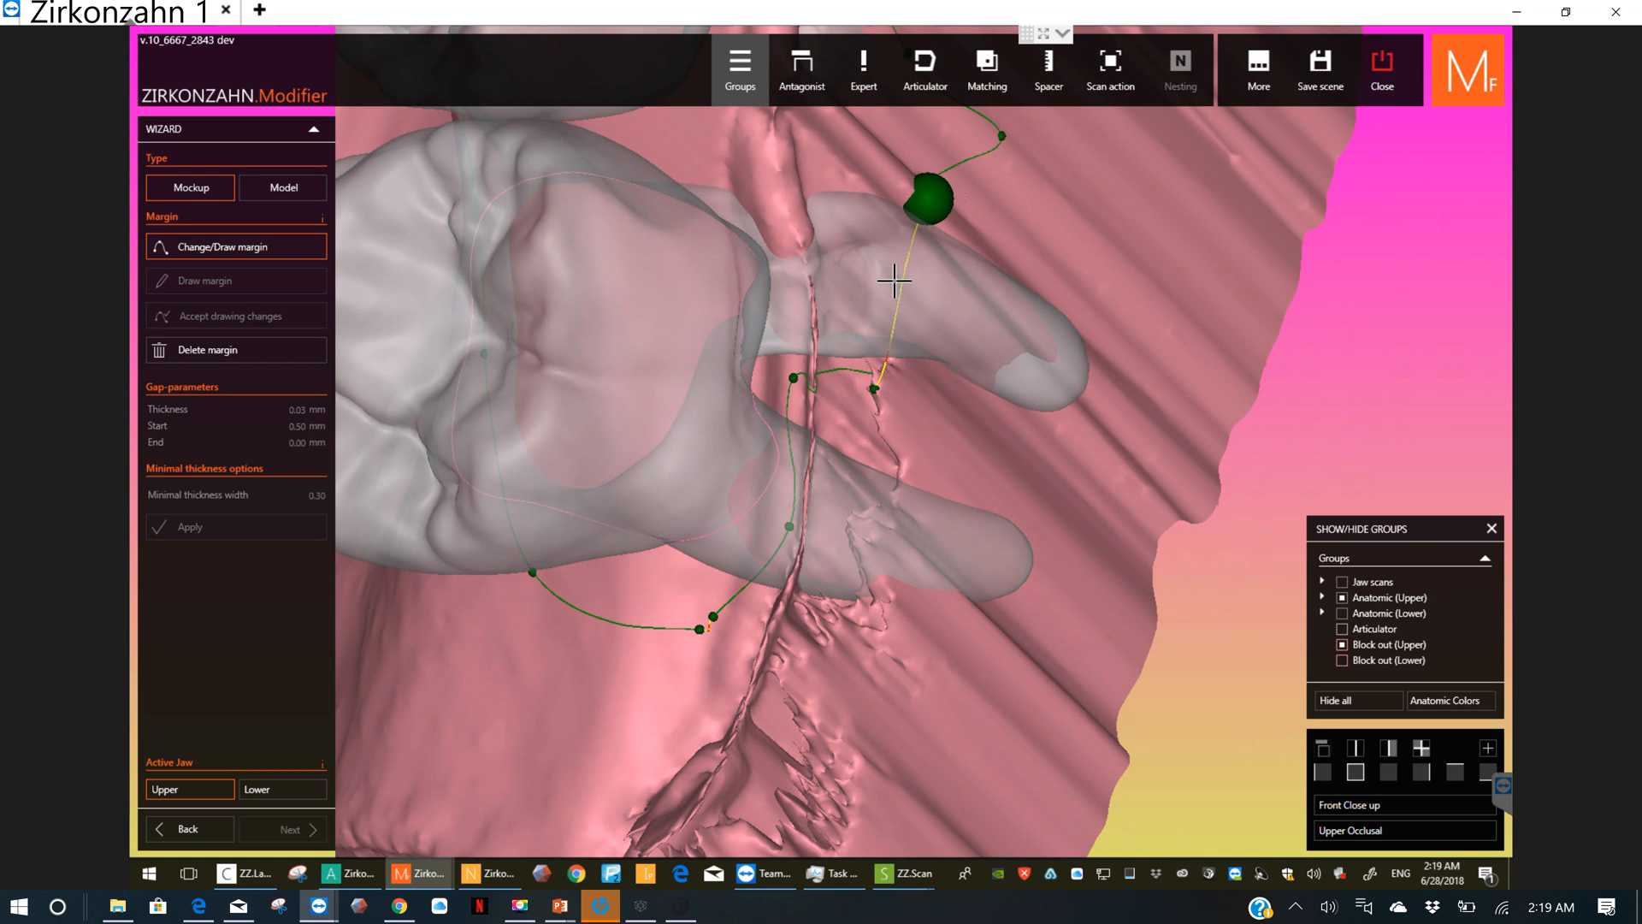
pyautogui.moveTo(898, 318); pyautogui.dragTo(898, 326)
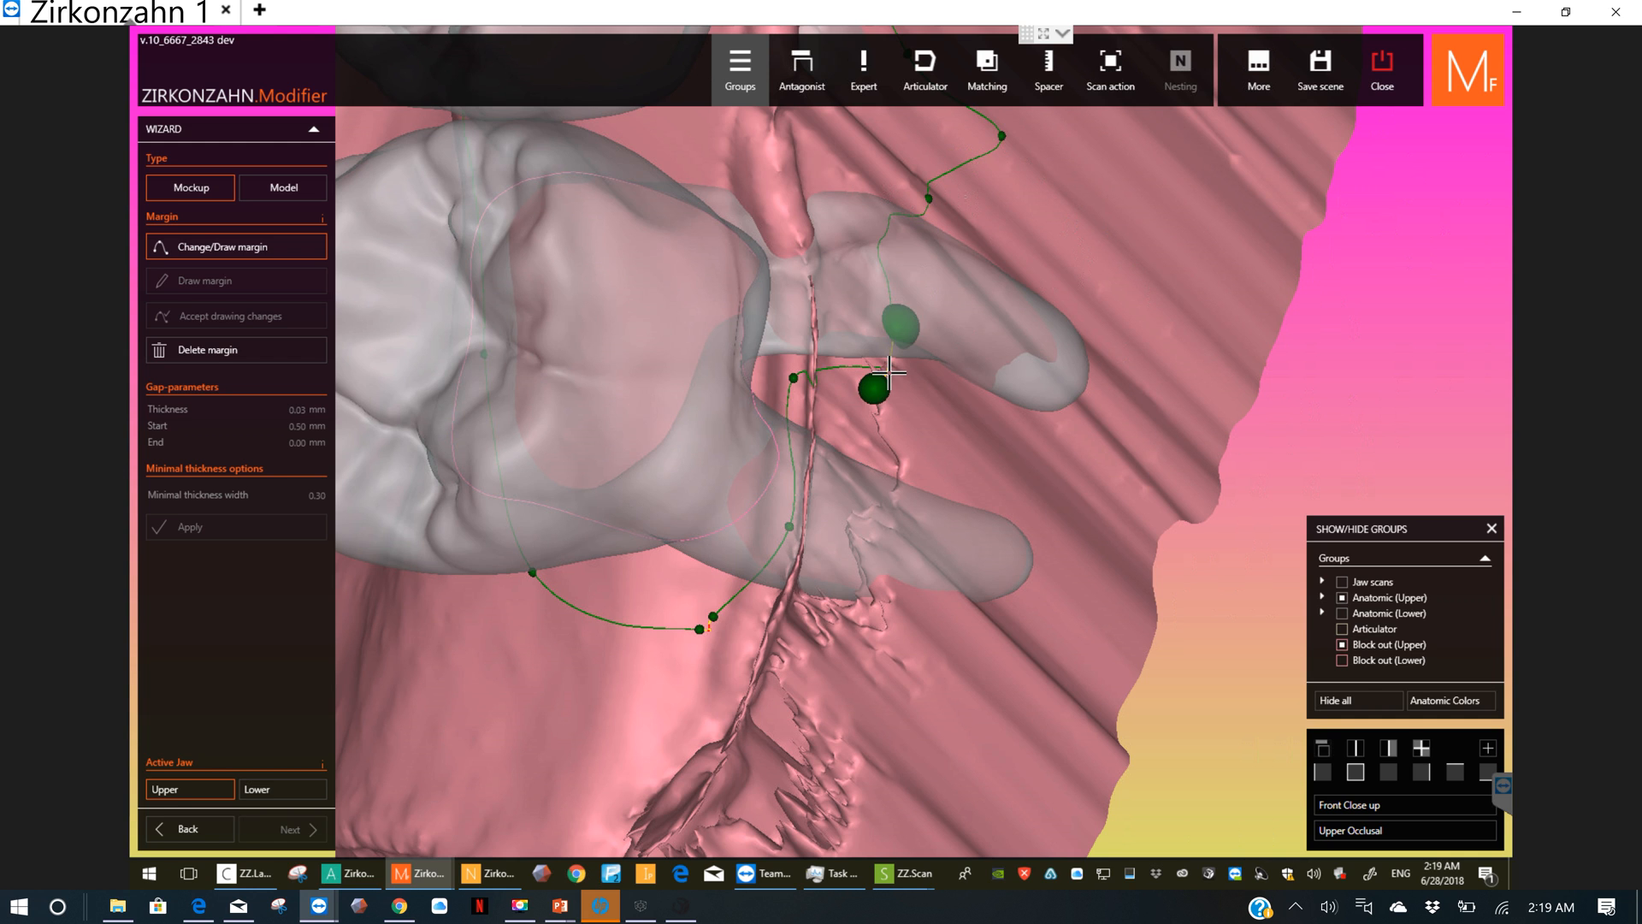
pyautogui.moveTo(875, 387)
pyautogui.mouseDown()
pyautogui.moveTo(890, 374)
pyautogui.moveTo(794, 377)
pyautogui.moveTo(877, 400)
pyautogui.mouseUp()
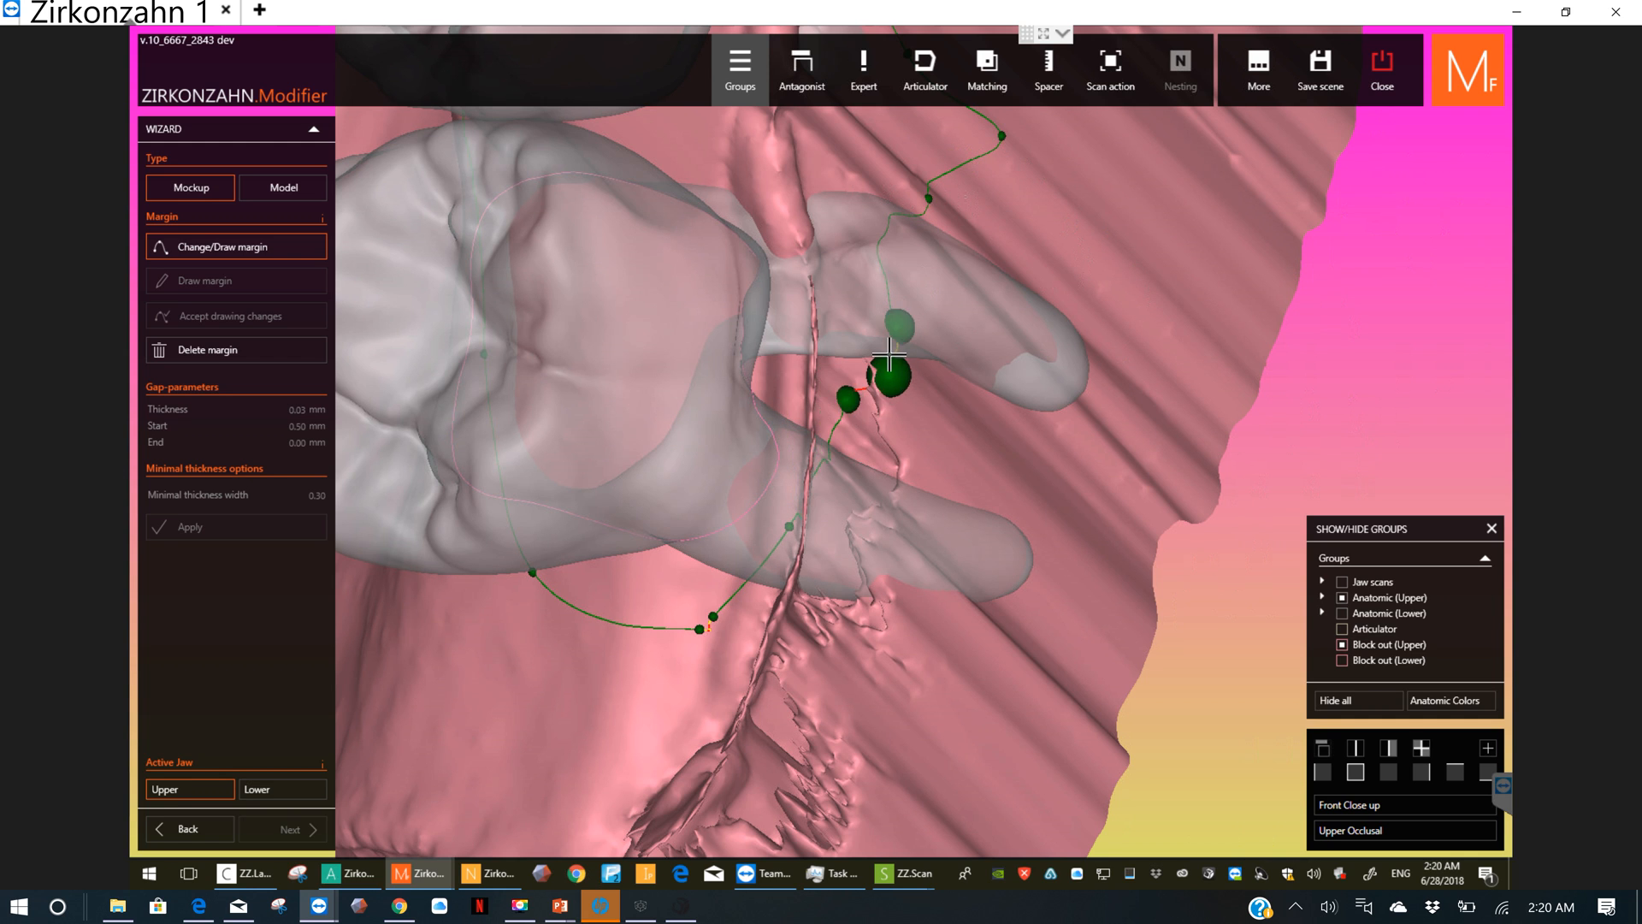
# Step: Check the margin around the last left molar and correct its segment across the last right molar
pyautogui.scroll(-2, 697, 544)
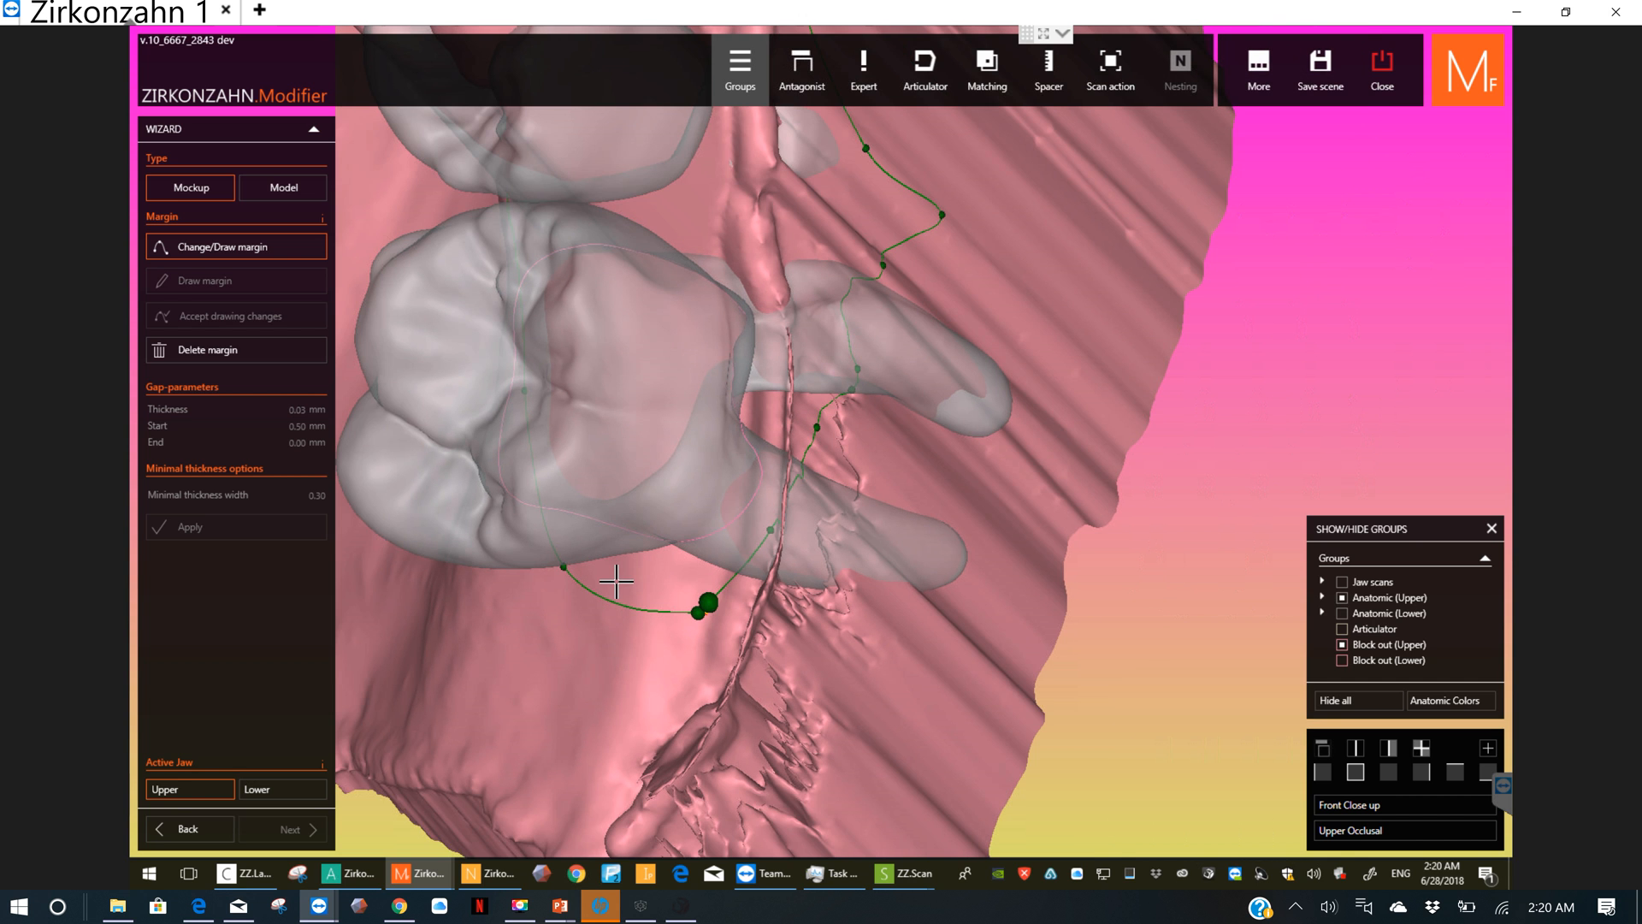
pyautogui.moveTo(479, 537); pyautogui.dragTo(535, 521, button='right')
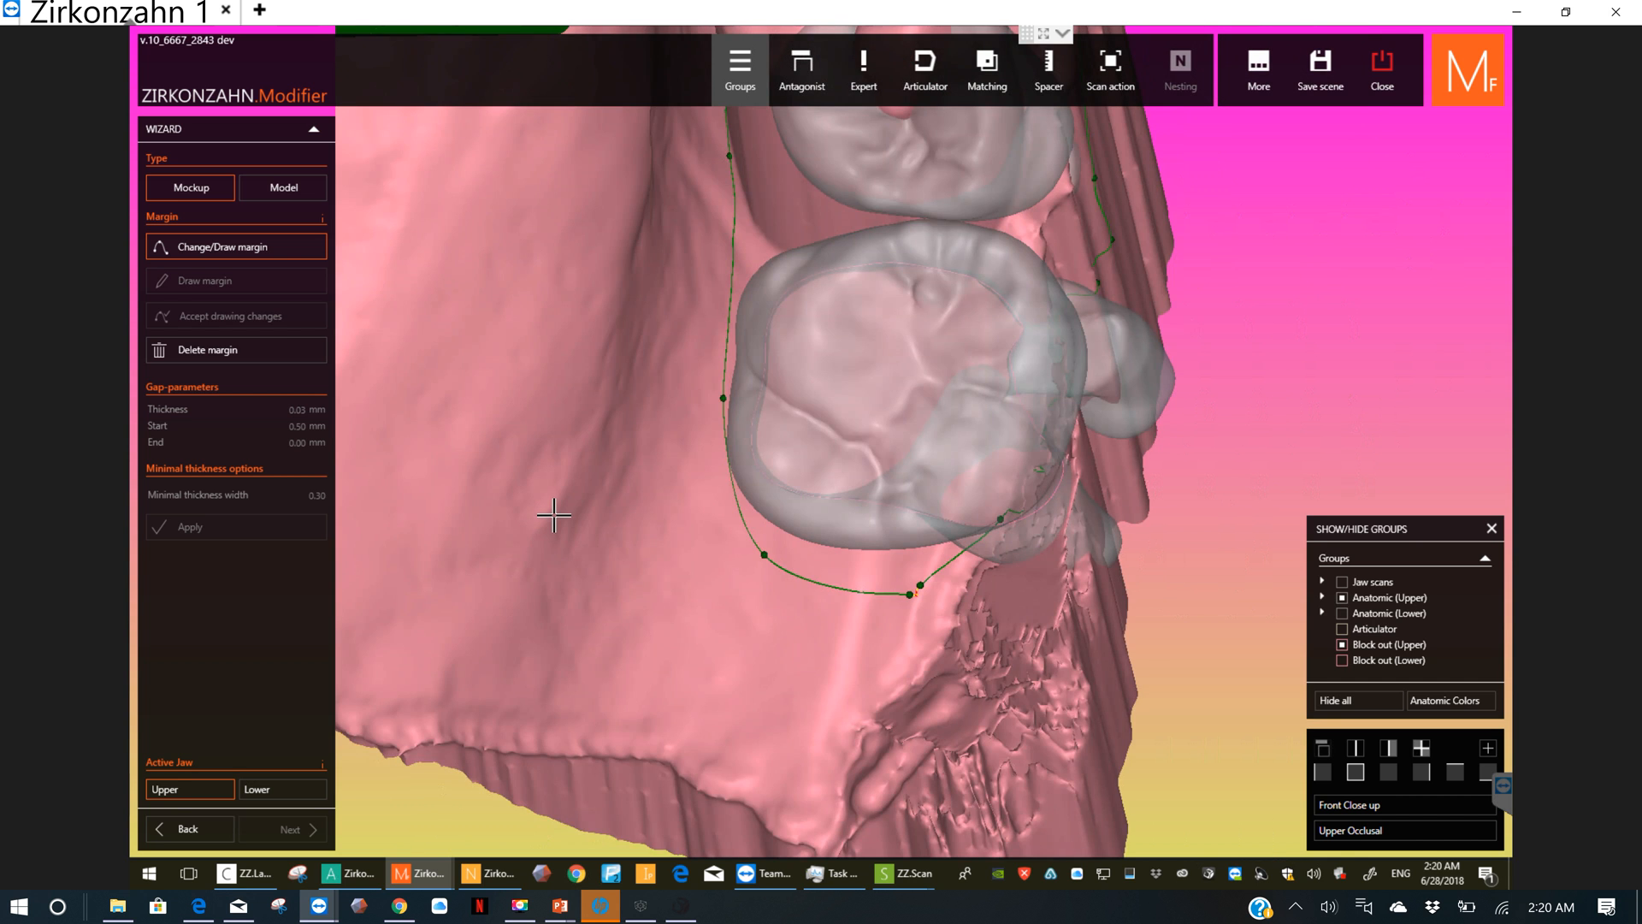
pyautogui.middleClick(554, 515)
pyautogui.middleClick(561, 440)
pyautogui.scroll(-4, 568, 441)
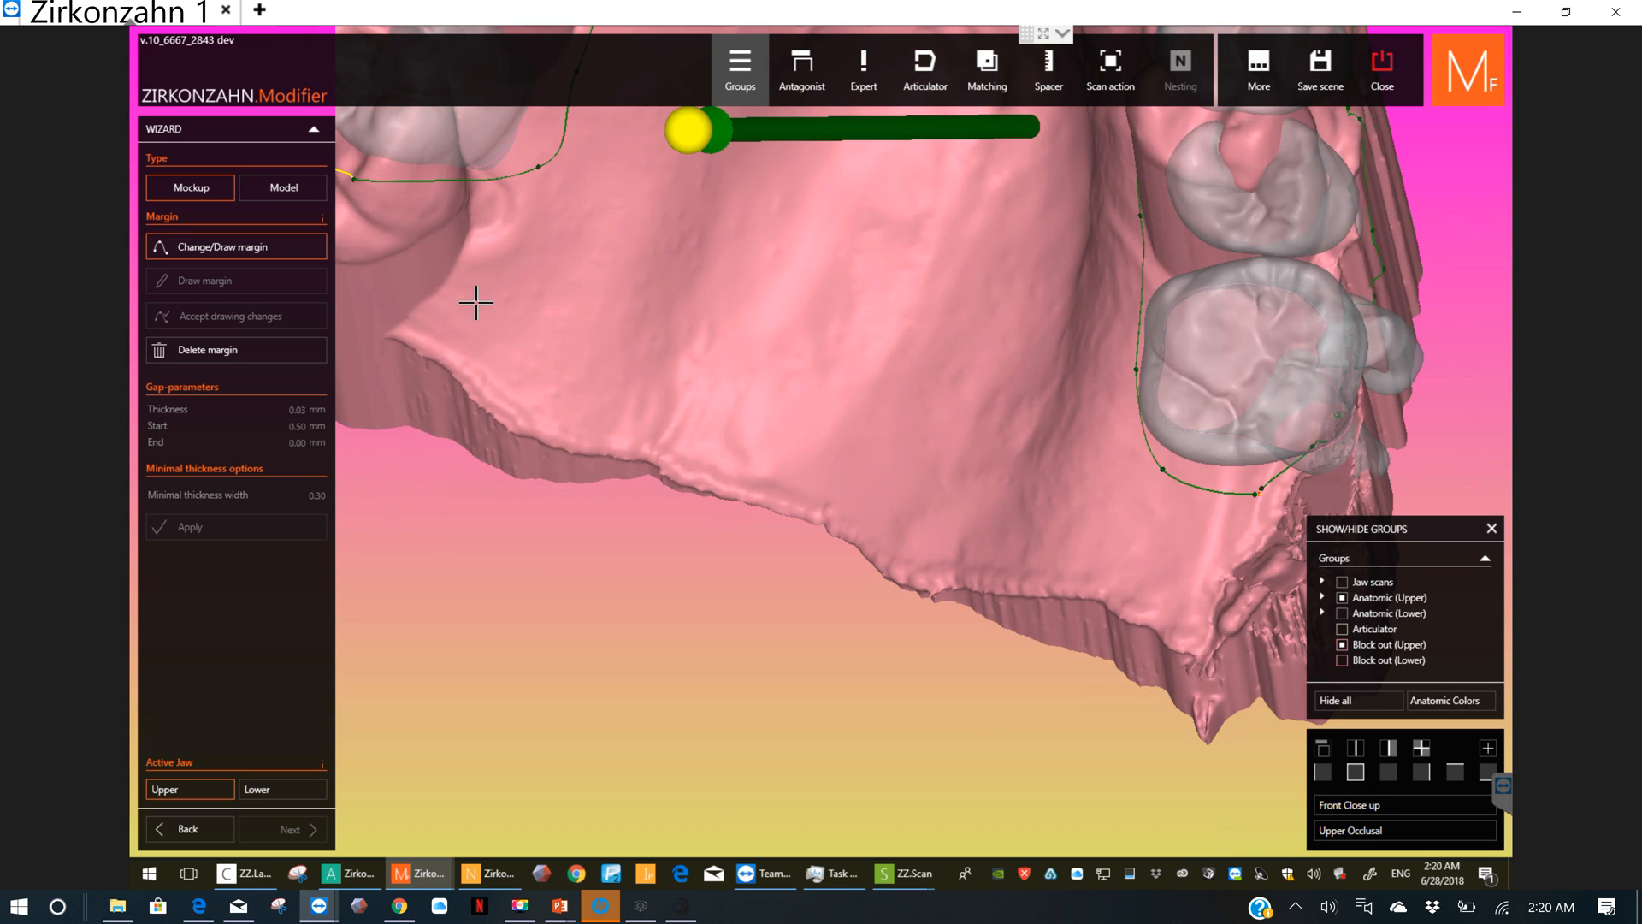
pyautogui.scroll(-1, 476, 303)
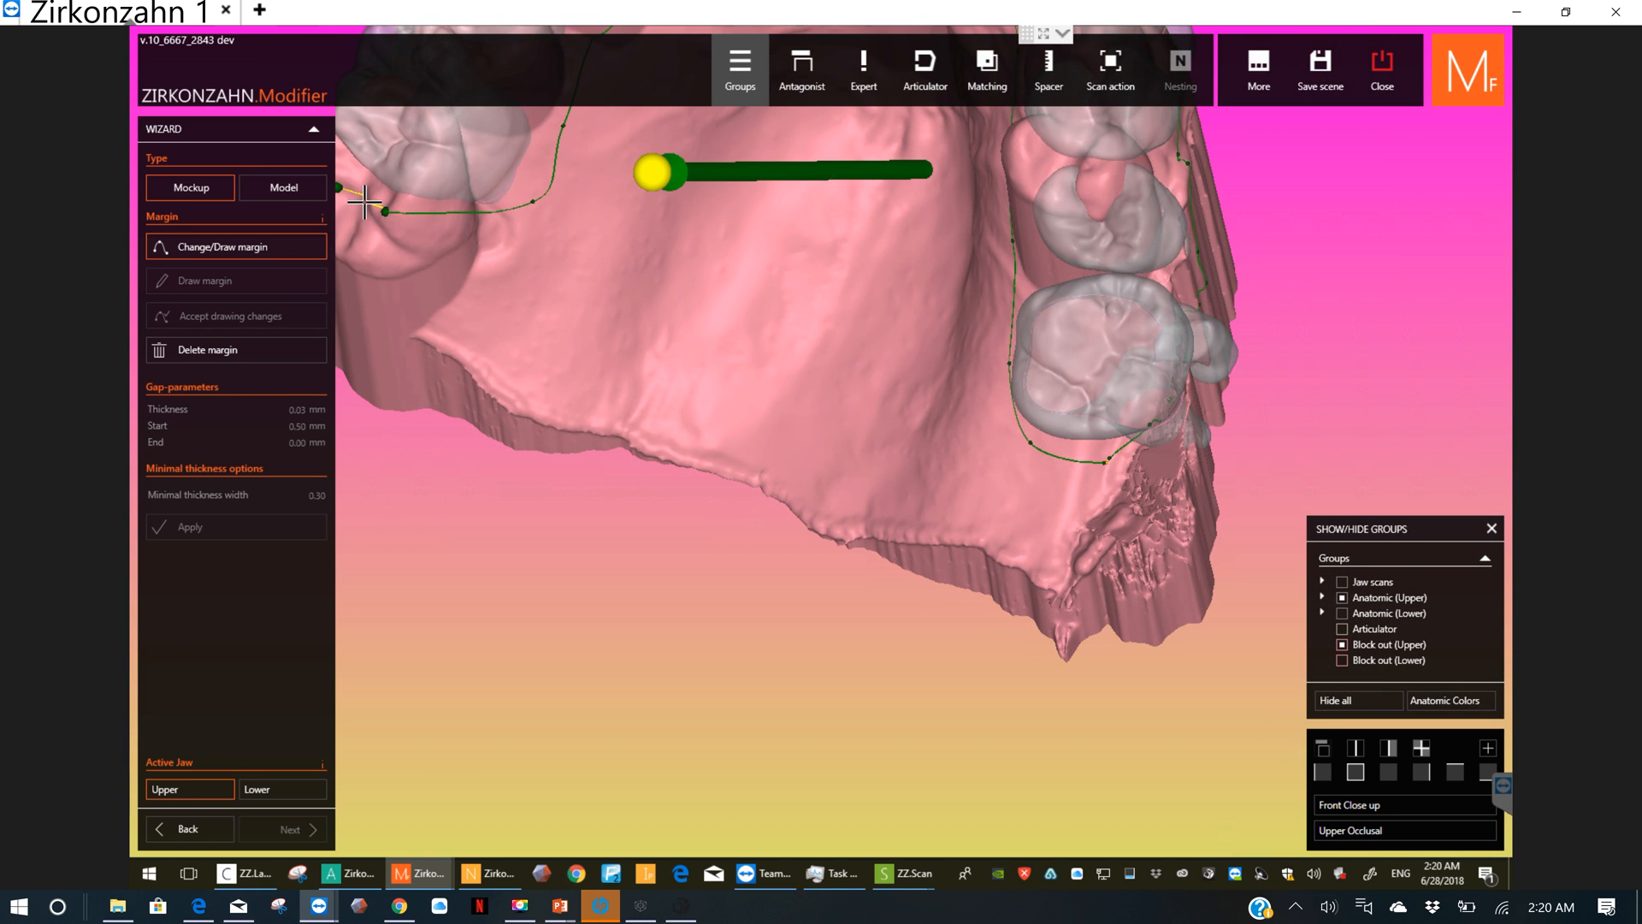
pyautogui.scroll(-2, 671, 349)
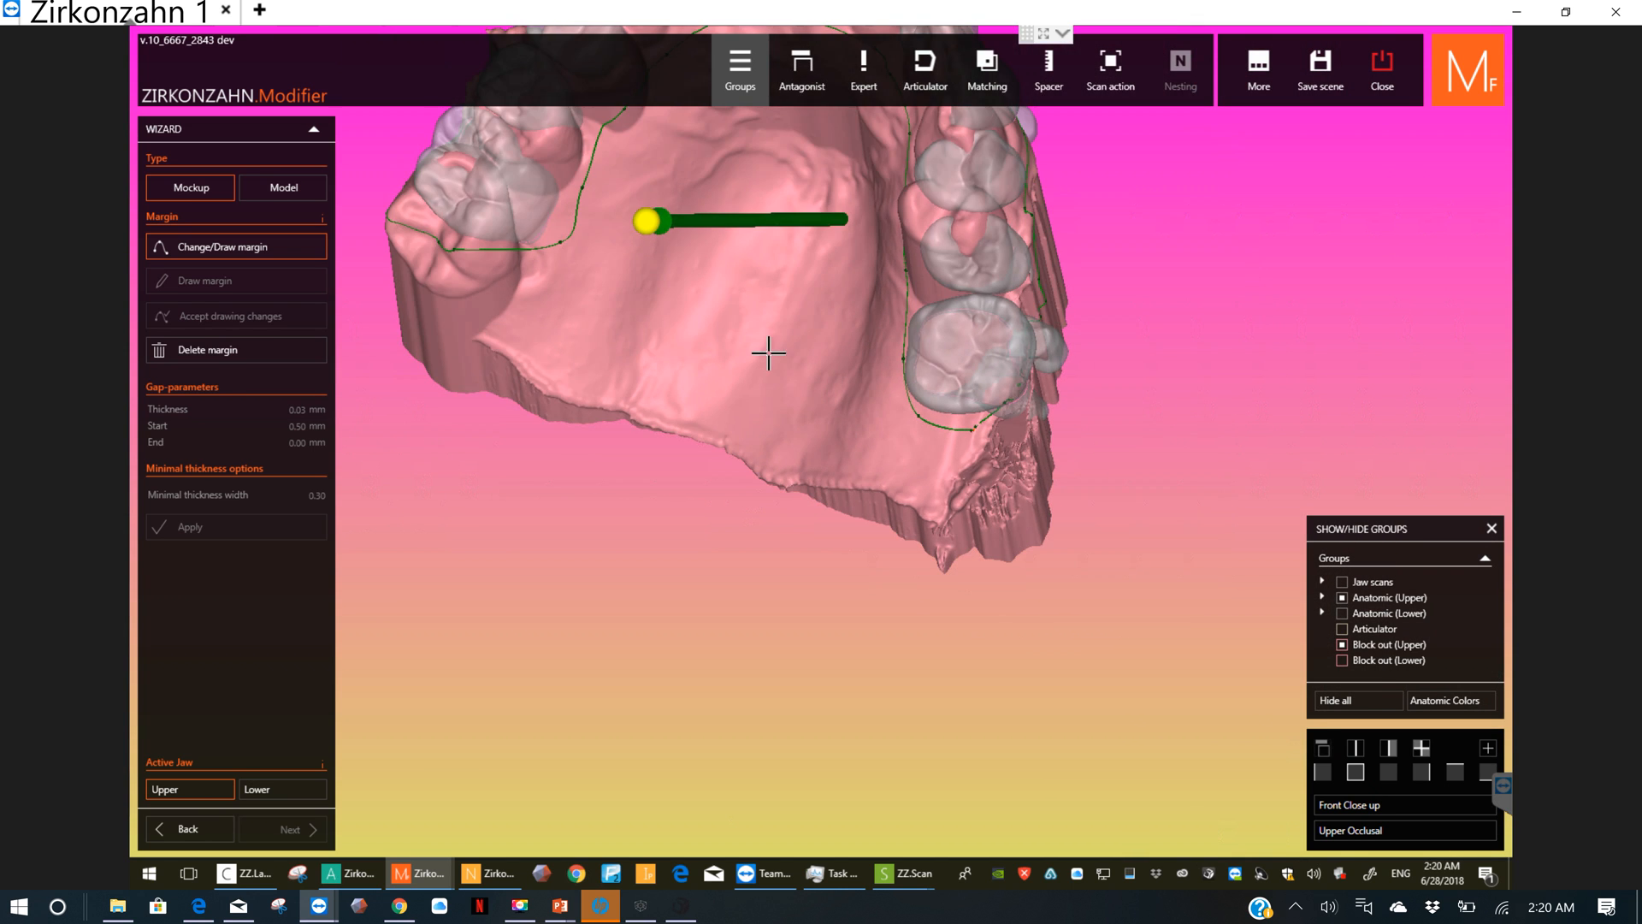
# Step: Lower the peaked margin point on the outer gum just in front of the last left molar and inspect the margin
pyautogui.moveTo(772, 321); pyautogui.dragTo(840, 460, button='right')
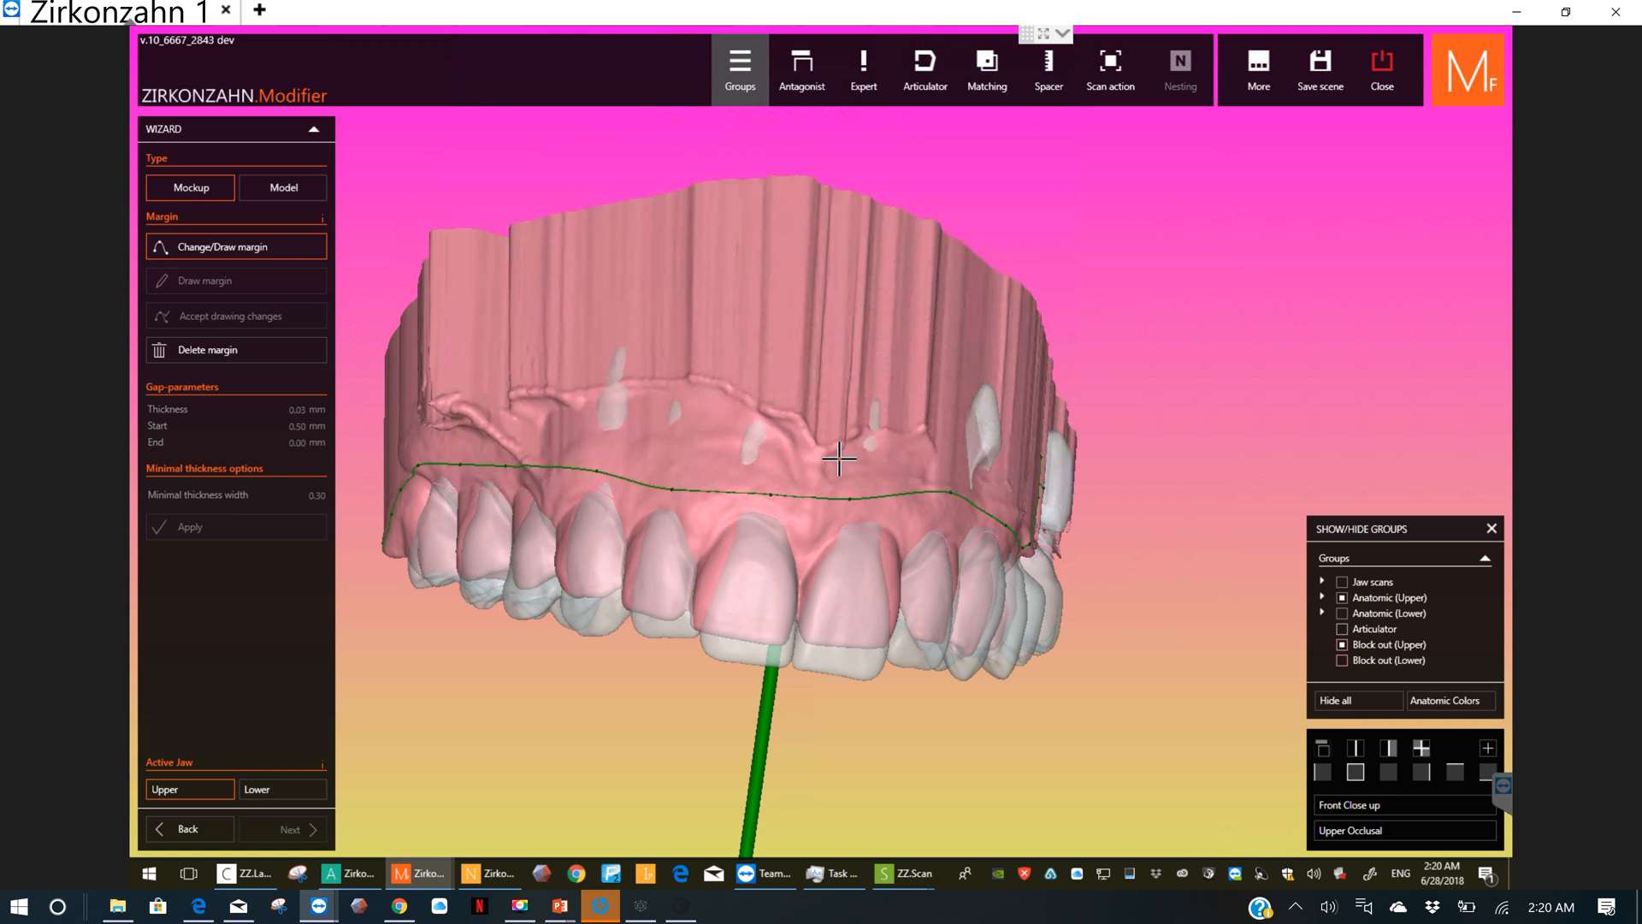
pyautogui.moveTo(883, 537); pyautogui.dragTo(663, 594, button='right')
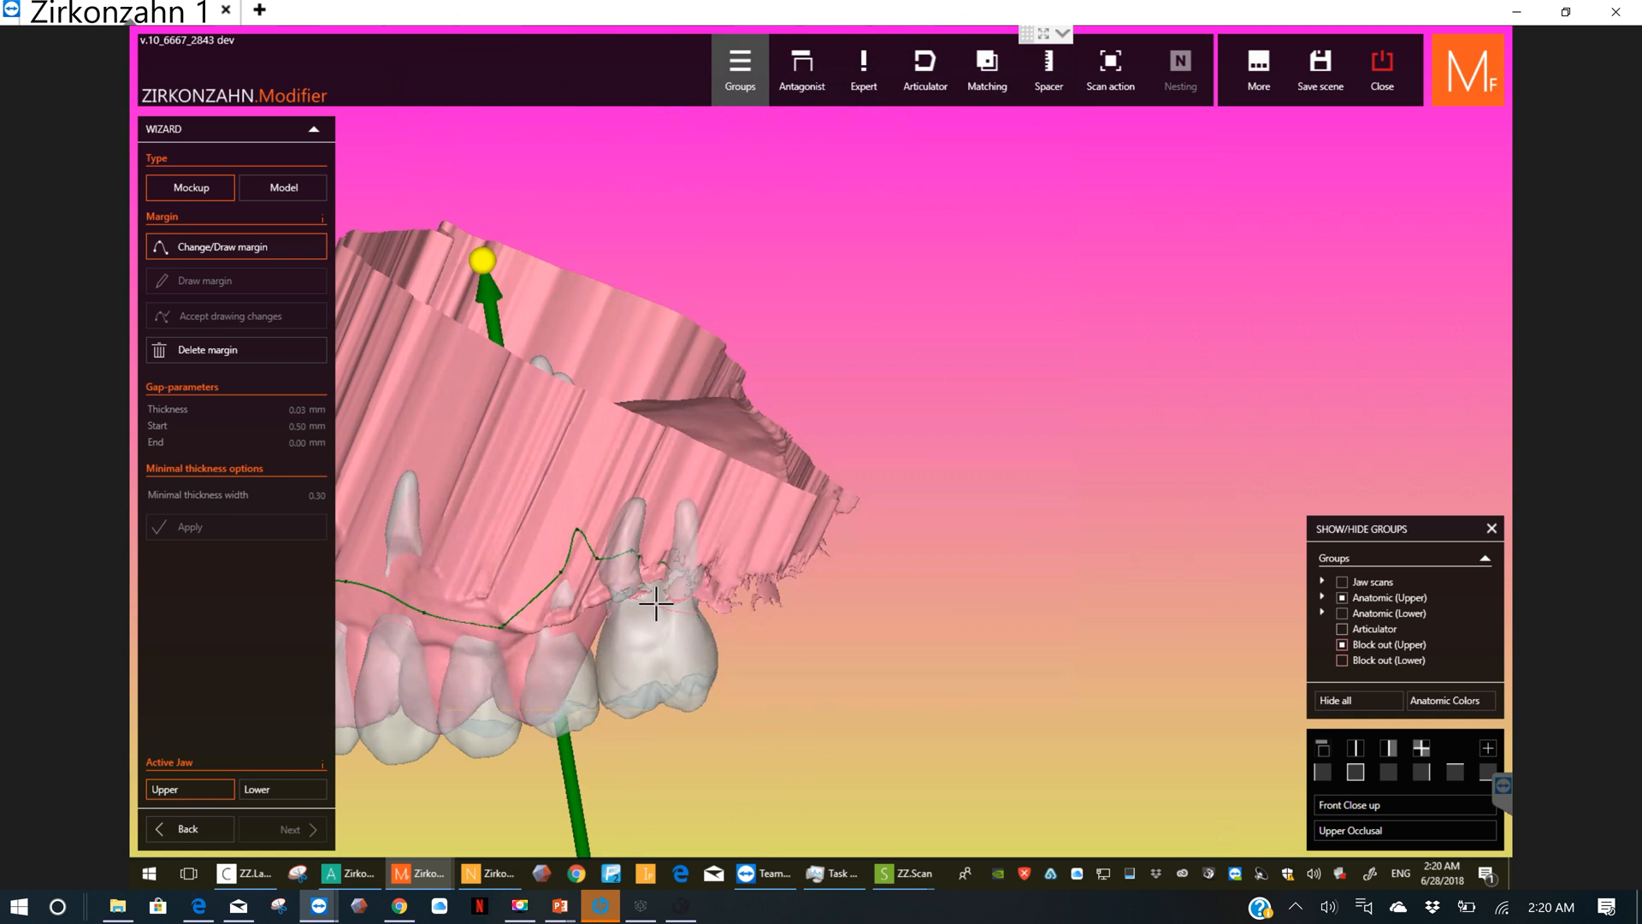
pyautogui.scroll(3, 662, 594)
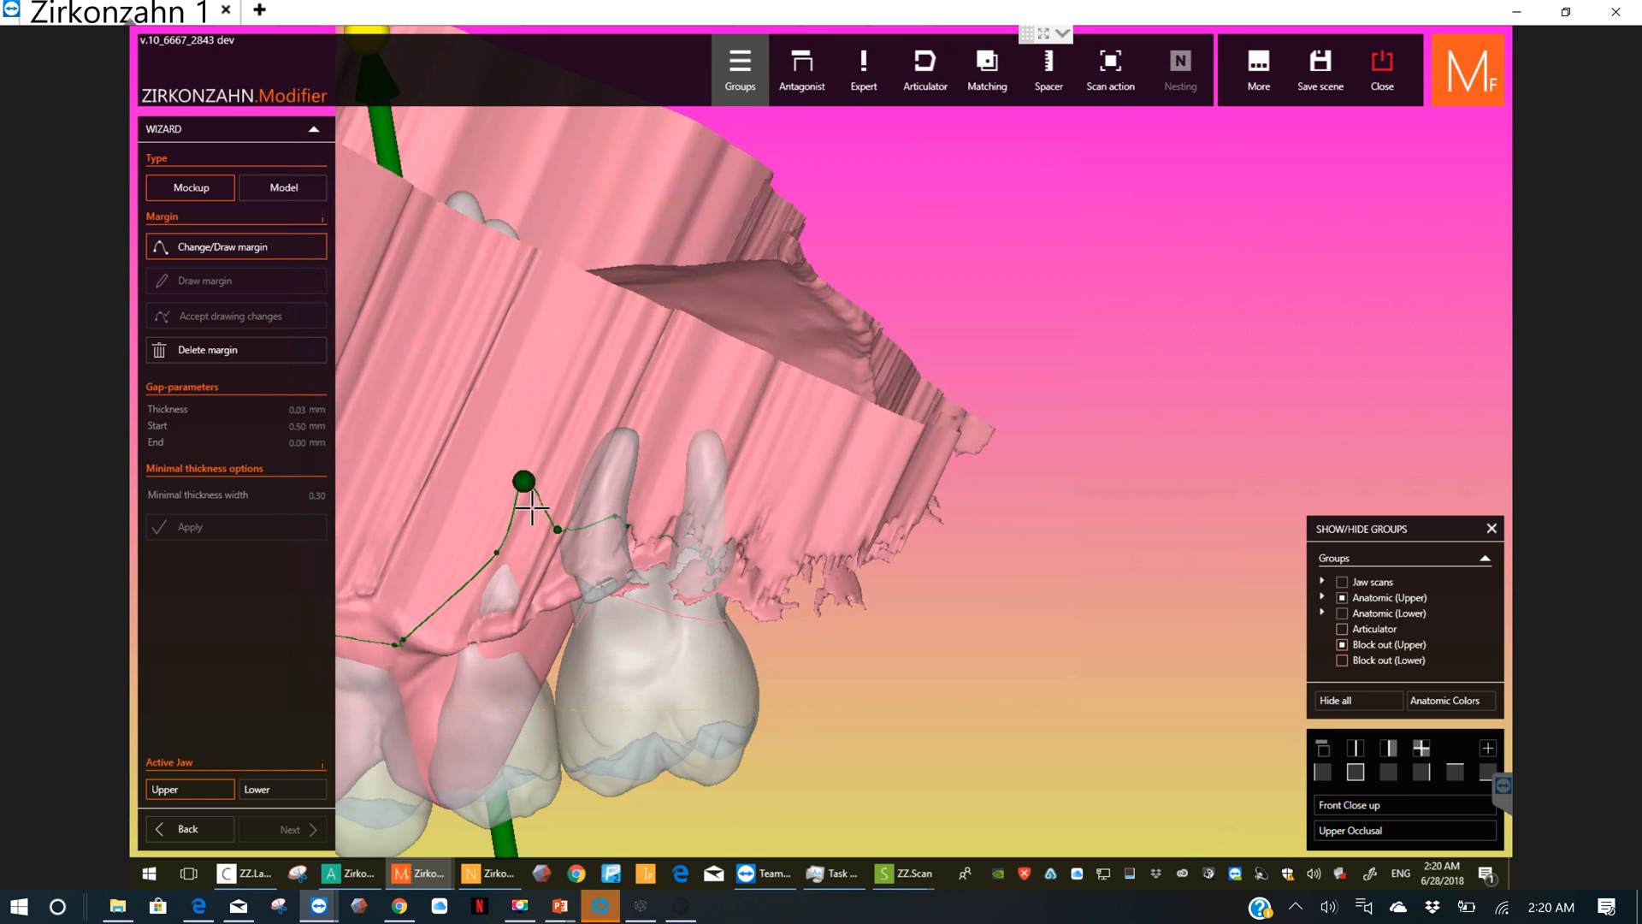
pyautogui.moveTo(532, 508); pyautogui.dragTo(532, 562)
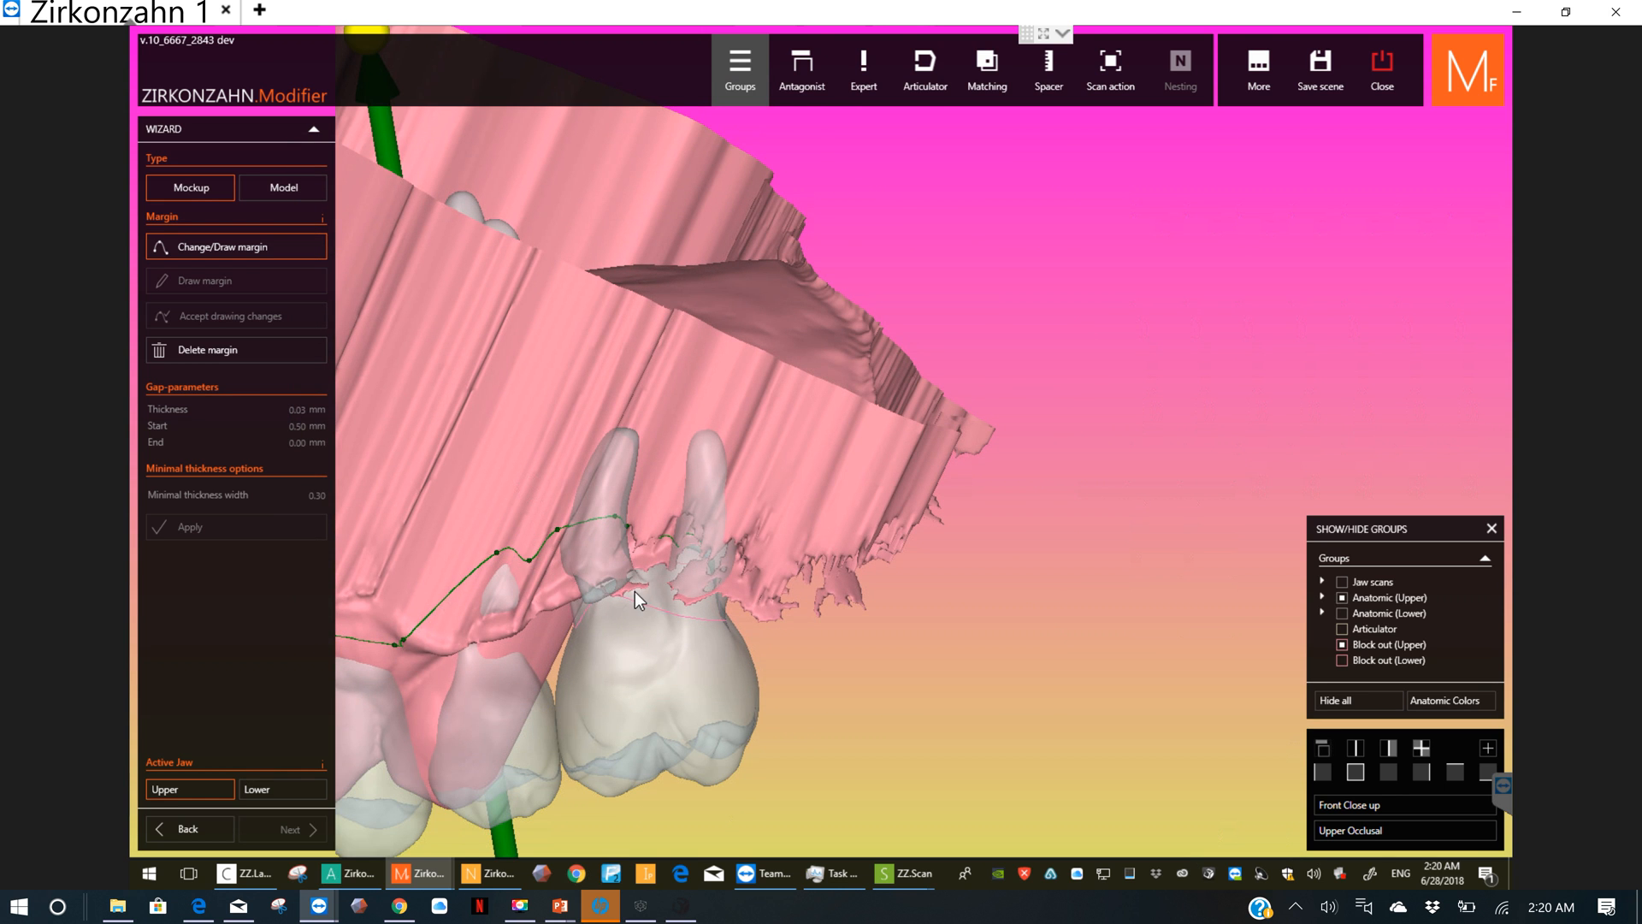
pyautogui.moveTo(635, 592); pyautogui.dragTo(561, 568, button='right')
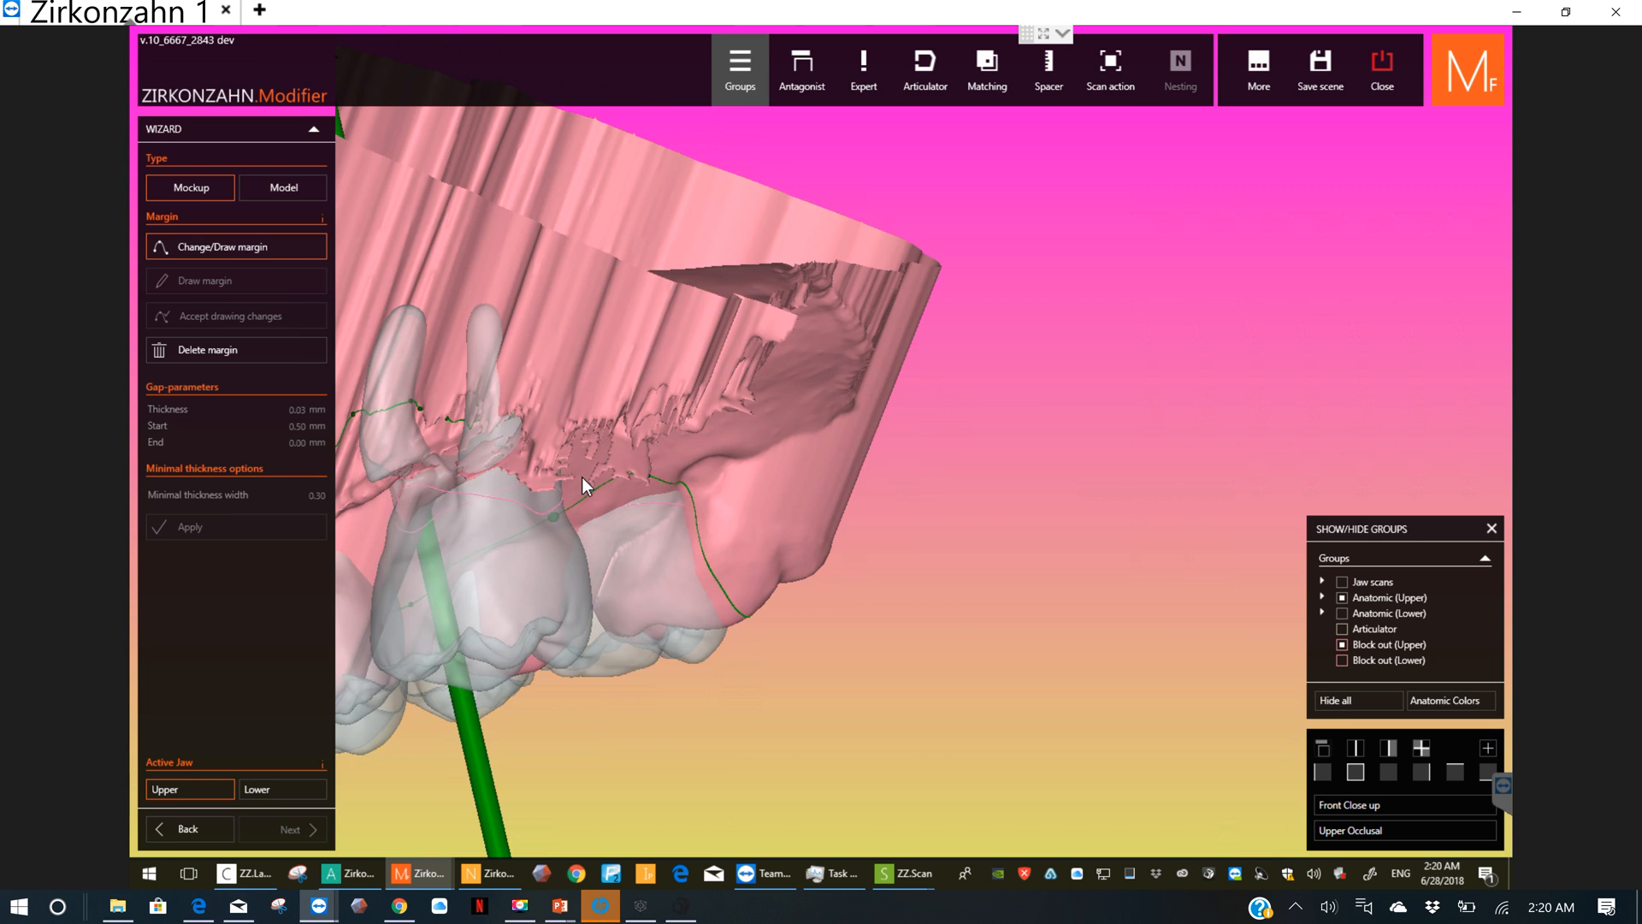
pyautogui.moveTo(582, 475); pyautogui.dragTo(479, 616, button='right')
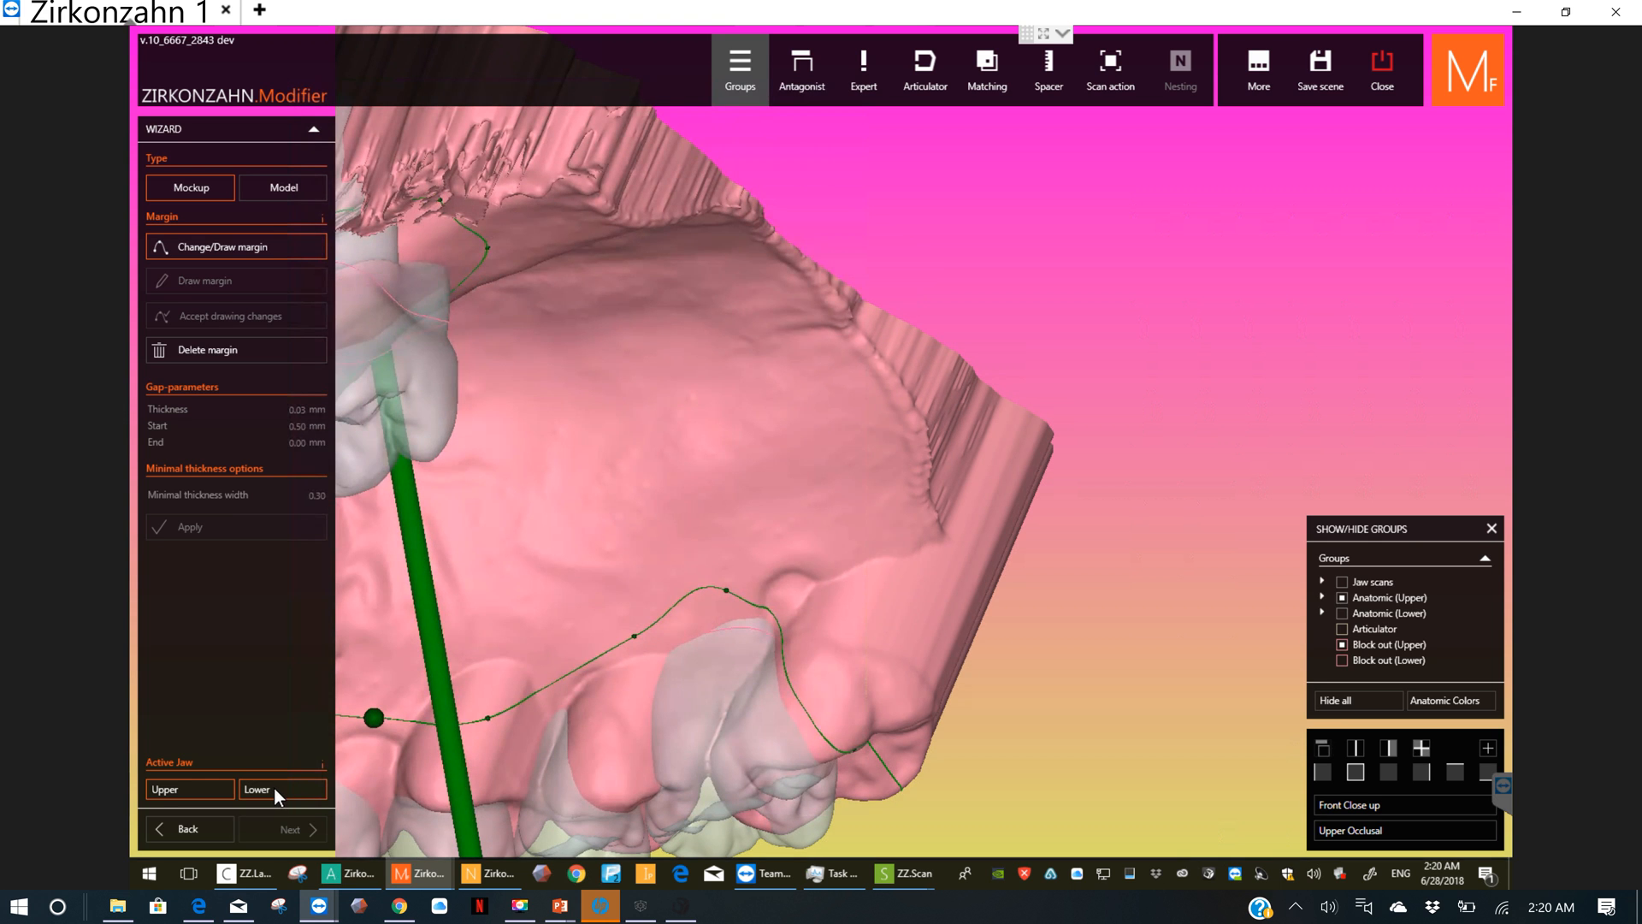
# Step: Switch to the lower jaw and draw a margin from behind the front teeth along the inner gum around the last right molar
pyautogui.click(274, 787)
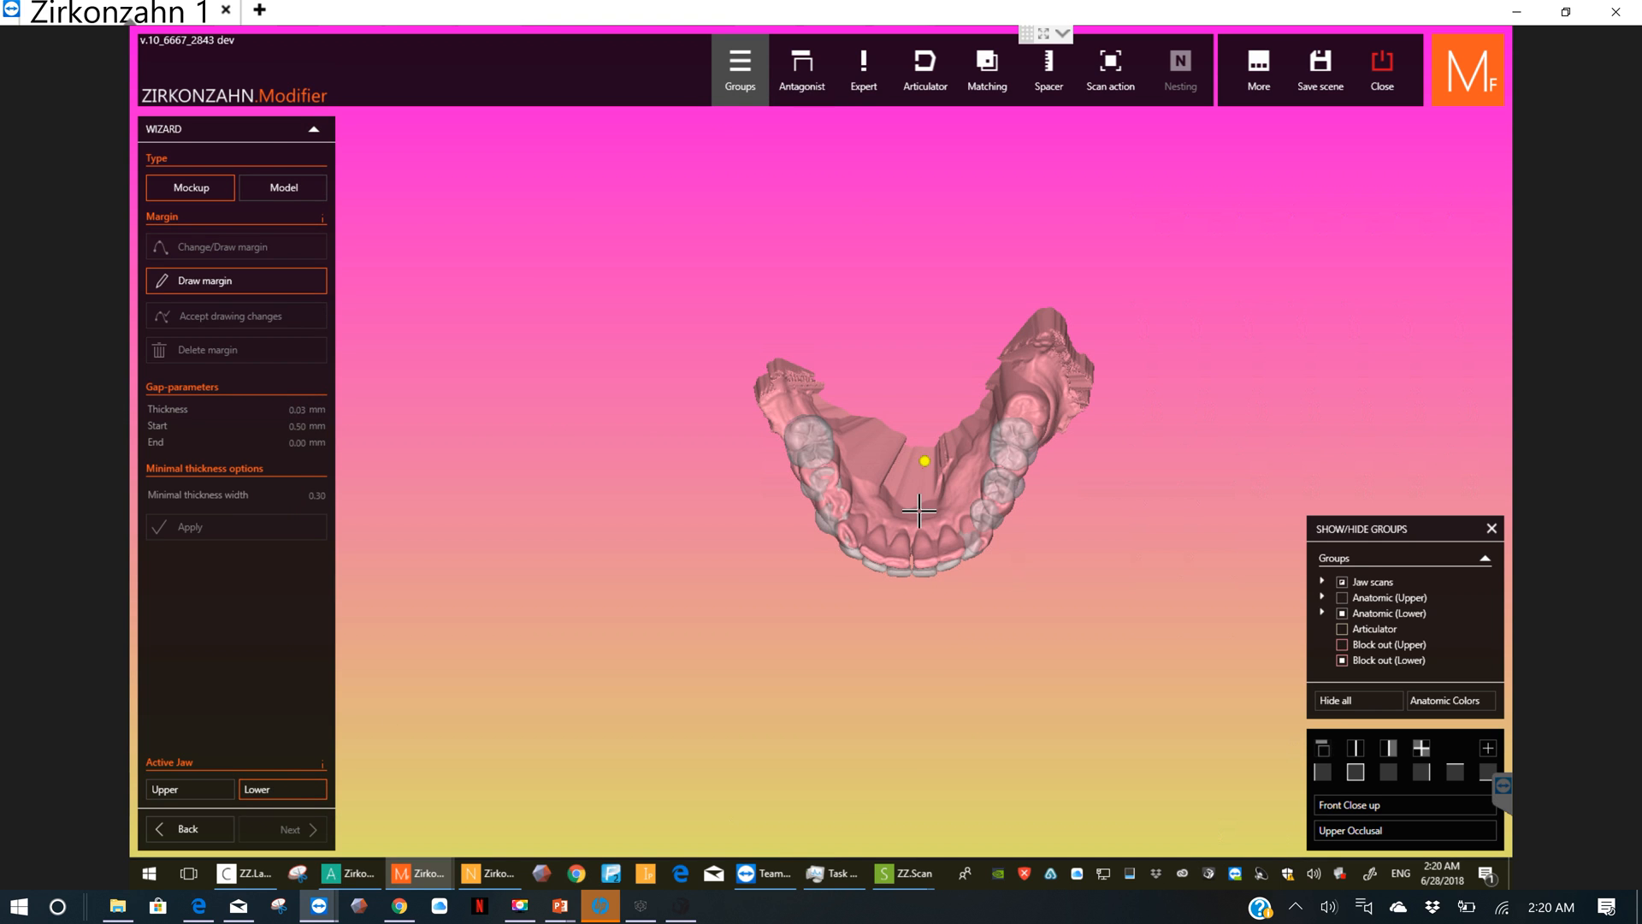
pyautogui.scroll(3, 918, 511)
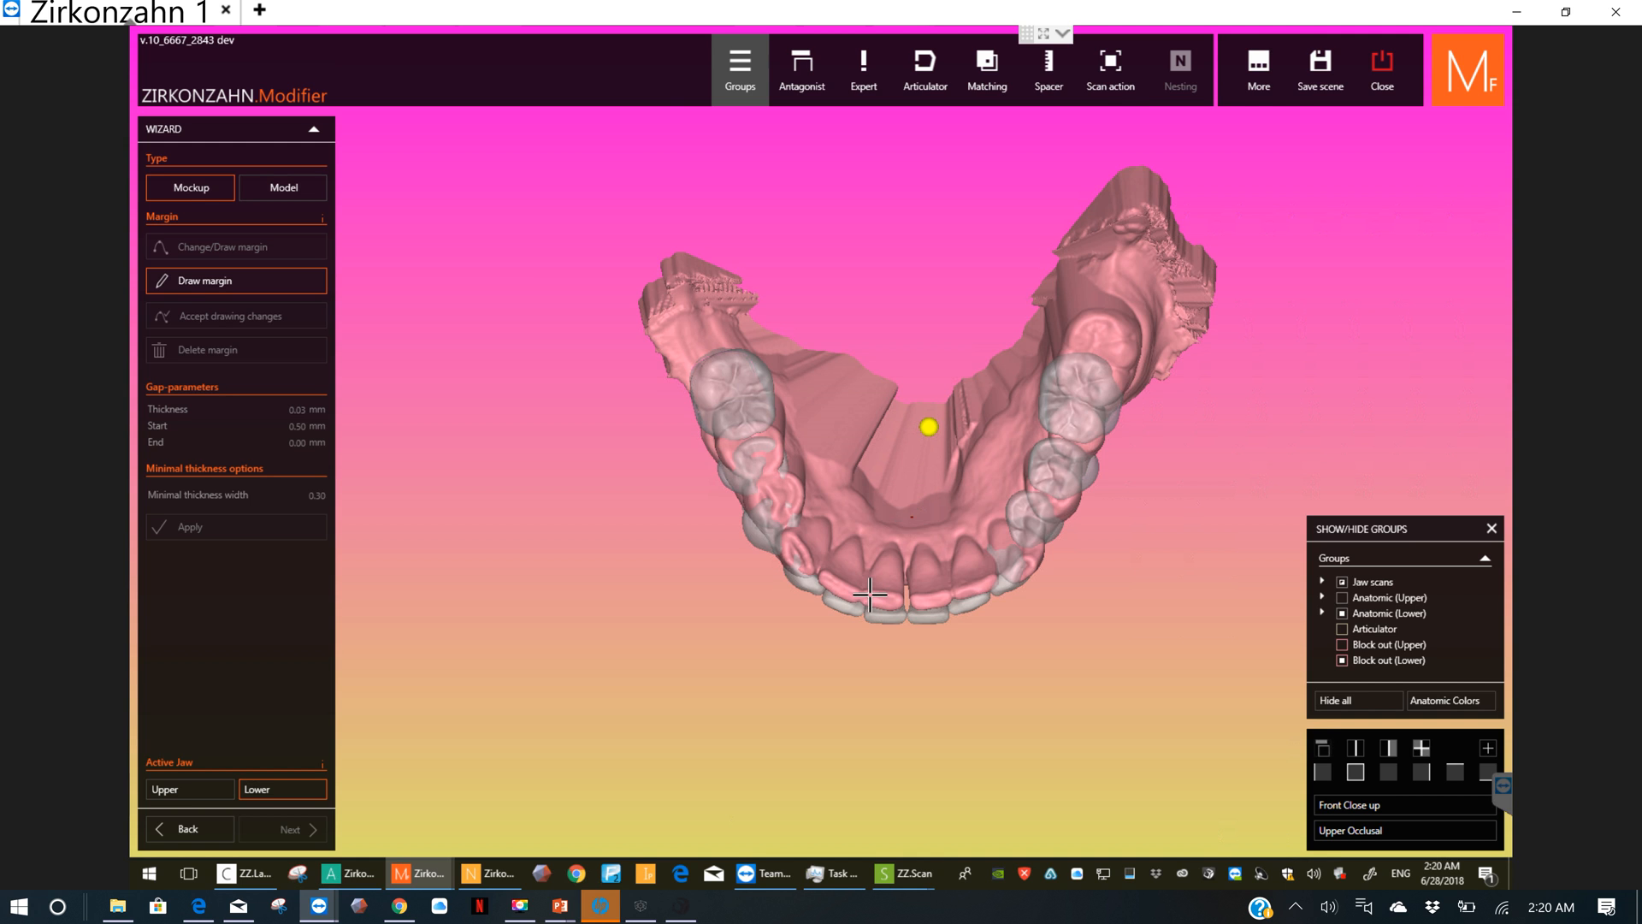
pyautogui.scroll(2, 870, 593)
pyautogui.moveTo(870, 593); pyautogui.dragTo(777, 495)
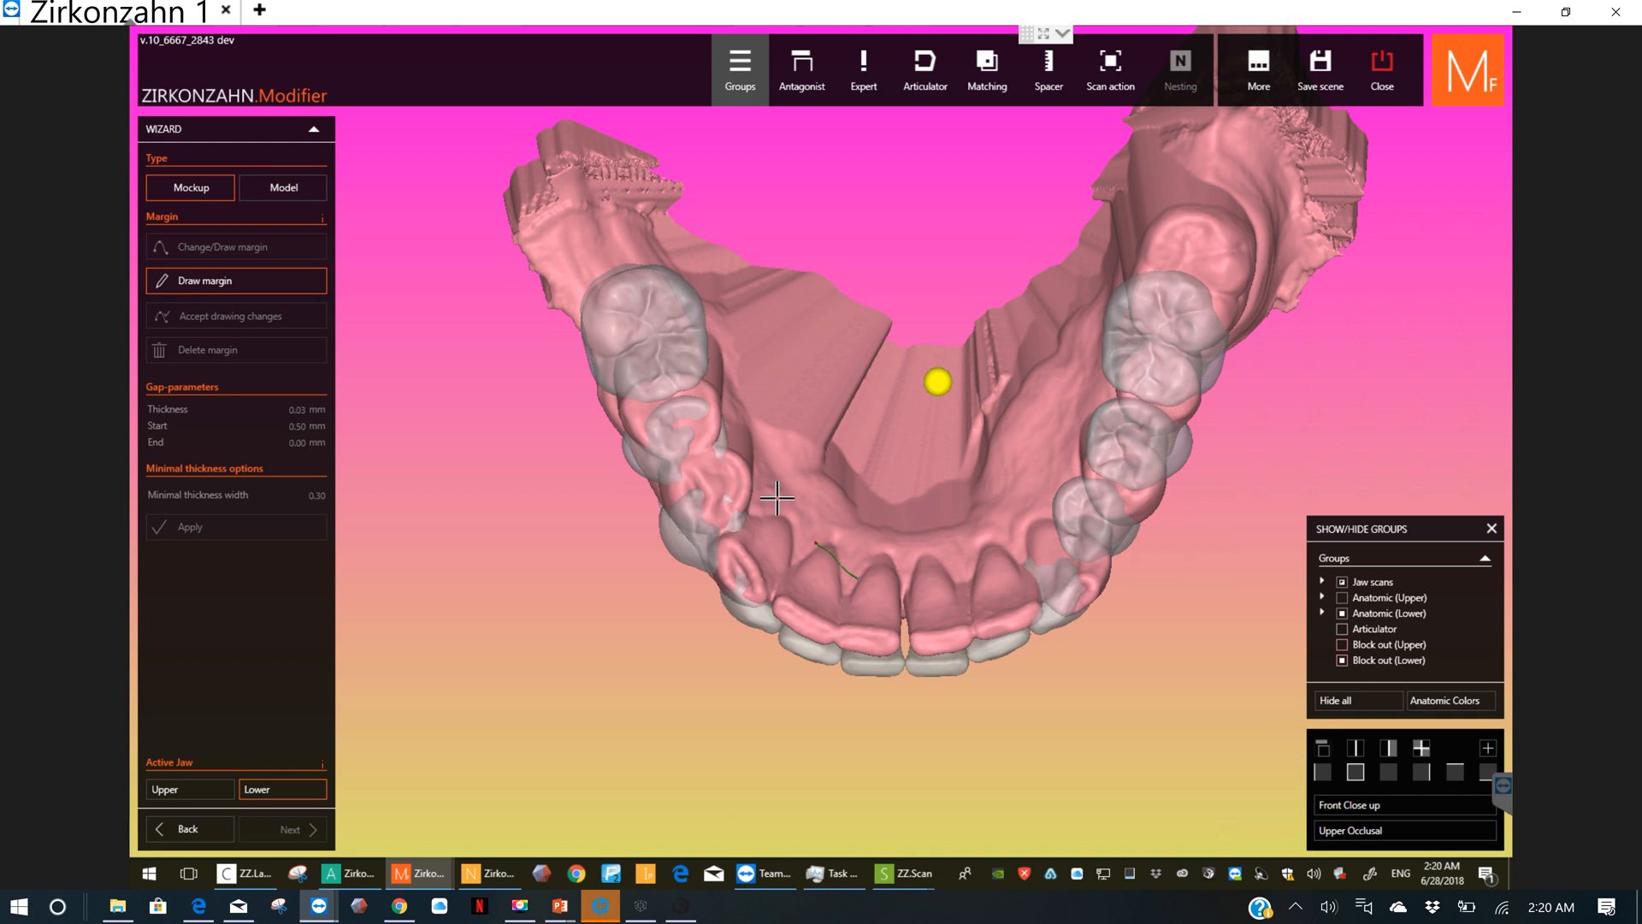
pyautogui.click(723, 338)
pyautogui.moveTo(746, 362); pyautogui.dragTo(705, 347, button='right')
pyautogui.click(664, 385)
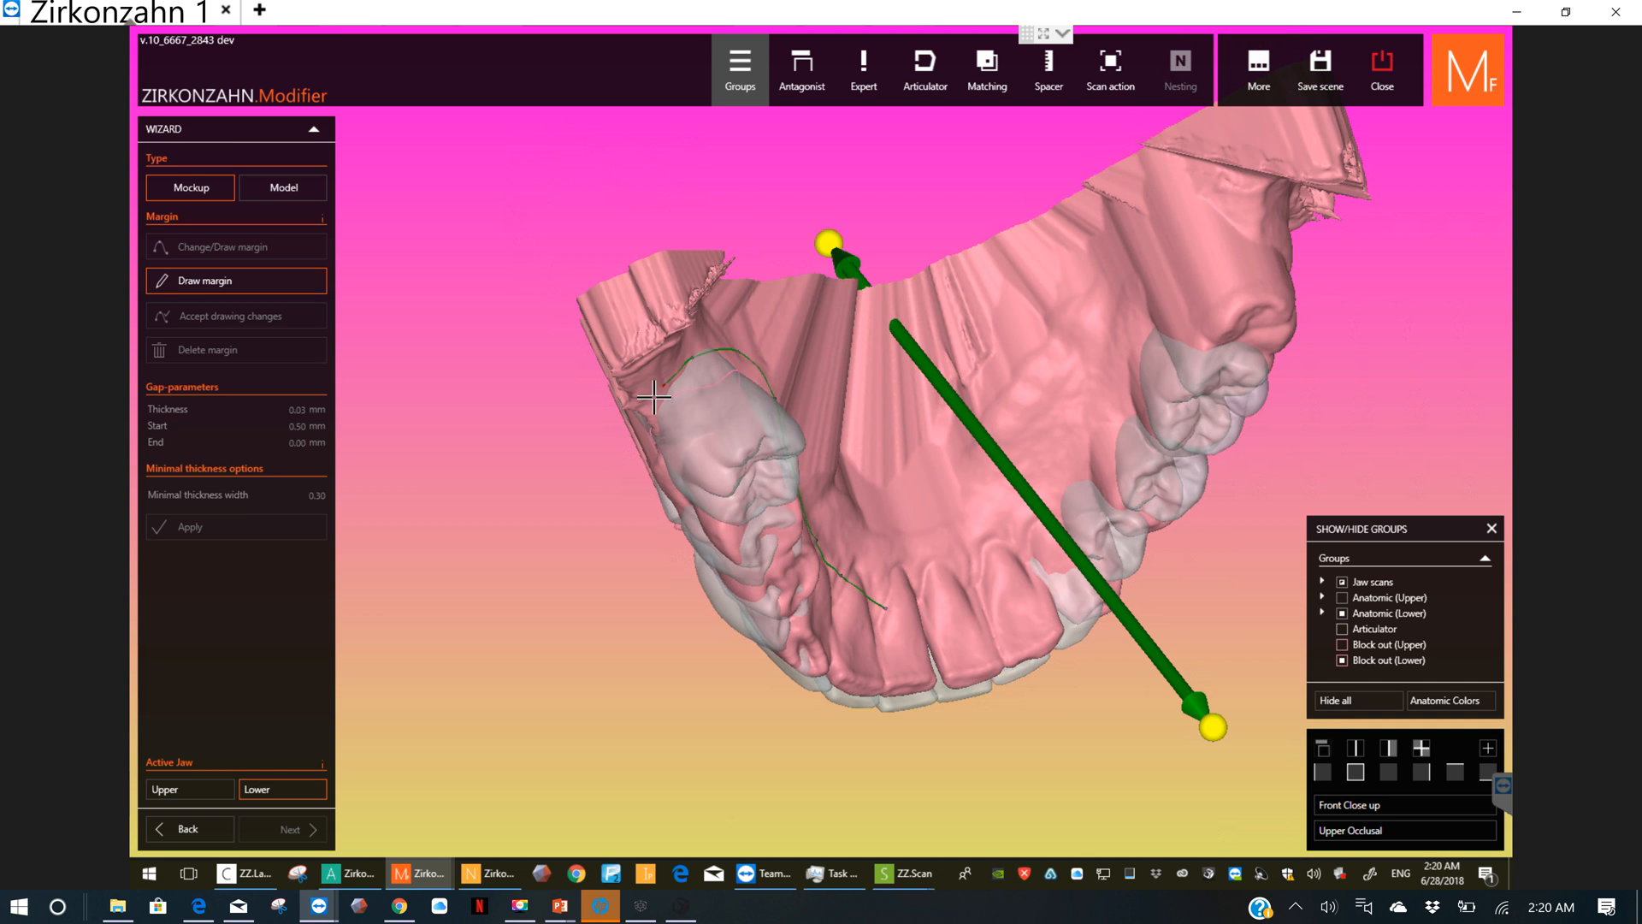
# Step: Continue the lower margin along the outer gum from the last right molar, below the front teeth, to the left molars
pyautogui.moveTo(712, 372); pyautogui.dragTo(887, 300, button='right')
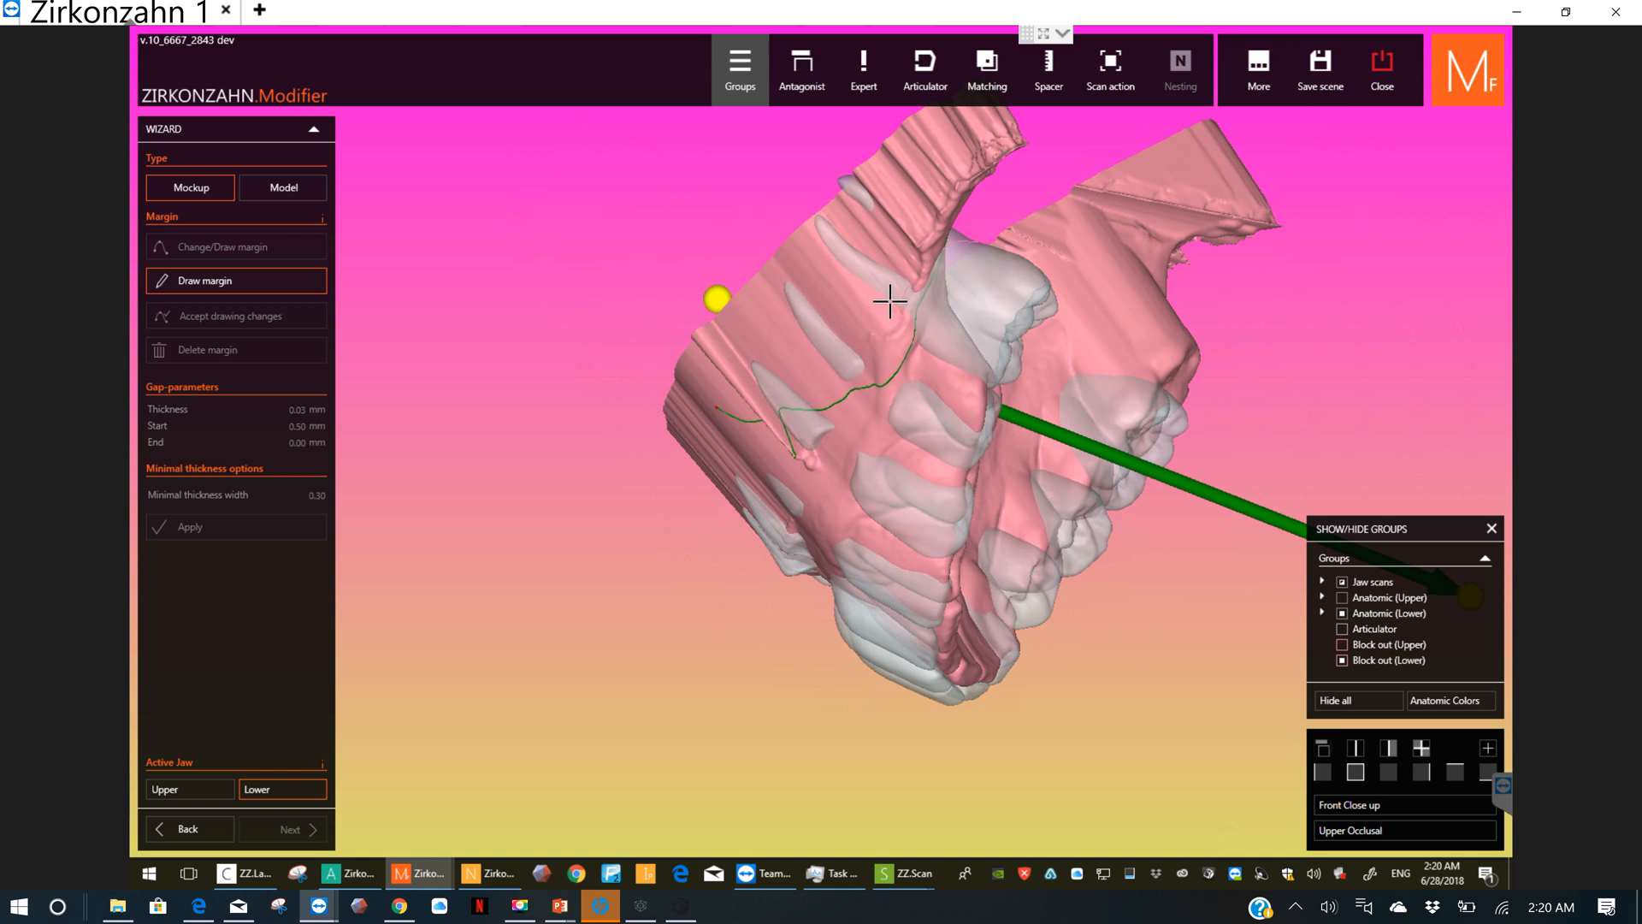
pyautogui.click(905, 307)
pyautogui.moveTo(860, 437); pyautogui.dragTo(953, 381, button='right')
pyautogui.click(959, 385)
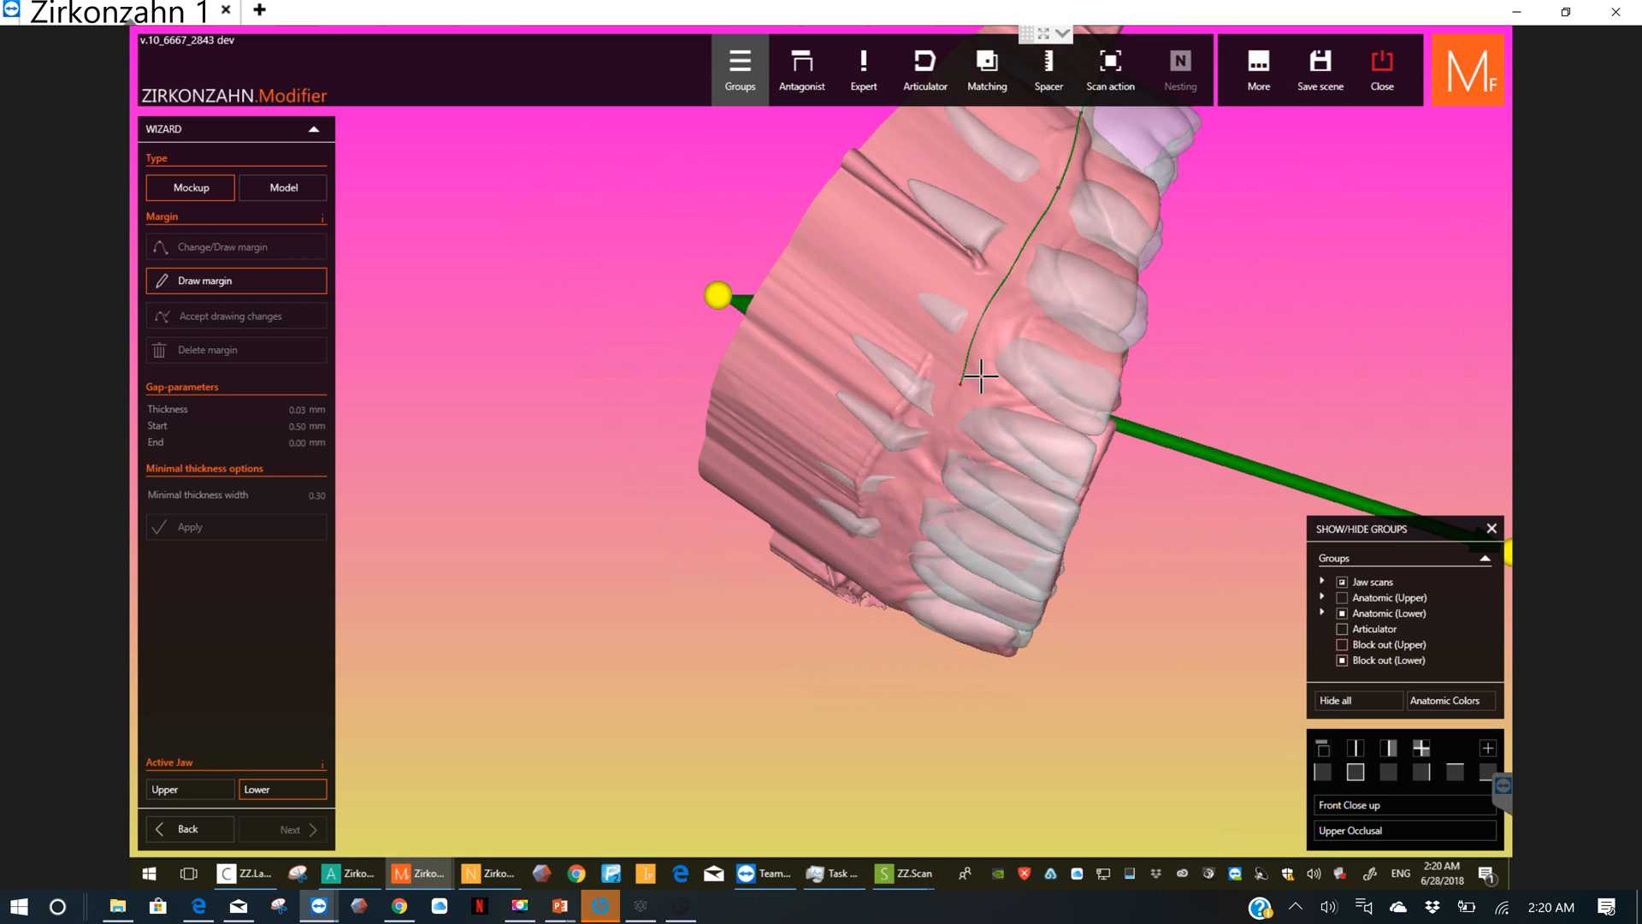
pyautogui.click(920, 465)
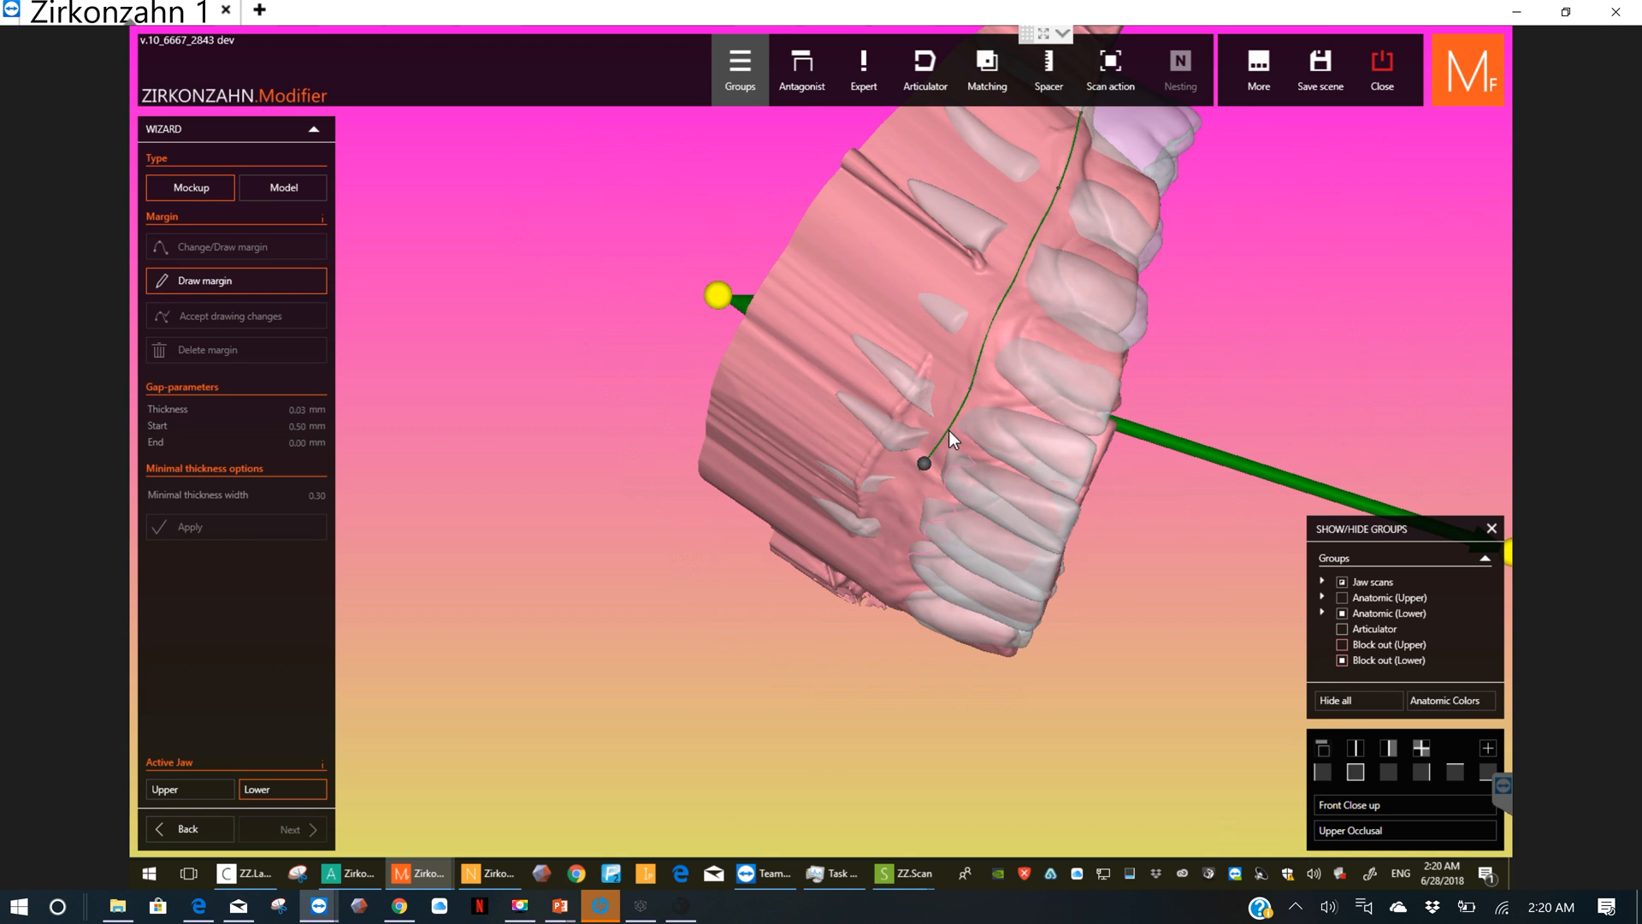
pyautogui.moveTo(948, 429); pyautogui.dragTo(1015, 396, button='right')
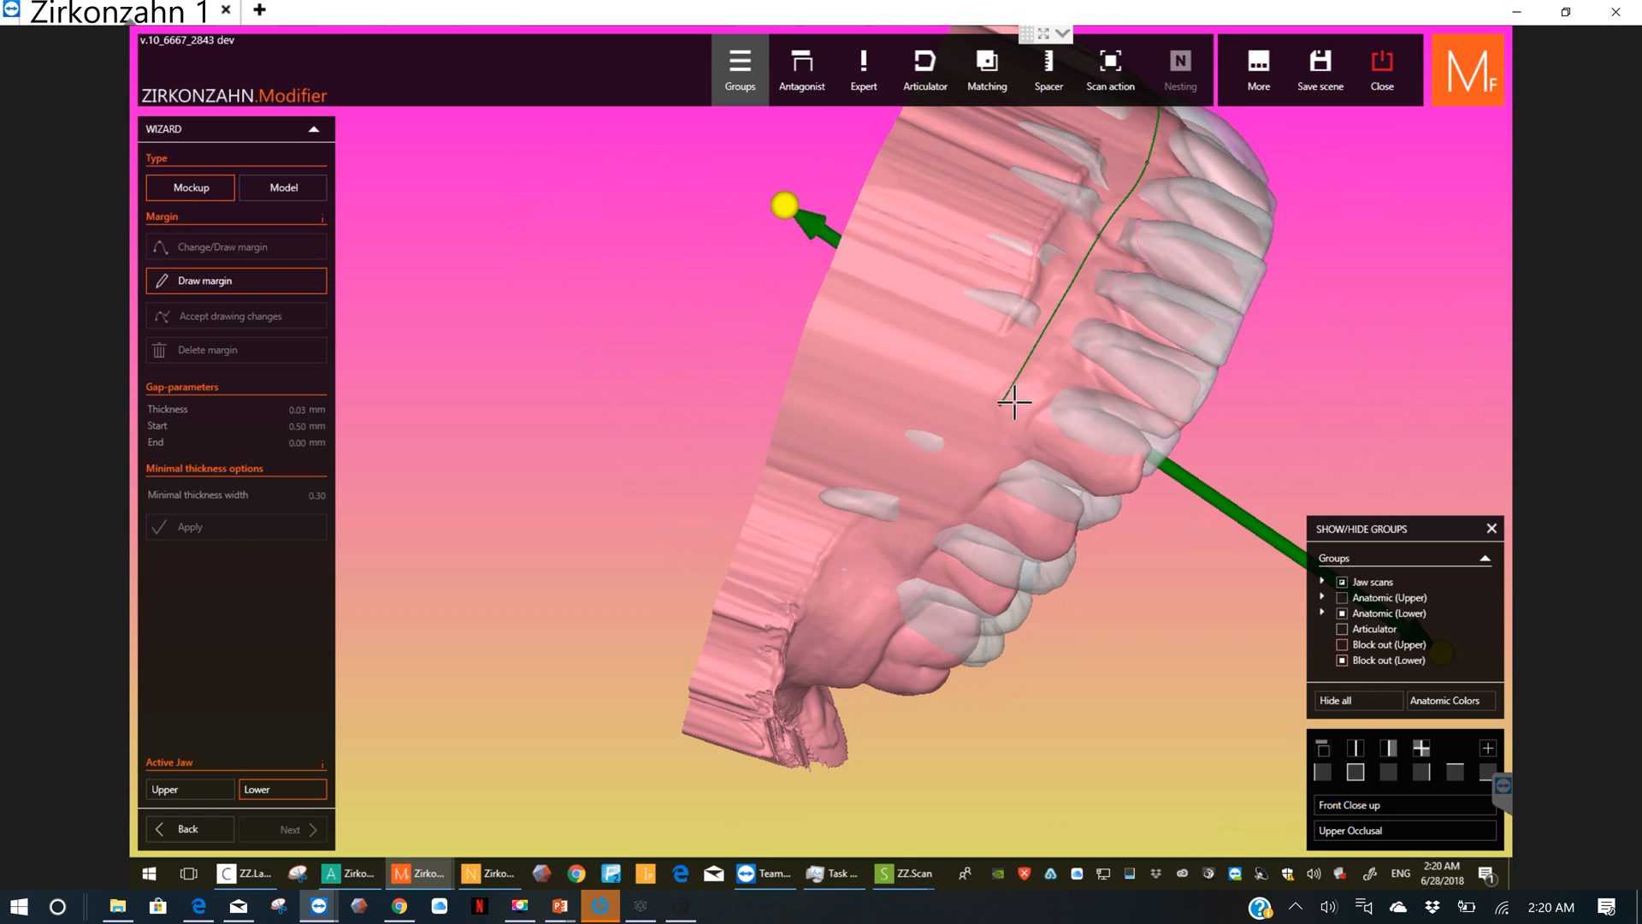
pyautogui.click(927, 503)
pyautogui.click(892, 562)
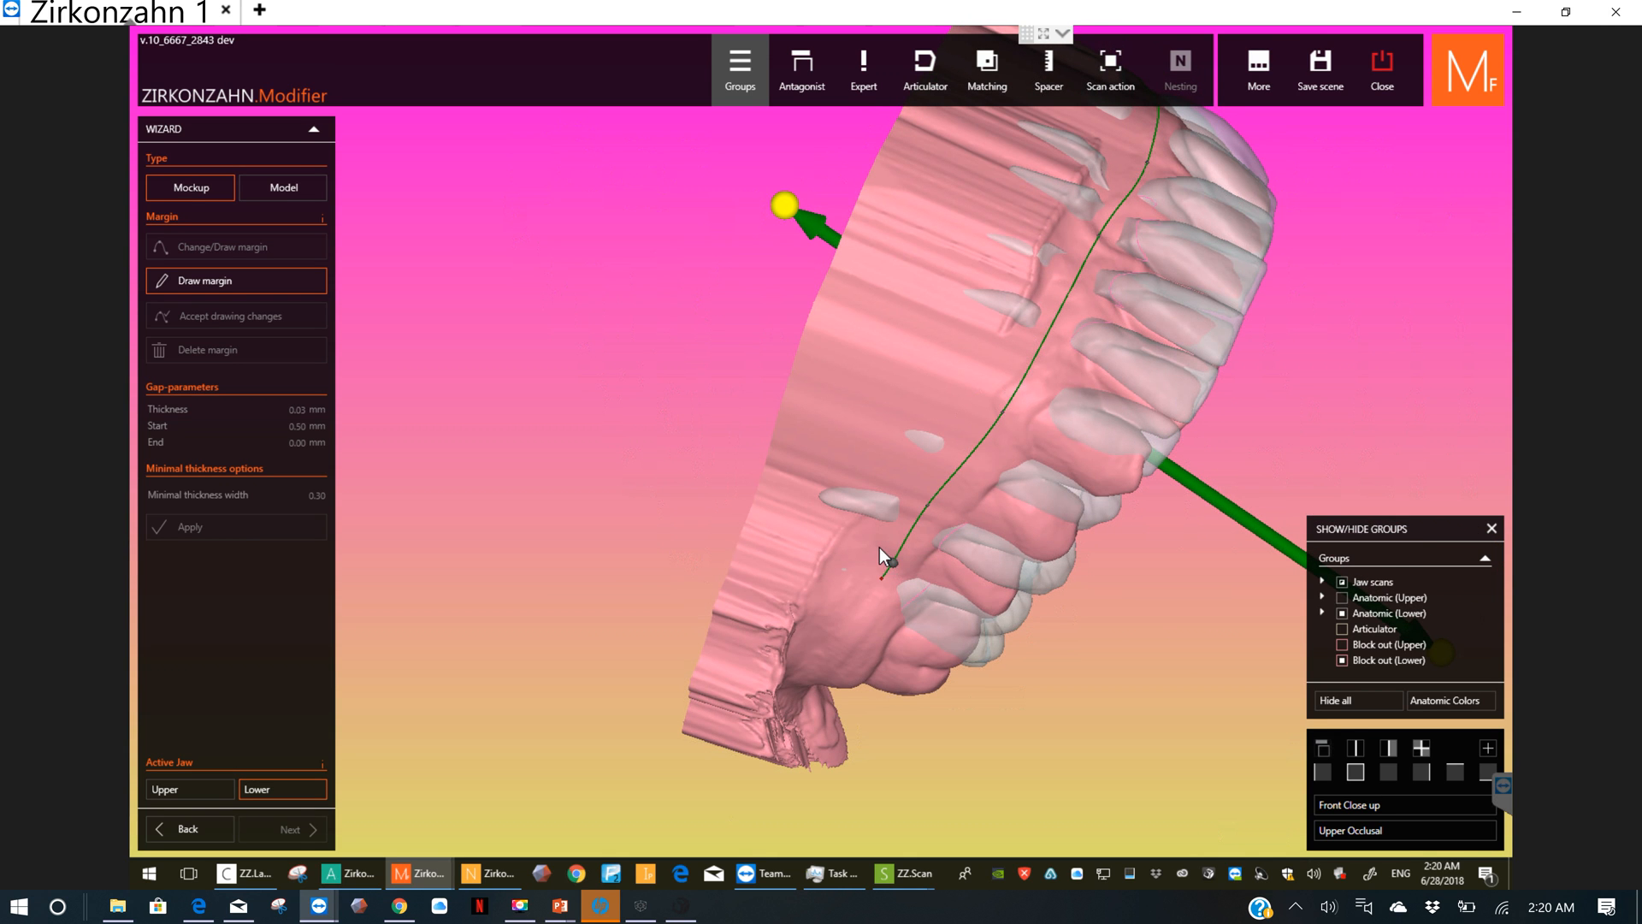
pyautogui.moveTo(879, 547); pyautogui.dragTo(865, 498, button='right')
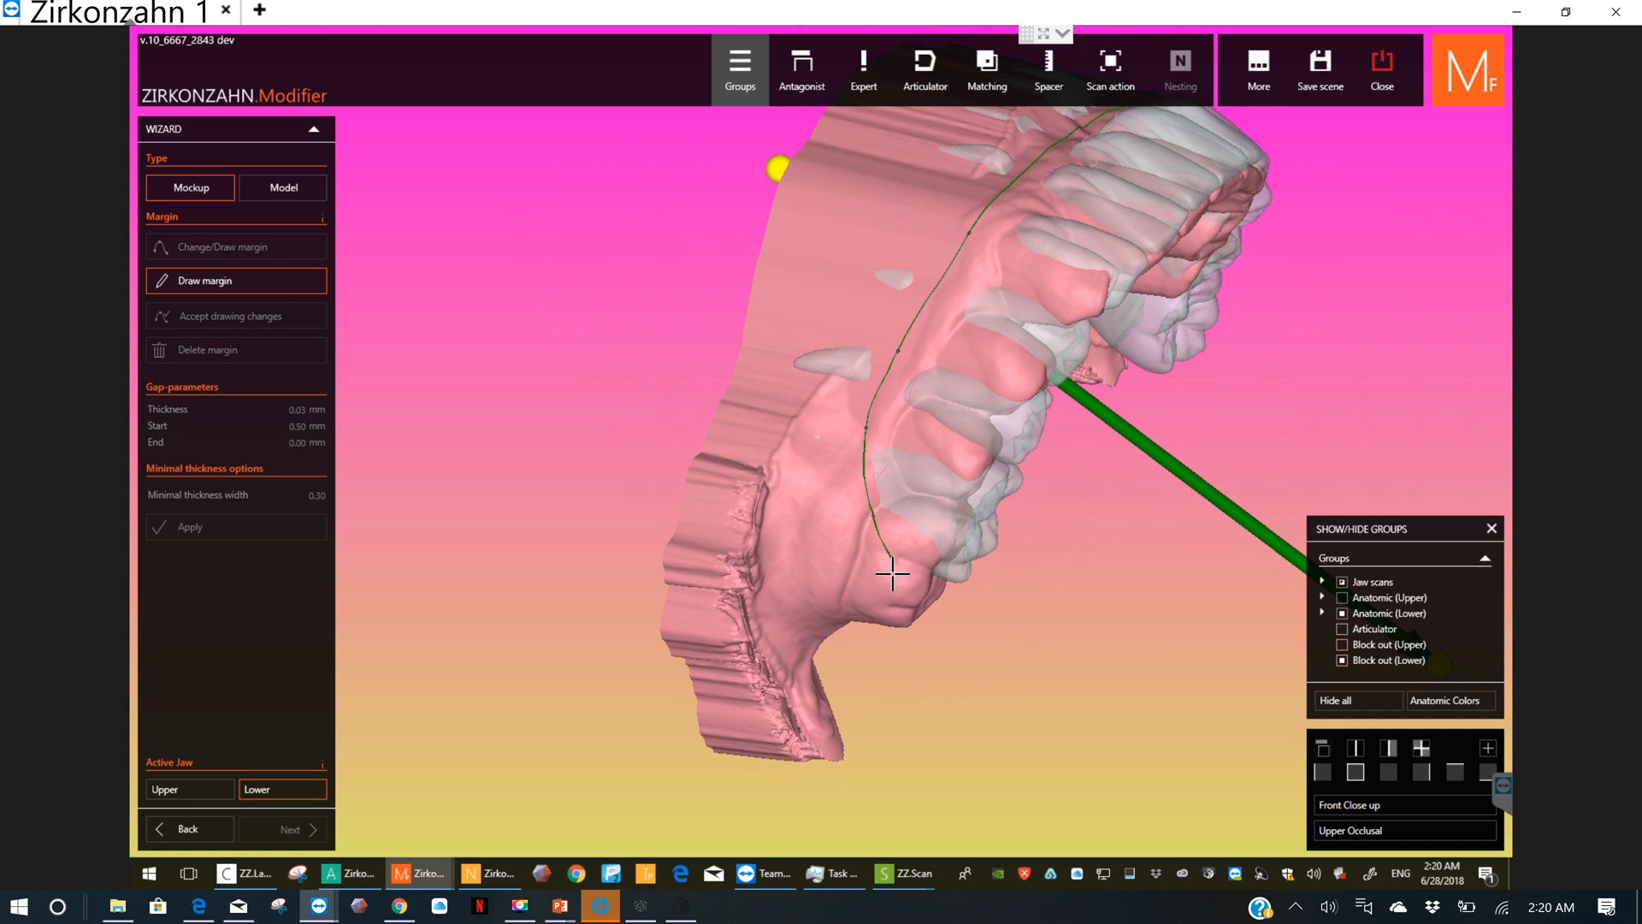
# Step: Draw the lower margin across the last left molar and forward along the left inner gum toward the front teeth
pyautogui.moveTo(890, 561); pyautogui.dragTo(740, 368, button='right')
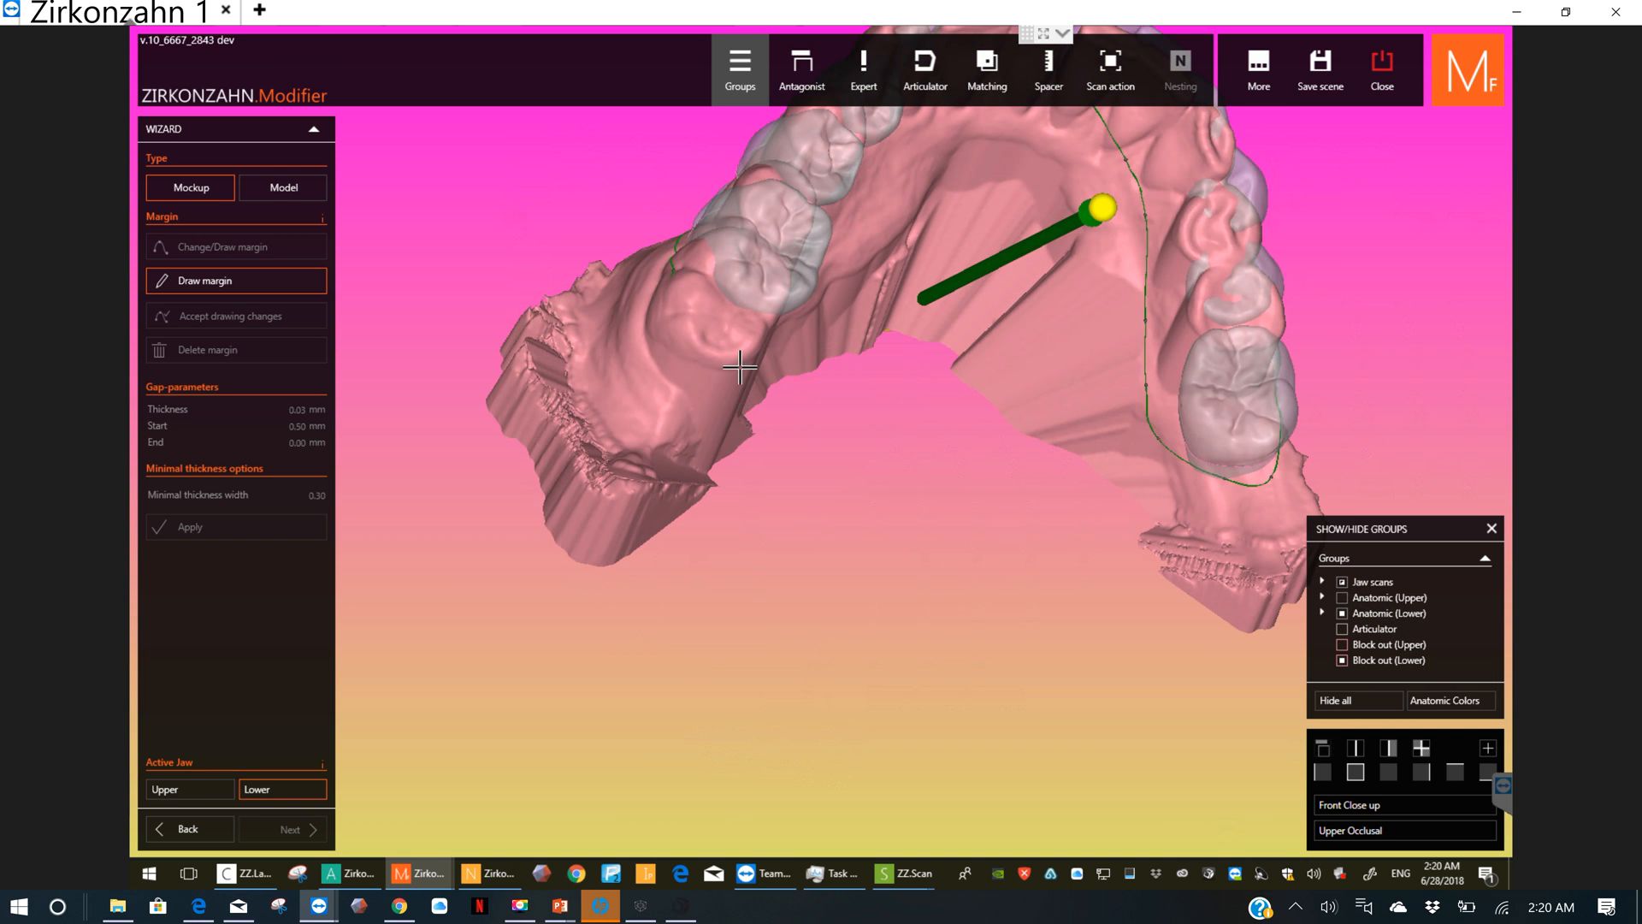
pyautogui.click(735, 322)
pyautogui.click(770, 333)
pyautogui.moveTo(749, 340); pyautogui.dragTo(671, 291, button='right')
pyautogui.click(772, 280)
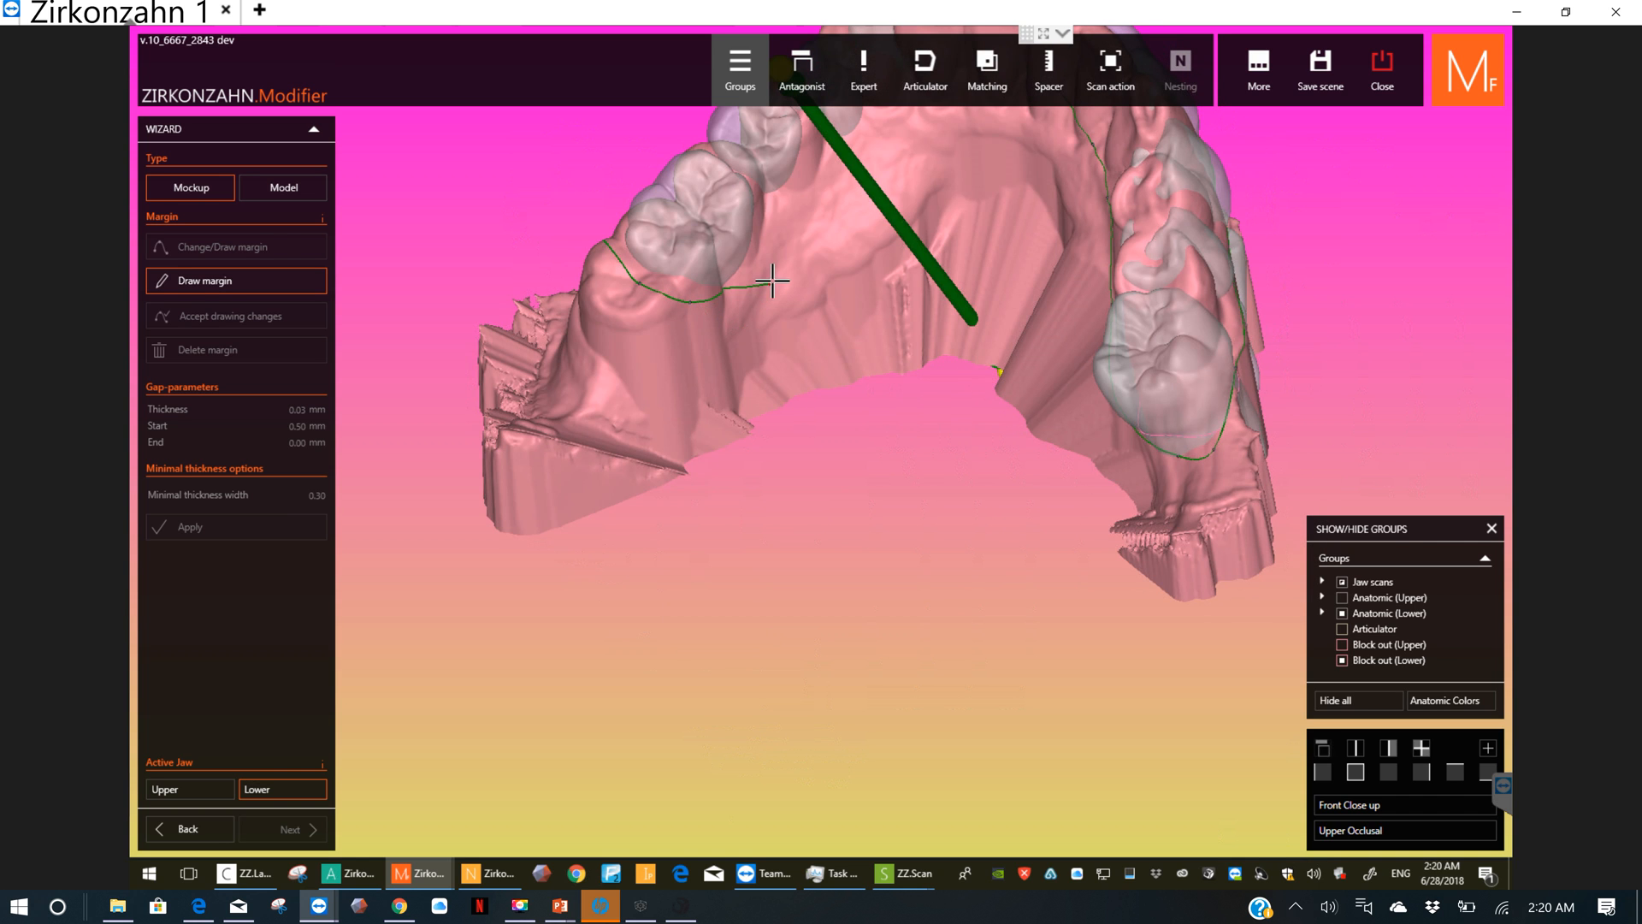
pyautogui.click(781, 271)
pyautogui.click(848, 172)
pyautogui.moveTo(898, 146); pyautogui.dragTo(936, 146, button='right')
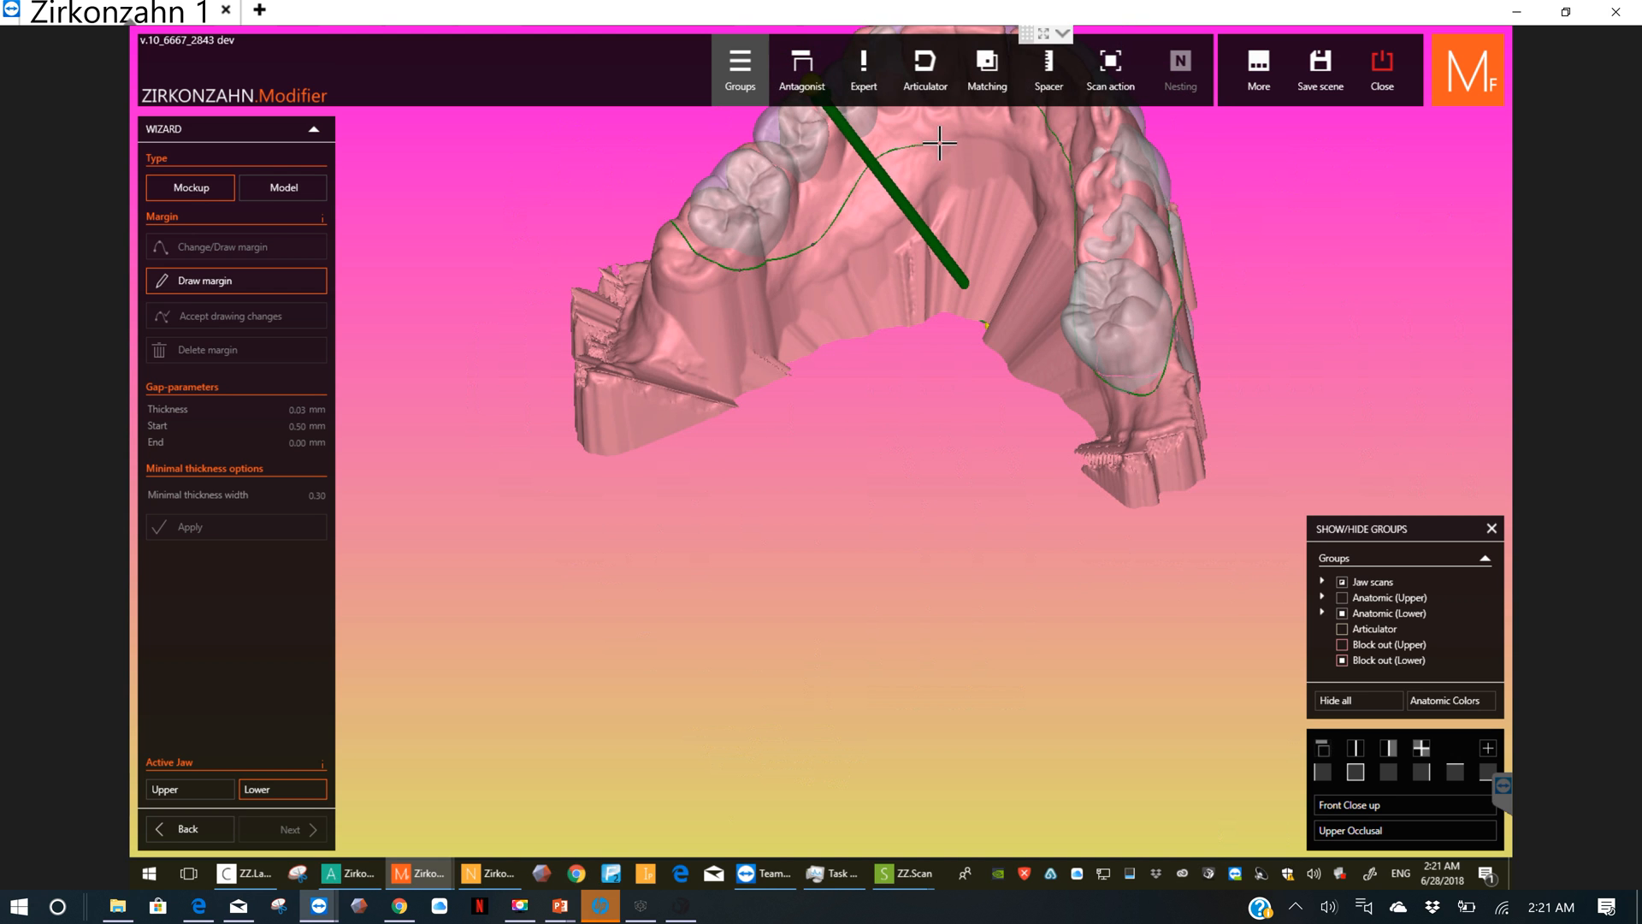
# Step: Continue the lower margin behind the front teeth and close the loop at its starting point
pyautogui.moveTo(940, 144); pyautogui.dragTo(926, 444, button='middle')
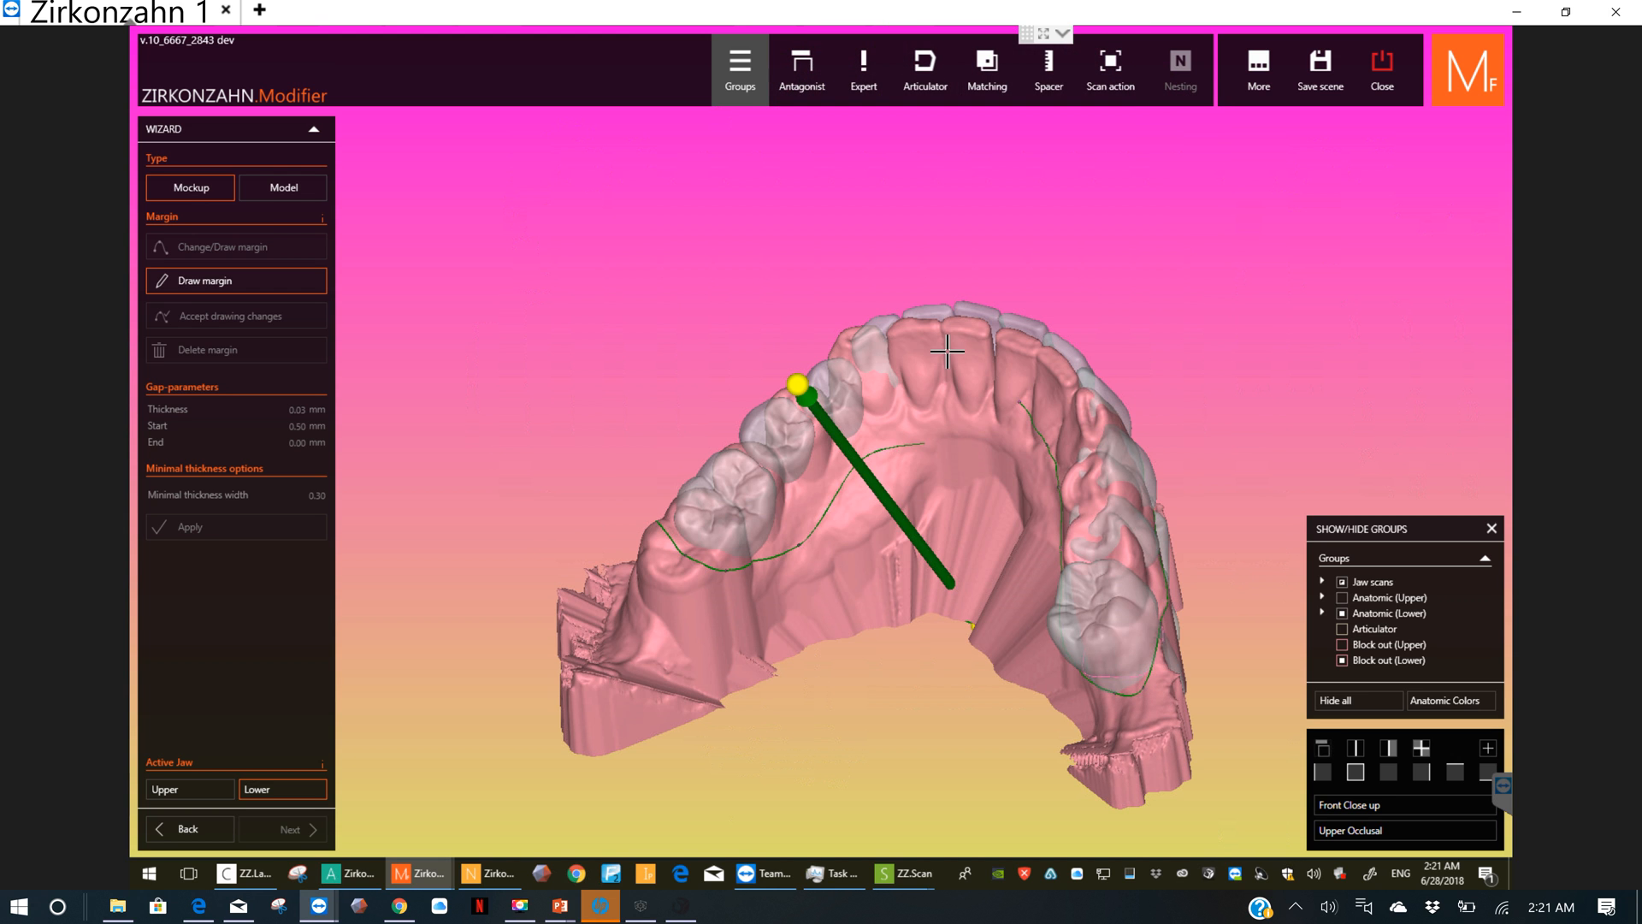
pyautogui.click(934, 395)
pyautogui.click(1016, 402)
pyautogui.scroll(2, 975, 419)
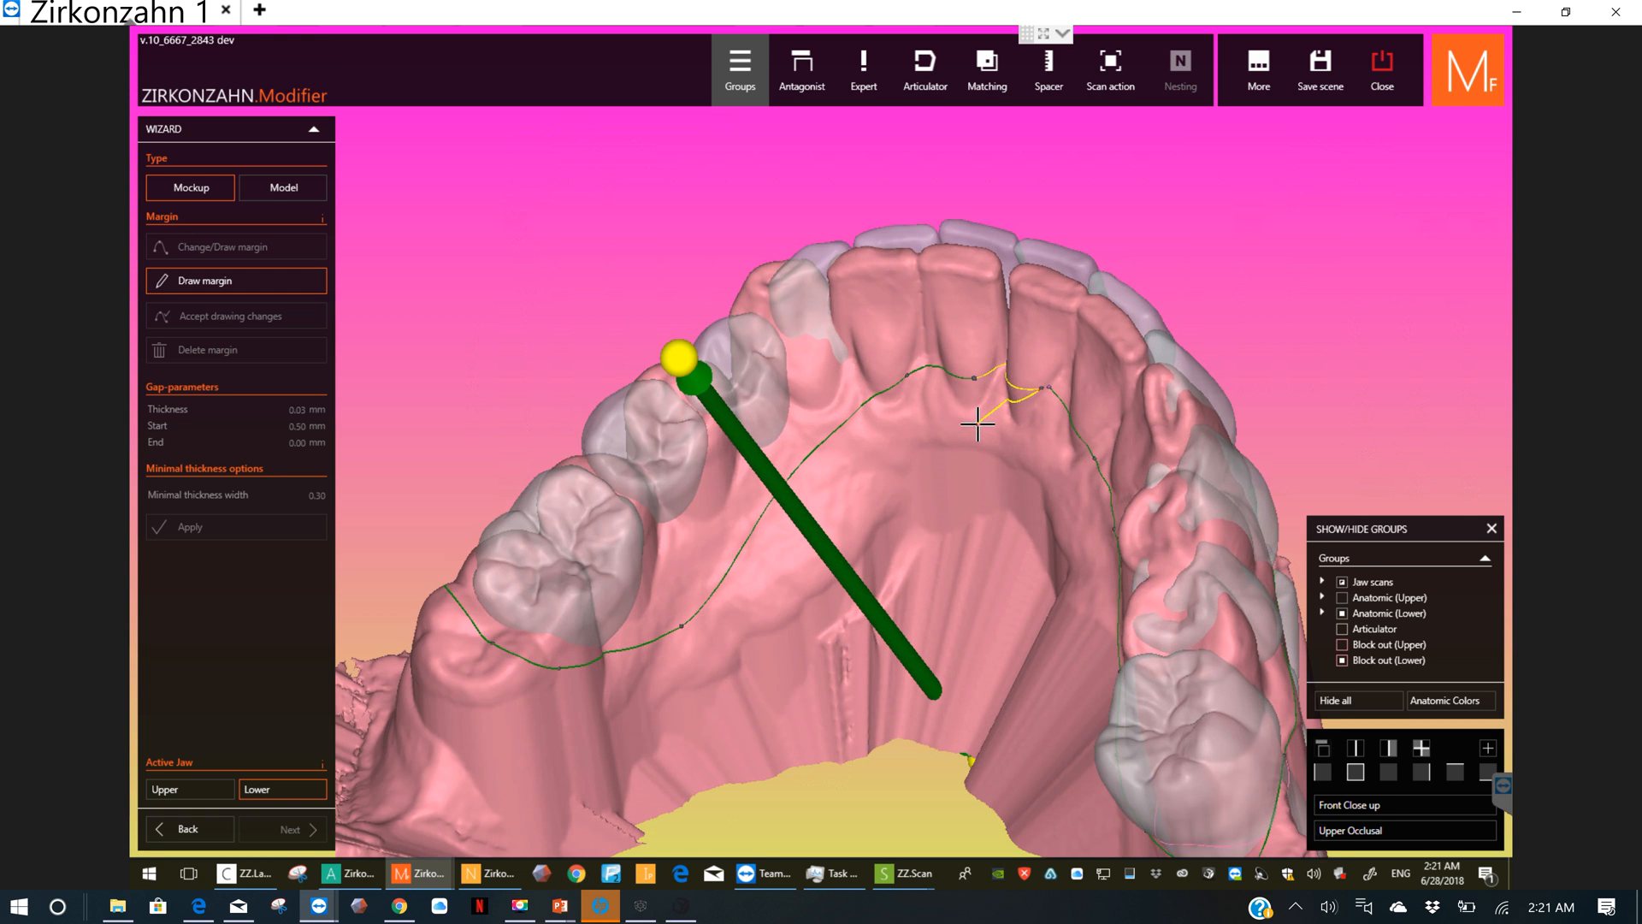
pyautogui.scroll(3, 977, 424)
pyautogui.click(1090, 388)
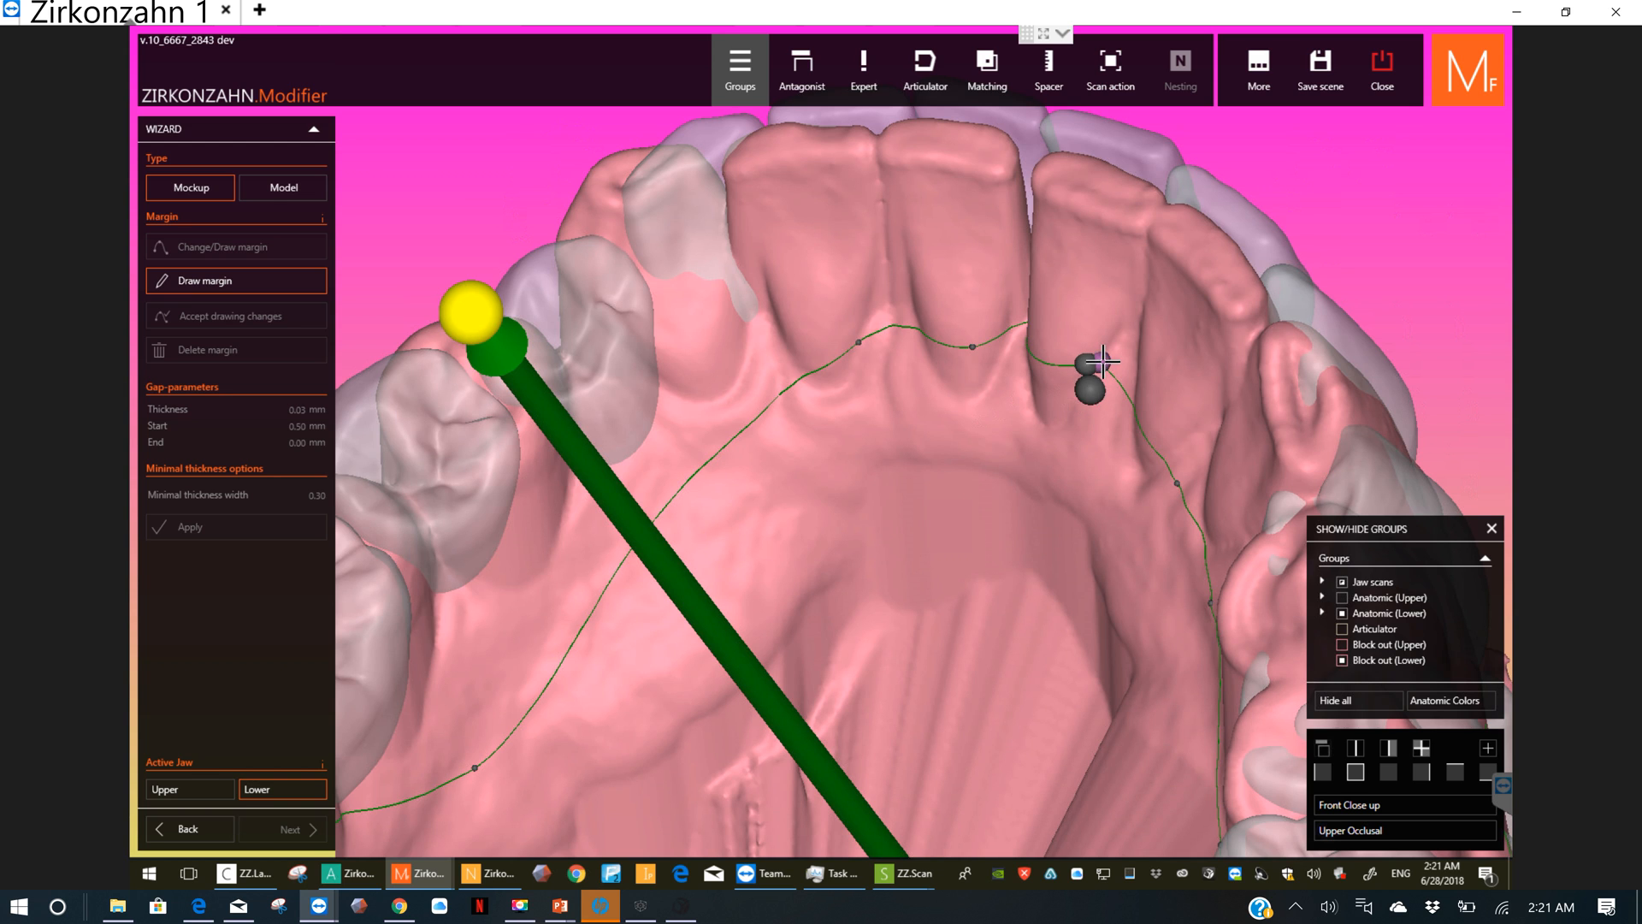
pyautogui.click(1091, 389)
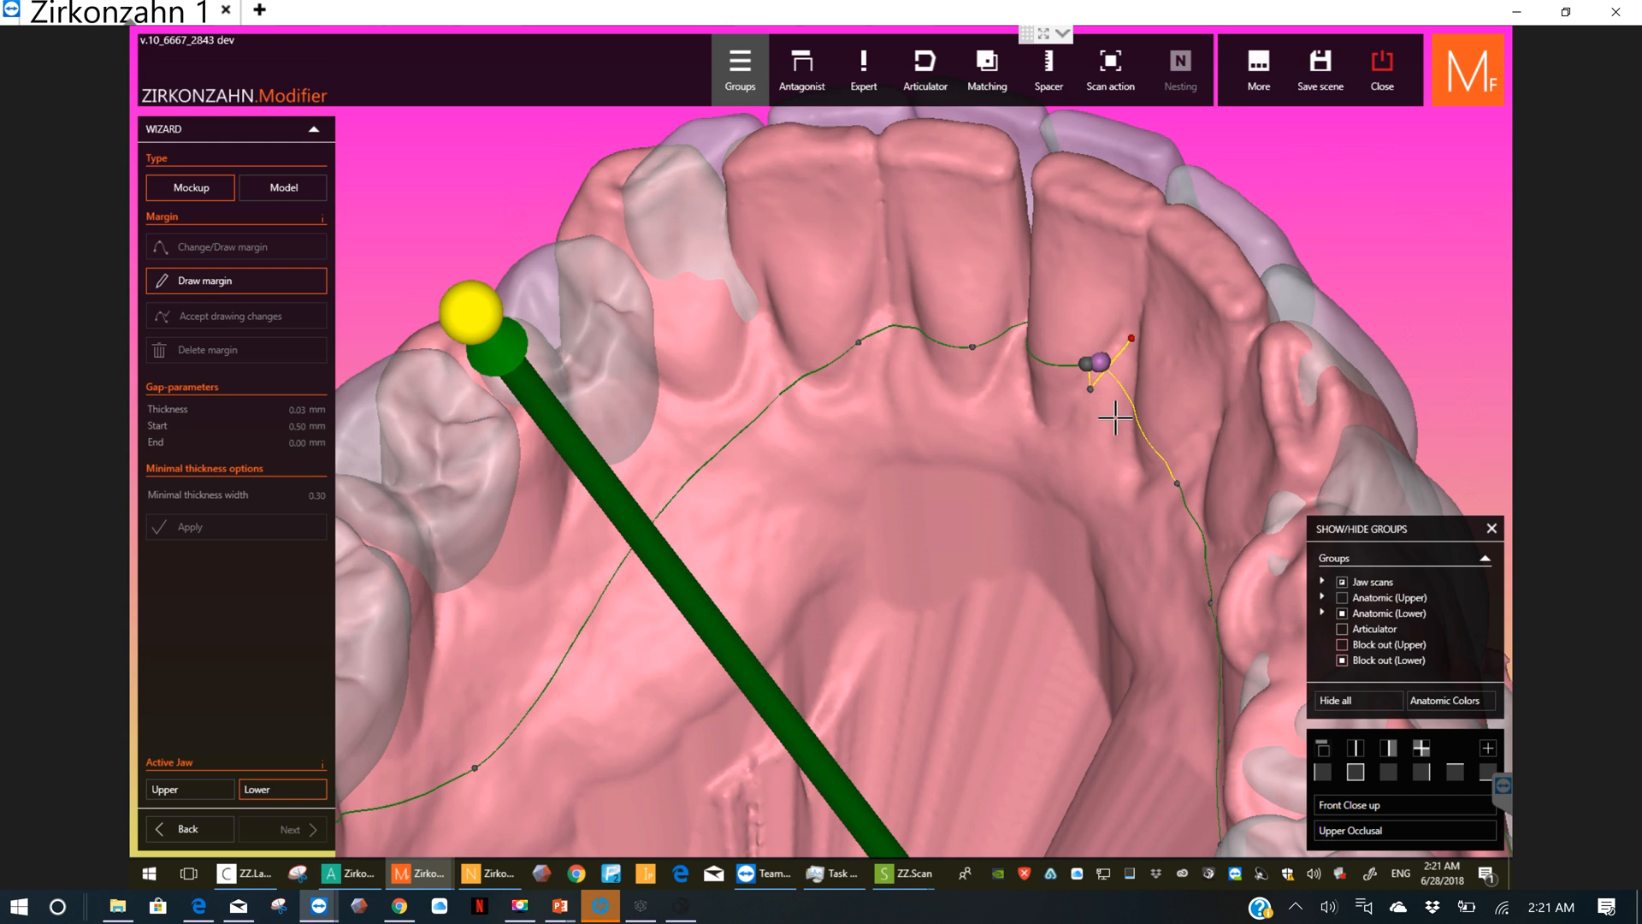
pyautogui.click(1100, 456)
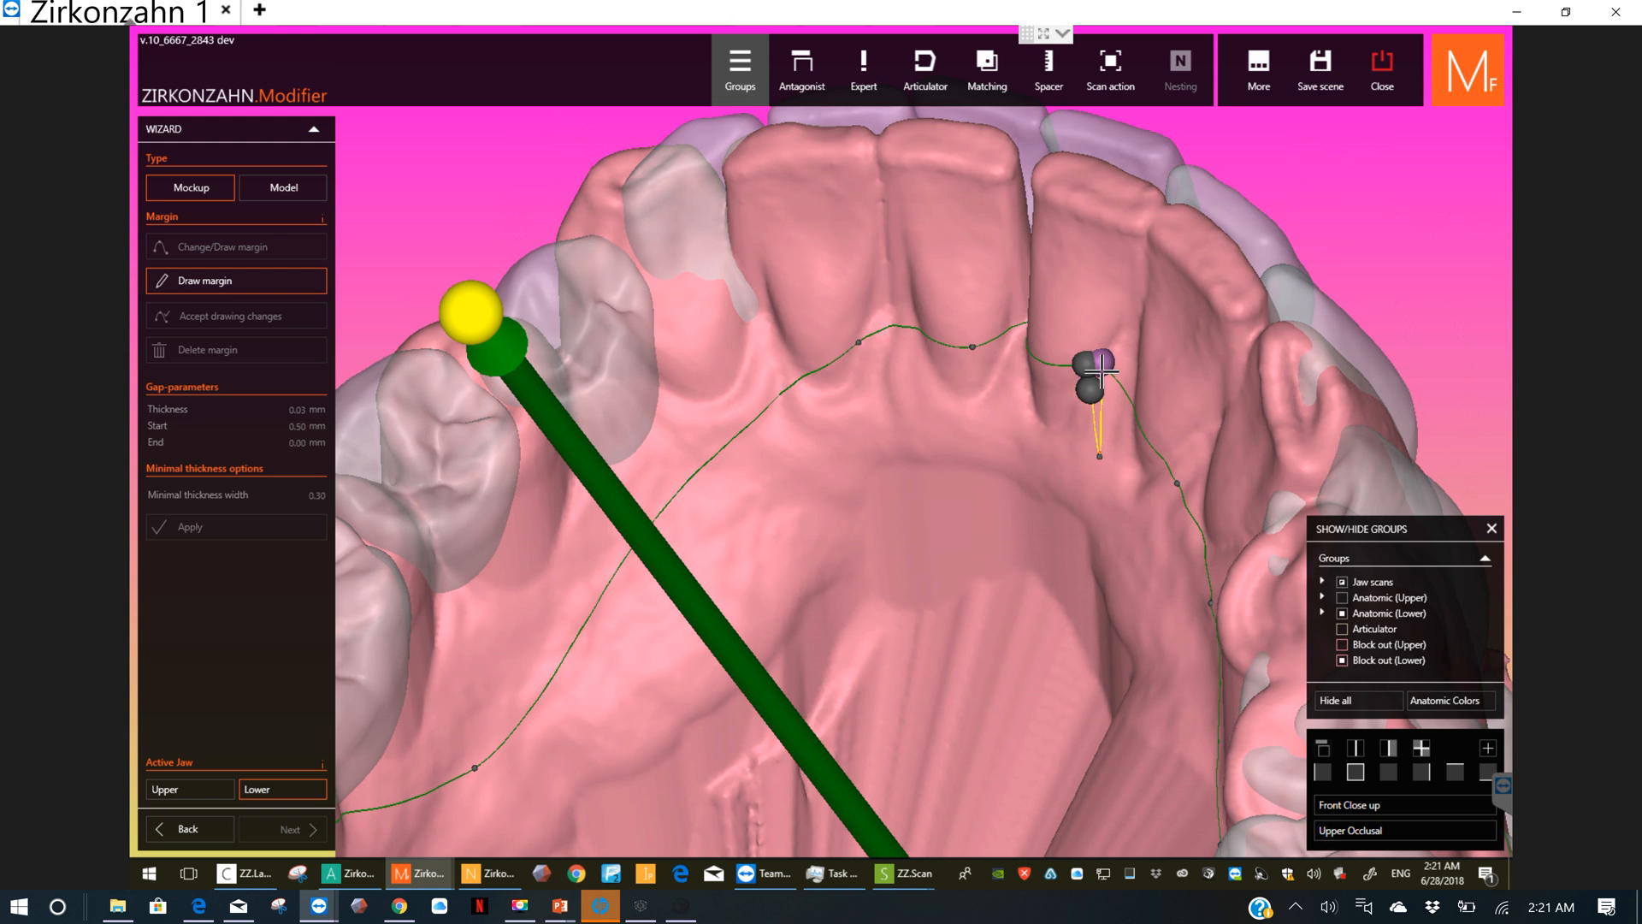
pyautogui.click(1109, 413)
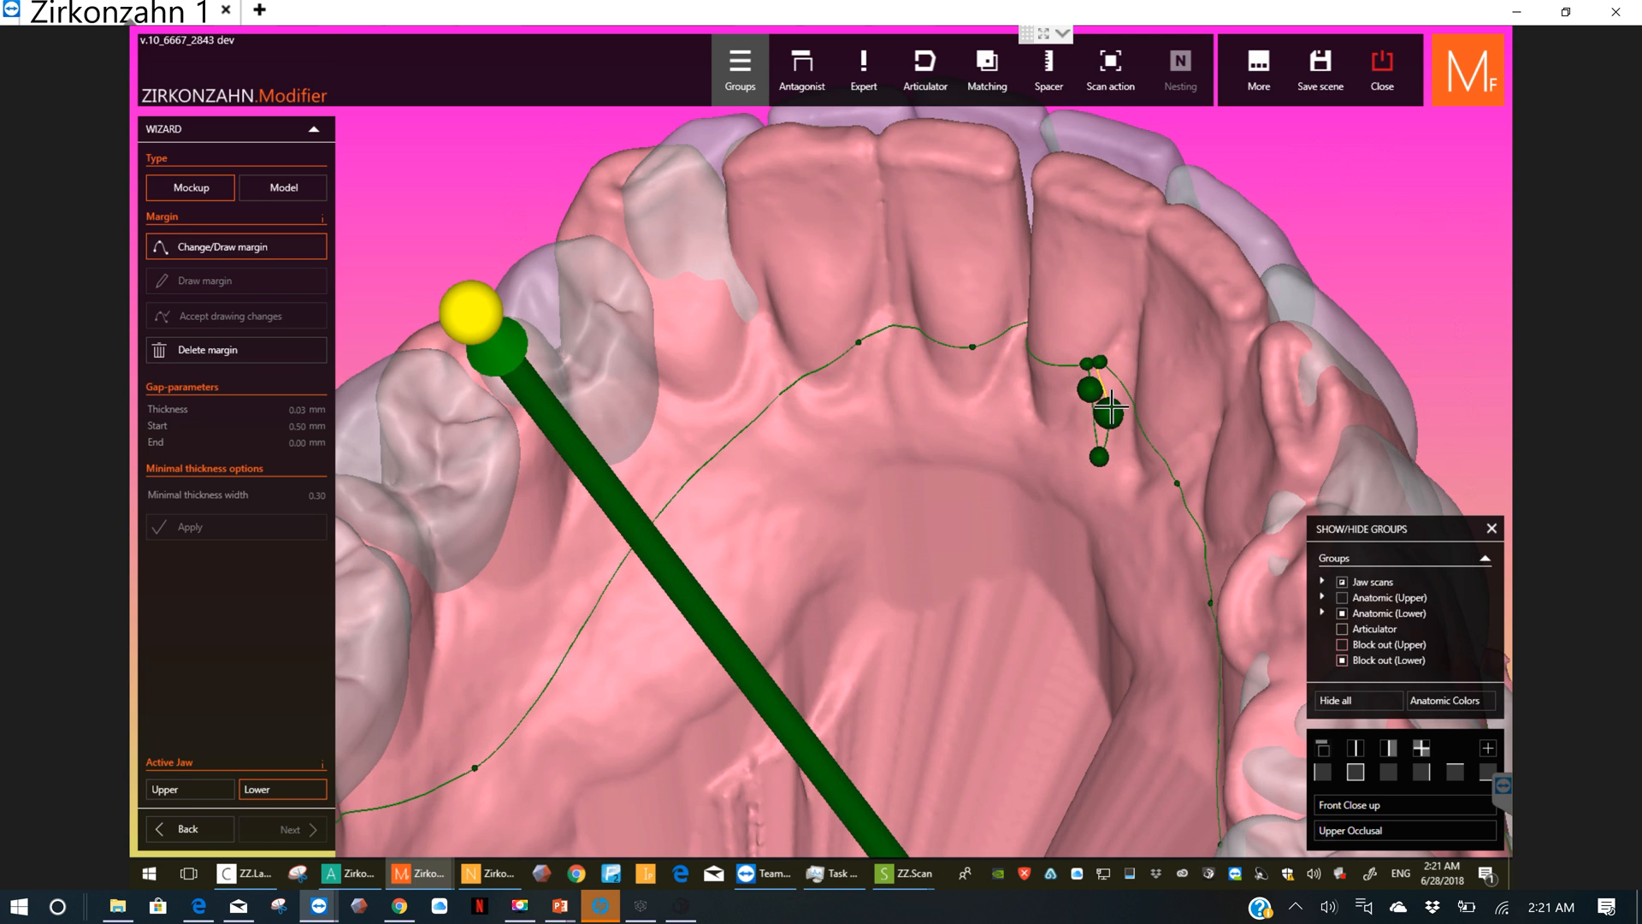
# Step: Reposition the stray margin points behind the right lower front teeth to even out the line, and accept the drawing changes
pyautogui.click(1177, 427)
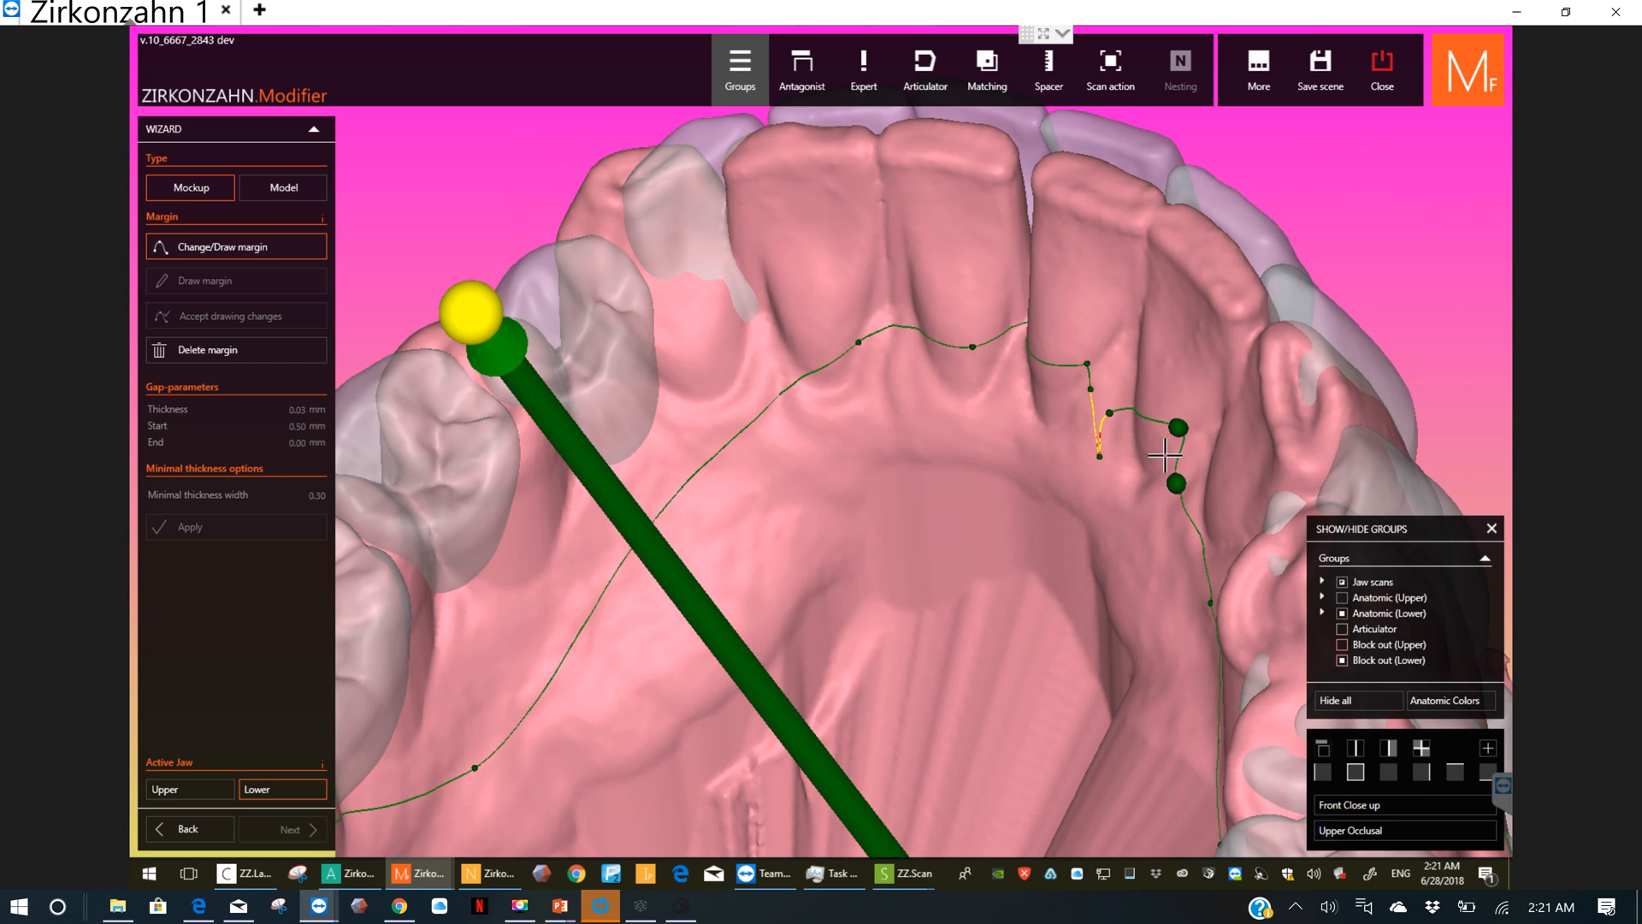
pyautogui.scroll(3, 1165, 456)
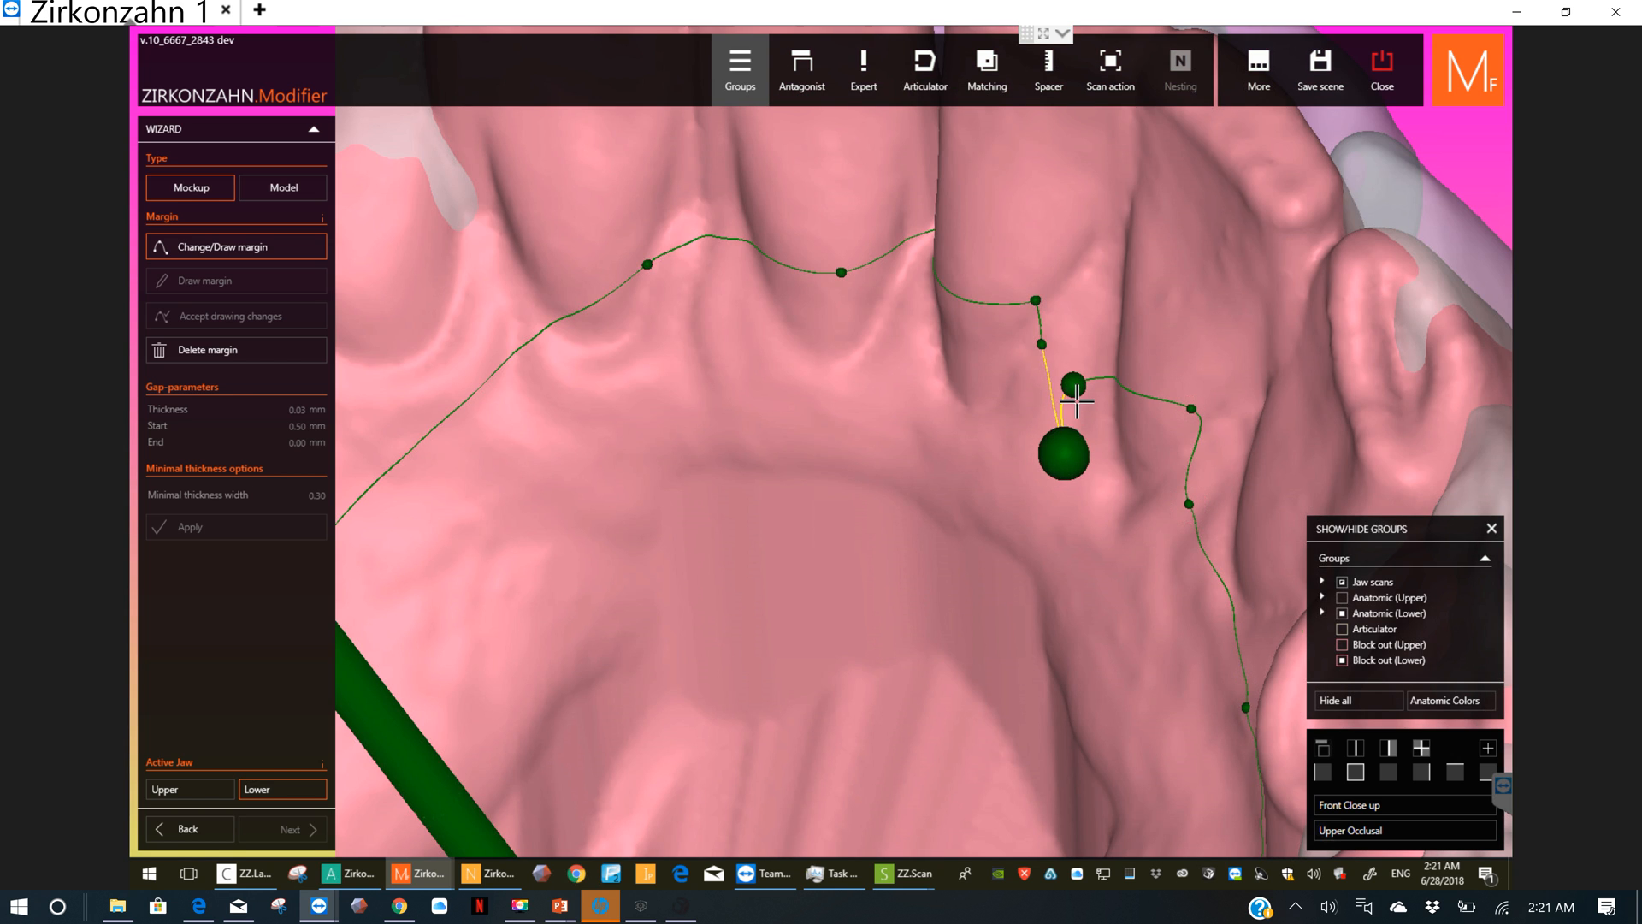
pyautogui.click(1103, 312)
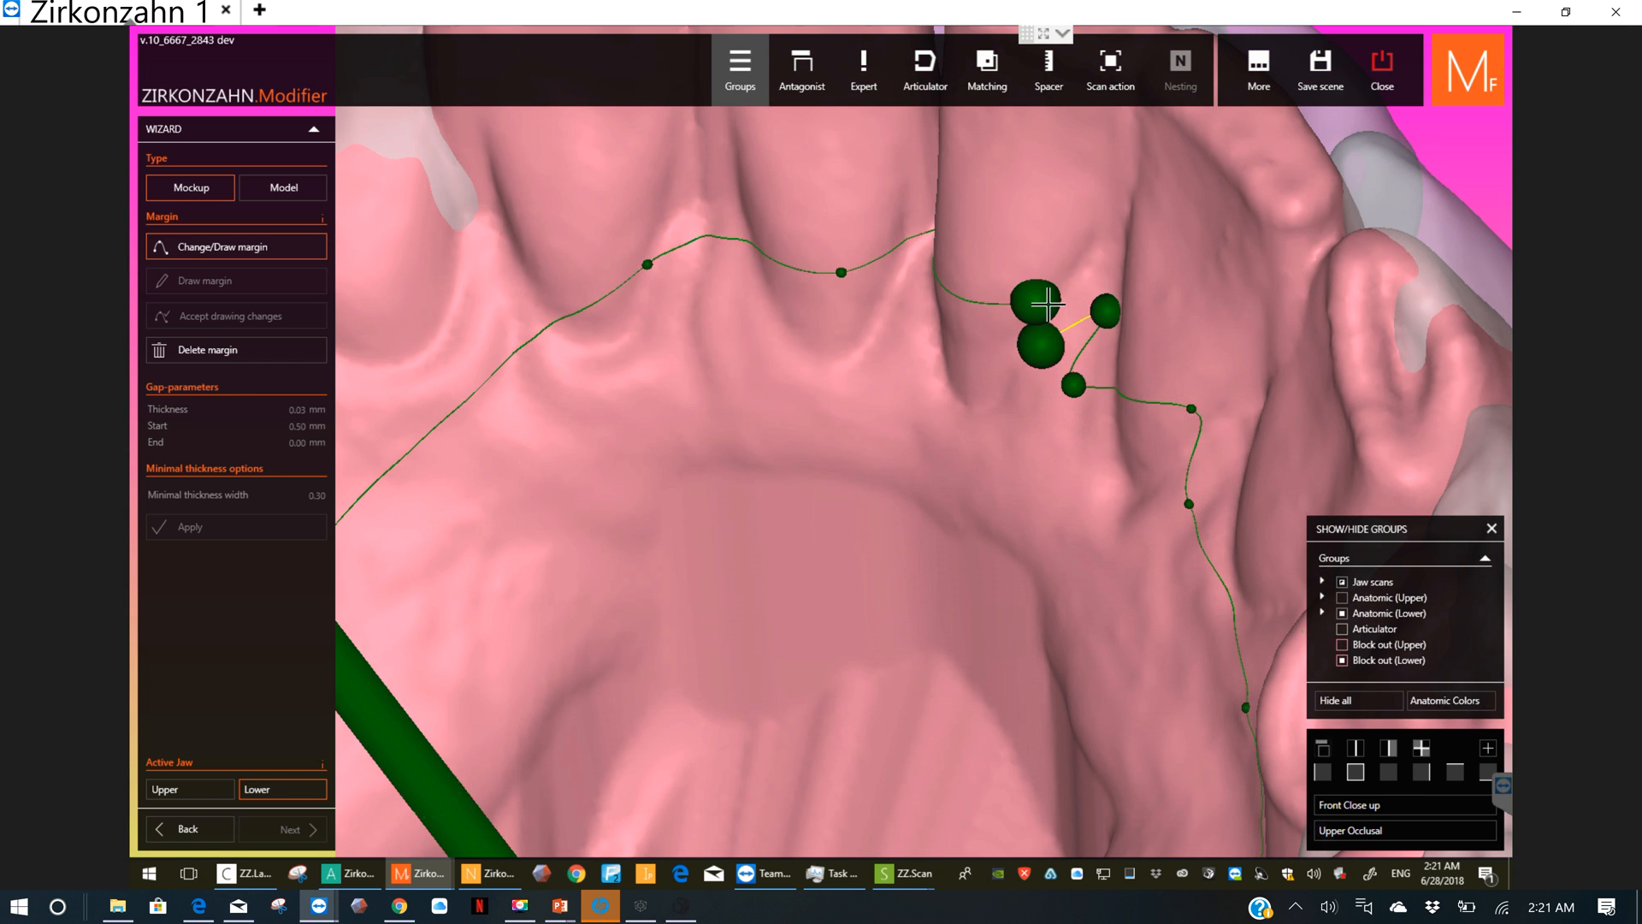
pyautogui.click(1003, 267)
pyautogui.moveTo(1002, 264); pyautogui.dragTo(1079, 240)
pyautogui.click(1078, 300)
pyautogui.moveTo(1044, 343); pyautogui.dragTo(1105, 275)
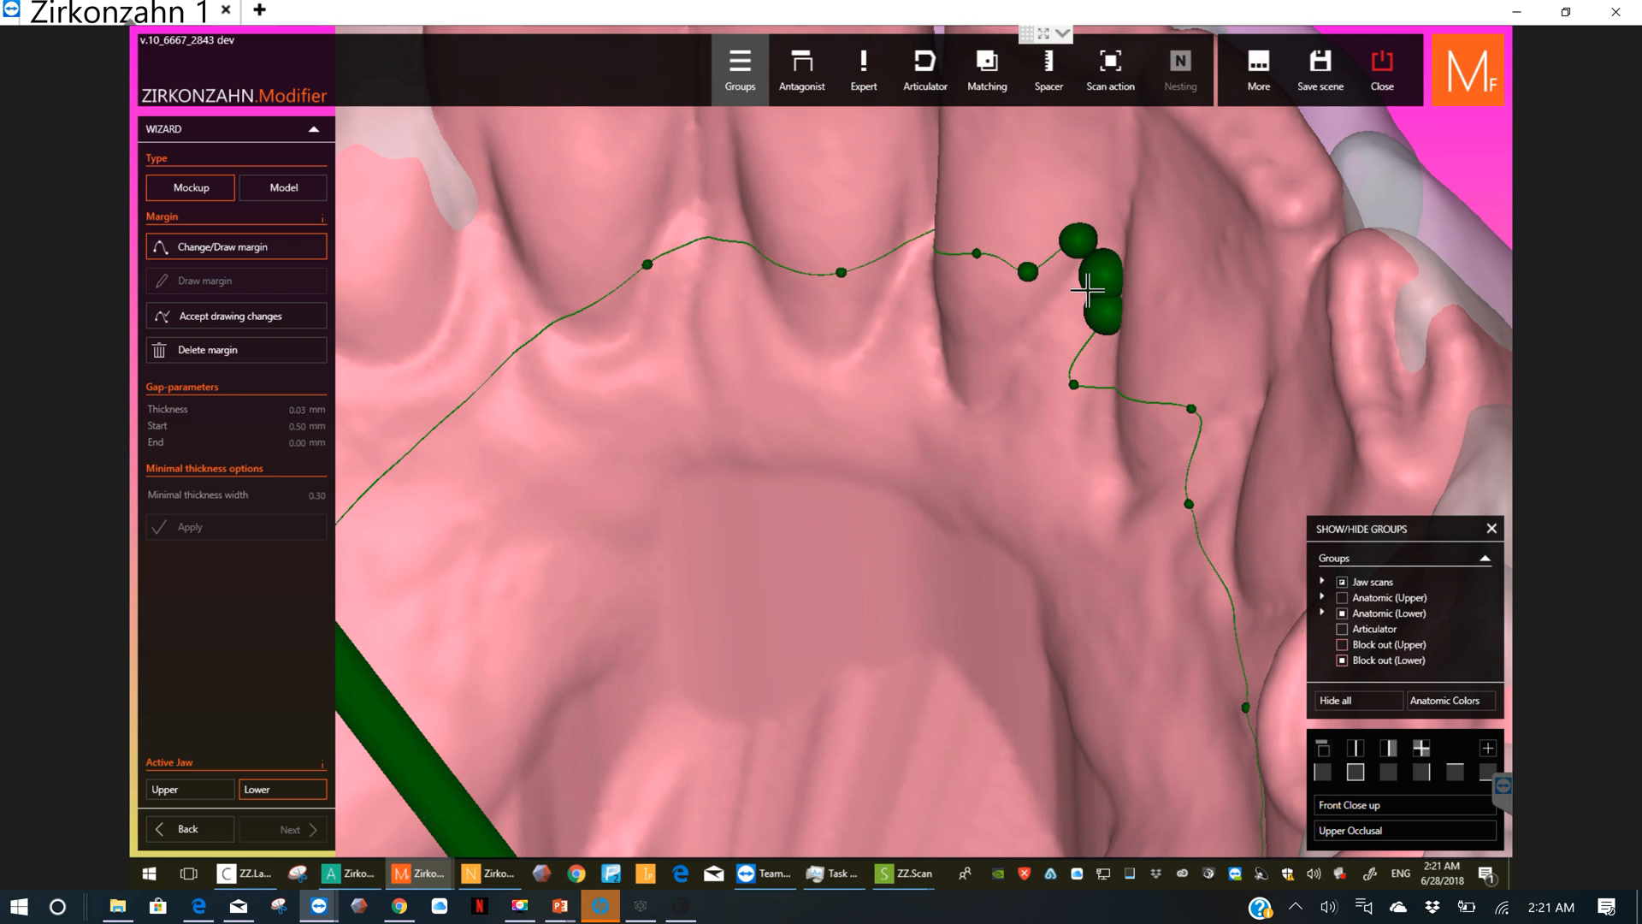
pyautogui.moveTo(1087, 291)
pyautogui.mouseDown()
pyautogui.moveTo(1061, 278)
pyautogui.moveTo(1048, 294)
pyautogui.mouseUp()
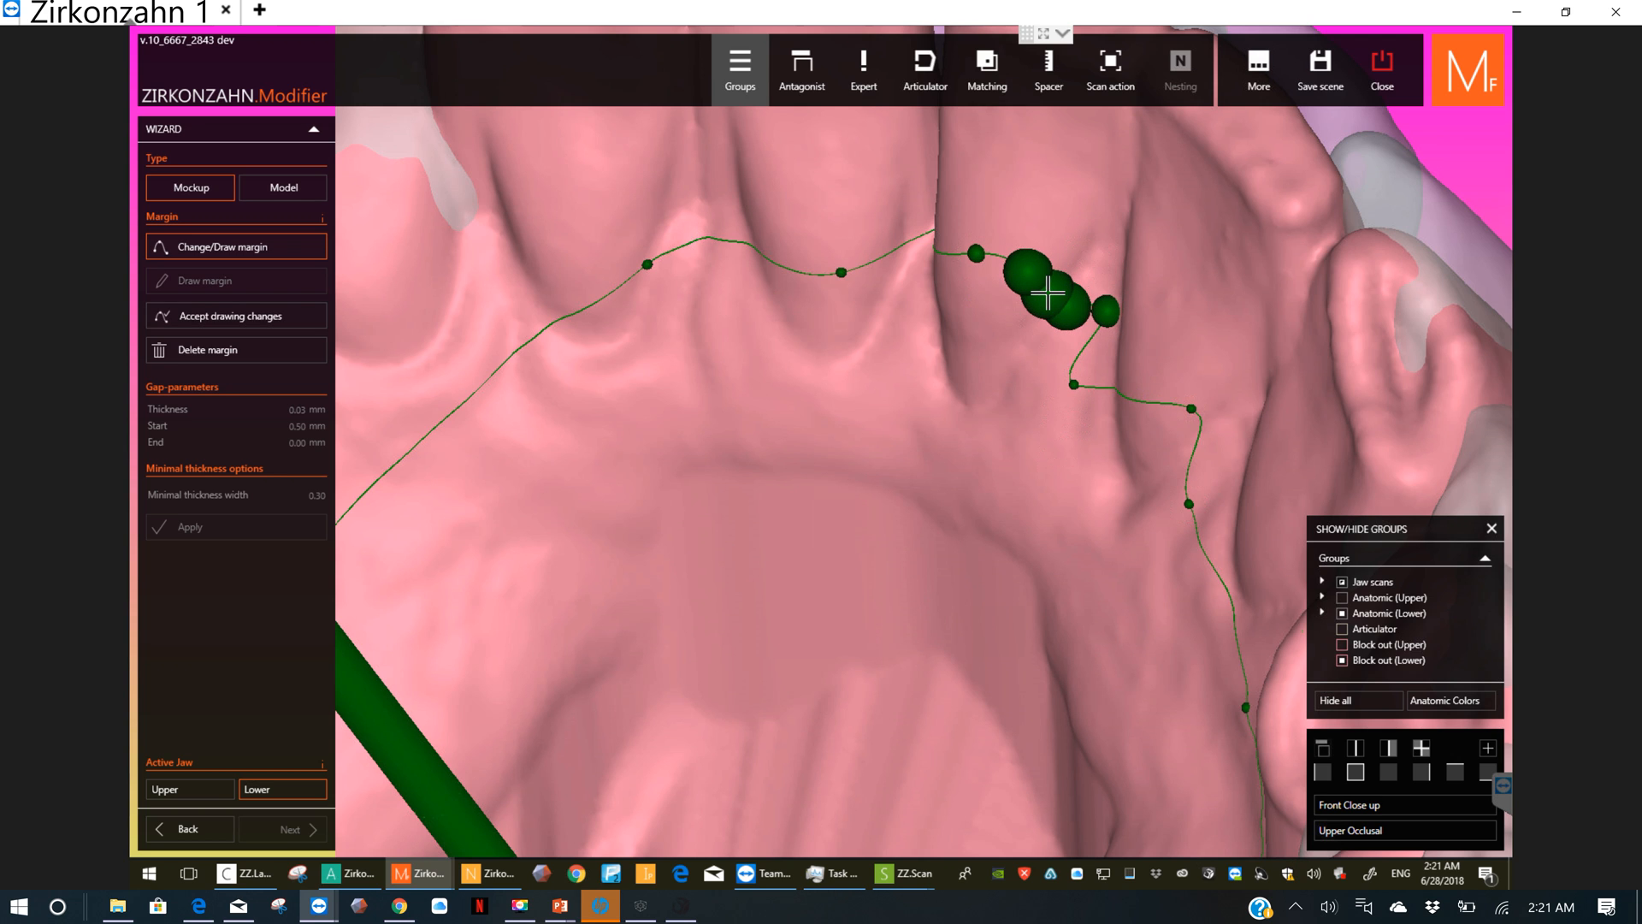
pyautogui.rightClick(1047, 294)
pyautogui.click(954, 420)
pyautogui.click(282, 316)
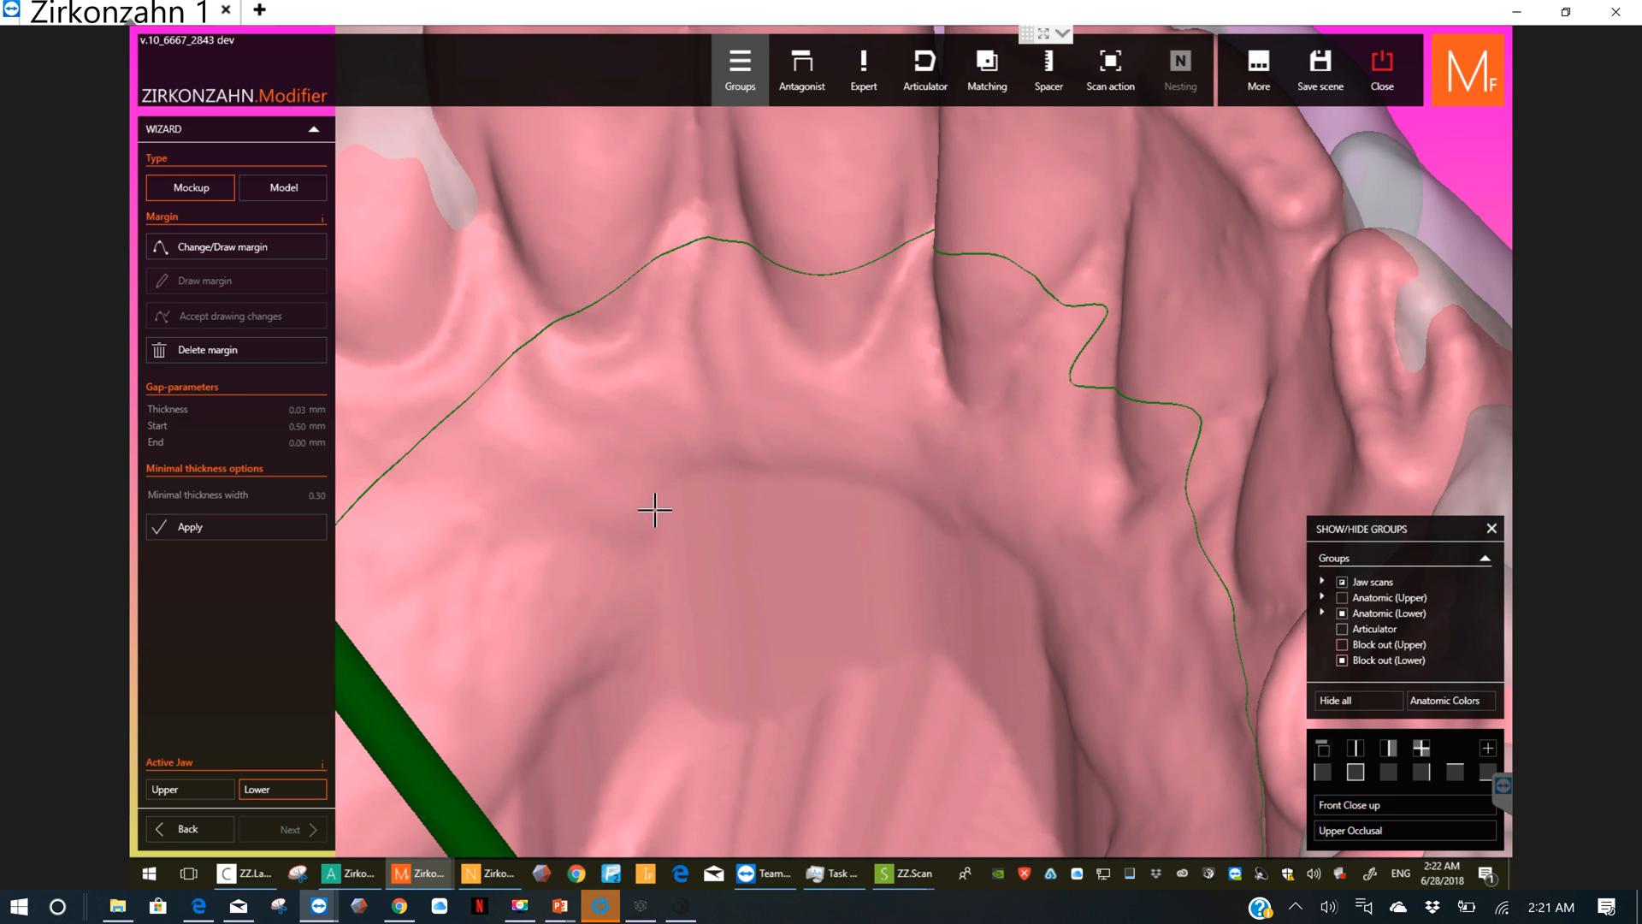
# Step: Try to apply the mockup calculation with the drawn margins and check the lower margin along the front outer gum
pyautogui.scroll(-1, 659, 522)
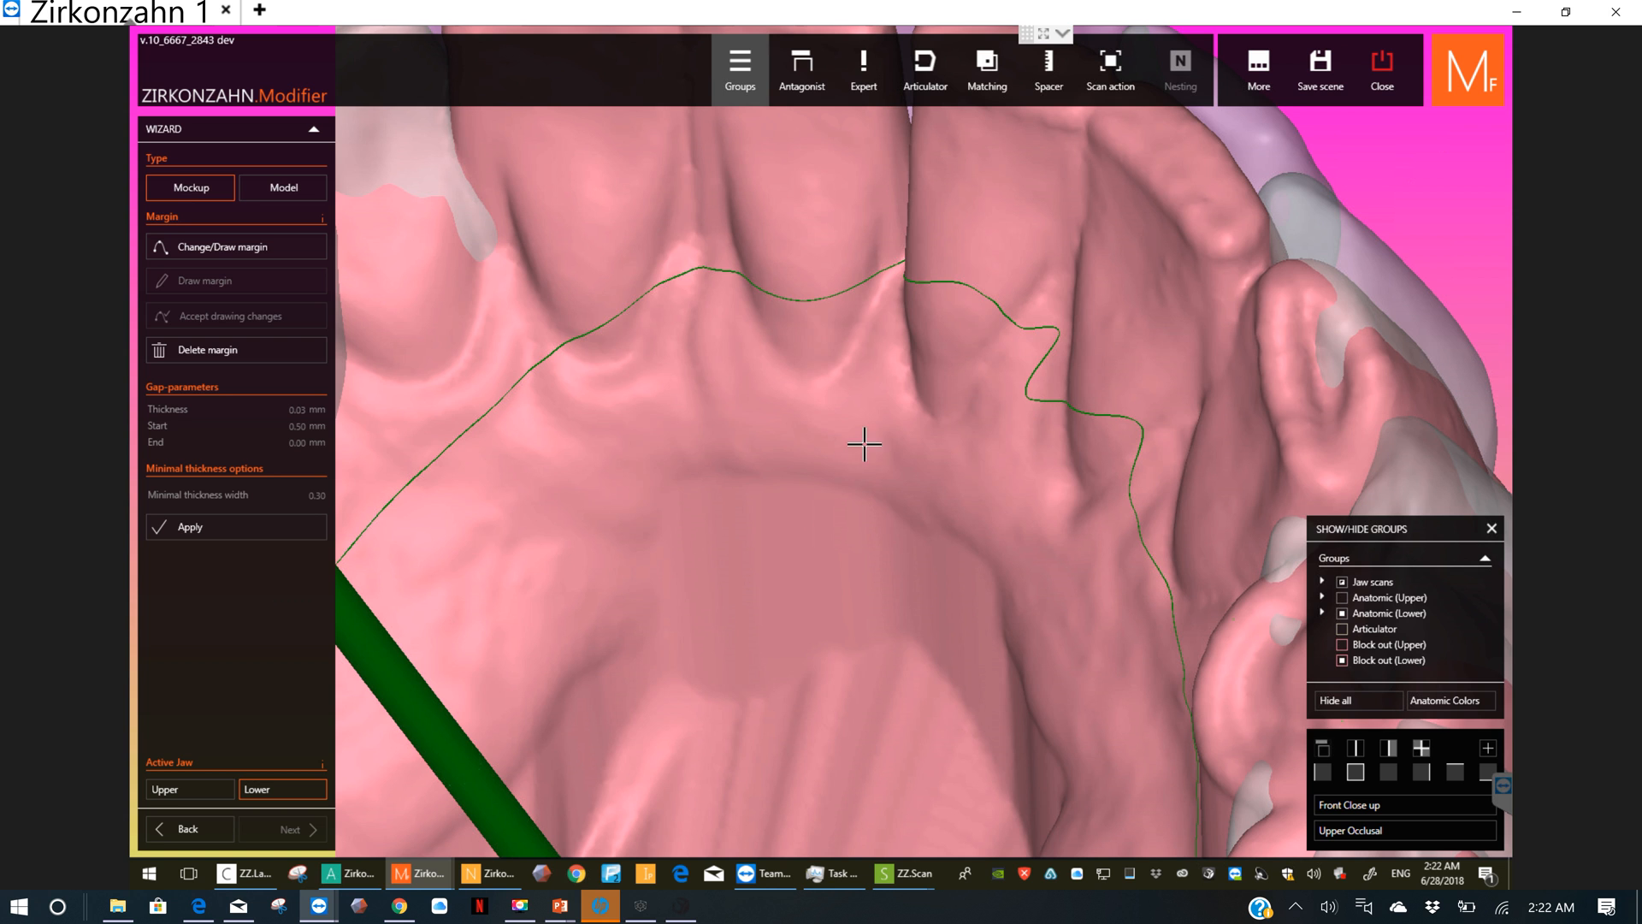
pyautogui.scroll(-1, 866, 452)
pyautogui.scroll(-1, 843, 488)
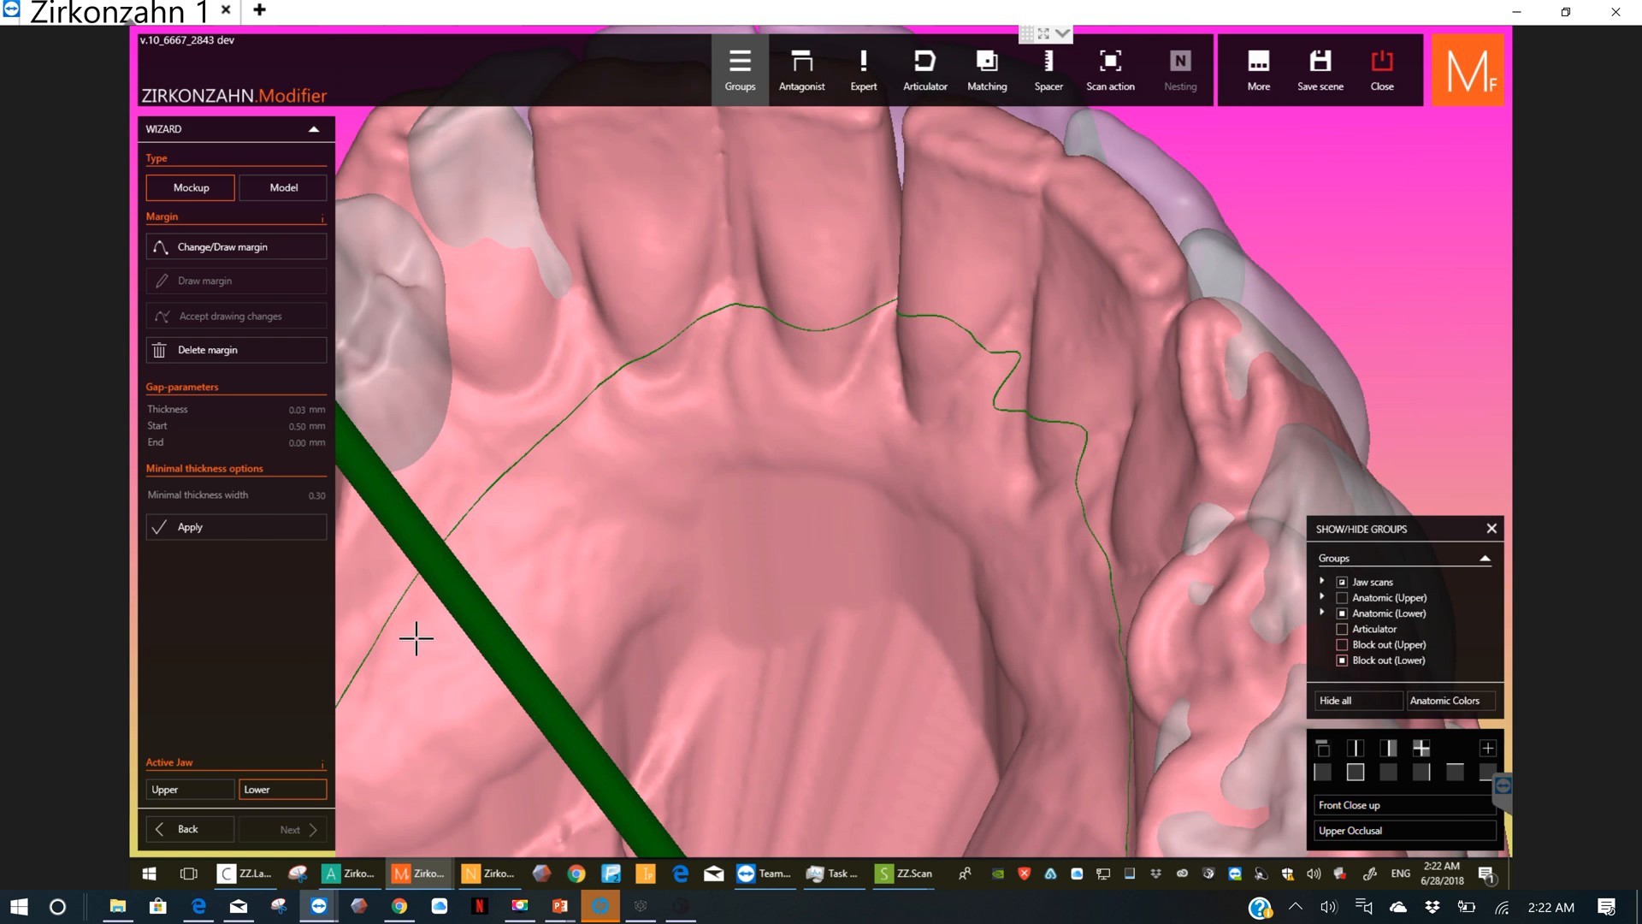
pyautogui.click(260, 525)
pyautogui.click(209, 523)
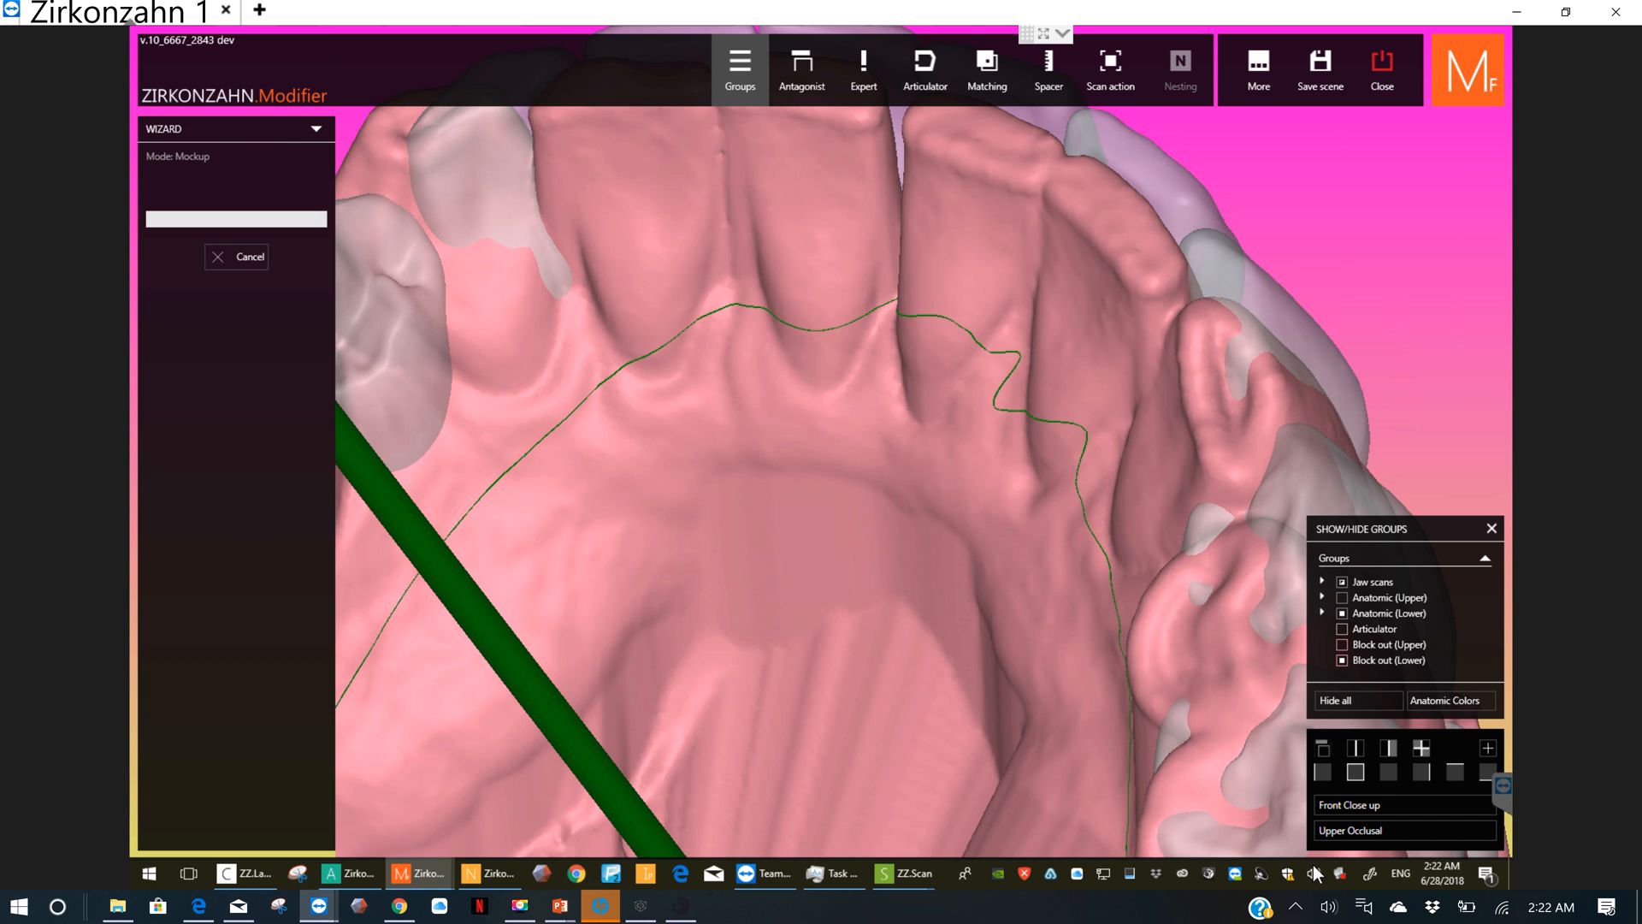
pyautogui.scroll(-5, 1083, 585)
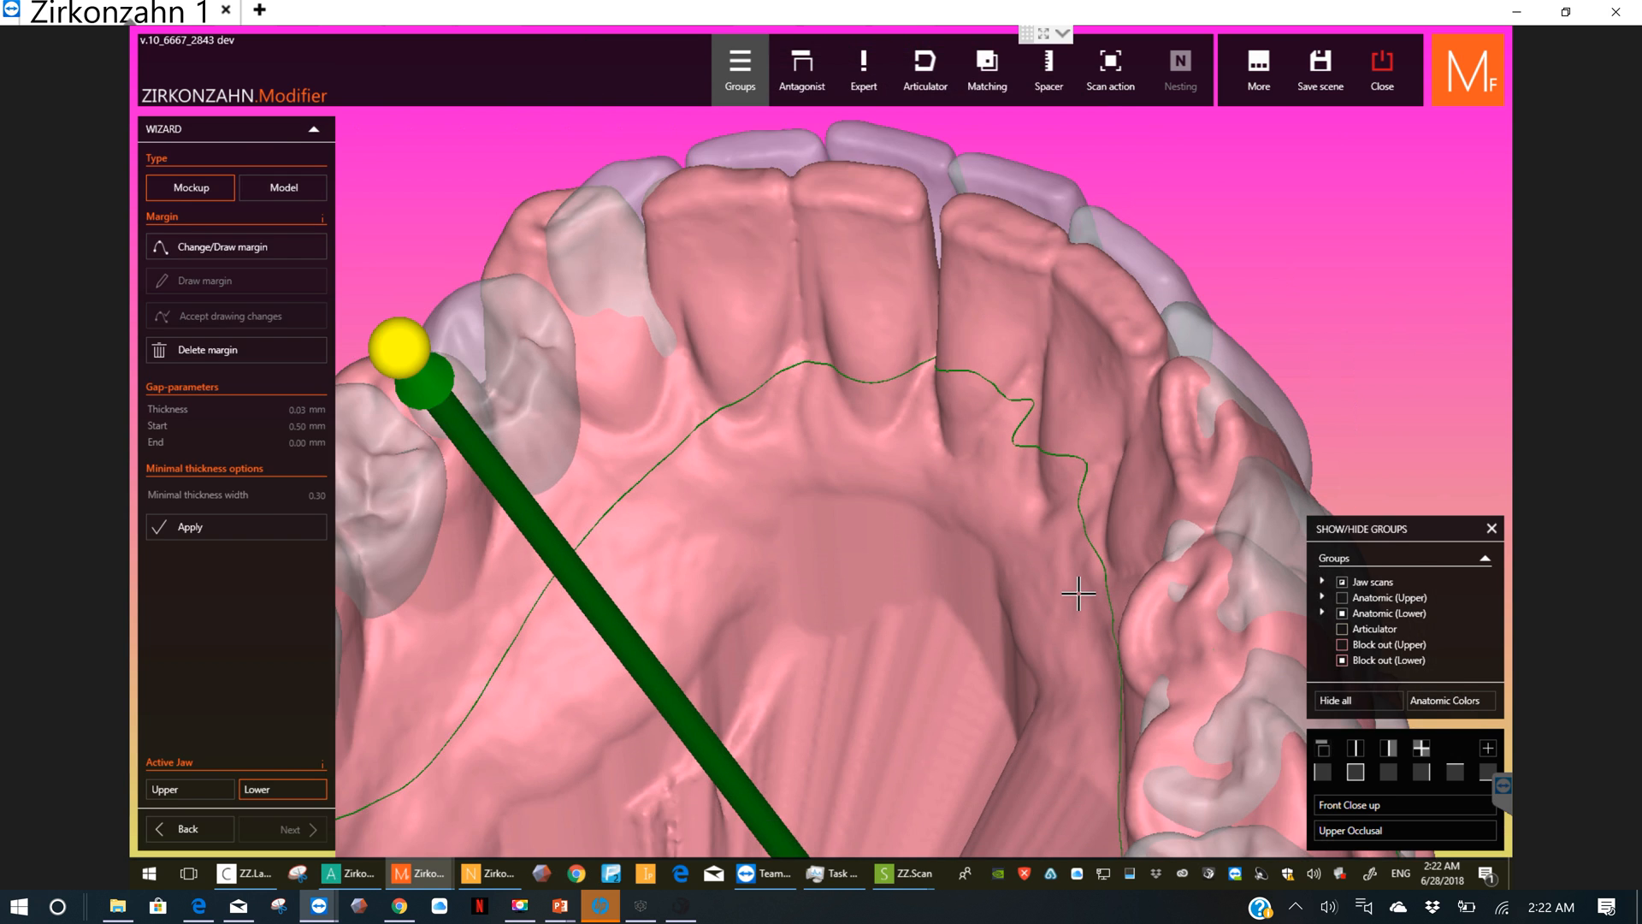
pyautogui.moveTo(877, 748); pyautogui.dragTo(818, 601, button='right')
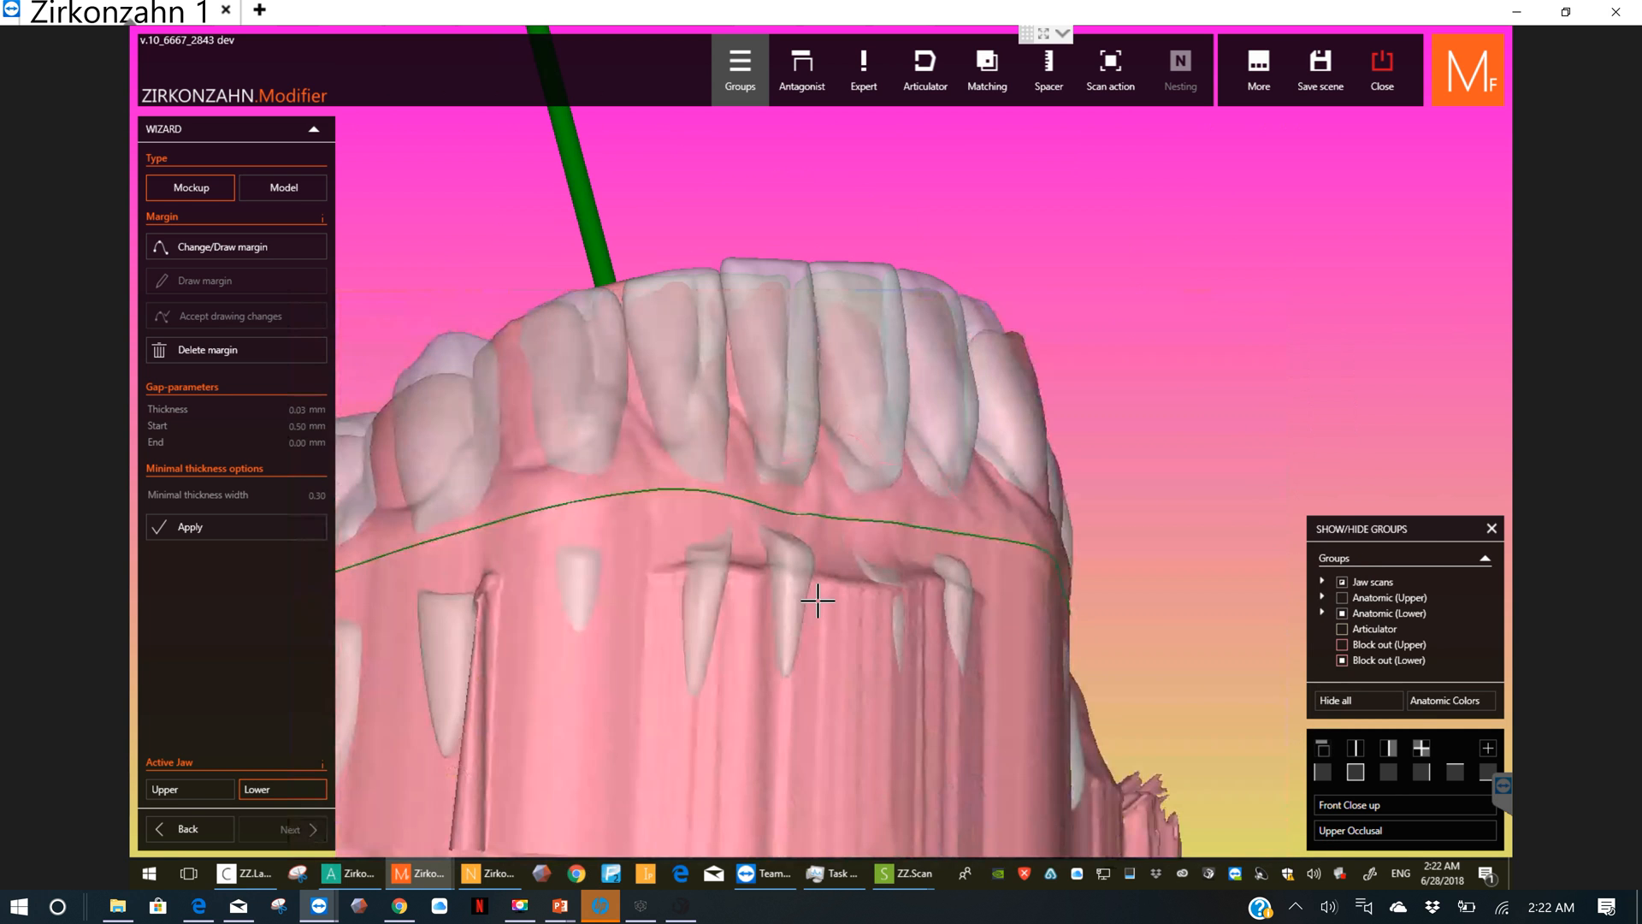
# Step: Switch to the upper jaw and examine its margin along the molars, the outer gum and the palate
pyautogui.click(186, 788)
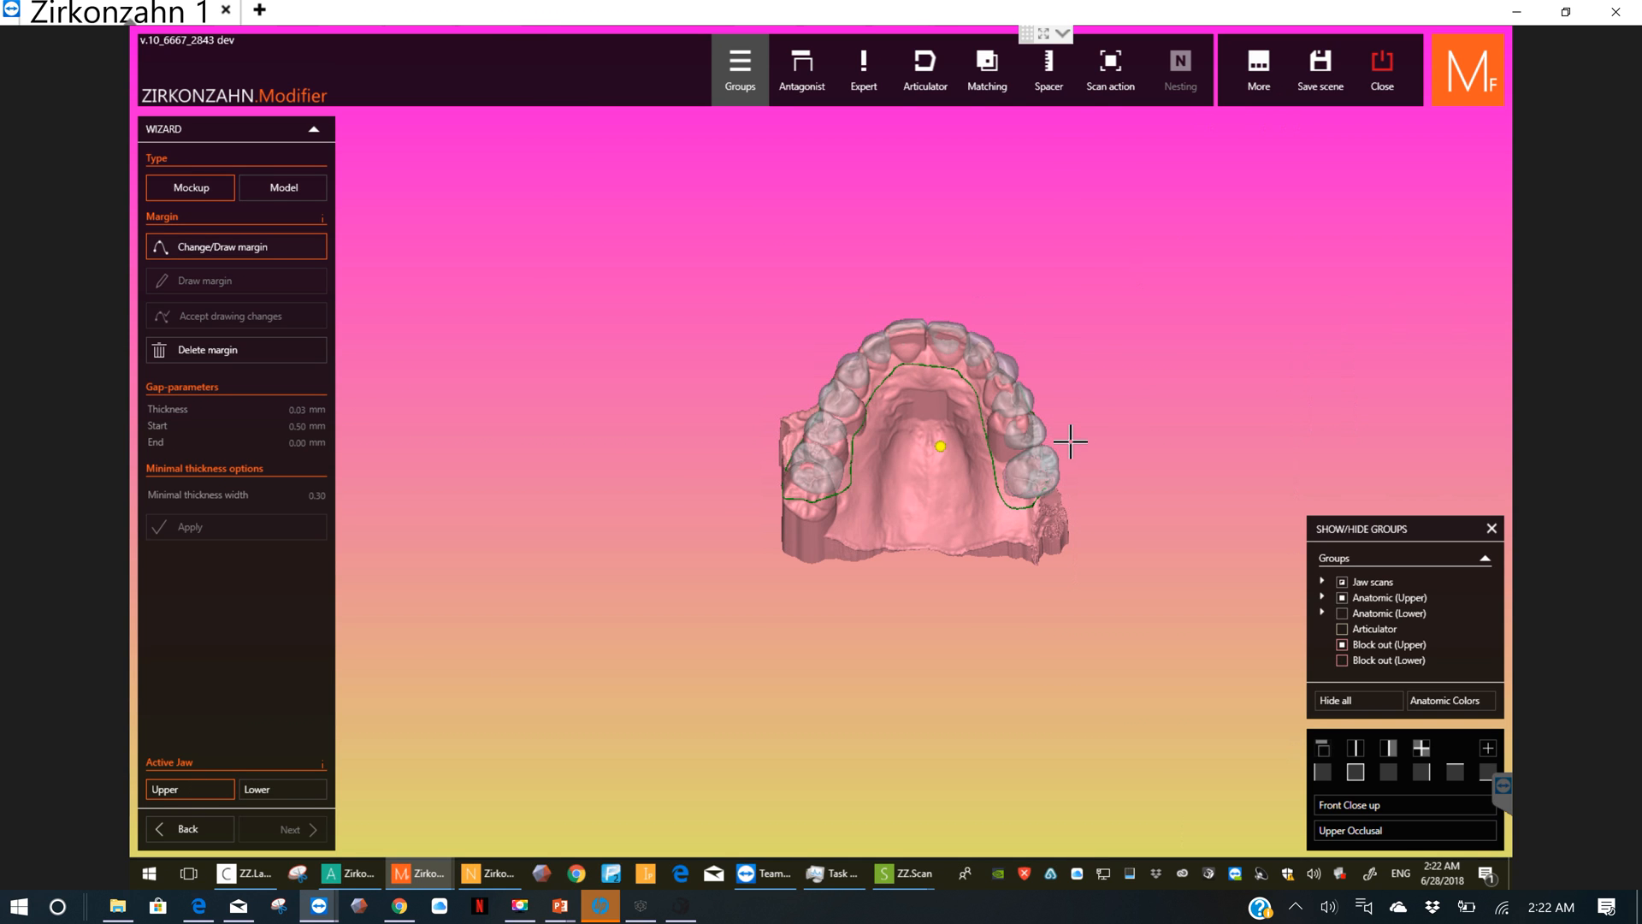
pyautogui.scroll(3, 946, 525)
pyautogui.scroll(2, 949, 508)
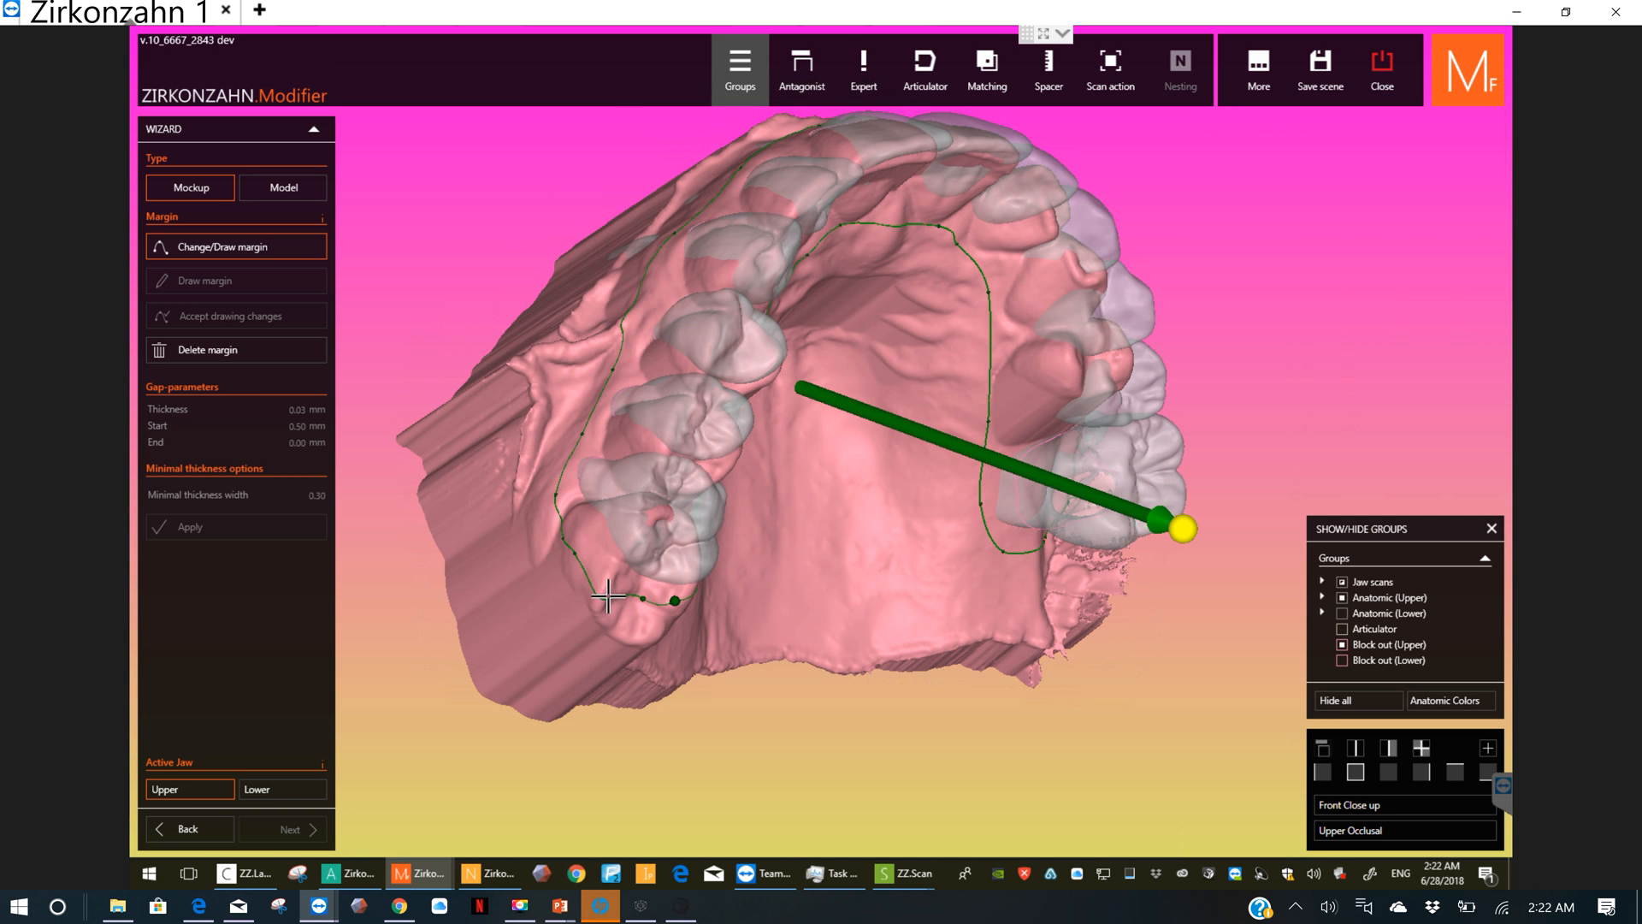
pyautogui.moveTo(609, 595); pyautogui.dragTo(613, 570)
pyautogui.moveTo(768, 405); pyautogui.dragTo(733, 469, button='right')
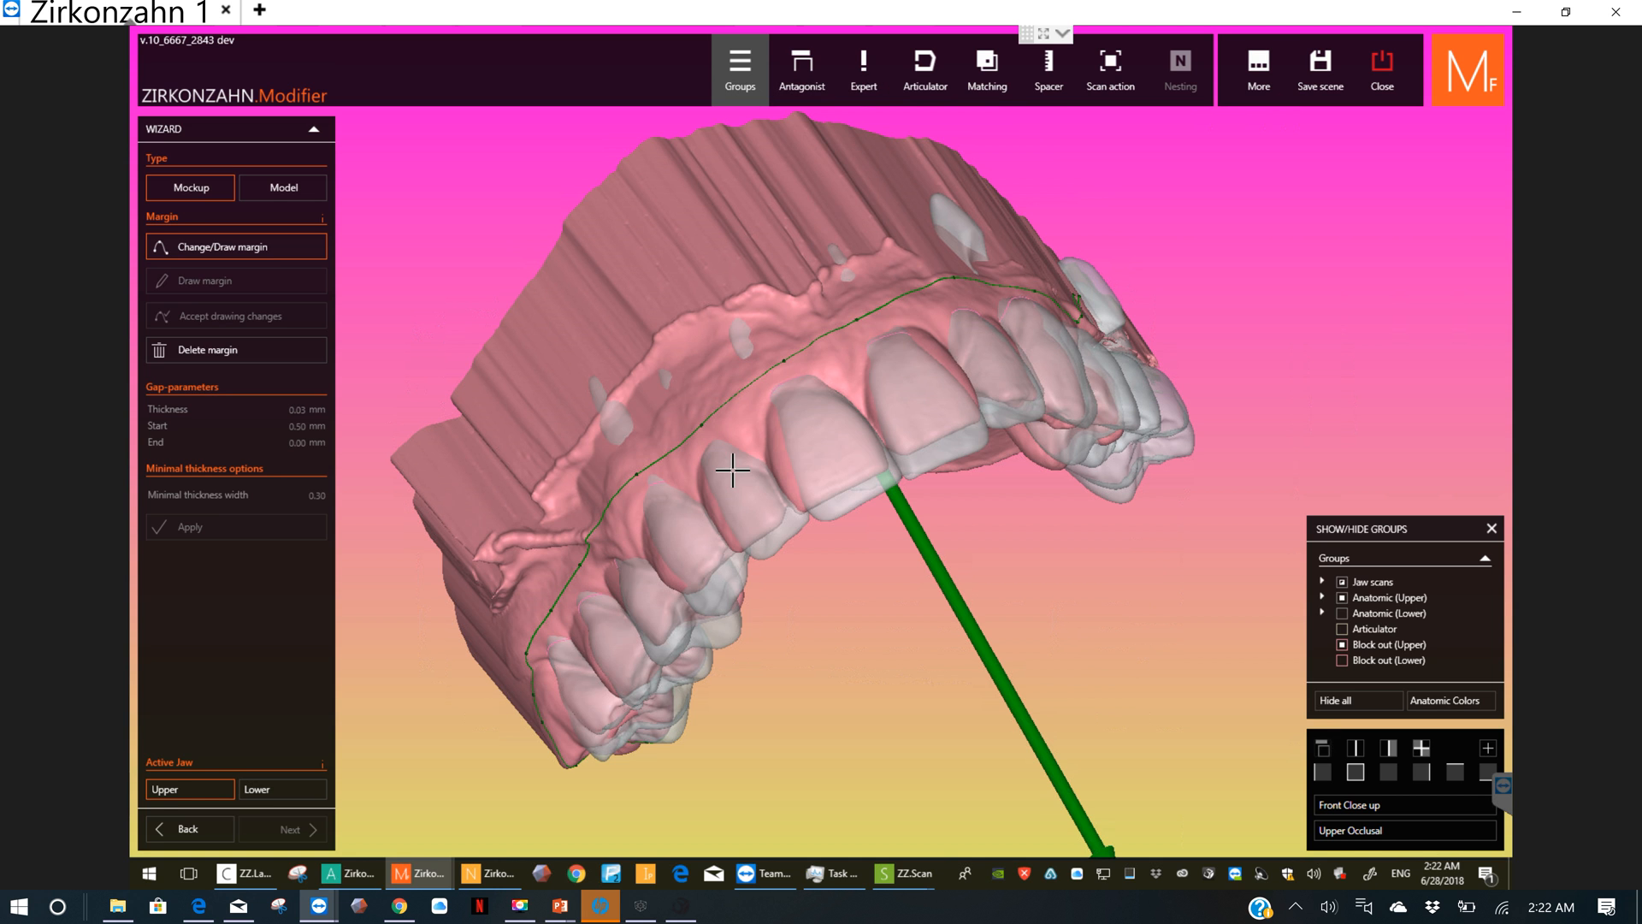
pyautogui.moveTo(855, 448); pyautogui.dragTo(949, 378, button='right')
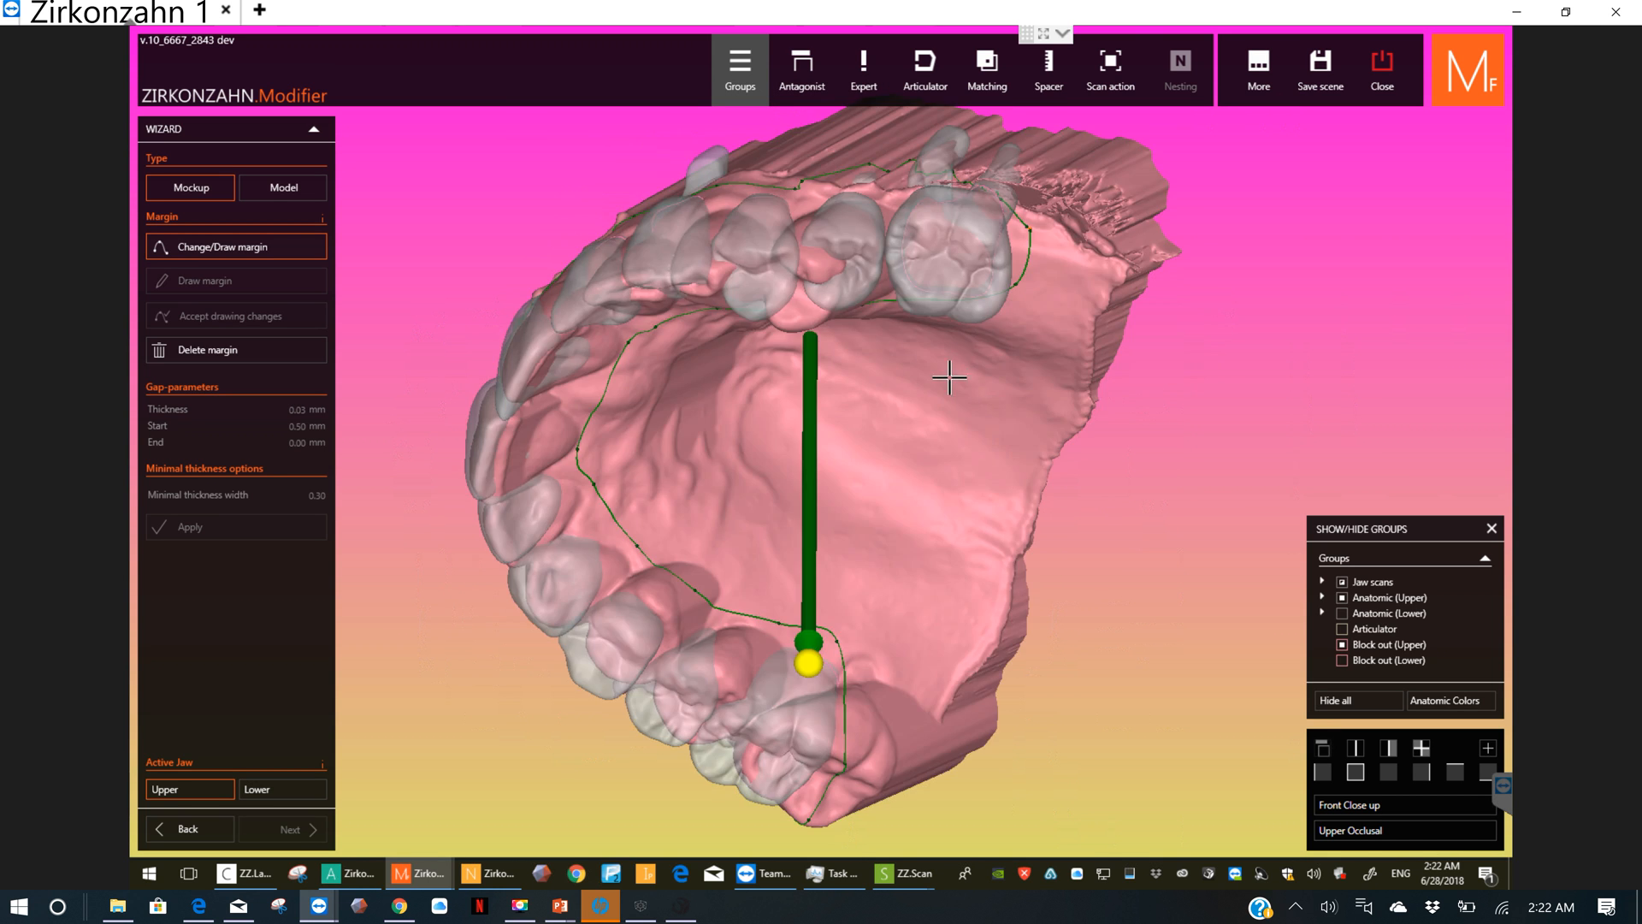
# Step: Delete the upper margin and start a new one from the last right molar along the palate behind the front teeth
pyautogui.click(229, 357)
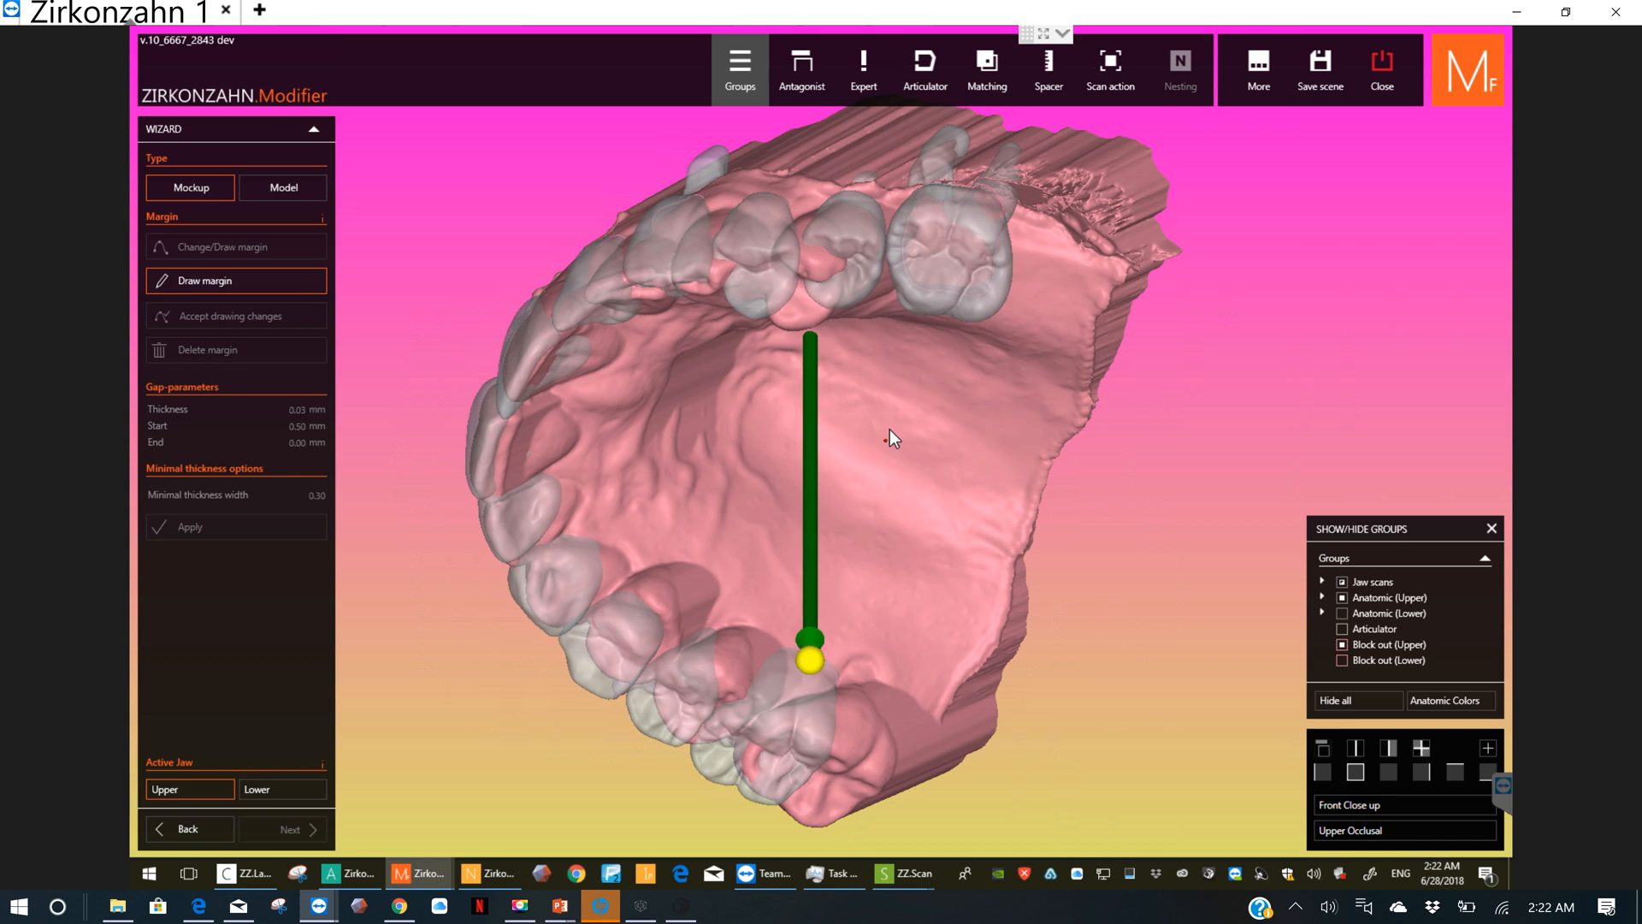
pyautogui.moveTo(890, 429); pyautogui.dragTo(854, 841, button='right')
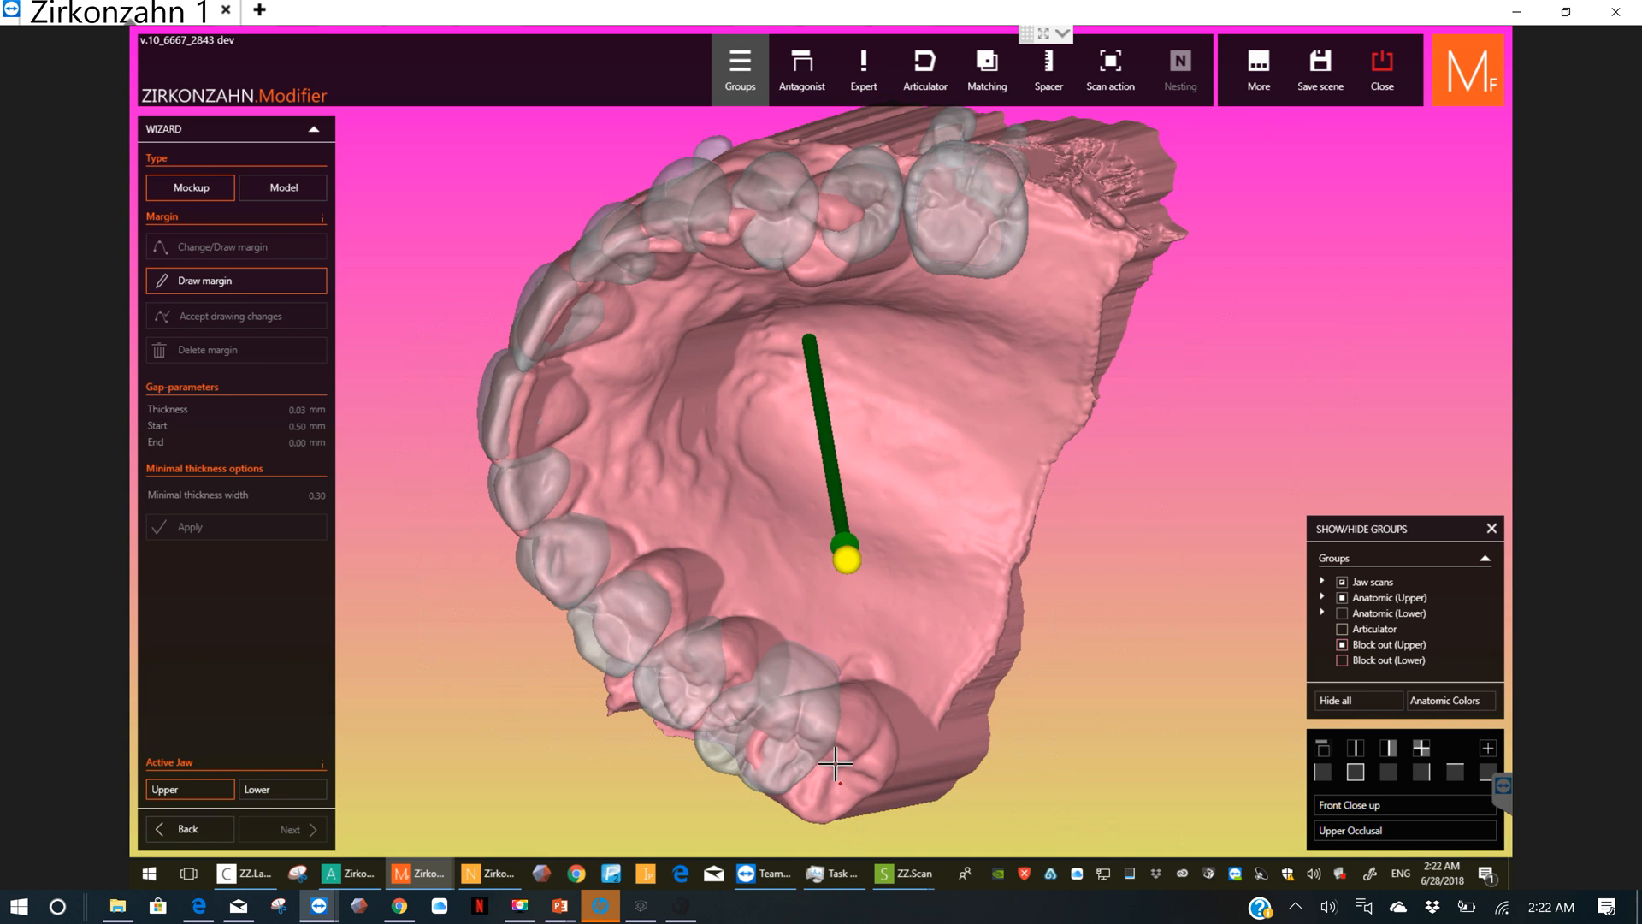
pyautogui.click(852, 741)
pyautogui.moveTo(846, 690)
pyautogui.mouseDown()
pyautogui.moveTo(848, 662)
pyautogui.moveTo(806, 625)
pyautogui.moveTo(697, 590)
pyautogui.moveTo(646, 547)
pyautogui.moveTo(604, 476)
pyautogui.moveTo(605, 372)
pyautogui.moveTo(654, 307)
pyautogui.moveTo(712, 294)
pyautogui.mouseUp()
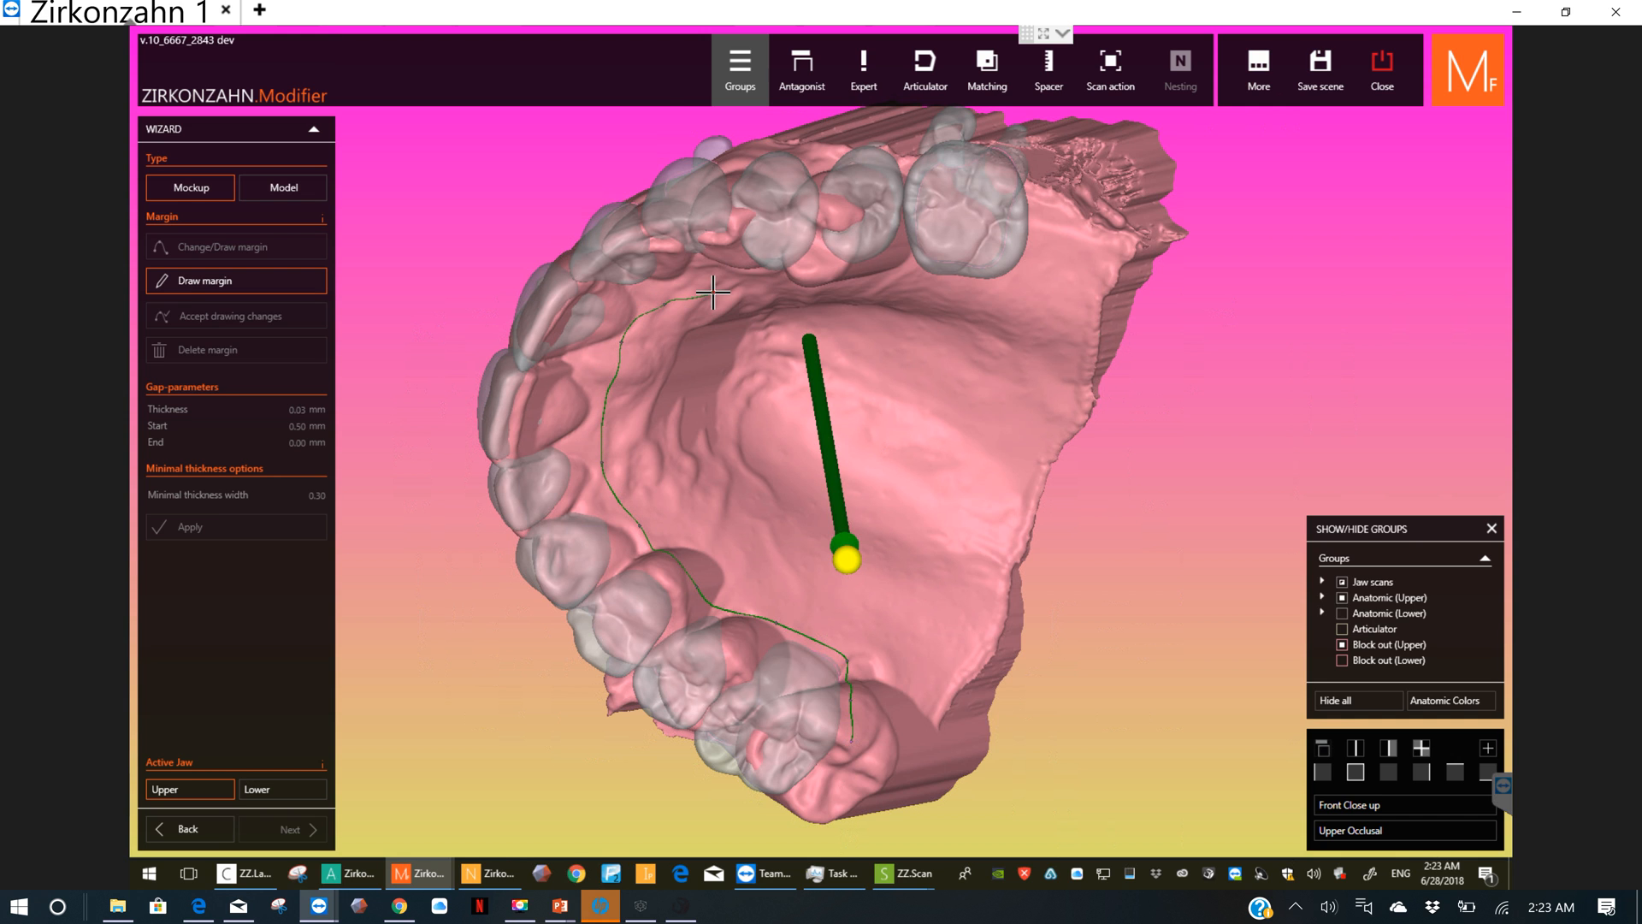
# Step: Extend the upper margin along the palate beside the left premolars to the last left molar
pyautogui.moveTo(718, 259); pyautogui.dragTo(838, 212, button='right')
pyautogui.moveTo(723, 213)
pyautogui.mouseDown()
pyautogui.moveTo(754, 194)
pyautogui.moveTo(872, 231)
pyautogui.moveTo(934, 230)
pyautogui.mouseUp()
pyautogui.moveTo(942, 232); pyautogui.dragTo(953, 272, button='middle')
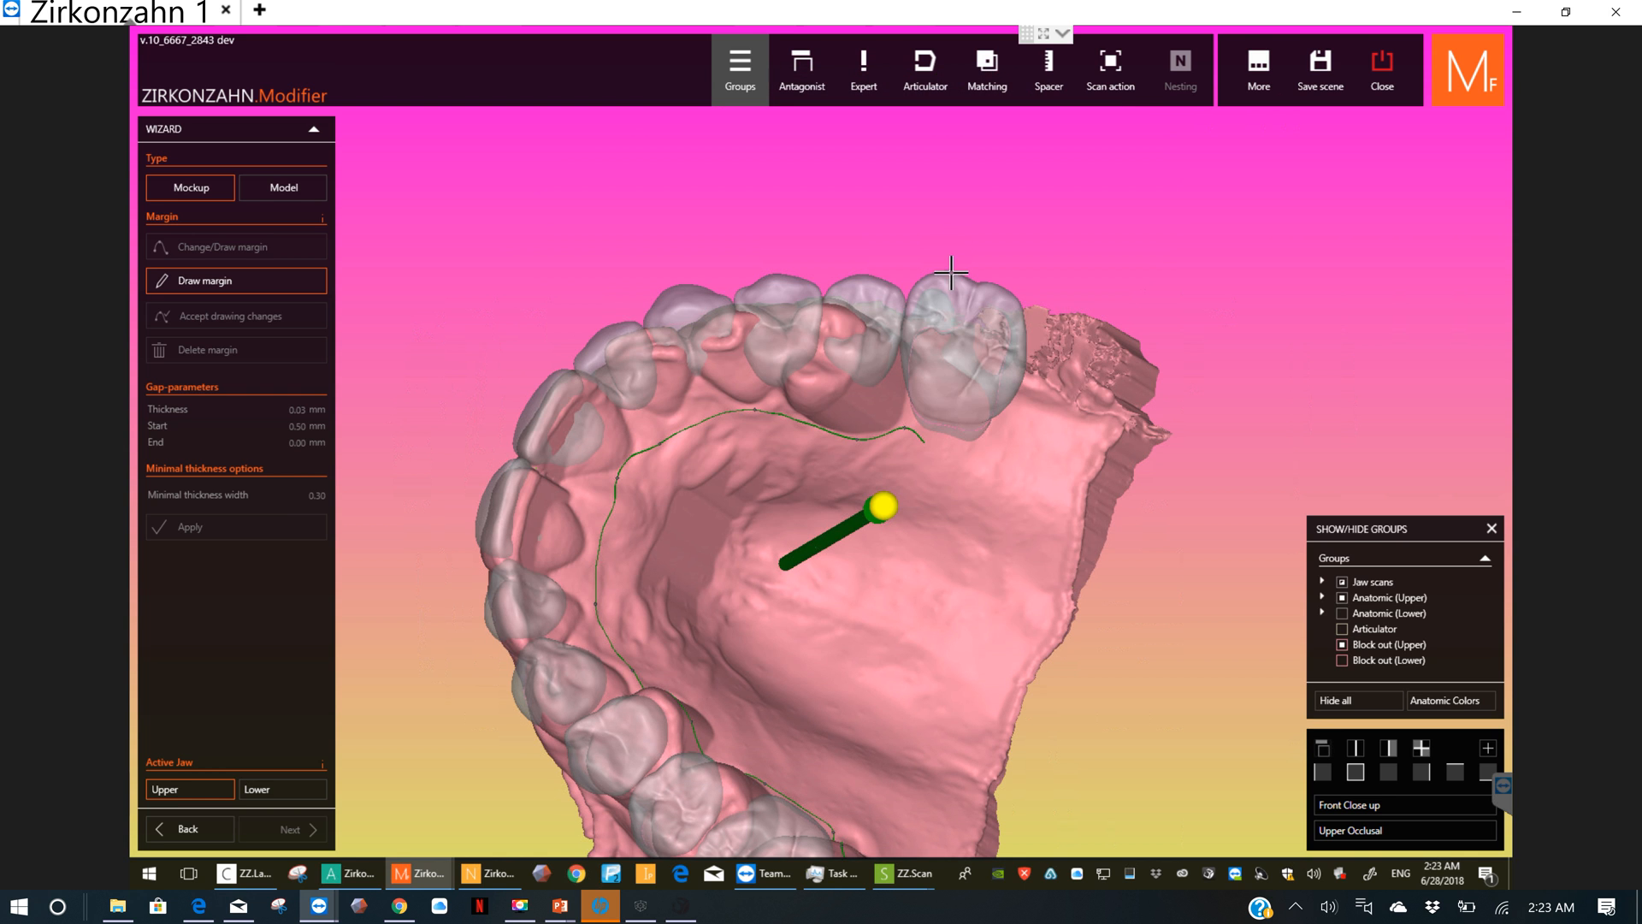
pyautogui.moveTo(954, 397); pyautogui.dragTo(962, 396)
pyautogui.moveTo(963, 418)
pyautogui.mouseDown(button='right')
pyautogui.moveTo(965, 458)
pyautogui.moveTo(958, 411)
pyautogui.mouseUp(button='right')
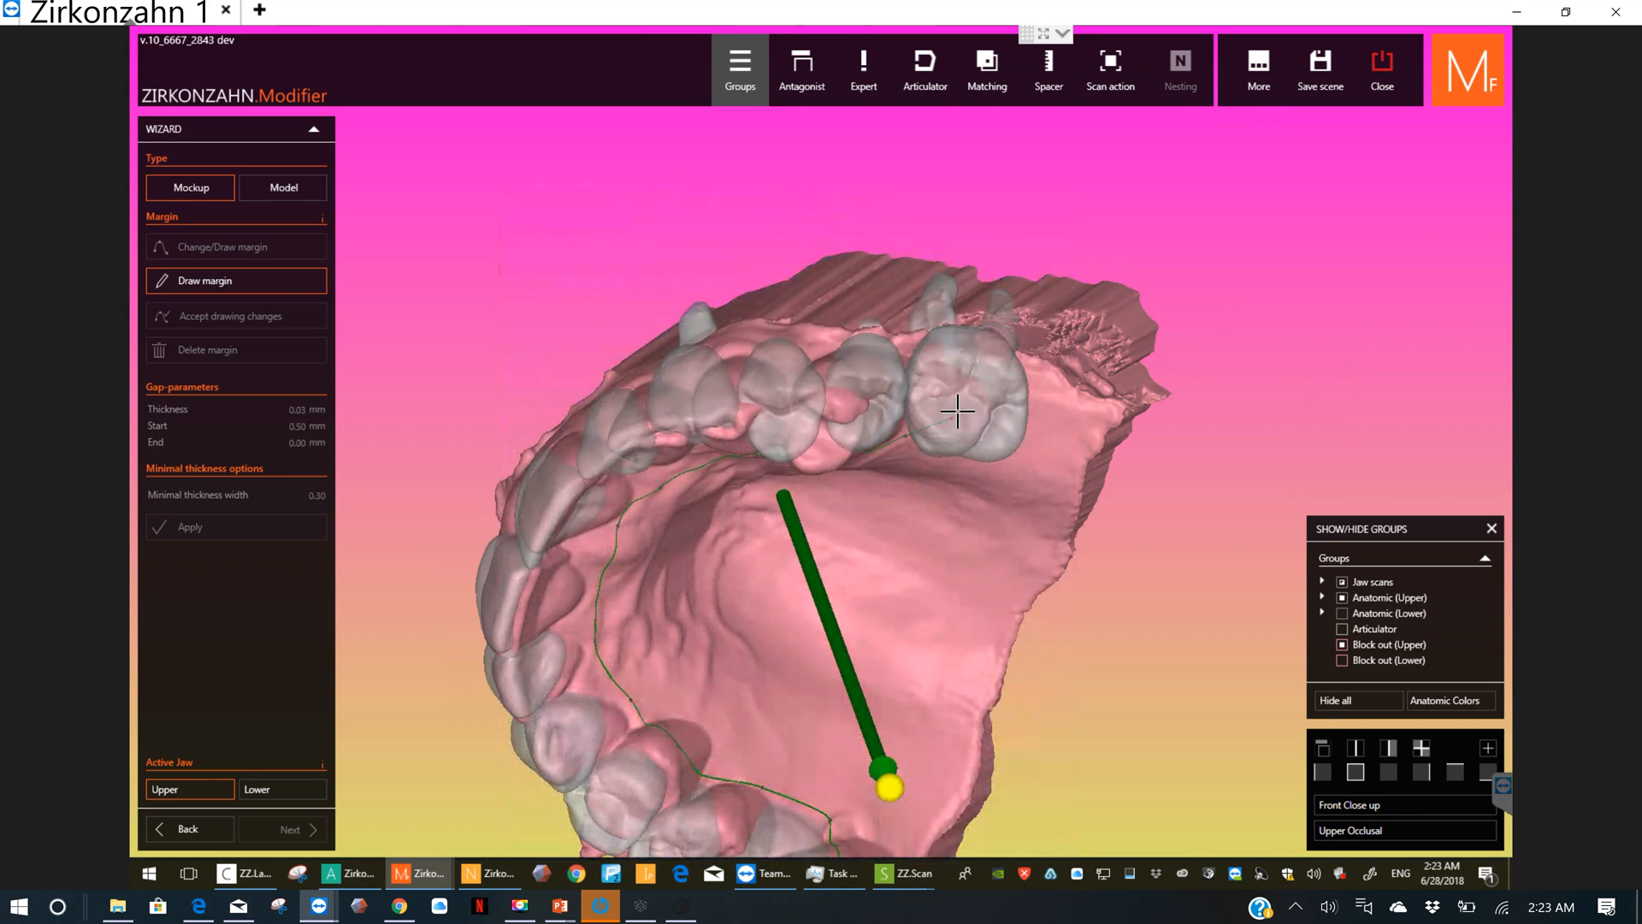
# Step: Lead the upper margin around the last left molar and forward onto the outer gum above the left premolars
pyautogui.click(959, 399)
pyautogui.click(907, 351)
pyautogui.click(845, 342)
pyautogui.scroll(2, 913, 368)
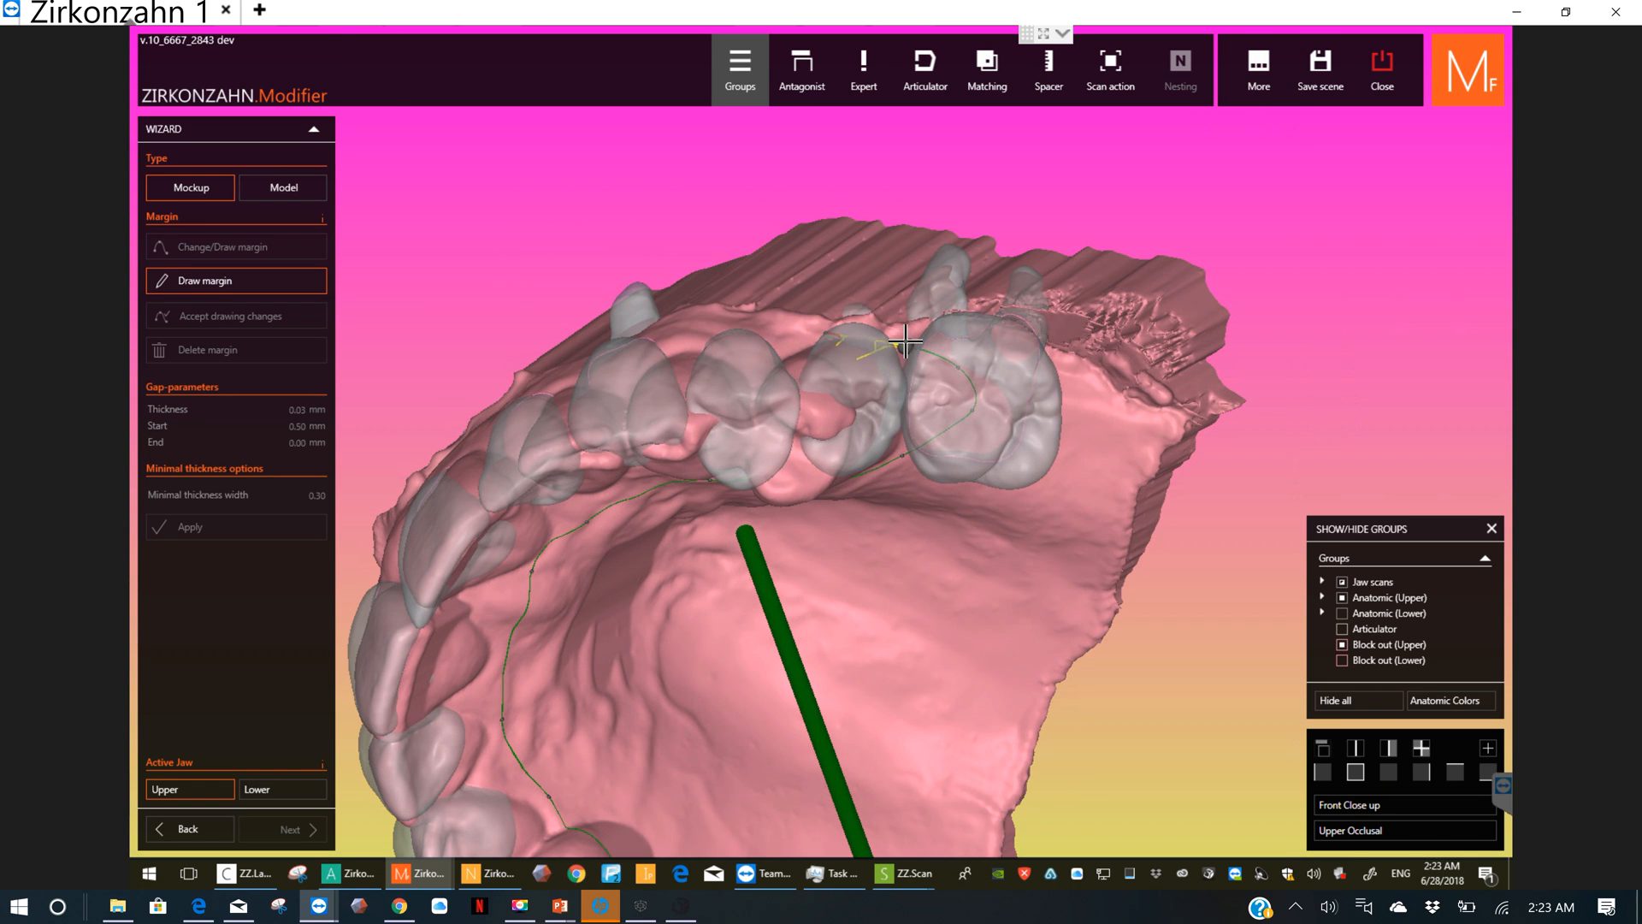
pyautogui.click(907, 345)
pyautogui.click(829, 329)
pyautogui.click(780, 331)
pyautogui.moveTo(756, 330); pyautogui.dragTo(784, 439, button='right')
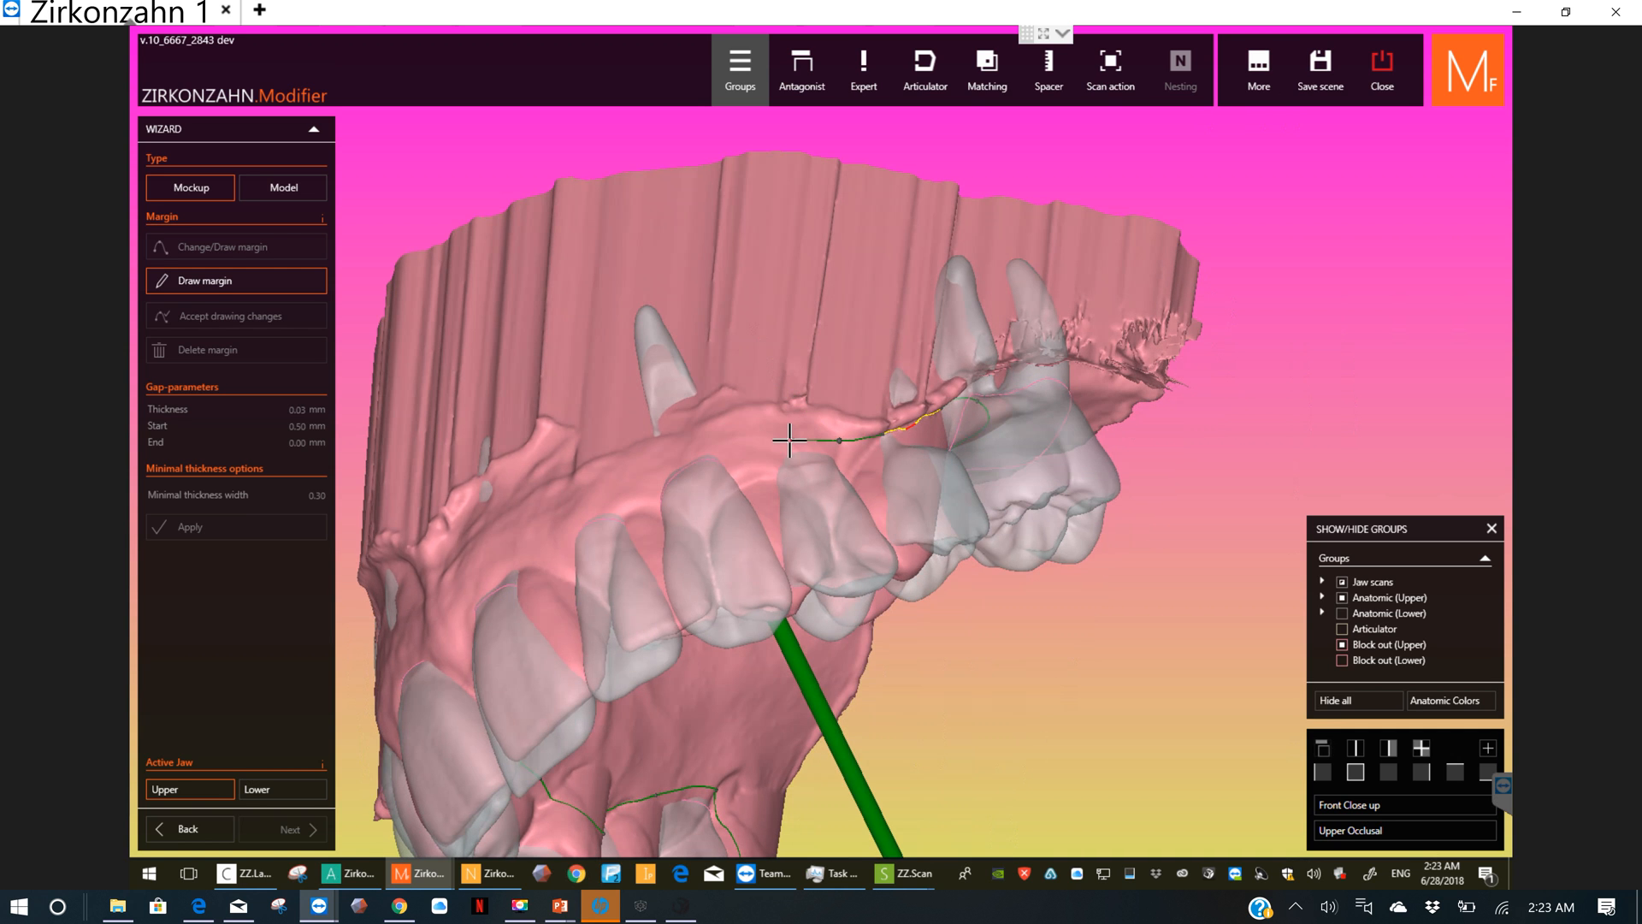
# Step: Continue the upper margin across the outer gum above the front teeth
pyautogui.click(715, 439)
pyautogui.click(601, 485)
pyautogui.moveTo(648, 515); pyautogui.dragTo(869, 531, button='right')
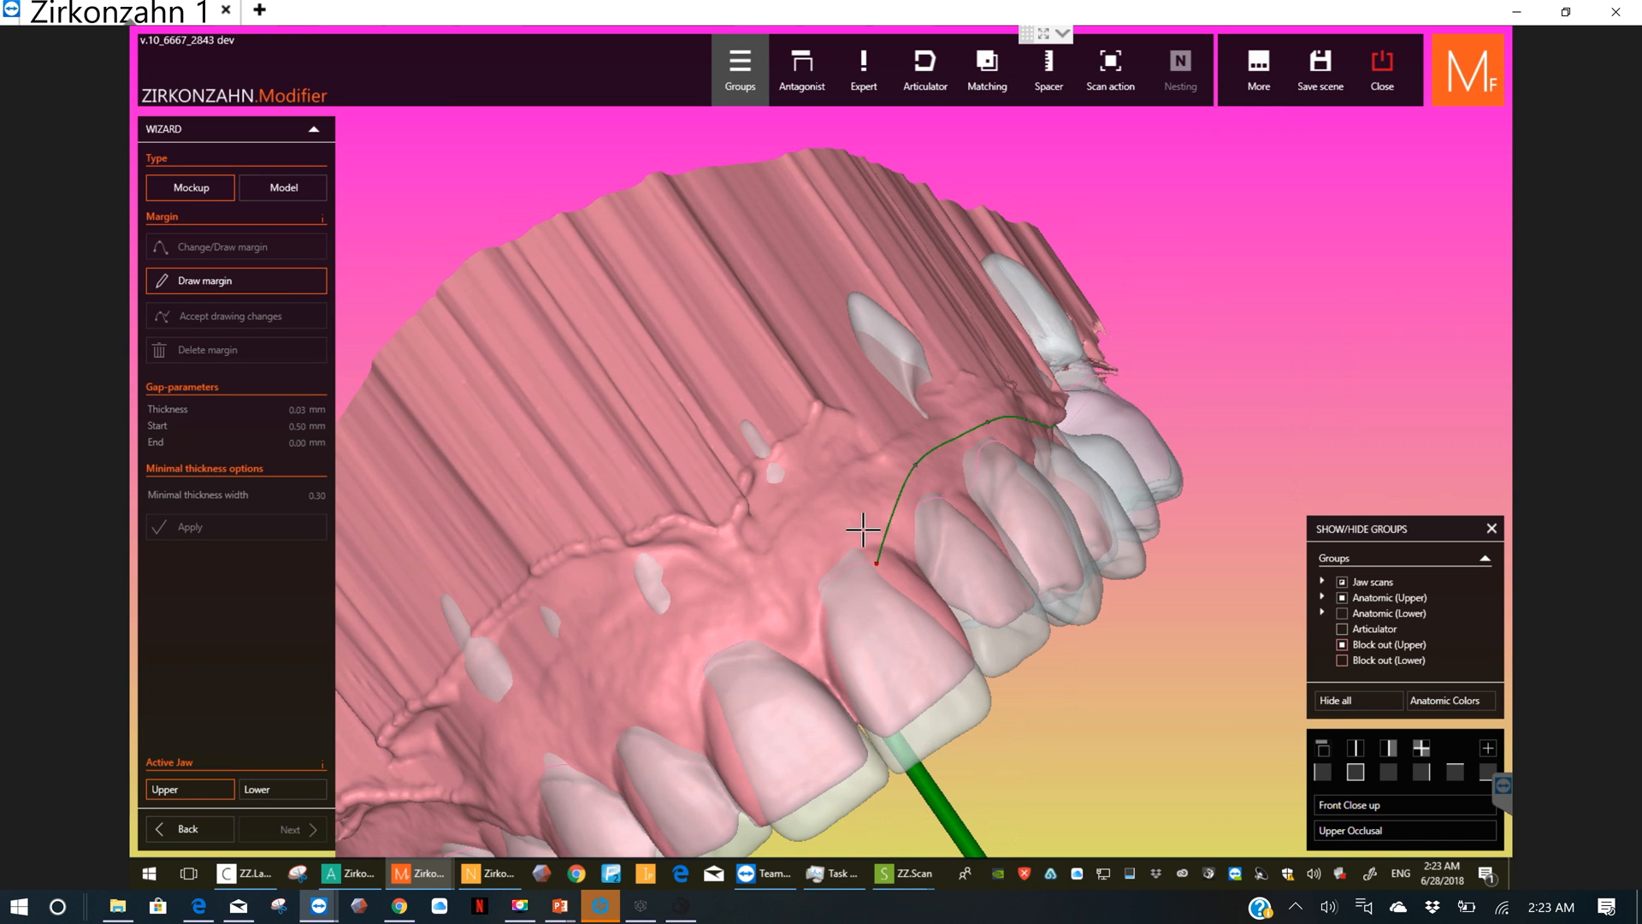
pyautogui.click(837, 528)
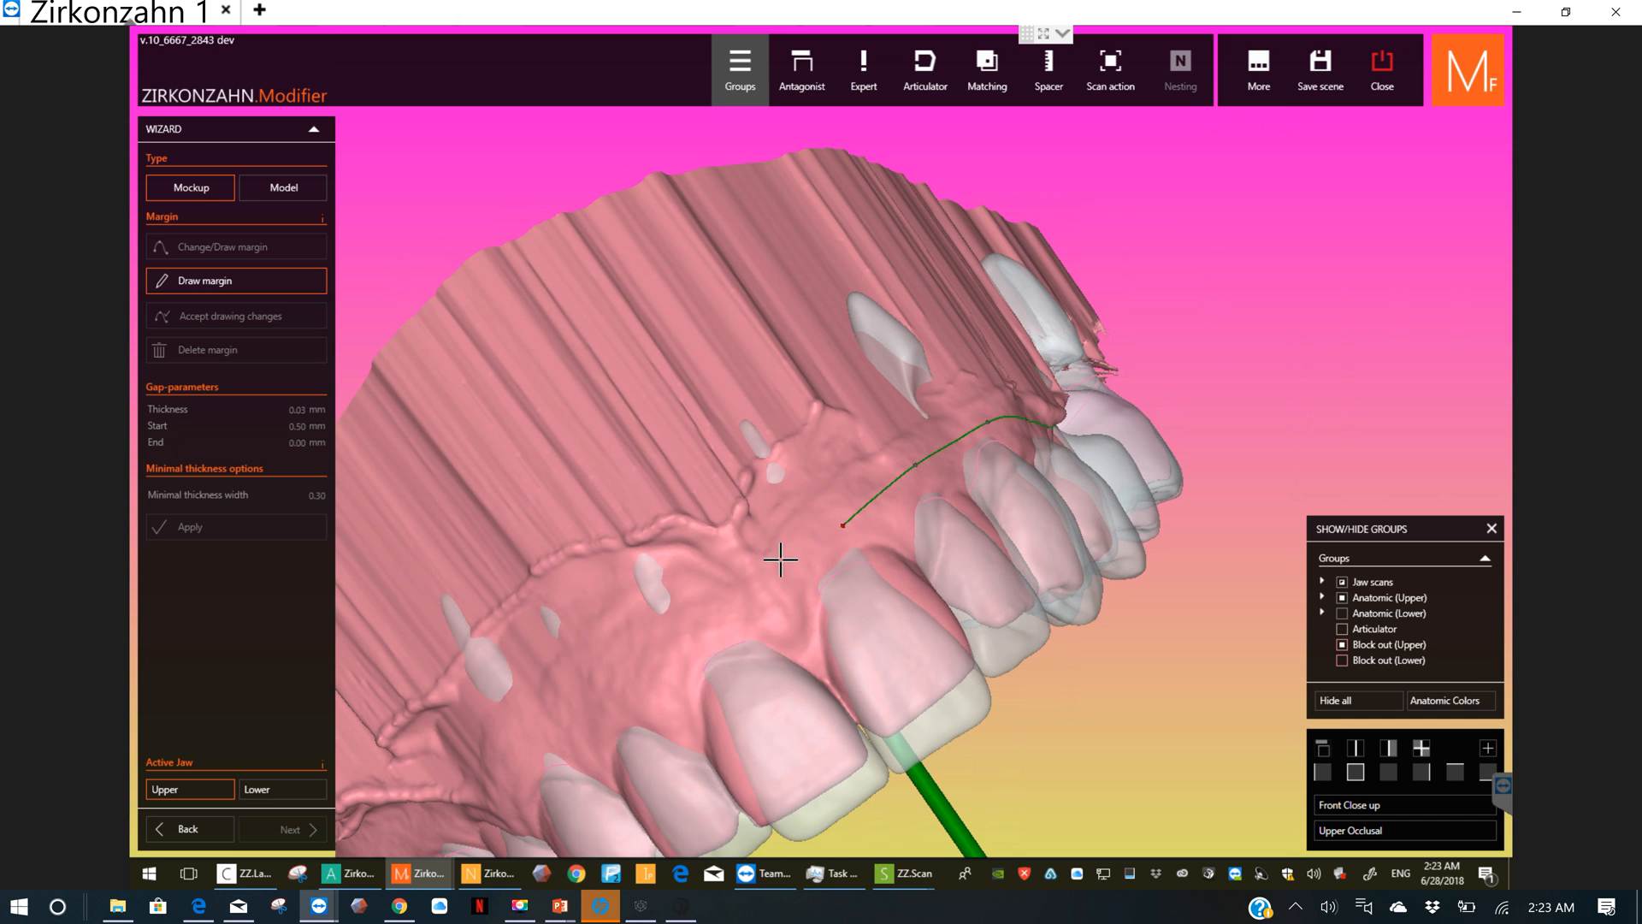
pyautogui.click(740, 604)
pyautogui.click(663, 661)
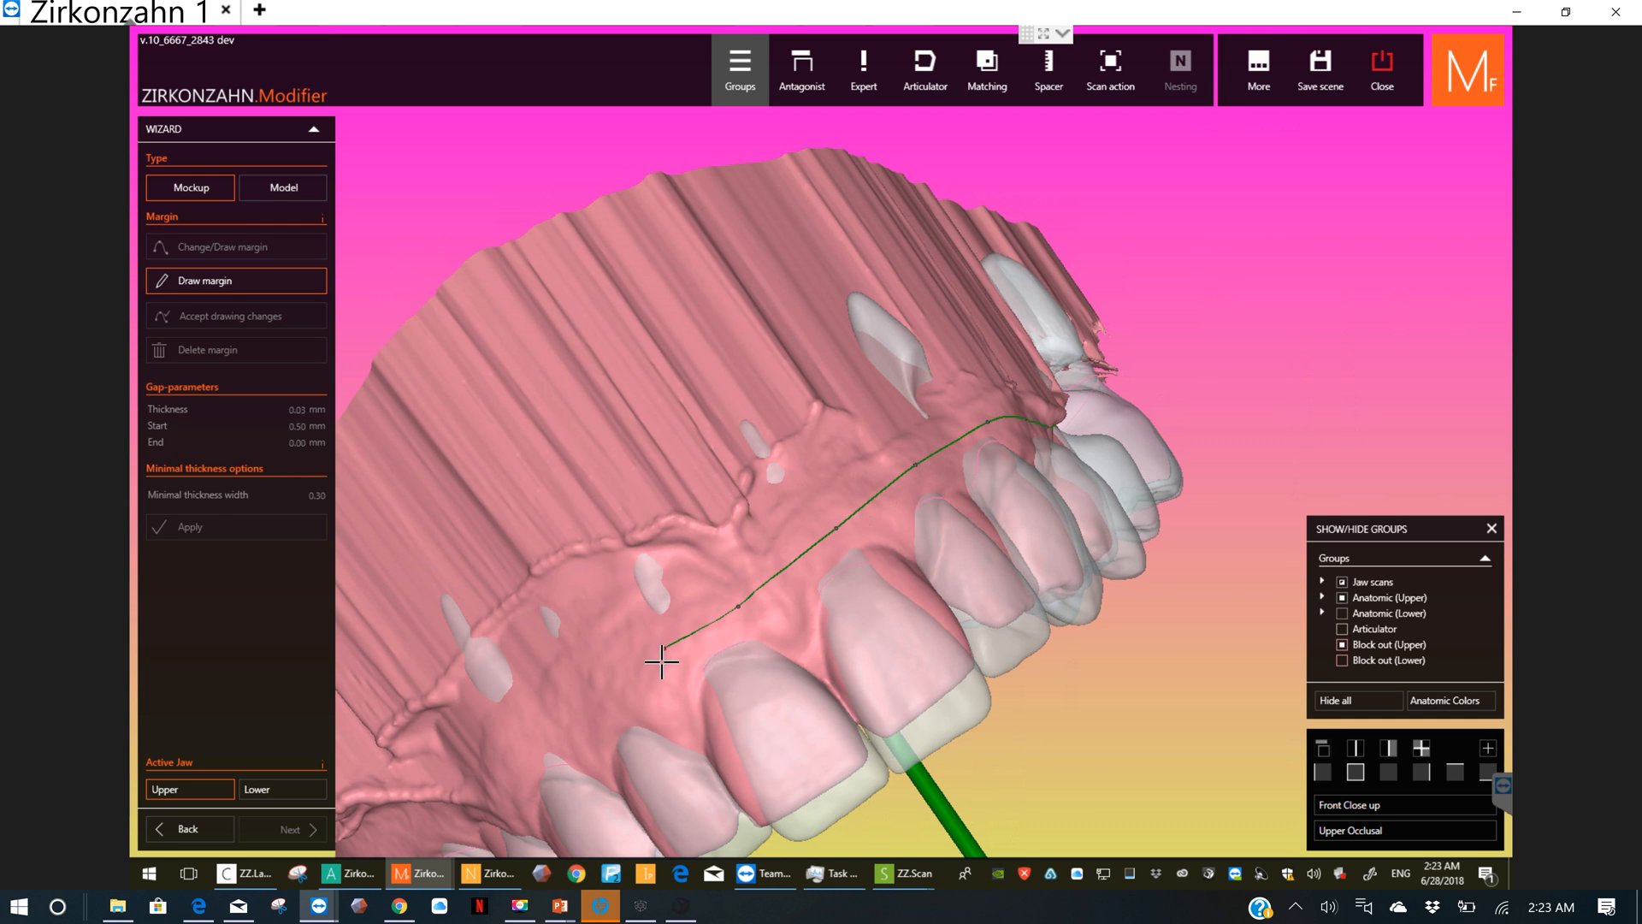
pyautogui.moveTo(713, 650); pyautogui.dragTo(1000, 678, button='right')
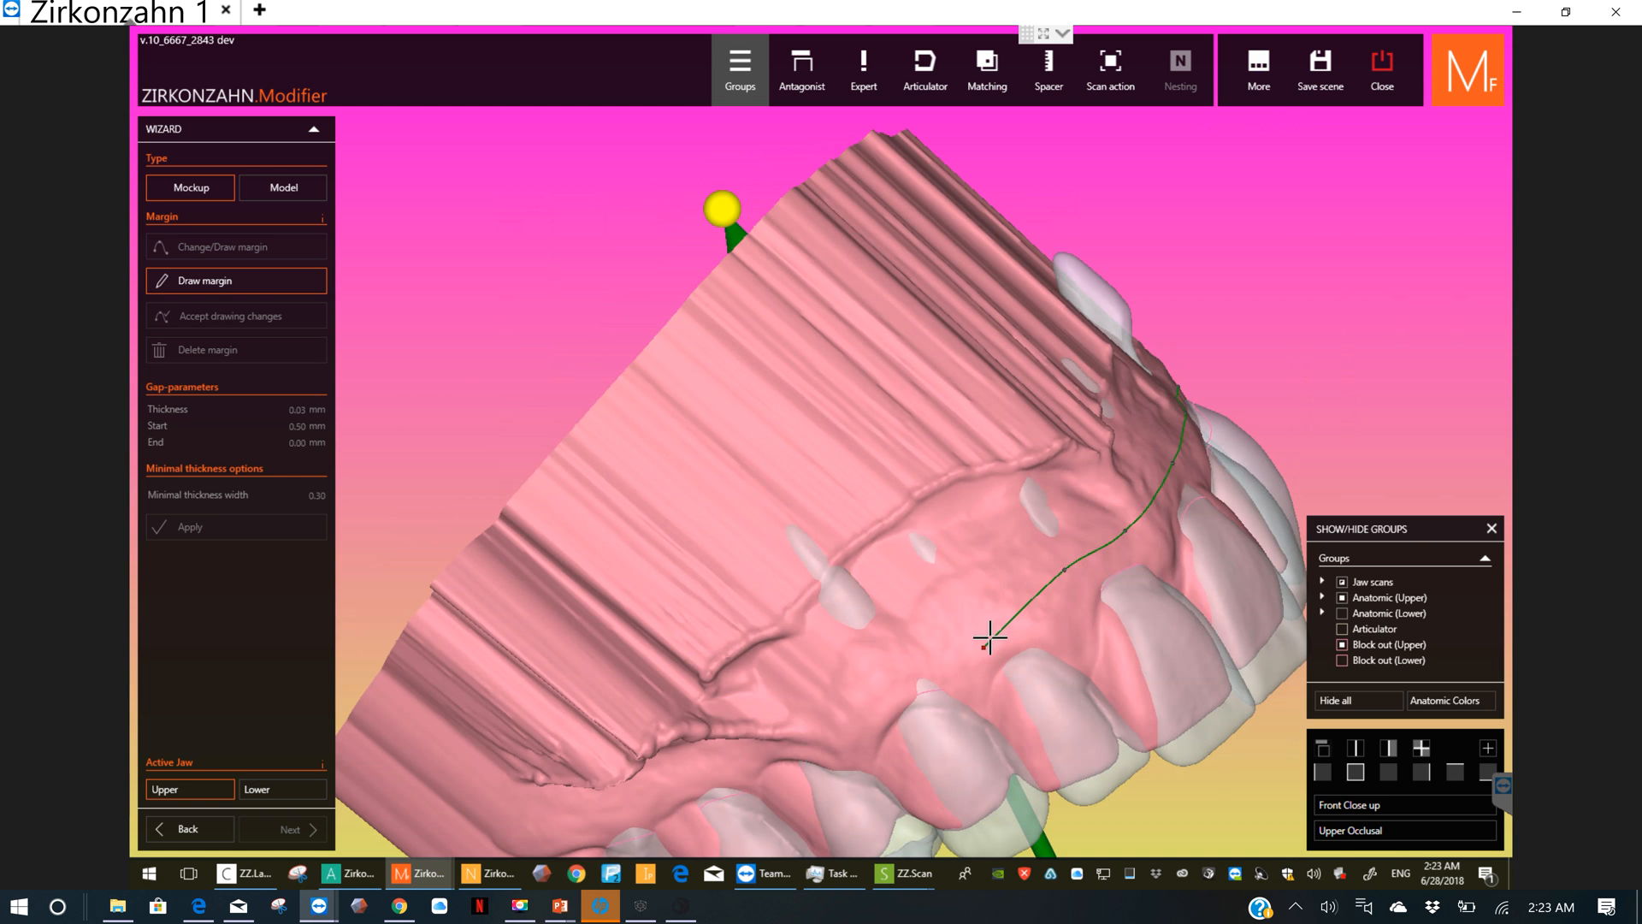
# Step: Extend the upper margin along the outer gum above the right canine, premolars and molars
pyautogui.click(859, 686)
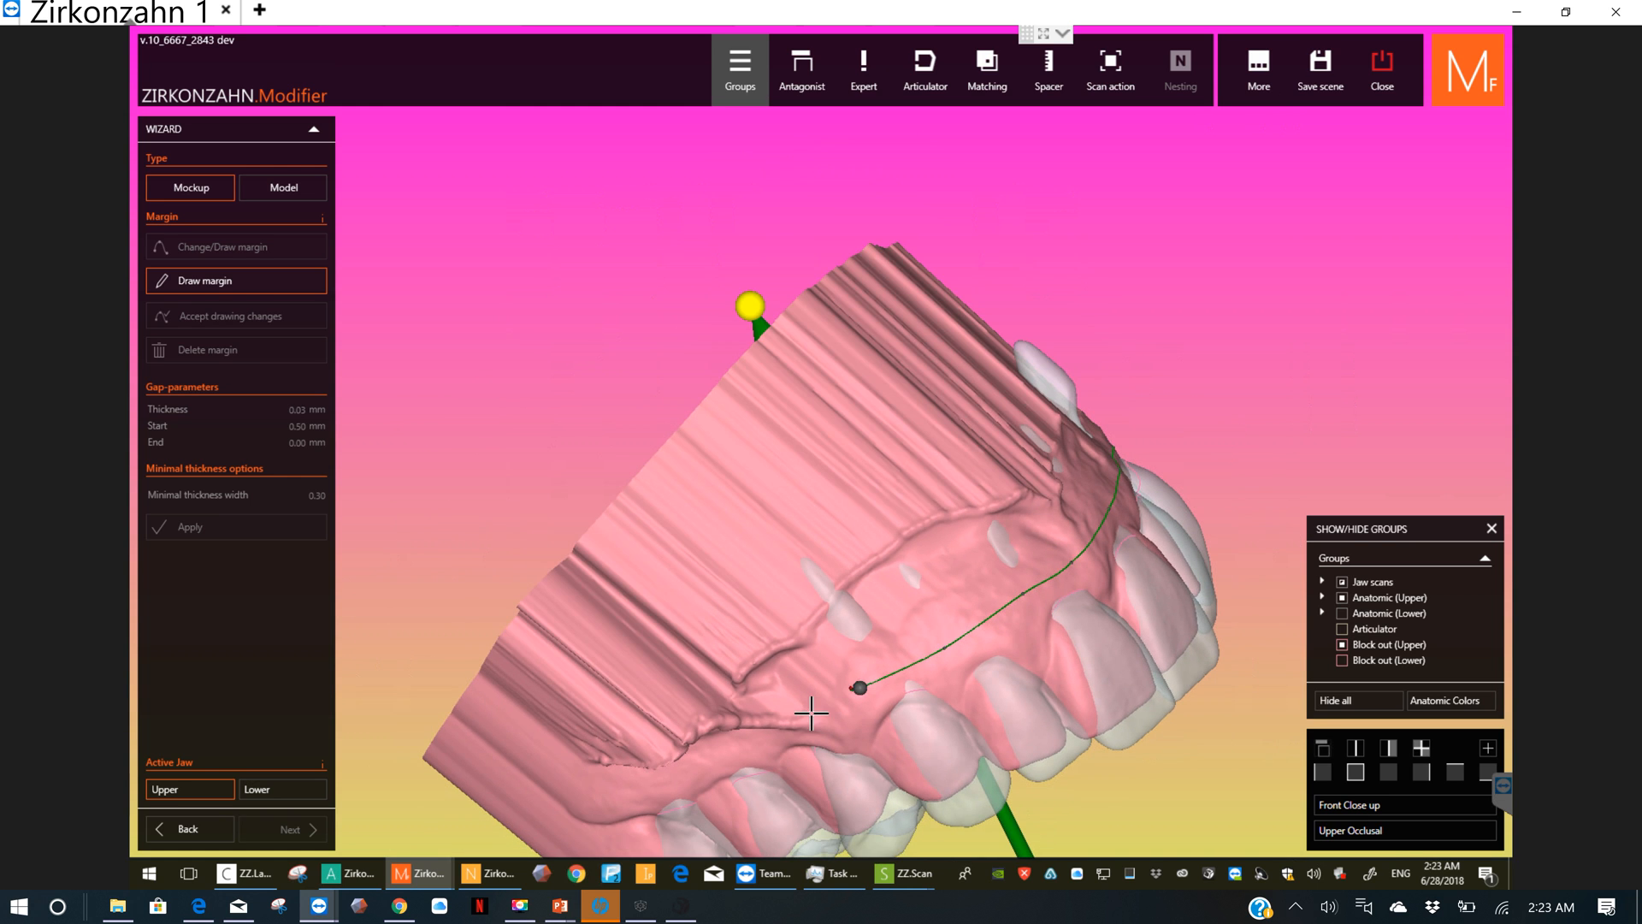
pyautogui.click(785, 733)
pyautogui.click(726, 758)
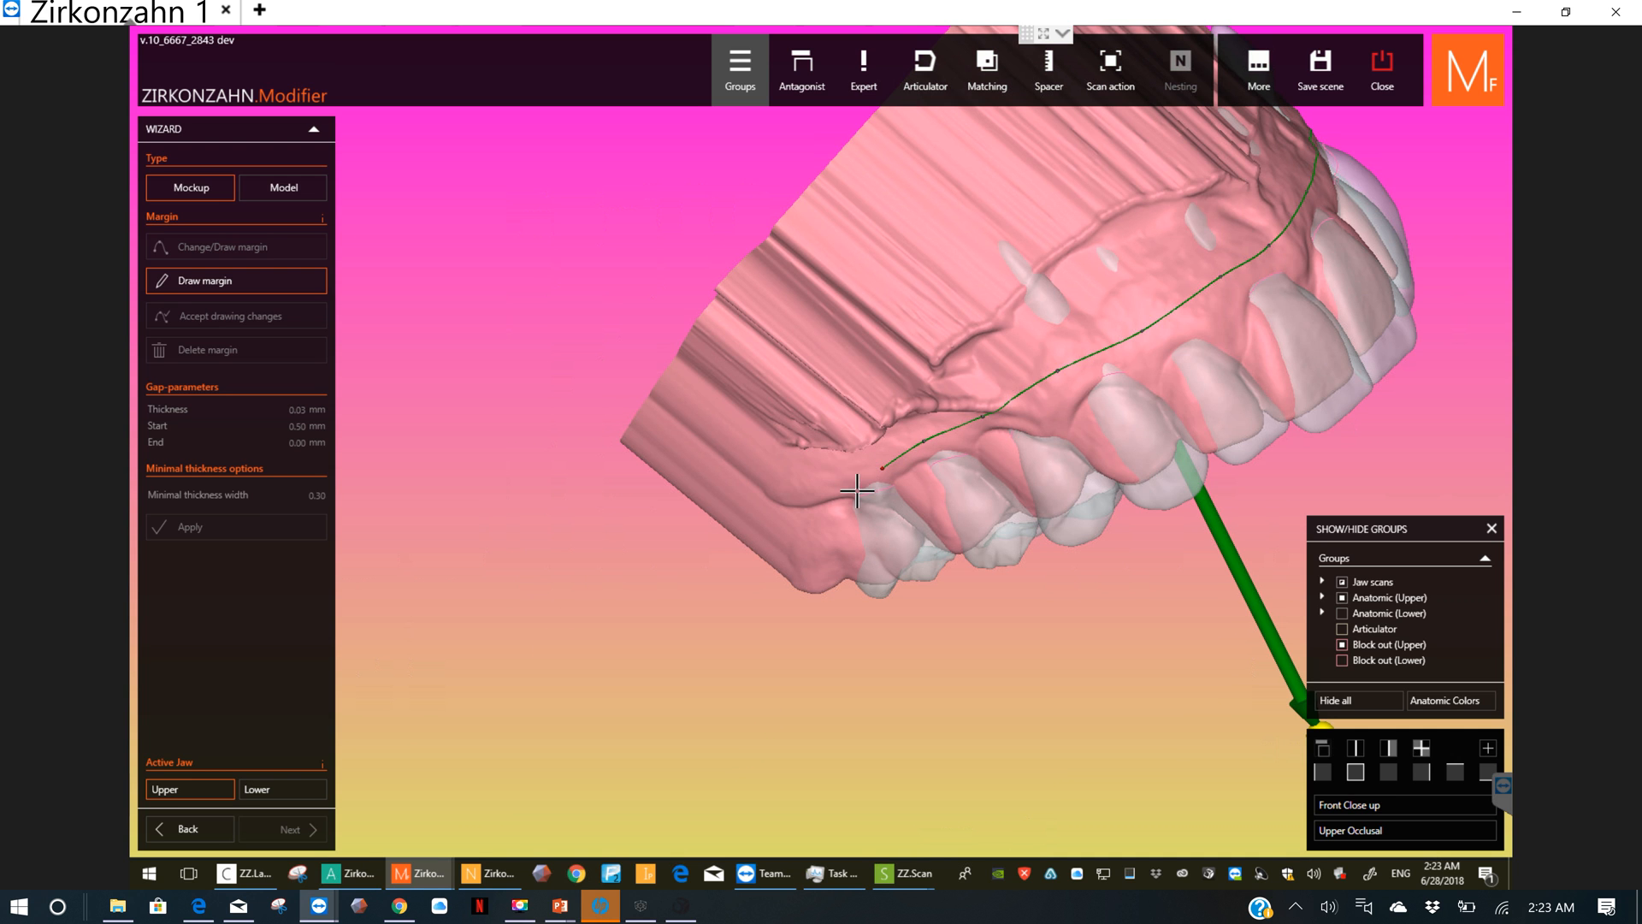
# Step: Guide the upper margin around the back of the last right molar and close the loop at its starting point
pyautogui.click(854, 492)
pyautogui.click(838, 524)
pyautogui.click(841, 553)
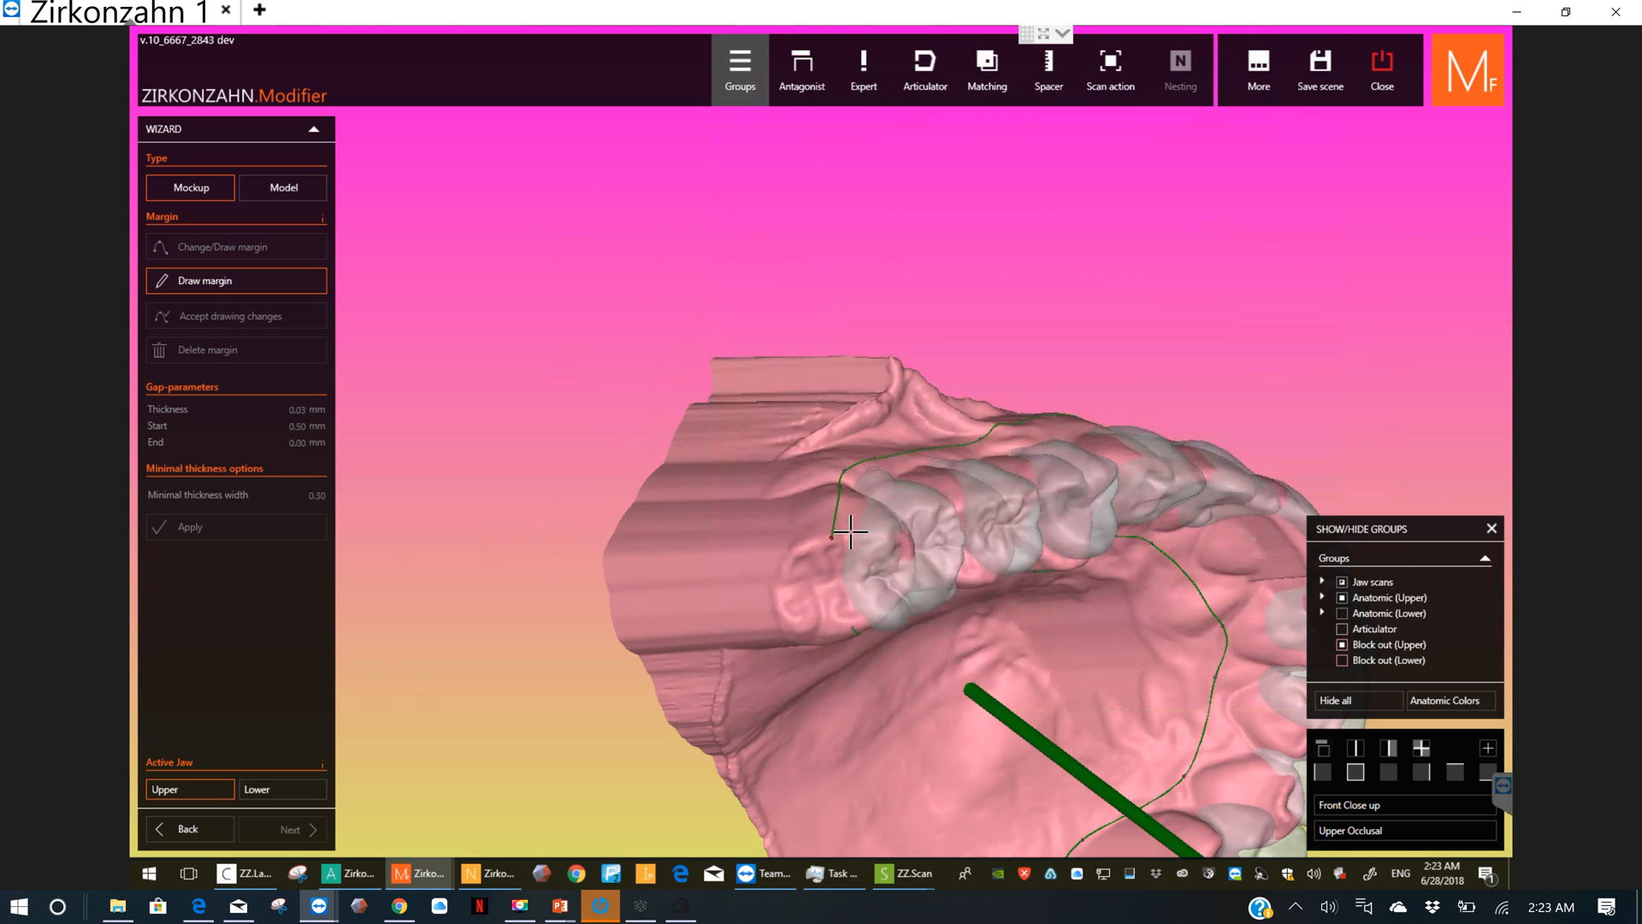
pyautogui.click(834, 592)
pyautogui.moveTo(829, 607); pyautogui.dragTo(833, 569, button='right')
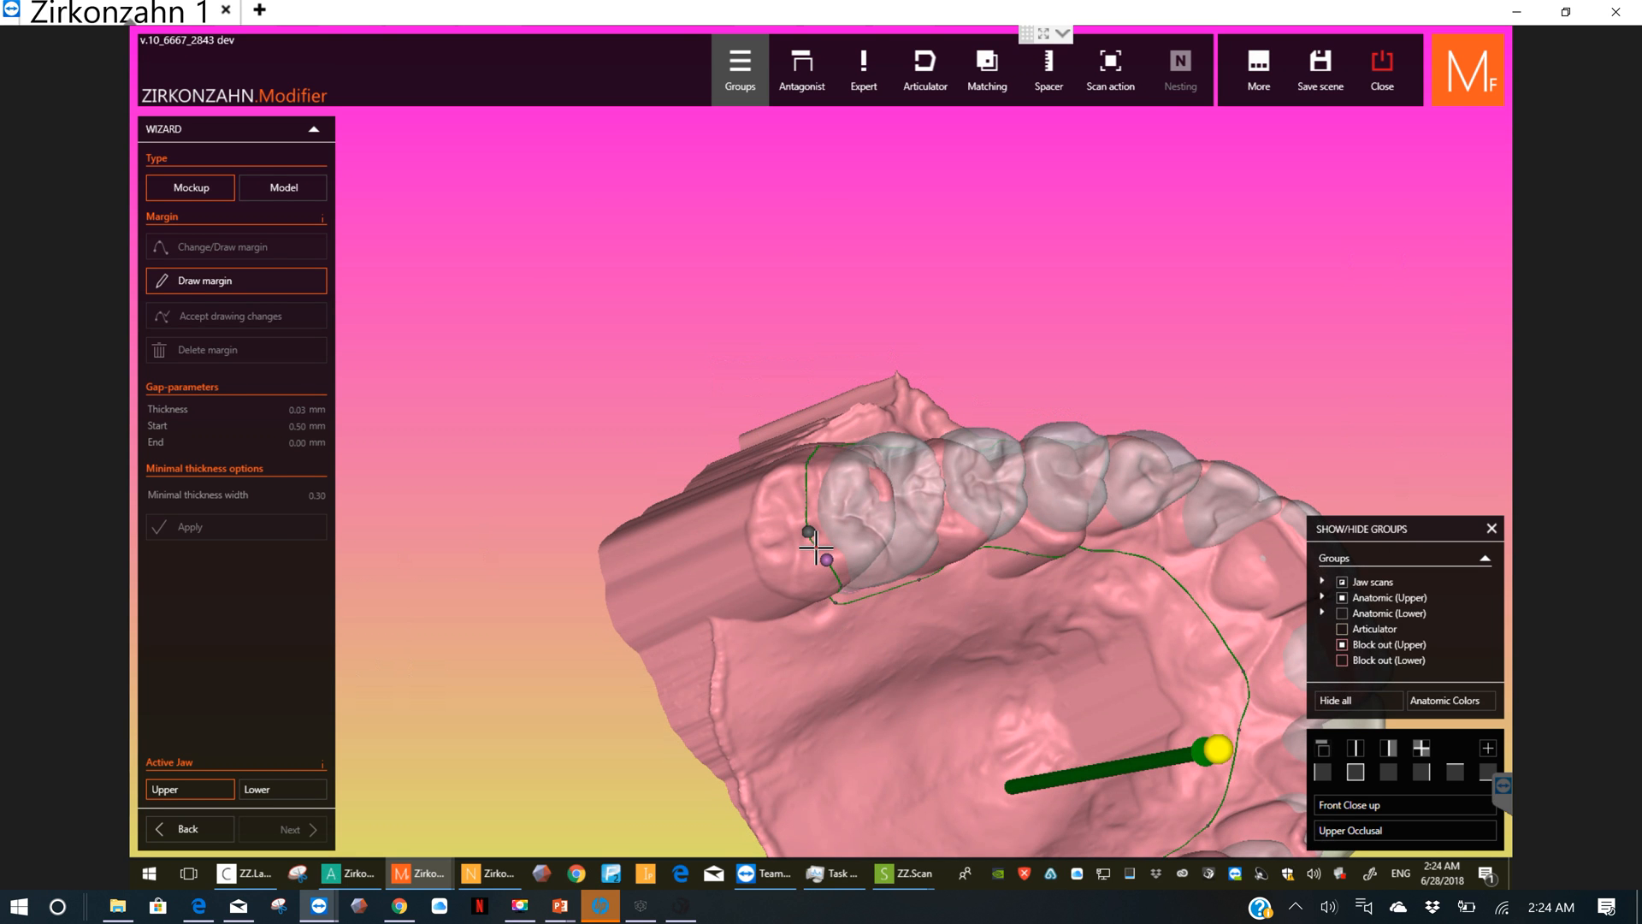
pyautogui.doubleClick(816, 547)
pyautogui.scroll(-3, 993, 659)
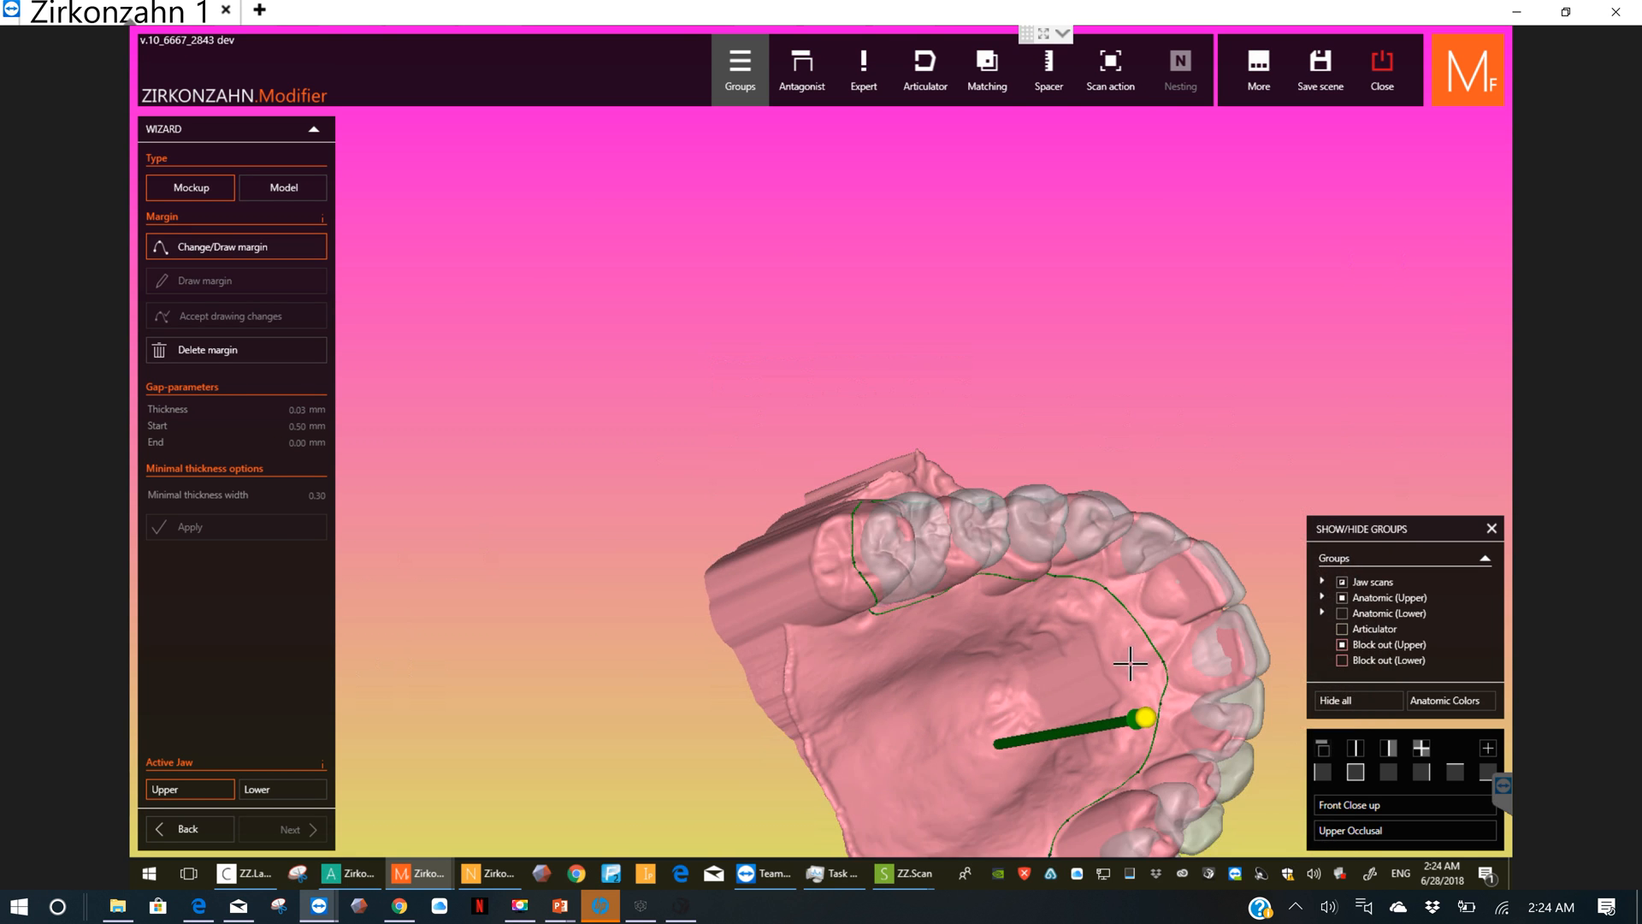
# Step: Add a margin point on the broken yellow section of the outer gum near the left molar, and accept the drawing changes
pyautogui.moveTo(1050, 643); pyautogui.dragTo(880, 758, button='right')
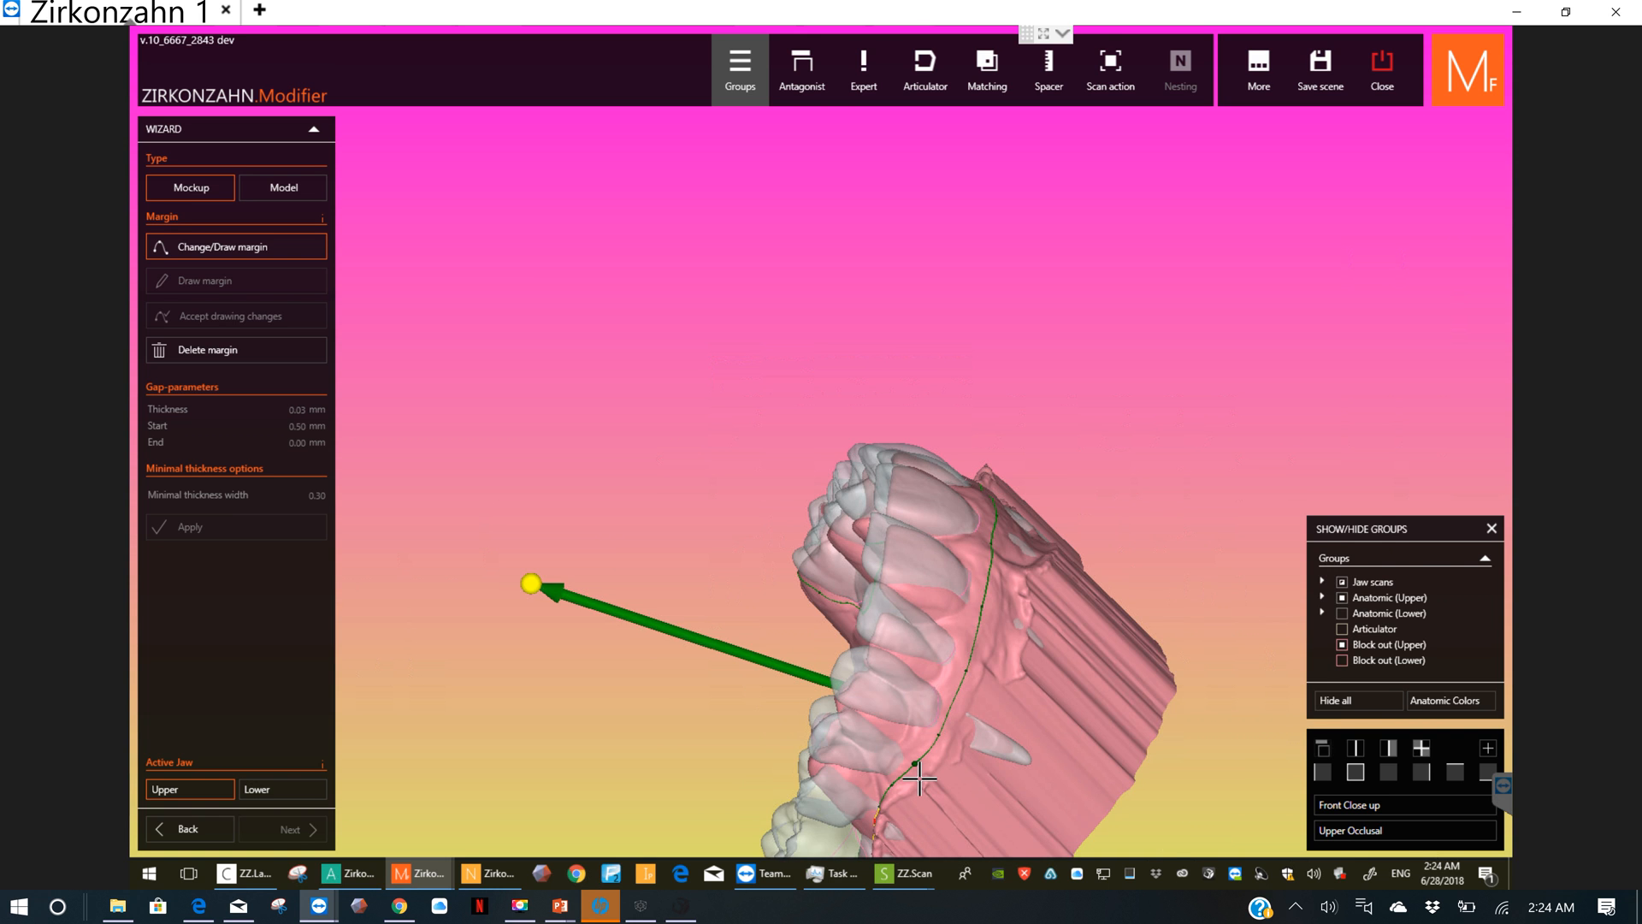
pyautogui.scroll(3, 912, 774)
pyautogui.middleClick(911, 774)
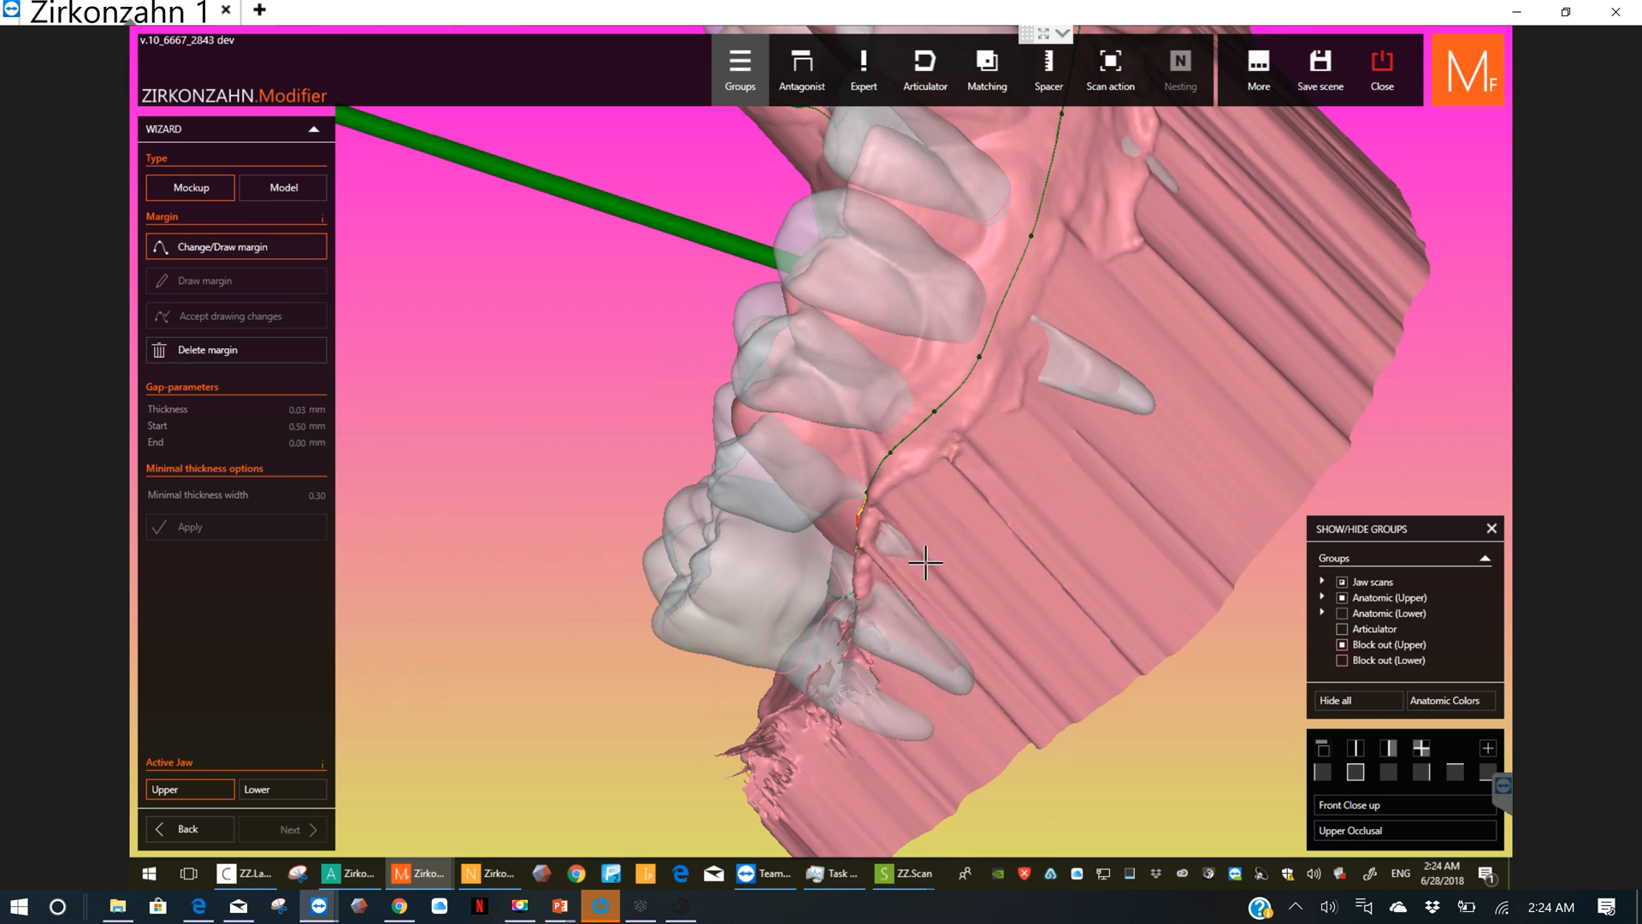
pyautogui.moveTo(950, 566); pyautogui.dragTo(842, 539, button='right')
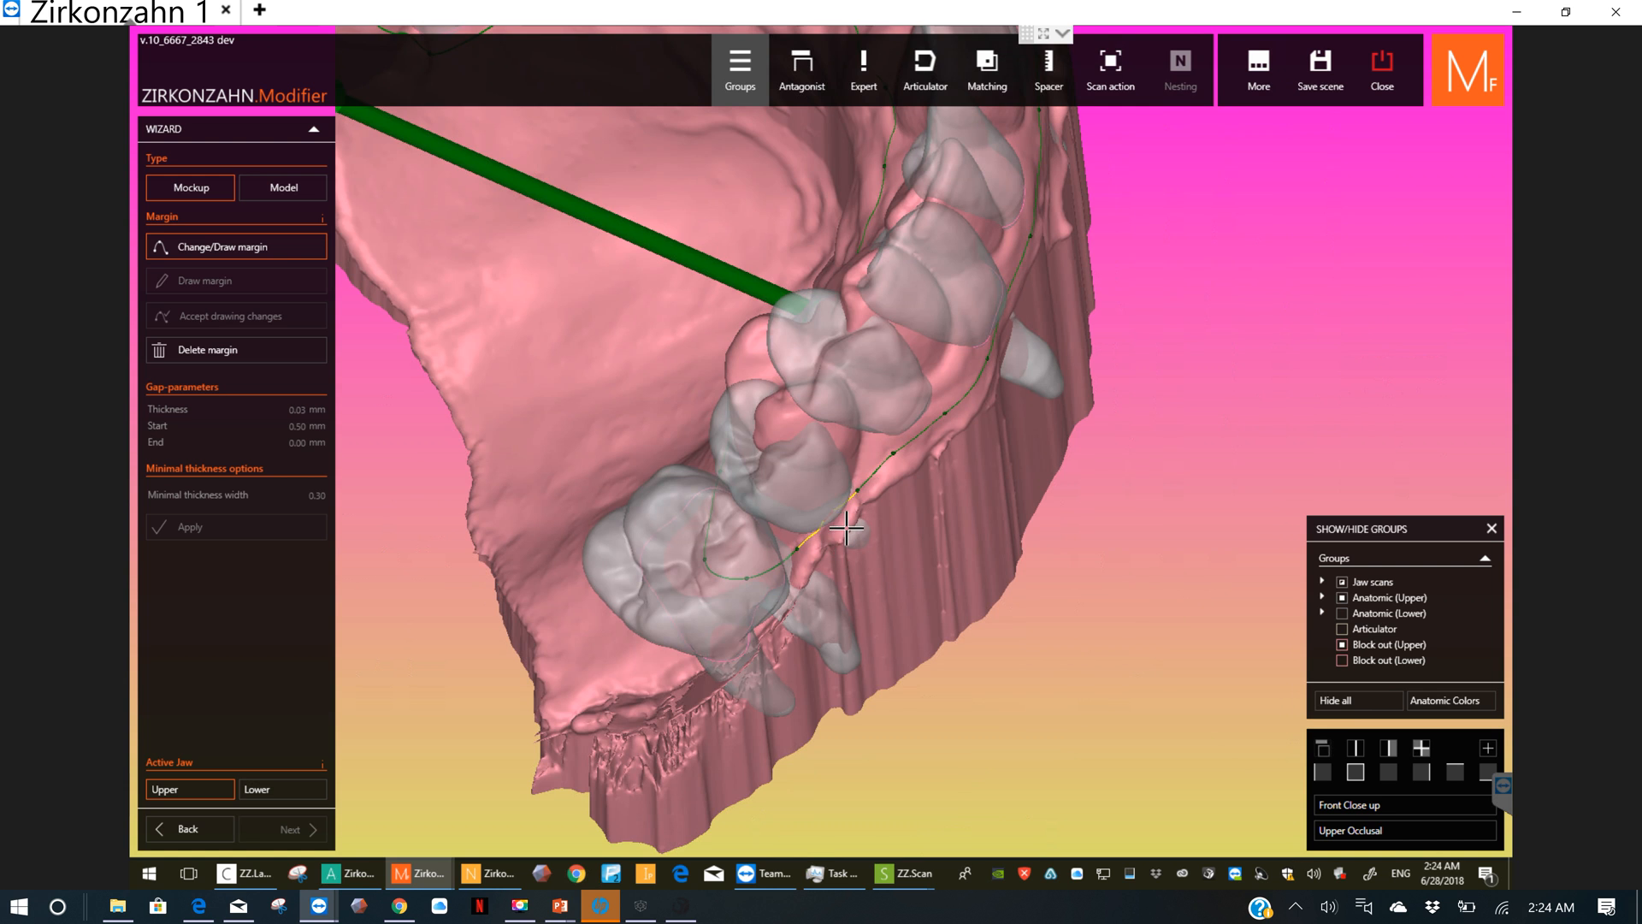
pyautogui.scroll(2, 823, 541)
pyautogui.scroll(3, 821, 539)
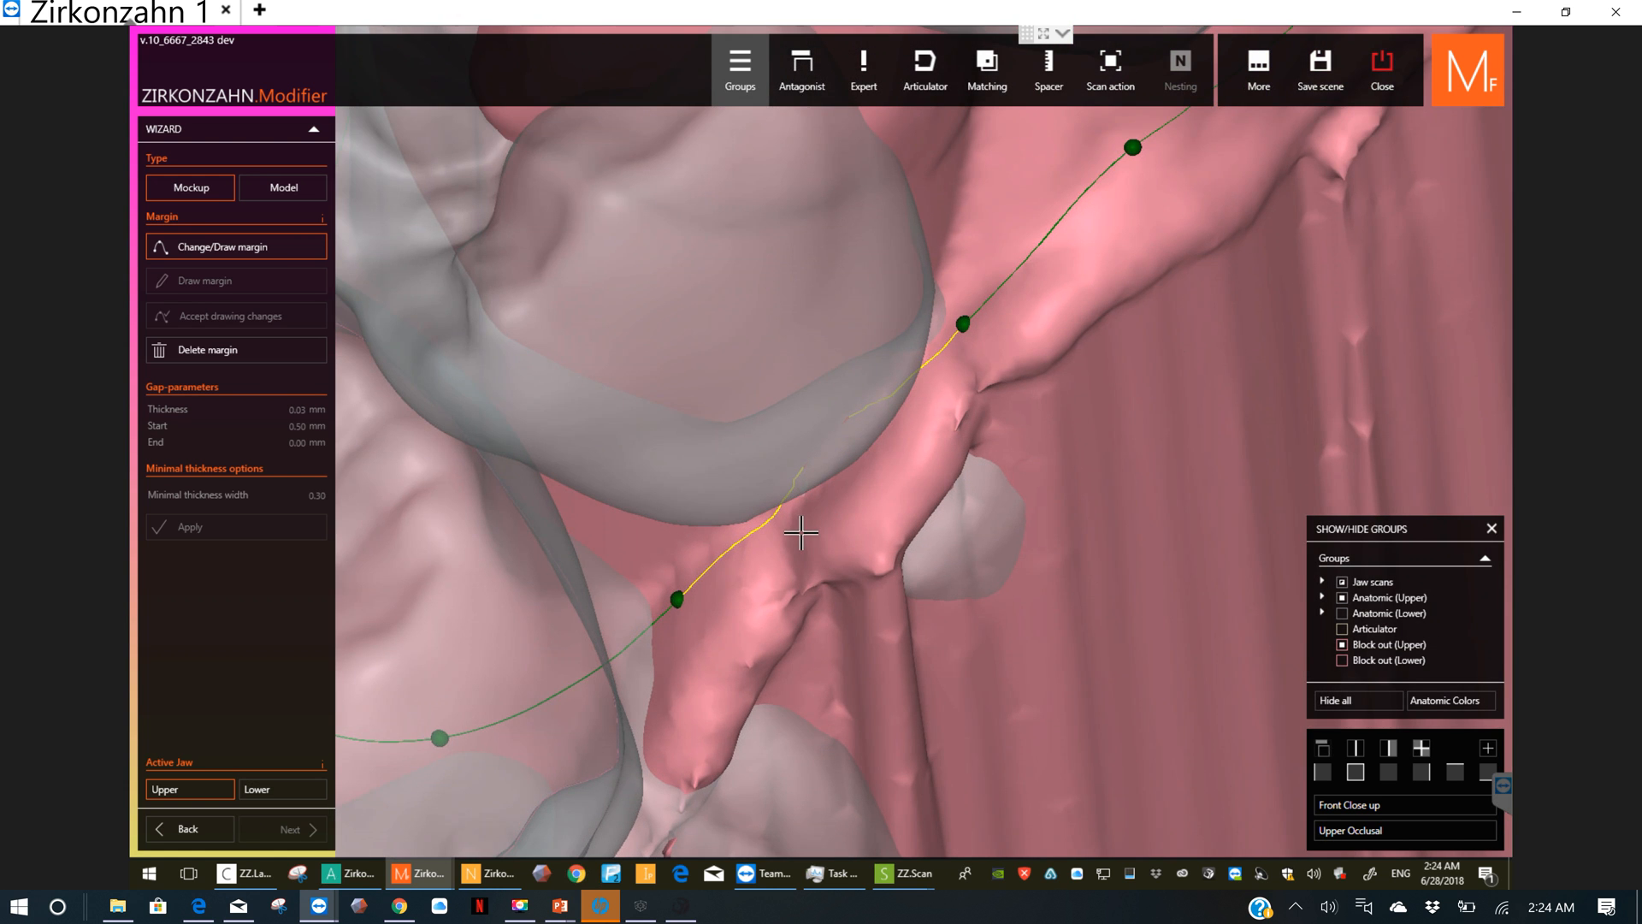
pyautogui.moveTo(803, 510); pyautogui.dragTo(803, 480, button='right')
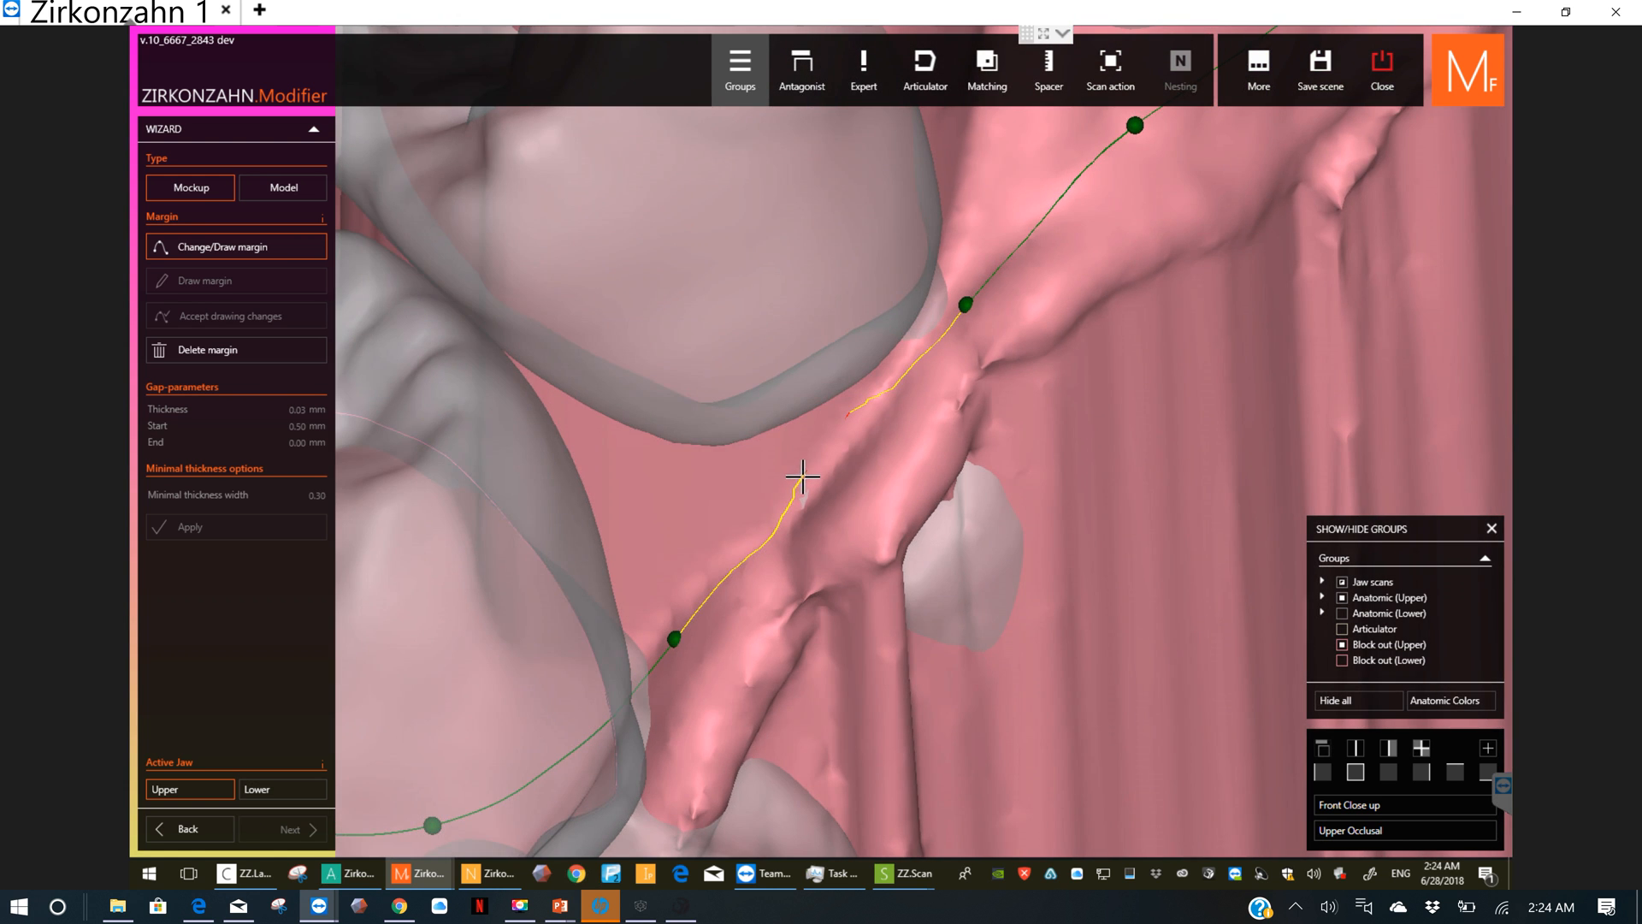
pyautogui.click(815, 474)
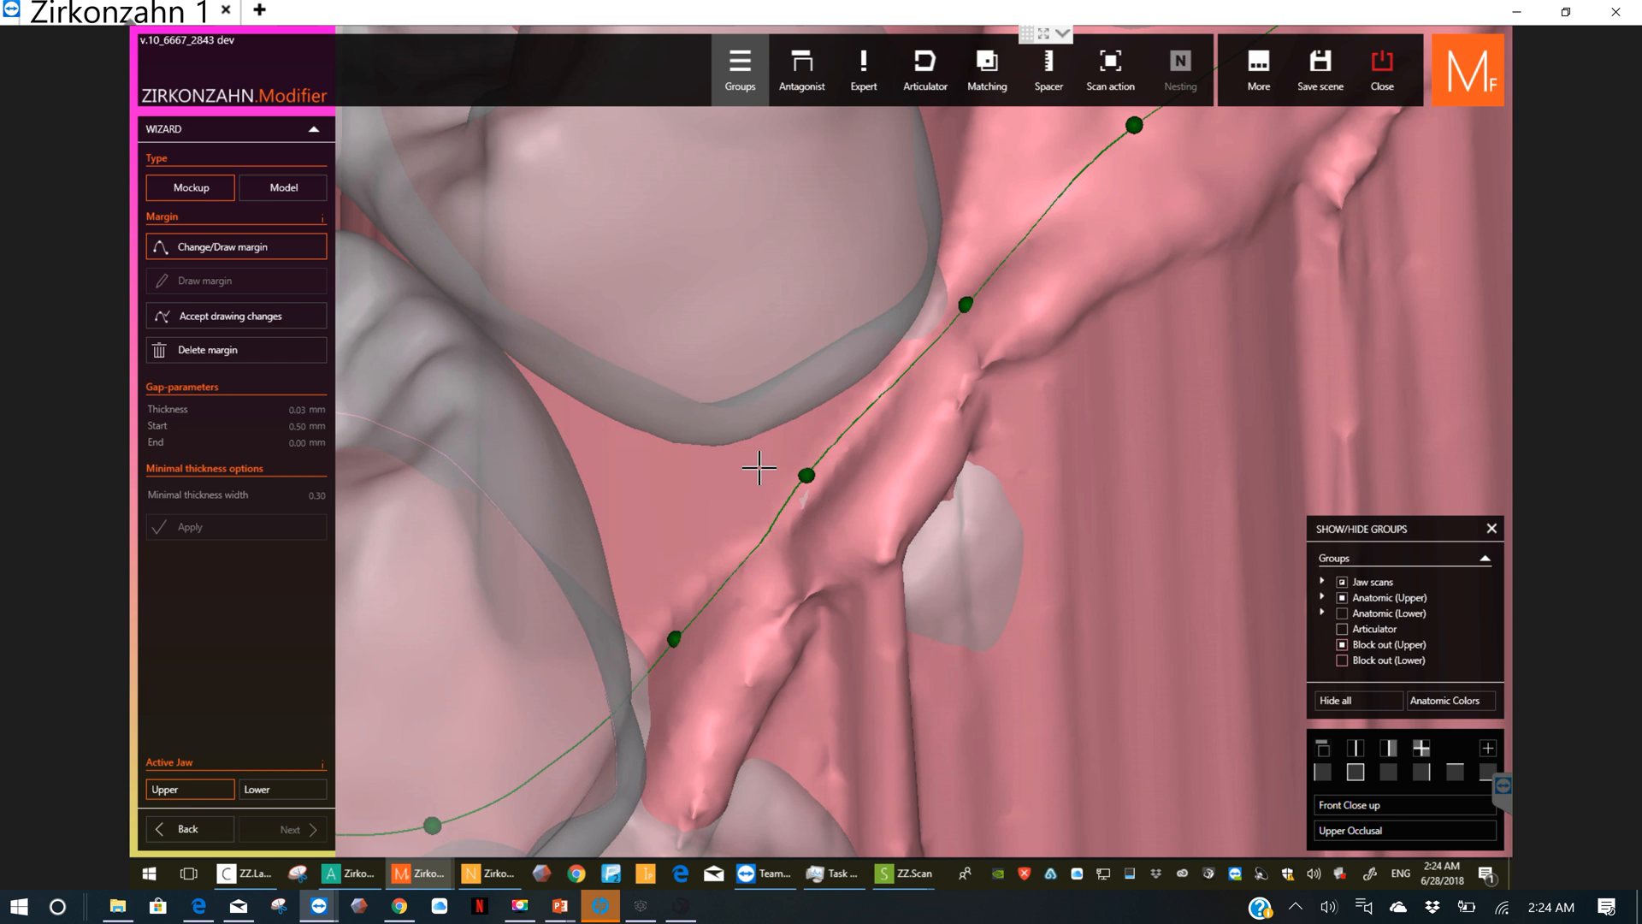
pyautogui.click(273, 315)
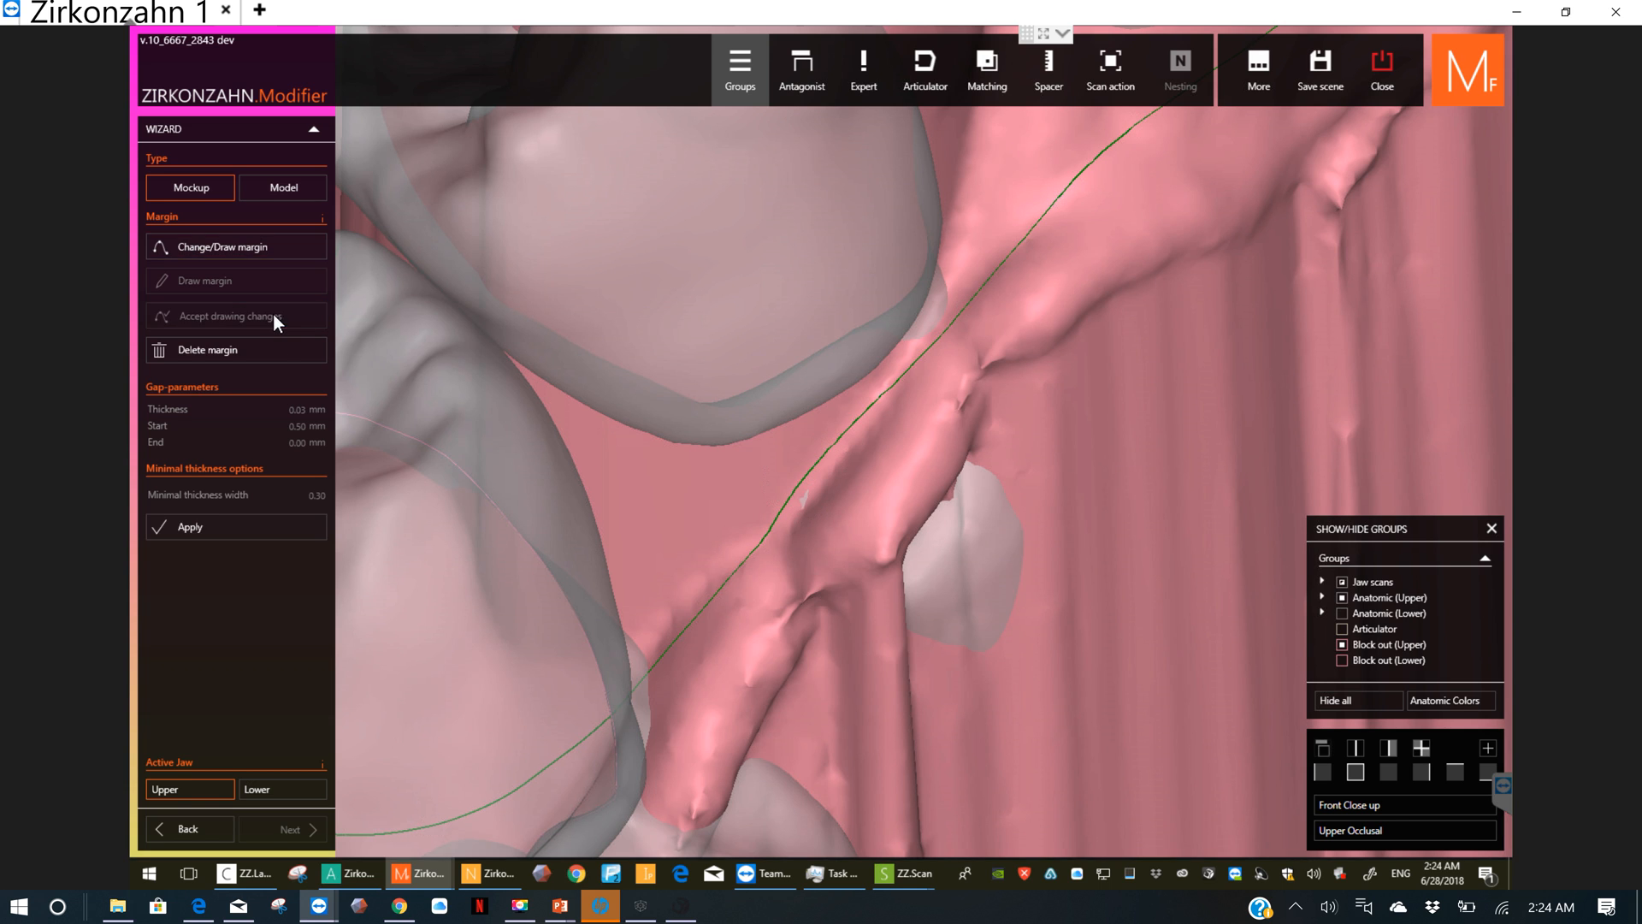
# Step: Apply the mockup calculation with the upper margin and show the upper jaw from the front
pyautogui.click(224, 527)
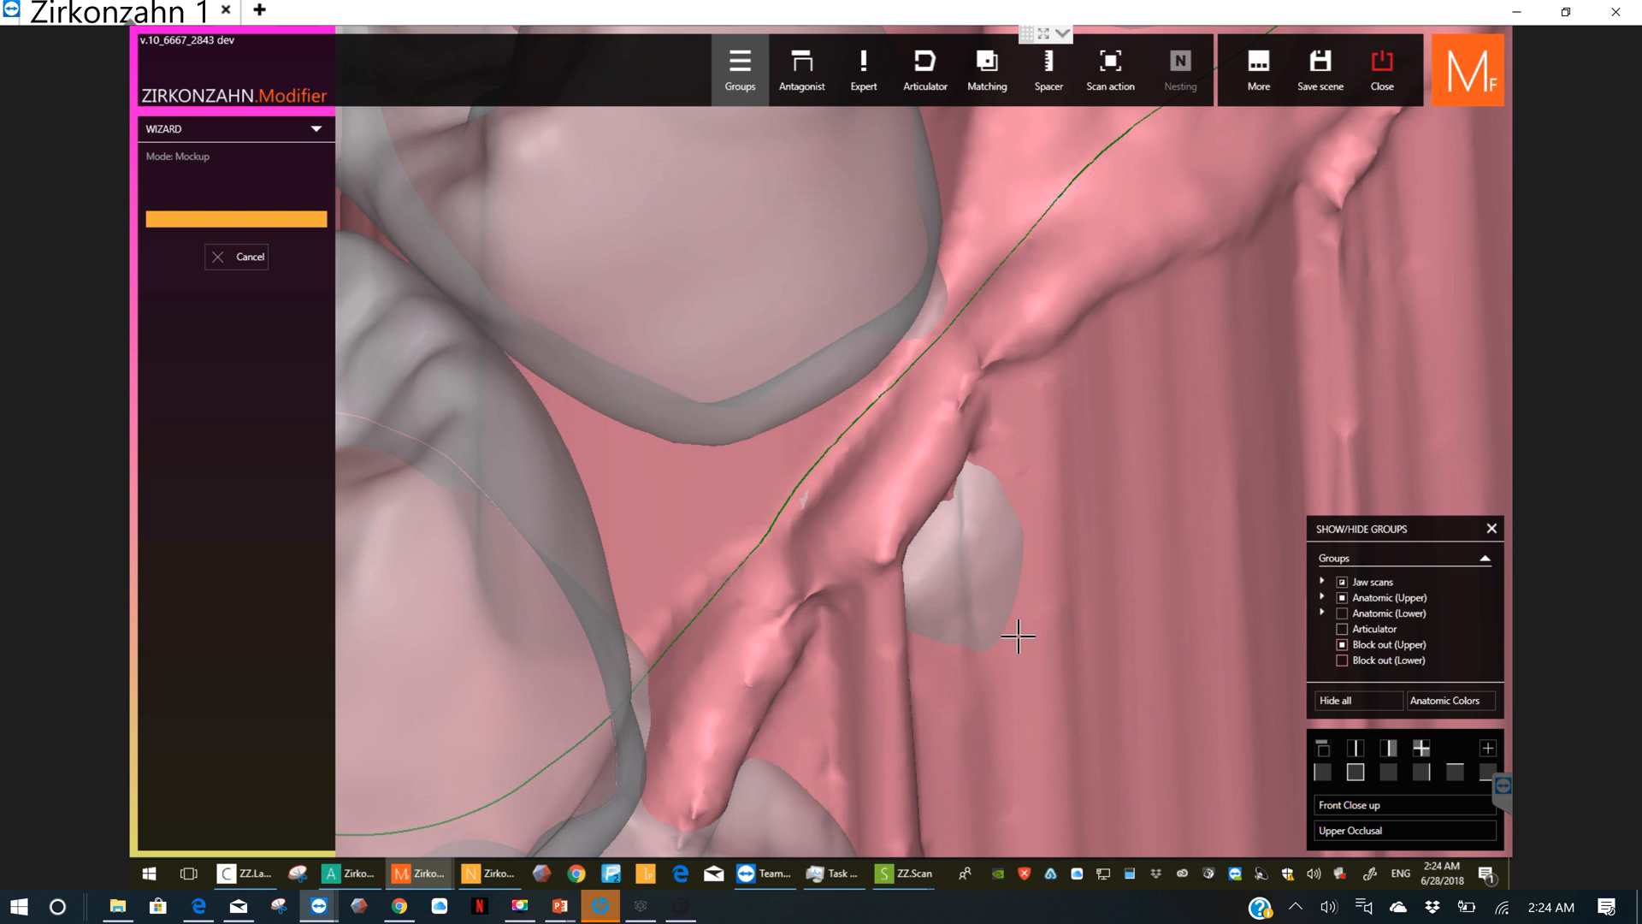
pyautogui.click(1357, 770)
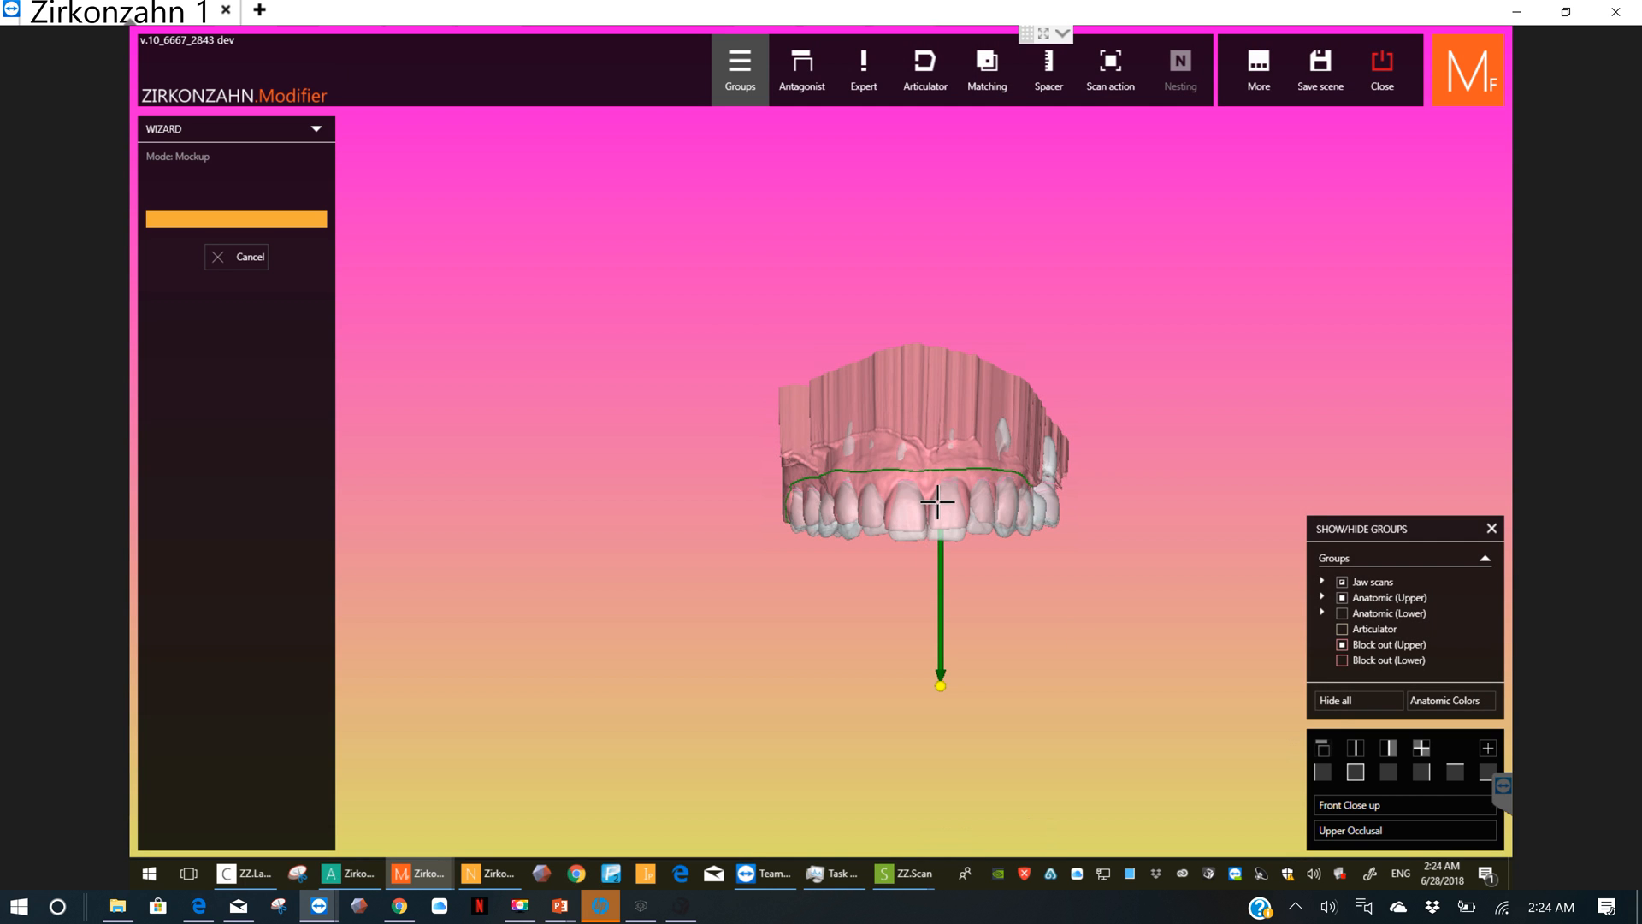
pyautogui.scroll(3, 934, 495)
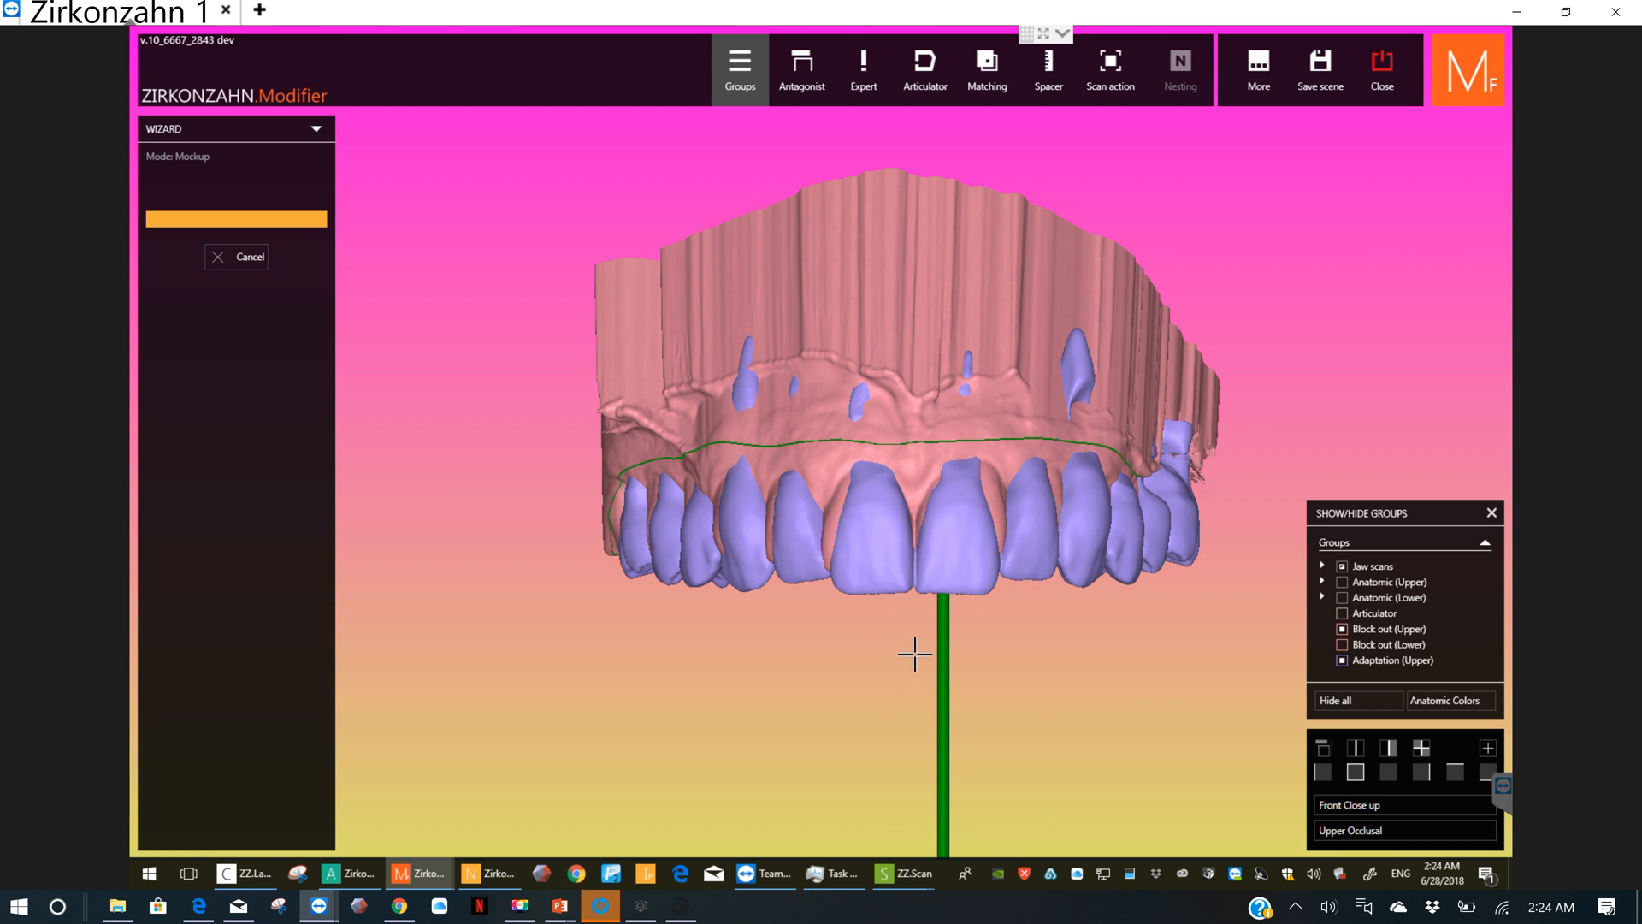
pyautogui.scroll(1, 924, 625)
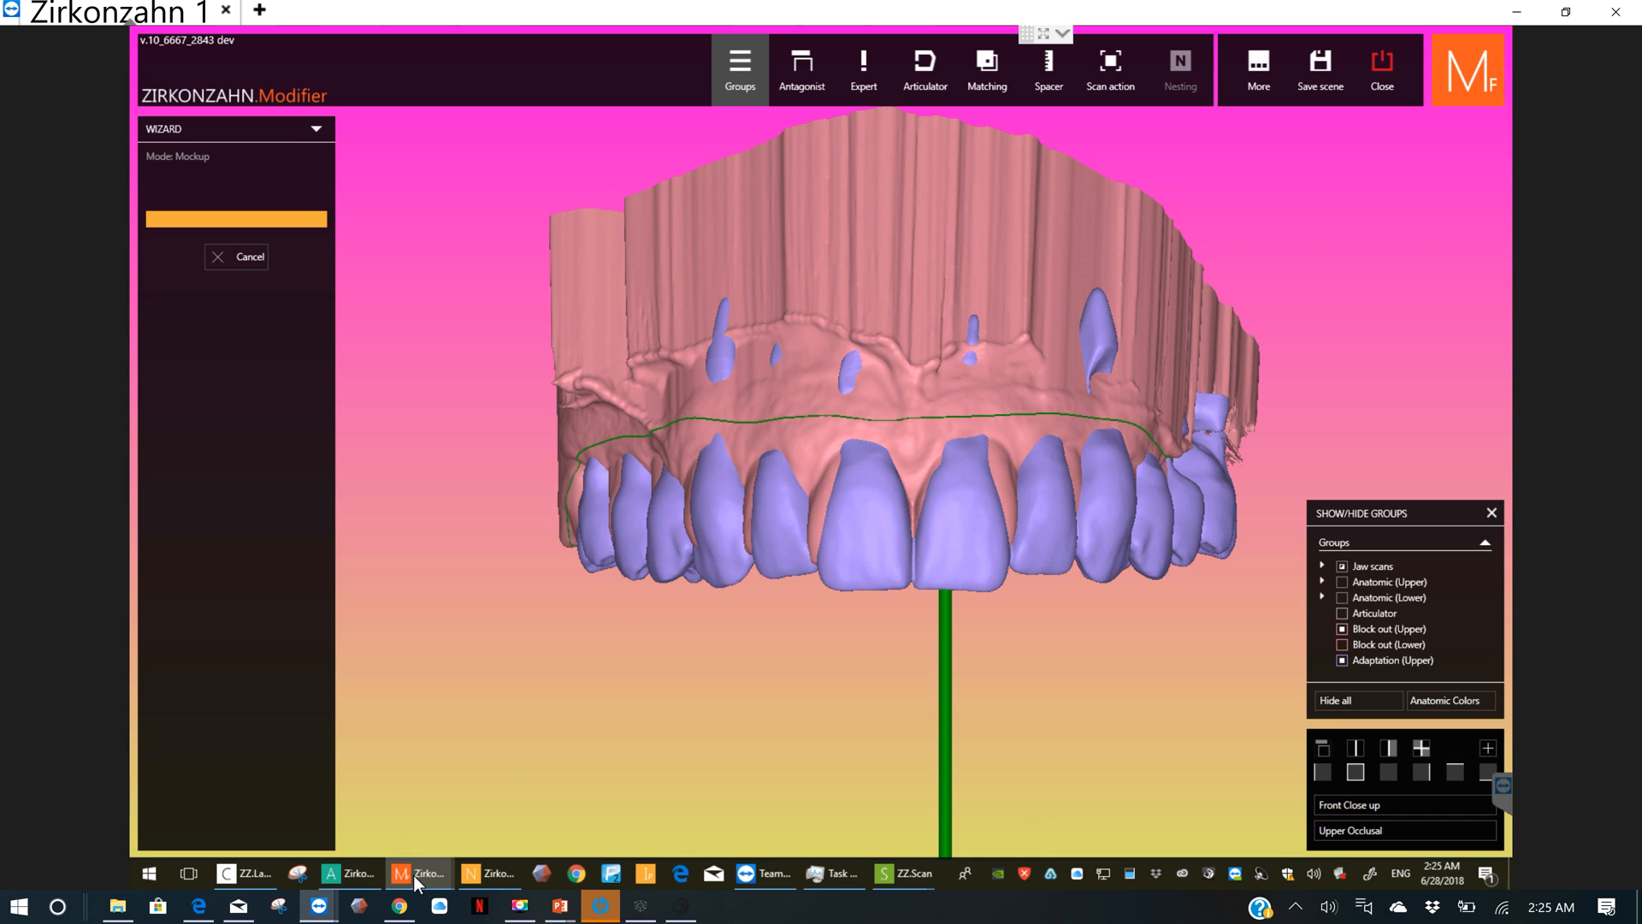
pyautogui.moveTo(414, 875)
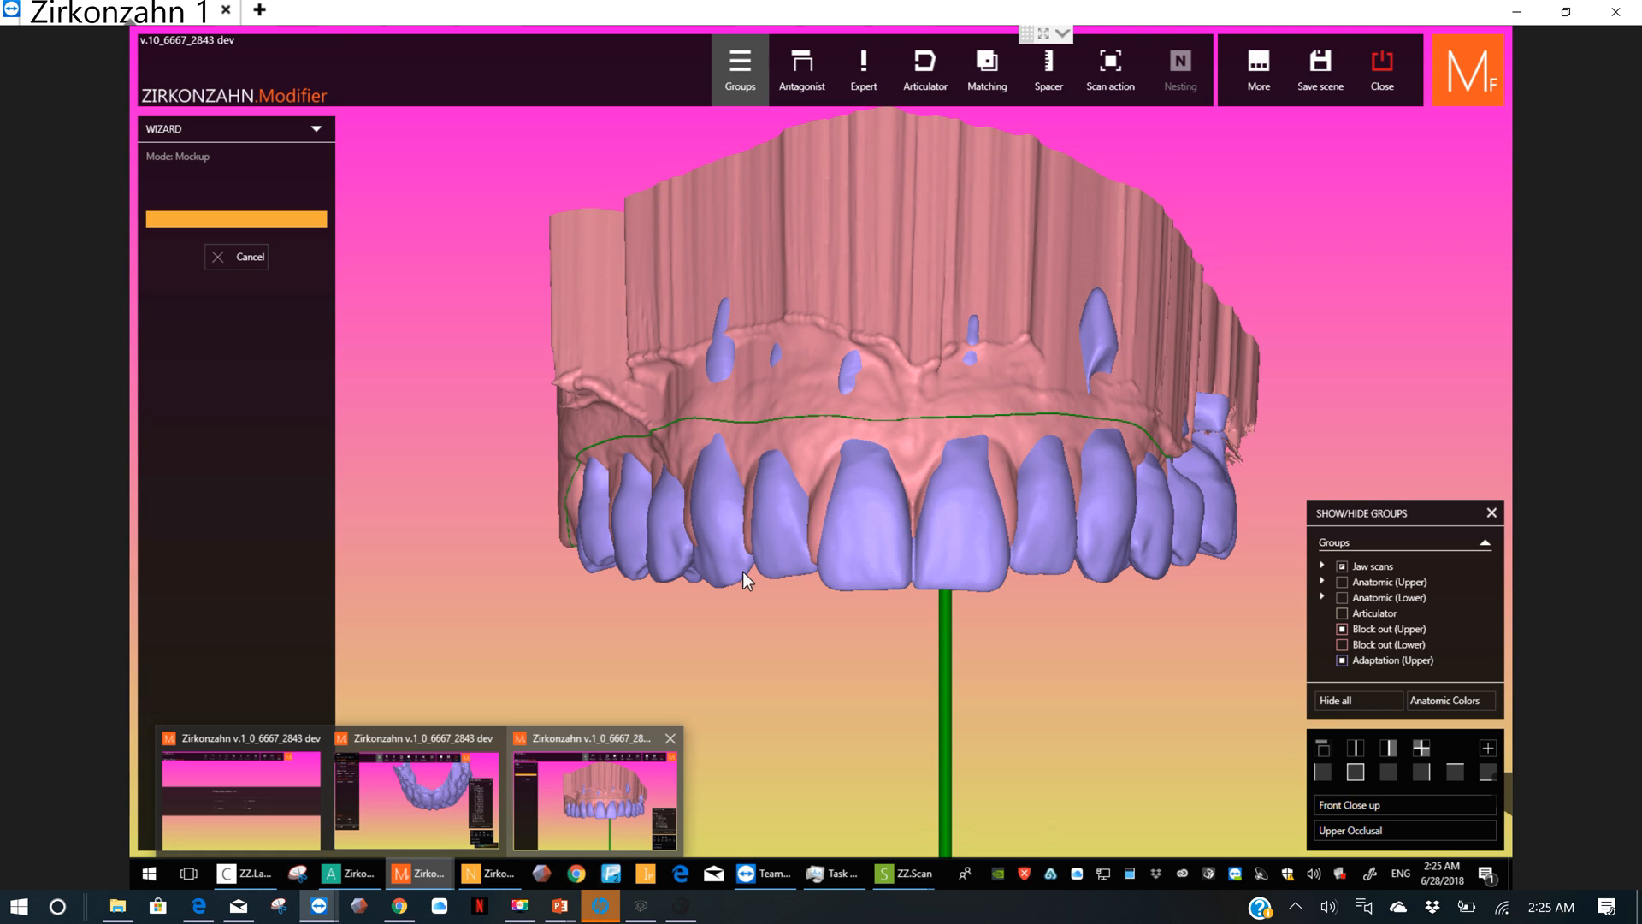
pyautogui.click(1324, 772)
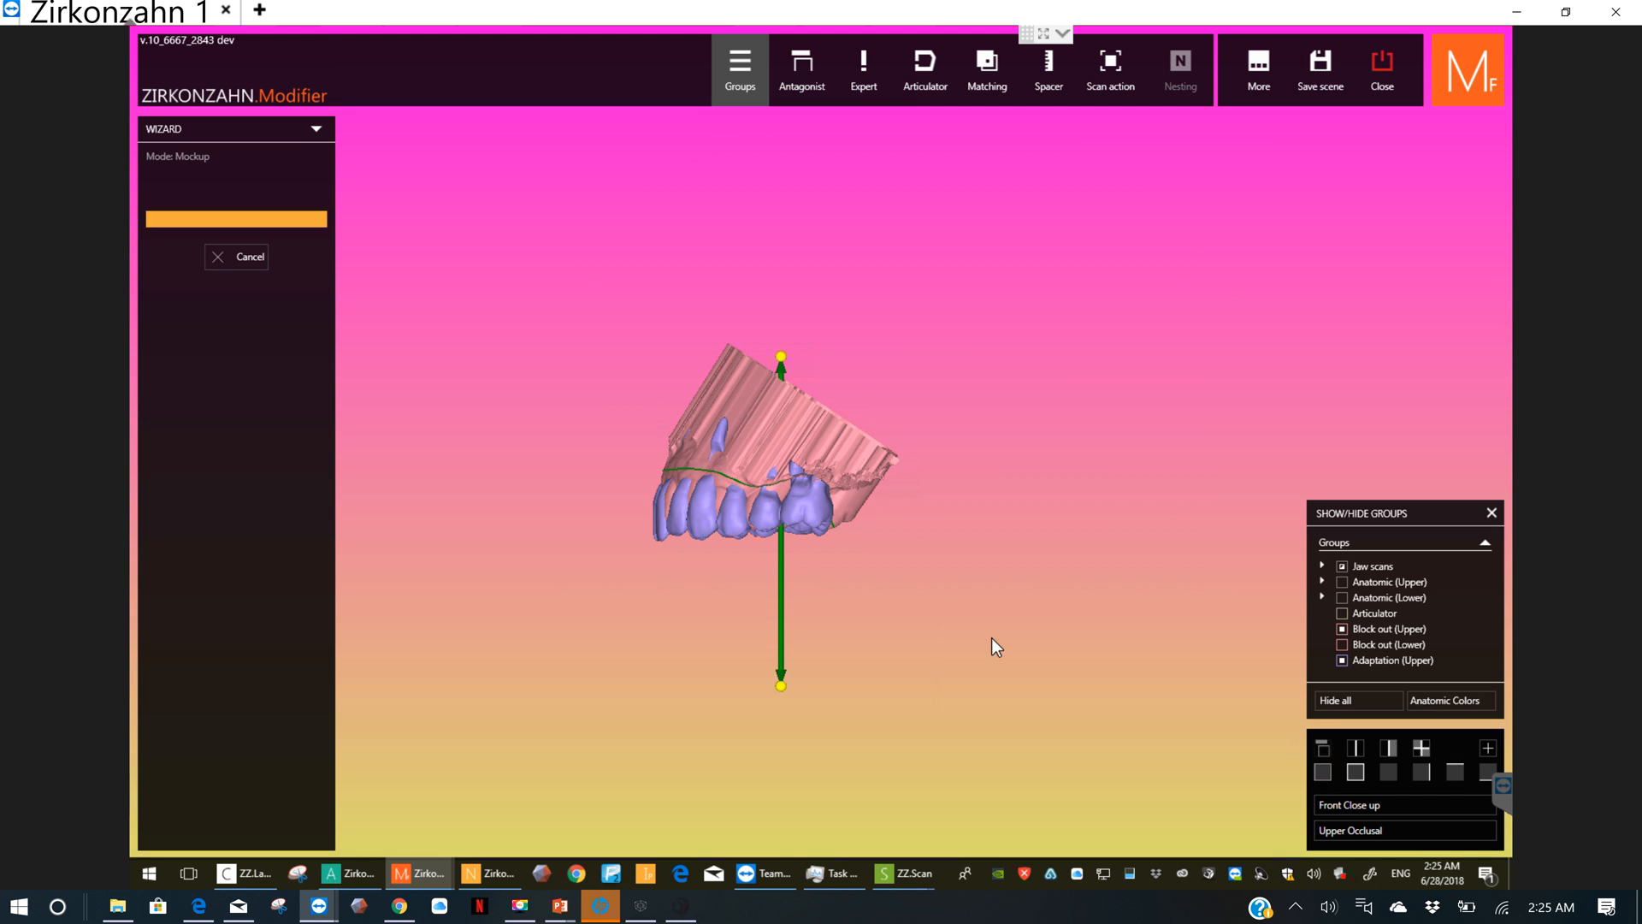
pyautogui.click(1357, 770)
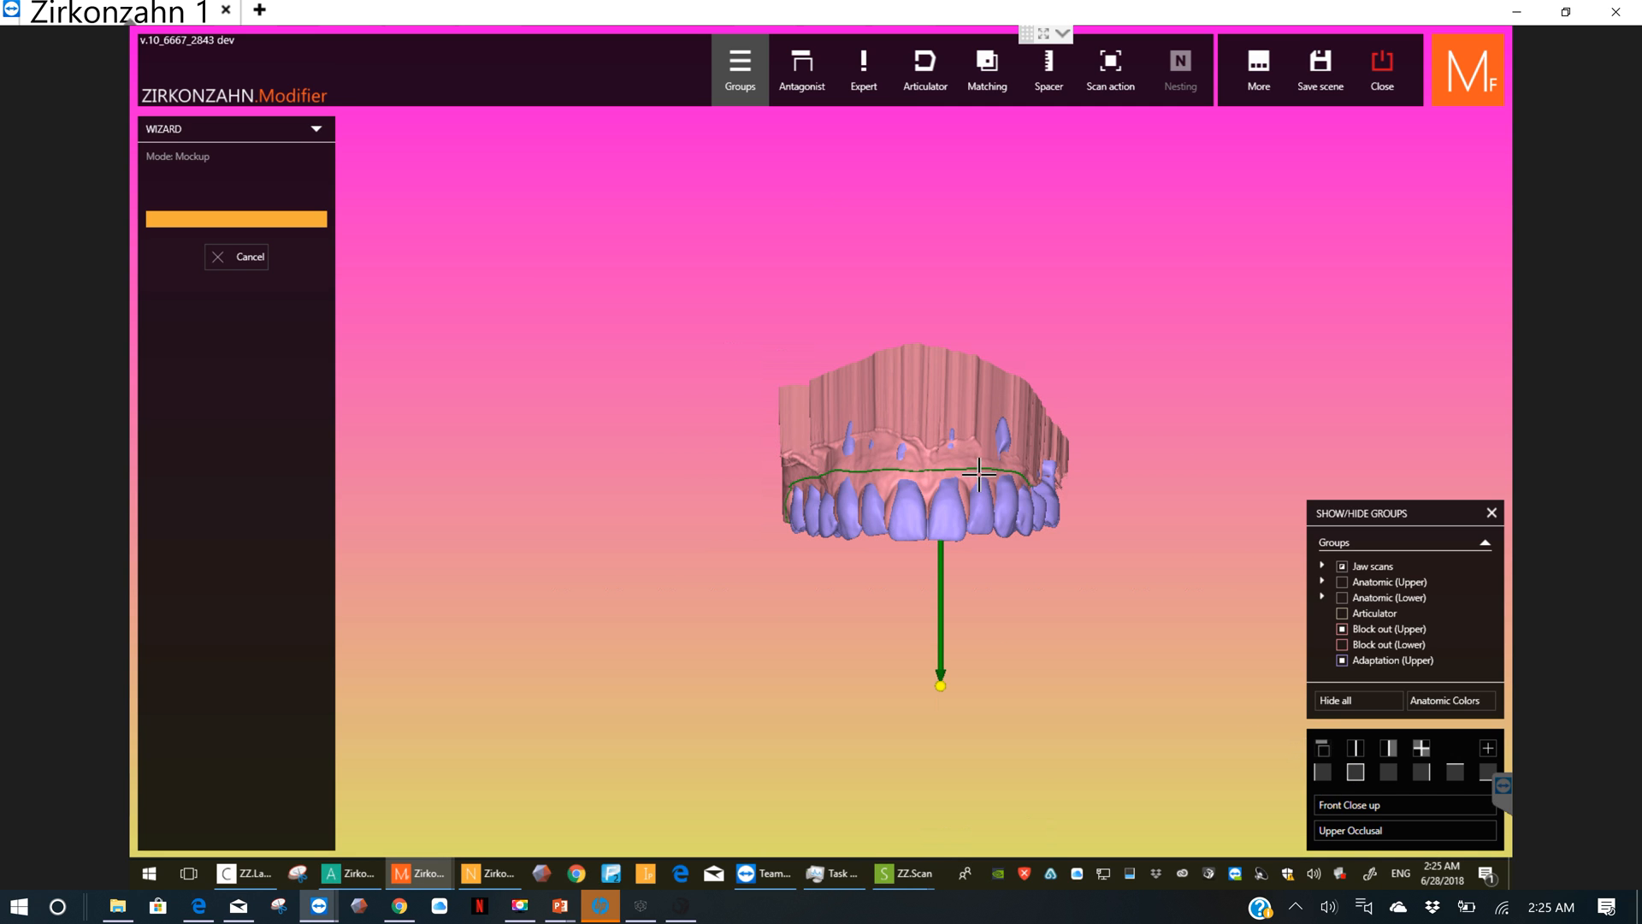
pyautogui.scroll(5, 904, 403)
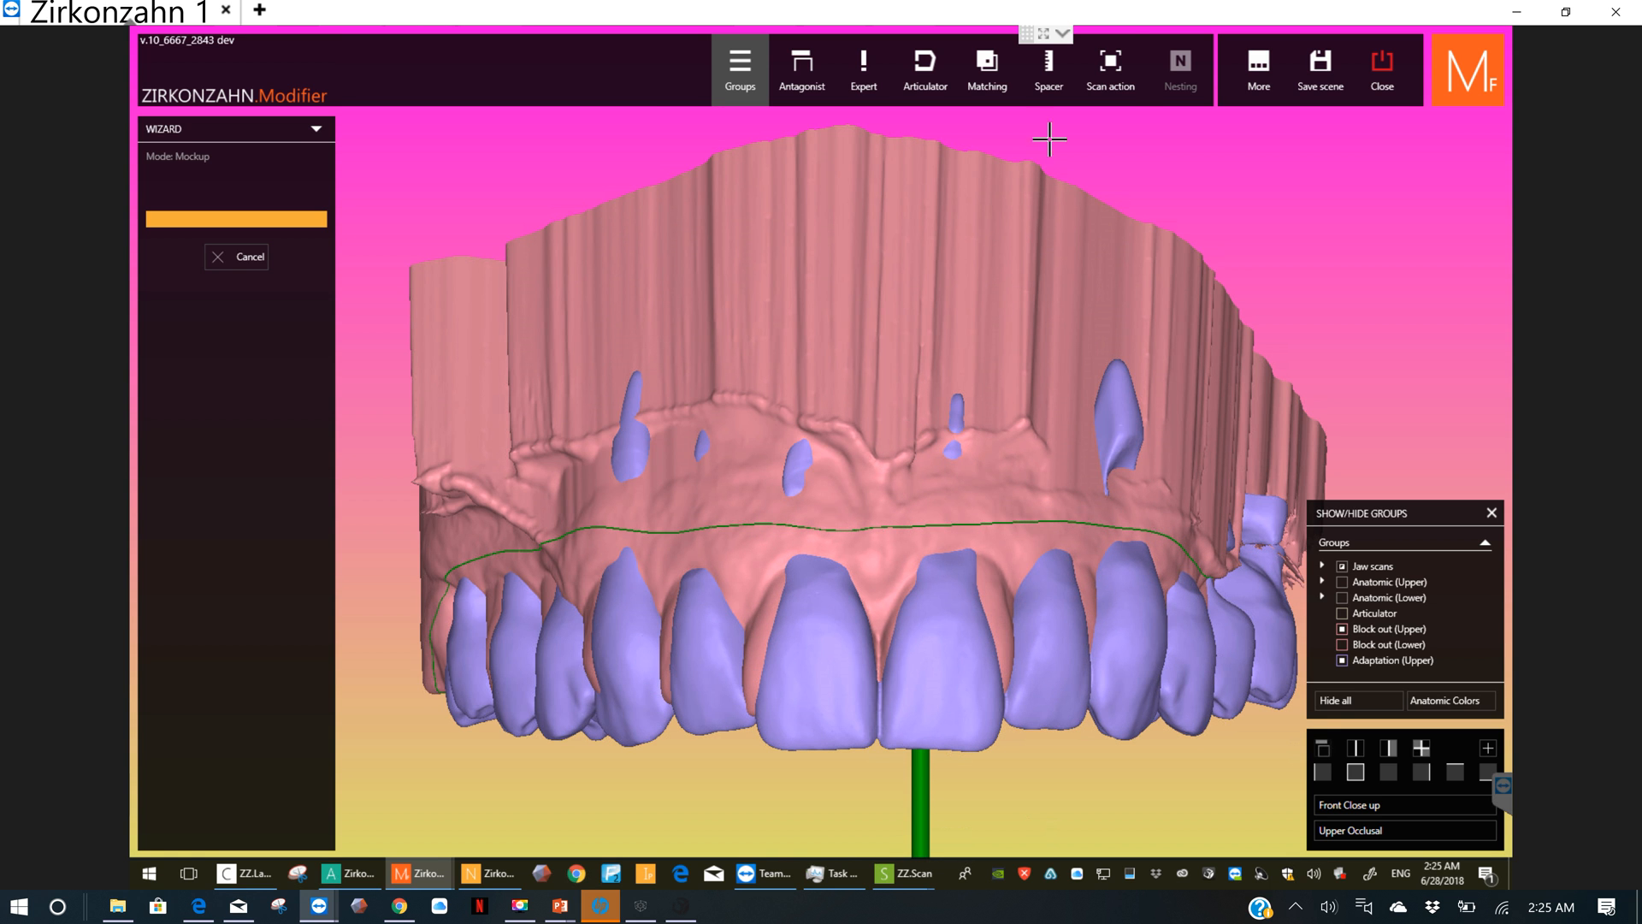
pyautogui.click(1112, 73)
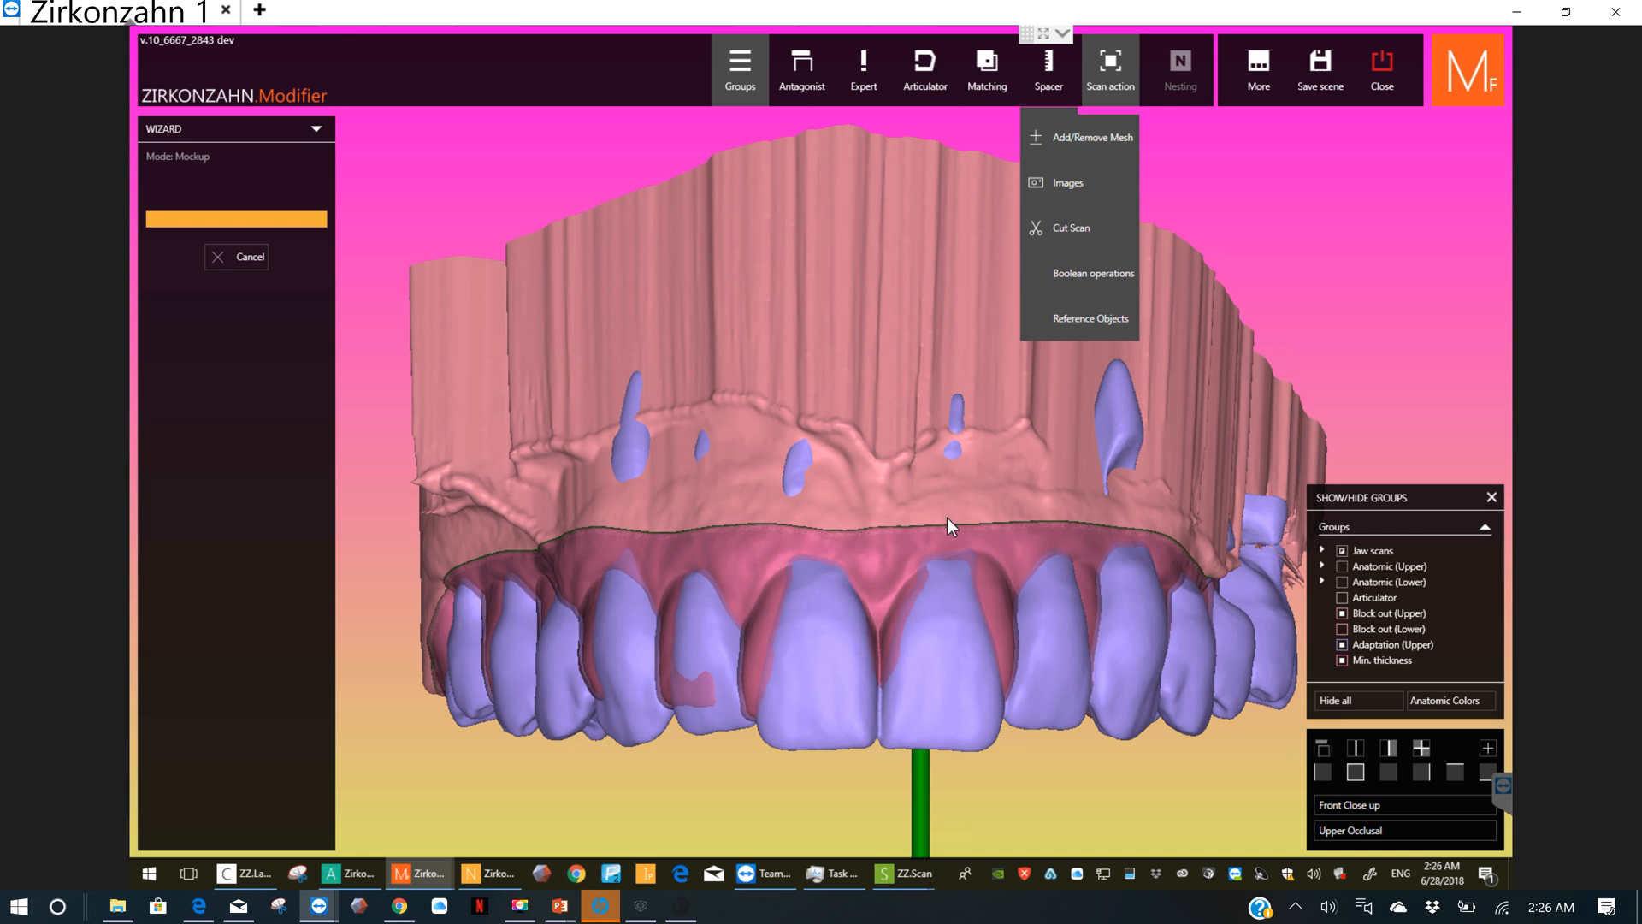
pyautogui.click(930, 532)
# Step: Examine the minimum thickness areas and the adapted upper teeth from the front, from below and from the right side
pyautogui.scroll(-1, 929, 532)
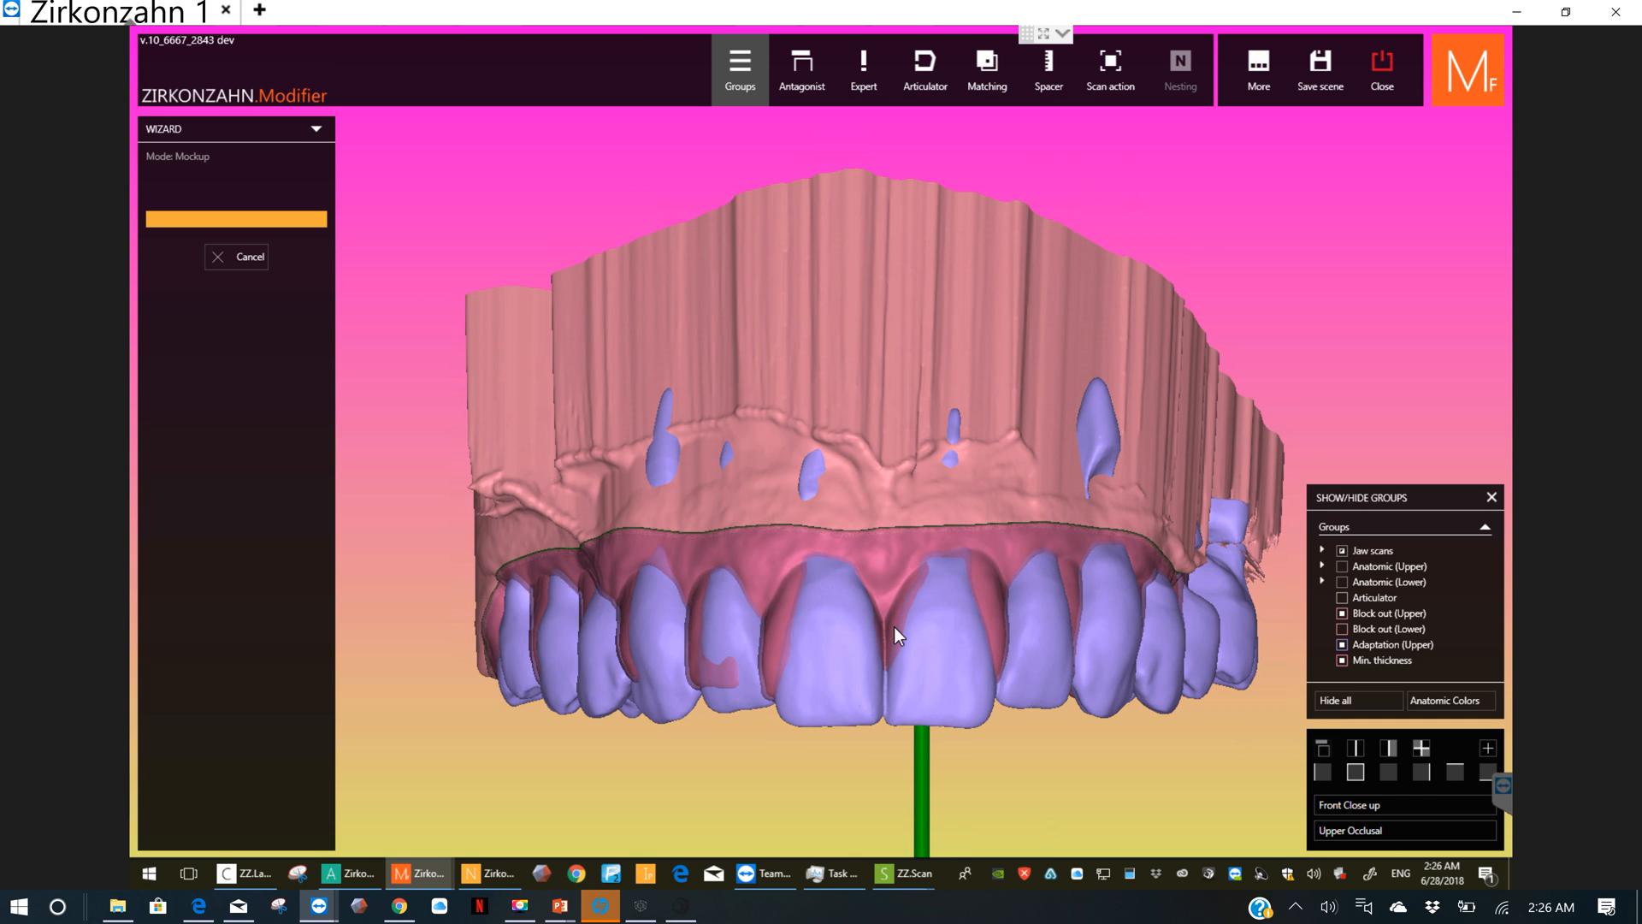
pyautogui.moveTo(895, 626); pyautogui.dragTo(938, 619, button='right')
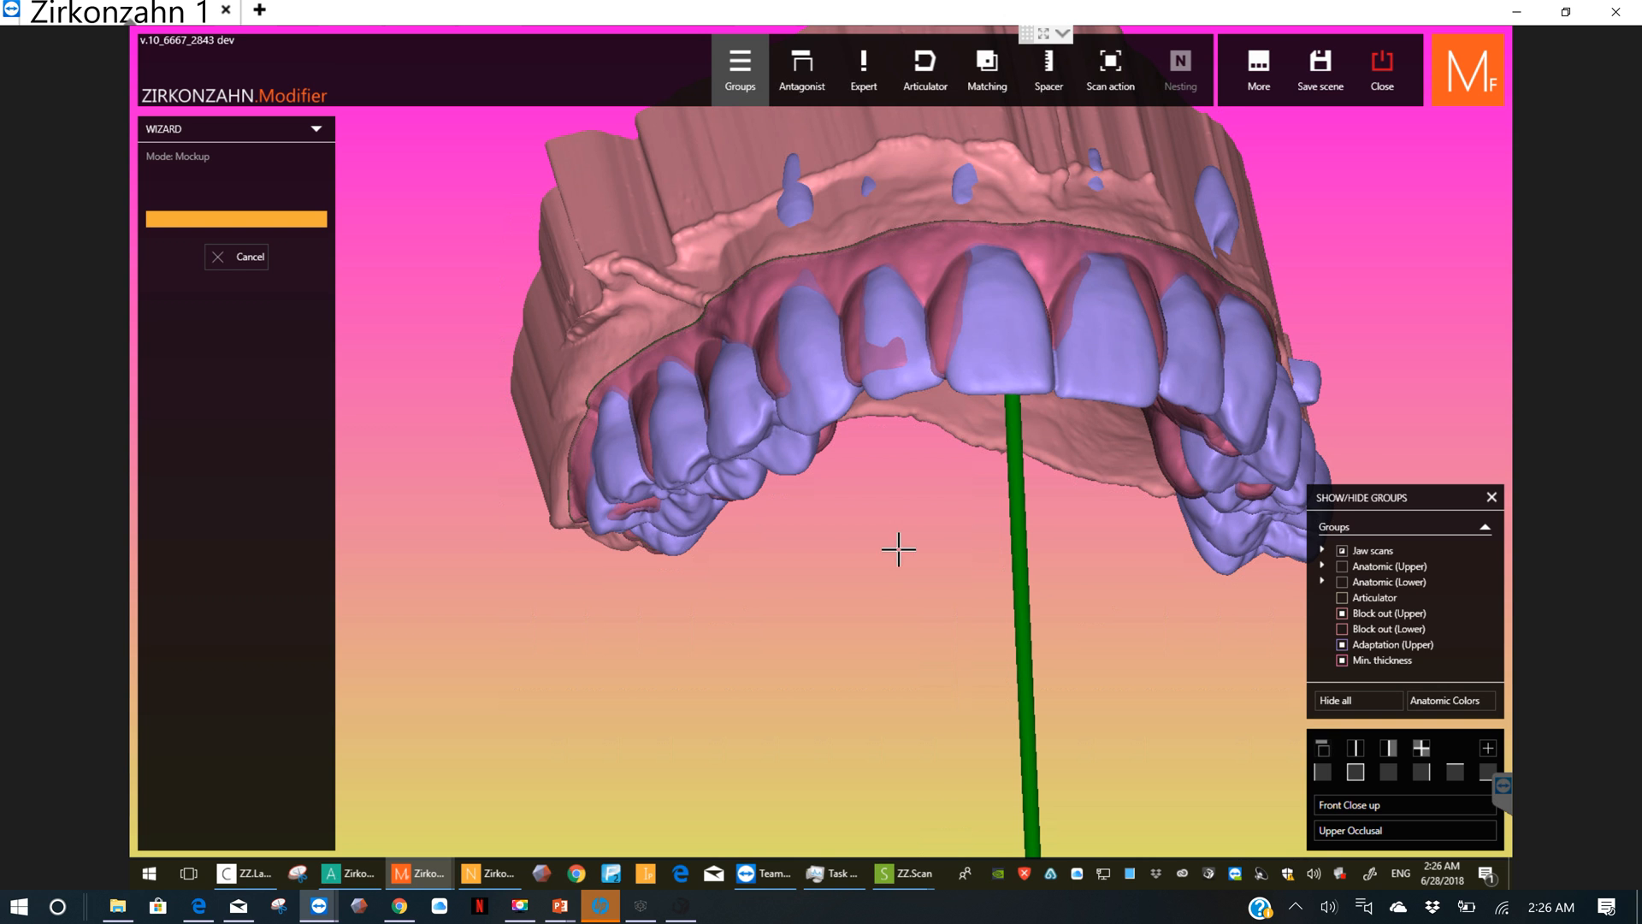
pyautogui.moveTo(896, 562); pyautogui.dragTo(895, 568, button='right')
pyautogui.moveTo(959, 528); pyautogui.dragTo(942, 624, button='middle')
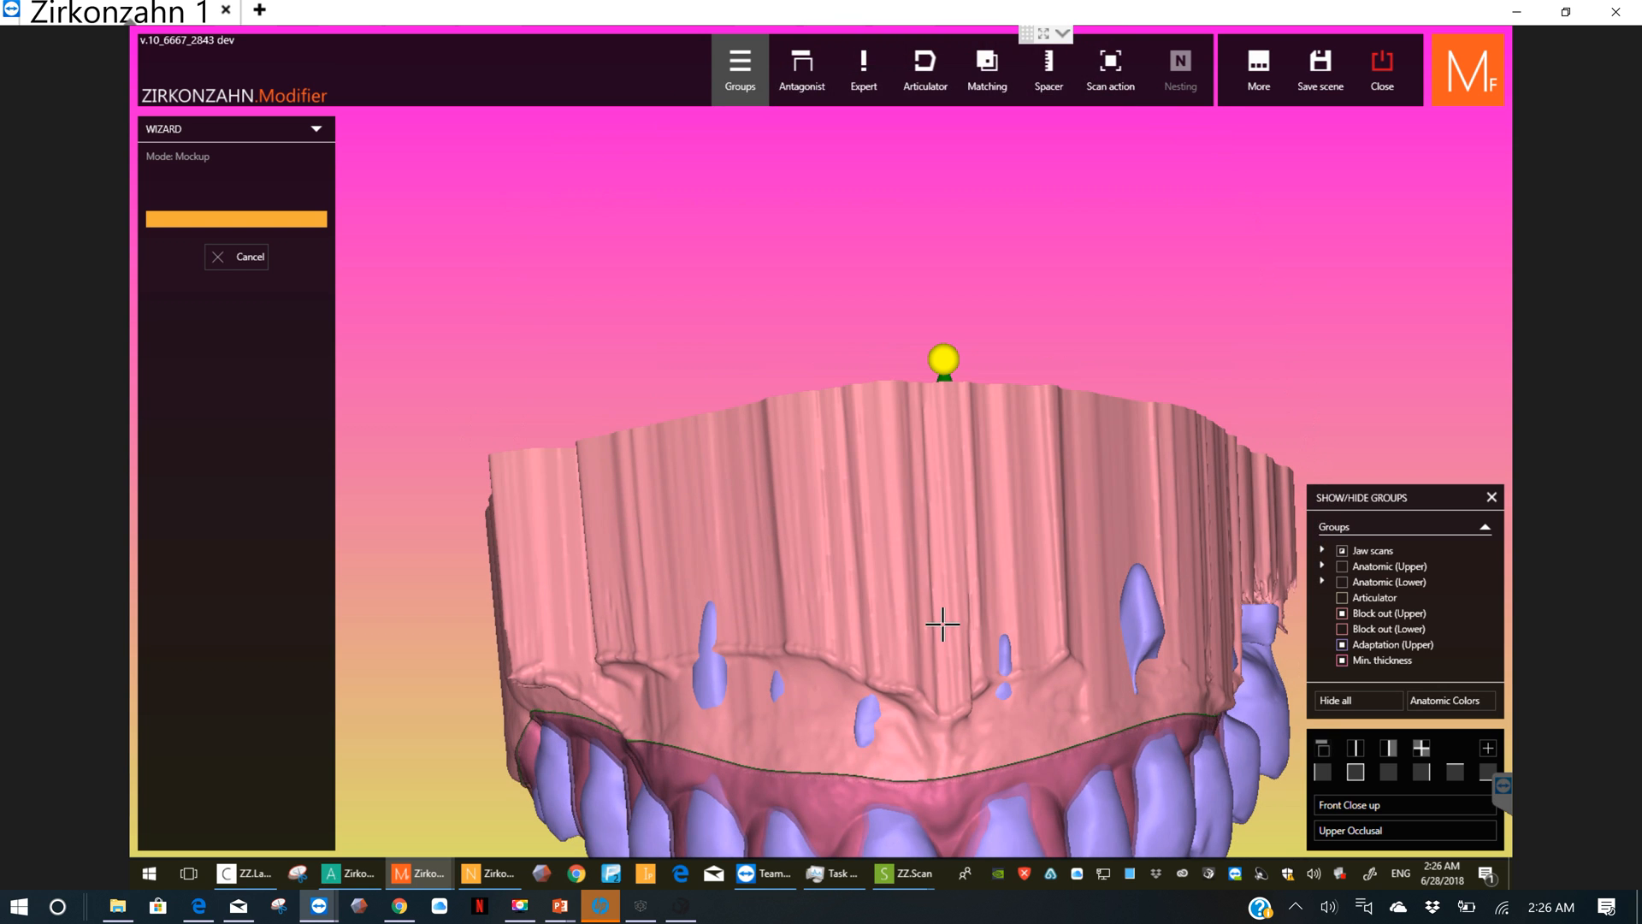
pyautogui.middleClick(942, 625)
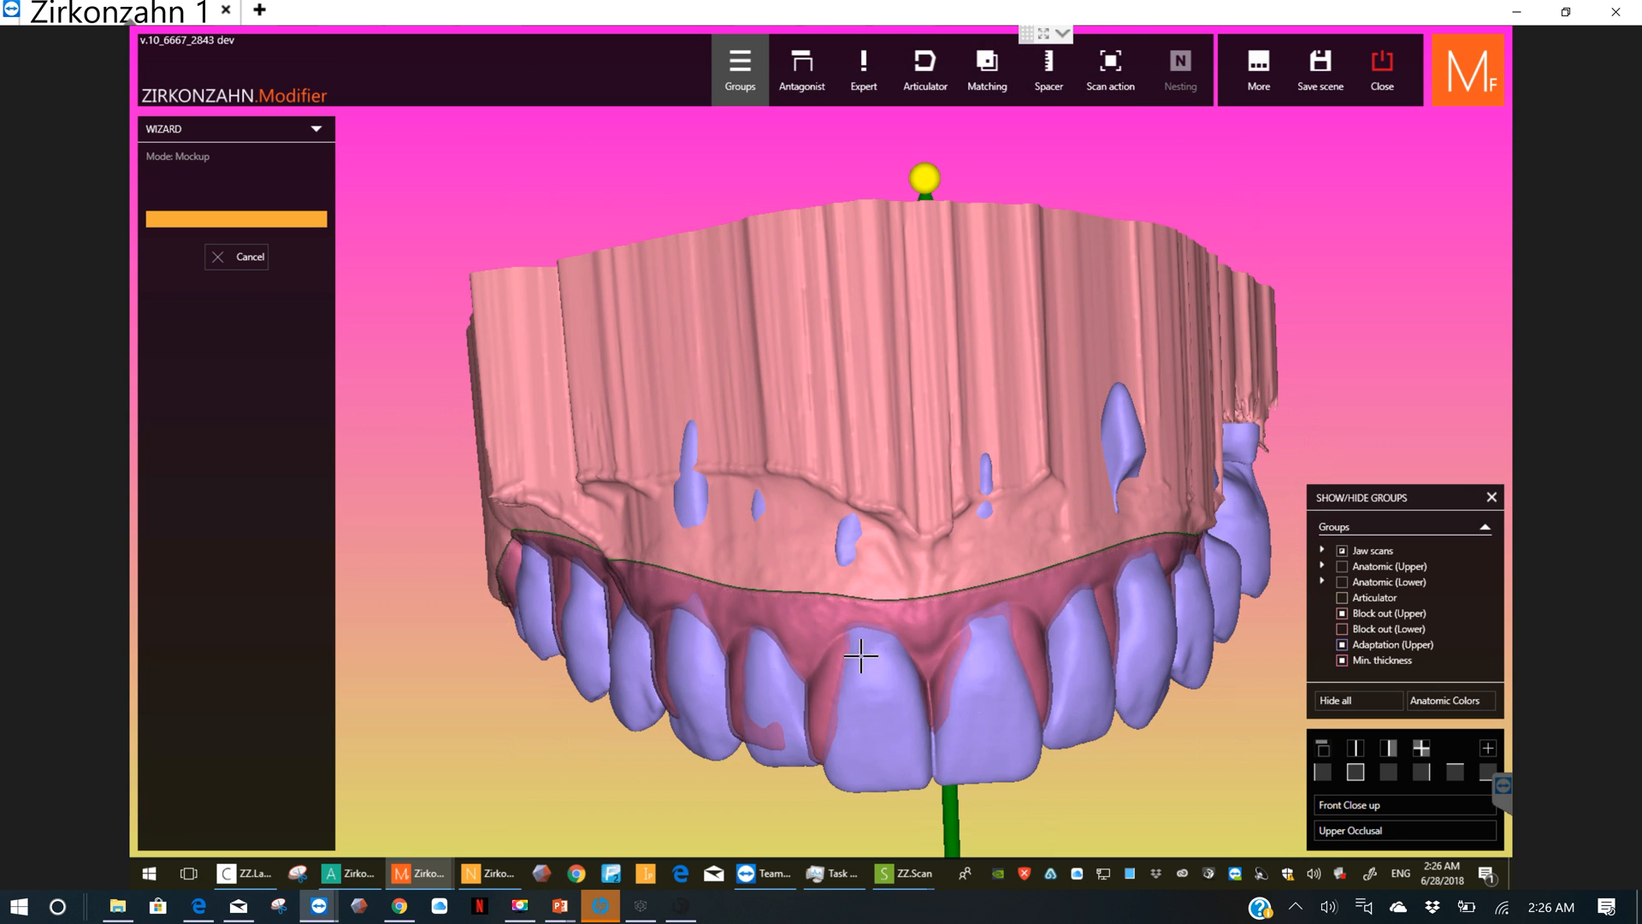
pyautogui.moveTo(860, 633); pyautogui.dragTo(775, 709, button='right')
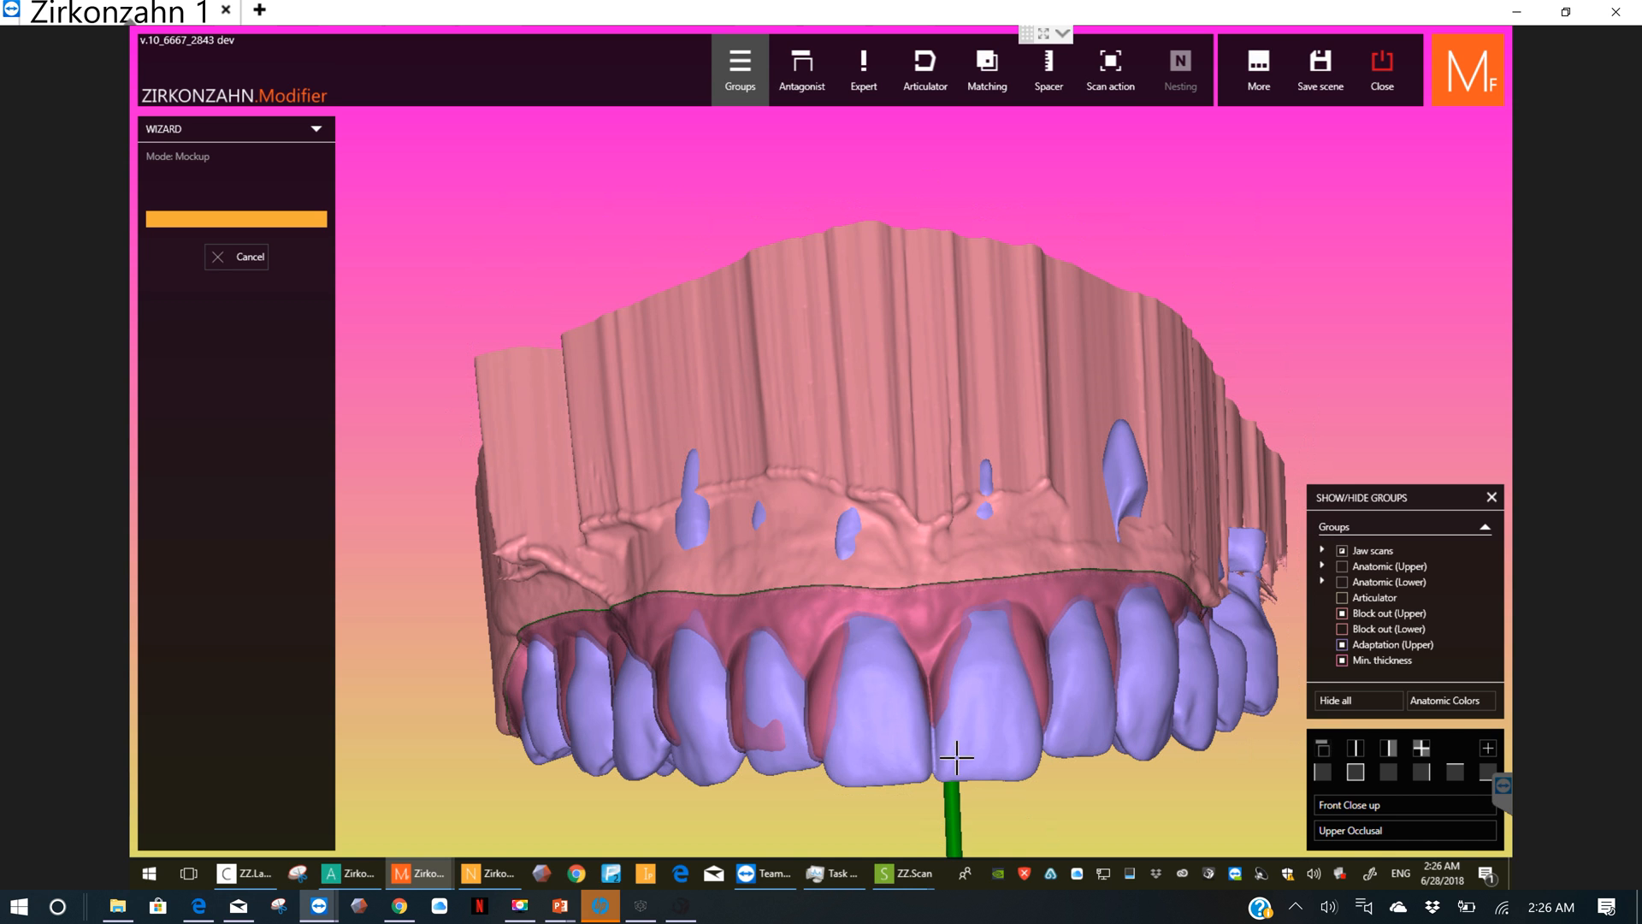
pyautogui.moveTo(865, 696)
pyautogui.mouseDown(button='right')
pyautogui.moveTo(905, 726)
pyautogui.moveTo(850, 696)
pyautogui.mouseUp(button='right')
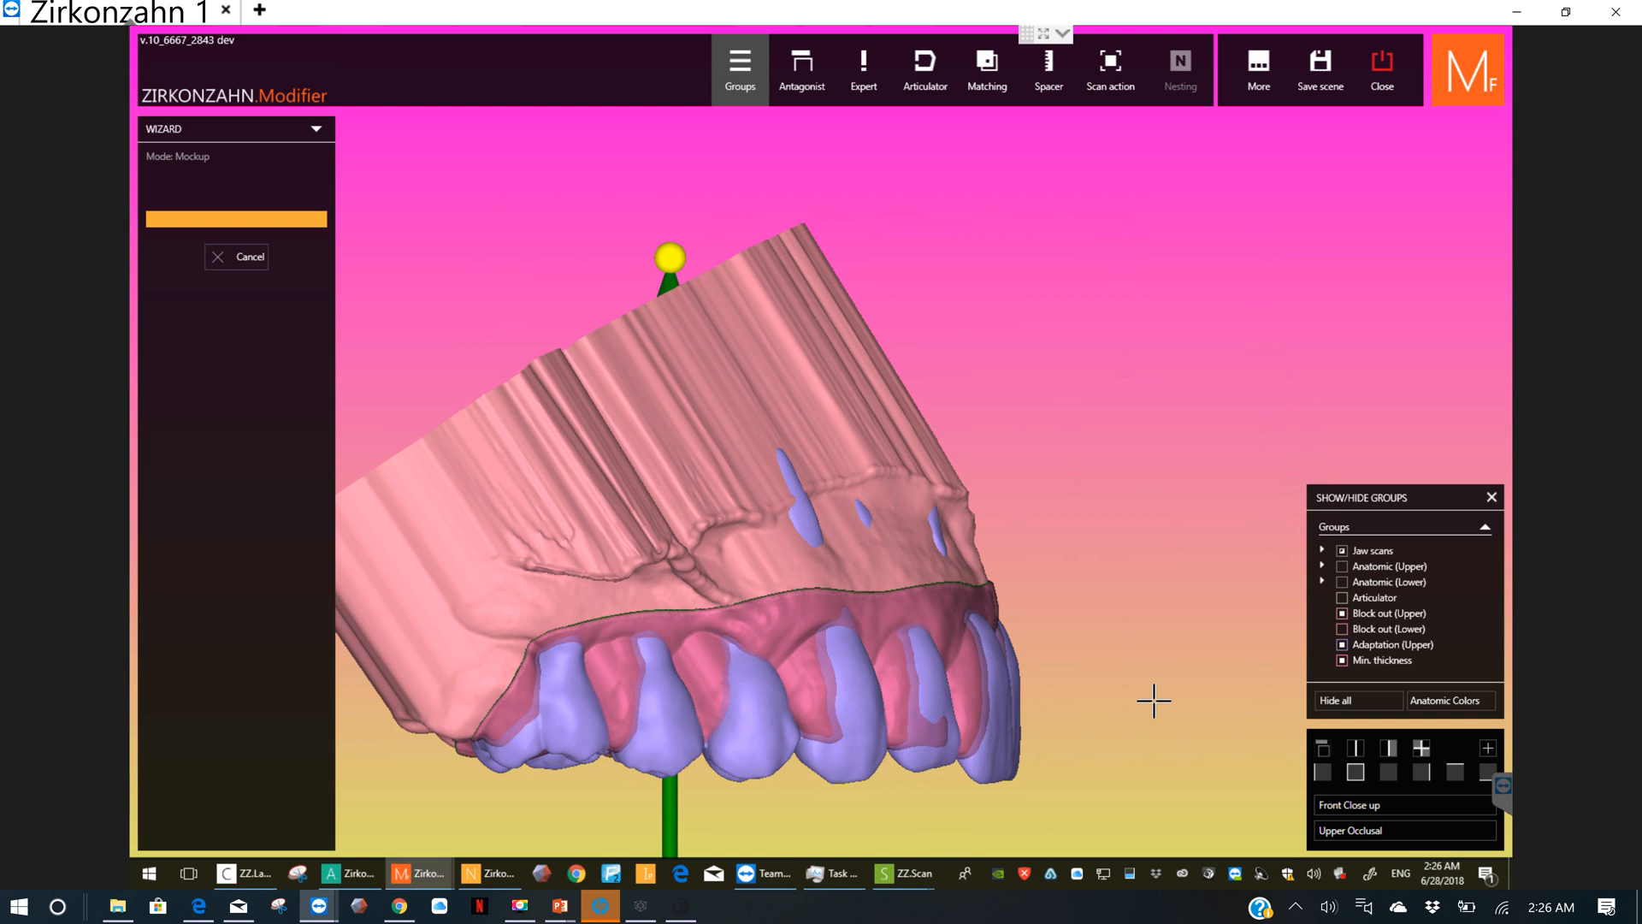
pyautogui.scroll(-2, 938, 634)
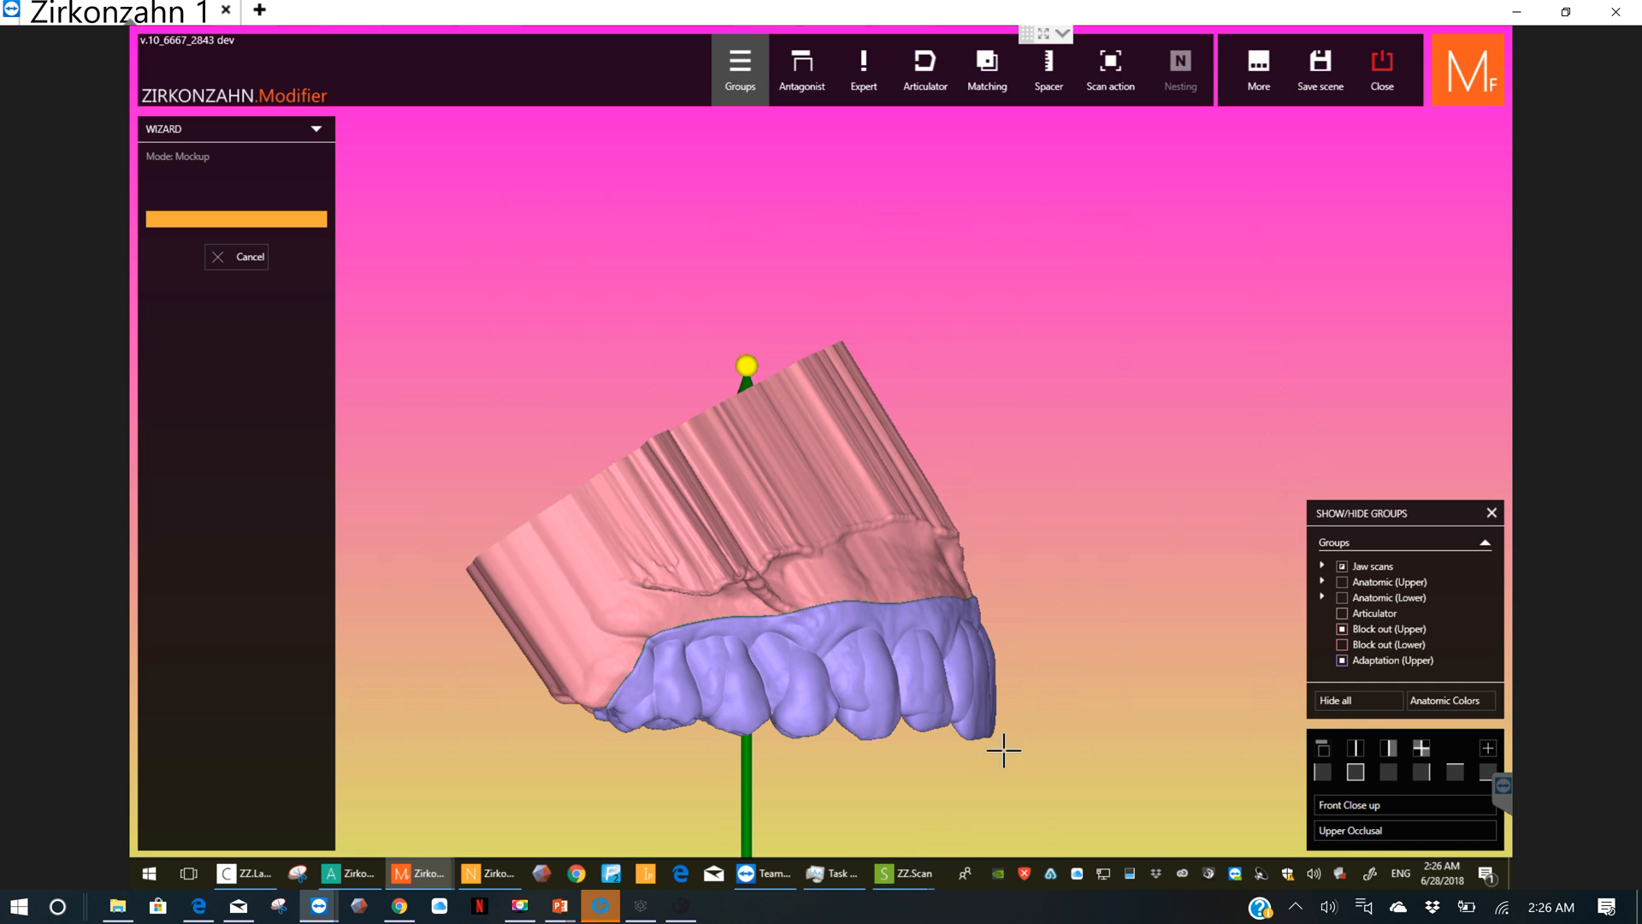
# Step: Examine the adapted upper teeth from the front, then isolate them from the jaw scans and block out to inspect their inner fitting side
pyautogui.moveTo(973, 749); pyautogui.dragTo(943, 741, button='right')
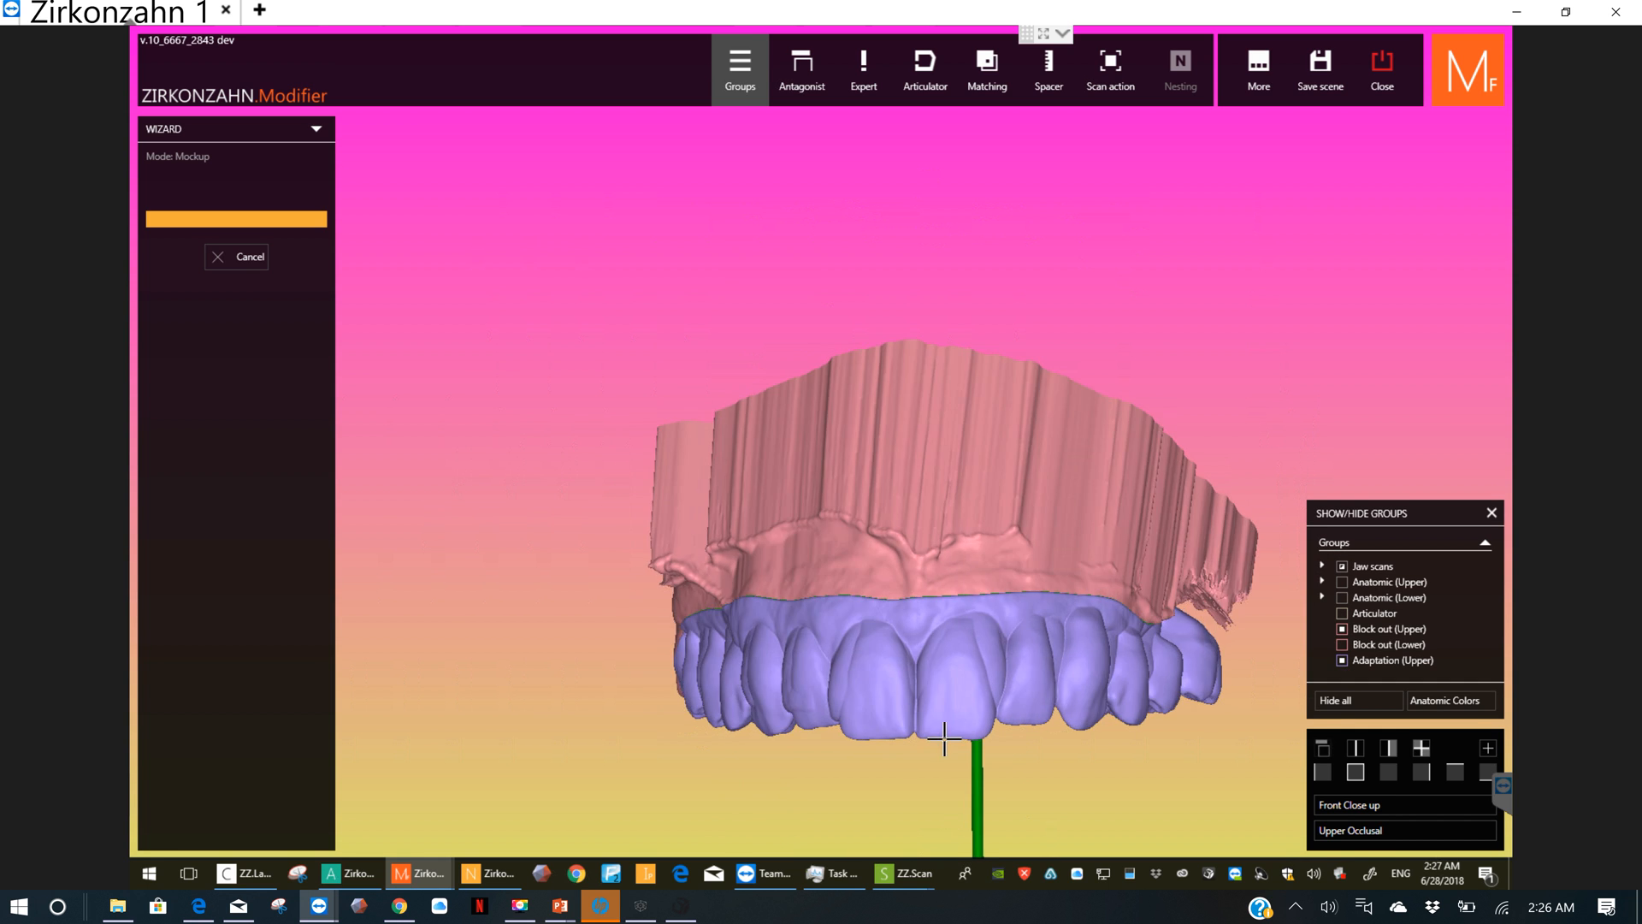
pyautogui.scroll(3, 975, 714)
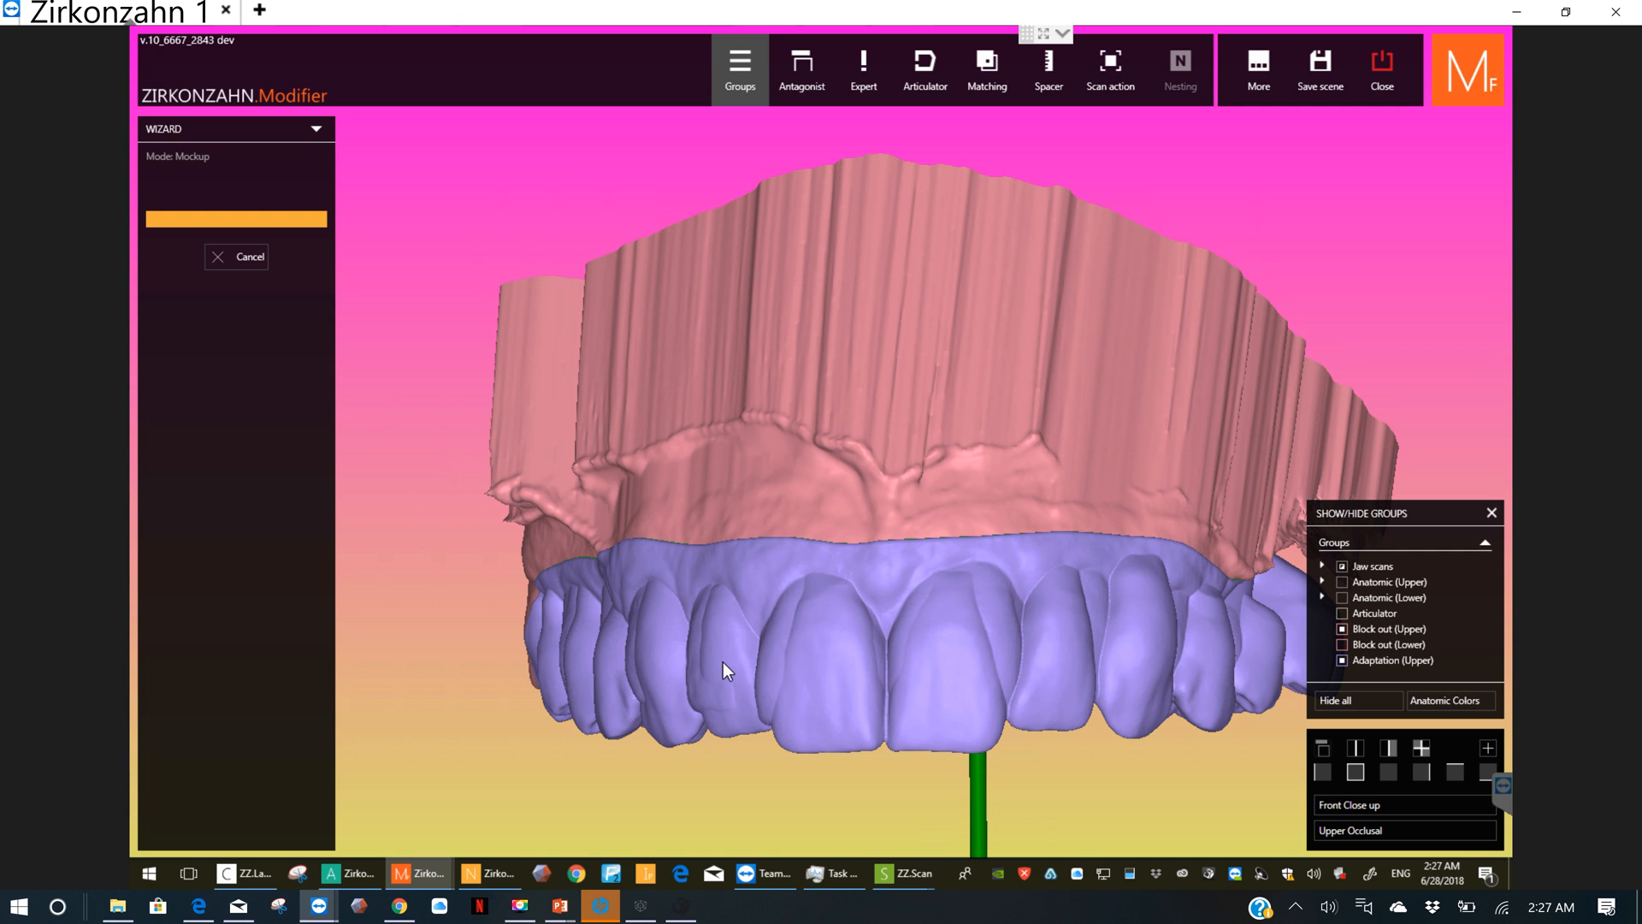
pyautogui.moveTo(735, 662); pyautogui.dragTo(1112, 676, button='right')
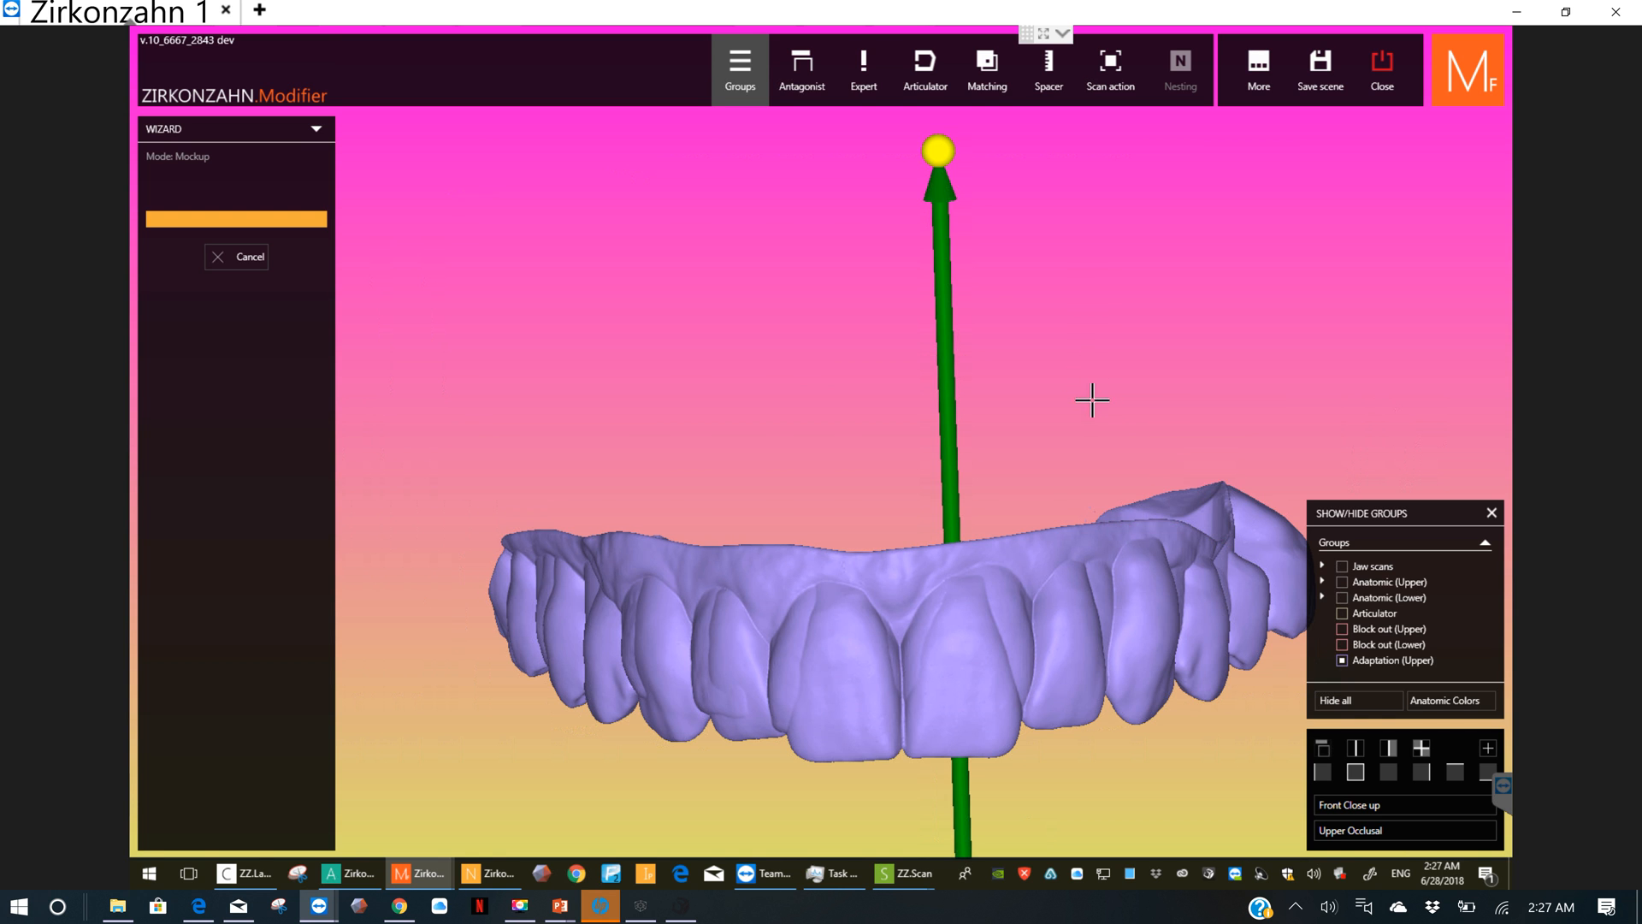
pyautogui.moveTo(1092, 422); pyautogui.dragTo(891, 256, button='right')
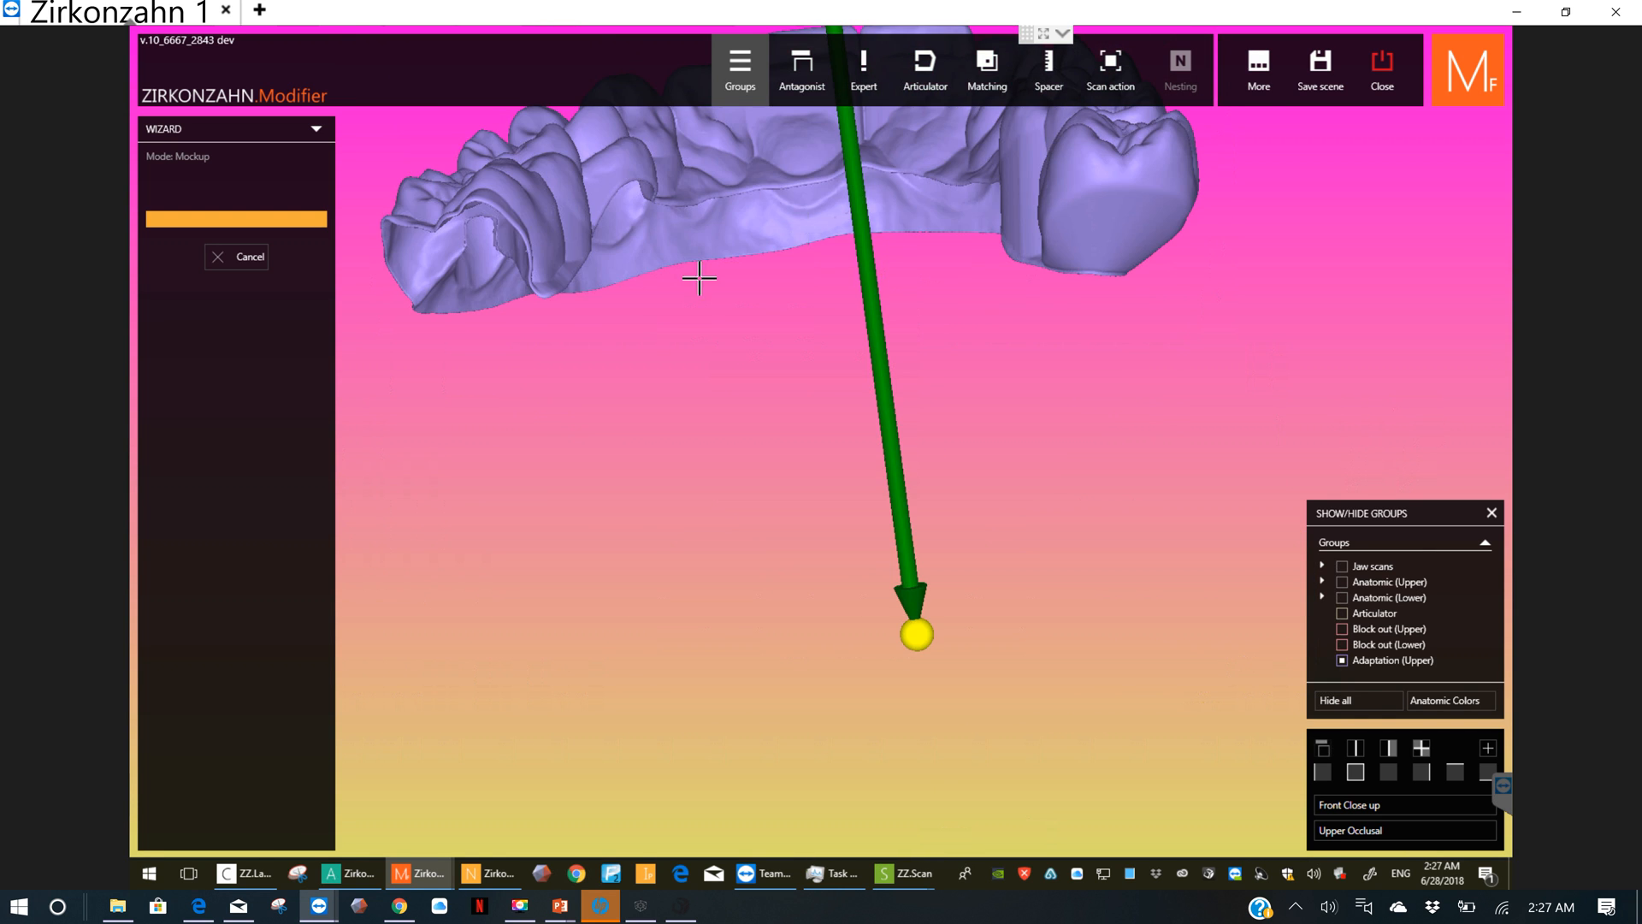
pyautogui.moveTo(700, 278); pyautogui.dragTo(787, 350, button='right')
pyautogui.middleClick(788, 351)
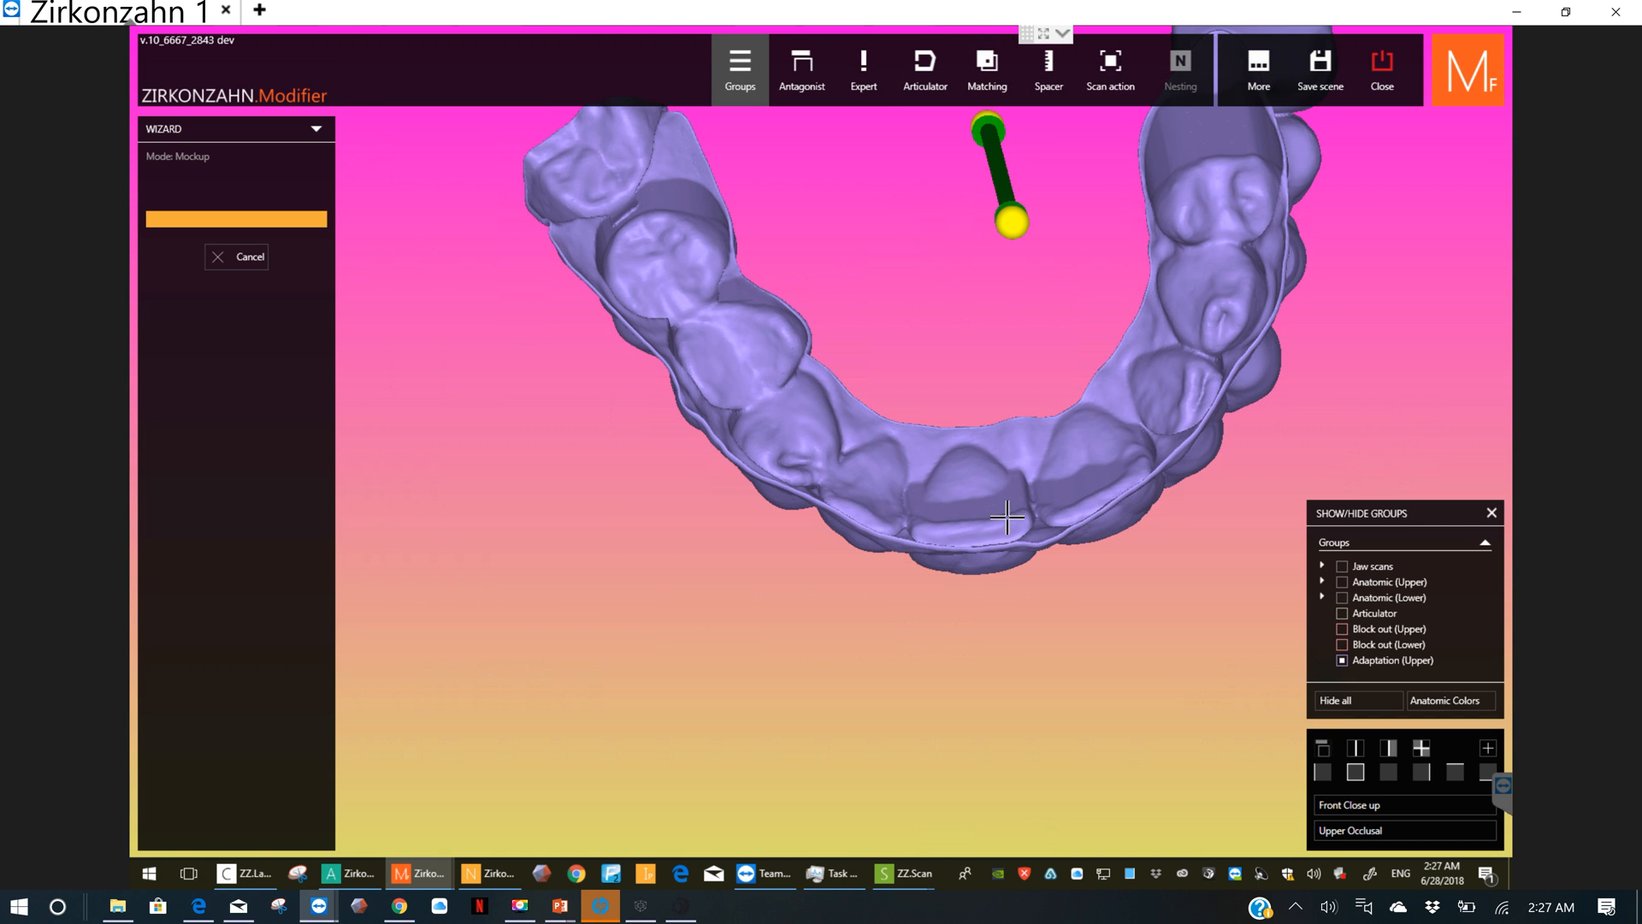
pyautogui.moveTo(1031, 504); pyautogui.dragTo(901, 538, button='right')
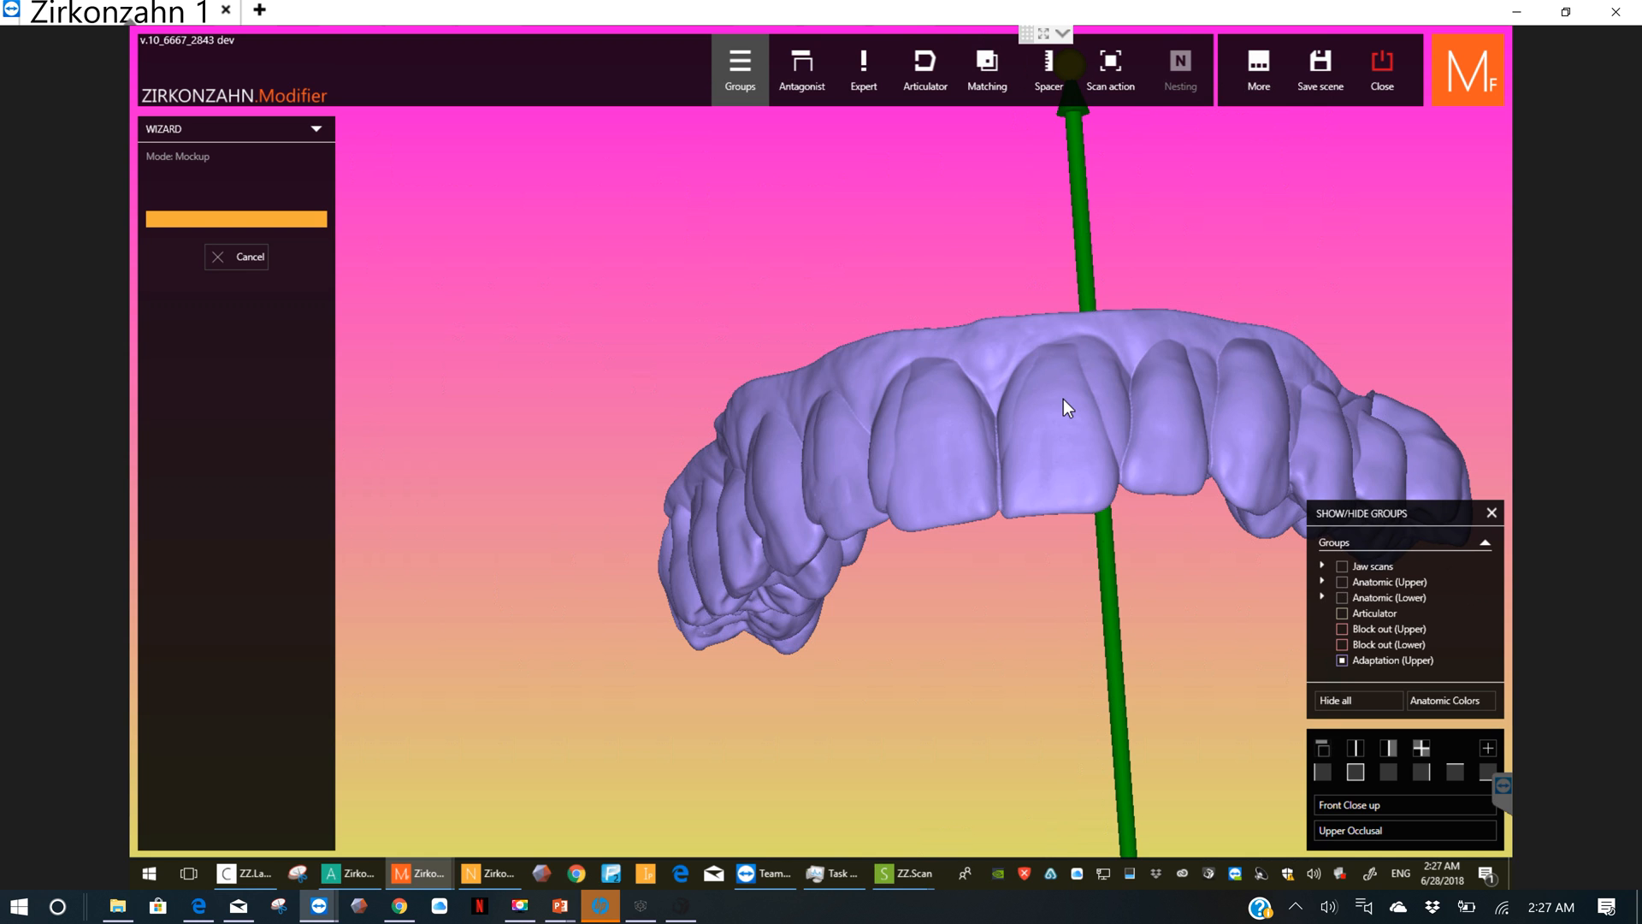
pyautogui.moveTo(1064, 399); pyautogui.dragTo(1023, 543, button='right')
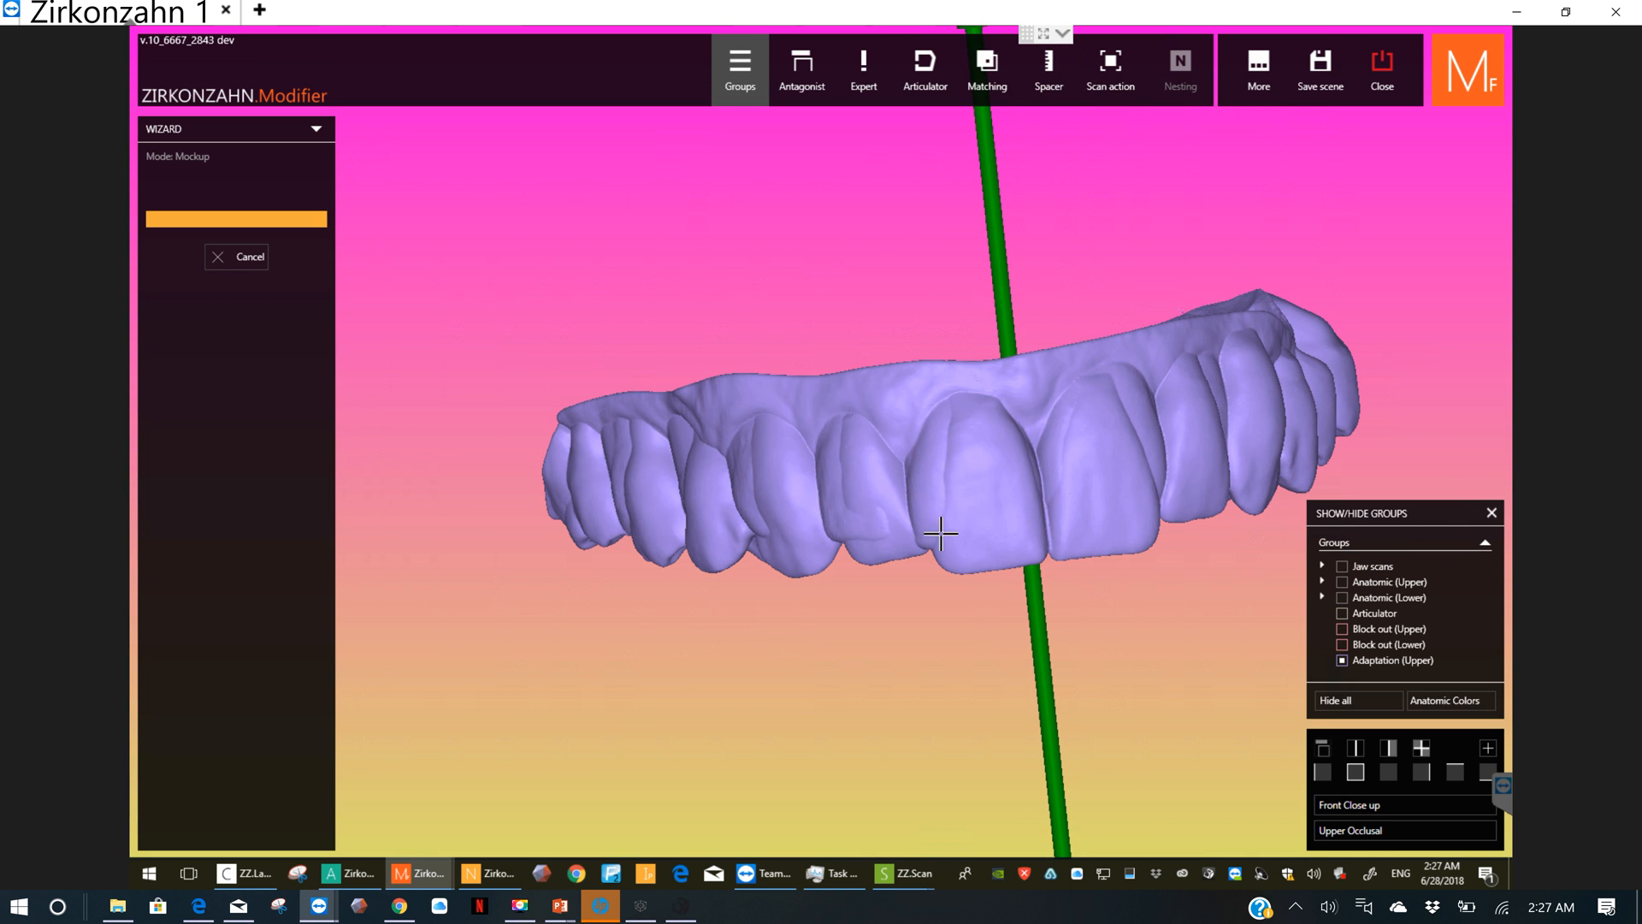
# Step: Save the upper adaptation with global coordinates as an stl file named Mockup snapon U in the aligned xyz folder
pyautogui.rightClick(972, 514)
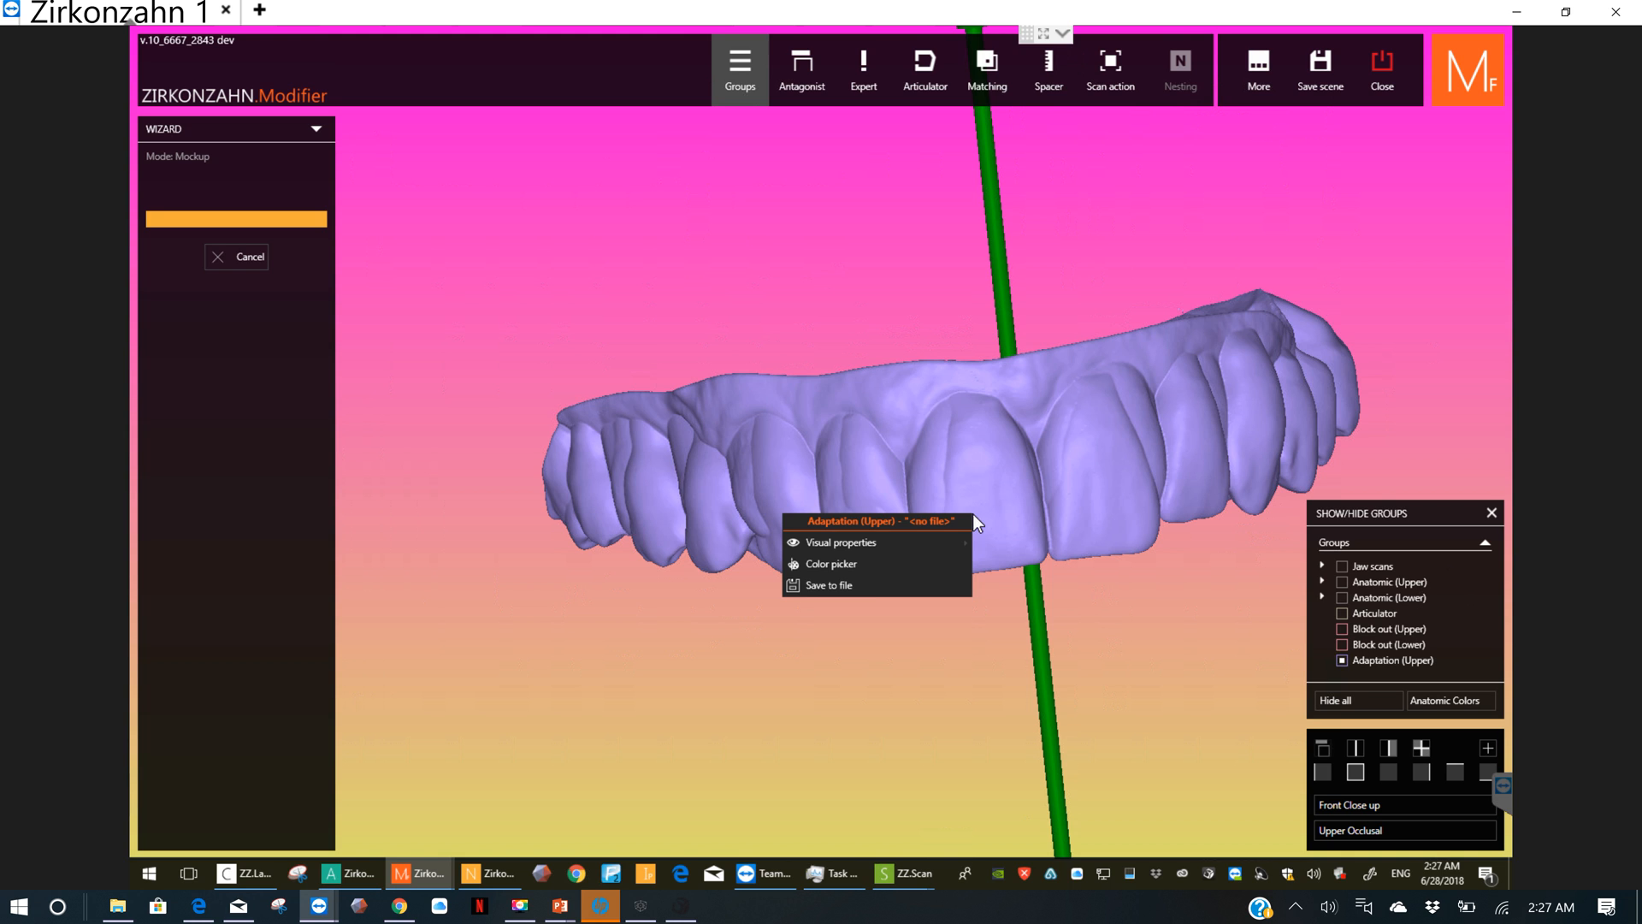
pyautogui.click(833, 586)
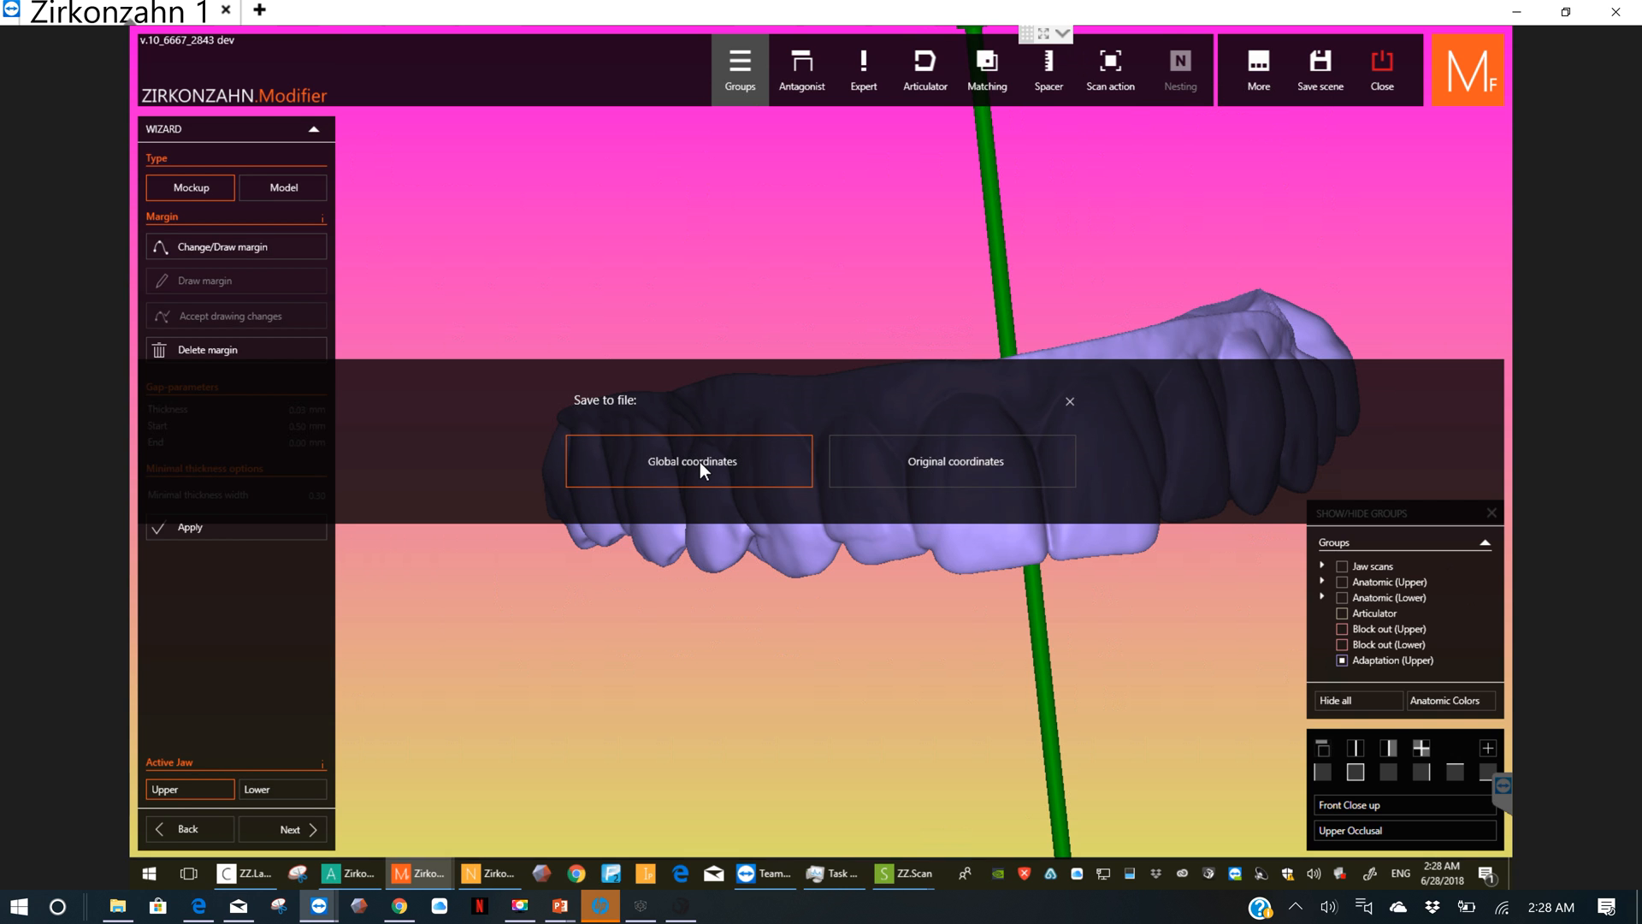
pyautogui.click(700, 462)
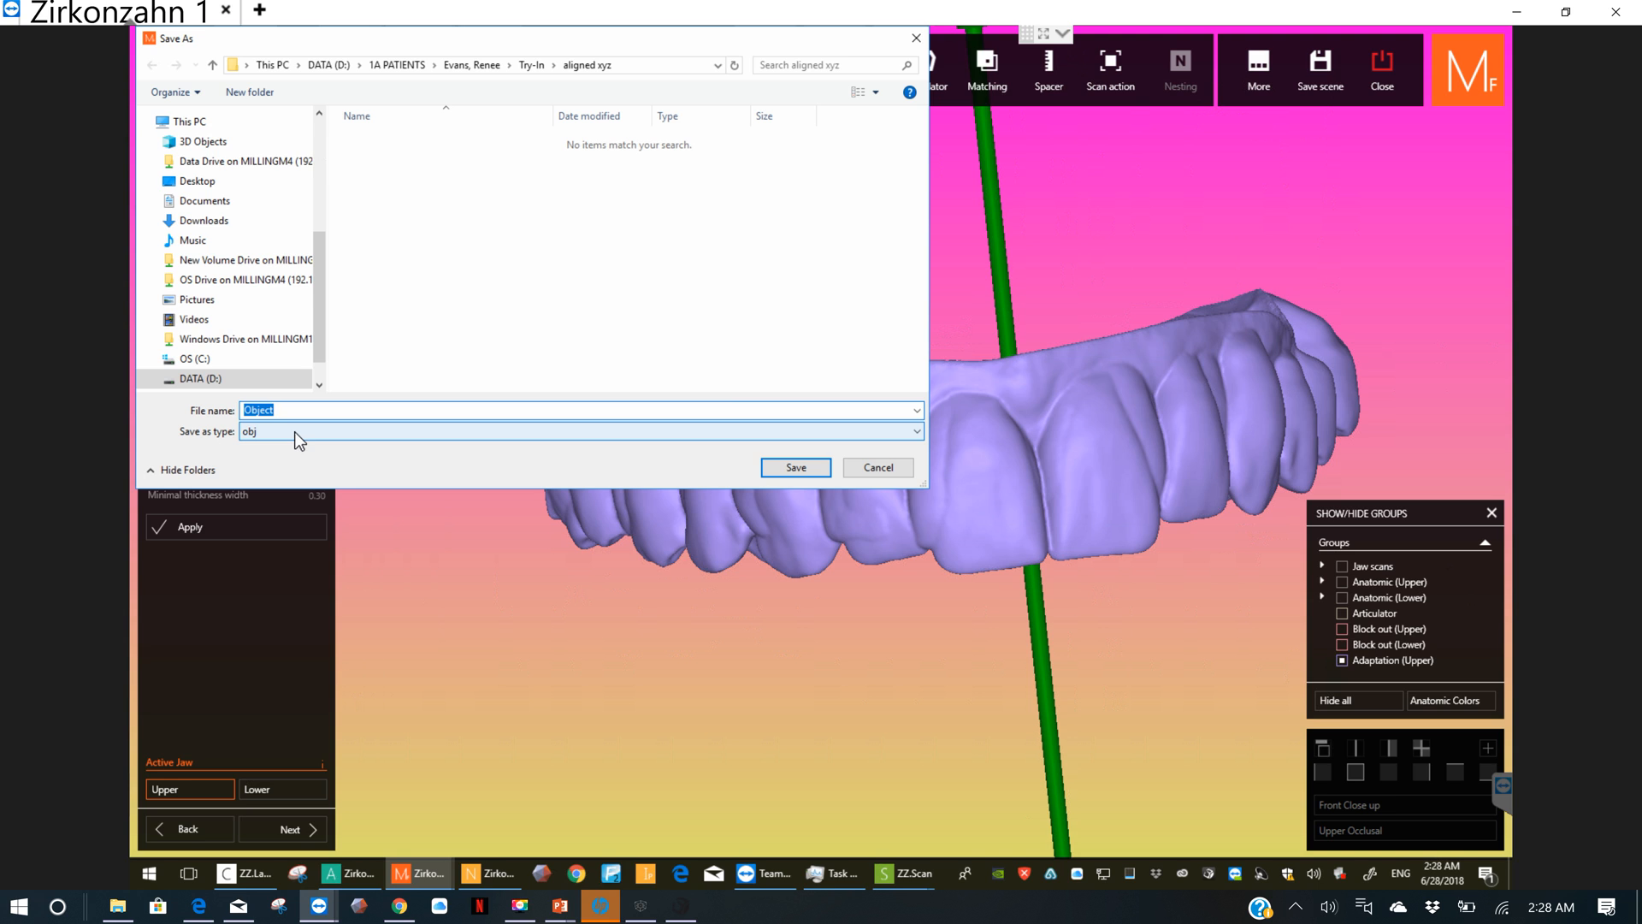
pyautogui.write('Mockup snapon U')
pyautogui.click(918, 433)
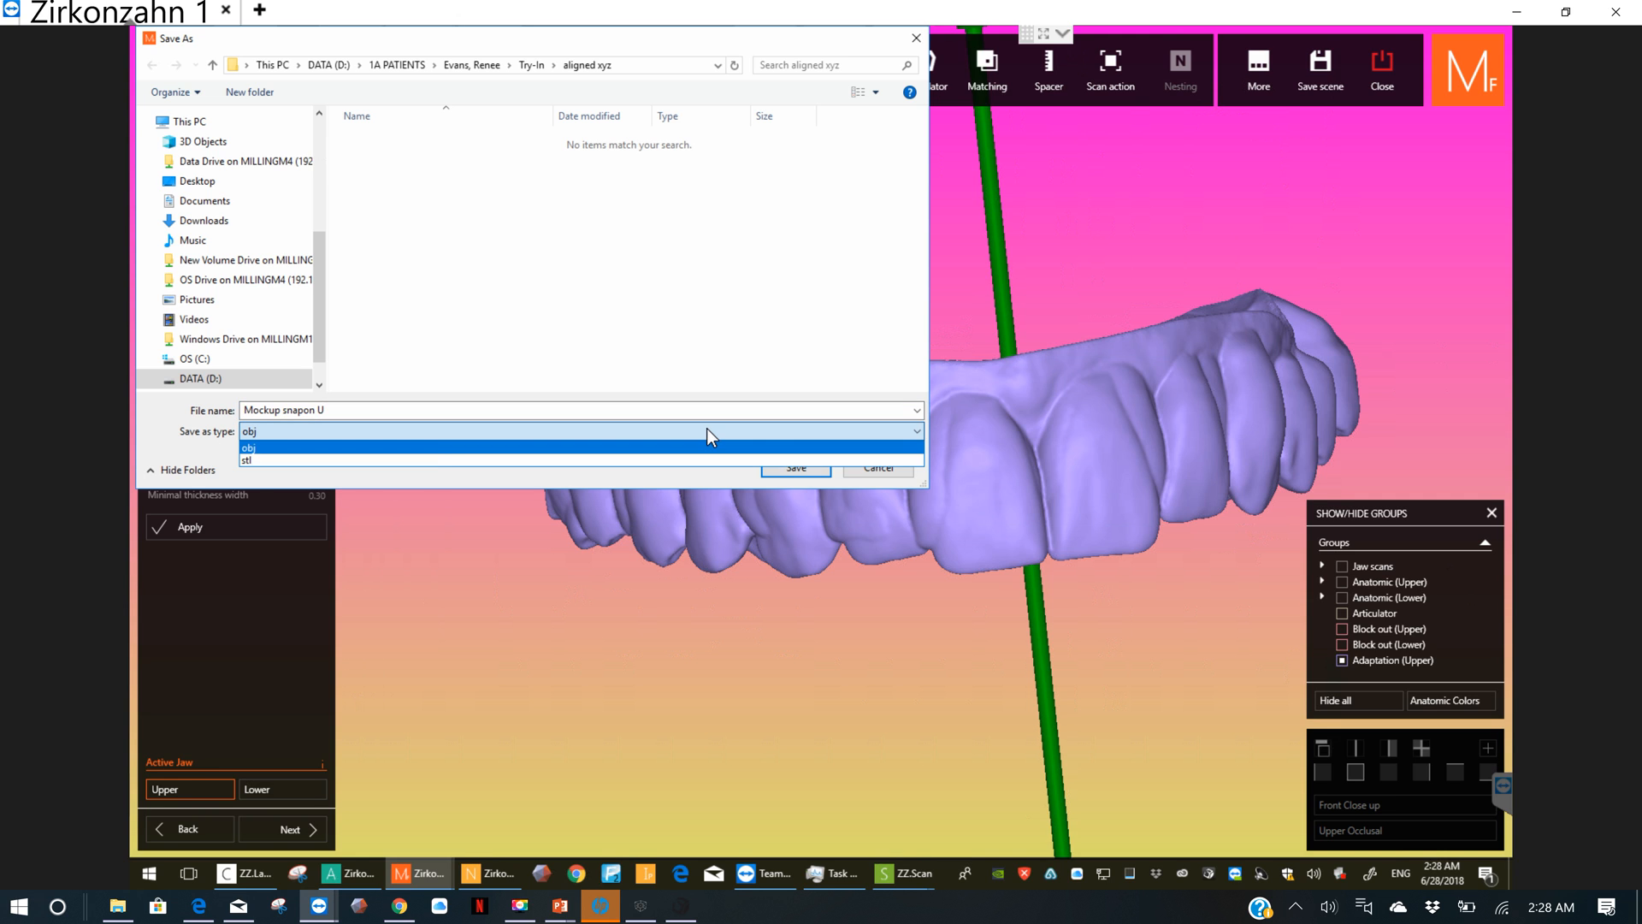
pyautogui.click(253, 459)
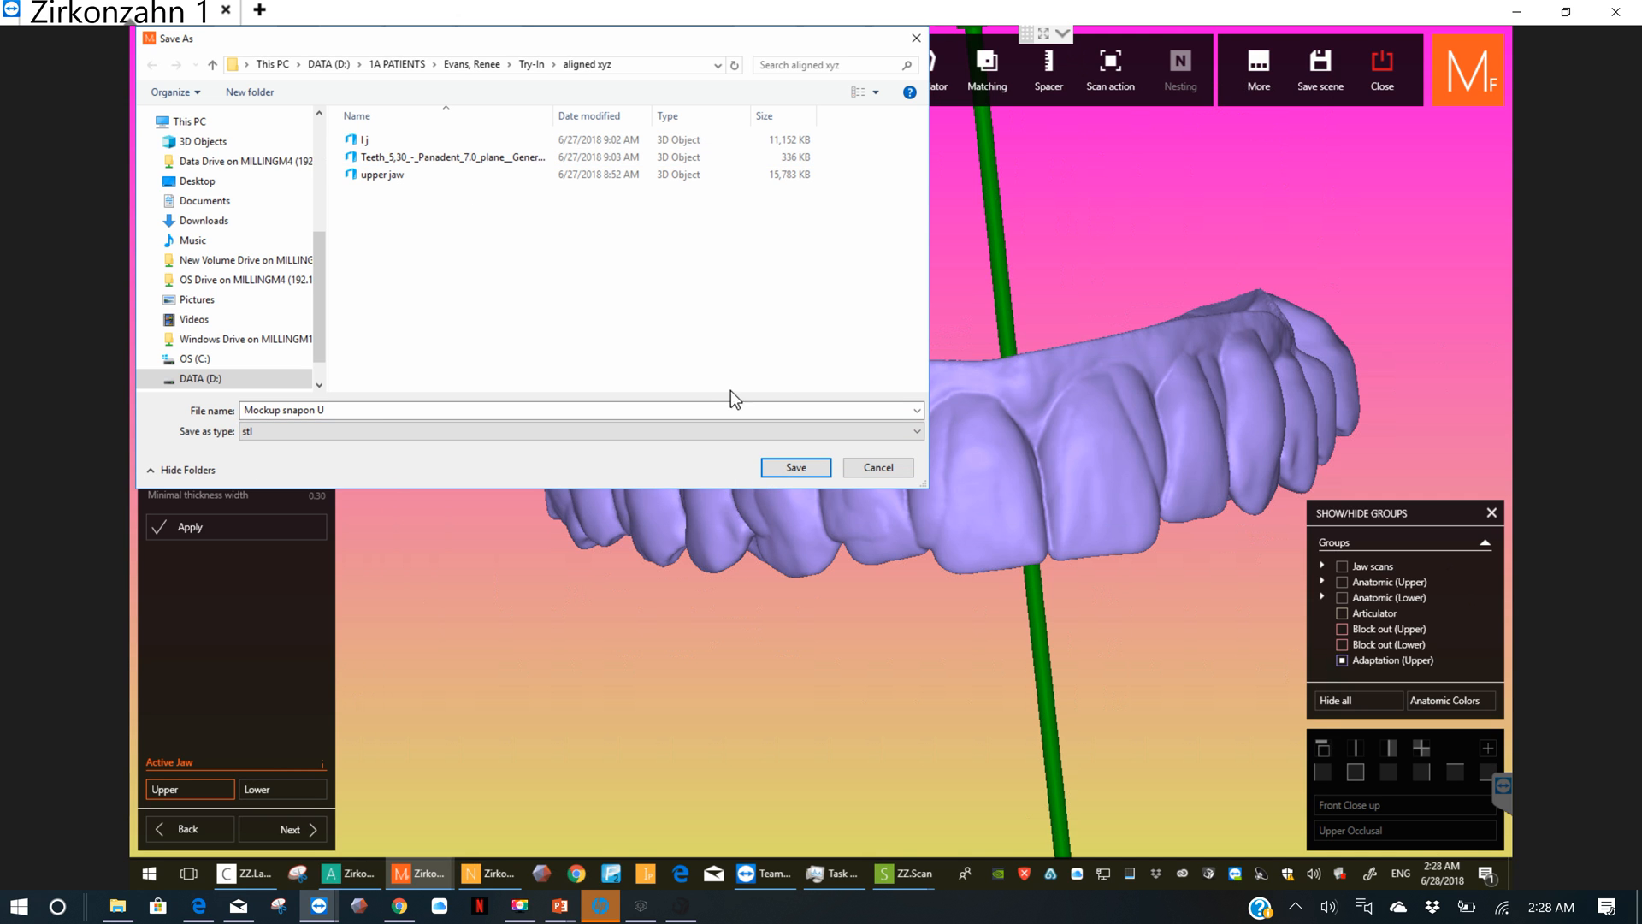
pyautogui.click(795, 467)
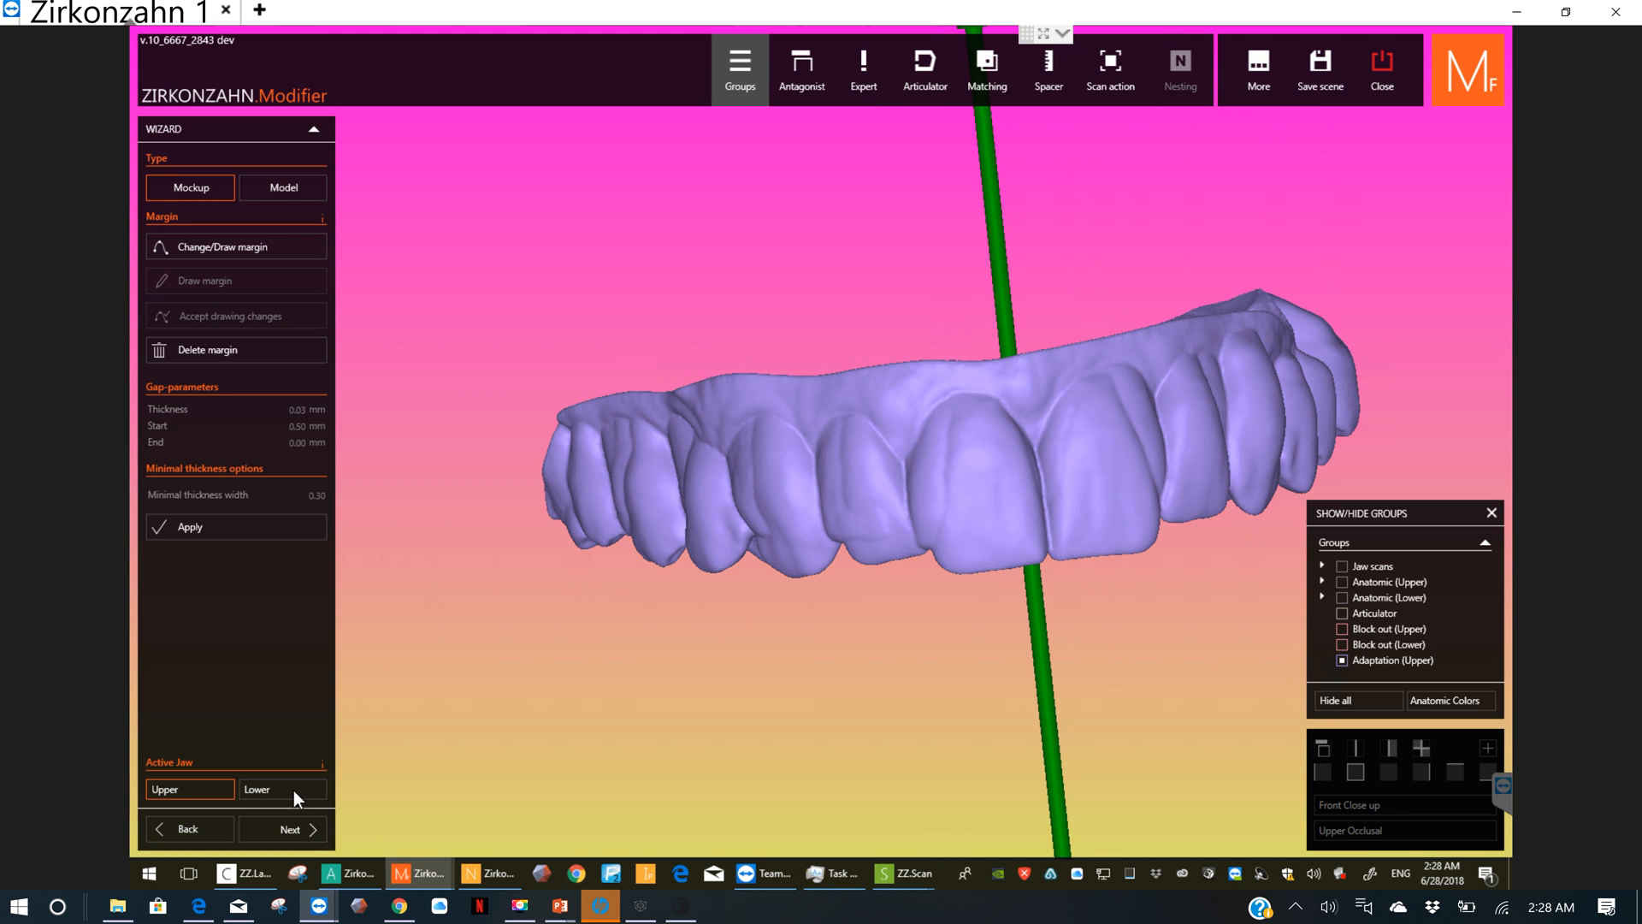
# Step: Make the lower jaw active, waiting for the program to respond, and apply the mockup calculation to it
pyautogui.click(257, 788)
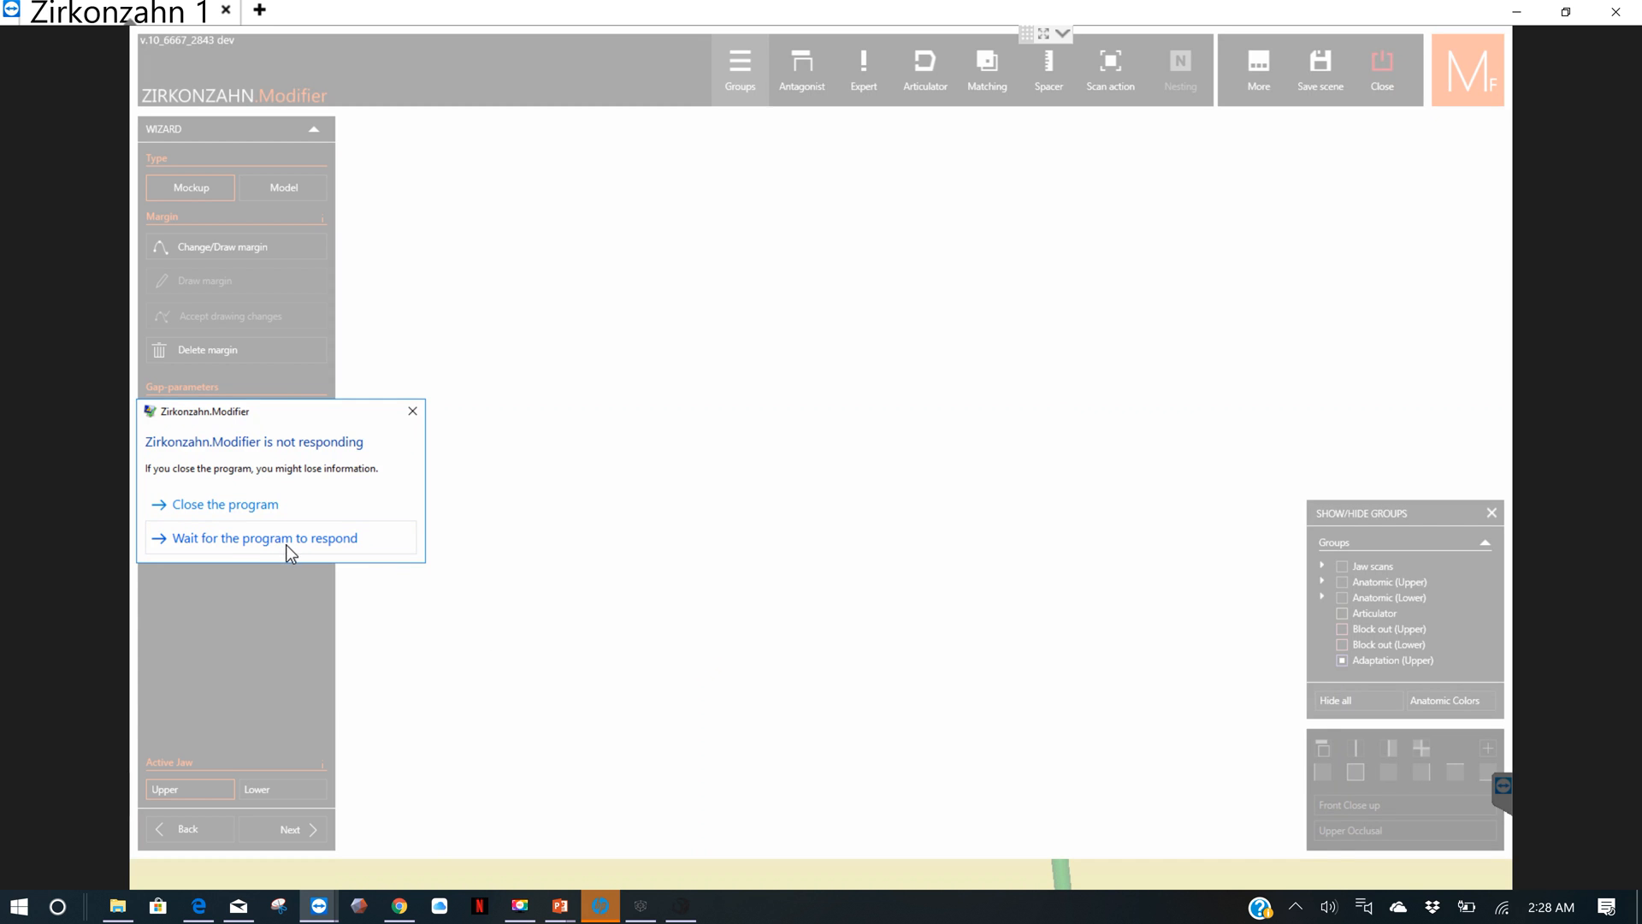
pyautogui.click(289, 539)
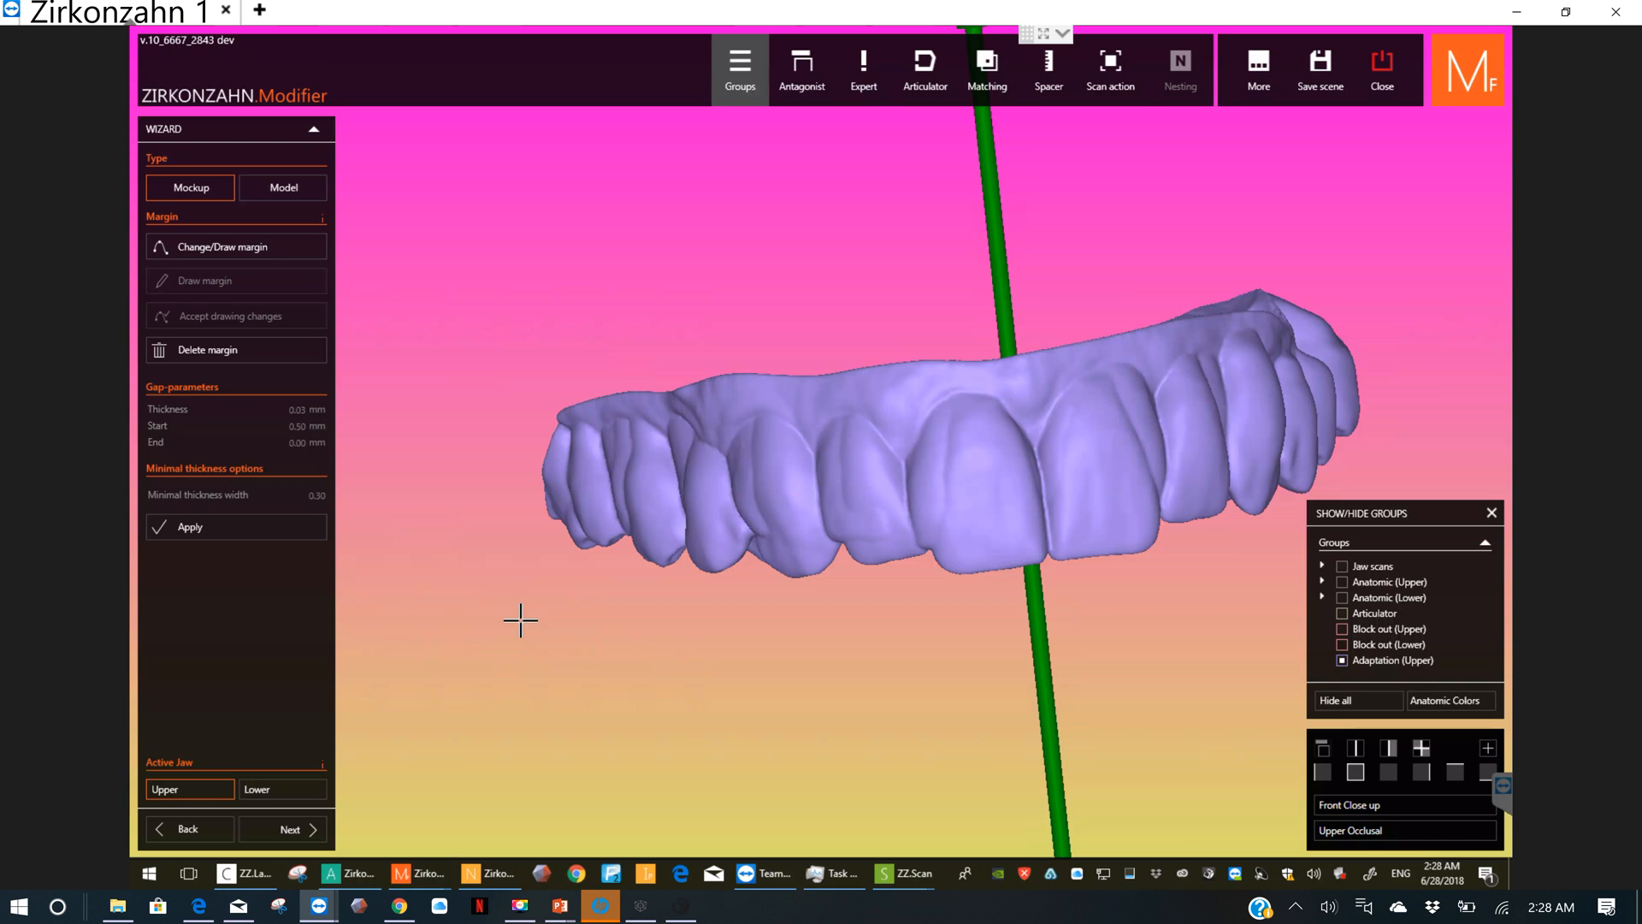
pyautogui.click(277, 788)
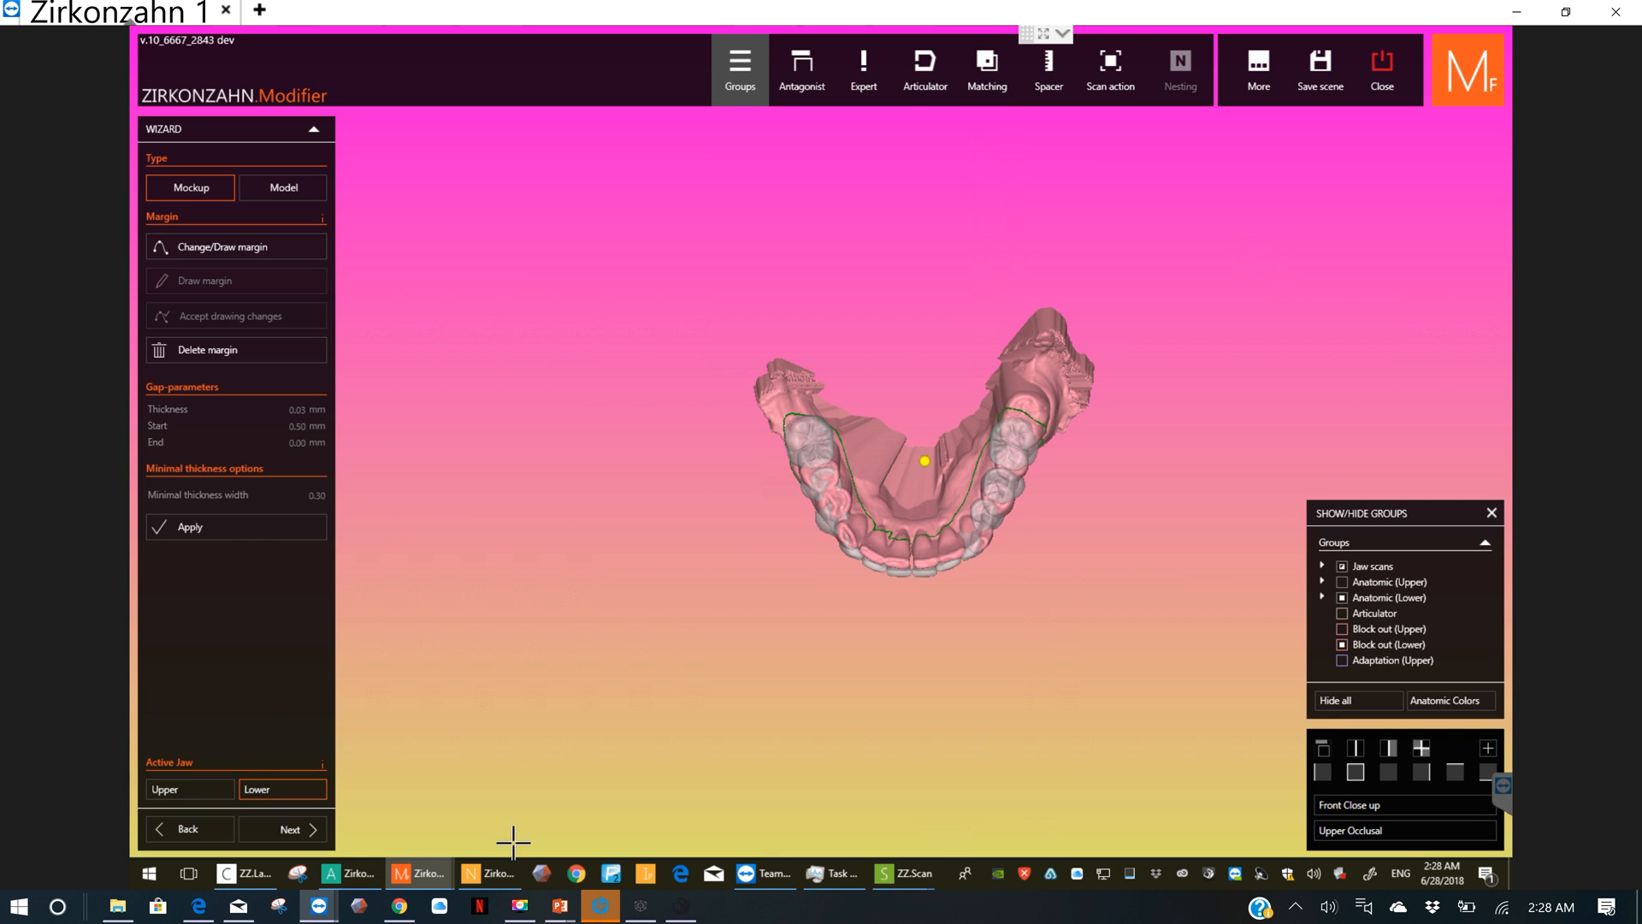
pyautogui.click(251, 532)
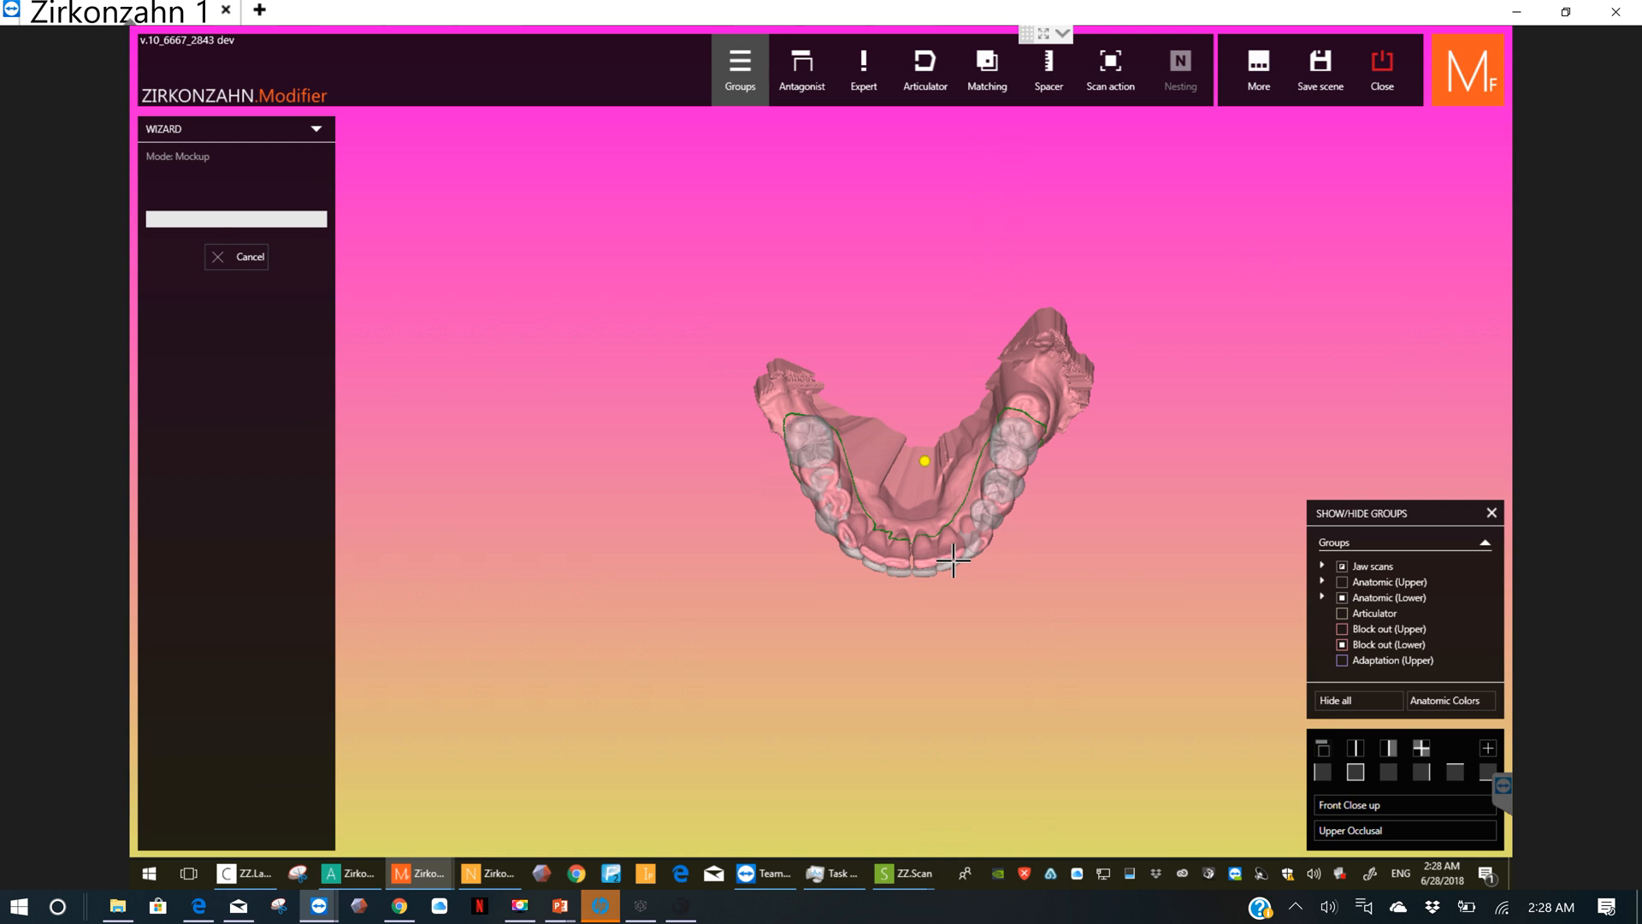
# Step: Check the lower margin close up from the front and advance the wizard to the next stage
pyautogui.click(1354, 771)
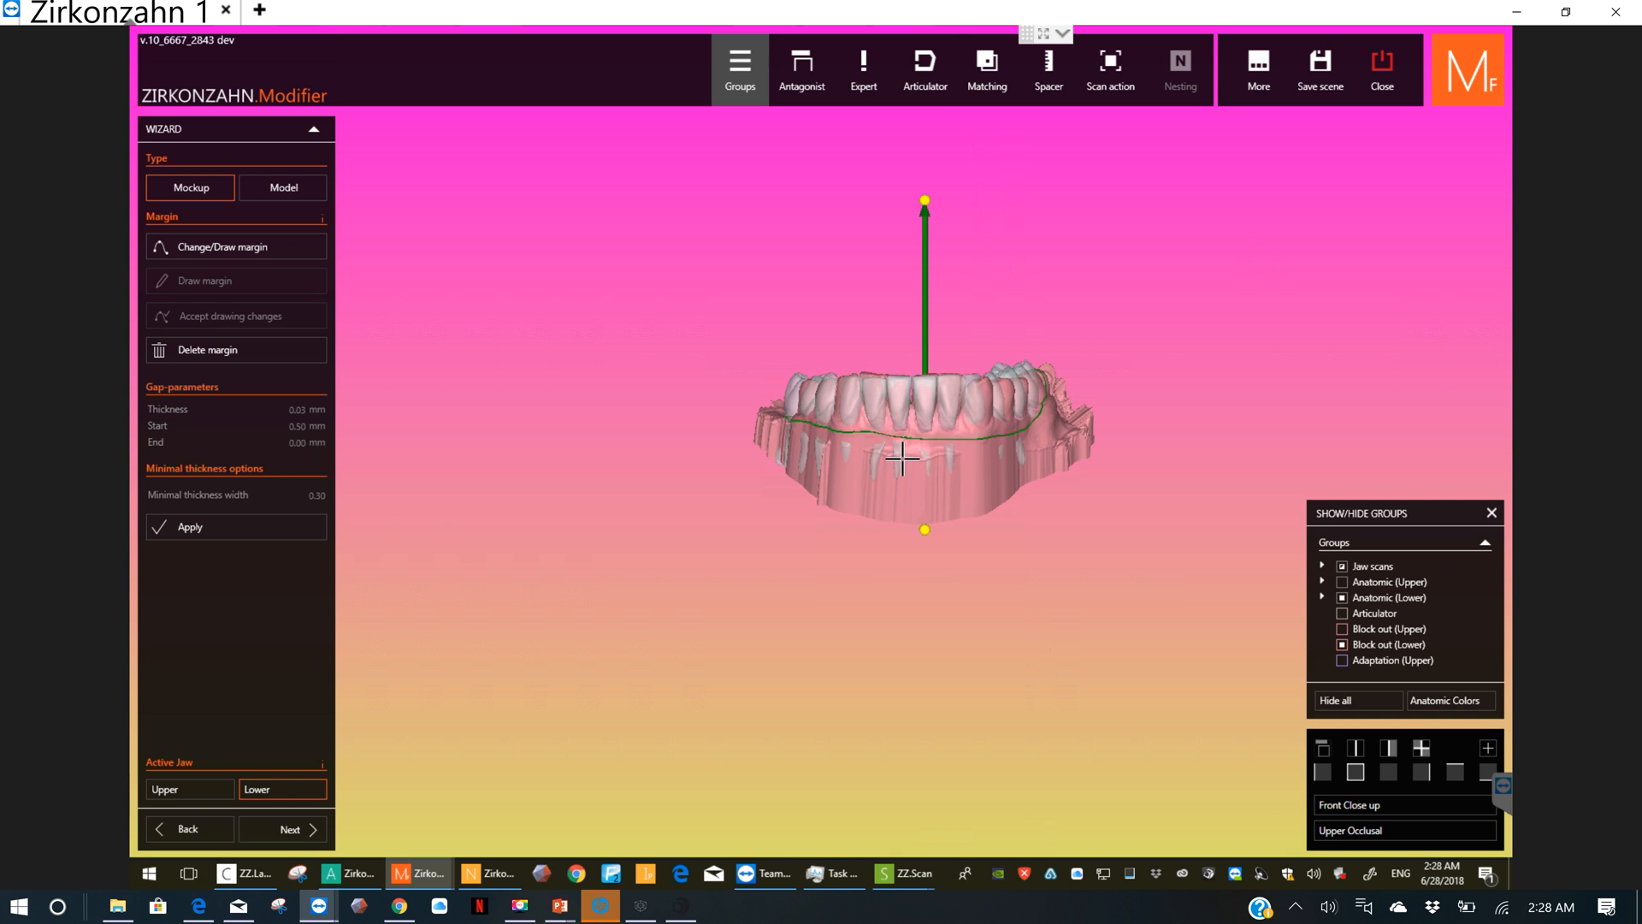
pyautogui.scroll(2, 903, 459)
pyautogui.scroll(2, 903, 459)
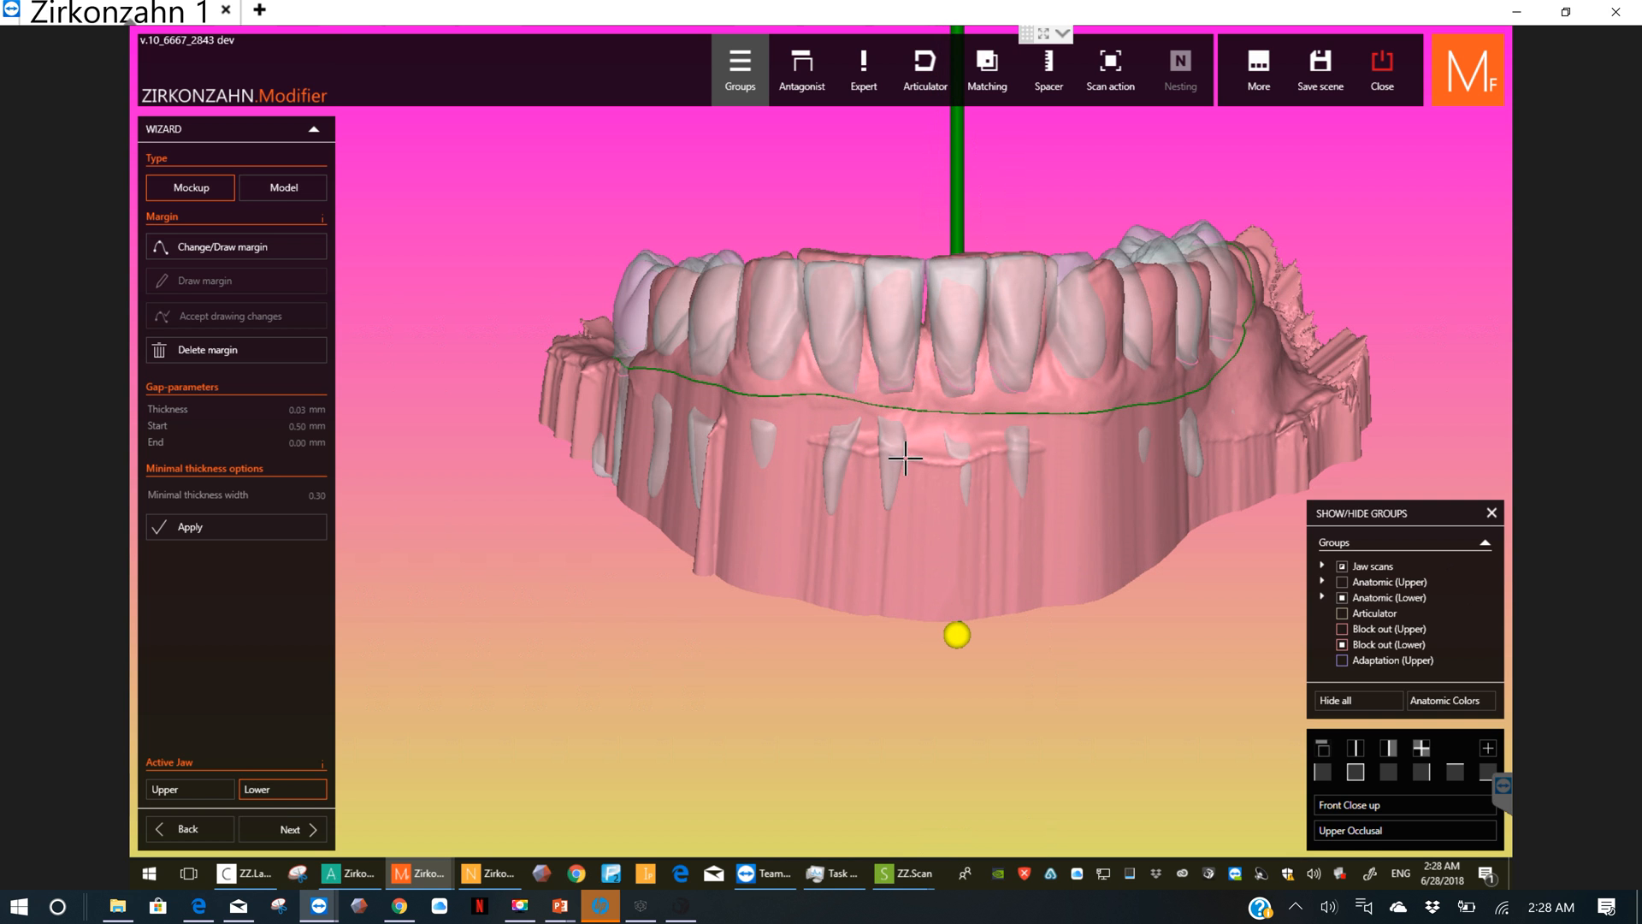
pyautogui.click(281, 830)
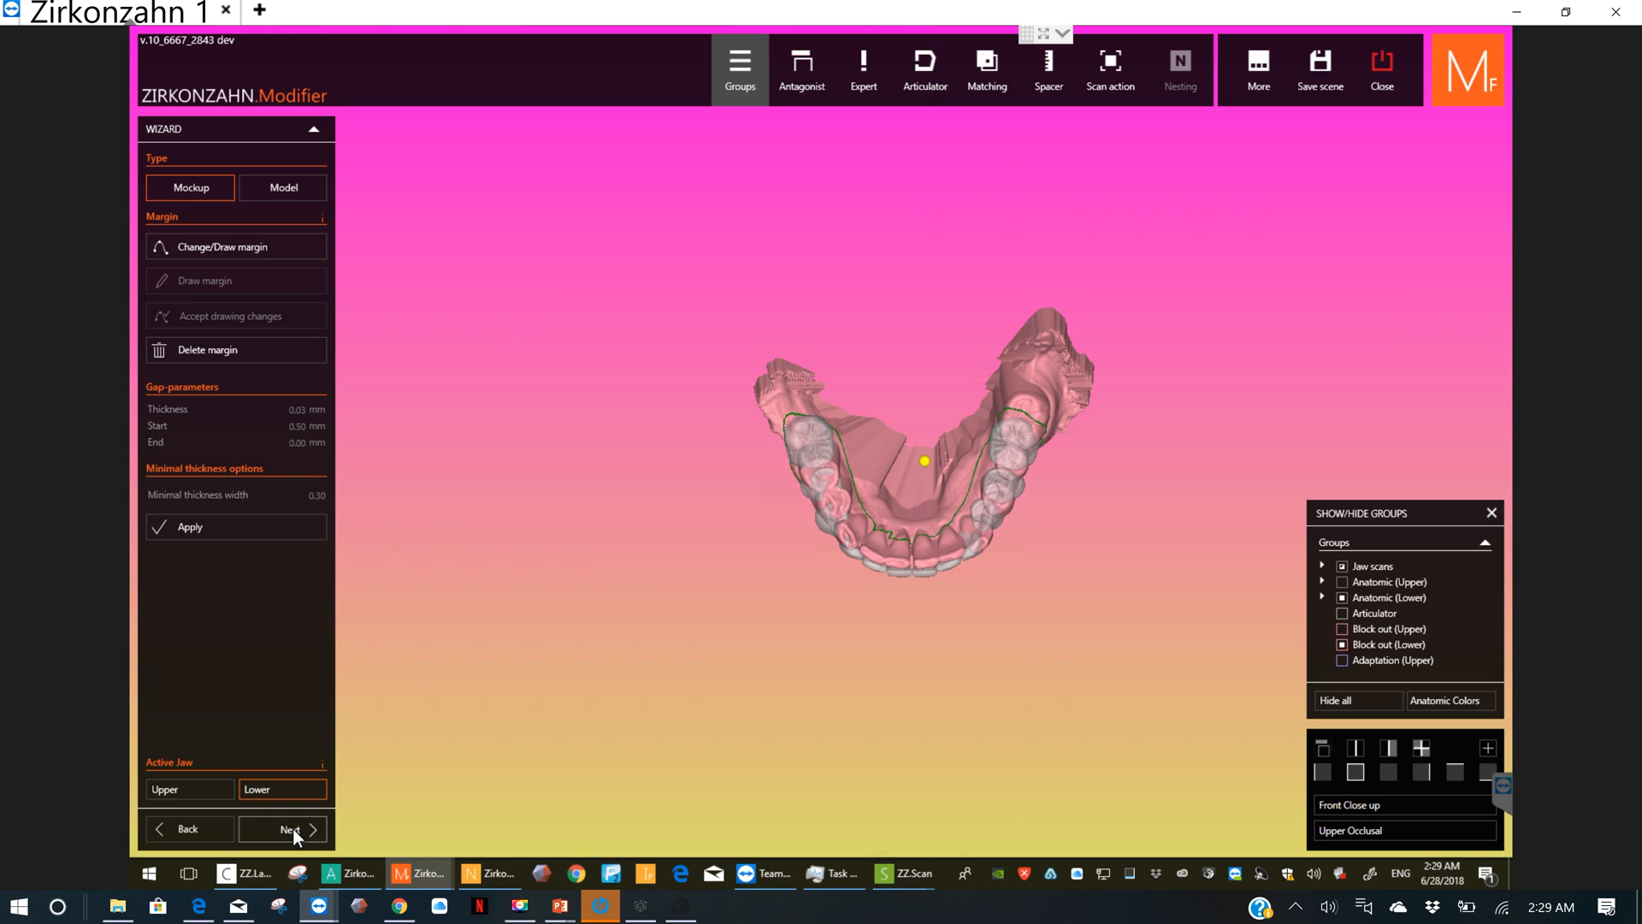
# Step: Apply the mockup calculation to the lower jaw again, check its margin from several angles, and delete that margin
pyautogui.click(231, 530)
pyautogui.moveTo(919, 537); pyautogui.dragTo(928, 468, button='right')
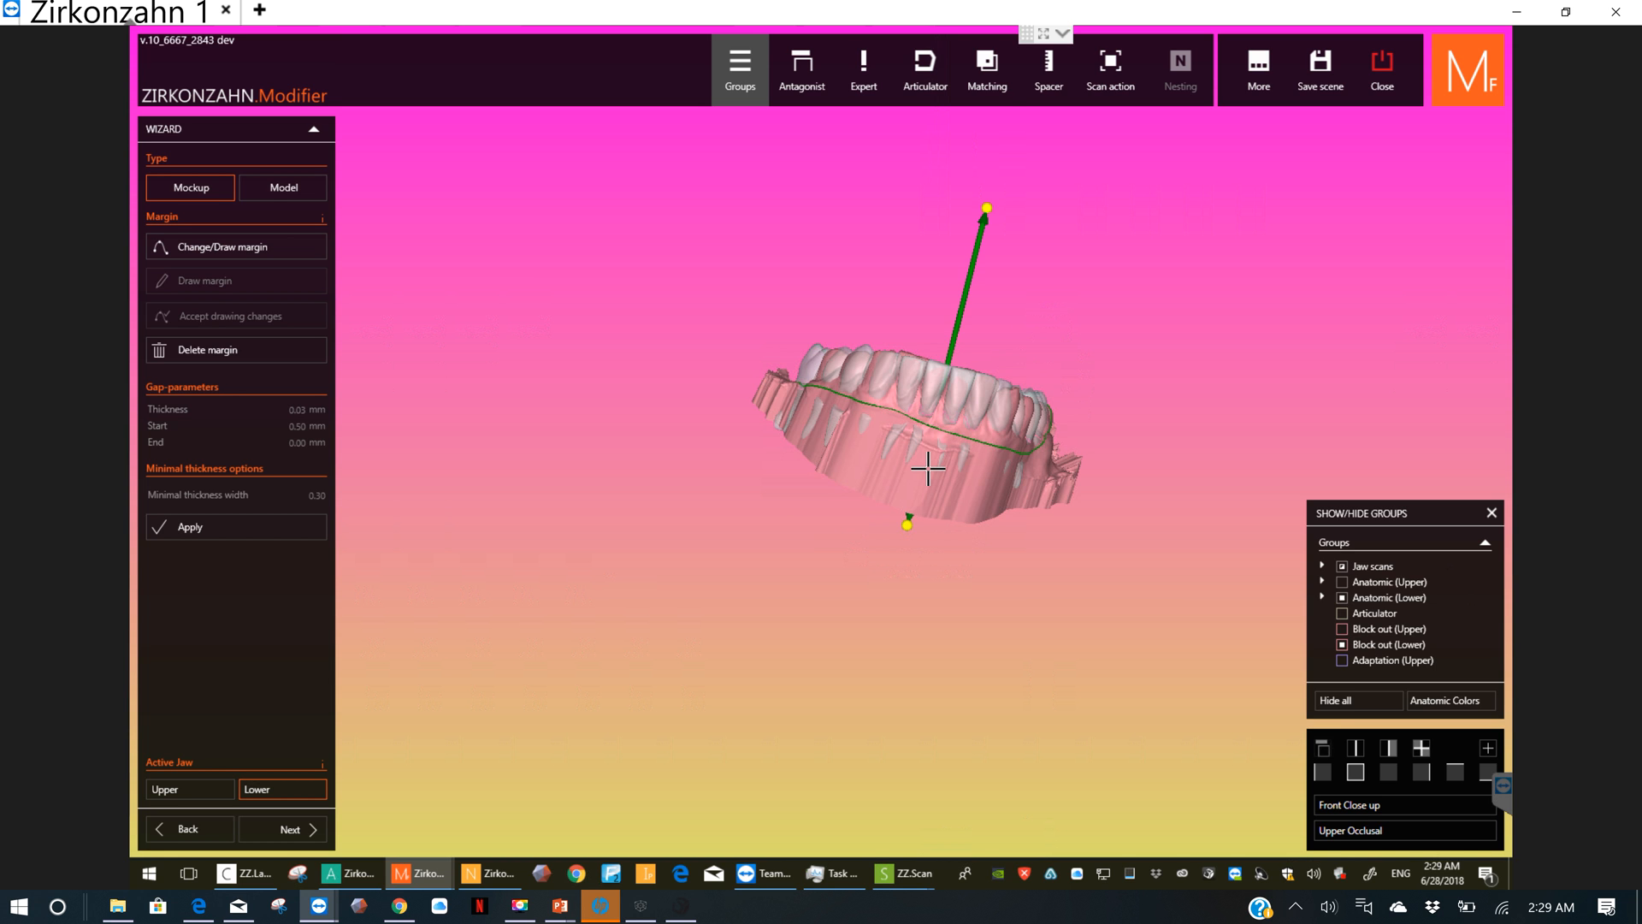
pyautogui.scroll(2, 928, 469)
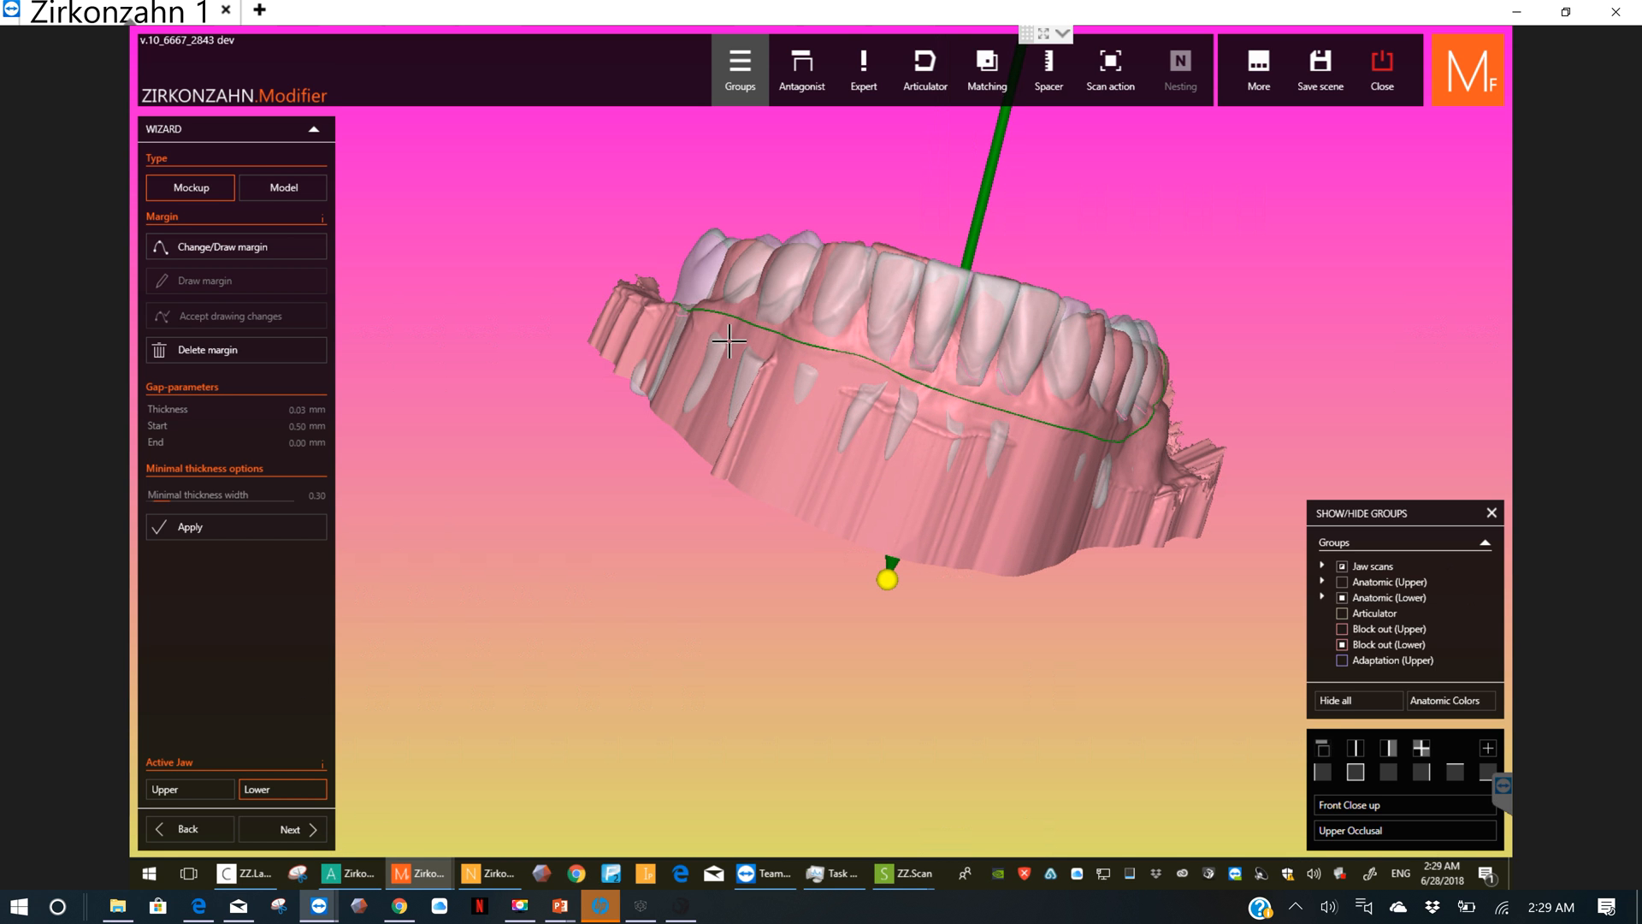
pyautogui.moveTo(732, 347); pyautogui.dragTo(707, 406, button='right')
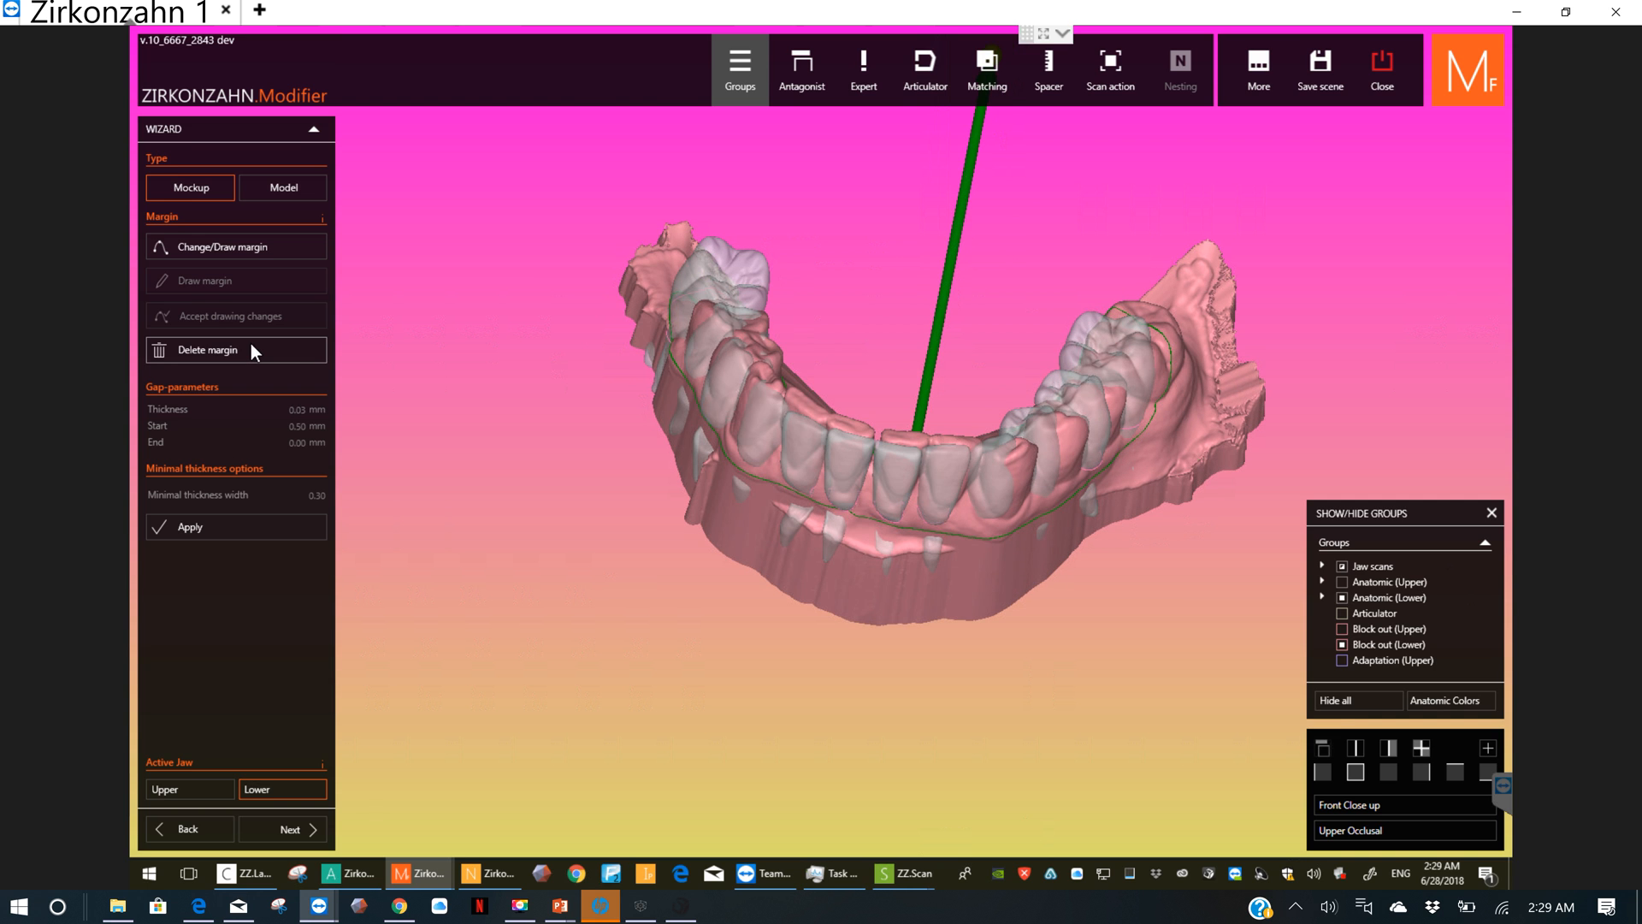
pyautogui.click(252, 345)
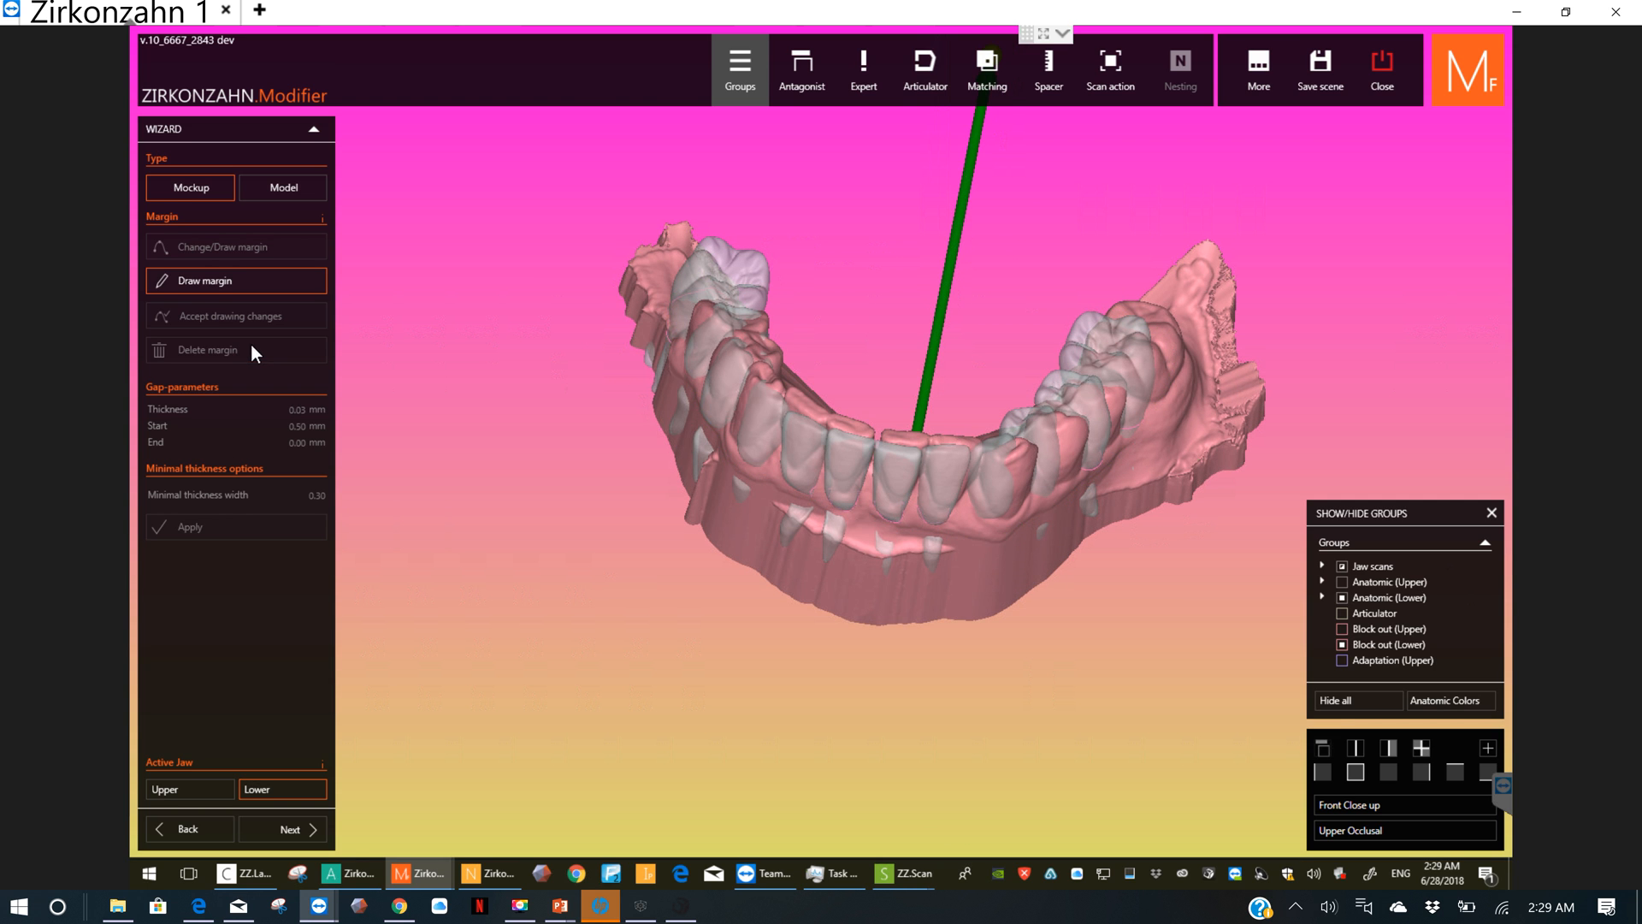
# Step: Draw a new lower margin from below the front teeth along the outer gum to behind the patient's last right molar
pyautogui.click(896, 528)
pyautogui.moveTo(821, 510)
pyautogui.mouseDown()
pyautogui.moveTo(692, 442)
pyautogui.moveTo(708, 445)
pyautogui.mouseUp()
pyautogui.moveTo(708, 446); pyautogui.dragTo(759, 423, button='right')
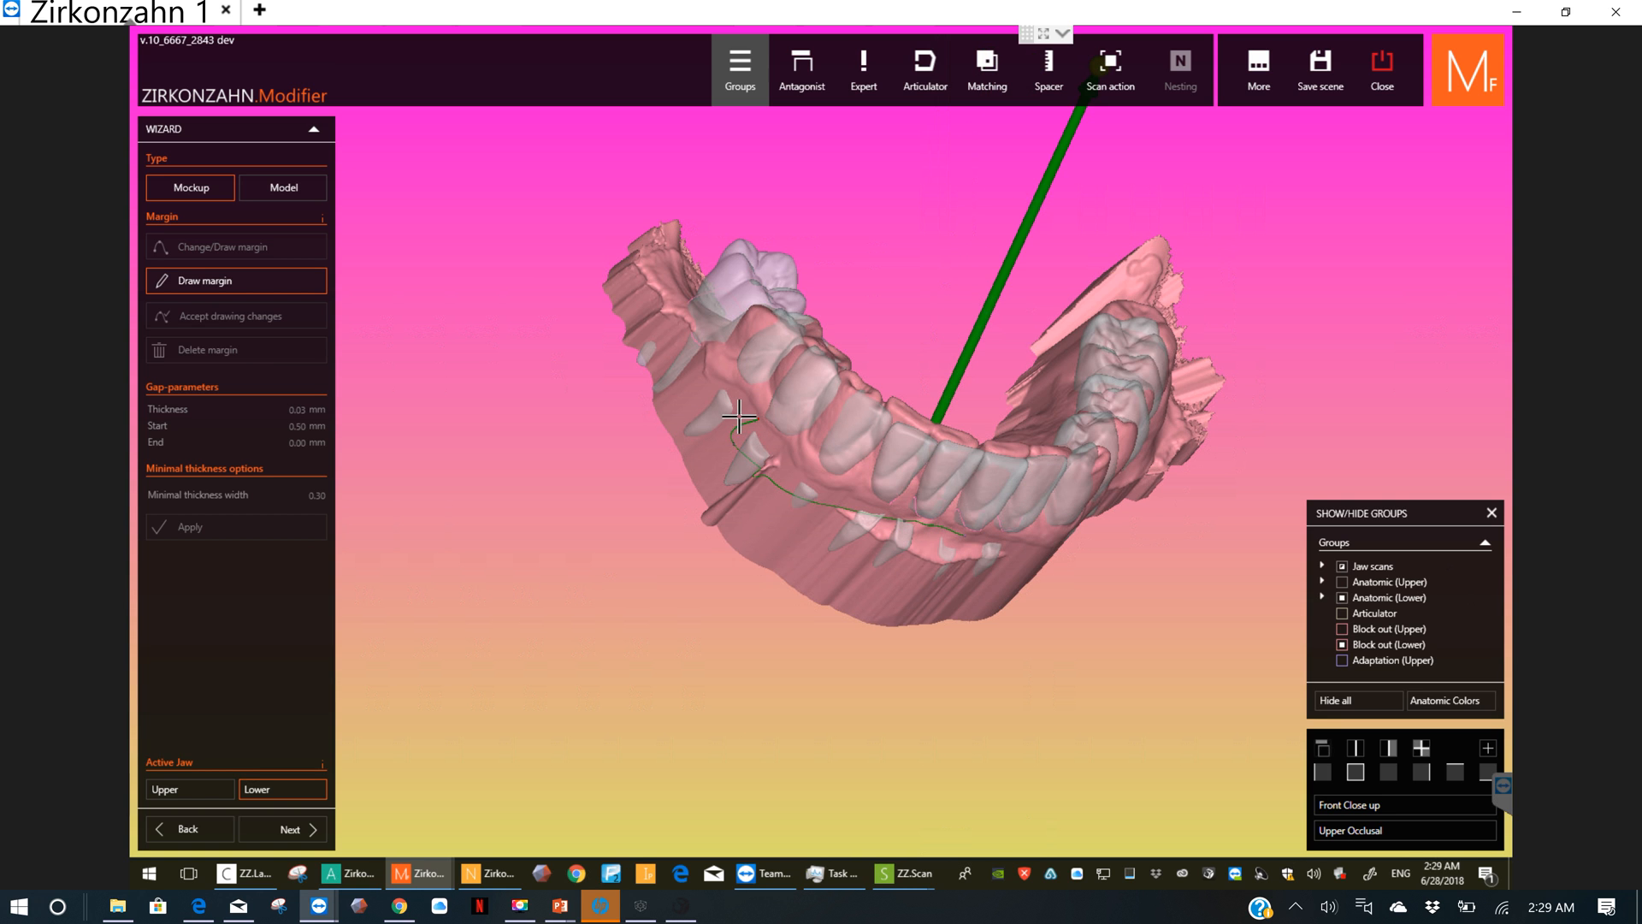
pyautogui.moveTo(739, 416); pyautogui.dragTo(682, 274)
pyautogui.moveTo(677, 293); pyautogui.dragTo(672, 371, button='right')
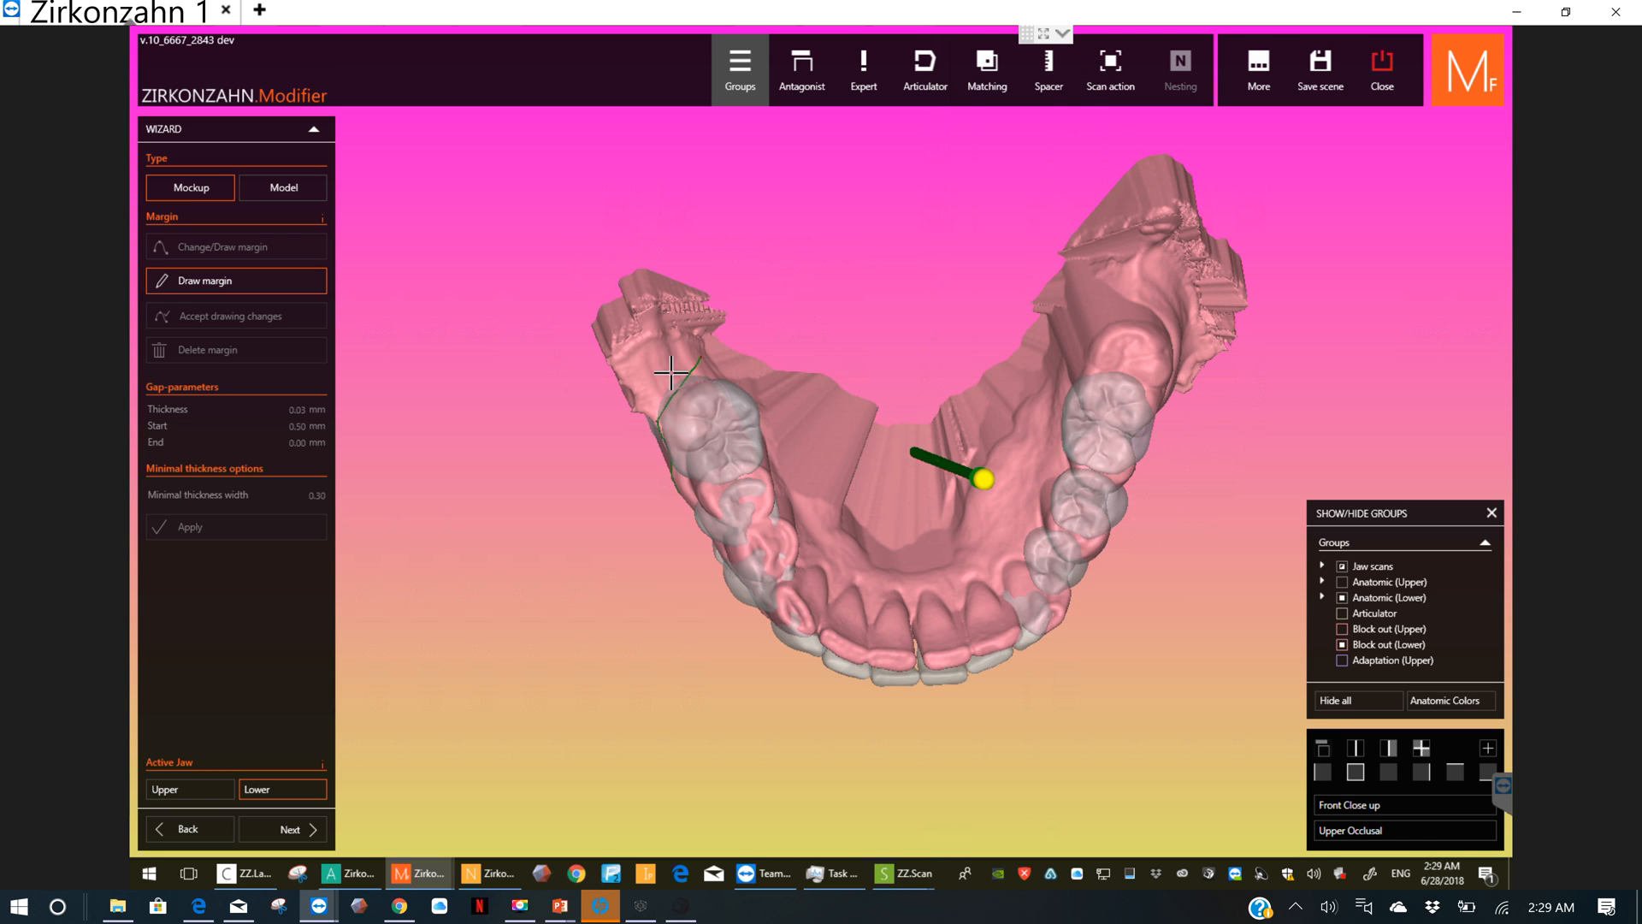
# Step: Continue the margin around the back of the last right molar and forward along the tongue side of the right back teeth
pyautogui.moveTo(672, 371); pyautogui.dragTo(707, 364)
pyautogui.click(706, 370)
pyautogui.moveTo(690, 392); pyautogui.dragTo(723, 389, button='right')
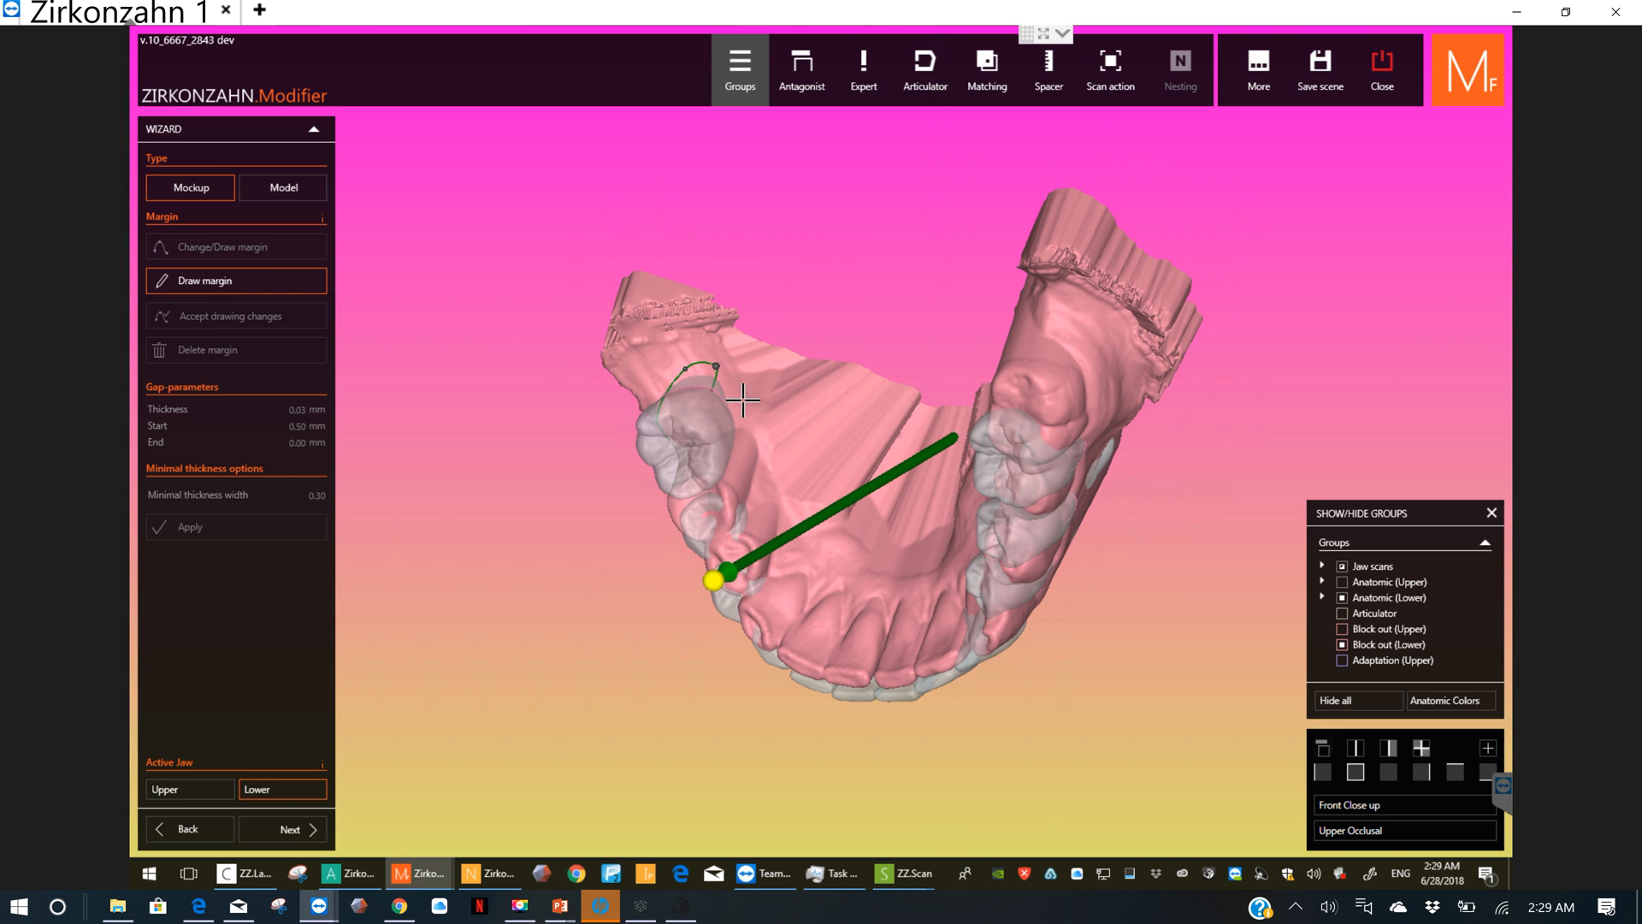
pyautogui.click(749, 467)
pyautogui.click(738, 545)
# Step: Extend the margin along the tongue side of the front teeth and onto the inner gum of the left premolars
pyautogui.click(814, 636)
pyautogui.click(846, 637)
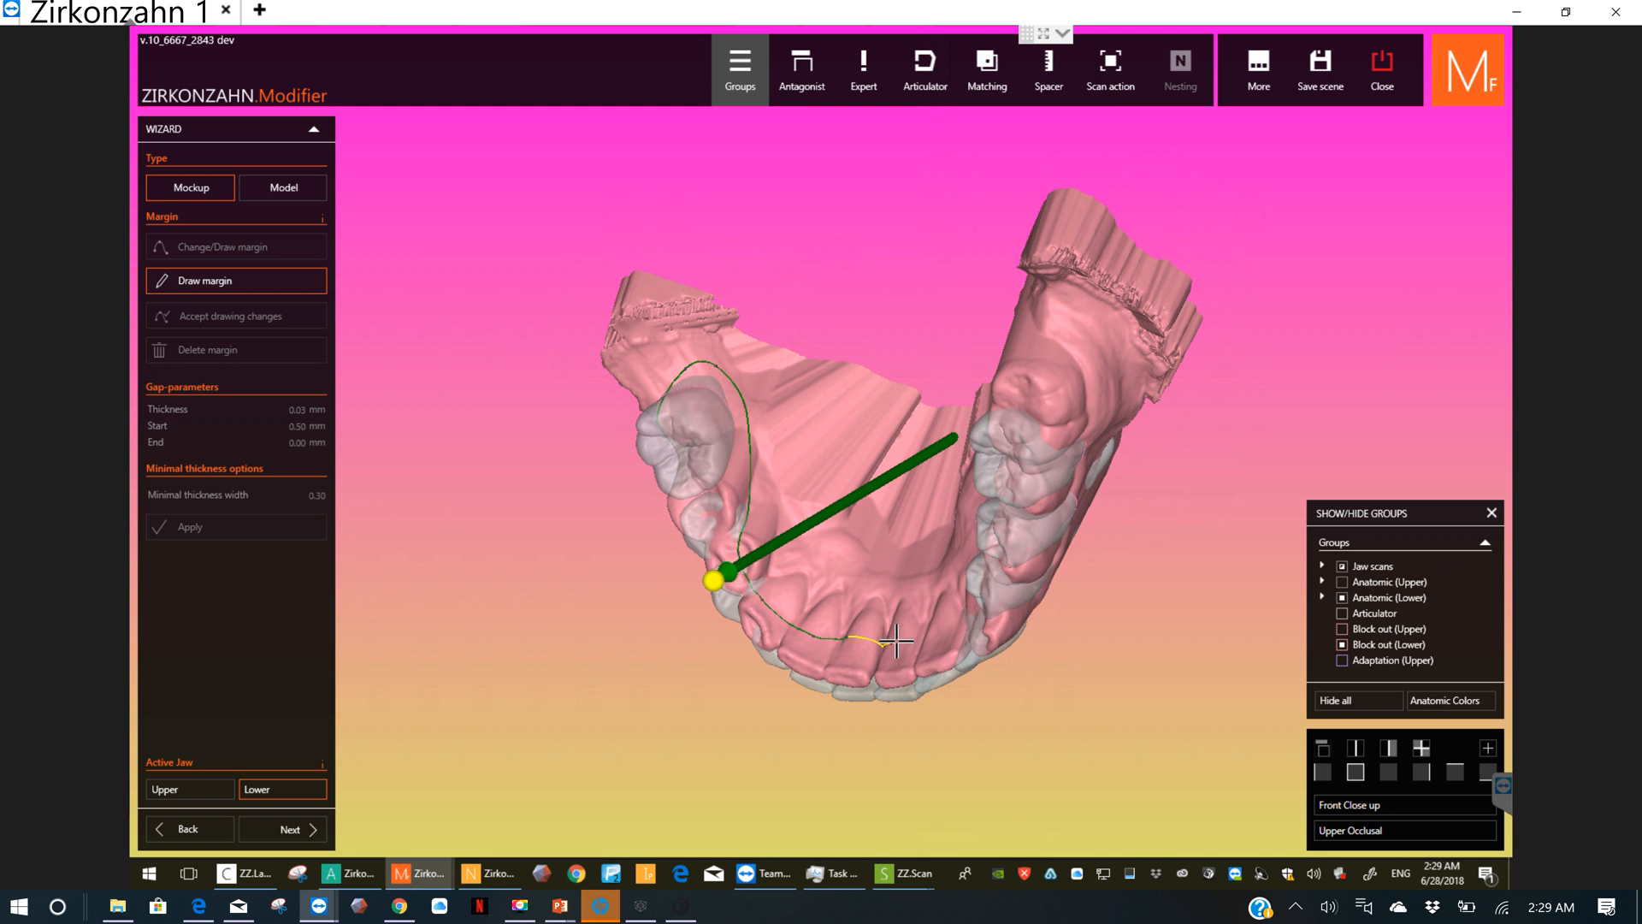
pyautogui.moveTo(932, 636); pyautogui.dragTo(996, 622, button='right')
pyautogui.click(1000, 556)
pyautogui.click(1045, 475)
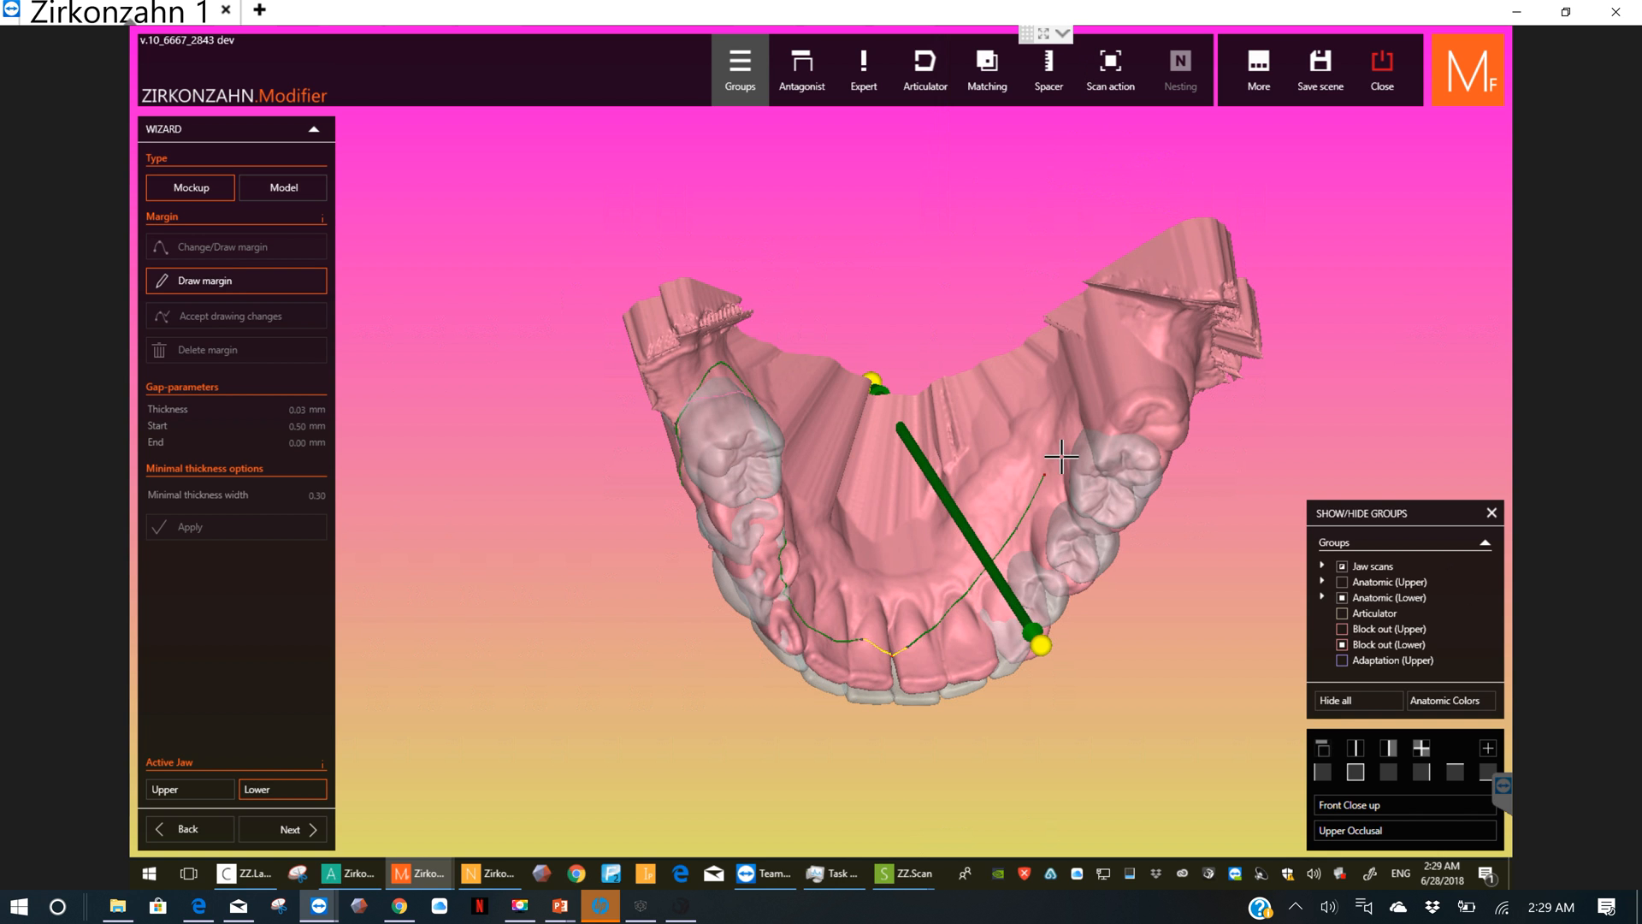
# Step: Carry the margin around the rear of the left molars and over to the outer gum
pyautogui.click(1097, 418)
pyautogui.click(1139, 417)
pyautogui.moveTo(1115, 419); pyautogui.dragTo(1035, 398, button='right')
pyautogui.moveTo(1092, 424); pyautogui.dragTo(1075, 418)
pyautogui.moveTo(1076, 419); pyautogui.dragTo(946, 330, button='right')
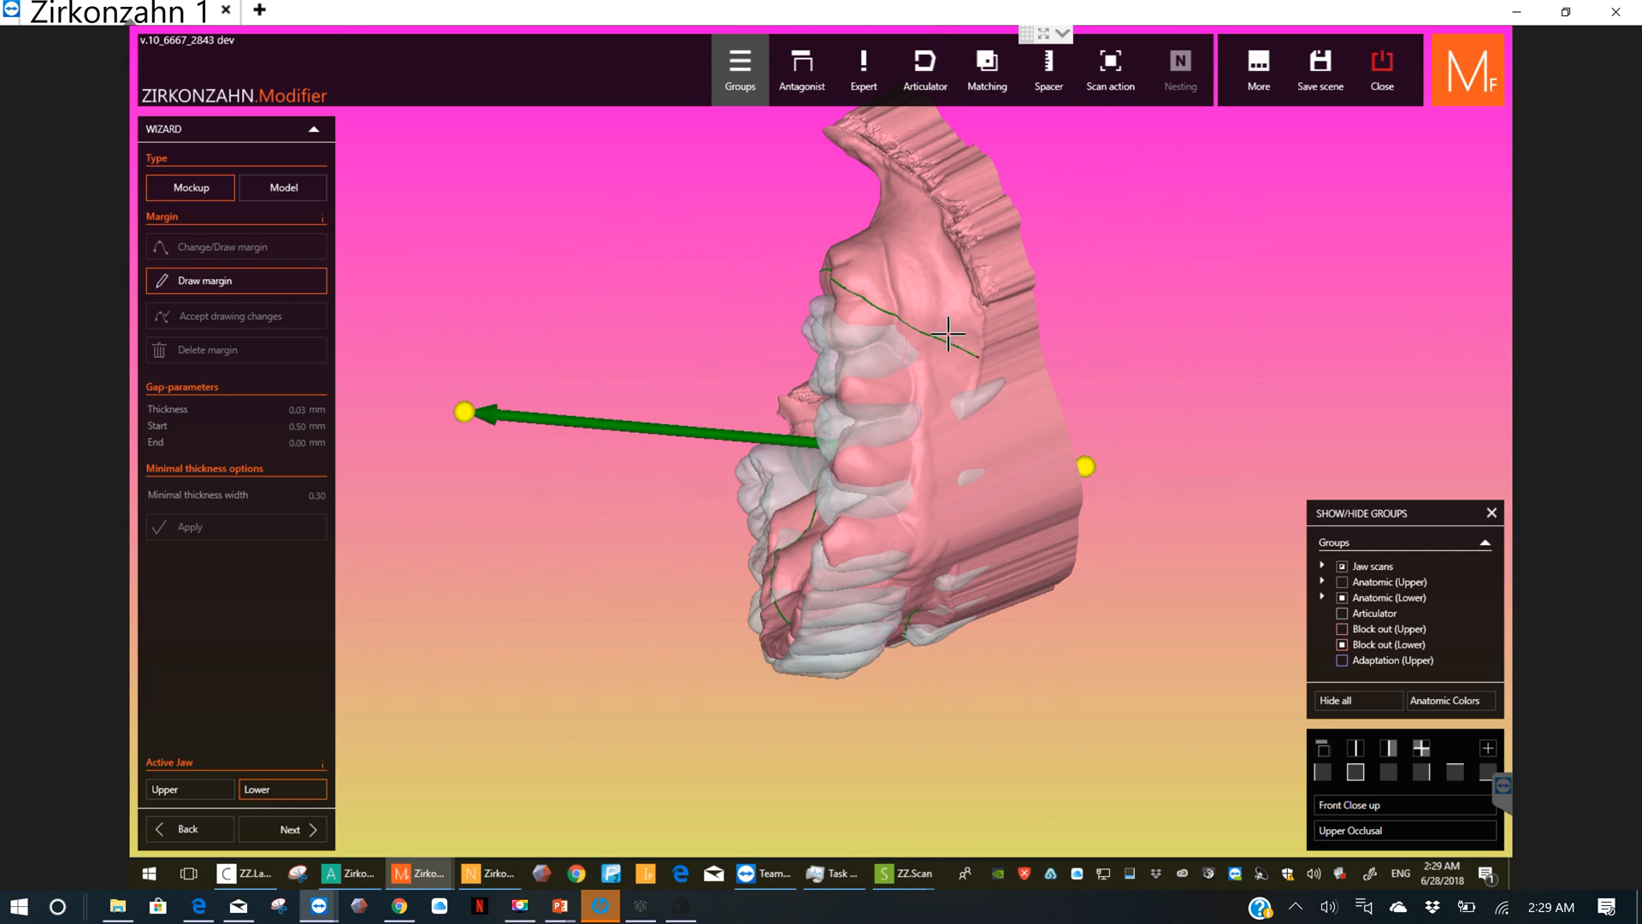
# Step: Draw the margin along the outer gum of the left teeth and close the loop at the front
pyautogui.click(936, 387)
pyautogui.click(916, 443)
pyautogui.click(922, 512)
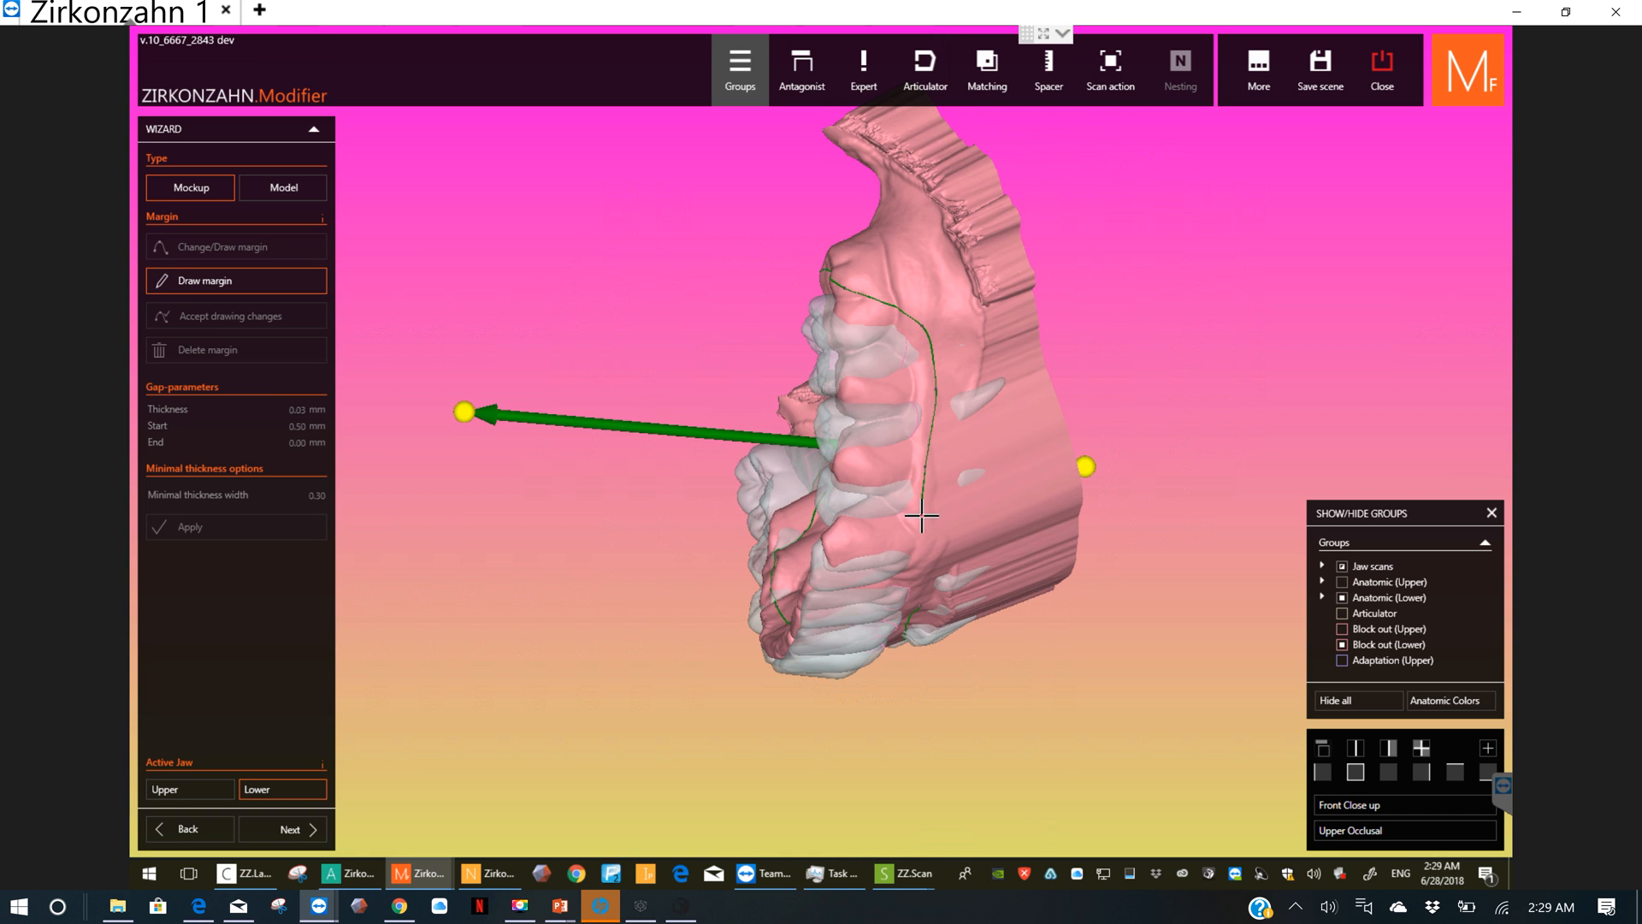
pyautogui.moveTo(936, 456); pyautogui.dragTo(945, 396, button='right')
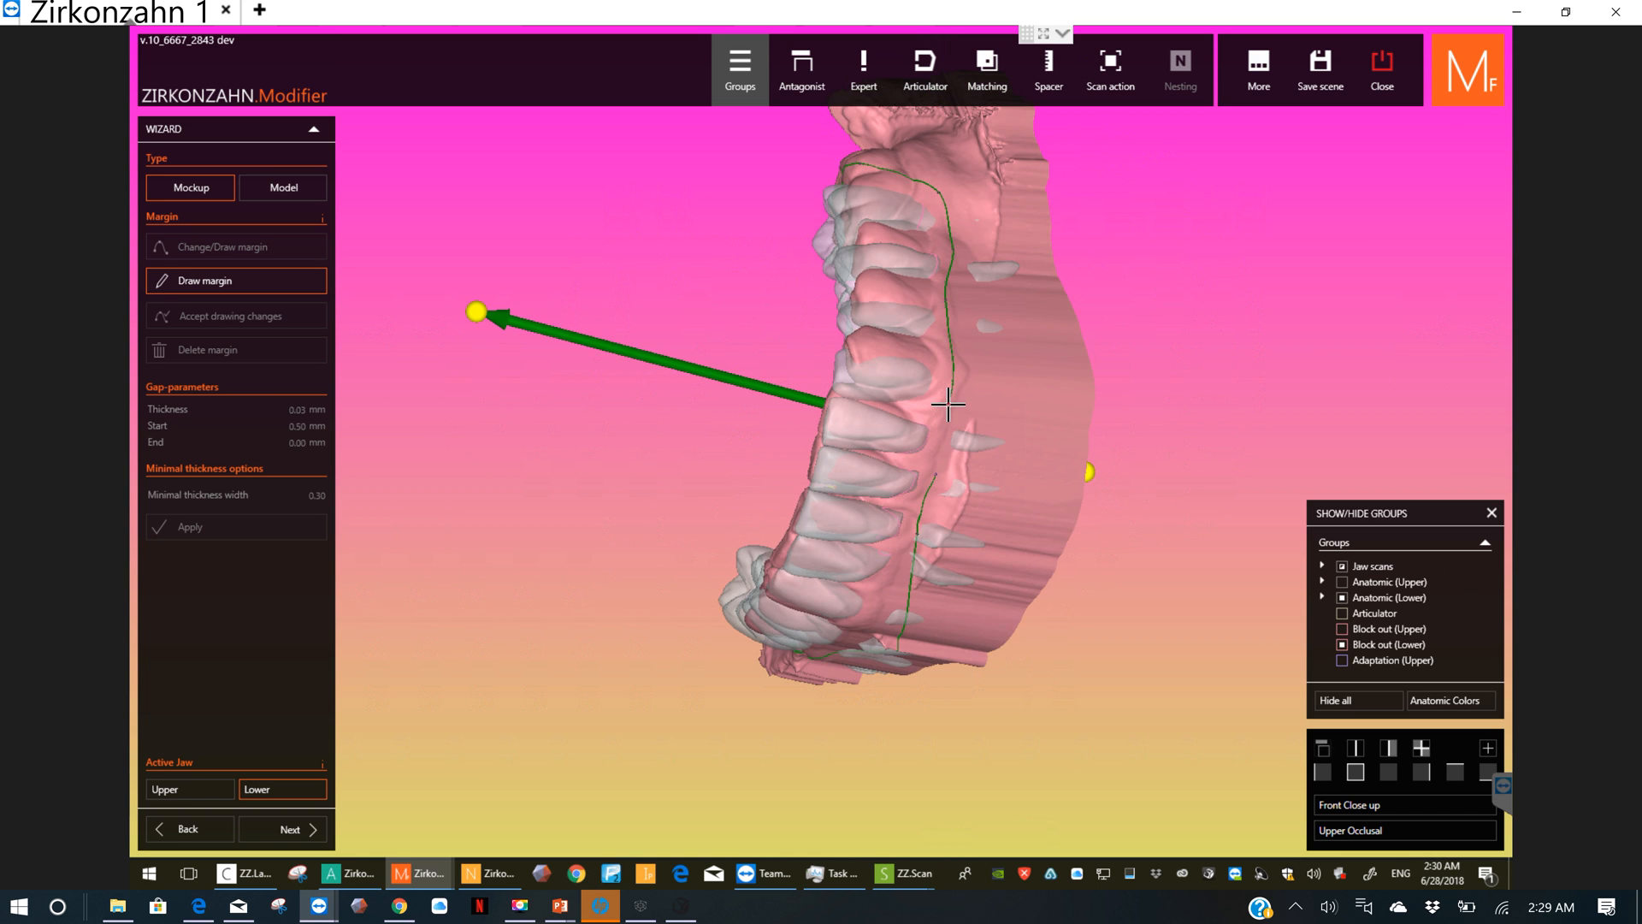
pyautogui.doubleClick(940, 456)
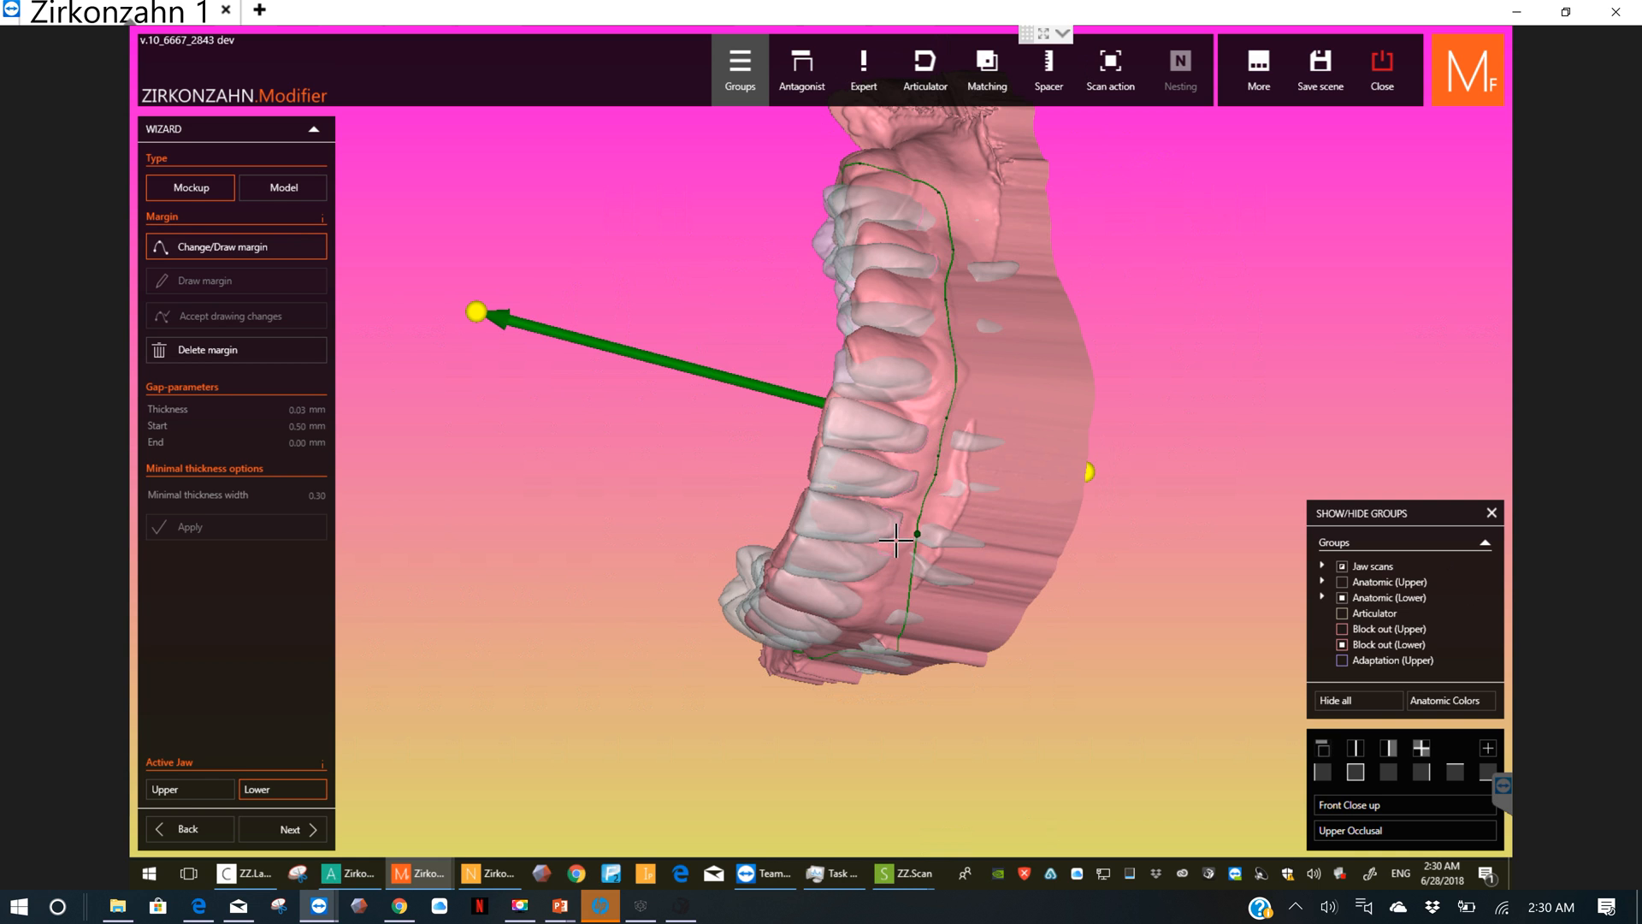
# Step: Move the low outer margin point near the right canine up towards the teeth
pyautogui.moveTo(926, 545); pyautogui.dragTo(961, 598, button='right')
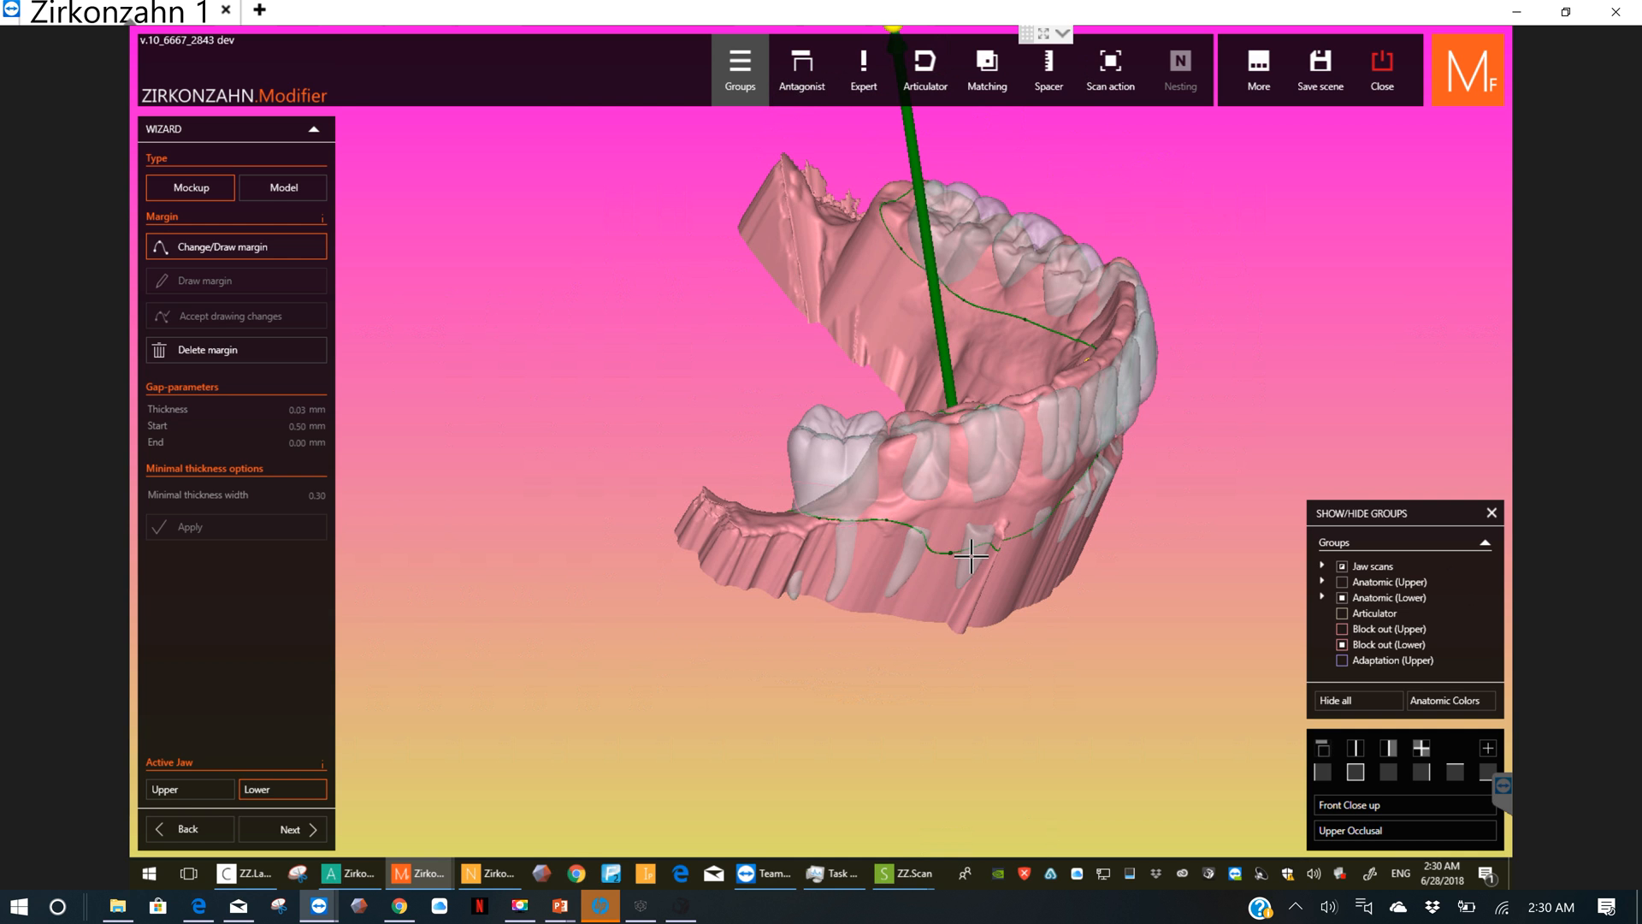
pyautogui.moveTo(953, 552); pyautogui.dragTo(963, 526)
pyautogui.moveTo(878, 549); pyautogui.dragTo(1026, 625, button='right')
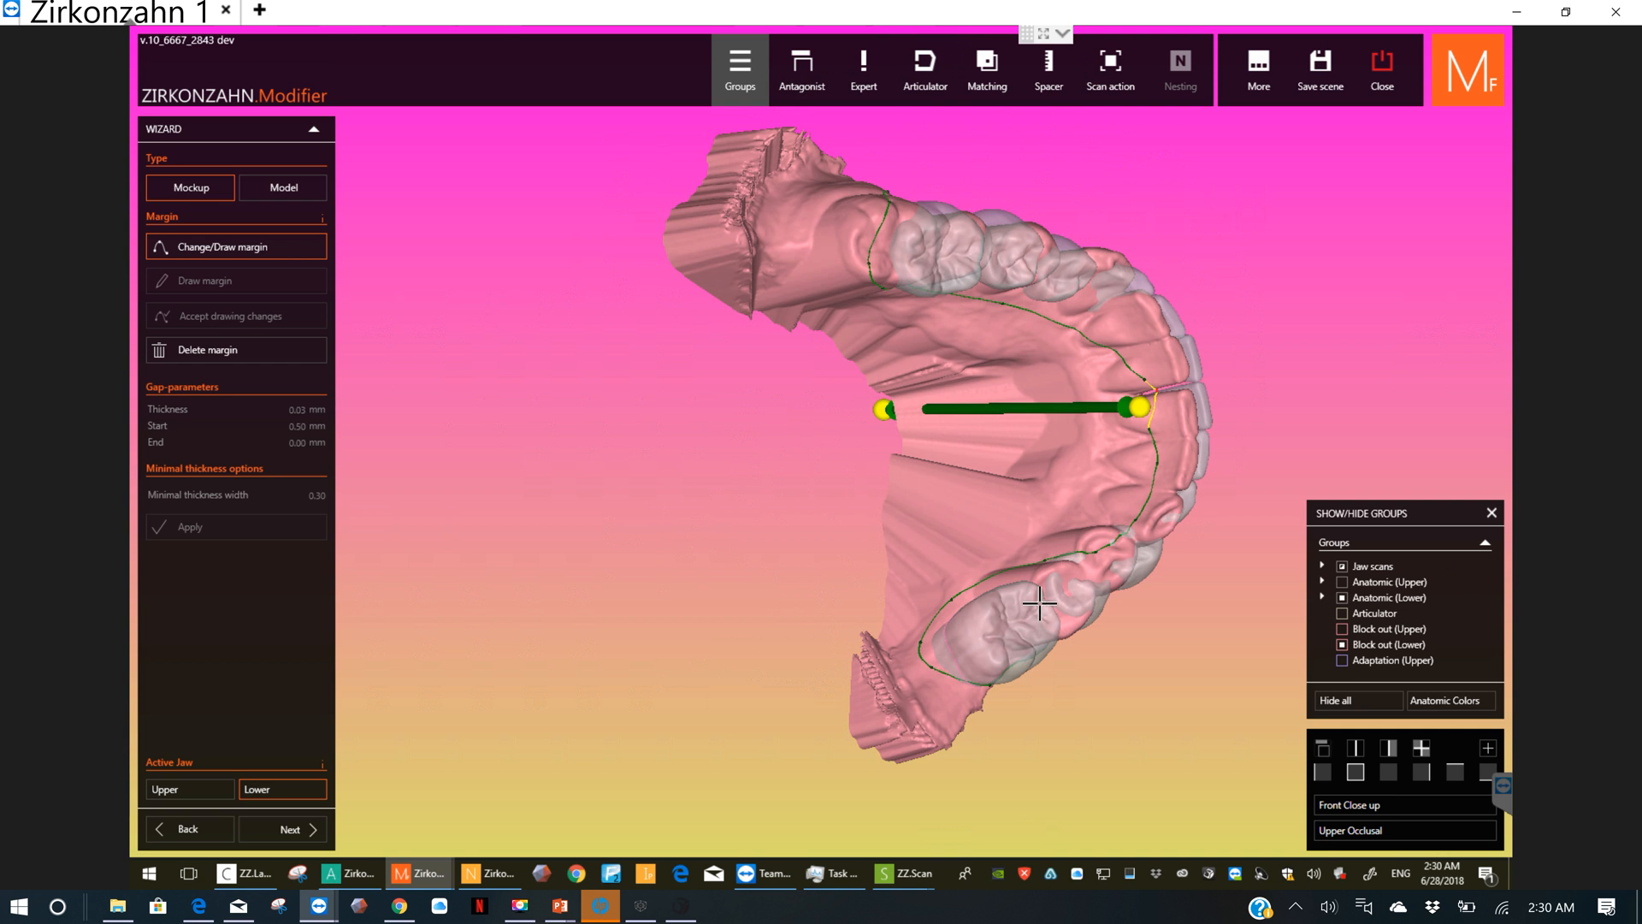
# Step: Adjust the inner margin points beside the gap between the two central incisors
pyautogui.scroll(2, 1100, 555)
pyautogui.scroll(2, 1100, 555)
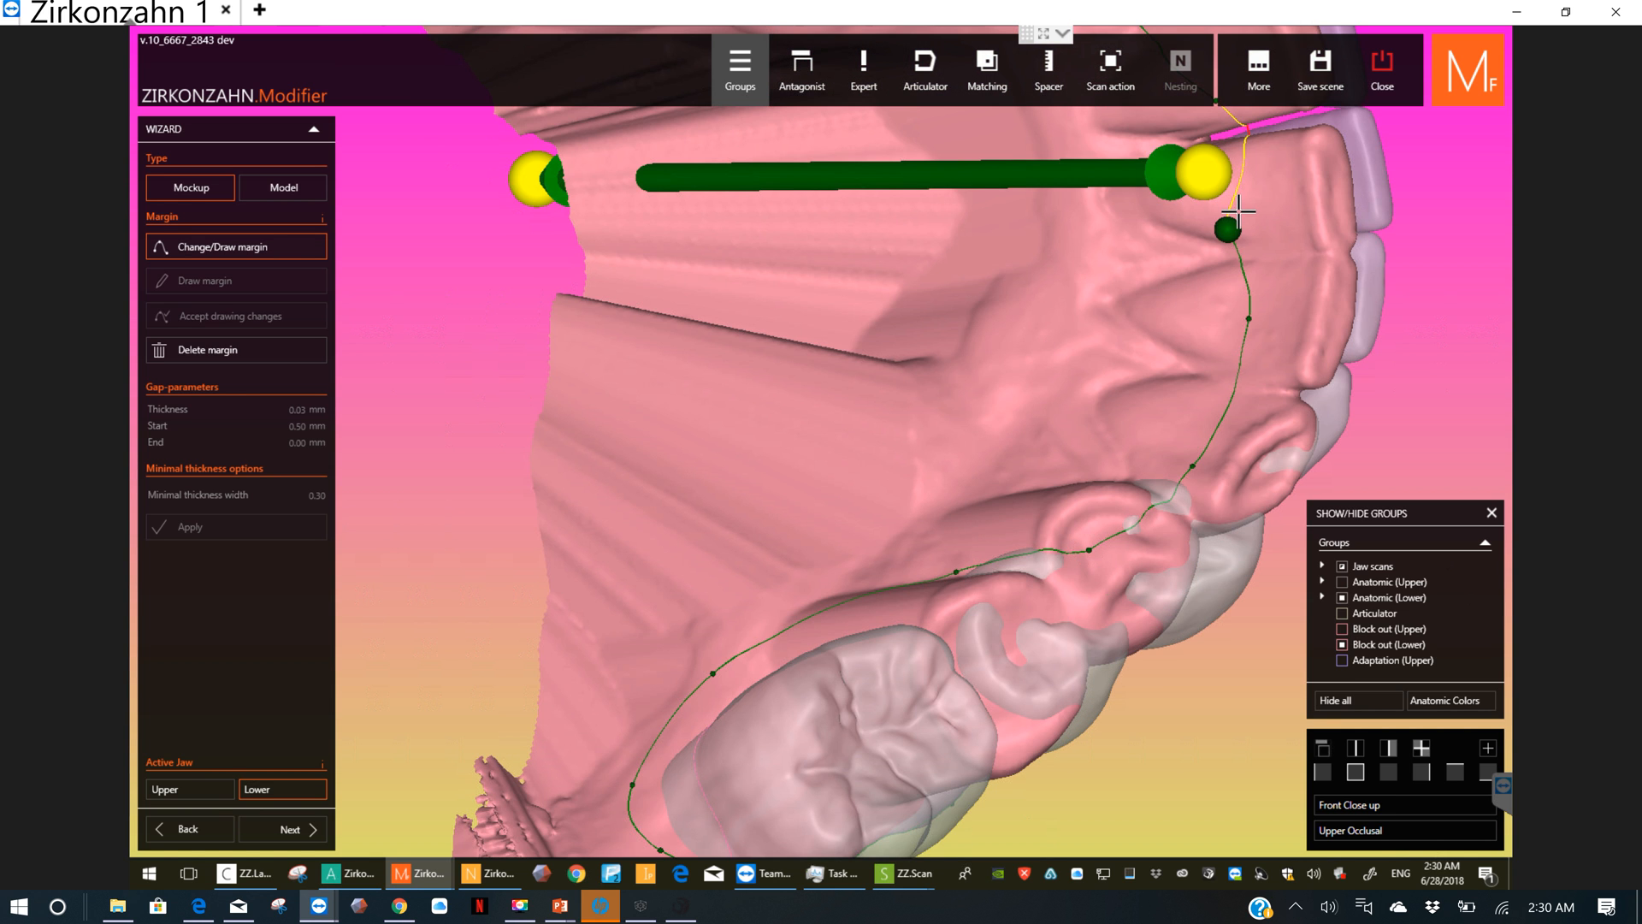
pyautogui.moveTo(1238, 210); pyautogui.dragTo(1213, 164, button='right')
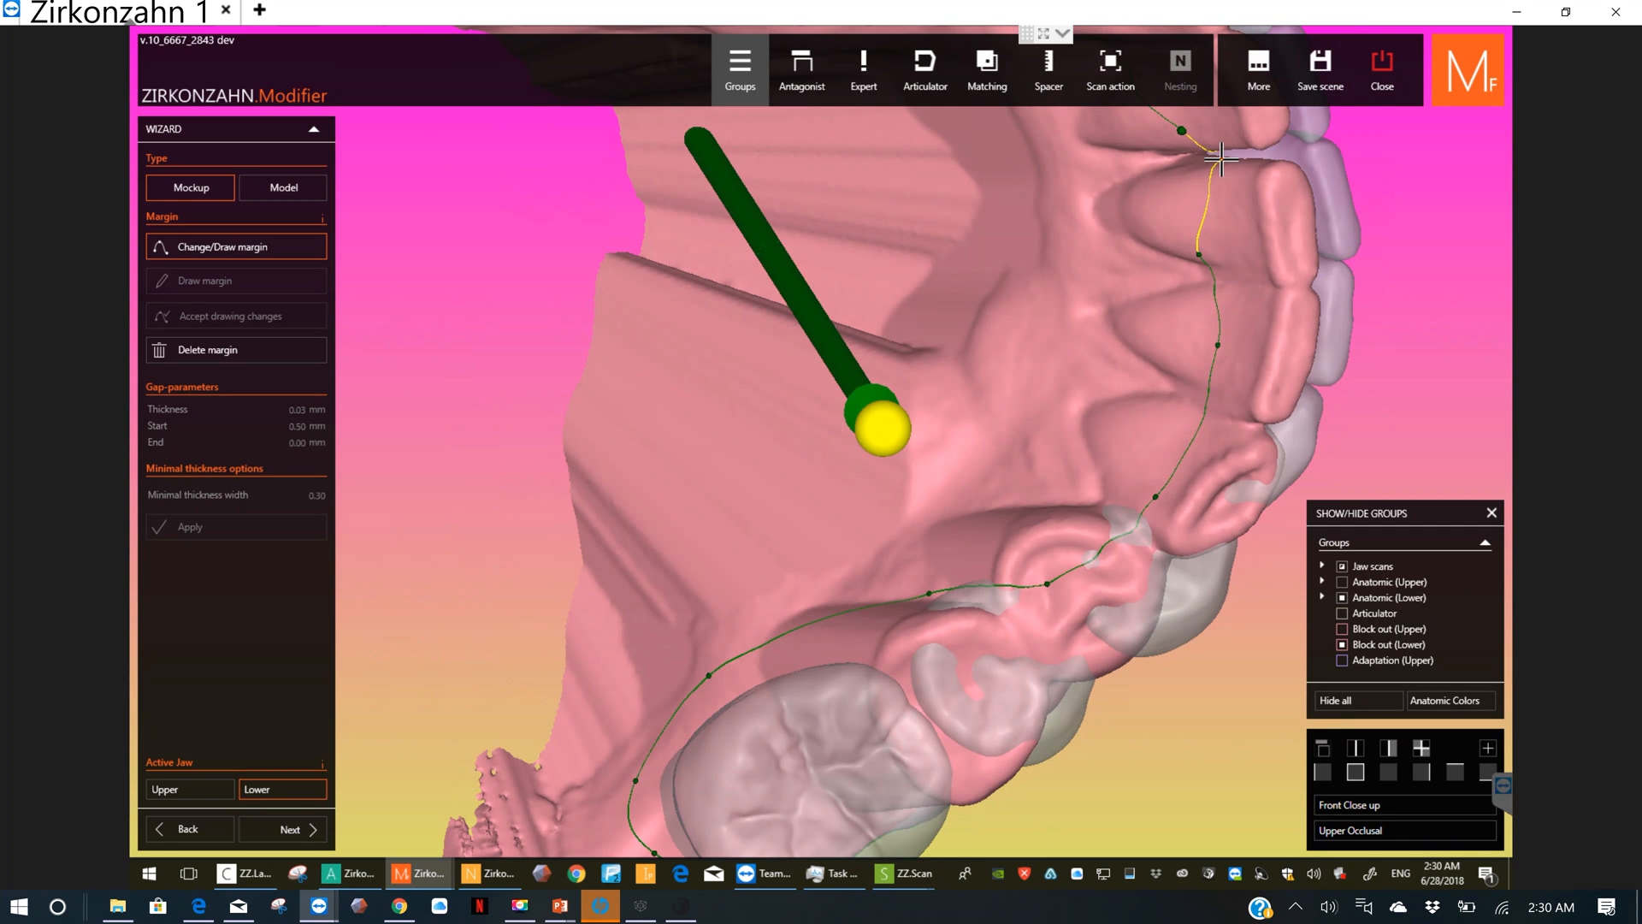
pyautogui.click(1222, 159)
pyautogui.moveTo(1182, 132); pyautogui.dragTo(1136, 122)
pyautogui.moveTo(1204, 191); pyautogui.dragTo(1063, 169, button='right')
# Step: Add a margin point on the tongue side of the central incisor and reposition the points beside the incisor gap
pyautogui.scroll(2, 1045, 177)
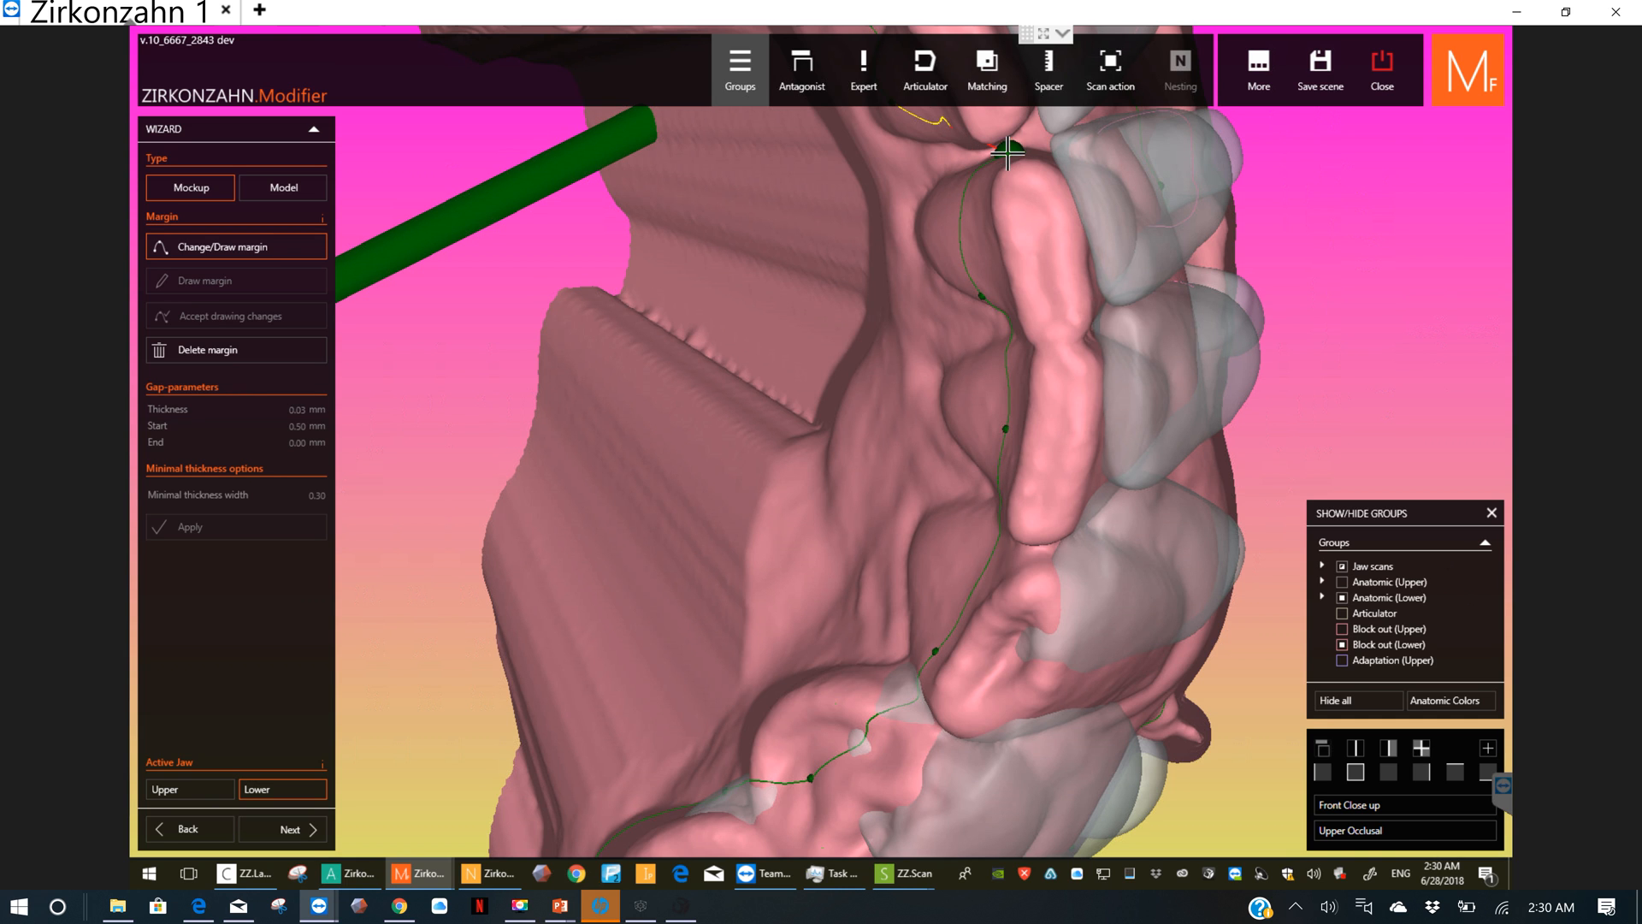
pyautogui.moveTo(1008, 153); pyautogui.dragTo(934, 130)
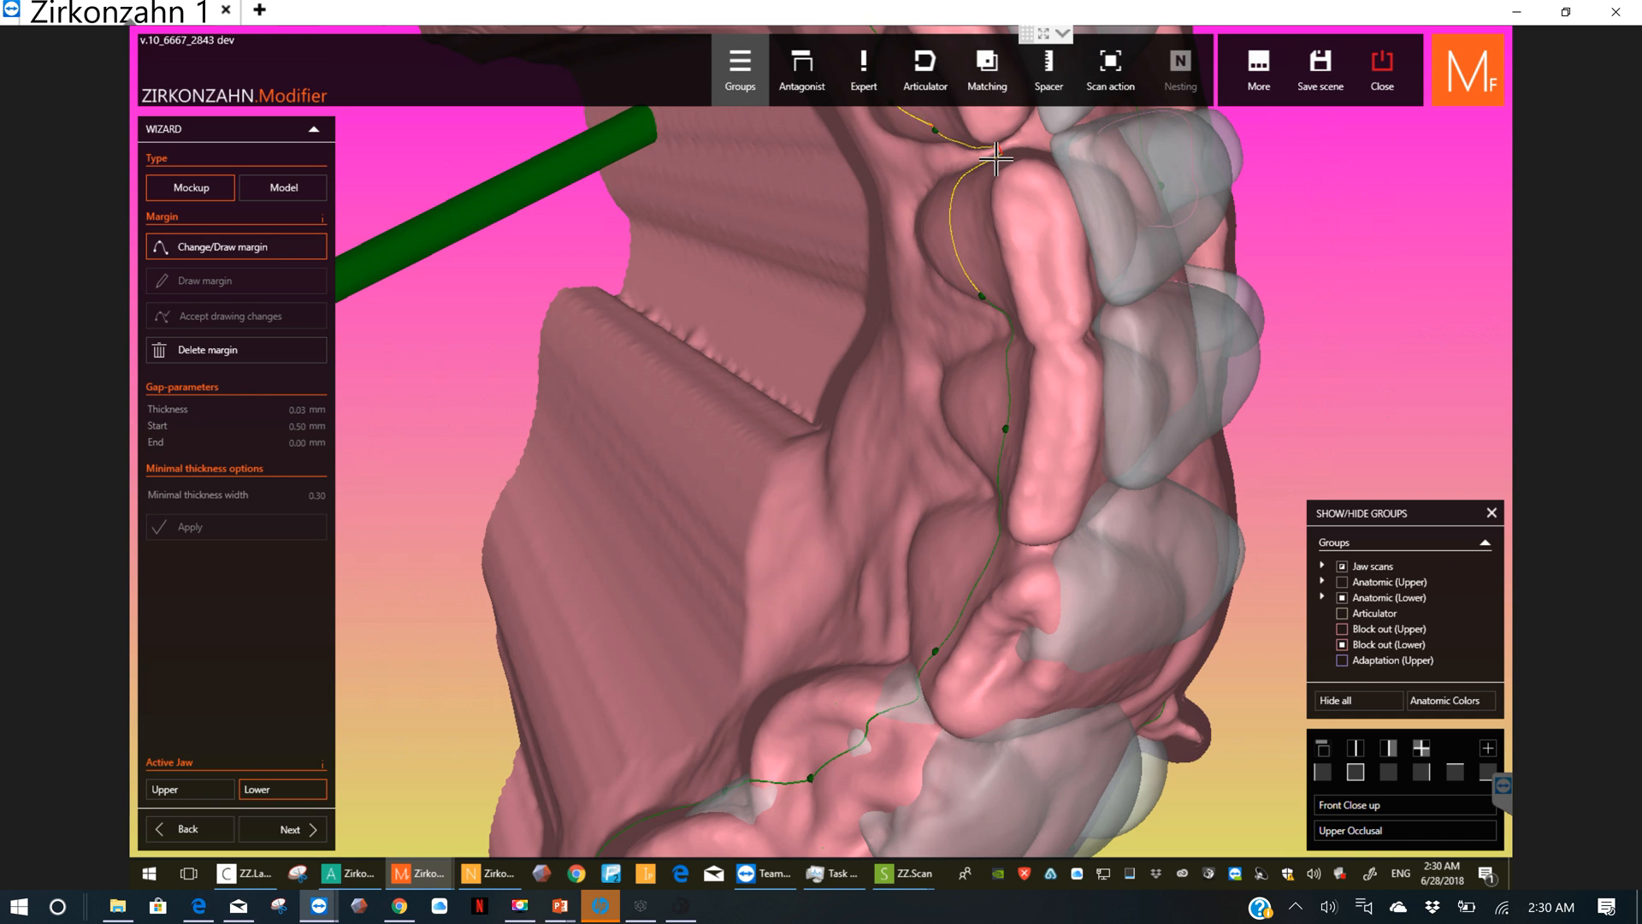
pyautogui.click(955, 192)
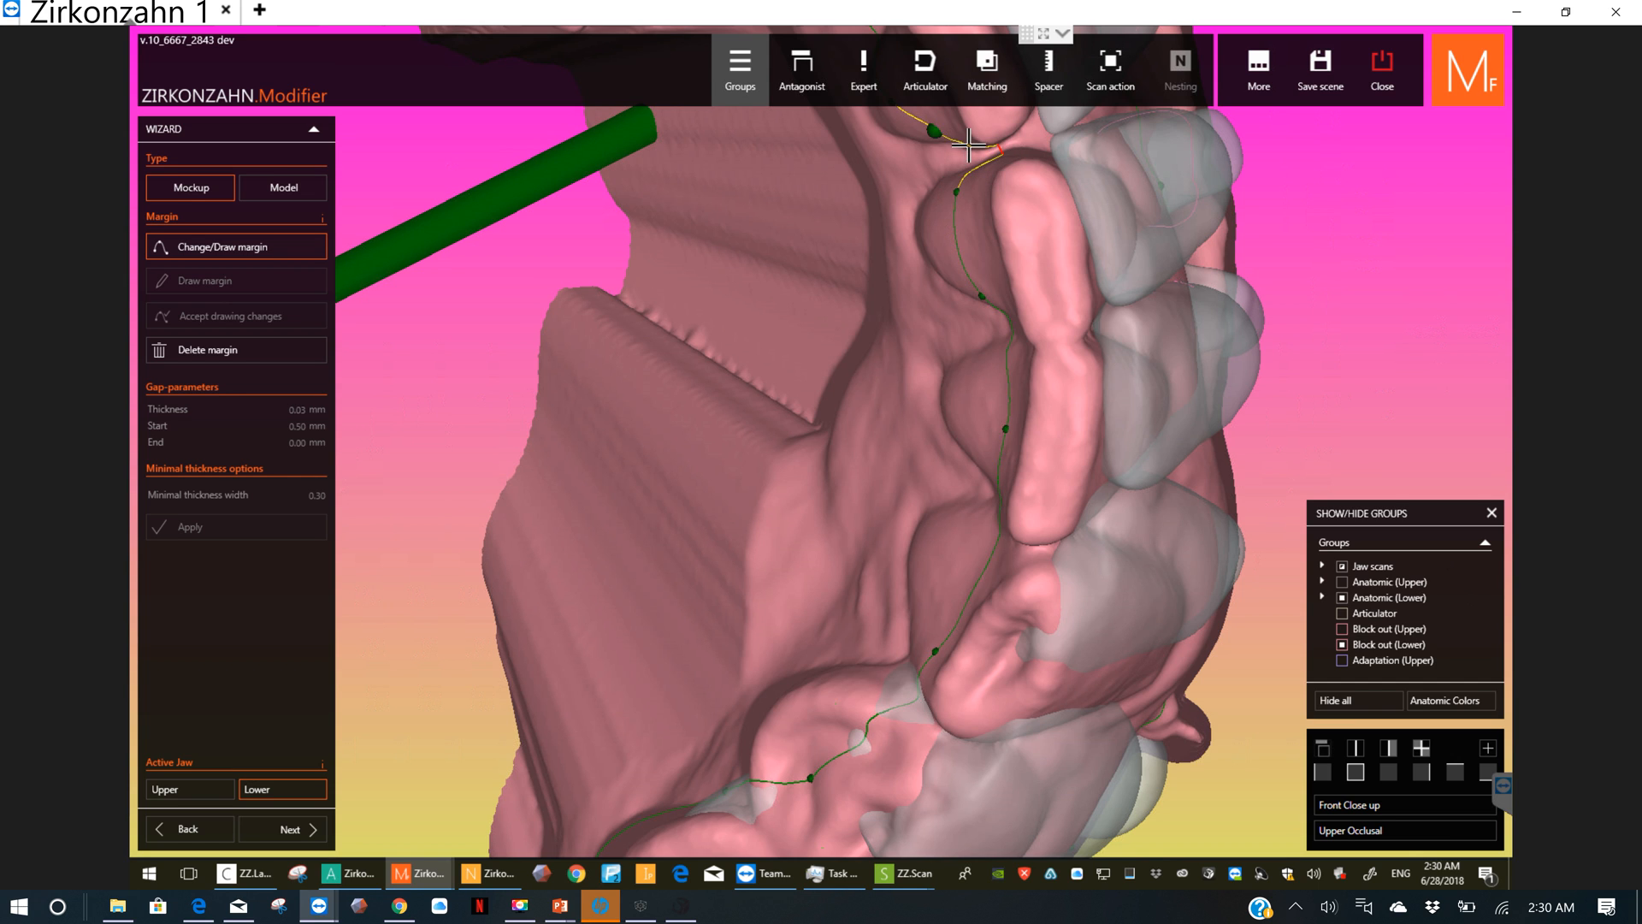
pyautogui.moveTo(934, 131); pyautogui.dragTo(968, 147)
pyautogui.moveTo(1041, 203); pyautogui.dragTo(1071, 162, button='right')
pyautogui.middleClick(1094, 148)
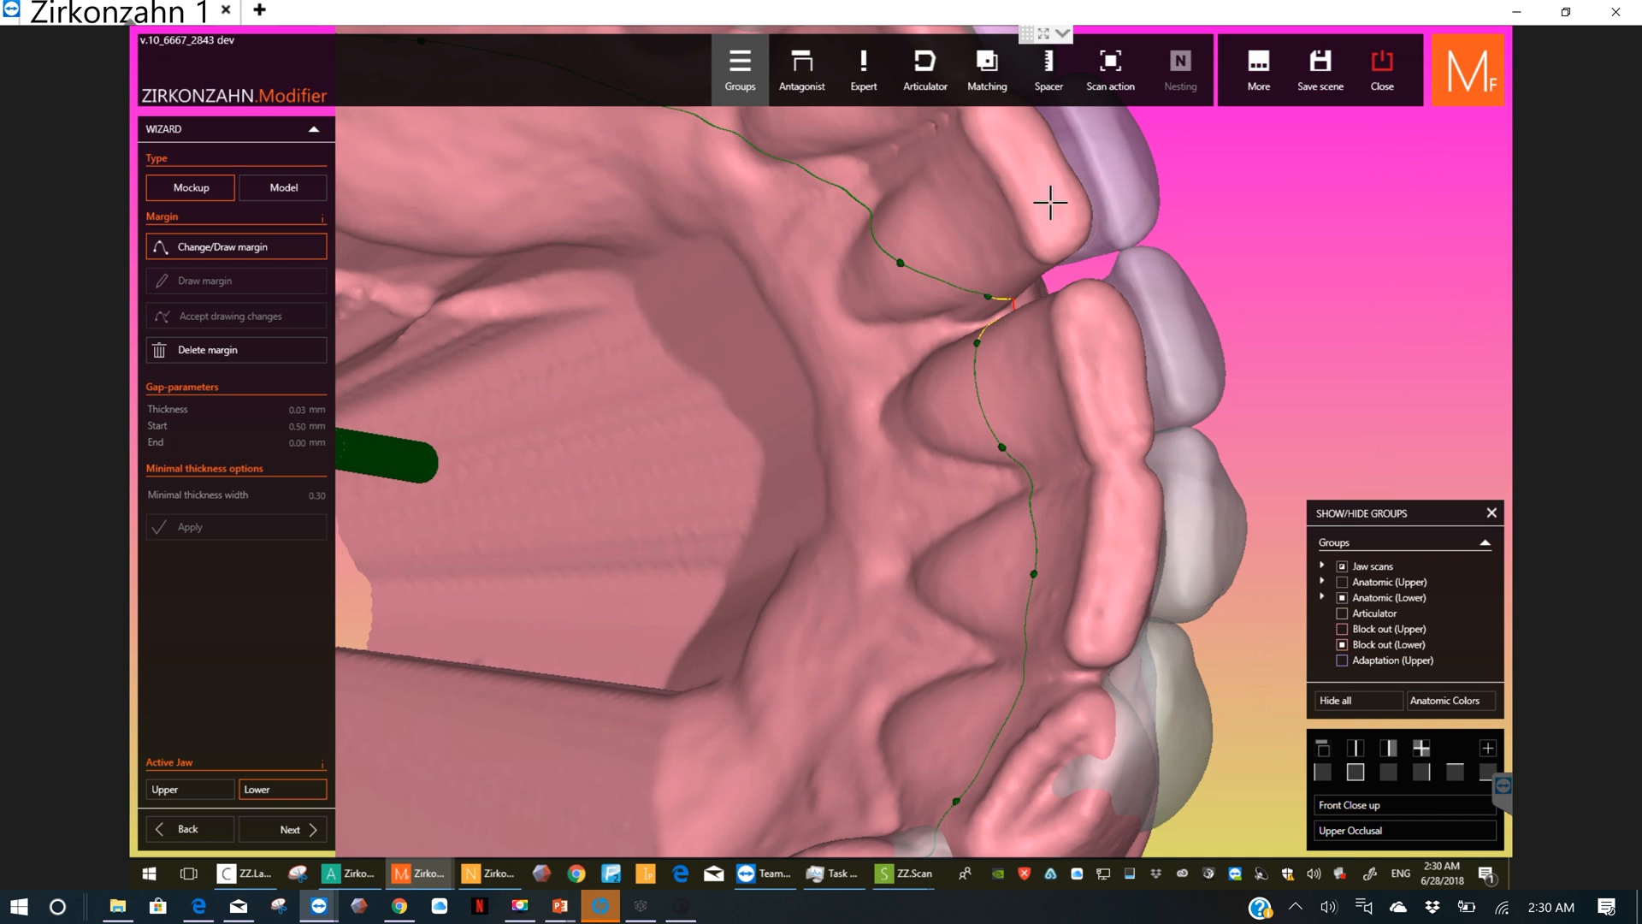
# Step: Pull the two margin points out of the incisor gap onto the tongue-side gum and accept the drawing changes
pyautogui.scroll(3, 1027, 294)
pyautogui.scroll(6, 1026, 293)
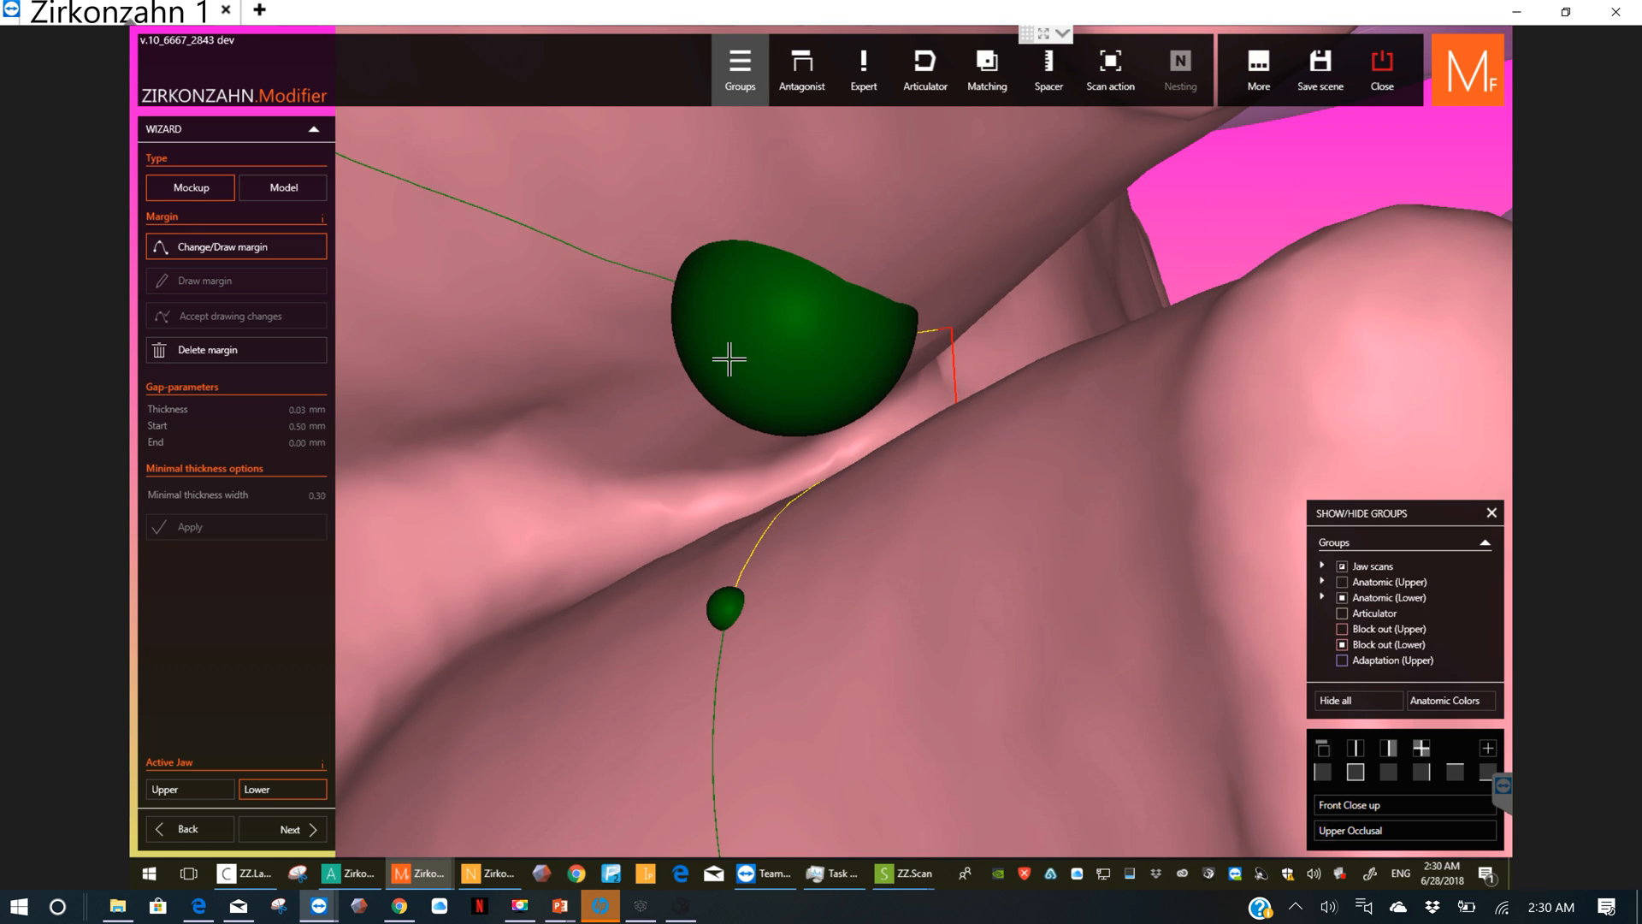
pyautogui.moveTo(728, 359); pyautogui.dragTo(413, 501)
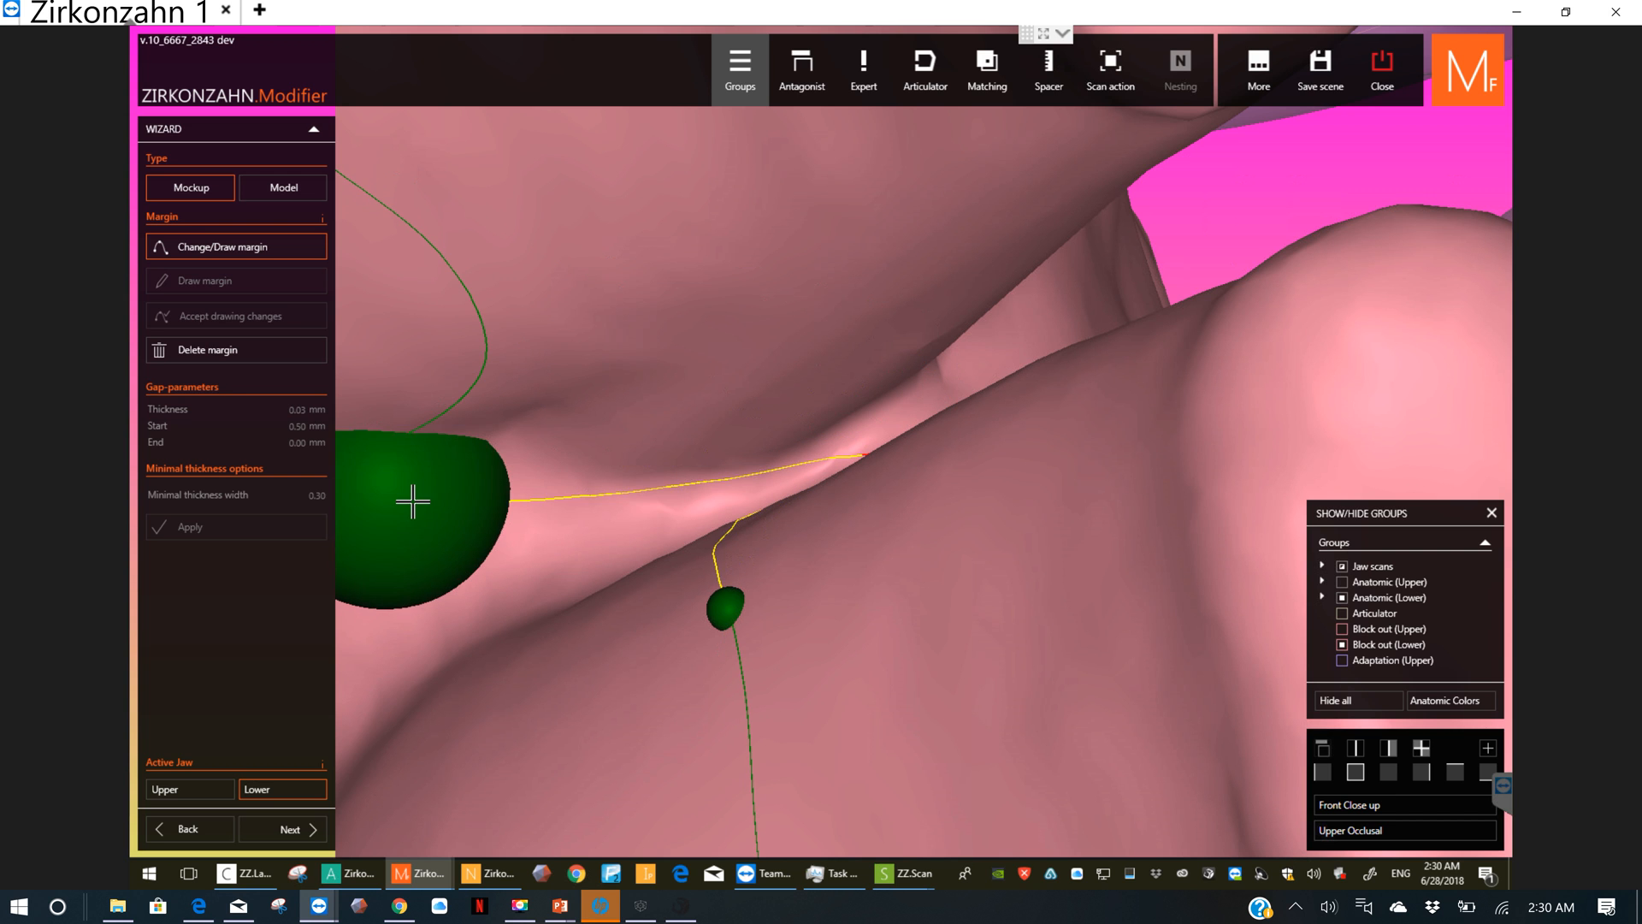
pyautogui.moveTo(707, 634)
pyautogui.mouseDown()
pyautogui.moveTo(447, 708)
pyautogui.moveTo(495, 692)
pyautogui.mouseUp()
pyautogui.scroll(-6, 681, 681)
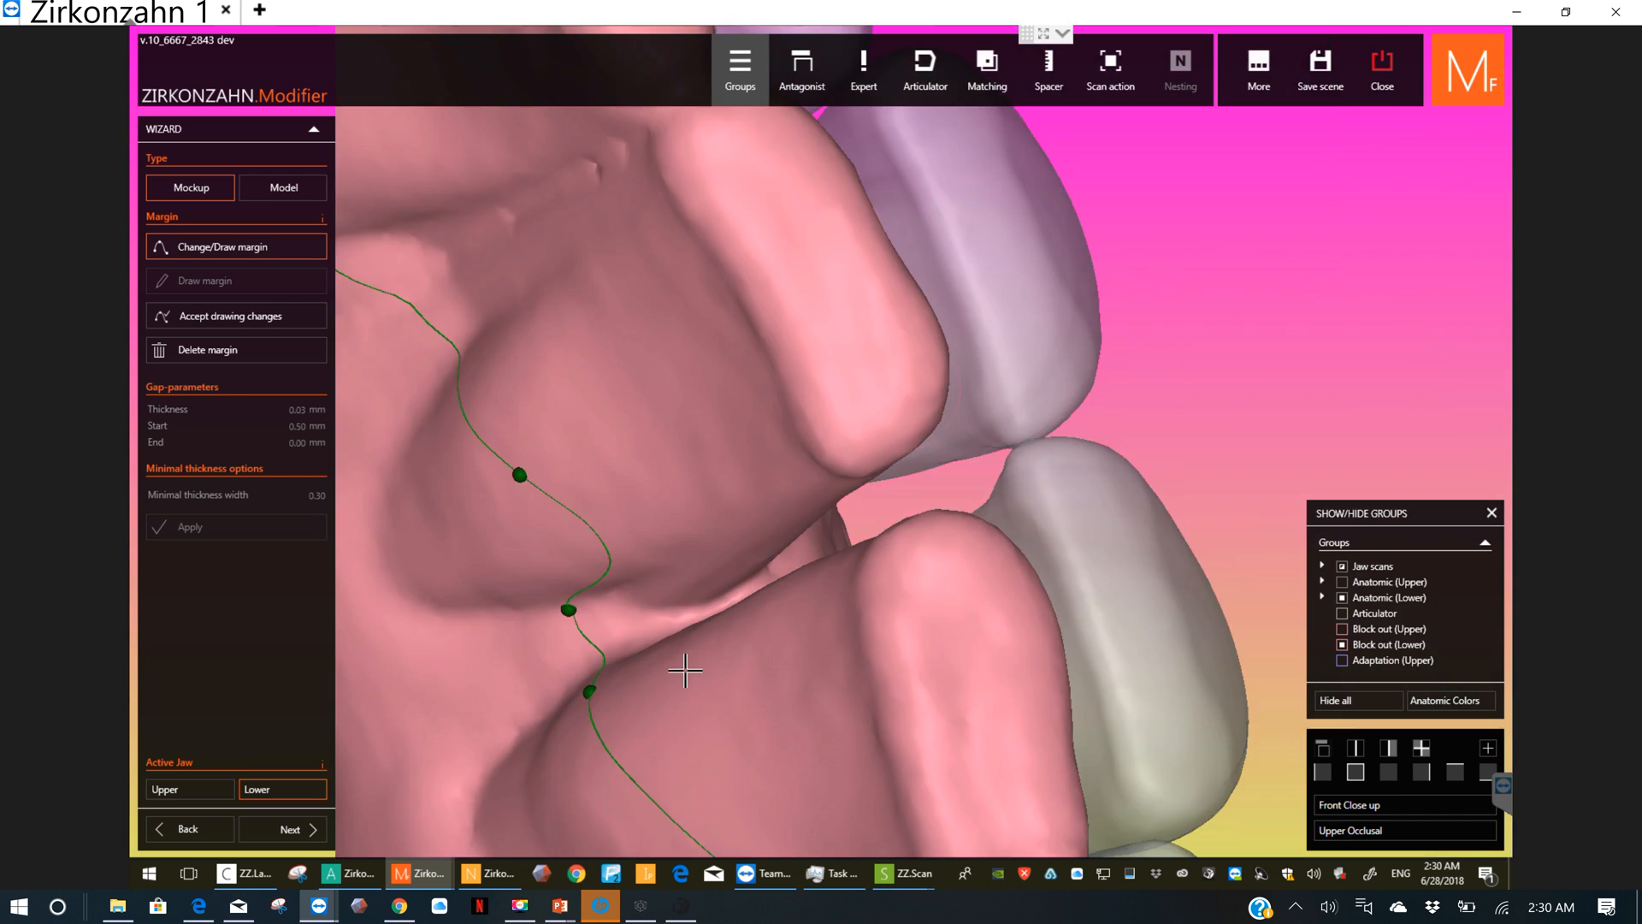
pyautogui.scroll(-5, 685, 670)
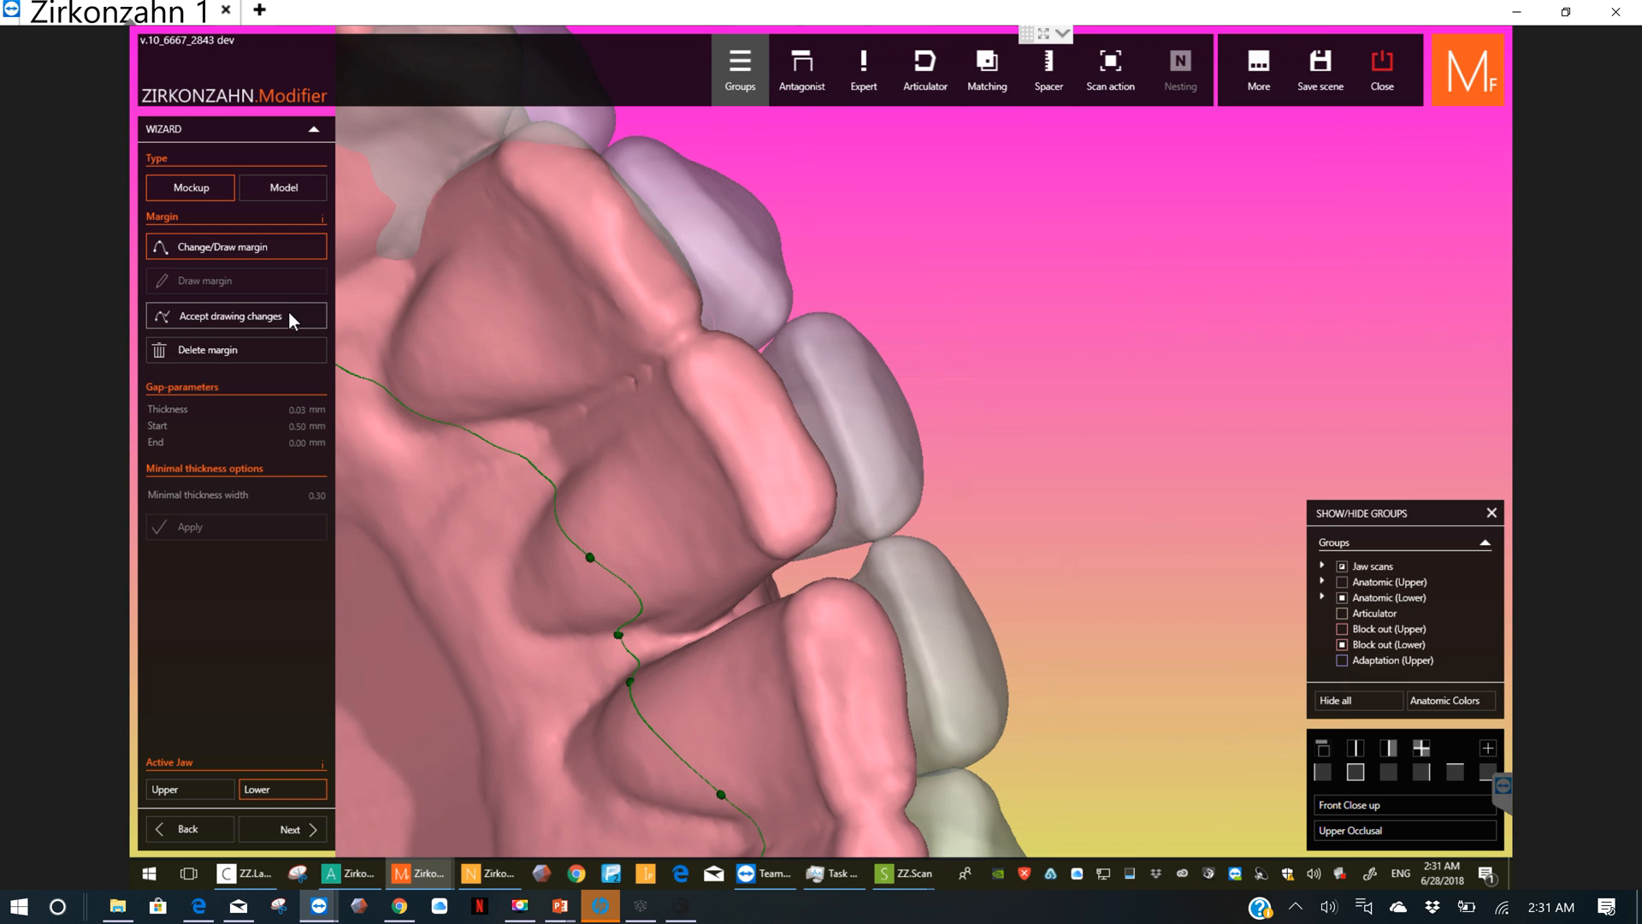
pyautogui.click(289, 313)
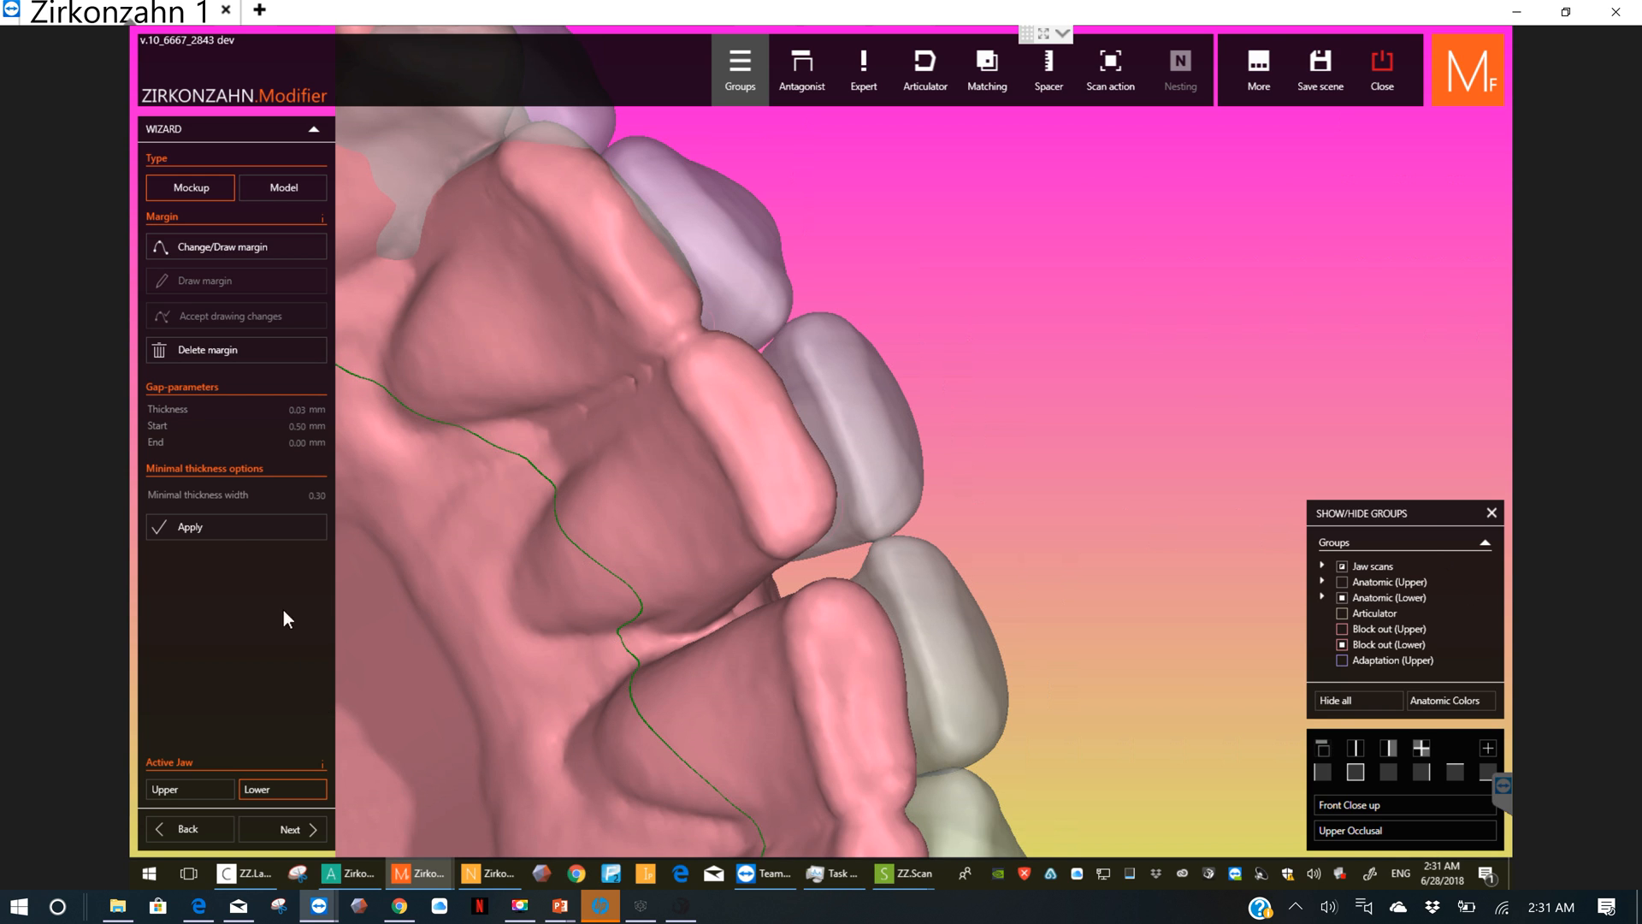
# Step: Apply the mockup calculation with the redrawn margin, switching the active jaw to upper and back to lower
pyautogui.click(246, 530)
pyautogui.click(287, 829)
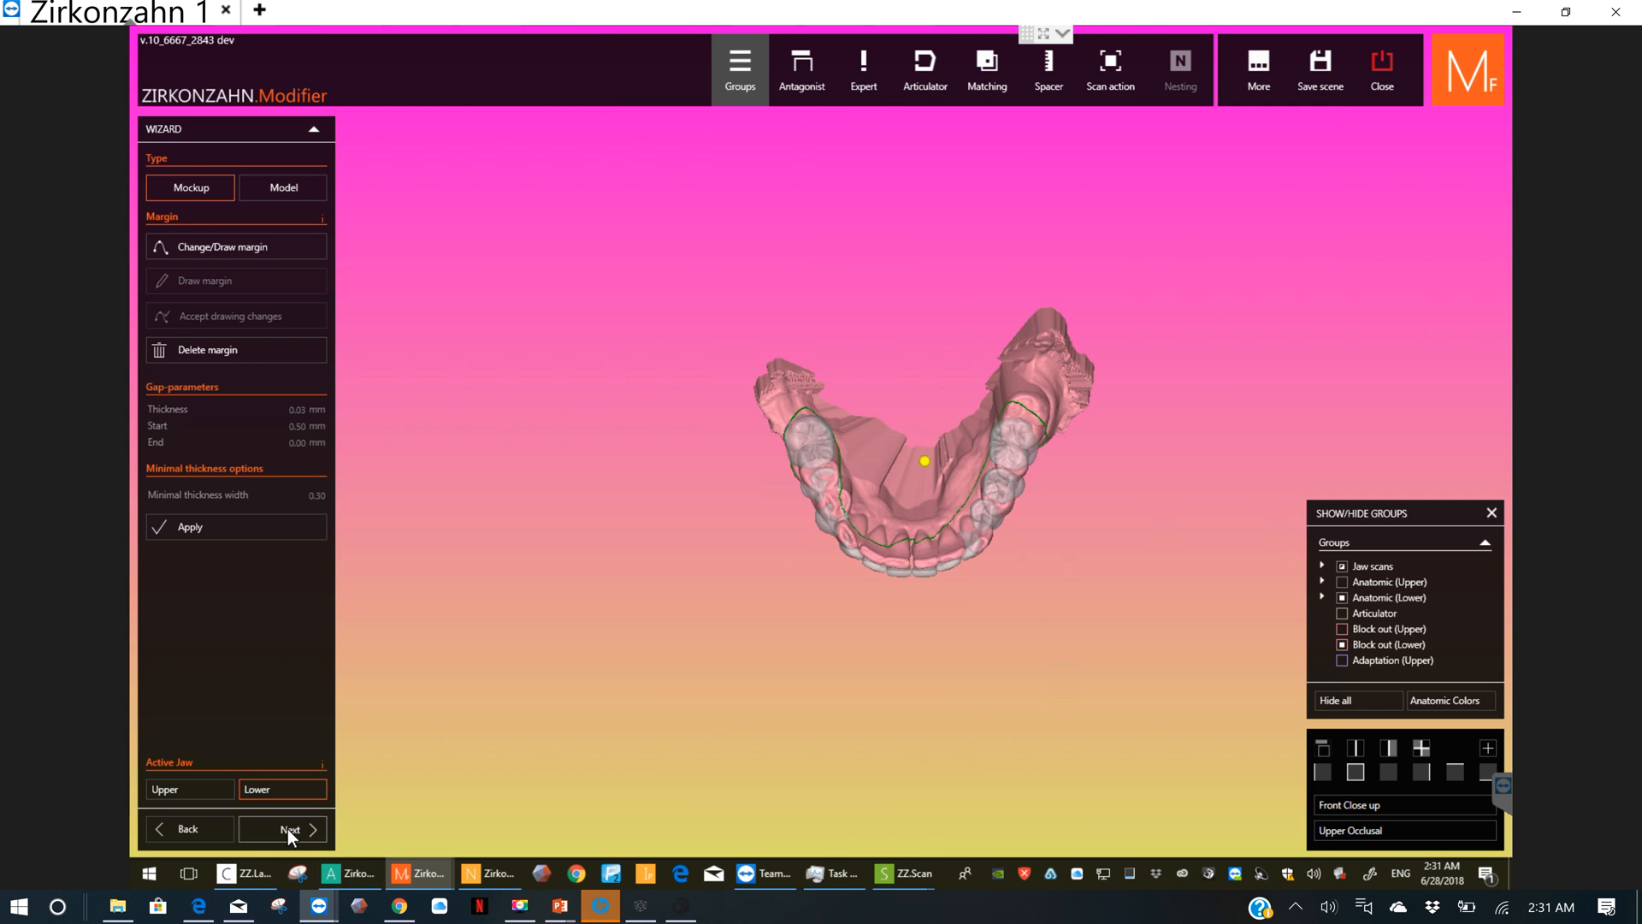
pyautogui.click(201, 787)
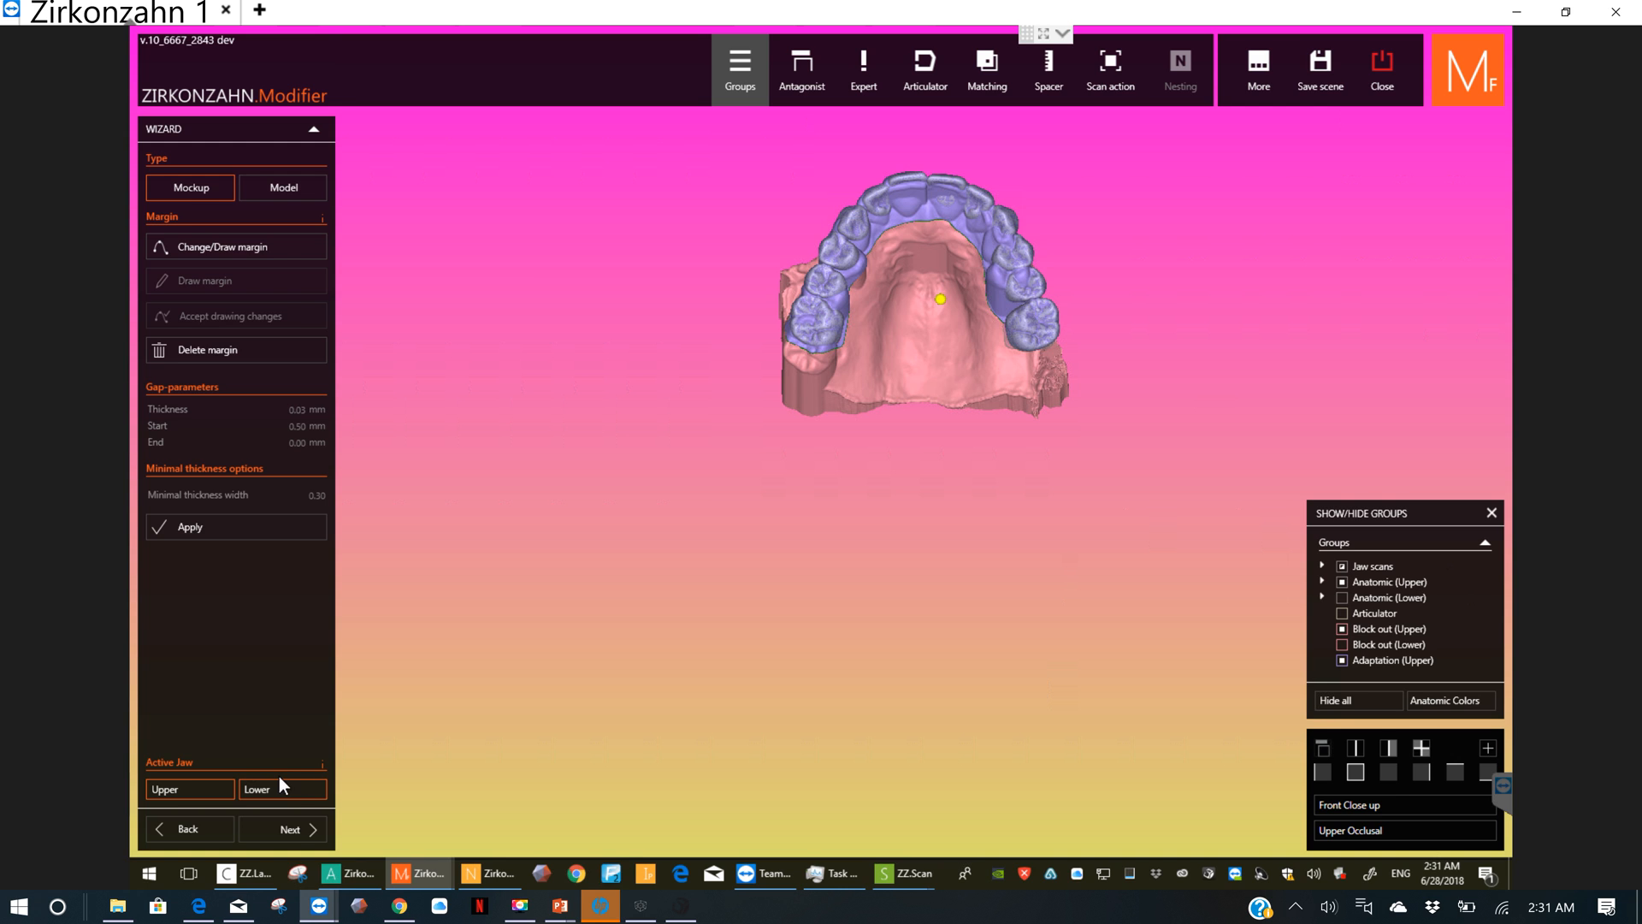
pyautogui.click(223, 530)
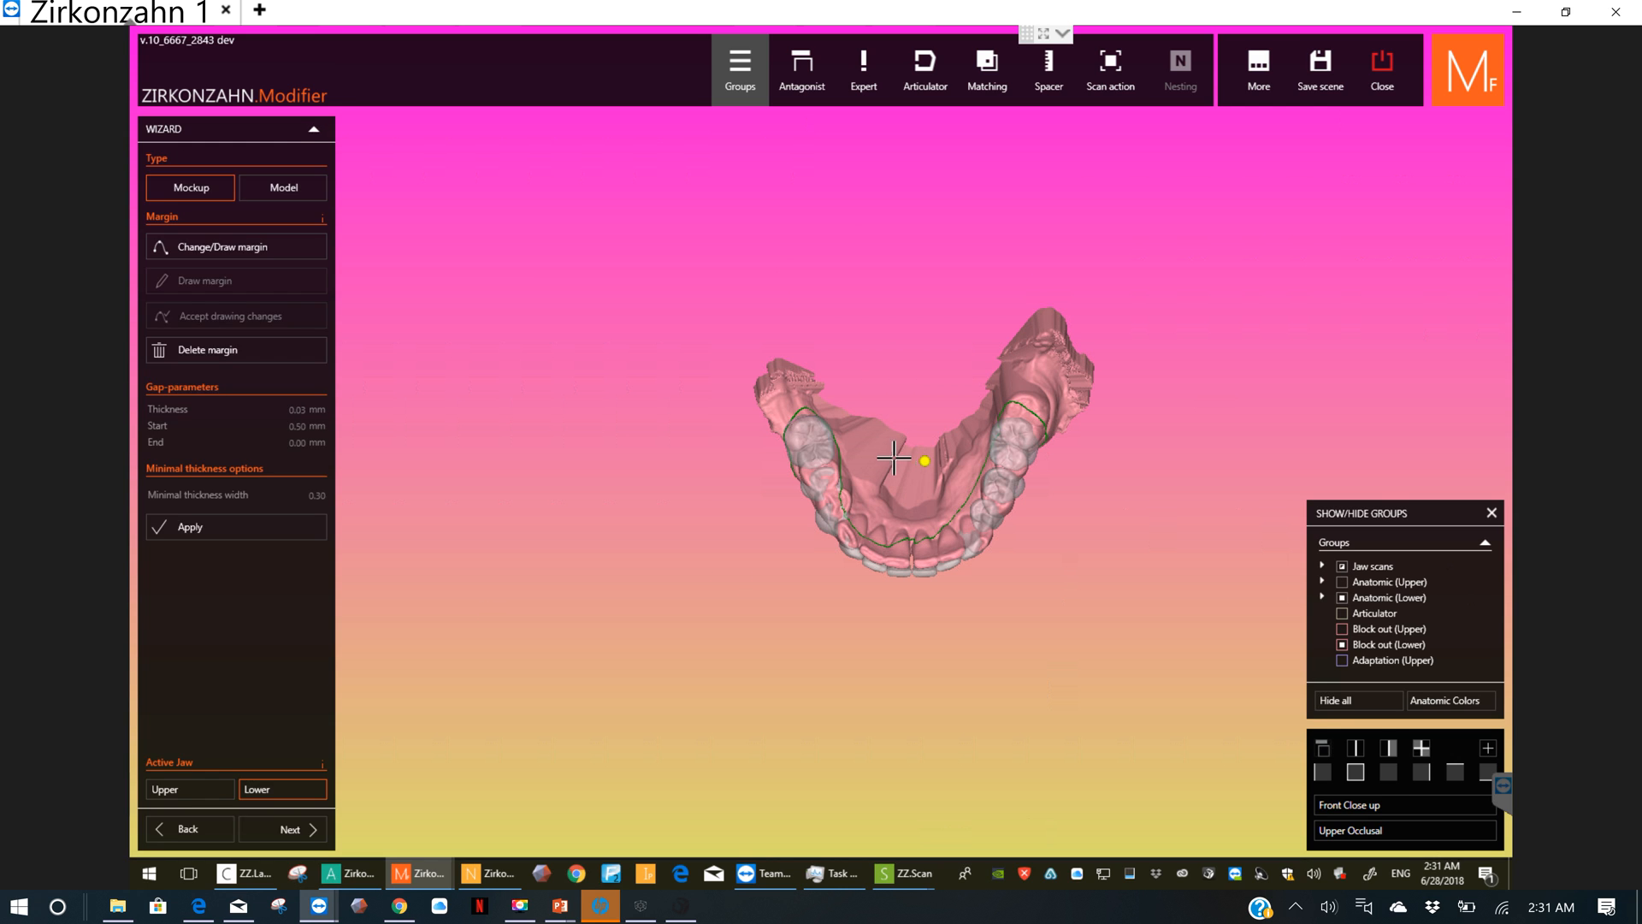
# Step: Check the redrawn lower margin from above and from the front, then try to advance the wizard
pyautogui.scroll(5, 949, 473)
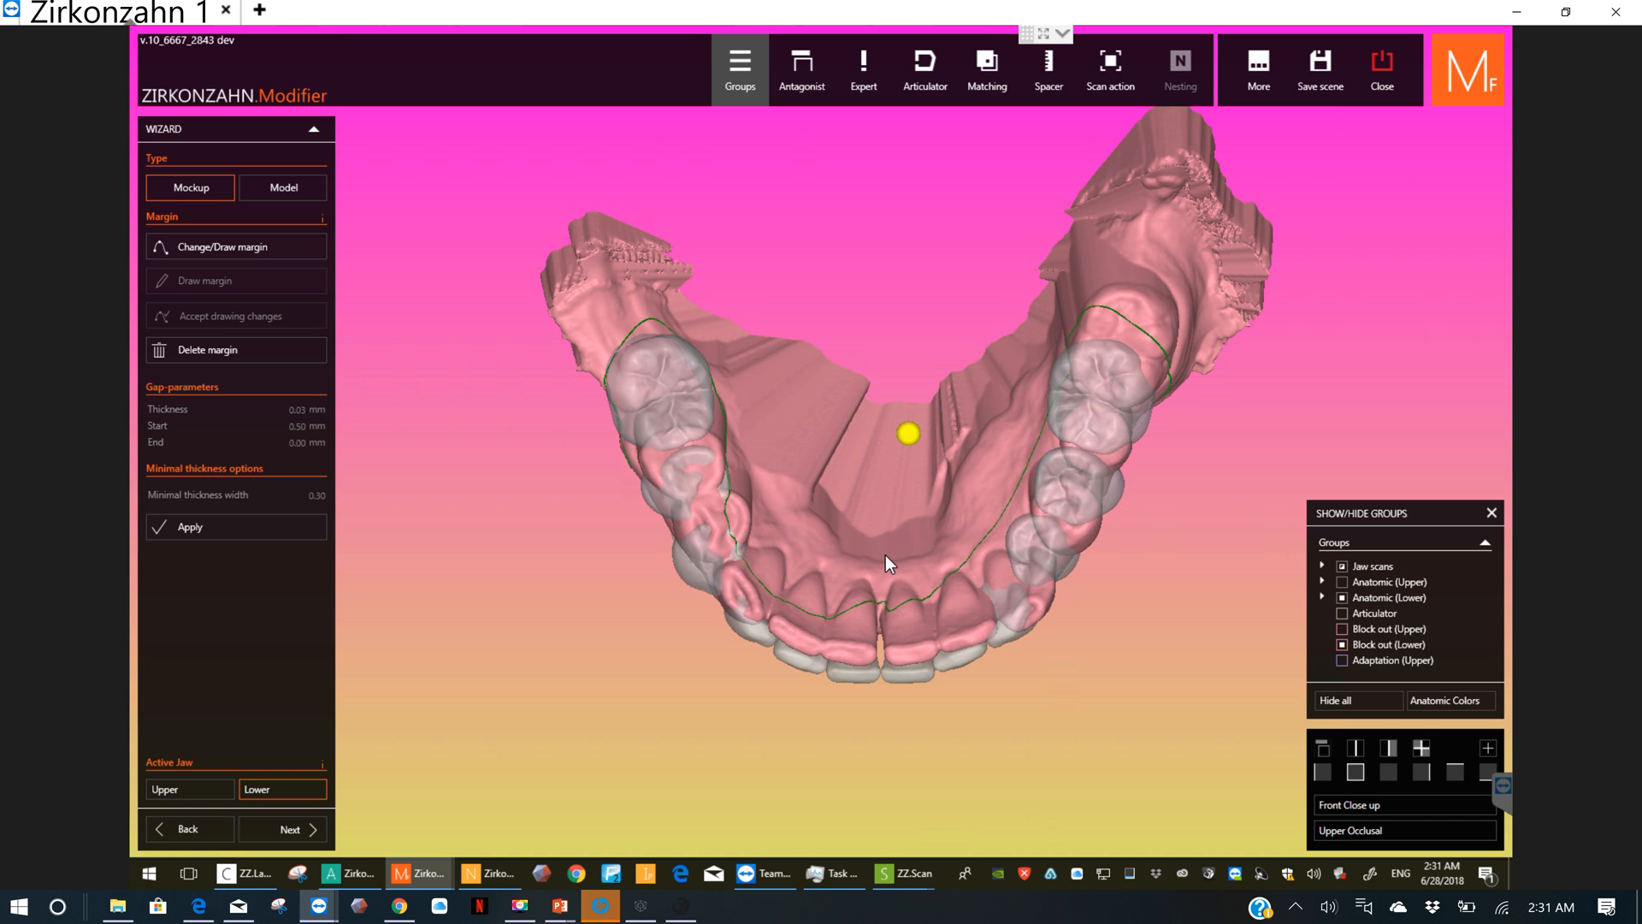
pyautogui.moveTo(885, 556); pyautogui.dragTo(899, 511, button='right')
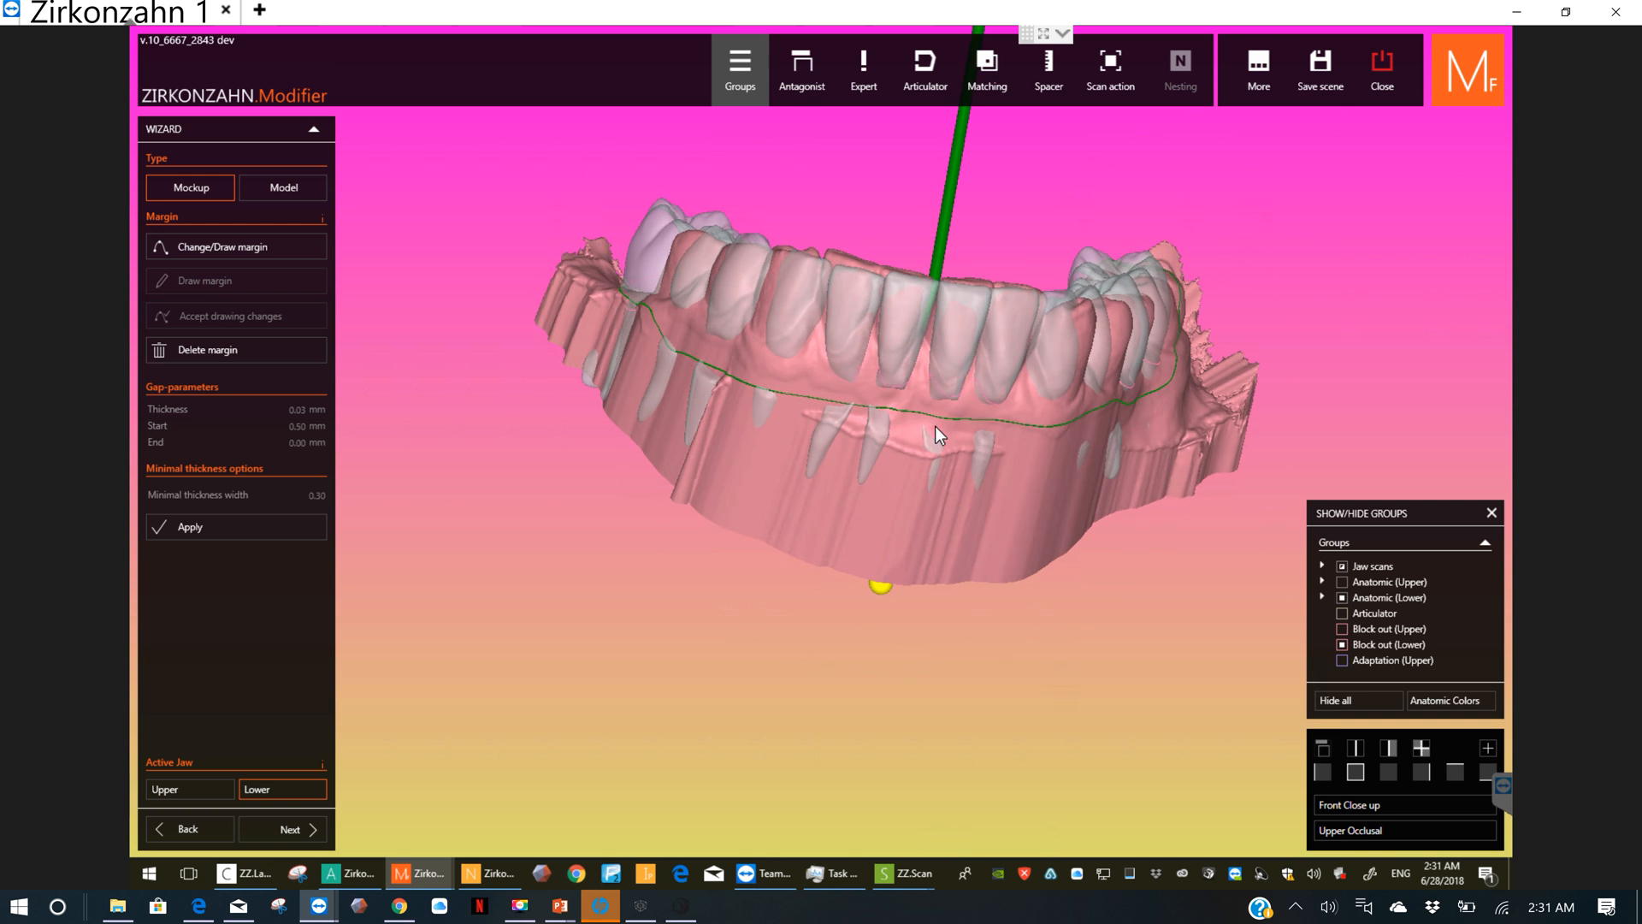
pyautogui.moveTo(936, 426); pyautogui.dragTo(949, 458, button='right')
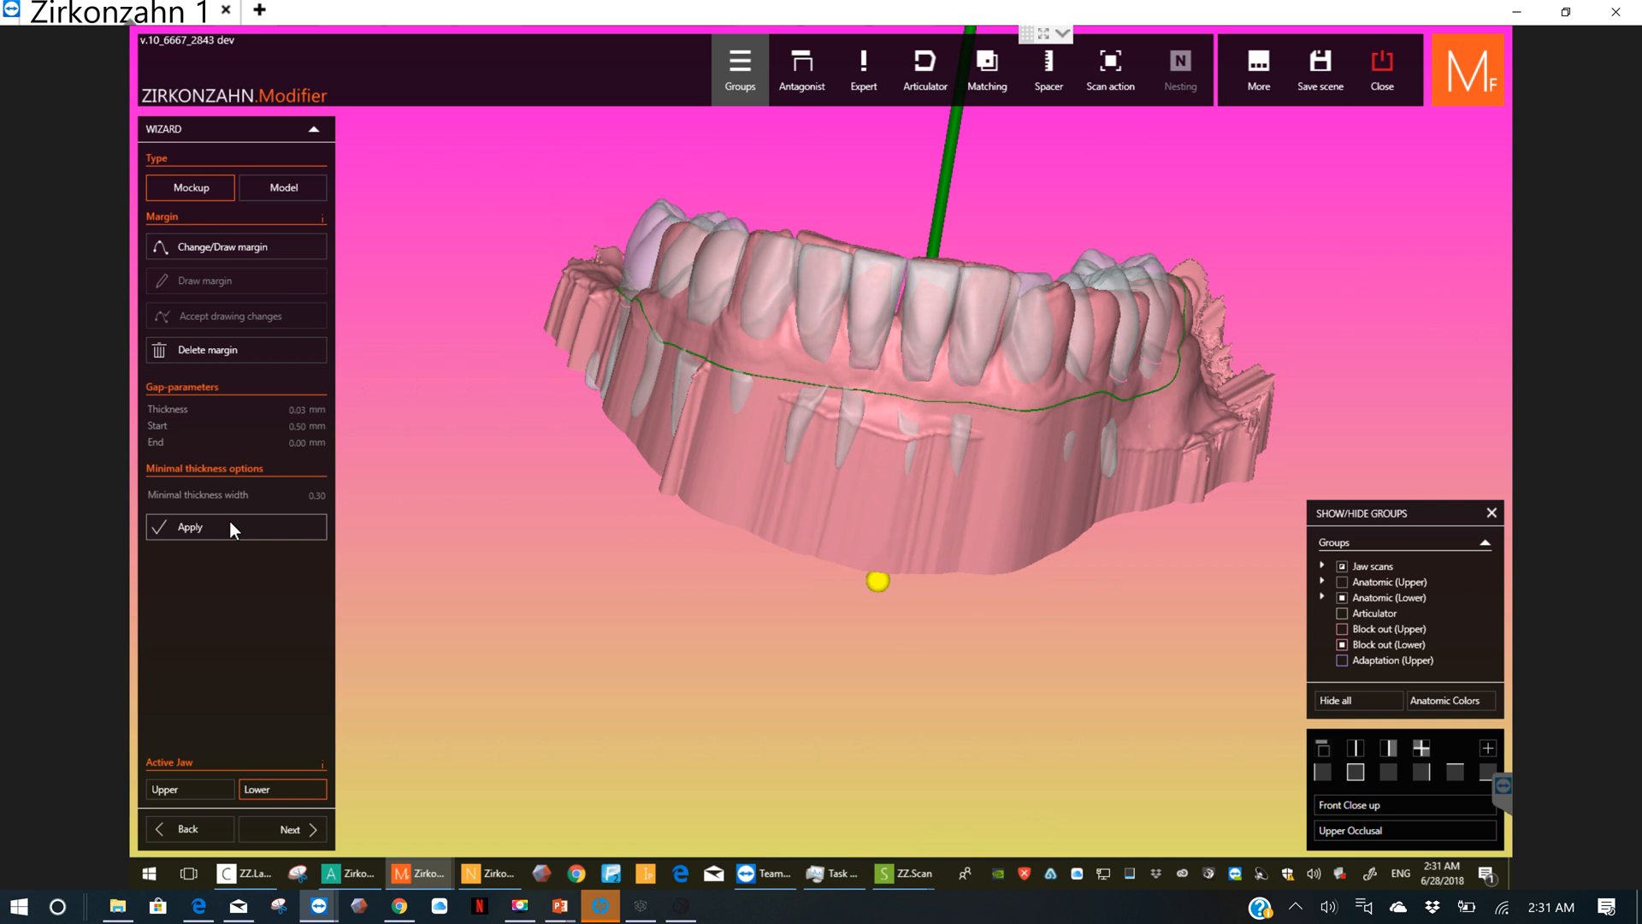
pyautogui.click(279, 829)
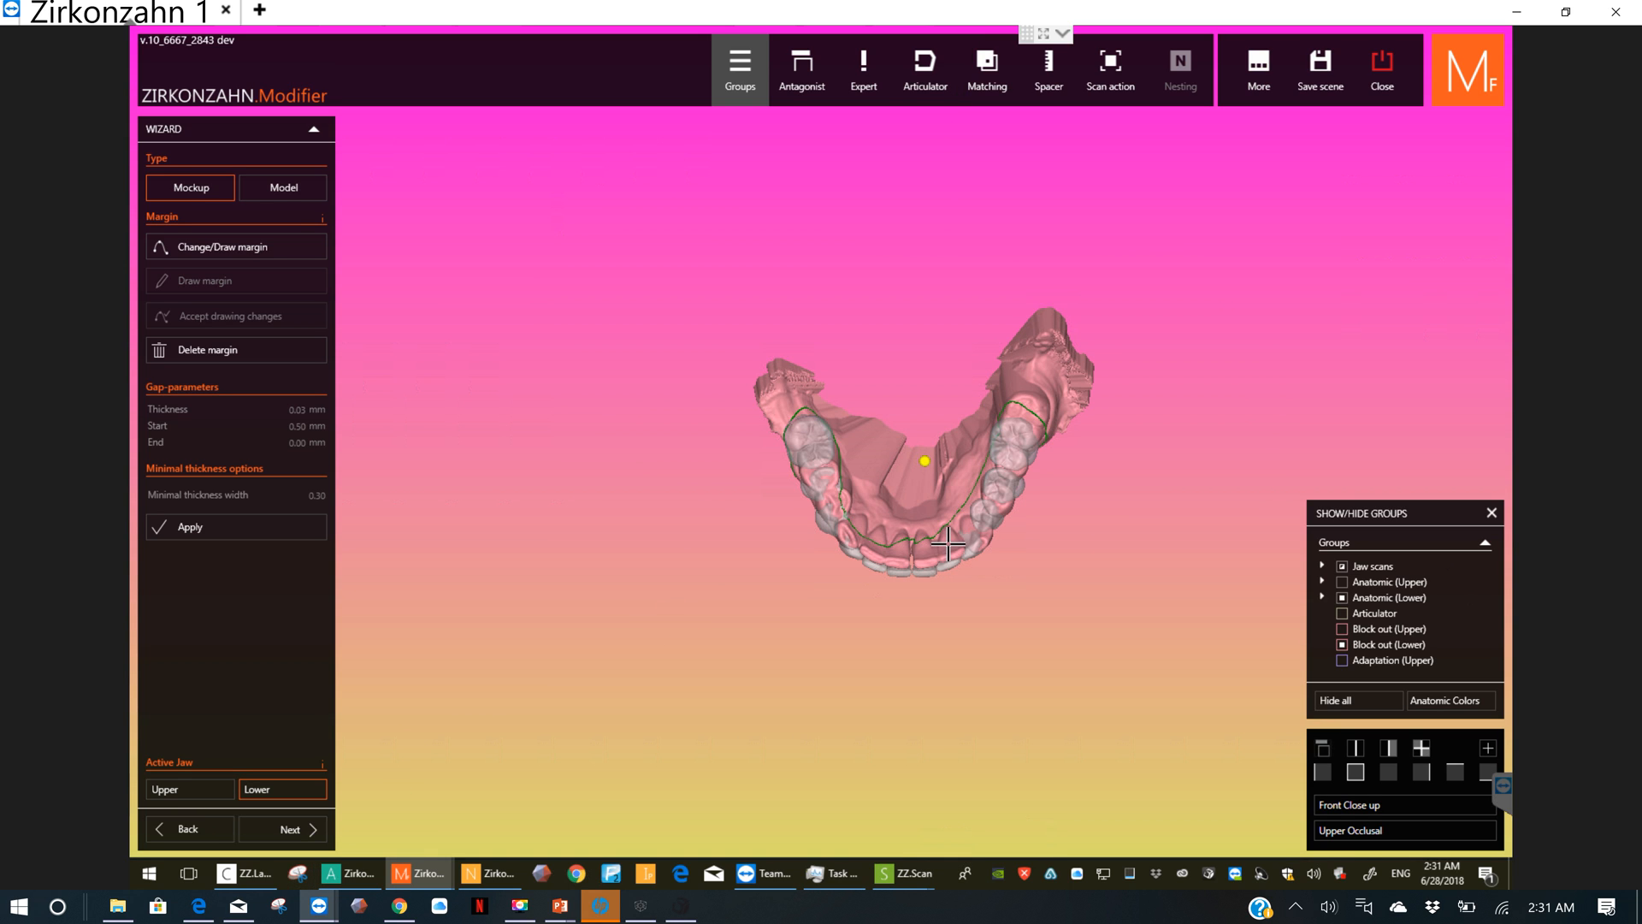
# Step: Raise the front section of the lower margin below the incisors by repositioning its points, and accept the drawing changes
pyautogui.moveTo(946, 513); pyautogui.dragTo(949, 466, button='right')
pyautogui.scroll(4, 947, 466)
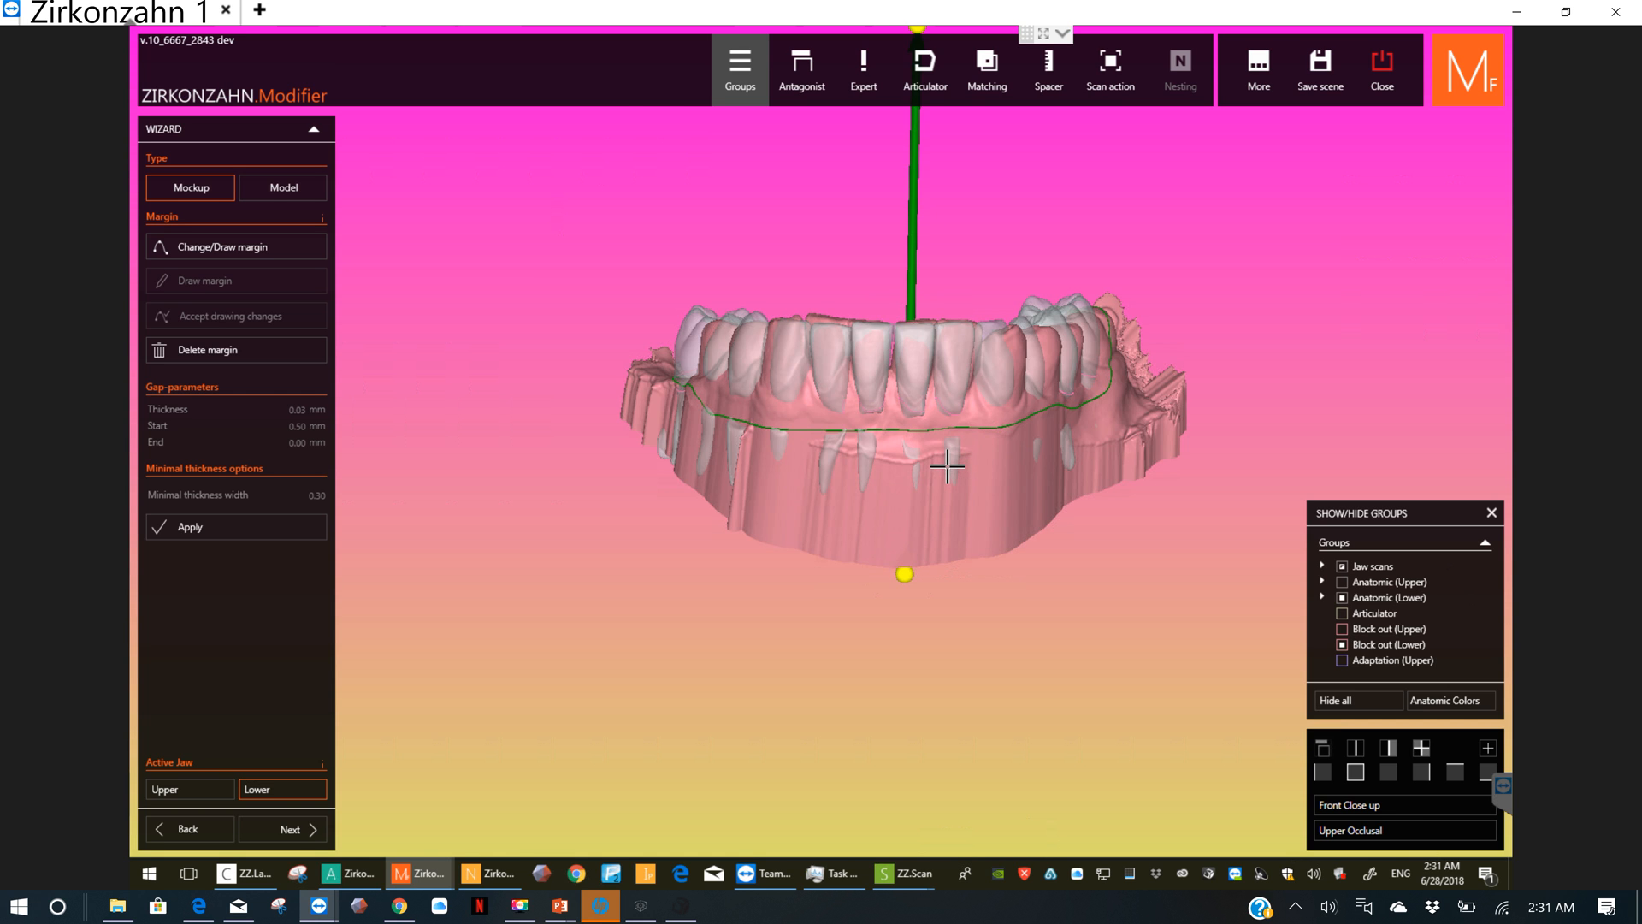
pyautogui.scroll(3, 947, 466)
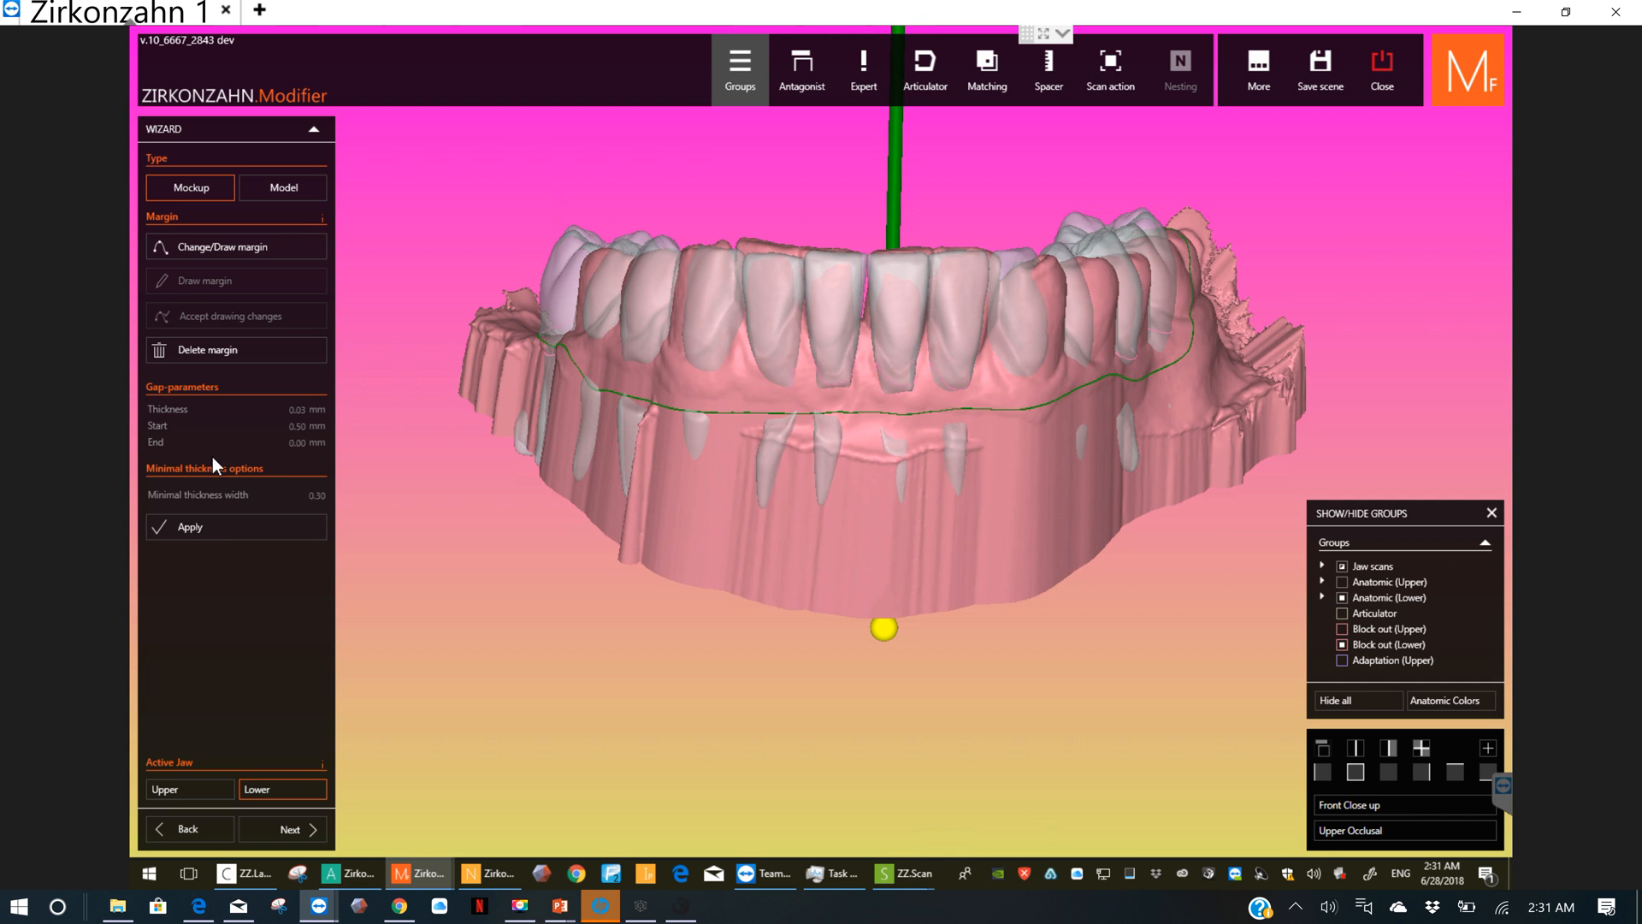
pyautogui.click(239, 248)
pyautogui.moveTo(826, 414); pyautogui.dragTo(912, 410)
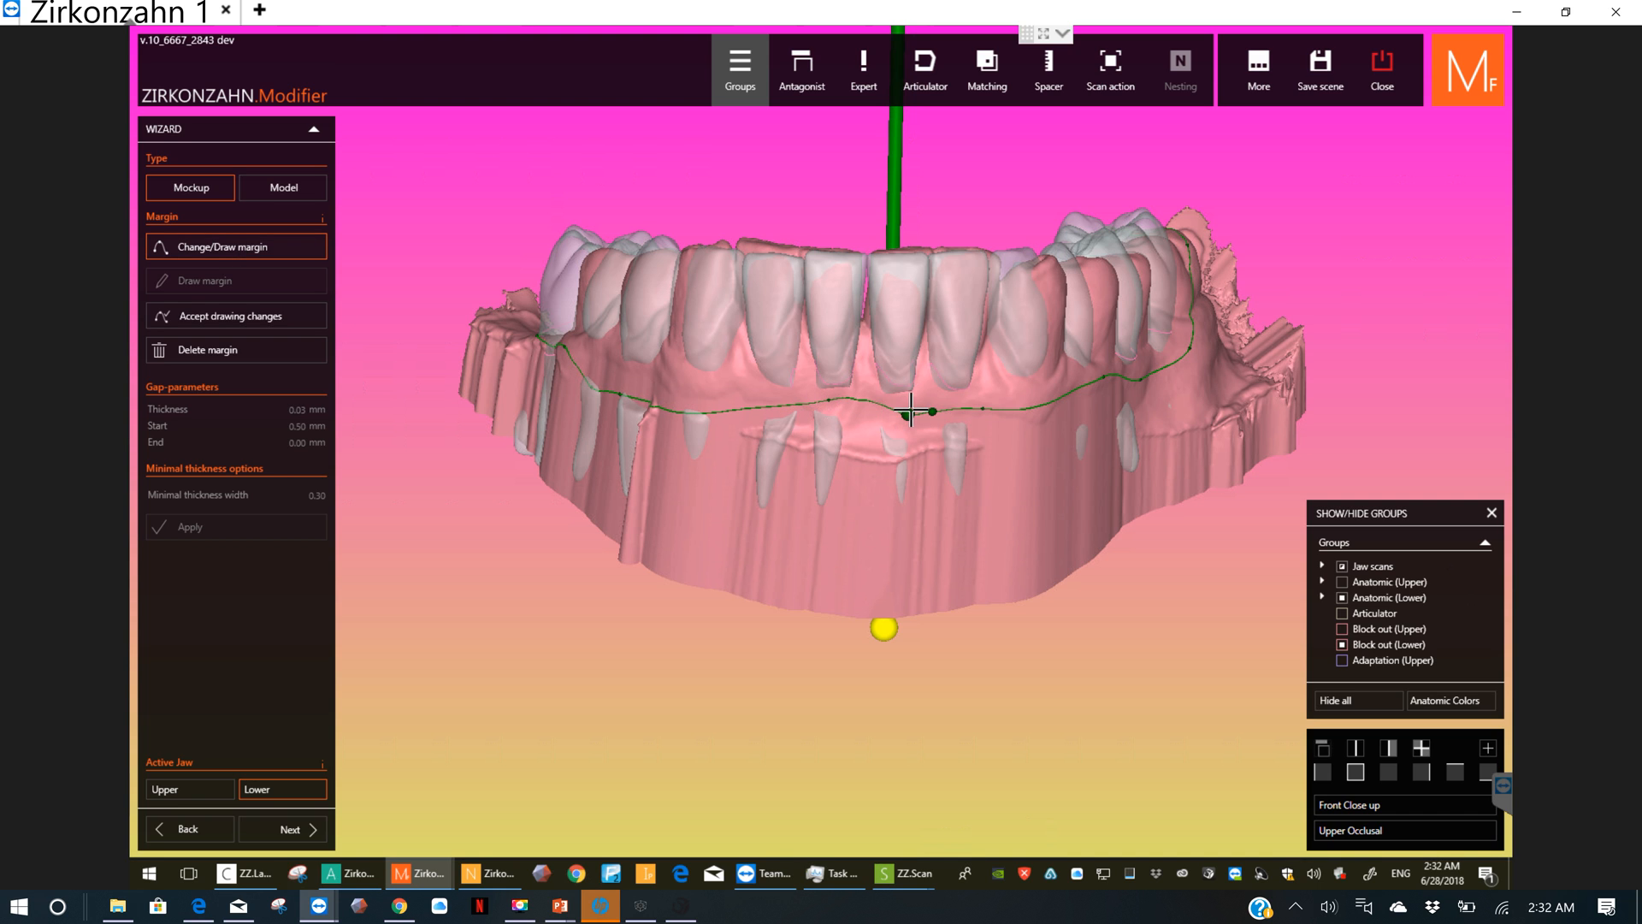
pyautogui.click(264, 316)
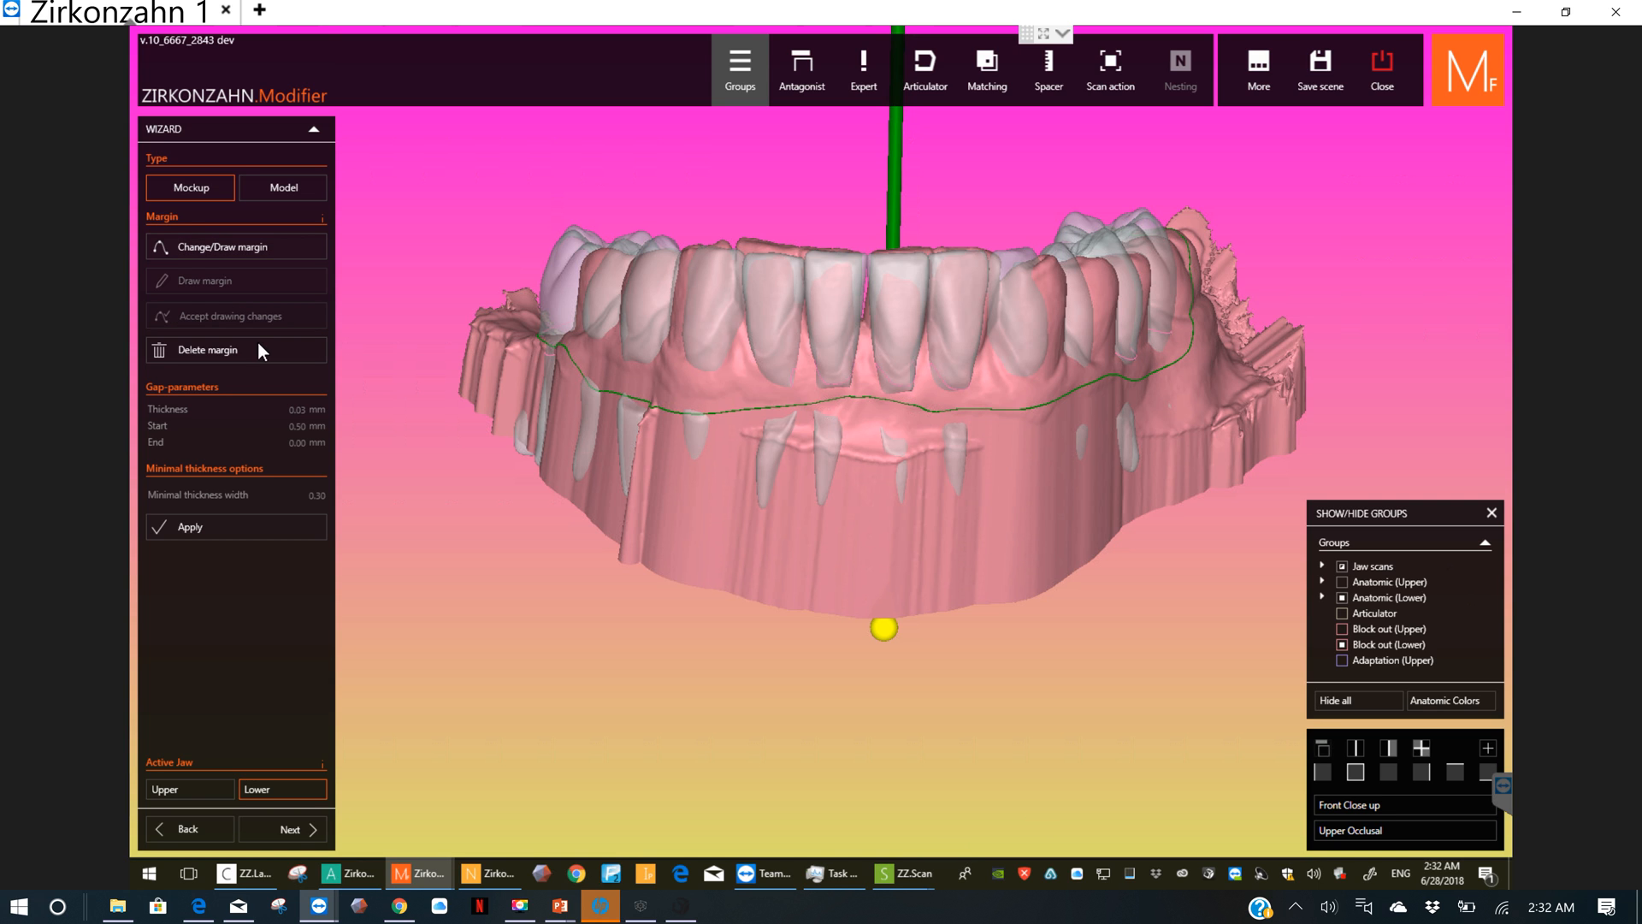
# Step: Try to calculate the lower jaw with the edited margin, as Mockup and as Model type
pyautogui.click(219, 525)
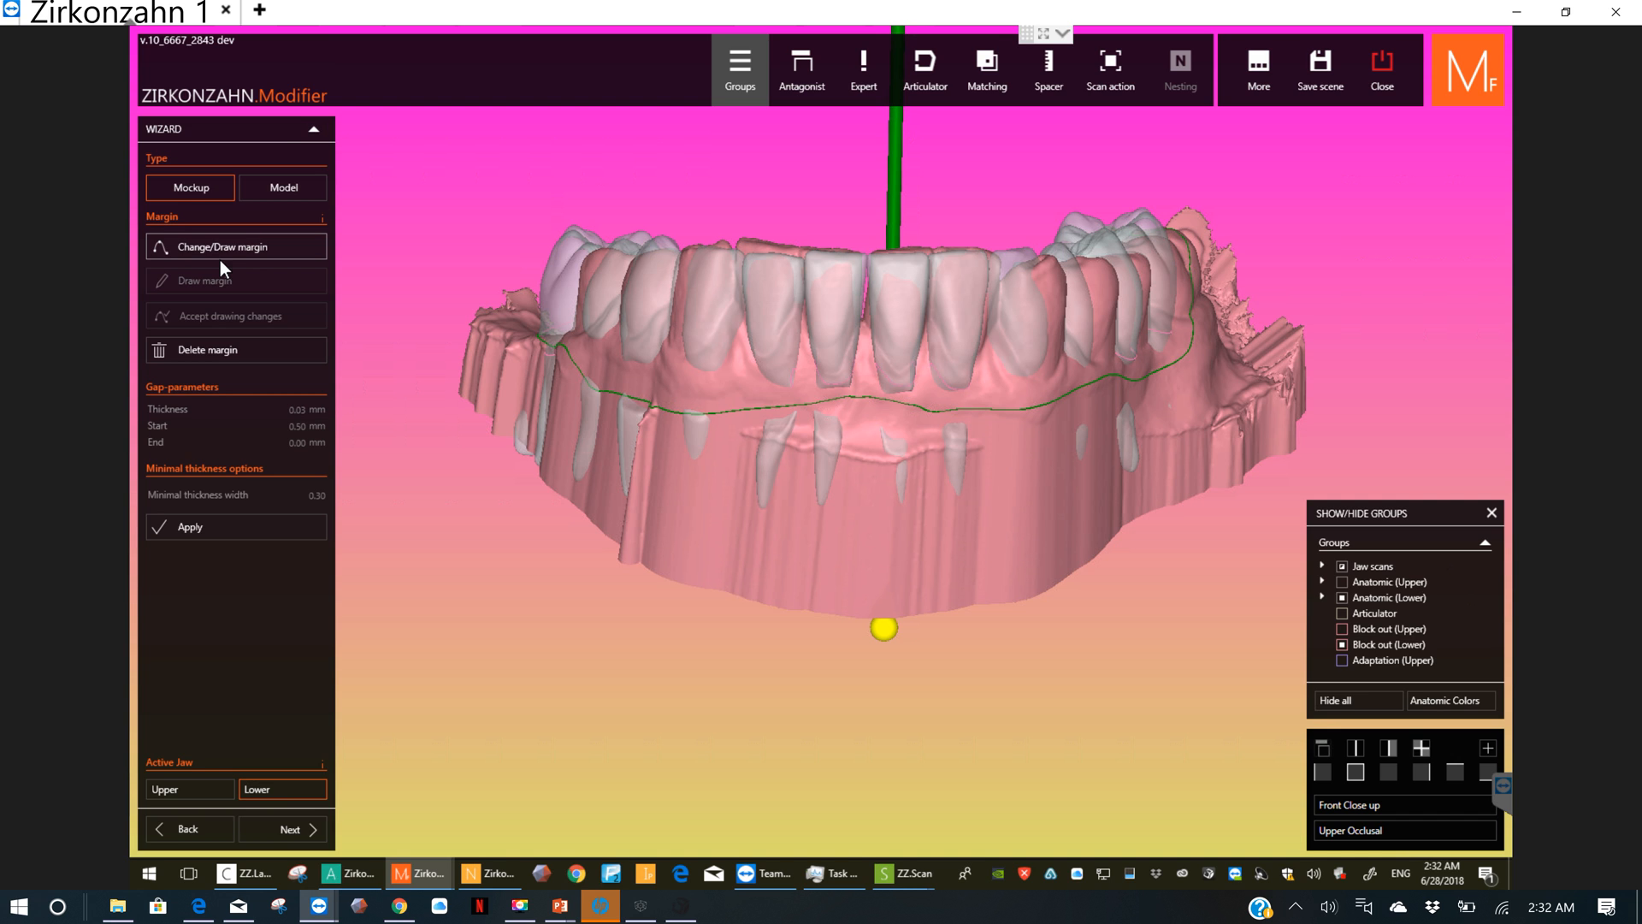
pyautogui.click(296, 828)
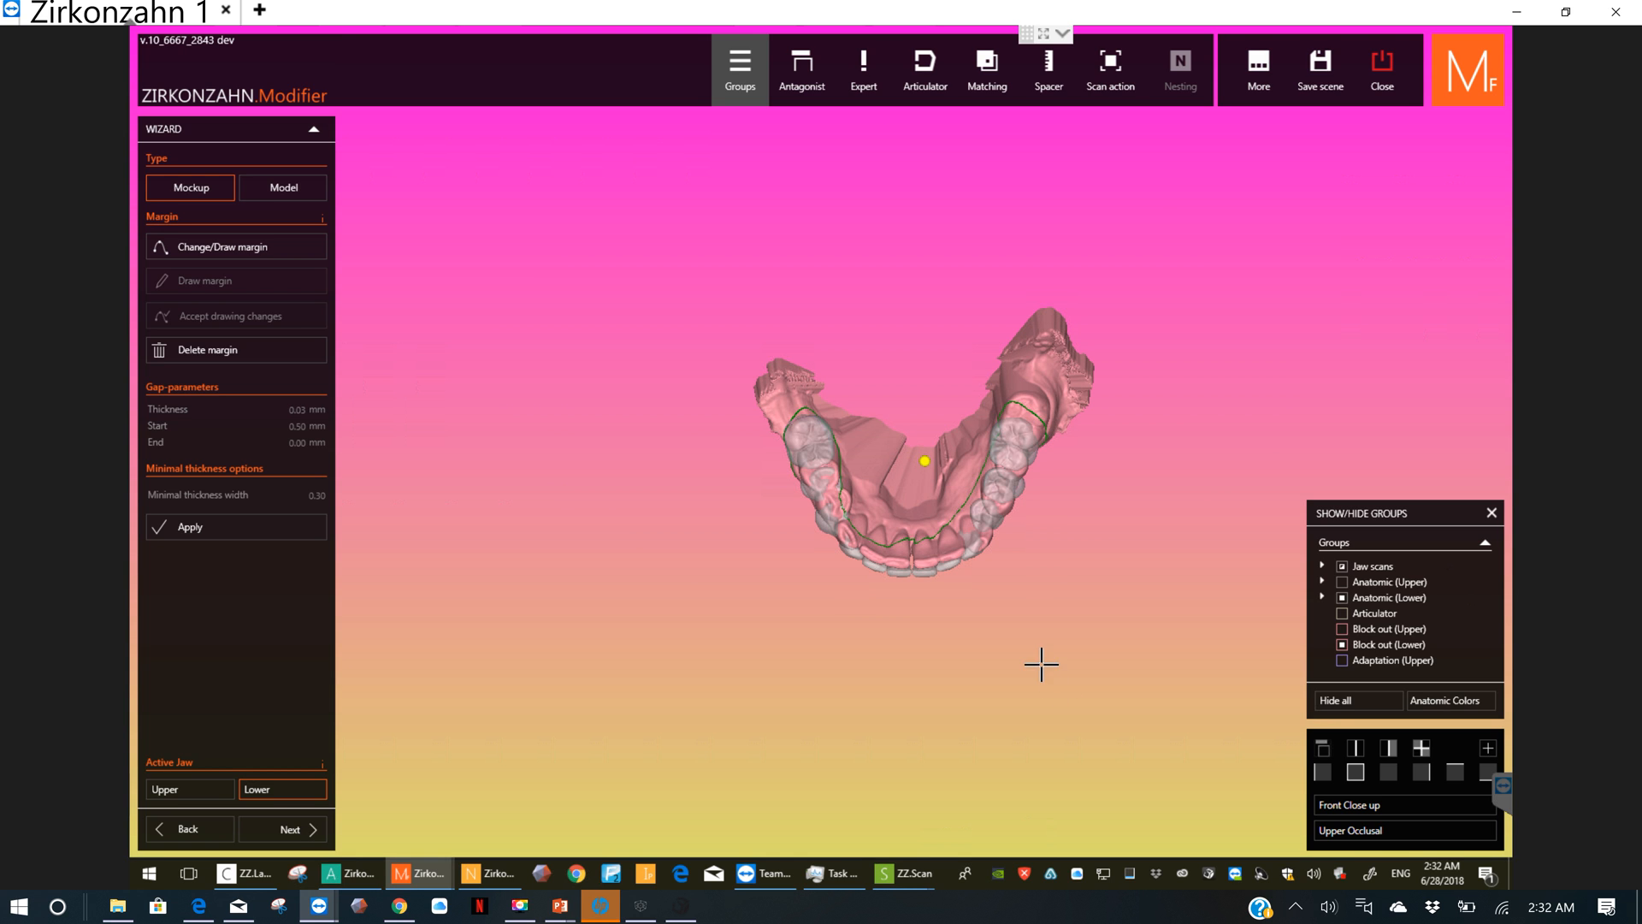
pyautogui.click(306, 188)
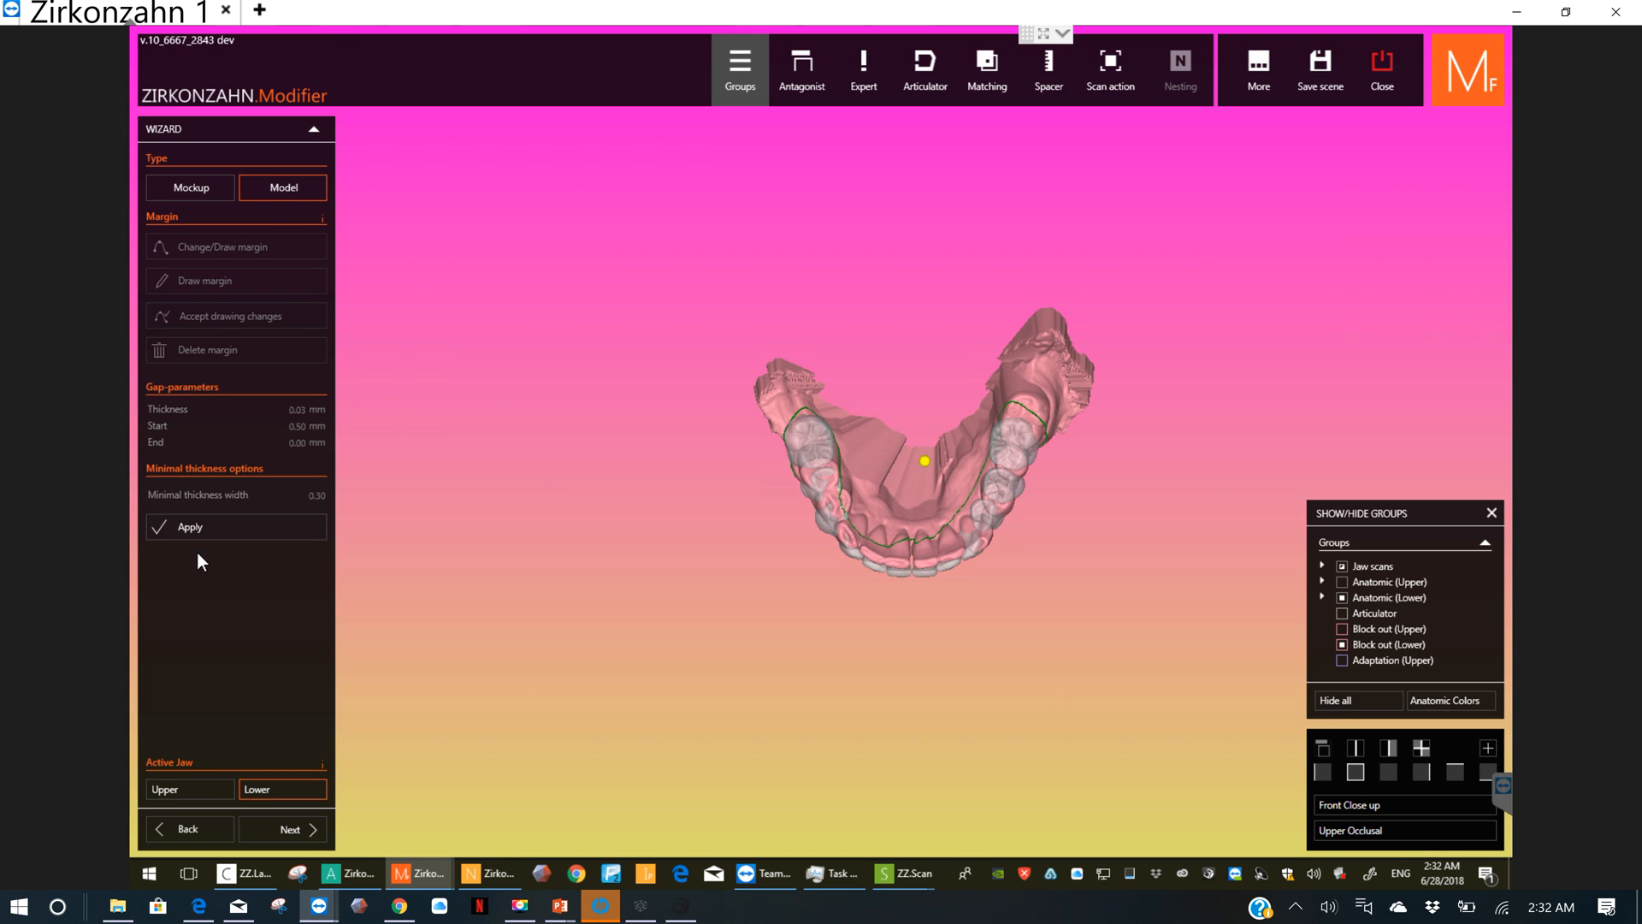
pyautogui.click(220, 530)
pyautogui.click(195, 529)
# Step: Return to the block-out stage and re-enter the wizard with type Mockup and the lower jaw active
pyautogui.click(188, 829)
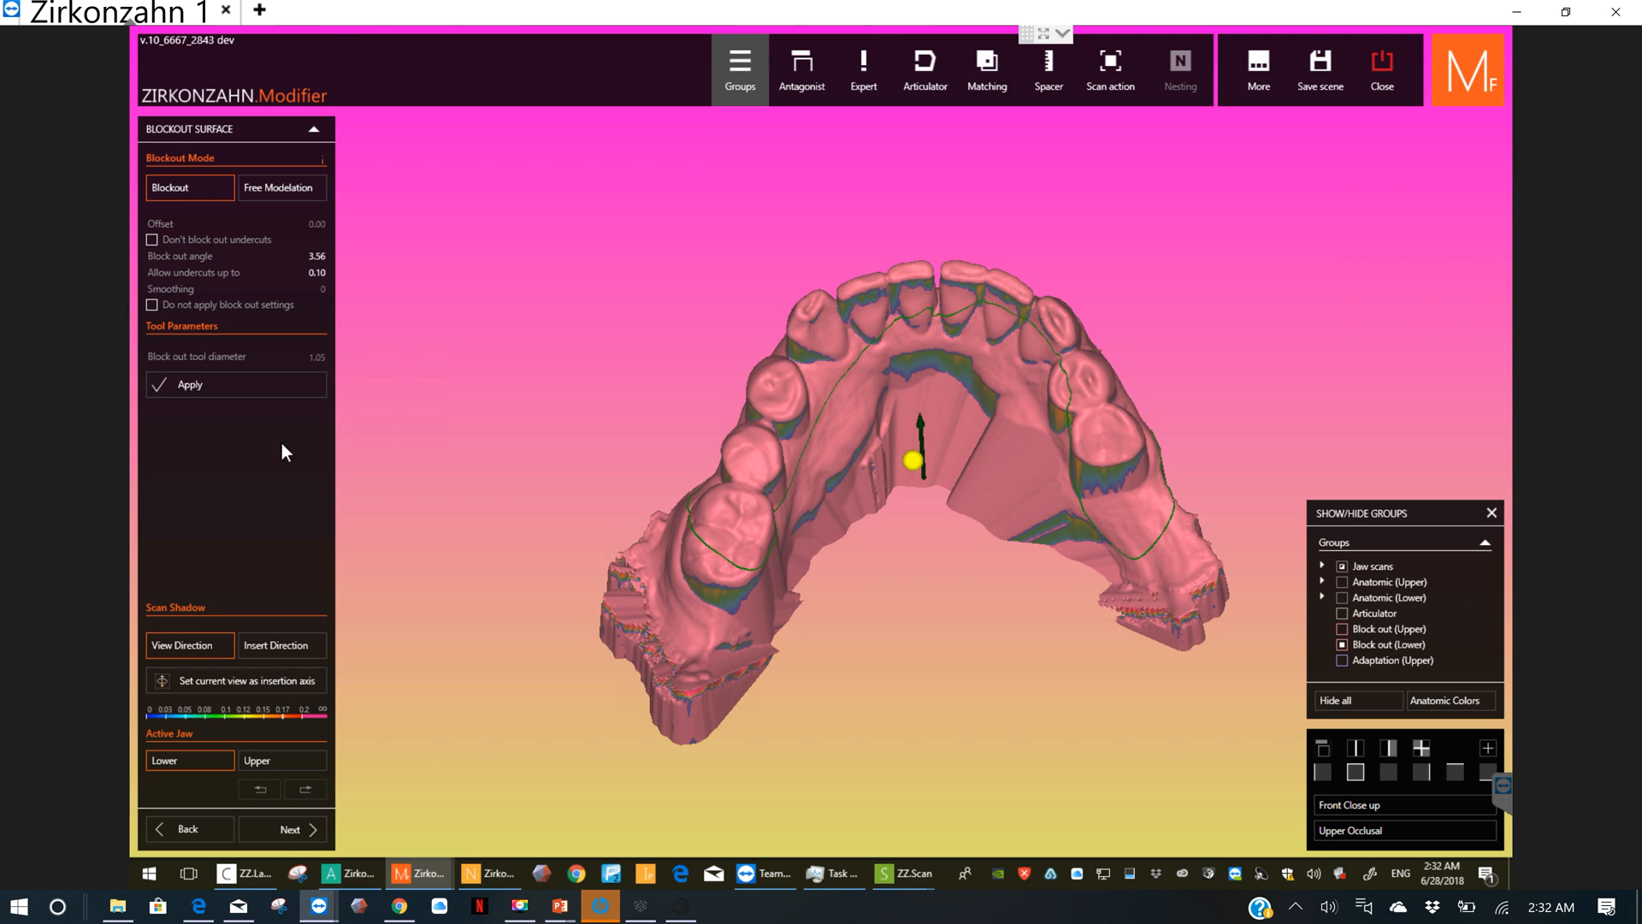
pyautogui.click(291, 828)
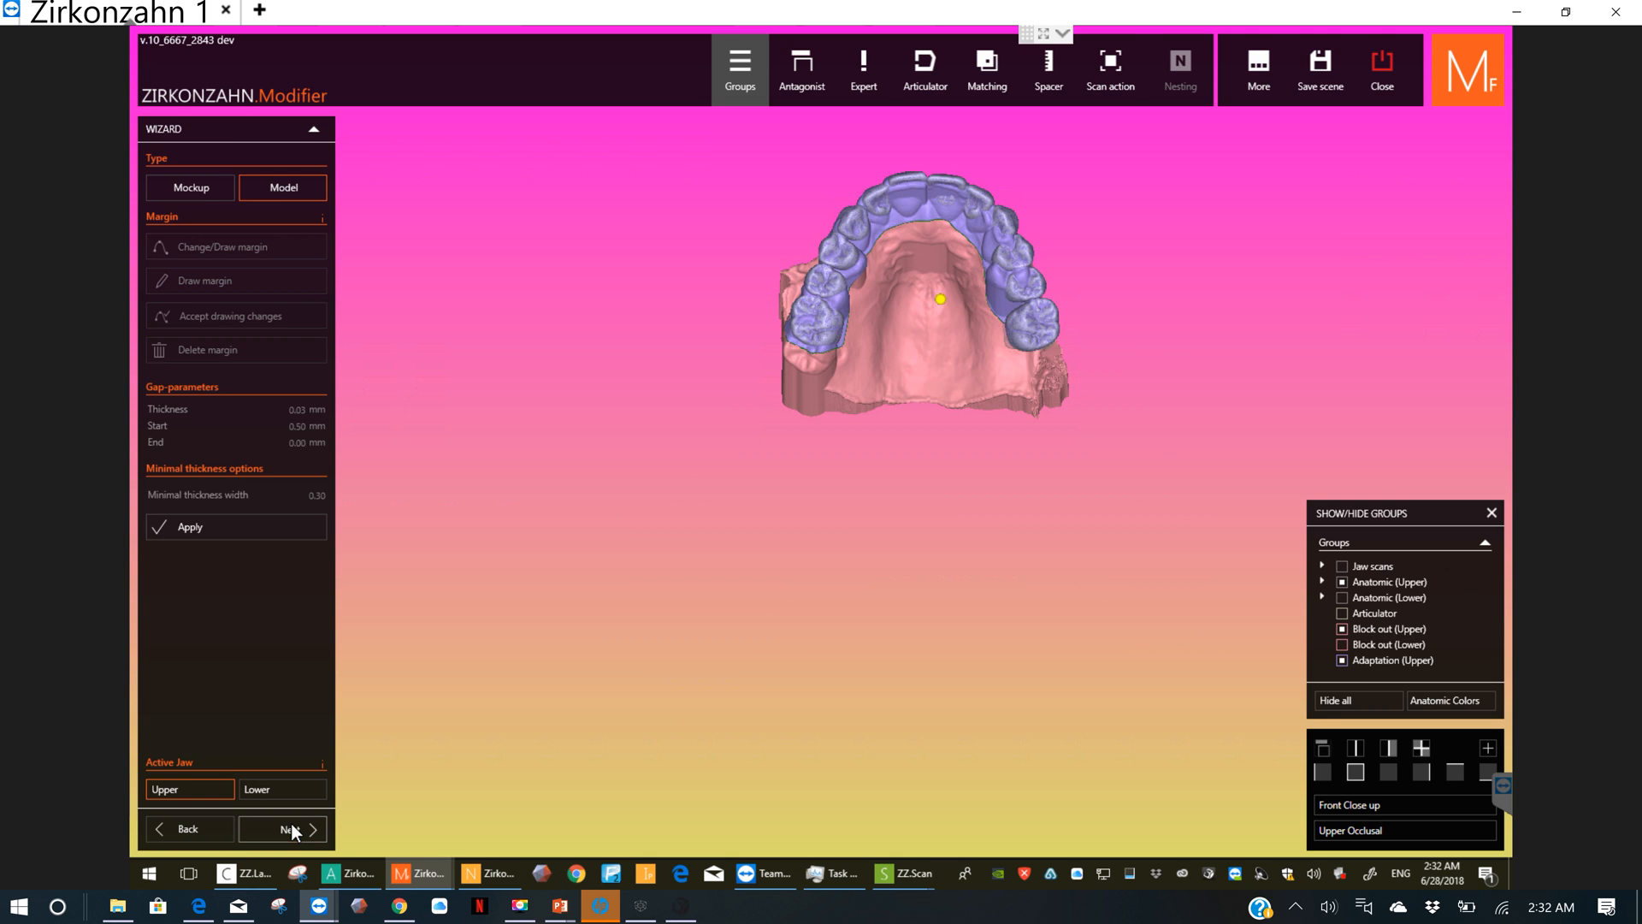
pyautogui.click(201, 191)
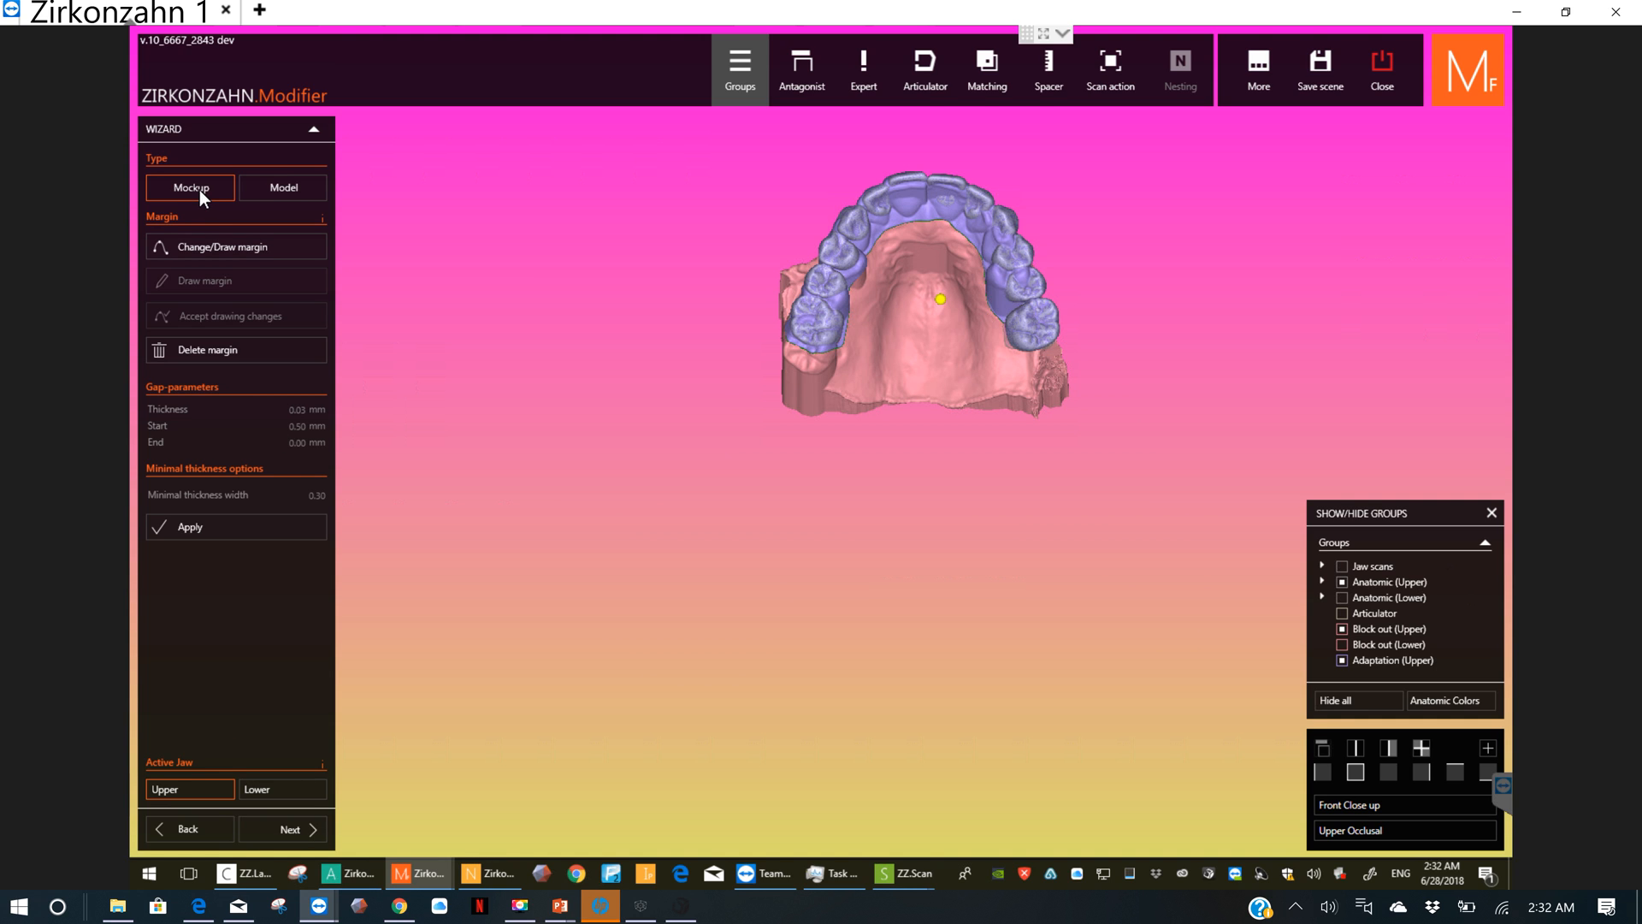
pyautogui.click(293, 189)
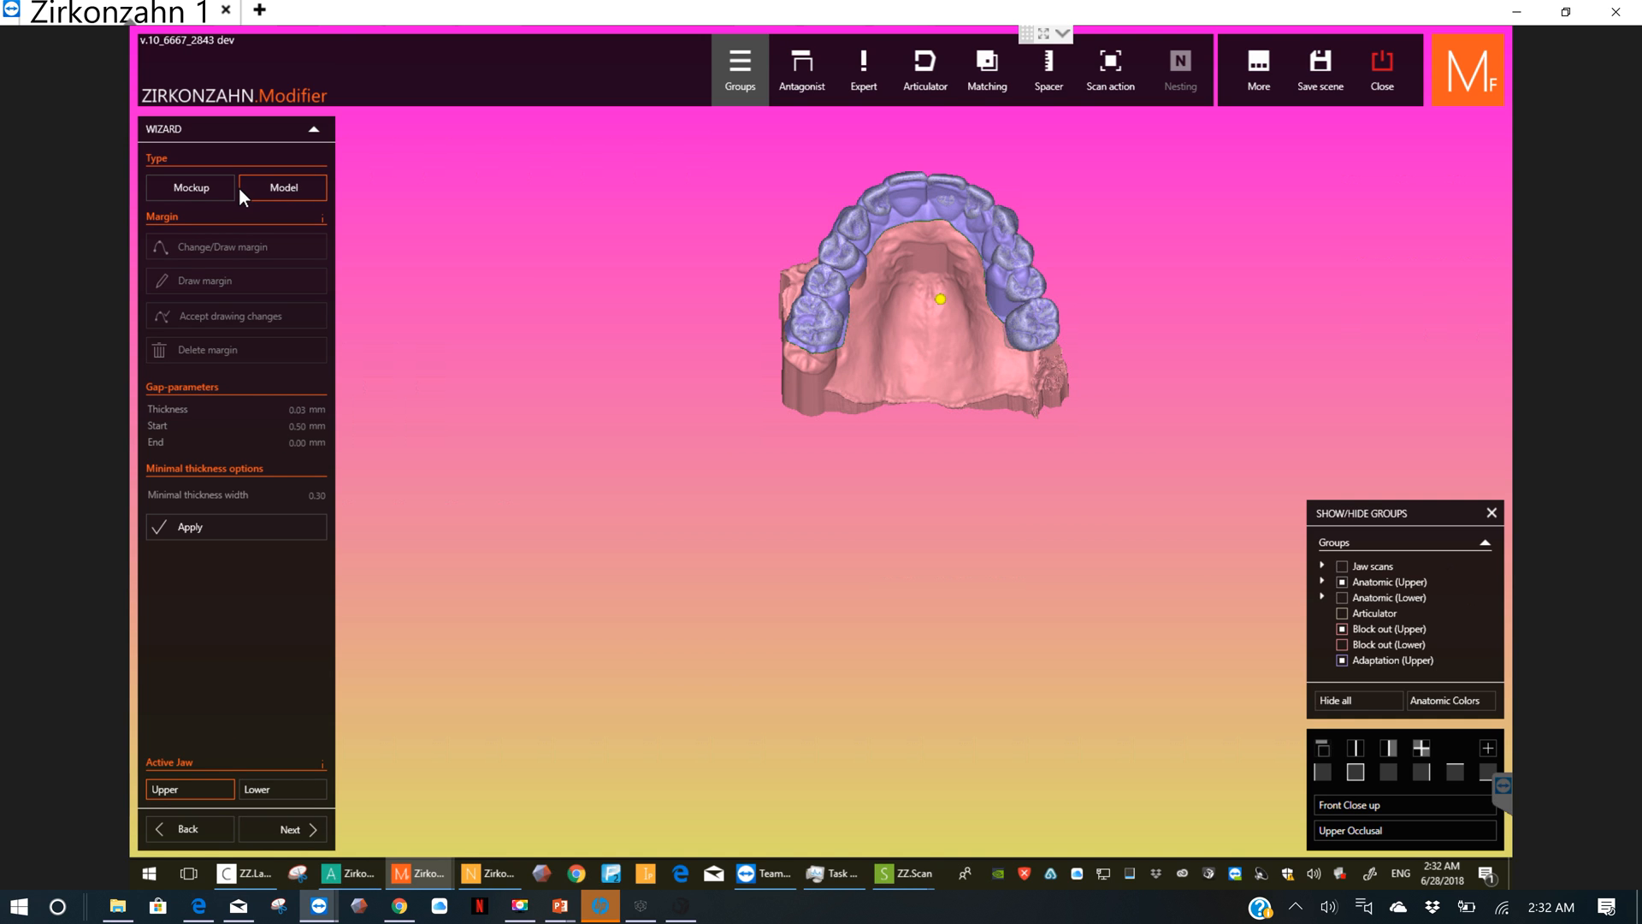
pyautogui.click(211, 189)
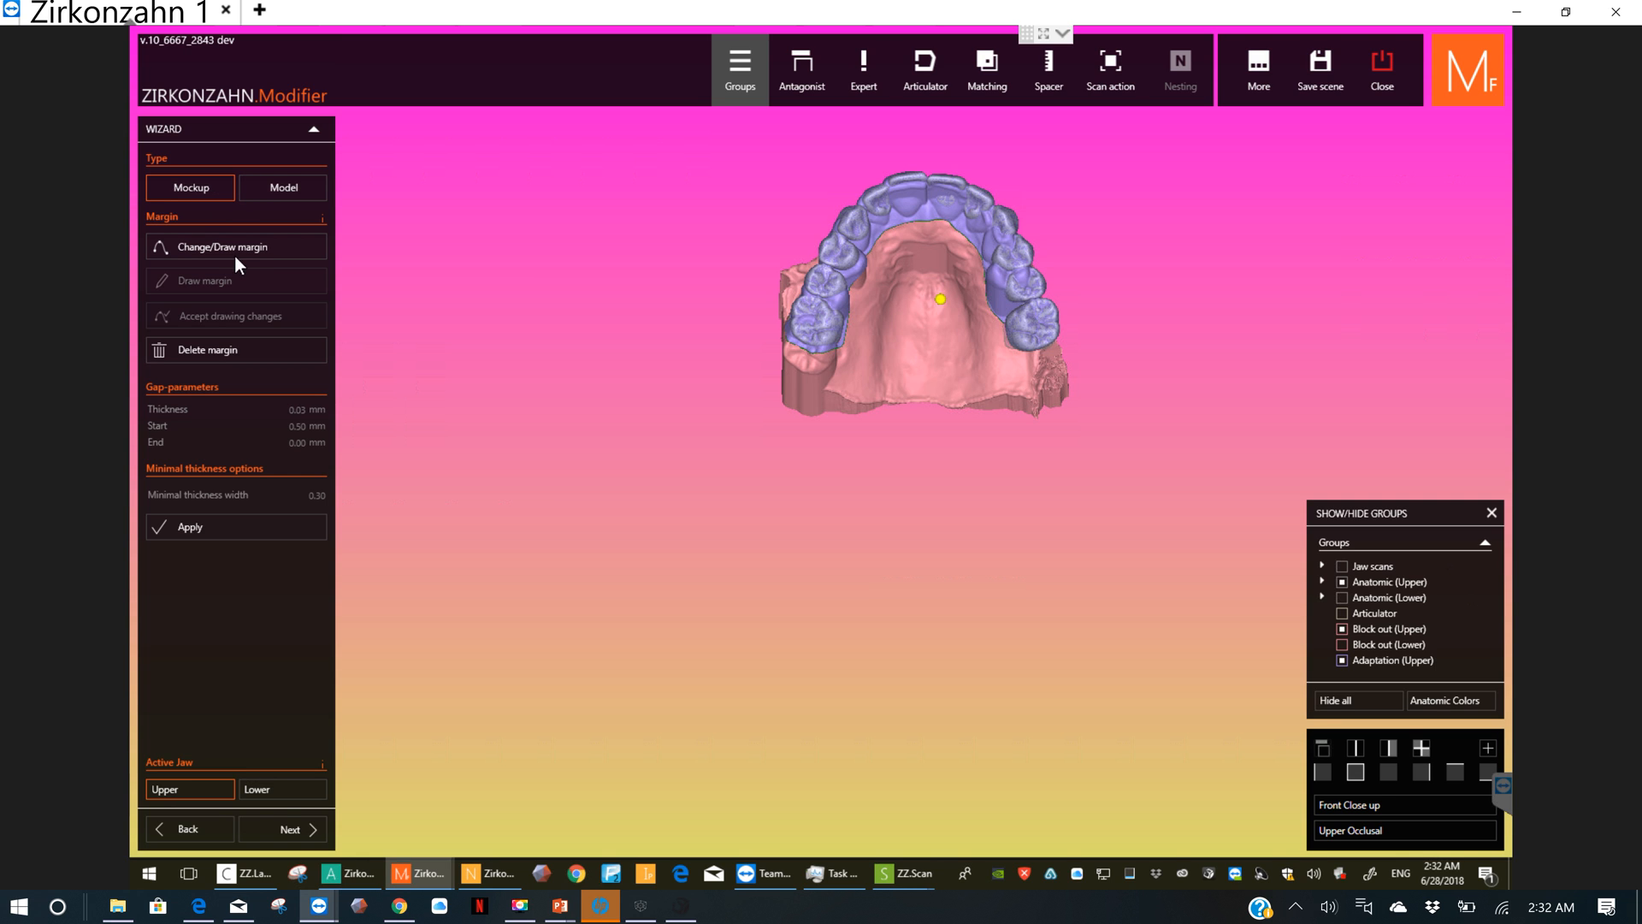
pyautogui.click(266, 789)
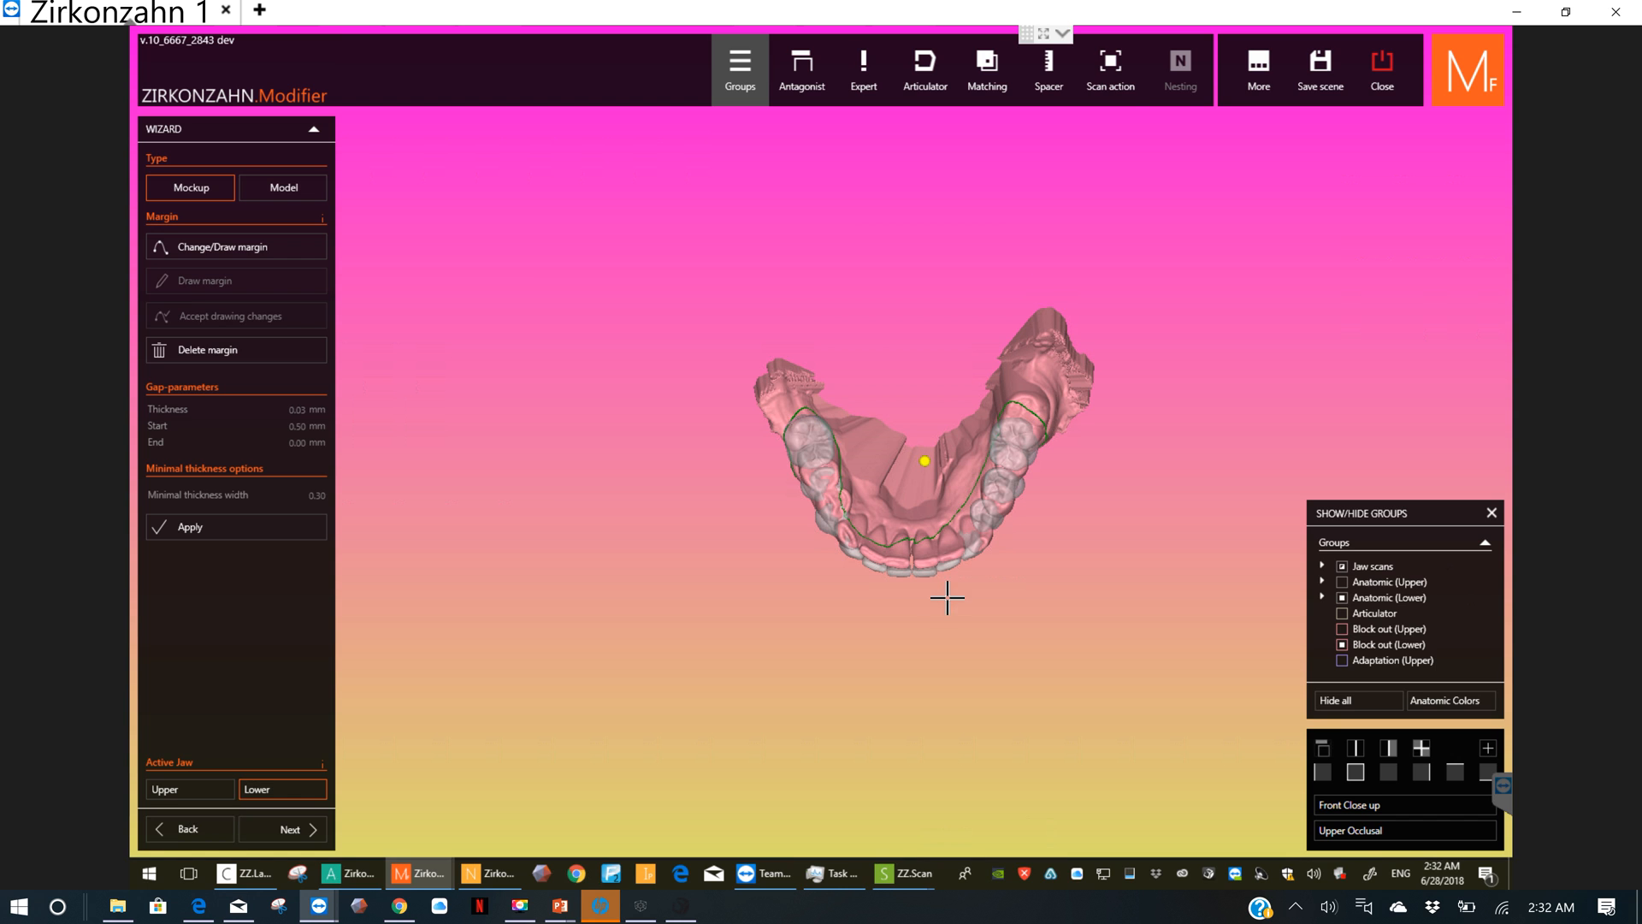
# Step: Delete the lower margin and start a new one along the tongue-side gum from the incisors to the patient's right molar
pyautogui.scroll(3, 939, 537)
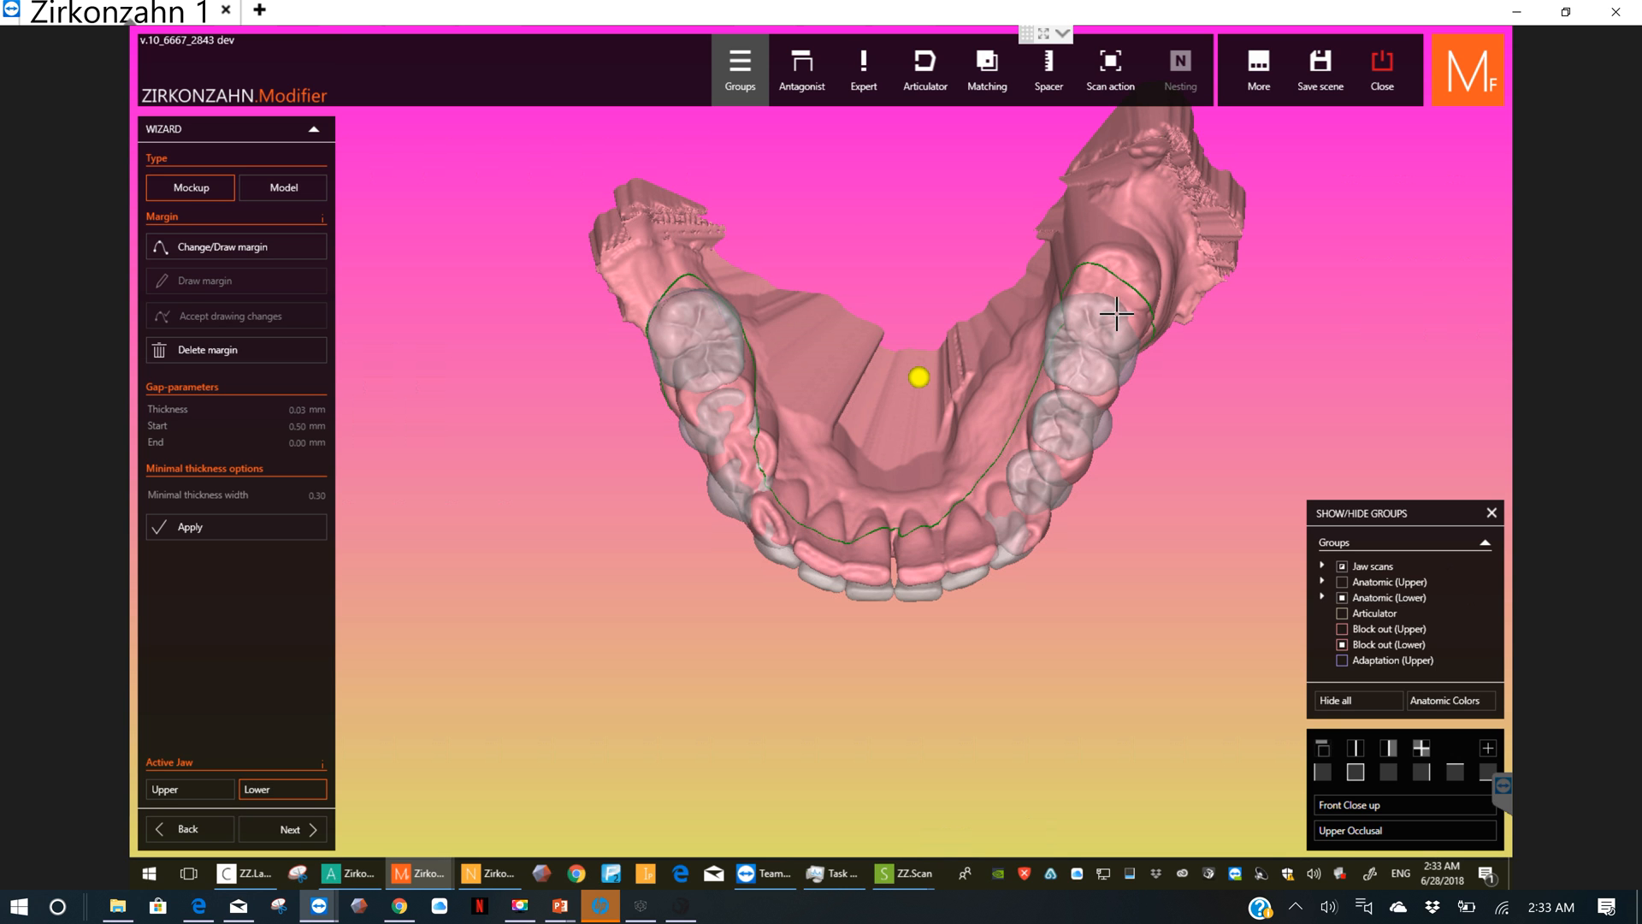
pyautogui.click(300, 351)
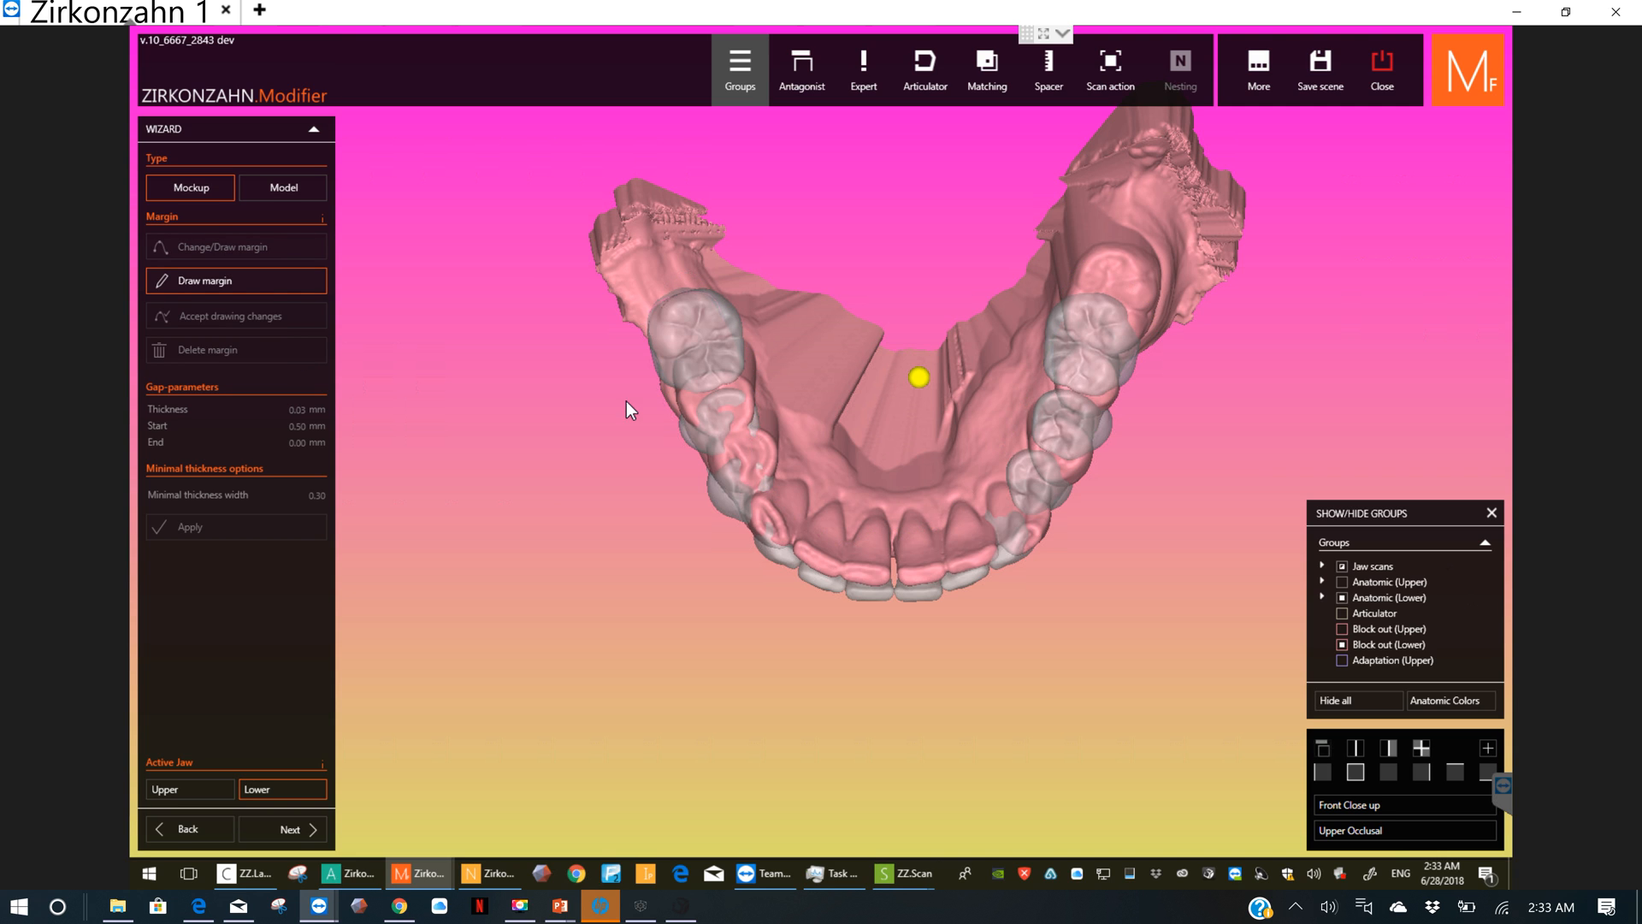
pyautogui.click(844, 552)
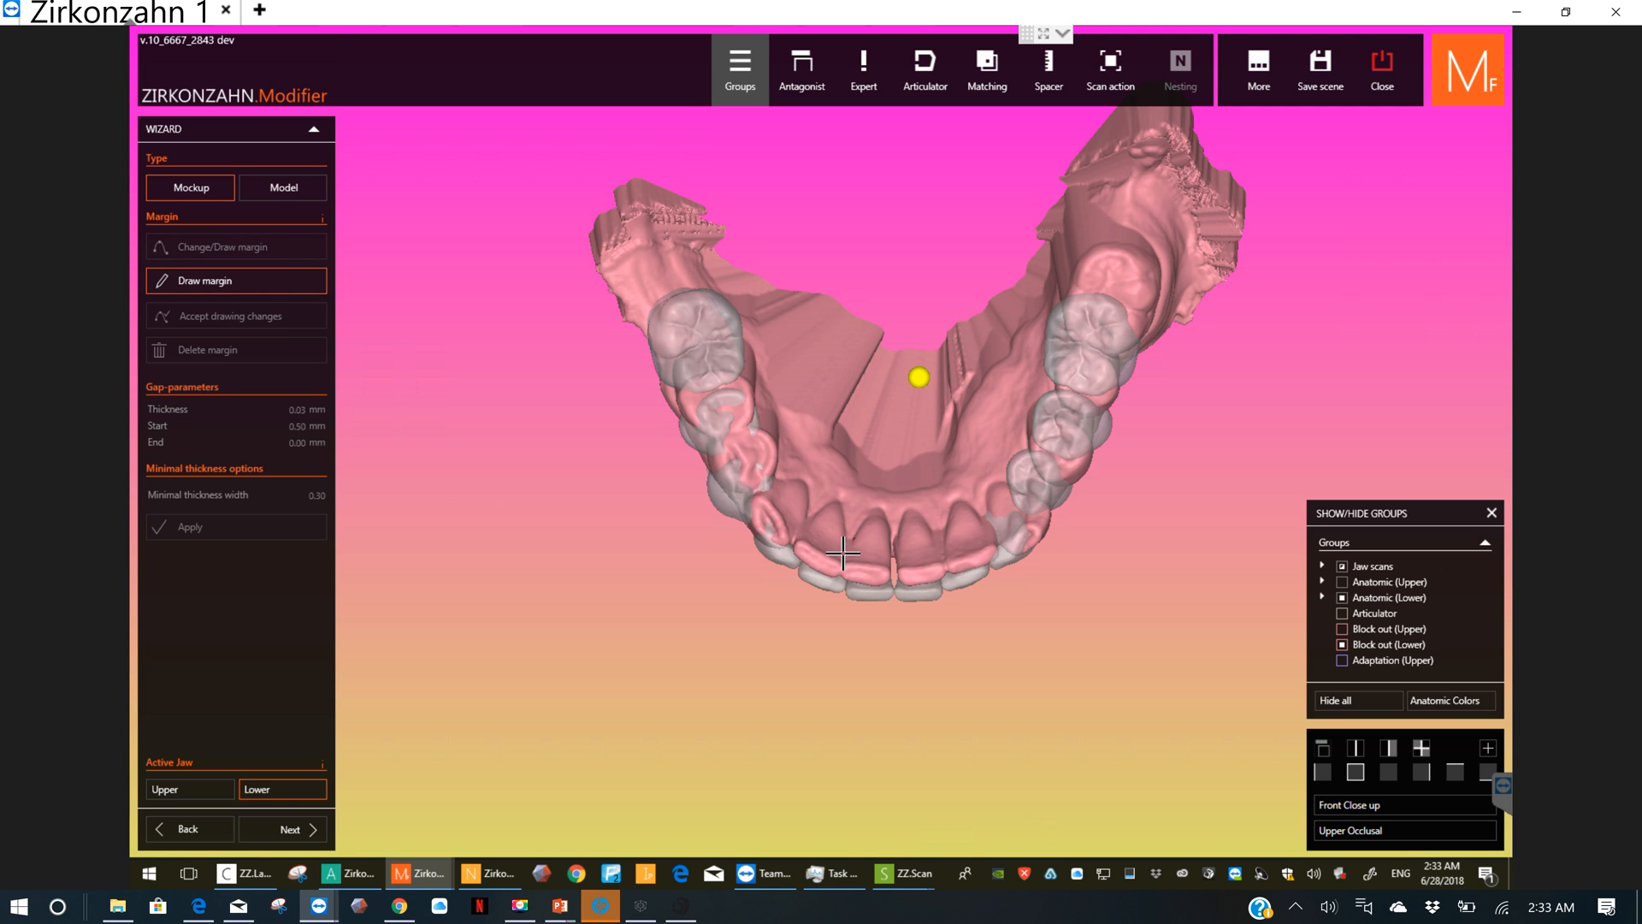
pyautogui.click(806, 516)
pyautogui.click(795, 456)
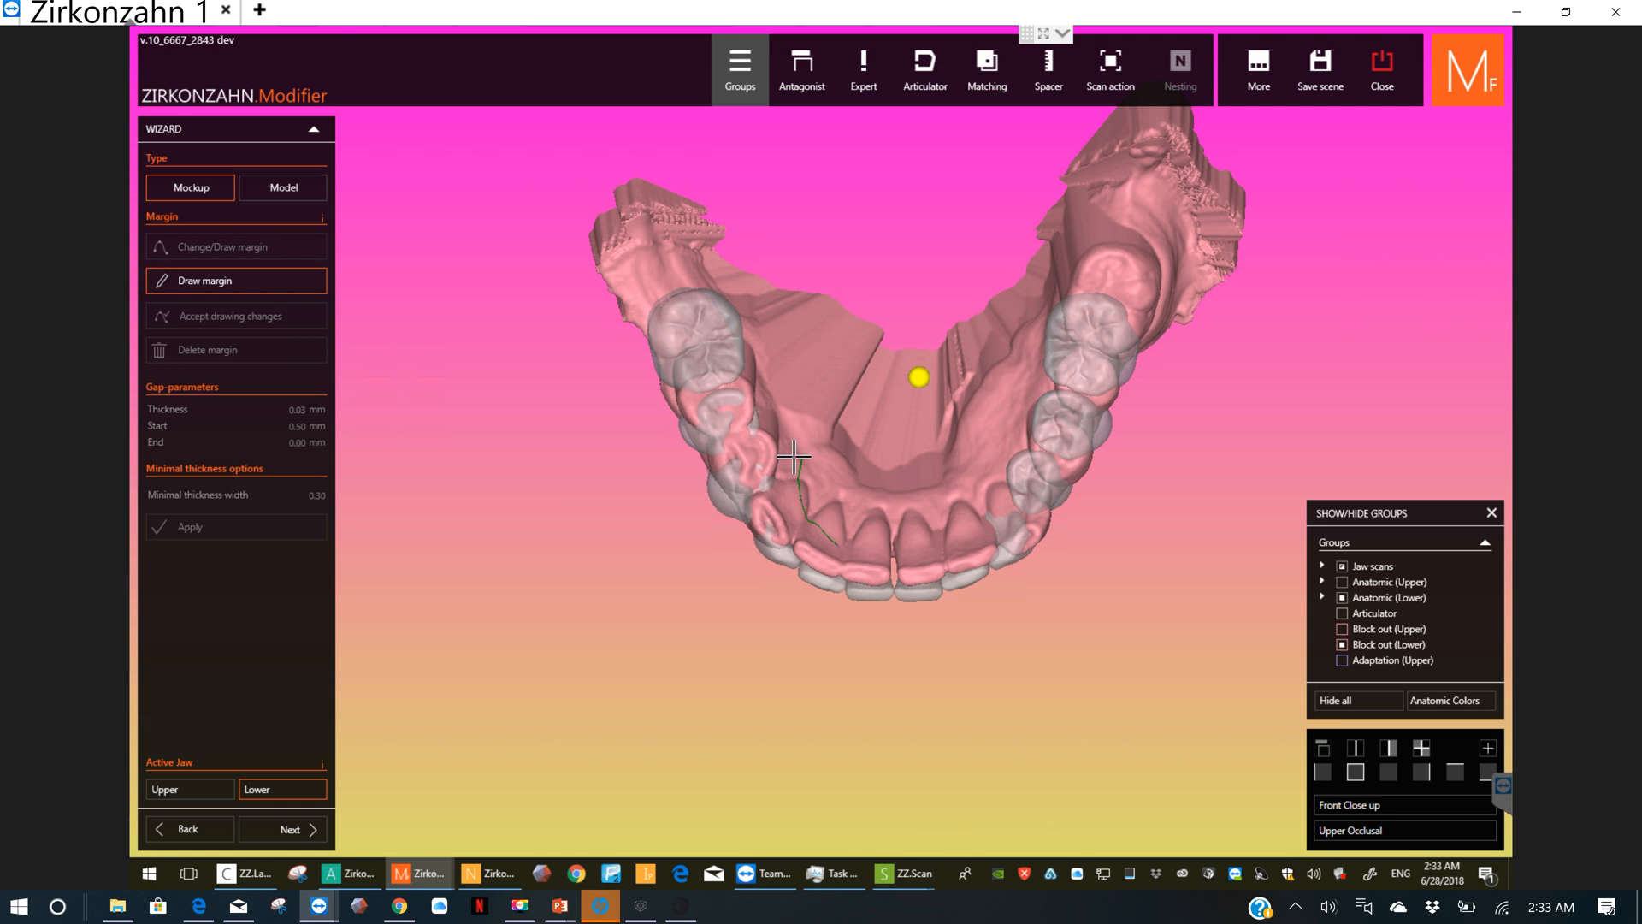
pyautogui.click(775, 393)
pyautogui.moveTo(727, 372); pyautogui.dragTo(757, 335, button='right')
pyautogui.click(765, 323)
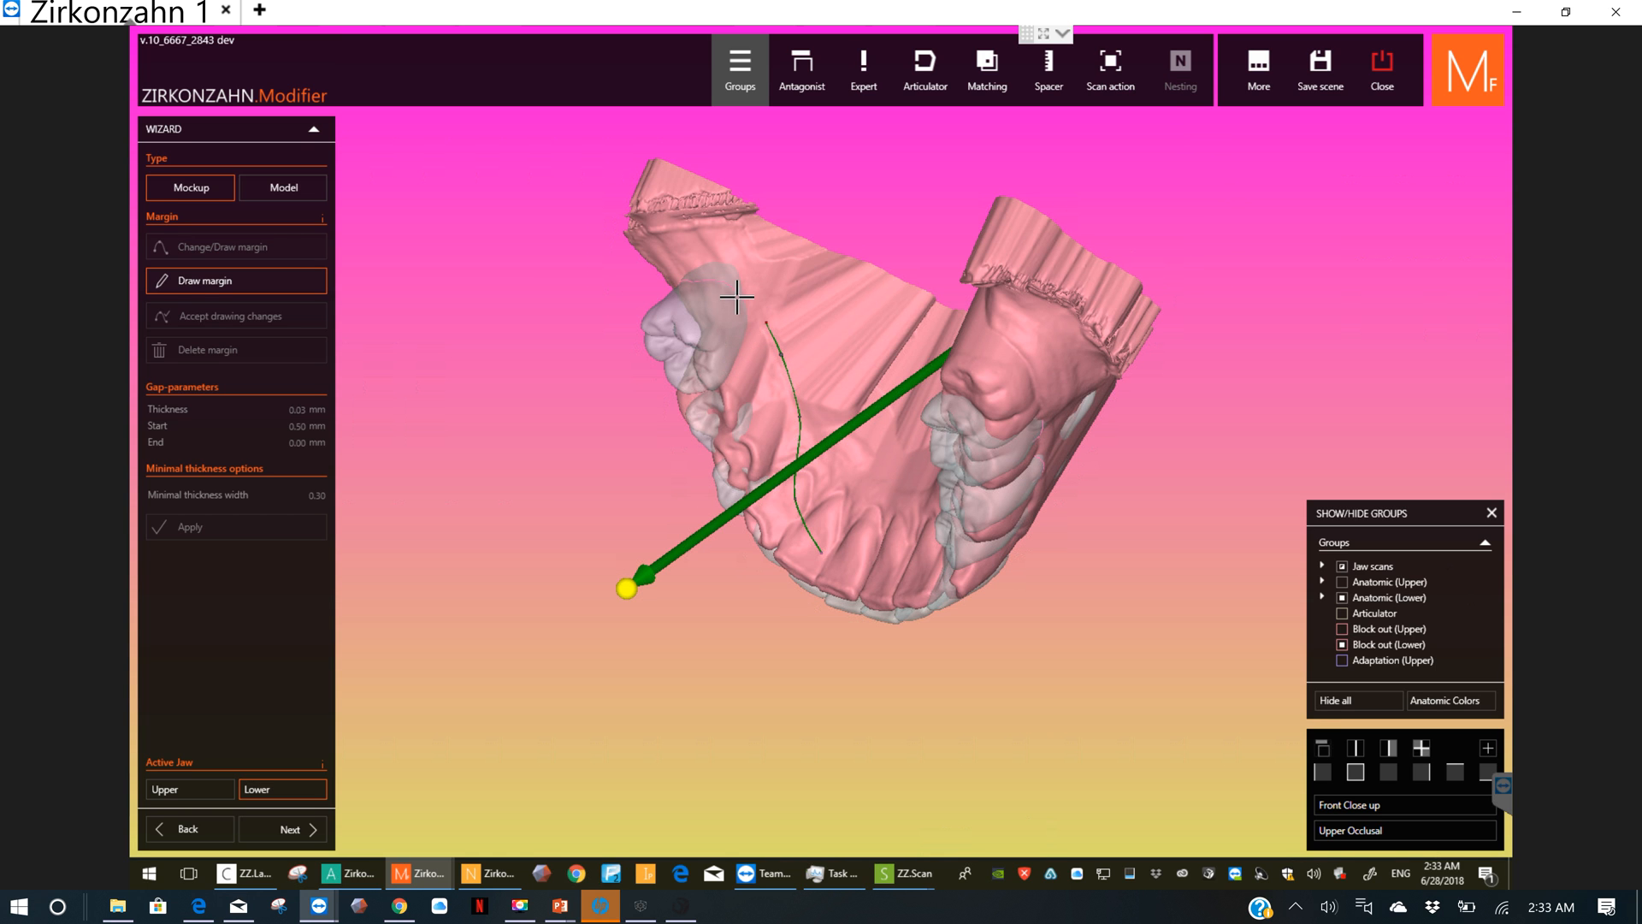
# Step: Continue the margin around the back of the patient's right last molar and along the cheek-side gum toward the front teeth
pyautogui.click(753, 306)
pyautogui.moveTo(766, 299); pyautogui.dragTo(791, 278, button='right')
pyautogui.click(817, 279)
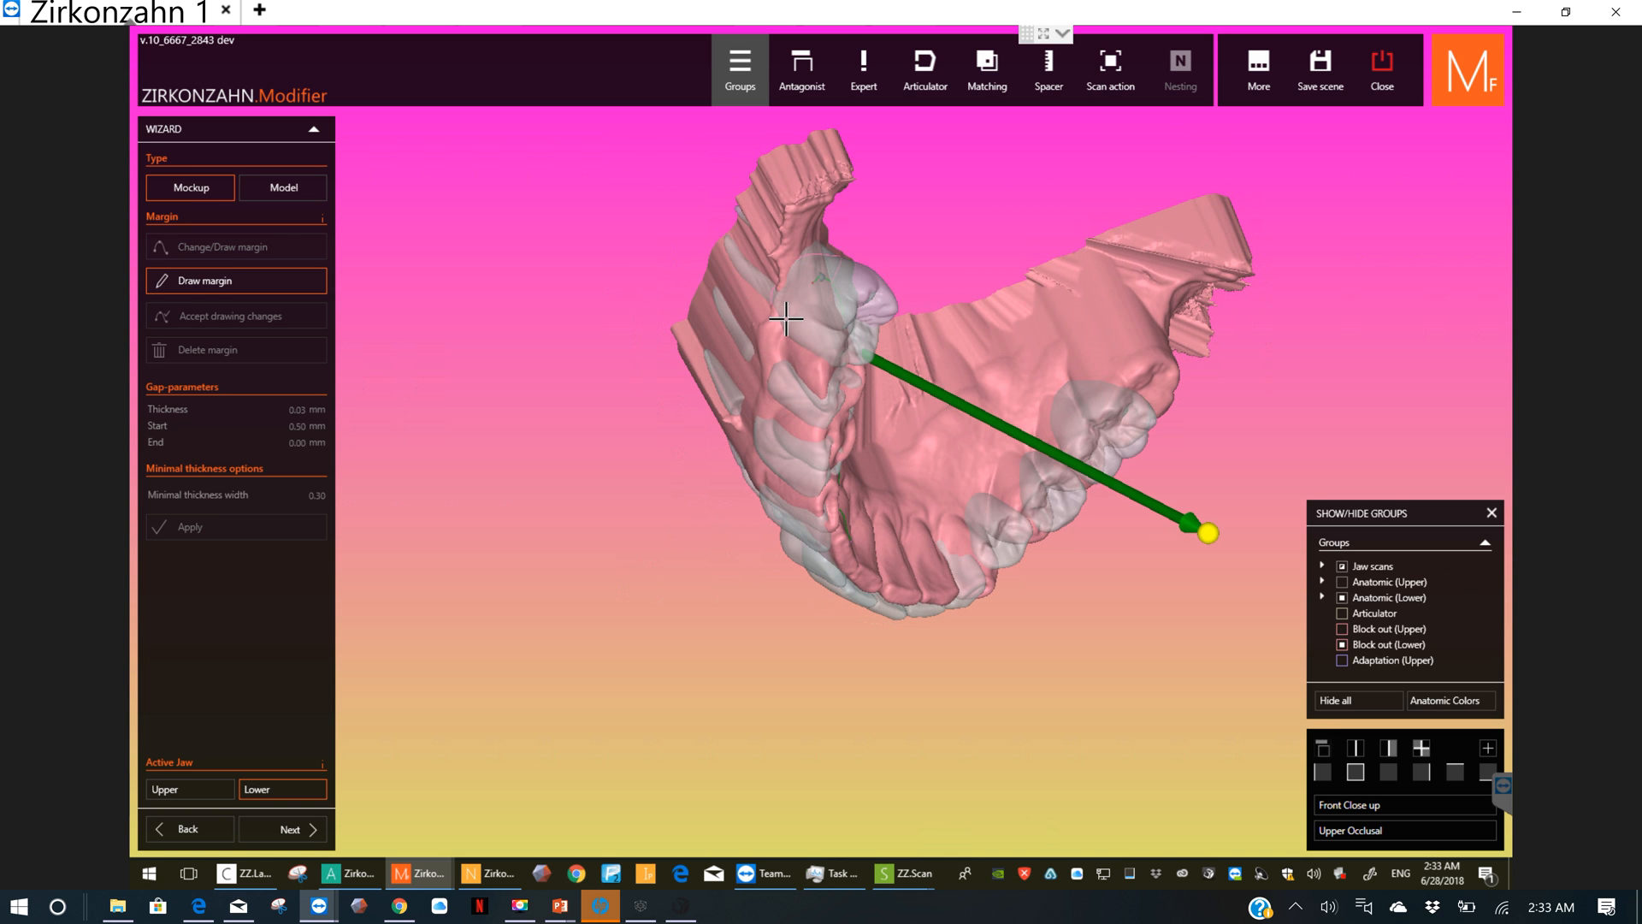
pyautogui.click(775, 346)
pyautogui.moveTo(802, 327); pyautogui.dragTo(887, 293, button='right')
pyautogui.click(799, 314)
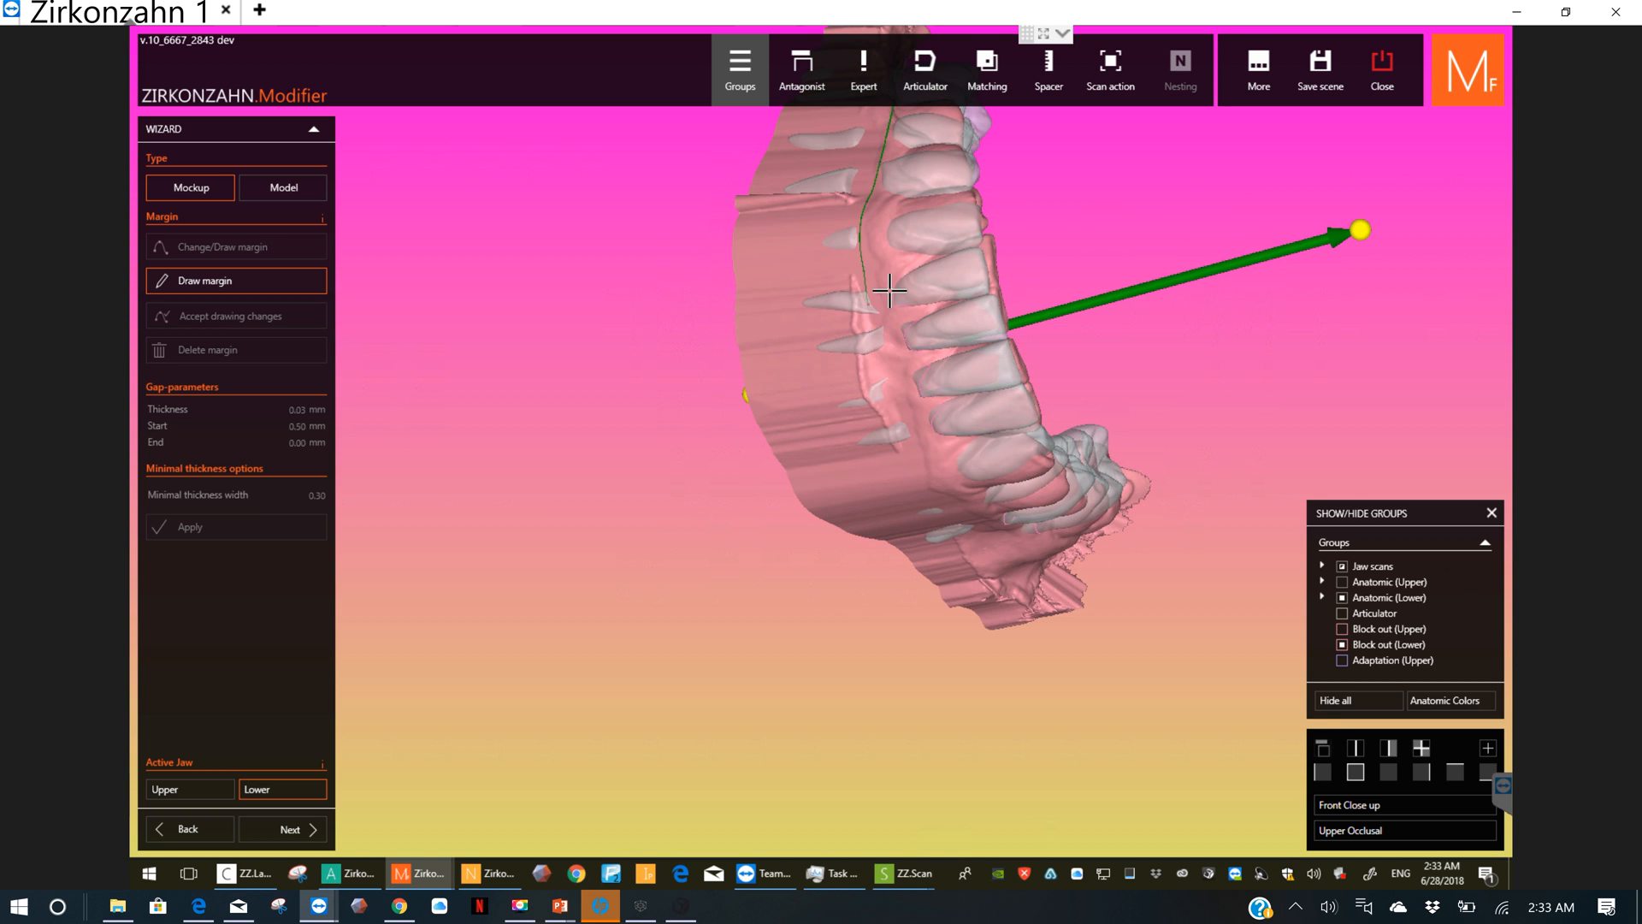
# Step: Draw the margin across the front gum below the incisors and along the patient's left cheek side around the rearmost molar
pyautogui.click(895, 388)
pyautogui.click(919, 451)
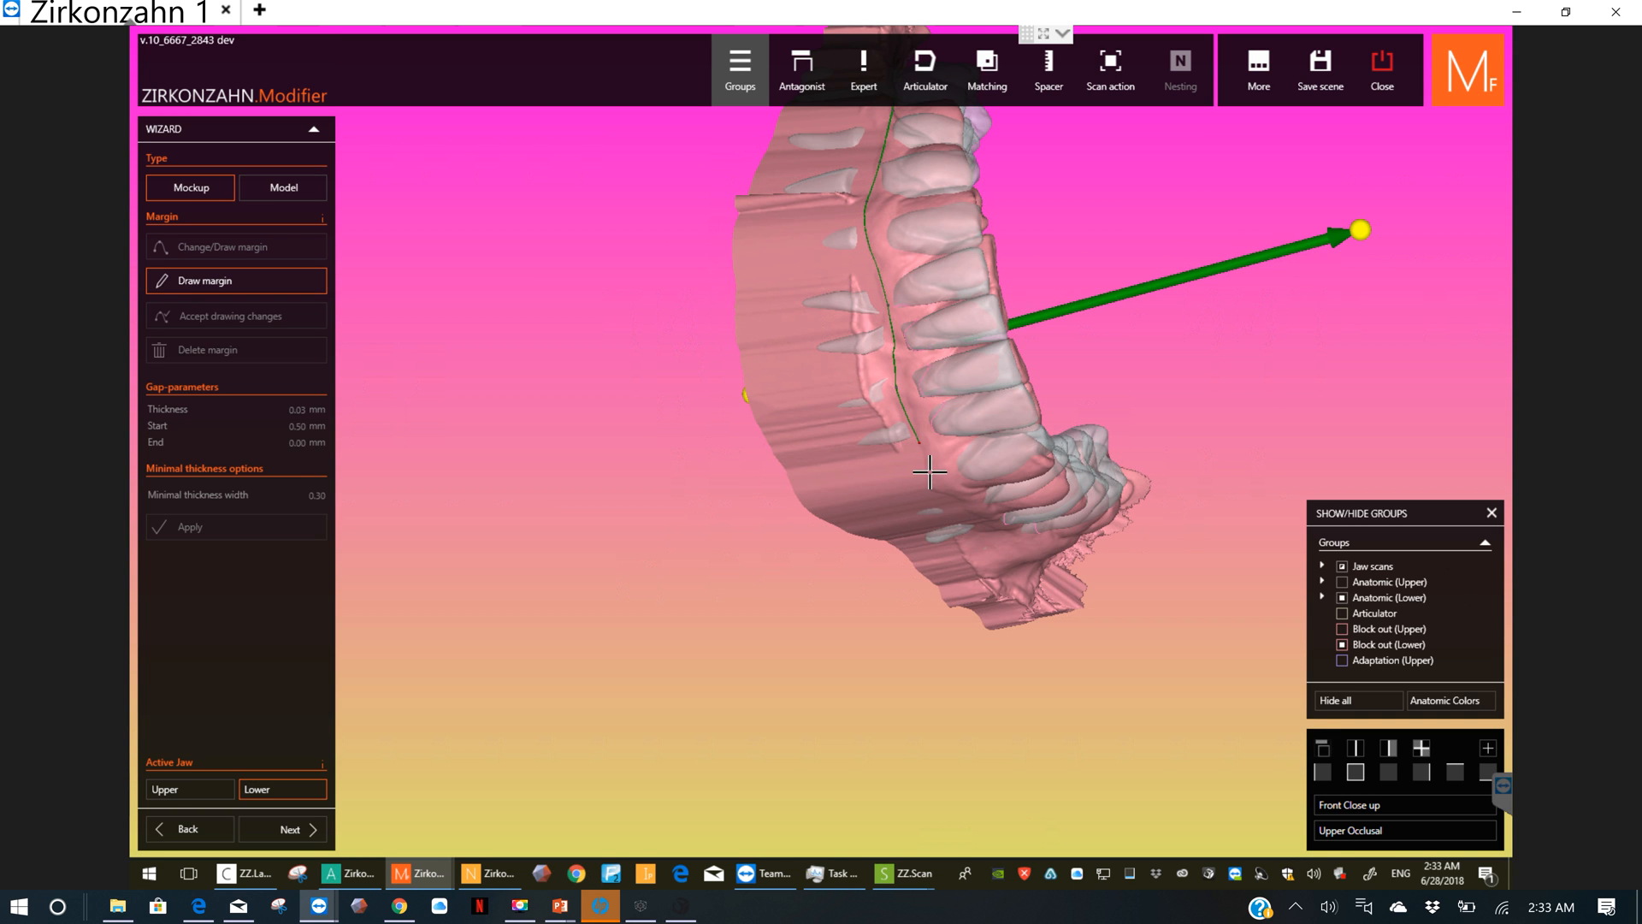
pyautogui.click(936, 476)
pyautogui.moveTo(937, 466); pyautogui.dragTo(948, 454, button='right')
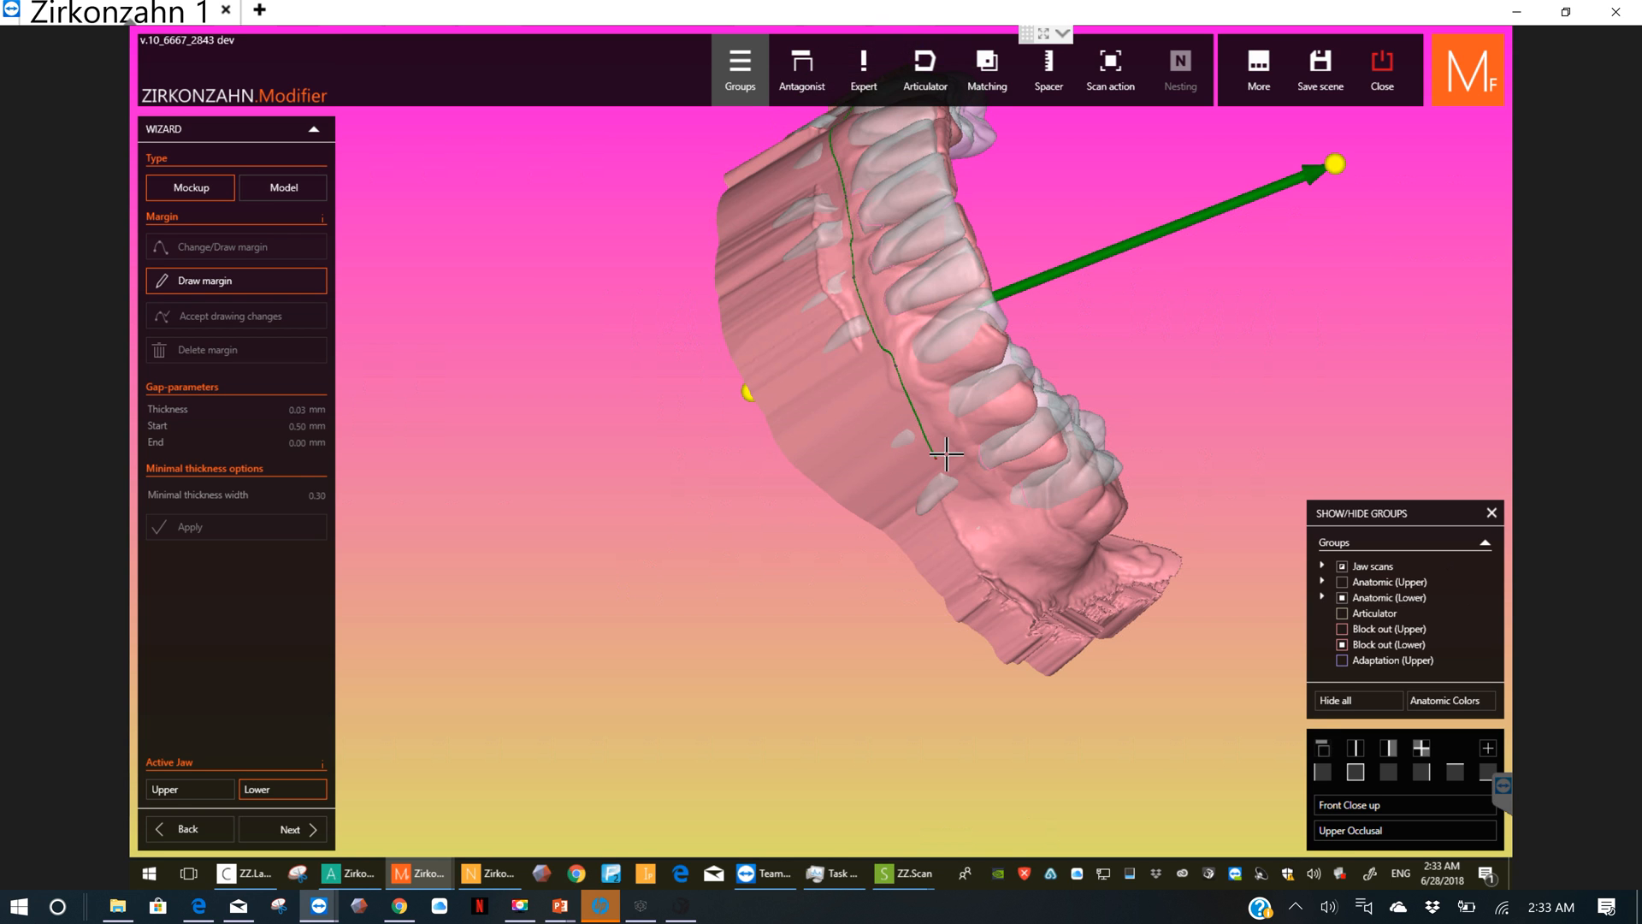
pyautogui.click(951, 454)
pyautogui.click(973, 488)
pyautogui.moveTo(1061, 545); pyautogui.dragTo(848, 535, button='right')
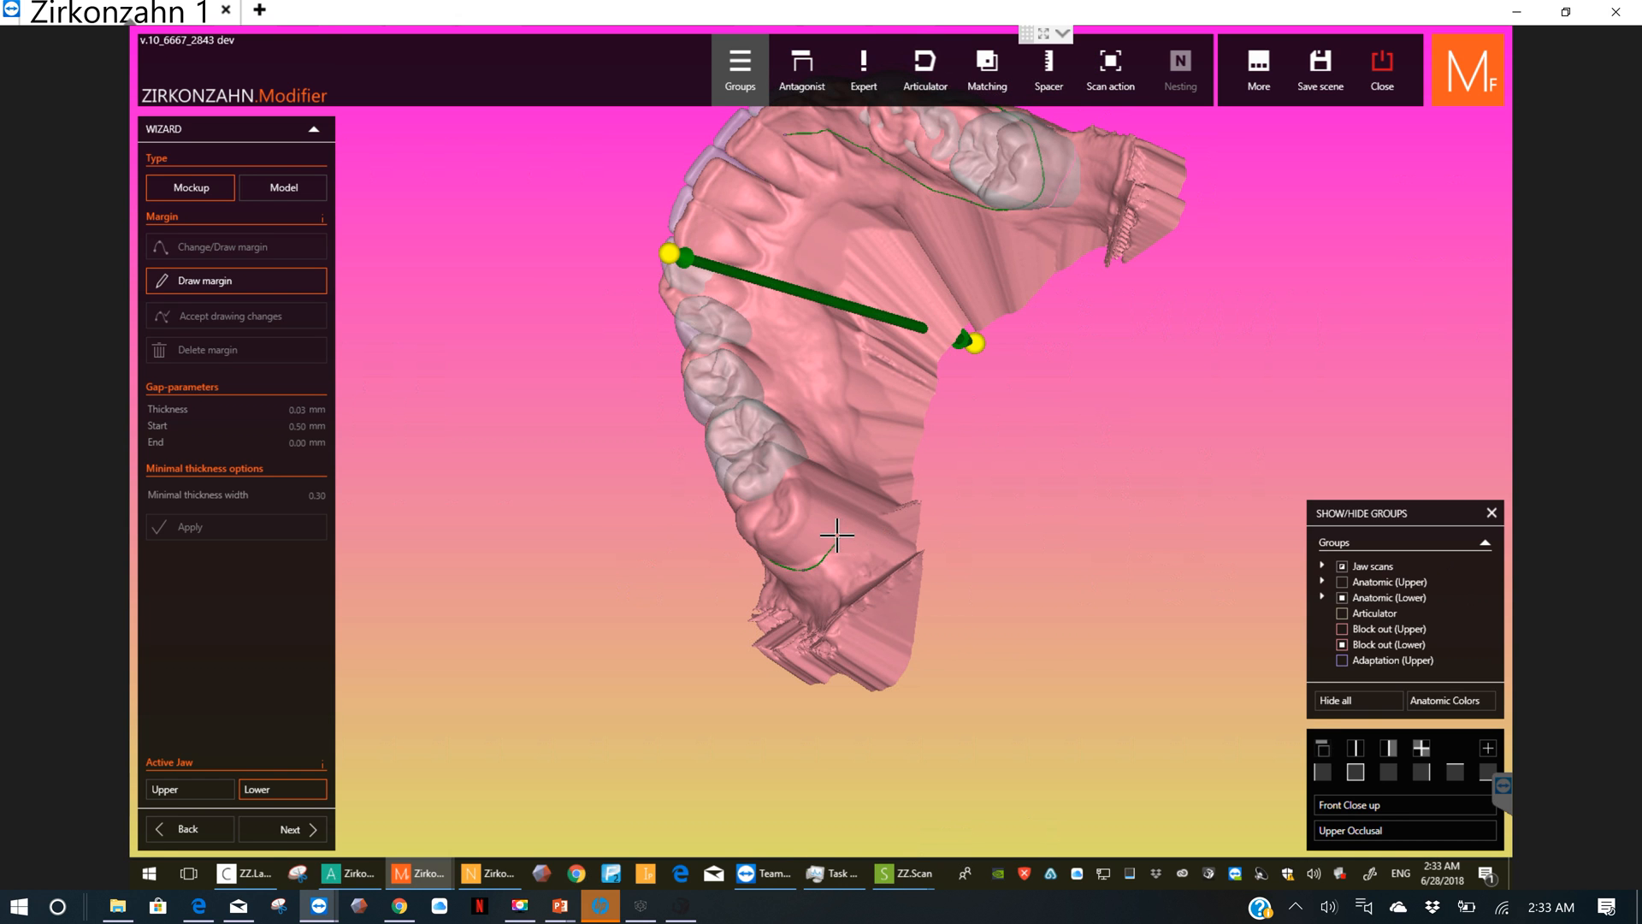
# Step: Draw the margin along the patient's left tongue side, following the gum behind the incisors, and close the loop at its starting point
pyautogui.click(837, 532)
pyautogui.click(787, 362)
pyautogui.click(768, 334)
pyautogui.click(744, 265)
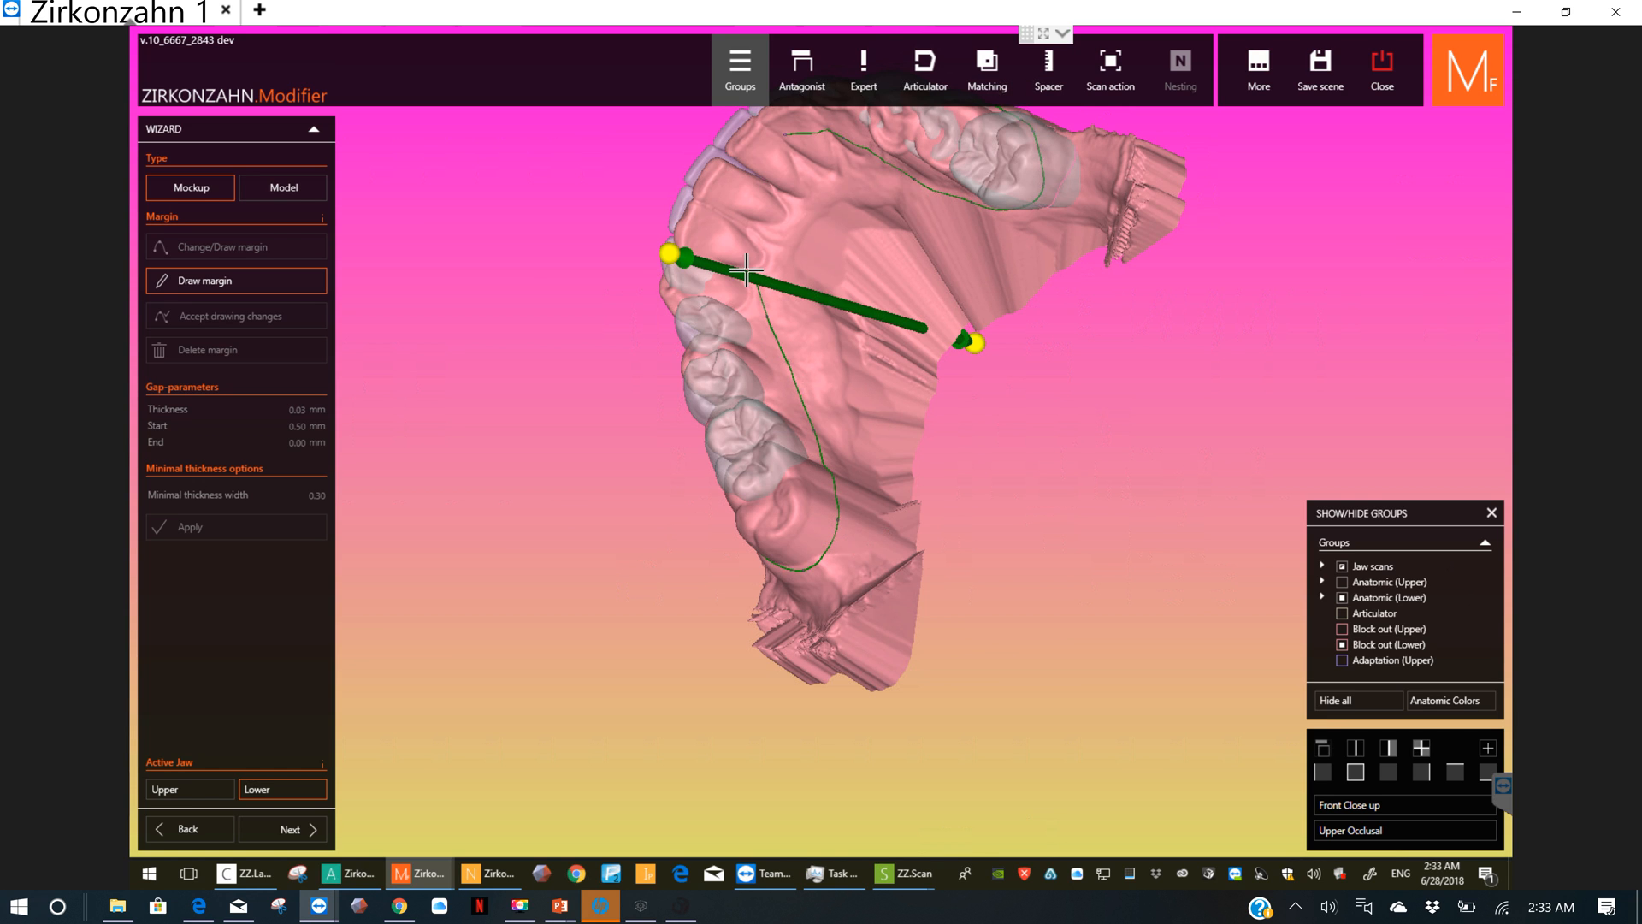
pyautogui.click(797, 215)
pyautogui.click(813, 183)
pyautogui.click(814, 161)
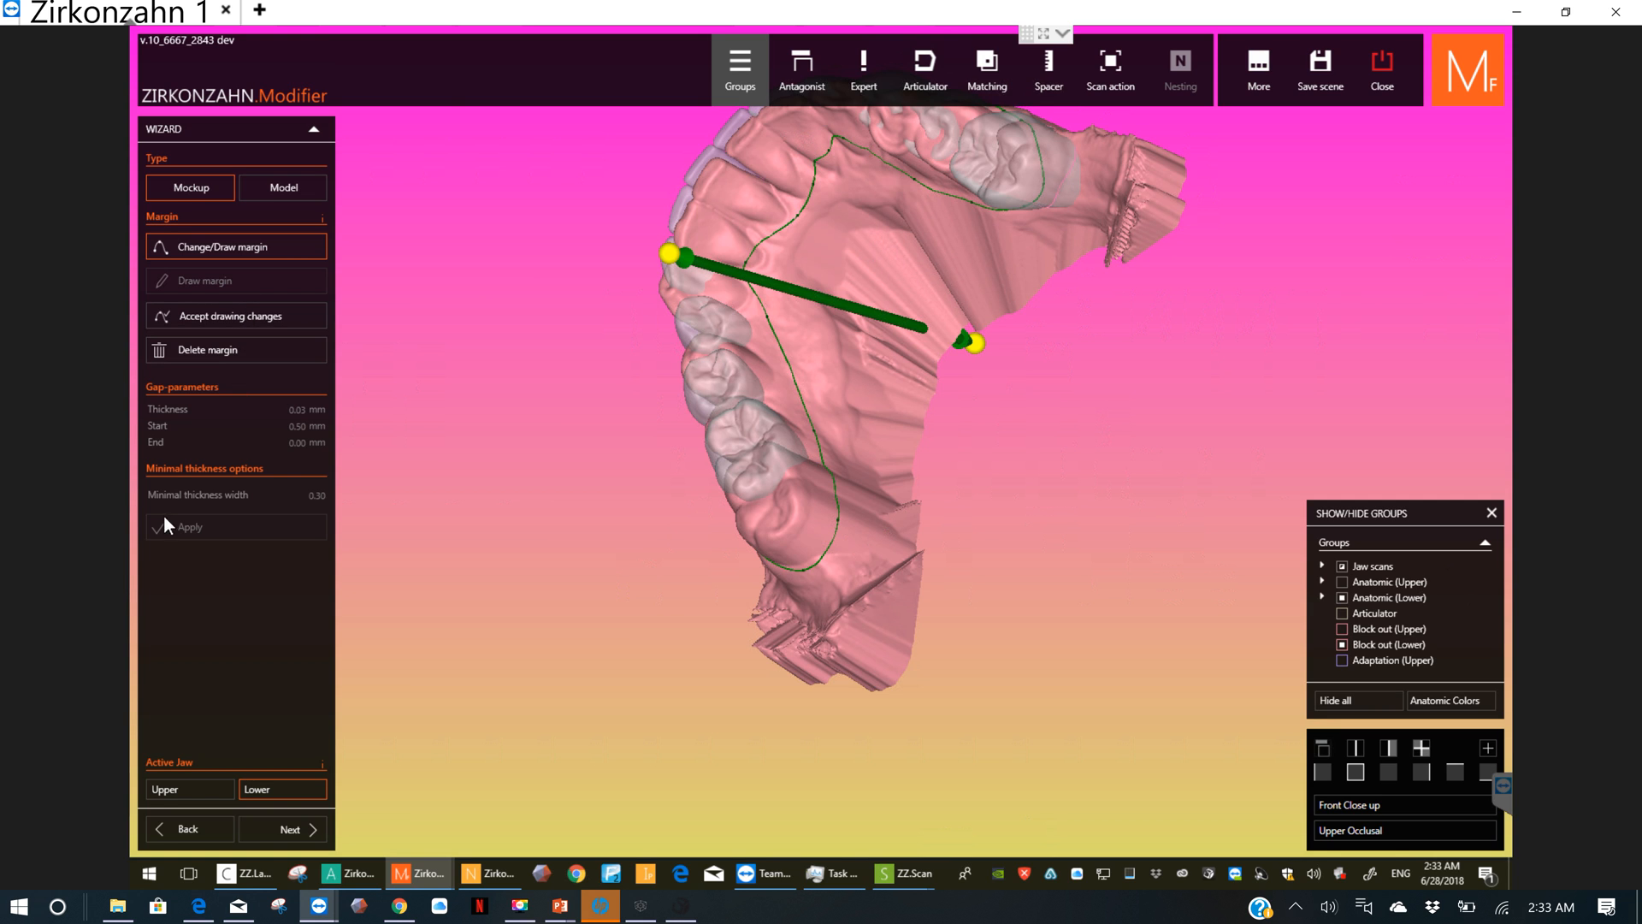
# Step: Accept the drawing changes and apply the mockup calculation with the newly drawn lower margin
pyautogui.click(217, 321)
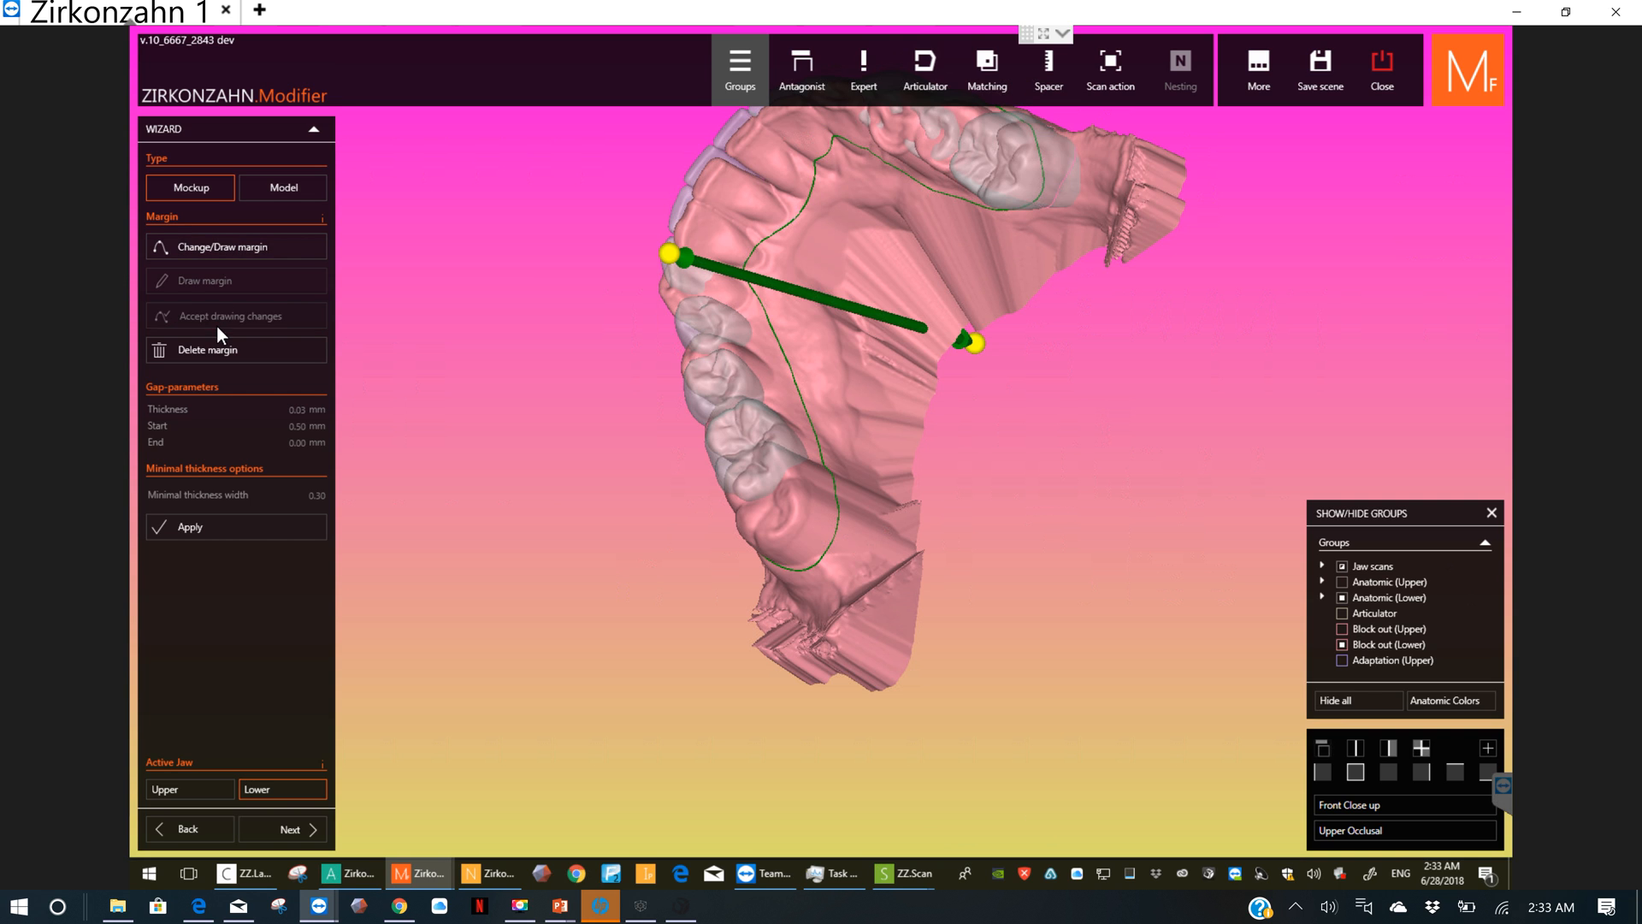
pyautogui.click(210, 529)
pyautogui.click(282, 829)
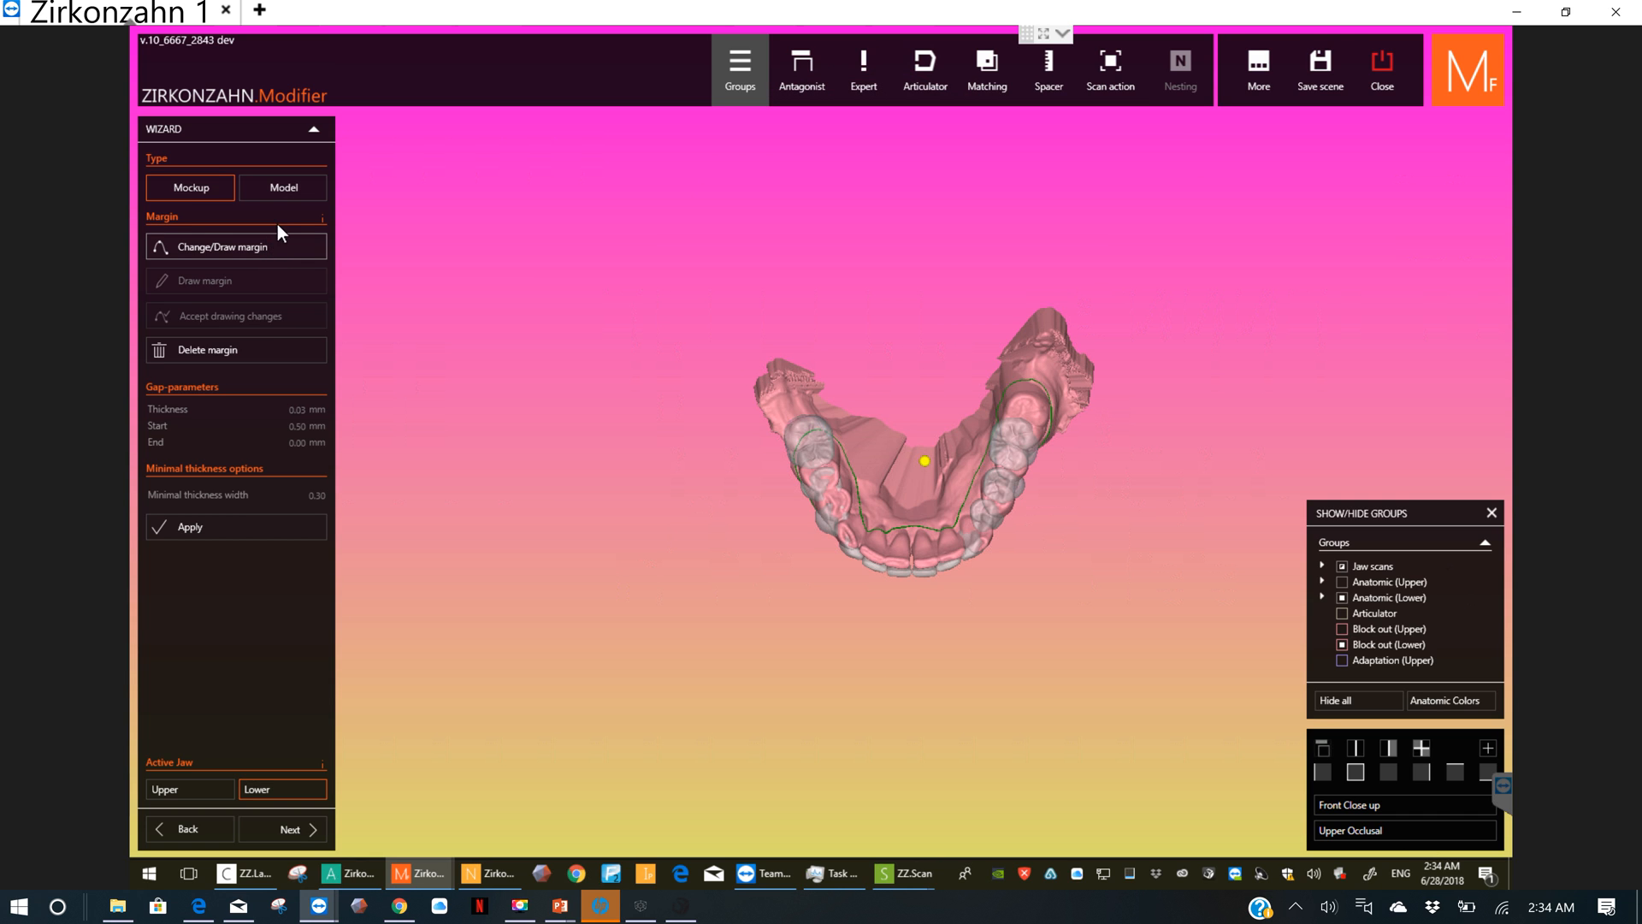
pyautogui.click(238, 525)
# Step: Set the minimal thickness width to 0.40 and apply the calculation as Mockup and as Model type
pyautogui.click(251, 501)
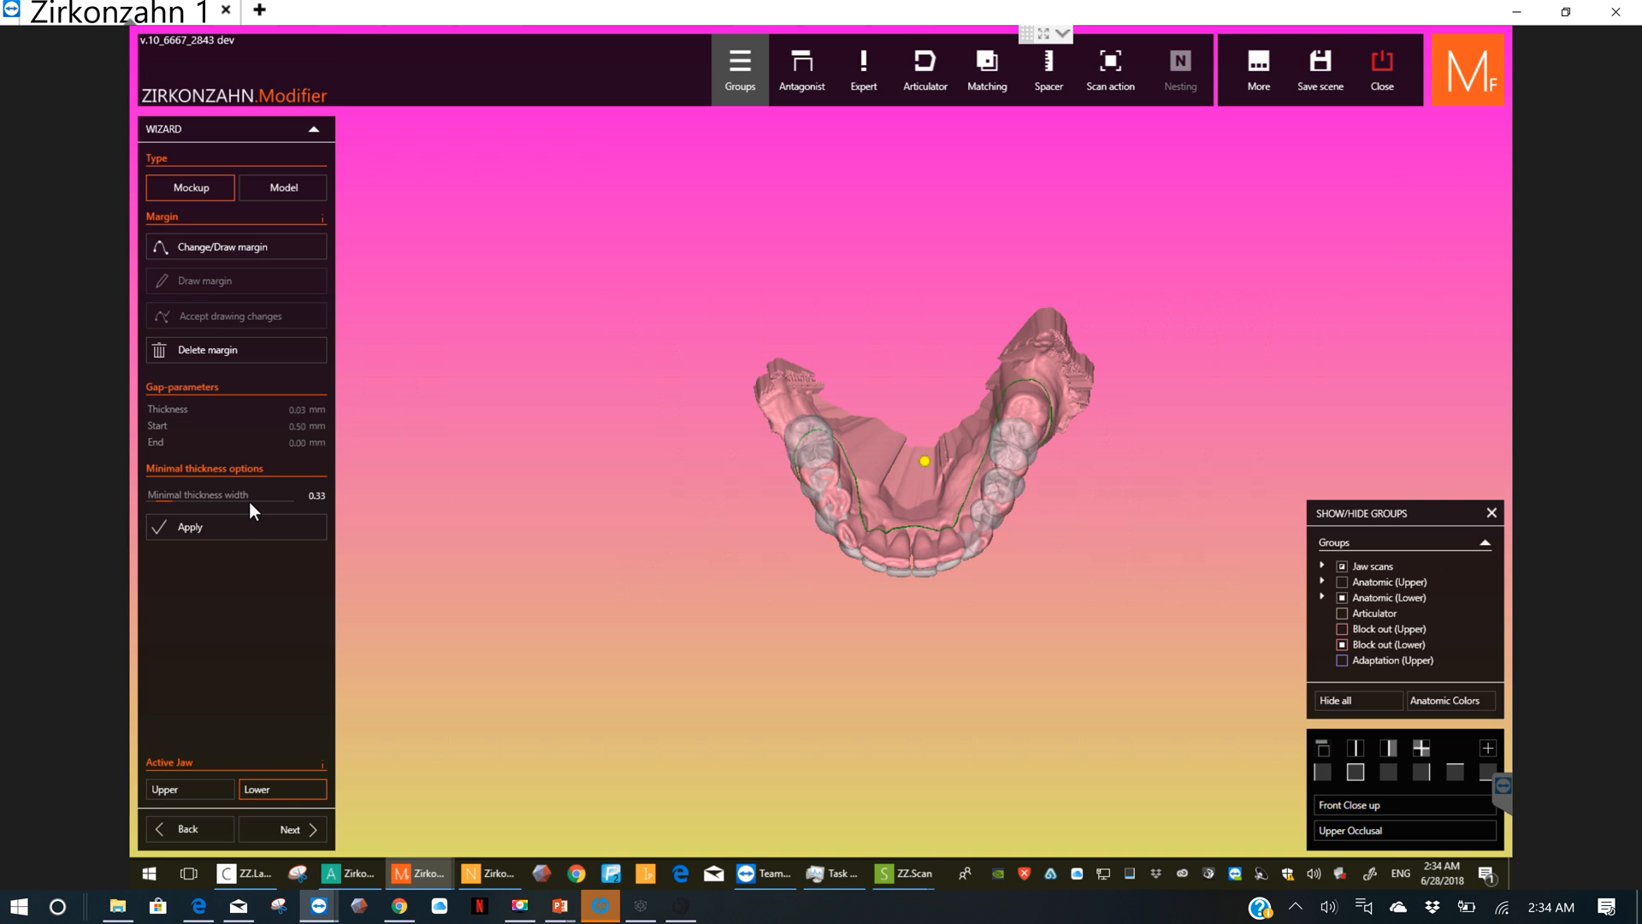
pyautogui.click(249, 501)
pyautogui.click(255, 501)
pyautogui.click(242, 526)
pyautogui.click(301, 183)
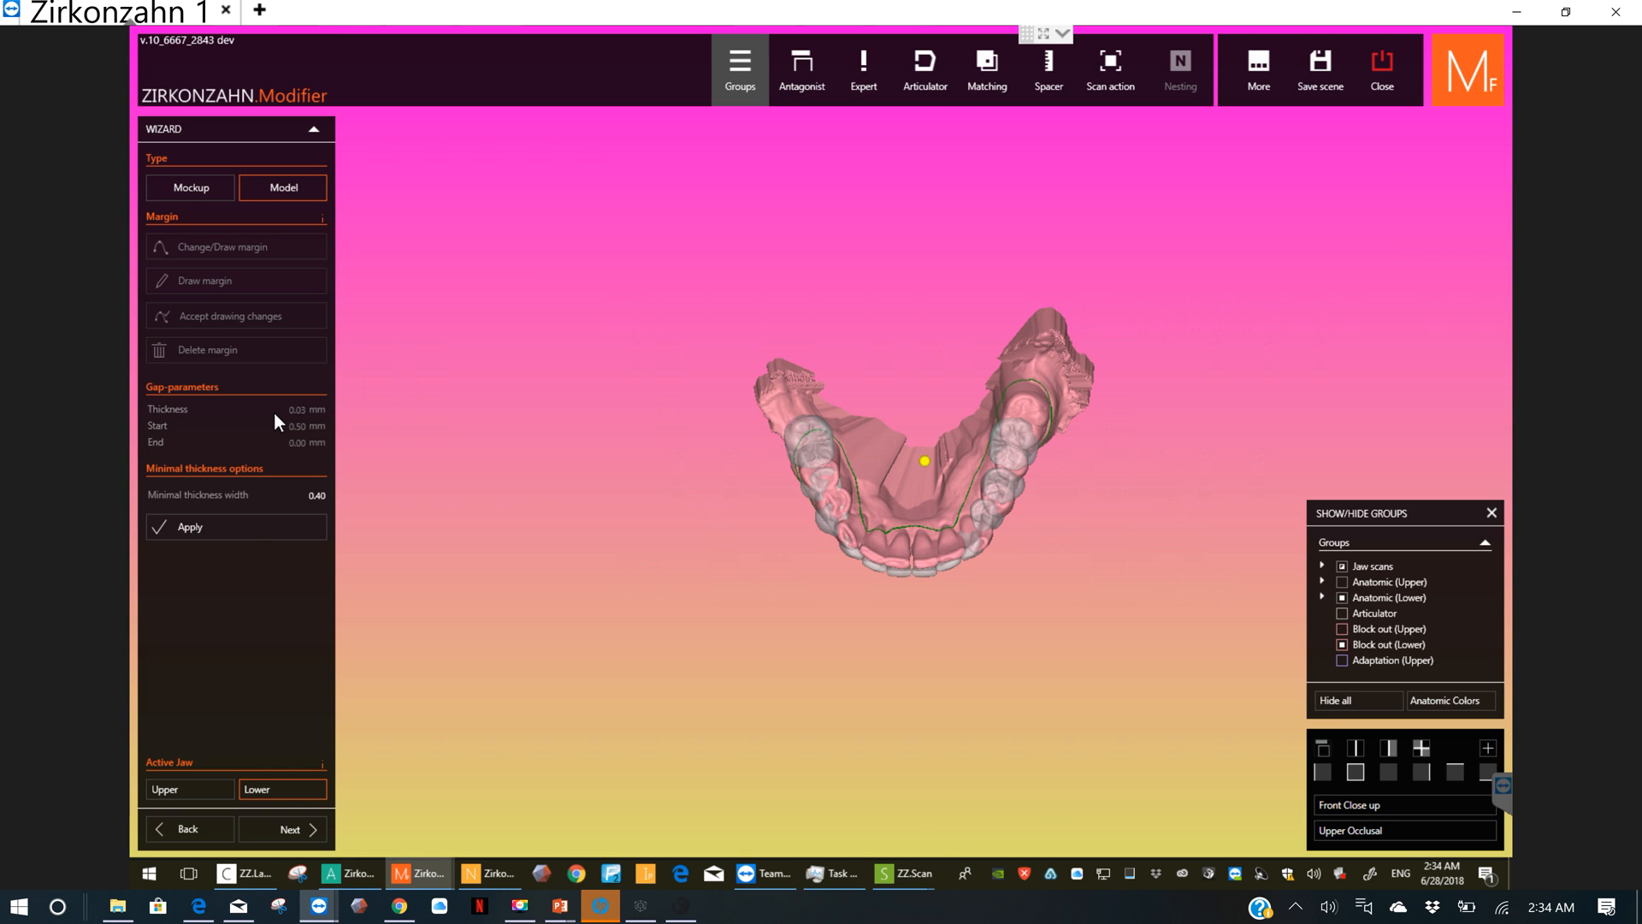
pyautogui.click(262, 530)
# Step: Leave the mockup wizard and start Boolean operations with the lower jaw viewed from the front
pyautogui.click(315, 131)
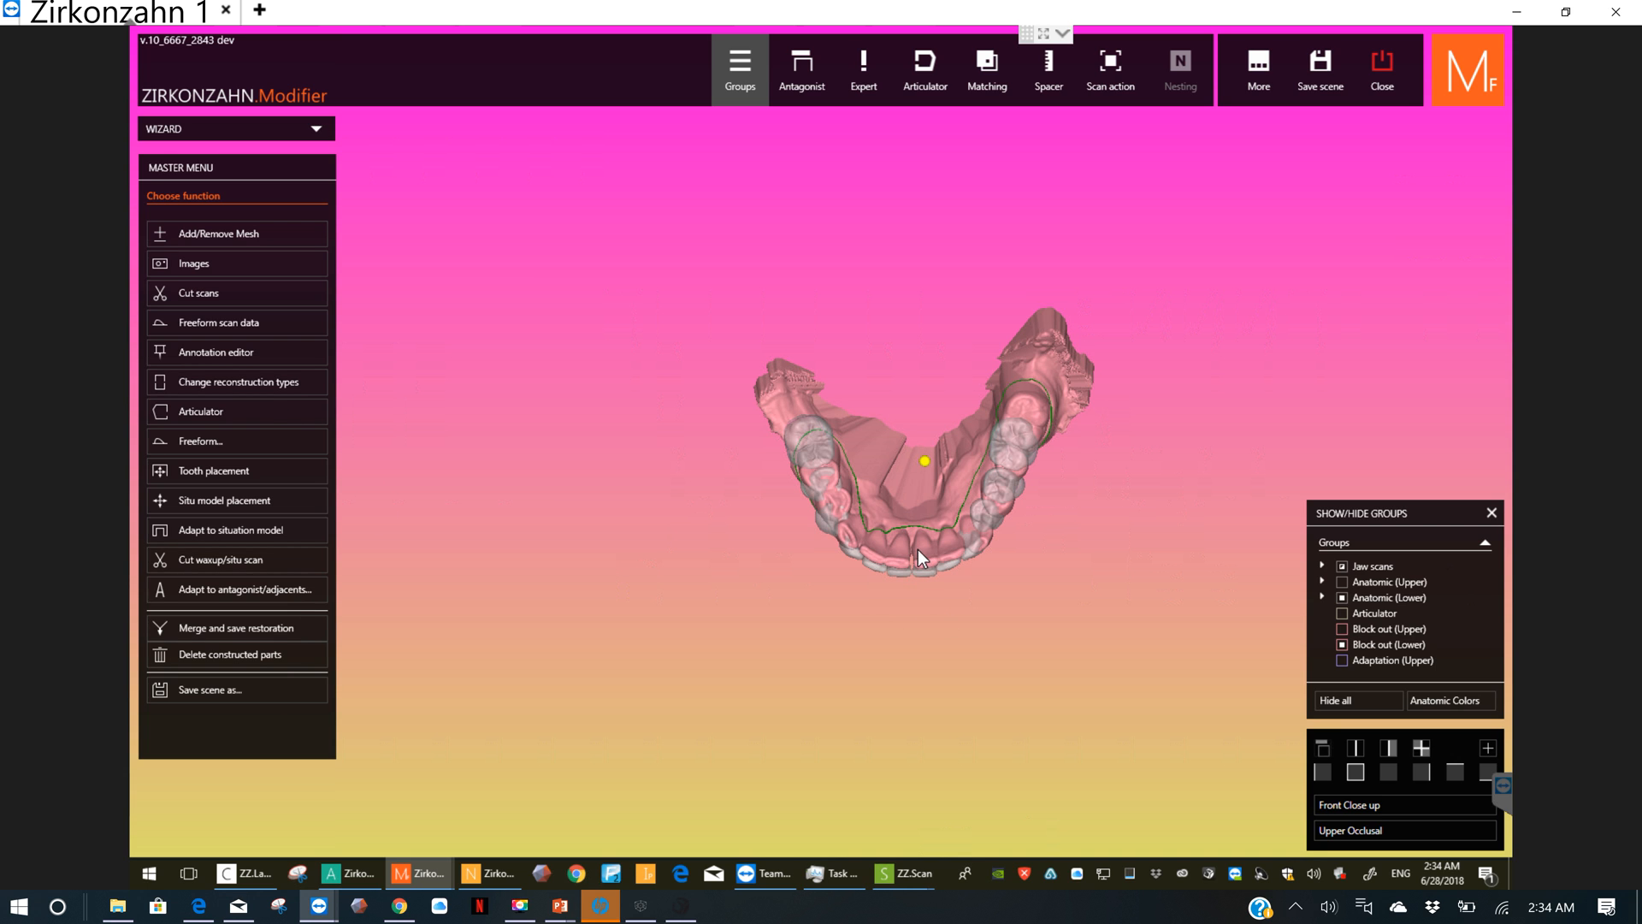
pyautogui.moveTo(917, 549); pyautogui.dragTo(928, 434, button='right')
pyautogui.scroll(4, 932, 465)
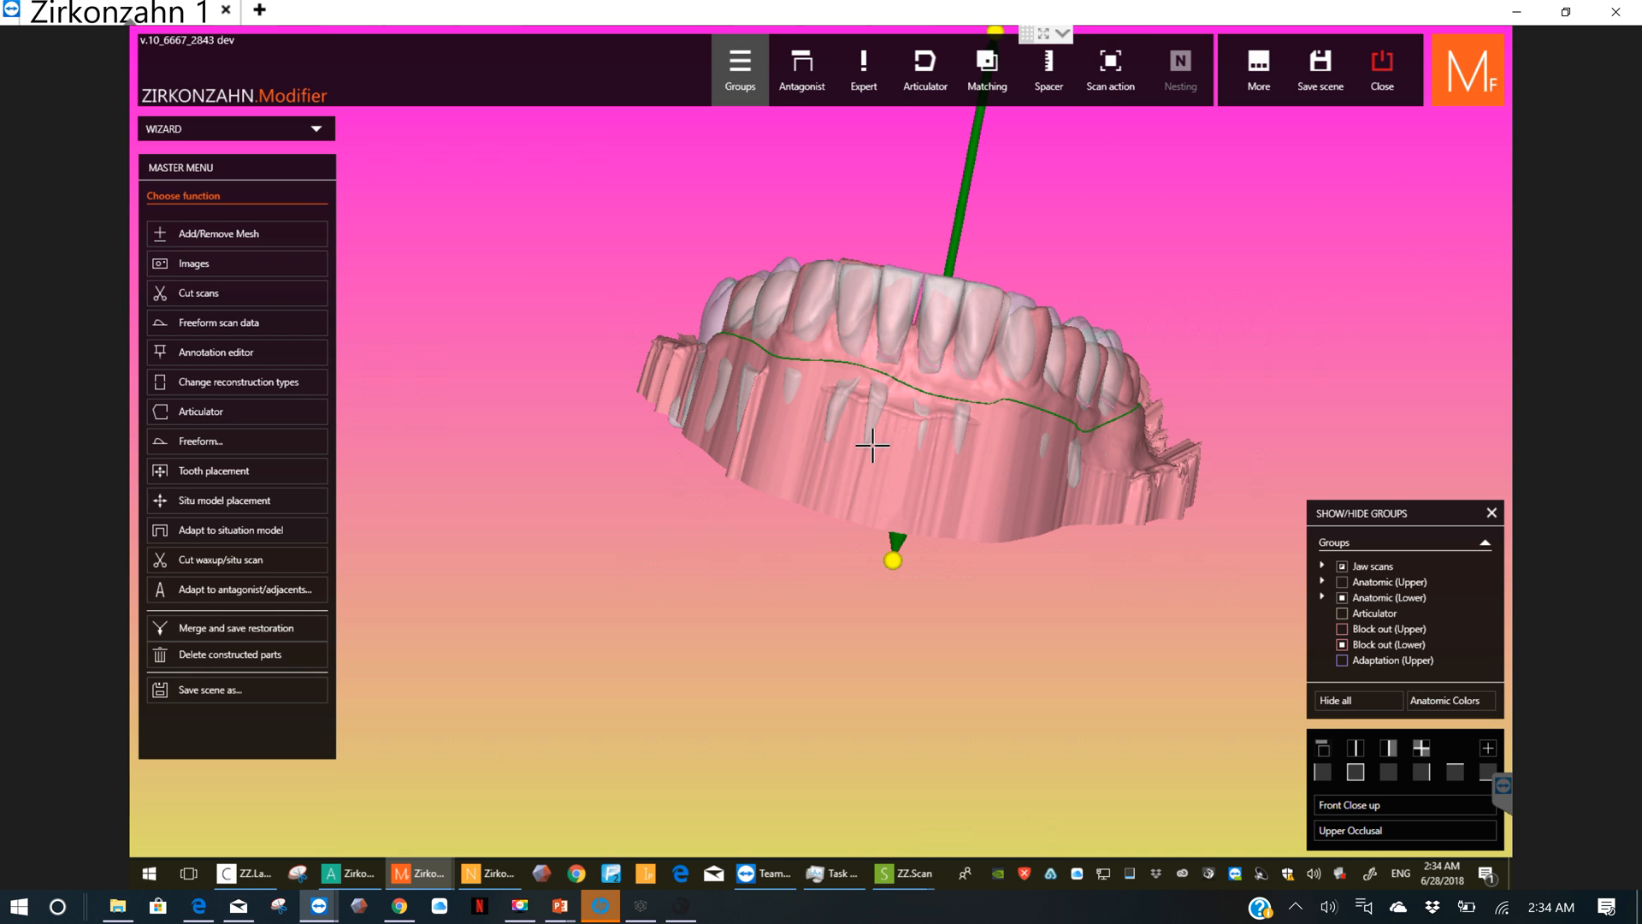
pyautogui.moveTo(872, 445); pyautogui.dragTo(979, 300, button='right')
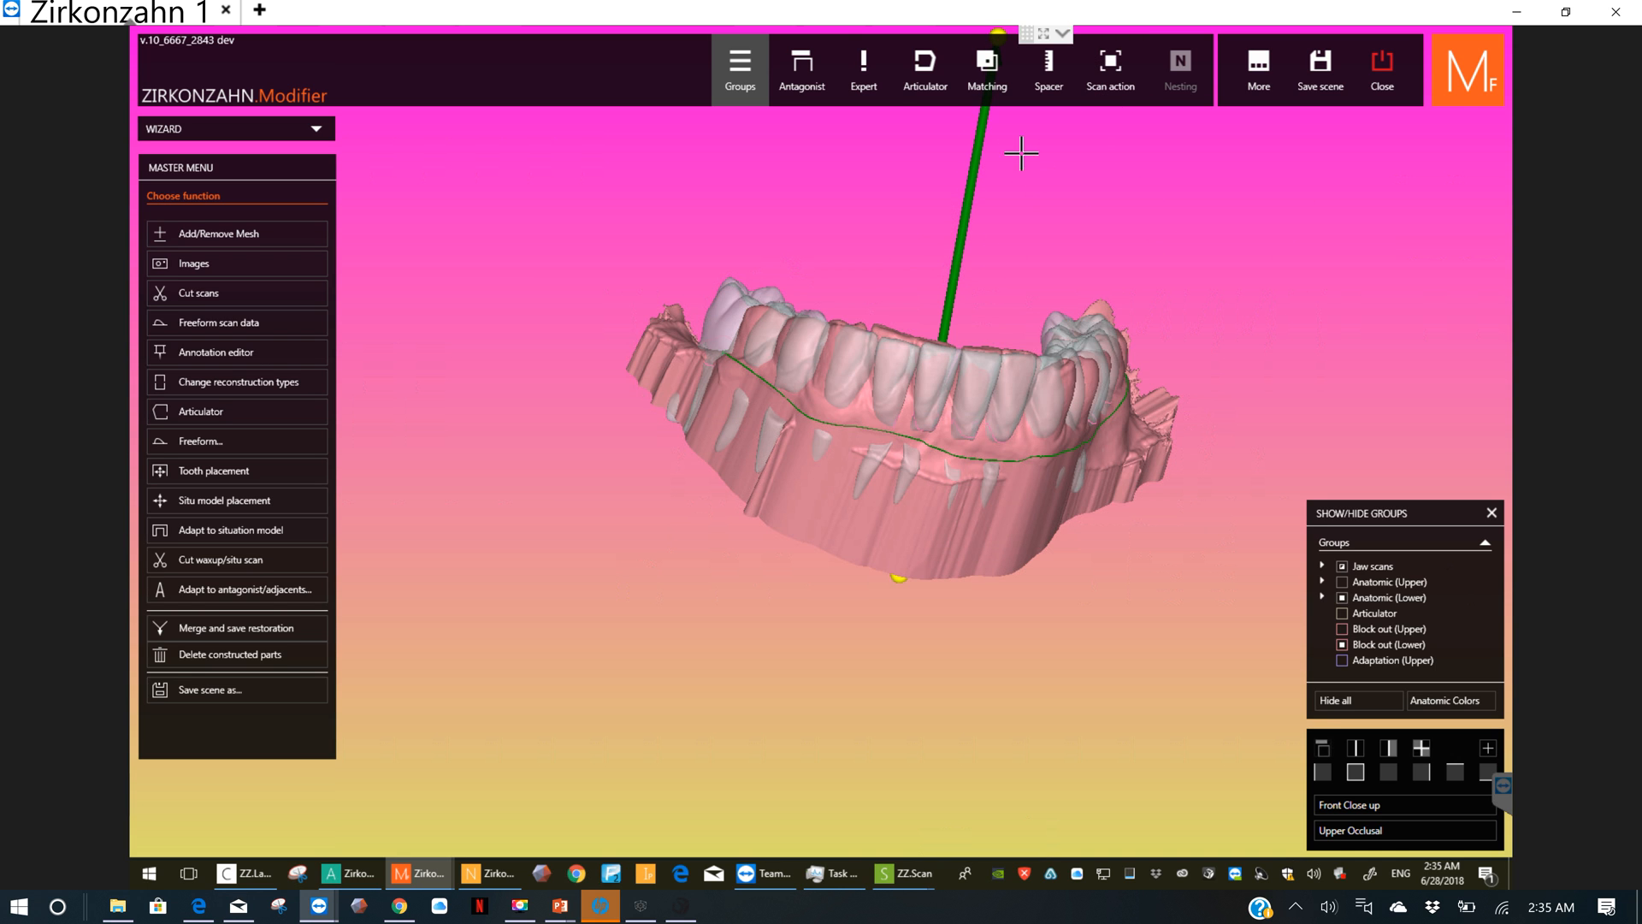
pyautogui.click(1121, 77)
pyautogui.click(1100, 275)
# Step: Select the six lower front teeth individually for the Boolean operation, working across towards the patient's left side
pyautogui.click(898, 368)
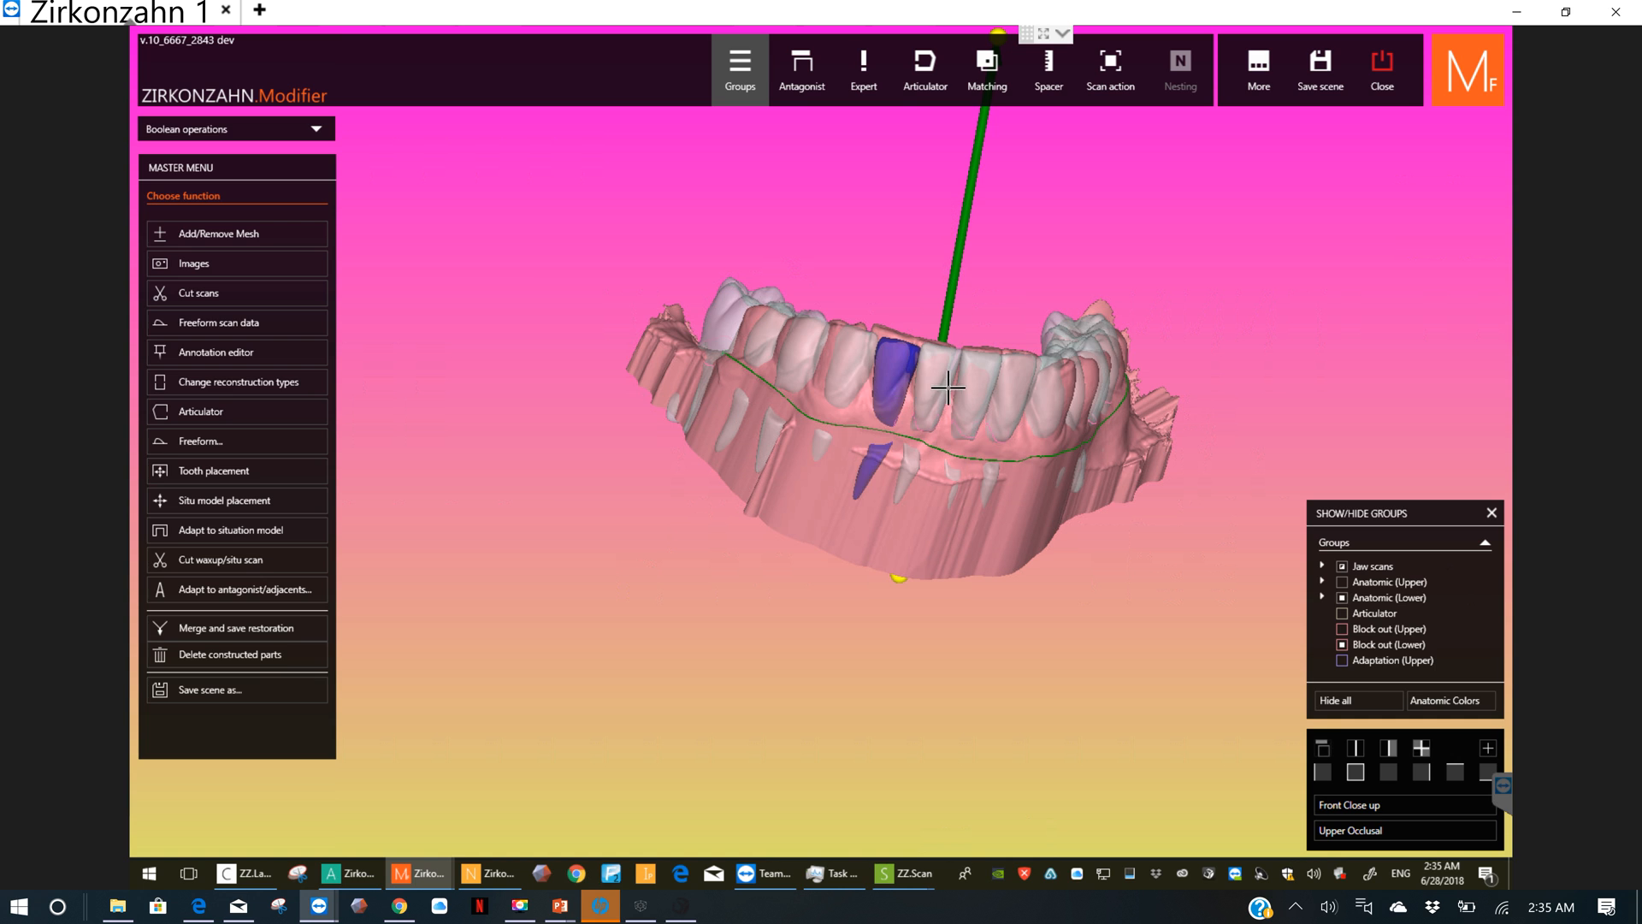
pyautogui.click(939, 385)
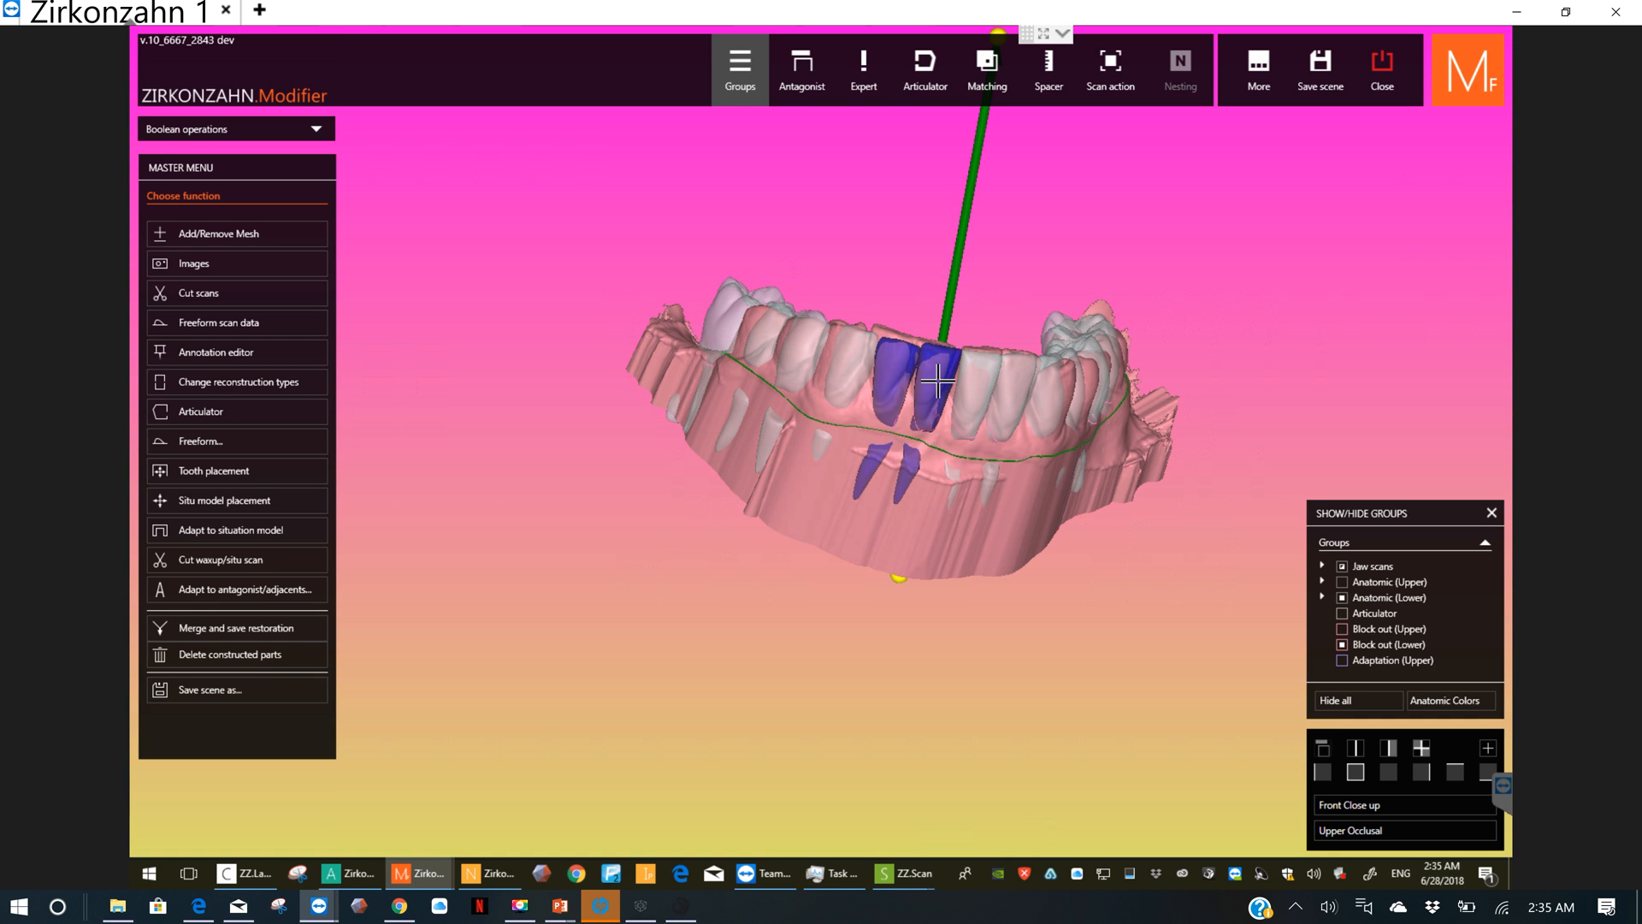
pyautogui.click(984, 387)
pyautogui.click(1004, 400)
pyautogui.moveTo(993, 408); pyautogui.dragTo(978, 418, button='right')
pyautogui.click(1020, 403)
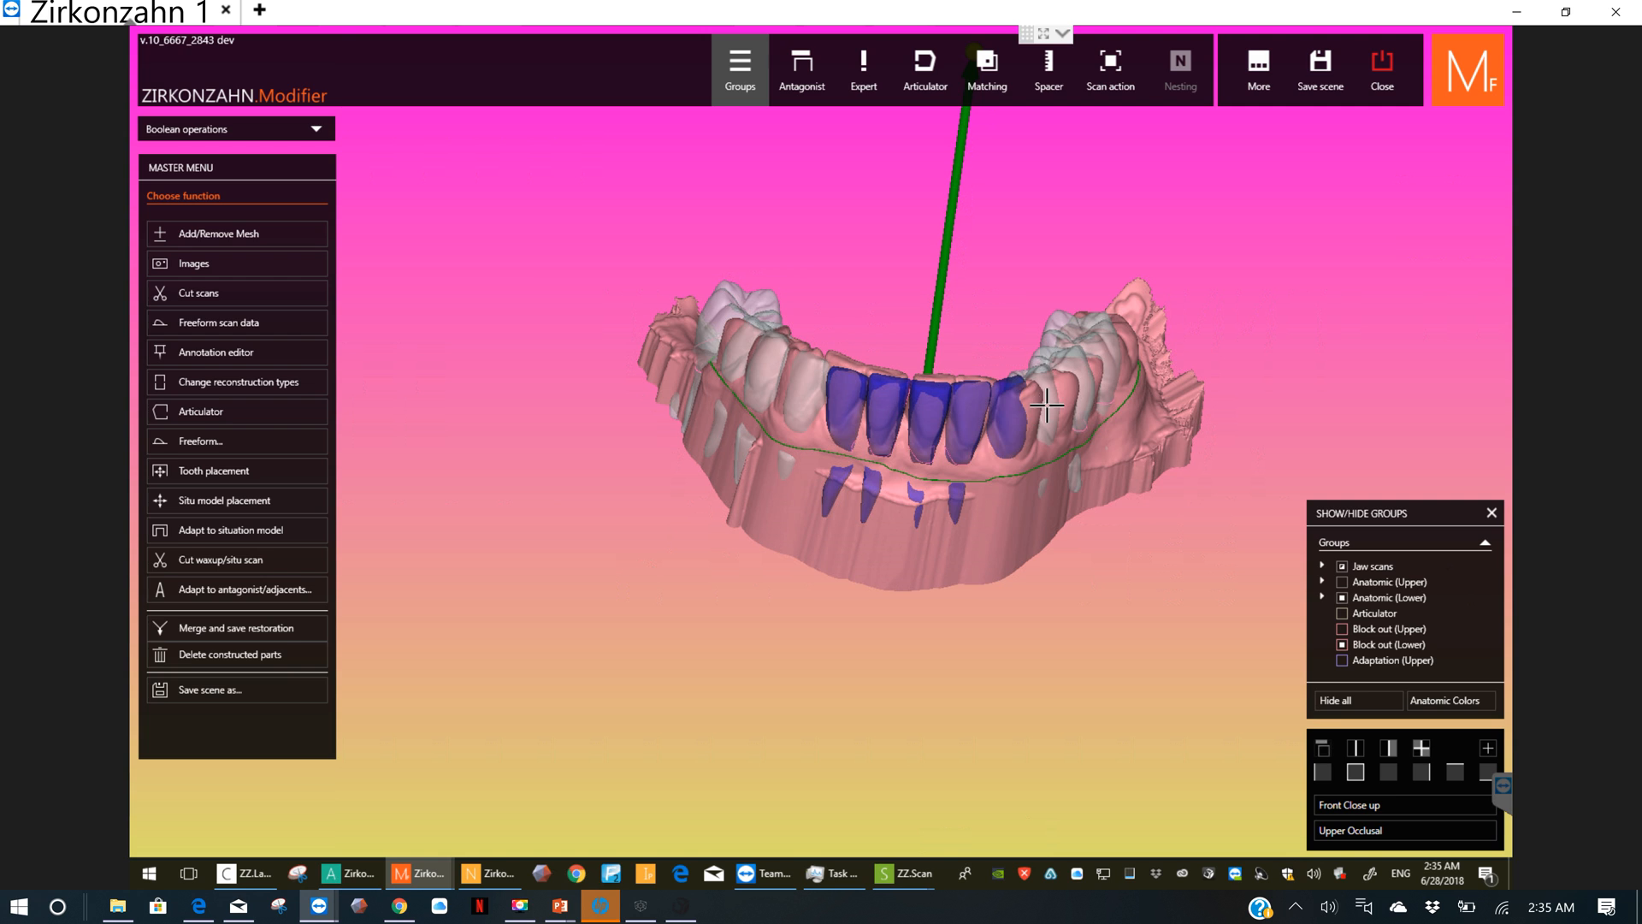
# Step: Add the remaining lower back teeth on the patient's left and right sides to the Boolean selection
pyautogui.click(1084, 357)
pyautogui.click(1093, 342)
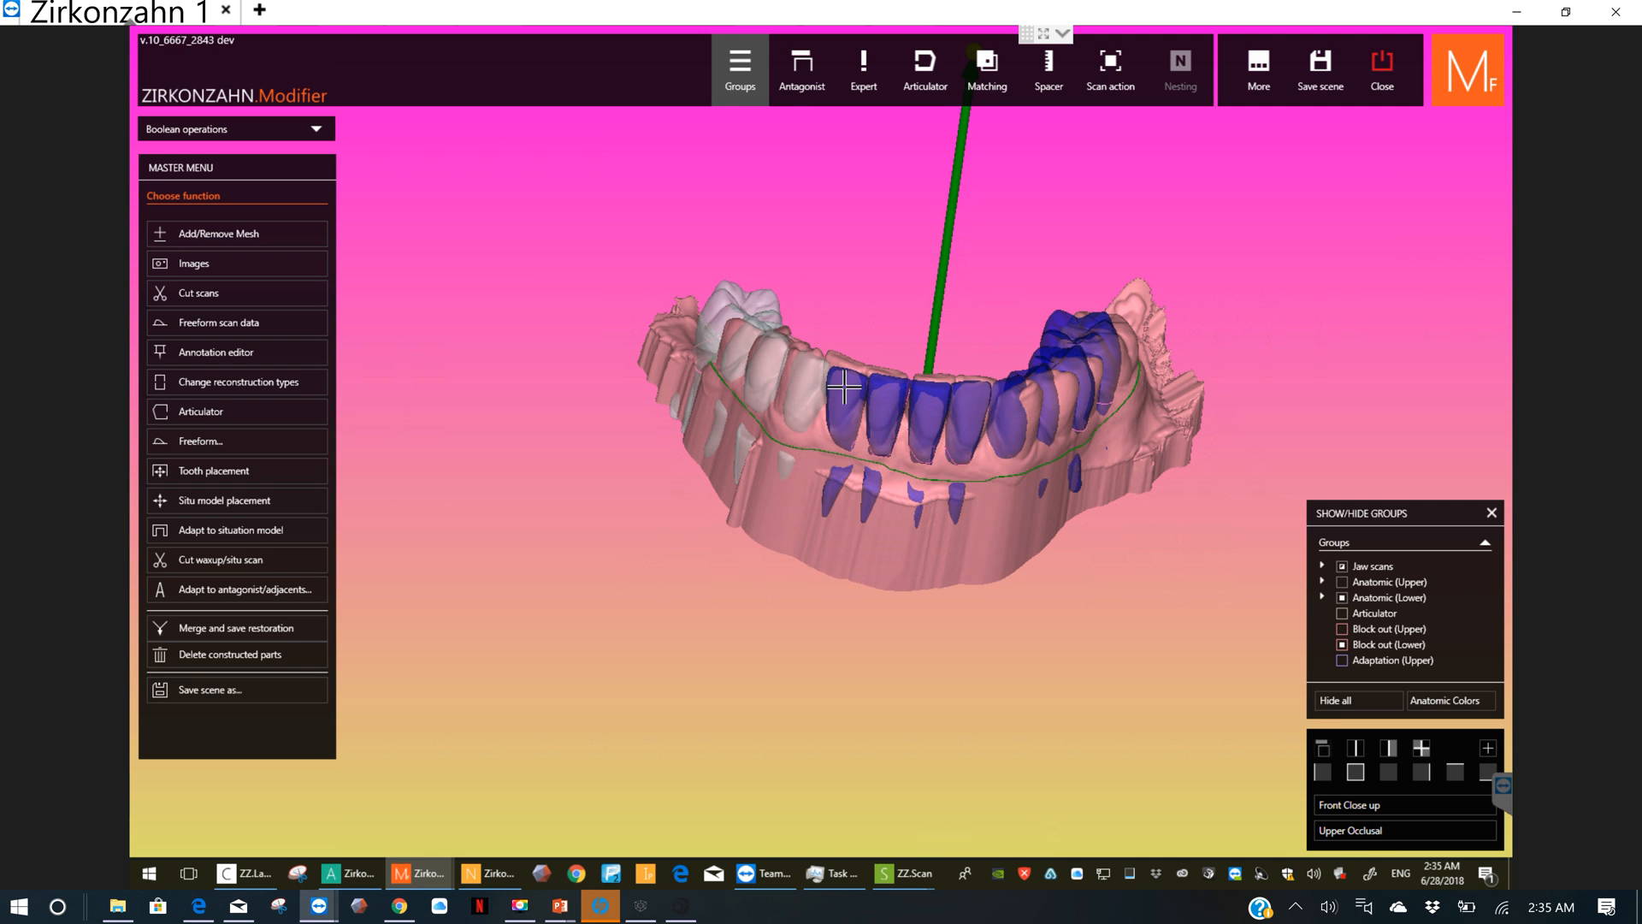
pyautogui.click(795, 374)
pyautogui.click(752, 344)
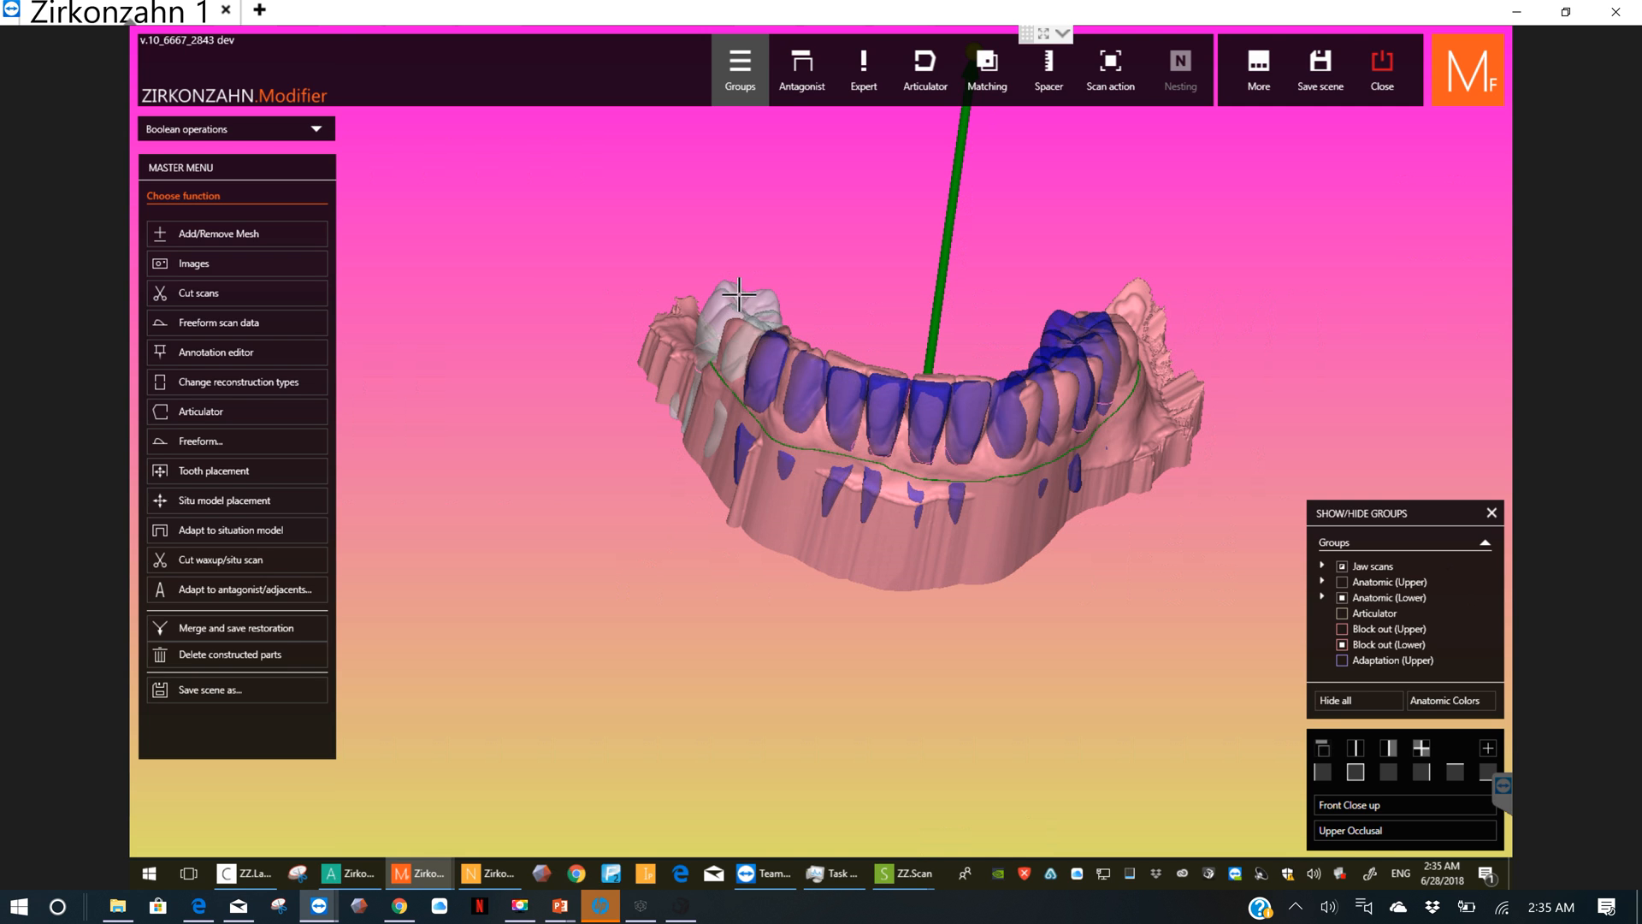
pyautogui.click(747, 315)
pyautogui.click(749, 303)
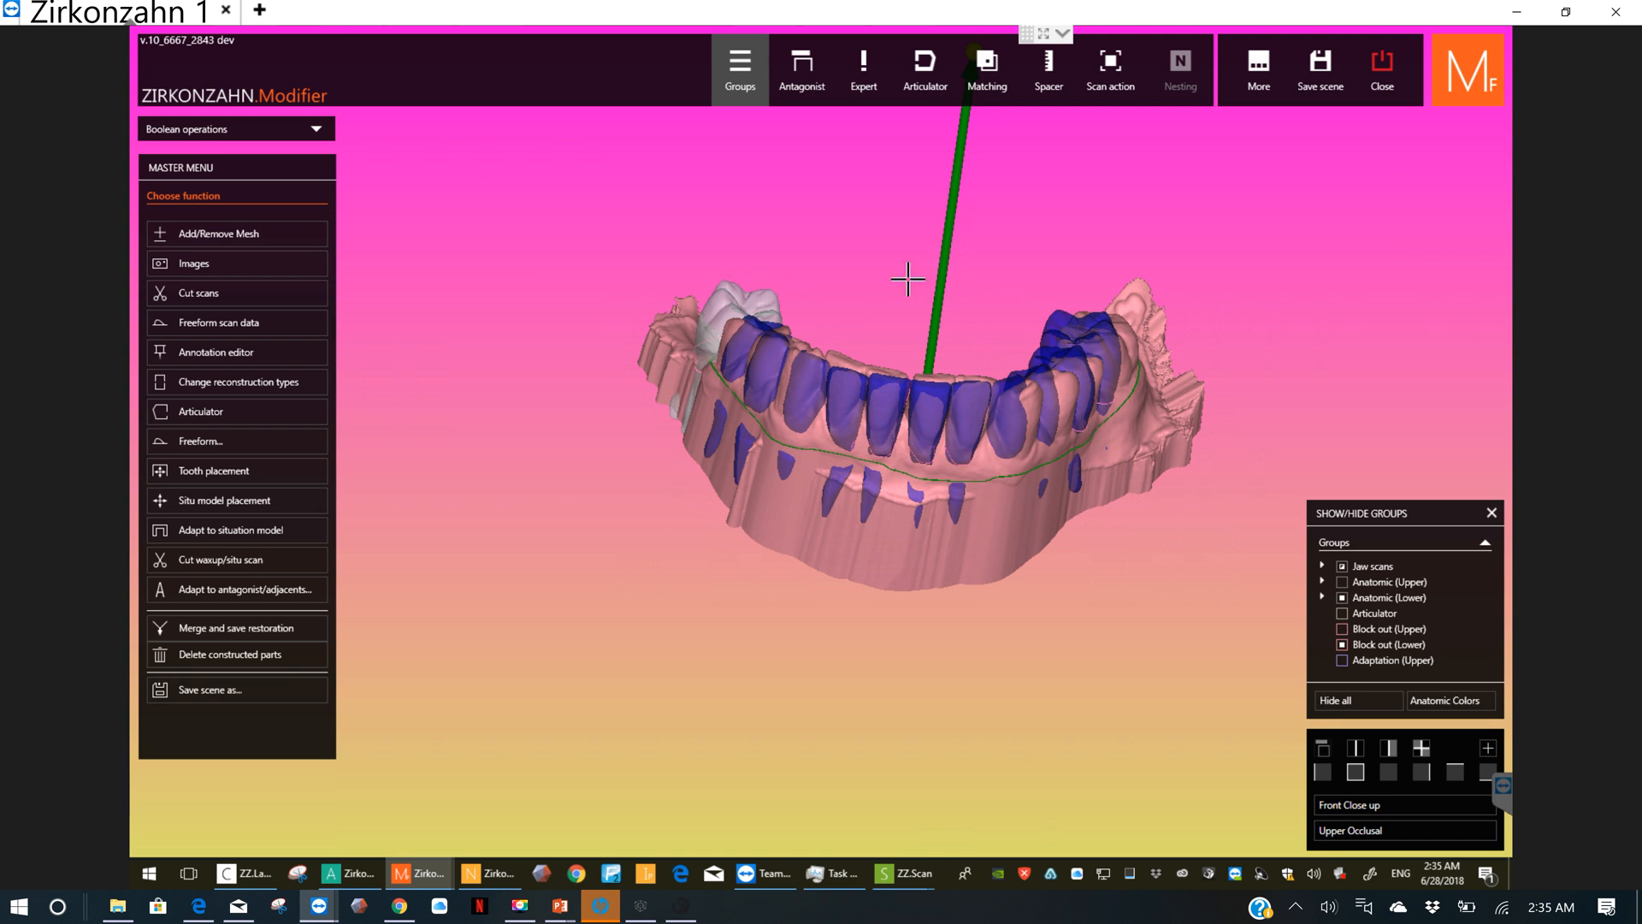
# Step: Restart Boolean operations with all lower teeth selected, add the lower jaw model to the selection, and close the operation
pyautogui.click(1123, 75)
pyautogui.click(1103, 280)
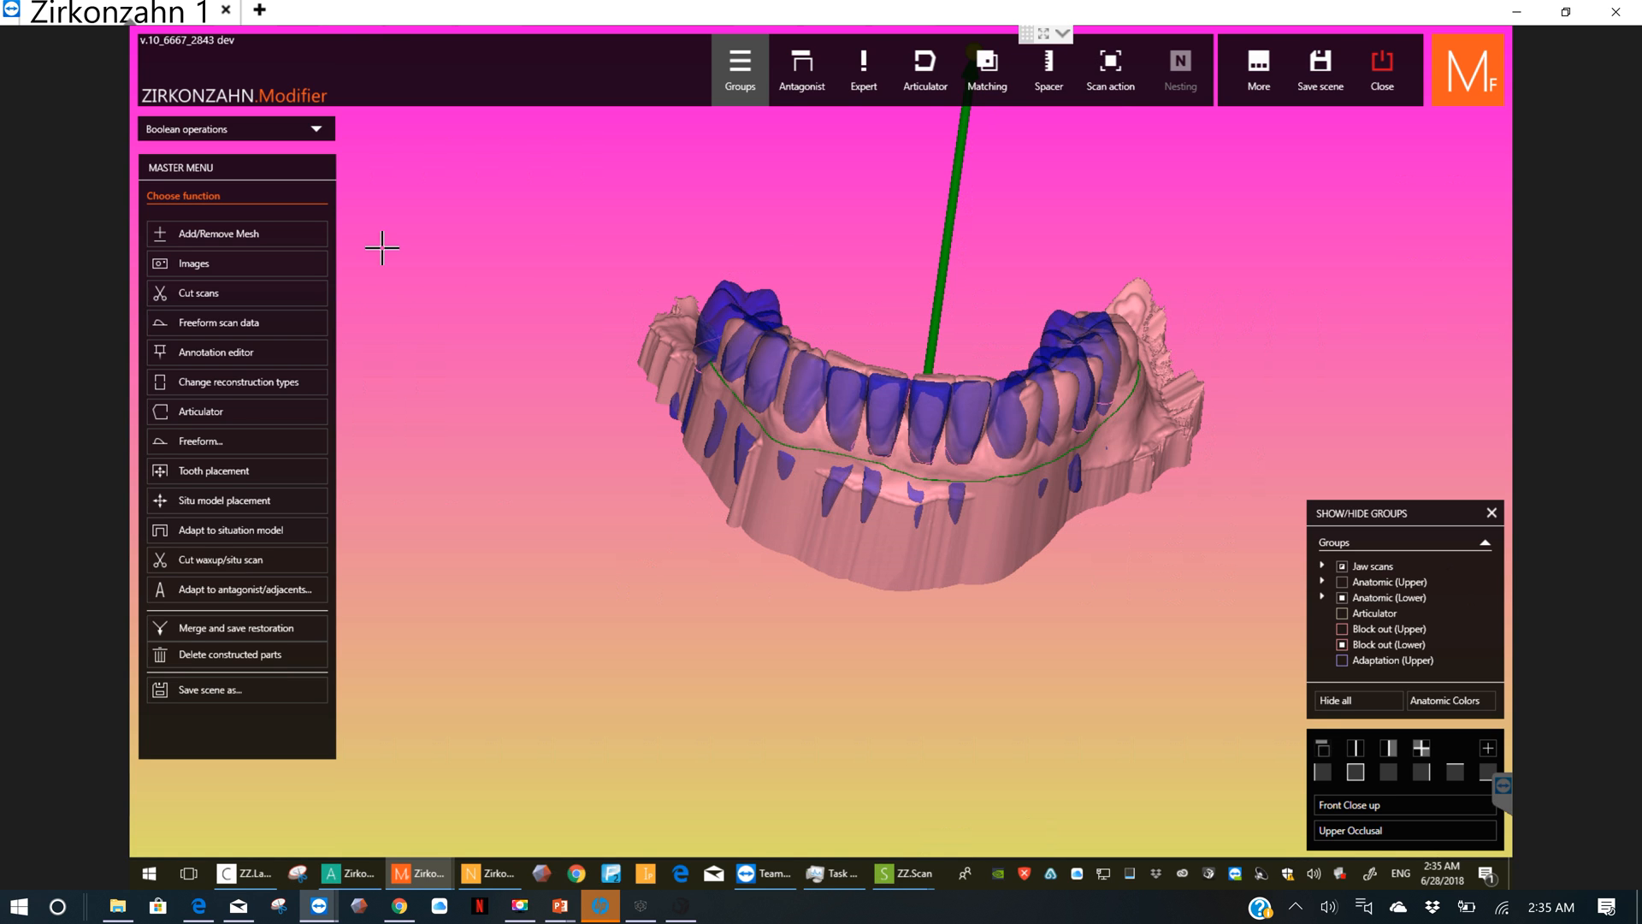
pyautogui.click(315, 130)
pyautogui.click(1112, 89)
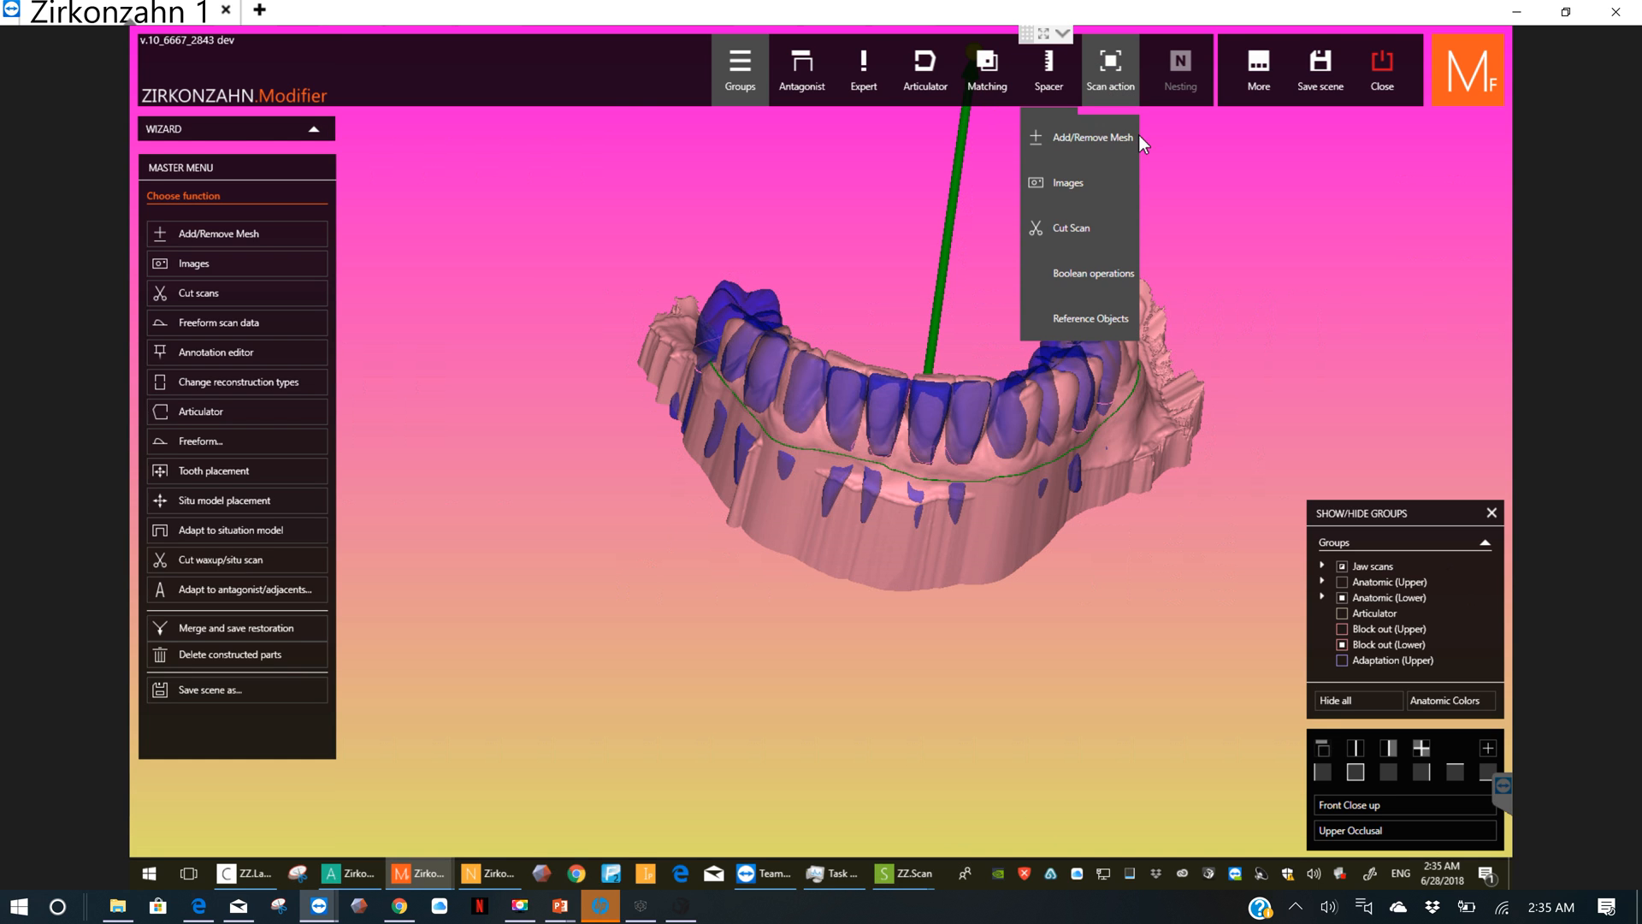
pyautogui.click(1100, 274)
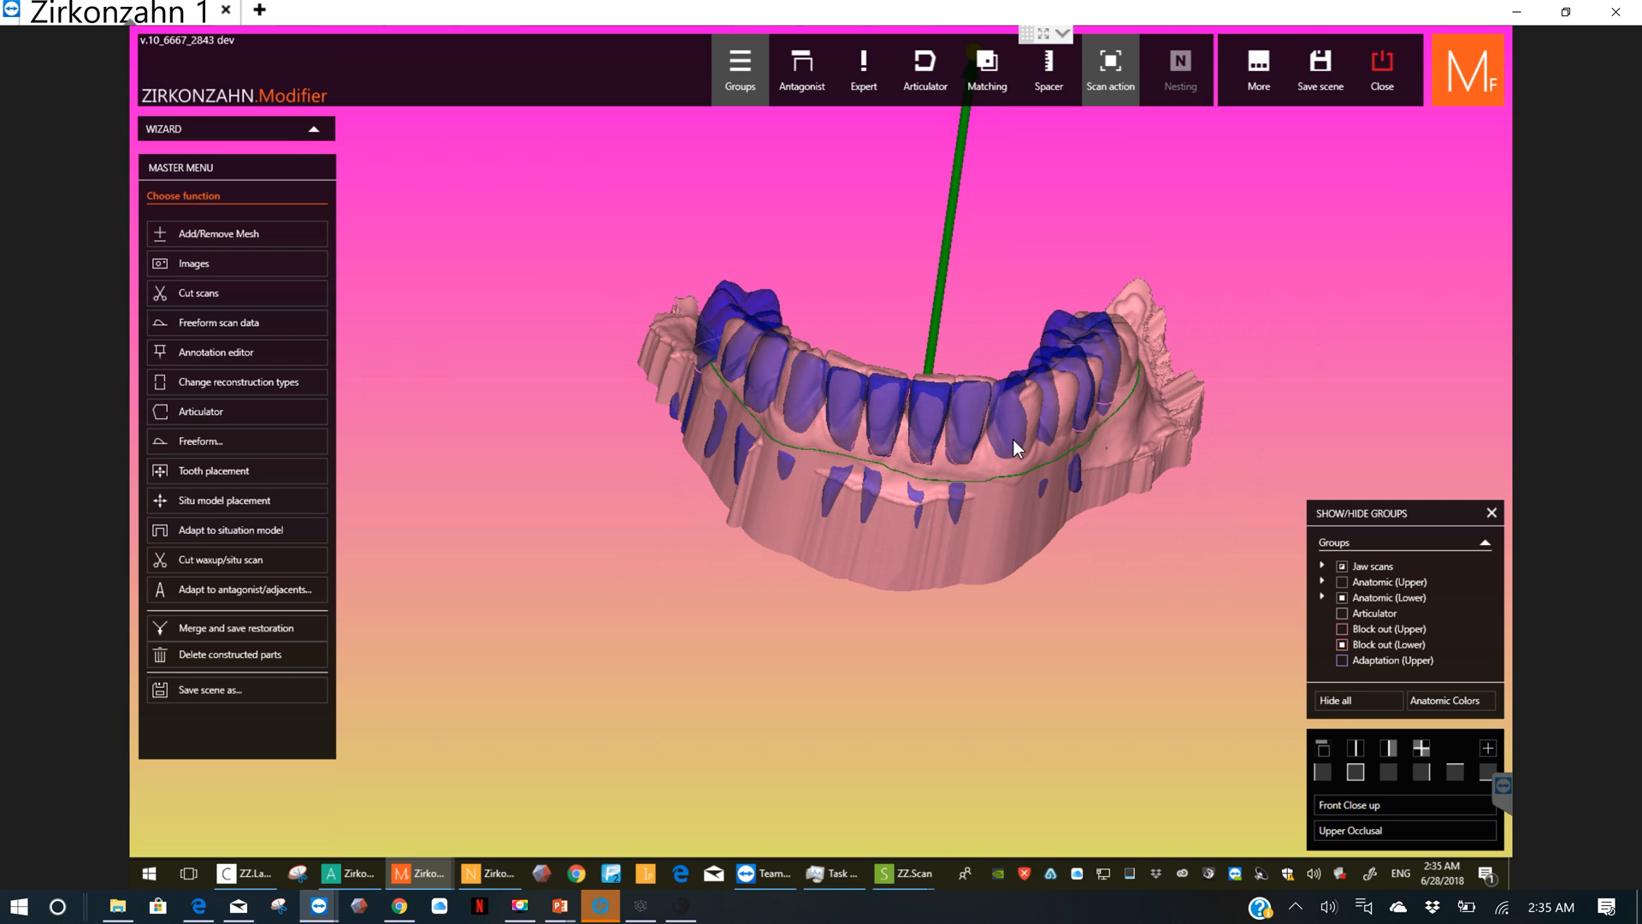
pyautogui.click(1018, 513)
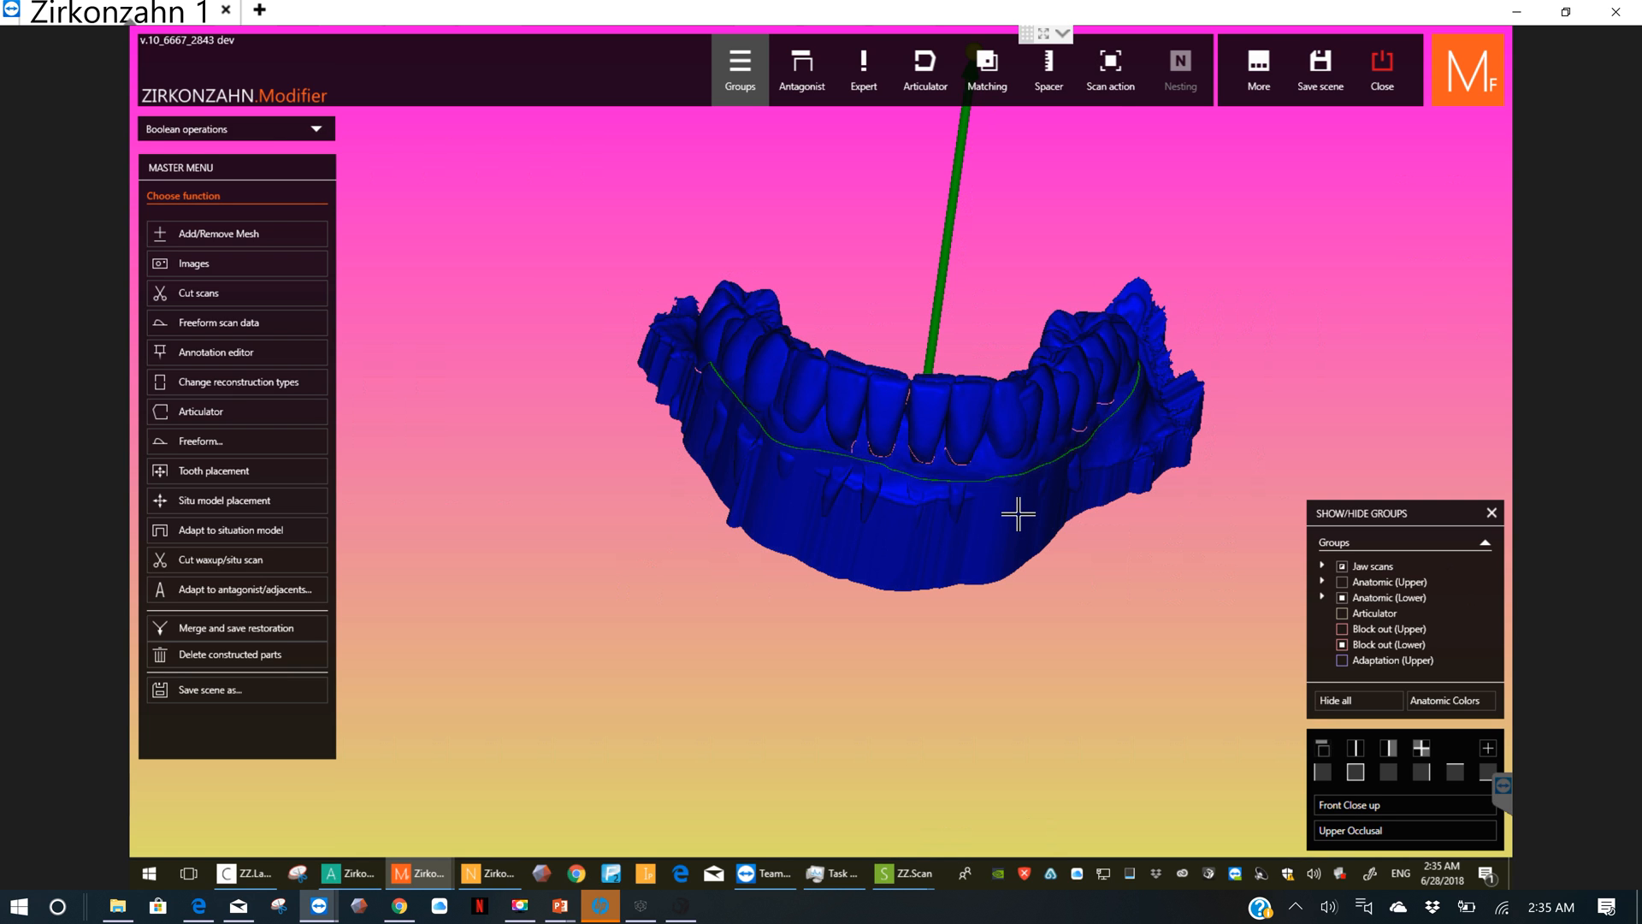
pyautogui.click(1121, 85)
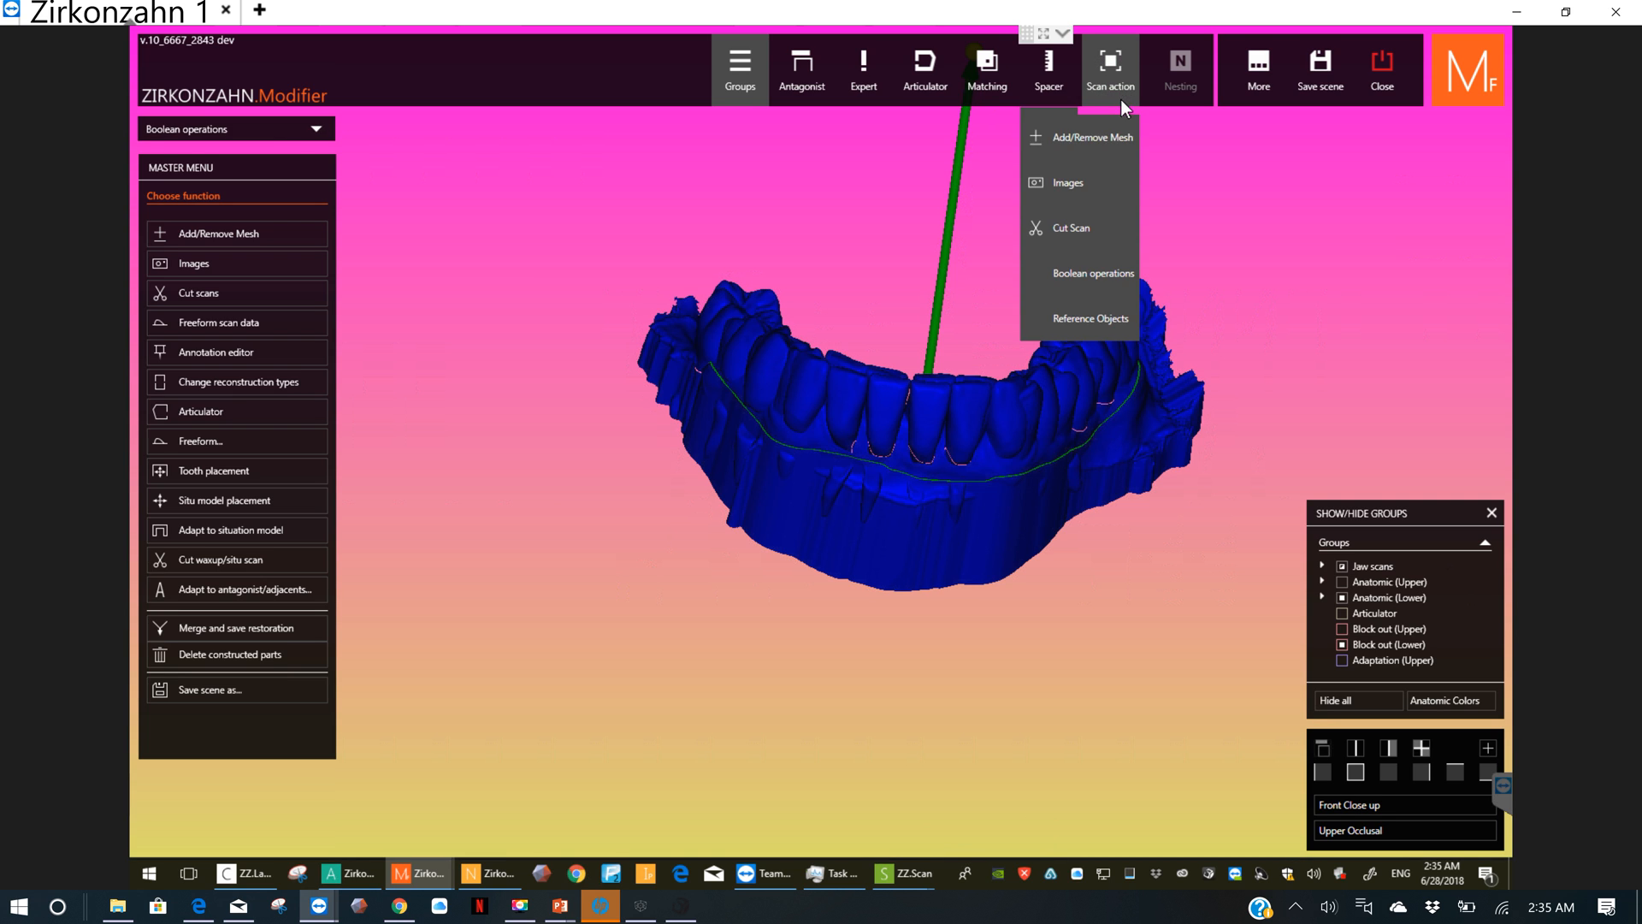
pyautogui.click(1100, 270)
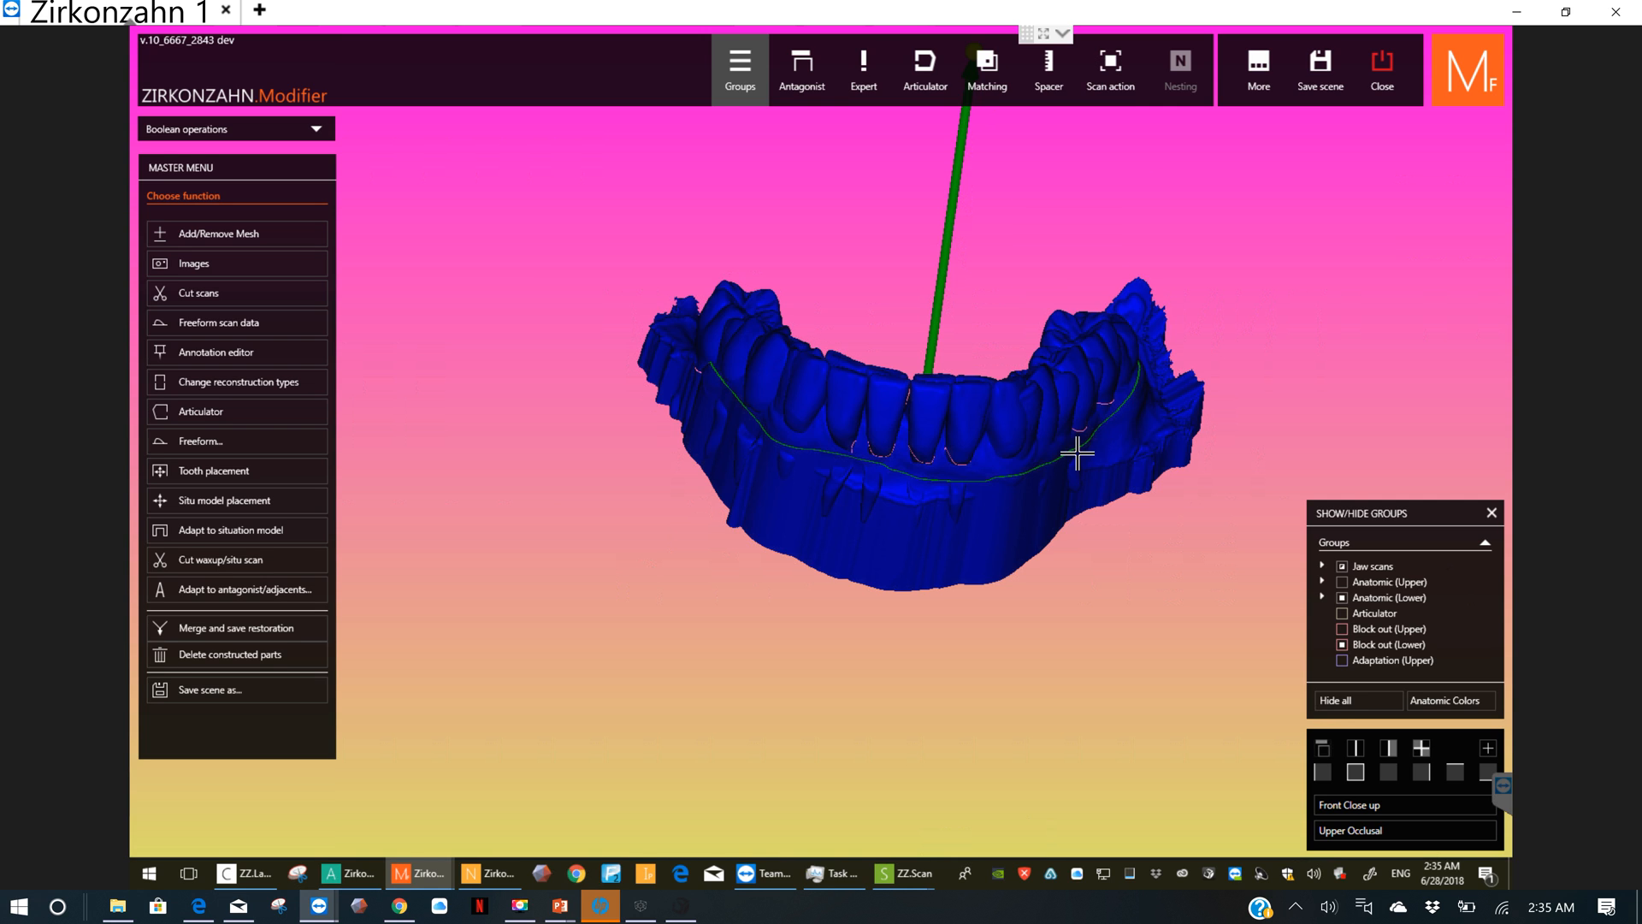
# Step: Switch to the Modifier window with the mockup free modellation and examine the upper and lower mockups from the front and sides
pyautogui.moveTo(434, 872)
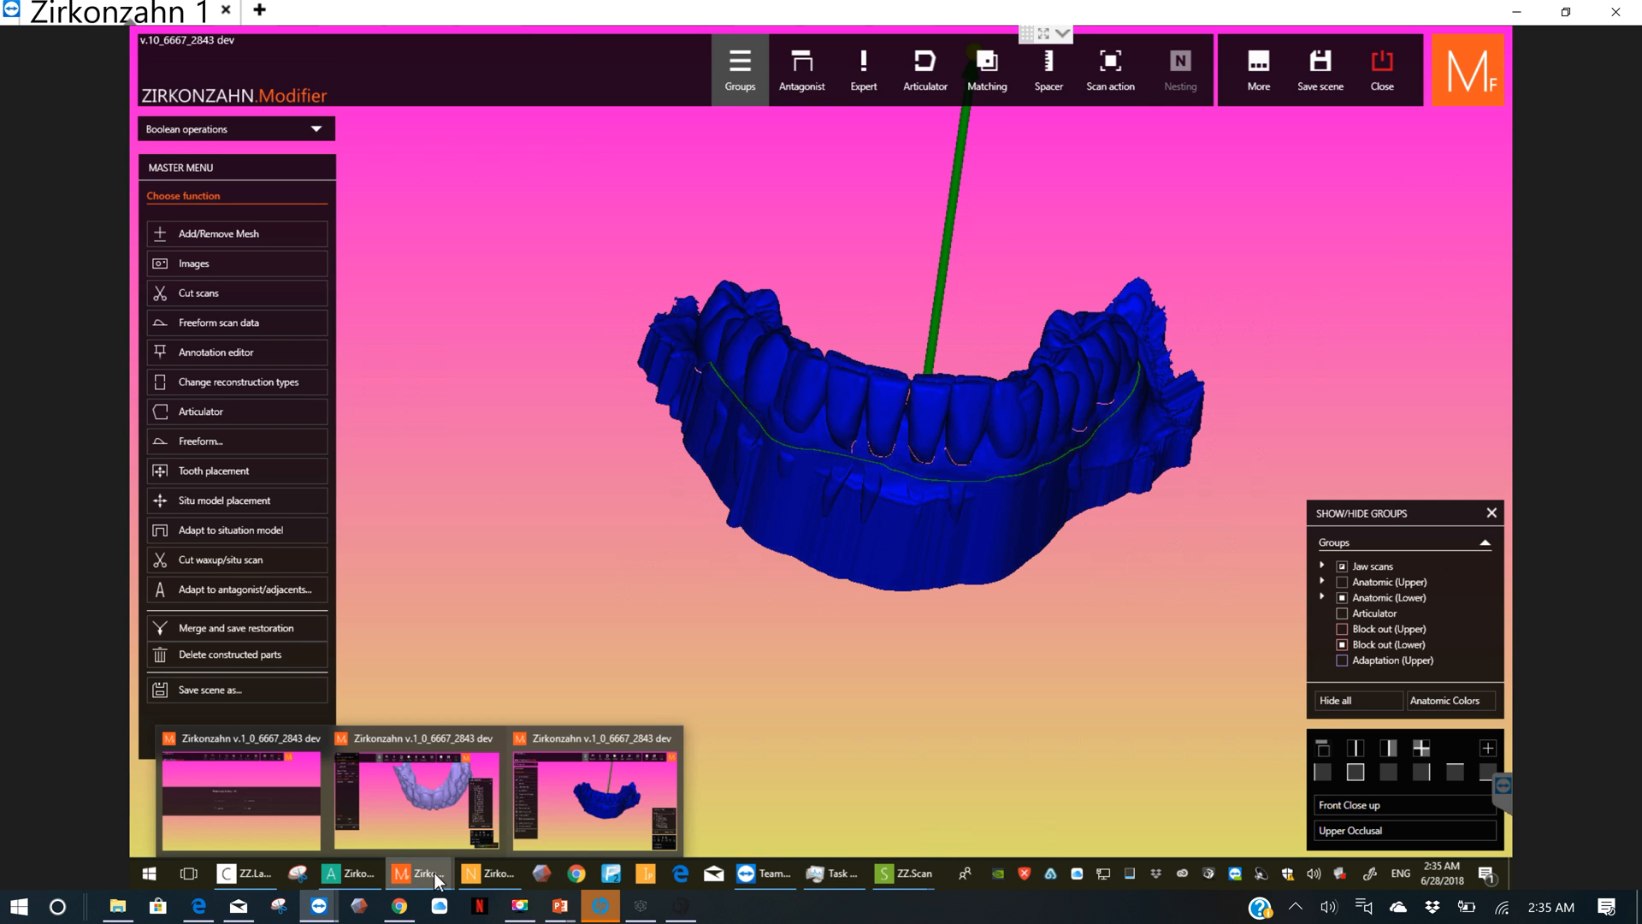
pyautogui.click(437, 814)
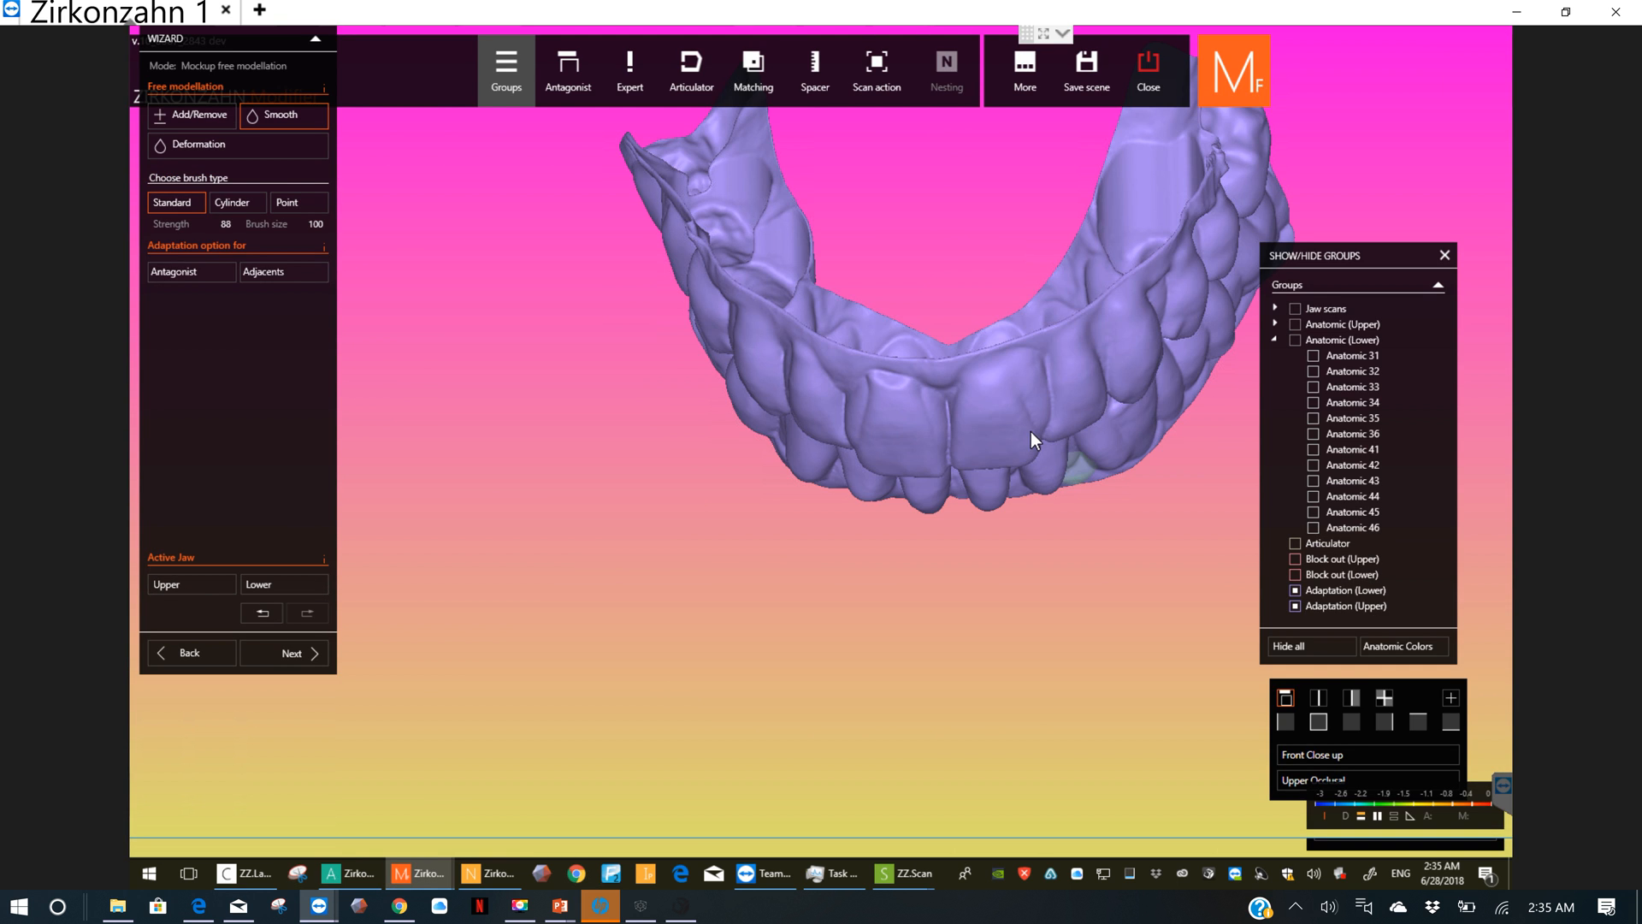
pyautogui.moveTo(1036, 405); pyautogui.dragTo(685, 523, button='right')
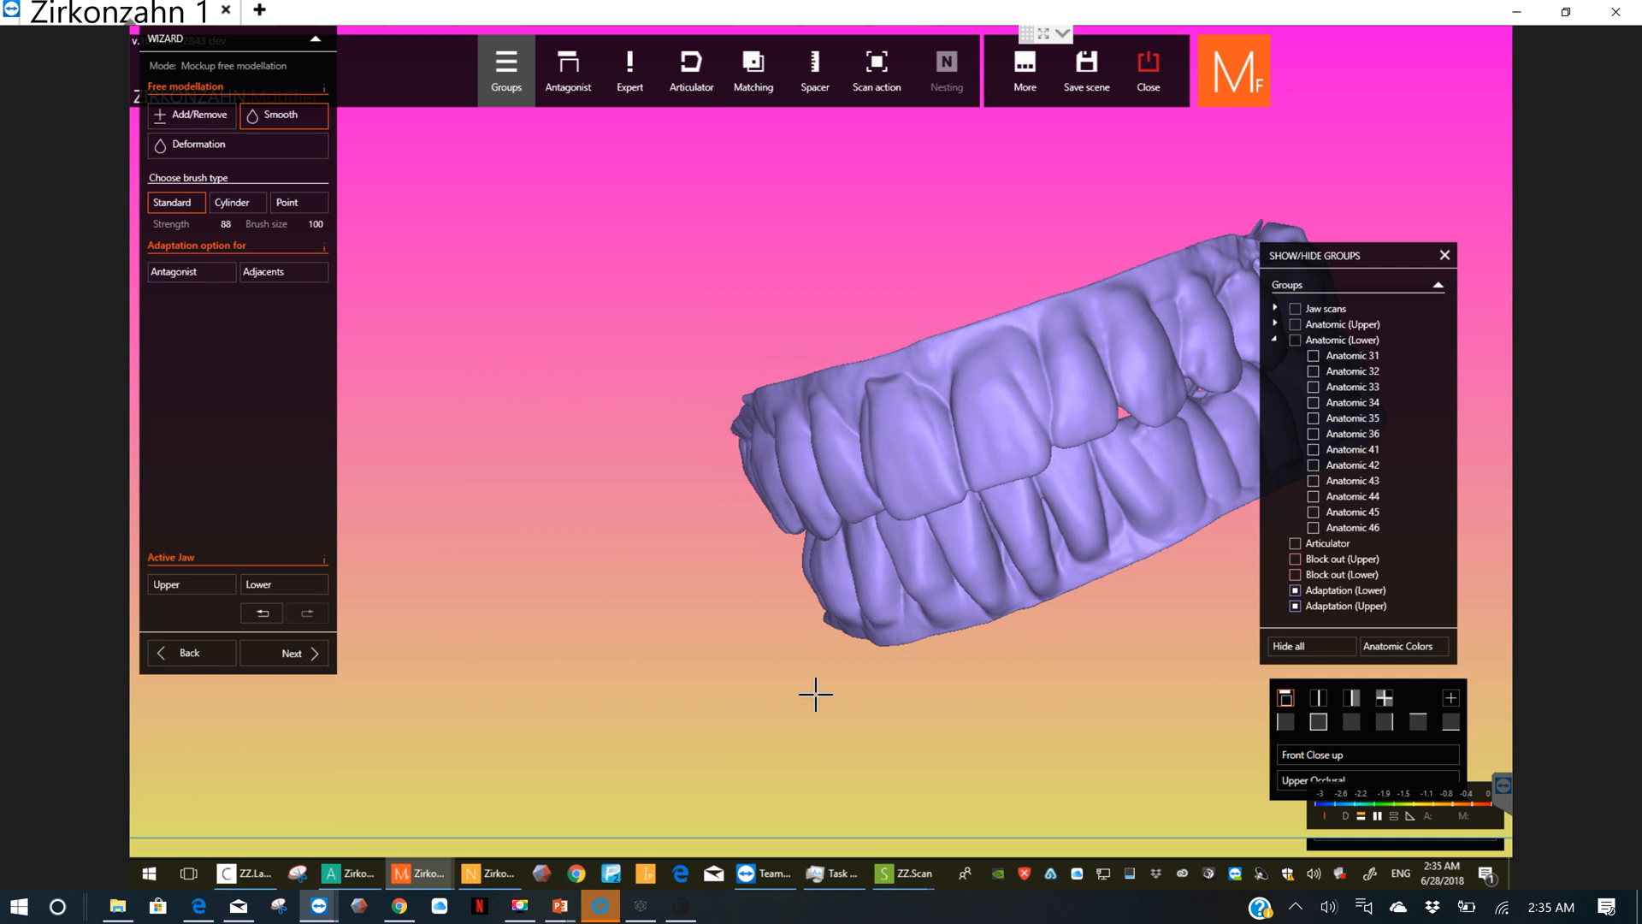
pyautogui.moveTo(815, 695); pyautogui.dragTo(788, 528, button='right')
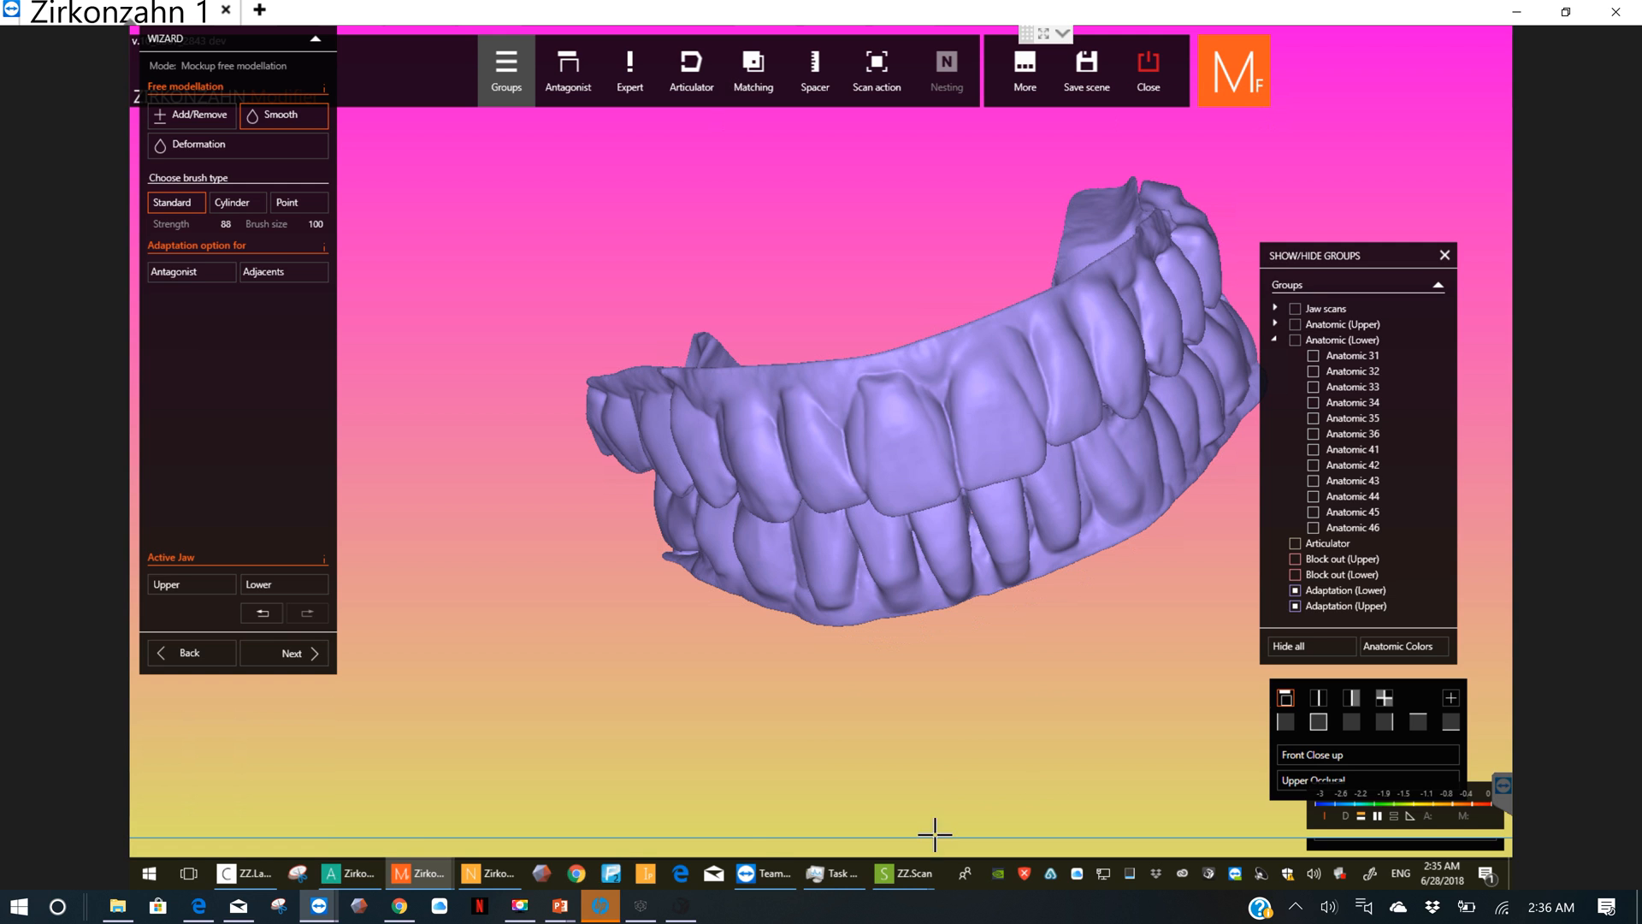
pyautogui.click(520, 905)
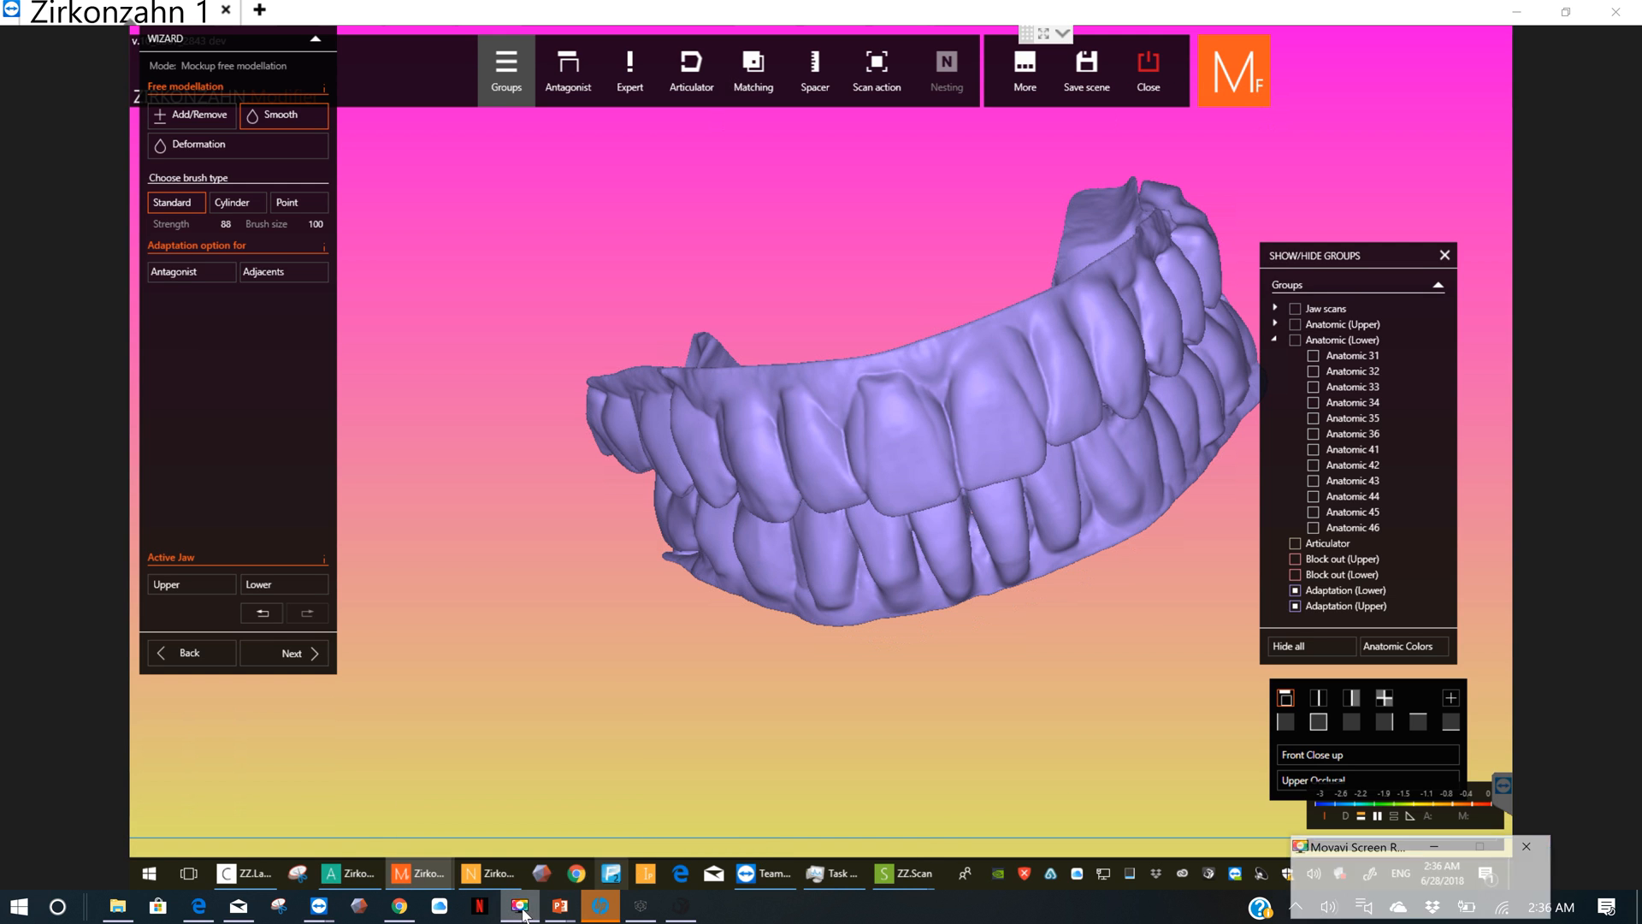